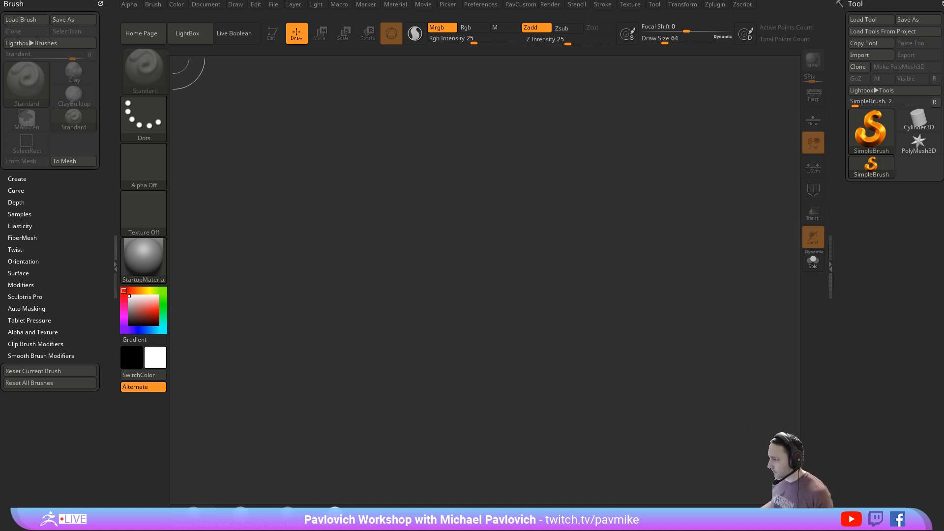
# - Switch to the YouTube browser window and read the full viewer comment on the "016 ZBrush Subdivisions" video from the notifications
pyautogui.moveTo(943, 35); pyautogui.dragTo(113, 39)
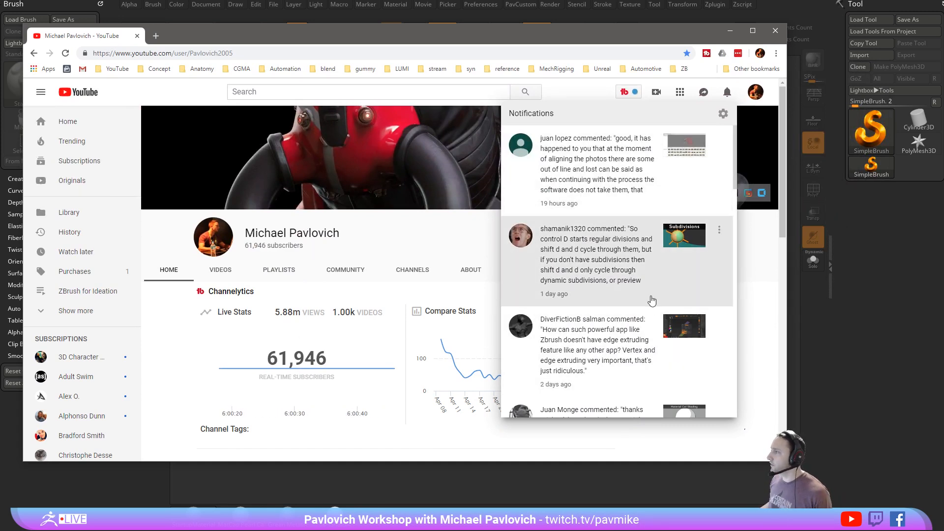
pyautogui.scroll(-1, 597, 287)
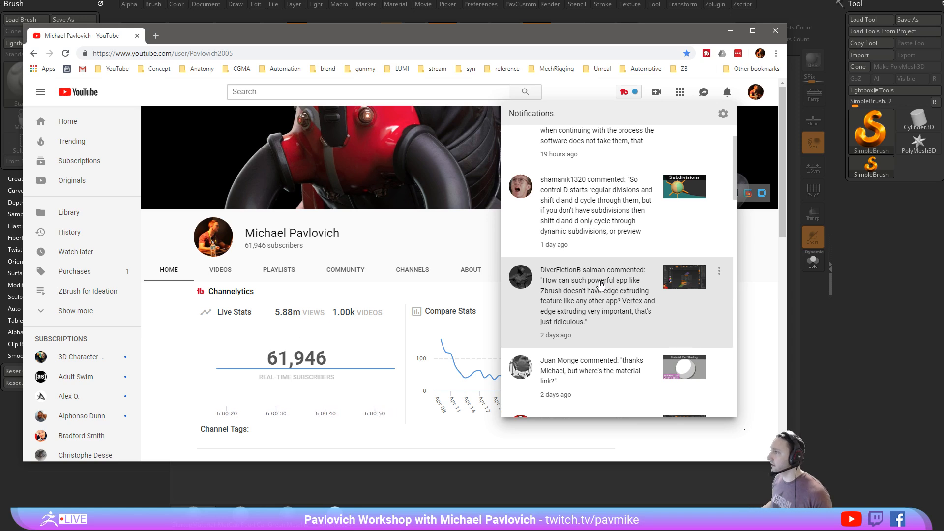
pyautogui.click(611, 204)
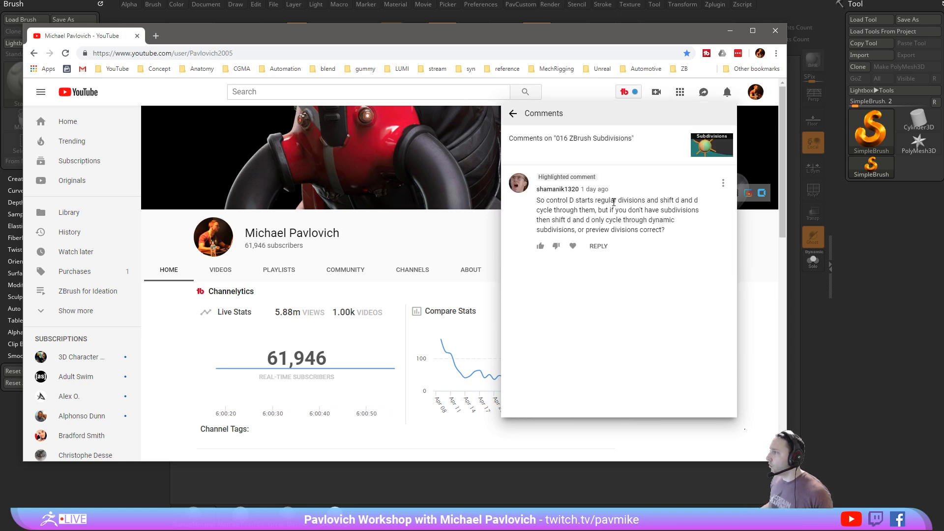
pyautogui.click(729, 31)
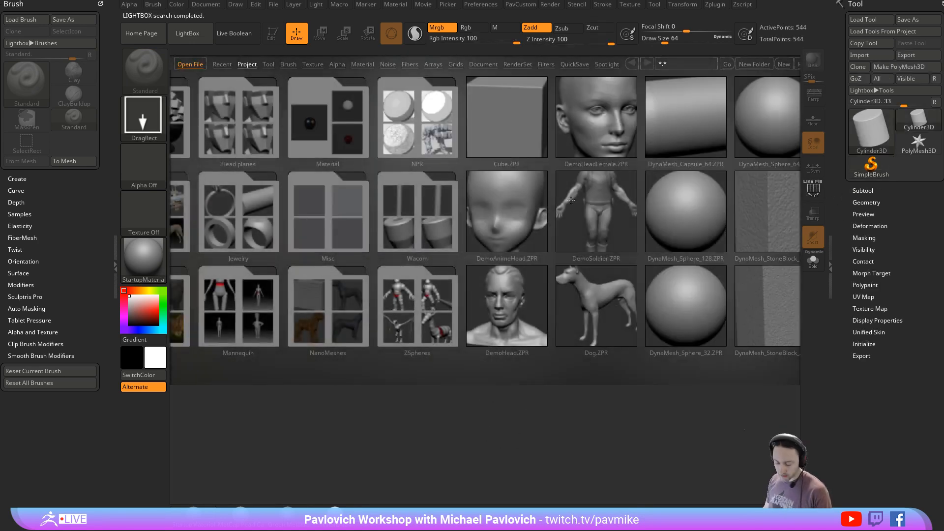
# - Close LightBox, draw a Cylinder3D on the canvas, and enter Edit mode with PolyFrame shown
pyautogui.press(',')
pyautogui.moveTo(449, 285); pyautogui.dragTo(390, 169)
pyautogui.click(272, 33)
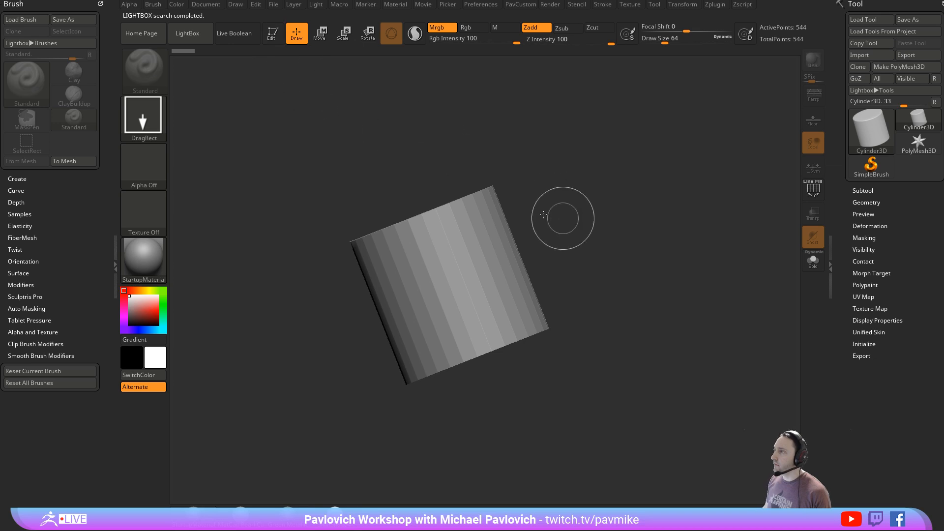
pyautogui.click(808, 191)
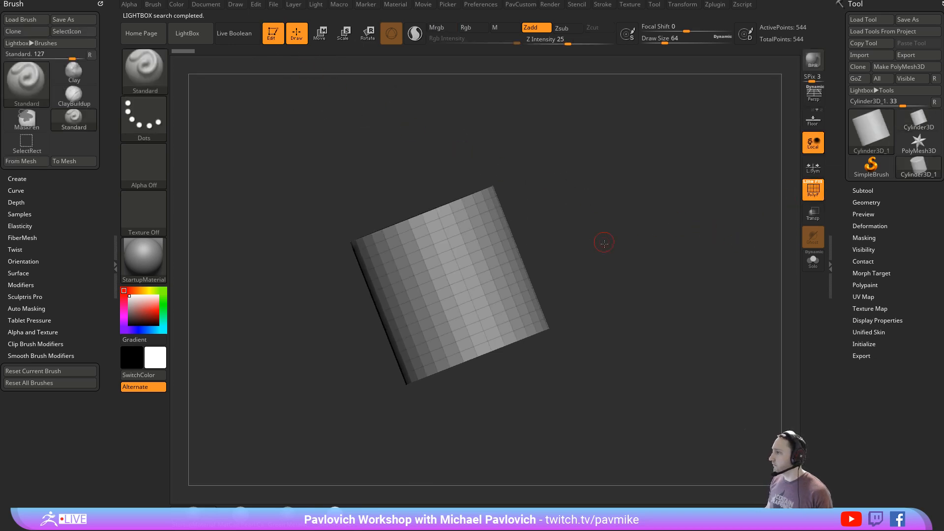
# - Convert the cylinder to a PolyMesh3D and split its caps and side into separate polygroups with Groups By Normals
pyautogui.moveTo(603, 241)
pyautogui.keyDown('shift'); pyautogui.mouseDown()
pyautogui.moveTo(638, 248)
pyautogui.moveTo(681, 228)
pyautogui.moveTo(644, 204)
pyautogui.moveTo(653, 187)
pyautogui.mouseUp(); pyautogui.keyUp('shift')
pyautogui.click(894, 71)
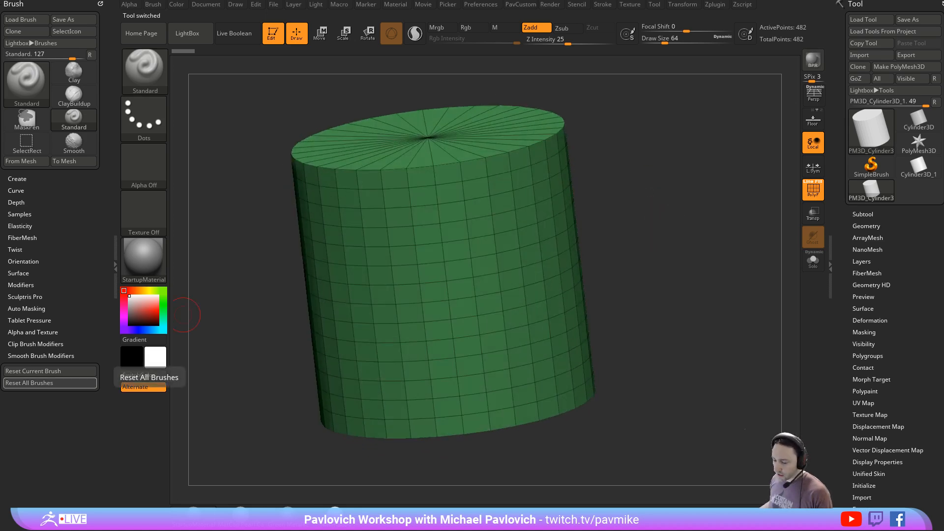
pyautogui.moveTo(653, 196); pyautogui.dragTo(775, 268)
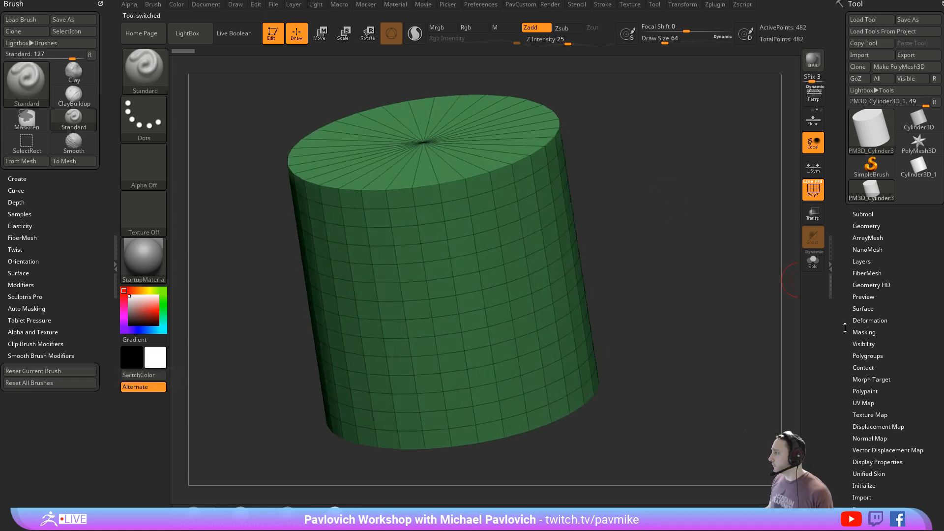
pyautogui.scroll(-1, 844, 328)
pyautogui.click(867, 356)
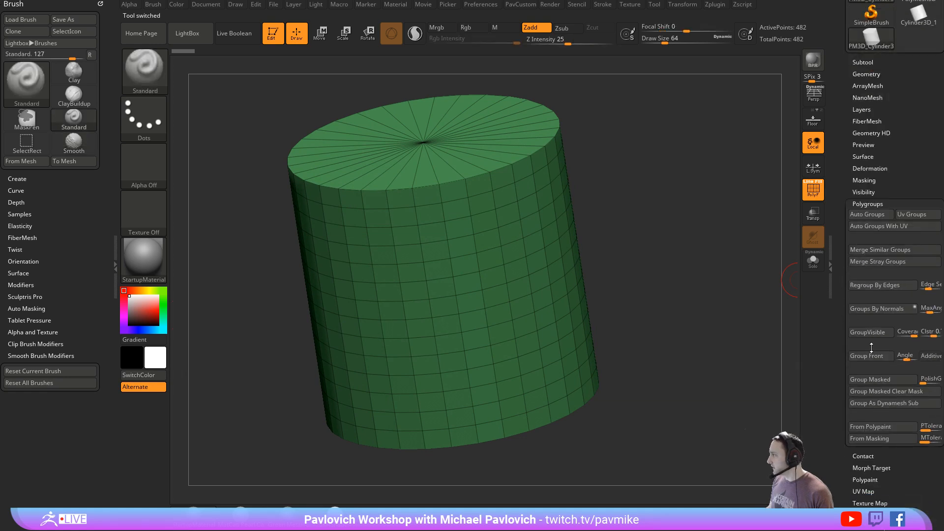
pyautogui.click(895, 308)
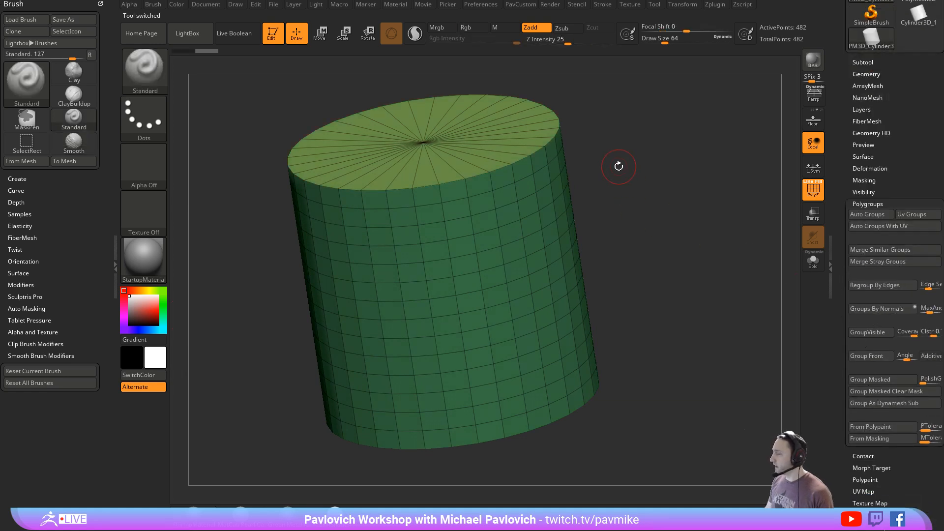
pyautogui.press('1')
pyautogui.click(623, 46)
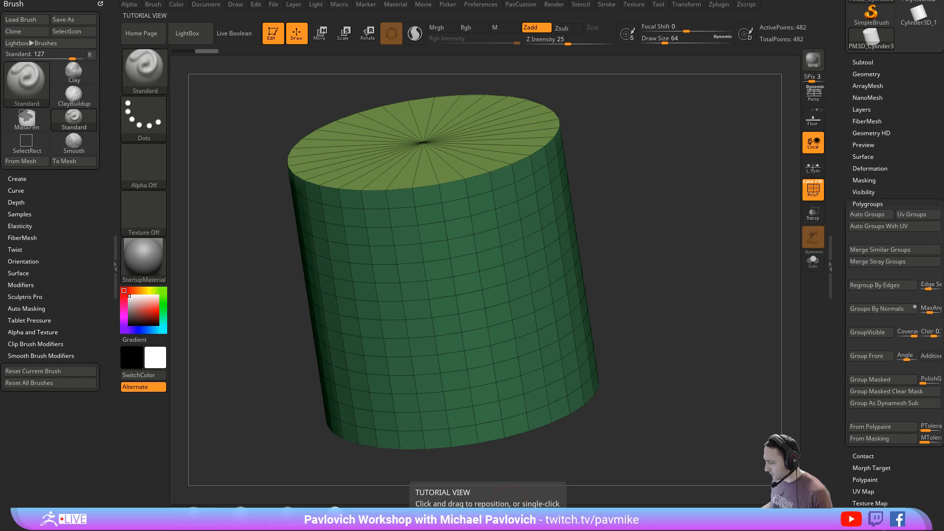
# - Switch to the YouTube playlists page and look through the videos of the "ZBrush for Ideation" playlist
pyautogui.moveTo(206, 529); pyautogui.dragTo(455, 18)
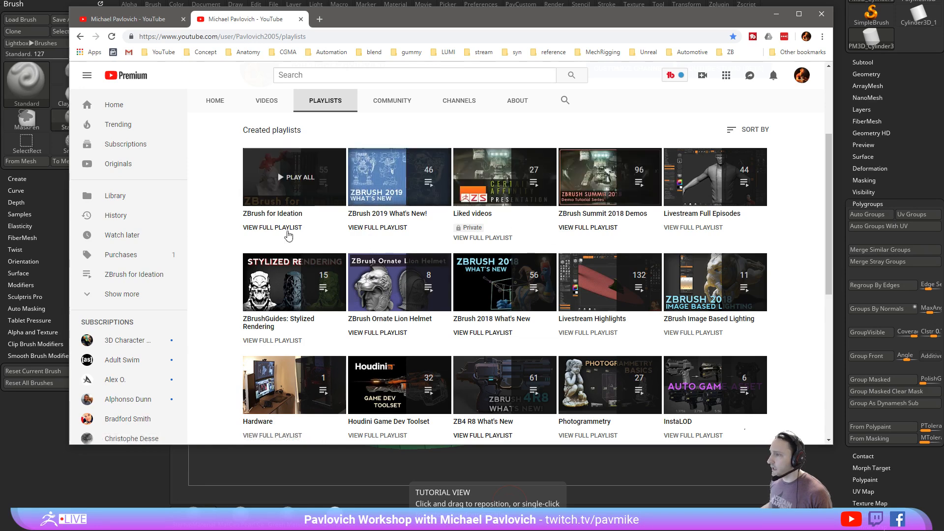
pyautogui.click(276, 208)
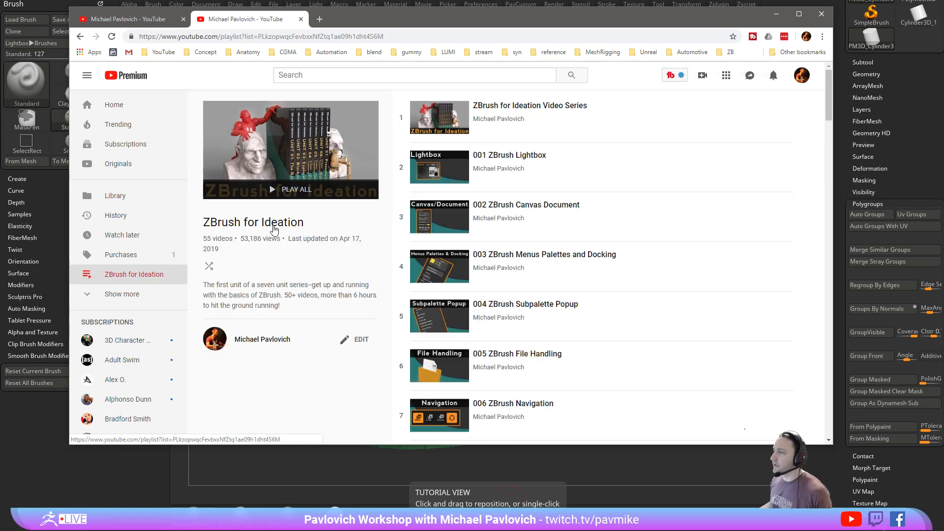
pyautogui.scroll(-20, 506, 221)
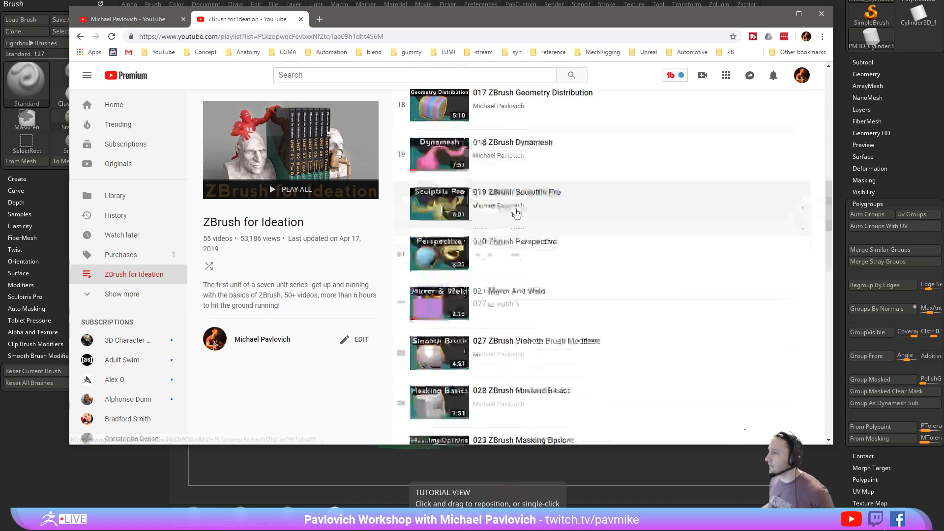
pyautogui.scroll(-1, 513, 224)
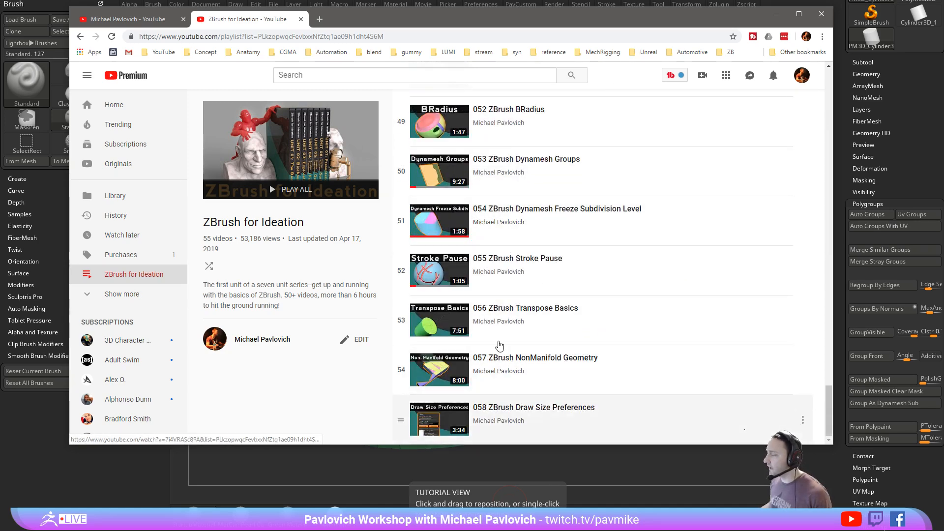
pyautogui.scroll(20, 551, 280)
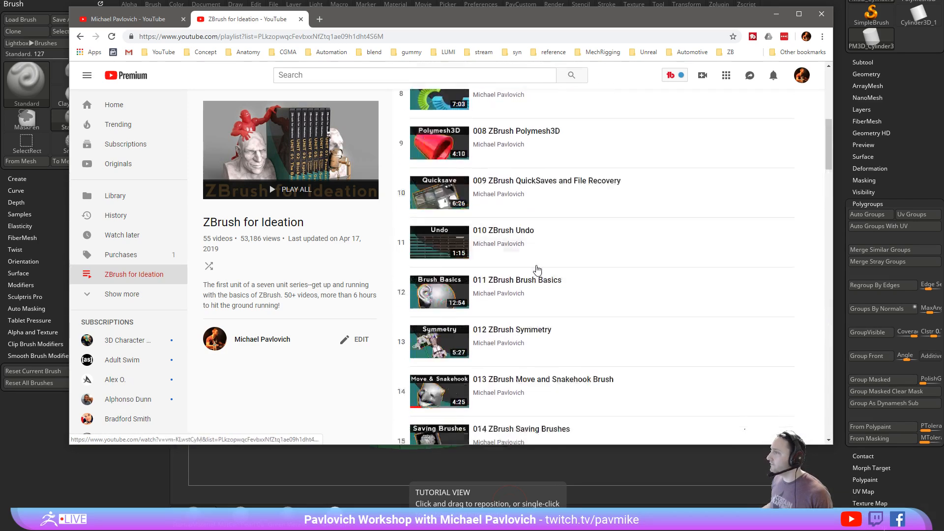
pyautogui.scroll(-19, 536, 270)
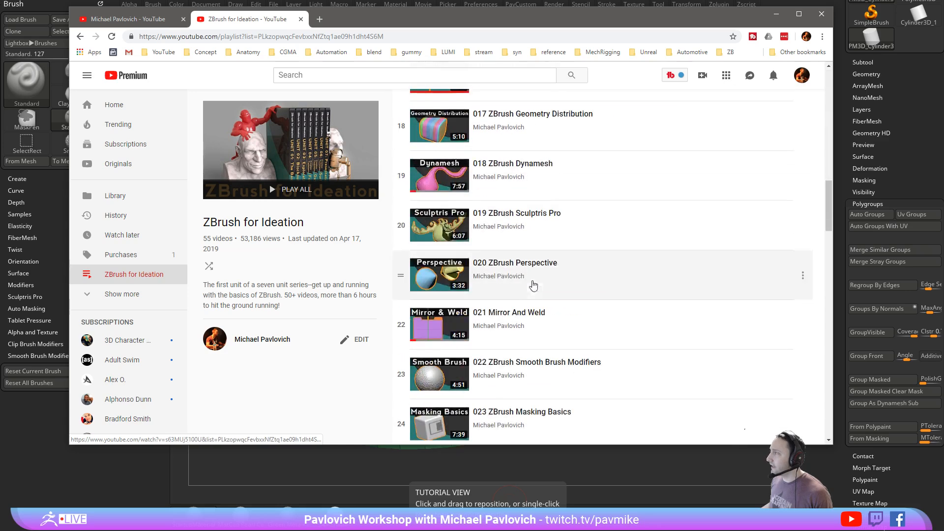
pyautogui.scroll(-14, 519, 272)
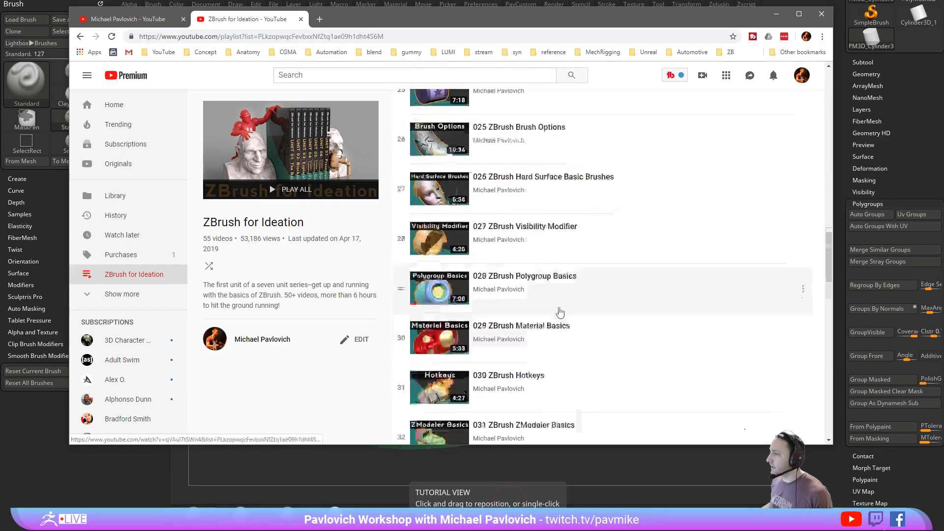
pyautogui.click(149, 20)
pyautogui.click(210, 22)
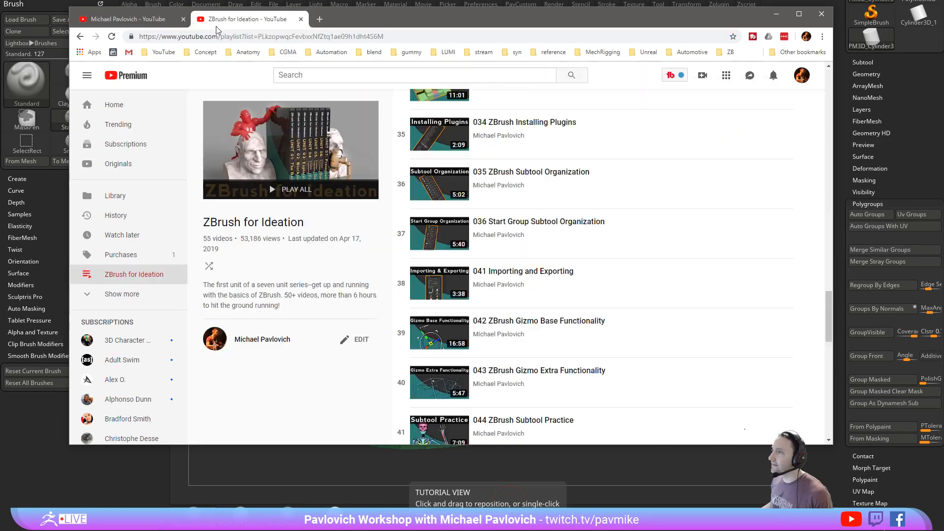
# - Look through the "ZBrush 2019 What's New!" playlist and return to ZBrush
pyautogui.click(81, 37)
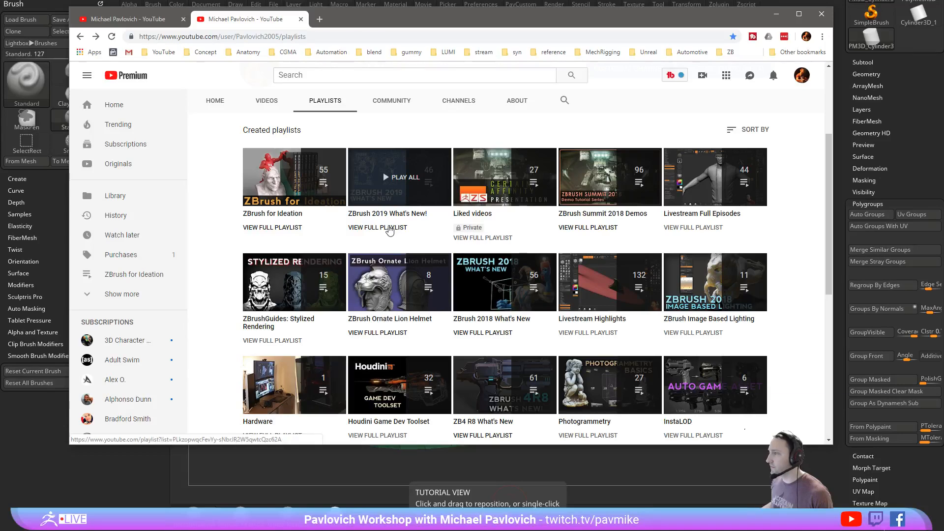
pyautogui.click(396, 227)
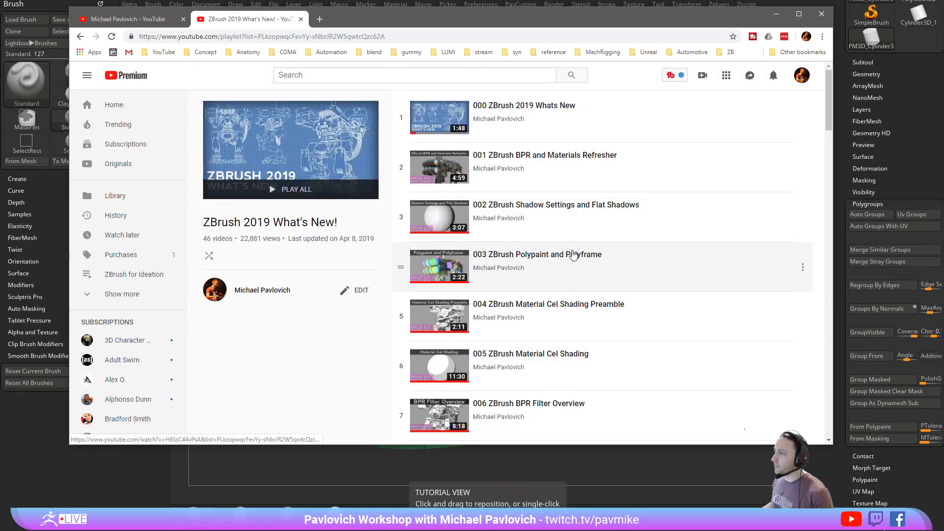
pyautogui.scroll(-17, 551, 202)
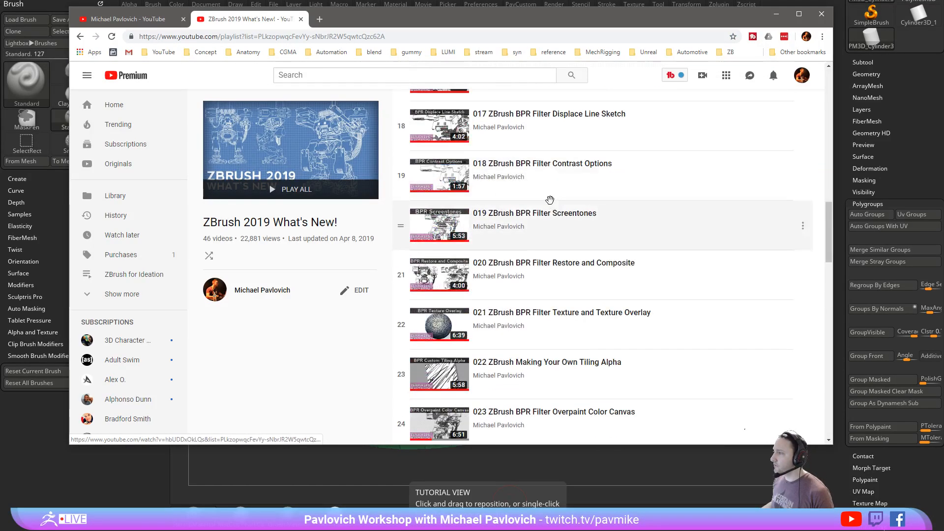
pyautogui.scroll(-14, 549, 199)
pyautogui.scroll(4, 544, 256)
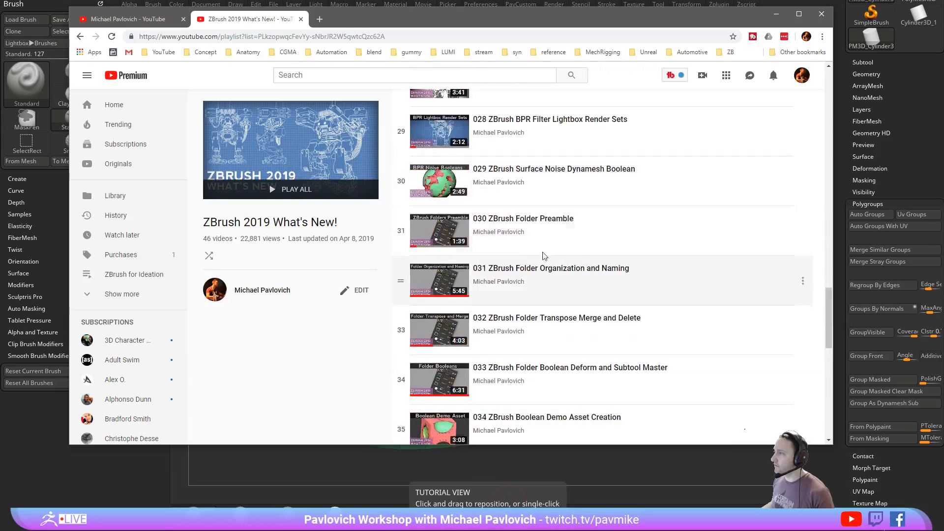
pyautogui.click(156, 20)
pyautogui.moveTo(357, 19); pyautogui.dragTo(943, 20)
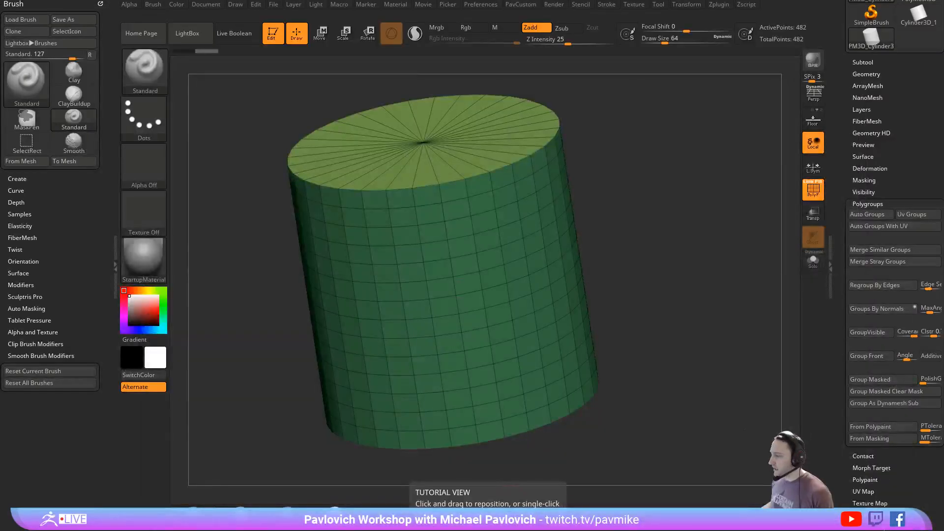
# - Activate the ZModeler brush for editing the cylinder with its top cap in view
pyautogui.moveTo(658, 195); pyautogui.dragTo(671, 213)
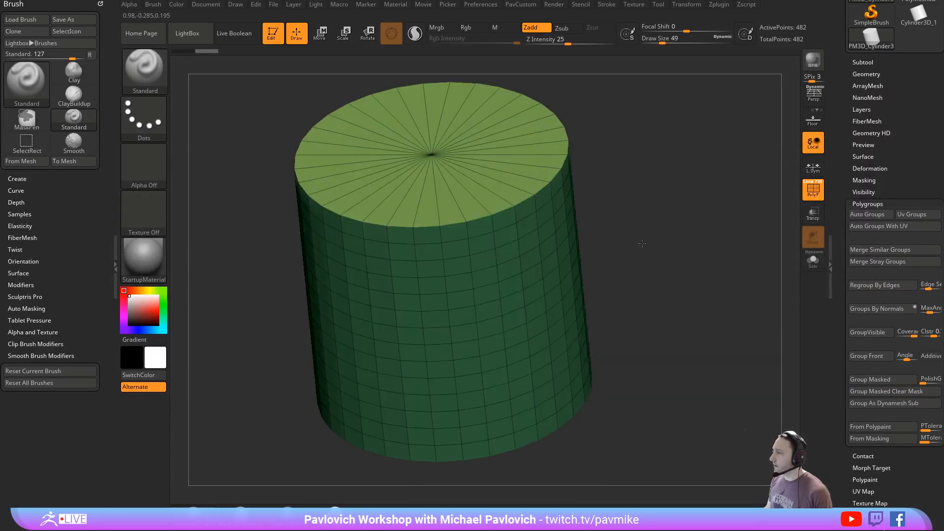
pyautogui.moveTo(642, 244); pyautogui.dragTo(678, 197)
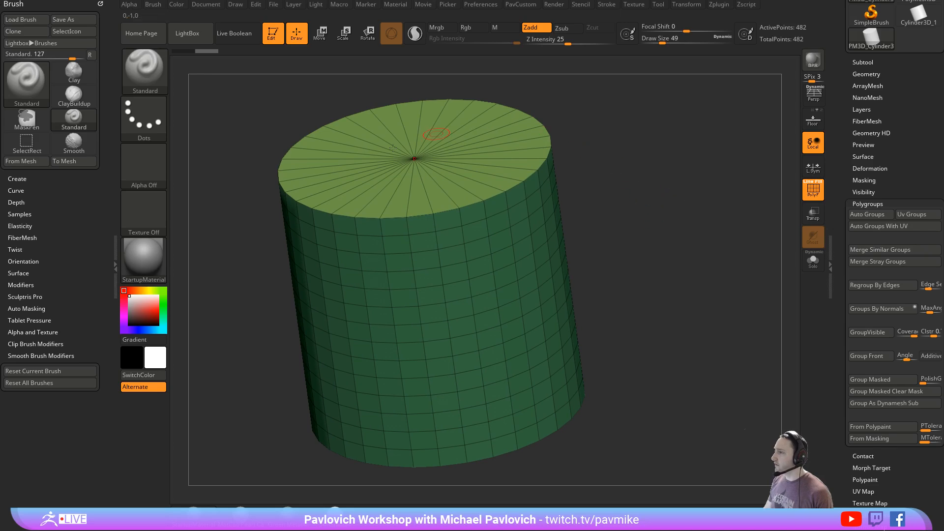
pyautogui.press('b')
pyautogui.press('z')
pyautogui.press('m')
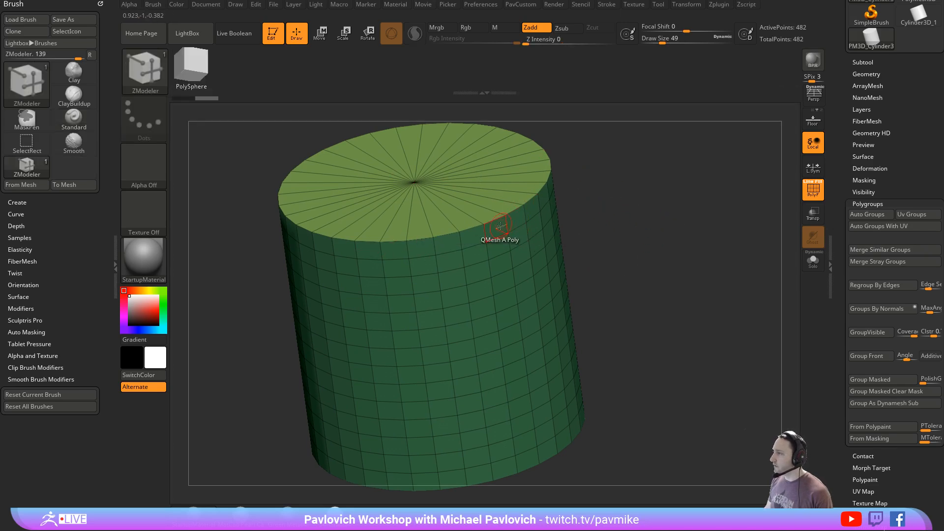
# - Set the ZModeler polygon action to Inset with Polygroup All as the target
pyautogui.press('space')
pyautogui.moveTo(591, 255); pyautogui.dragTo(583, 179)
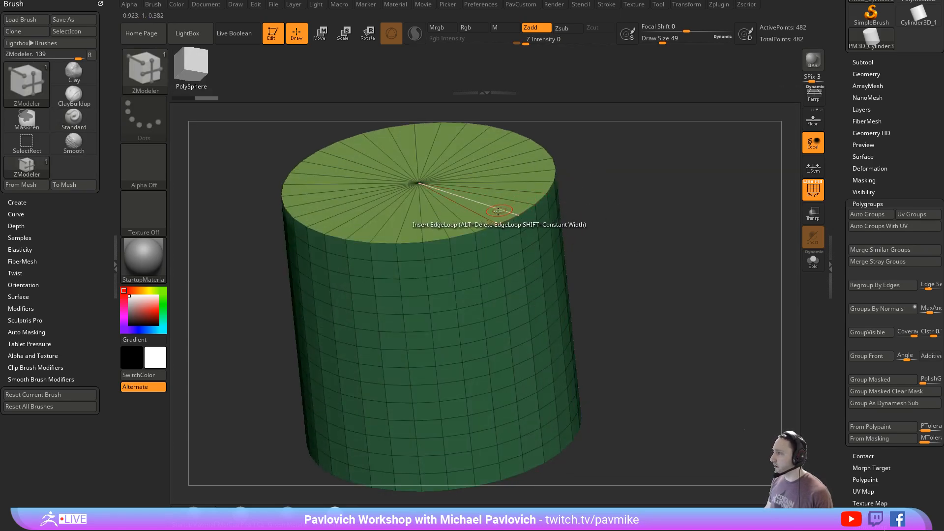
pyautogui.press('space')
pyautogui.click(553, 265)
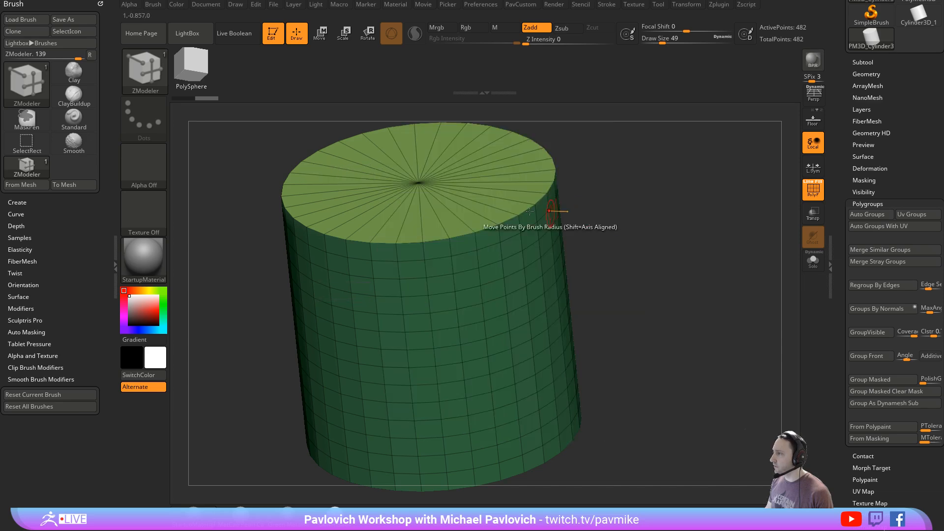
pyautogui.press('space')
pyautogui.click(470, 178)
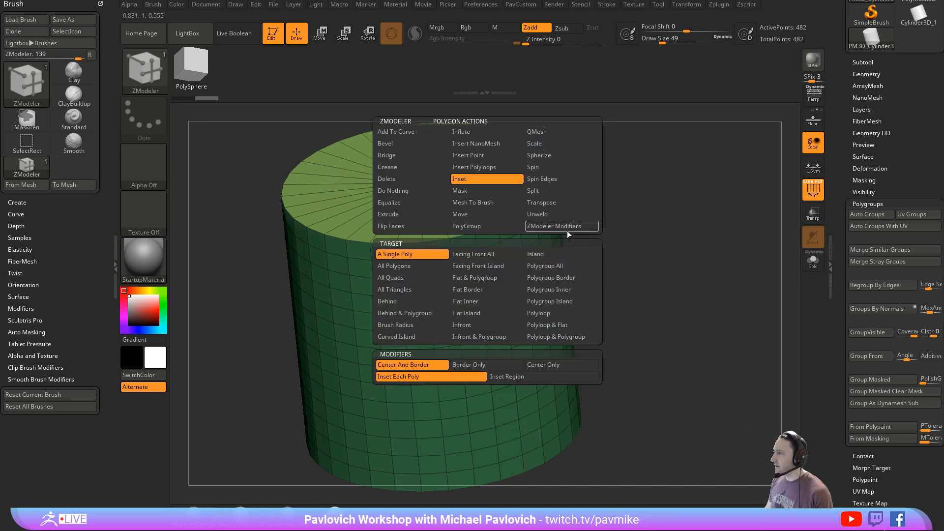
pyautogui.click(545, 270)
# - Undo a trial per-polygon inset on the top cap, then inset the cap polygroup using the Inset Region modifier
pyautogui.moveTo(487, 225); pyautogui.dragTo(500, 222)
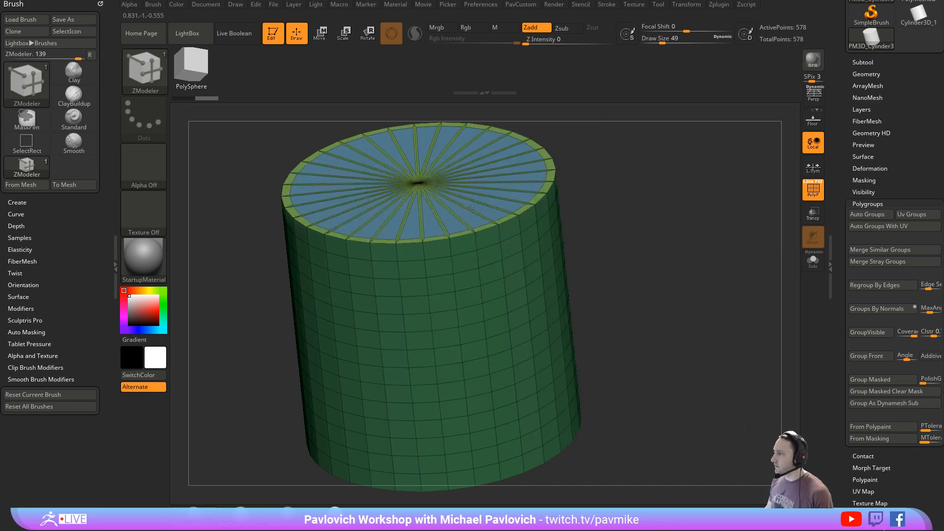
pyautogui.hotkey('ctrl', 'z')
pyautogui.press('space')
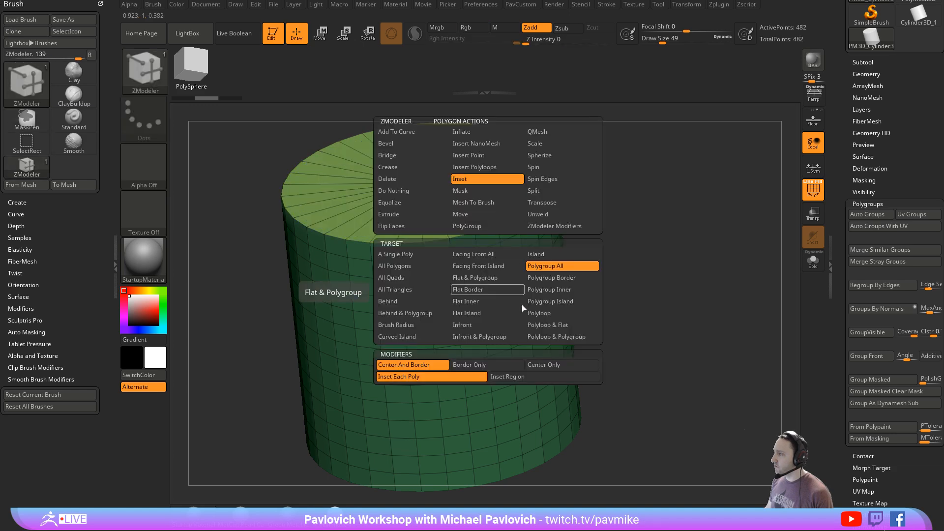
pyautogui.click(522, 375)
pyautogui.moveTo(463, 226); pyautogui.dragTo(477, 221)
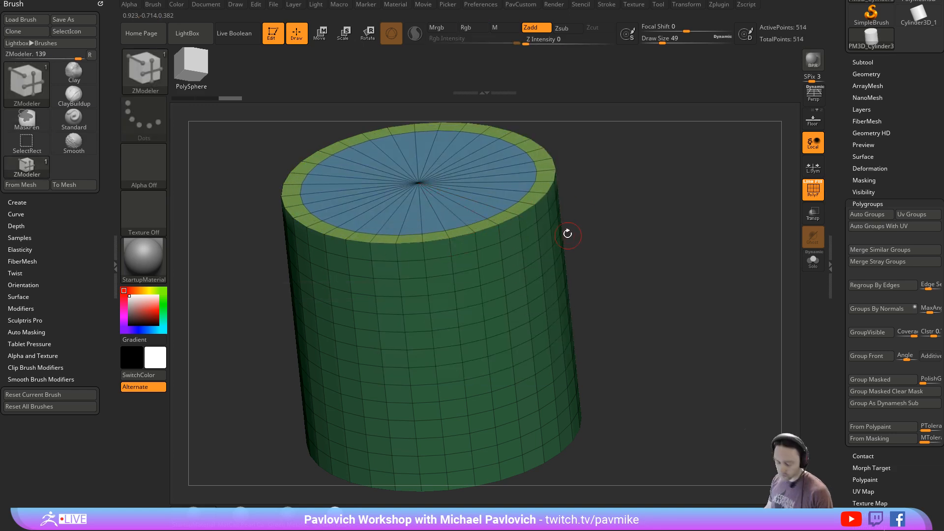
# - Set the ZModeler polygon action to QMesh with Polygroup All and pull the inner cap polygroup upward to form a sloped rim
pyautogui.press('b')
pyautogui.moveTo(559, 183); pyautogui.dragTo(541, 198)
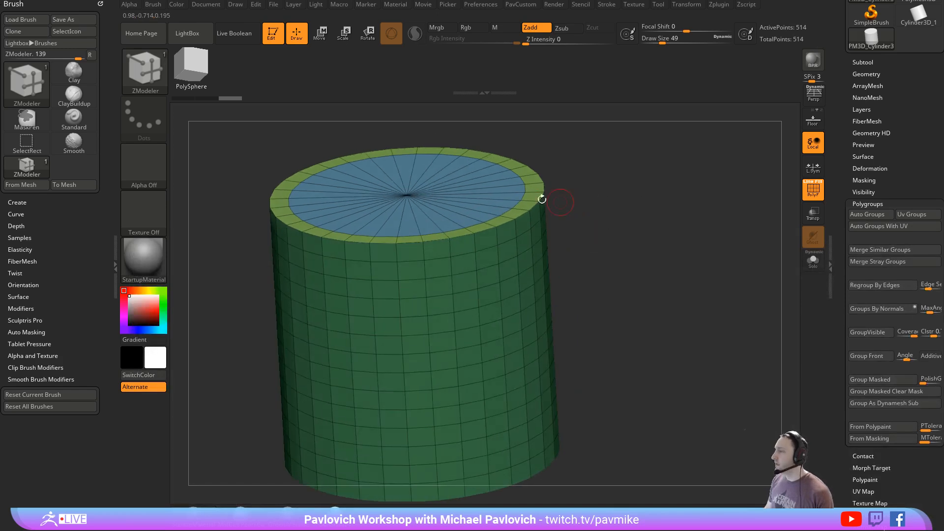
pyautogui.press('space')
pyautogui.click(535, 143)
pyautogui.click(535, 133)
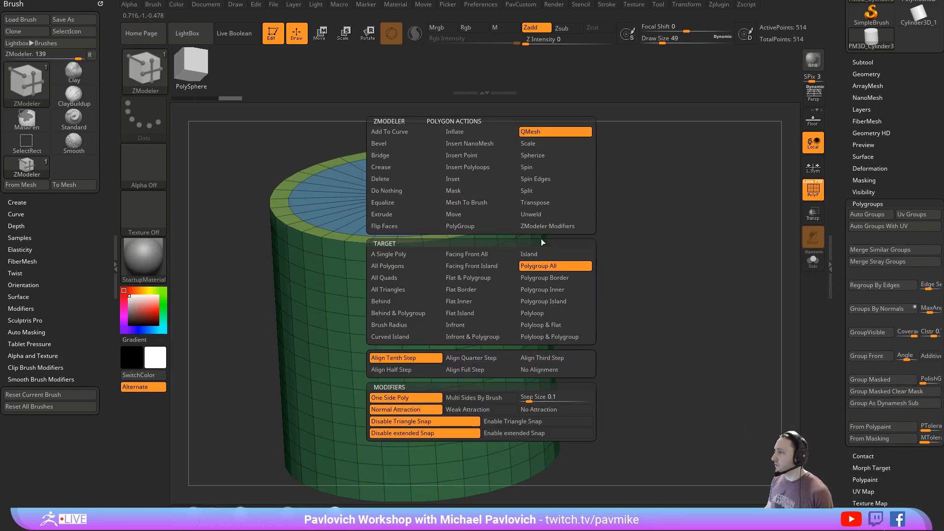
pyautogui.moveTo(464, 221); pyautogui.dragTo(430, 150)
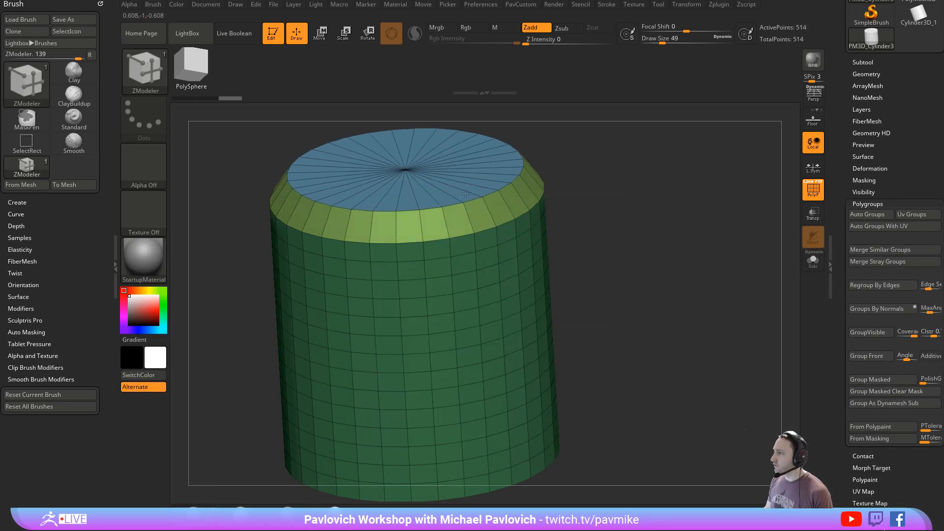
# - Try inserting a single edge loop around the sloped rim below the cap
pyautogui.moveTo(585, 175); pyautogui.dragTo(543, 196)
pyautogui.press('space')
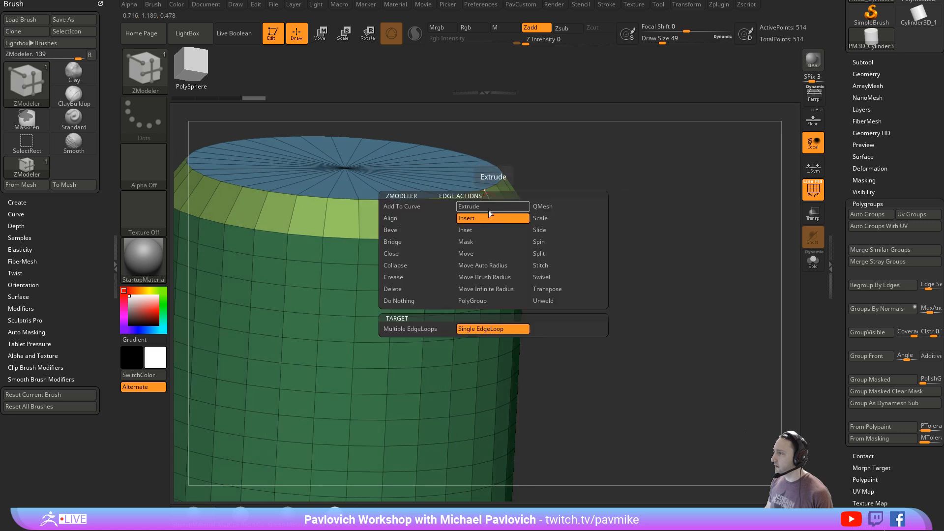
pyautogui.click(496, 220)
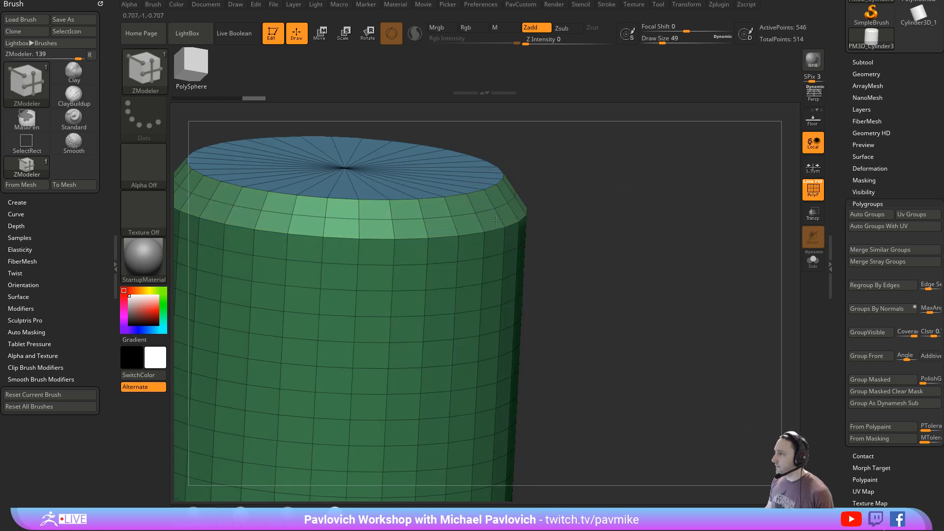
pyautogui.moveTo(611, 208); pyautogui.dragTo(586, 206)
pyautogui.hotkey('ctrl', 'z')
# - Insert multiple edge loops across the sloped rim with Interactive Elevation so the rim is rounded
pyautogui.press('space')
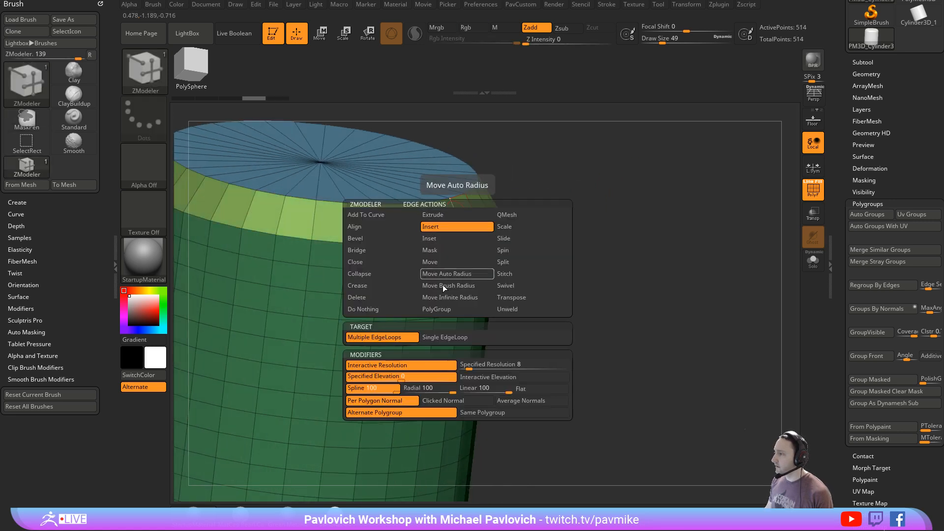
pyautogui.click(488, 377)
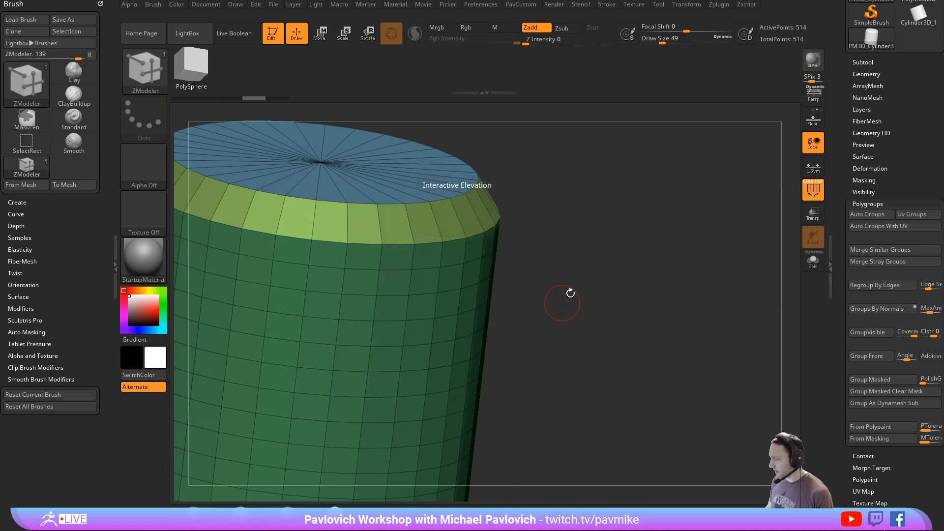
pyautogui.moveTo(476, 212); pyautogui.dragTo(550, 186)
# - Regroup the rounded cylinder's polygroups by normals and set the crease tolerance to 31
pyautogui.press('3')
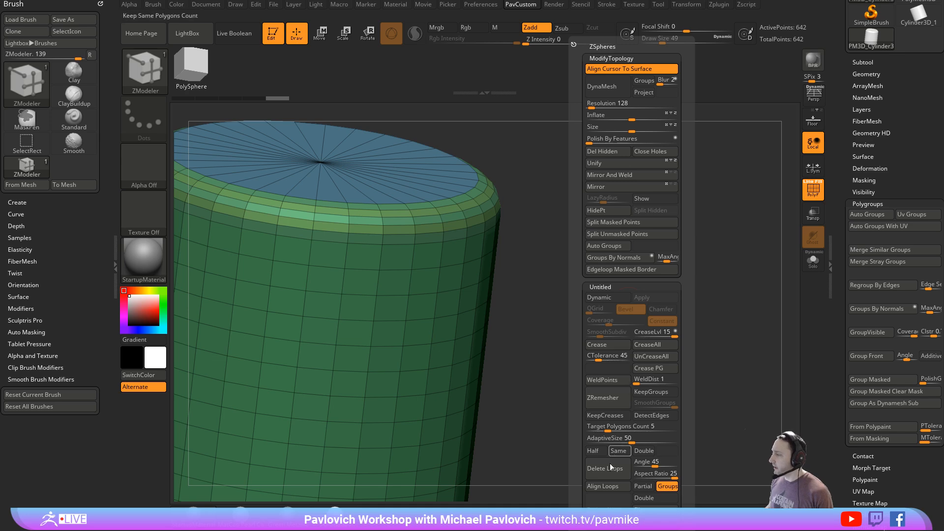
pyautogui.click(617, 257)
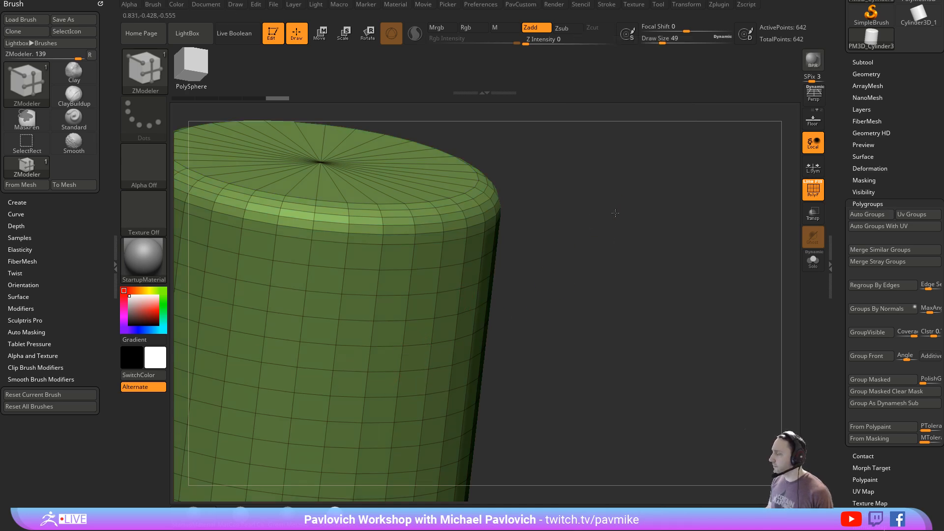
pyautogui.keyDown('ctrl'); pyautogui.moveTo(615, 213); pyautogui.dragTo(615, 242, button='right'); pyautogui.keyUp('ctrl')
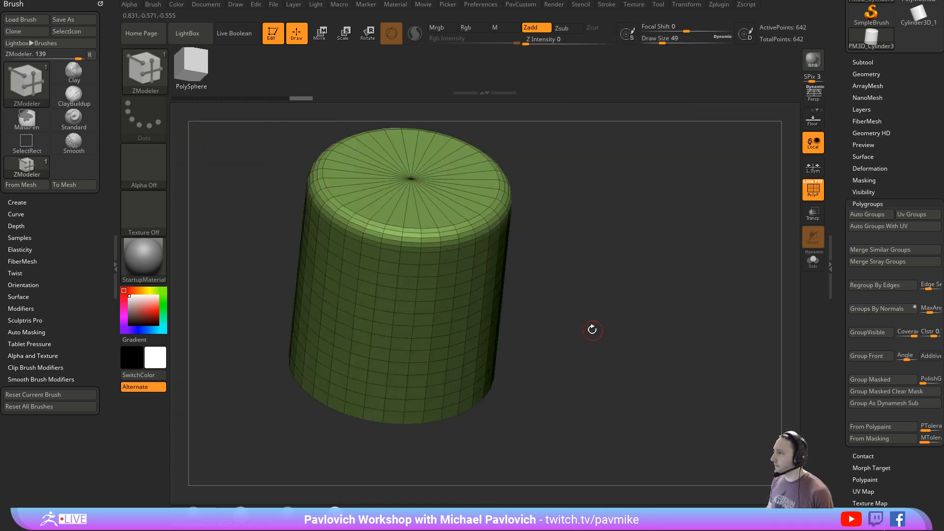
pyautogui.moveTo(591, 326); pyautogui.dragTo(610, 314, button='right')
pyautogui.moveTo(603, 241)
pyautogui.keyDown('ctrl'); pyautogui.mouseDown(button='right')
pyautogui.moveTo(607, 283)
pyautogui.moveTo(603, 253)
pyautogui.mouseUp(button='right'); pyautogui.keyUp('ctrl')
pyautogui.press('space')
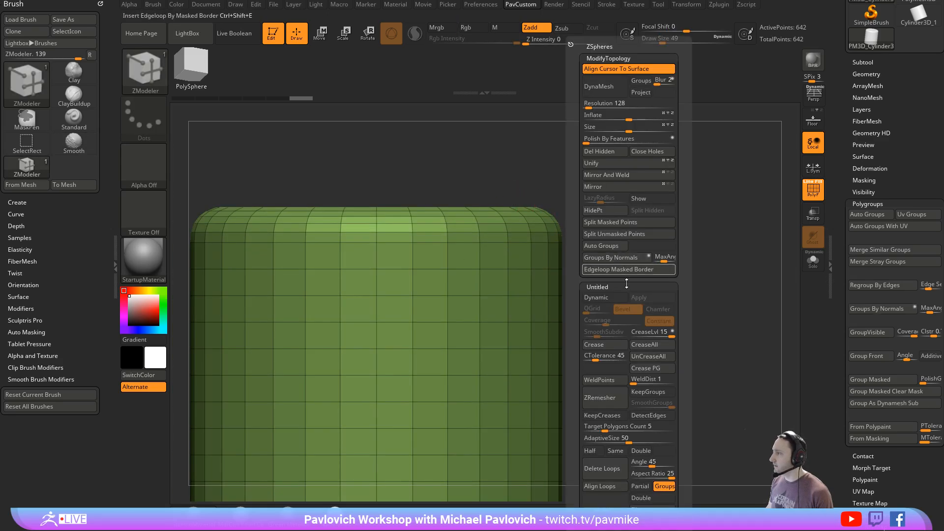
pyautogui.keyDown('alt'); pyautogui.moveTo(661, 426); pyautogui.dragTo(671, 285, button='right'); pyautogui.keyUp('alt')
# - Lower the maximum angle tolerance slightly and regroup the cylinder by normals to separate the top cap
pyautogui.press('space')
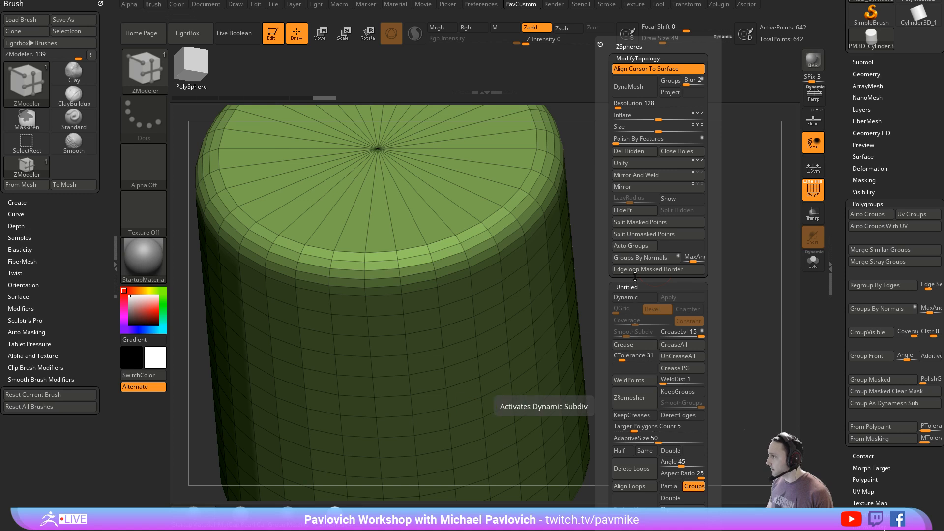
pyautogui.click(666, 260)
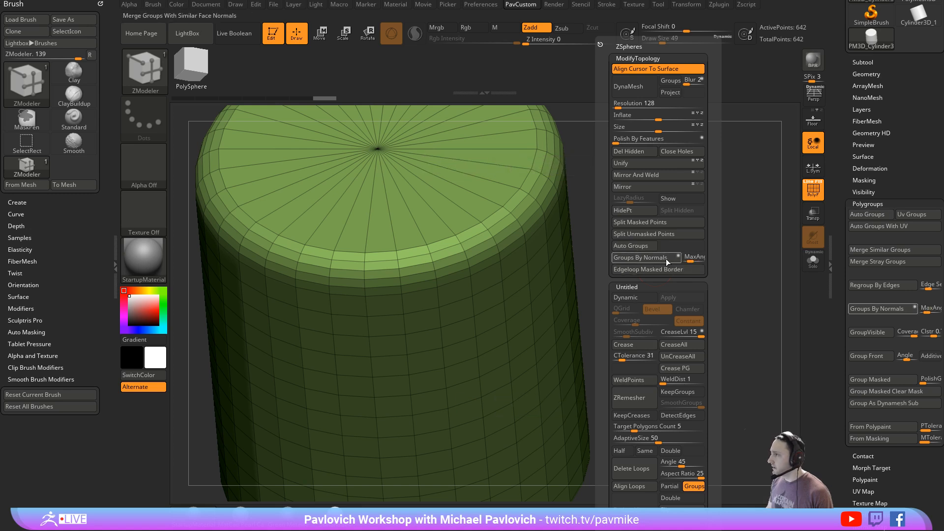
pyautogui.click(690, 261)
pyautogui.click(672, 262)
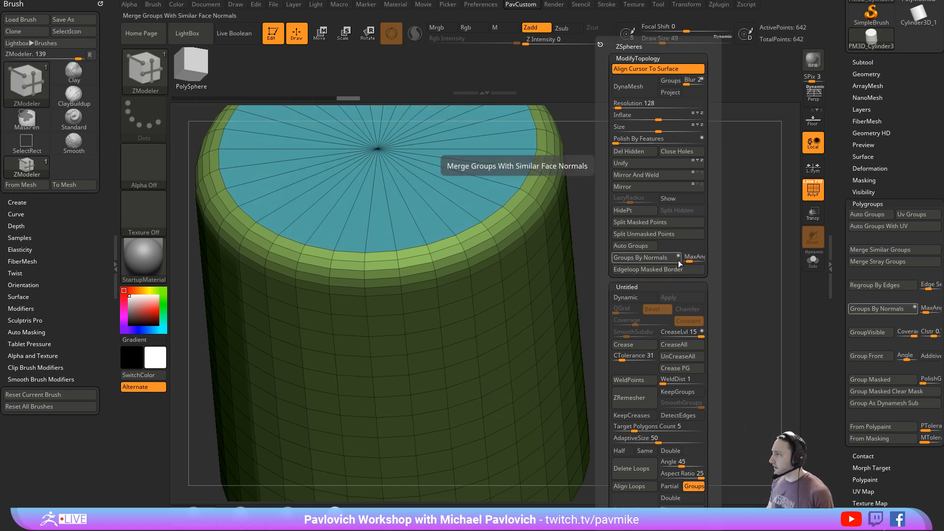
pyautogui.keyDown('shift'); pyautogui.moveTo(629, 191); pyautogui.dragTo(650, 189); pyautogui.keyUp('shift')
pyautogui.keyDown('alt'); pyautogui.moveTo(625, 153); pyautogui.dragTo(635, 340); pyautogui.keyUp('alt')
pyautogui.moveTo(564, 246); pyautogui.dragTo(682, 280)
# - Regroup the cylinder by normals with a maximum angle of 18.8, and again with the angle raised to 24.733
pyautogui.press('space')
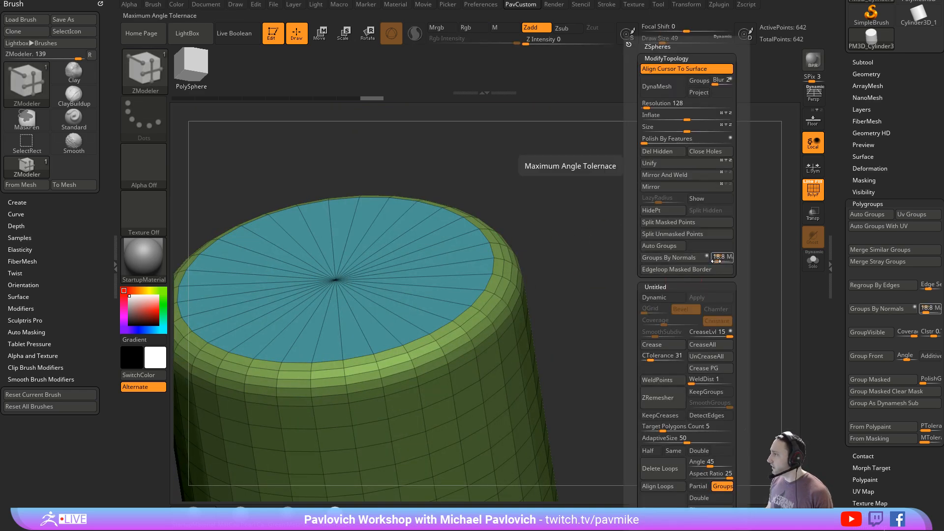
pyautogui.click(698, 257)
pyautogui.click(720, 259)
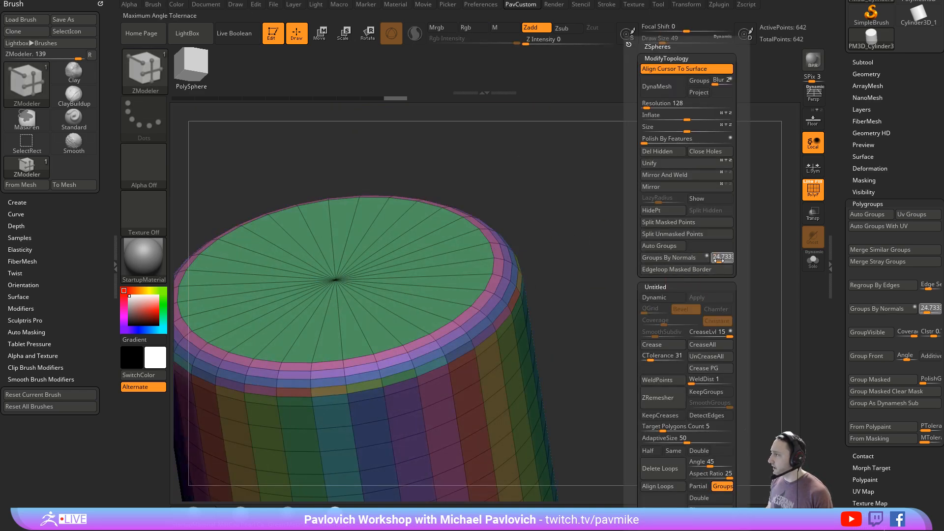
pyautogui.click(698, 260)
pyautogui.keyDown('alt'); pyautogui.moveTo(547, 293); pyautogui.dragTo(659, 277); pyautogui.keyUp('alt')
pyautogui.press('space')
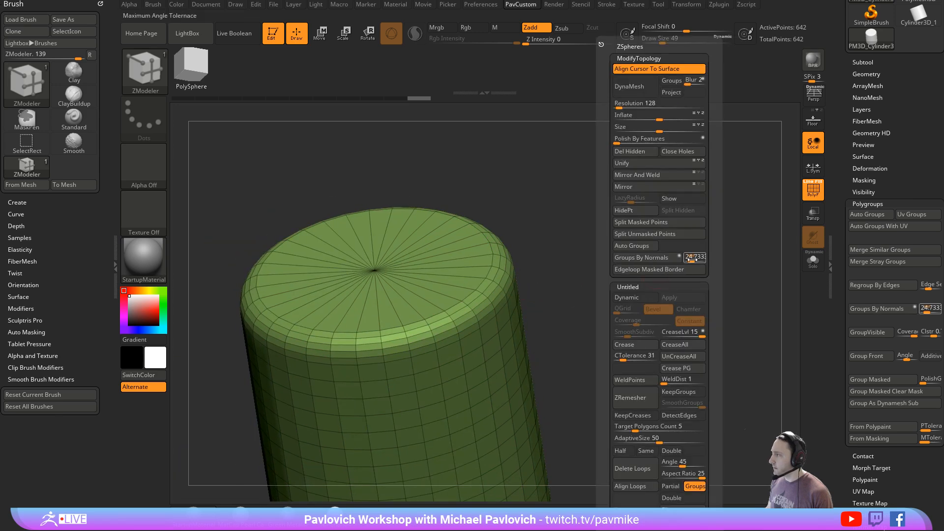
pyautogui.moveTo(561, 260); pyautogui.dragTo(668, 241)
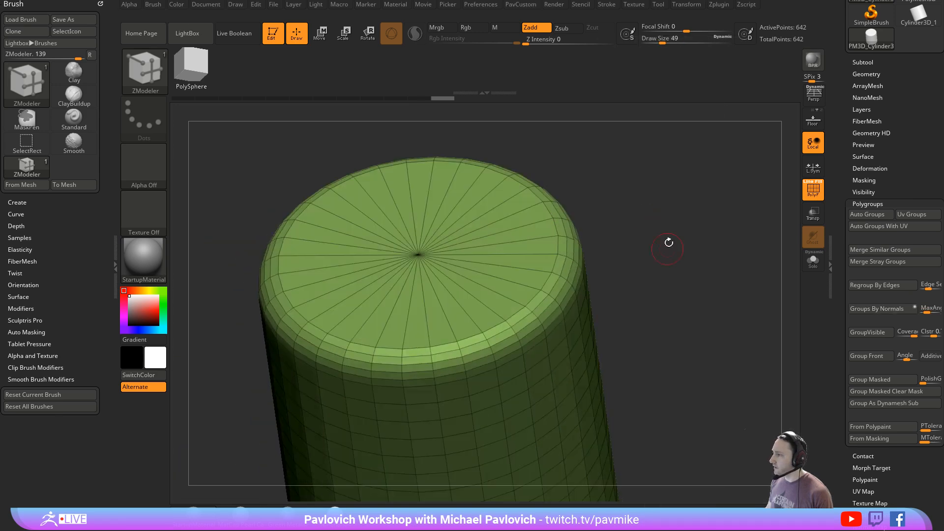
# - Isolate the top cap's faces, give them their own polygroup, show the whole cylinder again and set the draw size to 27
pyautogui.moveTo(440, 322)
pyautogui.keyDown('alt'); pyautogui.mouseDown()
pyautogui.moveTo(501, 233)
pyautogui.moveTo(469, 289)
pyautogui.mouseUp(); pyautogui.keyUp('alt')
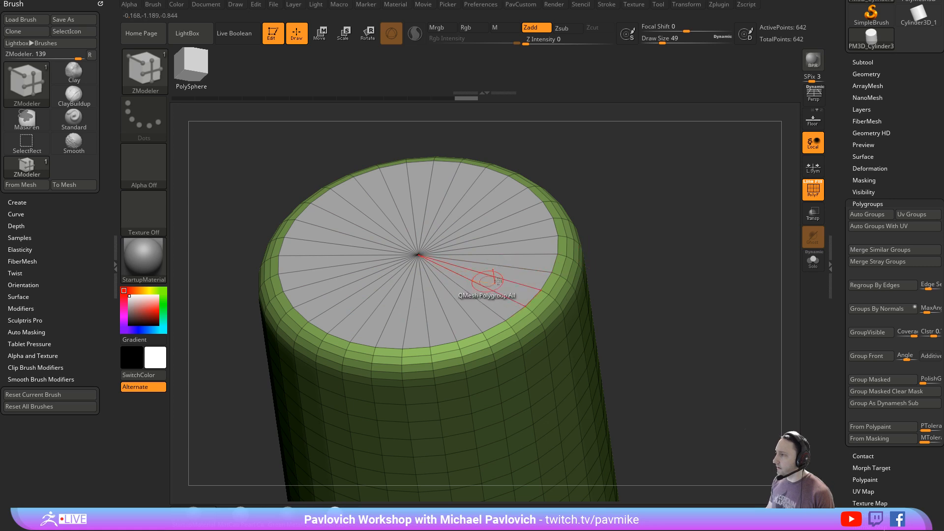
pyautogui.keyDown('ctrl'); pyautogui.keyDown('shift'); pyautogui.click(488, 235); pyautogui.keyUp('shift'); pyautogui.keyUp('ctrl')
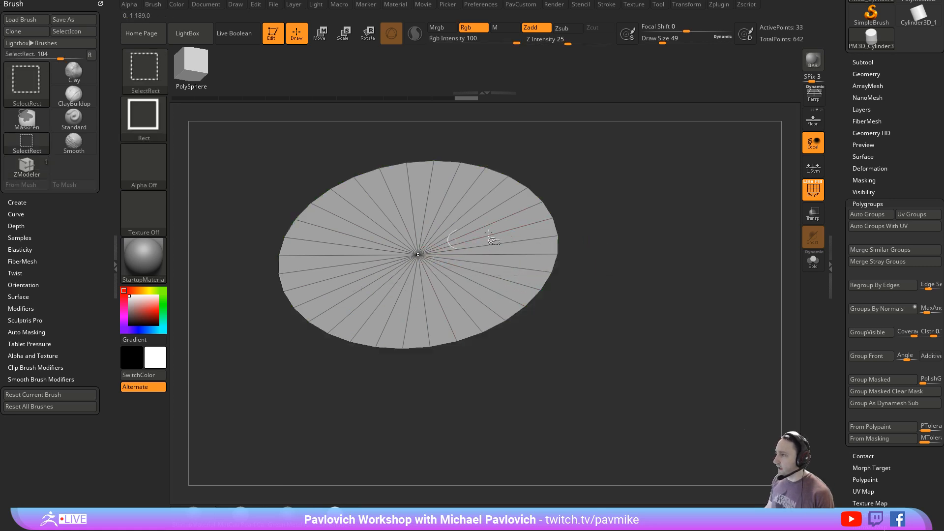
pyautogui.hotkey('ctrl', 'w')
pyautogui.keyDown('ctrl'); pyautogui.keyDown('shift'); pyautogui.click(650, 253); pyautogui.keyUp('shift'); pyautogui.keyUp('ctrl')
pyautogui.moveTo(676, 257)
pyautogui.keyDown('alt'); pyautogui.mouseDown()
pyautogui.moveTo(661, 233)
pyautogui.moveTo(644, 297)
pyautogui.moveTo(672, 185)
pyautogui.moveTo(664, 262)
pyautogui.moveTo(720, 189)
pyautogui.moveTo(741, 209)
pyautogui.moveTo(660, 269)
pyautogui.moveTo(695, 216)
pyautogui.moveTo(691, 245)
pyautogui.moveTo(685, 211)
pyautogui.moveTo(691, 229)
pyautogui.moveTo(681, 232)
pyautogui.mouseUp(); pyautogui.keyUp('alt')
pyautogui.press('s')
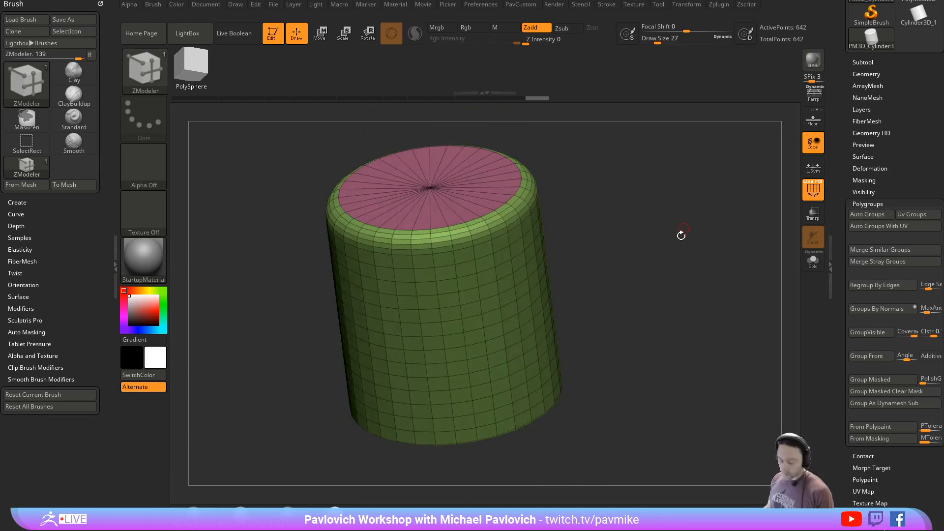
# - Activate Dynamic Subdiv on the cylinder, choosing Always YES for auto-activation, and hide the polygroup wireframe
pyautogui.press('d')
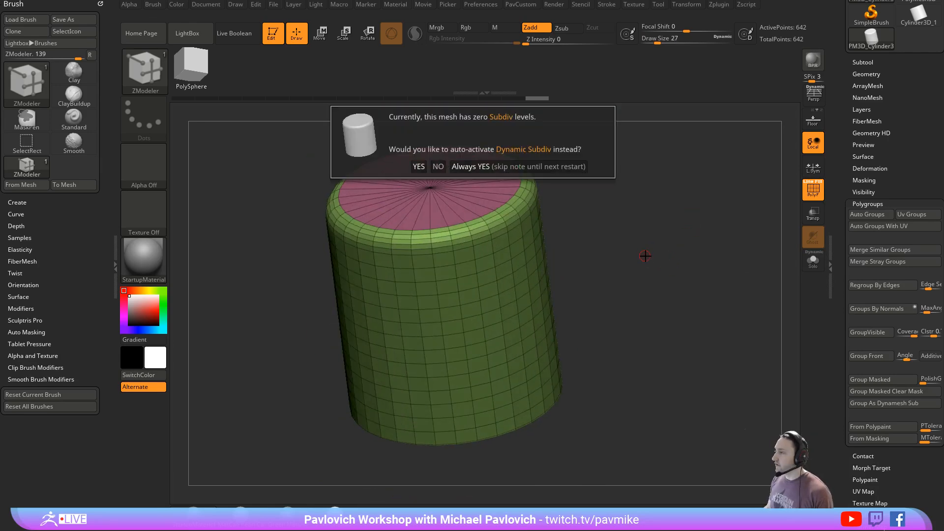
pyautogui.click(527, 167)
pyautogui.moveTo(727, 246)
pyautogui.mouseDown()
pyautogui.moveTo(670, 228)
pyautogui.moveTo(728, 240)
pyautogui.mouseUp()
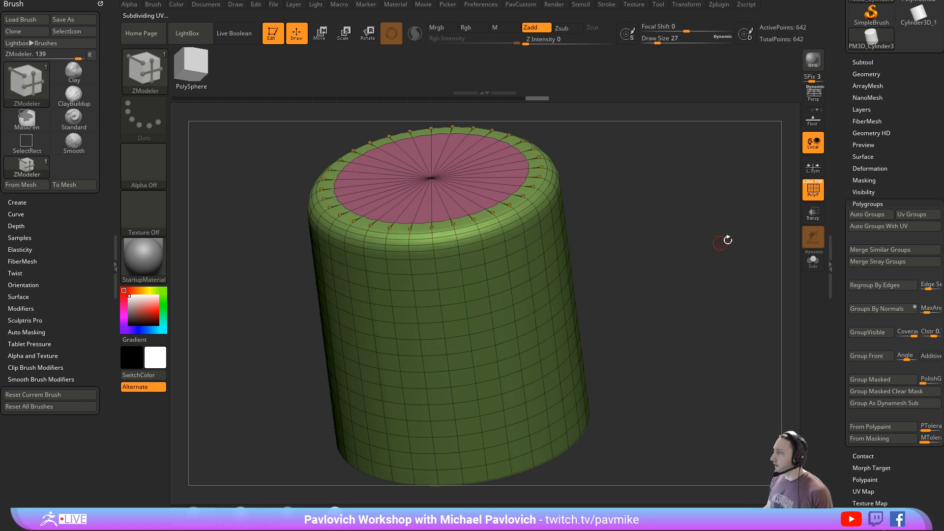
pyautogui.click(812, 192)
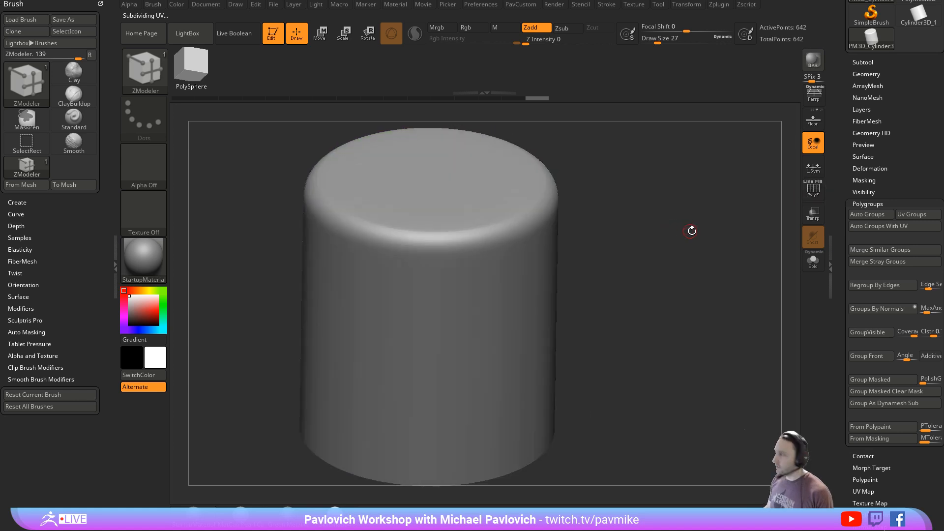
# - Expose the Dynamic Subdiv settings in the cylinder's Geometry options
pyautogui.keyDown('shift'); pyautogui.click(858, 73); pyautogui.keyUp('shift')
pyautogui.keyDown('alt'); pyautogui.moveTo(663, 270); pyautogui.dragTo(651, 257); pyautogui.keyUp('alt')
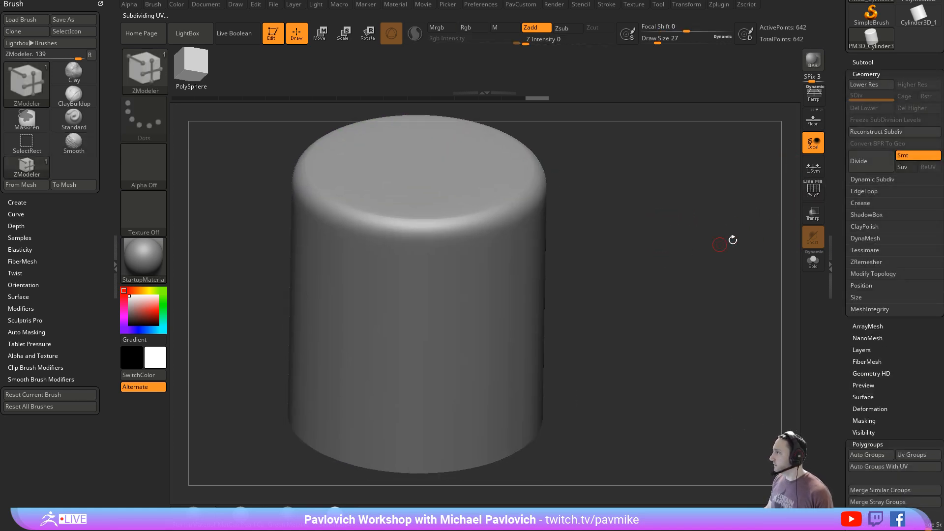
pyautogui.click(858, 180)
pyautogui.moveTo(710, 276)
pyautogui.mouseDown()
pyautogui.moveTo(687, 282)
pyautogui.moveTo(670, 244)
pyautogui.moveTo(728, 268)
pyautogui.moveTo(685, 239)
pyautogui.mouseUp()
pyautogui.moveTo(684, 249)
pyautogui.mouseDown()
pyautogui.moveTo(681, 232)
pyautogui.moveTo(624, 284)
pyautogui.moveTo(684, 250)
pyautogui.moveTo(698, 266)
pyautogui.mouseUp()
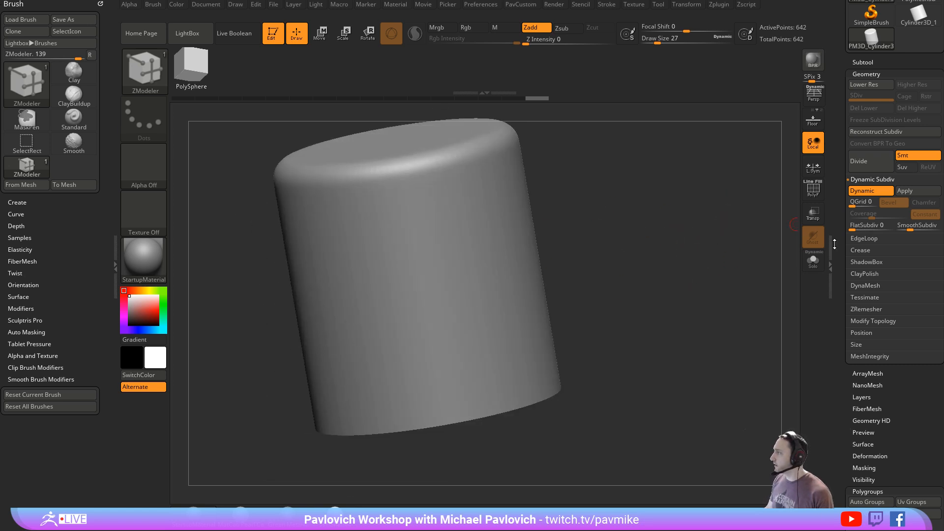
# - Set the crease level to 3 and the SmoothSubdiv level to 4
pyautogui.press('2')
pyautogui.click(684, 262)
pyautogui.press('shift')
pyautogui.click(866, 251)
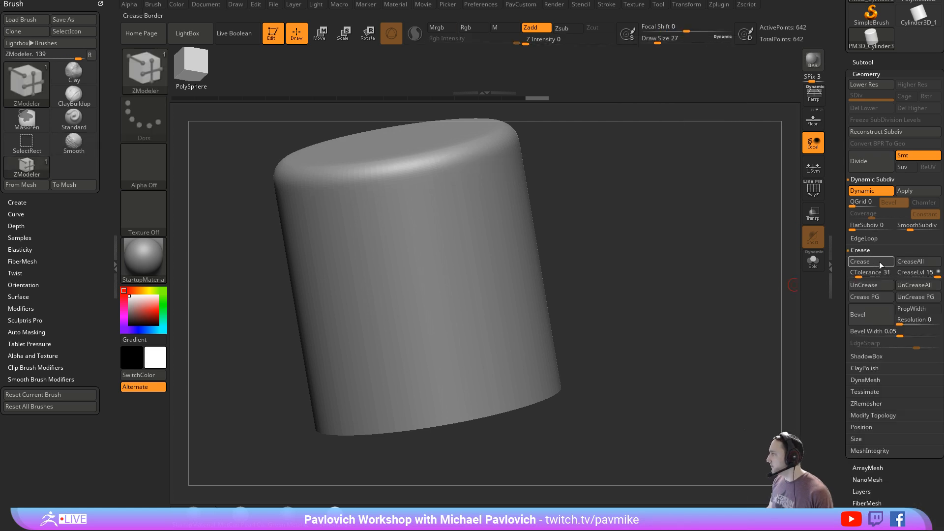
pyautogui.click(913, 275)
pyautogui.write('3')
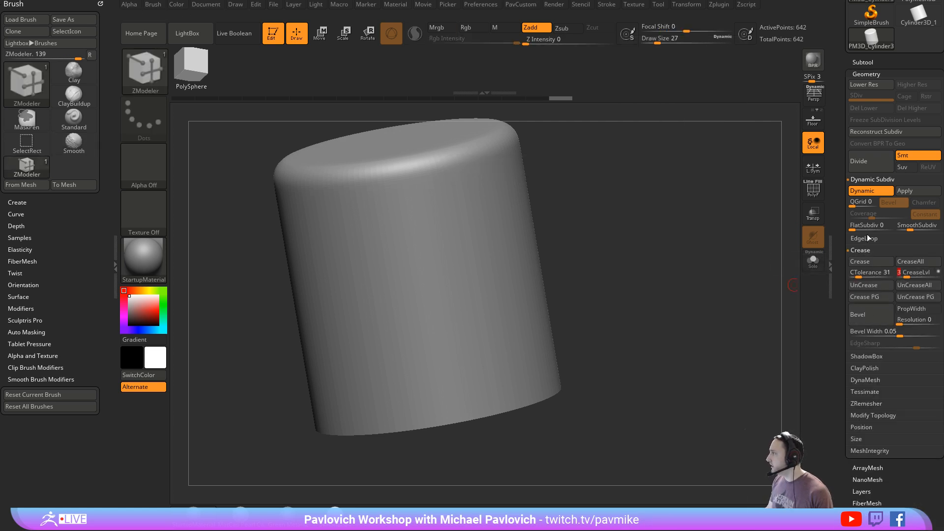
pyautogui.moveTo(910, 229); pyautogui.dragTo(920, 229)
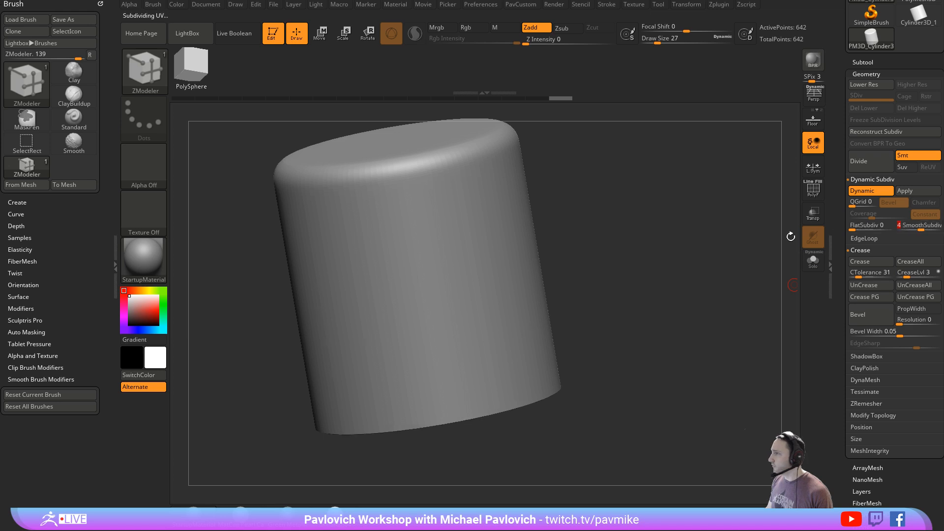
# - Examine the cylinder's creased bottom edge with the polygroup wireframe shown and hidden
pyautogui.moveTo(680, 272)
pyautogui.keyDown('alt'); pyautogui.mouseDown()
pyautogui.moveTo(680, 251)
pyautogui.moveTo(700, 226)
pyautogui.moveTo(704, 239)
pyautogui.mouseUp(); pyautogui.keyUp('alt')
pyautogui.moveTo(698, 307); pyautogui.dragTo(713, 231)
pyautogui.click(811, 198)
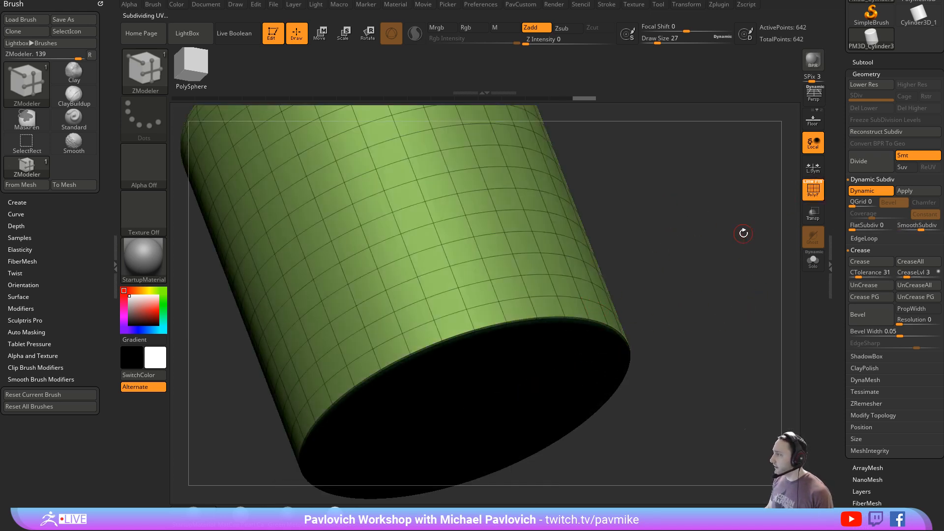
pyautogui.moveTo(648, 280); pyautogui.dragTo(679, 211)
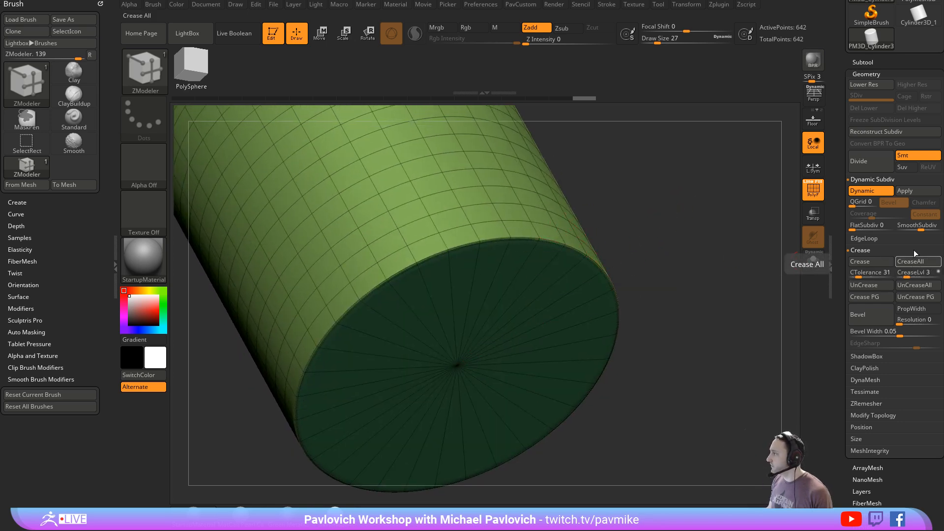
pyautogui.moveTo(657, 222)
pyautogui.mouseDown()
pyautogui.moveTo(710, 219)
pyautogui.moveTo(688, 245)
pyautogui.mouseUp()
pyautogui.click(812, 190)
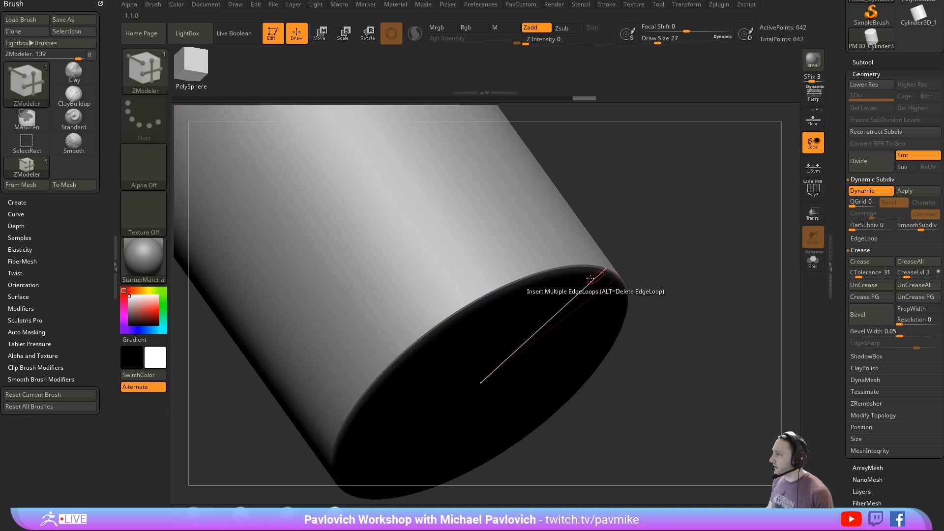
# - Set the crease level to 2 and toggle Dynamic Subdiv off and on to compare the framed cylinder
pyautogui.click(905, 274)
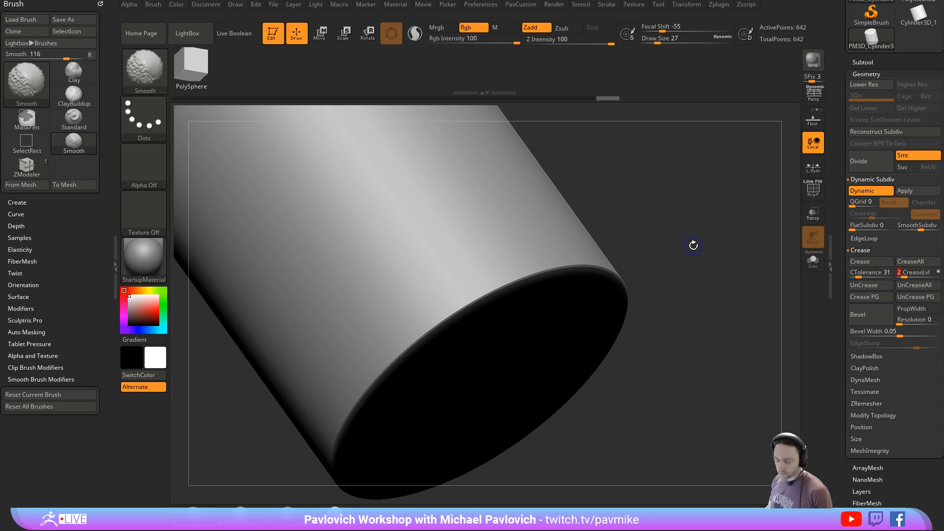
pyautogui.hotkey('shift', 'd')
pyautogui.press('d')
pyautogui.moveTo(687, 256)
pyautogui.mouseDown(button='right')
pyautogui.moveTo(651, 250)
pyautogui.moveTo(692, 229)
pyautogui.moveTo(685, 268)
pyautogui.mouseUp(button='right')
pyautogui.press('f')
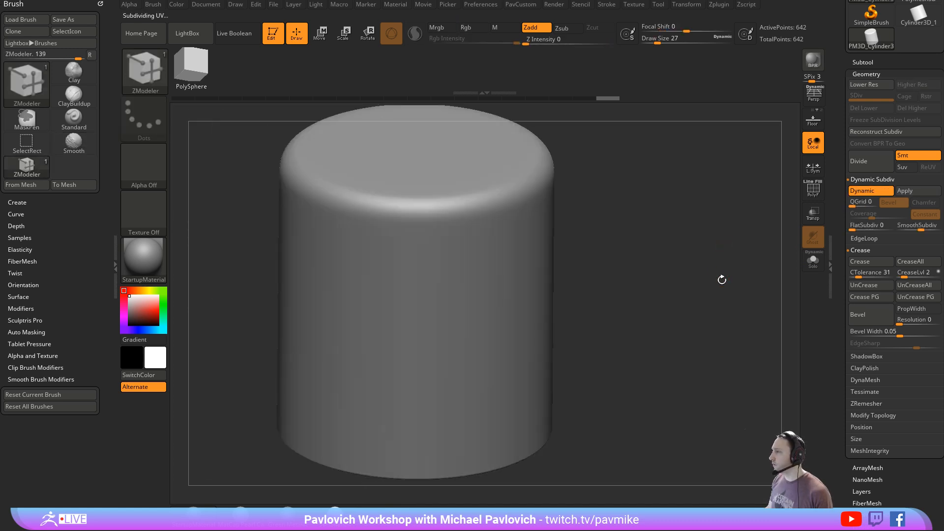
# - With Dynamic Subdiv off and the polygroup wireframe shown, assign three adjacent polyloops around the cylinder's middle to one new polygroup
pyautogui.click(812, 199)
pyautogui.moveTo(643, 282)
pyautogui.mouseDown(button='right')
pyautogui.moveTo(626, 274)
pyautogui.moveTo(649, 282)
pyautogui.moveTo(690, 235)
pyautogui.mouseUp(button='right')
pyautogui.hotkey('shift', 'd')
pyautogui.press('space')
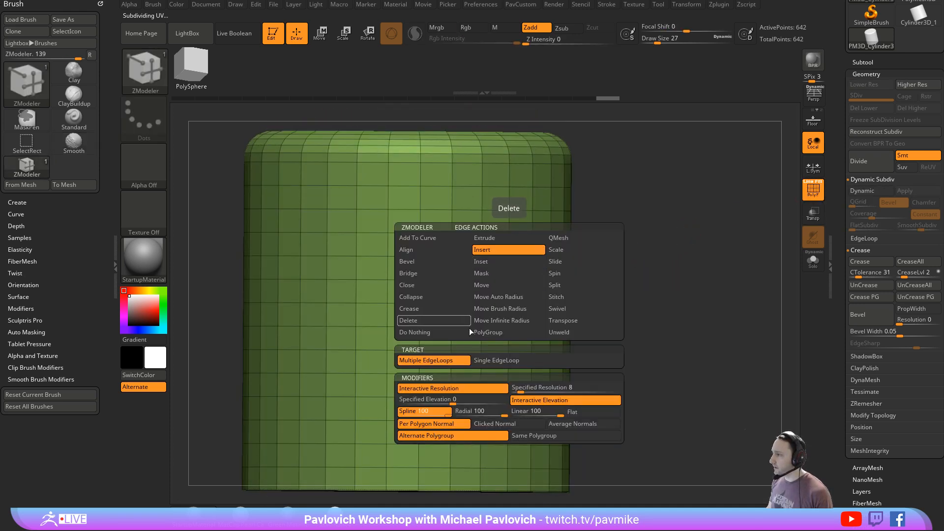
pyautogui.click(488, 332)
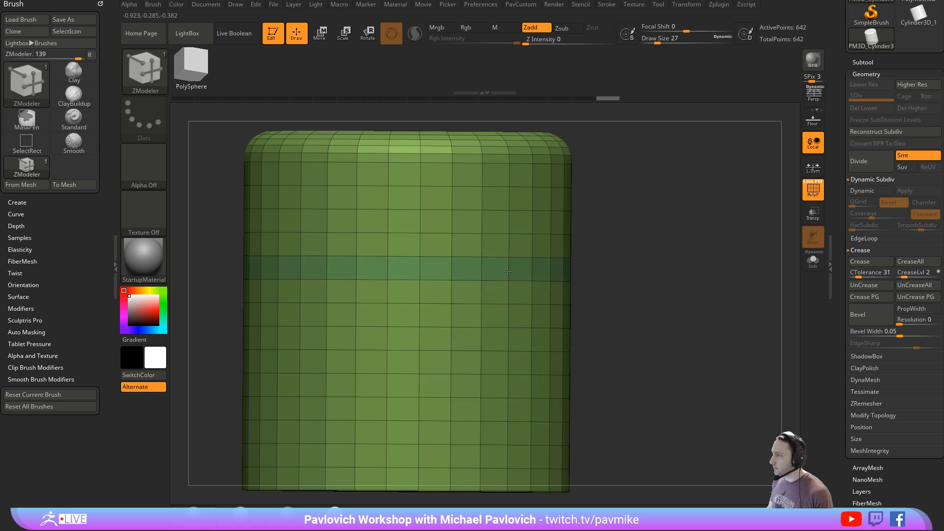
pyautogui.click(508, 272)
pyautogui.click(507, 292)
pyautogui.click(508, 314)
# - Remove the two horizontal edge loops inside the purple band using the ZModeler Insert edge action with the Single EdgeLoop target
pyautogui.press('space')
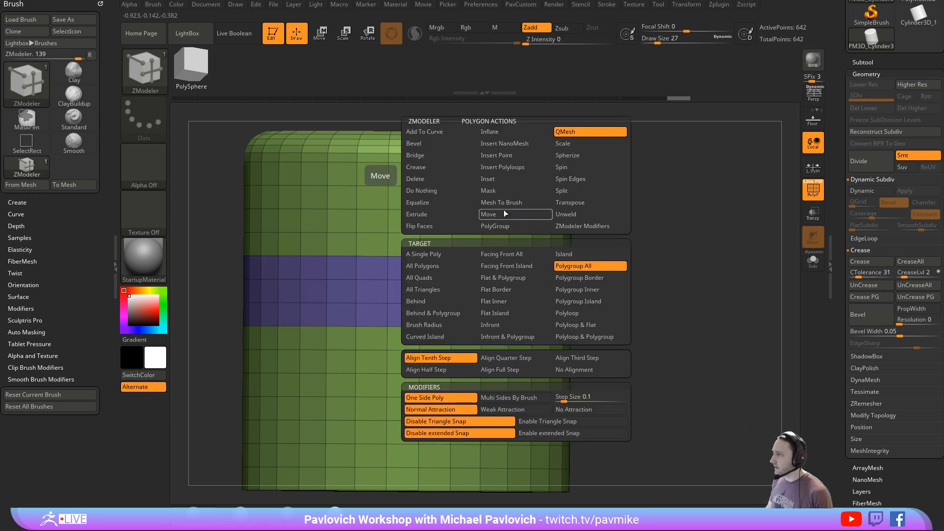
pyautogui.press('space')
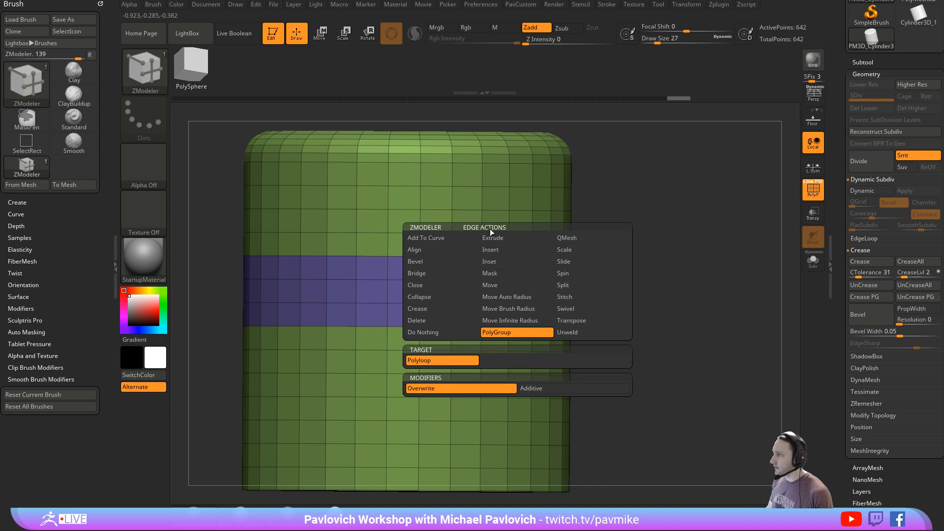
pyautogui.click(500, 253)
pyautogui.click(493, 360)
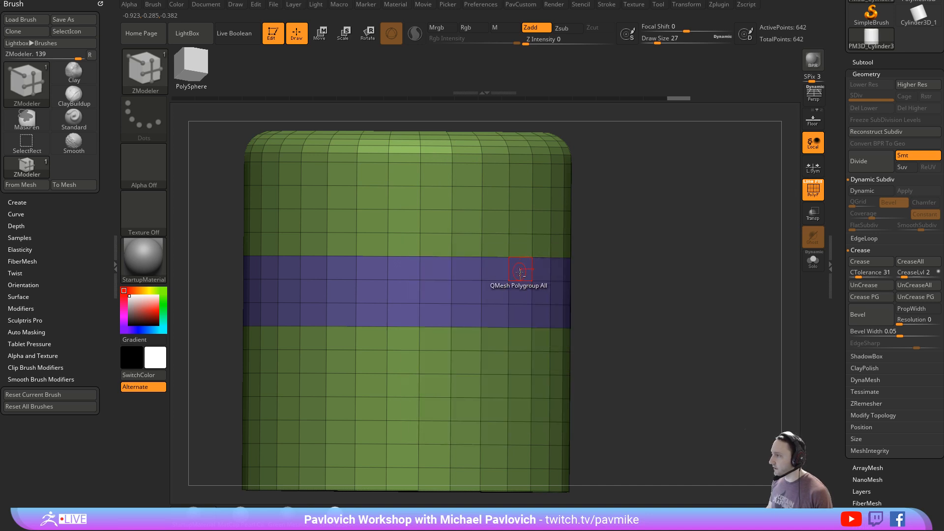
pyautogui.keyDown('alt'); pyautogui.click(520, 281); pyautogui.keyUp('alt')
pyautogui.keyDown('alt'); pyautogui.click(520, 304); pyautogui.keyUp('alt')
# - Inset the purple band as a region with the Polygroup All target
pyautogui.press('space')
pyautogui.click(506, 181)
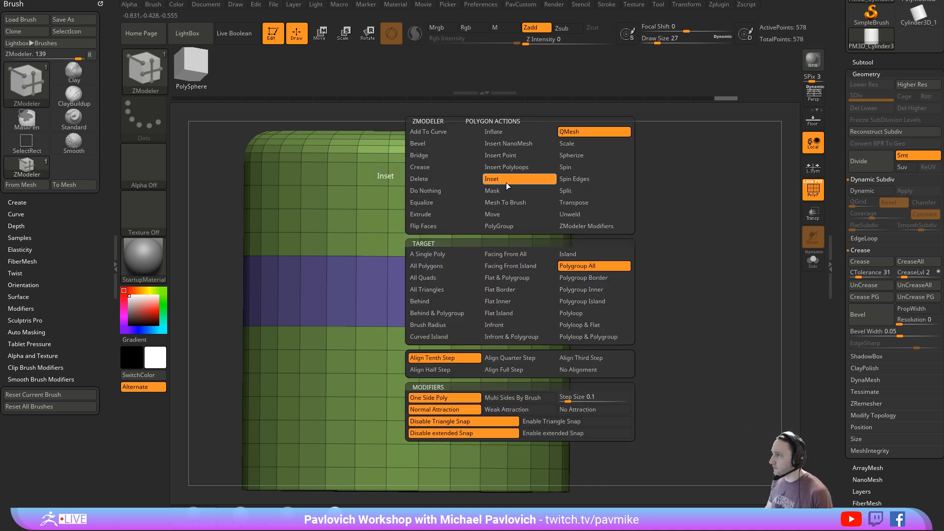
pyautogui.moveTo(543, 304); pyautogui.dragTo(505, 290)
# - QMesh the inset blue band inward with Polygroup All to form a groove around the cylinder
pyautogui.press('space')
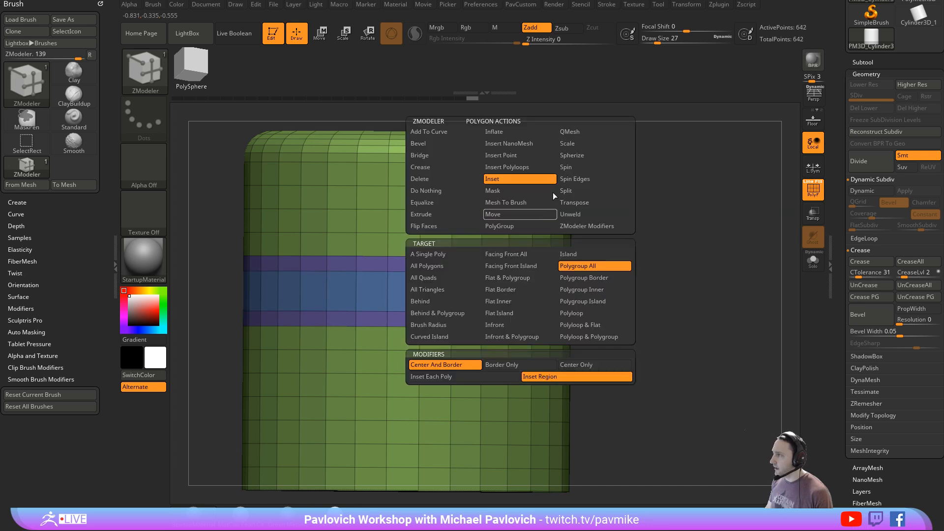
pyautogui.click(580, 132)
pyautogui.moveTo(659, 243); pyautogui.dragTo(649, 270)
pyautogui.moveTo(534, 289); pyautogui.dragTo(467, 289)
pyautogui.hotkey('ctrl', 'z')
pyautogui.hotkey('ctrl', 'z')
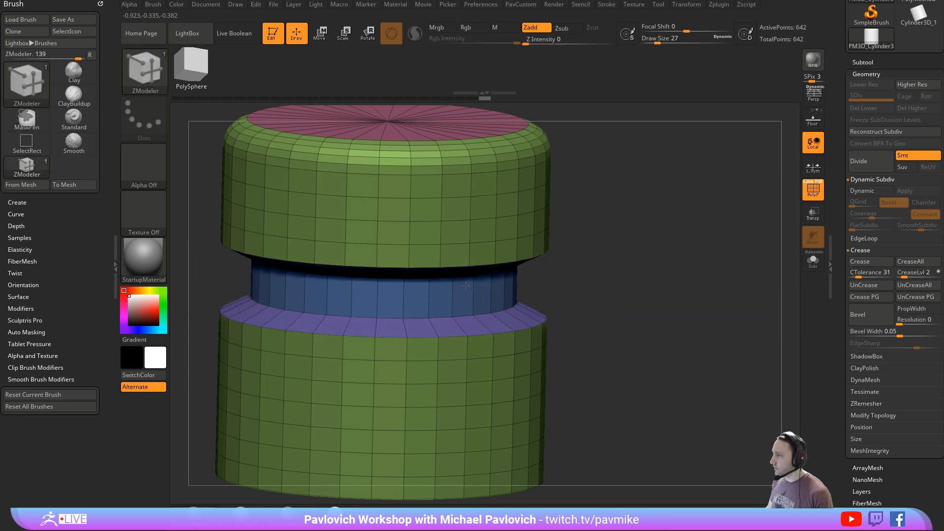
# - Turn on Dynamic Subdiv and hide the polygroup wireframe to inspect the groove's smoothed profile
pyautogui.moveTo(663, 309); pyautogui.dragTo(551, 262)
pyautogui.press('d')
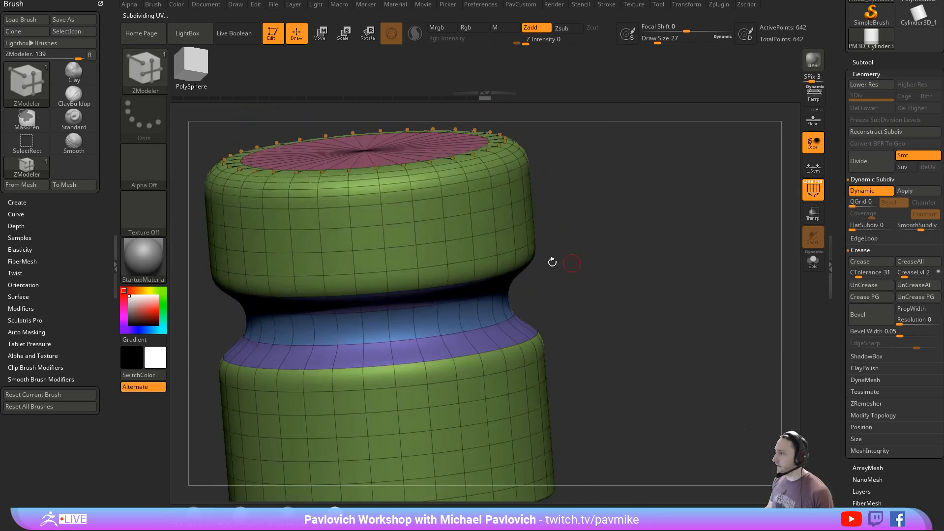
pyautogui.hotkey('shift', 'f')
pyautogui.moveTo(718, 234); pyautogui.dragTo(634, 290)
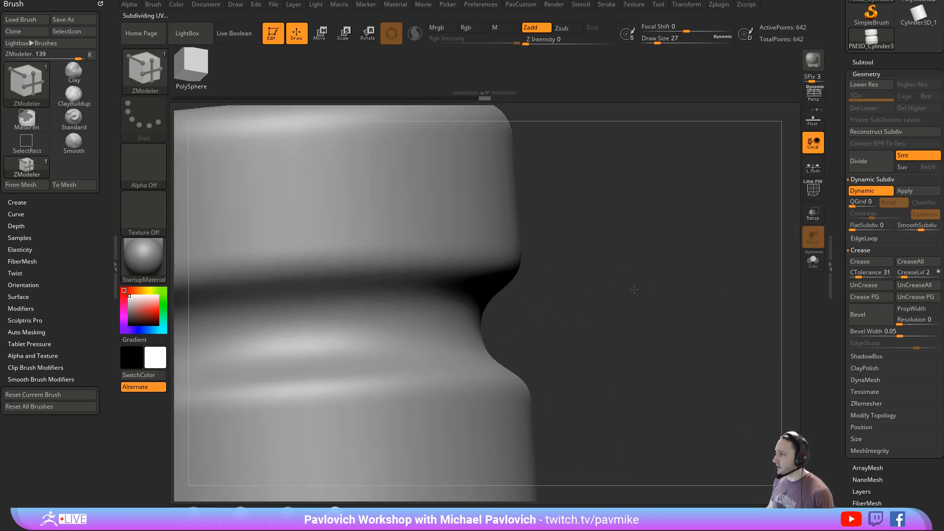
# - Crease the groove's edges with the ZModeler Crease edge action set to EdgeLoop Complete
pyautogui.press('space')
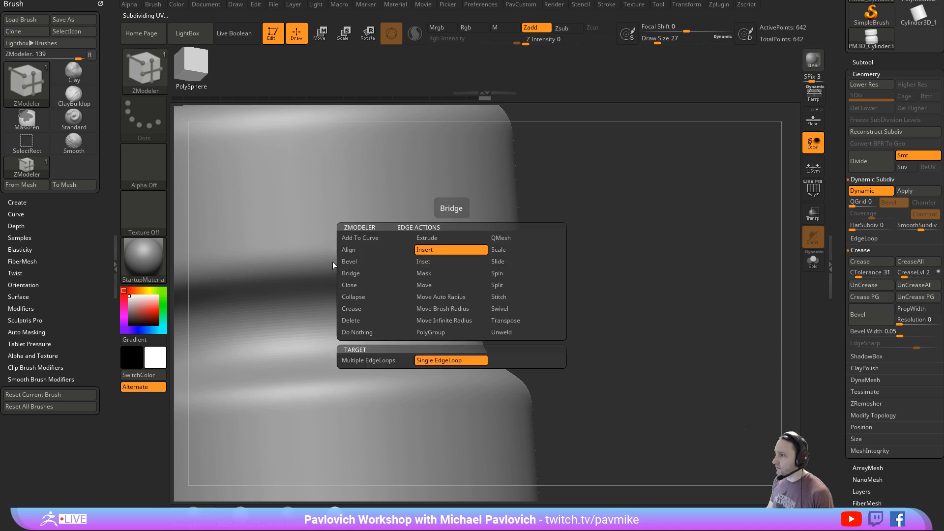
pyautogui.click(362, 309)
pyautogui.click(393, 374)
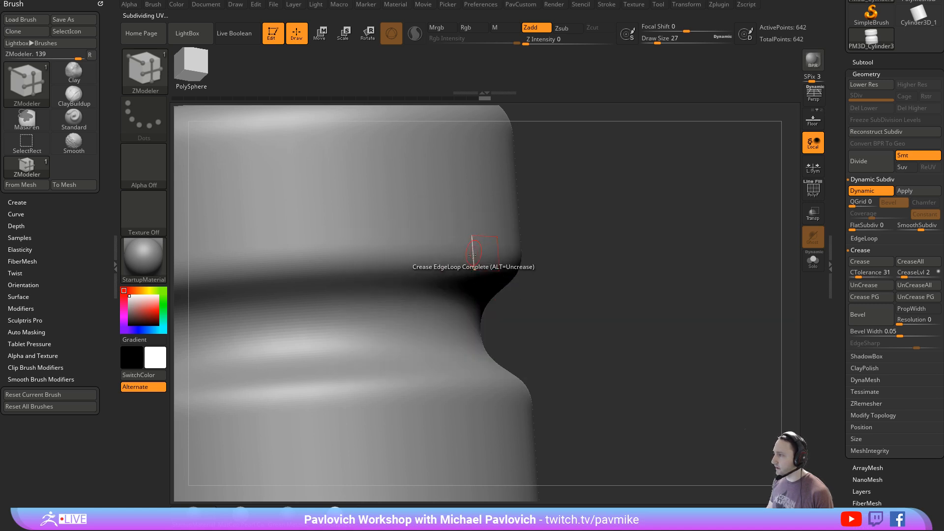
pyautogui.click(472, 255)
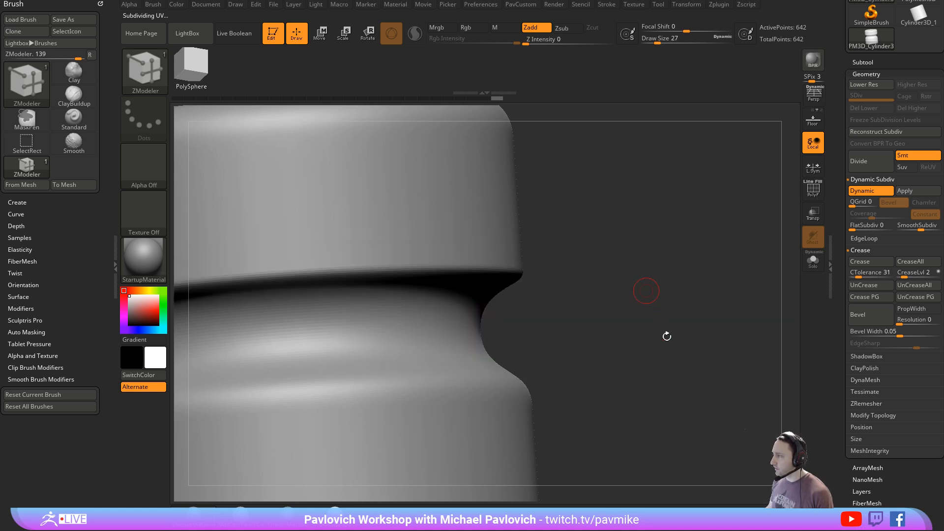
pyautogui.moveTo(701, 312); pyautogui.dragTo(687, 313)
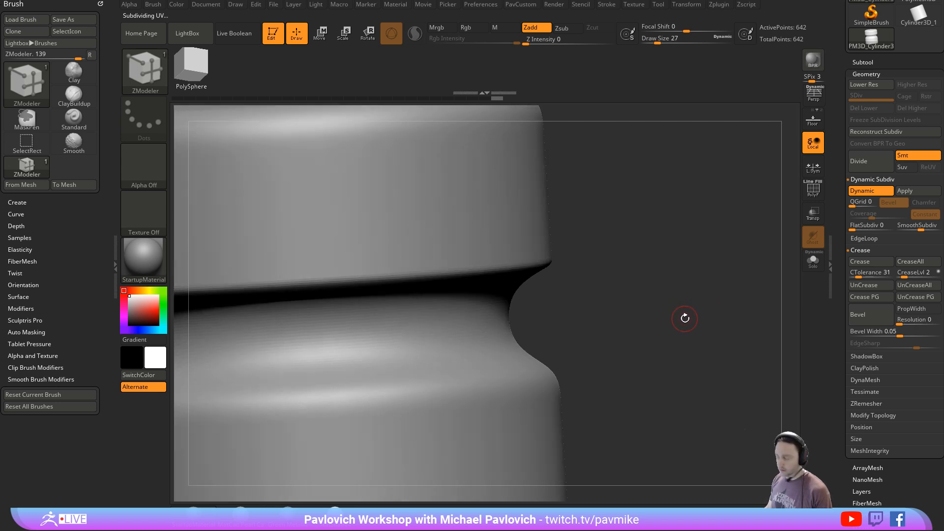
pyautogui.press('1')
pyautogui.click(660, 343)
pyautogui.keyDown('alt'); pyautogui.moveTo(615, 314); pyautogui.dragTo(640, 226); pyautogui.keyUp('alt')
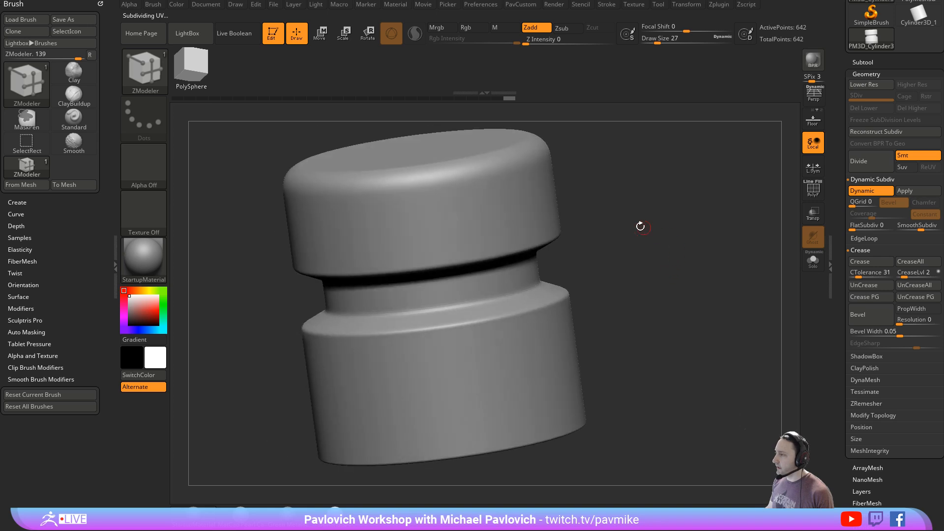
pyautogui.keyDown('alt'); pyautogui.moveTo(650, 267); pyautogui.dragTo(639, 272); pyautogui.keyUp('alt')
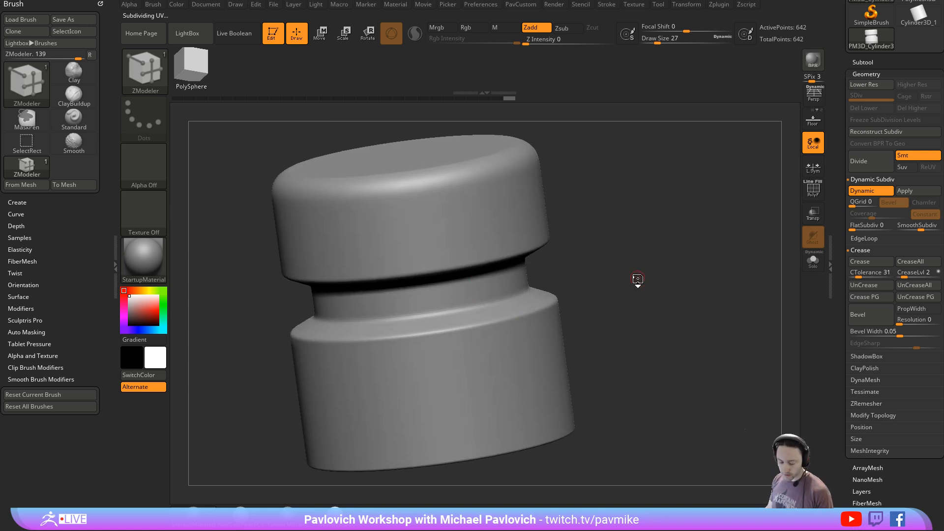
# - Insert a slotted bolt head from the IMM Boolean brush on the cylinder's upper side and split the masked points into separate subtools
pyautogui.press('m')
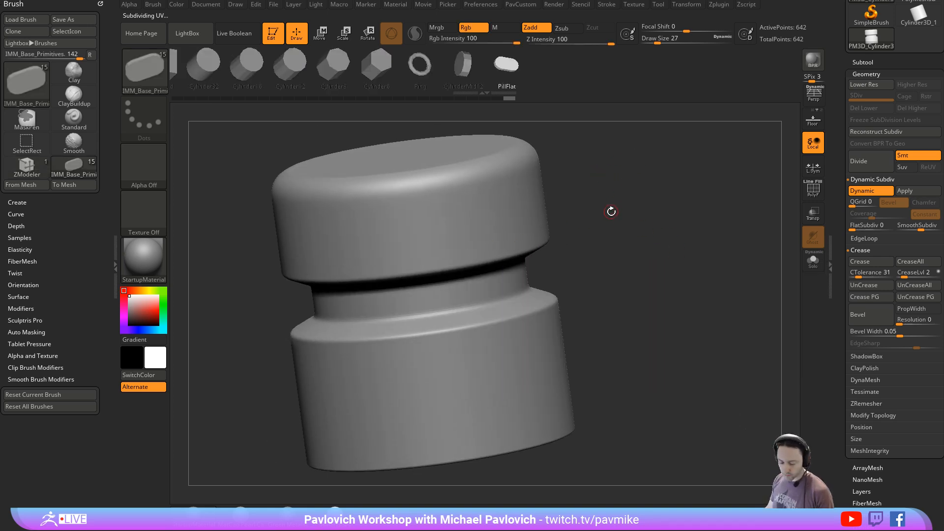
pyautogui.press('b')
pyautogui.press('i')
pyautogui.press('b')
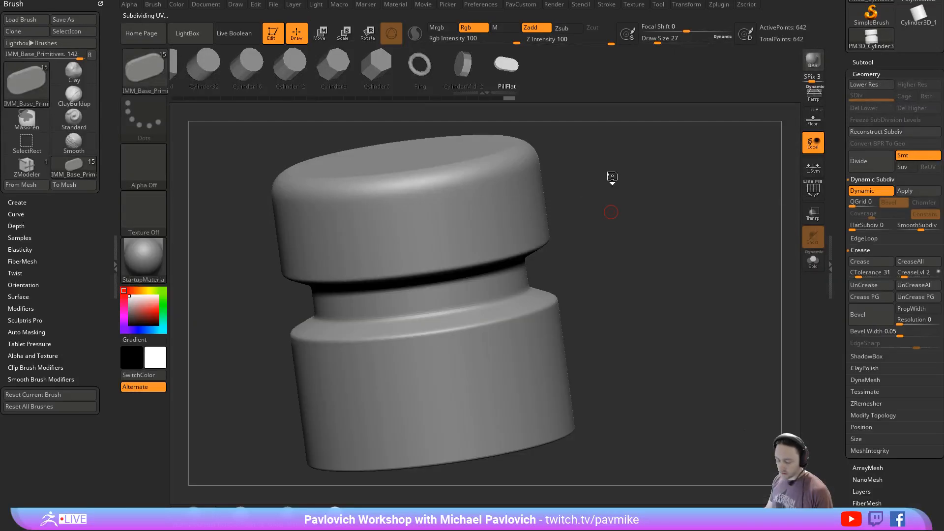
pyautogui.press('m')
pyautogui.click(717, 326)
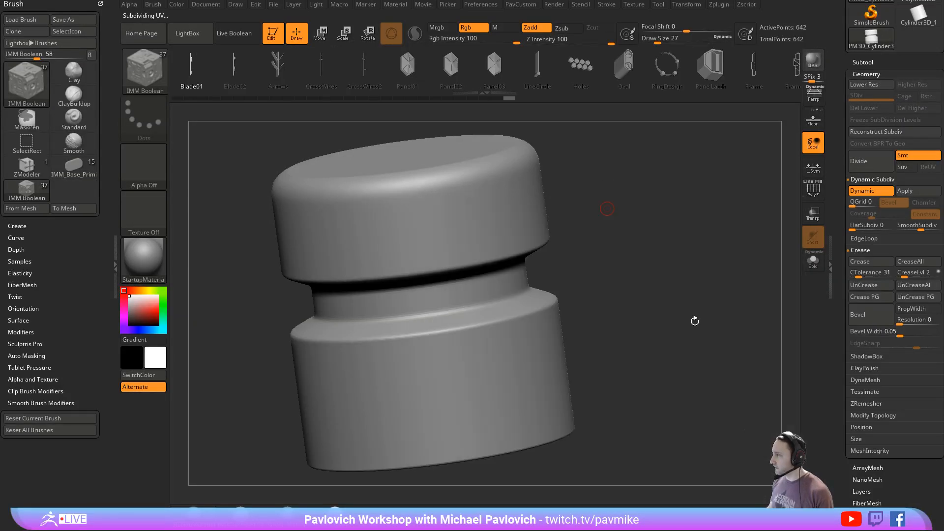
pyautogui.moveTo(507, 216); pyautogui.dragTo(545, 236)
pyautogui.moveTo(660, 261)
pyautogui.mouseDown()
pyautogui.moveTo(670, 255)
pyautogui.moveTo(661, 254)
pyautogui.mouseUp()
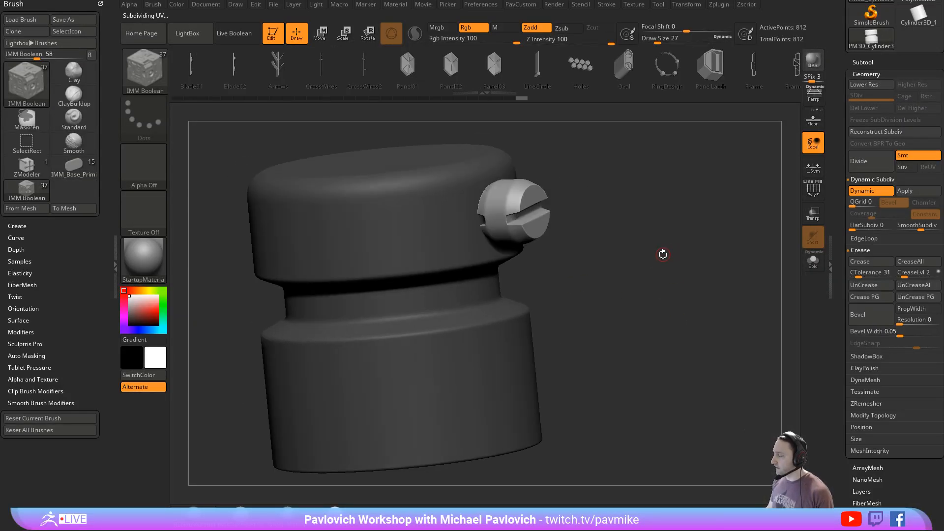
pyautogui.press('3')
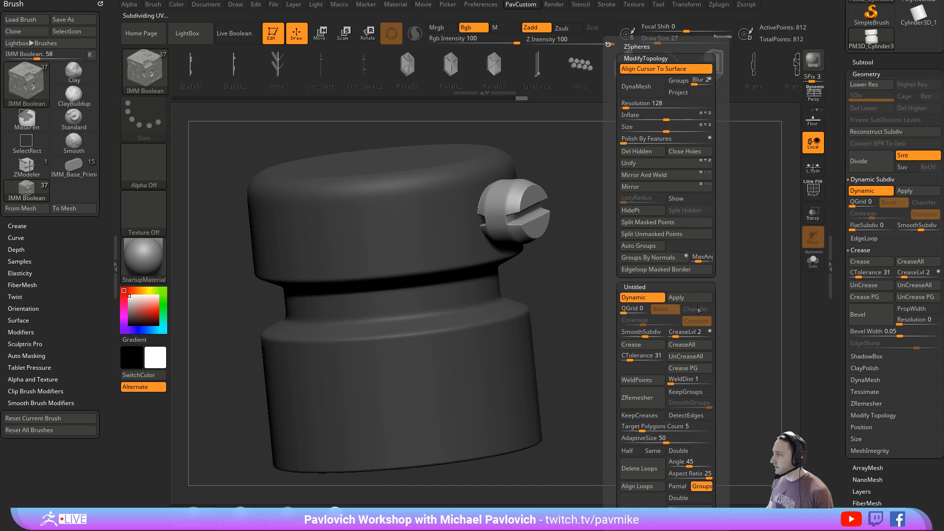
pyautogui.click(666, 222)
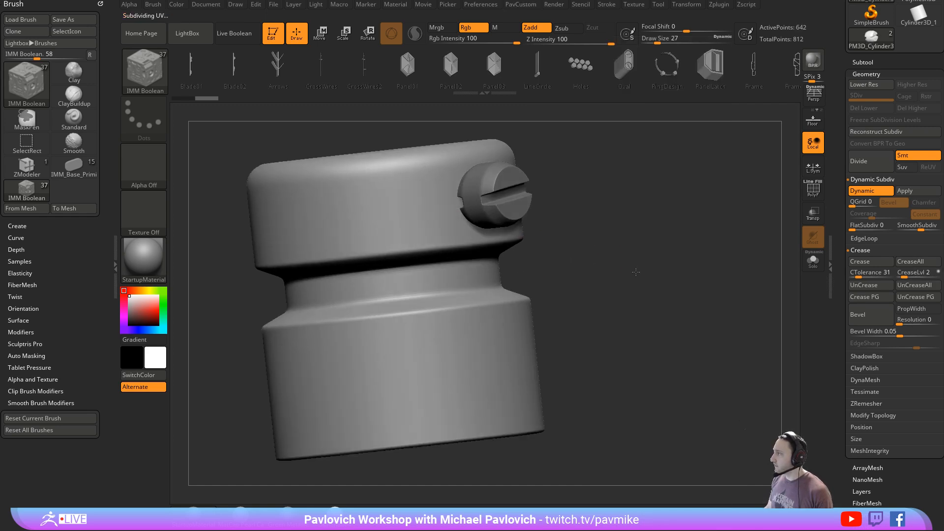
# - Apply Dynamic Subdiv to the grooved cylinder as real subdivision levels and show its polygroup wireframe
pyautogui.click(905, 190)
pyautogui.hotkey('shift', 'f')
pyautogui.moveTo(660, 250); pyautogui.dragTo(787, 231)
pyautogui.click(867, 119)
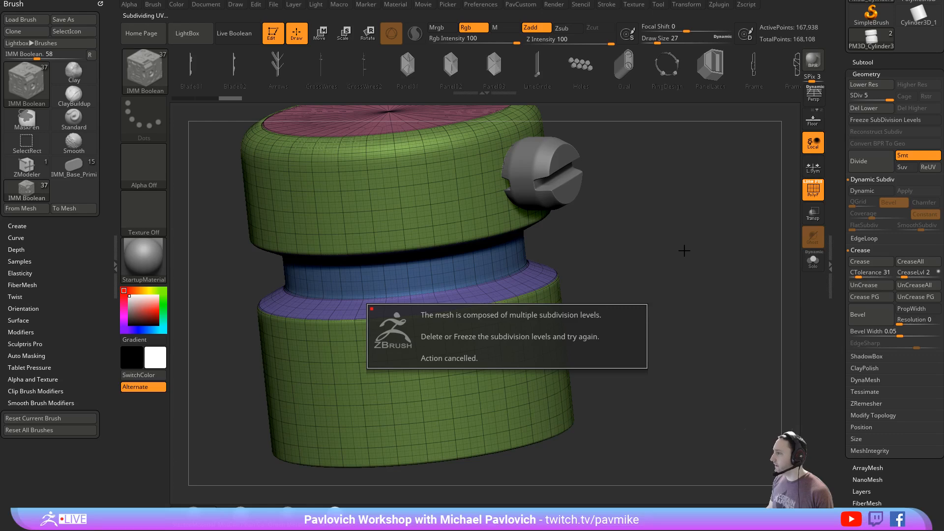
# - Mask the cylinder except for a horizontal band around its lower body, and clear the mask
pyautogui.keyDown('alt'); pyautogui.moveTo(689, 327); pyautogui.dragTo(684, 312); pyautogui.keyUp('alt')
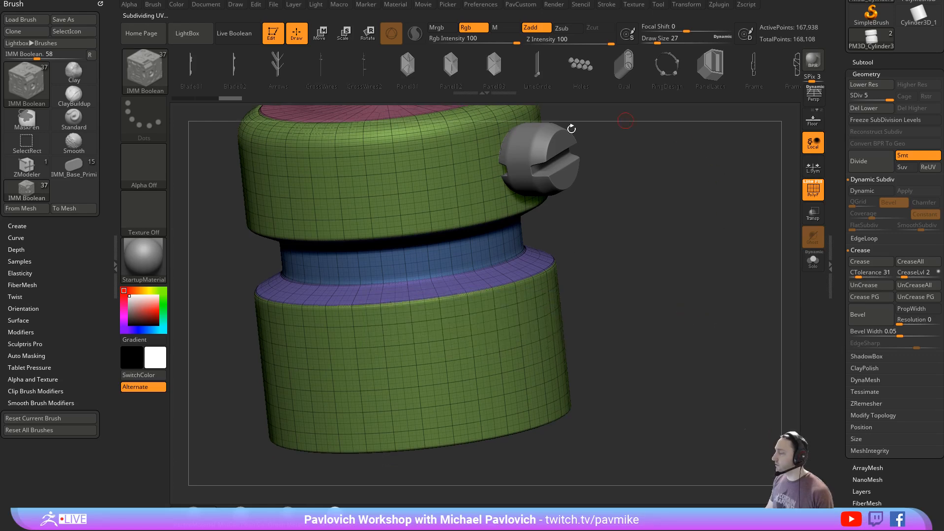
pyautogui.moveTo(632, 290)
pyautogui.mouseDown()
pyautogui.moveTo(661, 248)
pyautogui.moveTo(625, 289)
pyautogui.mouseUp()
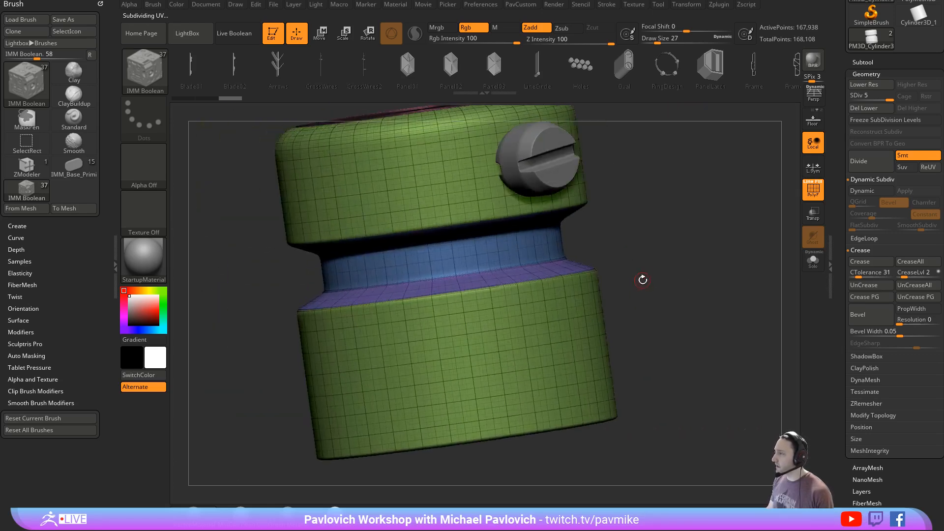
pyautogui.moveTo(662, 229); pyautogui.dragTo(666, 241)
pyautogui.moveTo(578, 273); pyautogui.dragTo(611, 270)
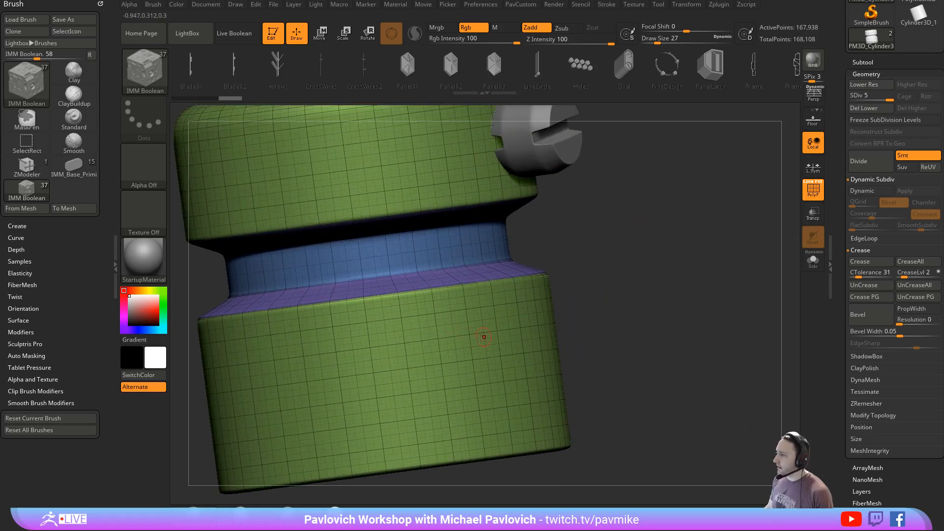
pyautogui.moveTo(647, 295)
pyautogui.mouseDown()
pyautogui.moveTo(768, 359)
pyautogui.moveTo(600, 239)
pyautogui.moveTo(668, 232)
pyautogui.moveTo(301, 330)
pyautogui.moveTo(224, 319)
pyautogui.mouseUp()
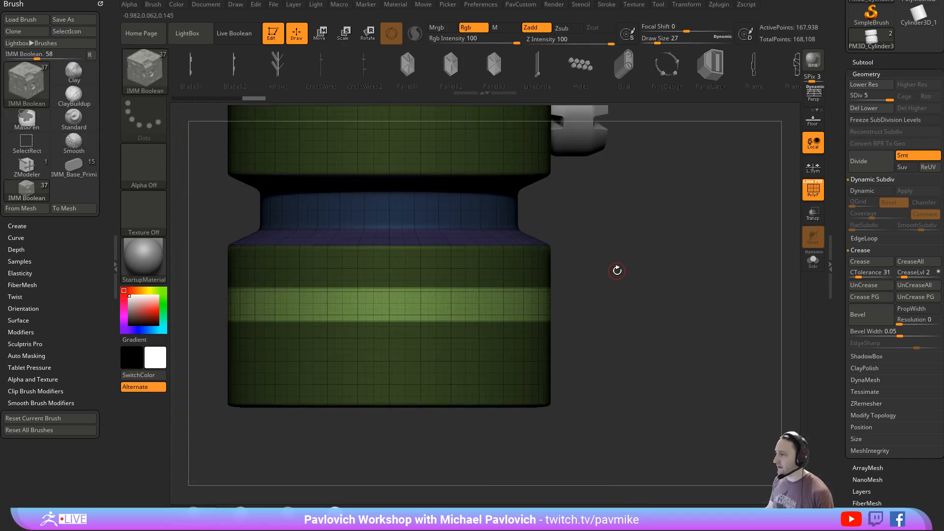
pyautogui.keyDown('ctrl'); pyautogui.click(610, 282); pyautogui.keyUp('ctrl')
# - Try deleting the cylinder's lower subdivision levels, and undo back to the Dynamic Subdiv state
pyautogui.click(865, 120)
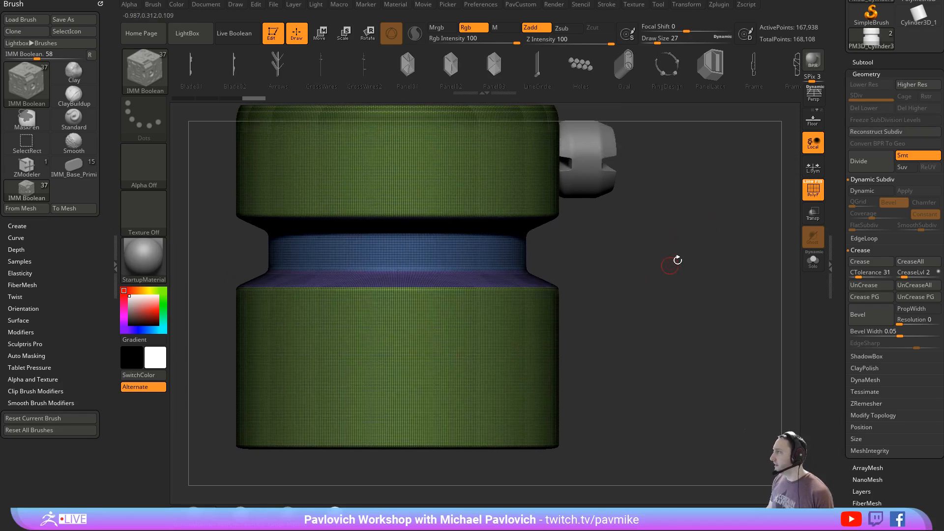
pyautogui.press('ctrl')
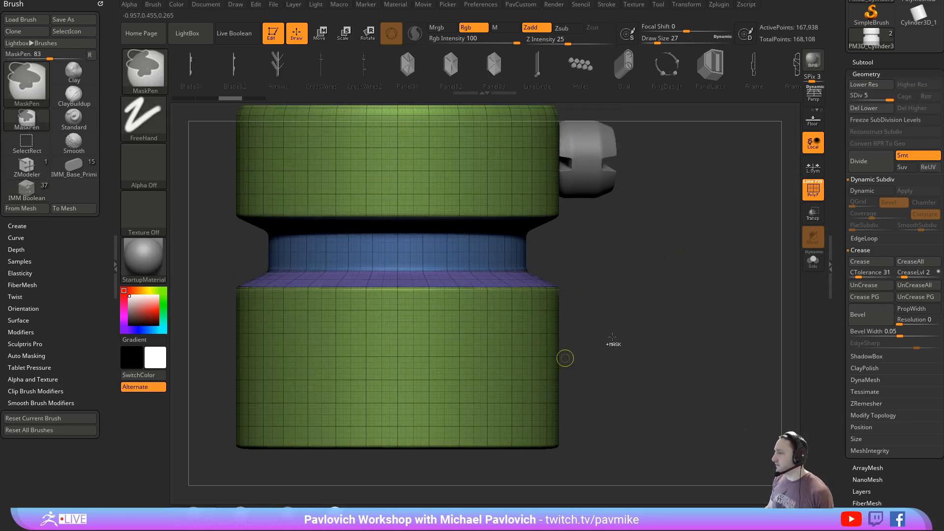
pyautogui.moveTo(699, 276); pyautogui.dragTo(660, 259)
pyautogui.hotkey('ctrl', 'z')
# - Toggle Dynamic Subdiv off and on for the bolt head subtool, and reselect the cylinder subtool
pyautogui.press('Down')
pyautogui.hotkey('shift', 'd')
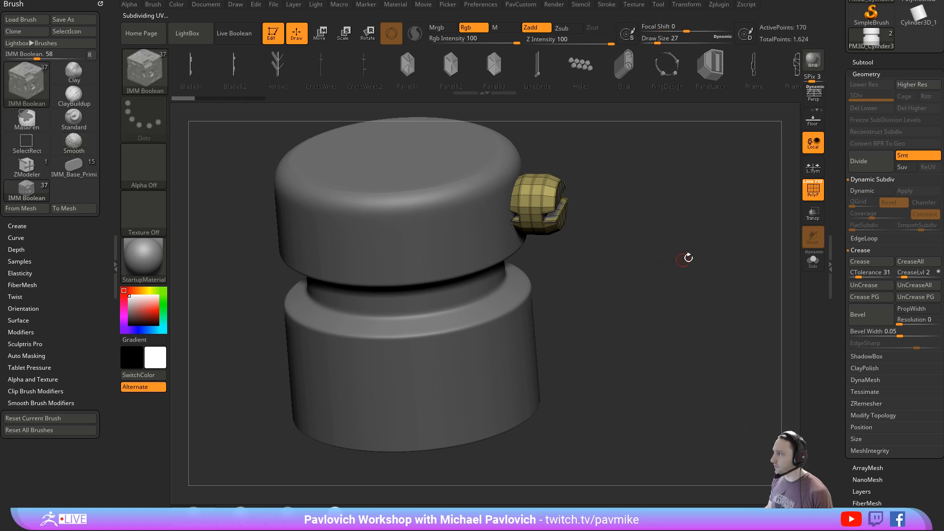
pyautogui.press('d')
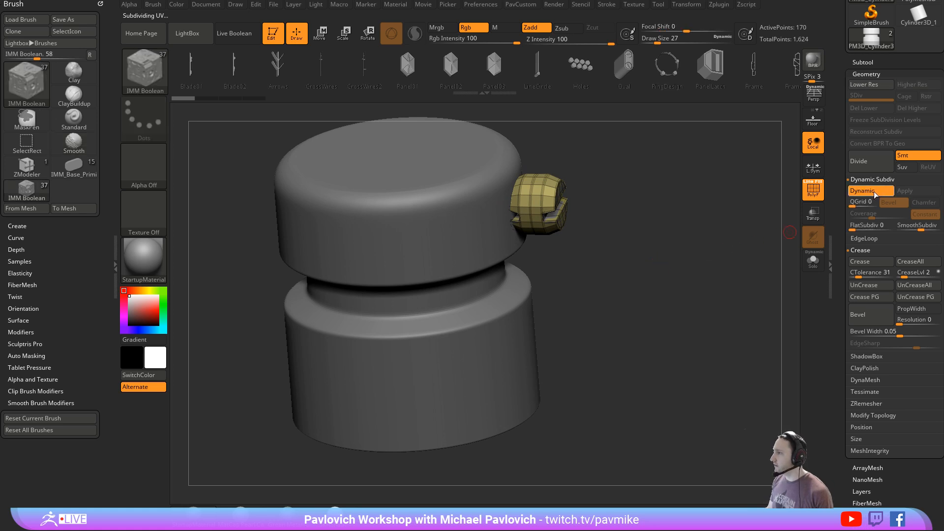
pyautogui.press('Up')
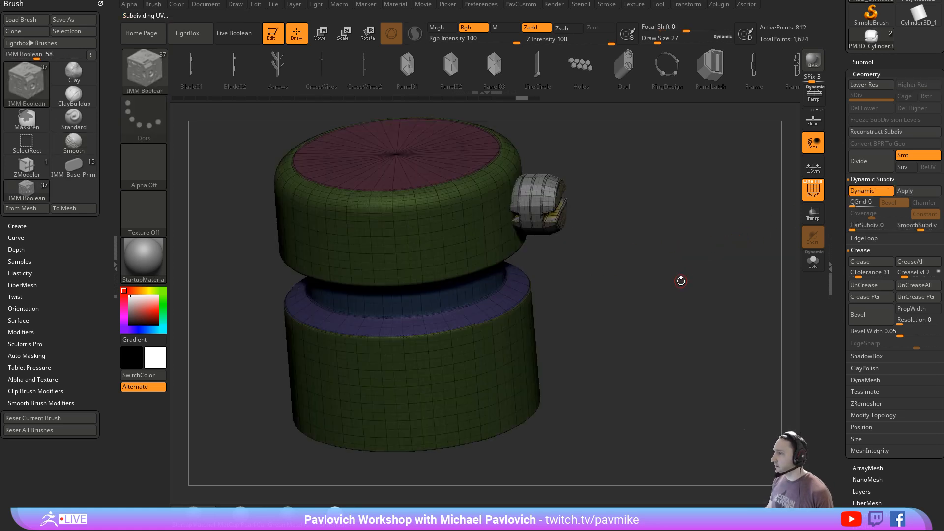
# - Fully initialize ZBrush from its preferences
pyautogui.click(481, 4)
pyautogui.click(496, 23)
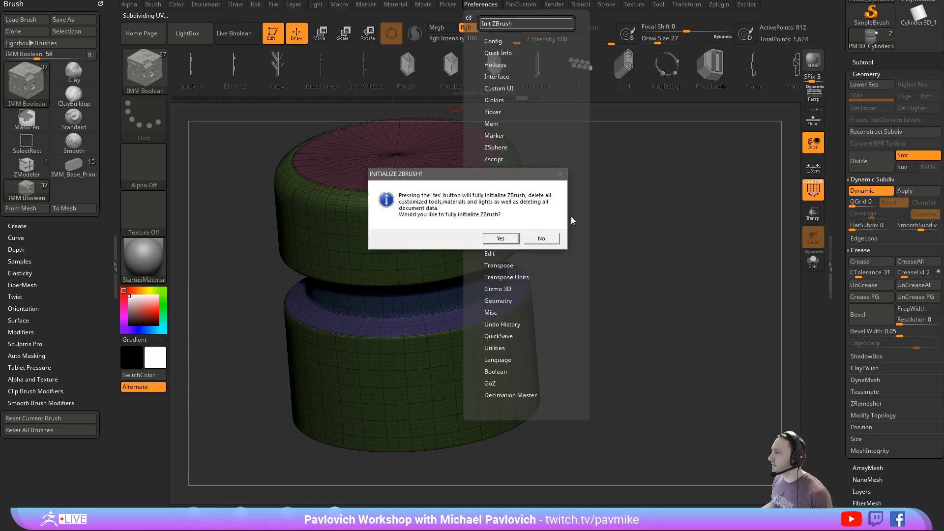
pyautogui.click(499, 238)
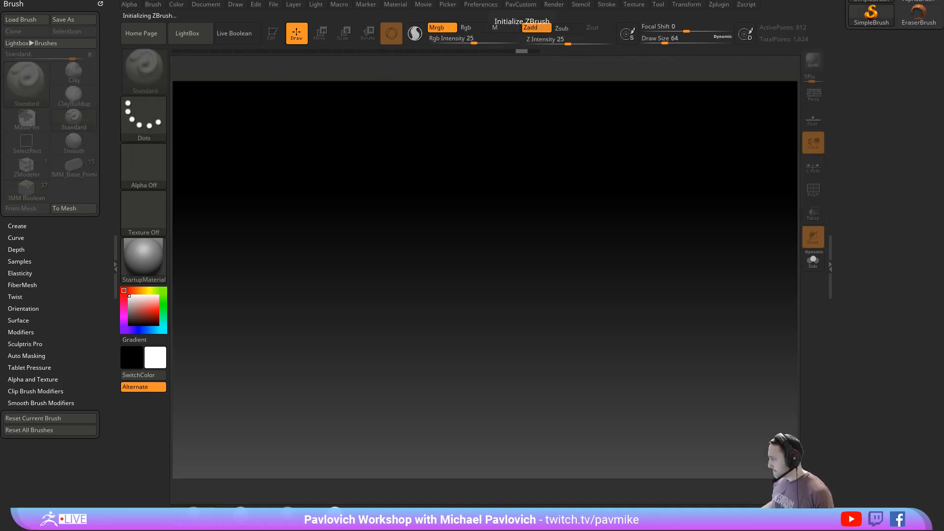
# - Reduce the document background's gradient range so the canvas is a flat colour
pyautogui.click(206, 6)
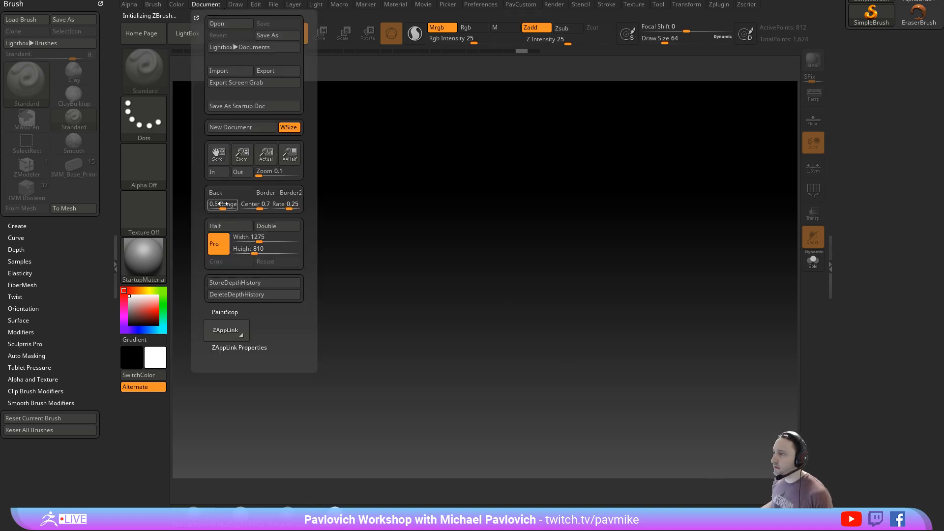
pyautogui.moveTo(223, 206); pyautogui.dragTo(202, 206)
# - Switch to the browser, read the YouTube comment asking about edge extruding in ZBrush, and return to ZBrush
pyautogui.moveTo(0, 105); pyautogui.dragTo(595, 45)
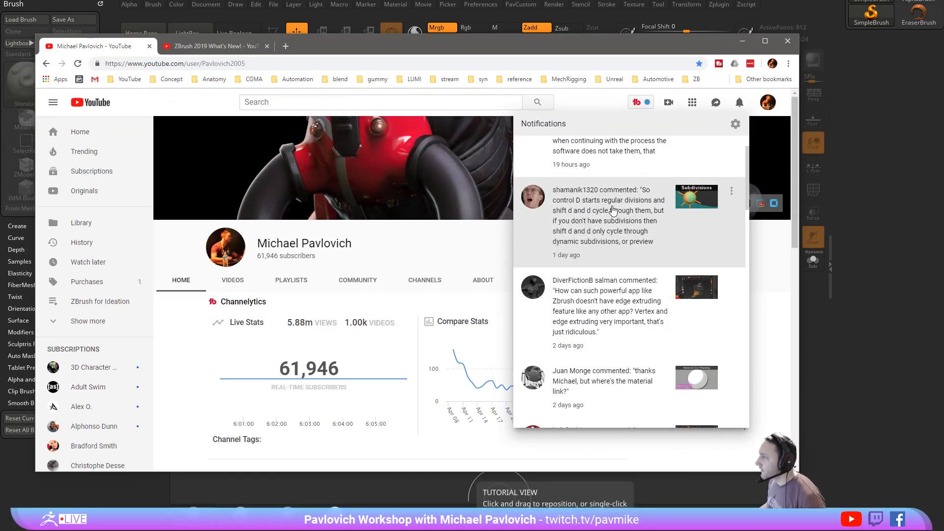
pyautogui.click(619, 292)
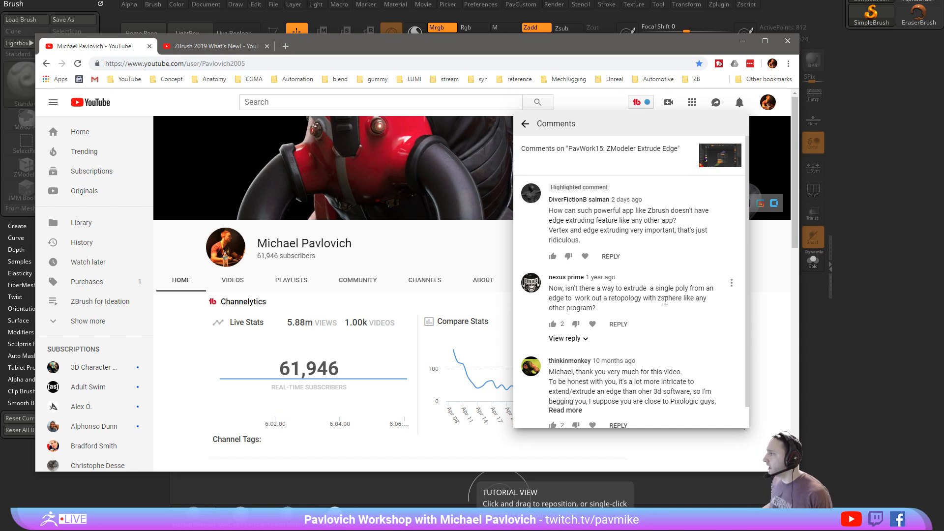
pyautogui.moveTo(565, 51); pyautogui.dragTo(585, 530)
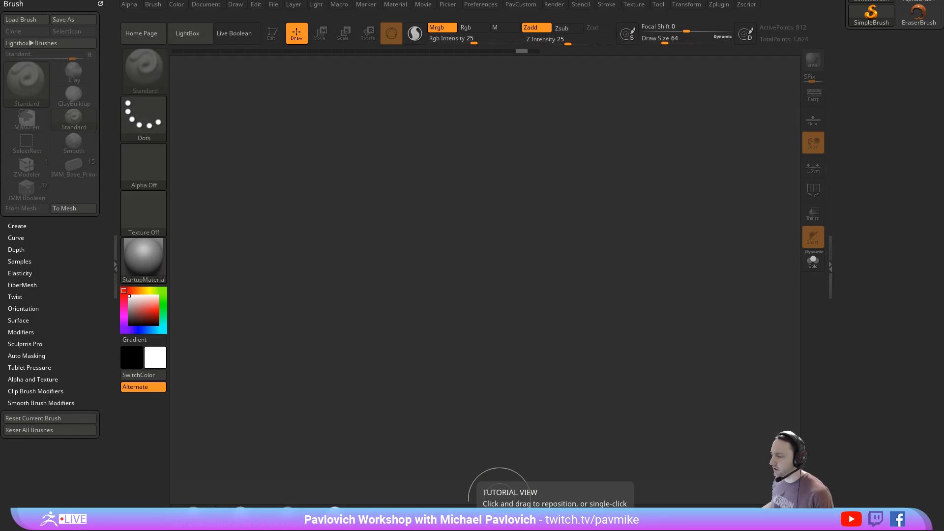
# - Place a Plane3D primitive on the canvas, enter Edit mode, and display its polyframe
pyautogui.scroll(3, 856, 195)
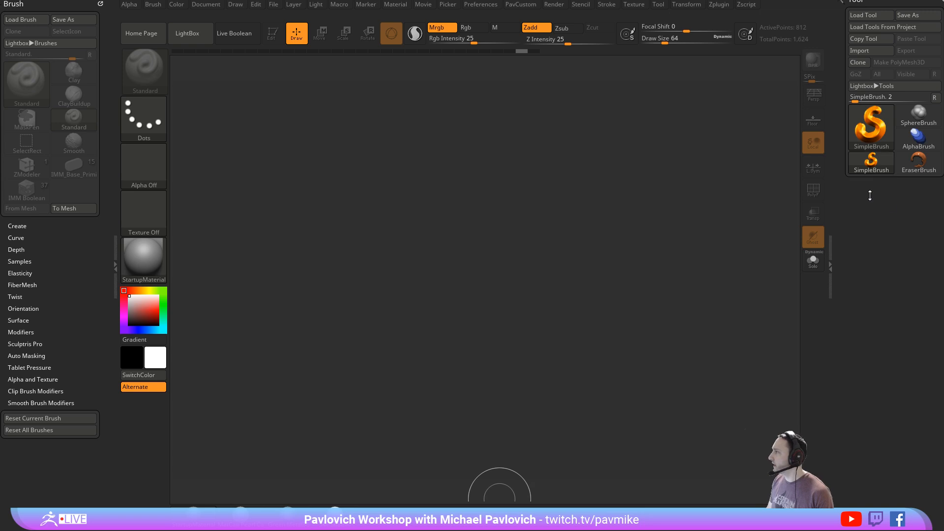
pyautogui.click(870, 125)
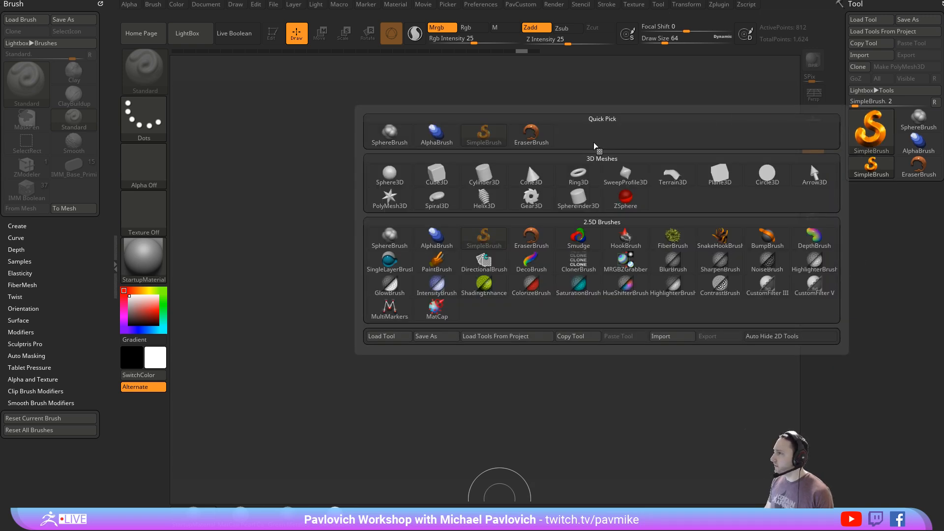
pyautogui.click(721, 181)
pyautogui.moveTo(482, 290); pyautogui.dragTo(331, 143)
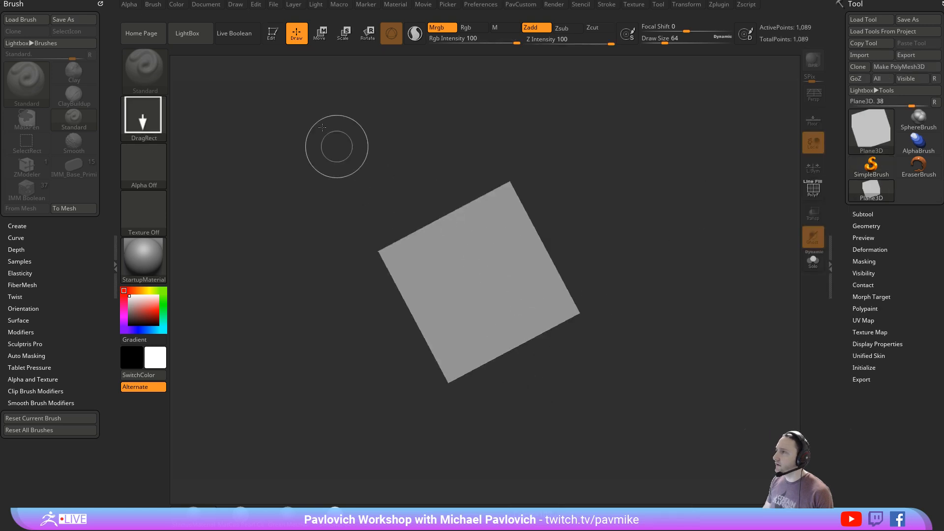
pyautogui.click(273, 34)
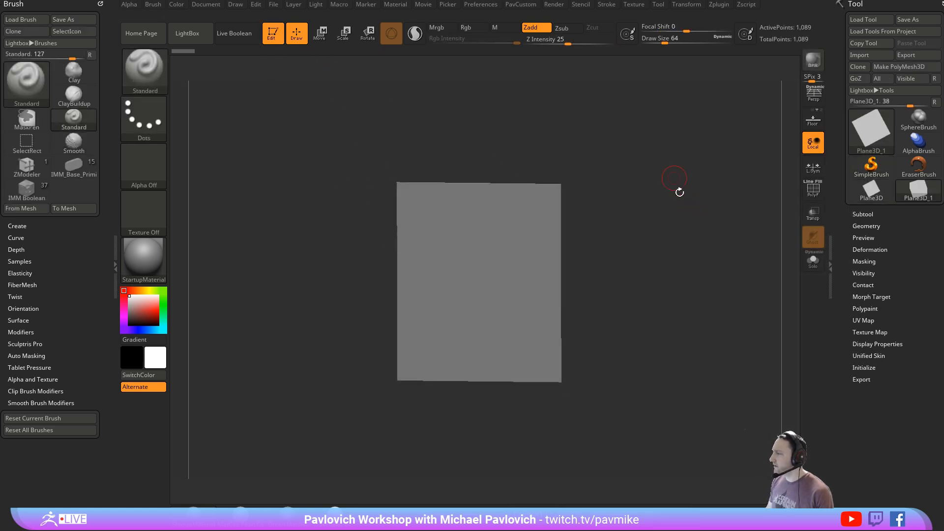
pyautogui.moveTo(679, 190); pyautogui.dragTo(692, 217)
pyautogui.hotkey('shift', 'f')
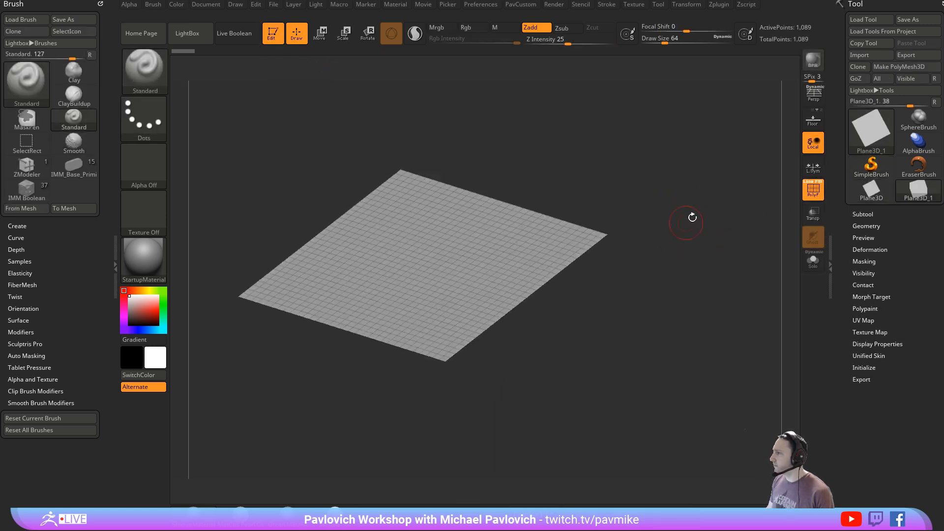
# - Convert the plane primitive into a PolyMesh3D
pyautogui.click(853, 368)
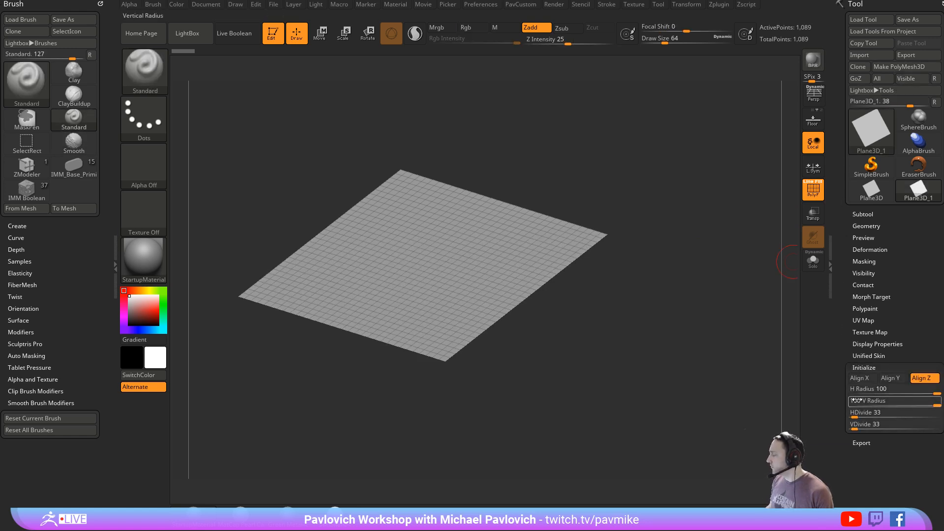
pyautogui.click(890, 68)
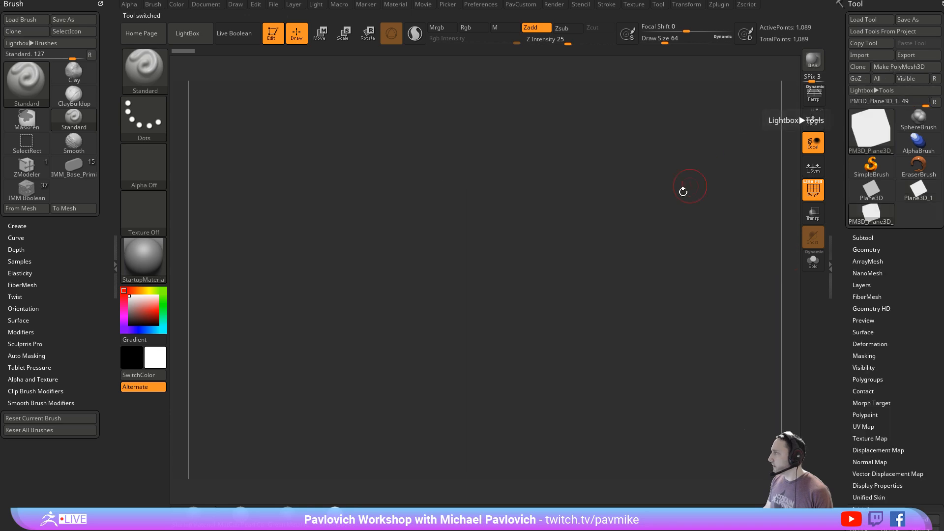
pyautogui.moveTo(721, 206); pyautogui.dragTo(735, 275)
pyautogui.moveTo(663, 389); pyautogui.dragTo(701, 381)
# - Reconstruct the plane's lower subdivision levels down to a coarse four-by-four polygon grid
pyautogui.click(864, 250)
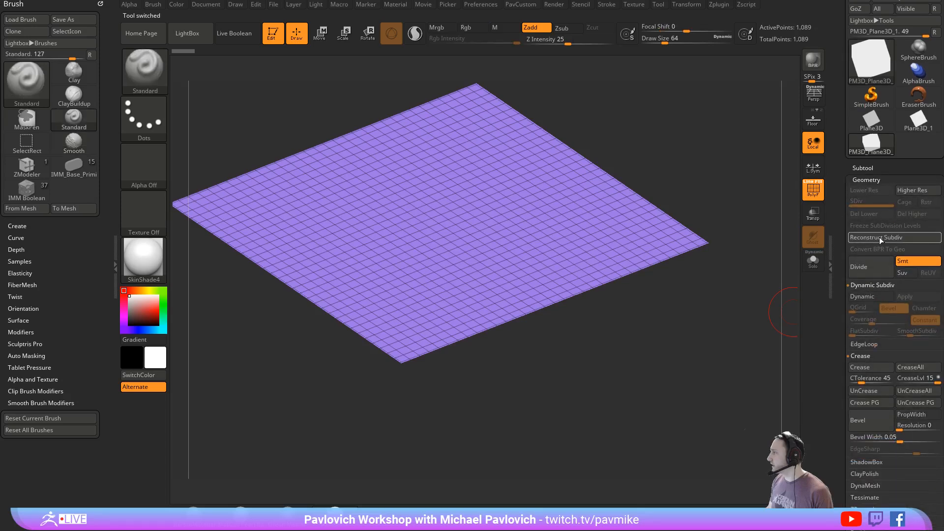
pyautogui.click(879, 236)
pyautogui.moveTo(712, 326); pyautogui.dragTo(735, 341)
pyautogui.moveTo(704, 287)
pyautogui.keyDown('alt'); pyautogui.mouseDown()
pyautogui.moveTo(708, 348)
pyautogui.moveTo(745, 292)
pyautogui.moveTo(698, 330)
pyautogui.mouseUp(); pyautogui.keyUp('alt')
# - Choose the ZModeler brush and set its edge action to Extrude
pyautogui.press('b')
pyautogui.press('z')
pyautogui.press('m')
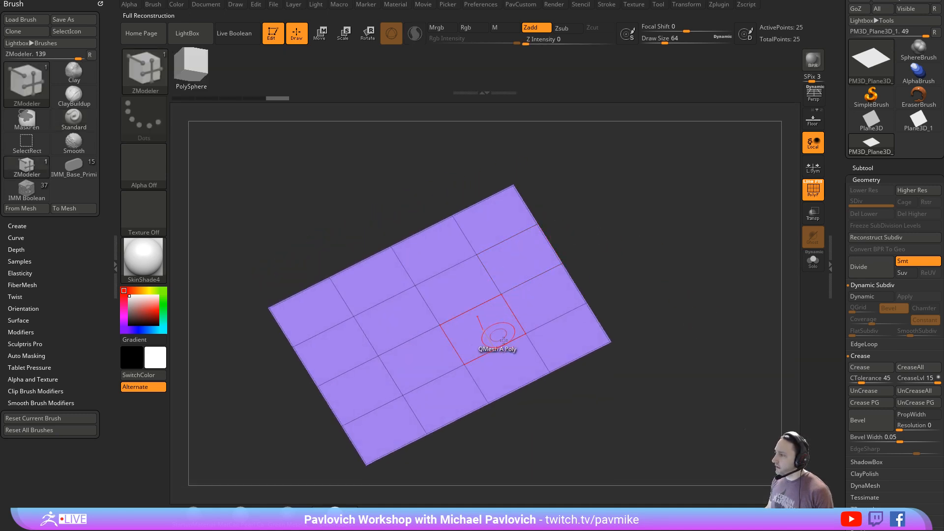
pyautogui.press('space')
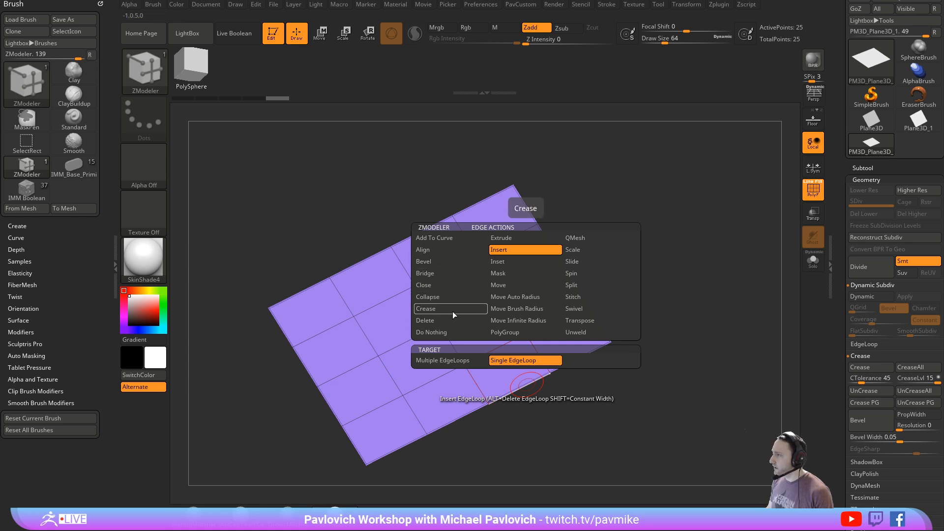
pyautogui.click(506, 241)
# - Try extruding an edge on the plane's near border upward from two view angles, undoing each attempt
pyautogui.keyDown('alt'); pyautogui.moveTo(664, 282); pyautogui.dragTo(688, 252); pyautogui.keyUp('alt')
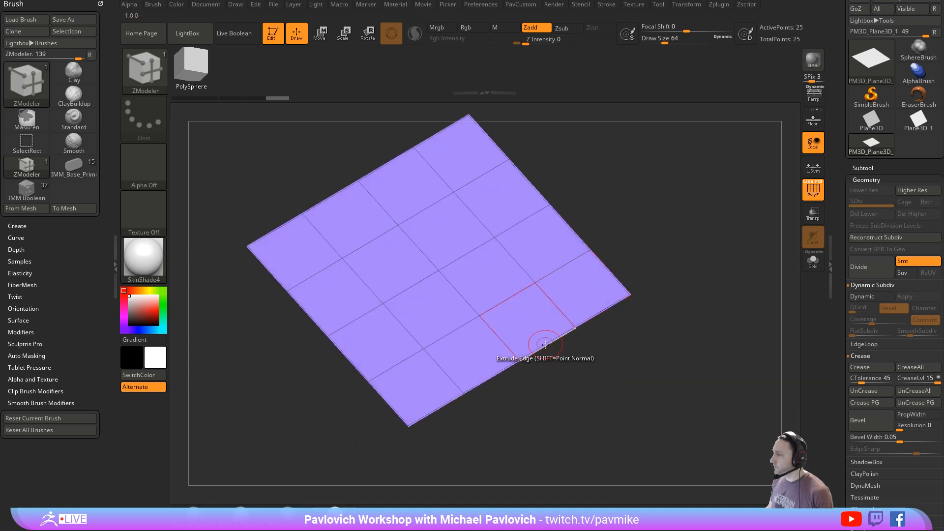
pyautogui.moveTo(545, 344); pyautogui.dragTo(579, 266)
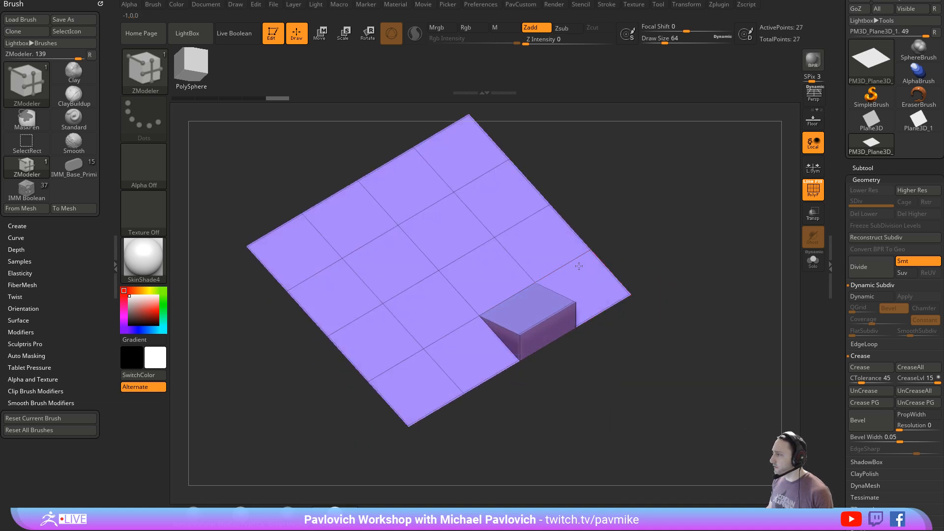
pyautogui.hotkey('ctrl', 'z')
pyautogui.moveTo(608, 363); pyautogui.dragTo(600, 328)
pyautogui.moveTo(544, 352); pyautogui.dragTo(544, 315)
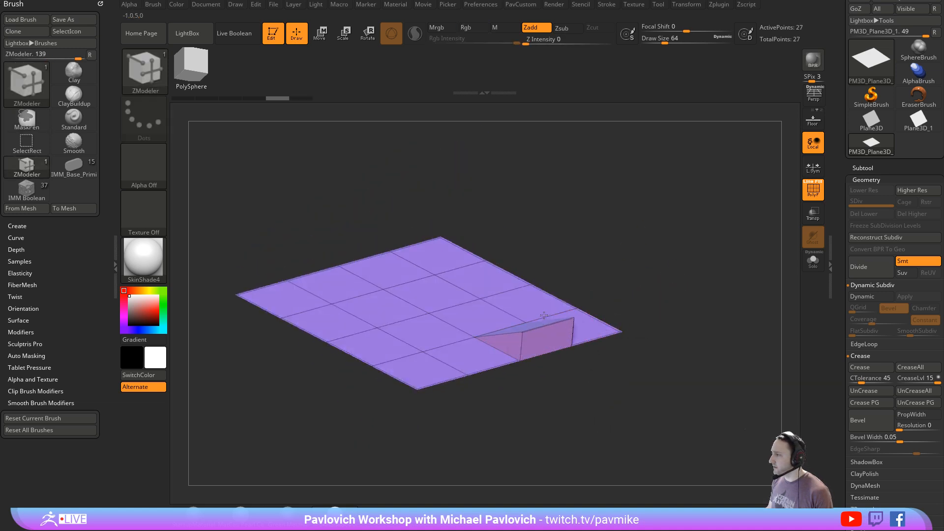
pyautogui.moveTo(660, 304); pyautogui.dragTo(682, 336)
pyautogui.hotkey('ctrl', 'z')
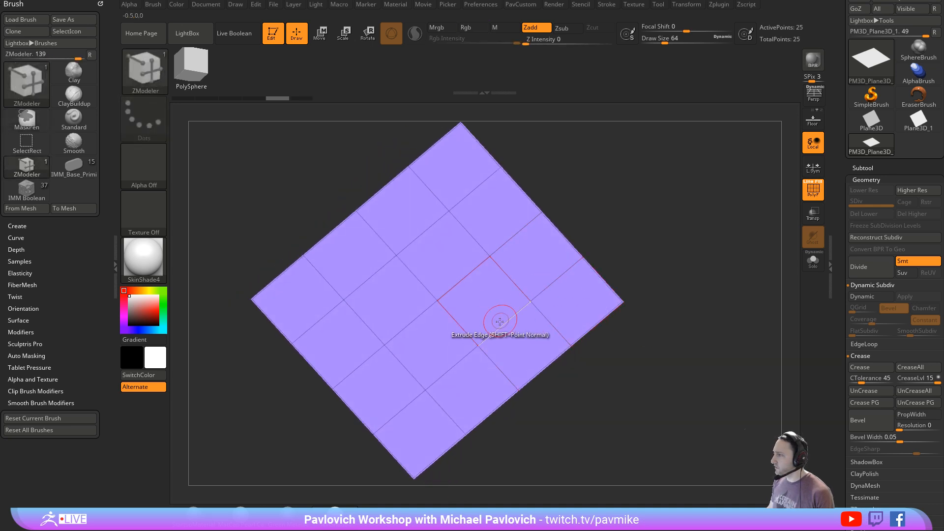
# - Try extruding an interior edge and a border edge next to the plane's corner, and undo both
pyautogui.moveTo(499, 321); pyautogui.dragTo(479, 273)
pyautogui.moveTo(658, 255); pyautogui.dragTo(679, 278)
pyautogui.moveTo(726, 151); pyautogui.dragTo(673, 313)
pyautogui.hotkey('ctrl', 'z')
pyautogui.moveTo(594, 321); pyautogui.dragTo(574, 258)
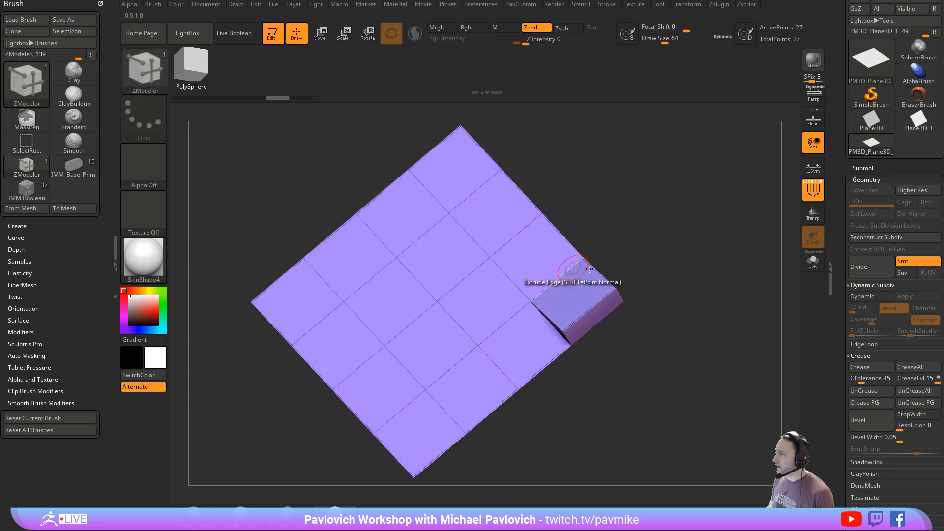
pyautogui.moveTo(644, 354); pyautogui.dragTo(672, 331)
pyautogui.hotkey('ctrl', 'z')
# - Try extruding an interior edge of the plane upward again, and undo it
pyautogui.moveTo(500, 331); pyautogui.dragTo(491, 249)
pyautogui.moveTo(681, 276); pyautogui.dragTo(650, 255)
pyautogui.hotkey('ctrl', 'z')
pyautogui.hotkey('ctrl', 'z')
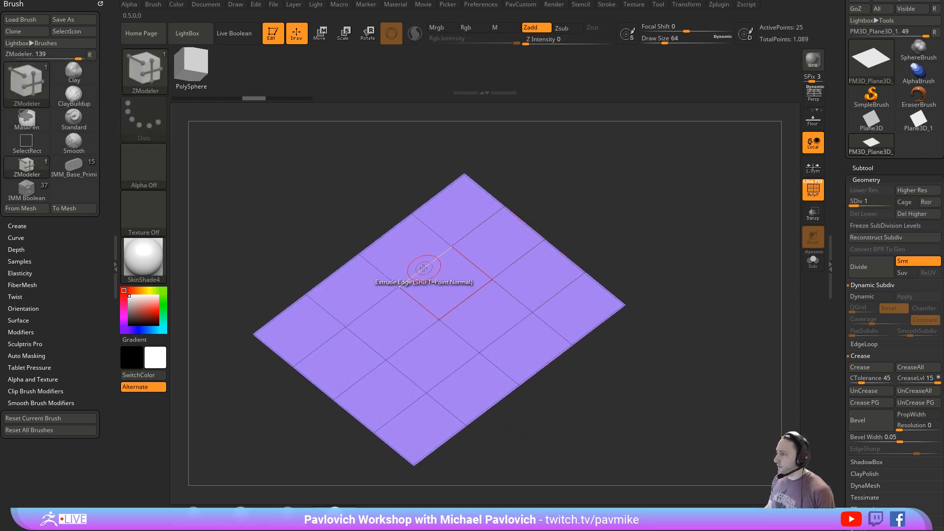
# - Undo back to the plane's reconstructed subdivision levels and delete the higher levels
pyautogui.moveTo(425, 268); pyautogui.dragTo(416, 241)
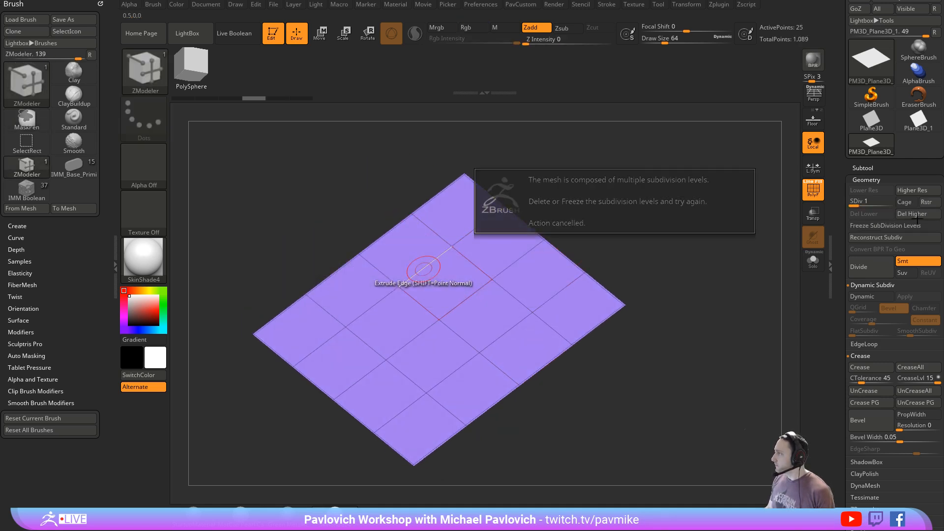
pyautogui.click(917, 214)
# - Try extruding two separate interior edges of the plane upward, and undo the second extrusion
pyautogui.moveTo(421, 272); pyautogui.dragTo(410, 237)
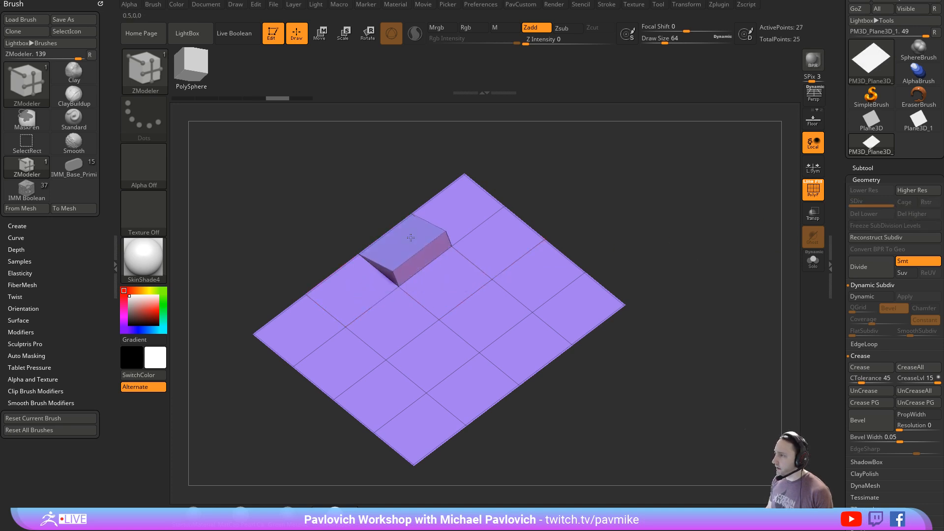
pyautogui.moveTo(464, 299); pyautogui.dragTo(457, 271)
pyautogui.moveTo(636, 264); pyautogui.dragTo(653, 257)
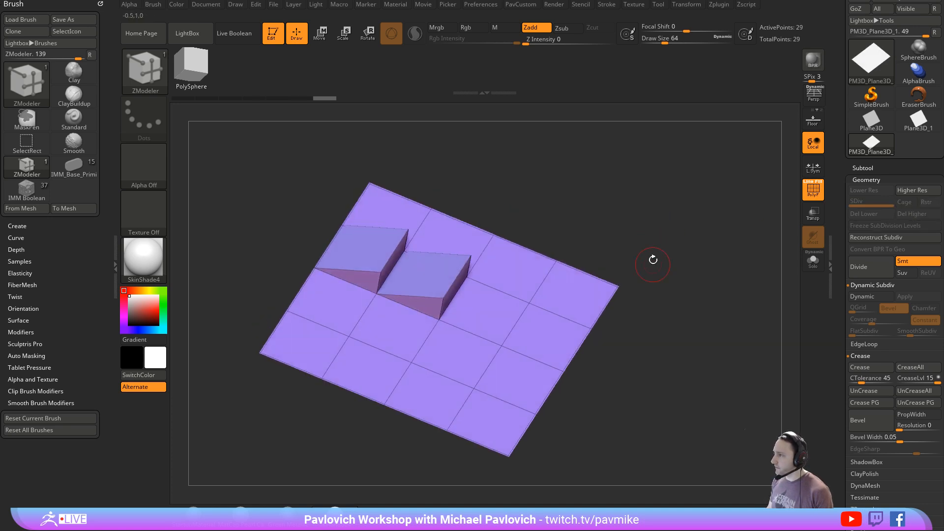
pyautogui.hotkey('ctrl', 'z')
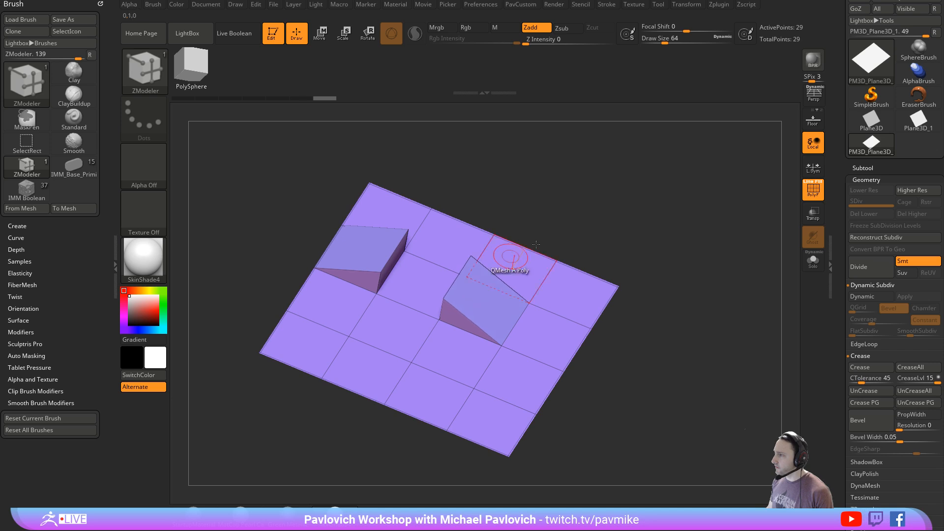
# - Check the ZModeler polygon actions, try extruding another interior edge, and undo all the edge extrusions on the plane
pyautogui.moveTo(536, 245); pyautogui.dragTo(452, 309)
pyautogui.press('space')
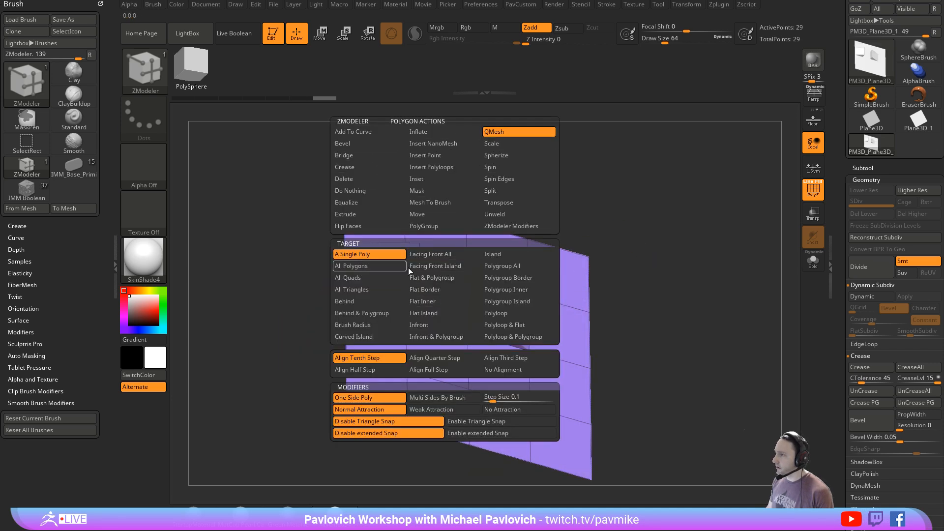
pyautogui.moveTo(447, 295); pyautogui.dragTo(489, 253)
pyautogui.moveTo(666, 285)
pyautogui.mouseDown()
pyautogui.moveTo(728, 261)
pyautogui.moveTo(731, 248)
pyautogui.moveTo(716, 236)
pyautogui.moveTo(710, 281)
pyautogui.moveTo(683, 221)
pyautogui.moveTo(649, 261)
pyautogui.moveTo(666, 246)
pyautogui.moveTo(699, 274)
pyautogui.moveTo(683, 267)
pyautogui.moveTo(699, 304)
pyautogui.moveTo(716, 281)
pyautogui.moveTo(701, 288)
pyautogui.mouseUp()
pyautogui.hotkey('ctrl', 'z')
pyautogui.hotkey('ctrl', 'z')
pyautogui.hotkey('ctrl', 'z')
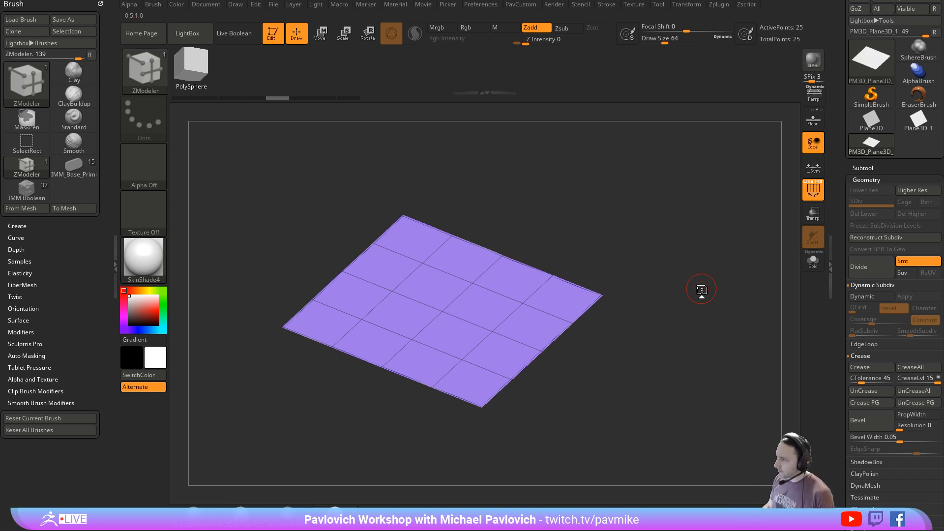
# - Thicken the plane and pull two tabs out from the corners of one end using QMesh Polygroup All
pyautogui.moveTo(702, 290); pyautogui.dragTo(668, 219)
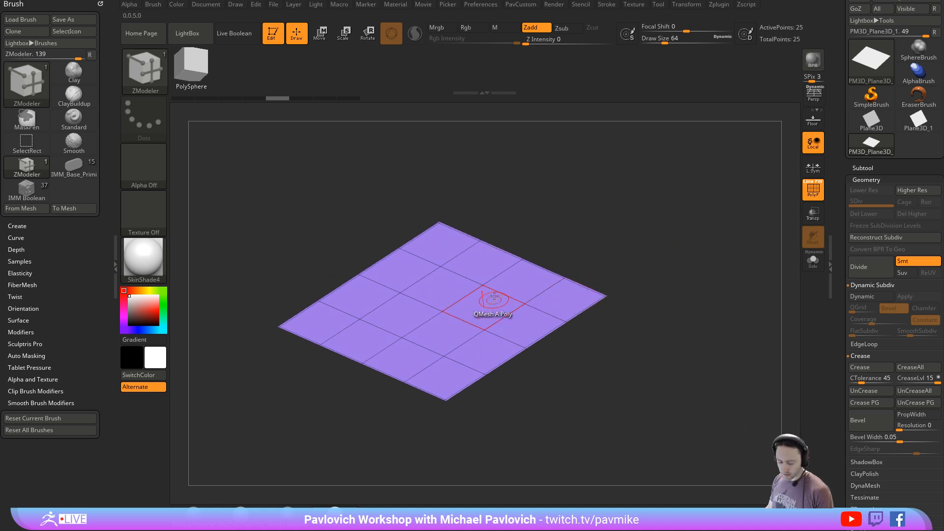
pyautogui.moveTo(634, 294); pyautogui.dragTo(666, 248)
pyautogui.press('space')
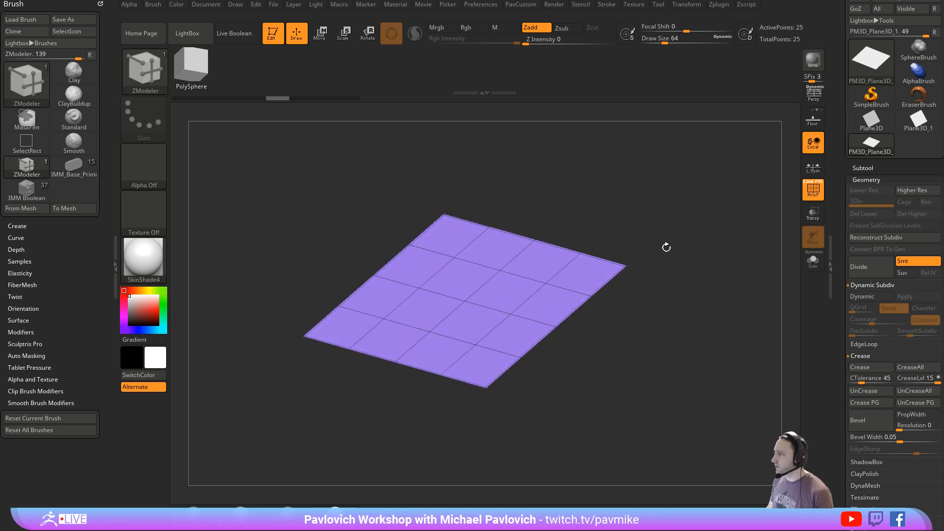
pyautogui.moveTo(552, 293); pyautogui.dragTo(648, 309)
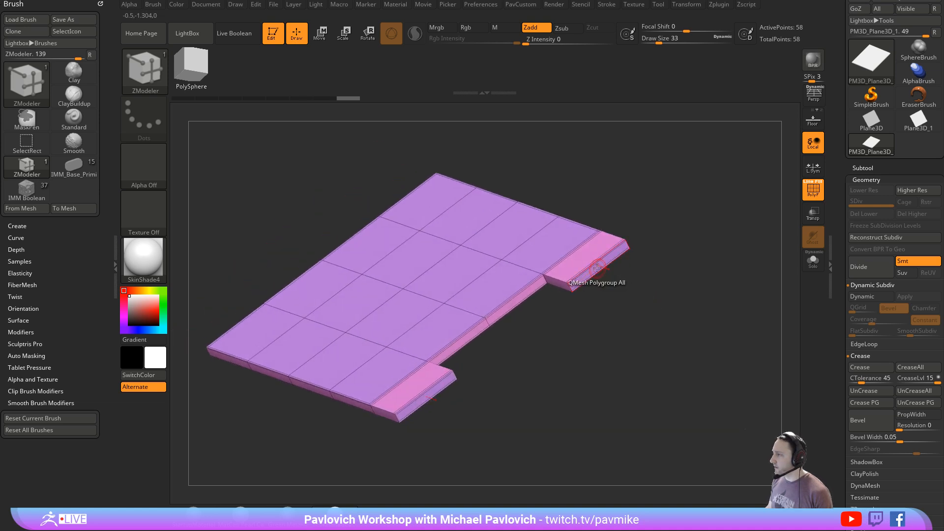
# - Delete the tabs' end faces and bridge the two open holes with a curved arch using Bridge Two Holes
pyautogui.press('space')
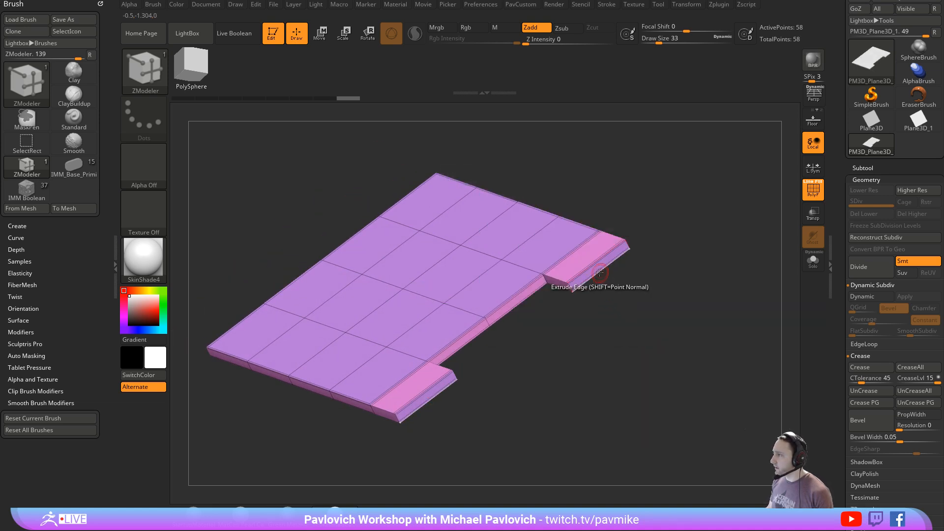
pyautogui.click(595, 269)
pyautogui.press('space')
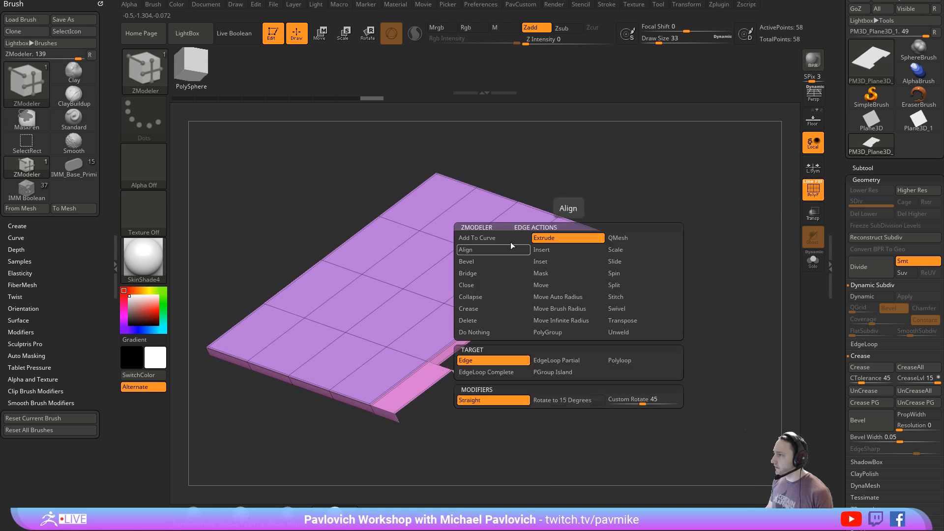
pyautogui.click(488, 273)
pyautogui.click(570, 360)
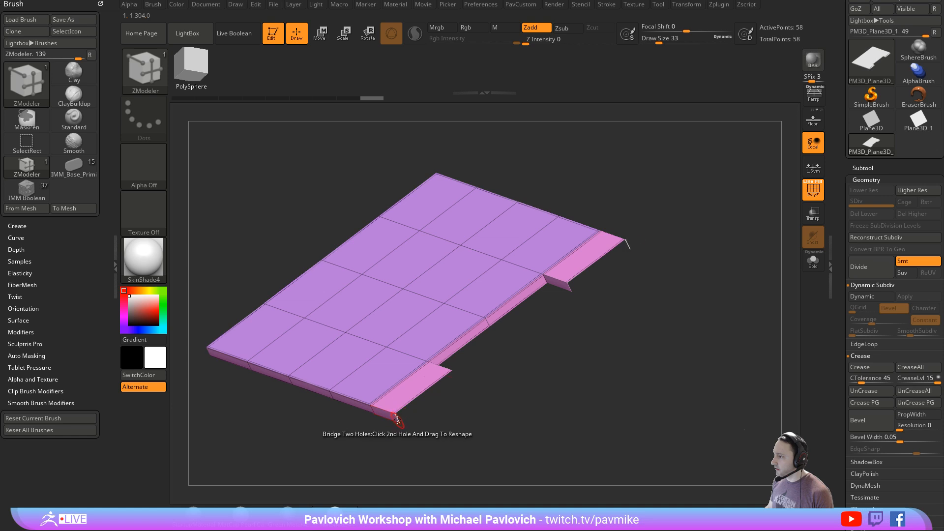
pyautogui.moveTo(397, 419); pyautogui.dragTo(516, 387)
pyautogui.keyDown('alt'); pyautogui.moveTo(671, 418); pyautogui.dragTo(747, 401); pyautogui.keyUp('alt')
# - Raise three-polygon strips along both long sides of the slab with the polygon action QMesh targeting Polygroup All
pyautogui.press('space')
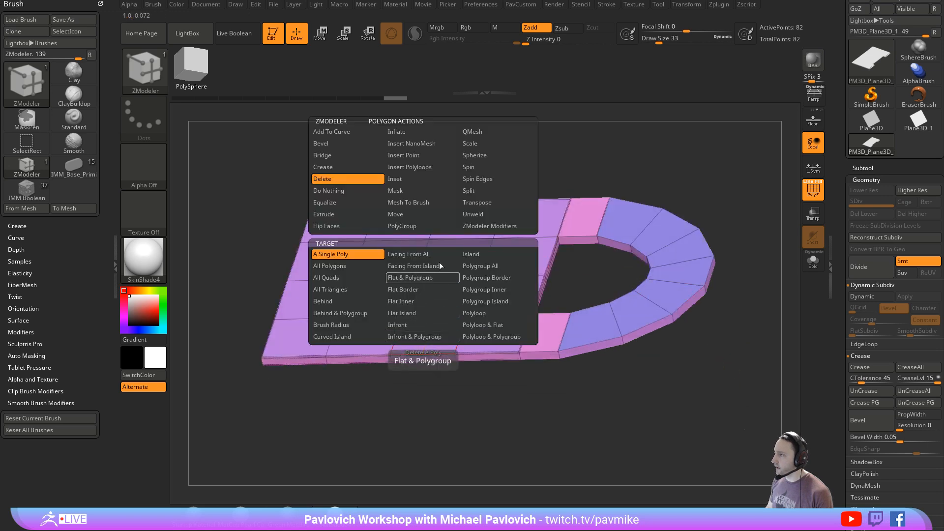
pyautogui.click(480, 132)
pyautogui.click(491, 266)
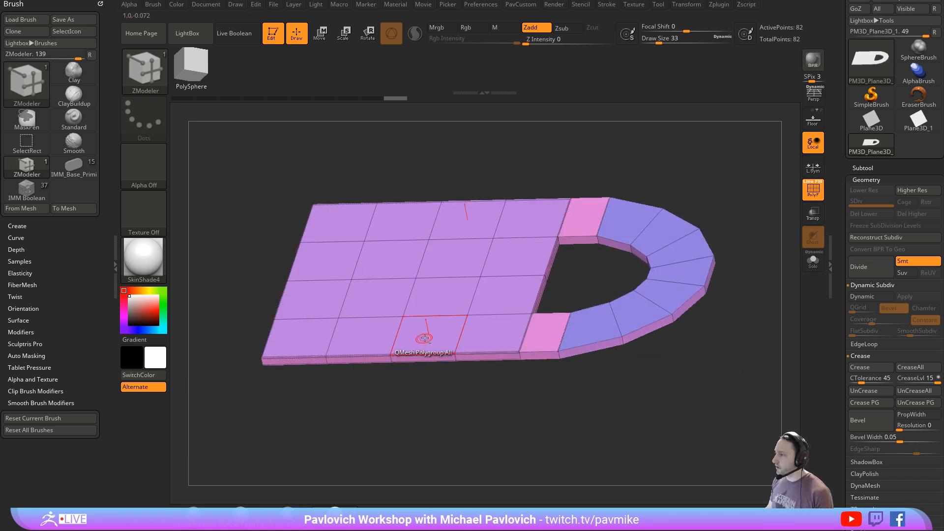
pyautogui.moveTo(425, 338); pyautogui.dragTo(359, 355)
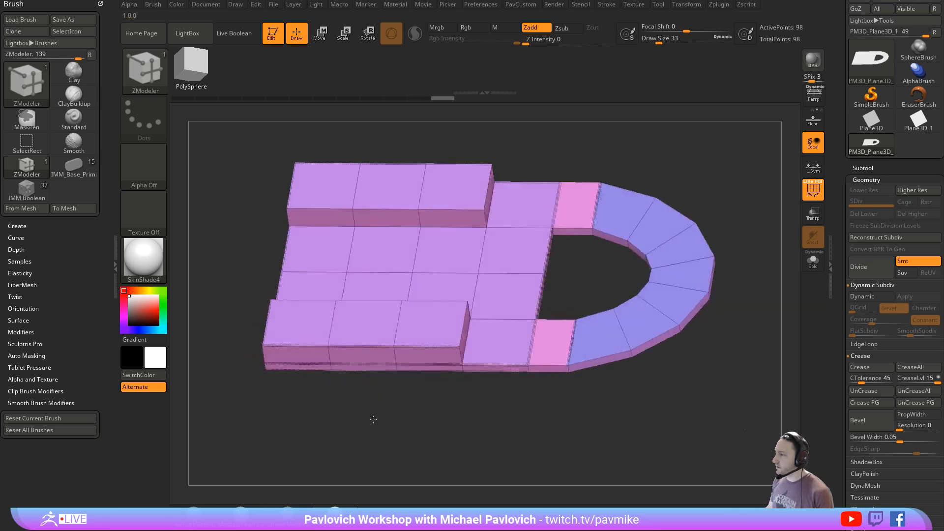
# - Undo the raised strips on the slab and regroup its faces with Groups By Normals
pyautogui.hotkey('ctrl', 'z')
pyautogui.moveTo(449, 400); pyautogui.dragTo(654, 251)
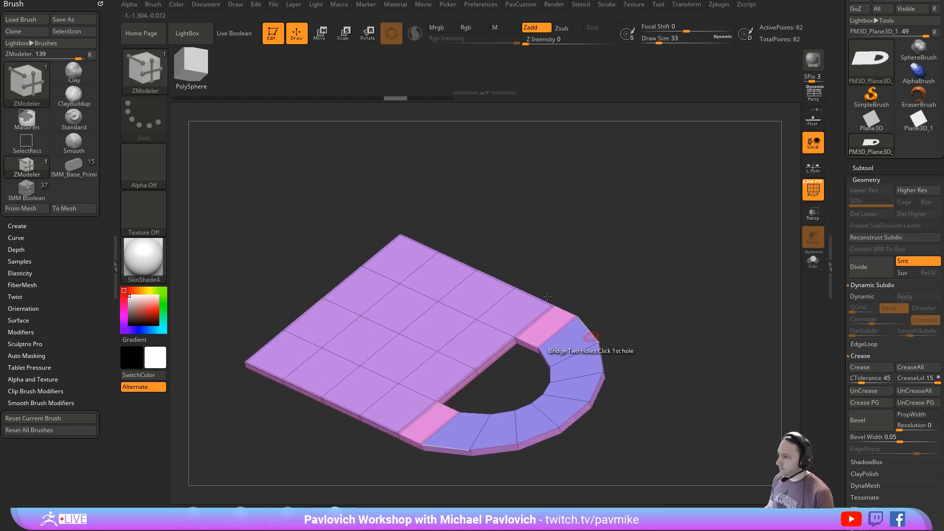
pyautogui.moveTo(656, 301); pyautogui.dragTo(644, 270)
pyautogui.moveTo(644, 334); pyautogui.dragTo(689, 296)
pyautogui.press('`')
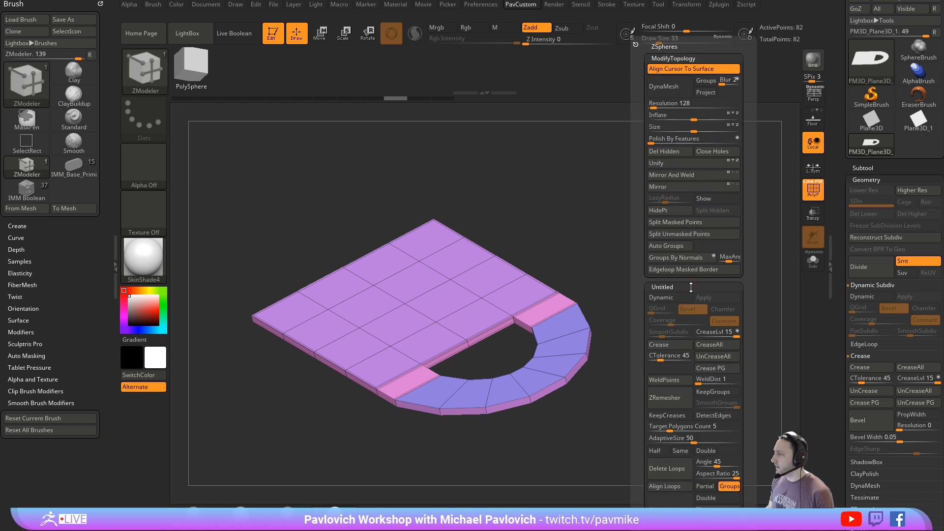
pyautogui.click(683, 258)
# - Isolate the slab's flat face polygroup, delete the hidden geometry, and clear all creases from the remaining sheet
pyautogui.keyDown('ctrl'); pyautogui.keyDown('shift'); pyautogui.click(491, 295); pyautogui.keyUp('shift'); pyautogui.keyUp('ctrl')
pyautogui.press('`')
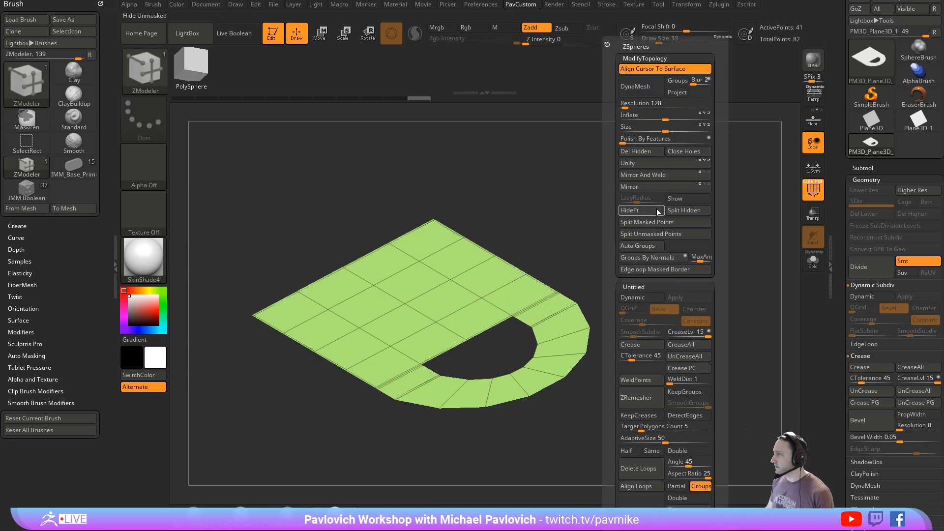
pyautogui.click(618, 147)
pyautogui.moveTo(619, 295); pyautogui.dragTo(665, 276)
pyautogui.press('`')
pyautogui.click(695, 358)
pyautogui.moveTo(534, 401); pyautogui.dragTo(646, 372)
# - Thicken the flat sheet into a slab with QMesh Polygroup All, undoing the first pull and redoing it
pyautogui.press('space')
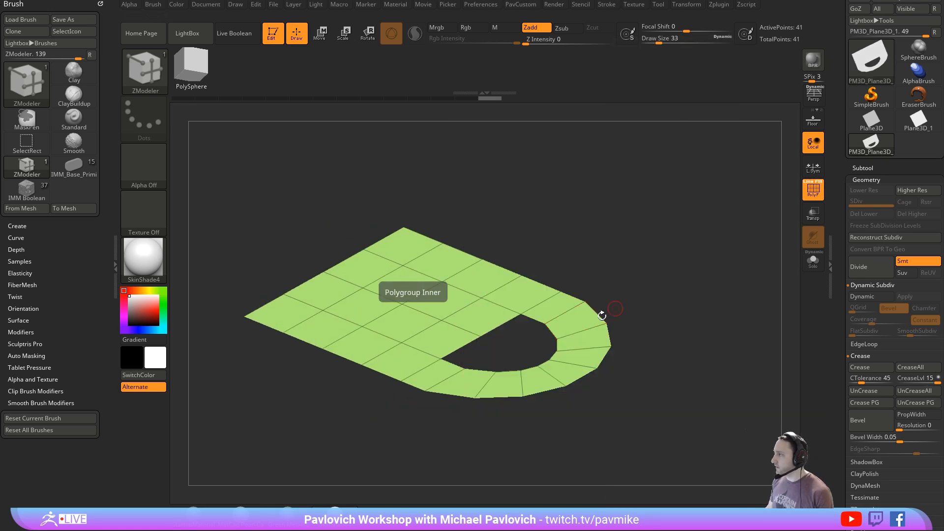
pyautogui.moveTo(574, 316); pyautogui.dragTo(577, 296)
pyautogui.hotkey('ctrl', 'z')
pyautogui.moveTo(581, 337); pyautogui.dragTo(586, 356)
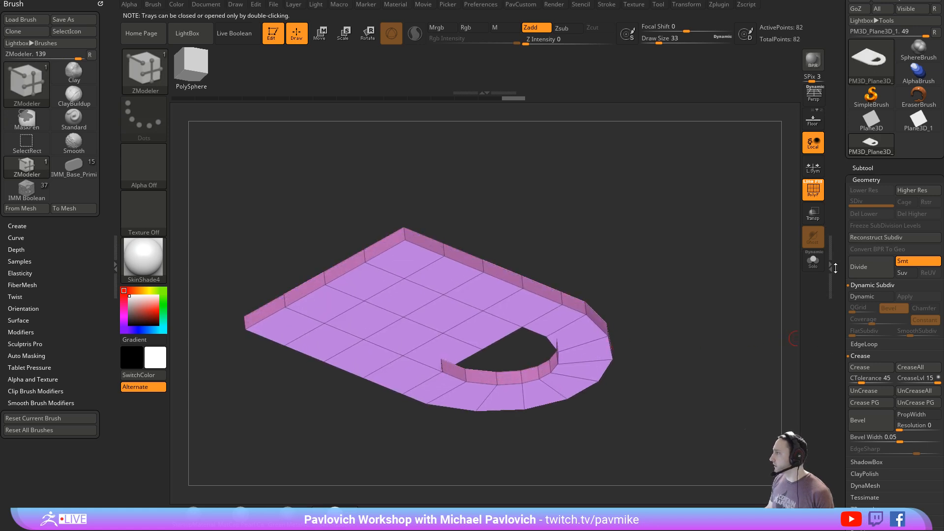
# - Flip the slab's inverted polygon normals in the Display Properties
pyautogui.moveTo(835, 268); pyautogui.dragTo(840, 142)
pyautogui.keyDown('shift'); pyautogui.click(858, 321); pyautogui.keyUp('shift')
pyautogui.keyDown('shift'); pyautogui.click(878, 302); pyautogui.keyUp('shift')
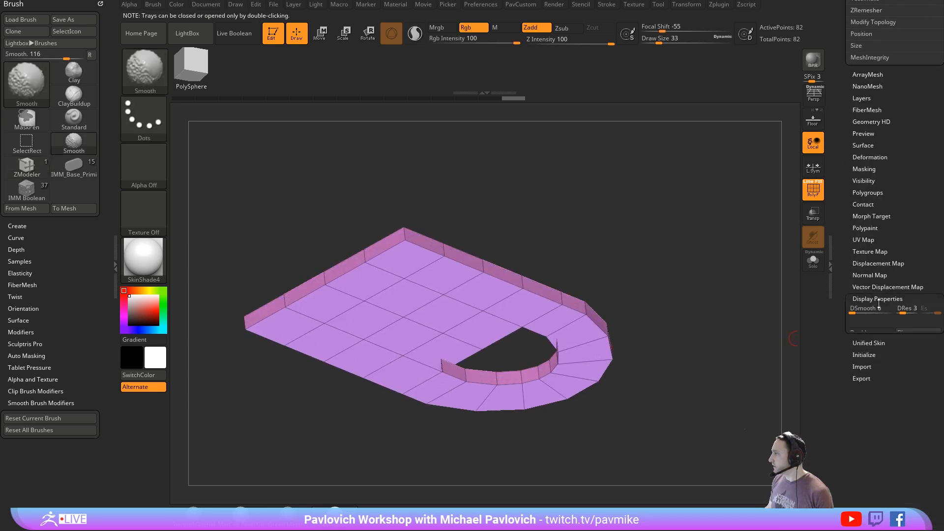
pyautogui.click(908, 337)
pyautogui.moveTo(714, 386); pyautogui.dragTo(726, 344)
# - Try extruding the slab's side walls outward into a thick rim with QMesh, and undo the result
pyautogui.press('space')
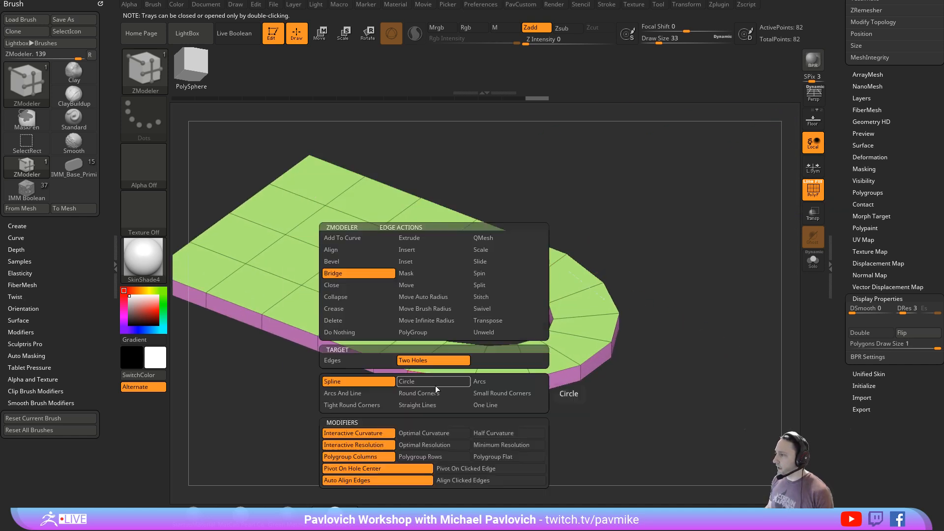
pyautogui.click(499, 132)
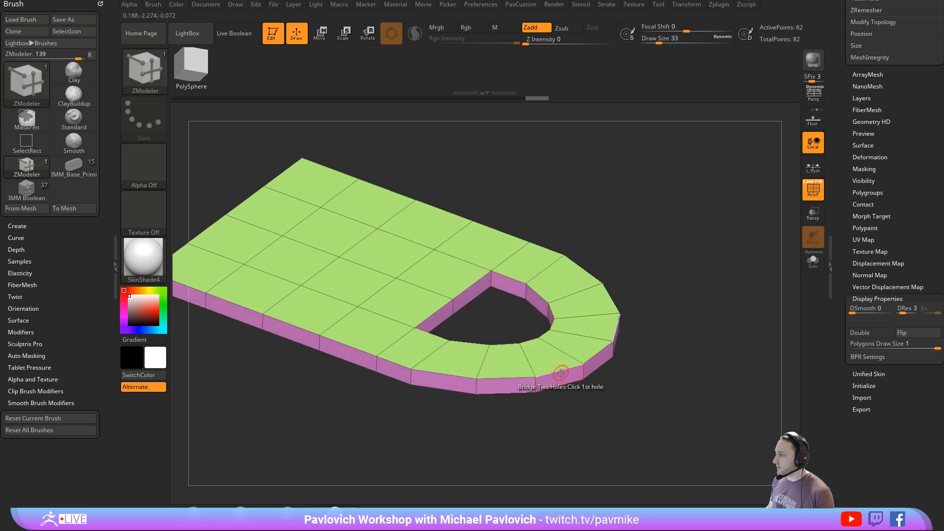
pyautogui.moveTo(565, 379); pyautogui.dragTo(598, 347)
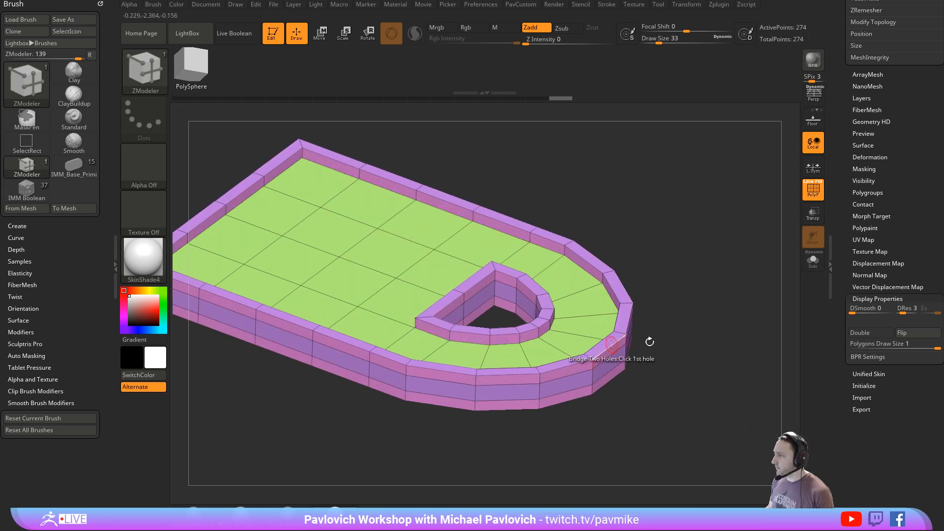
pyautogui.hotkey('ctrl', 'z')
pyautogui.hotkey('ctrl', 'z')
# - Inset the slab's top face with Inset Polygroup All and try sinking the inset region with QMesh
pyautogui.press('space')
pyautogui.click(540, 179)
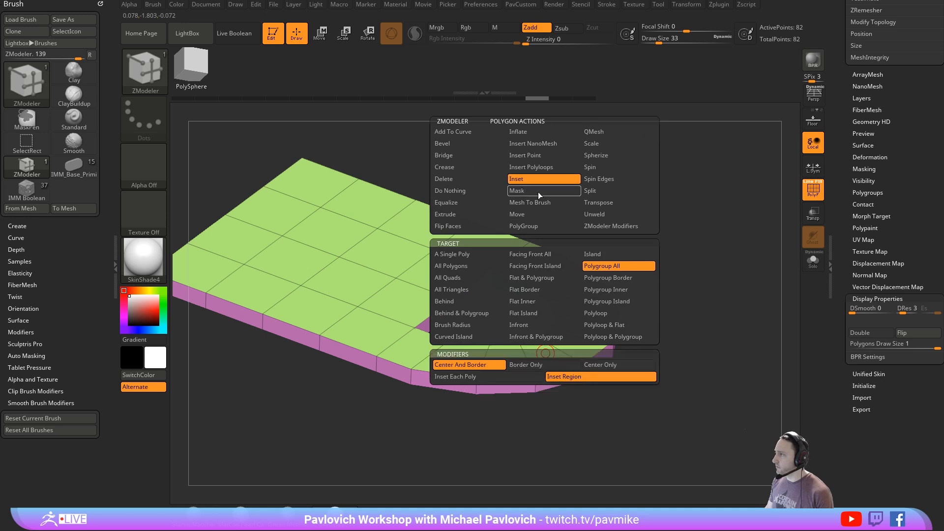
pyautogui.moveTo(542, 357); pyautogui.dragTo(541, 354)
pyautogui.press('space')
pyautogui.click(590, 131)
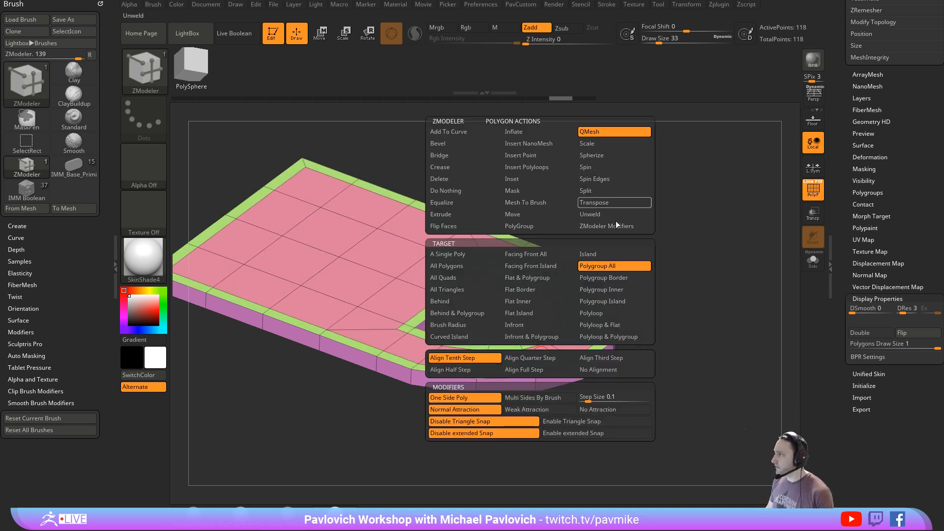
pyautogui.moveTo(541, 356)
pyautogui.mouseDown()
pyautogui.moveTo(545, 344)
pyautogui.moveTo(548, 367)
pyautogui.mouseUp()
pyautogui.hotkey('ctrl', 'z')
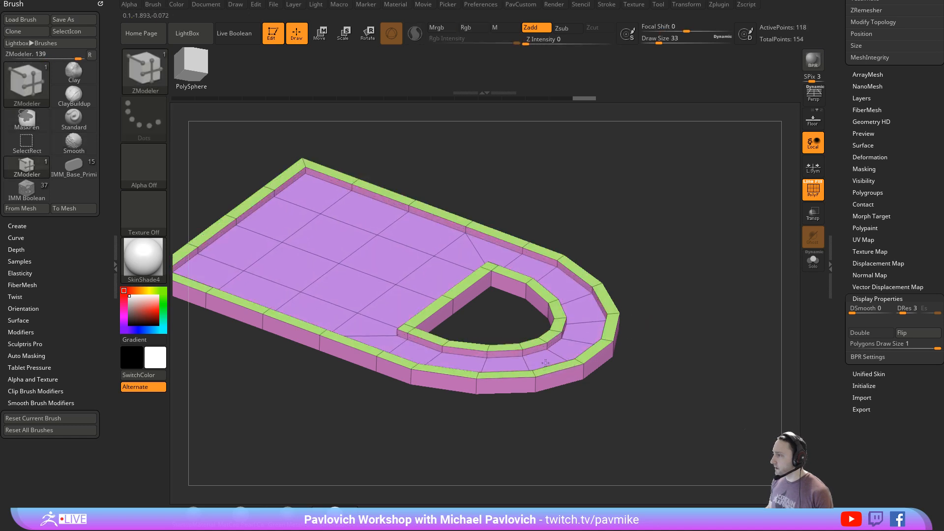
# - Undo the recess and the inset on the slab's top face
pyautogui.keyDown('alt'); pyautogui.moveTo(679, 331); pyautogui.dragTo(729, 329); pyautogui.keyUp('alt')
pyautogui.hotkey('ctrl', 'z')
pyautogui.hotkey('ctrl', 'shift', 'z')
pyautogui.hotkey('ctrl', 'z')
pyautogui.keyDown('alt'); pyautogui.moveTo(729, 329); pyautogui.dragTo(618, 248); pyautogui.keyUp('alt')
pyautogui.hotkey('ctrl', 'z')
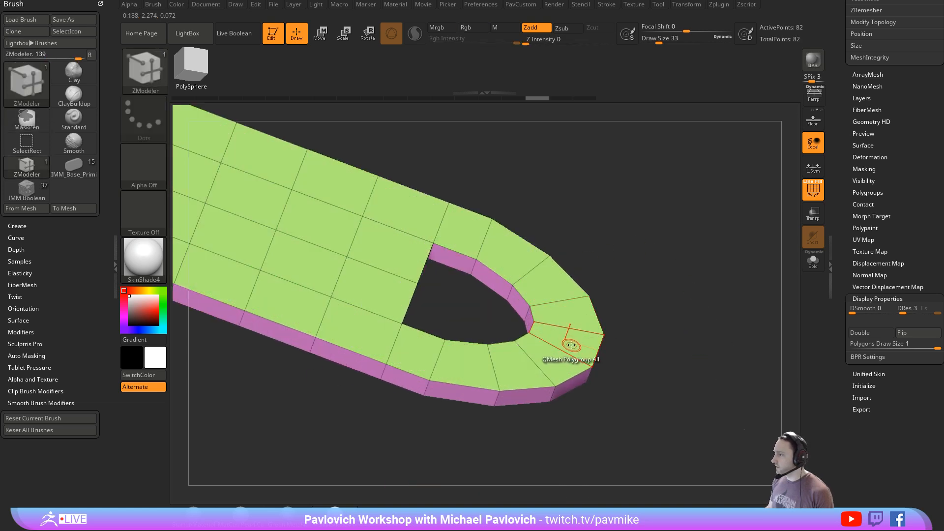
# - Inset the polygroups on both the top and the underside of the slab with Inset Polygroup All
pyautogui.press('space')
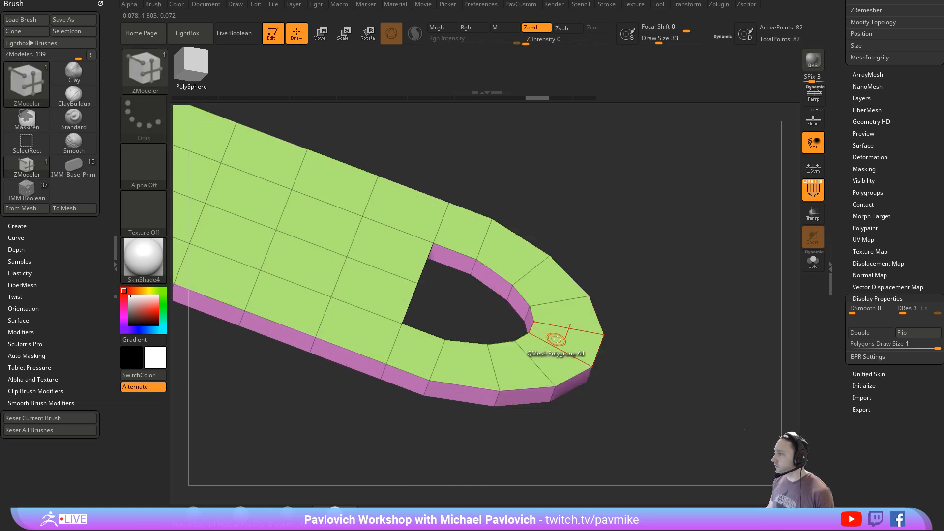
pyautogui.press('space')
pyautogui.click(564, 179)
pyautogui.moveTo(568, 336); pyautogui.dragTo(563, 327)
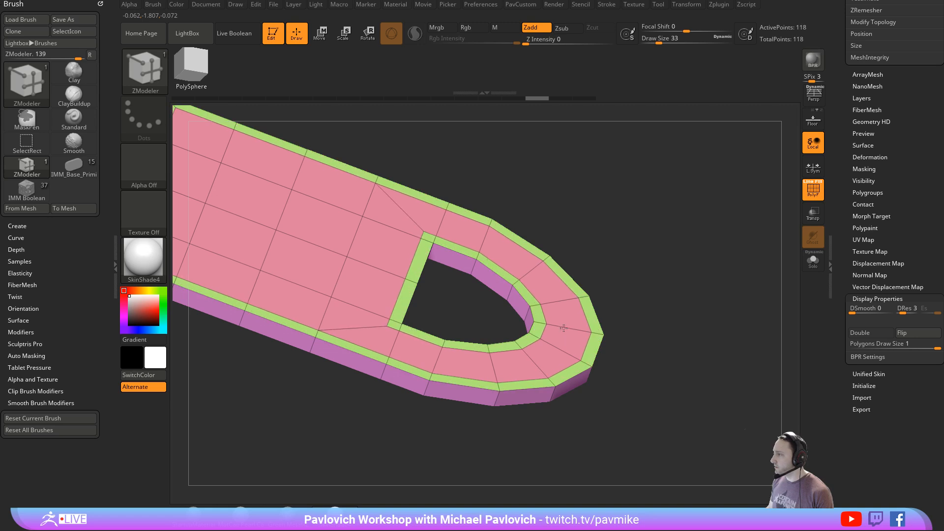
pyautogui.moveTo(637, 379); pyautogui.dragTo(615, 366)
pyautogui.click(566, 290)
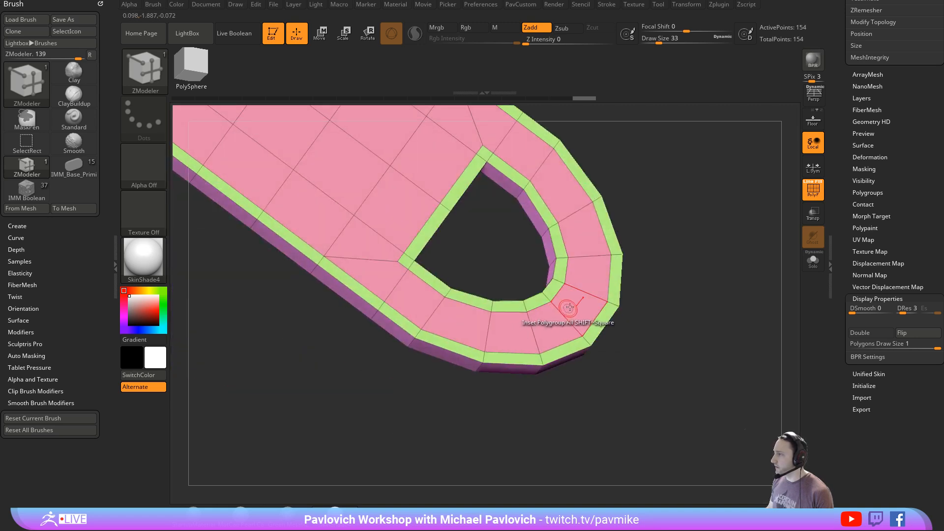
# - Try QMesh Polygroup All on the inset region, and undo back to the slab without insets
pyautogui.press('space')
pyautogui.click(635, 132)
pyautogui.moveTo(661, 290); pyautogui.dragTo(656, 270)
pyautogui.moveTo(592, 298)
pyautogui.mouseDown()
pyautogui.moveTo(578, 413)
pyautogui.moveTo(689, 276)
pyautogui.moveTo(744, 283)
pyautogui.moveTo(698, 313)
pyautogui.moveTo(721, 355)
pyautogui.moveTo(736, 282)
pyautogui.moveTo(725, 317)
pyautogui.mouseUp()
pyautogui.hotkey('ctrl', 'z')
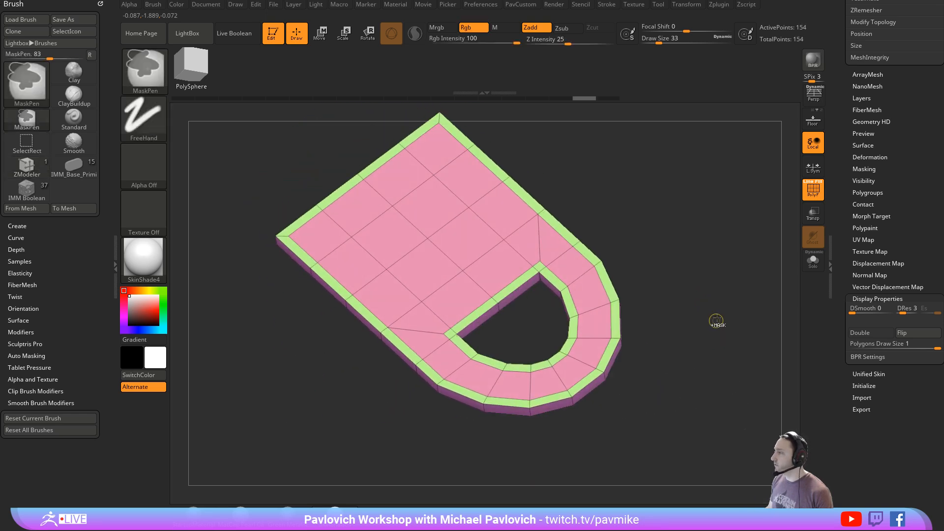
pyautogui.hotkey('ctrl', 'z')
pyautogui.hotkey('ctrl', 'z')
# - Open the Subtool list and duplicate the slab subtool
pyautogui.moveTo(845, 224); pyautogui.dragTo(840, 344)
pyautogui.click(856, 238)
pyautogui.moveTo(841, 287); pyautogui.dragTo(839, 223)
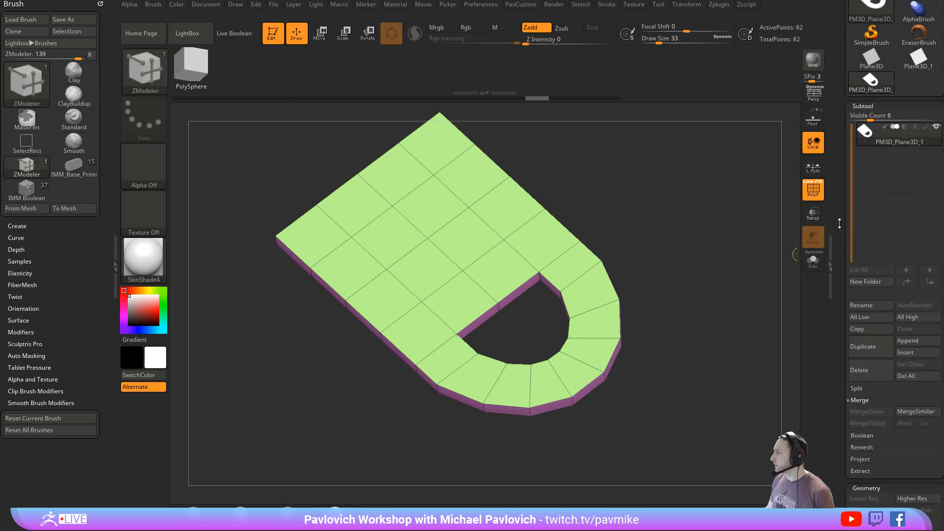
pyautogui.click(870, 348)
pyautogui.moveTo(742, 358); pyautogui.dragTo(735, 347, button='right')
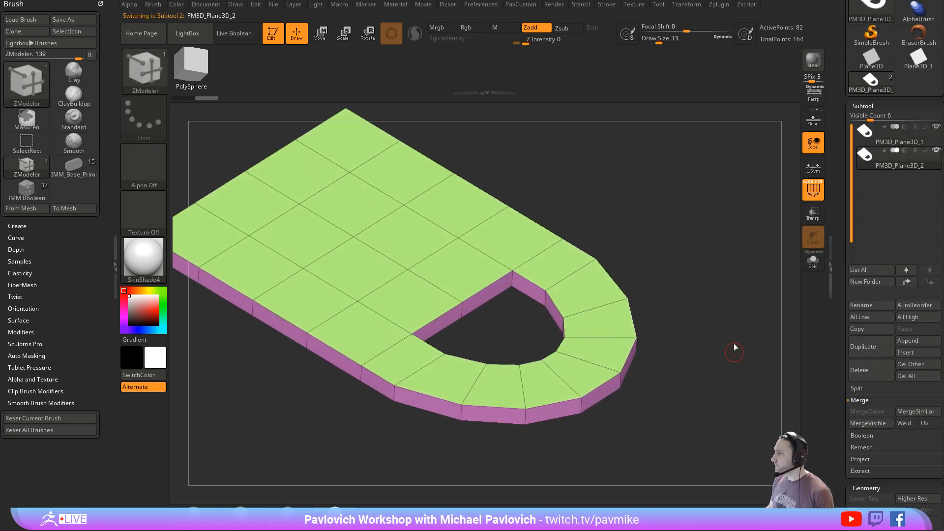
# - Turn on Dynamic Subdivision for the duplicate slab with SmoothSubdiv 4 and CreaseLvl 3
pyautogui.press('1')
pyautogui.click(705, 297)
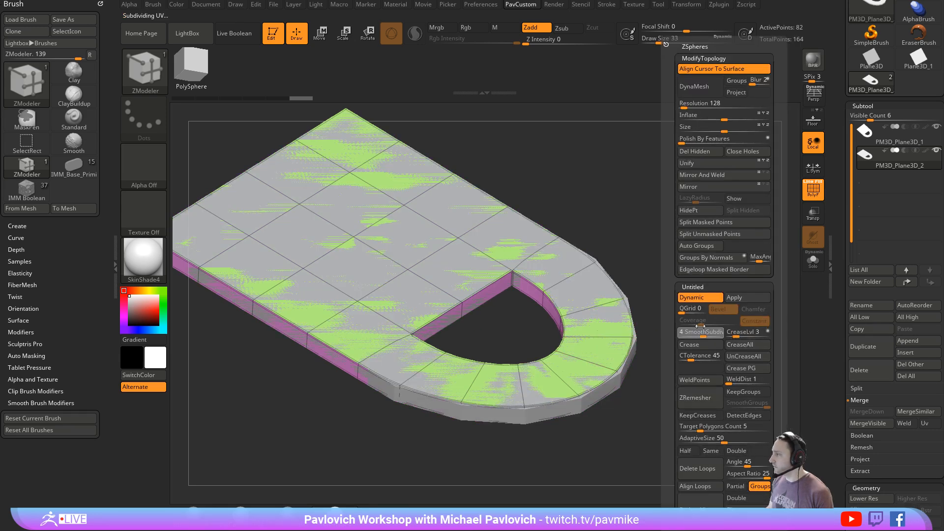
pyautogui.press('f')
# - Solo the original slab subtool and inset its top and underside faces with Inset Polygroup All
pyautogui.click(882, 137)
pyautogui.press('f')
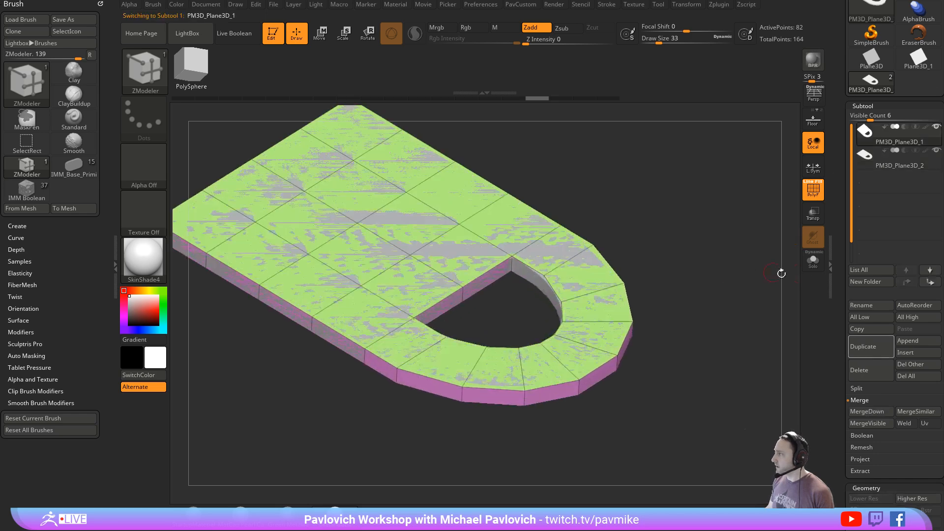
pyautogui.click(812, 260)
pyautogui.press('space')
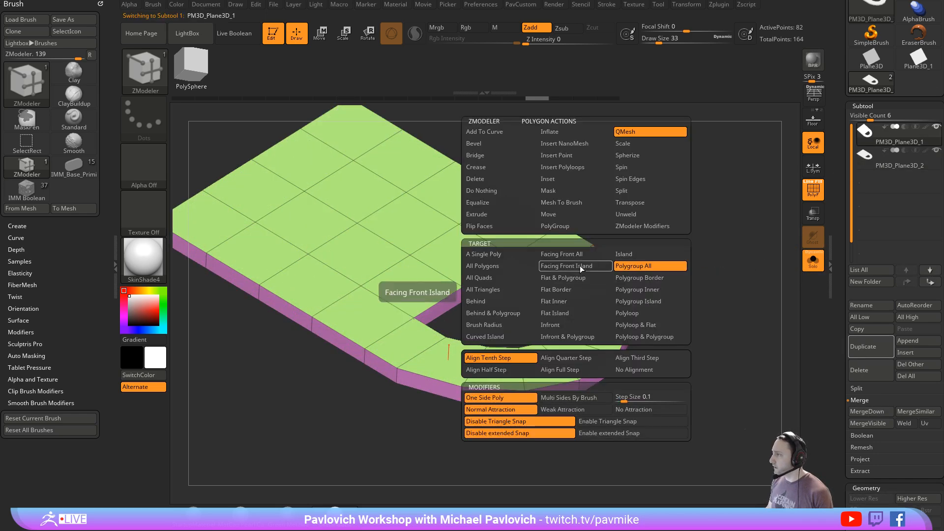
pyautogui.click(558, 182)
pyautogui.moveTo(578, 276); pyautogui.dragTo(577, 264)
pyautogui.moveTo(644, 278); pyautogui.dragTo(636, 217)
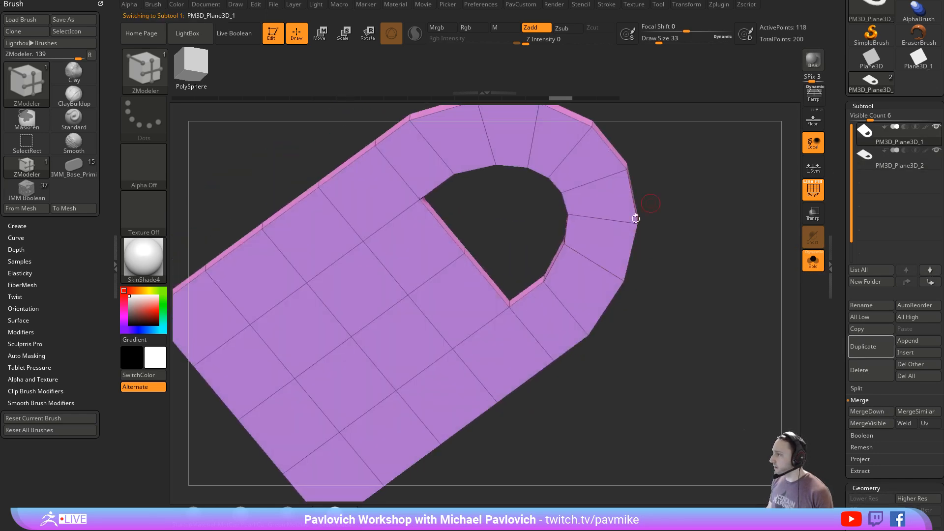
pyautogui.click(591, 241)
pyautogui.moveTo(694, 187); pyautogui.dragTo(692, 310)
# - Push the inset centre region through the slab with QMesh Polygroup All, leaving only the outer and inner rims
pyautogui.press('space')
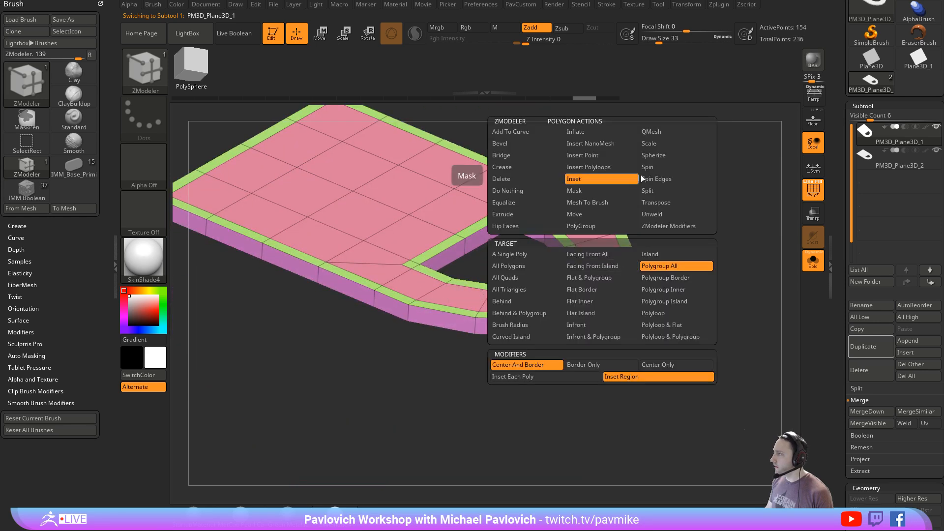
pyautogui.click(659, 131)
pyautogui.click(536, 281)
pyautogui.moveTo(683, 310); pyautogui.dragTo(685, 342)
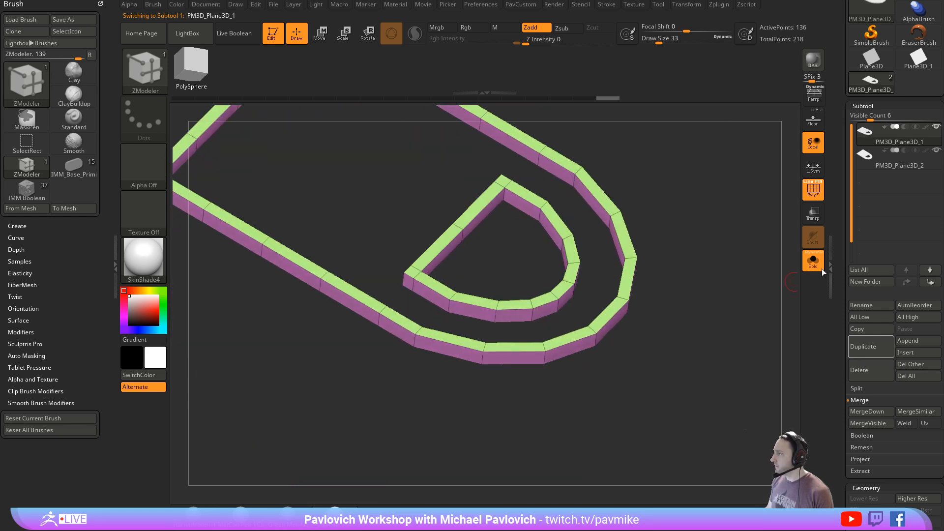
# - Crease the rims' hard edges and turn on Dynamic Subdivision to smooth their curves
pyautogui.press('2')
pyautogui.click(686, 345)
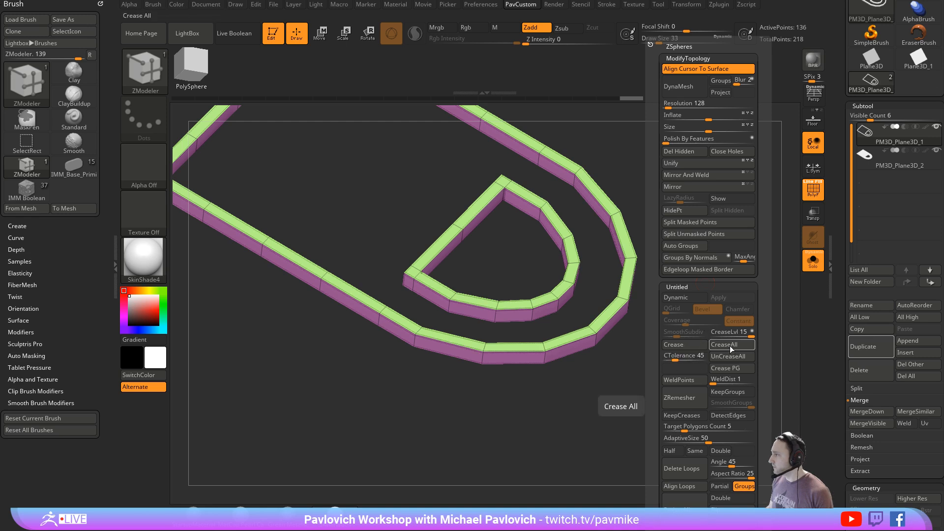
pyautogui.press('d')
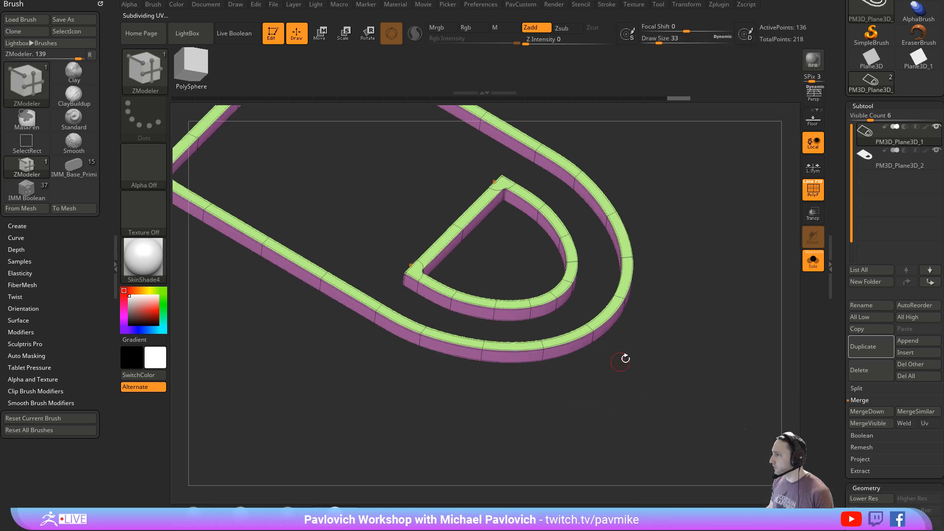
pyautogui.keyDown('alt'); pyautogui.moveTo(626, 358); pyautogui.dragTo(630, 396); pyautogui.keyUp('alt')
# - Show both subtools without PolyFrame, stretch the rims vertically so they stand proud of the slab, and return to ZModeler
pyautogui.click(813, 260)
pyautogui.click(813, 191)
pyautogui.moveTo(706, 258); pyautogui.dragTo(611, 265)
pyautogui.press('w')
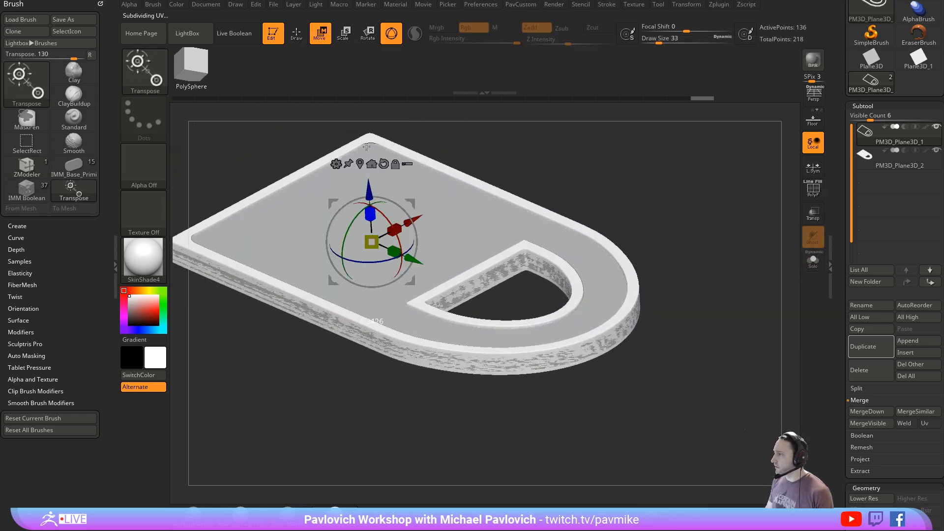
pyautogui.press('b')
pyautogui.press('z')
pyautogui.press('m')
# - Turn PolyFrame back on and inspect the rimmed slab and its D-shaped hole from several angles
pyautogui.moveTo(671, 211); pyautogui.dragTo(696, 296)
pyautogui.click(812, 192)
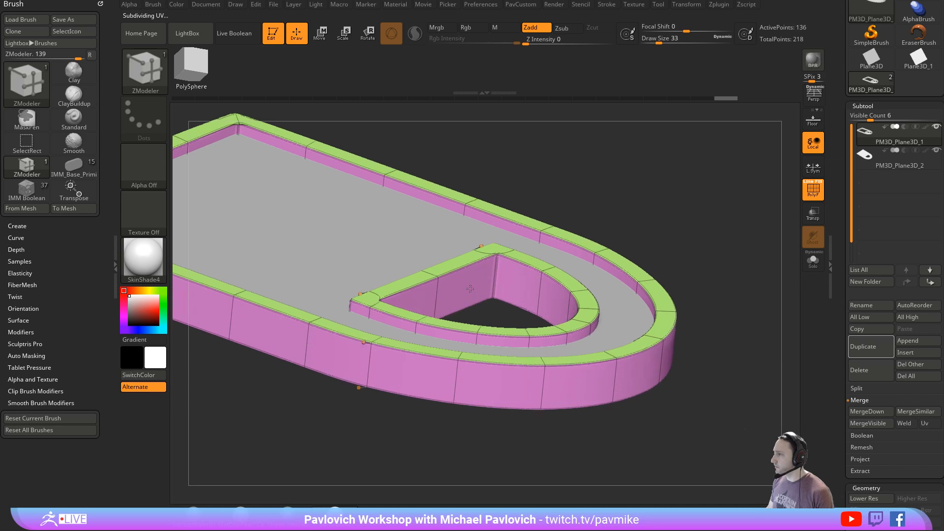
pyautogui.press('shift')
pyautogui.keyDown('alt'); pyautogui.moveTo(731, 267); pyautogui.dragTo(695, 223); pyautogui.keyUp('alt')
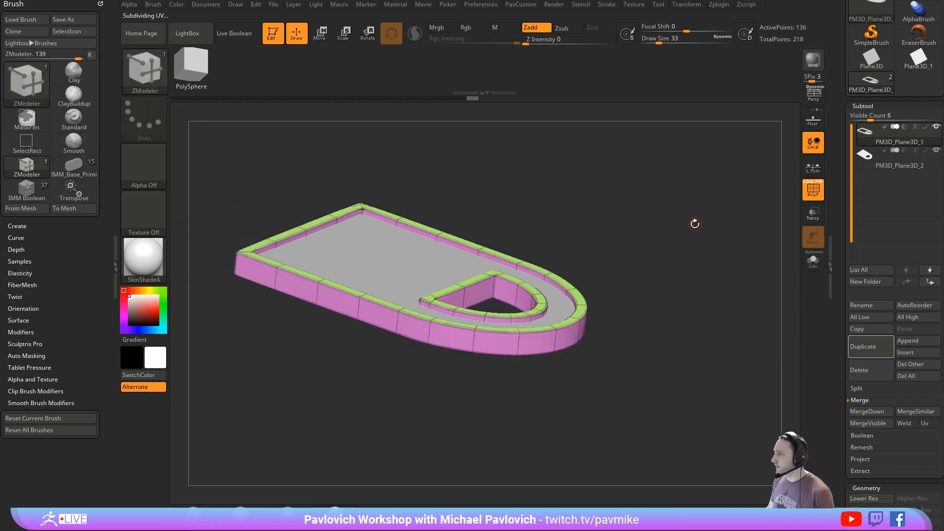
pyautogui.moveTo(698, 287); pyautogui.dragTo(718, 284)
pyautogui.keyDown('alt'); pyautogui.click(424, 299); pyautogui.keyUp('alt')
pyautogui.keyDown('alt'); pyautogui.click(493, 242); pyautogui.keyUp('alt')
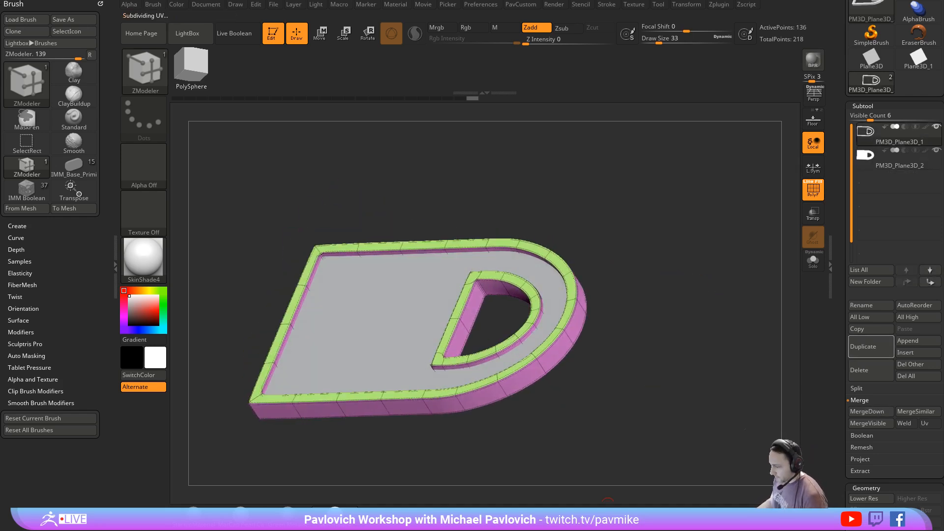
# - Switch to the YouTube comments in the browser, review the ZModeler Extrude Edge thread, and open the "005 ZBrush Material Cel Shading" comment
pyautogui.moveTo(634, 530); pyautogui.dragTo(645, 33)
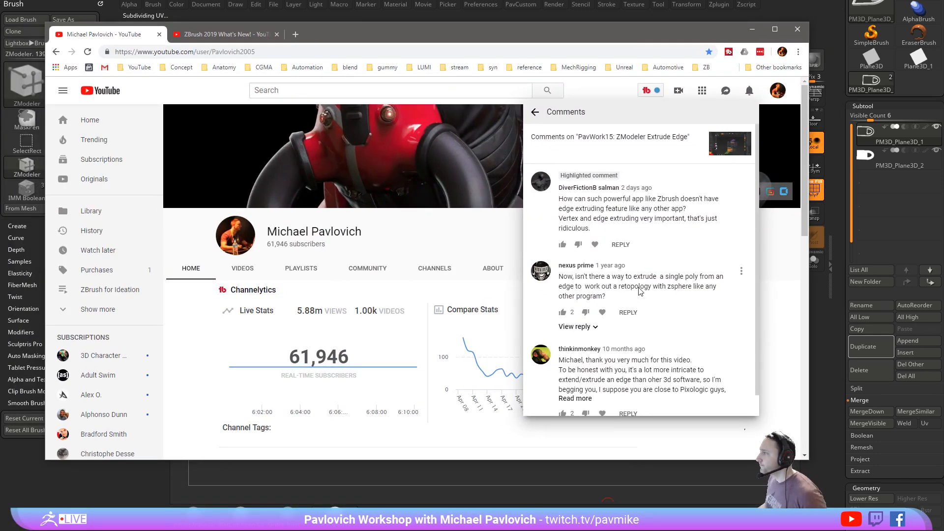
pyautogui.scroll(-1, 642, 264)
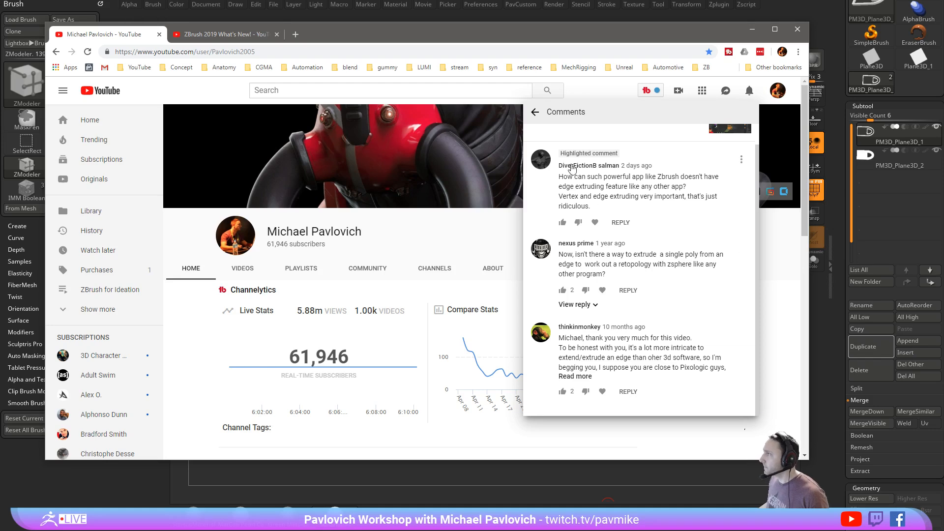
pyautogui.click(536, 113)
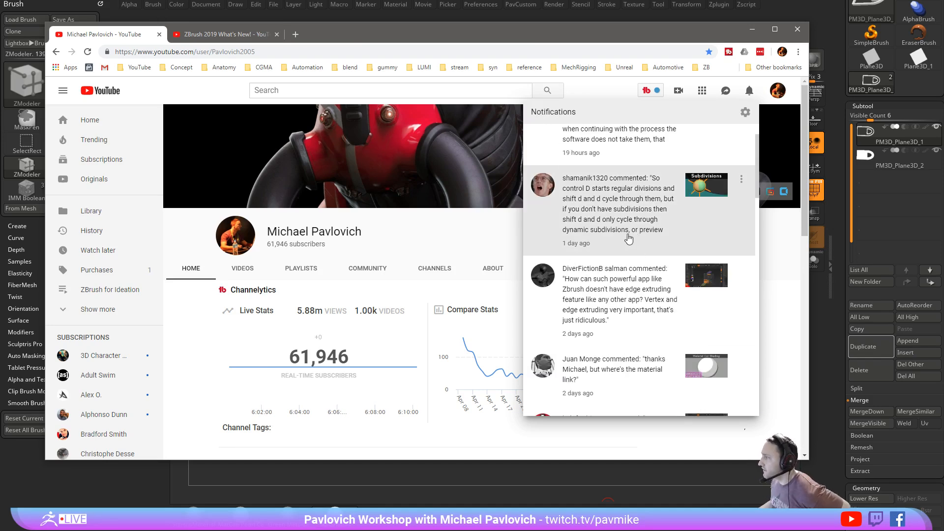
pyautogui.scroll(-2, 628, 239)
pyautogui.scroll(-1, 629, 238)
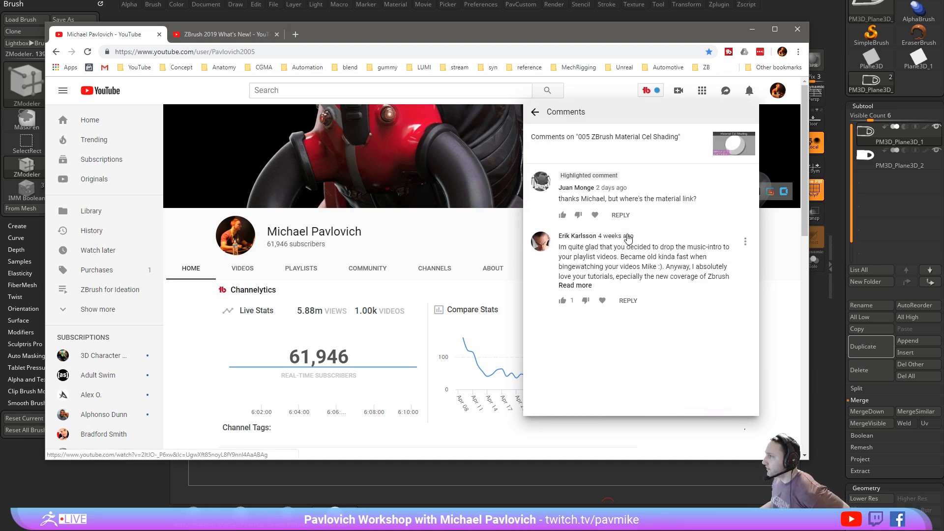
# - Return to the notifications list and review the viewer comments from the past week back through late April 2019
pyautogui.click(535, 112)
pyautogui.scroll(-2, 617, 250)
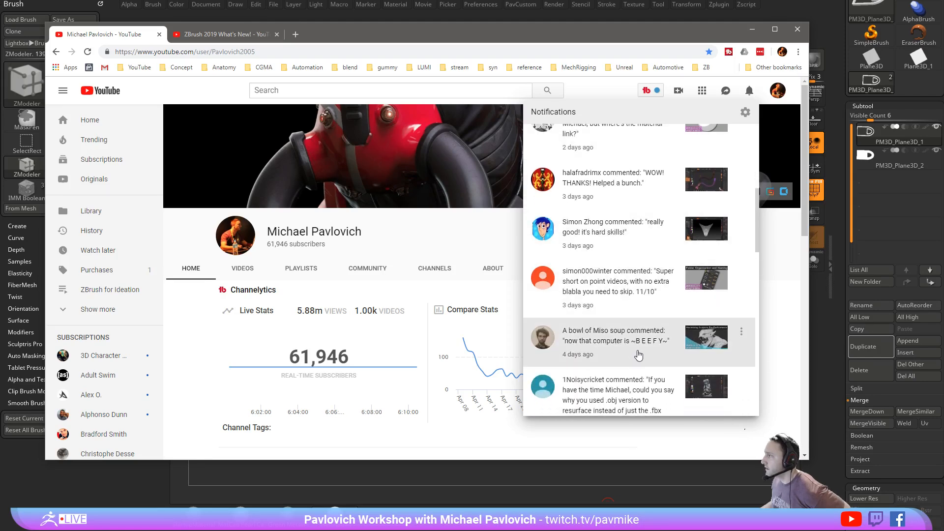
pyautogui.scroll(-4, 638, 355)
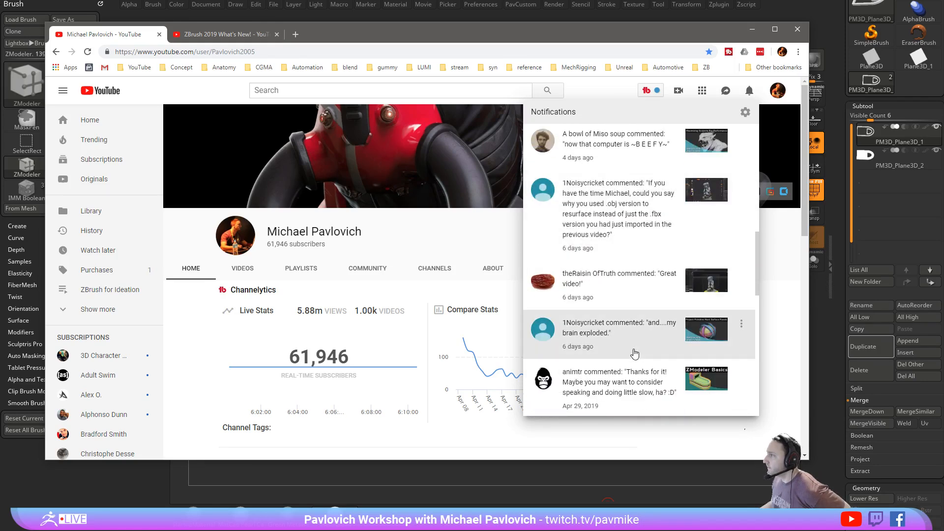
pyautogui.scroll(-3, 634, 353)
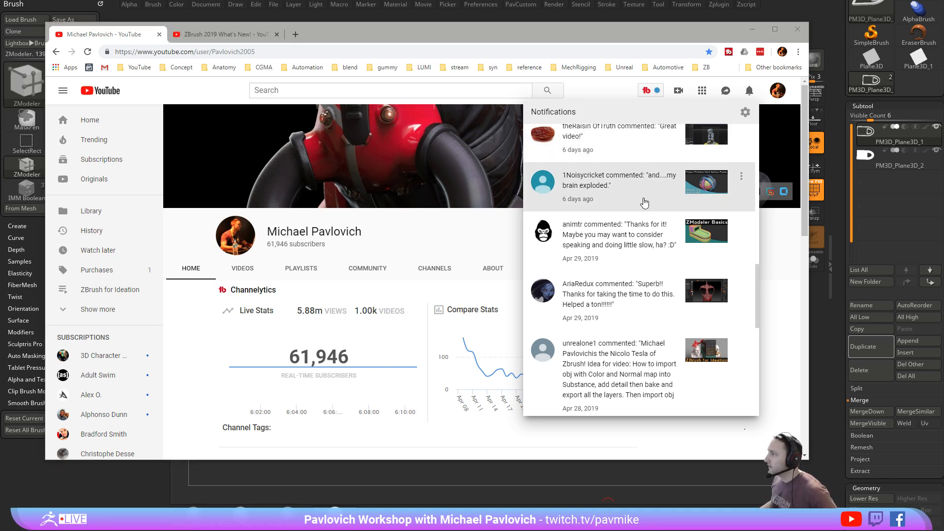
pyautogui.scroll(-2, 644, 202)
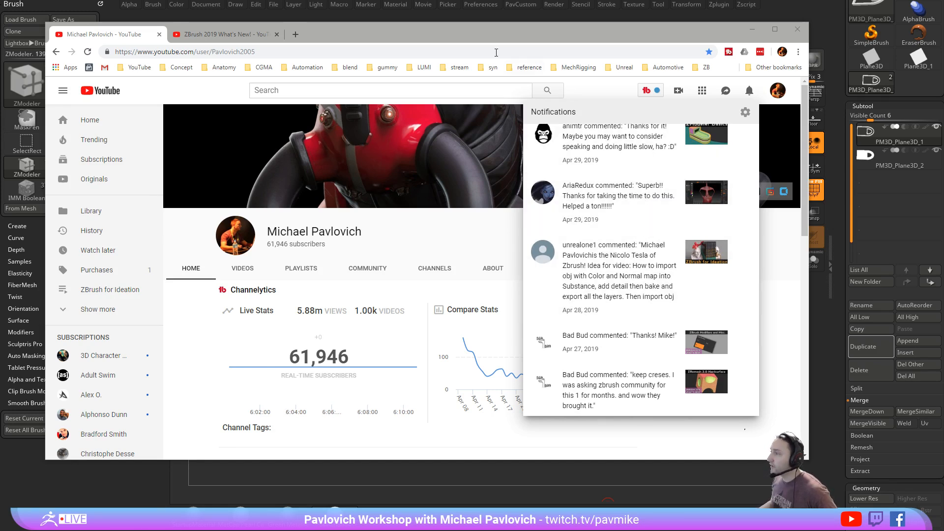
# - Play the "028 ZBrush BPR Filter Lightbox Render Sets" video from the ZBrush 2019 What's New! playlist and show its playback speed options
pyautogui.click(223, 34)
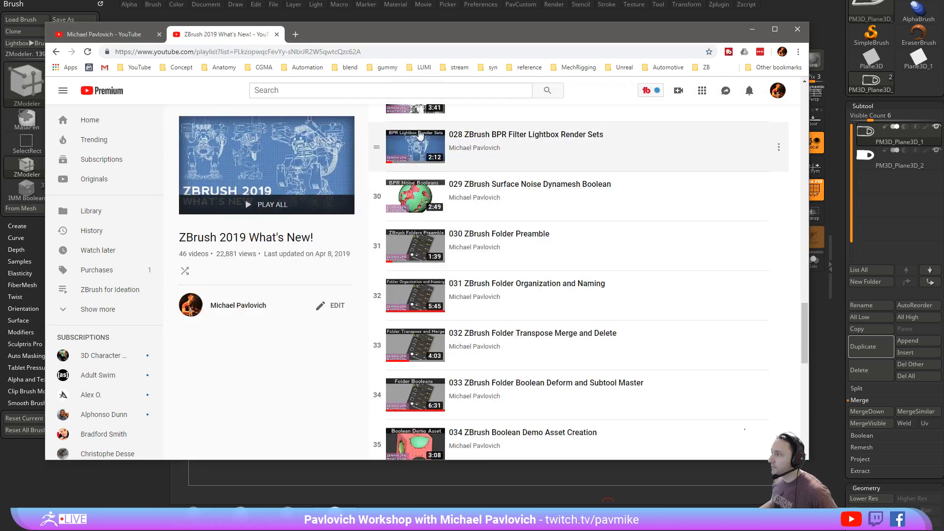
pyautogui.click(413, 146)
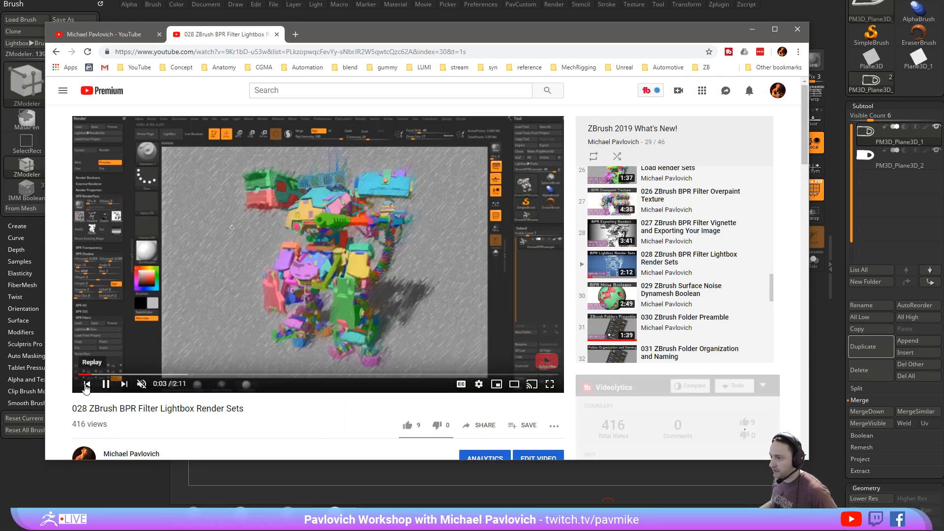
pyautogui.click(130, 374)
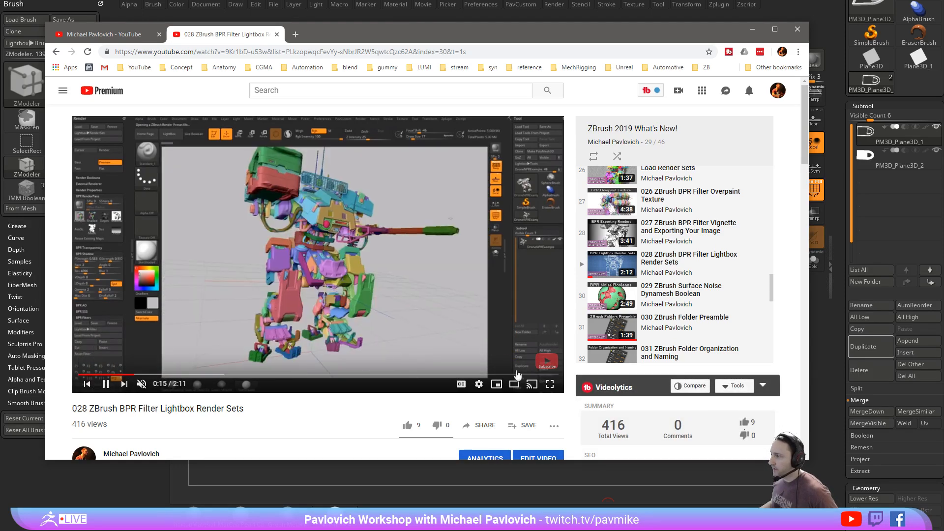
pyautogui.click(478, 384)
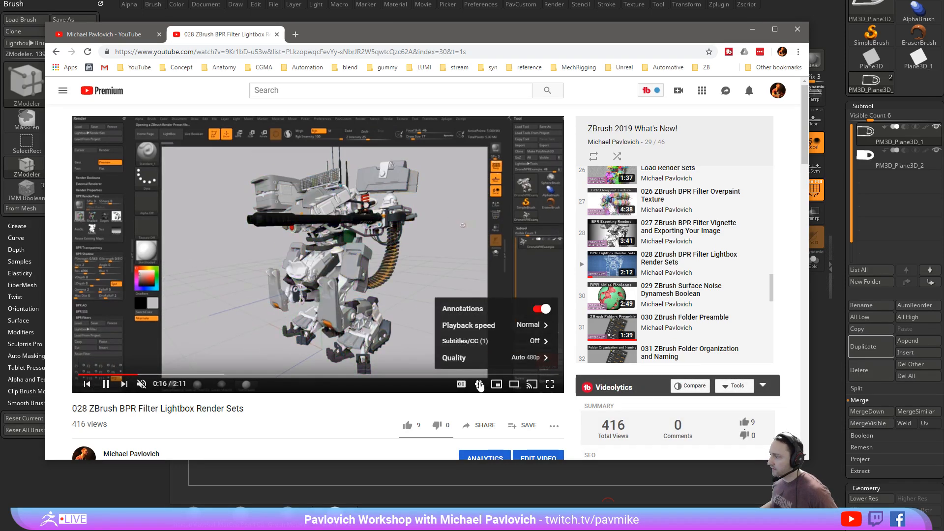
pyautogui.click(476, 325)
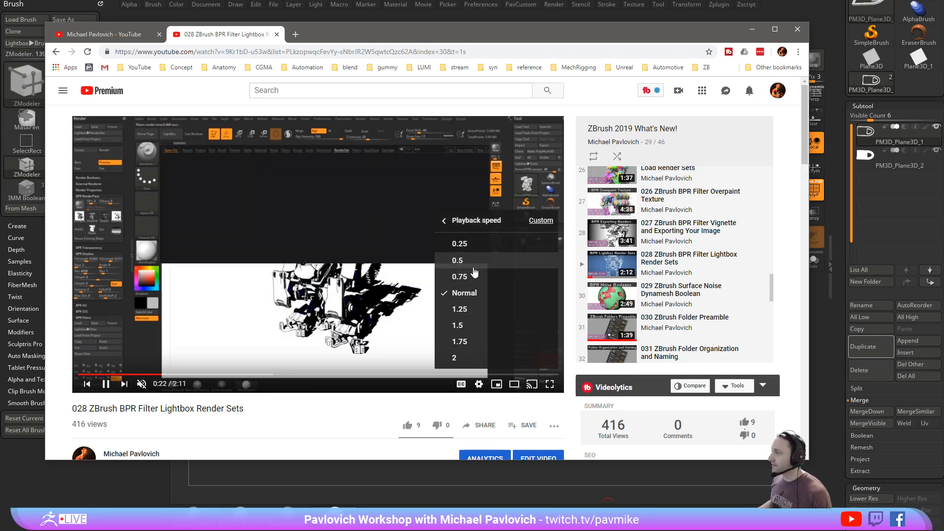
# - Go back to the channel notifications and open the full comment on "ZBrush for Ideation Video Series" about importing normal and color maps
pyautogui.click(103, 33)
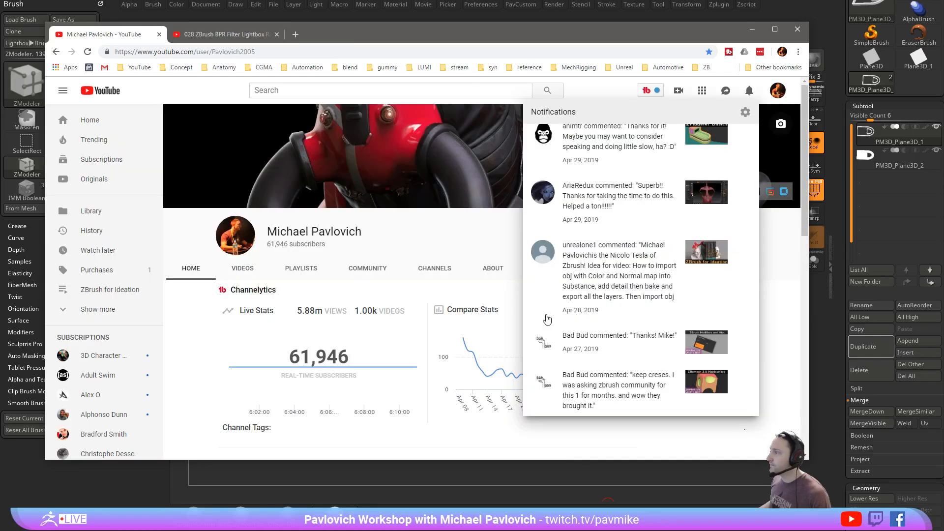
pyautogui.scroll(-1, 560, 334)
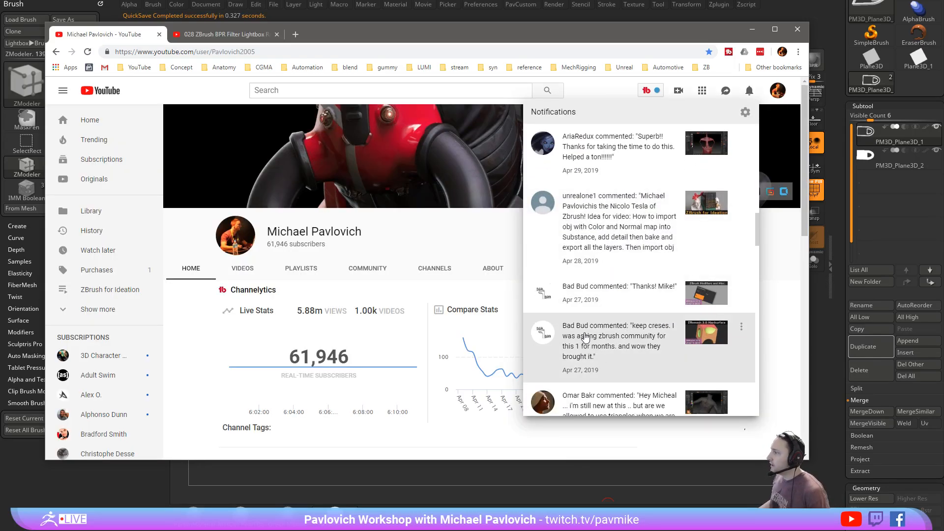
pyautogui.click(647, 223)
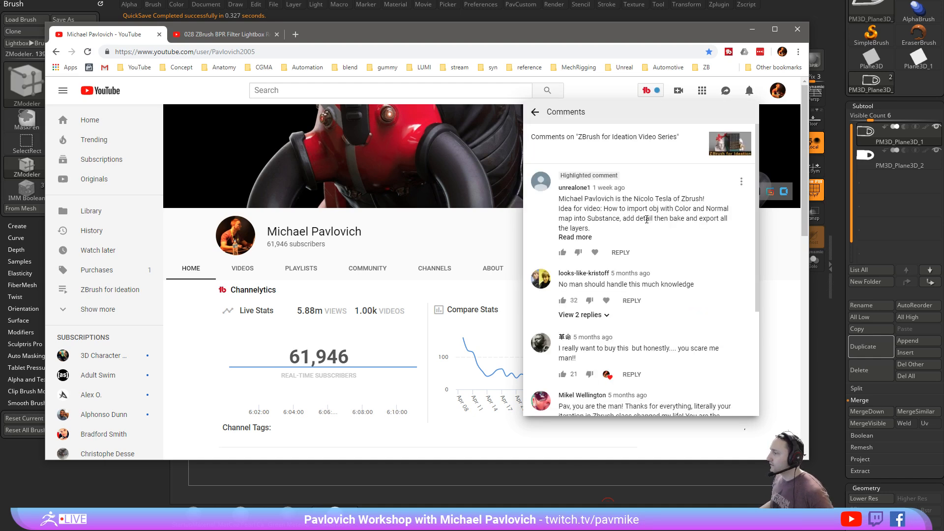
pyautogui.click(575, 237)
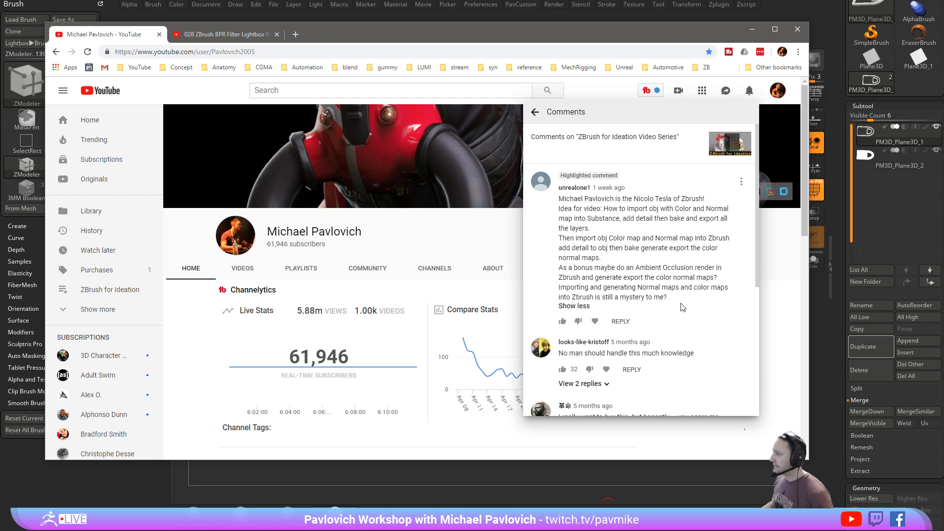
# - Return to the notifications, review the late-April 2019 comments about creases, retopology triangles and image alignment, and switch back to ZBrush
pyautogui.click(535, 112)
pyautogui.scroll(-2, 635, 291)
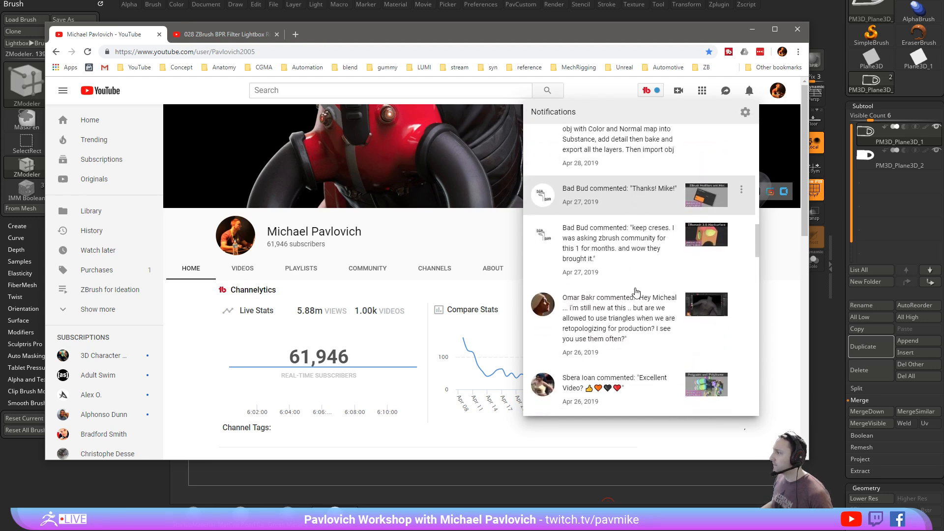
pyautogui.scroll(-1, 636, 292)
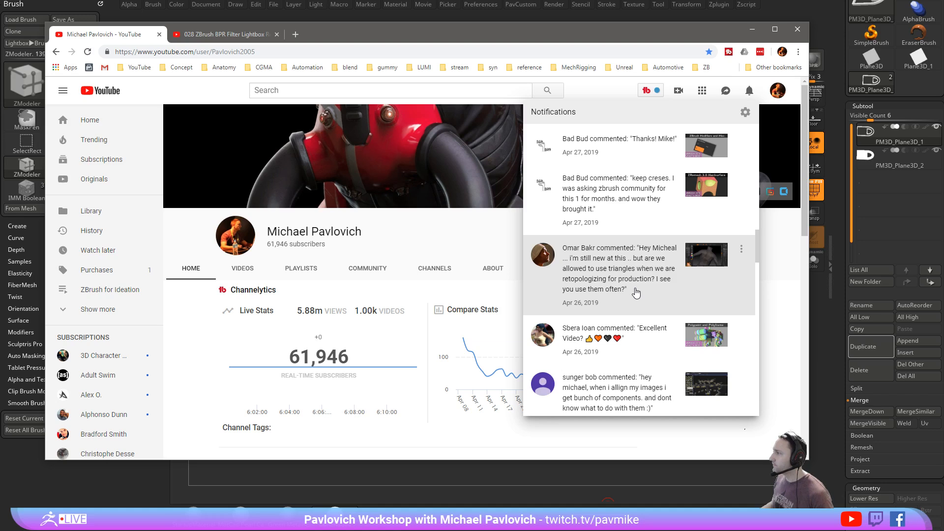
pyautogui.scroll(-1, 636, 292)
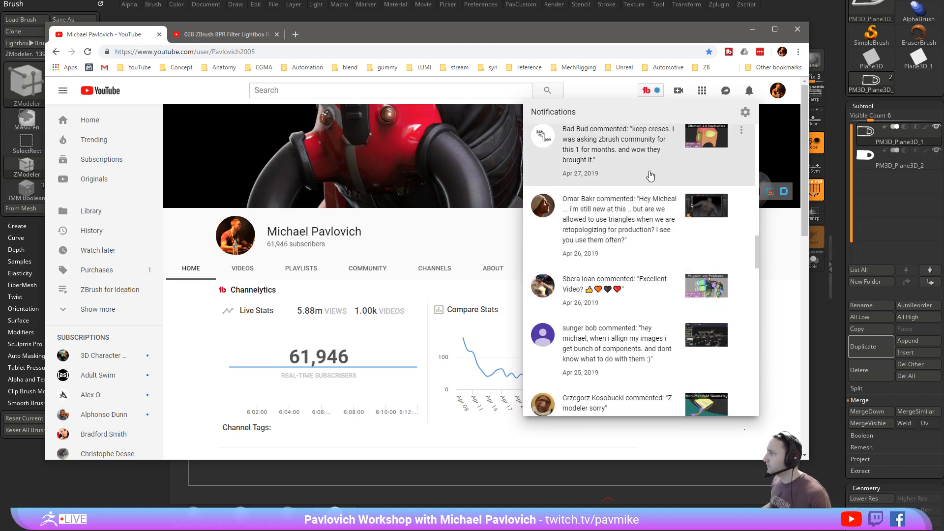
pyautogui.moveTo(608, 40); pyautogui.dragTo(622, 530)
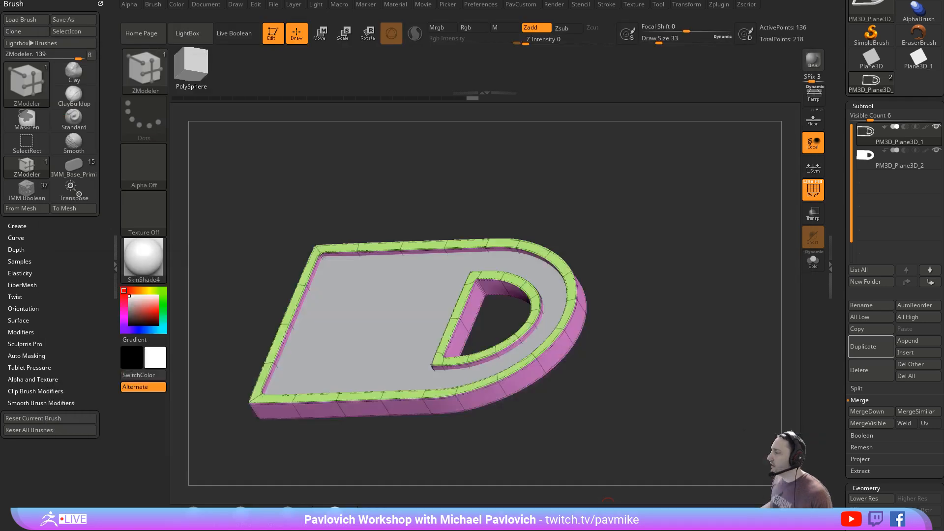
# - Clear the canvas, draw a new Sphere3D in Edit mode and convert it to a PolyMesh3D
pyautogui.click(273, 35)
pyautogui.hotkey('ctrl', 'n')
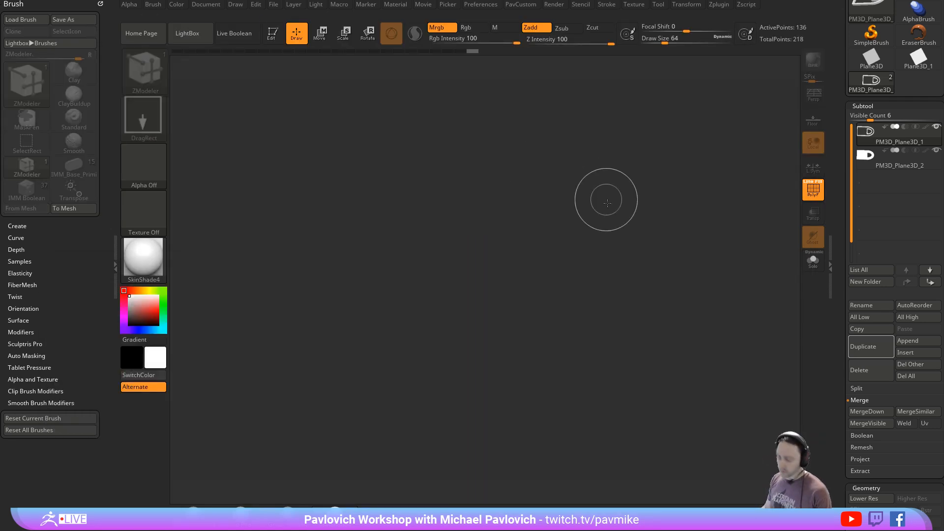
pyautogui.moveTo(834, 137); pyautogui.dragTo(835, 272)
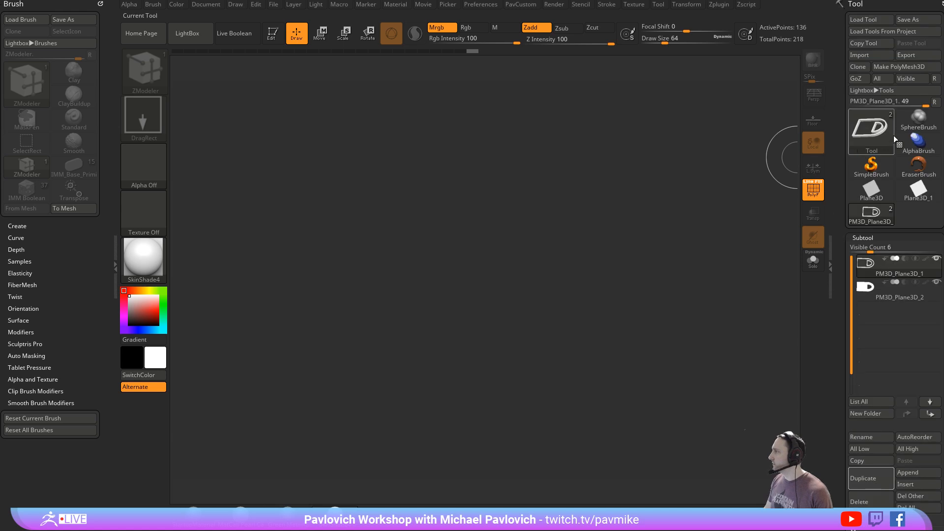
pyautogui.click(874, 166)
pyautogui.click(874, 129)
pyautogui.click(453, 182)
pyautogui.moveTo(469, 318); pyautogui.dragTo(508, 359)
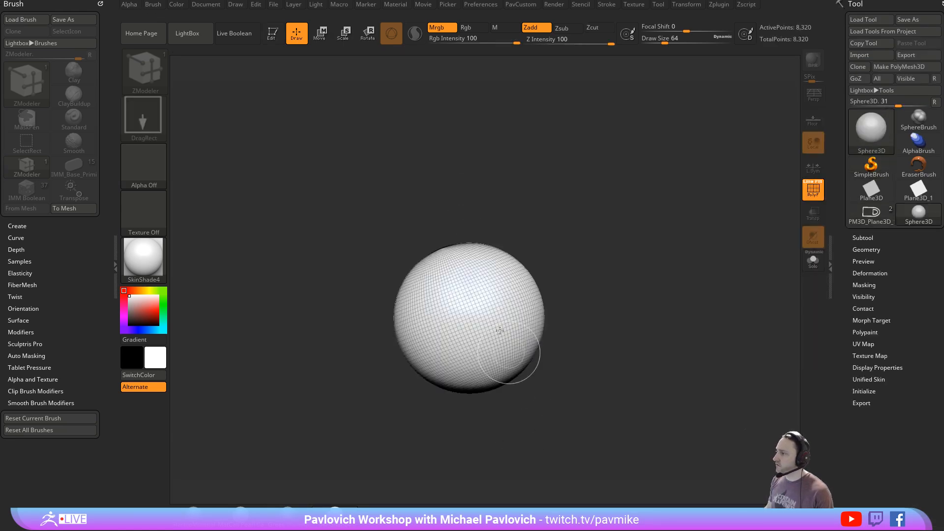
pyautogui.click(274, 36)
pyautogui.click(882, 68)
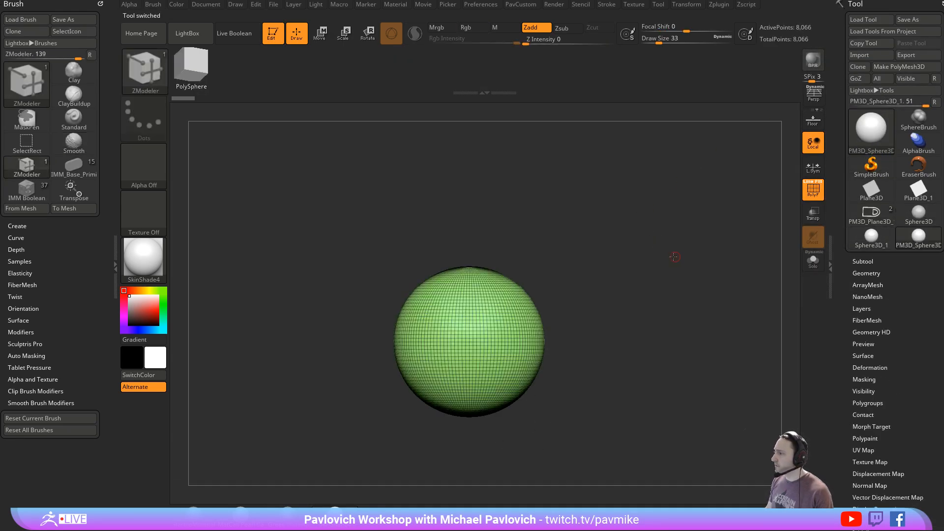
# - Append a Cube3D as a second subtool to the sphere
pyautogui.click(863, 261)
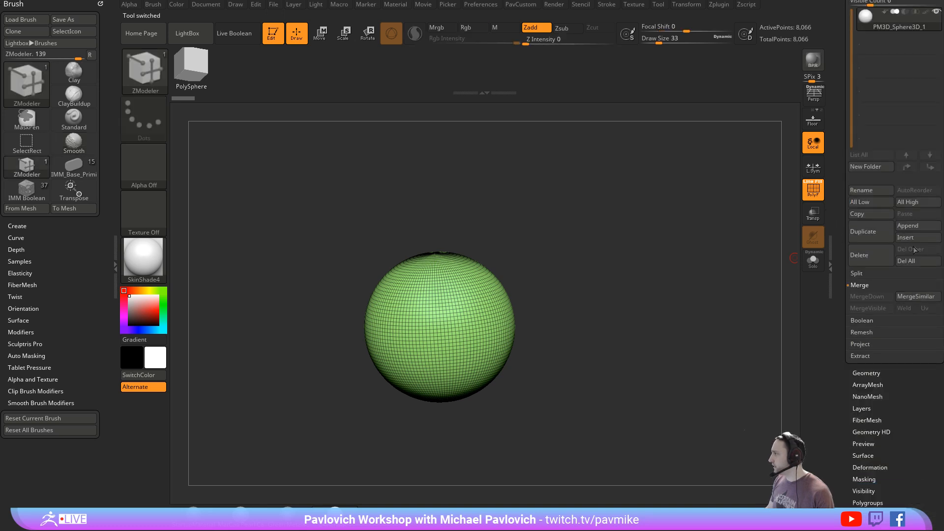
pyautogui.click(901, 227)
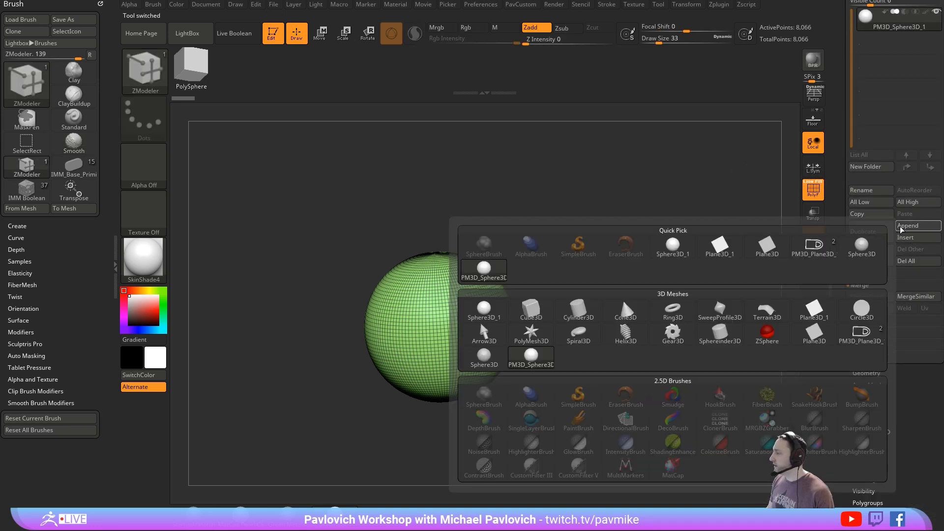
pyautogui.click(531, 310)
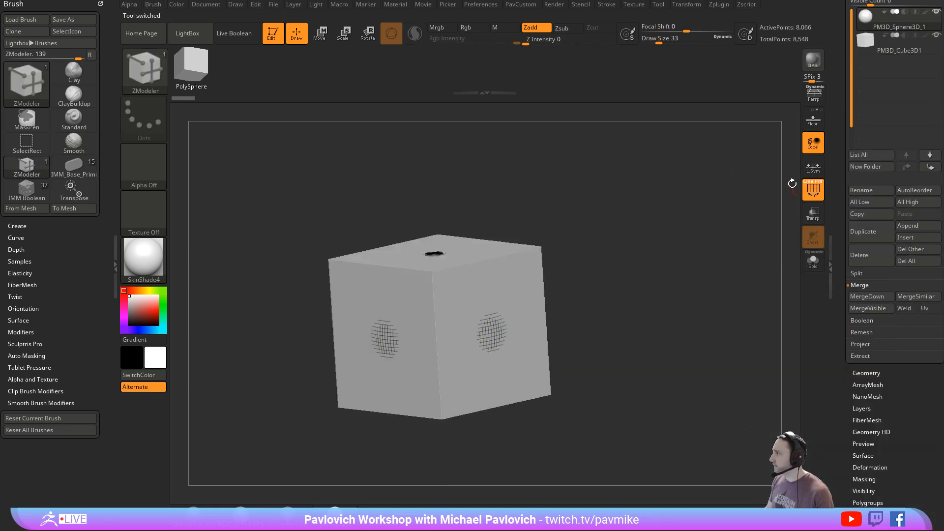
# - Select the cube subtool and move it sideways so that the sphere protrudes from one of its faces
pyautogui.keyDown('ctrl'); pyautogui.moveTo(672, 219); pyautogui.dragTo(624, 228, button='right'); pyautogui.keyUp('ctrl')
pyautogui.press('w')
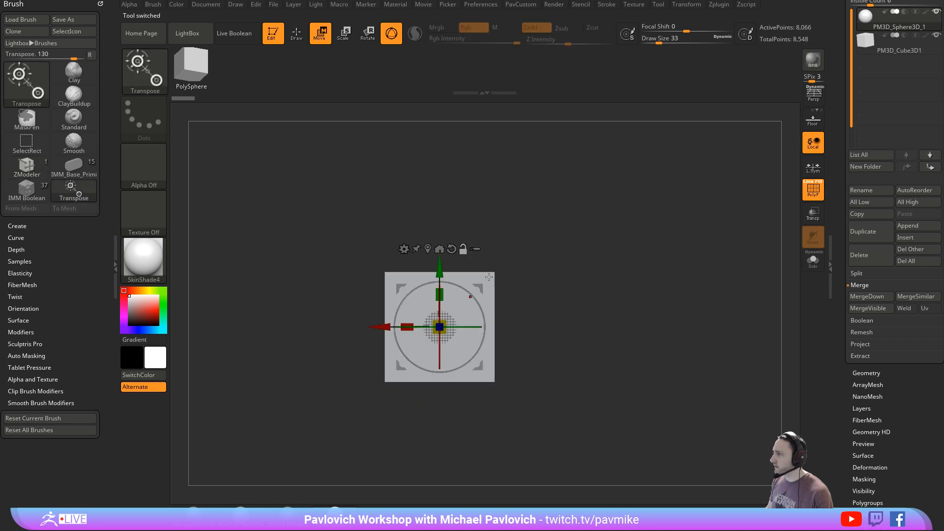
pyautogui.press('q')
pyautogui.keyDown('alt'); pyautogui.click(490, 277); pyautogui.keyUp('alt')
pyautogui.press('w')
pyautogui.moveTo(387, 324)
pyautogui.mouseDown()
pyautogui.moveTo(526, 309)
pyautogui.moveTo(572, 282)
pyautogui.mouseUp()
pyautogui.keyDown('shift'); pyautogui.moveTo(626, 253); pyautogui.dragTo(678, 252, button='right'); pyautogui.keyUp('shift')
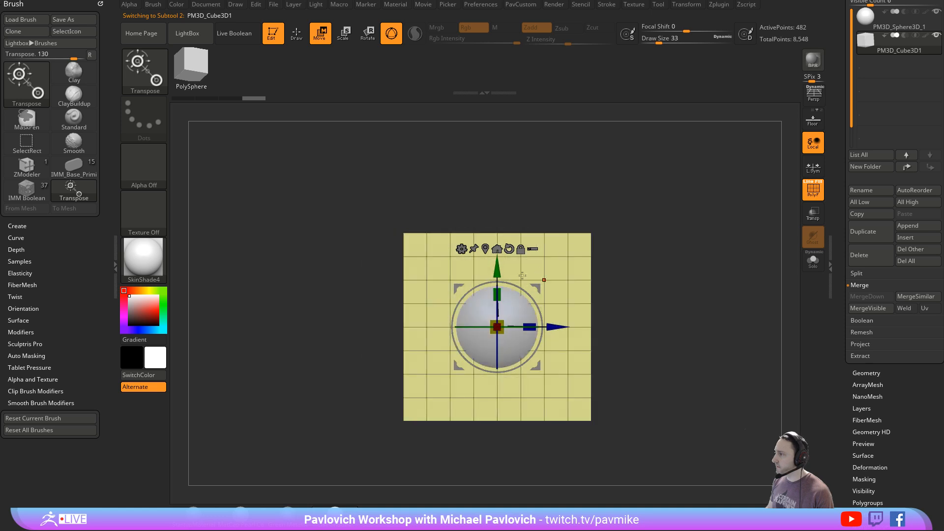
# - Fine-tune the cube's height and depth around the protruding sphere, and return to Draw mode
pyautogui.moveTo(497, 266); pyautogui.dragTo(497, 338)
pyautogui.moveTo(632, 271); pyautogui.dragTo(663, 282, button='right')
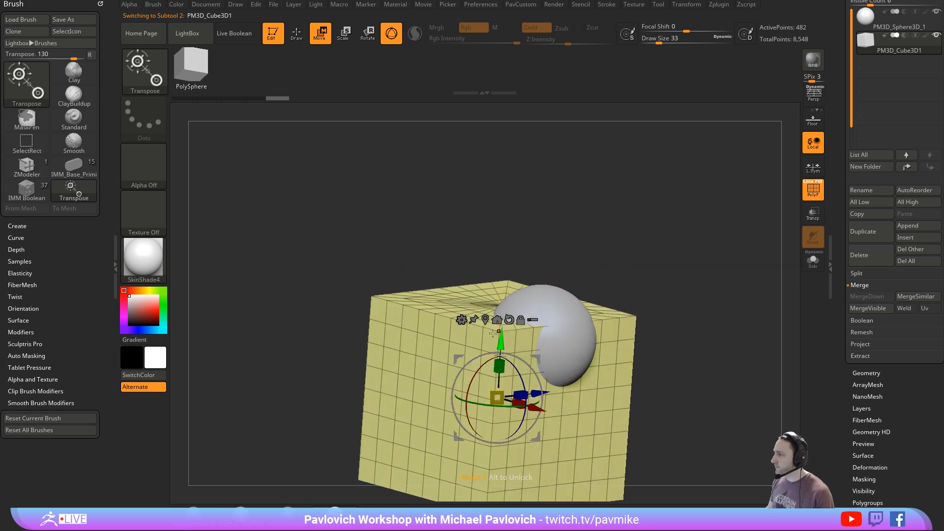
pyautogui.moveTo(492, 333); pyautogui.dragTo(492, 284)
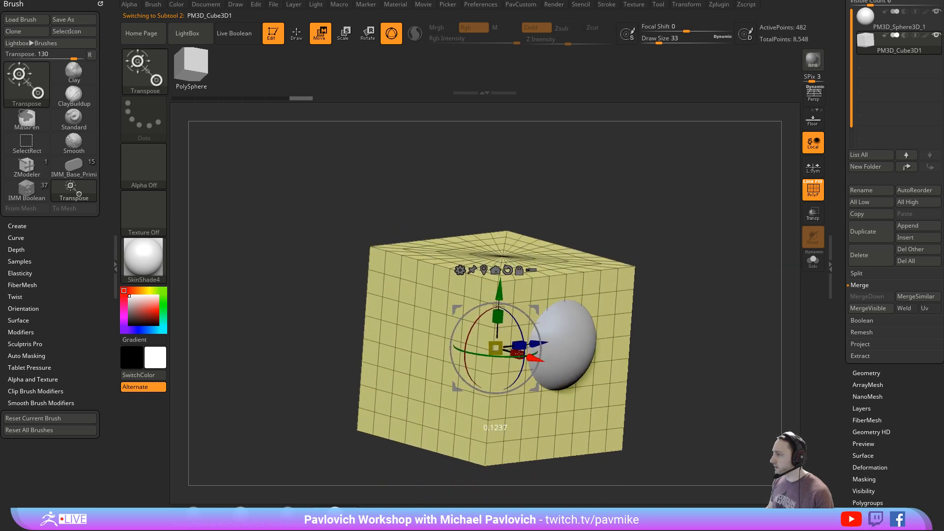
pyautogui.moveTo(534, 358)
pyautogui.mouseDown()
pyautogui.moveTo(485, 343)
pyautogui.moveTo(509, 351)
pyautogui.mouseUp()
pyautogui.press('s')
pyautogui.press('q')
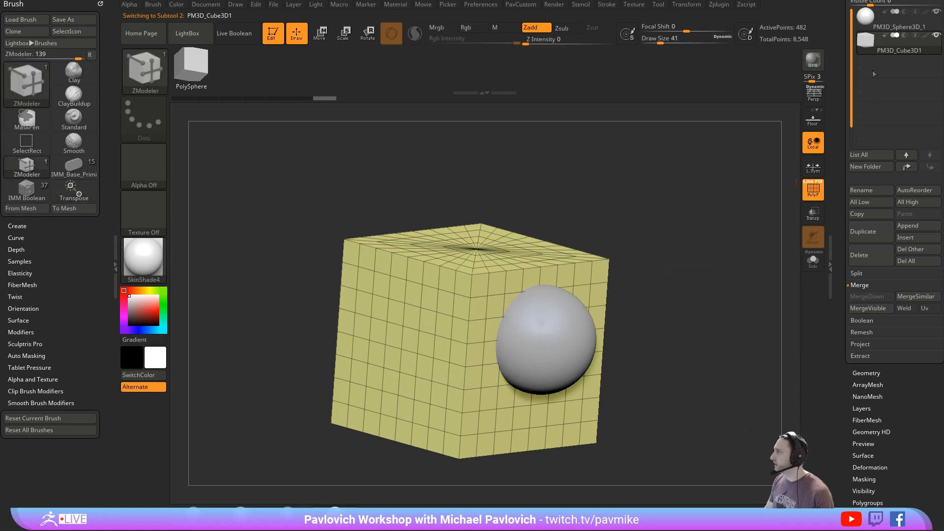
# - Place the sphere subtool below the cube, set it to subtract, and turn on Live Boolean
pyautogui.click(889, 29)
pyautogui.moveTo(888, 29); pyautogui.dragTo(897, 50)
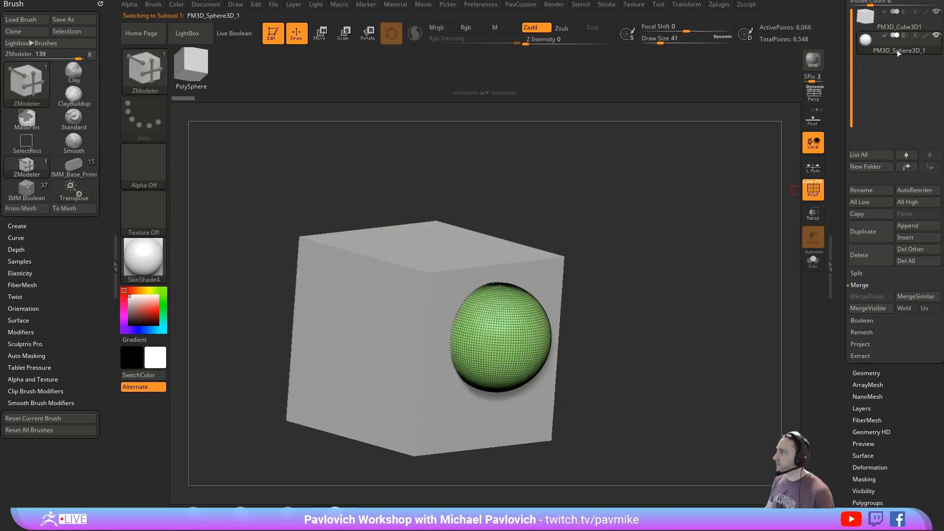
pyautogui.scroll(2, 889, 110)
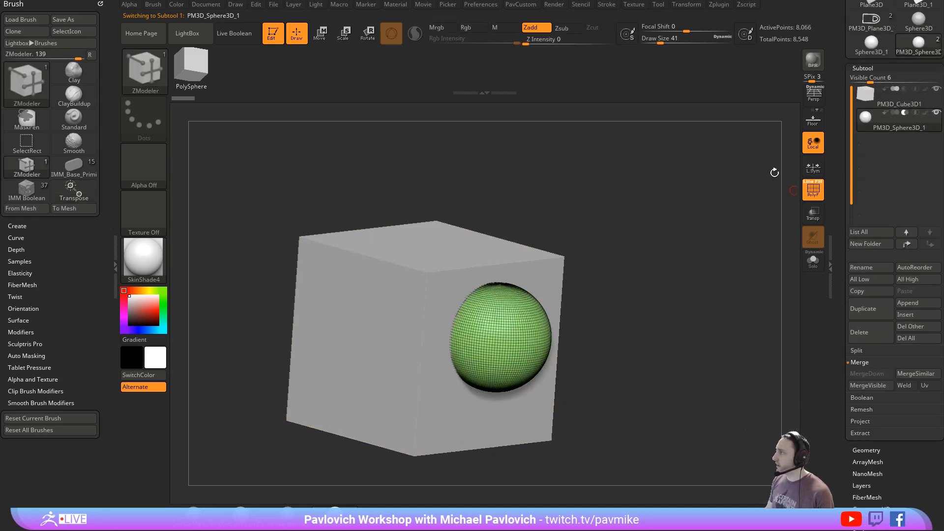
pyautogui.click(249, 41)
# - Turn off PolyFrame, move the subtracting sphere down the cube's face, and inspect the spherical cut
pyautogui.moveTo(648, 243); pyautogui.dragTo(580, 235)
pyautogui.press('w')
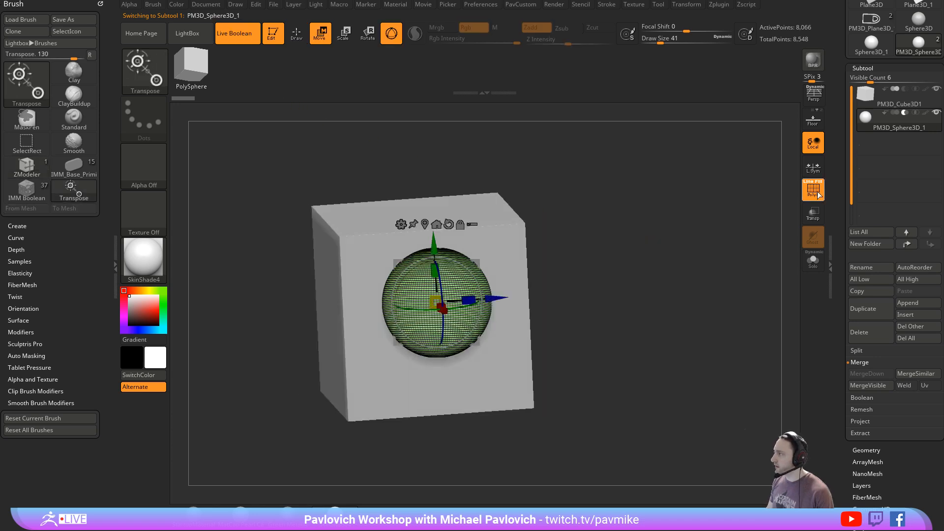
pyautogui.click(817, 195)
pyautogui.moveTo(434, 243)
pyautogui.mouseDown()
pyautogui.moveTo(435, 283)
pyautogui.moveTo(435, 270)
pyautogui.mouseUp()
pyautogui.press('q')
pyautogui.moveTo(630, 229)
pyautogui.mouseDown()
pyautogui.moveTo(679, 240)
pyautogui.moveTo(626, 239)
pyautogui.mouseUp()
pyautogui.press('s')
pyautogui.moveTo(630, 239)
pyautogui.mouseDown()
pyautogui.moveTo(639, 241)
pyautogui.moveTo(611, 259)
pyautogui.mouseUp()
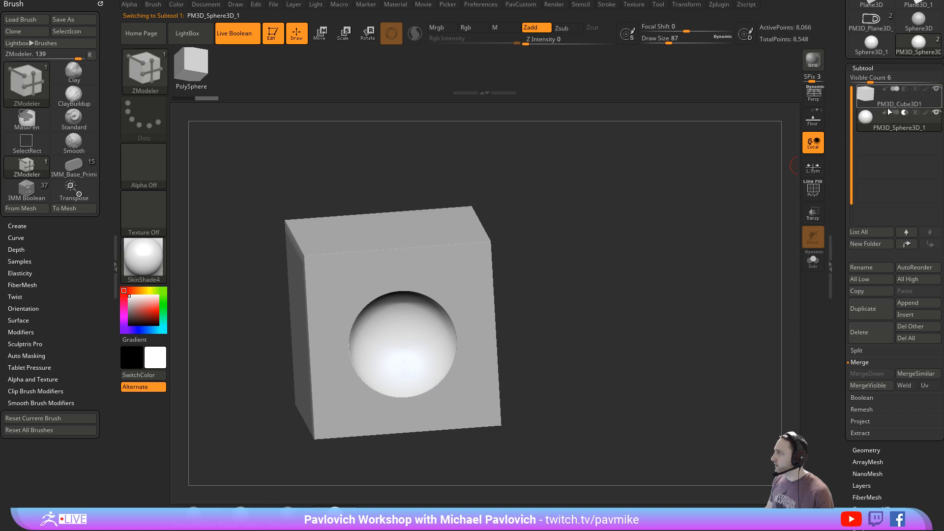
# - Duplicate the cube subtool and set the duplicate to subtract
pyautogui.click(888, 110)
pyautogui.moveTo(752, 257); pyautogui.dragTo(732, 288)
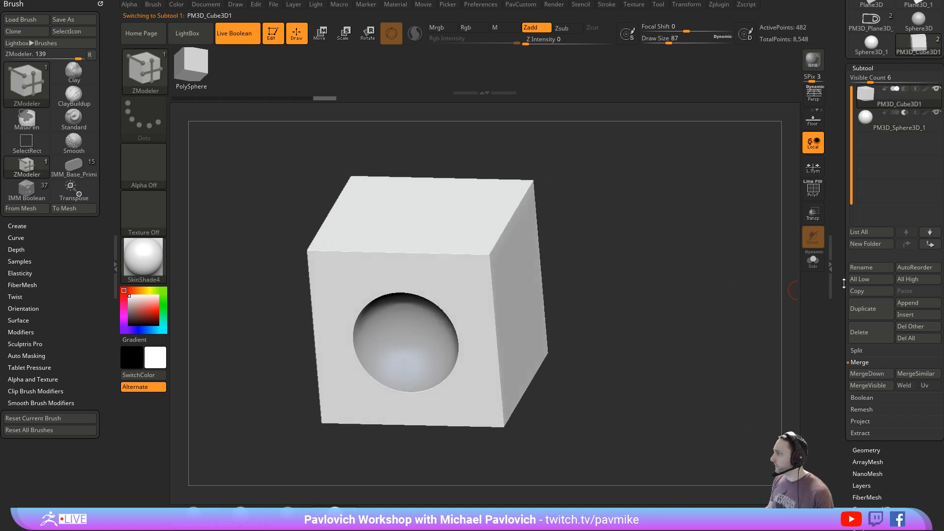
pyautogui.click(864, 314)
pyautogui.click(904, 113)
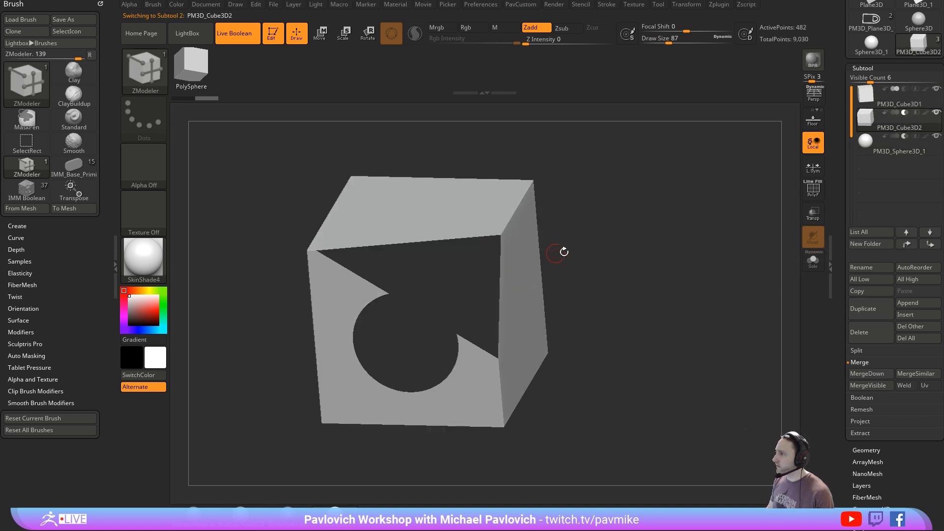
# - Move the subtracting cube duplicate into the main cube's rear corner so it cuts a rectangular notch
pyautogui.press('w')
pyautogui.moveTo(546, 331); pyautogui.dragTo(598, 333)
pyautogui.moveTo(536, 305); pyautogui.dragTo(536, 298)
pyautogui.moveTo(537, 298); pyautogui.dragTo(457, 344, button='right')
pyautogui.moveTo(505, 353); pyautogui.dragTo(557, 328)
pyautogui.moveTo(557, 328)
pyautogui.mouseDown(button='right')
pyautogui.moveTo(618, 292)
pyautogui.moveTo(619, 314)
pyautogui.mouseUp(button='right')
pyautogui.press('q')
pyautogui.press('w')
pyautogui.moveTo(579, 354); pyautogui.dragTo(588, 356)
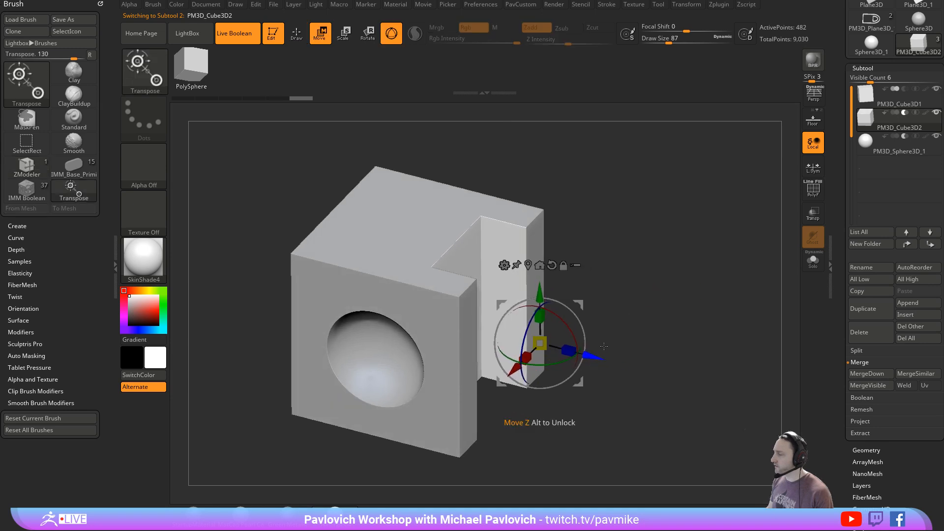
# - Show PolyFrame and reinitialize the subtracting cube as a QCube with X, Y and Z resolution 1
pyautogui.press('q')
pyautogui.moveTo(626, 302)
pyautogui.mouseDown(button='right')
pyautogui.moveTo(681, 235)
pyautogui.moveTo(713, 290)
pyautogui.moveTo(701, 302)
pyautogui.moveTo(708, 275)
pyautogui.moveTo(723, 278)
pyautogui.moveTo(697, 204)
pyautogui.moveTo(785, 255)
pyautogui.mouseUp(button='right')
pyautogui.hotkey('shift', 'f')
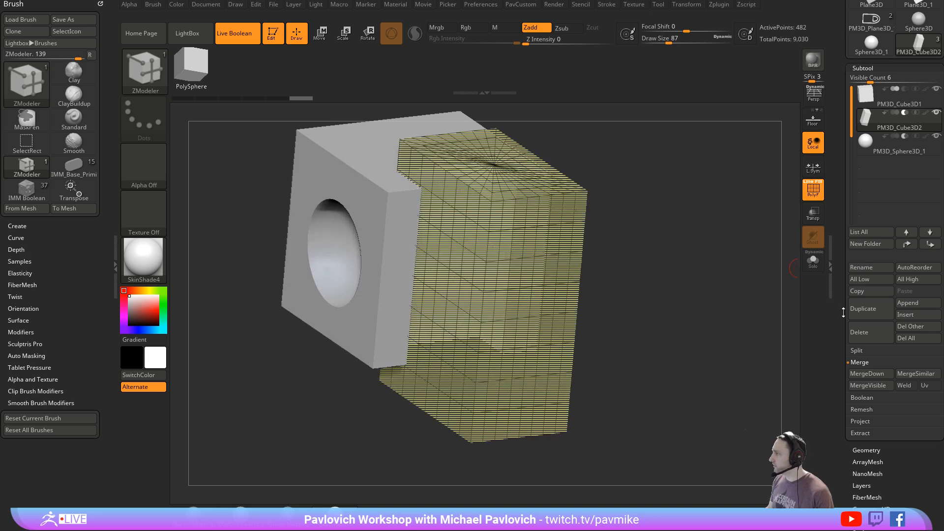
pyautogui.scroll(-5, 843, 312)
pyautogui.click(863, 391)
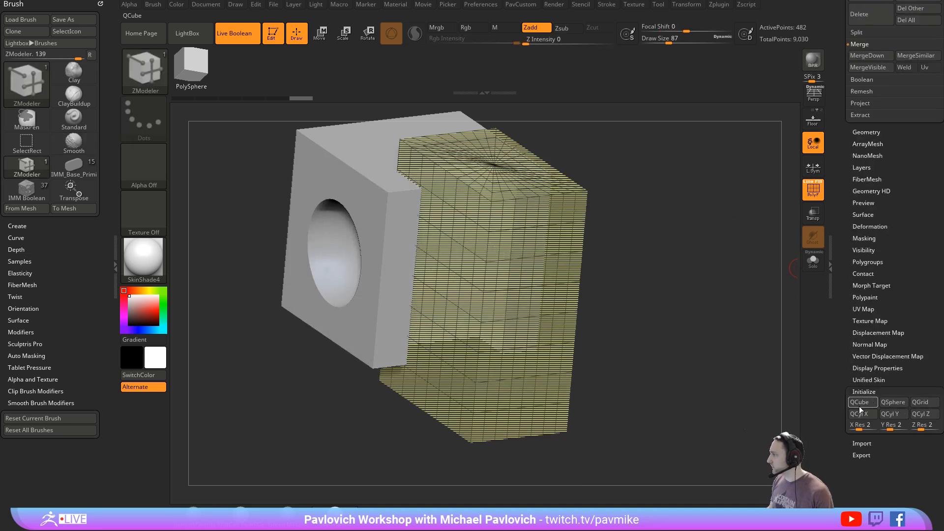
pyautogui.click(857, 426)
pyautogui.write('1')
pyautogui.click(889, 426)
pyautogui.write('1')
pyautogui.click(919, 426)
pyautogui.write('1')
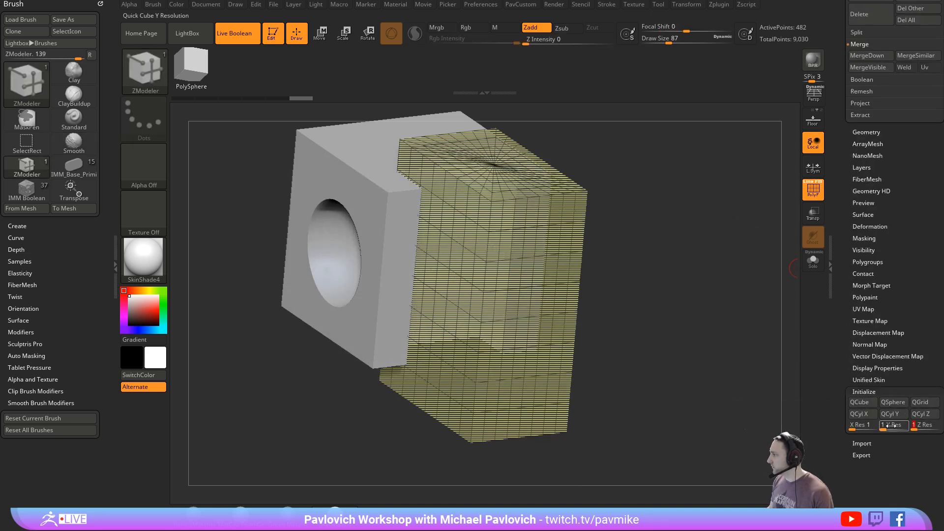
pyautogui.click(860, 402)
# - Recentre the gizmo on the subtracting QCube, enlarge it and place it partly inside the main cube's side
pyautogui.keyDown('shift'); pyautogui.moveTo(630, 206); pyautogui.dragTo(631, 213, button='right'); pyautogui.keyUp('shift')
pyautogui.press('w')
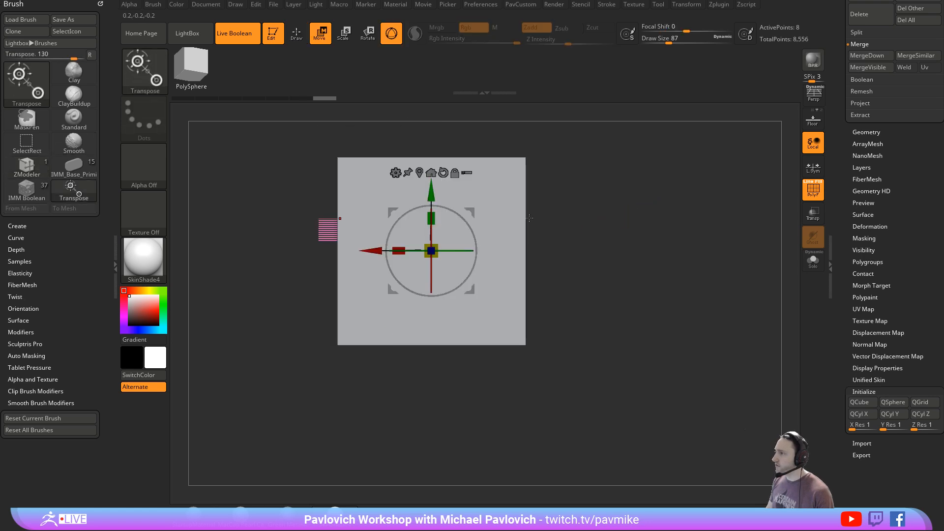
pyautogui.moveTo(371, 250); pyautogui.dragTo(463, 251)
pyautogui.moveTo(573, 221); pyautogui.dragTo(597, 273, button='right')
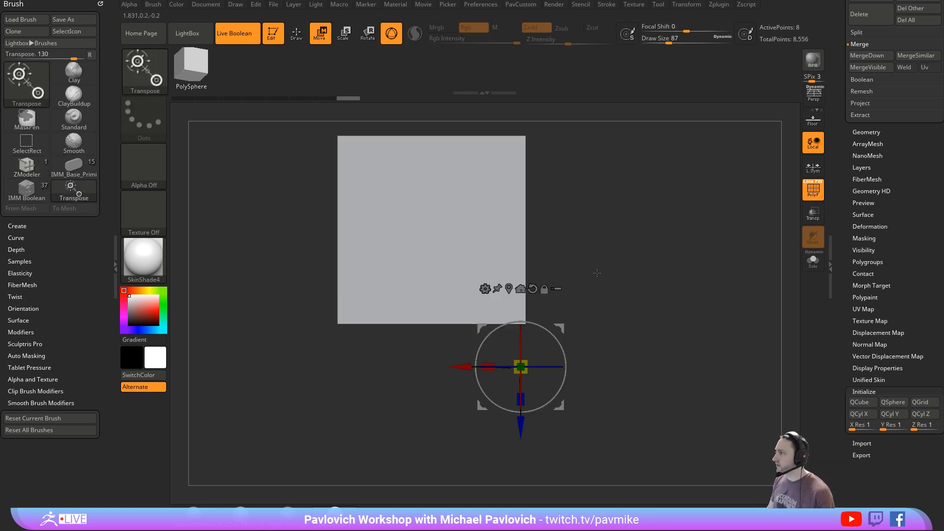
pyautogui.keyDown('alt'); pyautogui.click(509, 288); pyautogui.keyUp('alt')
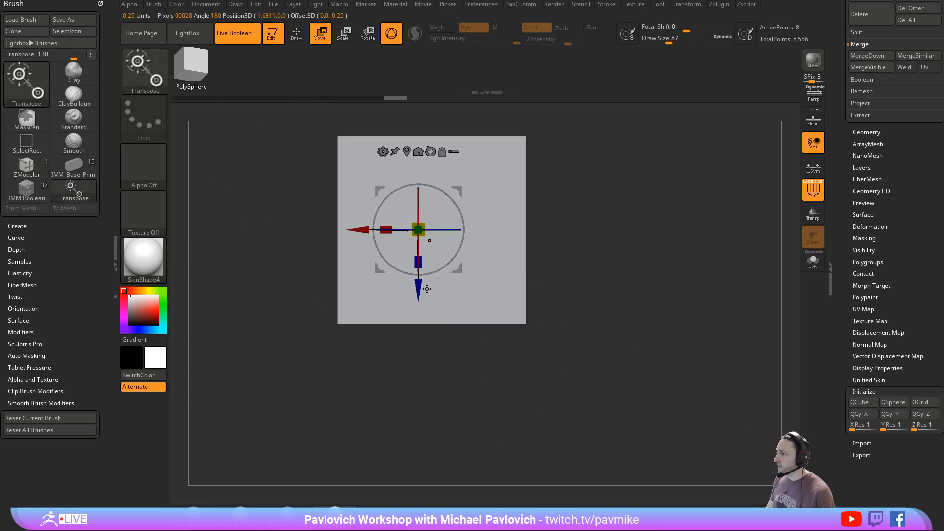
pyautogui.keyDown('alt'); pyautogui.moveTo(420, 284); pyautogui.dragTo(428, 376); pyautogui.keyUp('alt')
pyautogui.moveTo(423, 323); pyautogui.dragTo(537, 299)
pyautogui.moveTo(365, 328); pyautogui.dragTo(382, 328)
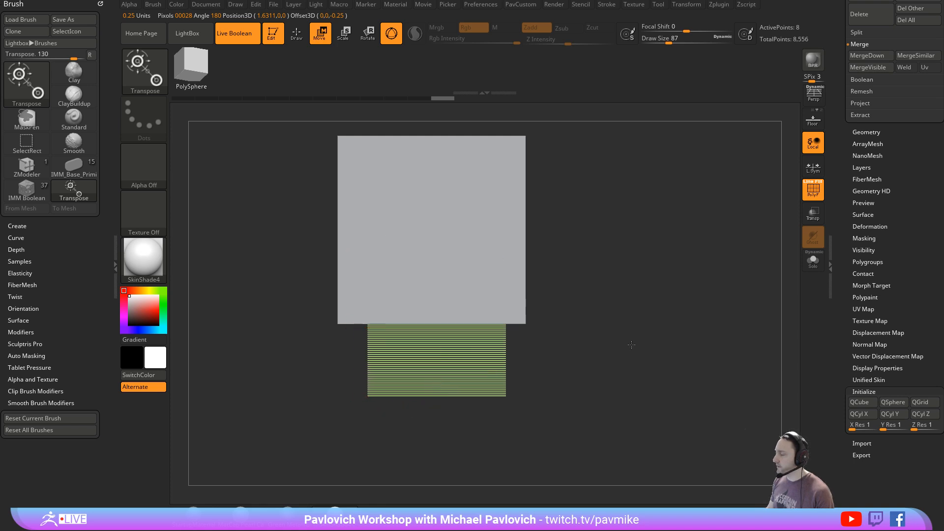
# - Taper the subtracting block so it widens toward its outer end, and adjust its depth in the cube's side along Z
pyautogui.moveTo(632, 345); pyautogui.dragTo(580, 256)
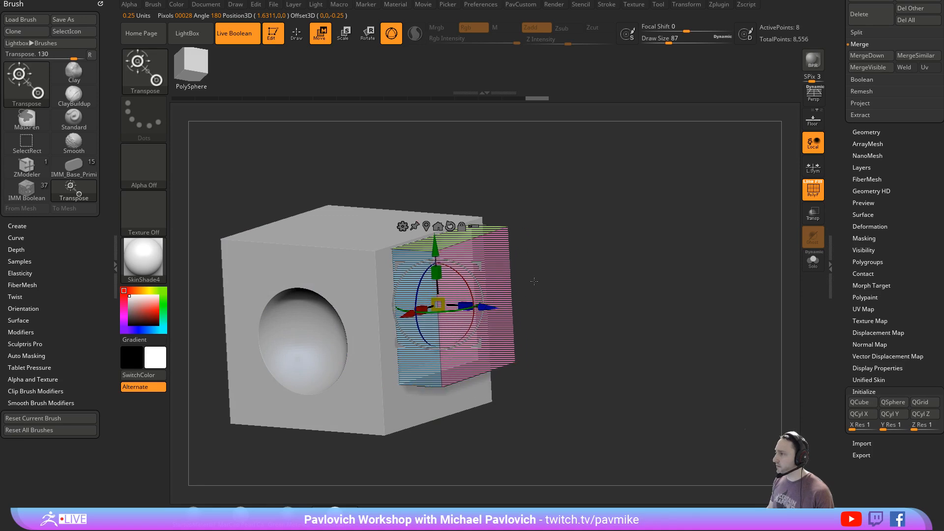
pyautogui.moveTo(533, 281); pyautogui.dragTo(555, 344)
pyautogui.moveTo(497, 323); pyautogui.dragTo(447, 263)
pyautogui.moveTo(543, 196); pyautogui.dragTo(534, 233)
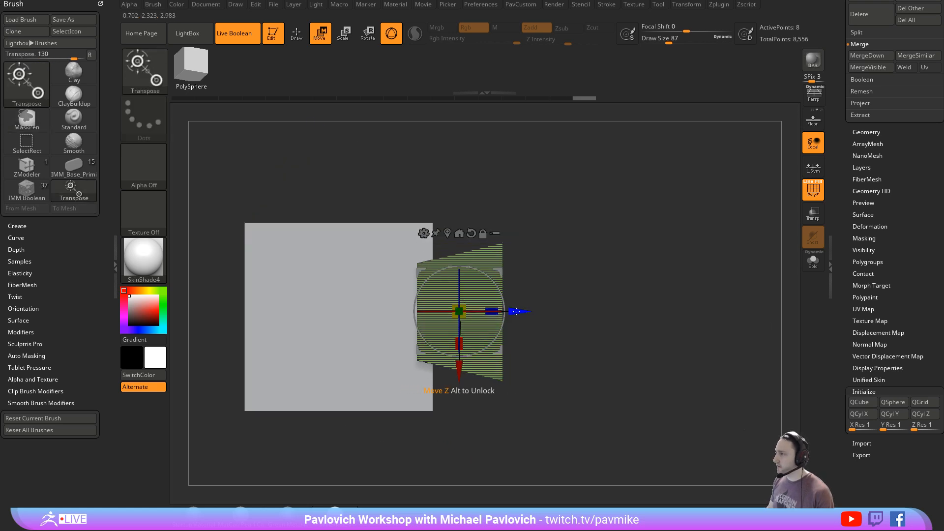
# - Turn off PolyFrame and move the subtracting block up so it cuts a notch at the cube's upper edge
pyautogui.press('q')
pyautogui.moveTo(621, 309)
pyautogui.mouseDown()
pyautogui.moveTo(680, 291)
pyautogui.moveTo(691, 260)
pyautogui.moveTo(712, 245)
pyautogui.mouseUp()
pyautogui.hotkey('shift', 'f')
pyautogui.moveTo(786, 204); pyautogui.dragTo(714, 236)
pyautogui.press('w')
pyautogui.moveTo(475, 238); pyautogui.dragTo(475, 104)
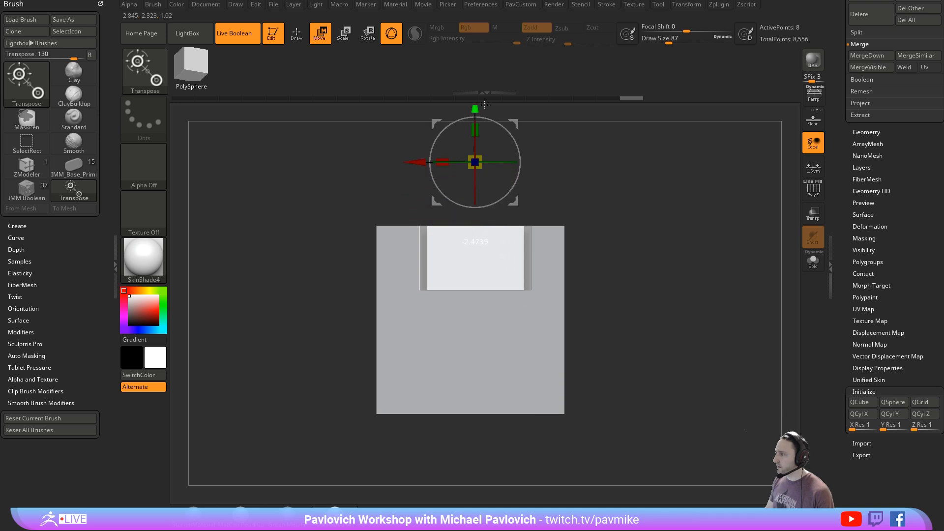
pyautogui.moveTo(580, 184)
pyautogui.keyDown('alt'); pyautogui.mouseDown()
pyautogui.moveTo(585, 150)
pyautogui.moveTo(579, 168)
pyautogui.mouseUp(); pyautogui.keyUp('alt')
# - Copy the subtracting block down to the cube's lower edge for a second notch, and return to Draw mode
pyautogui.keyDown('ctrl'); pyautogui.moveTo(467, 163); pyautogui.dragTo(467, 343); pyautogui.keyUp('ctrl')
pyautogui.moveTo(642, 278)
pyautogui.mouseDown()
pyautogui.moveTo(678, 285)
pyautogui.moveTo(666, 270)
pyautogui.moveTo(611, 254)
pyautogui.moveTo(658, 283)
pyautogui.moveTo(664, 297)
pyautogui.moveTo(765, 219)
pyautogui.mouseUp()
pyautogui.press('q')
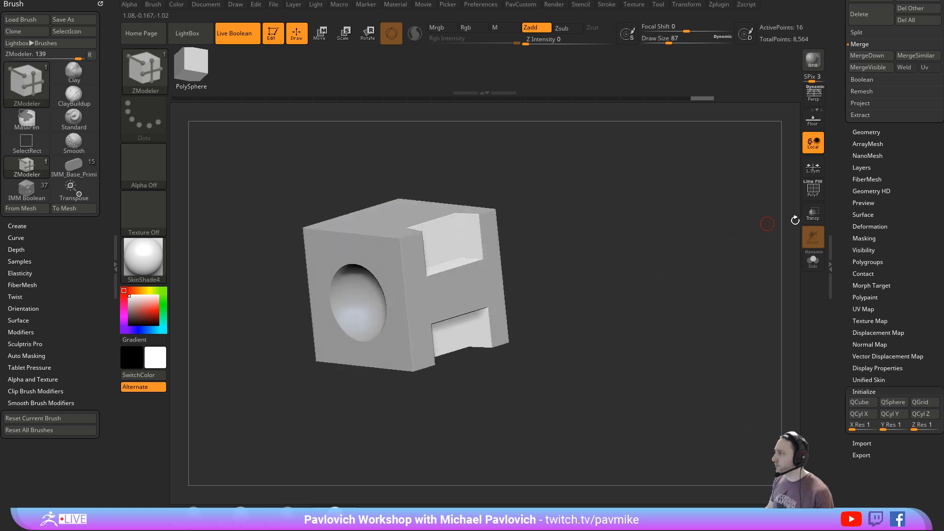
# - Create a subtool folder named booleanfolder and put the main cube, the sphere and the subtracting blocks in it
pyautogui.moveTo(847, 217); pyautogui.dragTo(841, 279)
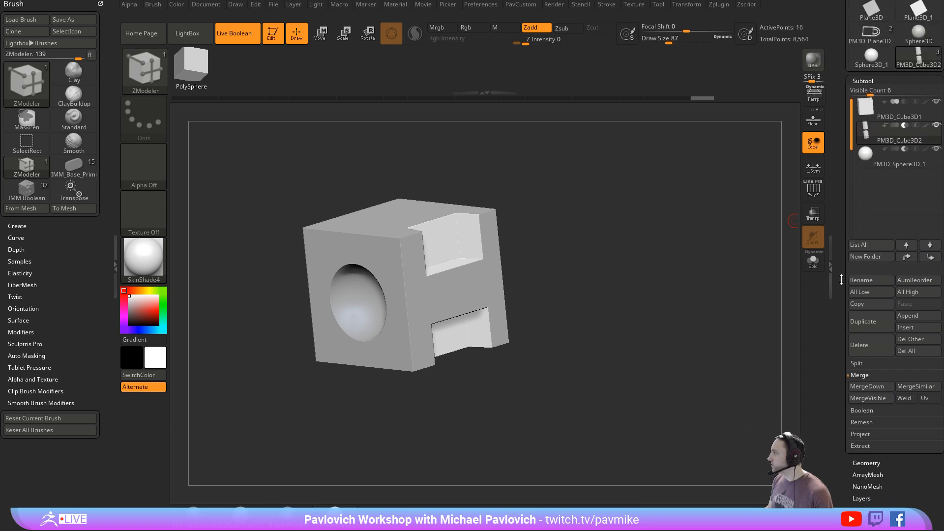
pyautogui.hotkey('ctrl', 'f')
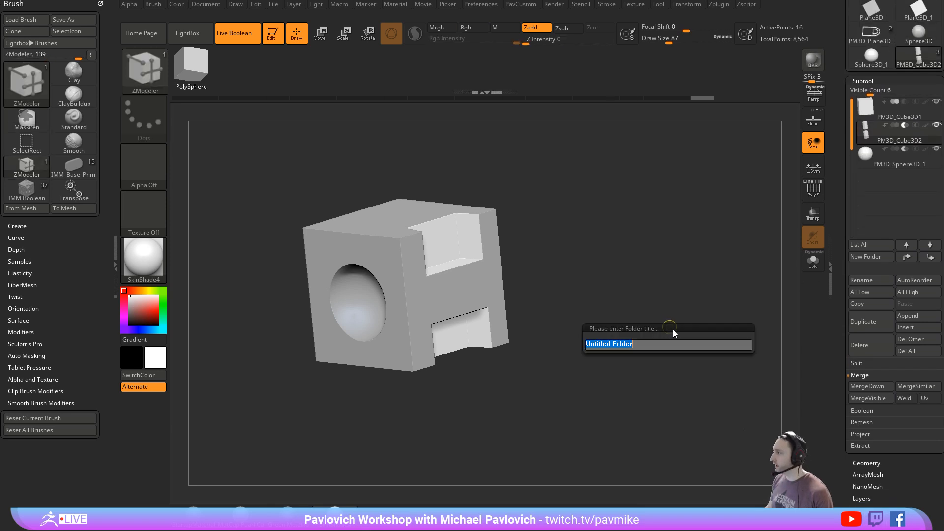
pyautogui.write('leanfolder')
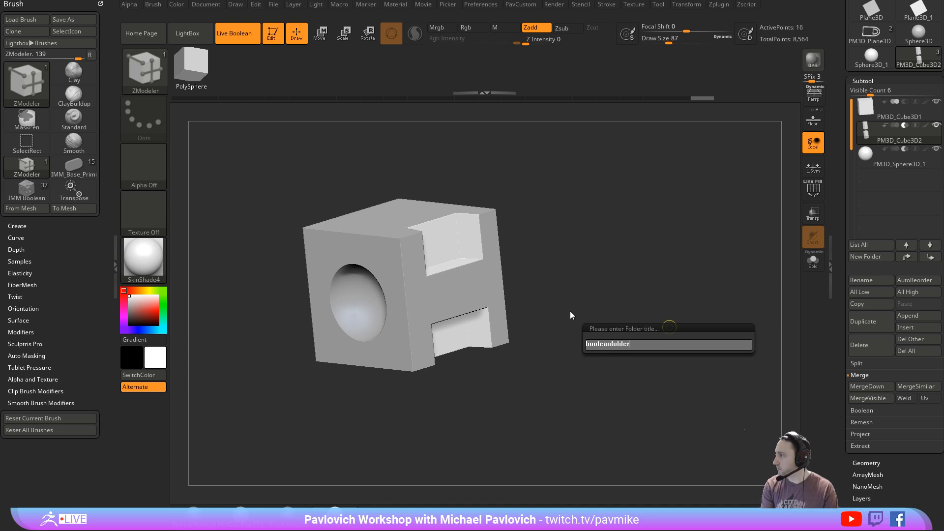
pyautogui.press('Return')
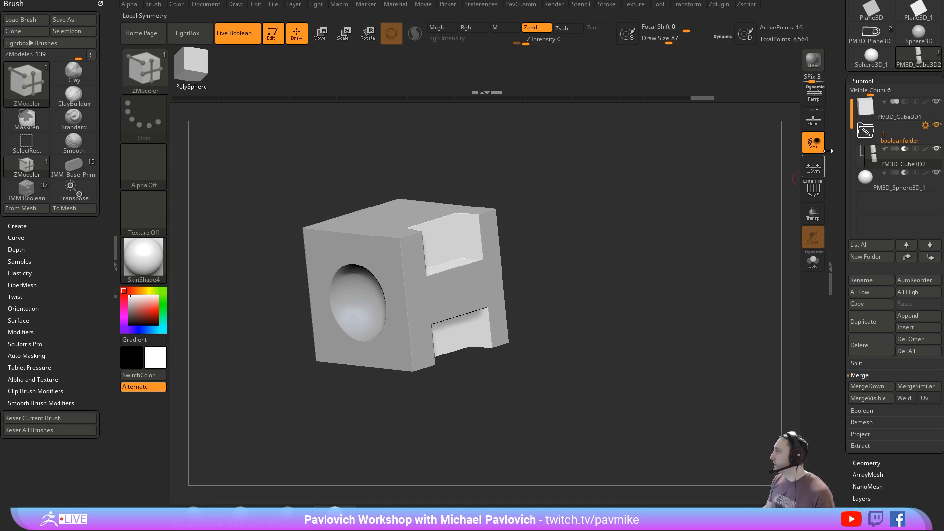
pyautogui.moveTo(889, 182); pyautogui.dragTo(906, 180)
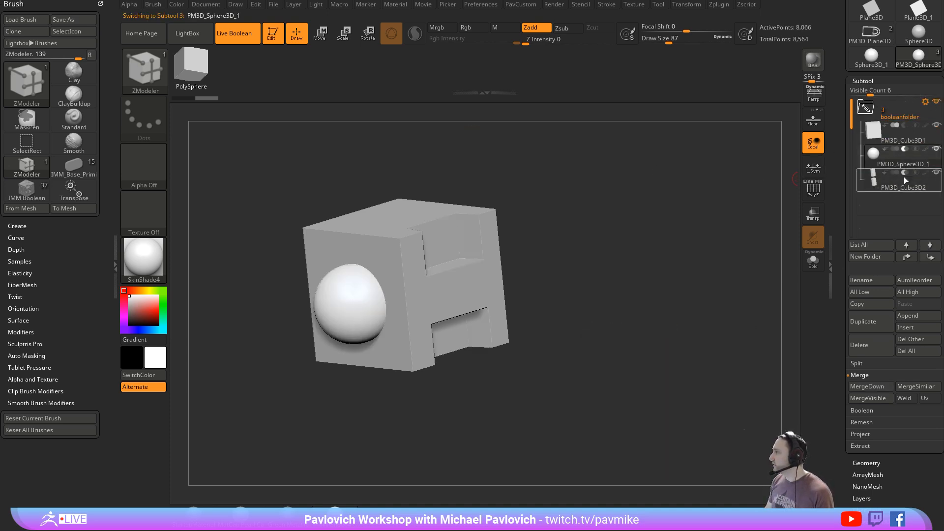
pyautogui.moveTo(600, 259); pyautogui.dragTo(652, 272)
pyautogui.keyDown('alt'); pyautogui.moveTo(443, 218); pyautogui.dragTo(448, 181, button='right'); pyautogui.keyUp('alt')
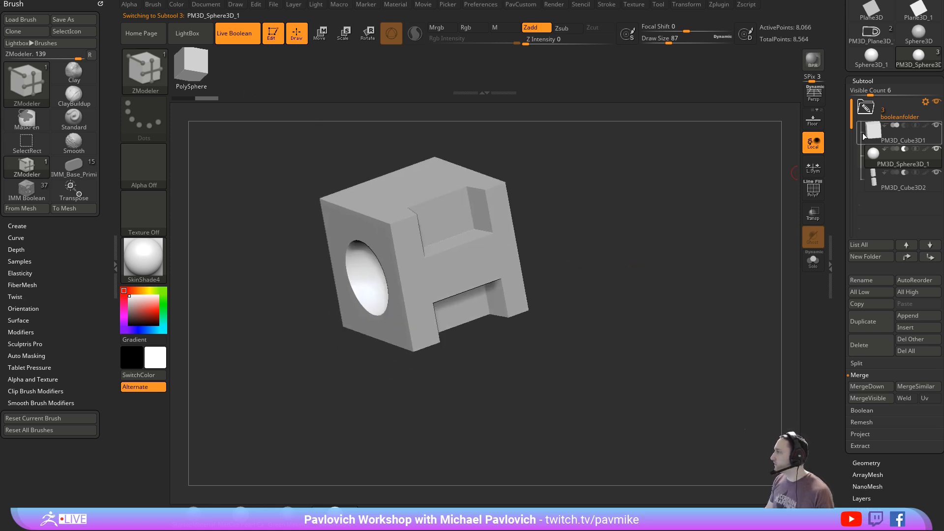
# - Run Boolean Folder on booleanfolder, and inspect the topology of the resulting mesh subtool with PolyFrame on
pyautogui.click(922, 107)
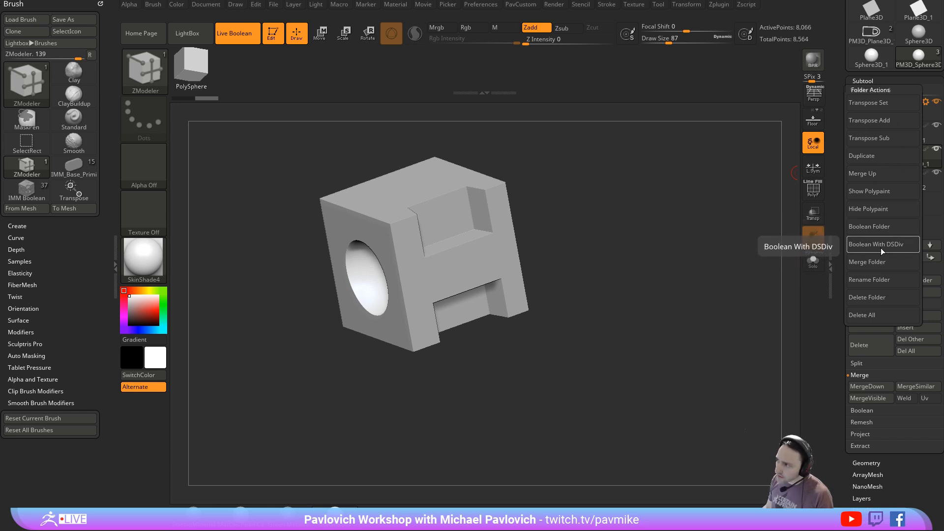
pyautogui.click(872, 227)
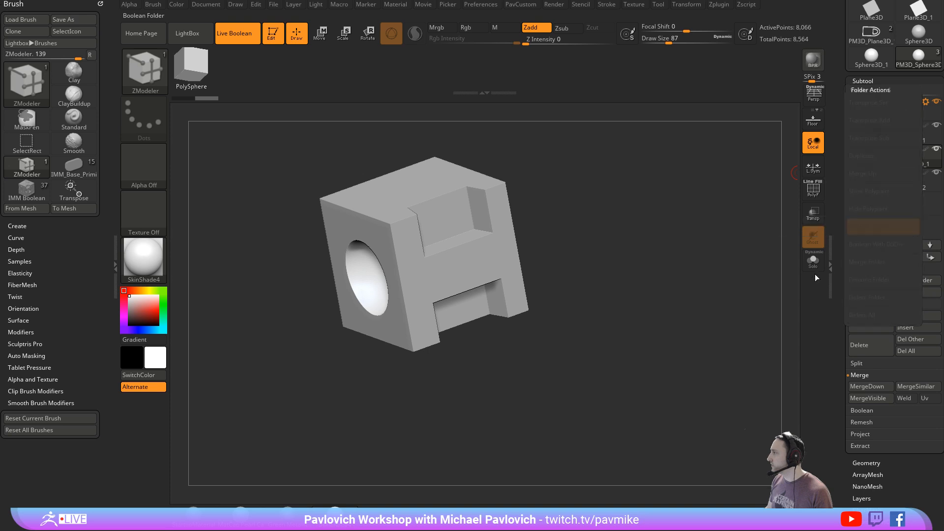
pyautogui.click(892, 214)
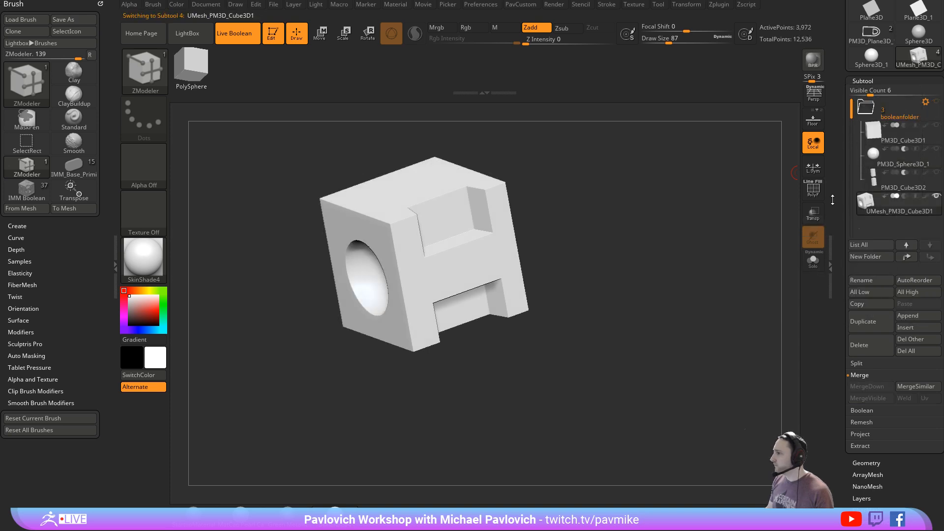
pyautogui.moveTo(622, 263); pyautogui.dragTo(646, 258)
pyautogui.click(819, 192)
pyautogui.moveTo(703, 224); pyautogui.dragTo(700, 283)
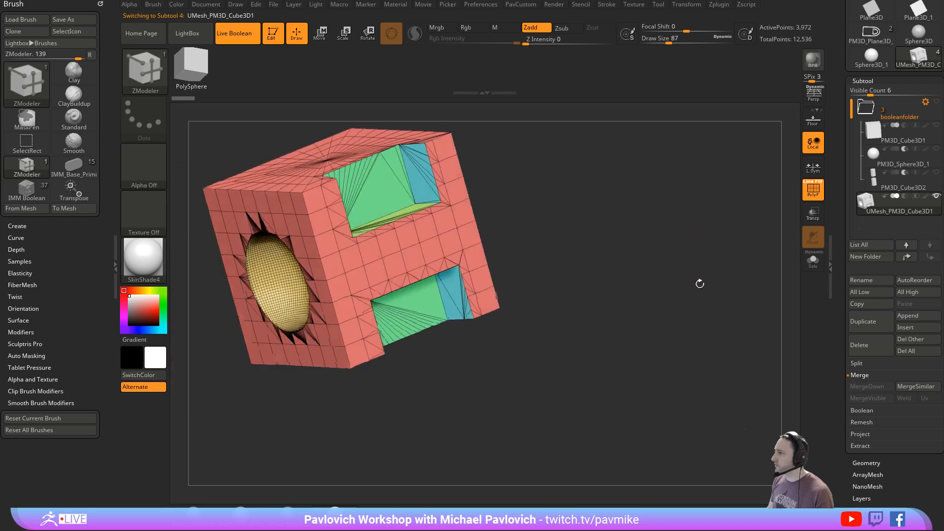
pyautogui.keyDown('alt'); pyautogui.moveTo(580, 263); pyautogui.dragTo(616, 263); pyautogui.keyUp('alt')
# - Try Mirror And Weld on the off-centre boolean mesh, and undo it
pyautogui.press('space')
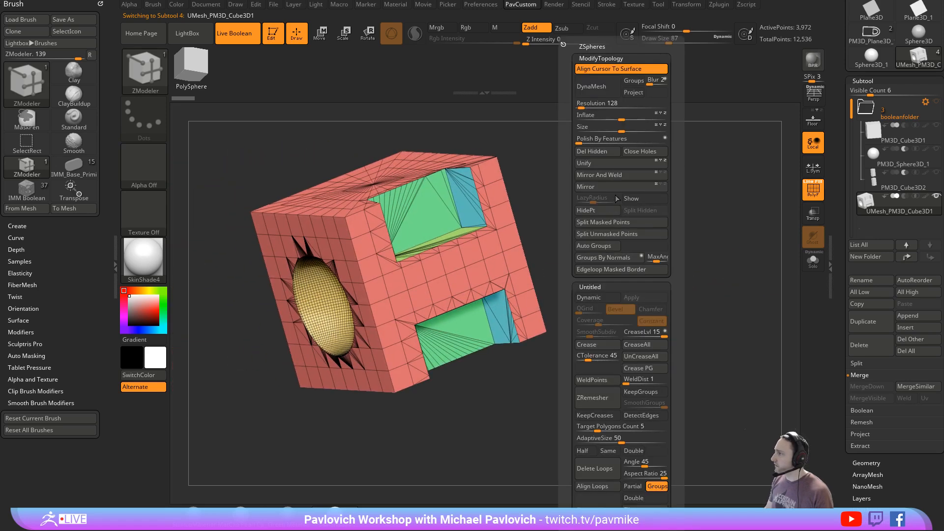
pyautogui.click(617, 176)
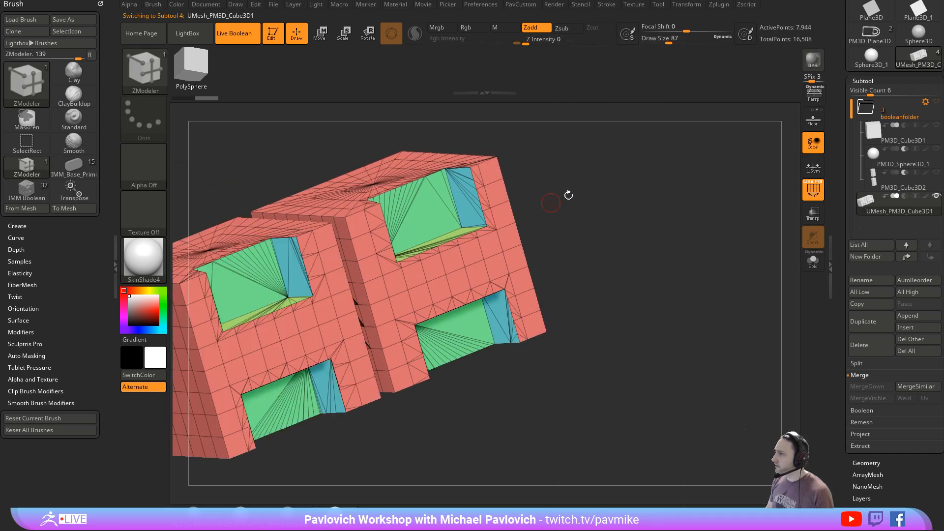
pyautogui.keyDown('shift'); pyautogui.moveTo(568, 195); pyautogui.dragTo(600, 196); pyautogui.keyUp('shift')
pyautogui.hotkey('ctrl', 'z')
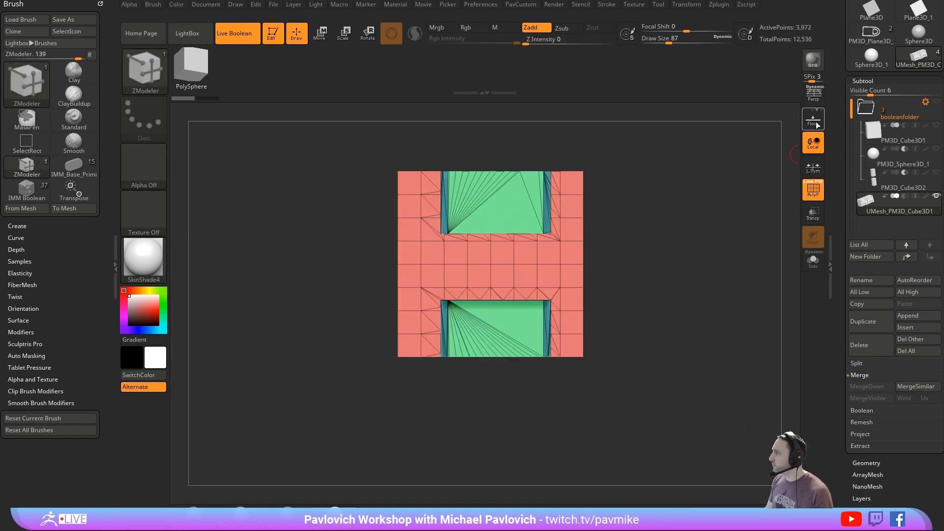
# - Centre the boolean mesh with the Unify deformation
pyautogui.moveTo(689, 157); pyautogui.dragTo(780, 217)
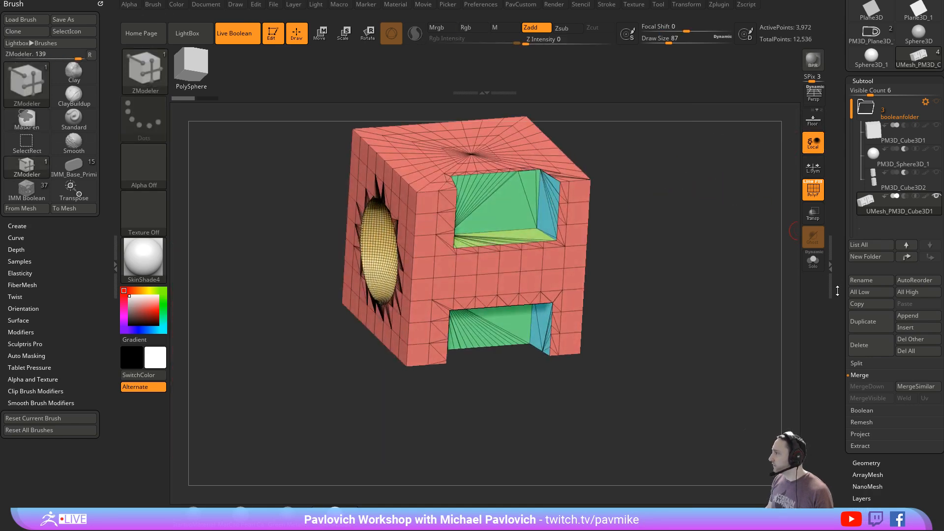
pyautogui.moveTo(837, 290); pyautogui.dragTo(836, 168)
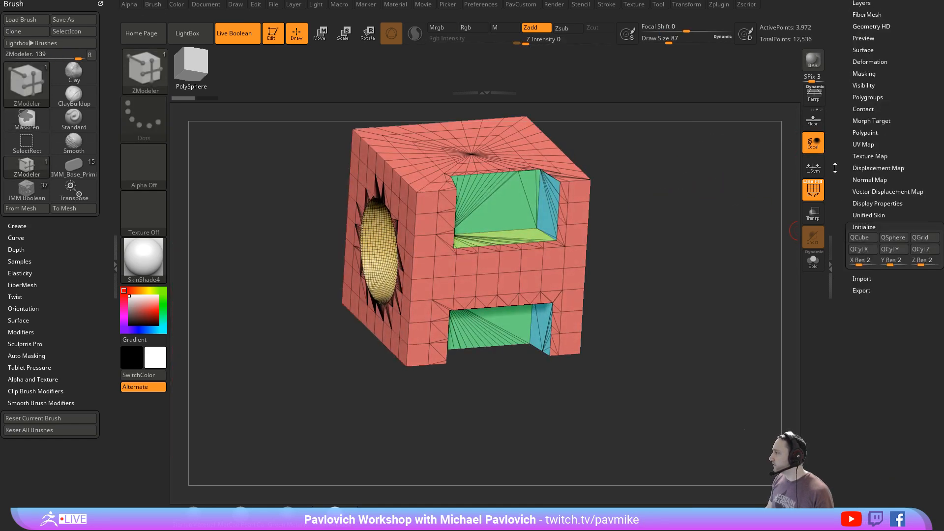
pyautogui.keyDown('shift'); pyautogui.click(869, 68); pyautogui.keyUp('shift')
pyautogui.click(868, 76)
pyautogui.moveTo(649, 201)
pyautogui.keyDown('alt'); pyautogui.mouseDown()
pyautogui.moveTo(680, 263)
pyautogui.moveTo(666, 188)
pyautogui.moveTo(684, 291)
pyautogui.mouseUp(); pyautogui.keyUp('alt')
pyautogui.keyDown('shift'); pyautogui.moveTo(641, 249); pyautogui.dragTo(603, 227); pyautogui.keyUp('shift')
pyautogui.moveTo(566, 294); pyautogui.dragTo(653, 335)
# - Apply Mirror And Weld to the centred boolean mesh and inspect its symmetrical topology
pyautogui.press('1')
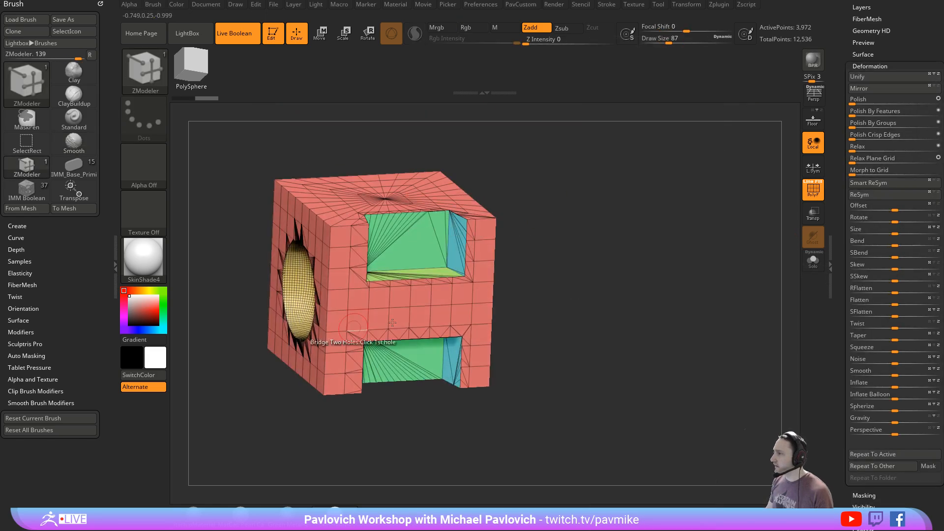
pyautogui.press('1')
pyautogui.click(635, 175)
pyautogui.moveTo(570, 217); pyautogui.dragTo(504, 229)
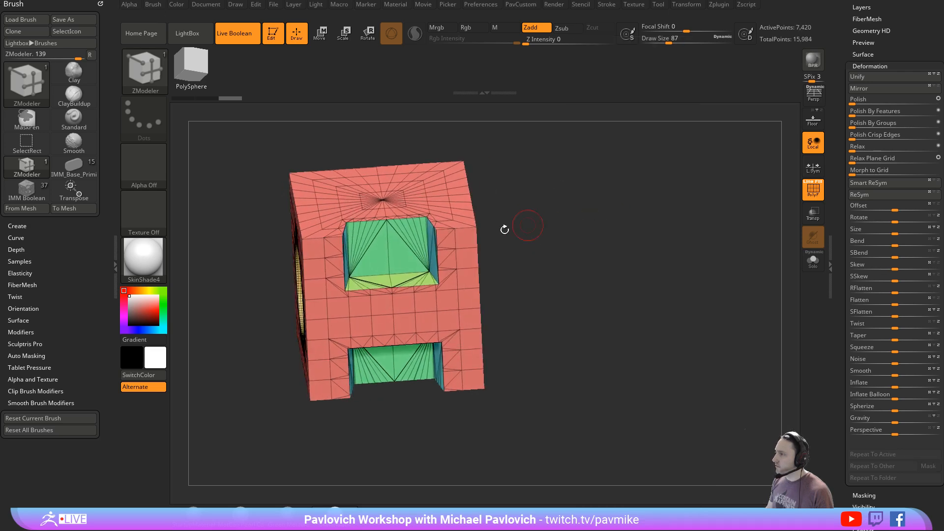
pyautogui.moveTo(571, 231); pyautogui.dragTo(698, 215)
# - Open the ZRemesher settings in the Geometry options and look over the KeepCreases option
pyautogui.moveTo(839, 66); pyautogui.dragTo(843, 235)
pyautogui.click(856, 143)
pyautogui.moveTo(838, 309); pyautogui.dragTo(837, 137)
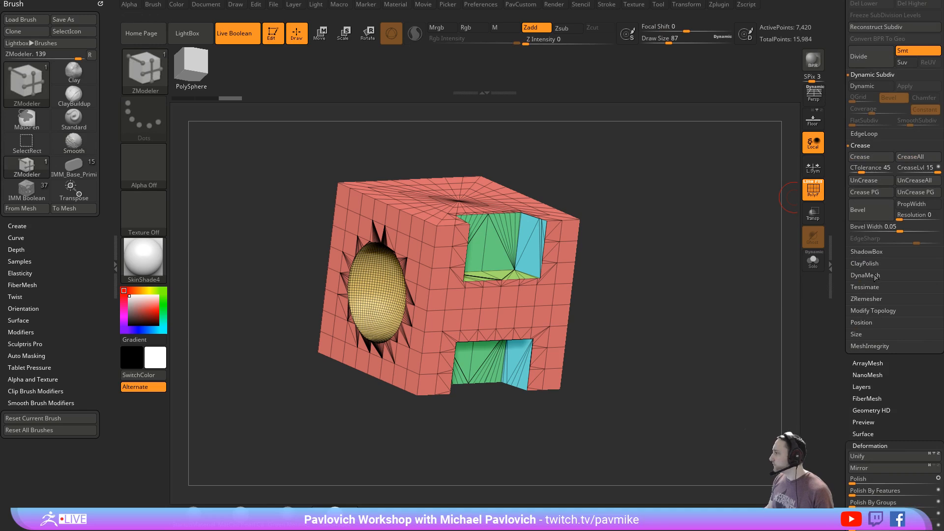
pyautogui.press('shift')
pyautogui.click(865, 299)
pyautogui.moveTo(766, 298); pyautogui.dragTo(719, 301)
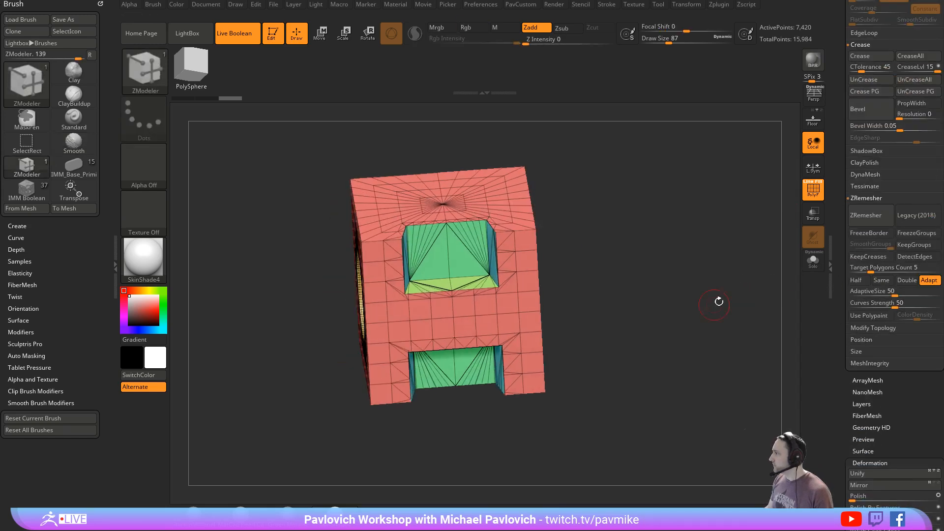
pyautogui.click(881, 265)
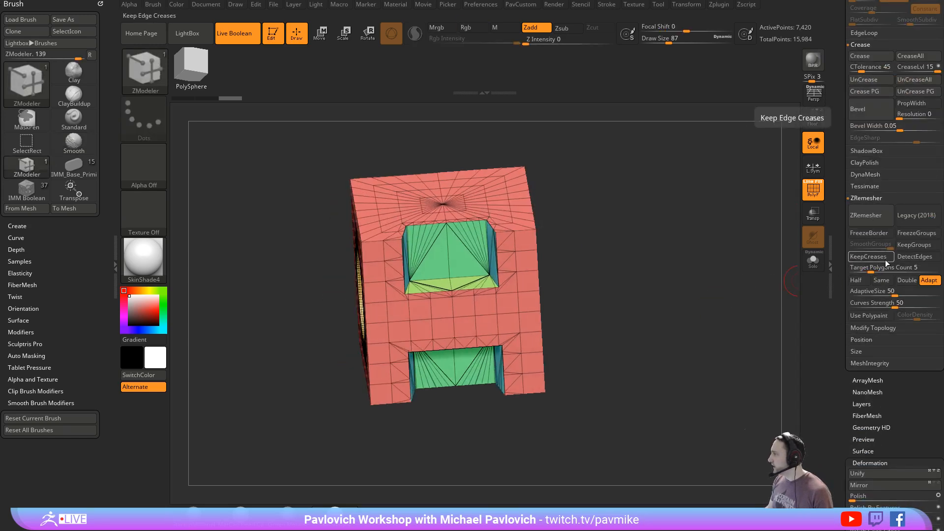
# - Examine the topology and polygroups around the notches and the side hole of the boolean mesh
pyautogui.moveTo(757, 275); pyautogui.dragTo(790, 268)
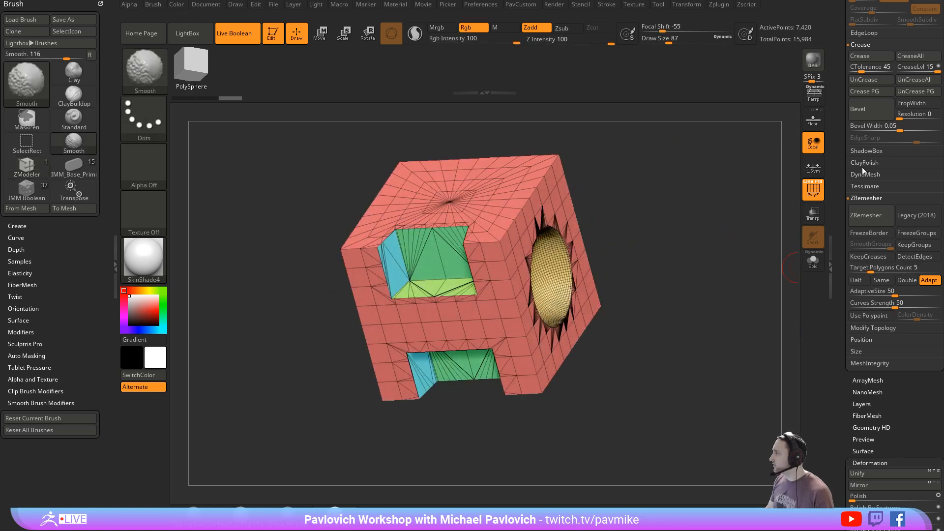
pyautogui.scroll(2, 865, 147)
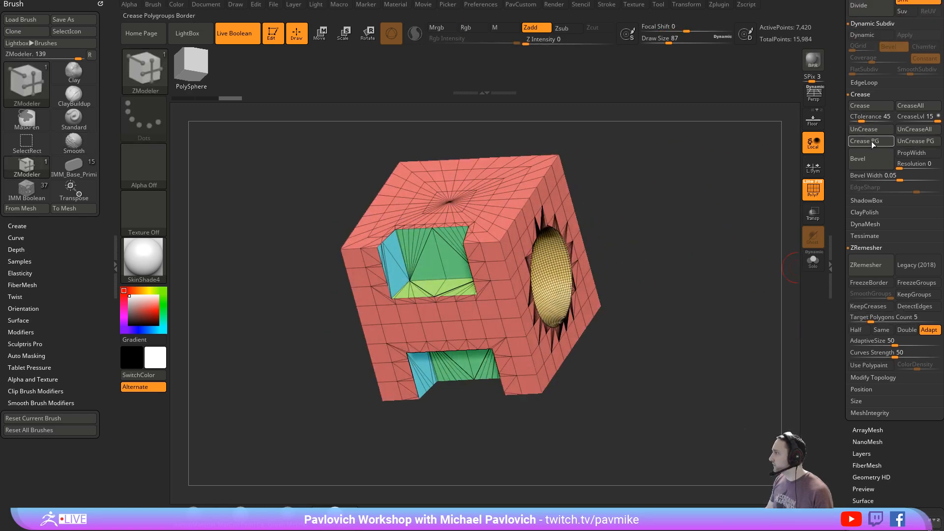
pyautogui.moveTo(675, 238); pyautogui.dragTo(620, 223)
pyautogui.moveTo(642, 274); pyautogui.dragTo(692, 334)
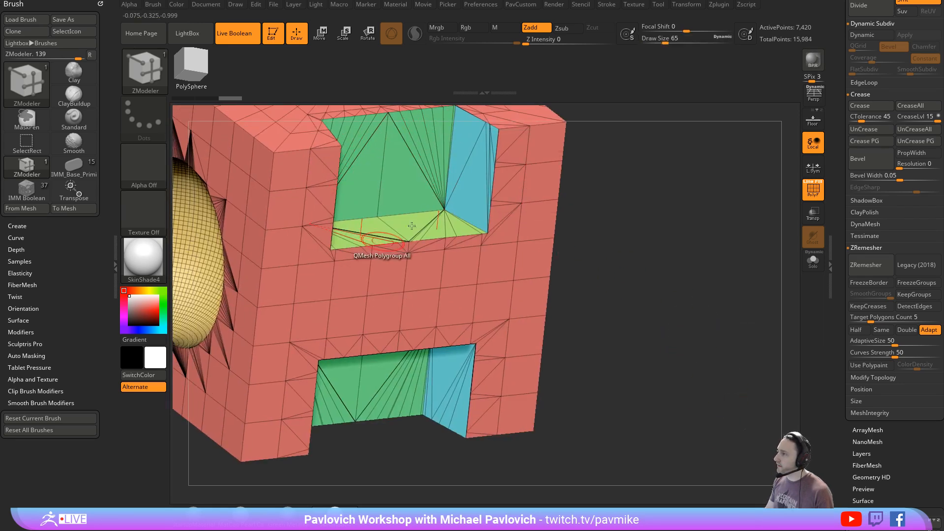
pyautogui.moveTo(601, 186); pyautogui.dragTo(686, 160)
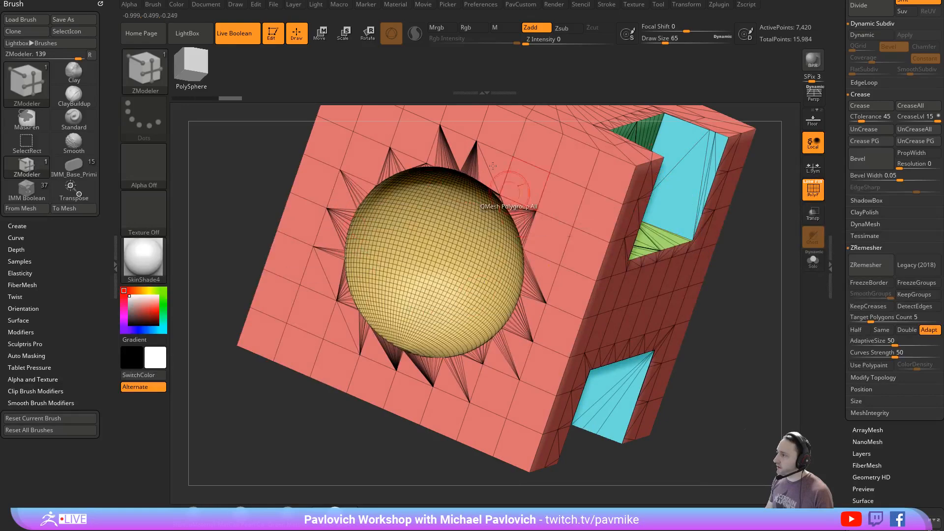
pyautogui.moveTo(763, 273); pyautogui.dragTo(679, 180)
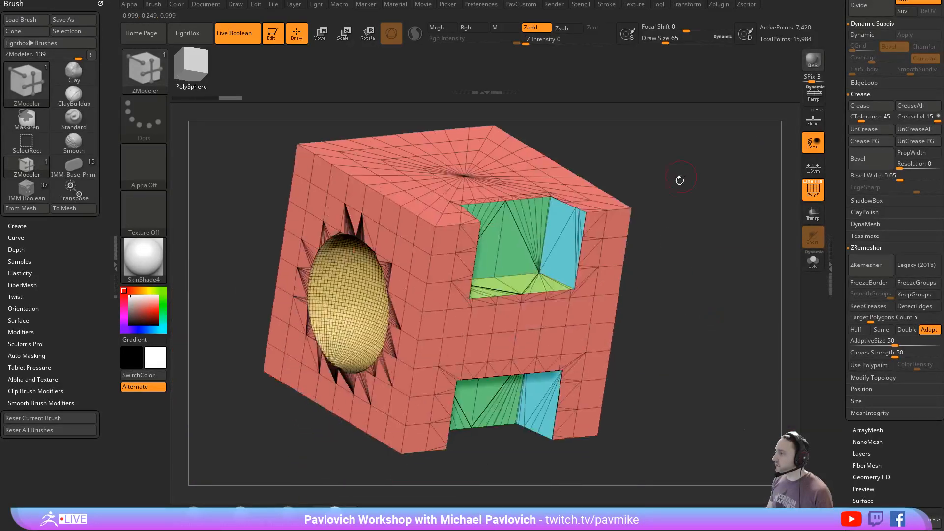
# - Try Groups By Normals on the whole mesh, and undo it
pyautogui.press('space')
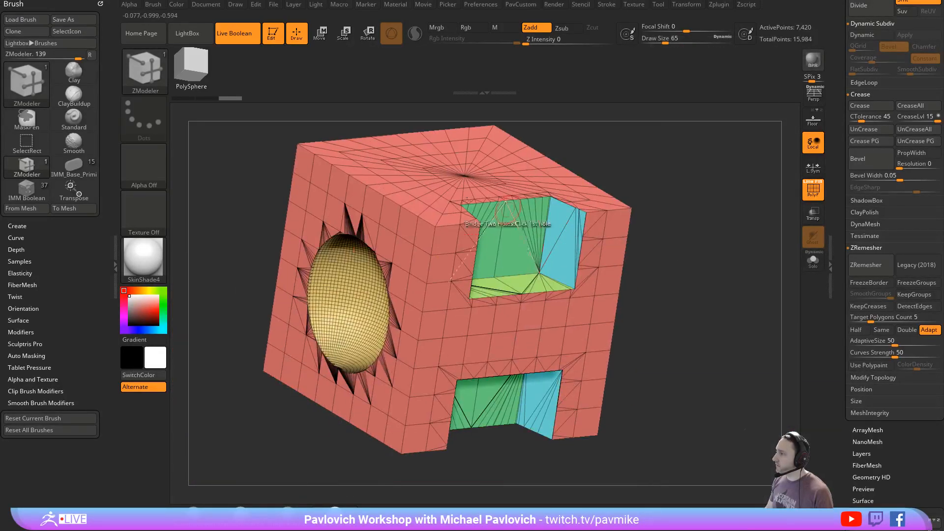
pyautogui.press('space')
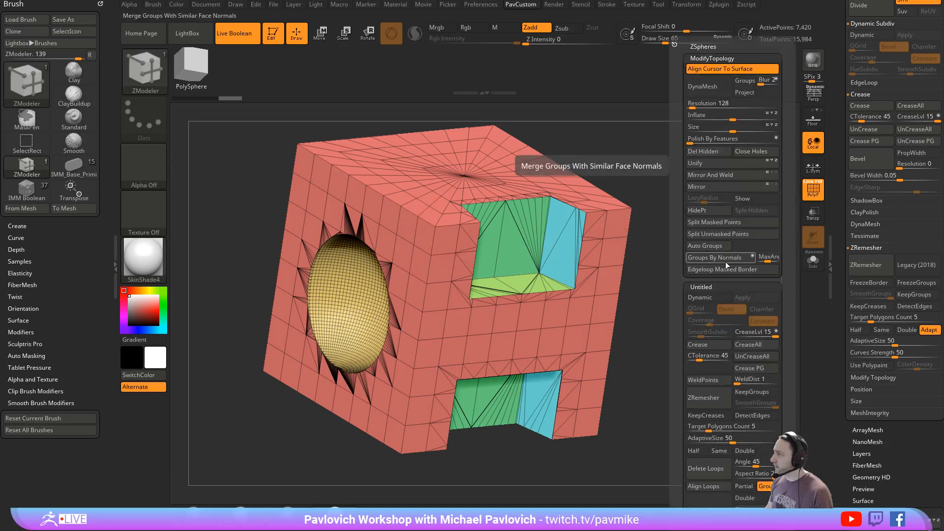
pyautogui.click(738, 257)
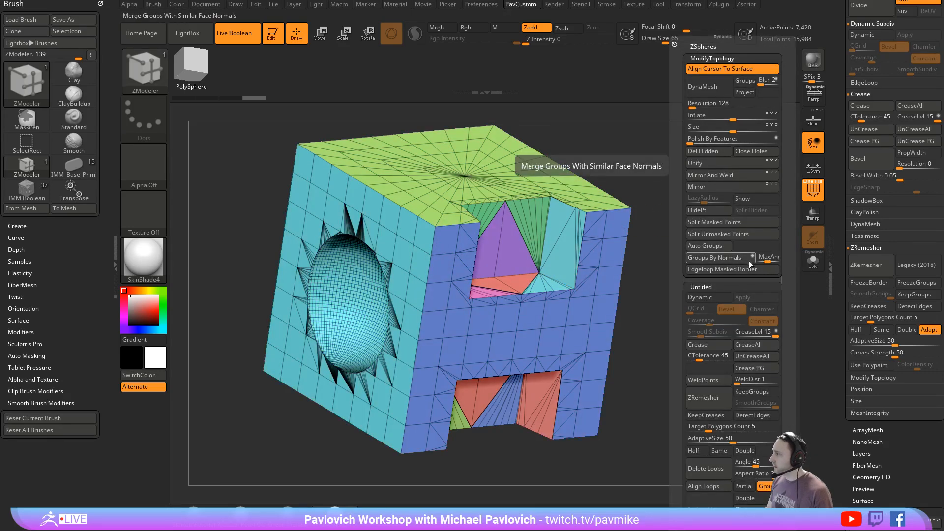
pyautogui.hotkey('ctrl', 'z')
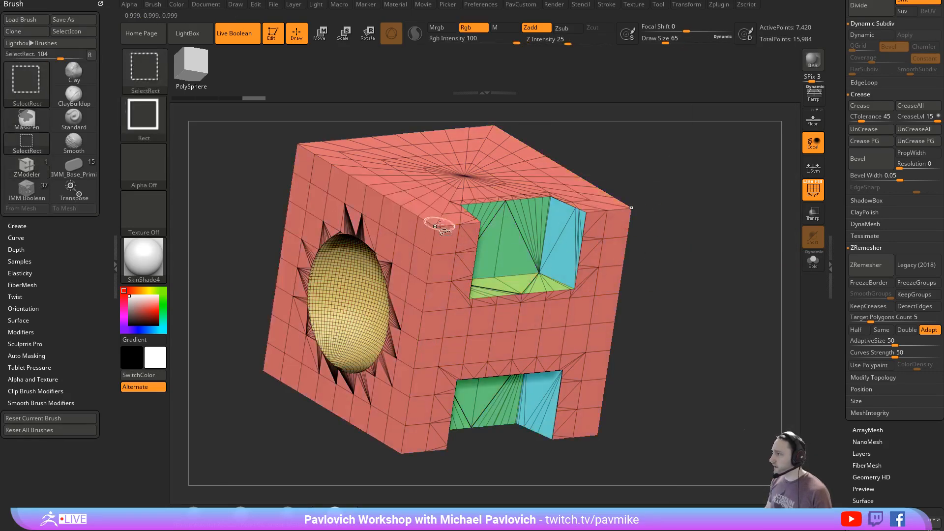
# - Isolate the outer shell's polygroup, split it with Groups By Normals, and show the whole mesh again
pyautogui.keyDown('ctrl'); pyautogui.keyDown('shift'); pyautogui.click(438, 223); pyautogui.keyUp('shift'); pyautogui.keyUp('ctrl')
pyautogui.press('space')
pyautogui.click(720, 261)
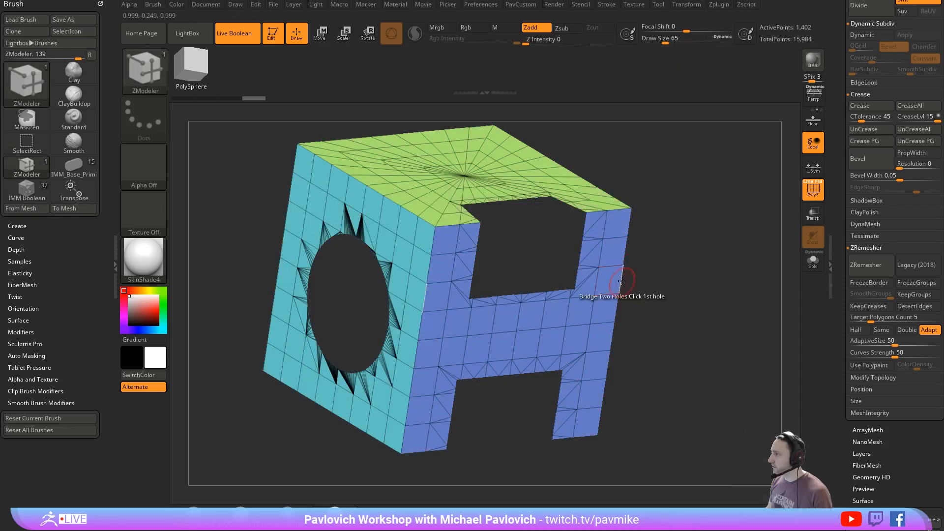
pyautogui.keyDown('ctrl'); pyautogui.keyDown('shift'); pyautogui.click(729, 270); pyautogui.keyUp('shift'); pyautogui.keyUp('ctrl')
pyautogui.moveTo(729, 270)
pyautogui.mouseDown()
pyautogui.moveTo(674, 277)
pyautogui.moveTo(725, 274)
pyautogui.mouseUp()
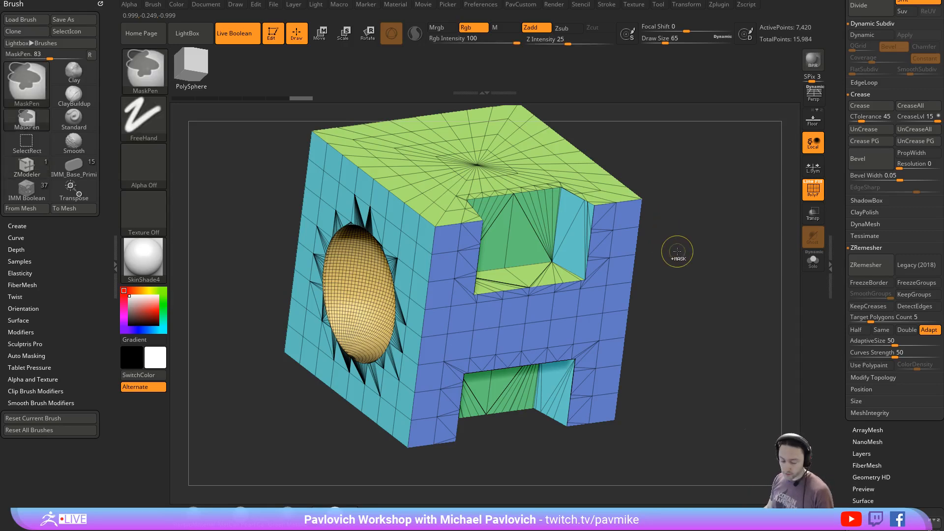
# - Combine the whole mesh into a single polygroup and regroup its faces with Groups By Normals
pyautogui.hotkey('shift', 'f')
pyautogui.moveTo(721, 255); pyautogui.dragTo(721, 270)
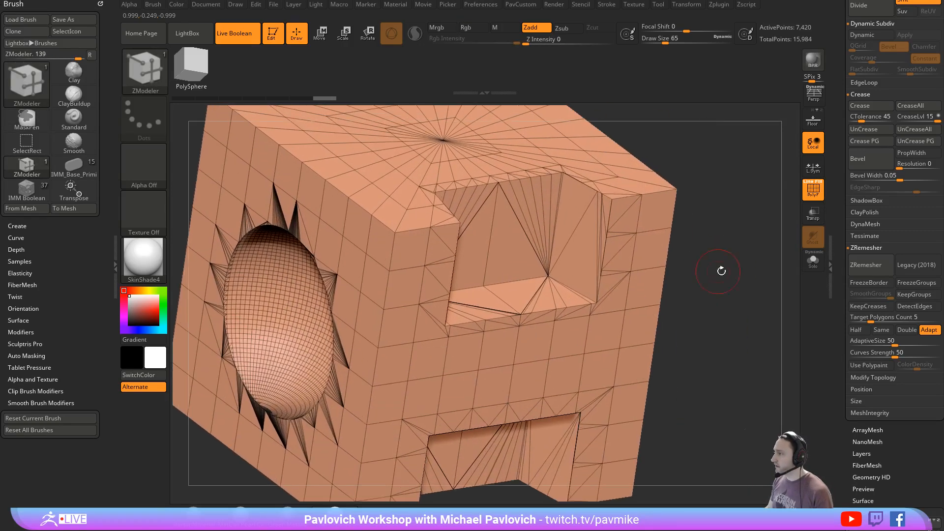
pyautogui.press('space')
pyautogui.hotkey('shift', 'f')
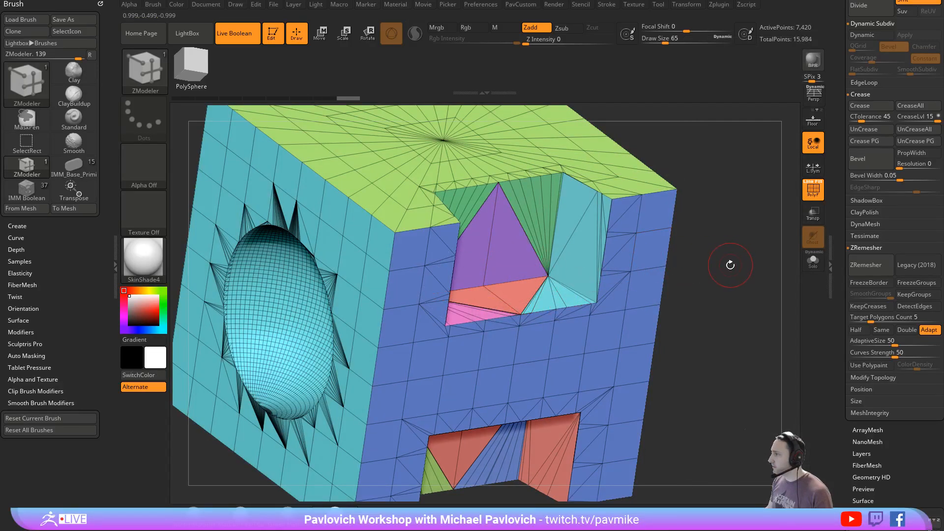
# - Weld the mesh's duplicate points and regroup the faces with Groups By Normals
pyautogui.press('space')
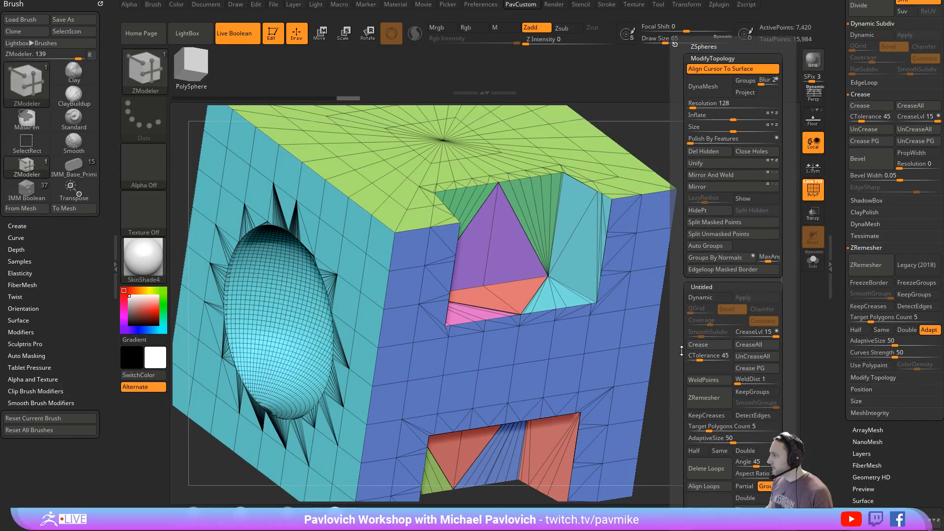
pyautogui.moveTo(681, 351); pyautogui.dragTo(683, 329)
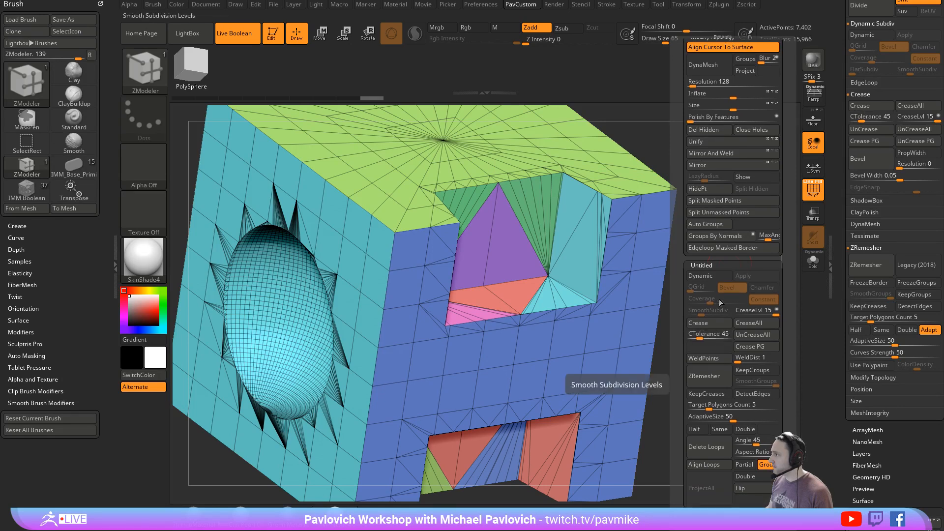
pyautogui.click(723, 236)
pyautogui.keyDown('alt'); pyautogui.moveTo(704, 295); pyautogui.dragTo(740, 301); pyautogui.keyUp('alt')
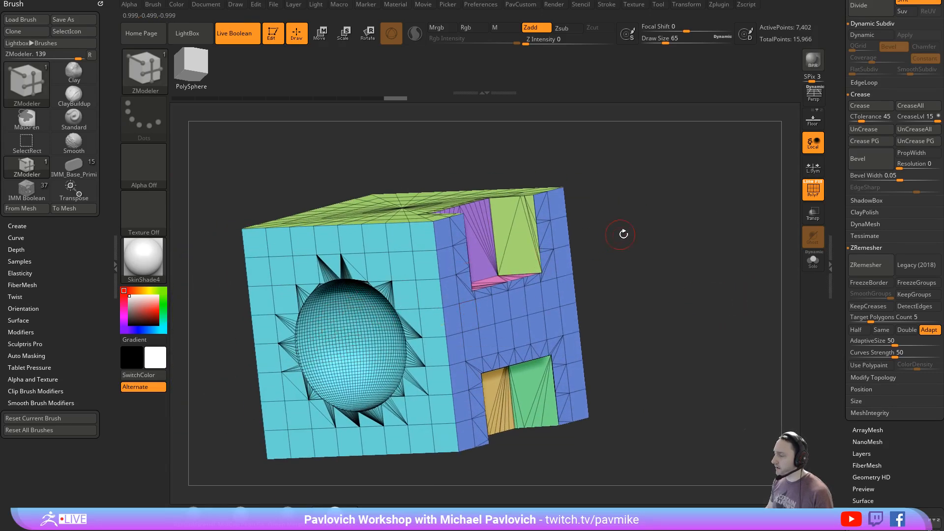
# - Isolate the polygroup of the side with the hole and separate the hole with Groups By Normals at a MaxAngle of about 33.6
pyautogui.moveTo(623, 234); pyautogui.dragTo(658, 225)
pyautogui.keyDown('ctrl'); pyautogui.keyDown('shift'); pyautogui.click(417, 252); pyautogui.keyUp('shift'); pyautogui.keyUp('ctrl')
pyautogui.press('2')
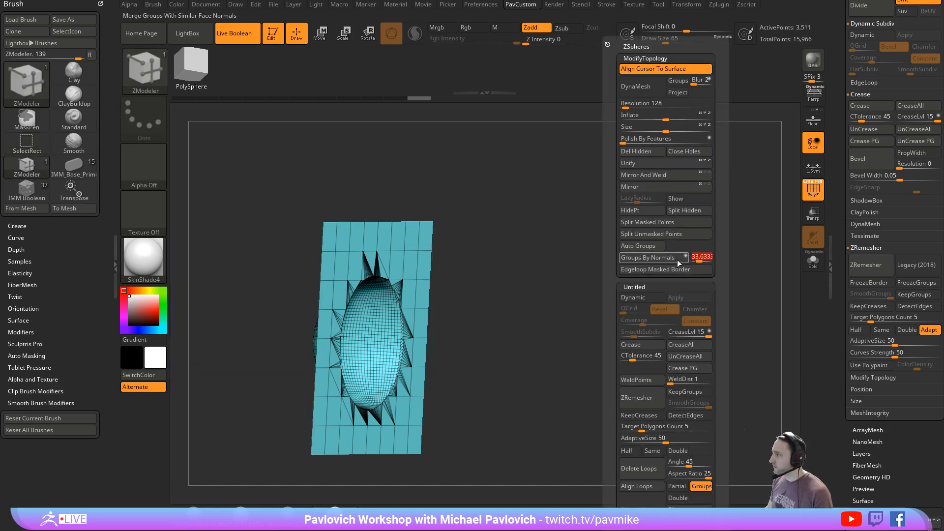
pyautogui.click(678, 260)
pyautogui.moveTo(732, 263); pyautogui.dragTo(701, 258)
pyautogui.keyDown('ctrl'); pyautogui.keyDown('shift'); pyautogui.click(676, 256); pyautogui.keyUp('shift'); pyautogui.keyUp('ctrl')
pyautogui.press('2')
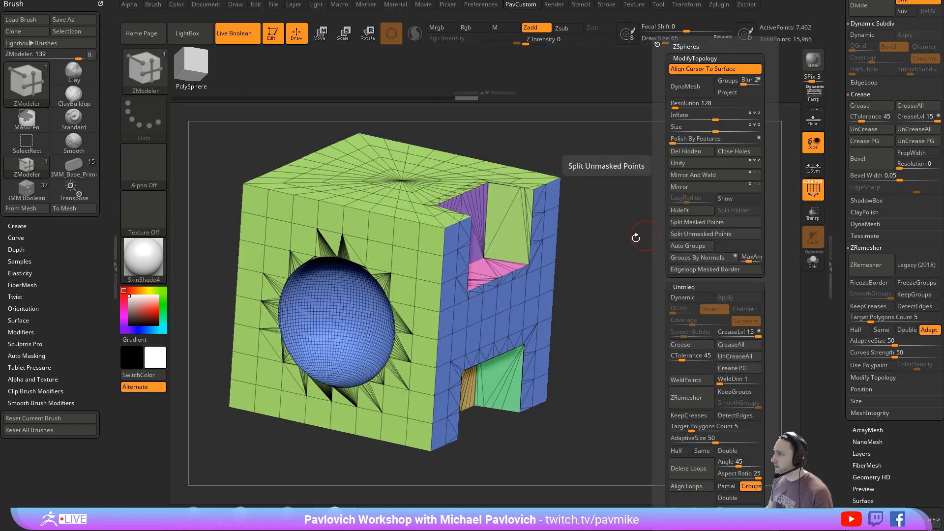
# - Isolate the polygroup shared by the top and side faces, split it with Groups By Normals, and show the whole mesh
pyautogui.keyDown('ctrl'); pyautogui.keyDown('shift'); pyautogui.click(350, 227); pyautogui.keyUp('shift'); pyautogui.keyUp('ctrl')
pyautogui.press('2')
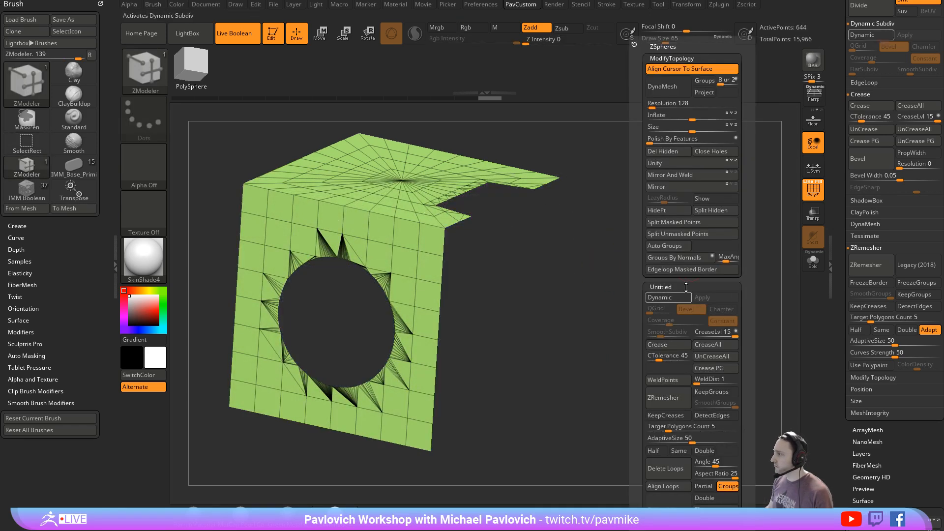
pyautogui.click(689, 262)
pyautogui.keyDown('ctrl'); pyautogui.keyDown('shift'); pyautogui.click(722, 289); pyautogui.keyUp('shift'); pyautogui.keyUp('ctrl')
pyautogui.moveTo(722, 289)
pyautogui.mouseDown()
pyautogui.moveTo(661, 293)
pyautogui.moveTo(716, 274)
pyautogui.mouseUp()
pyautogui.press('2')
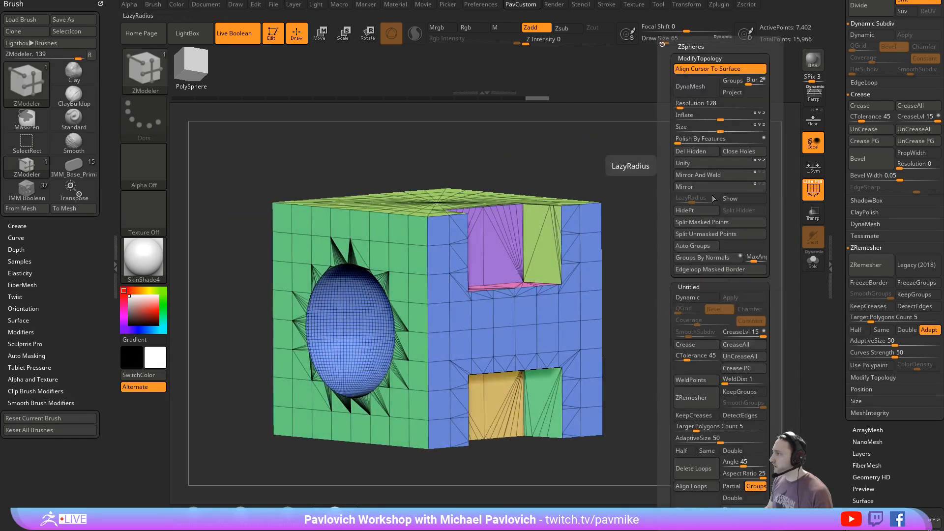
# - Isolate the upper notch's side wall polygroup, give the wall its own group, and show the whole mesh
pyautogui.click(715, 176)
pyautogui.moveTo(598, 219); pyautogui.dragTo(609, 257)
pyautogui.hotkey('ctrl', 'shift')
pyautogui.keyDown('ctrl'); pyautogui.keyDown('shift'); pyautogui.click(561, 206); pyautogui.keyUp('shift'); pyautogui.keyUp('ctrl')
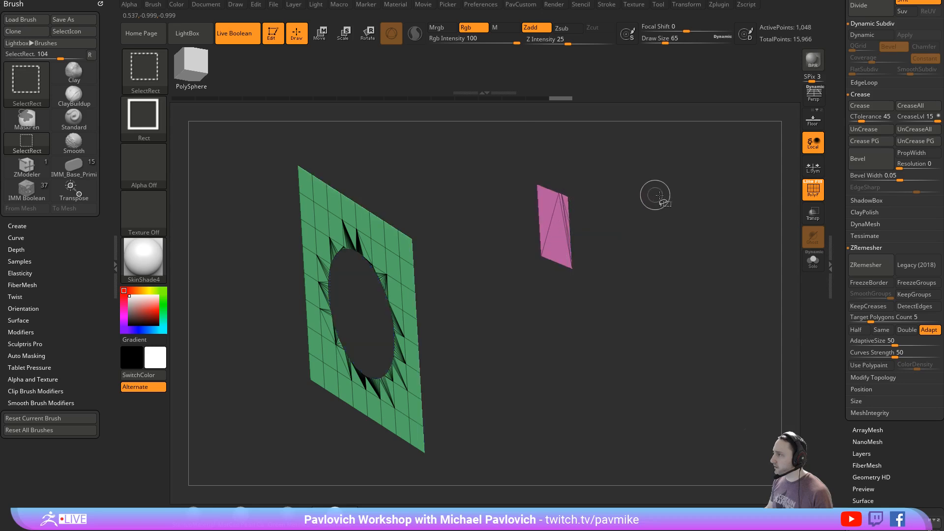
pyautogui.keyDown('ctrl'); pyautogui.keyDown('shift'); pyautogui.click(705, 221); pyautogui.keyUp('shift'); pyautogui.keyUp('ctrl')
pyautogui.moveTo(700, 260)
pyautogui.mouseDown()
pyautogui.moveTo(713, 240)
pyautogui.moveTo(678, 303)
pyautogui.mouseUp()
pyautogui.keyDown('ctrl'); pyautogui.keyDown('shift'); pyautogui.click(540, 273); pyautogui.keyUp('shift'); pyautogui.keyUp('ctrl')
pyautogui.keyDown('ctrl'); pyautogui.keyDown('shift'); pyautogui.click(754, 261); pyautogui.keyUp('shift'); pyautogui.keyUp('ctrl')
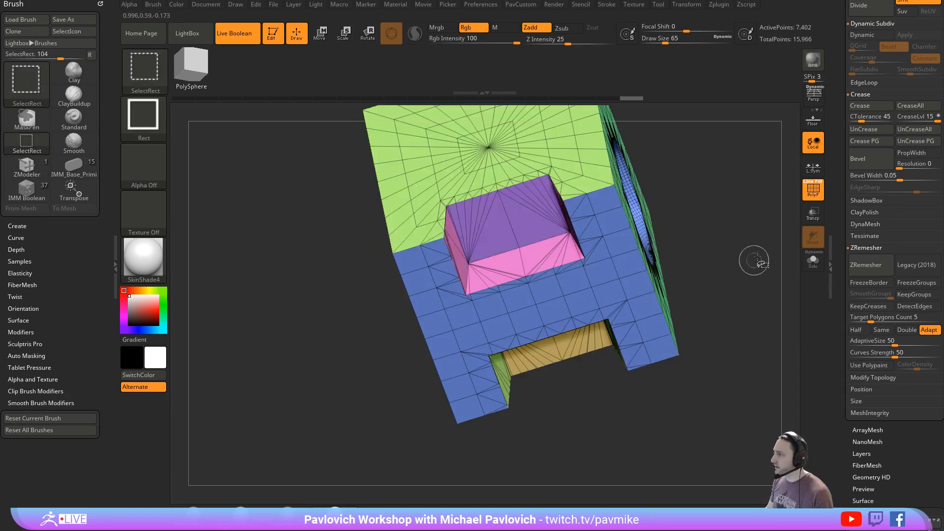
# - Combine the mesh into one polygroup and ZRemesh it with DetectEdges on and a target polygon count of 5
pyautogui.moveTo(748, 271)
pyautogui.mouseDown()
pyautogui.moveTo(767, 265)
pyautogui.moveTo(841, 189)
pyautogui.moveTo(767, 169)
pyautogui.moveTo(742, 173)
pyautogui.moveTo(789, 206)
pyautogui.moveTo(786, 230)
pyautogui.moveTo(721, 231)
pyautogui.mouseUp()
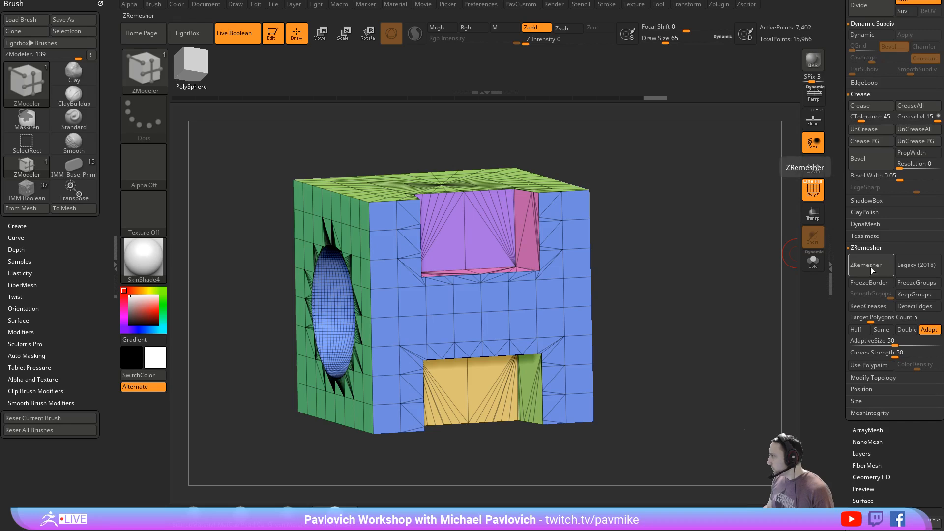
pyautogui.click(869, 321)
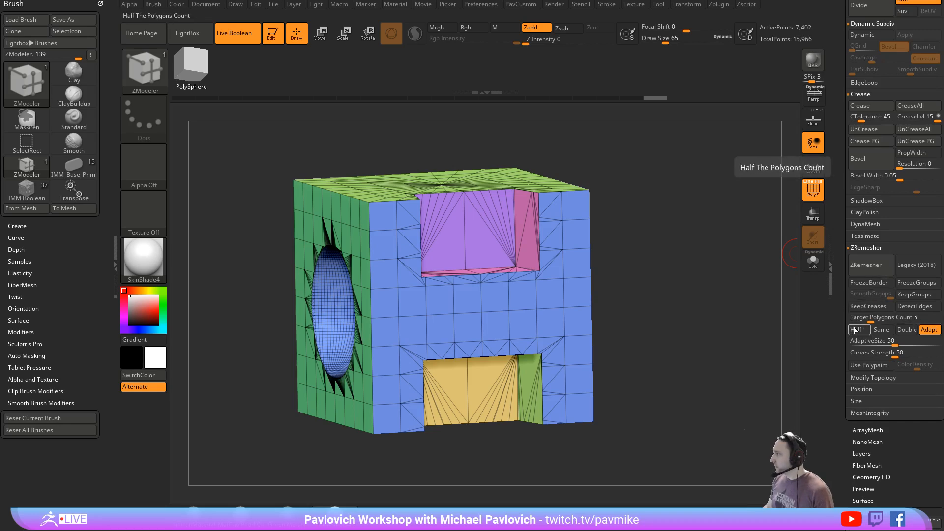
pyautogui.moveTo(607, 294); pyautogui.dragTo(601, 317)
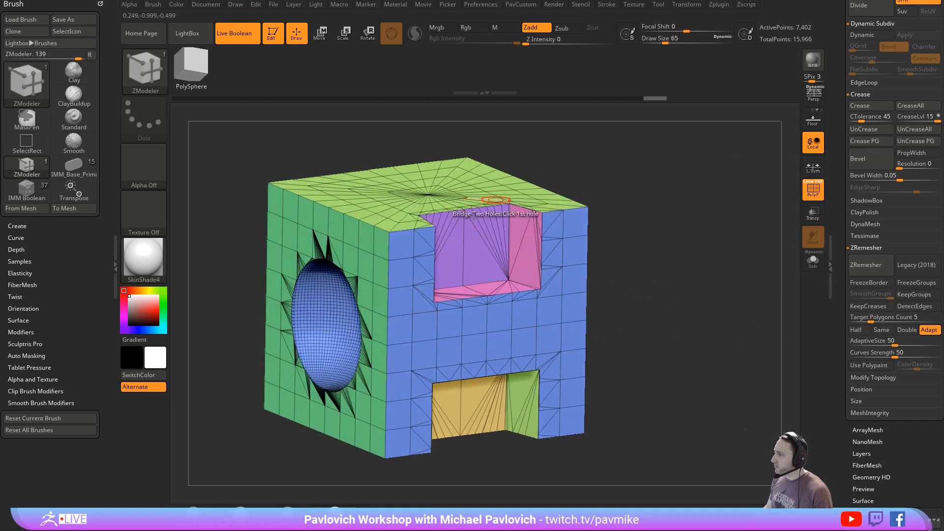
pyautogui.moveTo(686, 322)
pyautogui.mouseDown()
pyautogui.moveTo(695, 331)
pyautogui.moveTo(687, 312)
pyautogui.mouseUp()
pyautogui.press('ctrl')
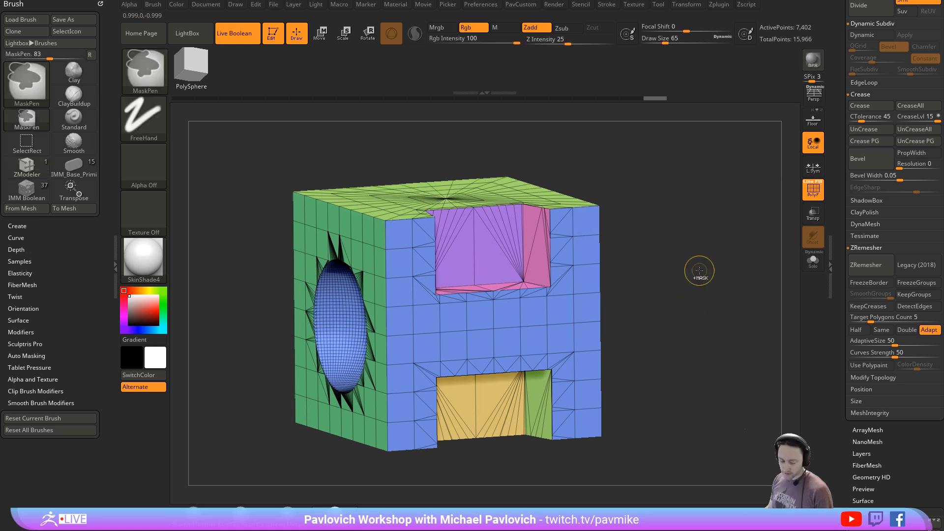
pyautogui.hotkey('ctrl', 'w')
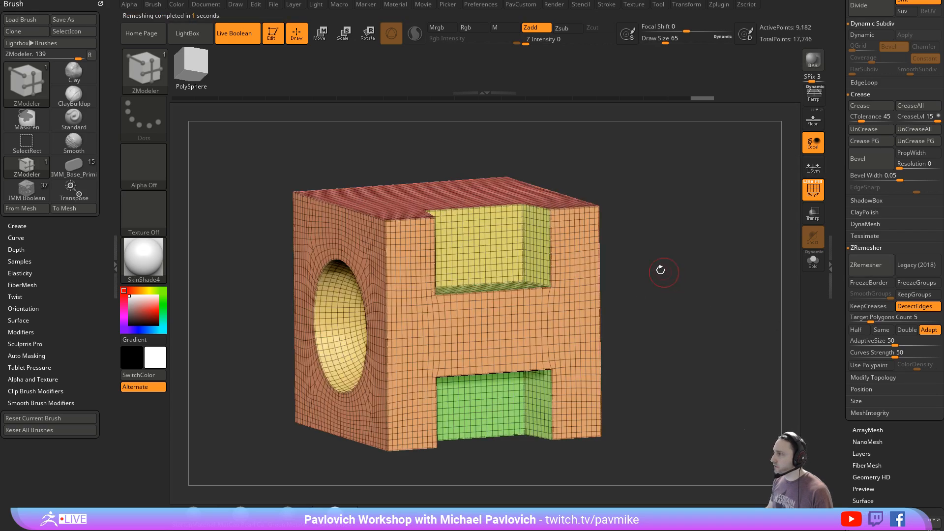
# - ZRemesh the mesh repeatedly with Half and KeepCreases enabled and DetectEdges off
pyautogui.moveTo(673, 229)
pyautogui.mouseDown()
pyautogui.moveTo(682, 241)
pyautogui.moveTo(661, 228)
pyautogui.moveTo(674, 233)
pyautogui.mouseUp()
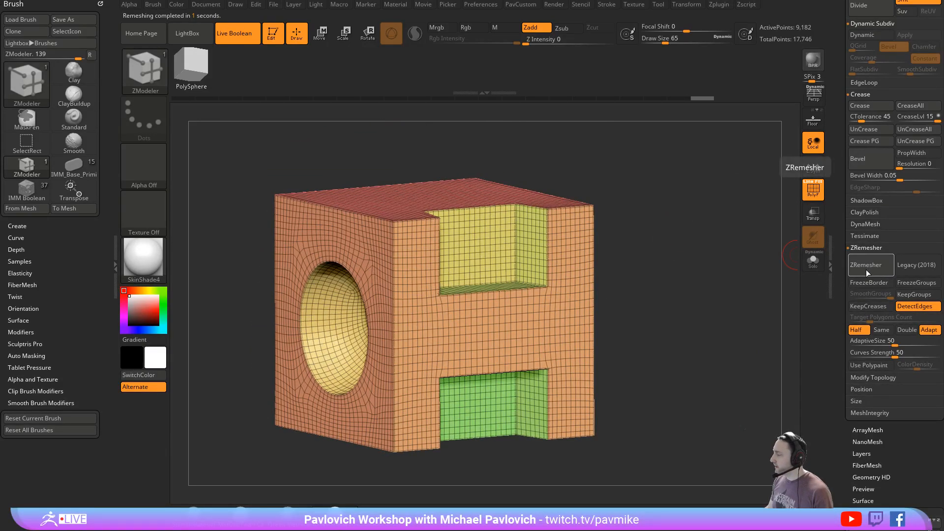
pyautogui.keyDown('alt'); pyautogui.moveTo(724, 280); pyautogui.dragTo(692, 289); pyautogui.keyUp('alt')
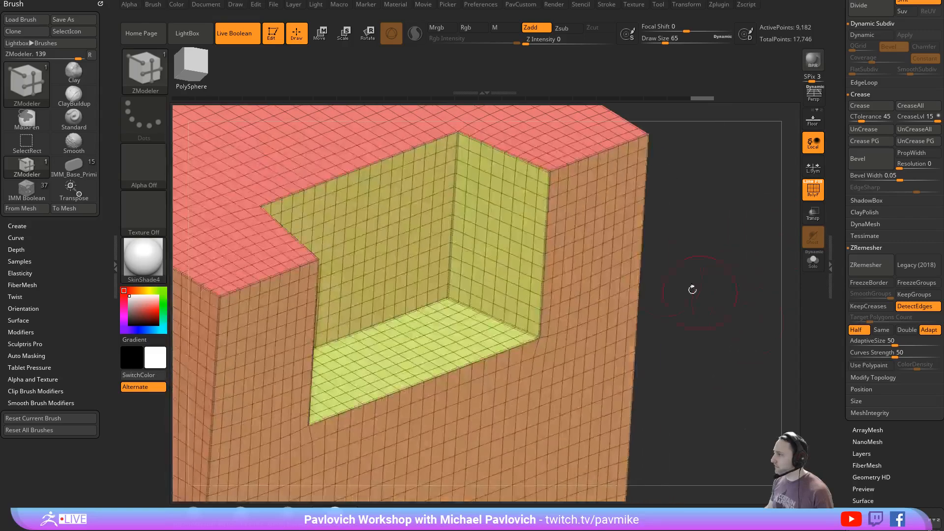
pyautogui.press('f')
pyautogui.moveTo(660, 248); pyautogui.dragTo(699, 219)
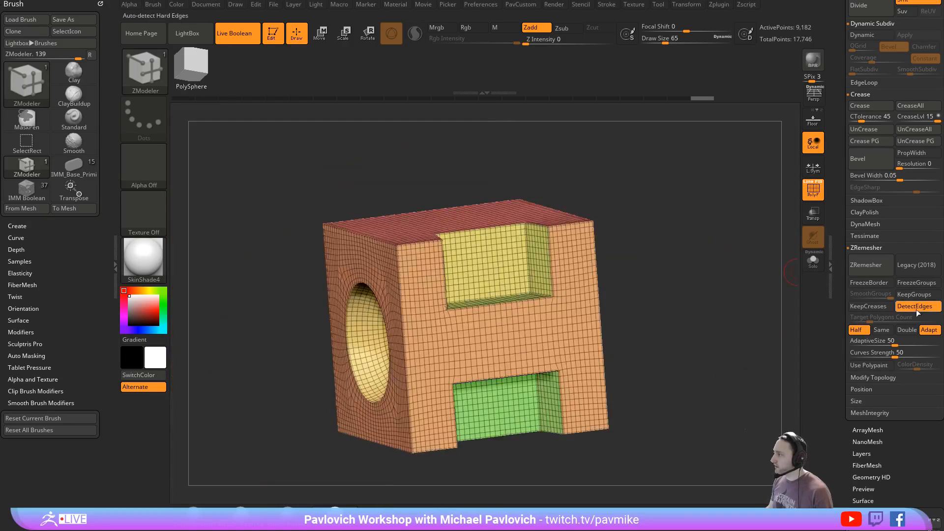
pyautogui.click(865, 268)
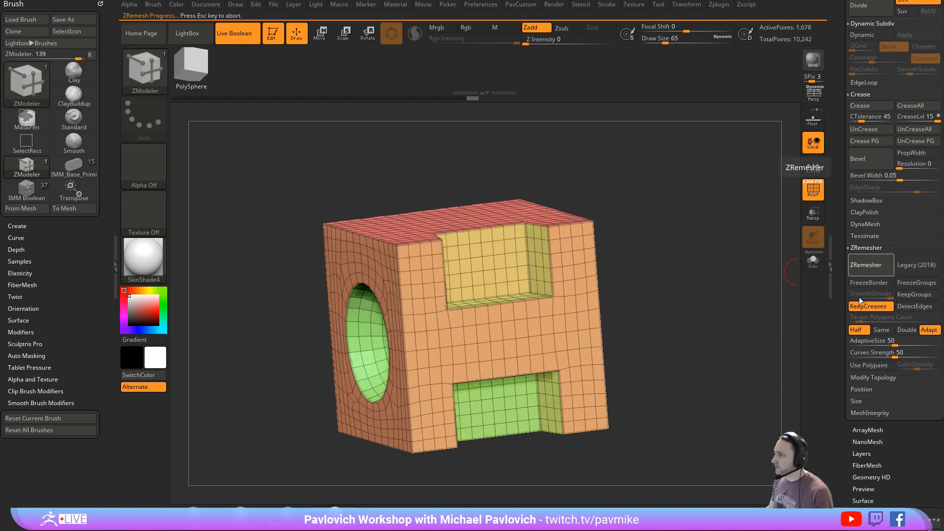
pyautogui.moveTo(712, 256); pyautogui.dragTo(730, 276)
pyautogui.keyDown('shift'); pyautogui.click(869, 247); pyautogui.keyUp('shift')
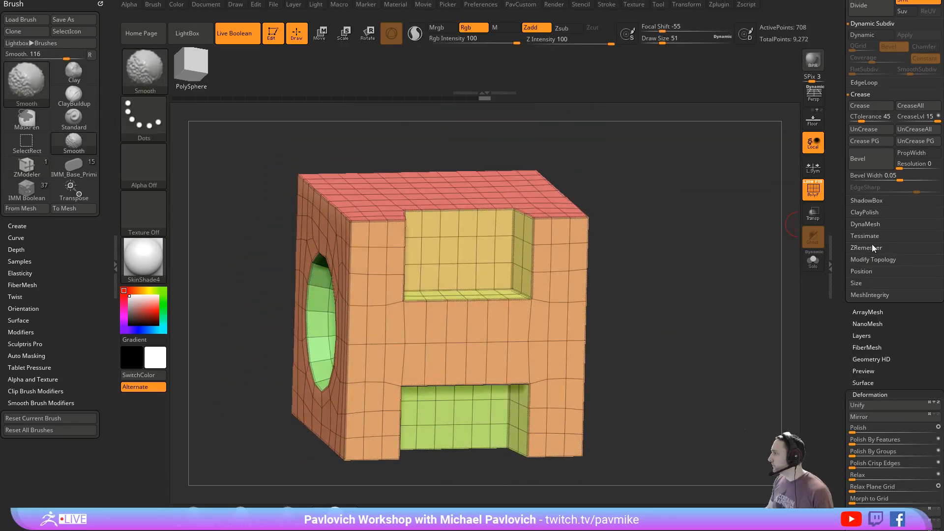
pyautogui.keyDown('shift'); pyautogui.click(863, 250); pyautogui.keyUp('shift')
# - Try bevelling the creased edges at Bevel Widths of about 0.31, 0.03 and 0.06, undoing each result
pyautogui.moveTo(840, 155); pyautogui.dragTo(840, 197)
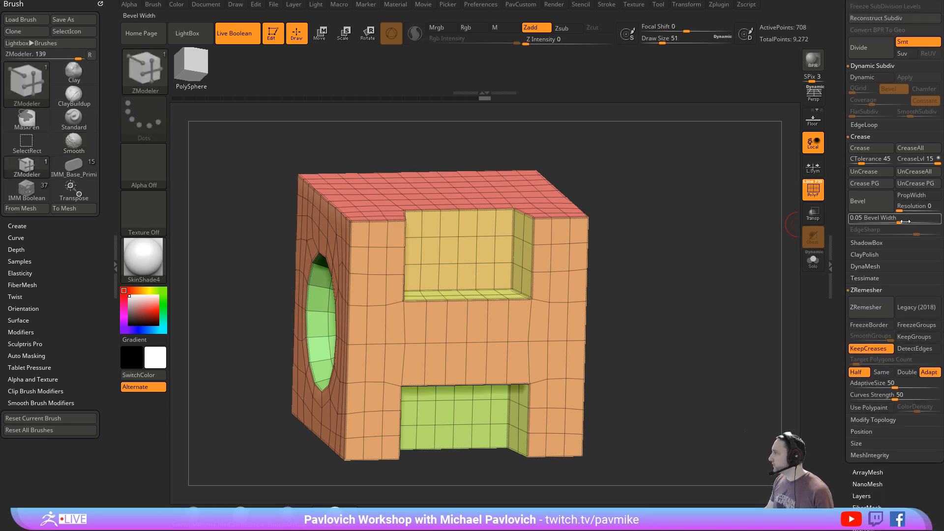
pyautogui.press('ctrl')
pyautogui.moveTo(903, 222); pyautogui.dragTo(915, 222)
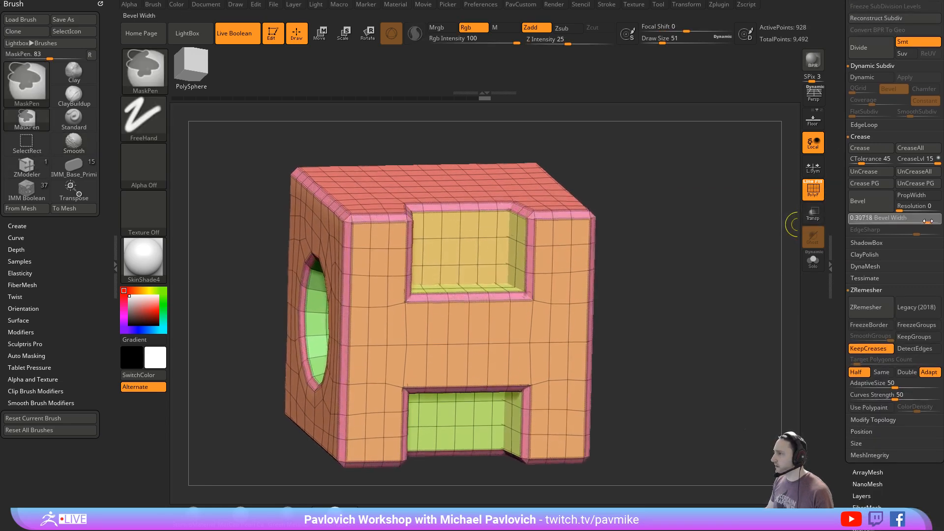
pyautogui.hotkey('ctrl', 'z')
pyautogui.moveTo(921, 223); pyautogui.dragTo(894, 223)
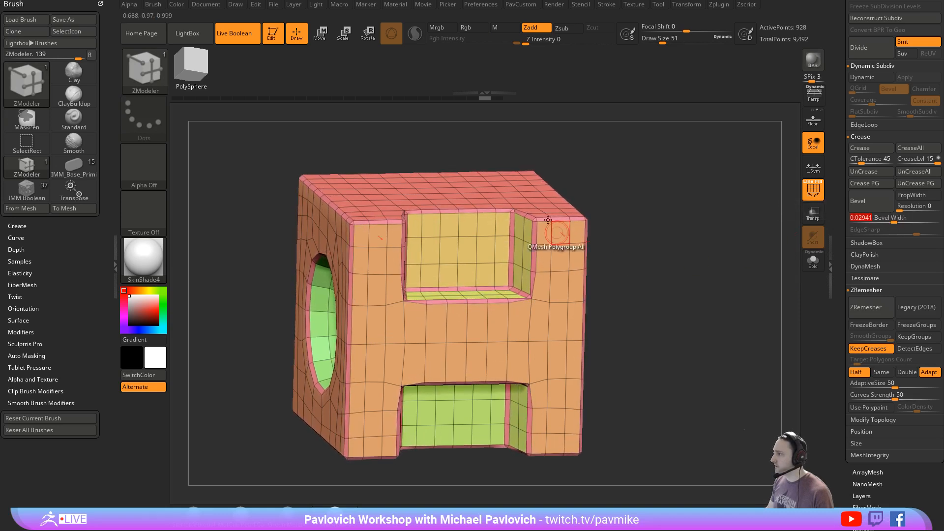
pyautogui.hotkey('ctrl', 'z')
pyautogui.moveTo(894, 222)
pyautogui.mouseDown()
pyautogui.moveTo(908, 219)
pyautogui.moveTo(863, 220)
pyautogui.moveTo(901, 220)
pyautogui.mouseUp()
# - Set the ZModeler edge action to Crease, trying the EdgeLoop Complete target before settling on EdgeLoop Partial
pyautogui.moveTo(721, 241); pyautogui.dragTo(628, 247)
pyautogui.press('space')
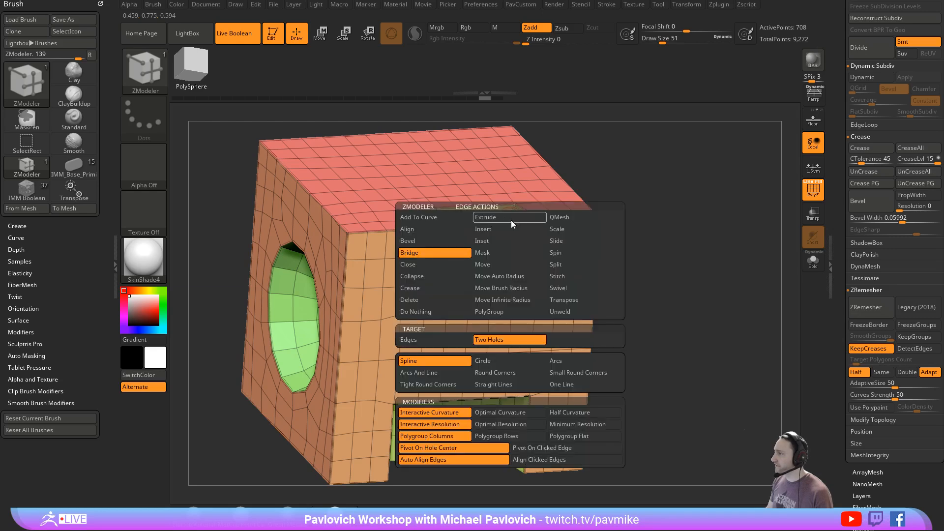
pyautogui.click(435, 286)
pyautogui.click(430, 338)
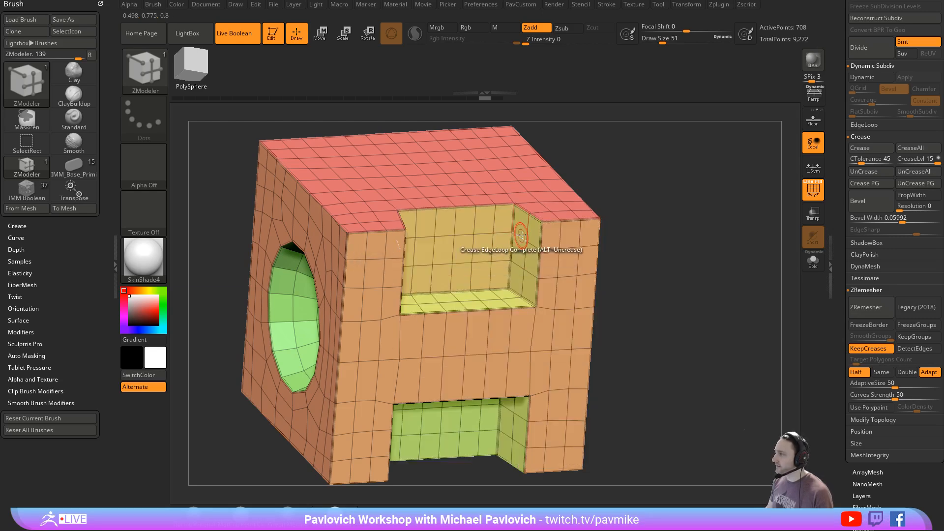
pyautogui.press('space')
pyautogui.click(499, 343)
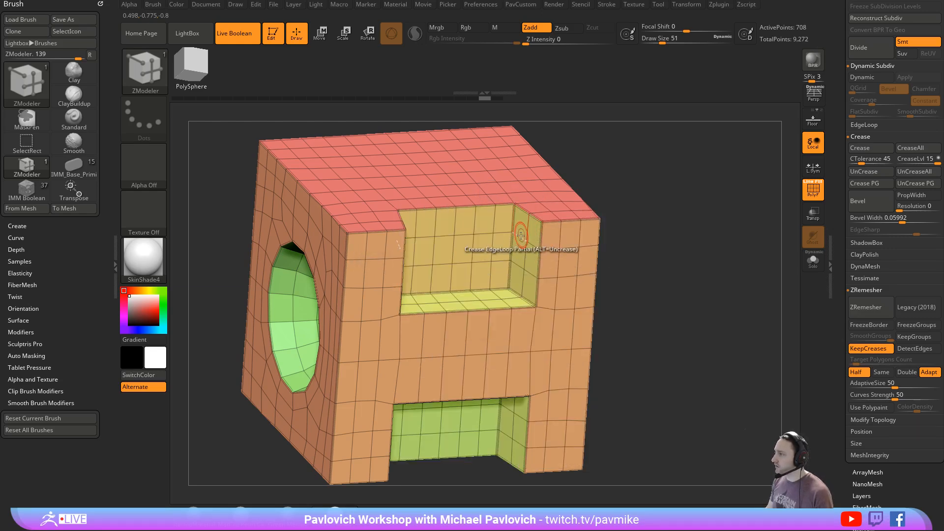
pyautogui.press('space')
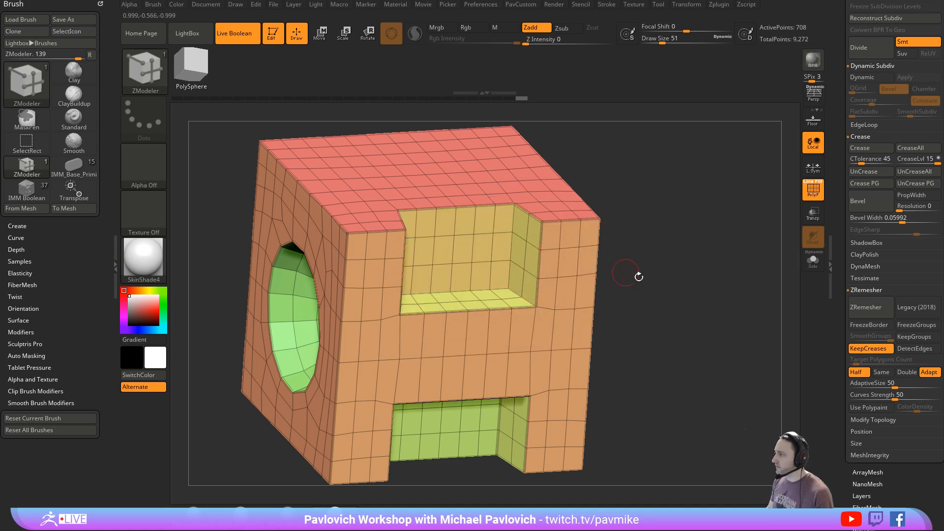
pyautogui.moveTo(636, 273); pyautogui.dragTo(549, 244)
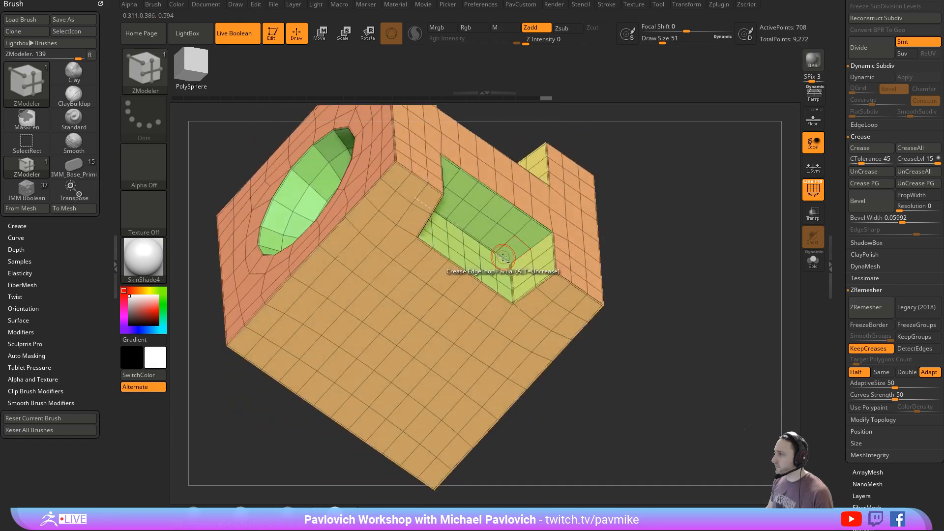
# - Try bevelling the creased edges at a Bevel Width of about 0.12 and undo the result
pyautogui.moveTo(622, 226); pyautogui.dragTo(740, 217)
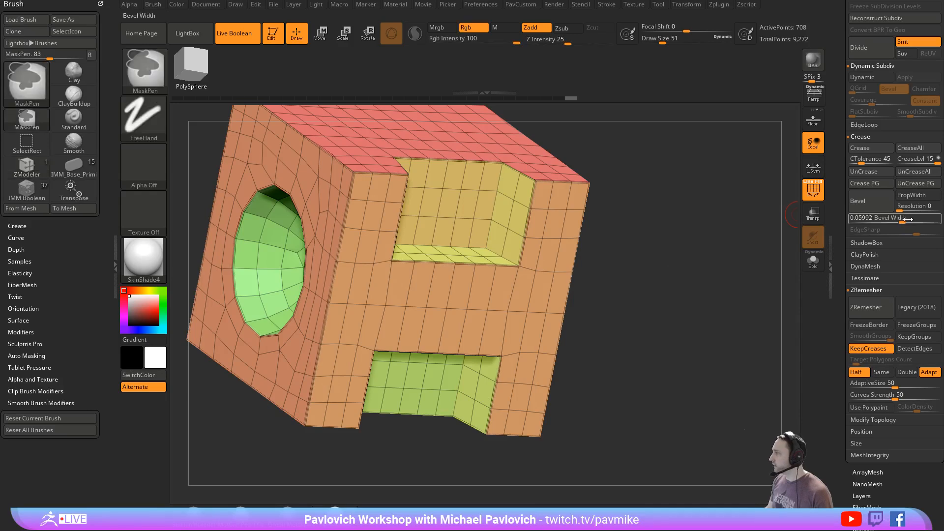
pyautogui.keyDown('ctrl'); pyautogui.moveTo(903, 220); pyautogui.dragTo(912, 222); pyautogui.keyUp('ctrl')
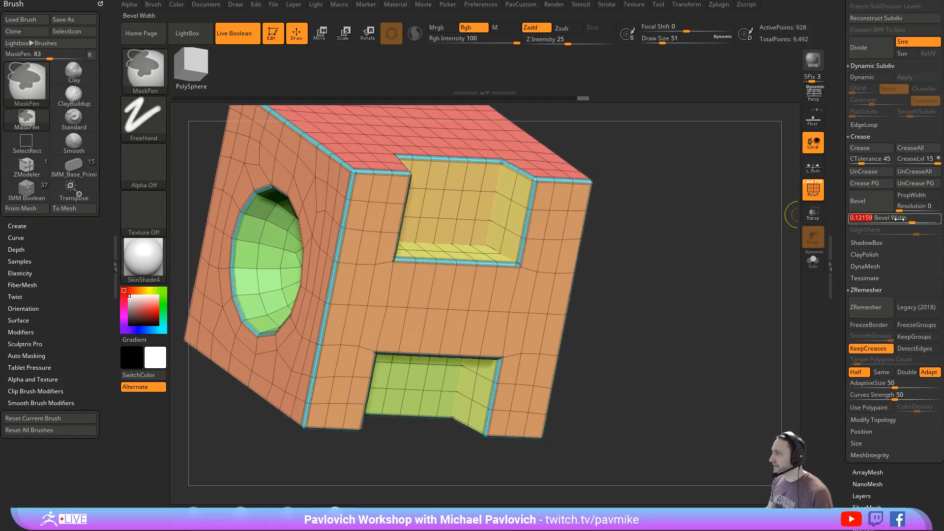
pyautogui.hotkey('ctrl', 'z')
pyautogui.moveTo(690, 241); pyautogui.dragTo(711, 223)
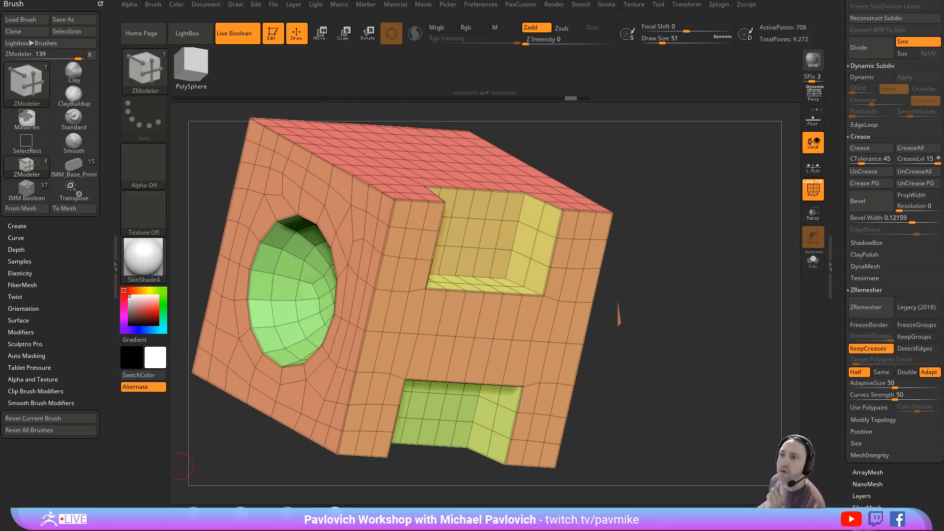
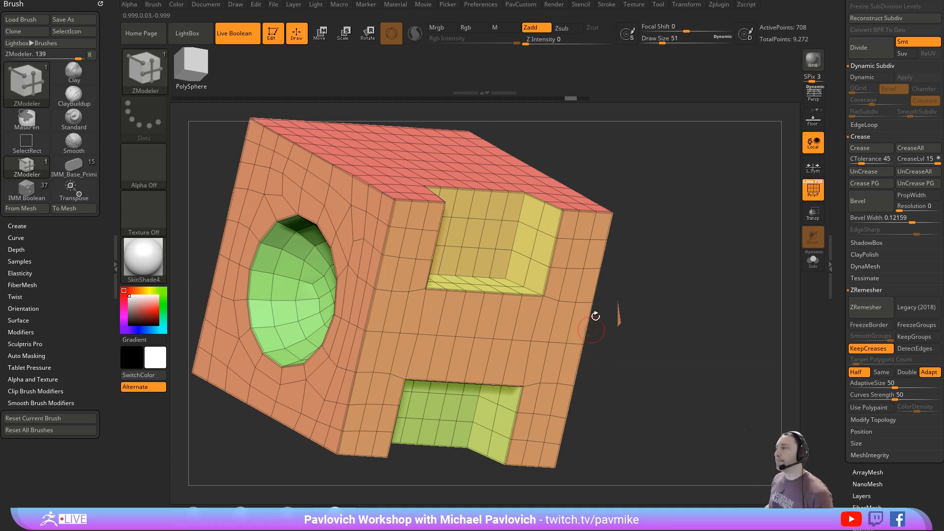
# - Turn off Live Boolean, take the block out of edit mode and clear the canvas
pyautogui.click(238, 34)
pyautogui.moveTo(696, 222)
pyautogui.mouseDown()
pyautogui.moveTo(687, 219)
pyautogui.moveTo(703, 245)
pyautogui.moveTo(683, 222)
pyautogui.moveTo(674, 259)
pyautogui.moveTo(679, 227)
pyautogui.moveTo(679, 262)
pyautogui.moveTo(705, 228)
pyautogui.mouseUp()
pyautogui.press('t')
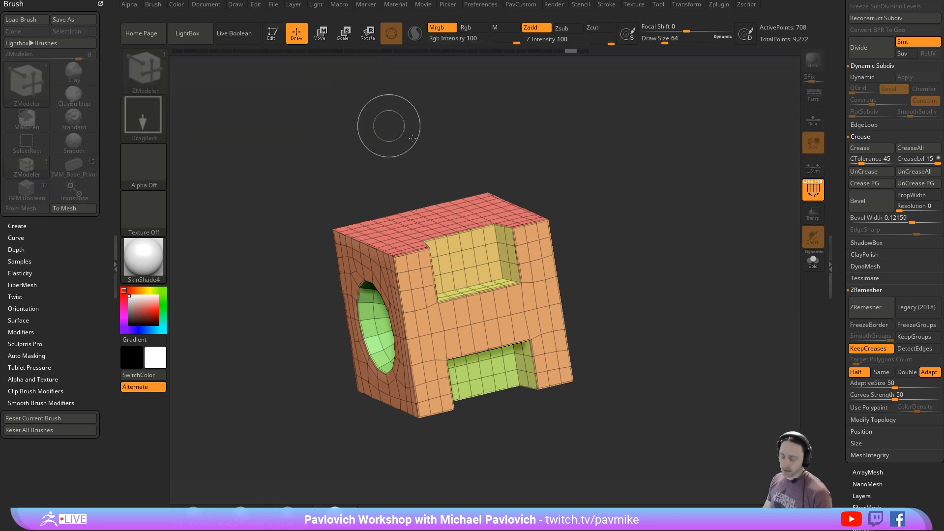
pyautogui.hotkey('ctrl', 'n')
# - Load the DemoSoldier.ZTL tool from the LightBox library
pyautogui.press(',')
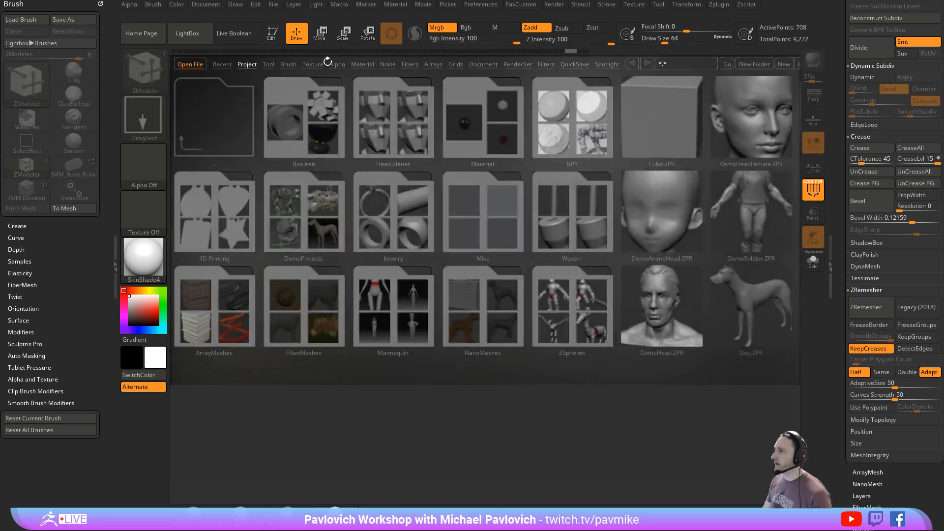
pyautogui.click(269, 64)
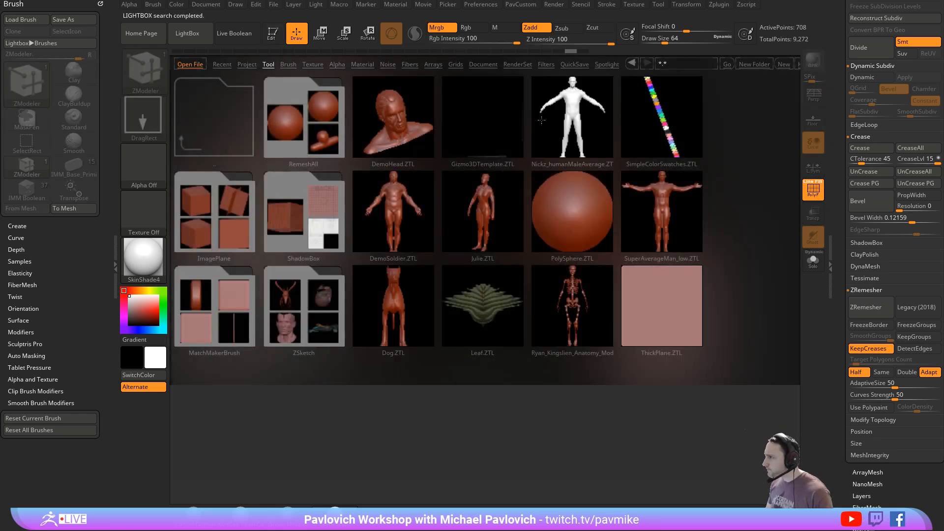
pyautogui.doubleClick(416, 213)
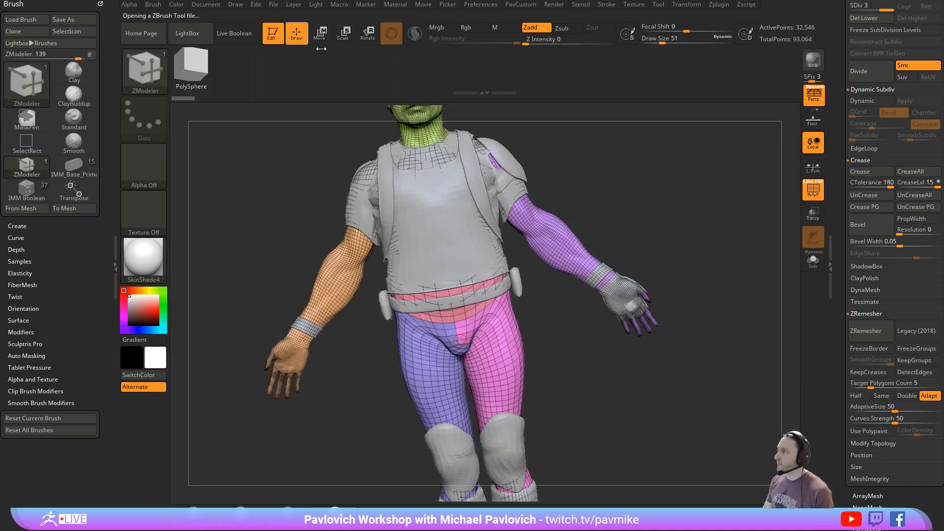
# - Turn off the soldier's polyframe display and make a BPR render of the full figure
pyautogui.click(813, 191)
pyautogui.keyDown('ctrl'); pyautogui.moveTo(692, 253); pyautogui.dragTo(752, 261, button='right'); pyautogui.keyUp('ctrl')
pyautogui.moveTo(703, 241); pyautogui.dragTo(676, 248, button='right')
pyautogui.click(814, 101)
pyautogui.click(814, 100)
pyautogui.click(813, 65)
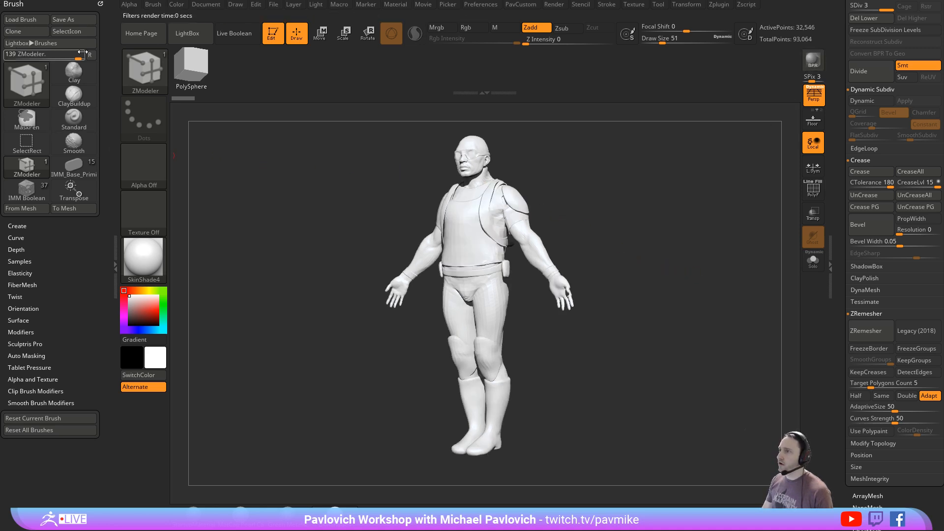
# - Grab the rendered document as a texture, open its image export and close it without saving
pyautogui.click(554, 5)
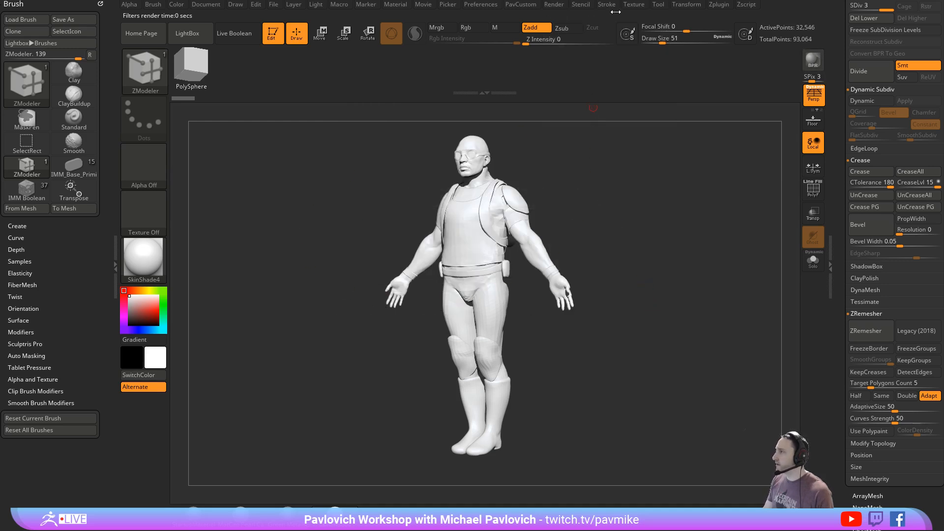
pyautogui.click(634, 5)
pyautogui.click(710, 321)
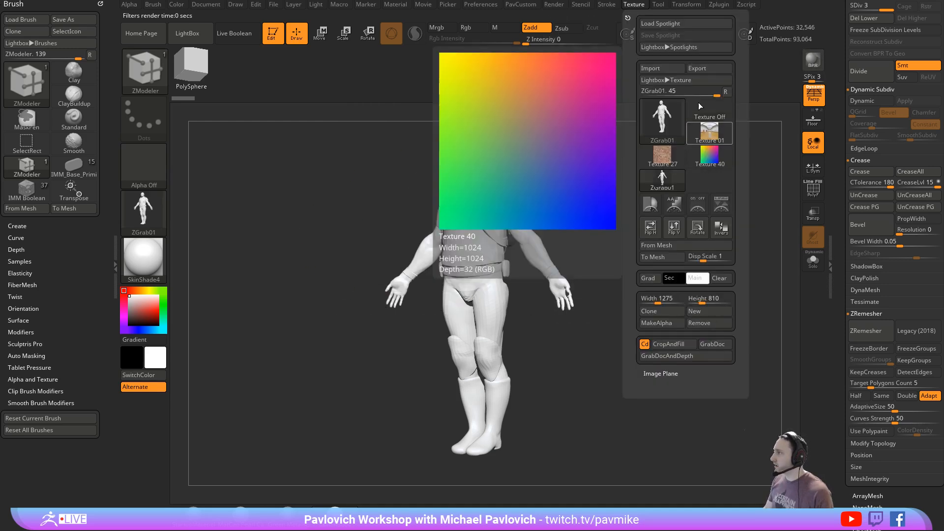
pyautogui.click(701, 70)
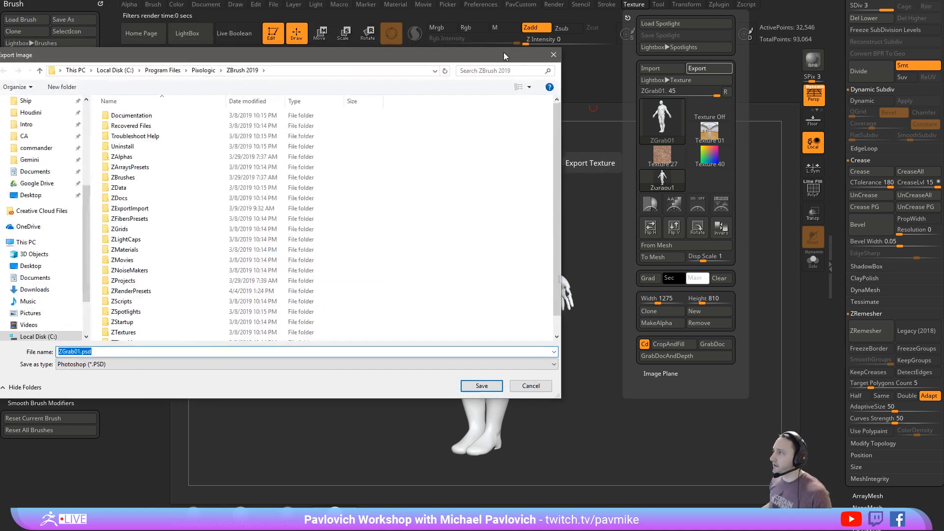
pyautogui.click(553, 54)
# - Dock the Document palette in the tray and expand its ZAppLink Properties
pyautogui.moveTo(594, 178); pyautogui.dragTo(585, 200)
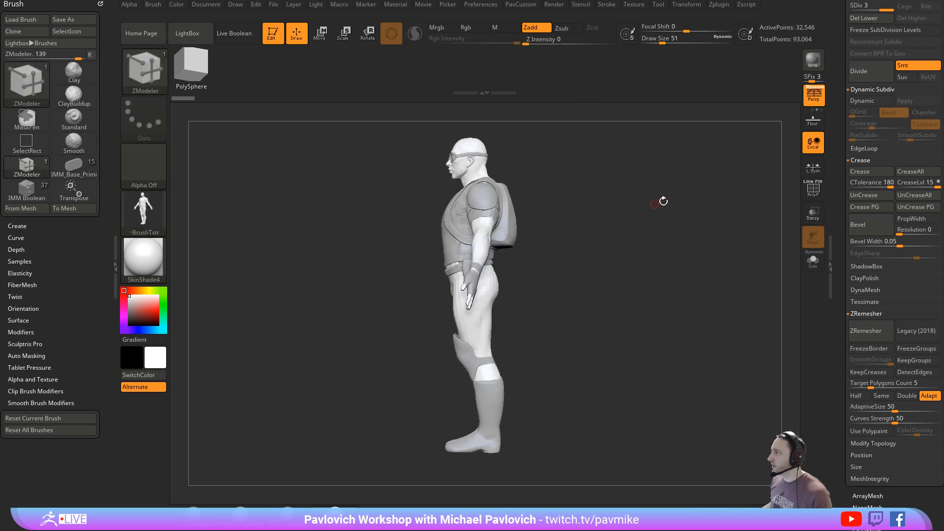
pyautogui.moveTo(663, 201); pyautogui.dragTo(725, 202)
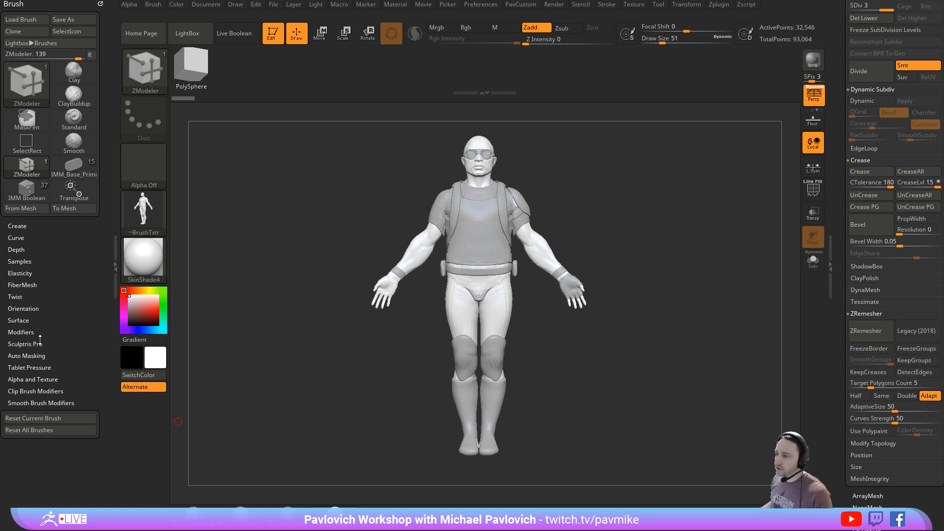
pyautogui.click(205, 4)
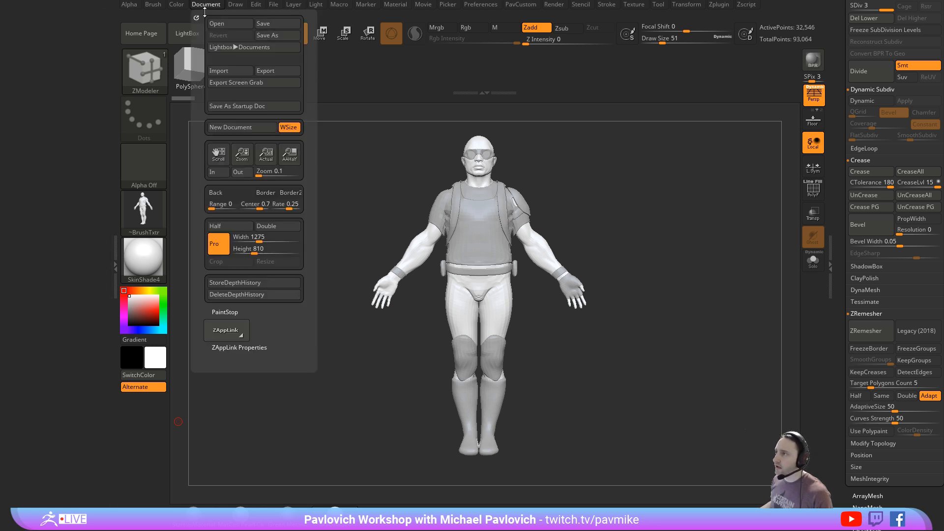
pyautogui.moveTo(197, 17); pyautogui.dragTo(49, 19)
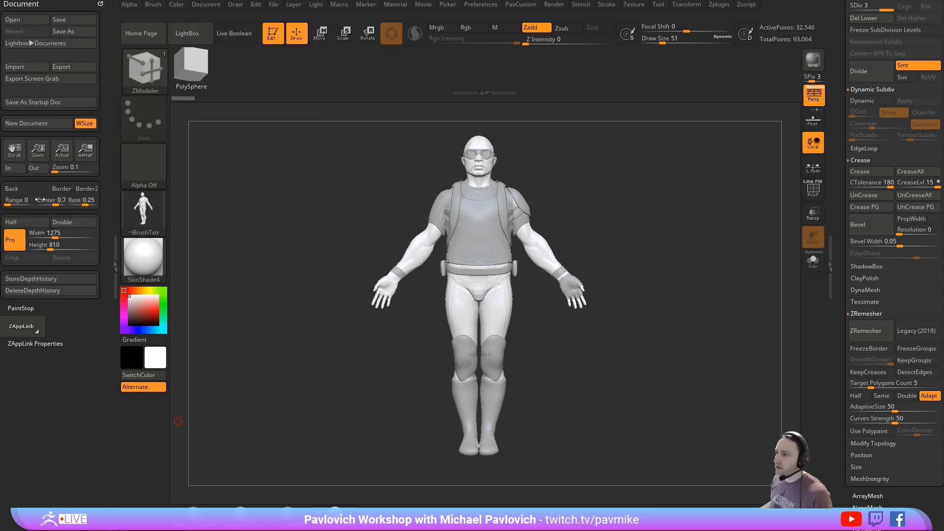
pyautogui.click(30, 343)
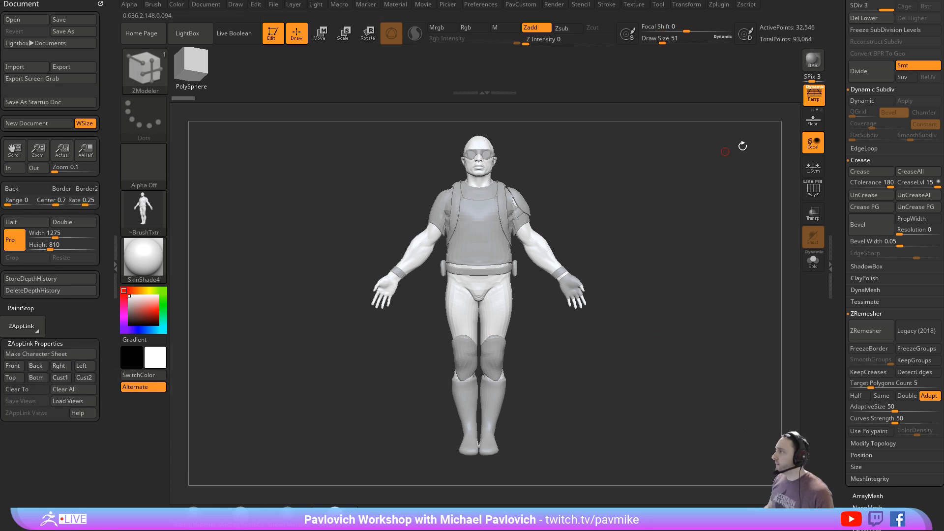
# - Turn off perspective and set the draw size to 87
pyautogui.press('p')
pyautogui.press('s')
pyautogui.moveTo(650, 256); pyautogui.dragTo(656, 260)
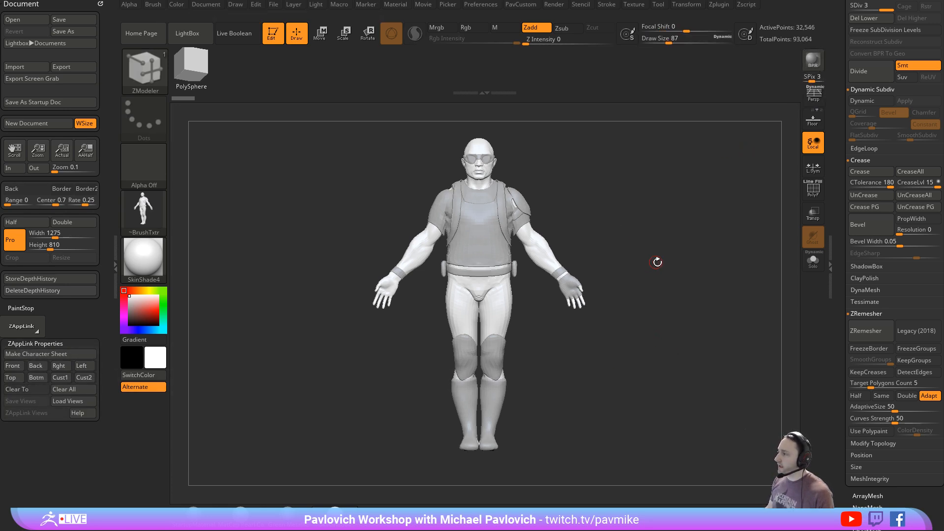
pyautogui.moveTo(645, 212); pyautogui.dragTo(625, 209)
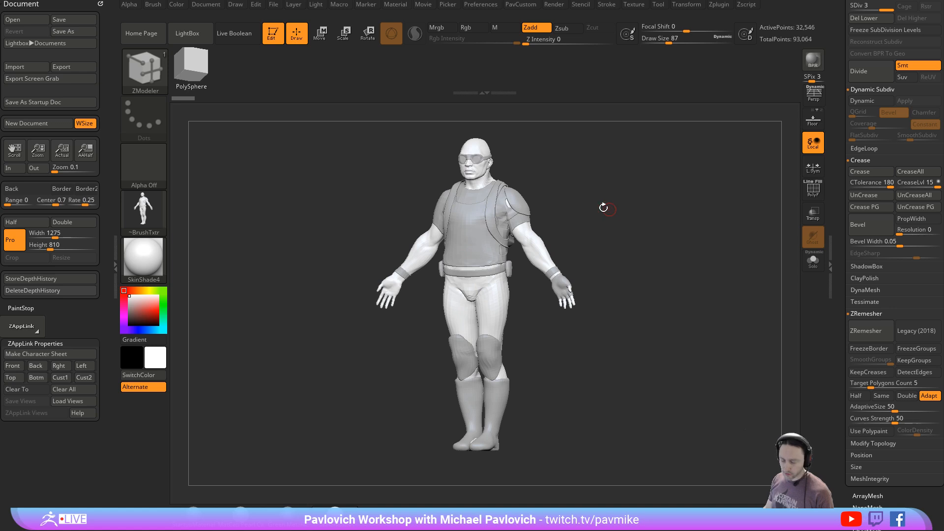
# - Show the movie timeline above the canvas
pyautogui.click(422, 4)
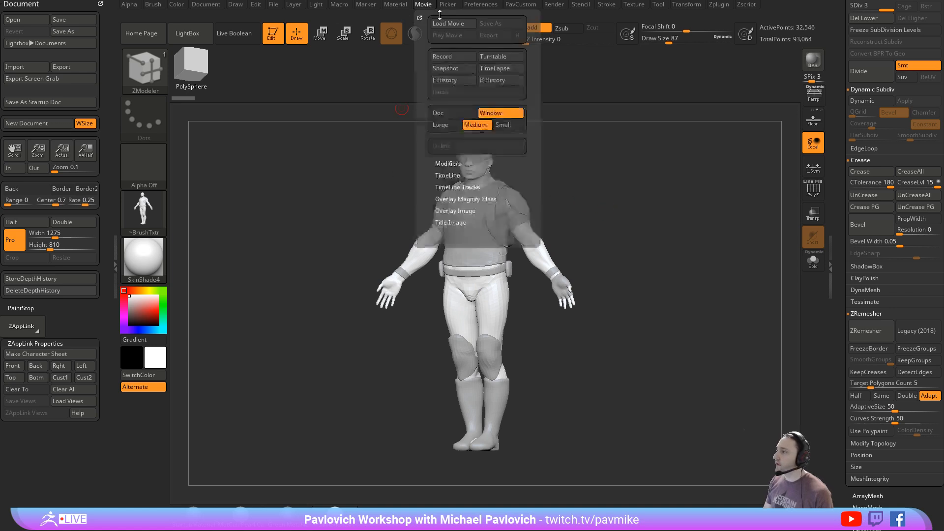
pyautogui.click(424, 5)
pyautogui.click(449, 176)
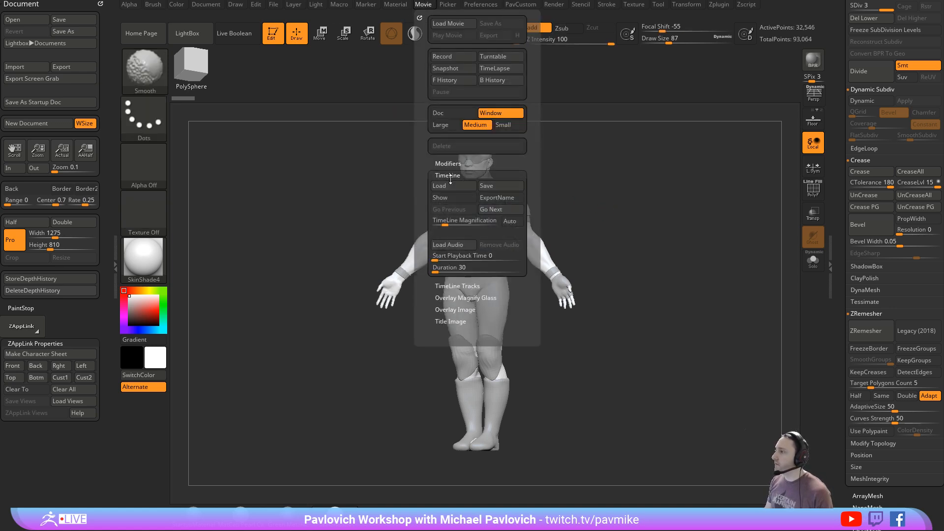
pyautogui.click(448, 194)
pyautogui.keyDown('alt'); pyautogui.moveTo(605, 243); pyautogui.dragTo(617, 254); pyautogui.keyUp('alt')
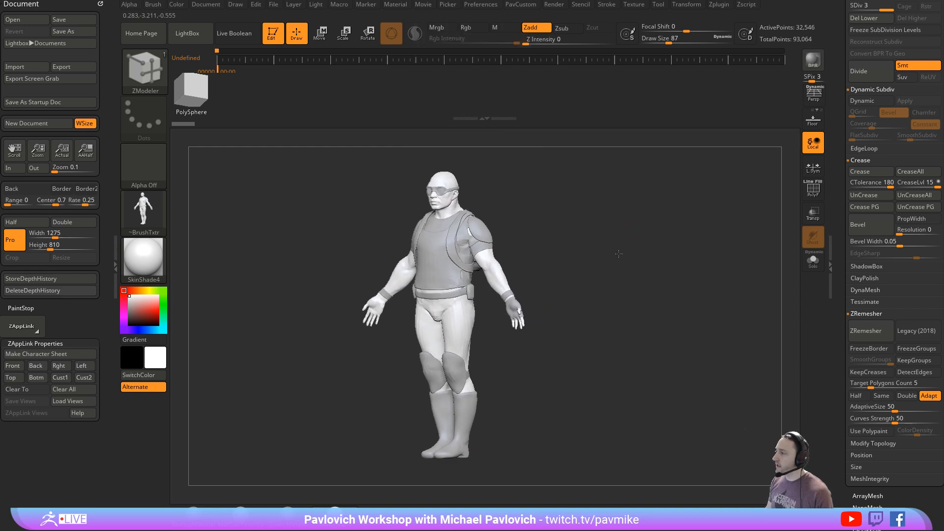
# - Turn perspective on and store the soldier's view as a camera keyframe at about 4 seconds
pyautogui.click(811, 99)
pyautogui.moveTo(665, 227)
pyautogui.mouseDown()
pyautogui.moveTo(662, 239)
pyautogui.moveTo(680, 236)
pyautogui.mouseUp()
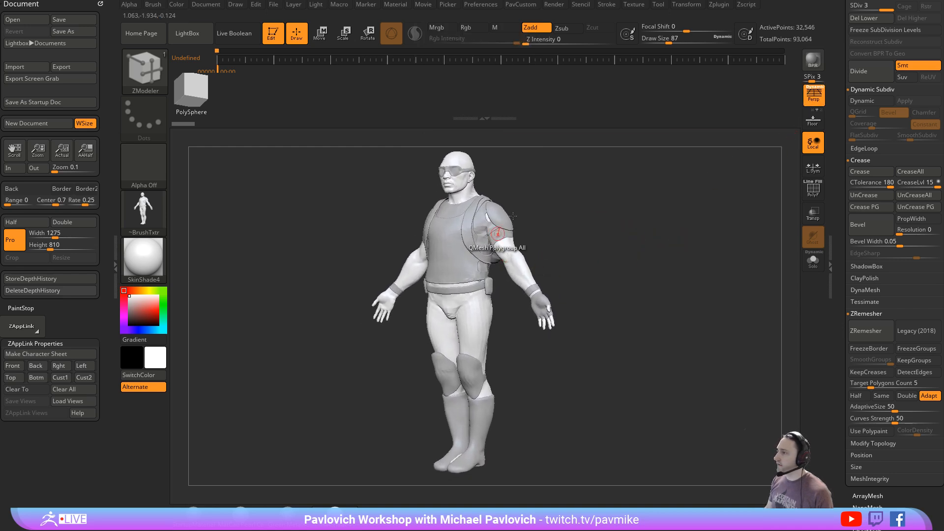
pyautogui.moveTo(617, 237); pyautogui.dragTo(556, 210)
pyautogui.click(275, 63)
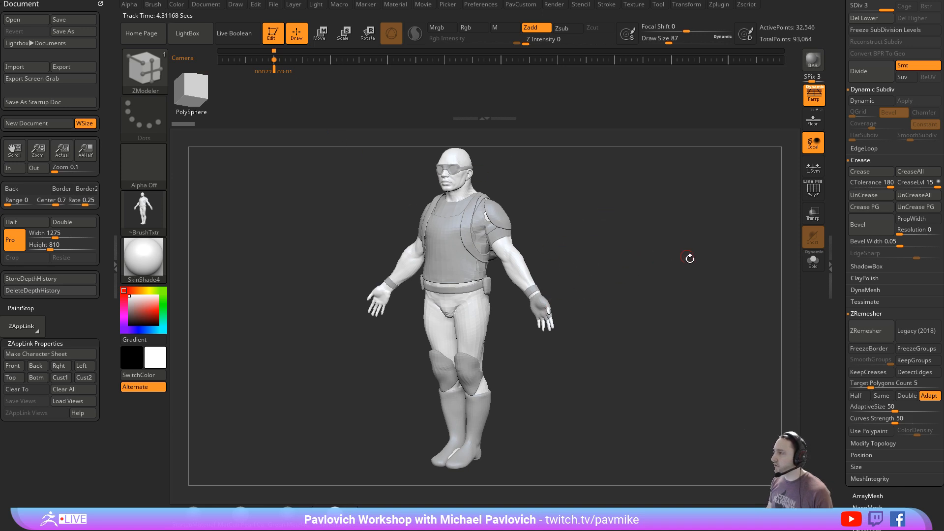
# - Orbit away from the soldier, return to the keyframed camera view and hide the timeline
pyautogui.moveTo(689, 259); pyautogui.dragTo(624, 268)
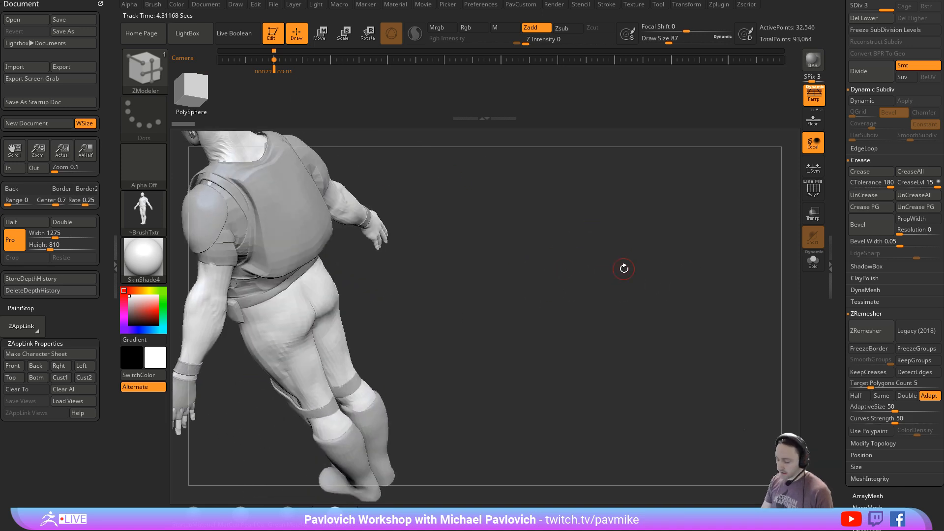
pyautogui.press('Right')
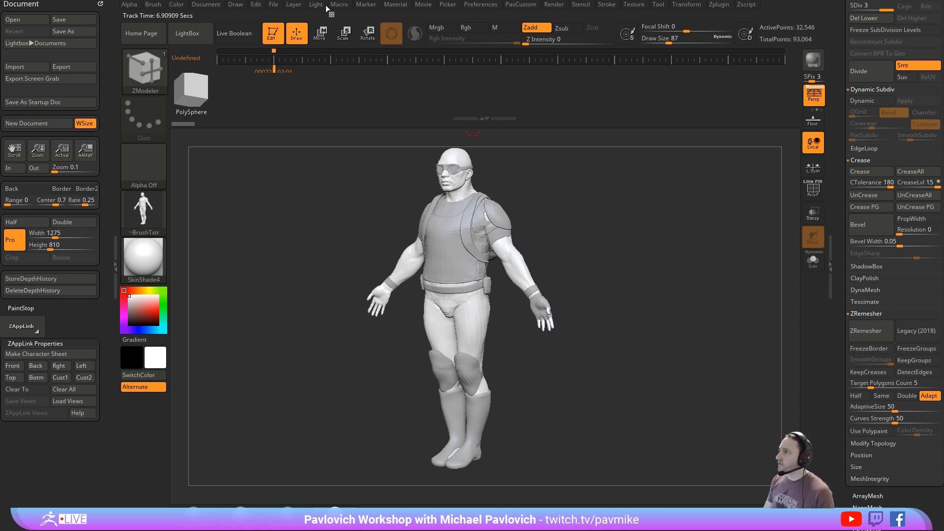
pyautogui.click(423, 5)
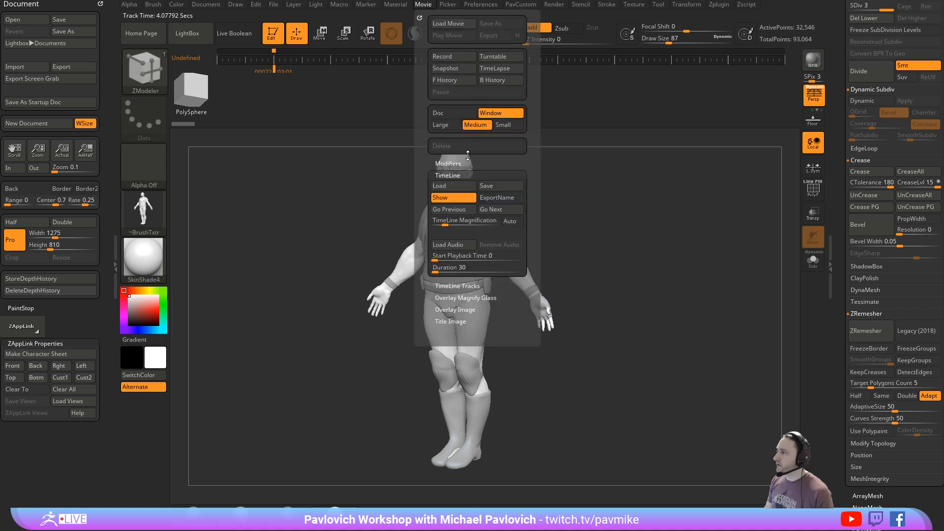
pyautogui.click(455, 192)
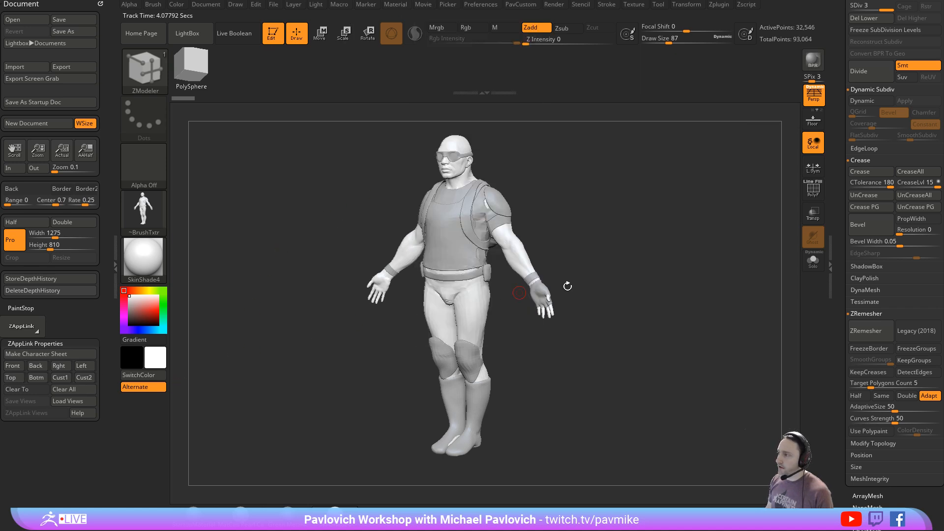
# - Store a front three-quarter view of the soldier as the Cust1 ZAppLink view
pyautogui.moveTo(688, 264); pyautogui.dragTo(640, 274)
pyautogui.click(63, 379)
pyautogui.click(58, 381)
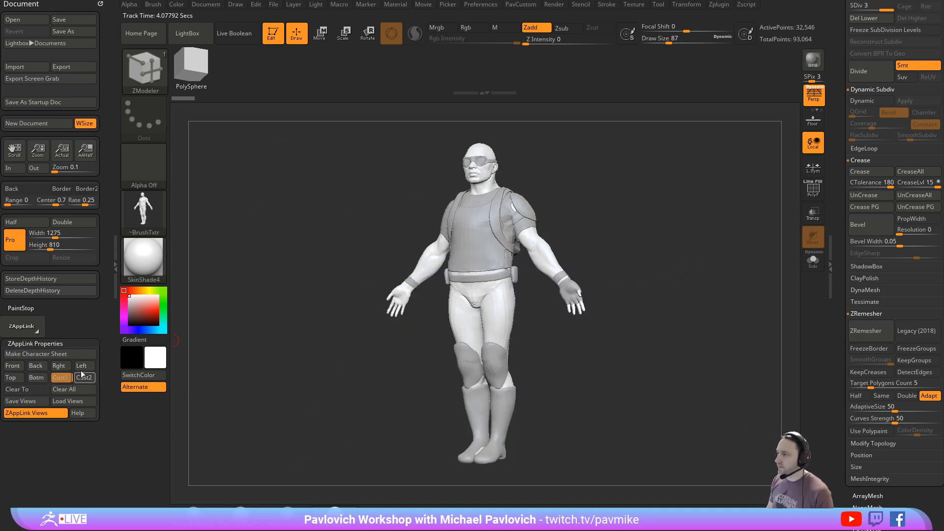
# - Review the Draw camera settings, and recall the stored Cust1 view after moving the soldier away from it
pyautogui.click(236, 6)
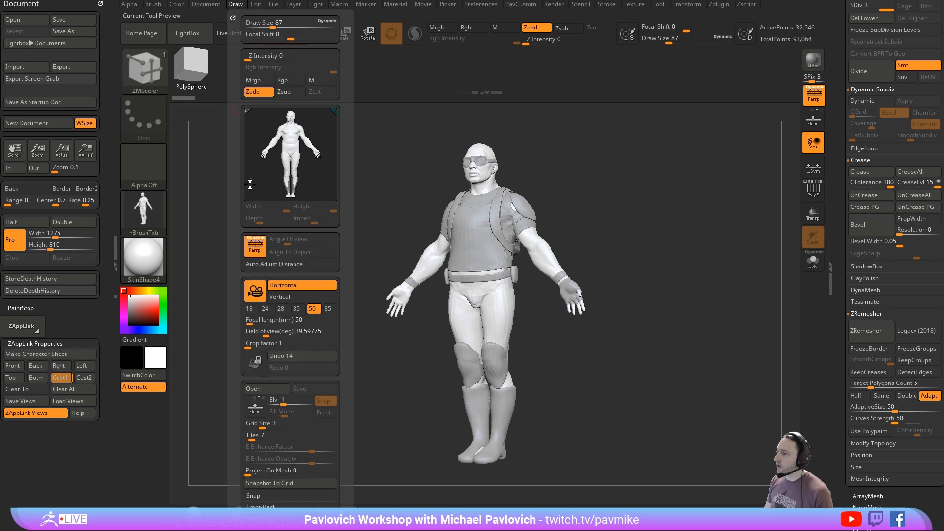
pyautogui.scroll(-5, 237, 372)
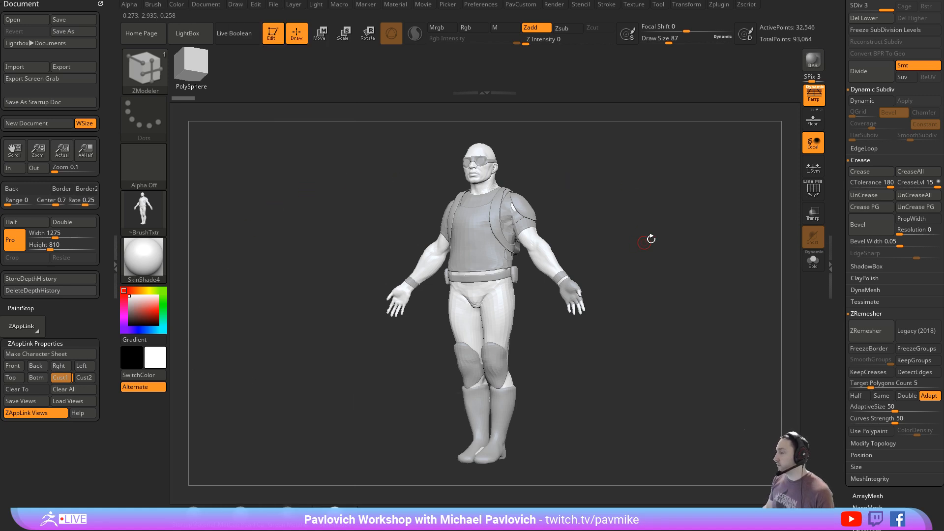
pyautogui.moveTo(689, 243); pyautogui.dragTo(678, 255)
pyautogui.keyDown('alt'); pyautogui.moveTo(628, 215); pyautogui.dragTo(514, 218); pyautogui.keyUp('alt')
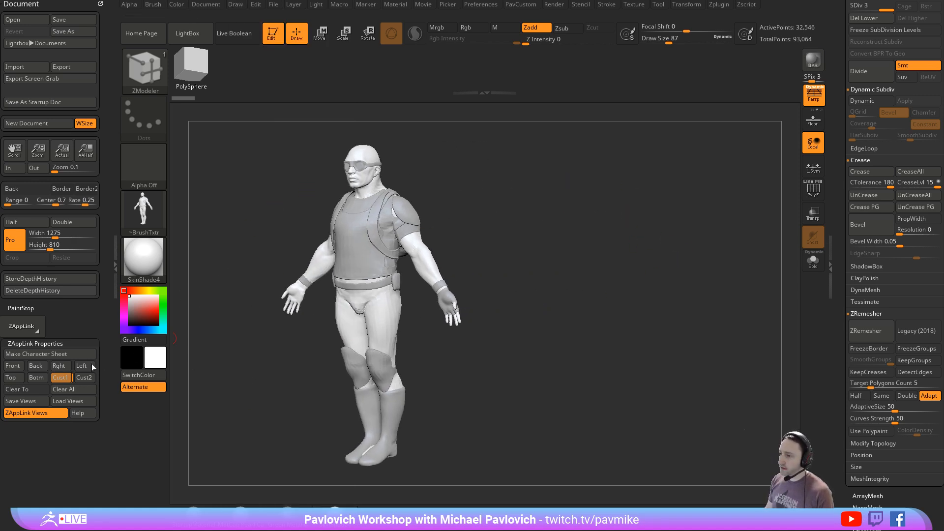
pyautogui.click(91, 365)
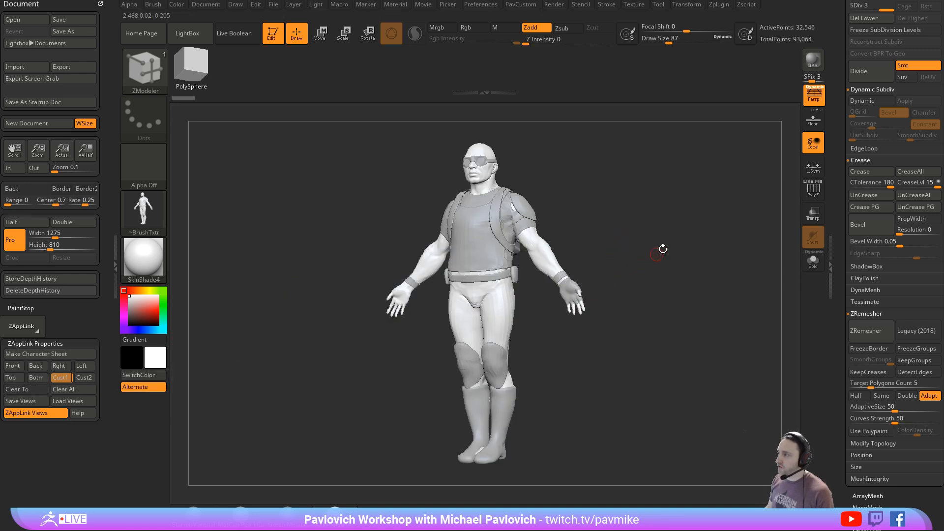
# - Store a rear three-quarter view as Cust2, and store the Front, Back, Right, Left, Top and Bottom views
pyautogui.moveTo(719, 298); pyautogui.dragTo(658, 303)
pyautogui.click(93, 377)
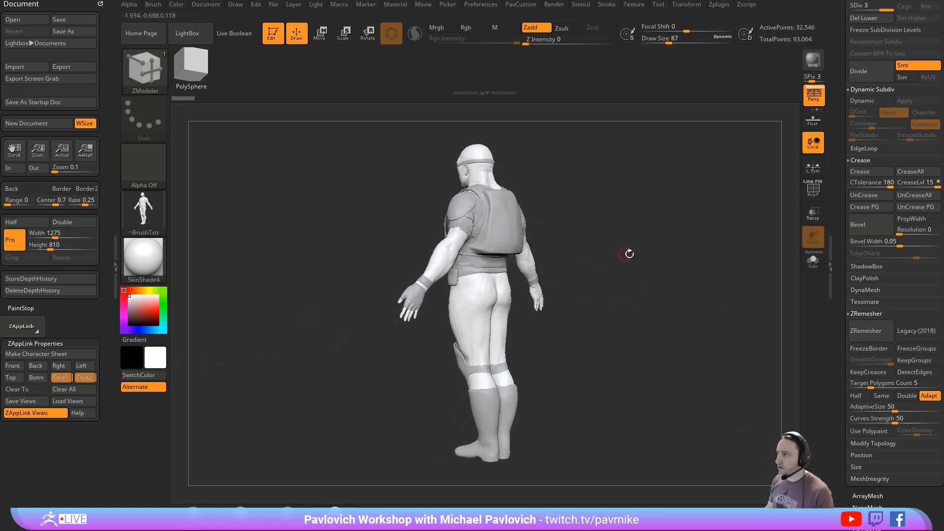
pyautogui.keyDown('shift'); pyautogui.moveTo(627, 254); pyautogui.dragTo(697, 263); pyautogui.keyUp('shift')
pyautogui.click(20, 366)
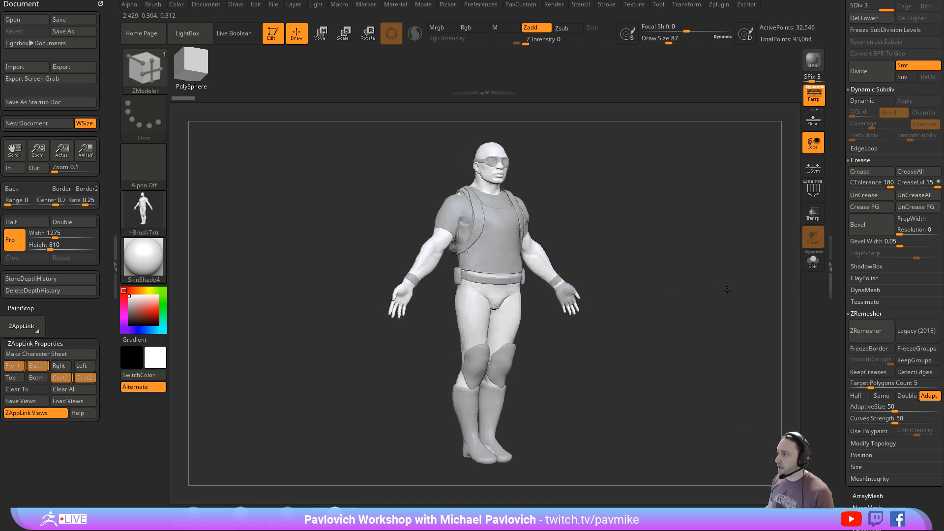
pyautogui.click(79, 366)
pyautogui.click(76, 368)
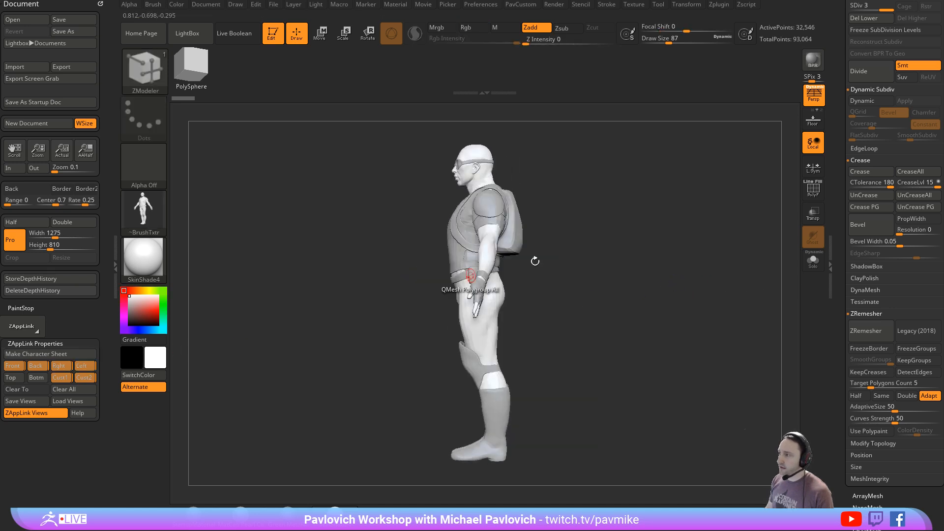
pyautogui.keyDown('shift'); pyautogui.moveTo(533, 259); pyautogui.dragTo(693, 303); pyautogui.keyUp('shift')
pyautogui.click(38, 378)
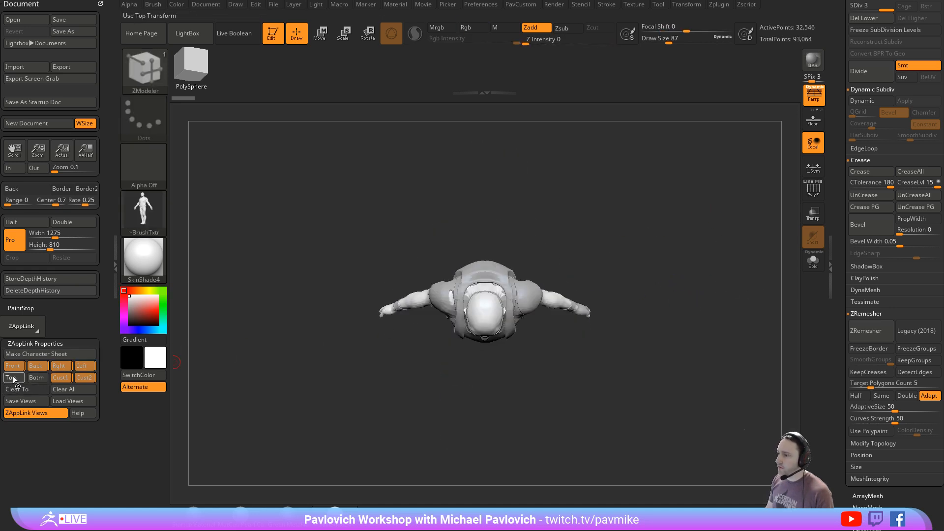
# - Make a character sheet from the stored ZAppLink views and send it to Photoshop
pyautogui.moveTo(678, 367); pyautogui.dragTo(669, 293)
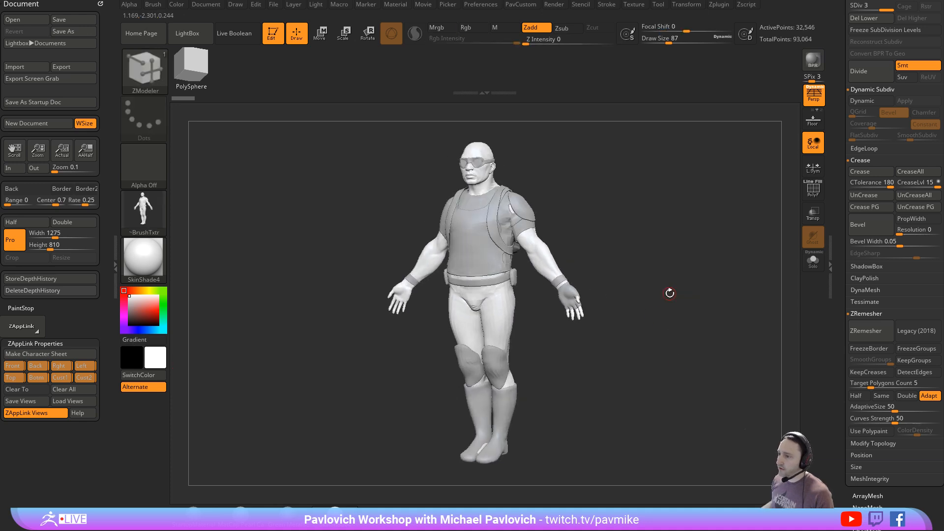
pyautogui.click(37, 352)
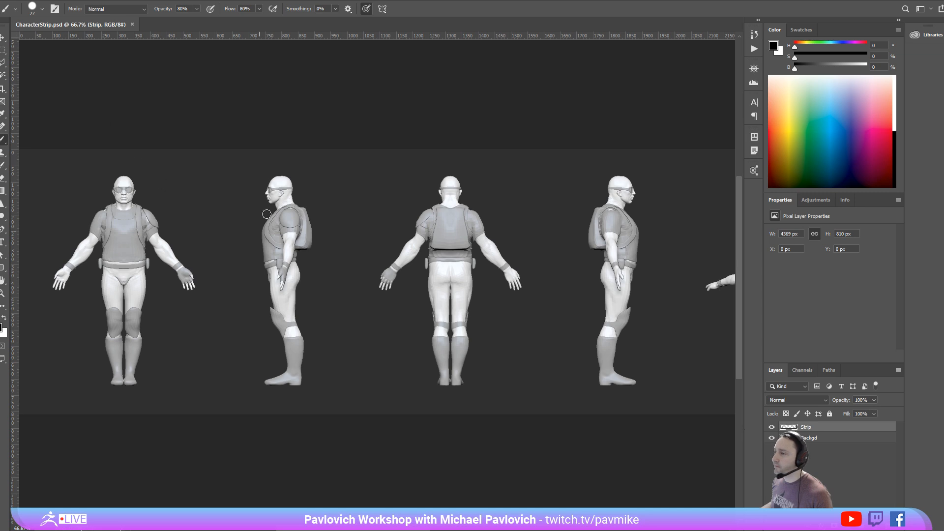
# - Hide the Strip layer and fill the Backgd layer with the black foreground colour
pyautogui.click(771, 428)
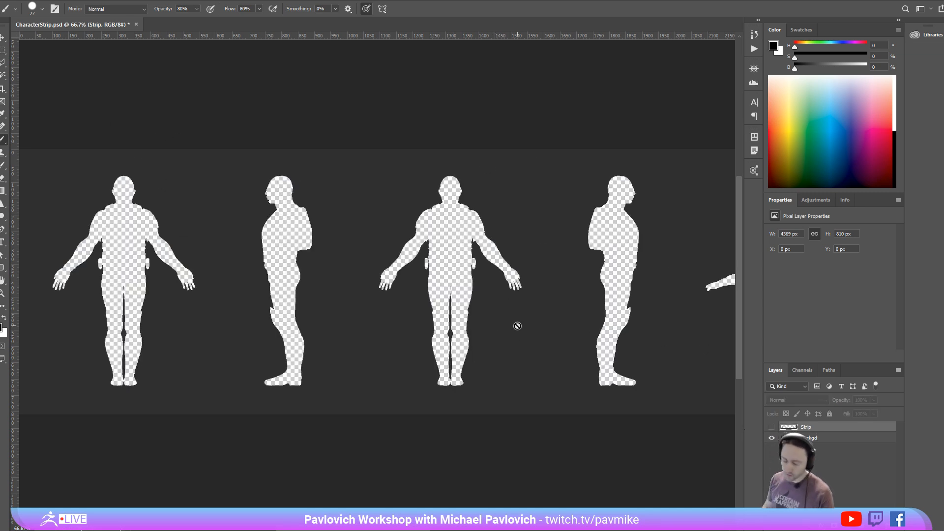
pyautogui.hotkey('alt', 'e')
pyautogui.press('Escape')
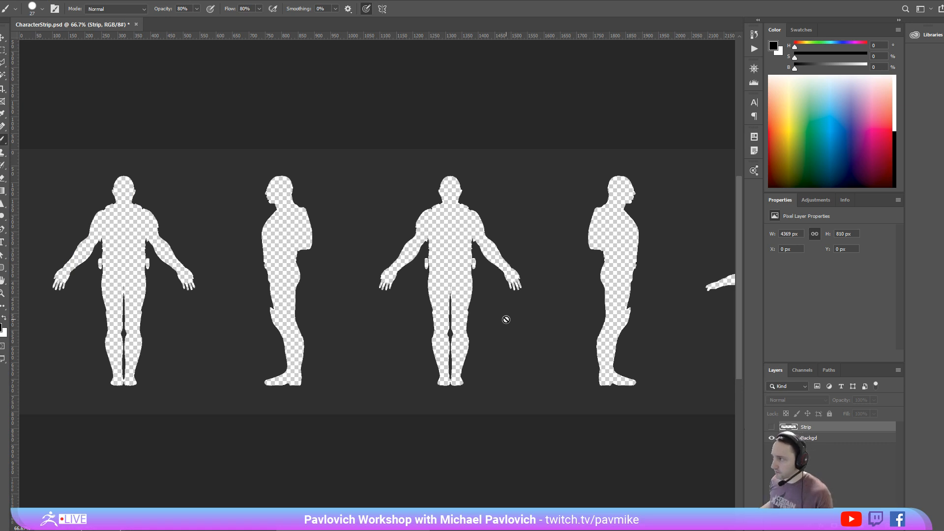
pyautogui.click(506, 321)
pyautogui.click(461, 192)
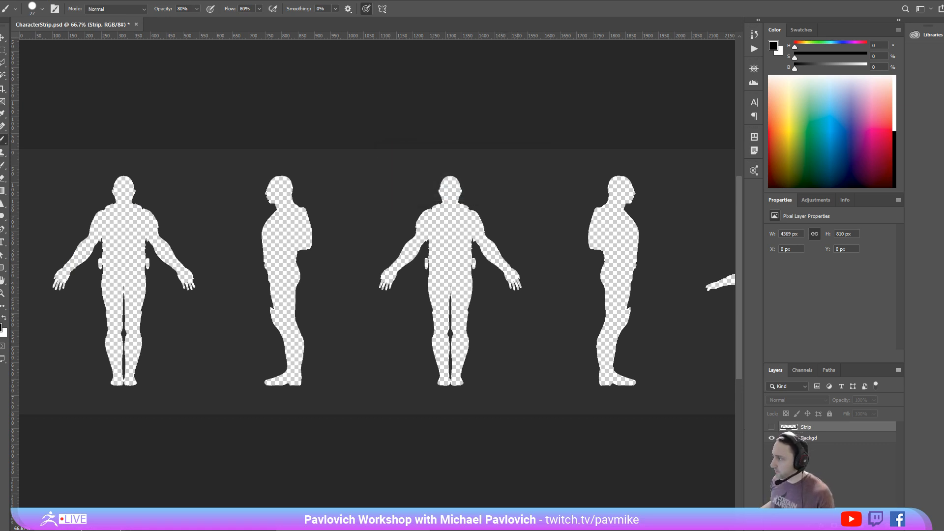
pyautogui.click(838, 439)
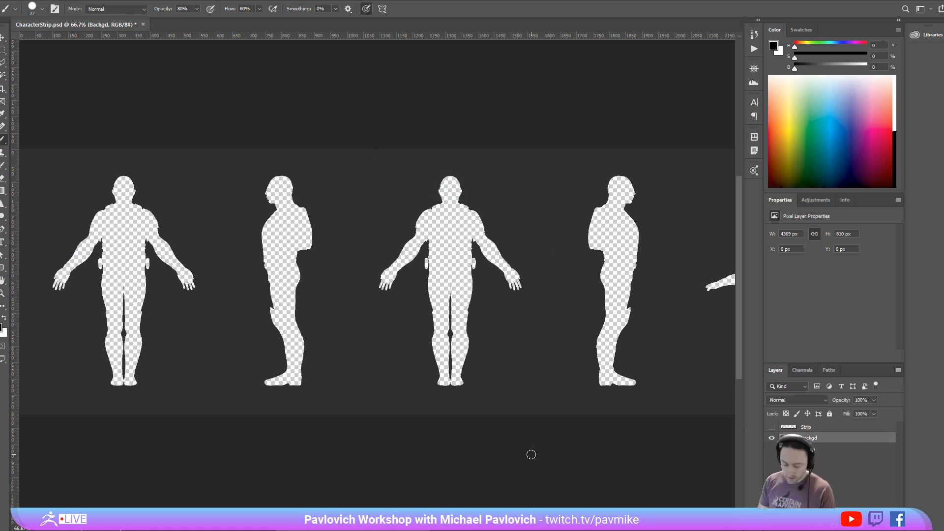
pyautogui.hotkey('alt', 'BackSpace')
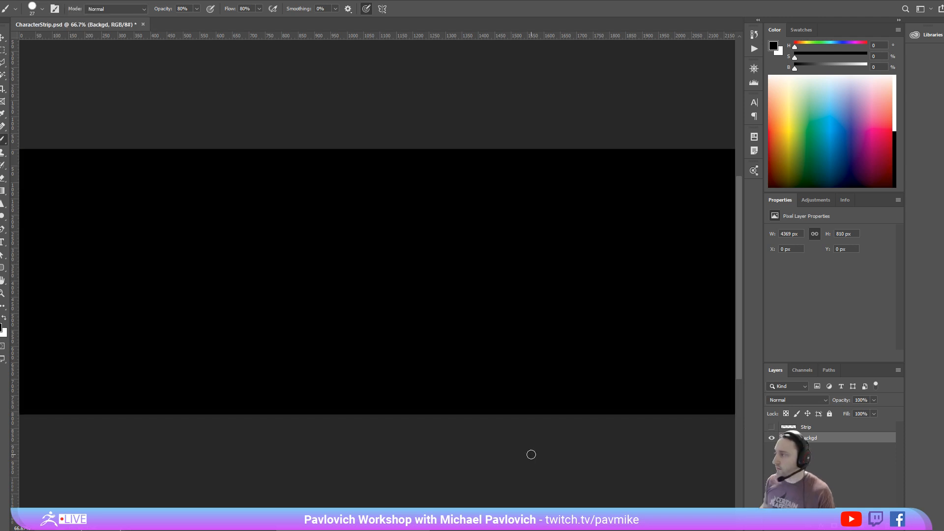
# - Show the Strip layer again and shift its soldier views slightly left over the black background
pyautogui.click(770, 427)
pyautogui.click(805, 429)
pyautogui.moveTo(466, 255); pyautogui.dragTo(424, 256)
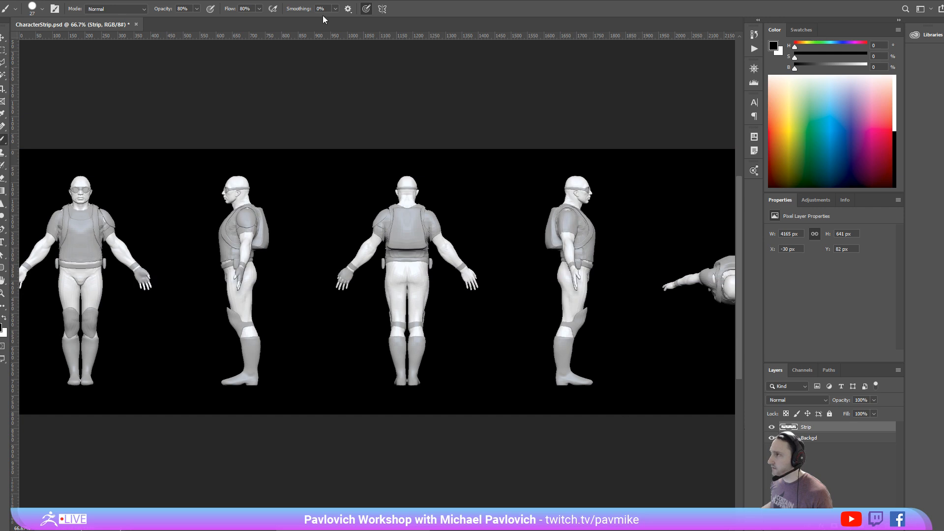
# - Switch back to ZBrush and lay out front three-quarter, side and back views of the soldier side by side using canvas snapshots
pyautogui.click(898, 1)
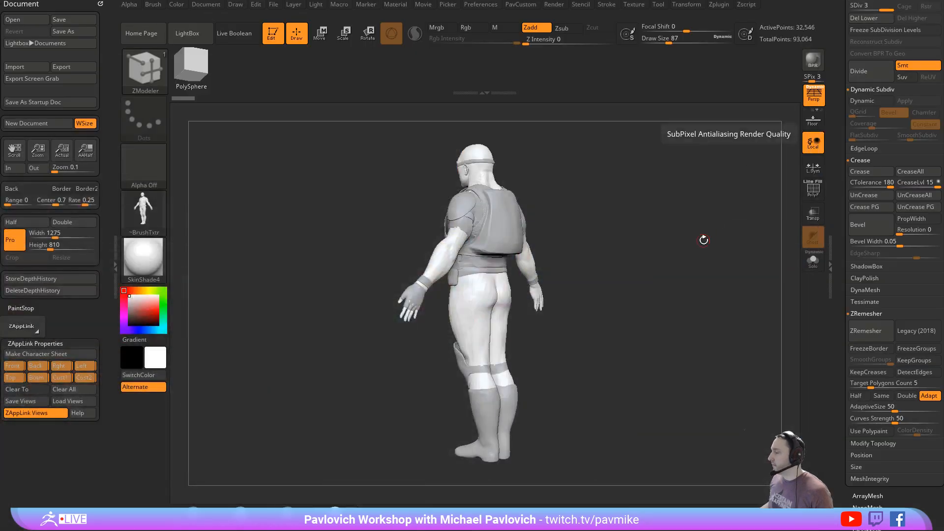
pyautogui.moveTo(663, 220); pyautogui.dragTo(712, 213)
pyautogui.moveTo(599, 189); pyautogui.dragTo(642, 205)
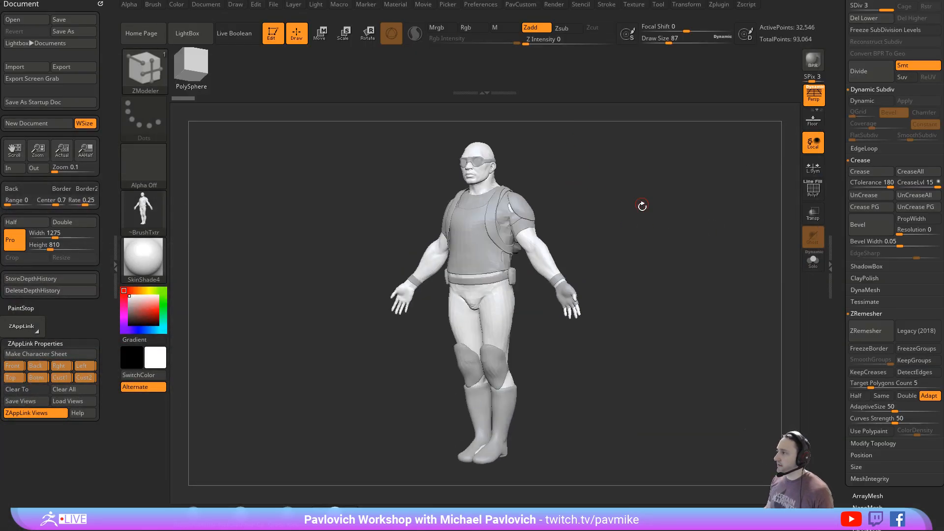
pyautogui.moveTo(654, 244)
pyautogui.mouseDown()
pyautogui.moveTo(576, 253)
pyautogui.moveTo(694, 248)
pyautogui.moveTo(653, 253)
pyautogui.mouseUp()
pyautogui.hotkey('shift', 's')
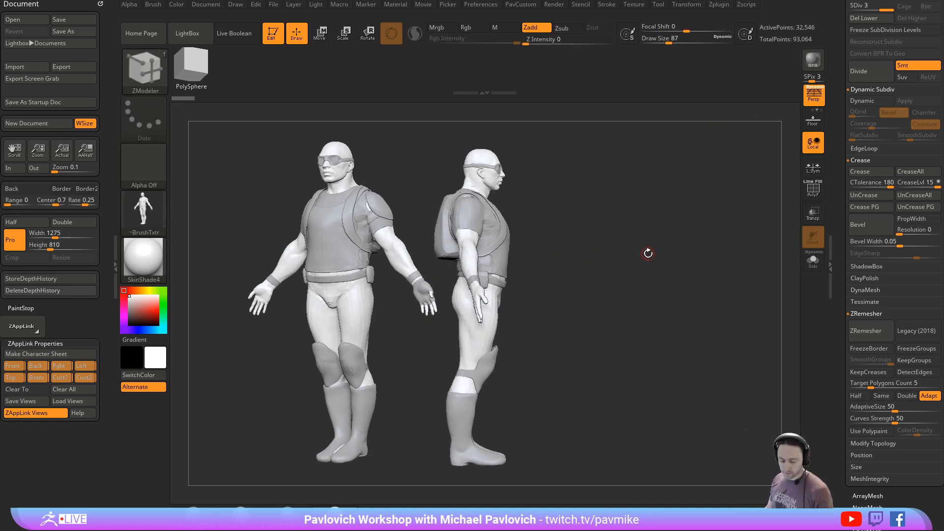
pyautogui.hotkey('shift', 's')
pyautogui.moveTo(639, 217); pyautogui.dragTo(758, 195)
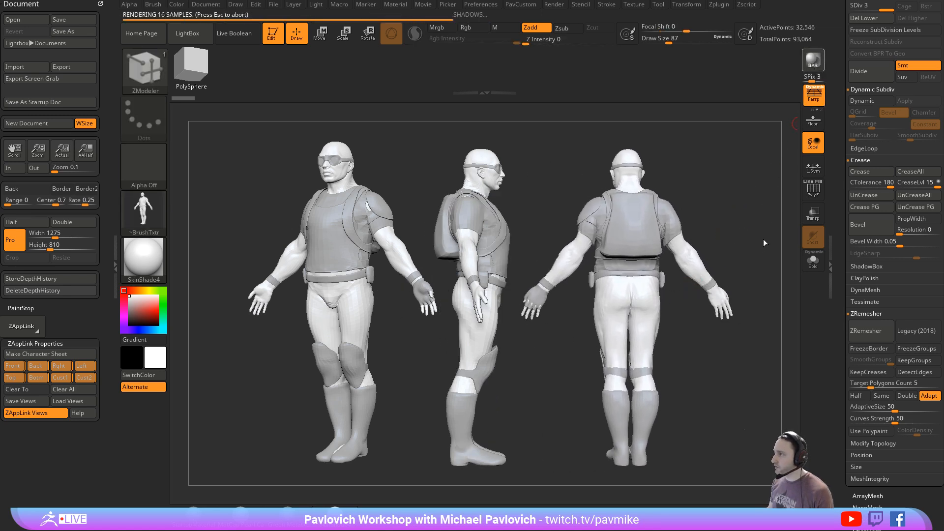
# - Clear the canvas snapshots and try BPR rendering a front view and a three-quarter view of the soldier side by side
pyautogui.hotkey('ctrl', 'n')
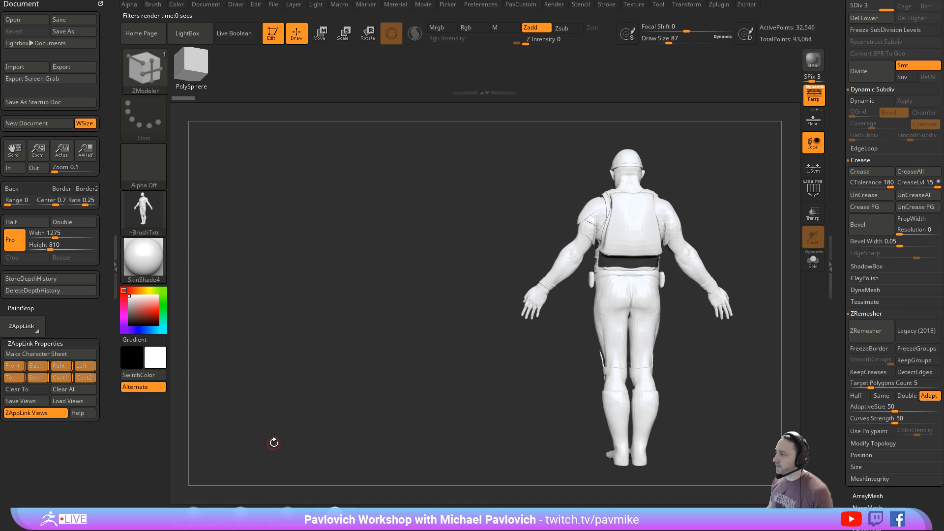
pyautogui.moveTo(683, 175); pyautogui.dragTo(553, 221)
pyautogui.hotkey('ctrl', 'n')
pyautogui.click(812, 61)
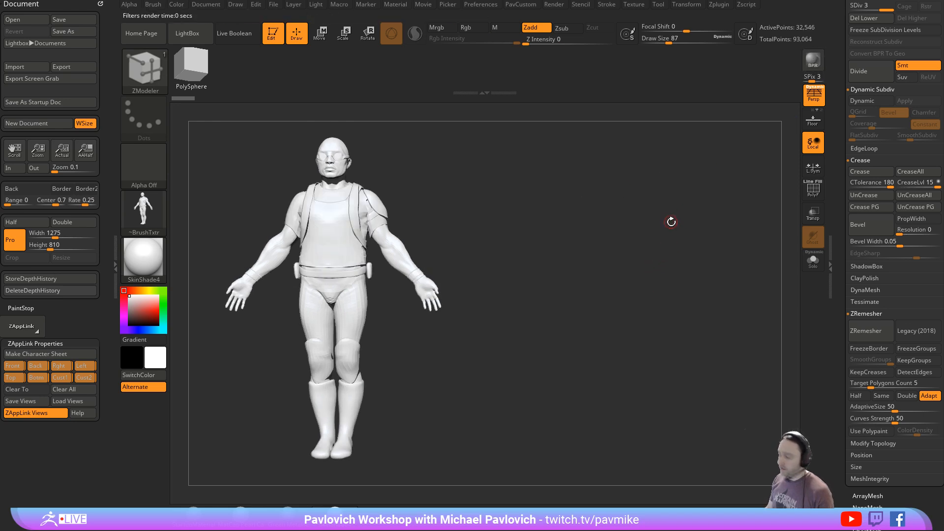
pyautogui.keyDown('alt'); pyautogui.moveTo(543, 263); pyautogui.dragTo(706, 261); pyautogui.keyUp('alt')
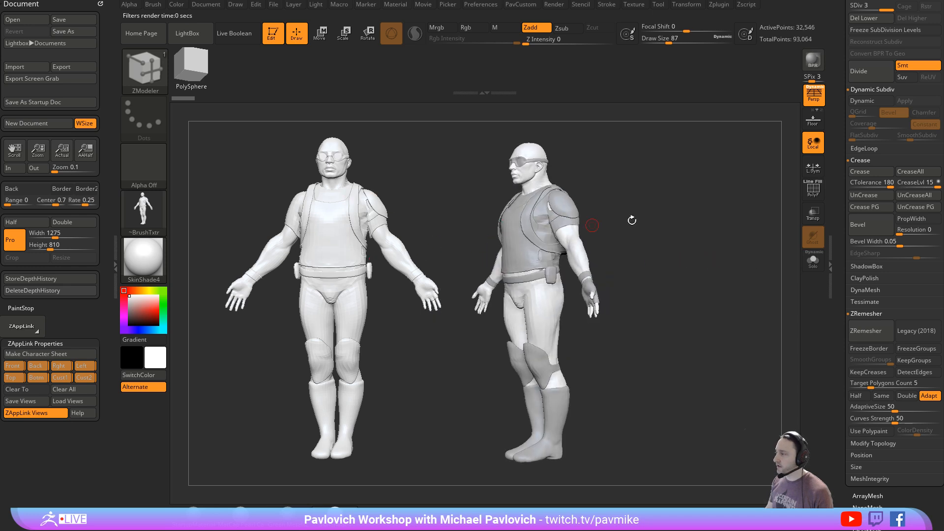
pyautogui.click(813, 63)
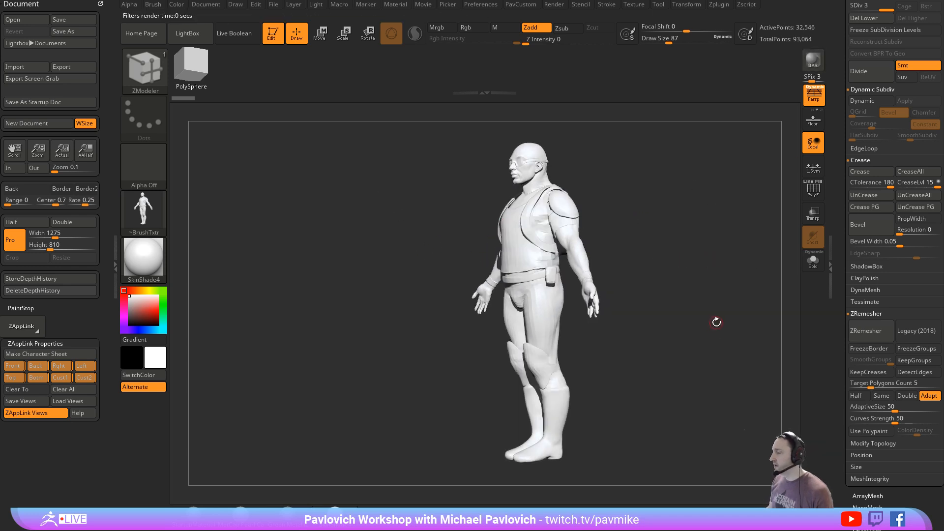
# - Turn the soldier to a front three-quarter view near the canvas centre, clear the canvas and render it with BPR
pyautogui.moveTo(711, 310); pyautogui.dragTo(648, 289)
pyautogui.hotkey('ctrl', 'n')
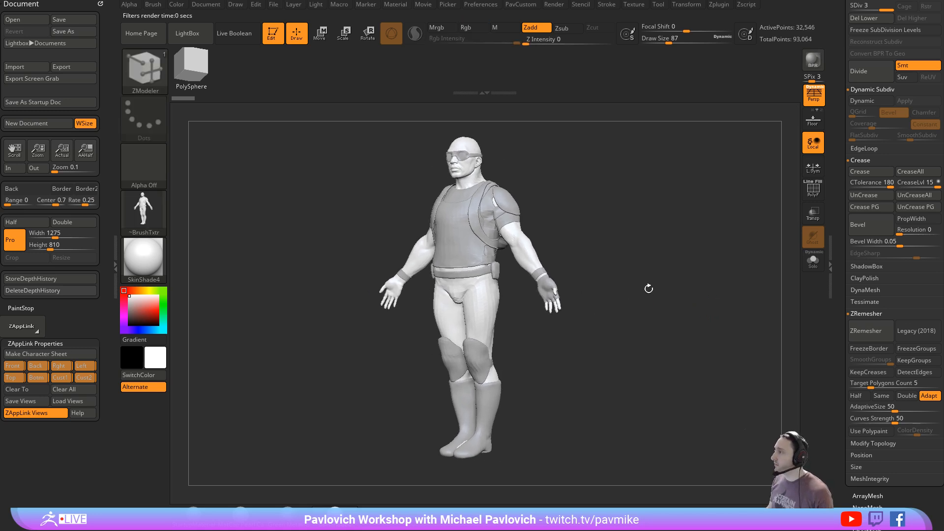
pyautogui.click(814, 64)
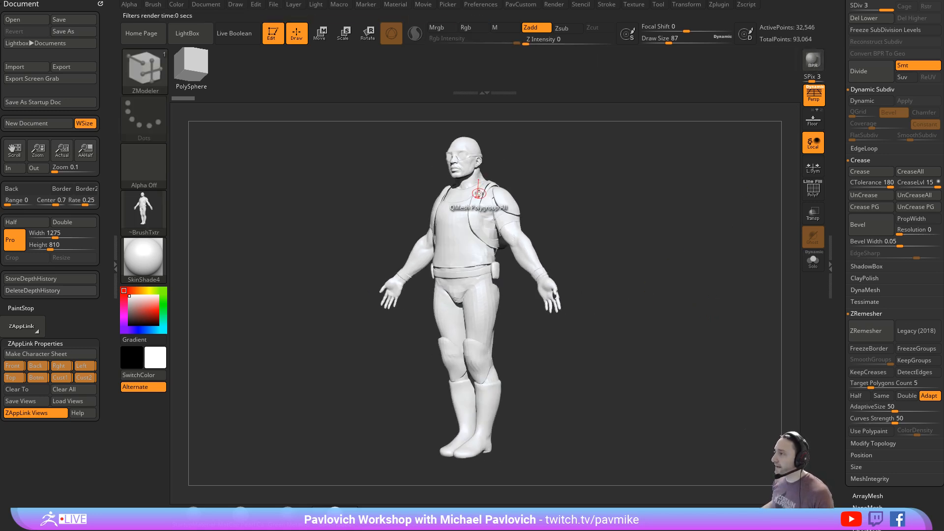
# - Replace the docked Document settings with the Render settings, checking the Zplugin list on the way, and expand the BPR Filters
pyautogui.click(101, 5)
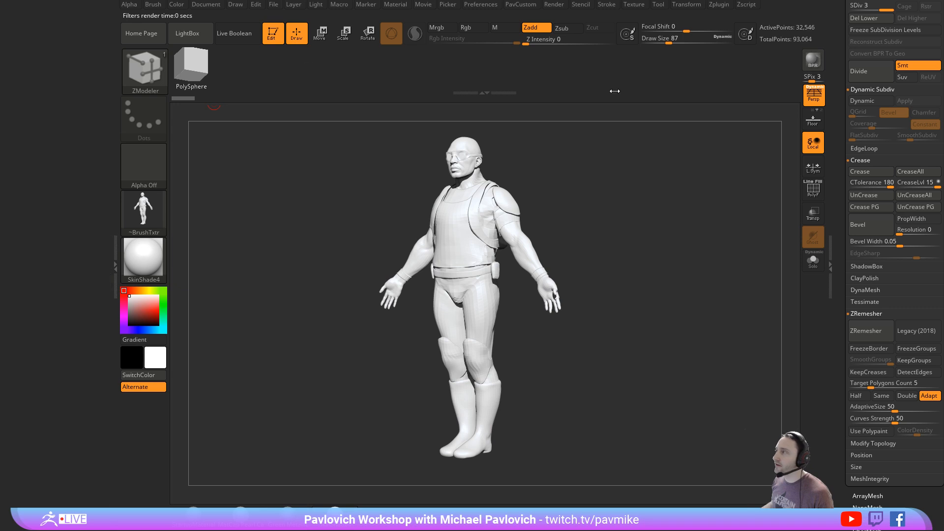
pyautogui.click(719, 4)
pyautogui.moveTo(281, 112); pyautogui.dragTo(64, 110)
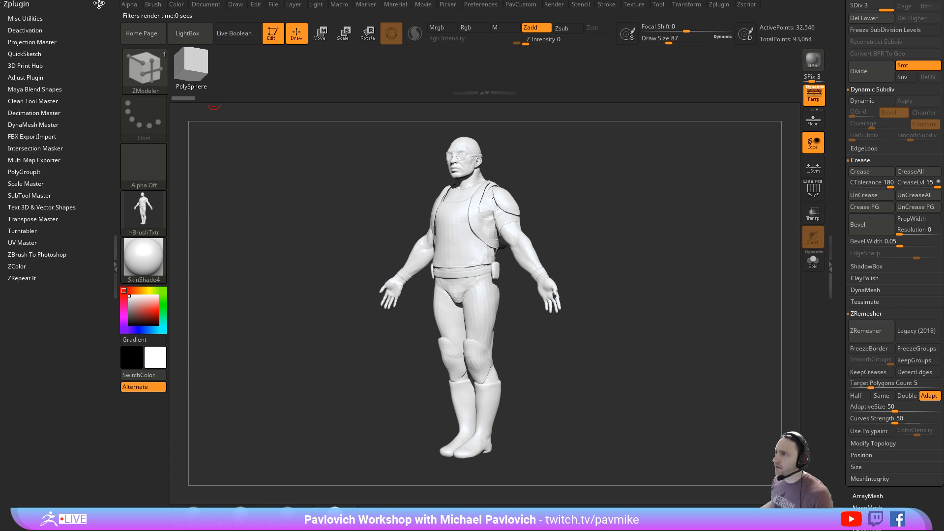
pyautogui.click(99, 5)
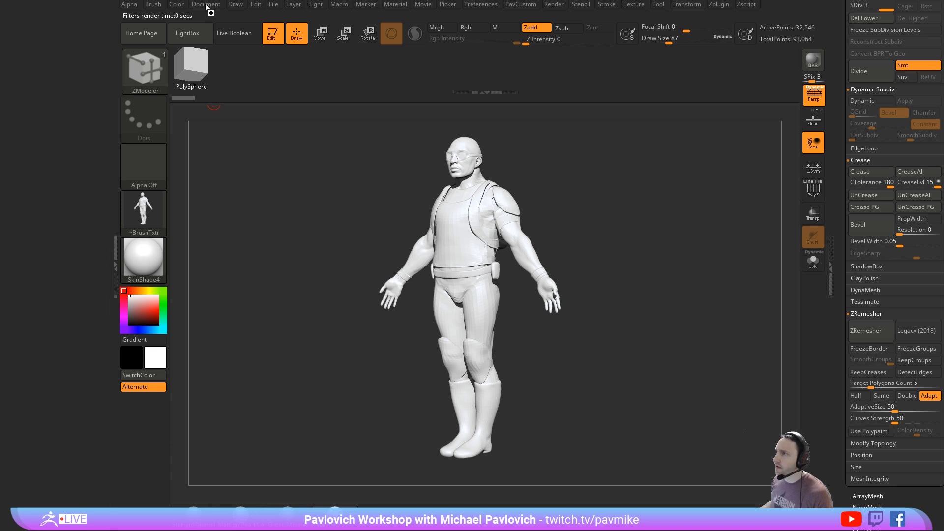
pyautogui.click(554, 6)
pyautogui.moveTo(550, 18); pyautogui.dragTo(1, 185)
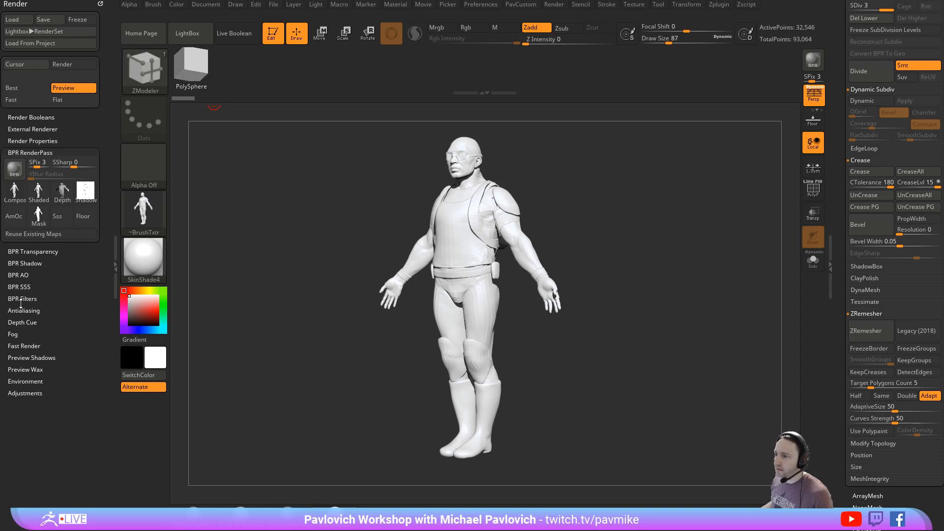
pyautogui.click(22, 300)
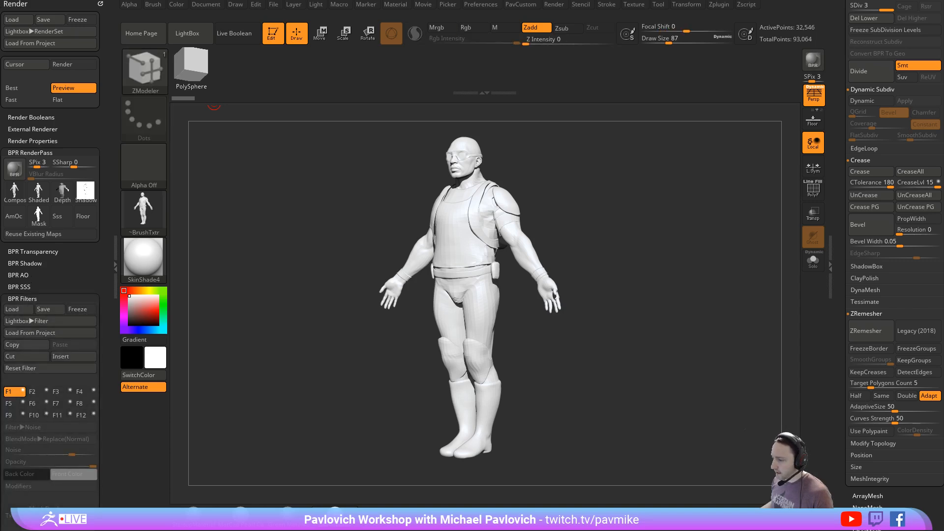
# - Switch to the browser, open the instructor's YouTube channel and show its playlists
pyautogui.moveTo(396, 1); pyautogui.dragTo(371, 24)
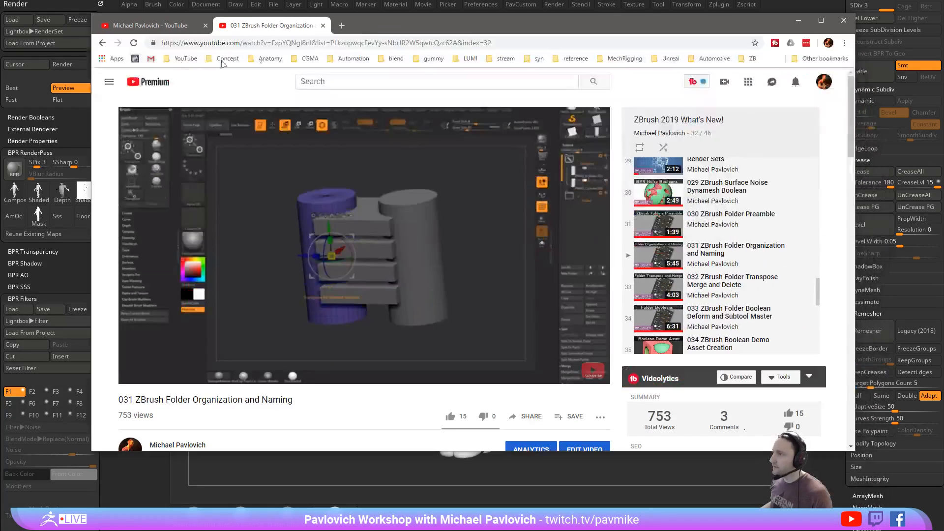
pyautogui.click(102, 43)
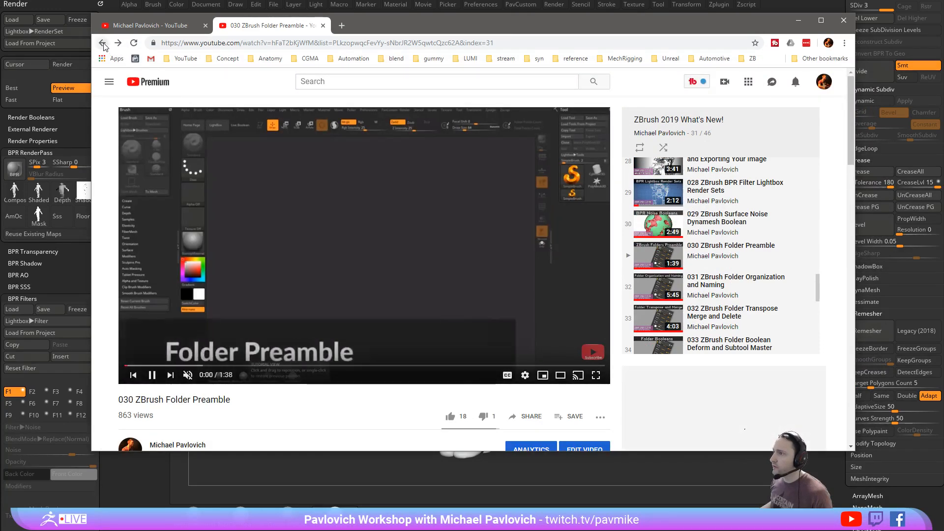
pyautogui.click(102, 44)
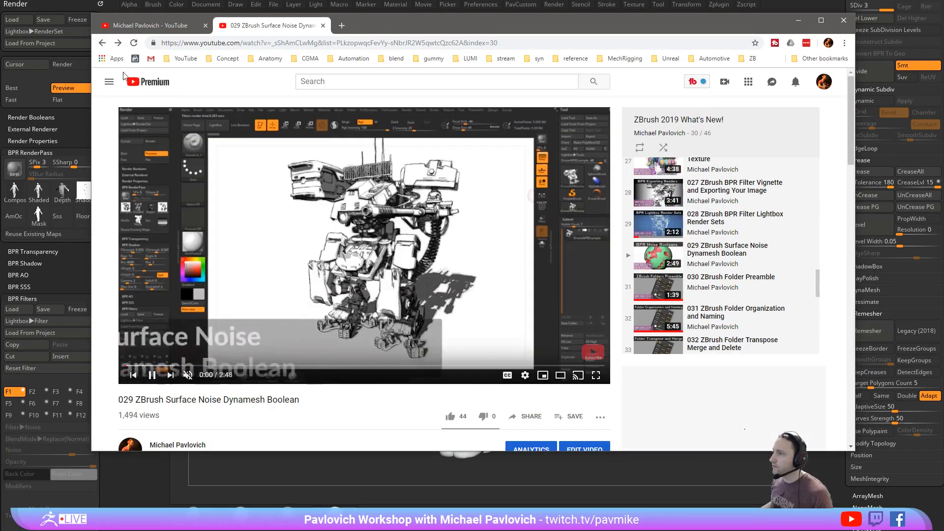
pyautogui.click(182, 58)
pyautogui.click(187, 77)
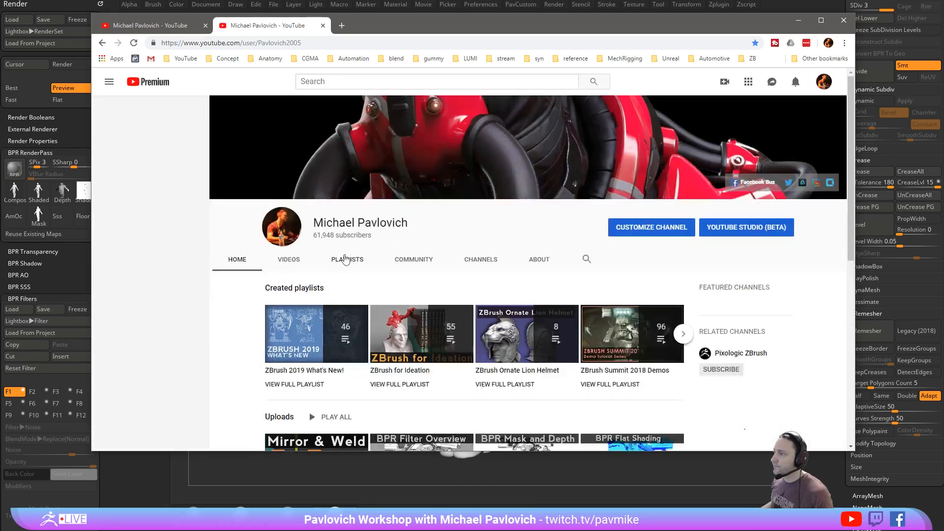
pyautogui.click(358, 257)
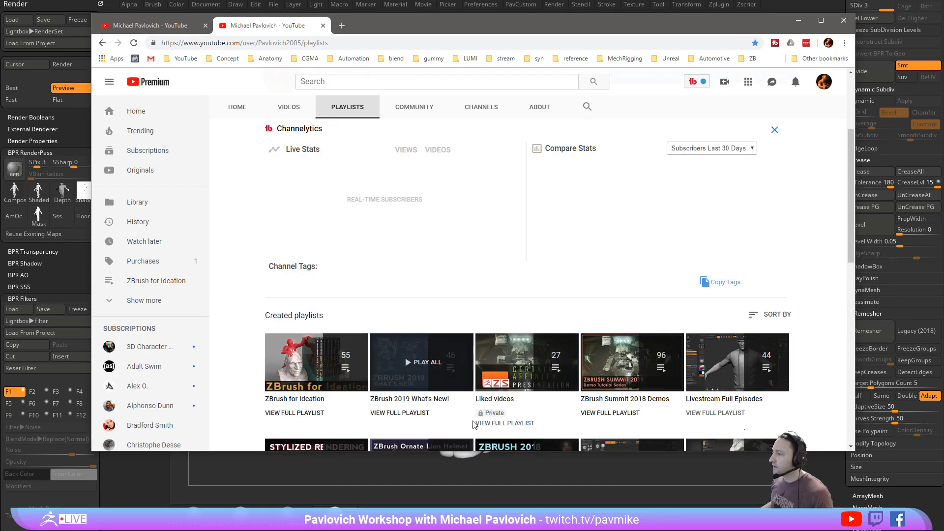
# - Open the ZBrush for Ideation playlist, select its web address, and return to the channel's playlists
pyautogui.click(293, 234)
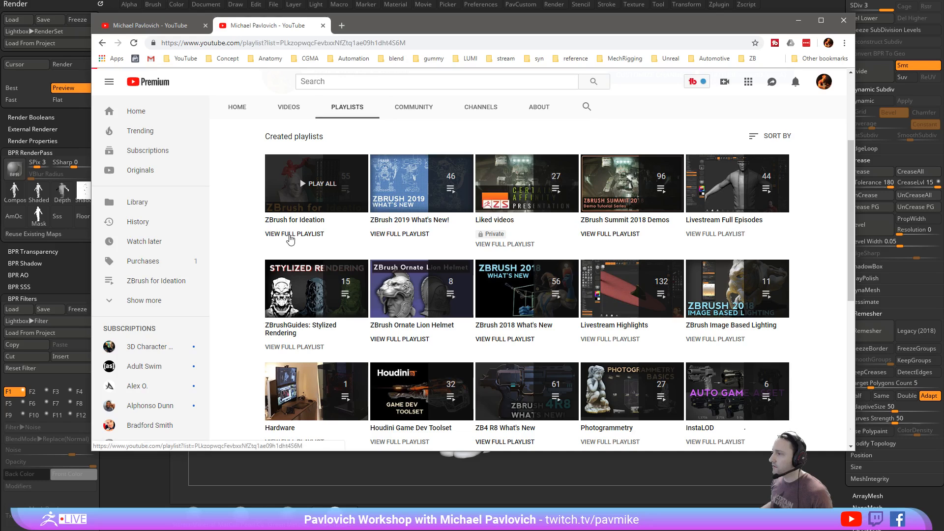
pyautogui.click(409, 44)
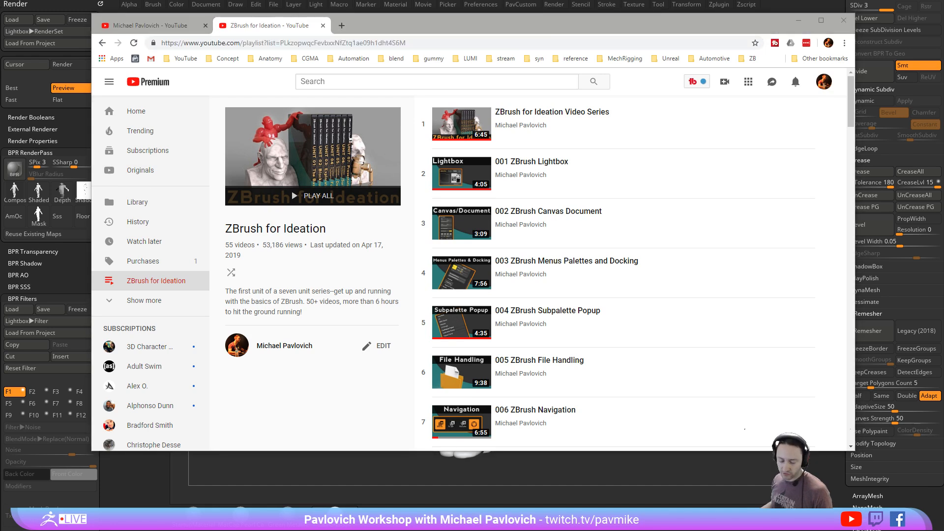
pyautogui.click(102, 43)
# - Look through the ZBrush 2019 What's New! playlist down to the BPR filter videos, and return to ZBrush
pyautogui.click(413, 235)
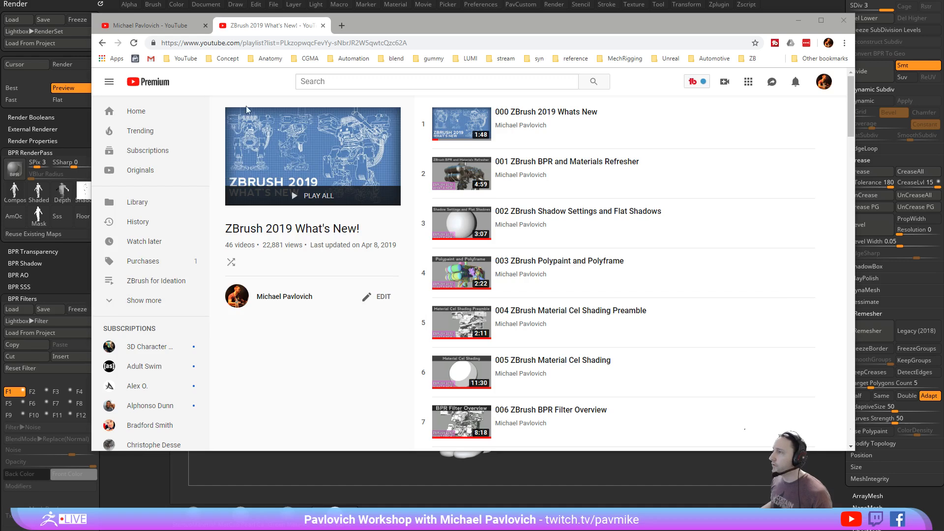
pyautogui.scroll(-6, 494, 153)
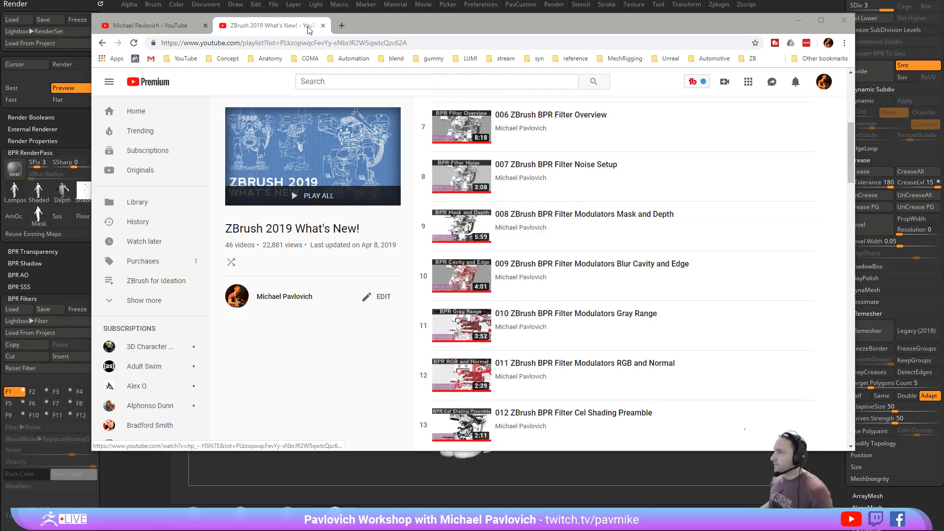
pyautogui.moveTo(406, 31); pyautogui.dragTo(457, 530)
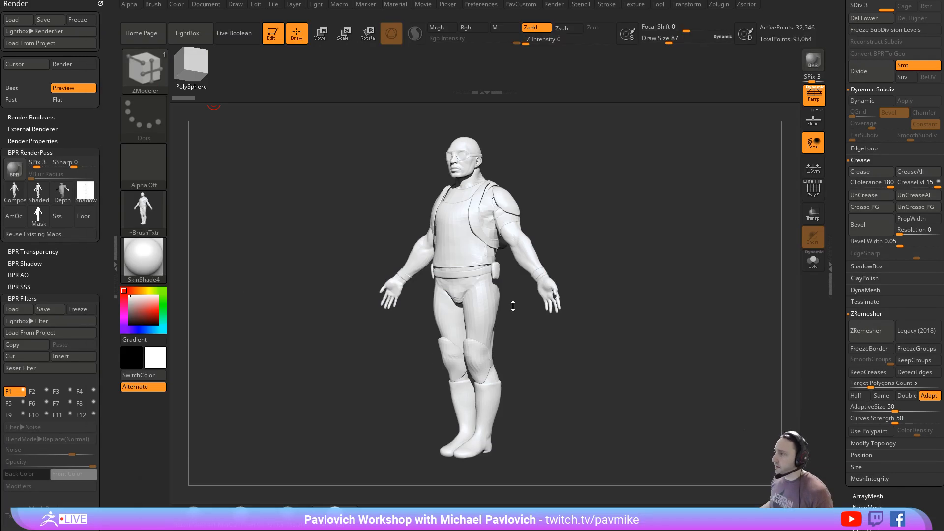
# - Enable the F1 Noise filter on the BPR render and review its blend mode and modifier settings
pyautogui.click(14, 392)
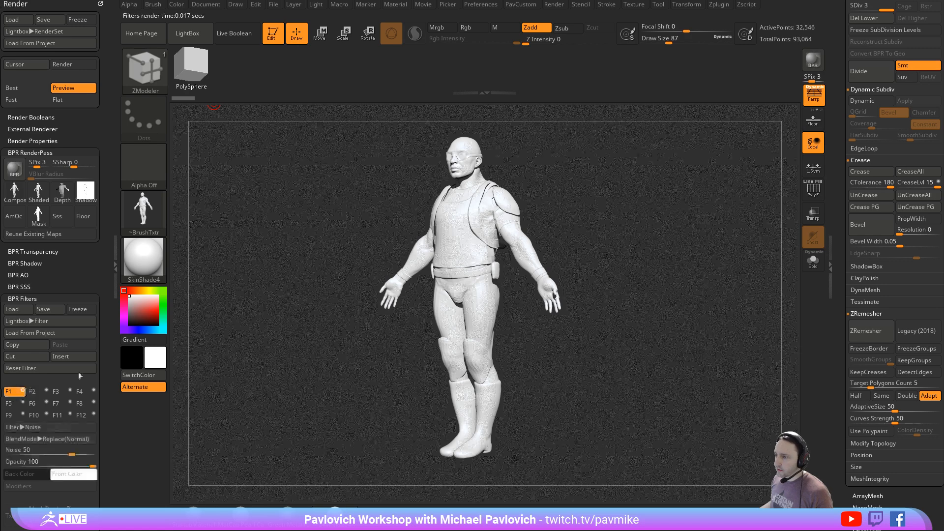
pyautogui.moveTo(106, 344); pyautogui.dragTo(109, 280)
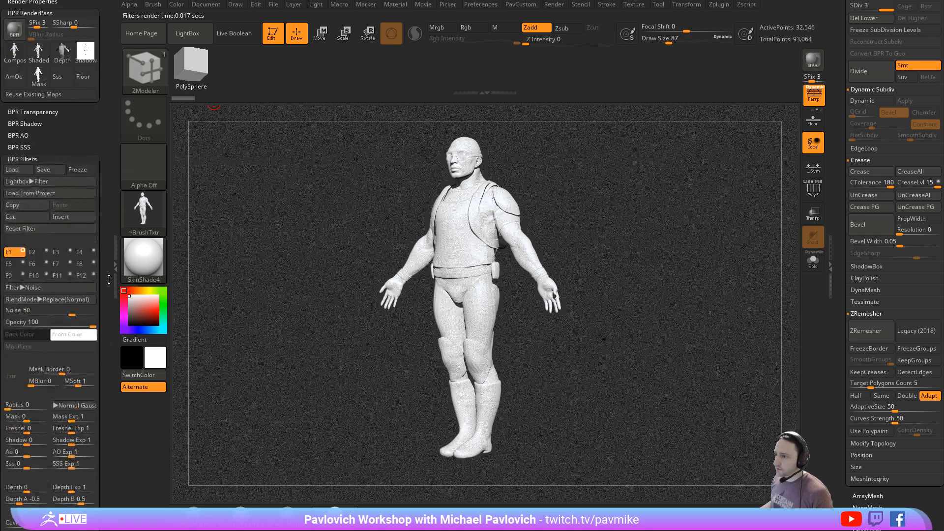
pyautogui.click(26, 298)
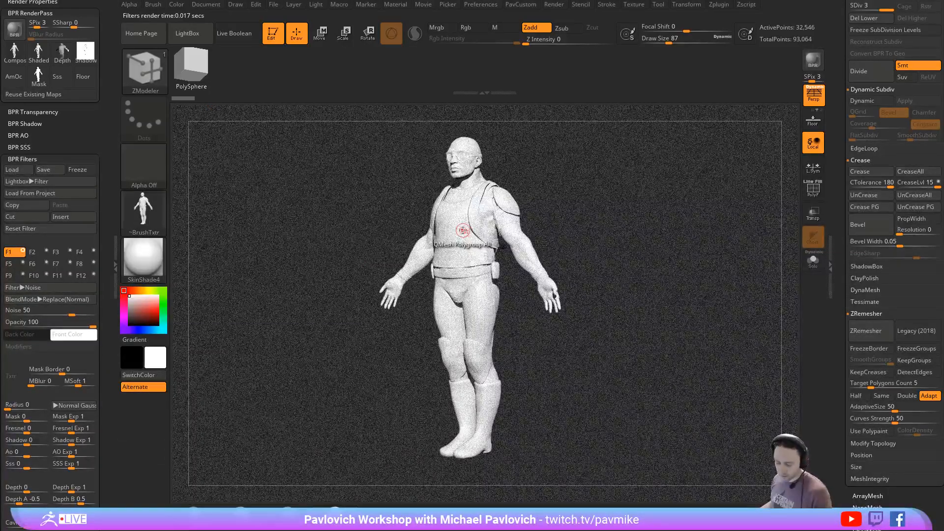
# - Try the B&W Thin Outline render set from LightBox, load BluePrint03 instead, and render the figure from the front
pyautogui.press(',')
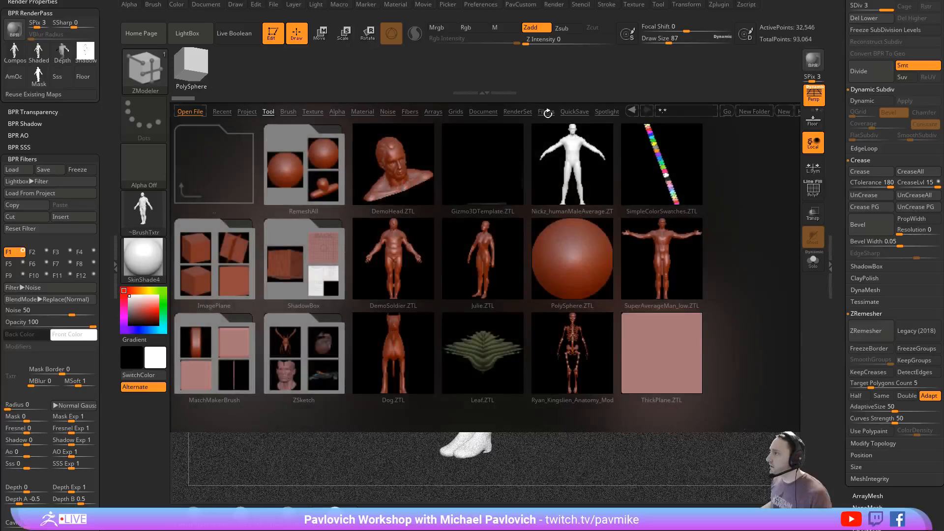
pyautogui.click(546, 111)
pyautogui.click(518, 112)
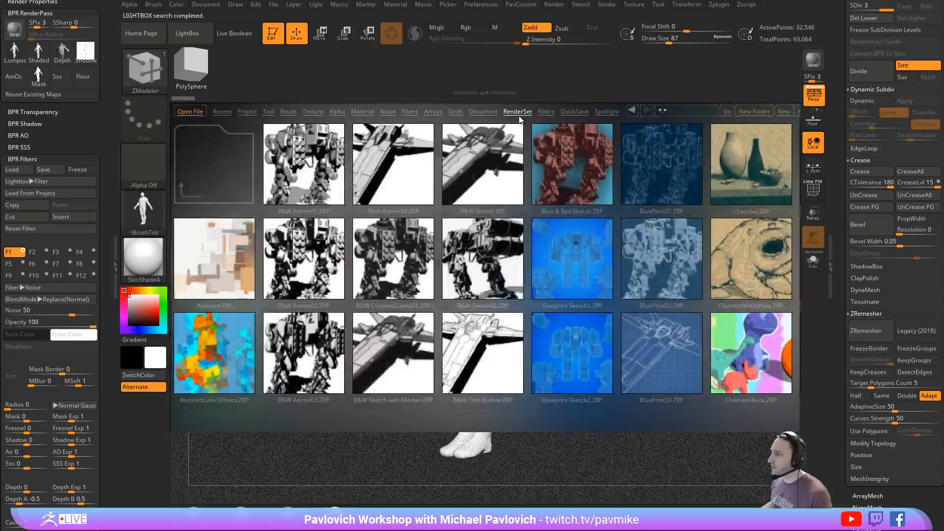
pyautogui.doubleClick(471, 345)
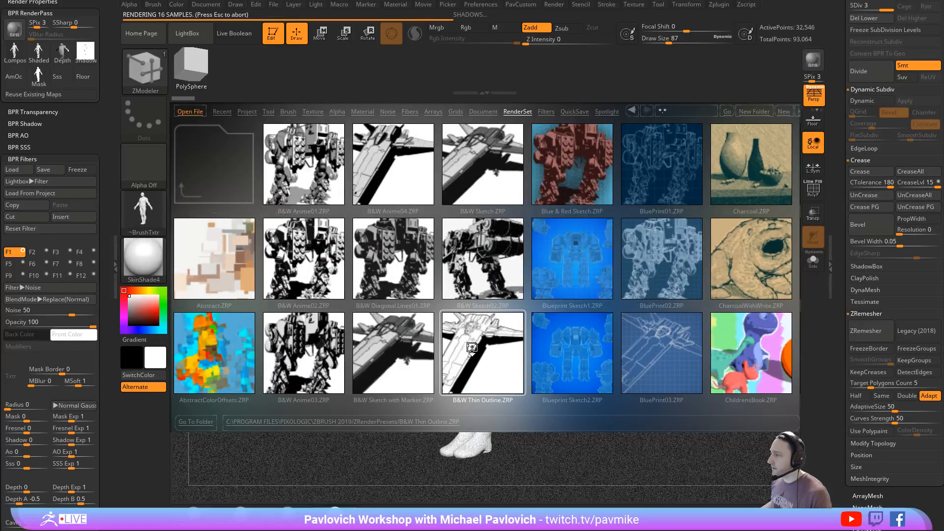
pyautogui.doubleClick(629, 331)
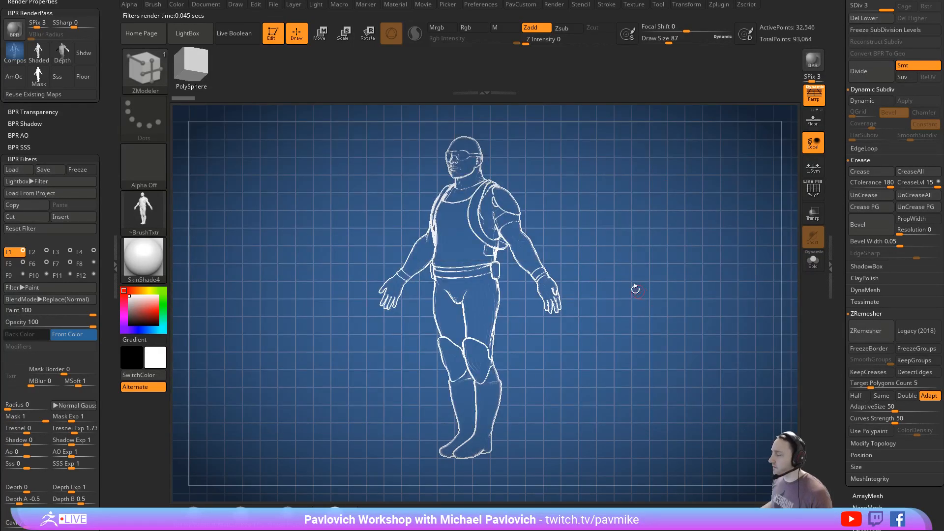
pyautogui.moveTo(635, 289); pyautogui.dragTo(713, 204)
pyautogui.click(813, 60)
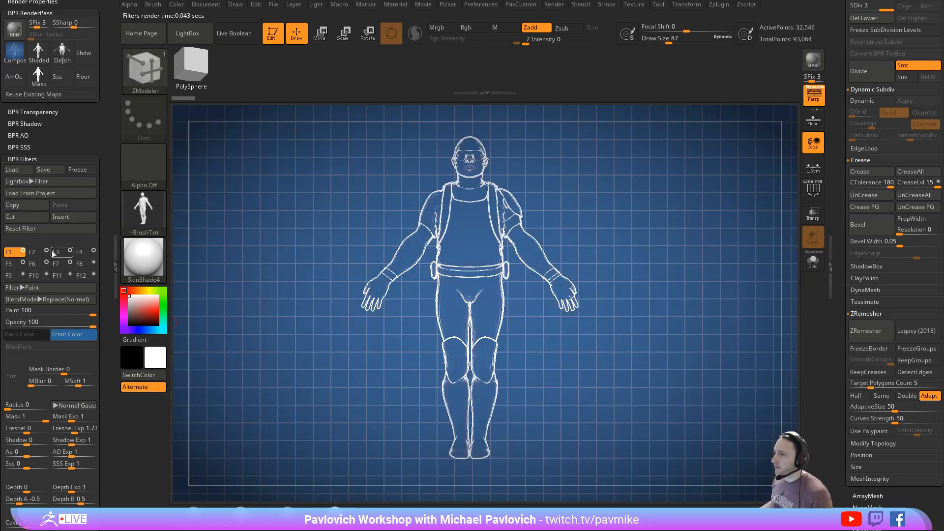
# - Render the figure in the blueprint style from the back, the side and a three-quarter view
pyautogui.keyDown('shift'); pyautogui.moveTo(616, 220); pyautogui.dragTo(727, 219); pyautogui.keyUp('shift')
pyautogui.hotkey('shift', 'r')
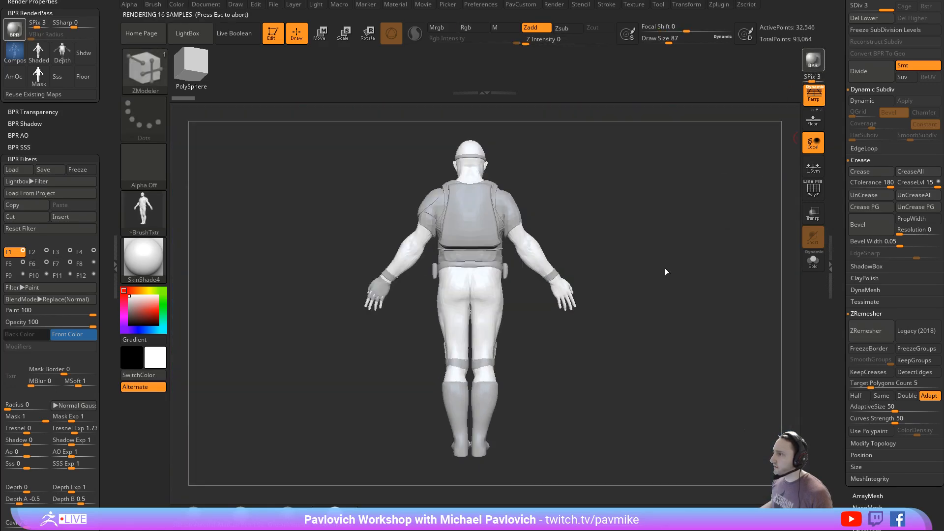
pyautogui.keyDown('shift'); pyautogui.moveTo(665, 270); pyautogui.dragTo(718, 269); pyautogui.keyUp('shift')
pyautogui.hotkey('shift', 'r')
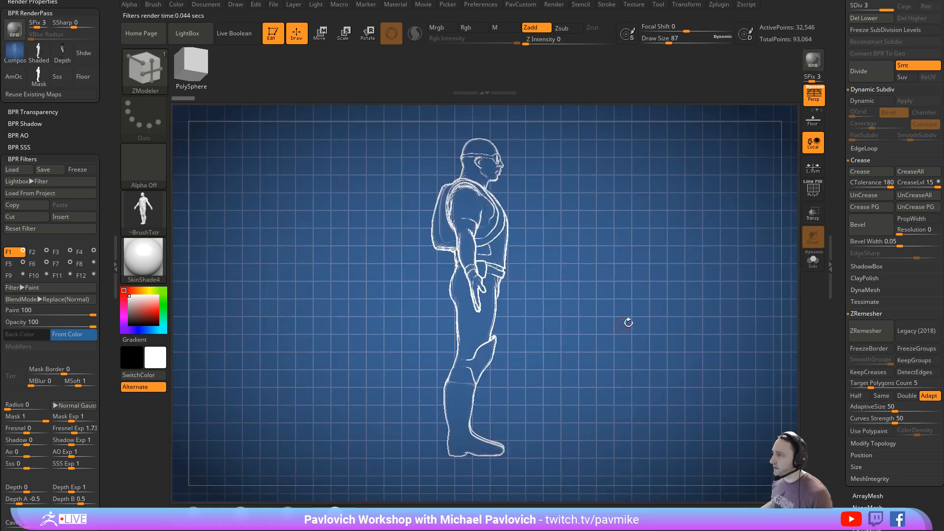
pyautogui.moveTo(628, 323)
pyautogui.keyDown('shift'); pyautogui.mouseDown()
pyautogui.moveTo(592, 327)
pyautogui.moveTo(633, 323)
pyautogui.moveTo(622, 321)
pyautogui.mouseUp(); pyautogui.keyUp('shift')
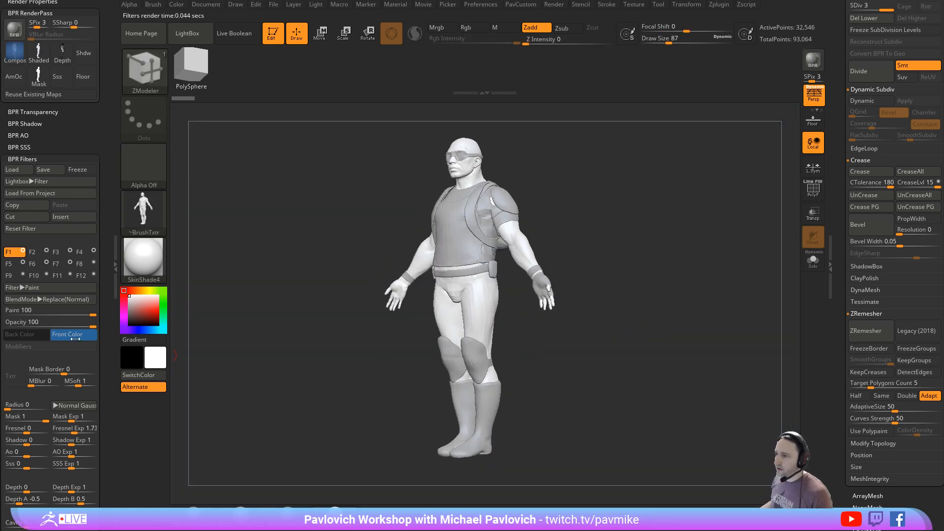
pyautogui.moveTo(676, 221); pyautogui.dragTo(766, 167)
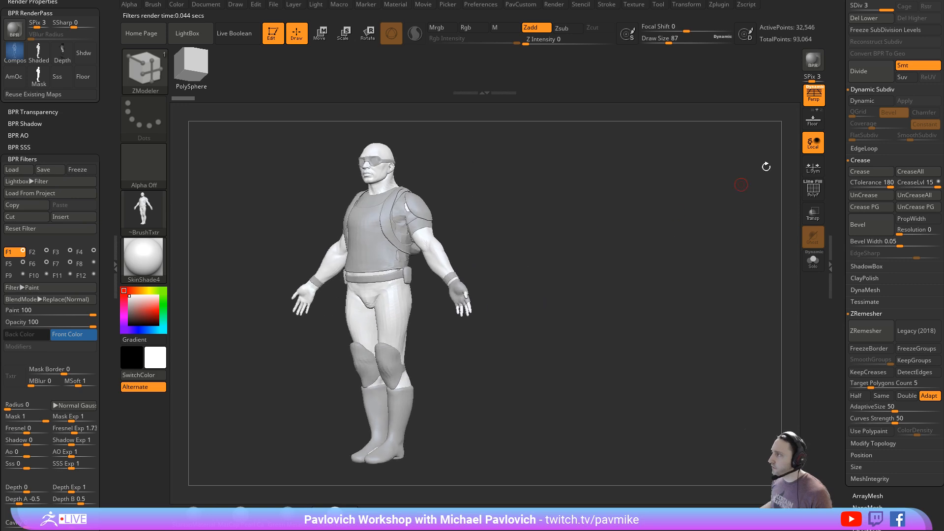
pyautogui.hotkey('shift', 'r')
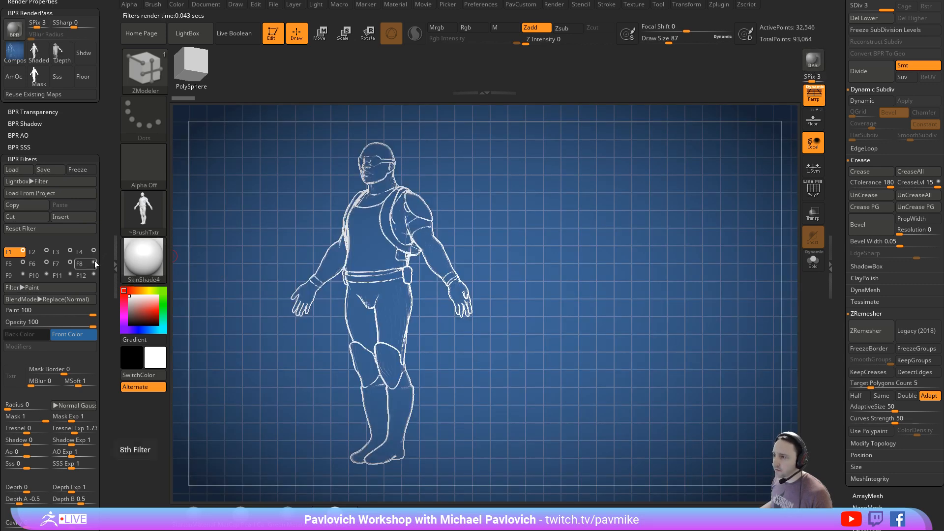
# - Enable the F8 render filter and set its filter type to Drop Shadow
pyautogui.click(94, 263)
pyautogui.click(83, 265)
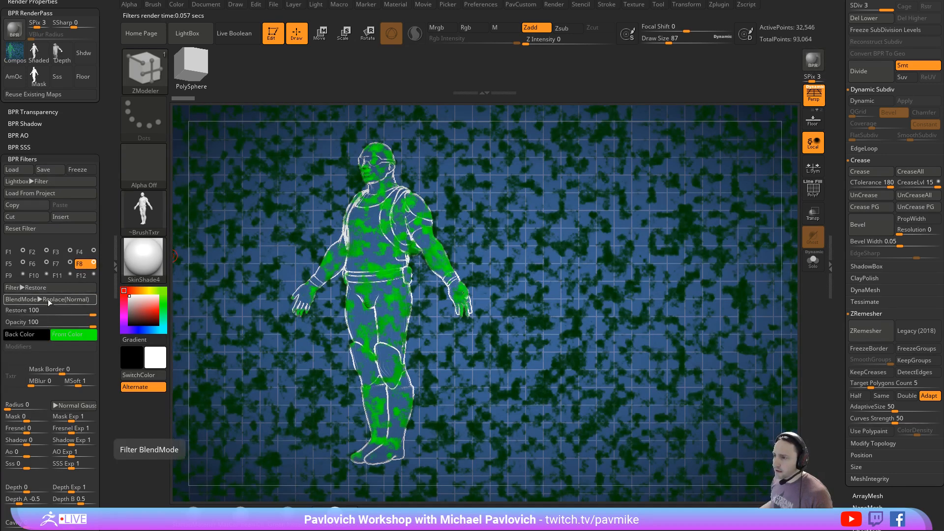
pyautogui.click(49, 286)
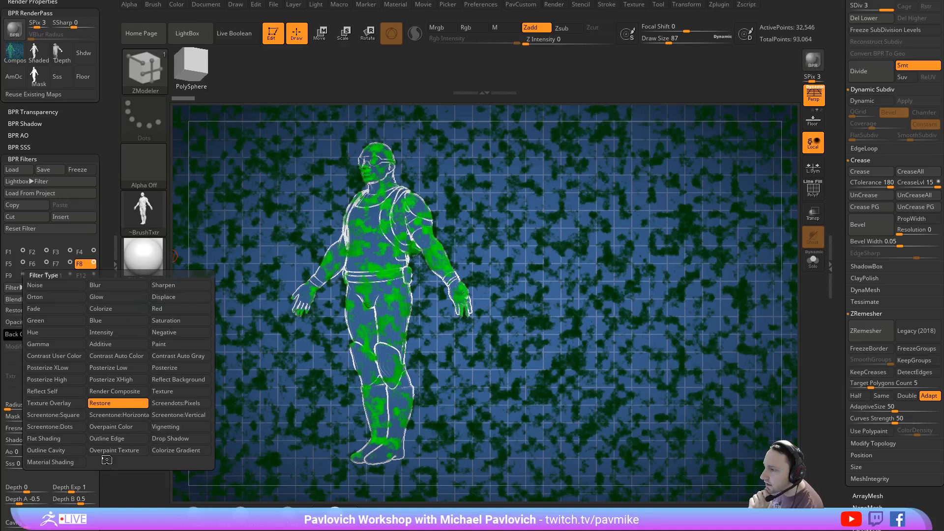
pyautogui.click(158, 438)
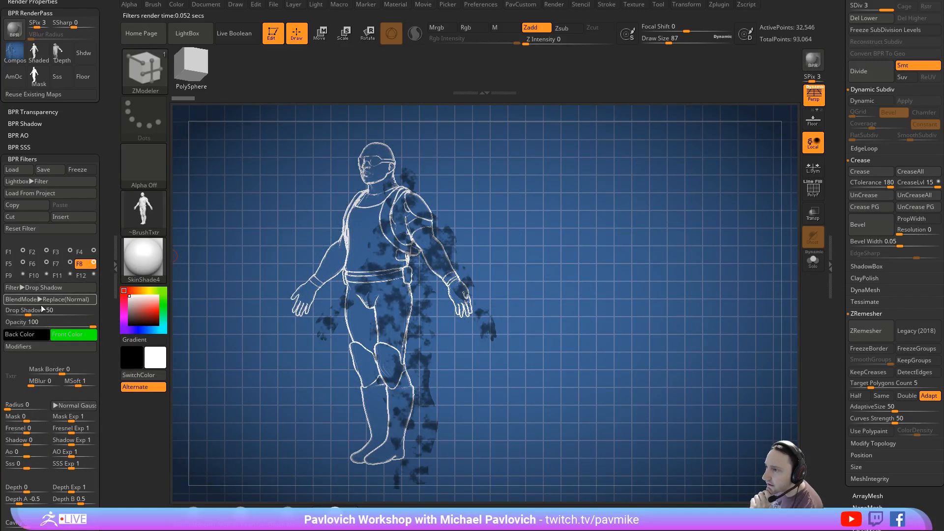
# - Set the F8 drop shadow's front color to white and its Drop Shadow strength to 100
pyautogui.click(33, 346)
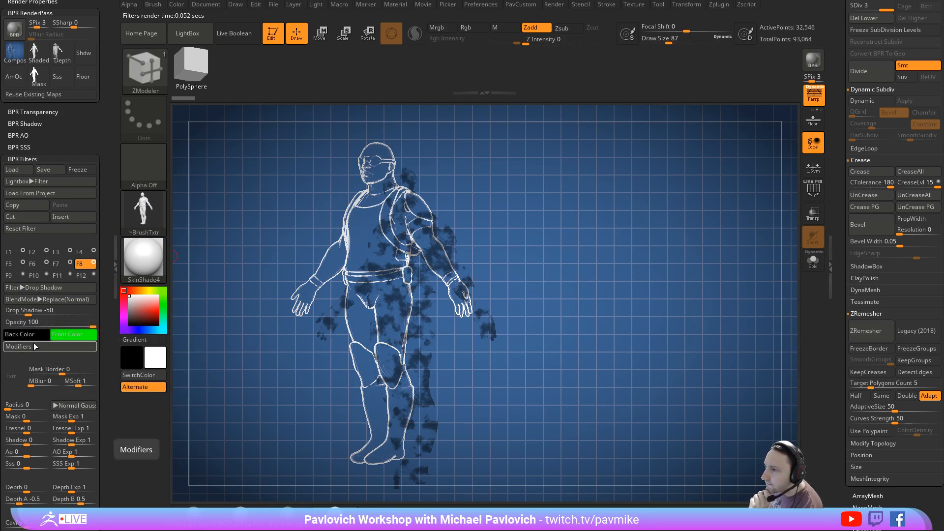
pyautogui.click(64, 335)
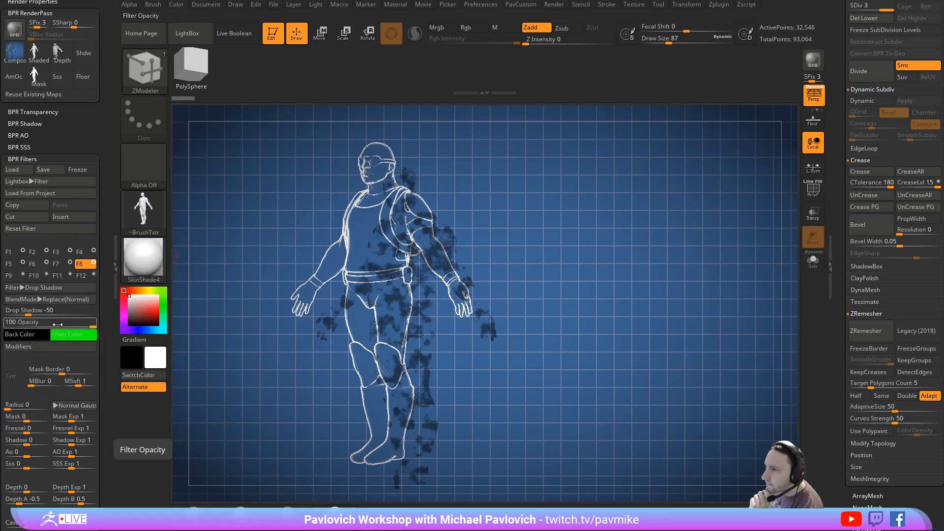
pyautogui.click(57, 334)
pyautogui.click(17, 240)
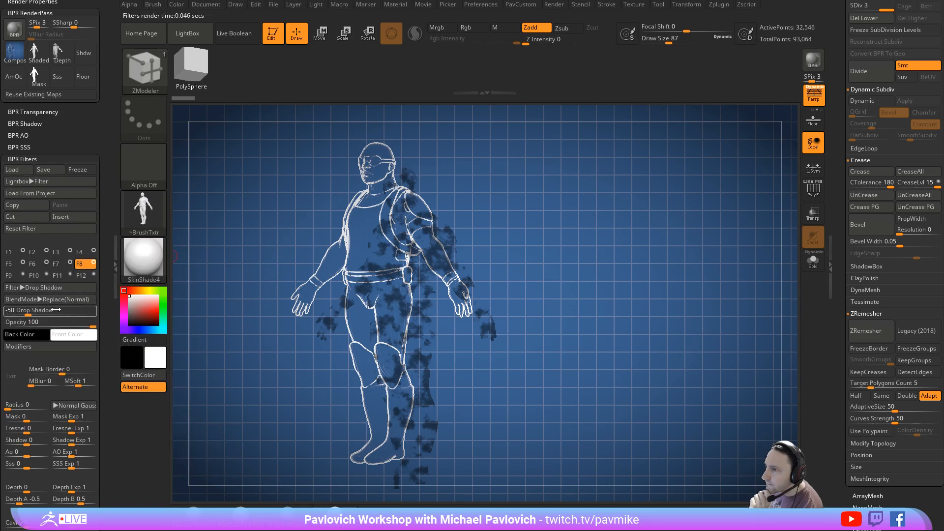
pyautogui.moveTo(32, 313); pyautogui.dragTo(107, 306)
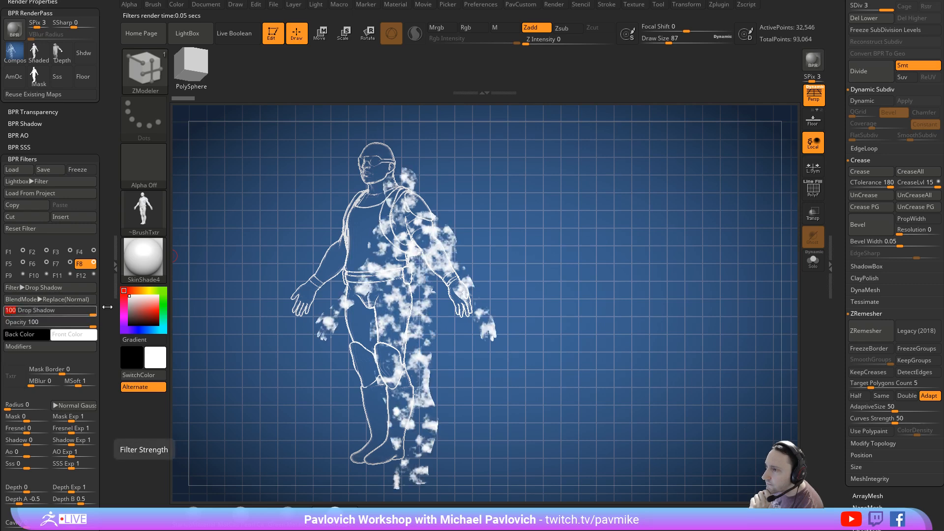
pyautogui.click(53, 353)
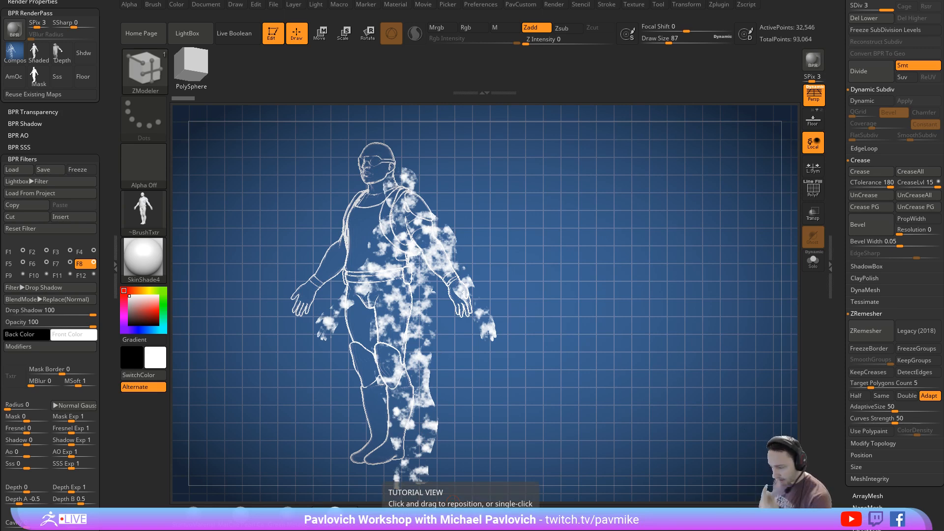
# - Switch to the browser, look through the BPR filter videos in the ZBrush 2019 What's New! playlist, and return to ZBrush
pyautogui.hotkey('alt', 'Tab')
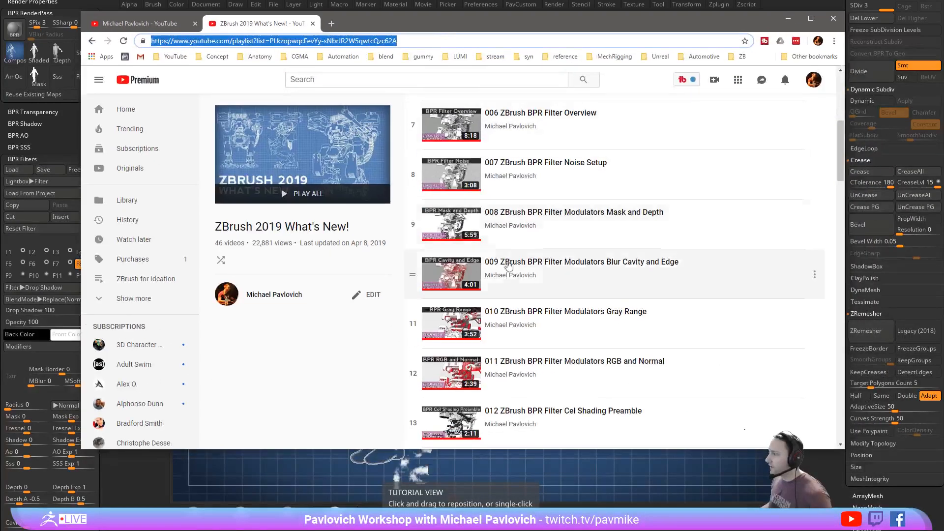
pyautogui.scroll(-8, 647, 295)
pyautogui.scroll(-6, 647, 295)
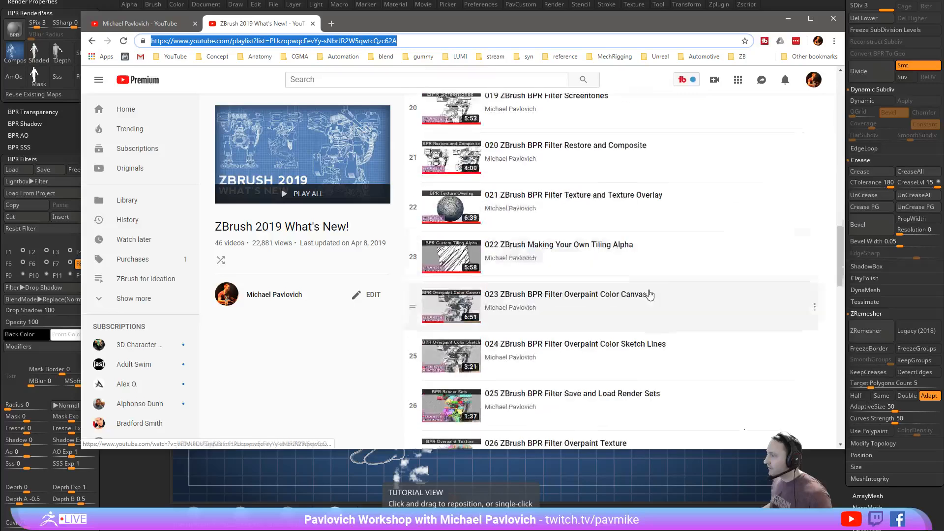
pyautogui.scroll(-4, 673, 282)
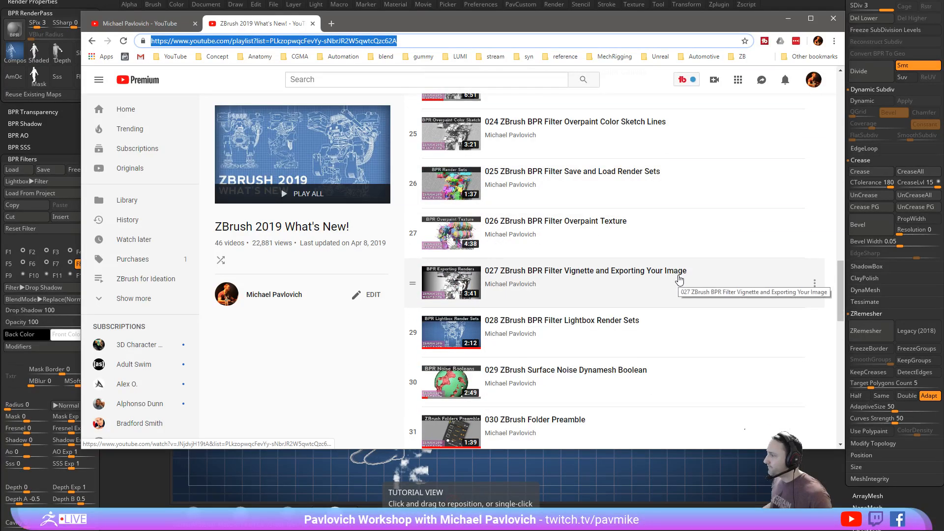
pyautogui.scroll(5, 688, 275)
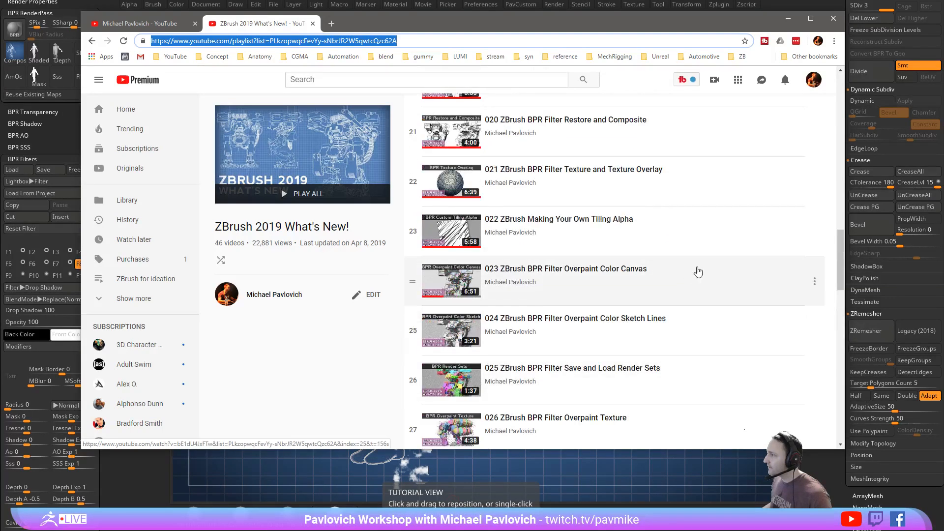
pyautogui.scroll(5, 705, 270)
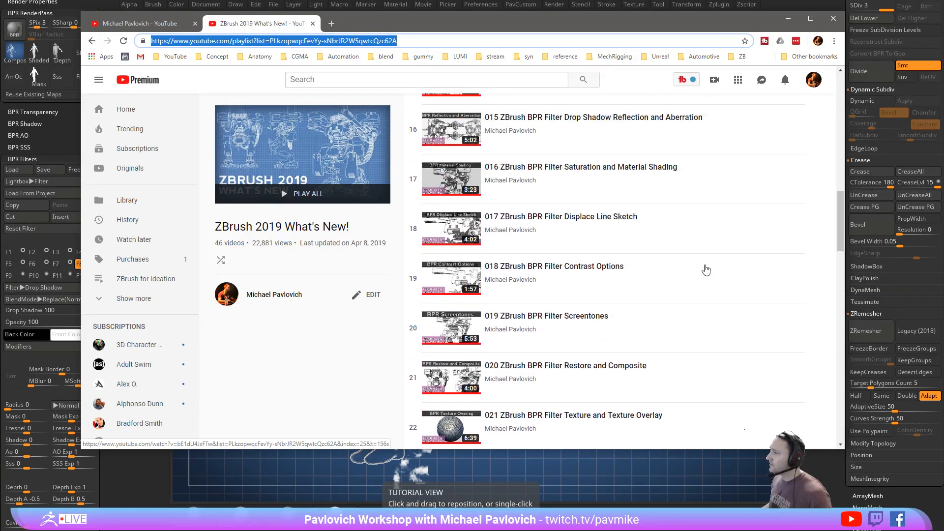
pyautogui.scroll(2, 706, 270)
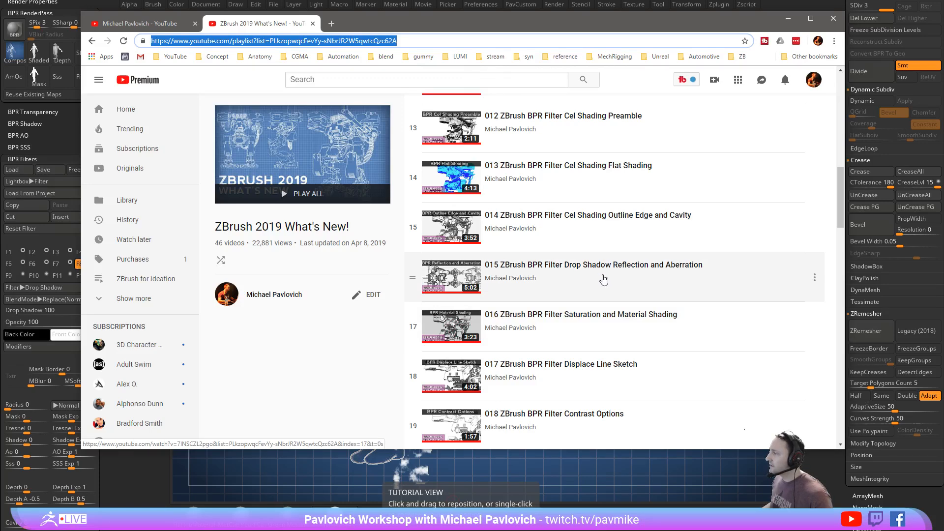
pyautogui.scroll(5, 603, 279)
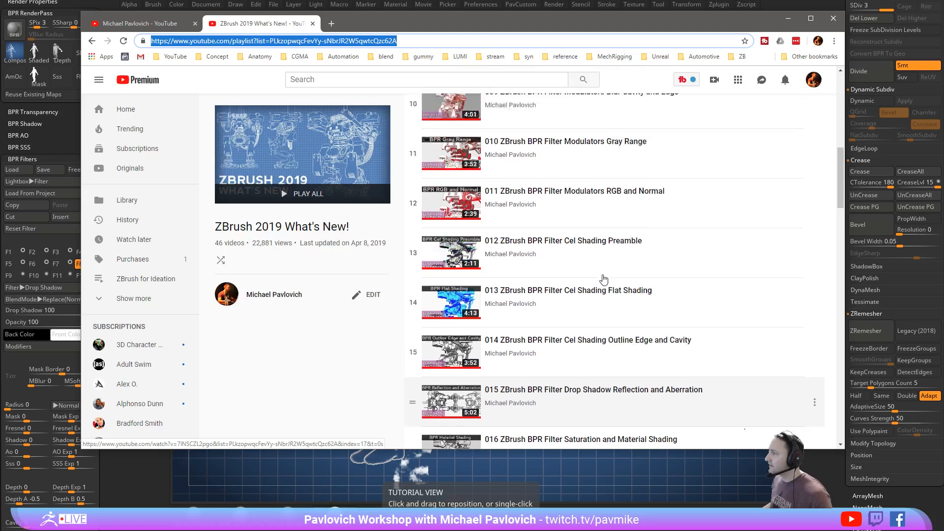
pyautogui.scroll(3, 604, 279)
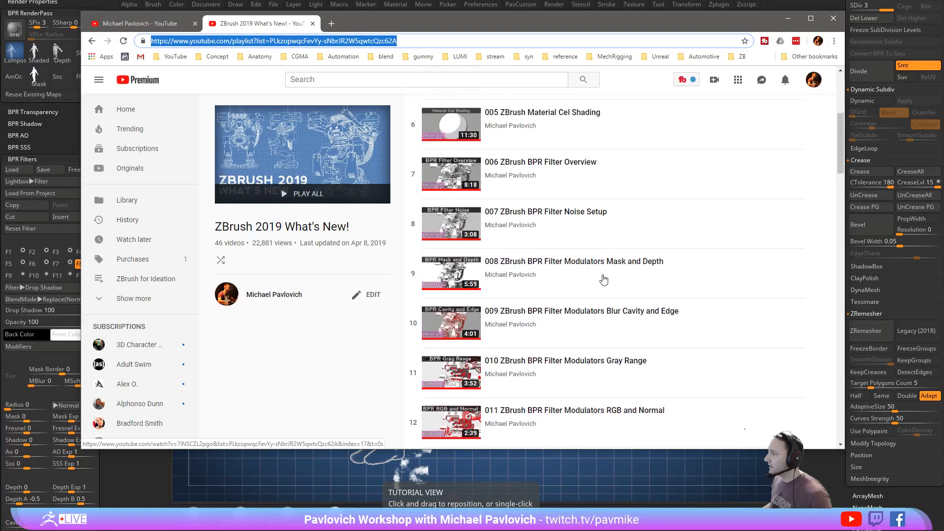
pyautogui.click(788, 19)
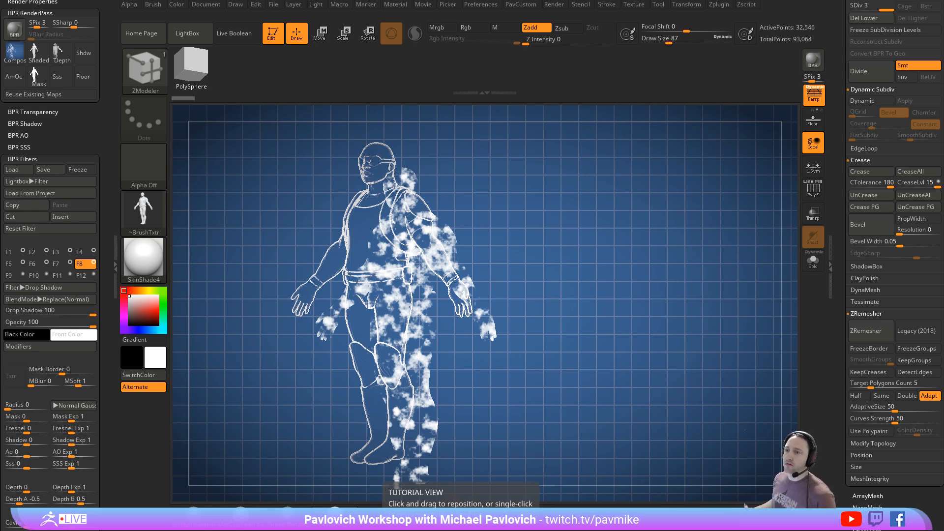
# - Clear the figure from the canvas, draw the UMesh_PM3D_Cube3D1 tool on it, and make the cube editable
pyautogui.click(283, 33)
pyautogui.hotkey('ctrl', 'n')
pyautogui.press('s')
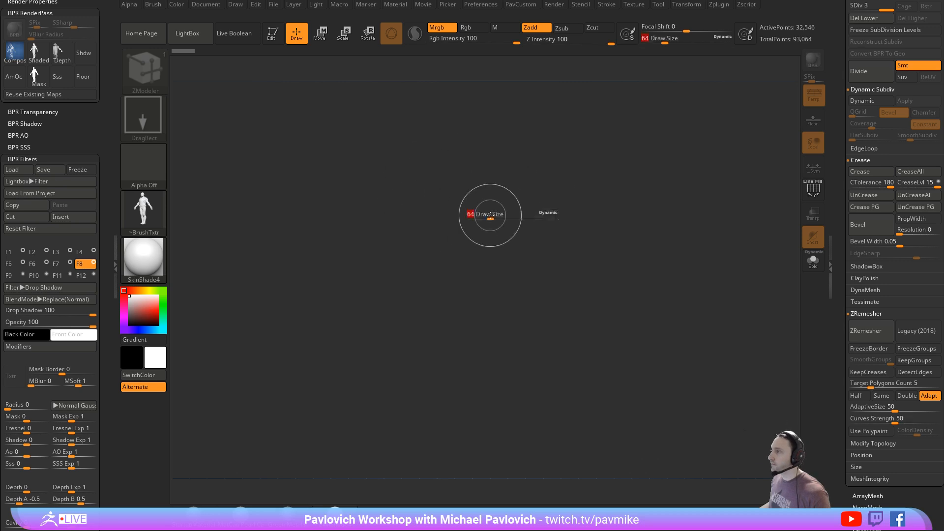
pyautogui.click(492, 216)
pyautogui.moveTo(838, 105)
pyautogui.mouseDown()
pyautogui.moveTo(832, 274)
pyautogui.moveTo(841, 309)
pyautogui.mouseUp()
pyautogui.click(914, 238)
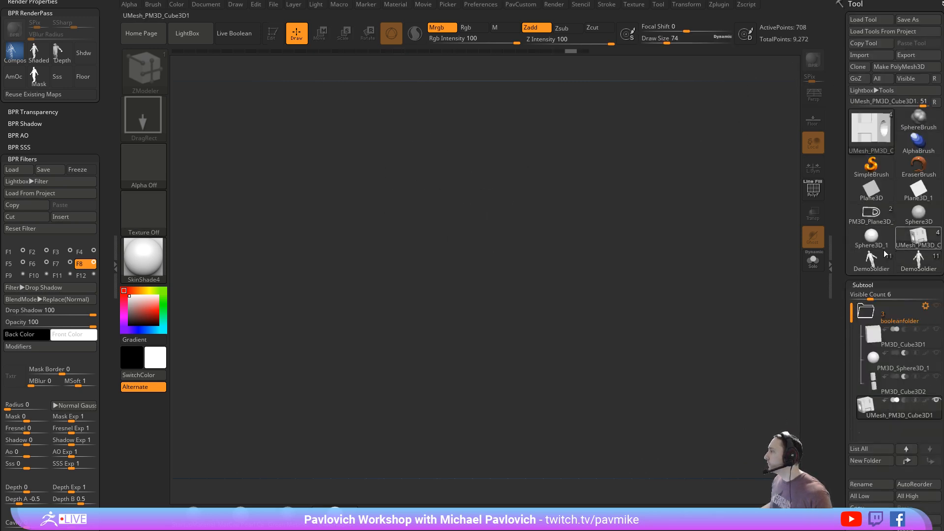
pyautogui.moveTo(494, 324); pyautogui.dragTo(526, 407)
pyautogui.press('t')
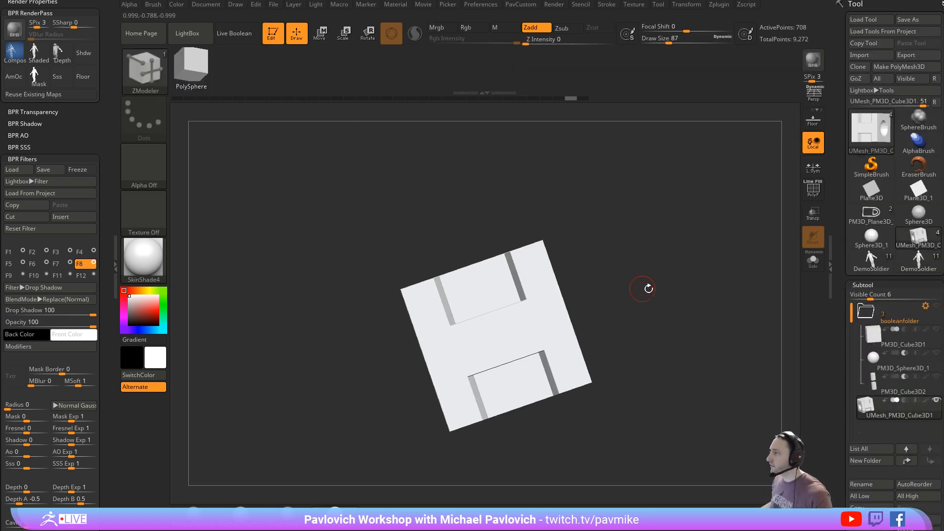
# - Show the cube's polygroup wireframe and turn on Dynamic Subdivision with SmoothSubdiv 3
pyautogui.click(811, 191)
pyautogui.moveTo(841, 276); pyautogui.dragTo(850, 177)
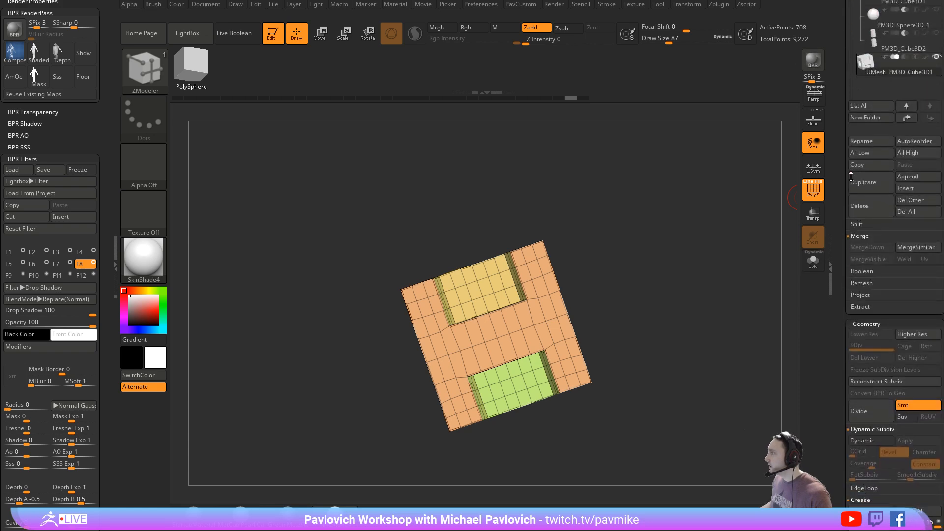
pyautogui.moveTo(585, 253); pyautogui.dragTo(702, 302)
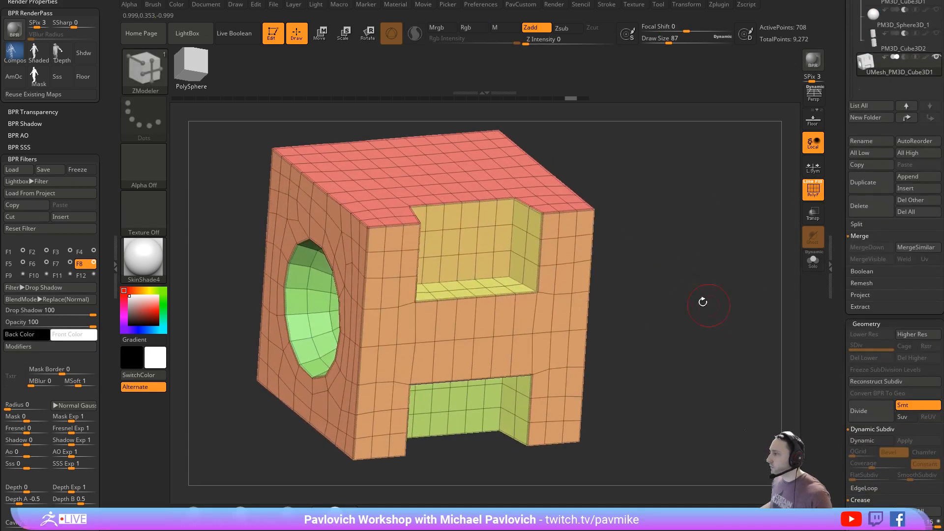
pyautogui.moveTo(730, 223); pyautogui.dragTo(696, 232)
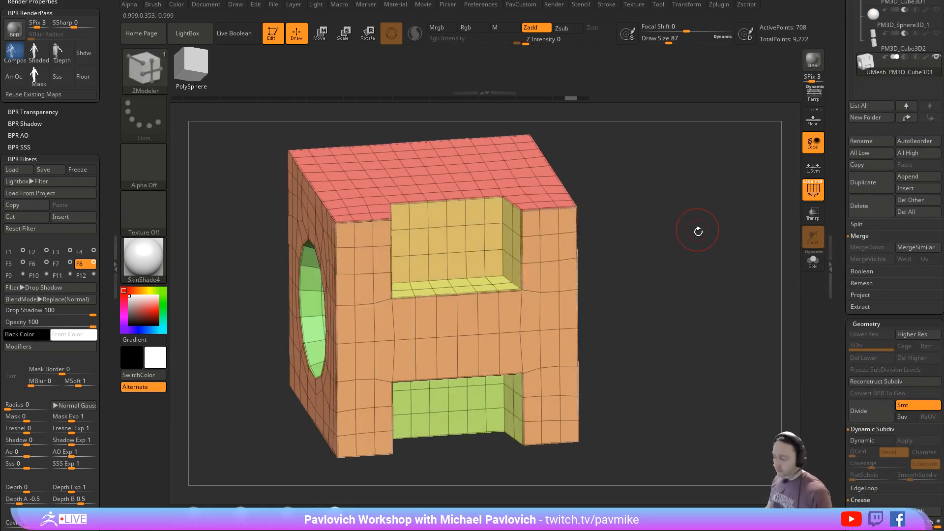
pyautogui.press('4')
pyautogui.moveTo(717, 337); pyautogui.dragTo(714, 337)
pyautogui.click(686, 300)
pyautogui.click(678, 335)
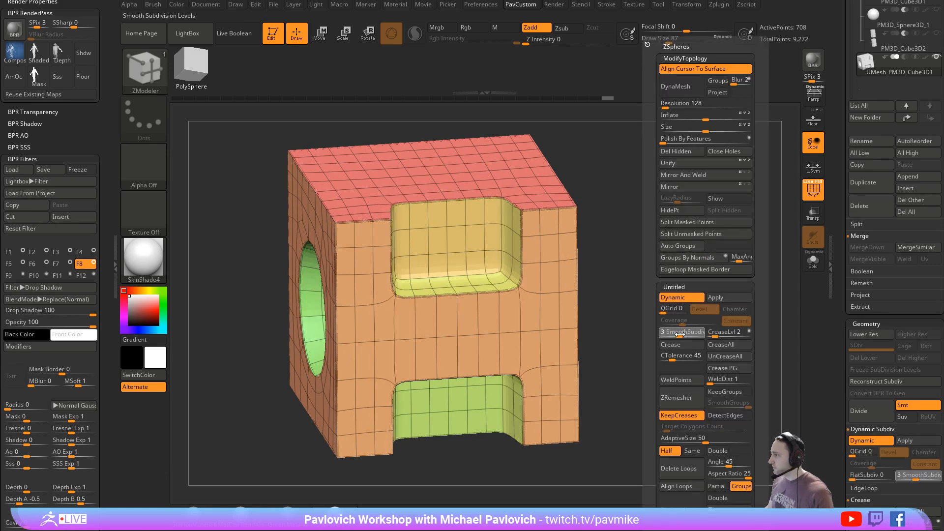
# - Hide the wireframe, inspect the smoothed cube's cutouts at an angle, and bring up the custom subdivision settings
pyautogui.click(811, 191)
pyautogui.moveTo(788, 198); pyautogui.dragTo(710, 269)
pyautogui.press('`')
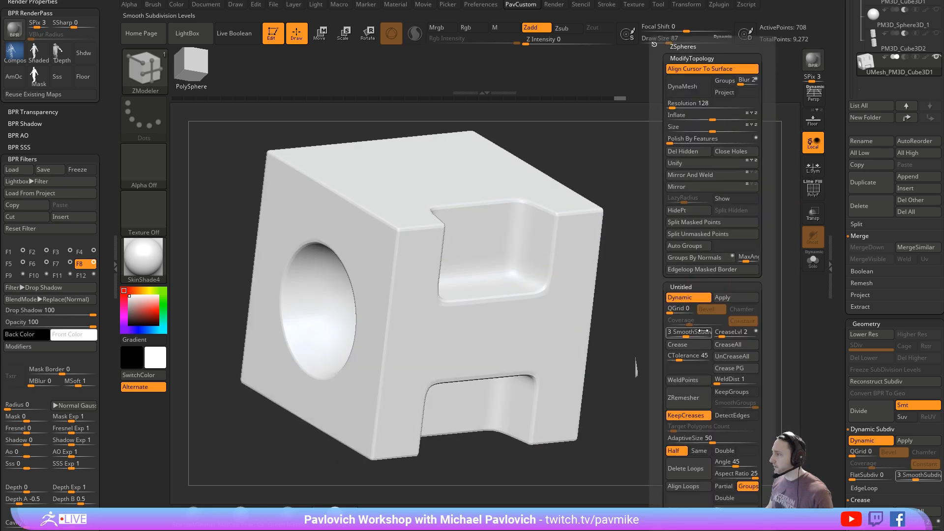
# - Examine the rounded edges around the smoothed cube's cutouts from a different angle
pyautogui.click(690, 334)
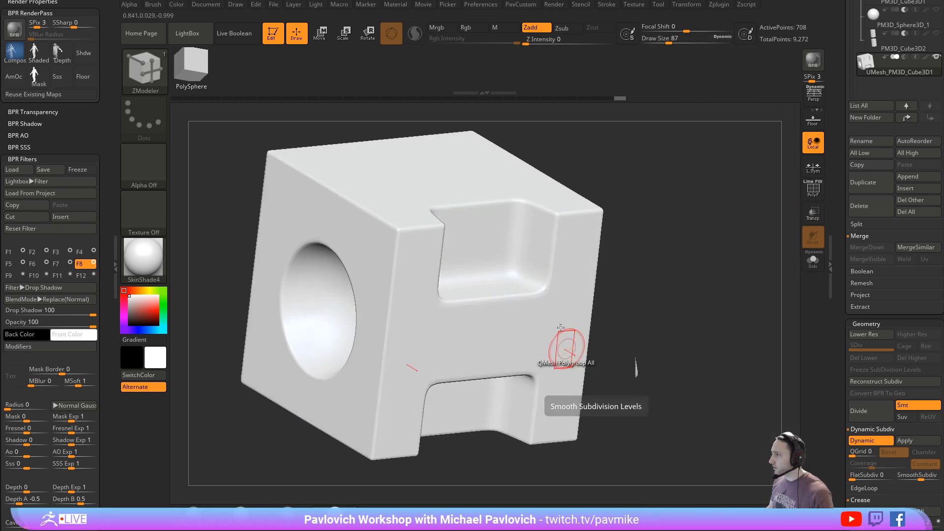
pyautogui.moveTo(779, 276); pyautogui.dragTo(724, 288)
pyautogui.press('`')
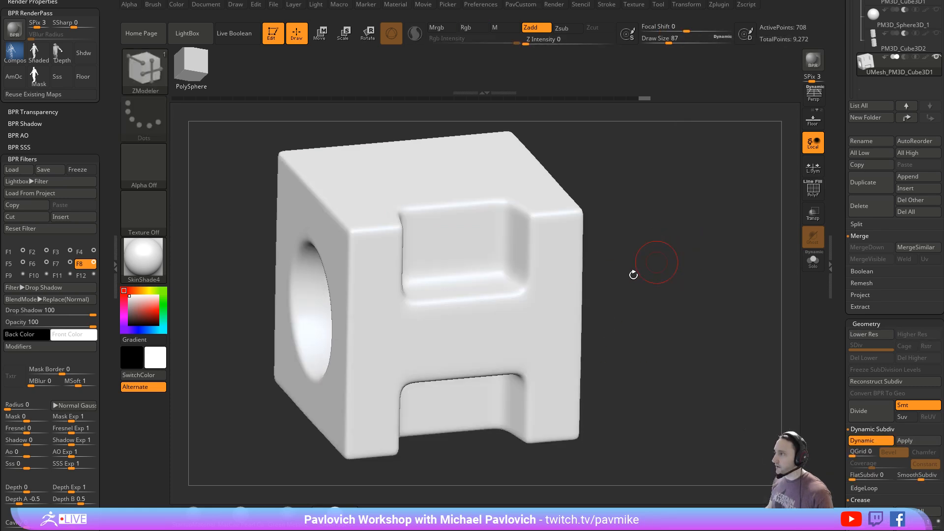
pyautogui.moveTo(662, 266); pyautogui.dragTo(675, 288)
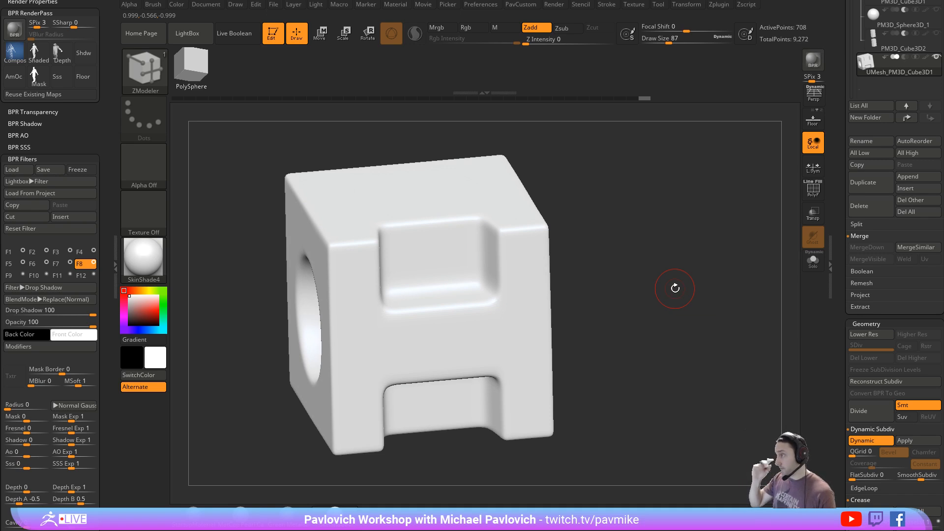
# - Run Boolean Folder on booleanfolder and show the polygroup wireframe of the resulting UMesh_PM3D_Cube3D1 subtool
pyautogui.scroll(3, 856, 106)
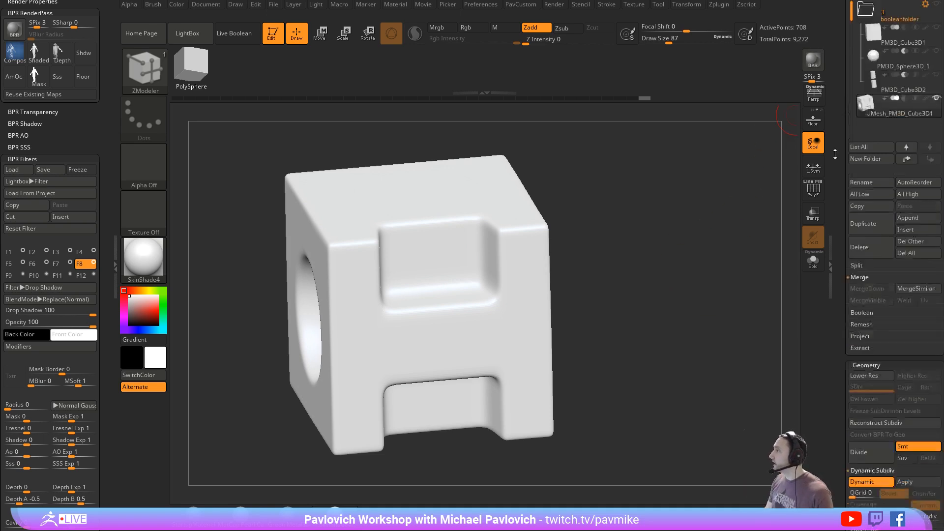
pyautogui.click(931, 145)
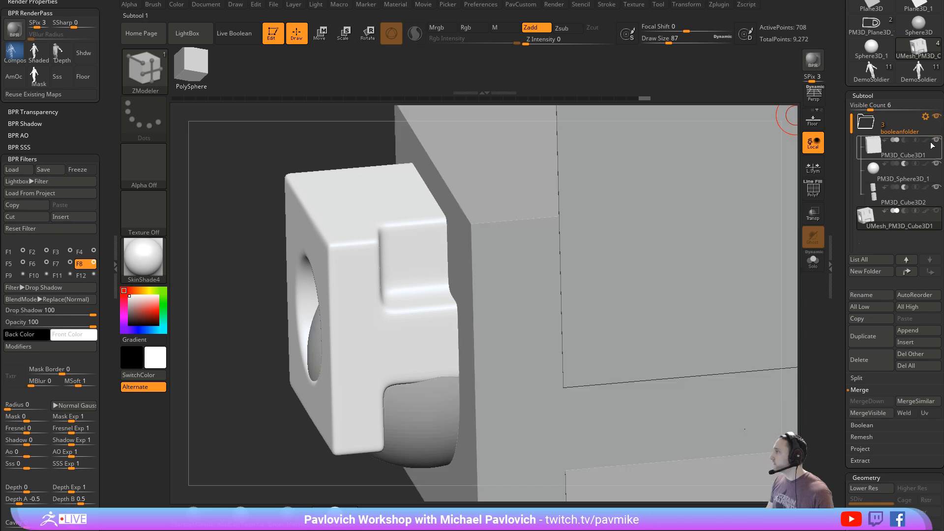
pyautogui.click(926, 117)
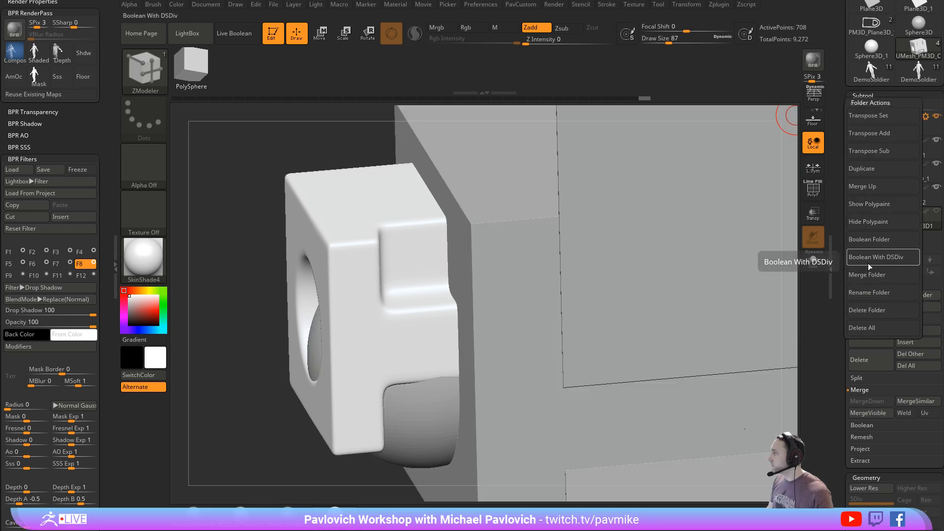
pyautogui.click(868, 240)
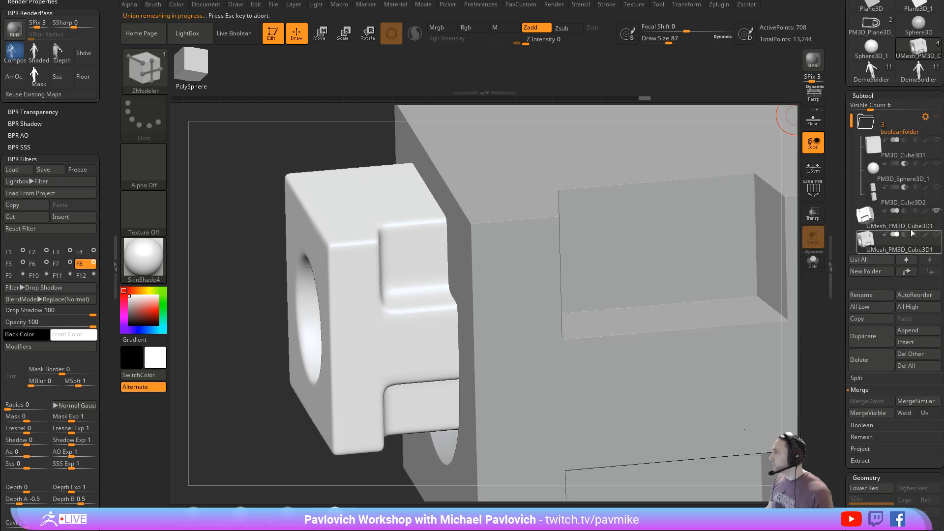
pyautogui.click(910, 227)
pyautogui.click(812, 190)
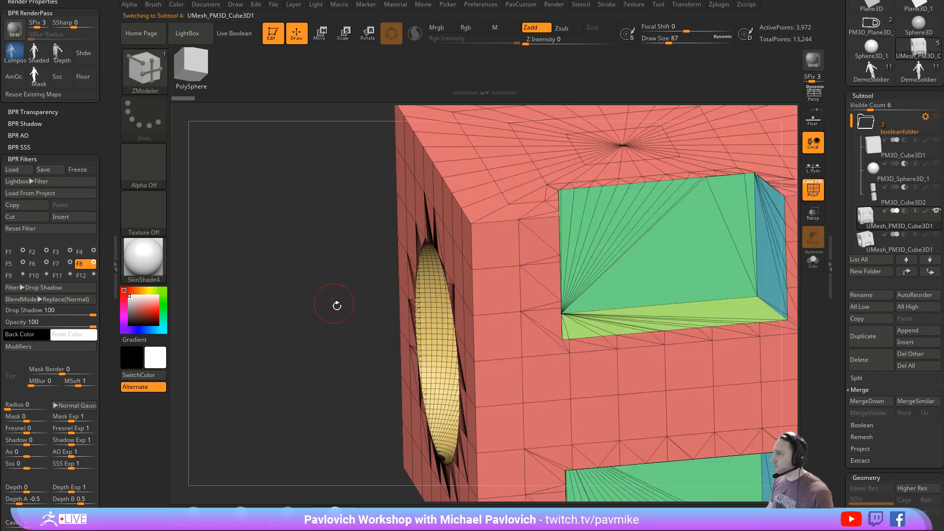
# - Set the draw size to 80 and examine the triangulated topology around the new boolean mesh's cutouts
pyautogui.keyDown('ctrl'); pyautogui.moveTo(337, 305); pyautogui.dragTo(300, 268, button='right'); pyautogui.keyUp('ctrl')
pyautogui.moveTo(650, 212)
pyautogui.keyDown('ctrl'); pyautogui.mouseDown(button='right')
pyautogui.moveTo(680, 254)
pyautogui.moveTo(701, 250)
pyautogui.mouseUp(button='right'); pyautogui.keyUp('ctrl')
pyautogui.press('s')
pyautogui.click(700, 250)
pyautogui.moveTo(611, 274); pyautogui.dragTo(575, 271, button='right')
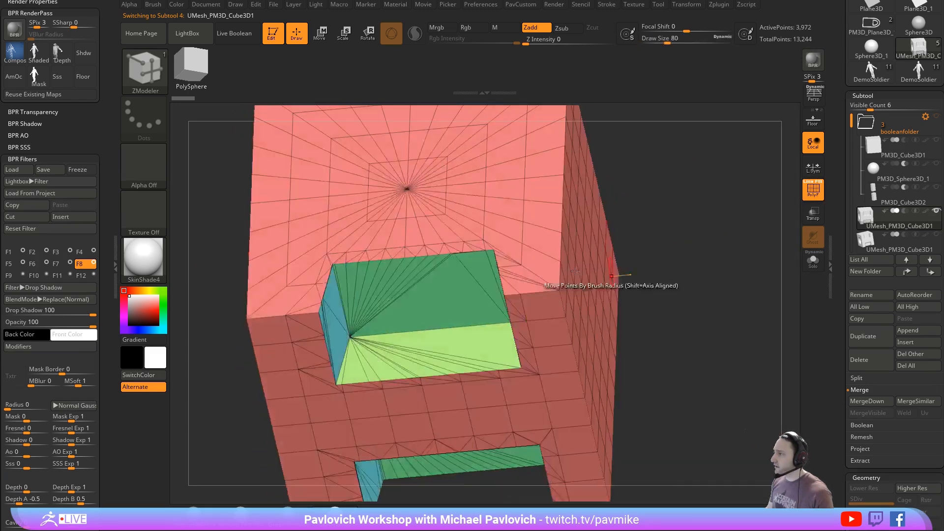
pyautogui.moveTo(716, 276); pyautogui.dragTo(733, 256, button='right')
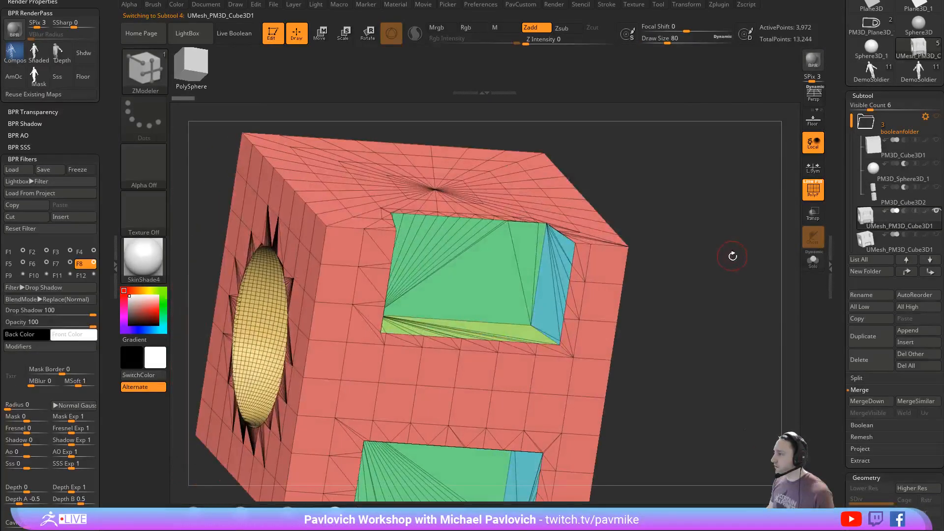
pyautogui.press('1')
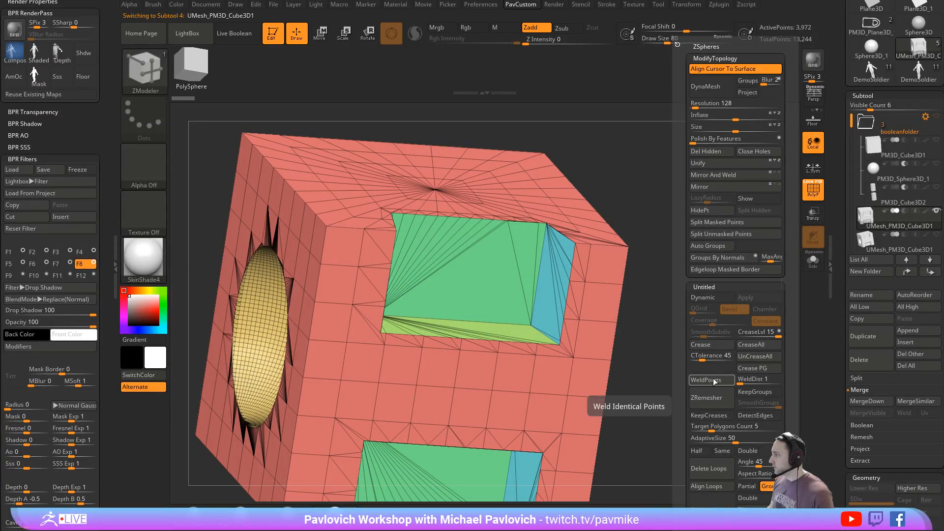
pyautogui.moveTo(652, 368); pyautogui.dragTo(685, 382)
# - Try Mirror And Weld on the new boolean mesh and undo the result
pyautogui.press('1')
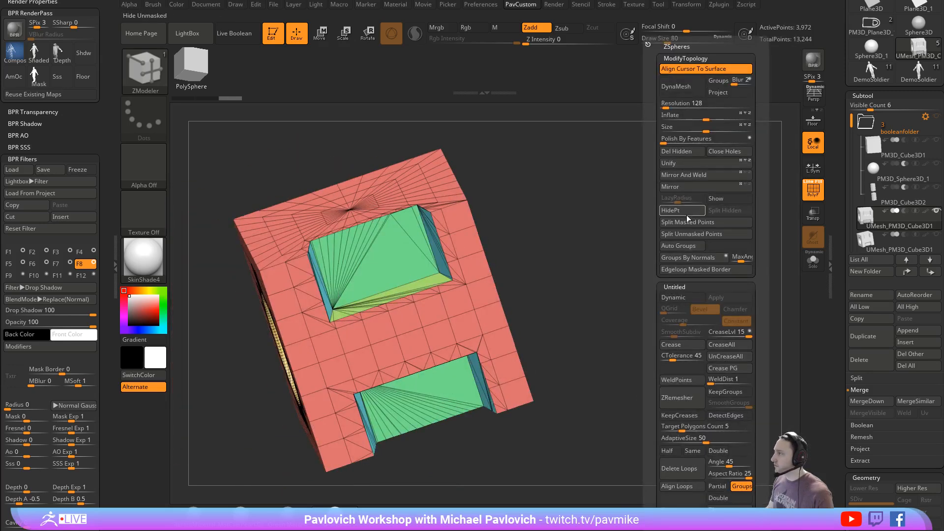
pyautogui.click(693, 176)
pyautogui.keyDown('shift'); pyautogui.moveTo(600, 196); pyautogui.dragTo(643, 235); pyautogui.keyUp('shift')
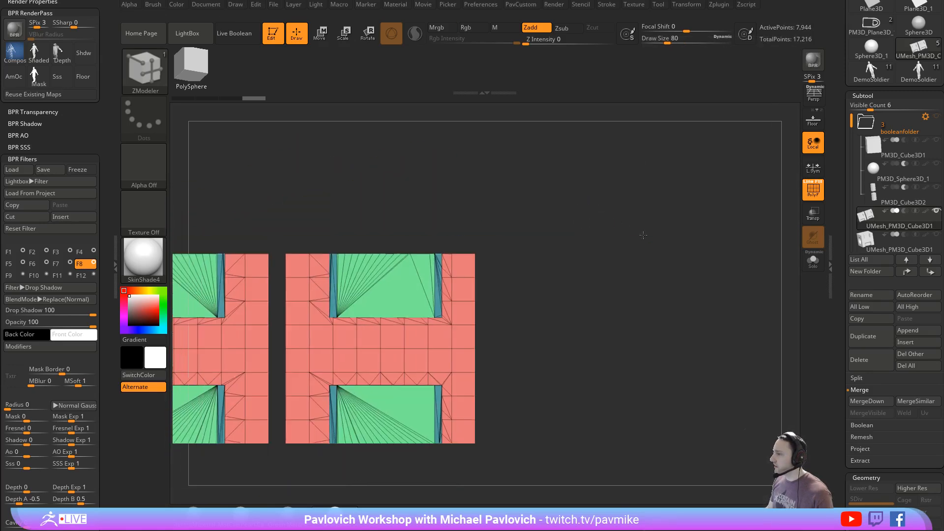
pyautogui.hotkey('ctrl', 'z')
pyautogui.hotkey('ctrl', 'z')
# - Unify the boolean mesh, apply Mirror And Weld to it, and frame it in the view
pyautogui.press('1')
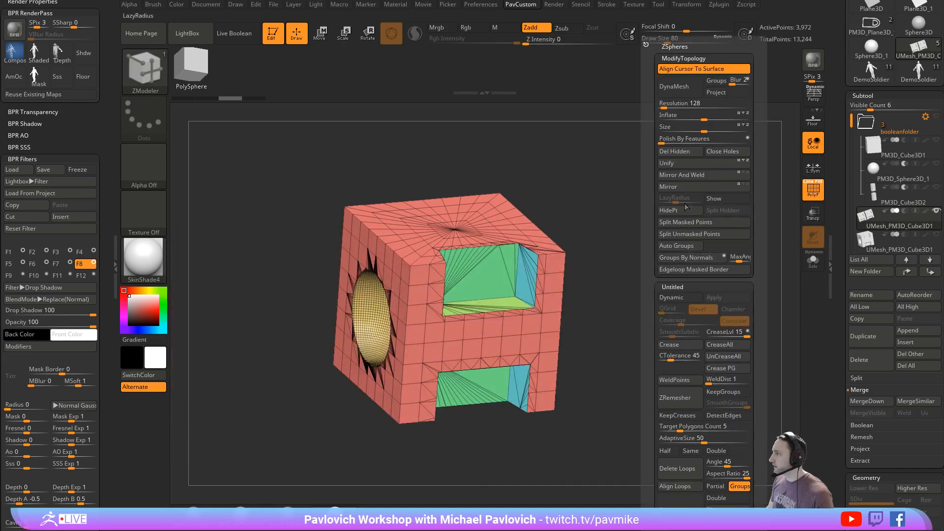
pyautogui.click(682, 163)
pyautogui.click(683, 175)
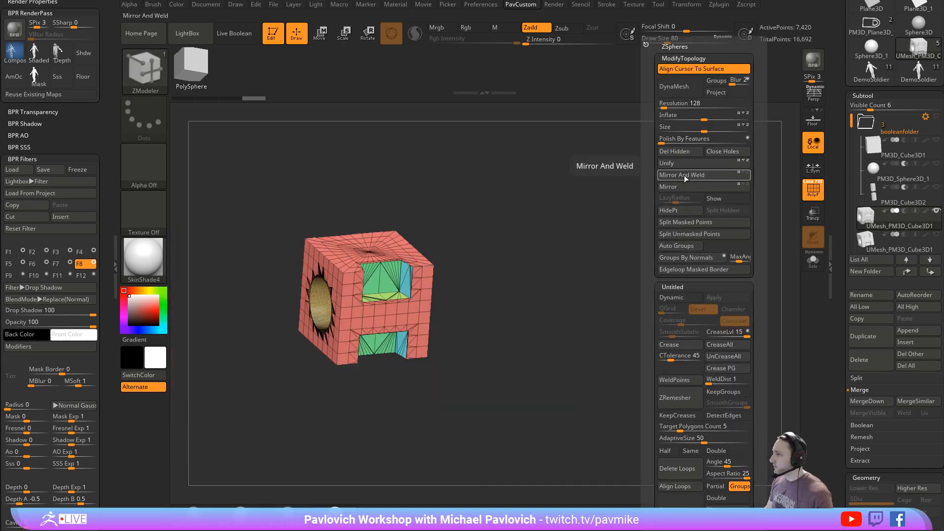
pyautogui.press('f')
# - Weld the mirrored mesh's identical points and set the draw size to 35
pyautogui.press('1')
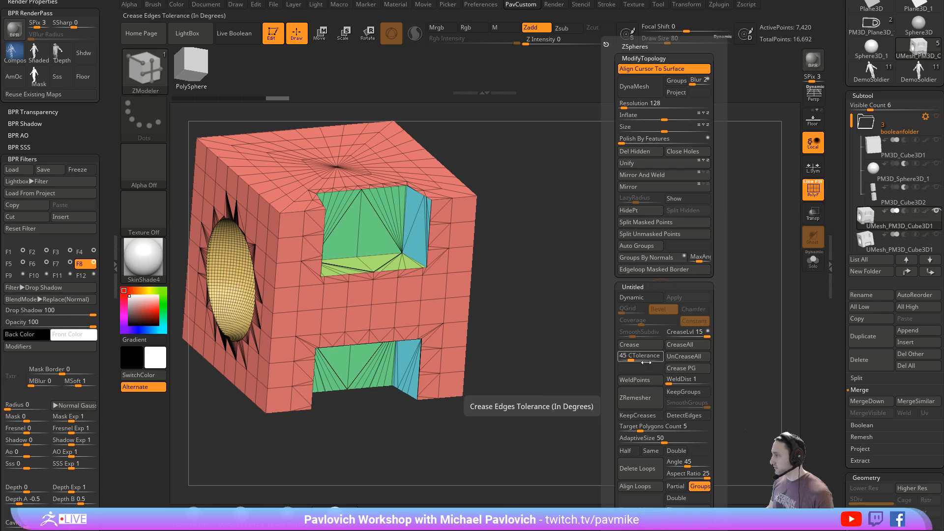
pyautogui.moveTo(658, 276); pyautogui.dragTo(713, 256)
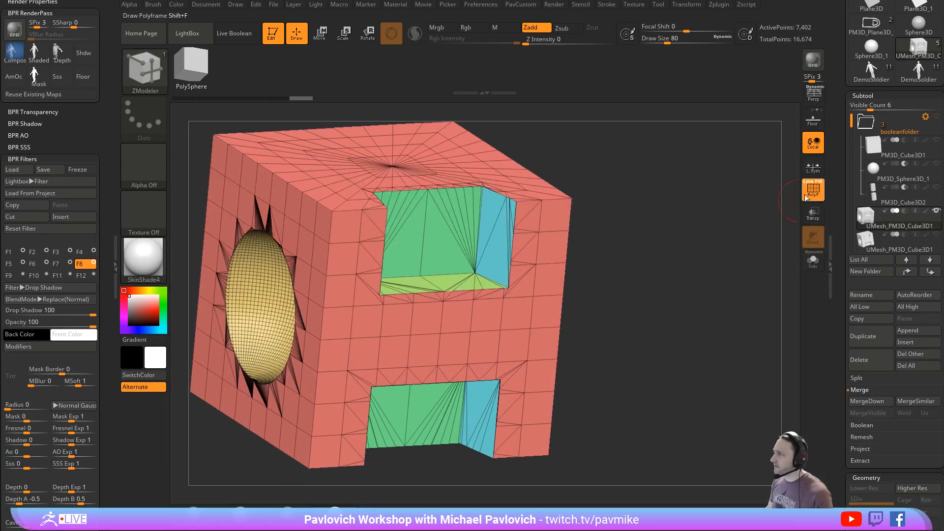
pyautogui.moveTo(661, 211); pyautogui.dragTo(711, 218)
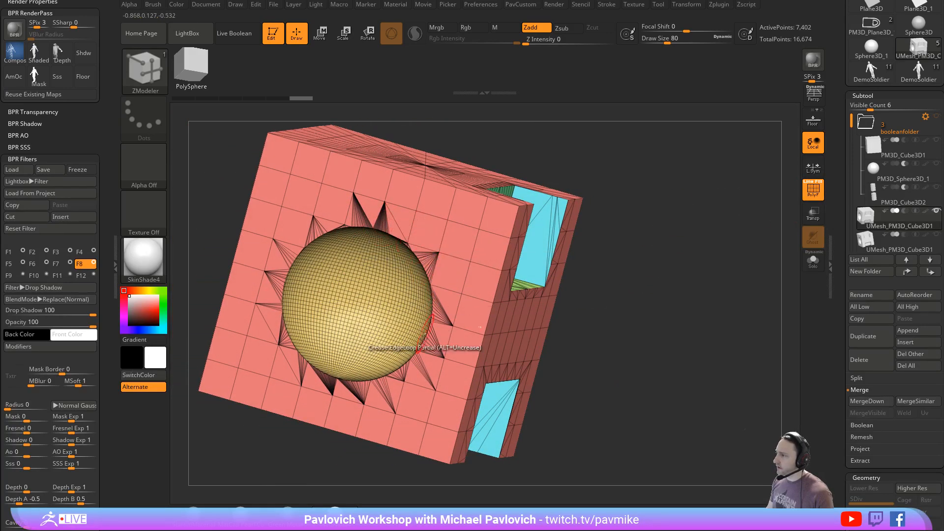
pyautogui.press('s')
pyautogui.click(676, 248)
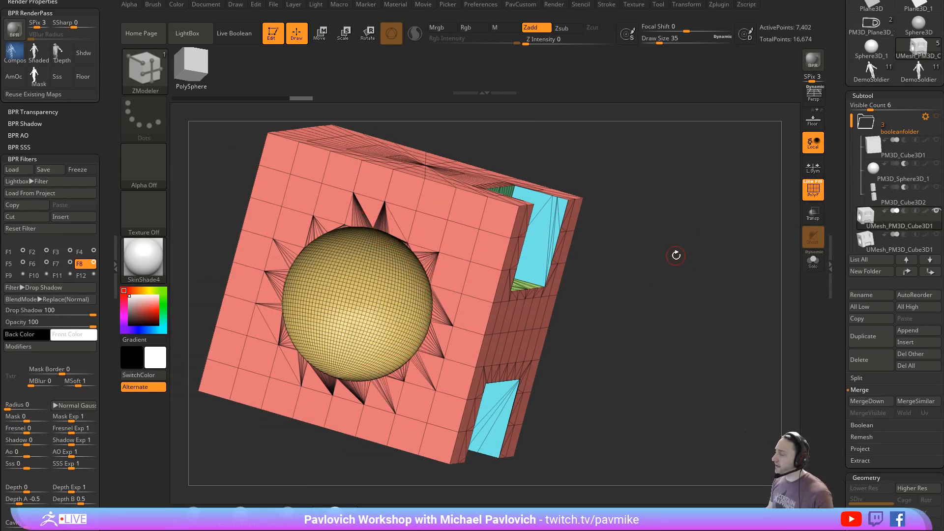
pyautogui.moveTo(681, 256); pyautogui.dragTo(688, 286)
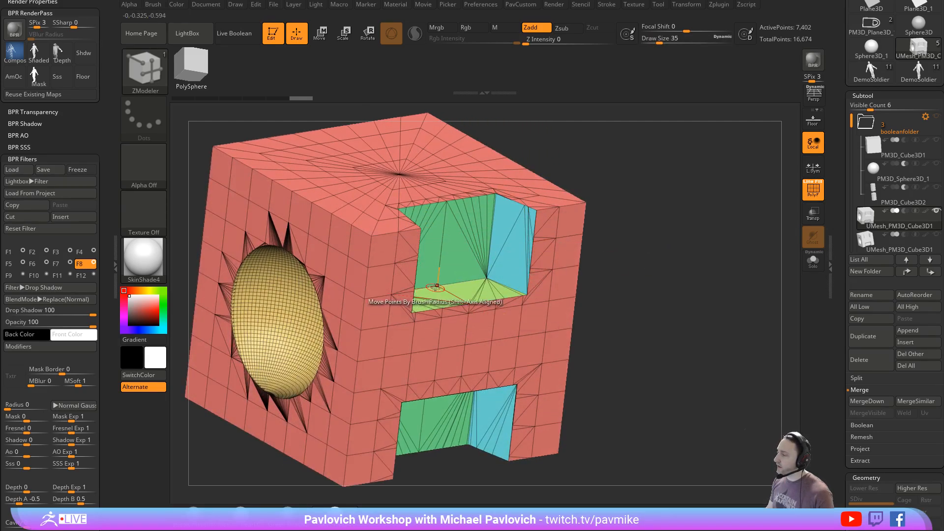
# - Isolate the cube's red outer polygroup by hiding the cutout groups, and show the whole mesh again
pyautogui.keyDown('ctrl'); pyautogui.keyDown('shift'); pyautogui.click(361, 194); pyautogui.keyUp('shift'); pyautogui.keyUp('ctrl')
pyautogui.keyDown('ctrl'); pyautogui.keyDown('shift'); pyautogui.click(604, 148); pyautogui.keyUp('shift'); pyautogui.keyUp('ctrl')
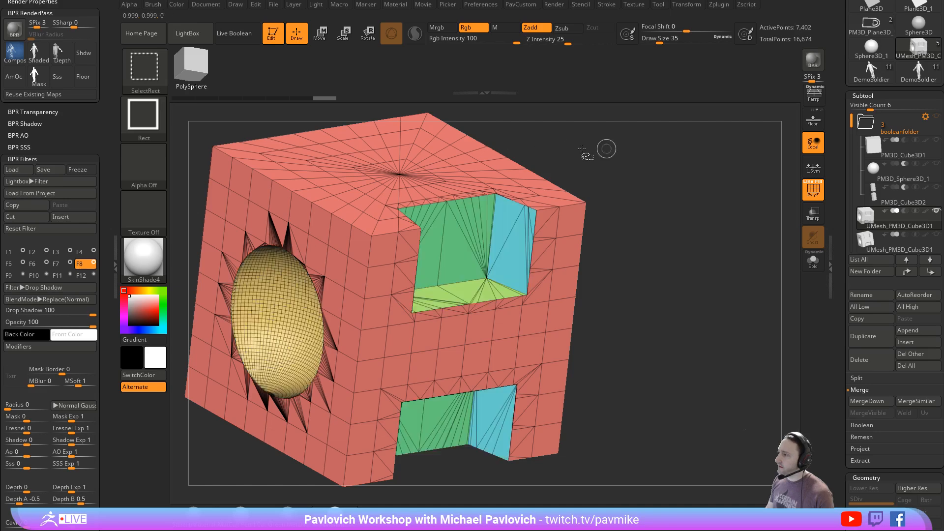
pyautogui.keyDown('ctrl'); pyautogui.keyDown('shift'); pyautogui.click(283, 279); pyautogui.keyUp('shift'); pyautogui.keyUp('ctrl')
pyautogui.keyDown('ctrl'); pyautogui.keyDown('shift'); pyautogui.click(313, 304); pyautogui.keyUp('shift'); pyautogui.keyUp('ctrl')
pyautogui.keyDown('ctrl'); pyautogui.keyDown('shift'); pyautogui.click(349, 188); pyautogui.keyUp('shift'); pyautogui.keyUp('ctrl')
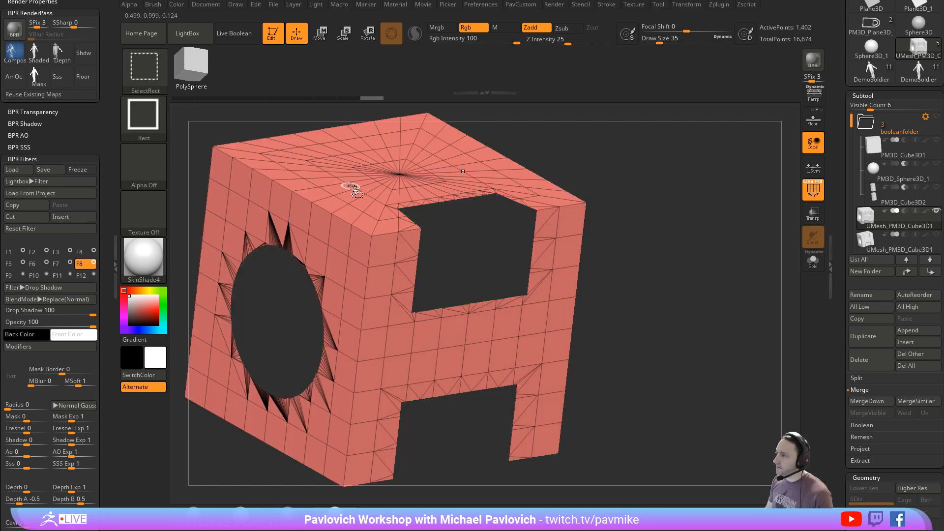
pyautogui.keyDown('ctrl'); pyautogui.keyDown('shift'); pyautogui.click(654, 230); pyautogui.keyUp('shift'); pyautogui.keyUp('ctrl')
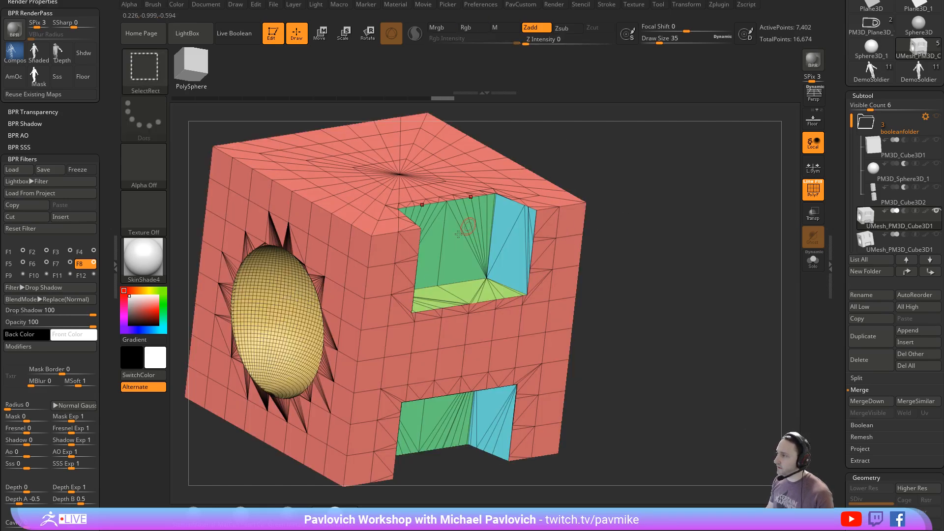
# - Try DynaMesh on the boolean cube at resolution 128, check its surface without the wireframe, and undo it
pyautogui.moveTo(664, 268); pyautogui.dragTo(701, 260)
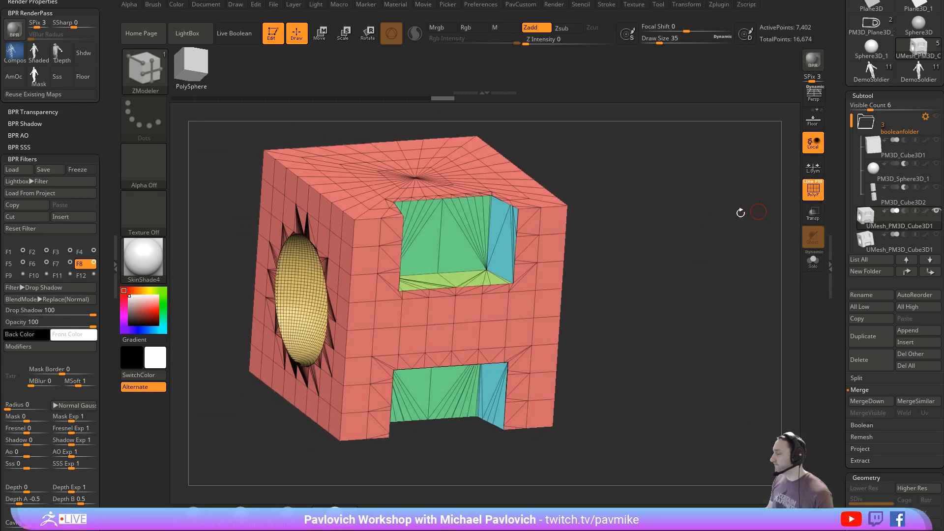
pyautogui.keyDown('alt'); pyautogui.moveTo(692, 221); pyautogui.dragTo(706, 238); pyautogui.keyUp('alt')
pyautogui.press('space')
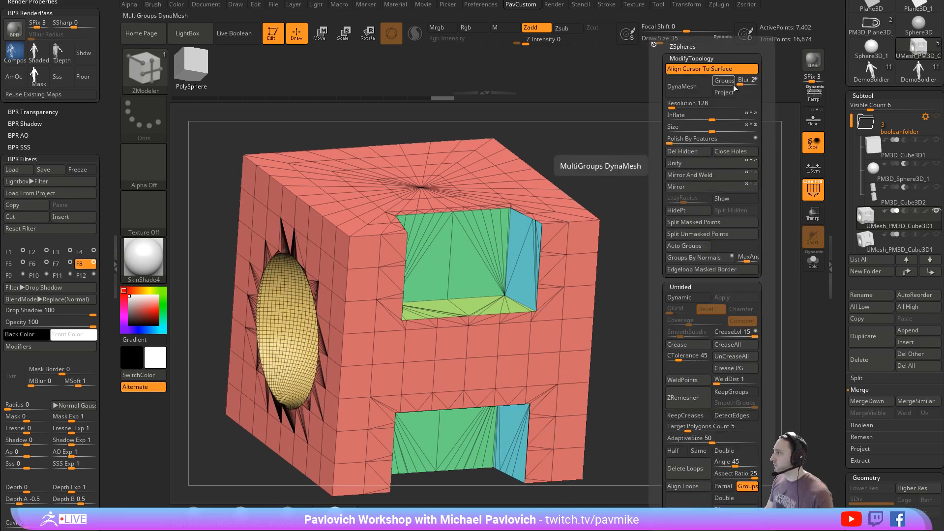
pyautogui.click(682, 87)
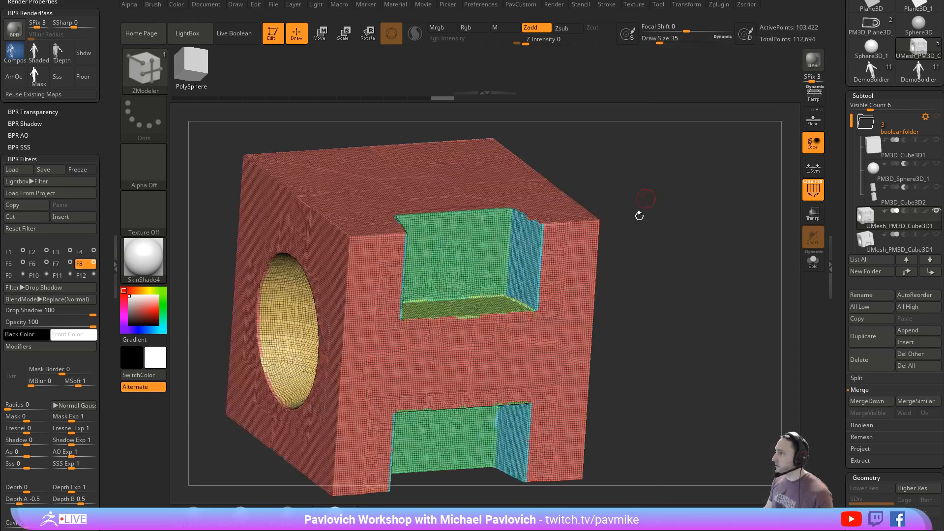
pyautogui.click(806, 196)
pyautogui.hotkey('ctrl', 'z')
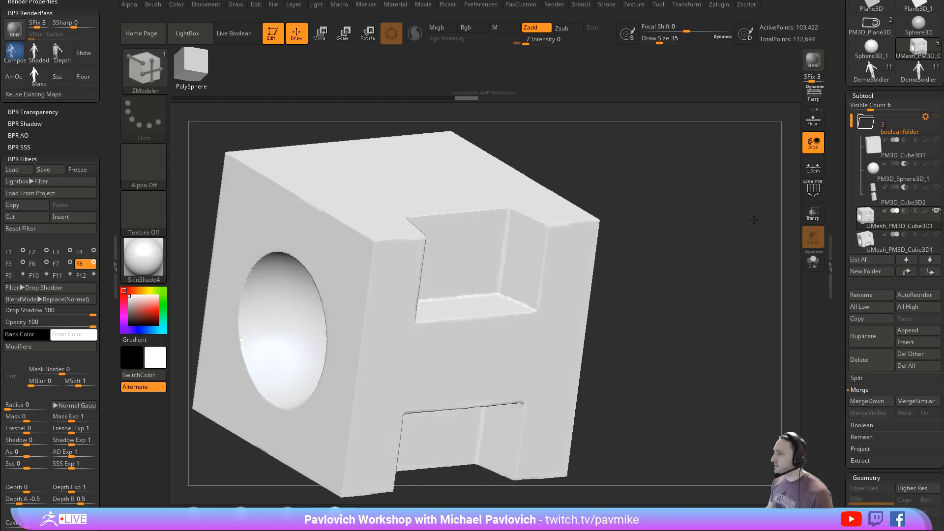
# - Try DynaMesh at resolution 312, check the cutout edges, and undo it with the polygroup wireframe shown again
pyautogui.press('space')
pyautogui.write('312')
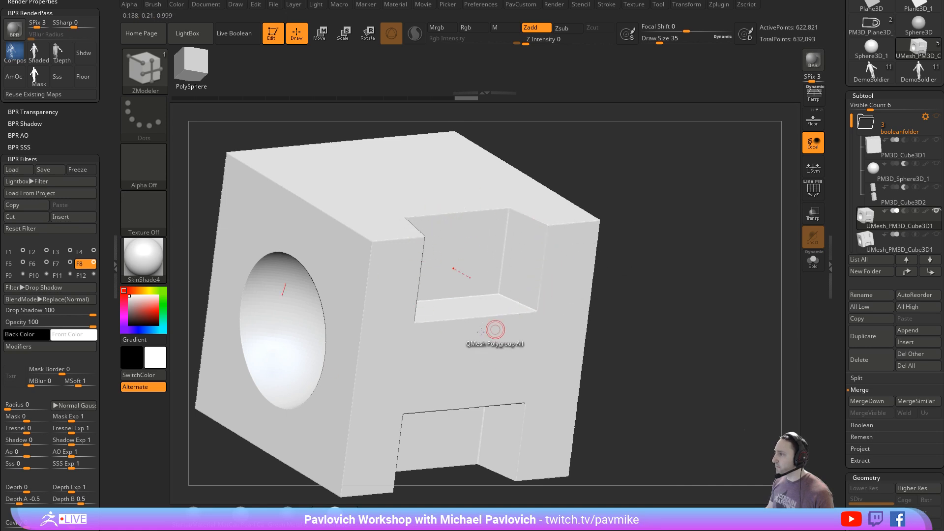
pyautogui.moveTo(697, 238)
pyautogui.mouseDown()
pyautogui.moveTo(672, 234)
pyautogui.moveTo(691, 238)
pyautogui.mouseUp()
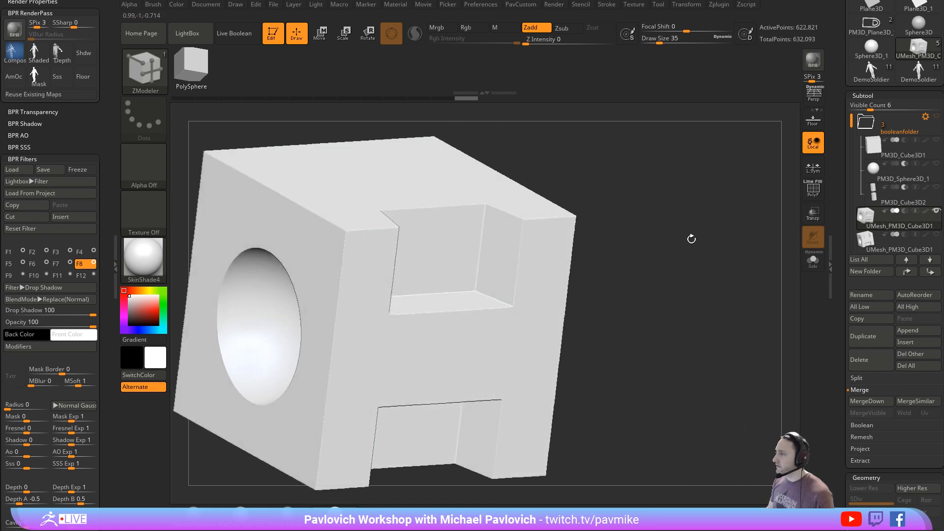
pyautogui.press('2')
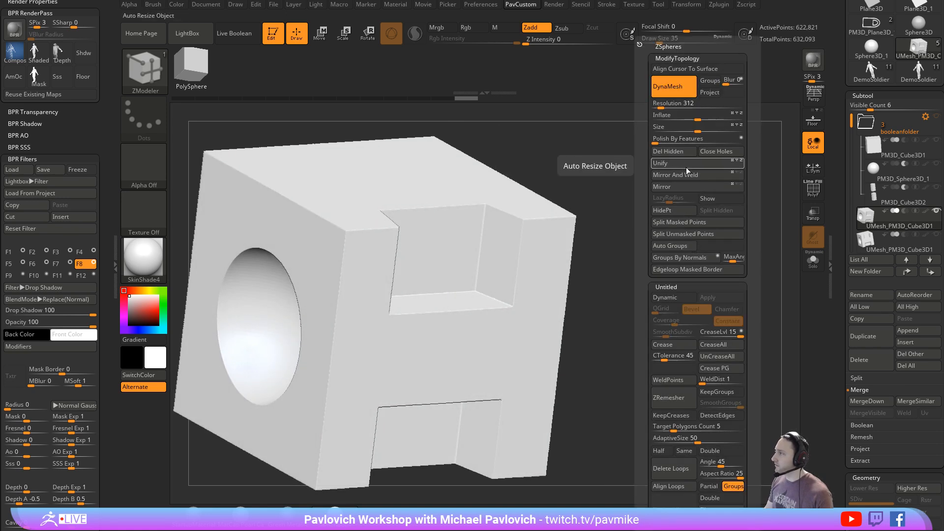
pyautogui.hotkey('shift', 'f')
pyautogui.hotkey('ctrl', 'z')
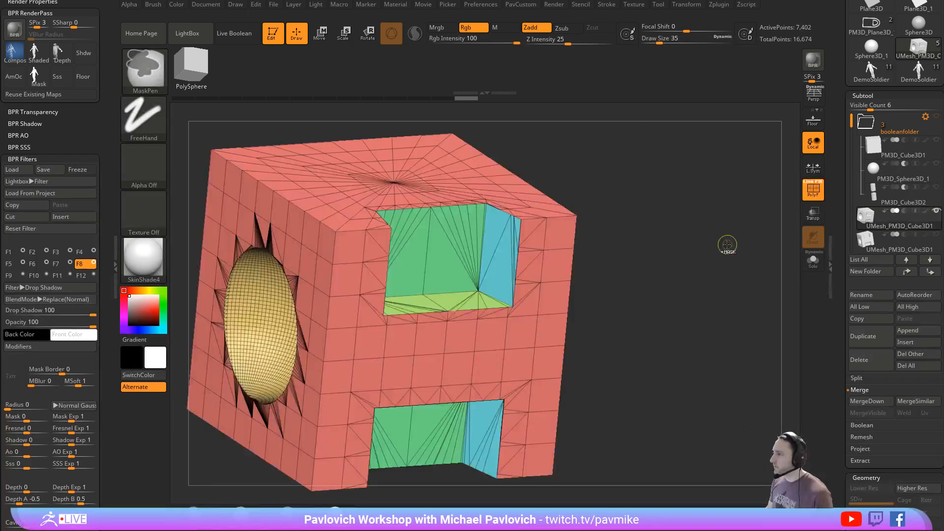
# - Regroup the boolean cube by face normals with a maximum angle tolerance of 45, and mirror and weld it
pyautogui.press('2')
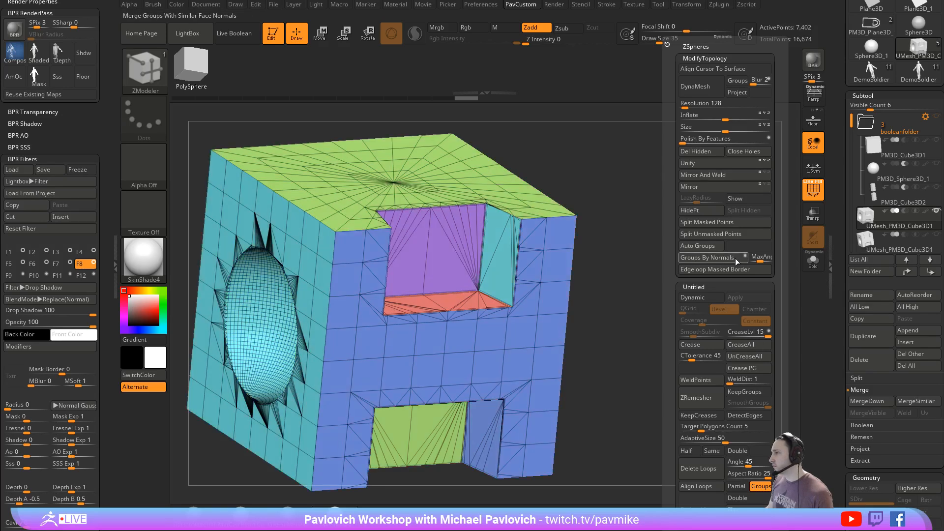
pyautogui.click(708, 257)
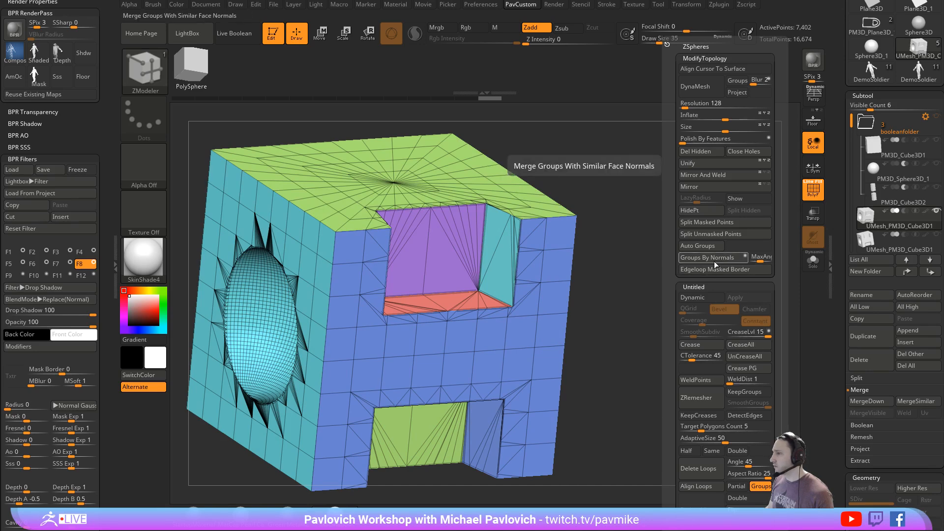
pyautogui.click(733, 261)
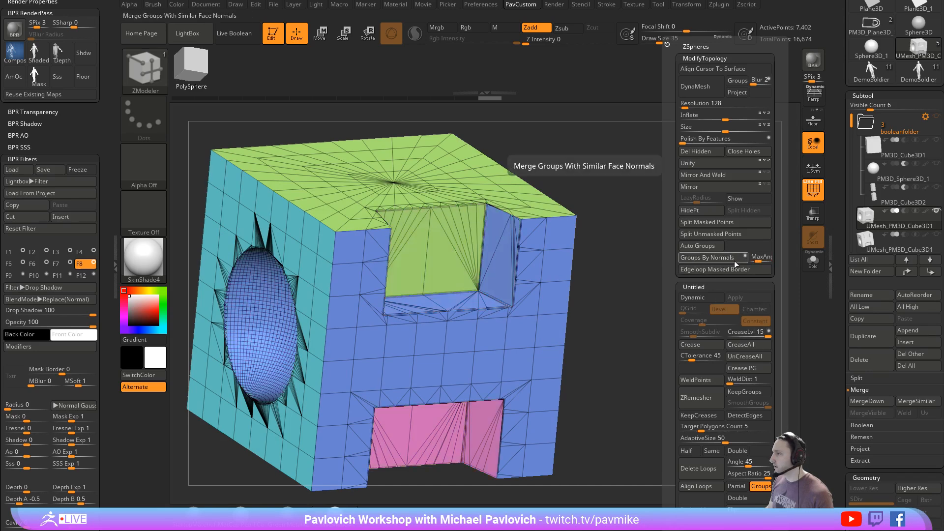
pyautogui.click(761, 259)
pyautogui.write('45')
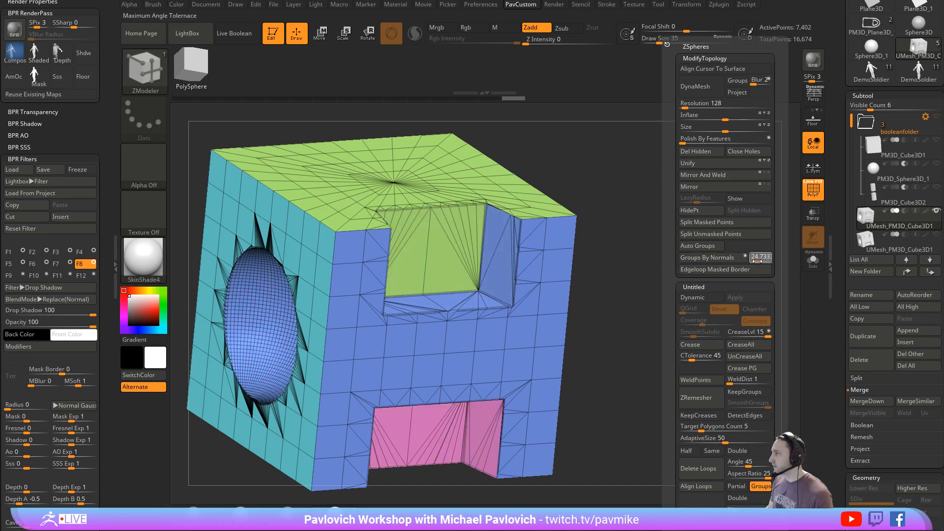
pyautogui.press('Return')
pyautogui.click(732, 261)
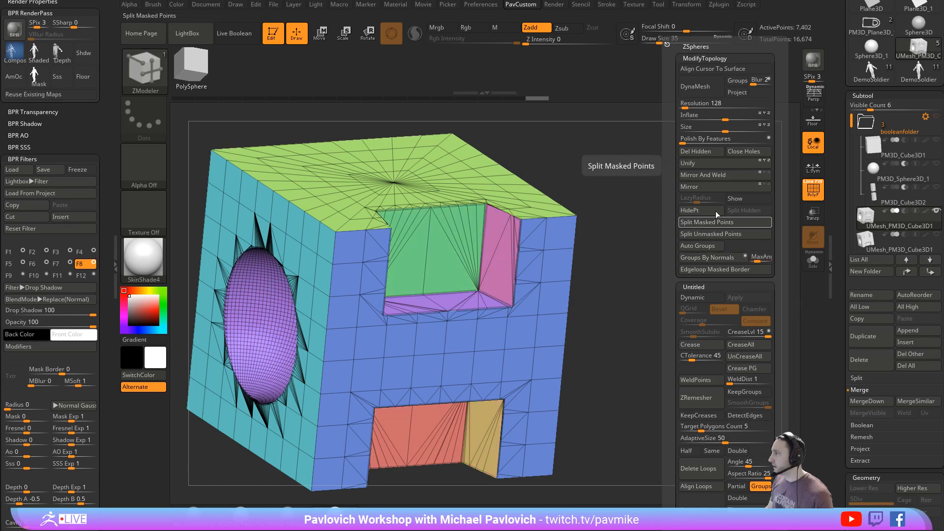
pyautogui.click(705, 175)
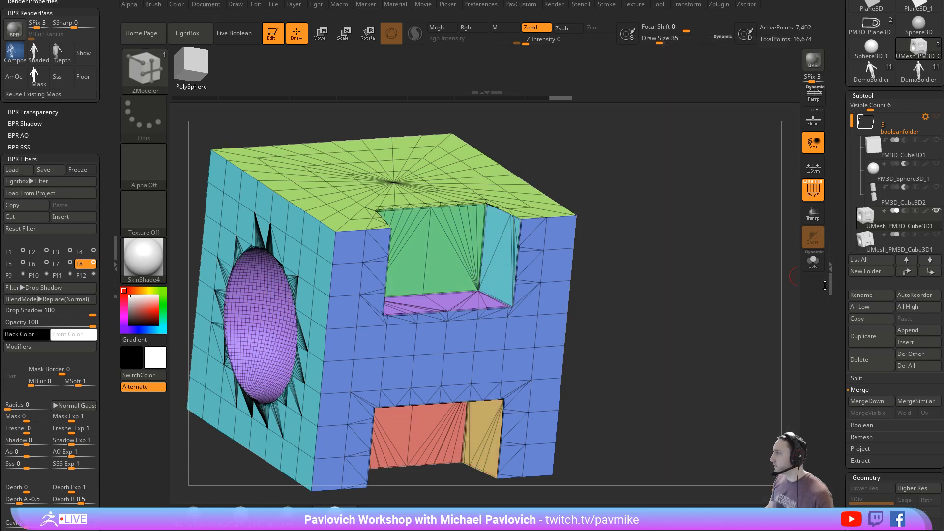
# - Crease the cube's edges along its polygroup borders
pyautogui.moveTo(838, 301); pyautogui.dragTo(833, 196)
pyautogui.press('1')
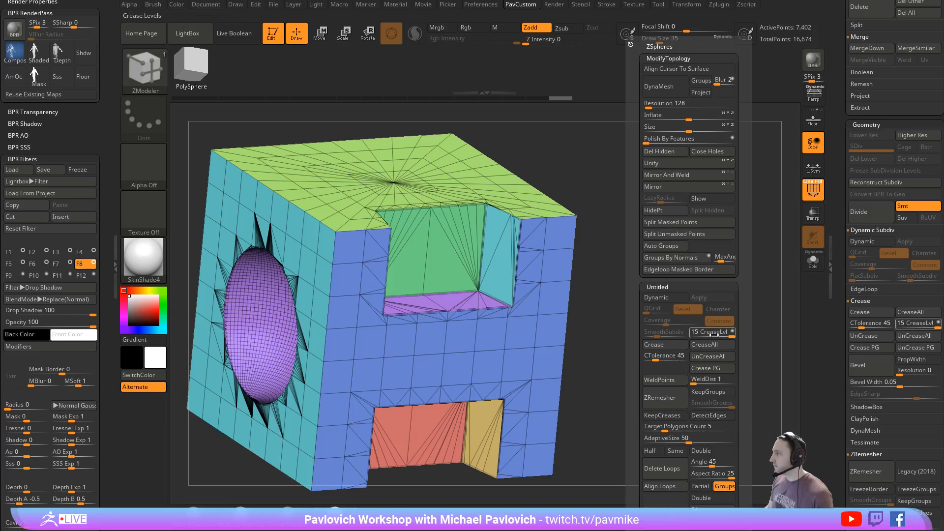
pyautogui.click(711, 368)
# - Try beveling the creased edges at width 0.1297, check the surface without the wireframe, and undo the bevel
pyautogui.moveTo(841, 295); pyautogui.dragTo(842, 249)
pyautogui.keyDown('ctrl'); pyautogui.moveTo(900, 339); pyautogui.dragTo(913, 340); pyautogui.keyUp('ctrl')
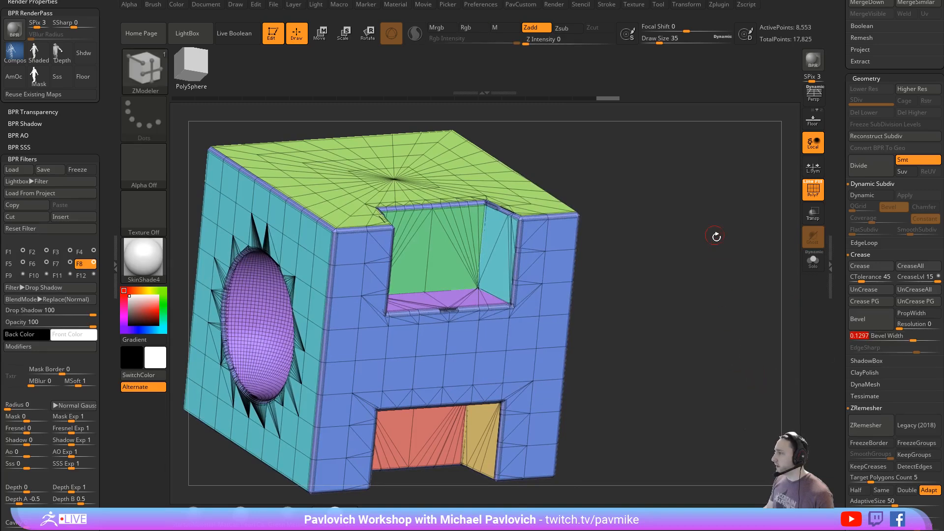
pyautogui.click(805, 197)
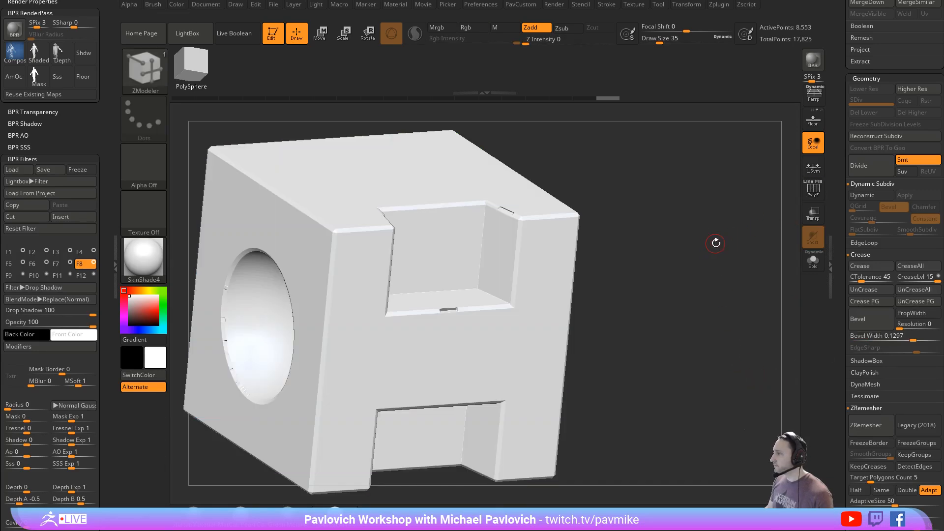
pyautogui.moveTo(716, 243); pyautogui.dragTo(724, 211, button='right')
pyautogui.click(814, 199)
pyautogui.hotkey('ctrl', 'z')
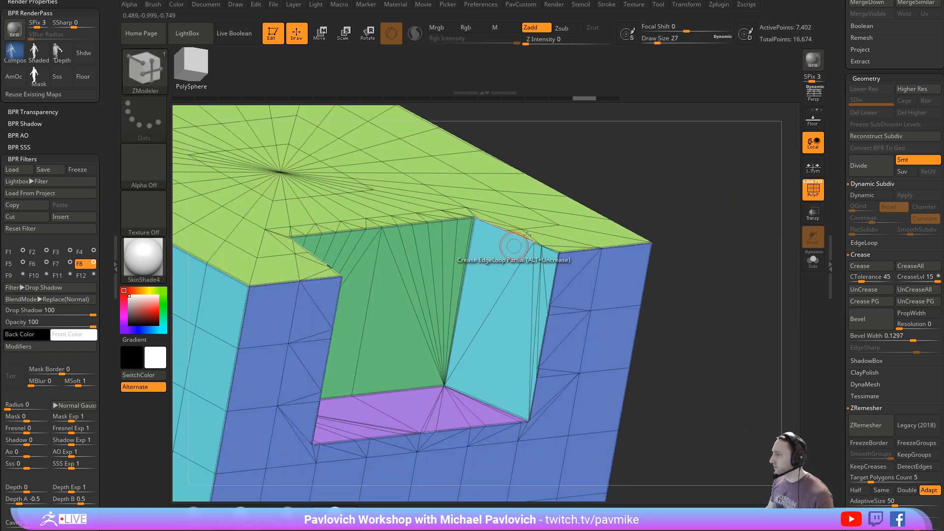
# - Inspect the upper notch's edge topology up close and set the crease bevel width to 0.11769
pyautogui.keyDown('alt'); pyautogui.moveTo(720, 233); pyautogui.dragTo(608, 194, button='right'); pyautogui.keyUp('alt')
pyautogui.keyDown('alt'); pyautogui.moveTo(638, 242); pyautogui.dragTo(718, 233, button='right'); pyautogui.keyUp('alt')
pyautogui.moveTo(718, 234); pyautogui.dragTo(646, 258, button='right')
pyautogui.moveTo(667, 226); pyautogui.dragTo(693, 225, button='right')
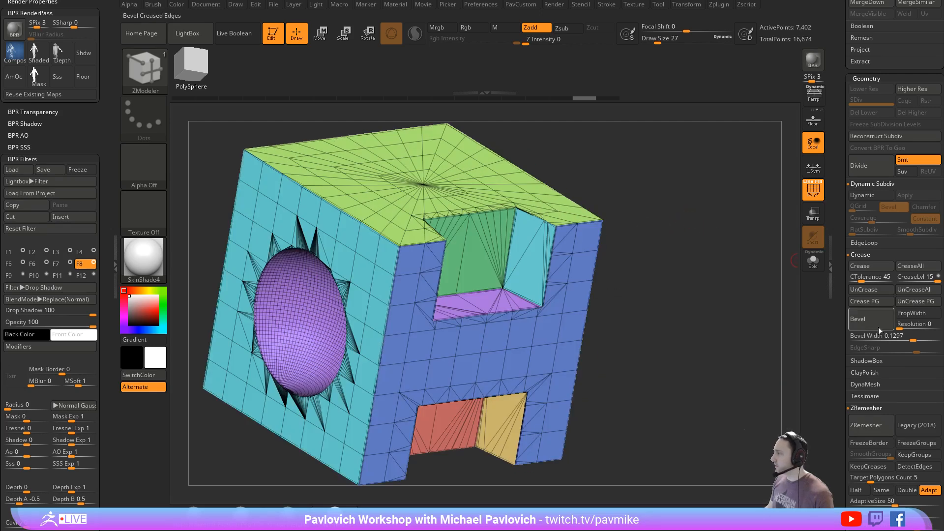
pyautogui.moveTo(896, 338); pyautogui.dragTo(911, 338)
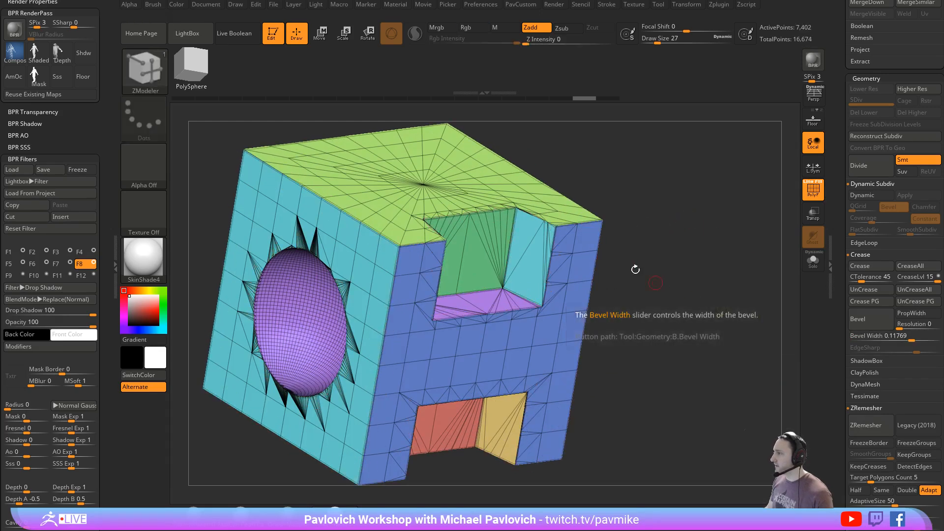
pyautogui.moveTo(635, 269); pyautogui.dragTo(699, 243, button='right')
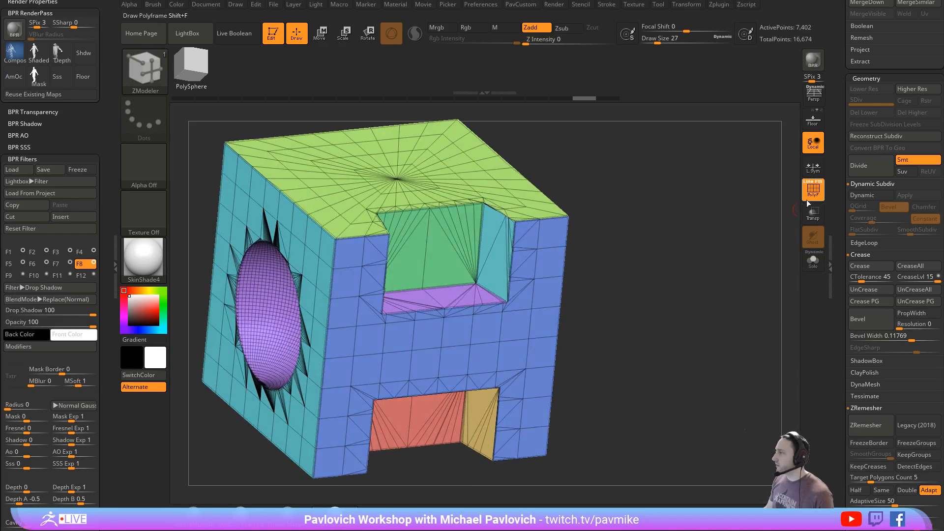
# - DynaMesh the boolean cube at resolution 384 and show its polygroup wireframe
pyautogui.click(810, 199)
pyautogui.press('space')
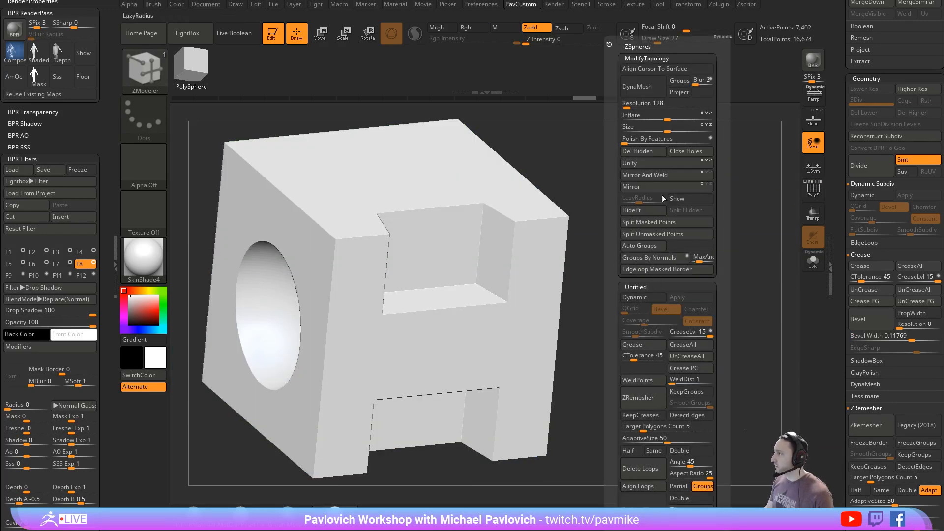
pyautogui.click(633, 102)
pyautogui.click(641, 92)
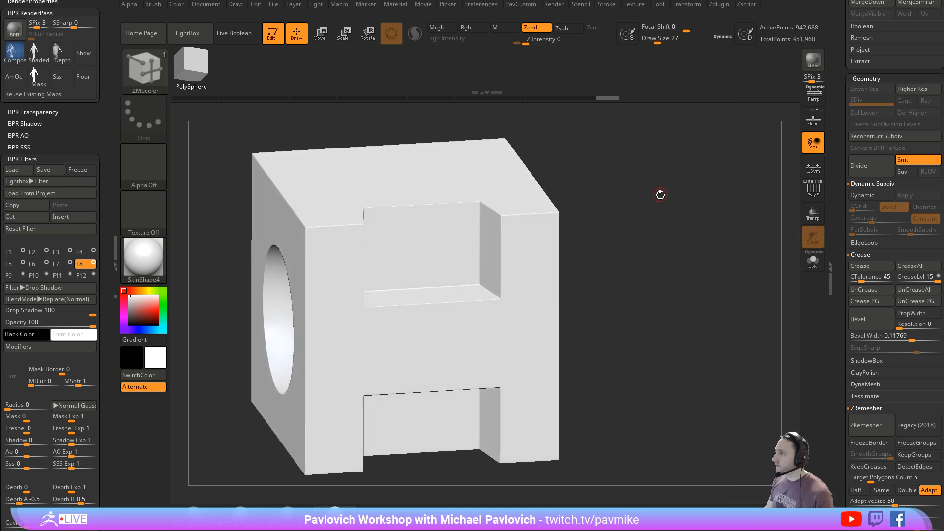
pyautogui.hotkey('shift', 'f')
pyautogui.press('space')
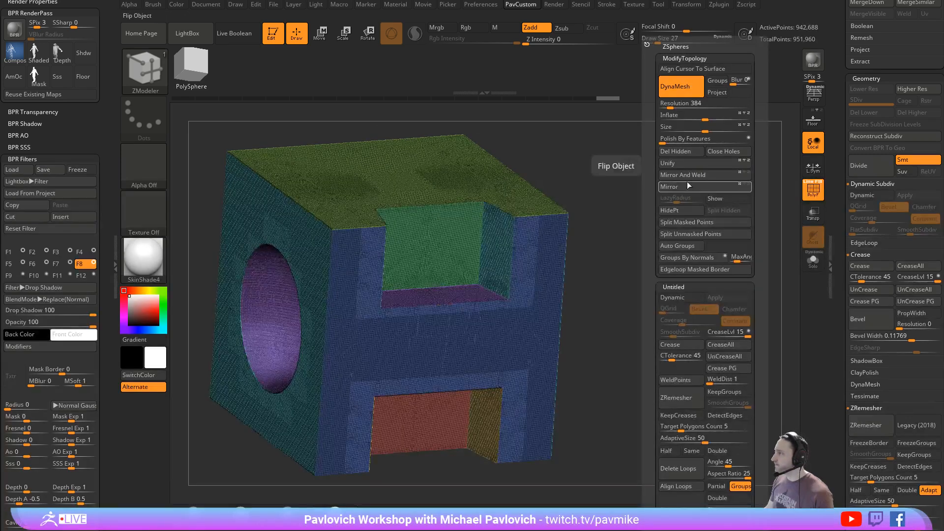
# - Hide the wireframe and soften the DynaMesh cube's edges by repeatedly applying the Smooth deformation
pyautogui.moveTo(841, 279); pyautogui.dragTo(869, 191)
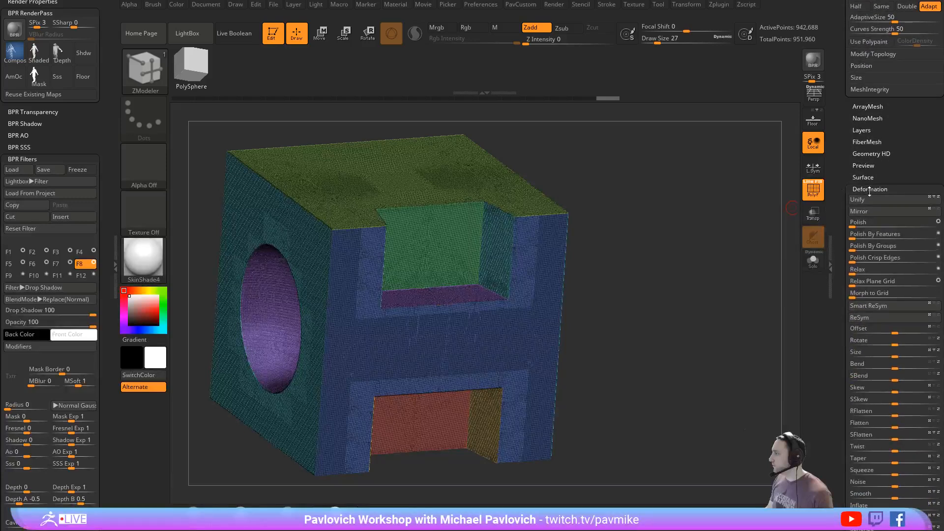
pyautogui.moveTo(836, 228); pyautogui.dragTo(867, 179)
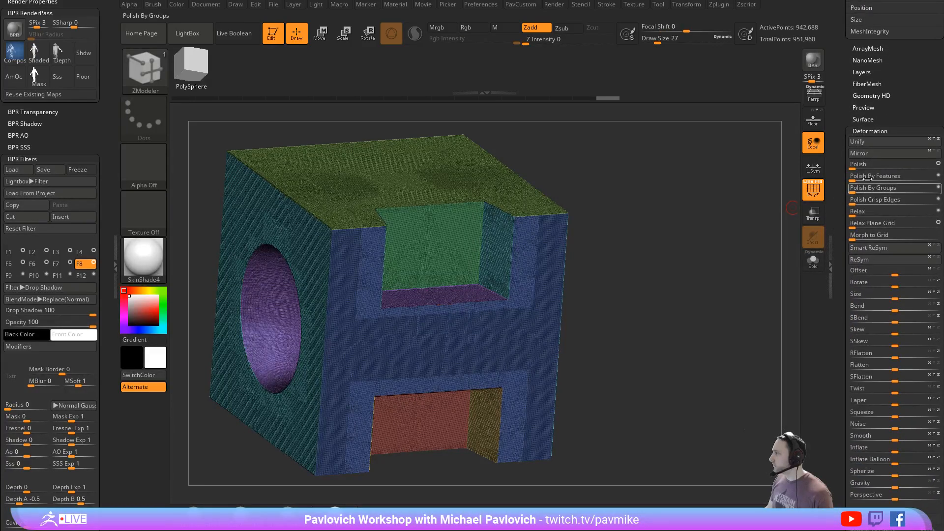
pyautogui.click(814, 189)
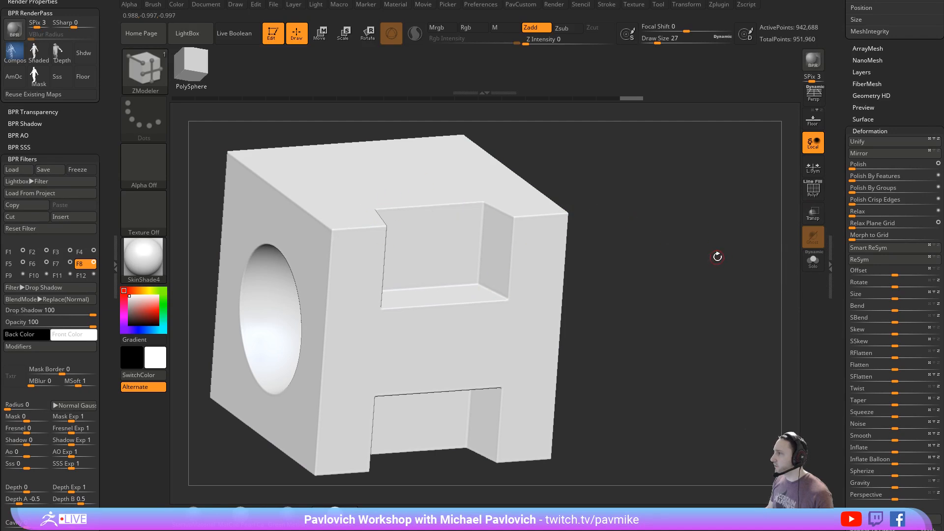
pyautogui.scroll(-1, 843, 268)
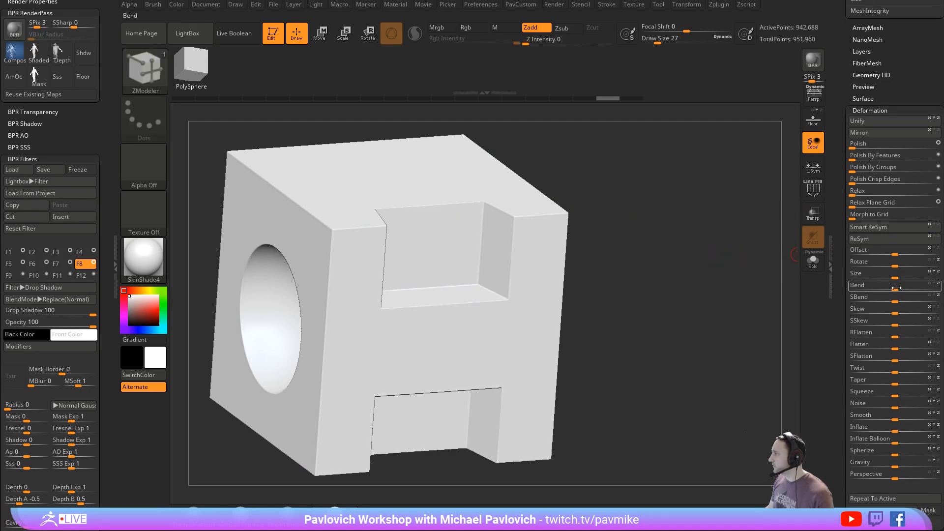
pyautogui.moveTo(900, 417); pyautogui.dragTo(939, 418)
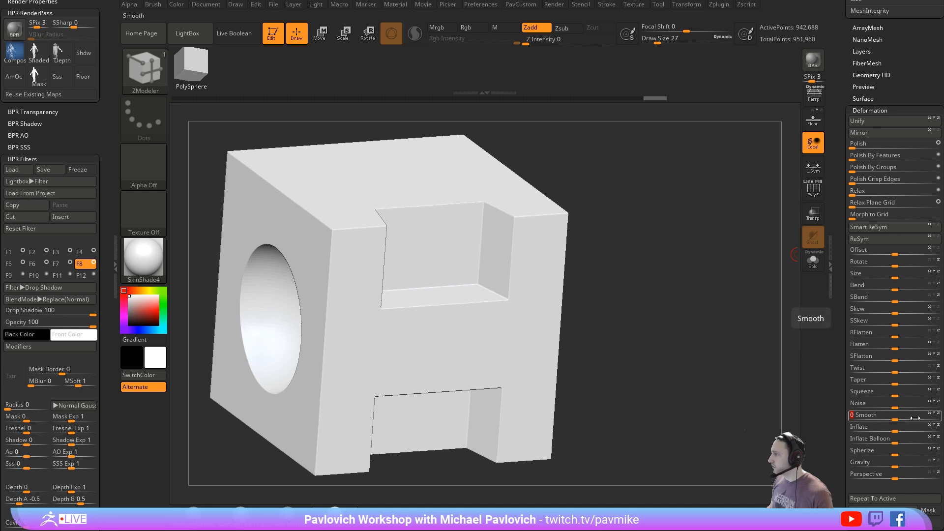
pyautogui.click(900, 419)
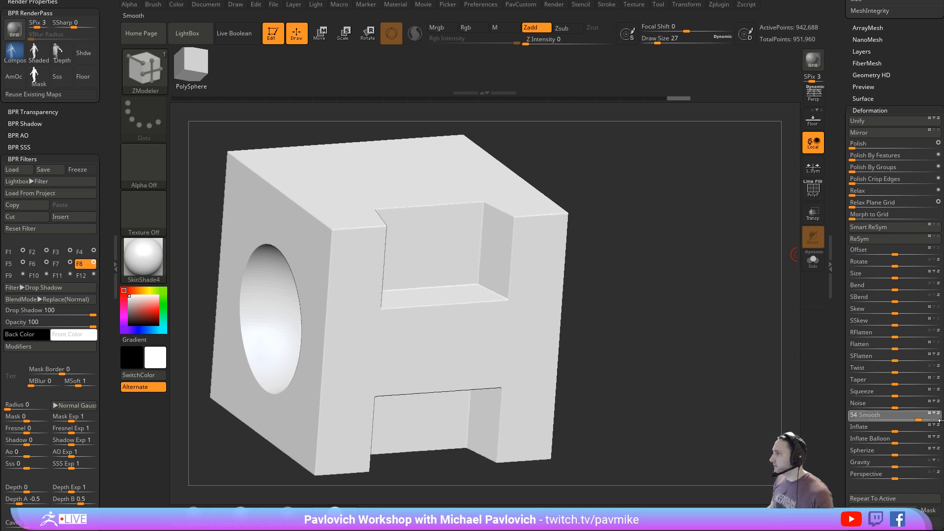
# - Check the smoothed cube with and without its wireframe, and set the draw size to 31
pyautogui.hotkey('shift', 'f')
pyautogui.moveTo(753, 216)
pyautogui.mouseDown()
pyautogui.moveTo(702, 276)
pyautogui.moveTo(690, 262)
pyautogui.moveTo(698, 242)
pyautogui.mouseUp()
pyautogui.hotkey('shift', 'f')
pyautogui.press('s')
pyautogui.click(694, 259)
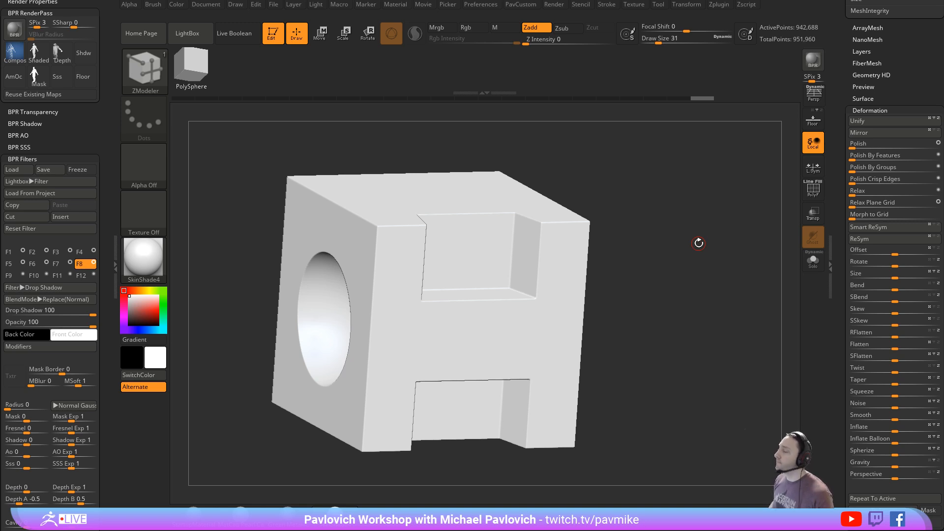
pyautogui.moveTo(656, 240); pyautogui.dragTo(691, 248)
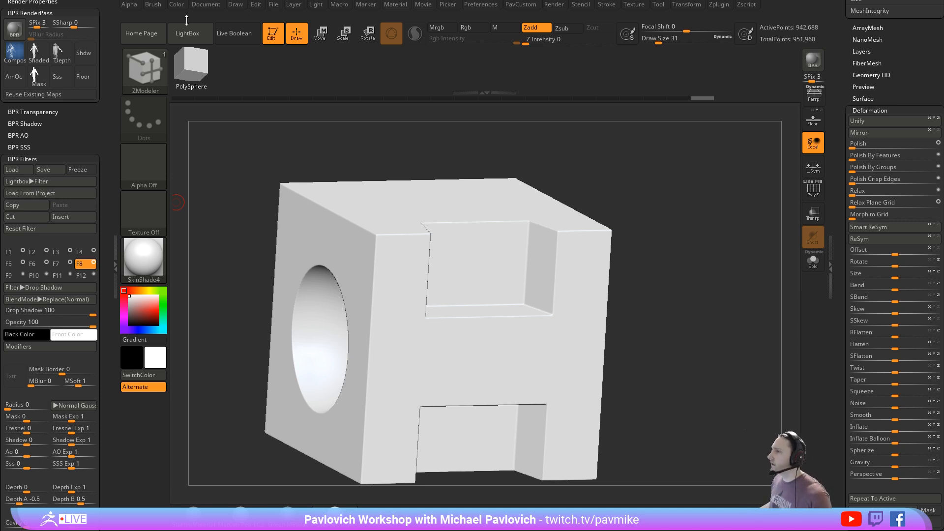
# - Clear the cube from the canvas and load the DemoAnimeHead.ZPR project
pyautogui.click(275, 36)
pyautogui.hotkey('ctrl', 'n')
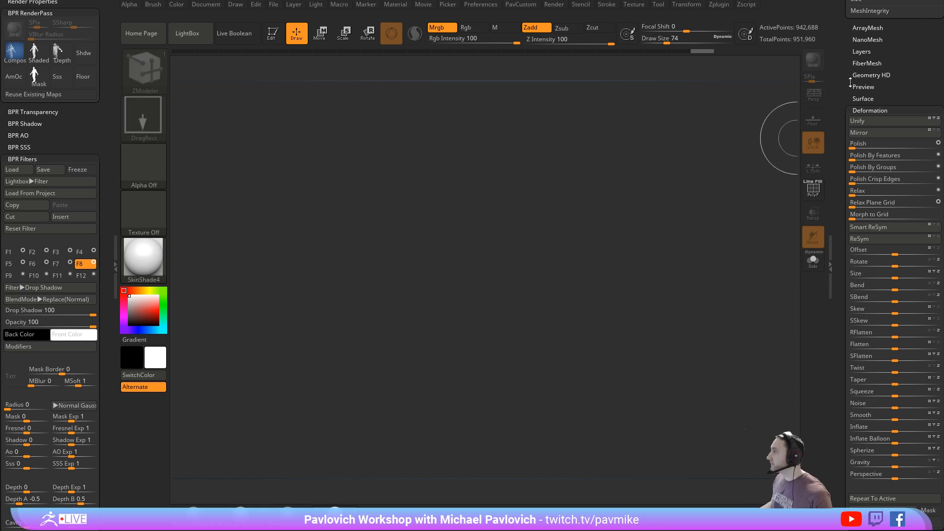
pyautogui.moveTo(850, 60); pyautogui.dragTo(883, 315)
pyautogui.click(871, 166)
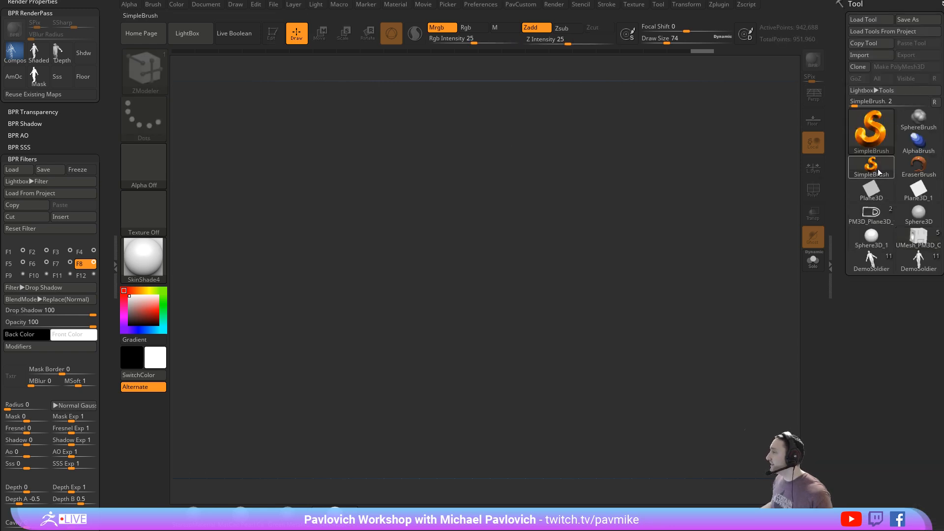
pyautogui.click(878, 140)
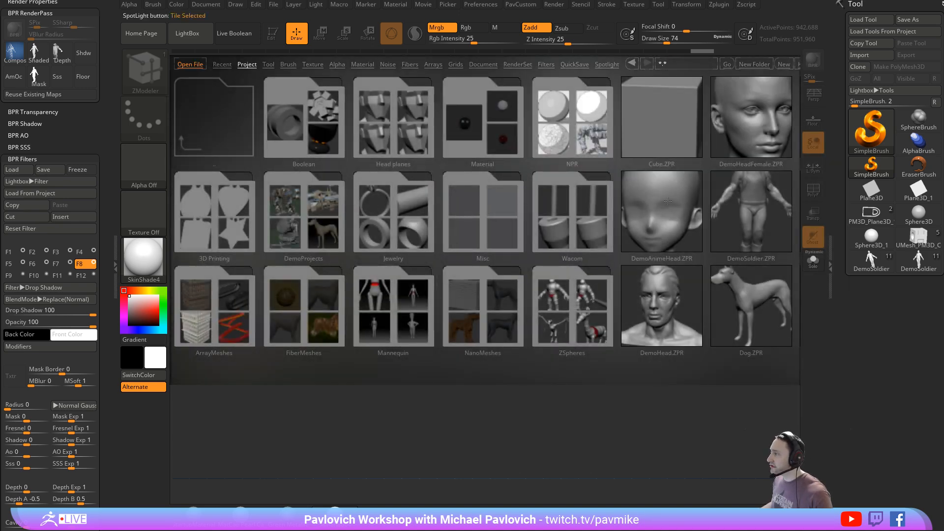
pyautogui.doubleClick(668, 202)
pyautogui.click(497, 238)
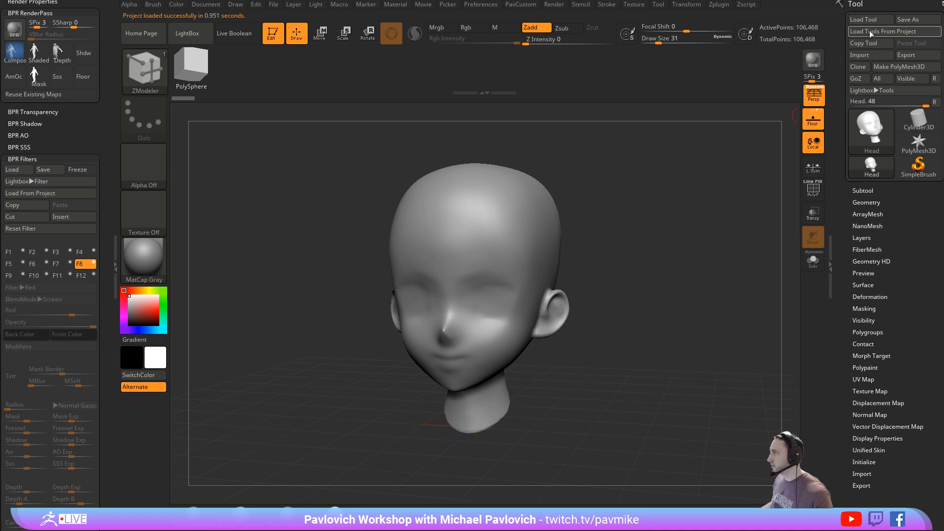
# - Turn off perspective and paint a symmetrical moustache-shaped mask above and around the head's mouth at draw size 44
pyautogui.keyDown('shift'); pyautogui.moveTo(575, 219); pyautogui.dragTo(626, 178); pyautogui.keyUp('shift')
pyautogui.press('p')
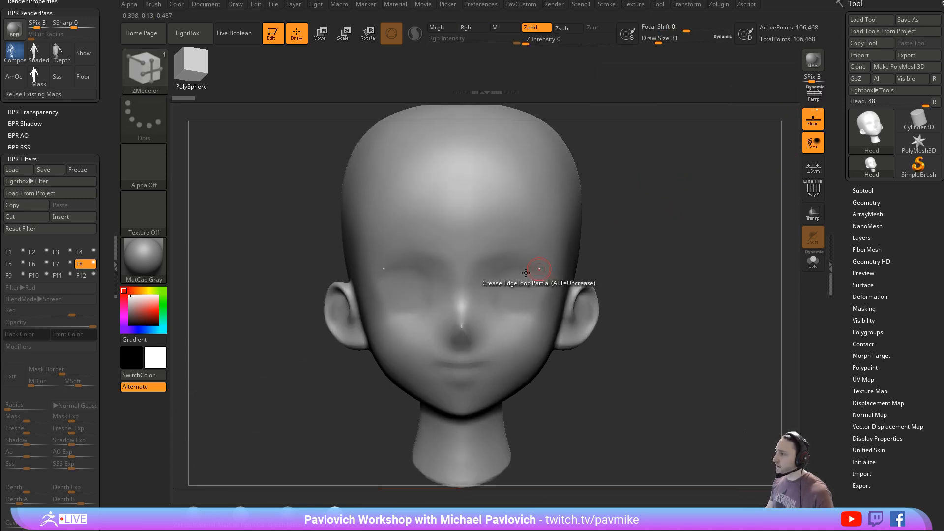
pyautogui.press('f')
pyautogui.moveTo(606, 220); pyautogui.dragTo(556, 225)
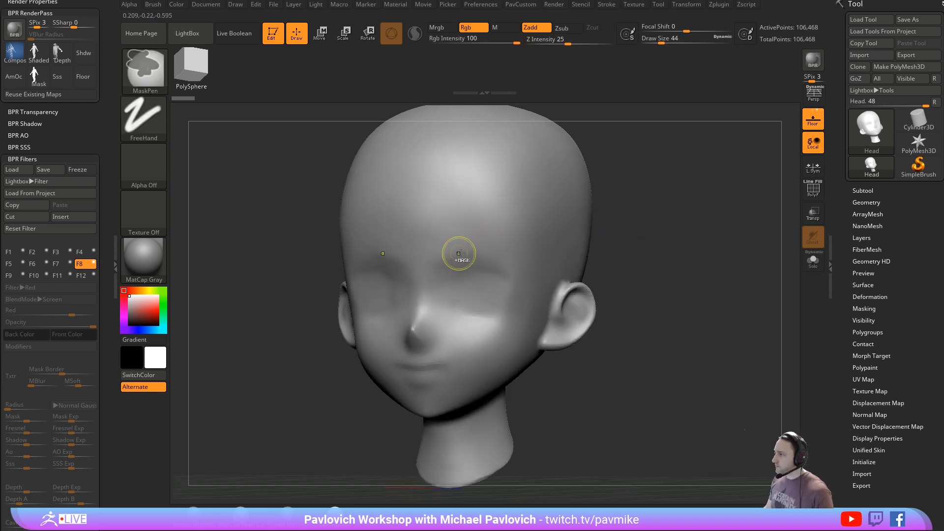
pyautogui.keyDown('alt'); pyautogui.moveTo(644, 359); pyautogui.dragTo(643, 329); pyautogui.keyUp('alt')
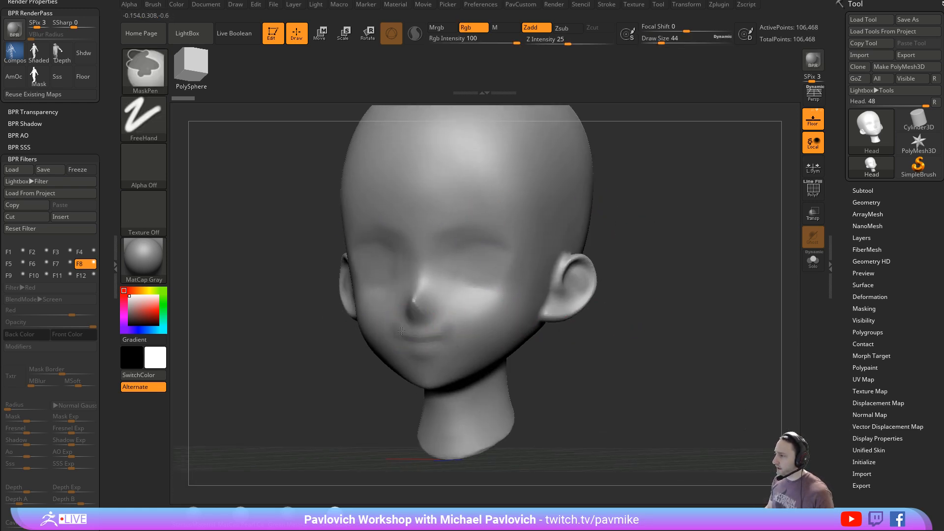
pyautogui.keyDown('ctrl'); pyautogui.moveTo(425, 320); pyautogui.dragTo(481, 333); pyautogui.keyUp('ctrl')
pyautogui.moveTo(318, 311); pyautogui.dragTo(470, 327)
pyautogui.moveTo(368, 335)
pyautogui.keyDown('ctrl'); pyautogui.mouseDown()
pyautogui.moveTo(356, 359)
pyautogui.moveTo(453, 327)
pyautogui.moveTo(421, 337)
pyautogui.mouseUp(); pyautogui.keyUp('ctrl')
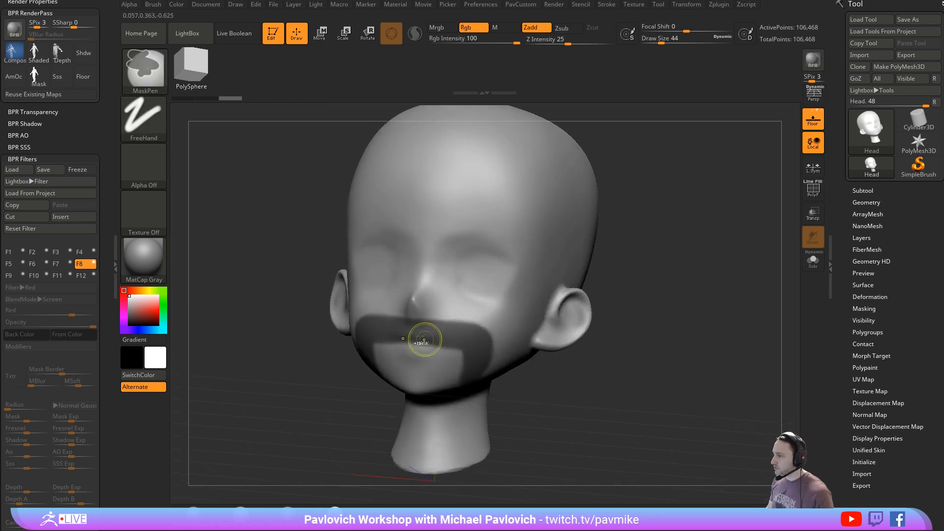
# - Generate a FiberMesh preview from the masked moustache area and inspect the fibers from the side
pyautogui.press('shift')
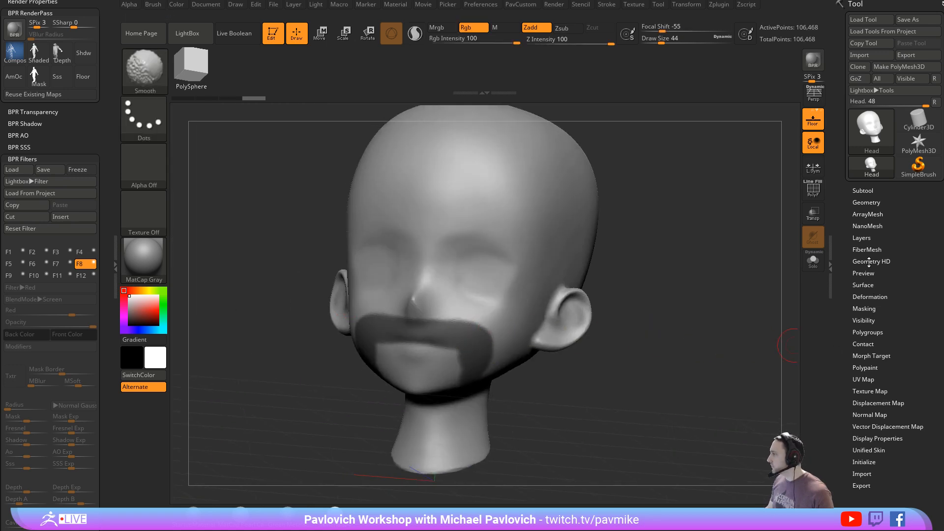
pyautogui.click(866, 249)
pyautogui.click(864, 248)
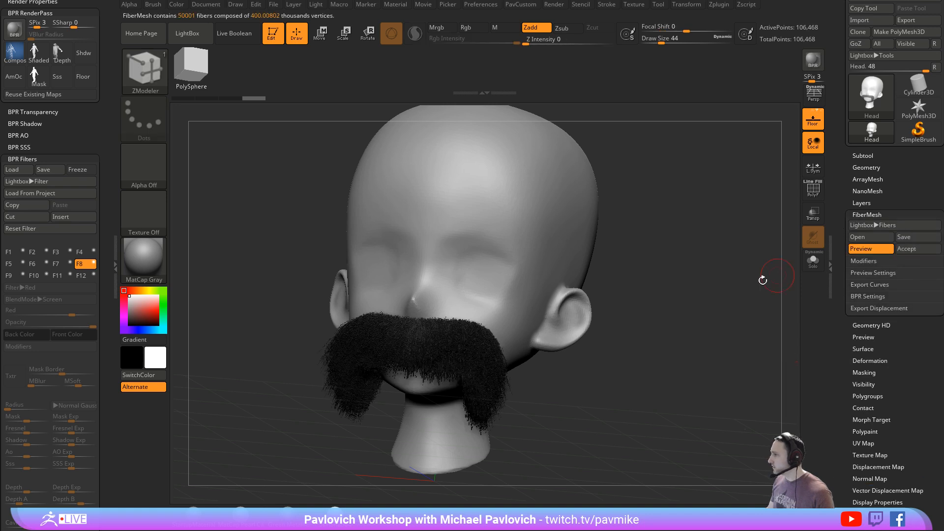
pyautogui.moveTo(762, 280)
pyautogui.mouseDown()
pyautogui.moveTo(708, 297)
pyautogui.moveTo(733, 319)
pyautogui.moveTo(759, 309)
pyautogui.mouseUp()
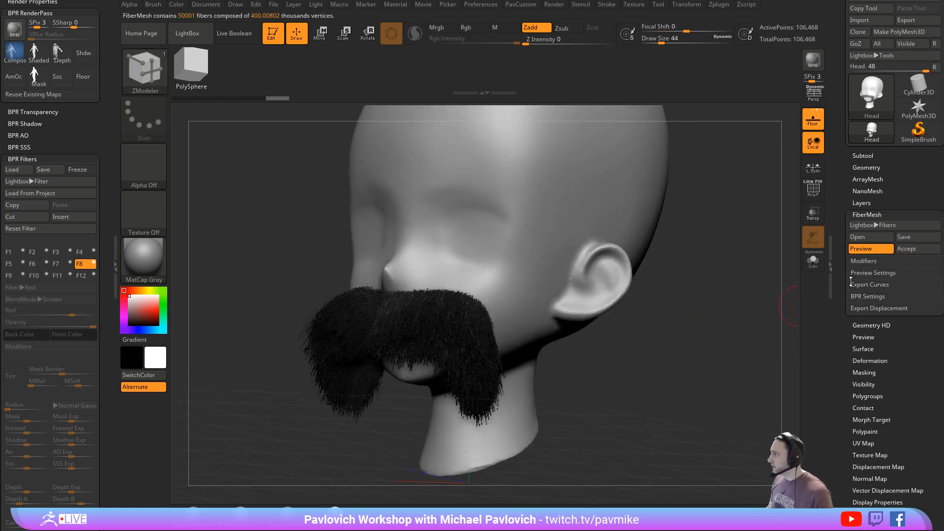
# - Set the FiberMesh preview's MaxFibers to about 3.21 and Coverage to about 114.36, and accept the fibers as a subtool
pyautogui.keyDown('shift'); pyautogui.click(856, 263); pyautogui.keyUp('shift')
pyautogui.moveTo(846, 277); pyautogui.dragTo(852, 277)
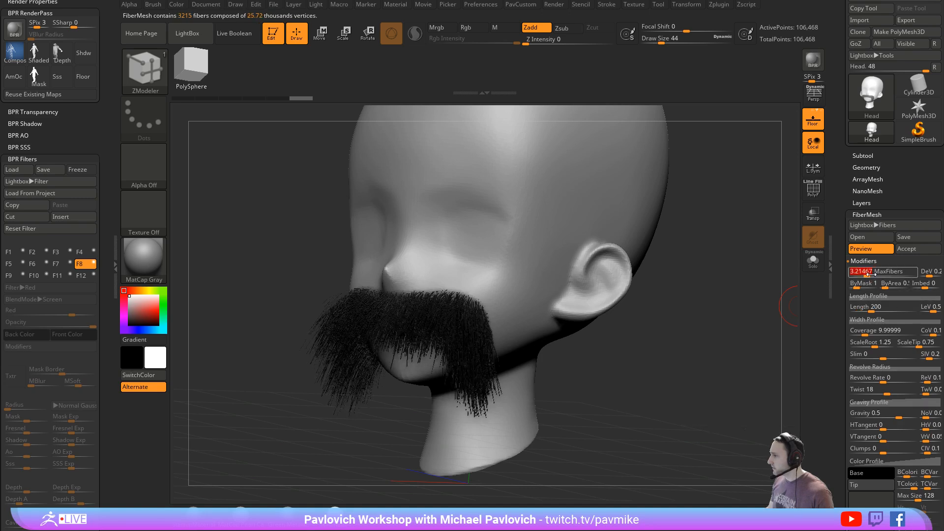
pyautogui.moveTo(870, 330); pyautogui.dragTo(885, 330)
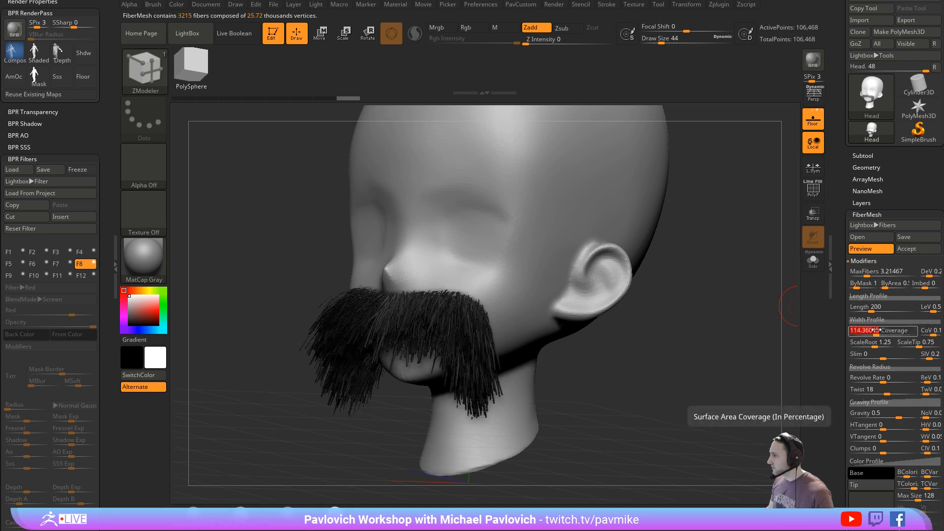
pyautogui.moveTo(688, 324); pyautogui.dragTo(746, 326)
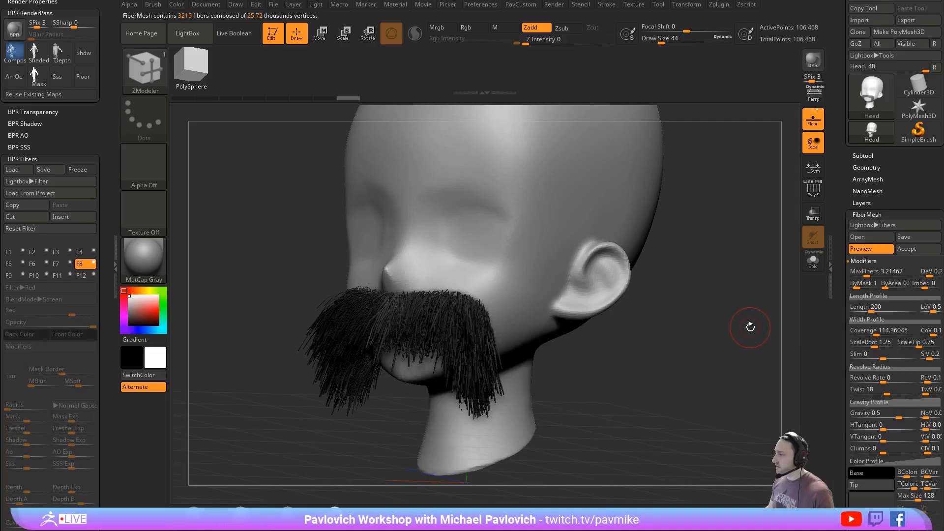
pyautogui.click(906, 248)
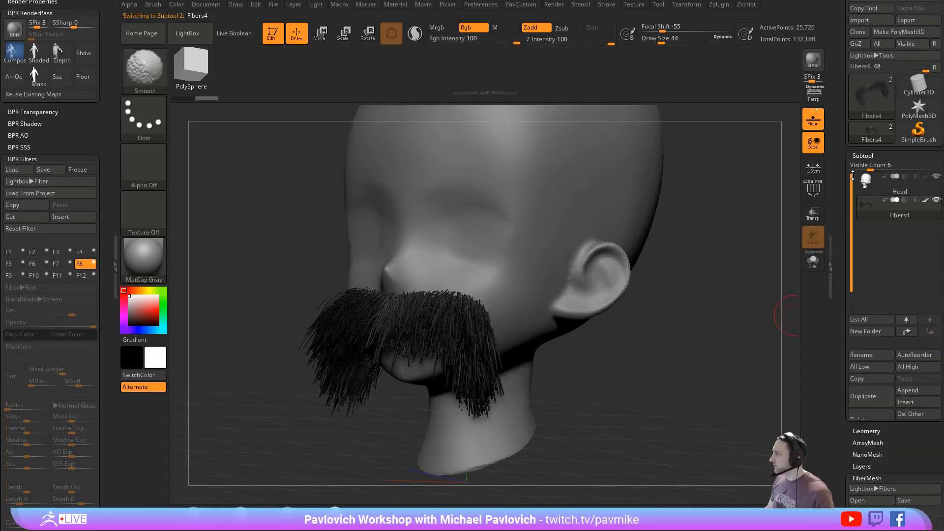
# - Switch between the Head and Fibers4 subtools, and examine the display properties of the Head
pyautogui.click(899, 192)
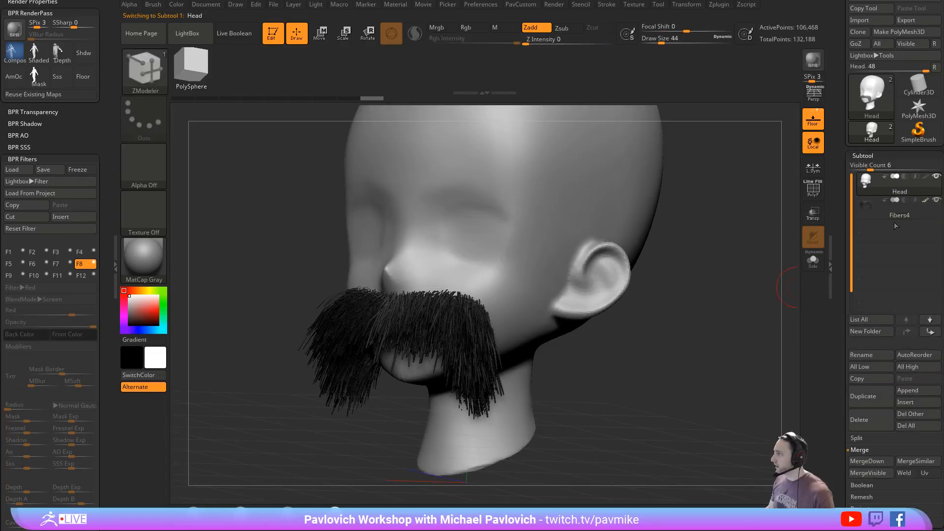
pyautogui.click(892, 214)
pyautogui.click(880, 190)
pyautogui.moveTo(840, 253); pyautogui.dragTo(841, 51)
pyautogui.keyDown('shift'); pyautogui.click(873, 274); pyautogui.keyUp('shift')
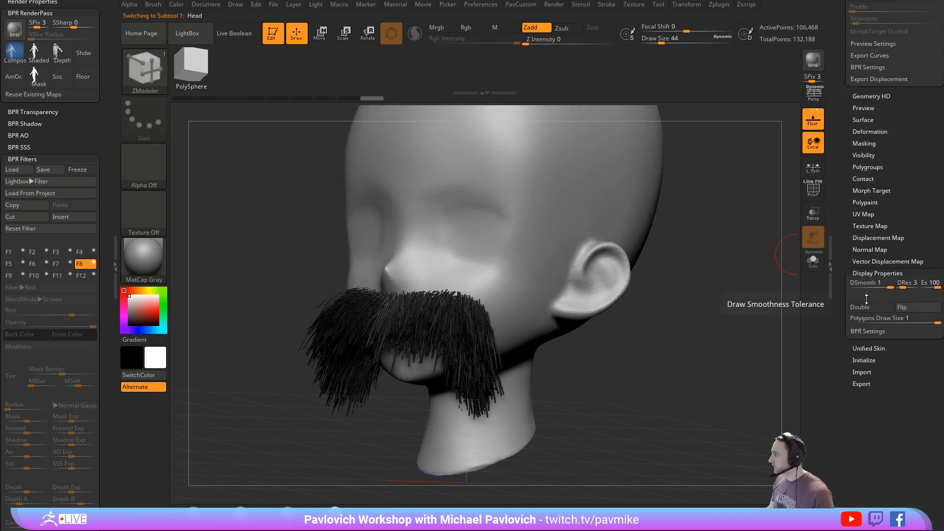
pyautogui.keyDown('shift'); pyautogui.click(870, 274); pyautogui.keyUp('shift')
pyautogui.moveTo(841, 275); pyautogui.dragTo(840, 418)
pyautogui.moveTo(727, 389); pyautogui.dragTo(719, 327)
# - Choose the GroomHairToss brush at a draw size of about 149 and make the Fibers4 subtool active for grooming
pyautogui.press('b')
pyautogui.press('g')
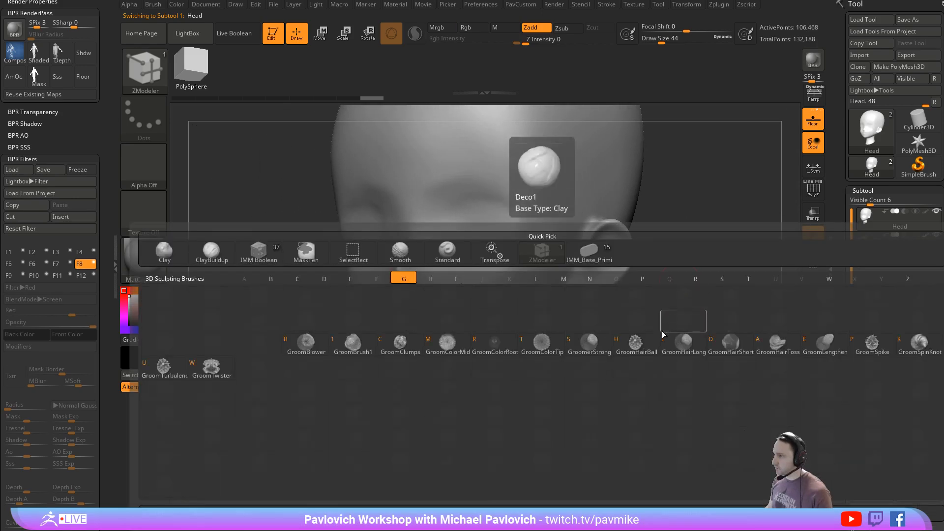
pyautogui.click(780, 350)
pyautogui.press('s')
pyautogui.click(545, 305)
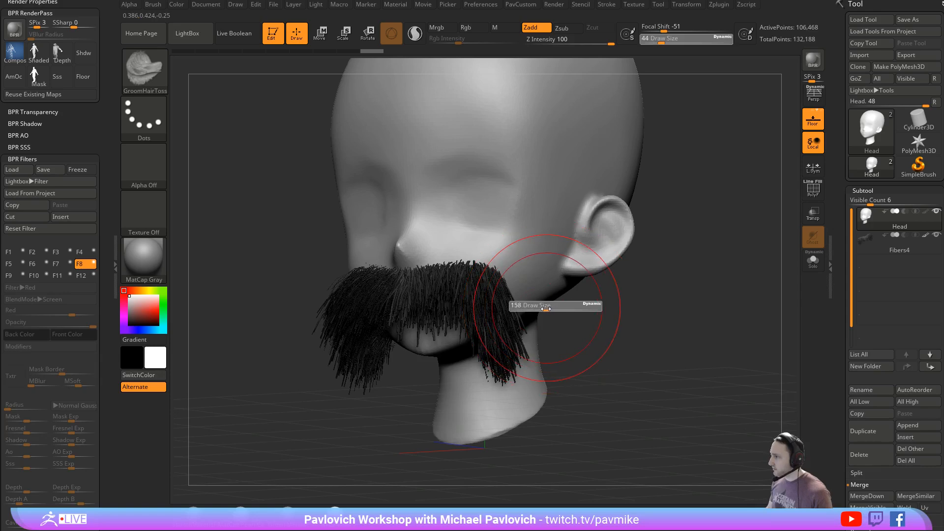
pyautogui.moveTo(474, 295); pyautogui.dragTo(500, 344)
pyautogui.keyDown('shift'); pyautogui.moveTo(708, 319); pyautogui.dragTo(693, 307); pyautogui.keyUp('shift')
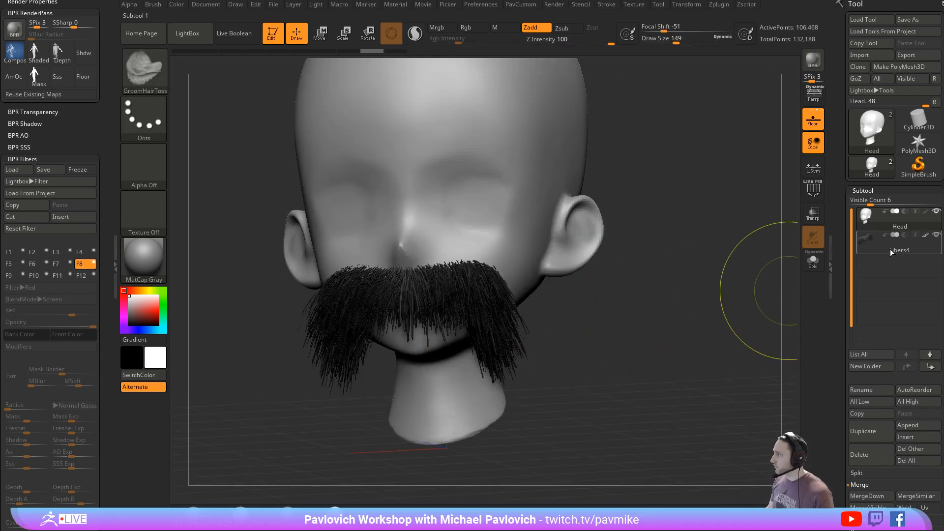
pyautogui.click(890, 248)
# - Comb the moustache fibers outward and downward from the center on both sides of the face
pyautogui.moveTo(427, 288); pyautogui.dragTo(496, 340)
pyautogui.moveTo(463, 280); pyautogui.dragTo(508, 359)
pyautogui.moveTo(550, 324); pyautogui.dragTo(629, 315)
pyautogui.moveTo(422, 280); pyautogui.dragTo(331, 354)
pyautogui.moveTo(366, 287)
pyautogui.mouseDown()
pyautogui.moveTo(323, 343)
pyautogui.moveTo(322, 366)
pyautogui.mouseUp()
pyautogui.moveTo(364, 285)
pyautogui.mouseDown()
pyautogui.moveTo(332, 340)
pyautogui.moveTo(337, 349)
pyautogui.mouseUp()
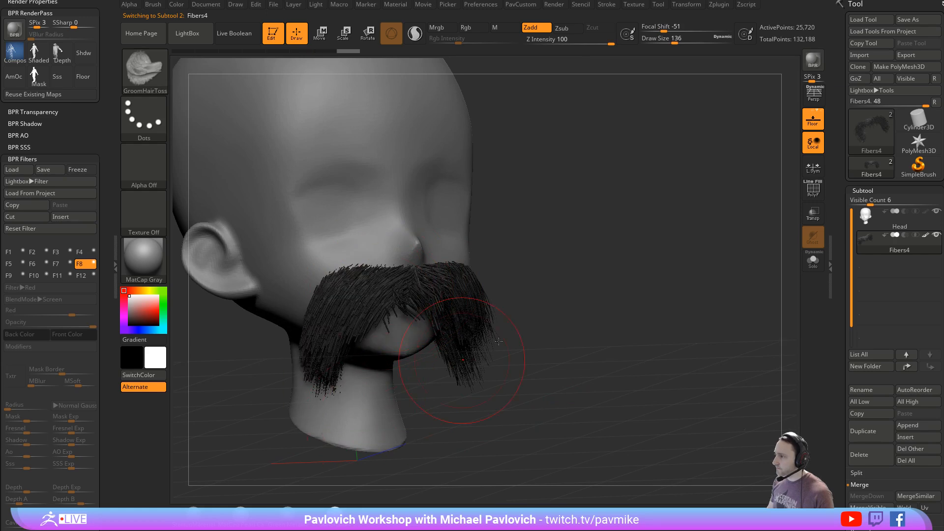
# - Brush the middle of the moustache down over the mouth, working from both sides of the head
pyautogui.moveTo(560, 359); pyautogui.dragTo(418, 349)
pyautogui.moveTo(435, 287)
pyautogui.mouseDown()
pyautogui.moveTo(408, 307)
pyautogui.moveTo(484, 354)
pyautogui.mouseUp()
pyautogui.moveTo(452, 386); pyautogui.dragTo(585, 376)
pyautogui.moveTo(430, 285); pyautogui.dragTo(400, 340)
pyautogui.moveTo(395, 285)
pyautogui.mouseDown()
pyautogui.moveTo(336, 380)
pyautogui.moveTo(384, 342)
pyautogui.mouseUp()
pyautogui.moveTo(426, 284); pyautogui.dragTo(458, 347)
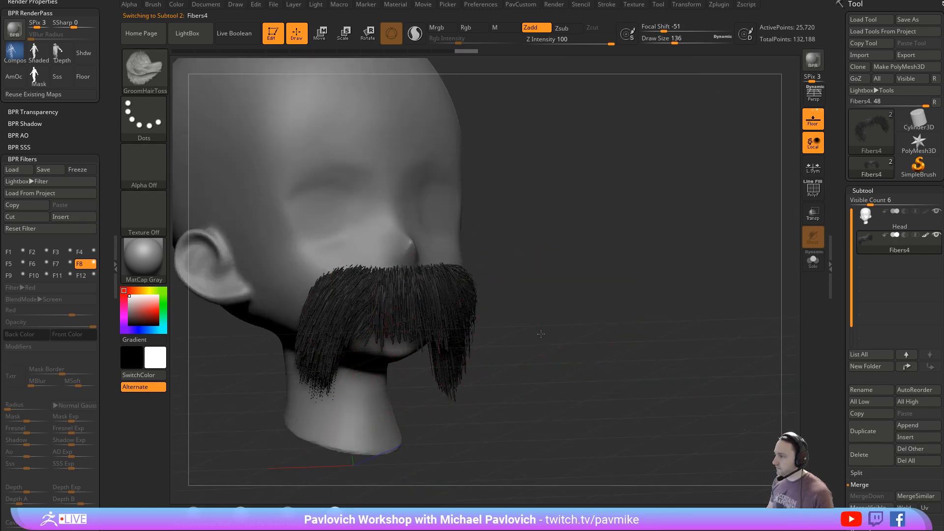
# - Refine the moustache with further downward strokes along both drooping ends and under the nose
pyautogui.moveTo(540, 332); pyautogui.dragTo(405, 328)
pyautogui.moveTo(454, 282)
pyautogui.mouseDown()
pyautogui.moveTo(494, 367)
pyautogui.moveTo(514, 356)
pyautogui.mouseUp()
pyautogui.moveTo(587, 344); pyautogui.dragTo(712, 341)
pyautogui.moveTo(379, 273); pyautogui.dragTo(346, 367)
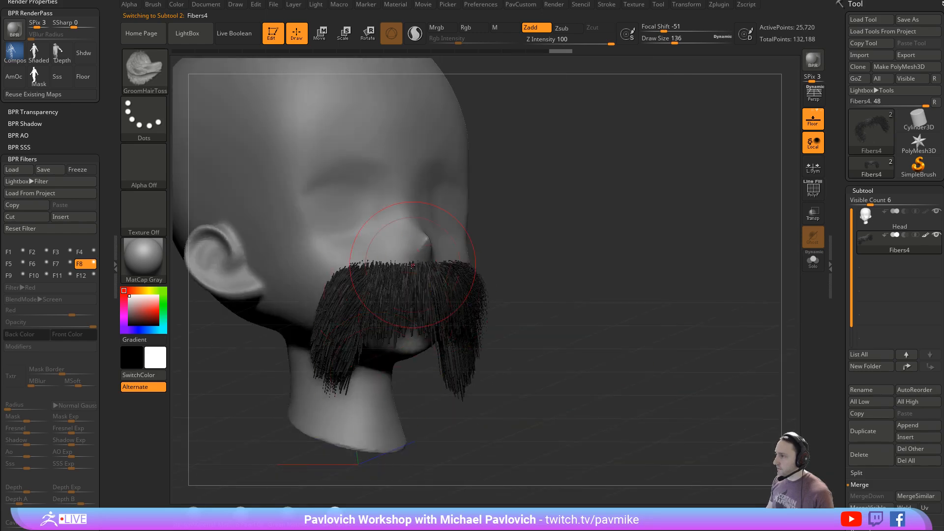
pyautogui.moveTo(425, 275); pyautogui.dragTo(408, 339)
pyautogui.moveTo(381, 278); pyautogui.dragTo(330, 383)
# - Set the draw size to 29 and make a BPR render of the groomed moustache
pyautogui.moveTo(693, 300)
pyautogui.mouseDown()
pyautogui.moveTo(601, 311)
pyautogui.moveTo(679, 327)
pyautogui.mouseUp()
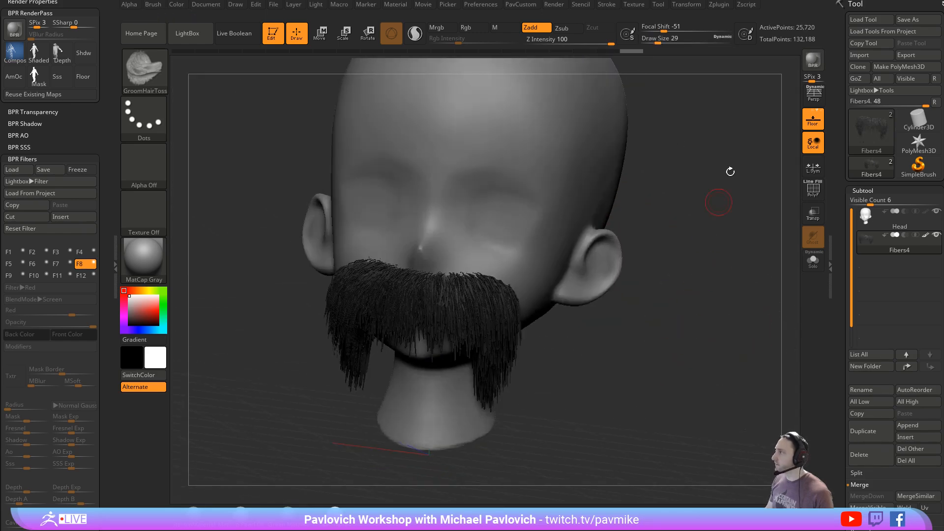
pyautogui.hotkey('shift', 'r')
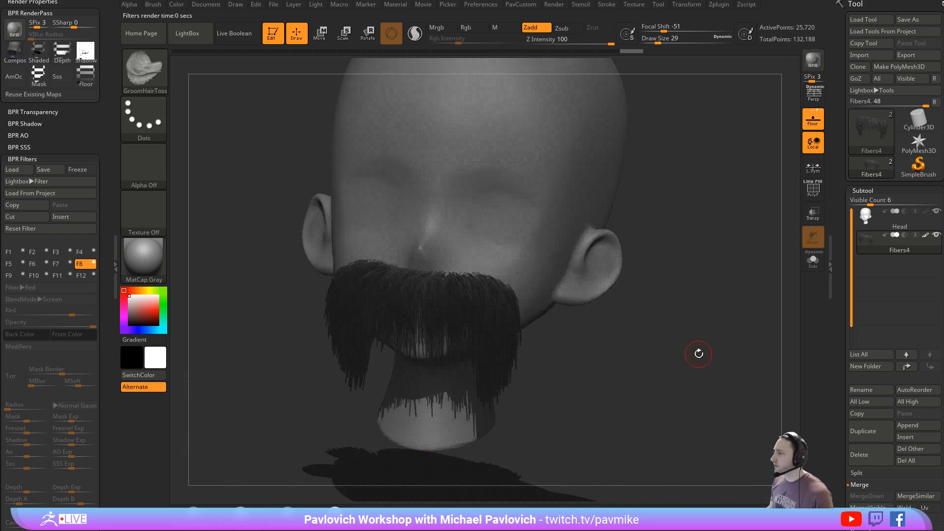
pyautogui.keyDown('shift'); pyautogui.moveTo(697, 350); pyautogui.dragTo(632, 338); pyautogui.keyUp('shift')
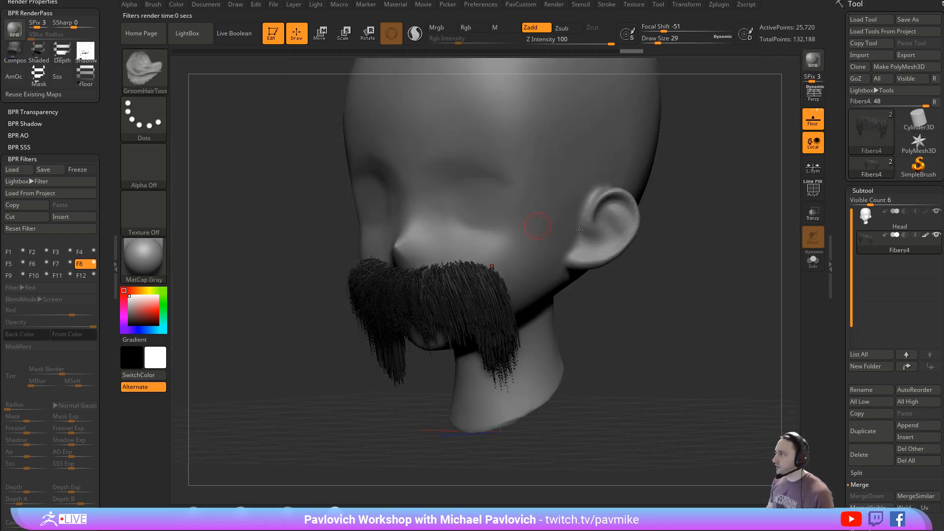
pyautogui.keyDown('alt'); pyautogui.moveTo(708, 197); pyautogui.dragTo(670, 264); pyautogui.keyUp('alt')
# - Fill the Head subtool with MatCap Gray in Mrgb mode, and assign the Hair material to the Fibers4 subtool
pyautogui.click(884, 220)
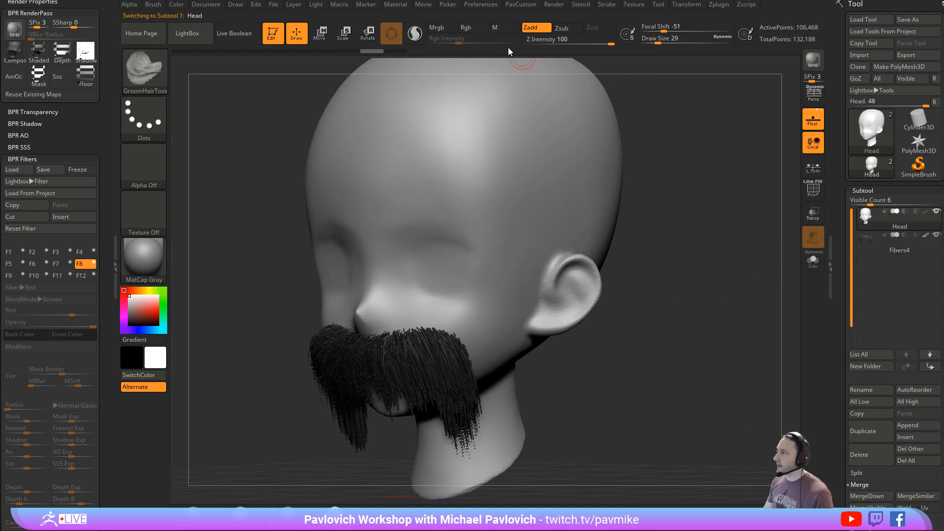
pyautogui.click(437, 28)
pyautogui.click(177, 4)
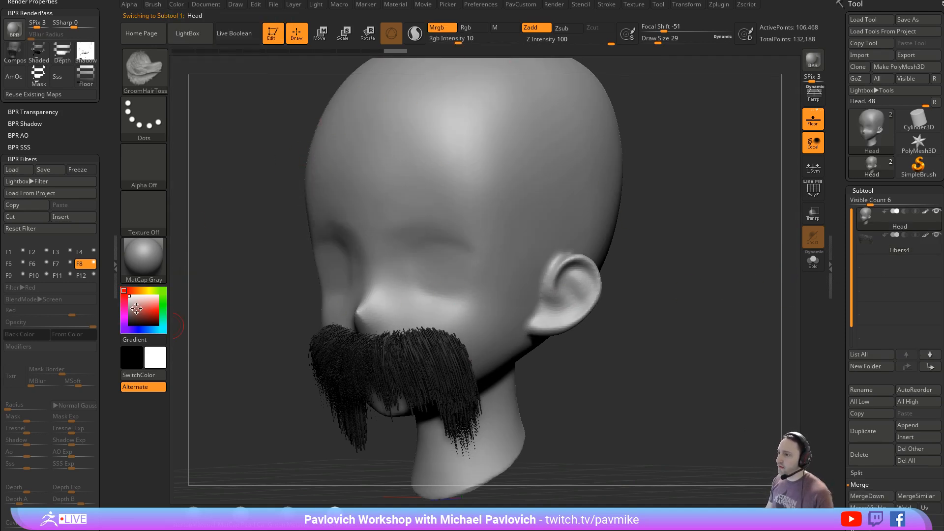
pyautogui.keyDown('alt'); pyautogui.click(418, 332); pyautogui.keyUp('alt')
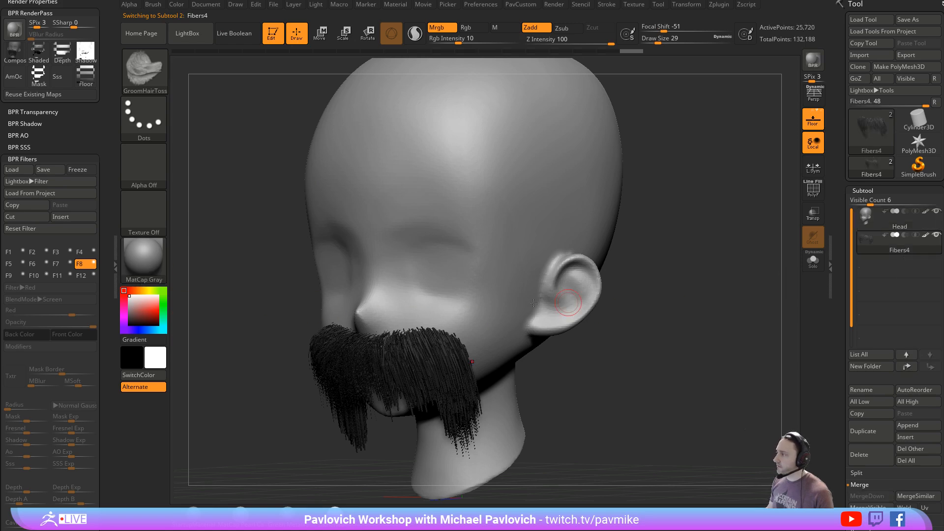
pyautogui.click(140, 259)
pyautogui.click(536, 418)
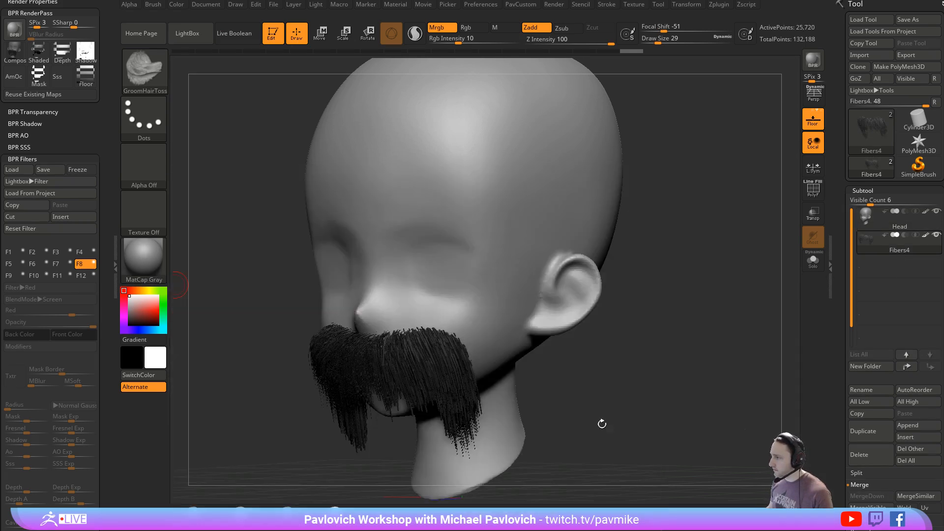
# - Make a BPR render of the head to examine the moustache with the Hair material
pyautogui.moveTo(646, 408); pyautogui.dragTo(671, 347)
pyautogui.click(812, 60)
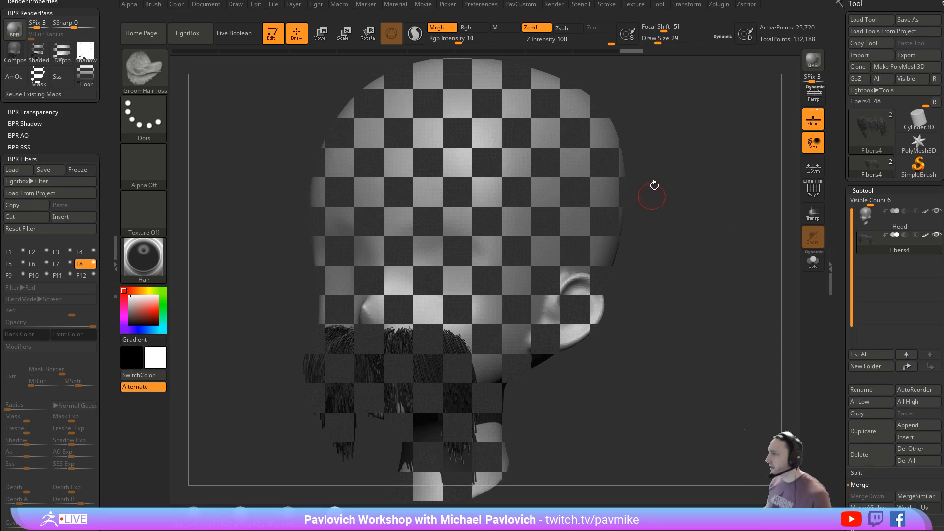
pyautogui.moveTo(707, 250)
pyautogui.mouseDown()
pyautogui.moveTo(697, 259)
pyautogui.moveTo(723, 277)
pyautogui.mouseUp()
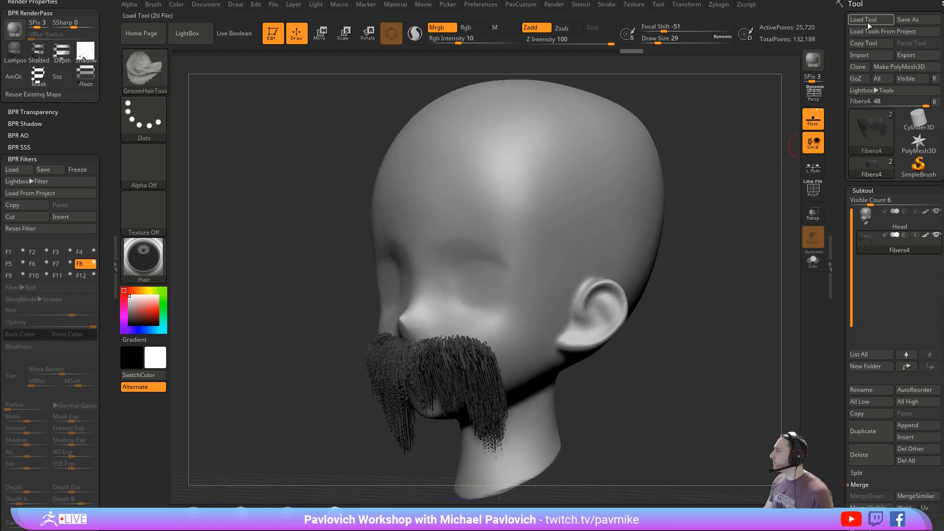
# - Save the head and moustache tool to the Desktop under the file name test
pyautogui.click(904, 22)
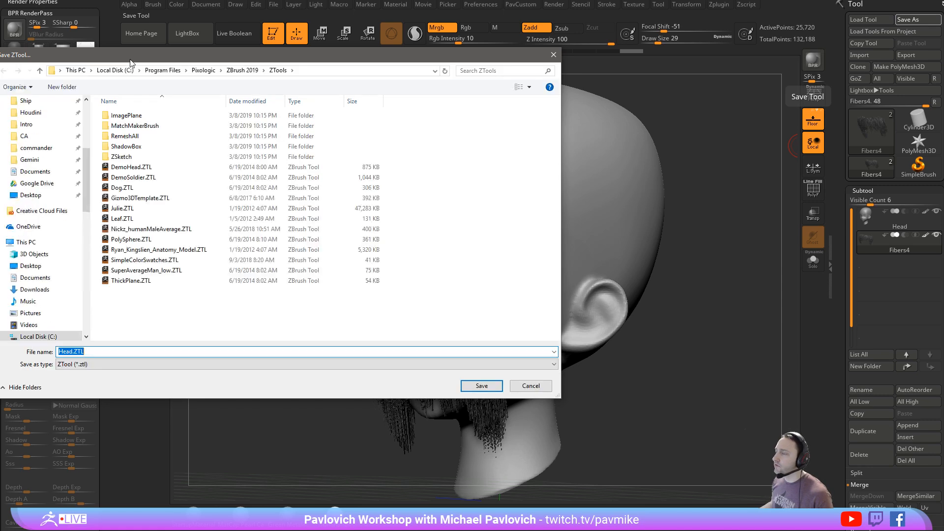
pyautogui.click(30, 195)
pyautogui.write('test')
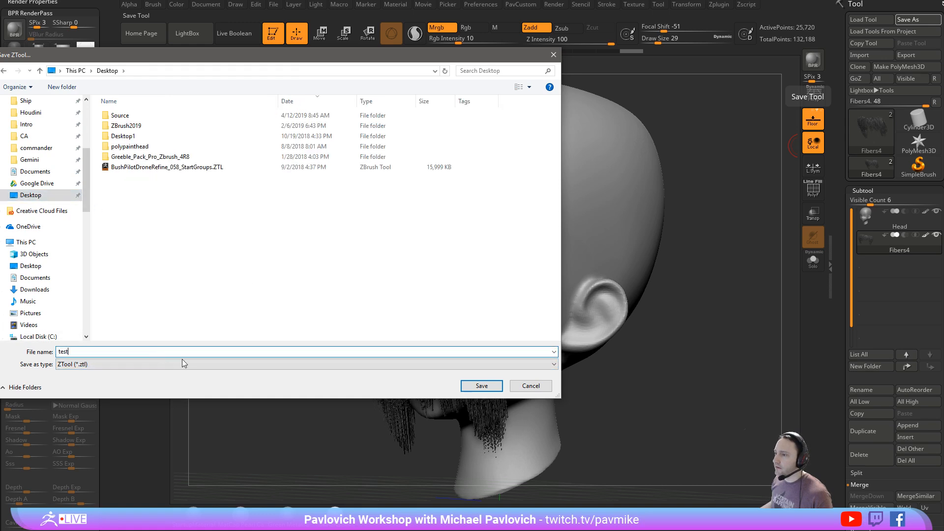
pyautogui.click(489, 386)
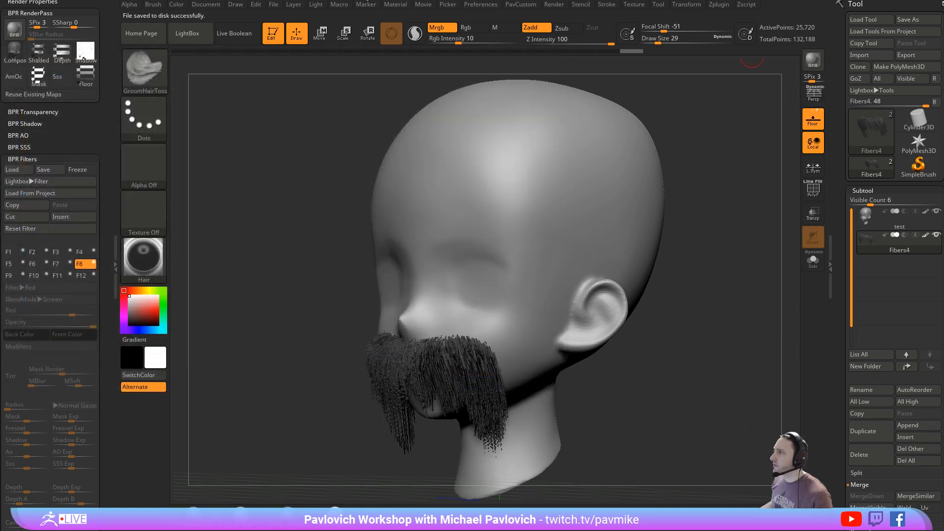
# - Fully initialize ZBrush to its default state
pyautogui.click(480, 4)
pyautogui.click(494, 23)
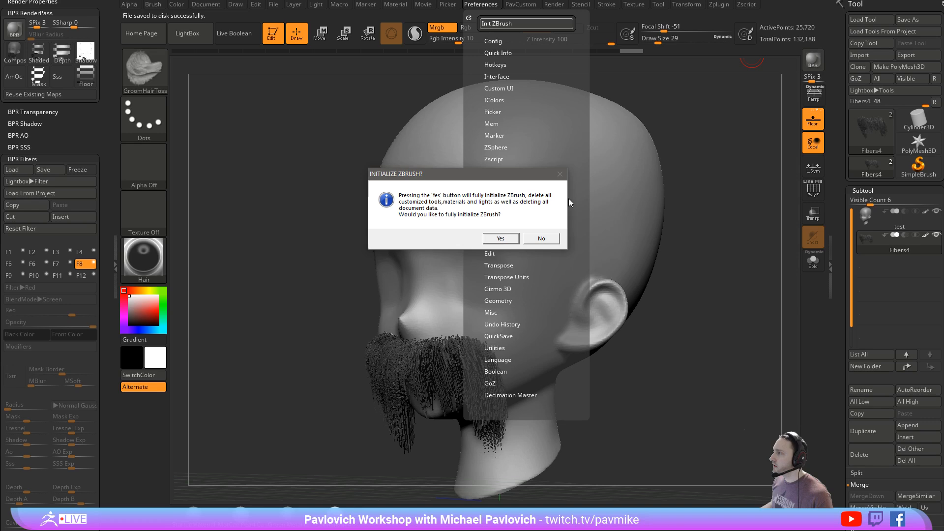
pyautogui.click(502, 240)
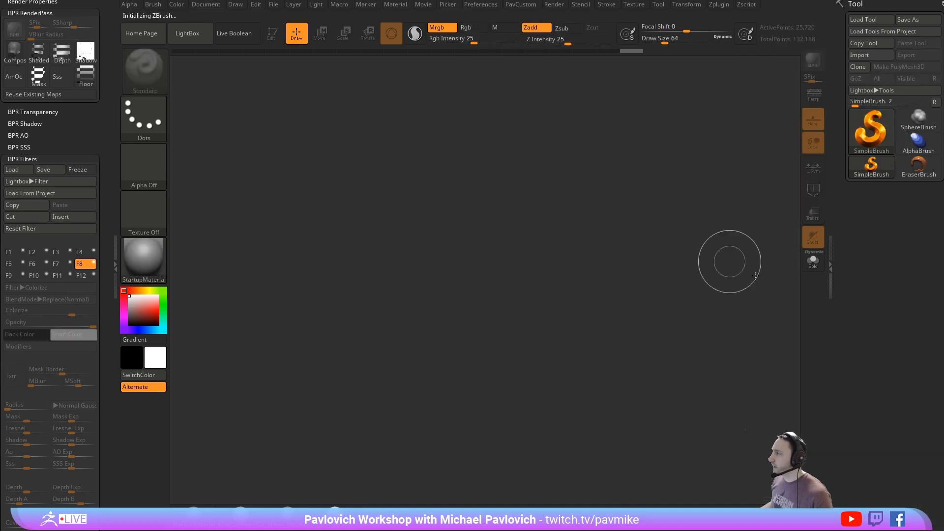
# - Load test.ZTL from the Desktop, enter edit mode, and frame the head in the canvas
pyautogui.click(870, 21)
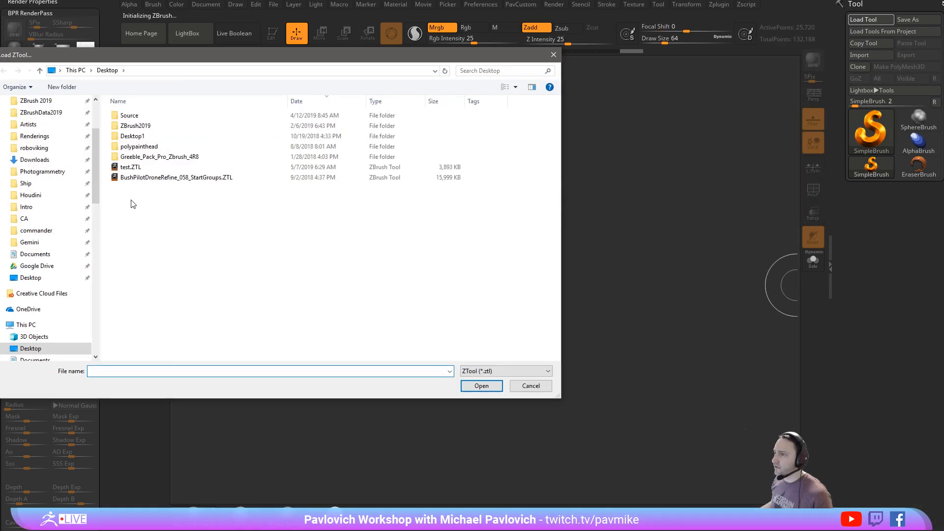
pyautogui.doubleClick(130, 166)
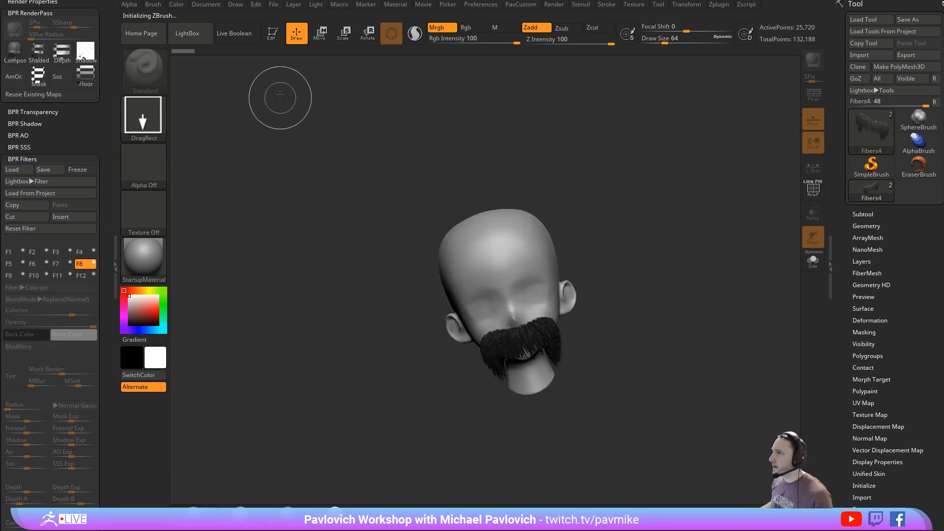
pyautogui.click(275, 36)
pyautogui.keyDown('shift'); pyautogui.moveTo(752, 212); pyautogui.dragTo(696, 220); pyautogui.keyUp('shift')
pyautogui.press('f')
# - Make a BPR render of the reloaded head and moustache, and reduce the draw size to 25
pyautogui.click(812, 61)
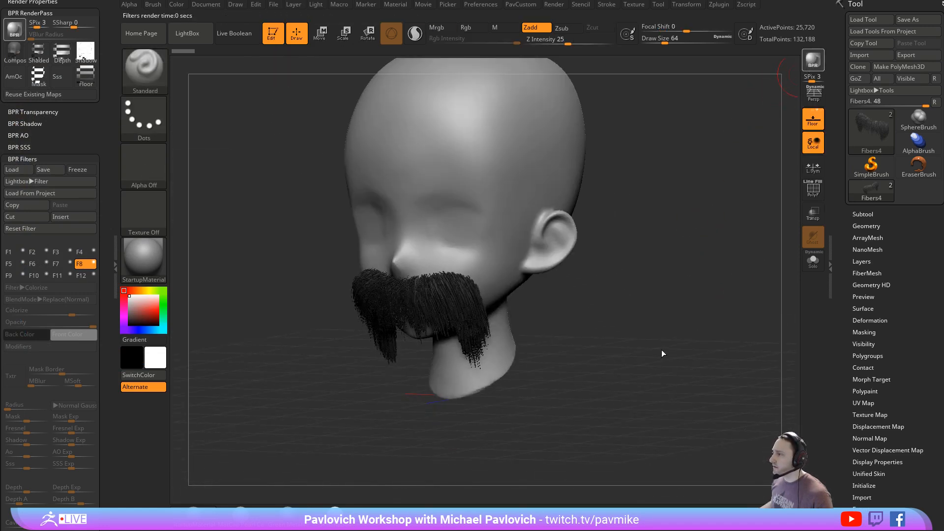
pyautogui.press('s')
pyautogui.moveTo(685, 278); pyautogui.dragTo(679, 279)
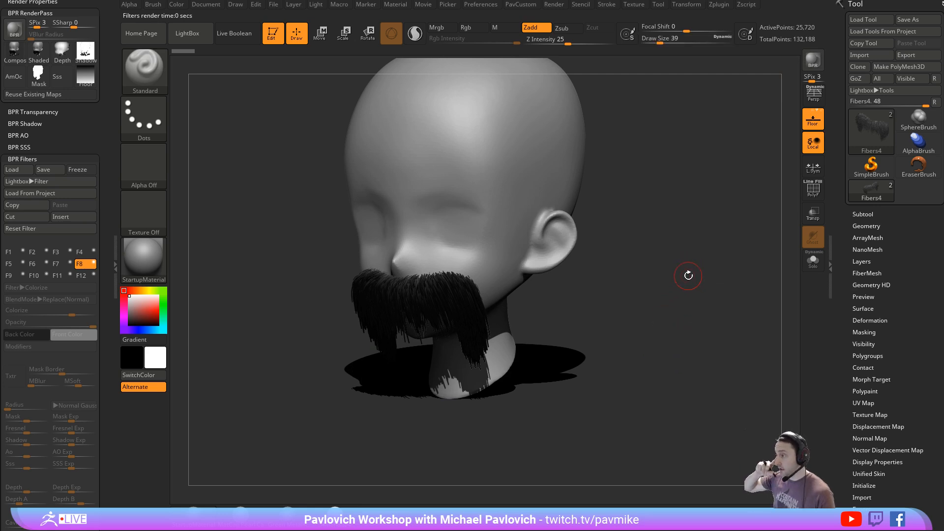
pyautogui.moveTo(678, 261); pyautogui.dragTo(711, 308)
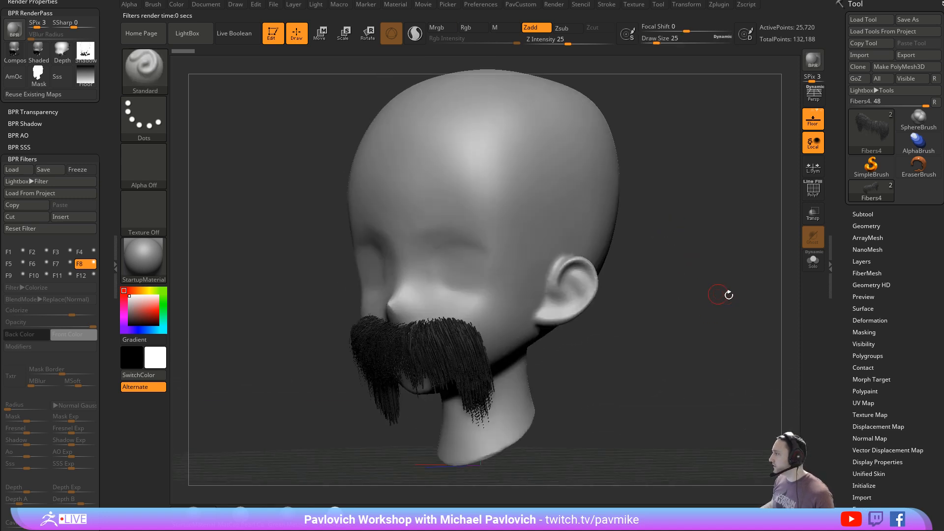
# - Examine the FiberMesh options for BPR settings, displacement export, curve export, and preview on the Fibers4 subtool
pyautogui.press('shift')
pyautogui.click(866, 273)
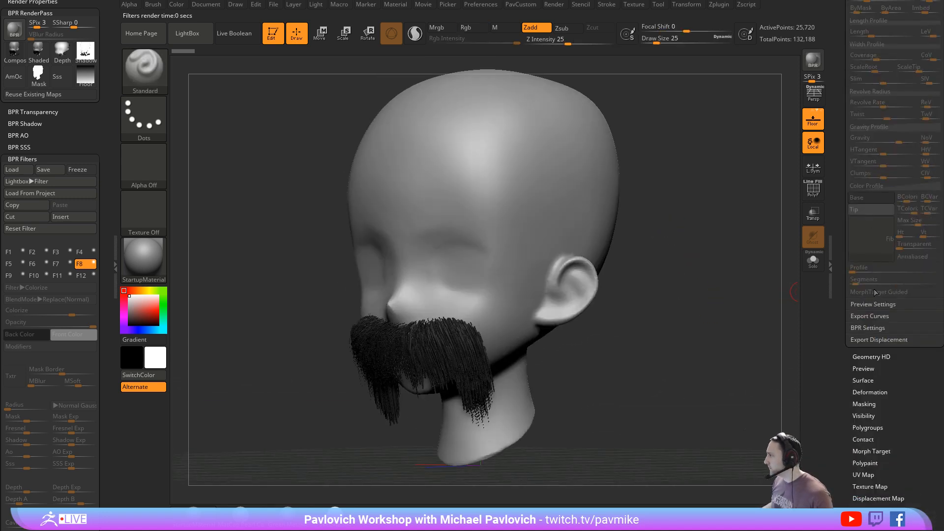
pyautogui.click(860, 339)
pyautogui.click(867, 327)
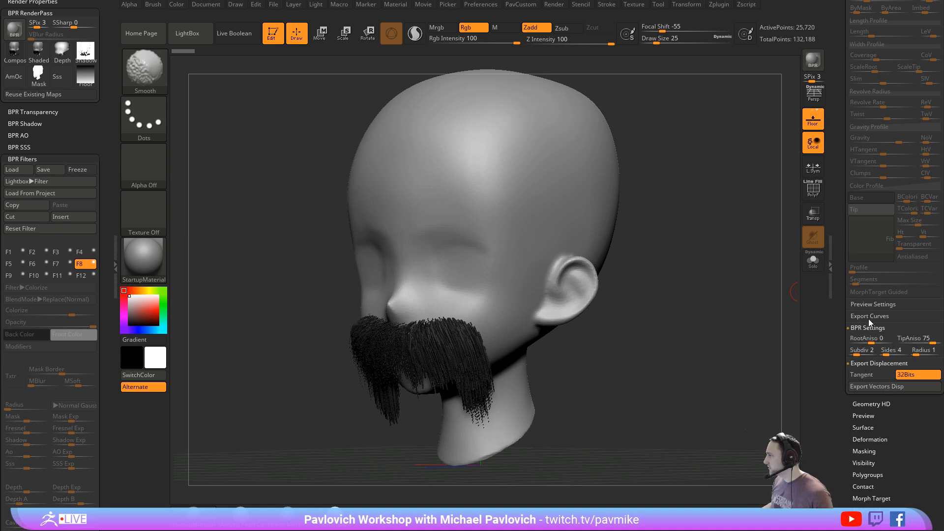
pyautogui.click(868, 317)
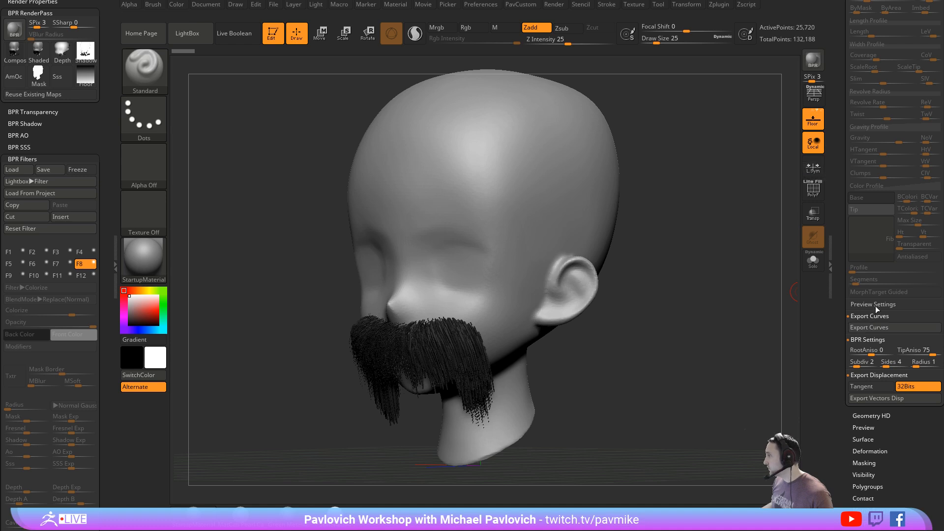
pyautogui.click(874, 304)
pyautogui.moveTo(836, 275); pyautogui.dragTo(837, 430)
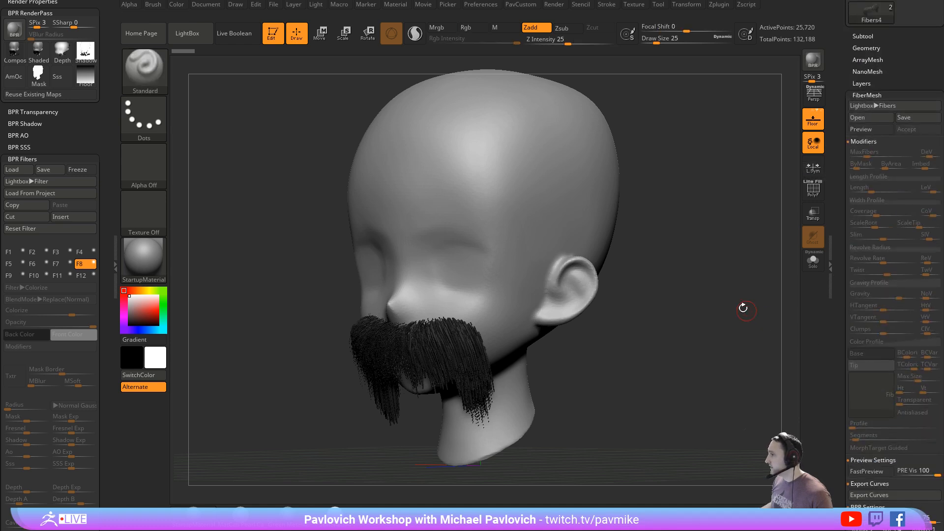
# - Export the Fibers4 subtool to the Desktop as an OBJ file named tests
pyautogui.keyDown('ctrl'); pyautogui.moveTo(741, 307); pyautogui.dragTo(744, 315, button='right'); pyautogui.keyUp('ctrl')
pyautogui.press('s')
pyautogui.moveTo(744, 314); pyautogui.dragTo(742, 314)
pyautogui.moveTo(838, 259); pyautogui.dragTo(842, 400)
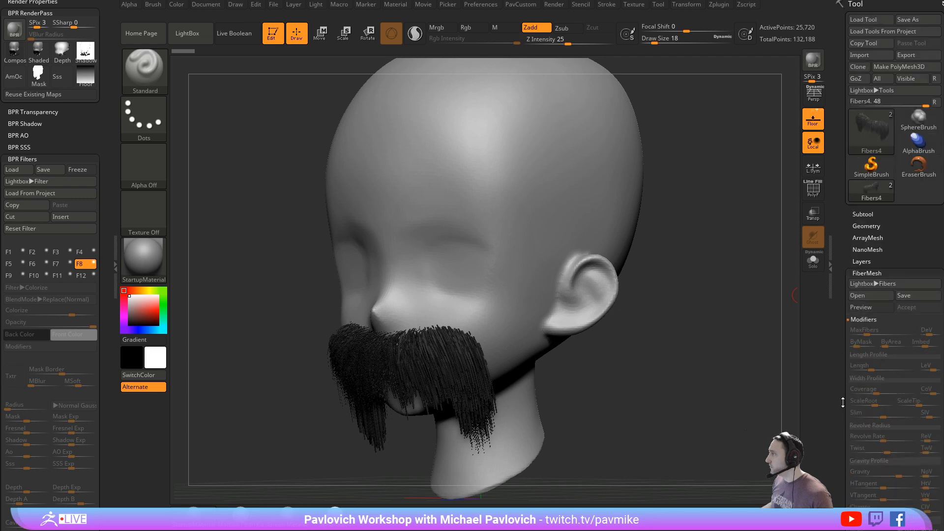
pyautogui.click(906, 55)
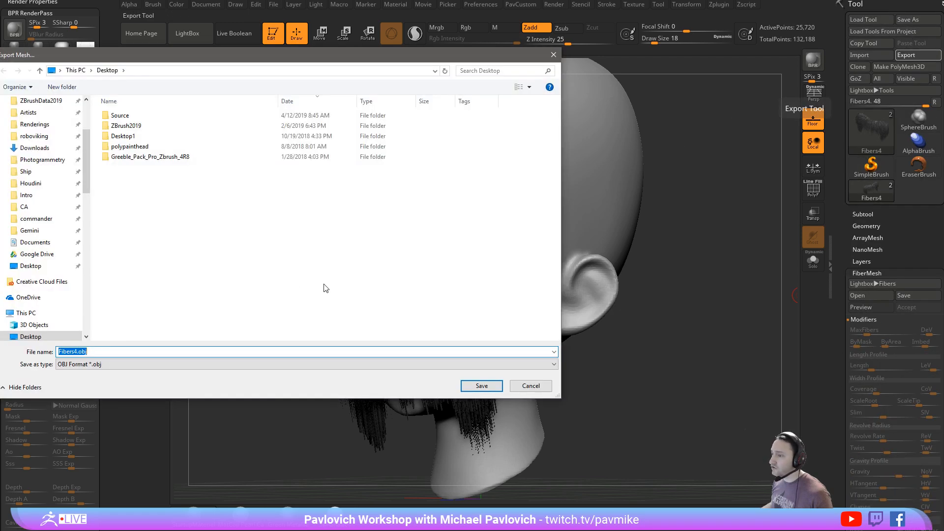
pyautogui.write('test')
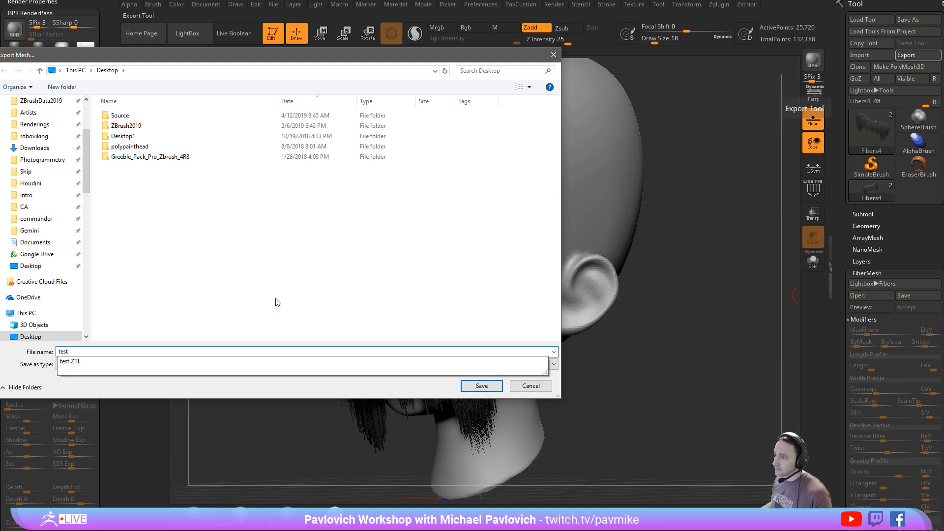
pyautogui.write('stache')
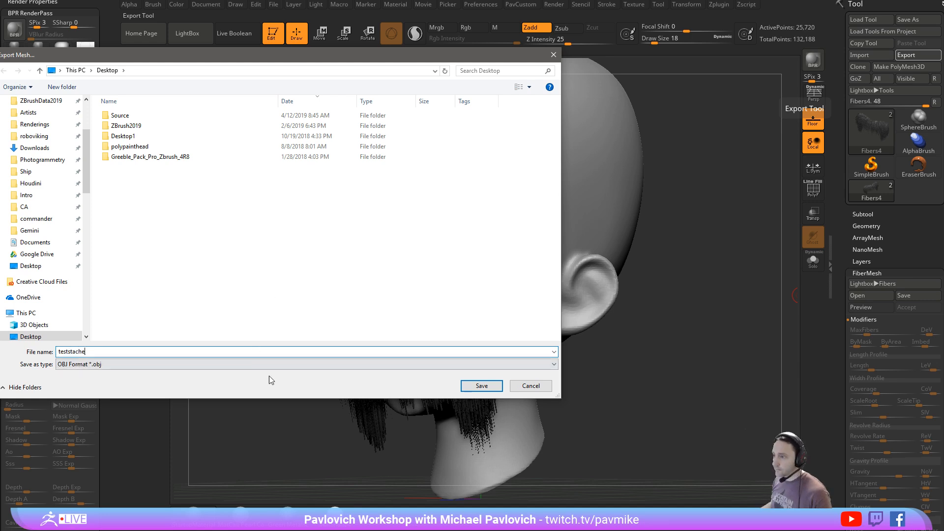
pyautogui.press('Return')
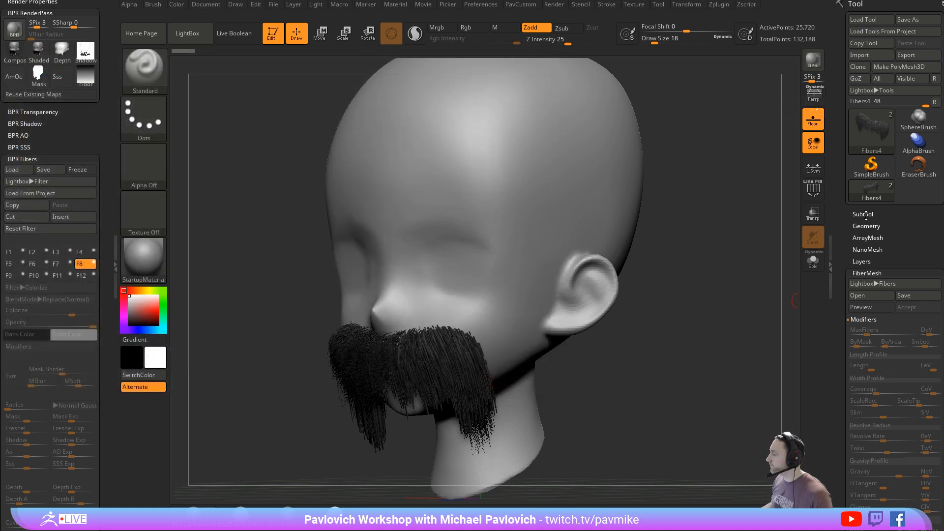
# - Make a BPR render and convert the Fibers4 moustache from BPR fibers to real geometry
pyautogui.click(862, 214)
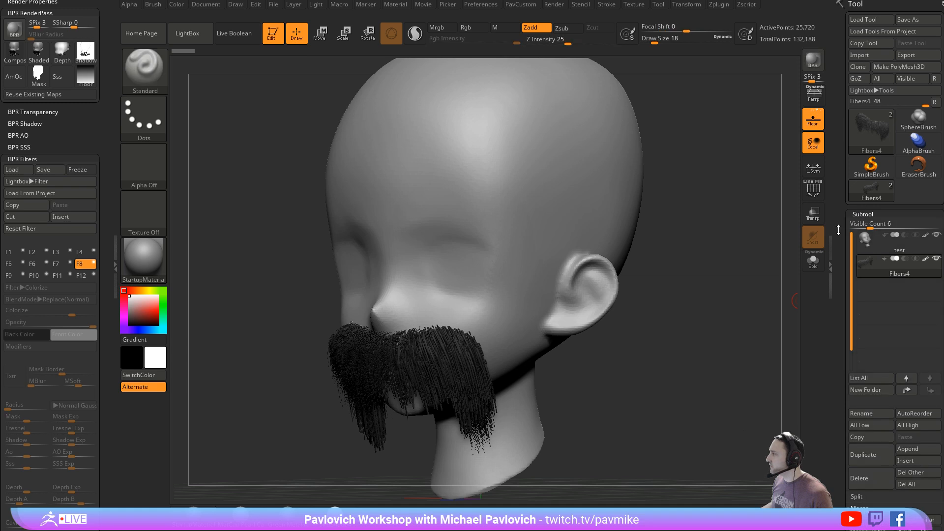
pyautogui.scroll(-3, 840, 202)
pyautogui.scroll(3, 841, 175)
pyautogui.click(806, 56)
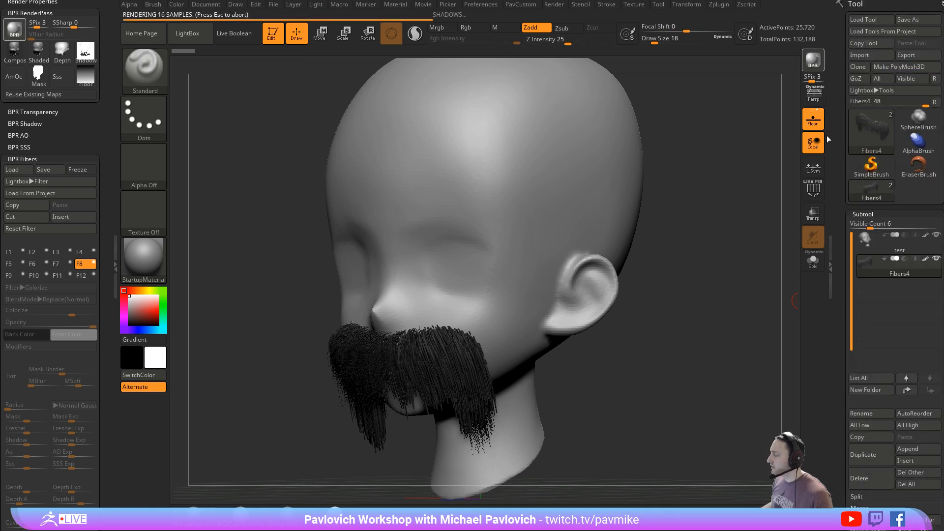
pyautogui.moveTo(837, 259); pyautogui.dragTo(834, 160)
pyautogui.keyDown('shift'); pyautogui.click(850, 272); pyautogui.keyUp('shift')
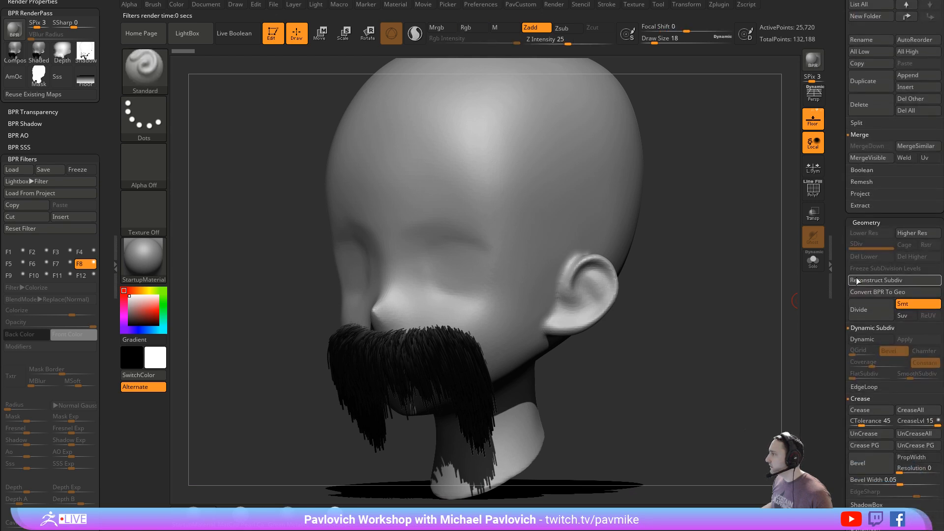
pyautogui.click(860, 292)
pyautogui.moveTo(844, 245); pyautogui.dragTo(836, 348)
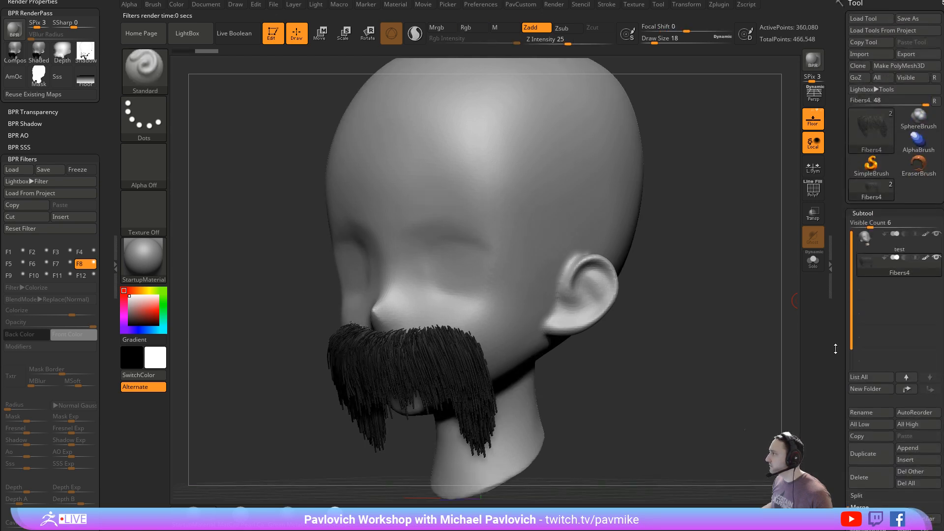
# - Try a GroomHairToss stroke at draw size 80 across the converted moustache and undo it
pyautogui.moveTo(659, 256); pyautogui.dragTo(683, 244)
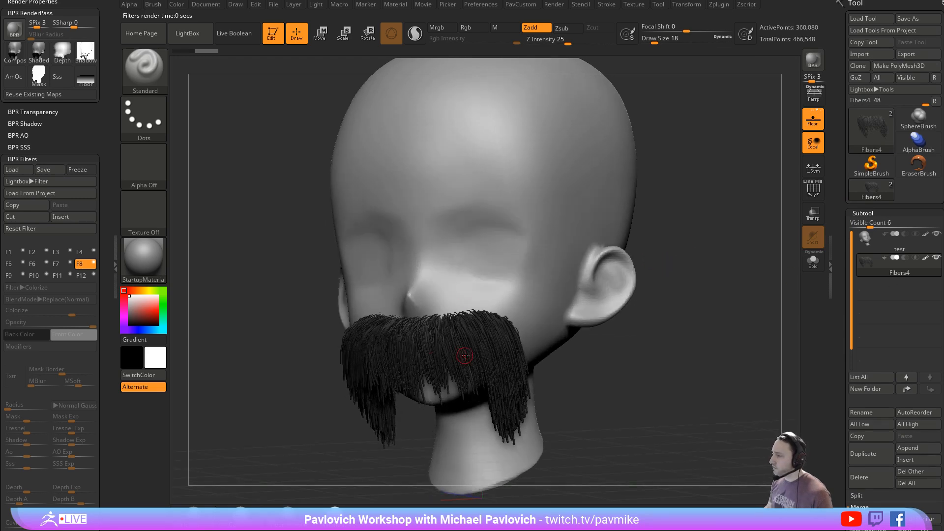
pyautogui.press('s')
pyautogui.moveTo(466, 356); pyautogui.dragTo(483, 354)
pyautogui.moveTo(499, 395); pyautogui.dragTo(501, 381)
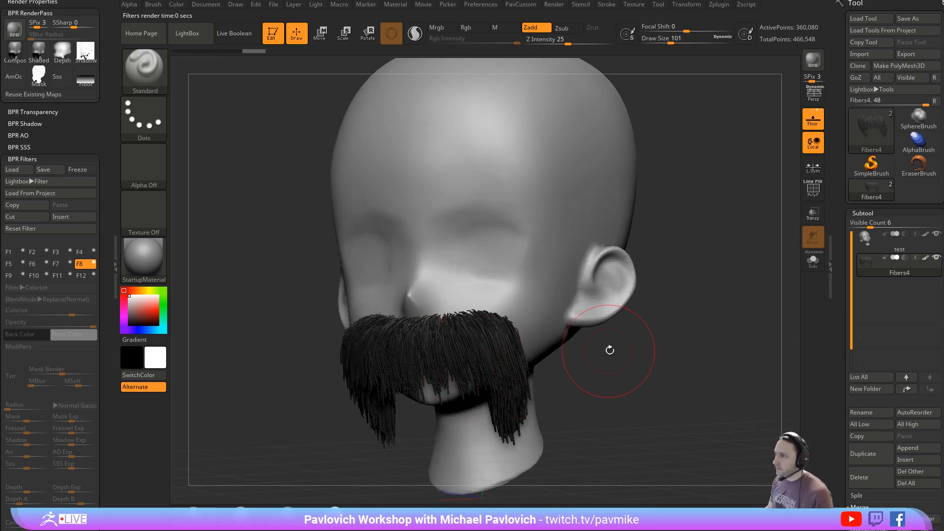
pyautogui.press('b')
pyautogui.press('g')
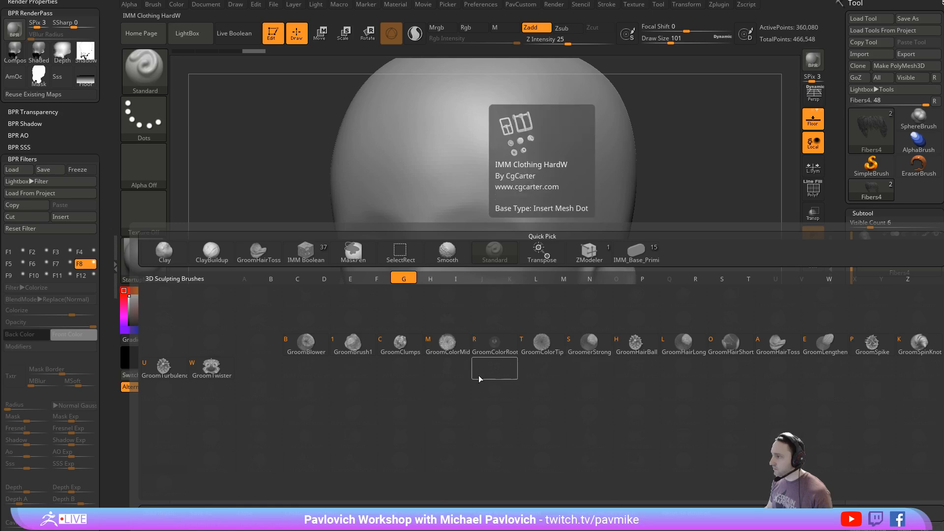
pyautogui.click(784, 345)
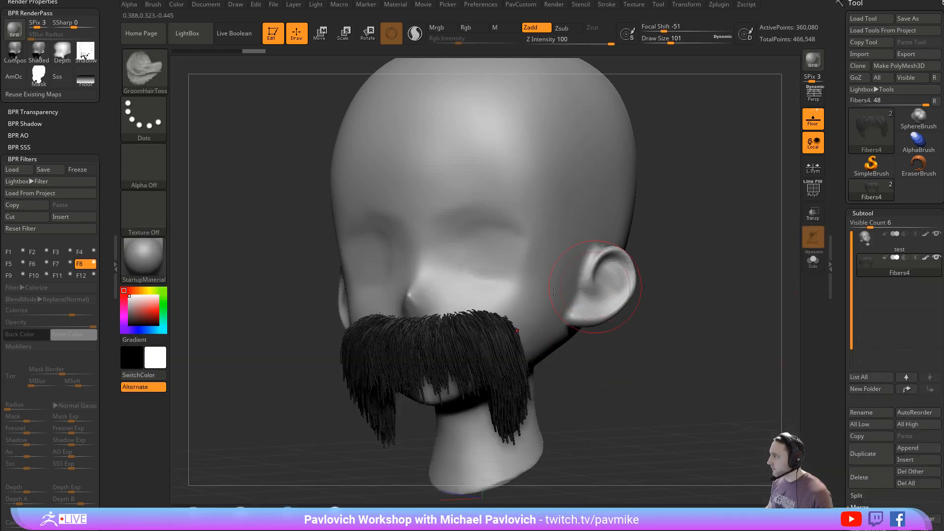
pyautogui.press('s')
pyautogui.moveTo(563, 360); pyautogui.dragTo(559, 361)
pyautogui.moveTo(484, 350)
pyautogui.mouseDown()
pyautogui.moveTo(511, 374)
pyautogui.moveTo(457, 366)
pyautogui.mouseUp()
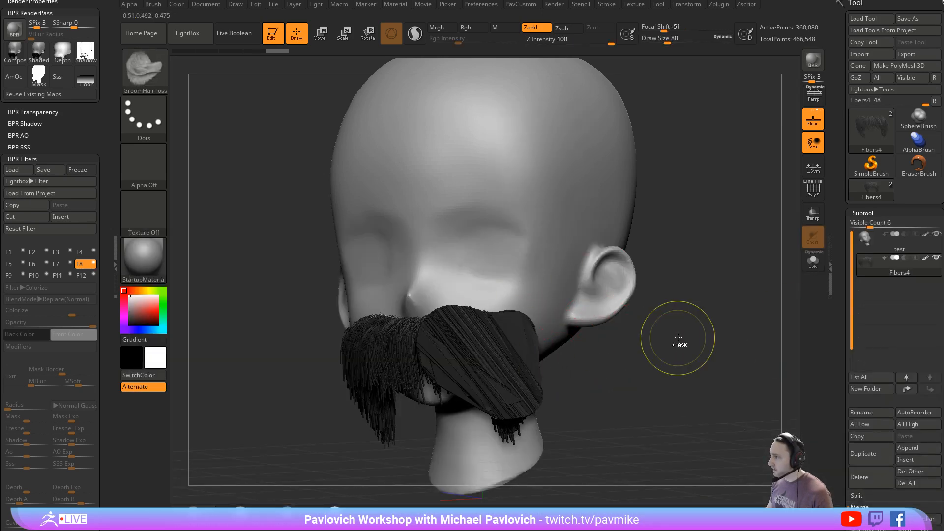
pyautogui.hotkey('ctrl', 'z')
# - Try an Inflat brush stroke at draw size 80 on a close-up of the moustache strands and undo it
pyautogui.moveTo(655, 349)
pyautogui.keyDown('shift'); pyautogui.mouseDown()
pyautogui.moveTo(686, 297)
pyautogui.moveTo(698, 367)
pyautogui.mouseUp(); pyautogui.keyUp('shift')
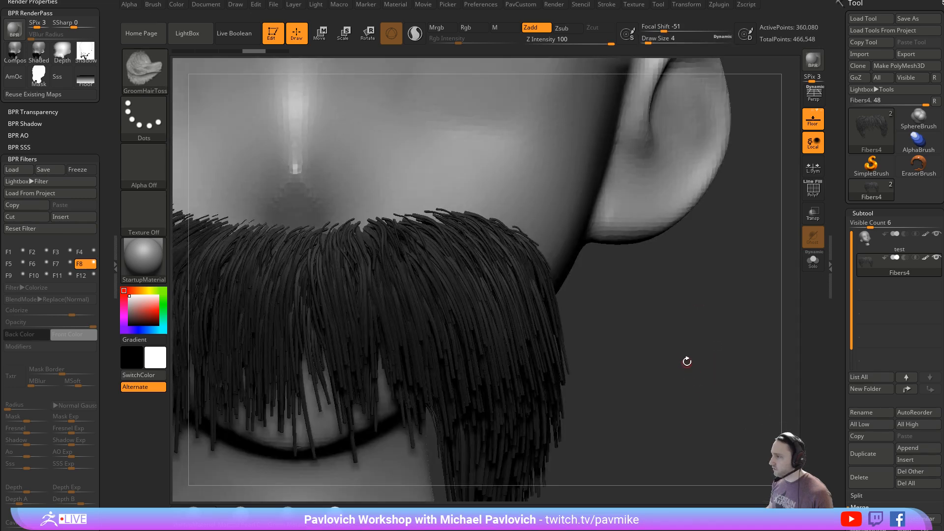
pyautogui.press('b')
pyautogui.press('i')
pyautogui.press('n')
pyautogui.press('s')
pyautogui.moveTo(461, 322)
pyautogui.mouseDown()
pyautogui.moveTo(454, 290)
pyautogui.moveTo(381, 278)
pyautogui.moveTo(516, 326)
pyautogui.mouseUp()
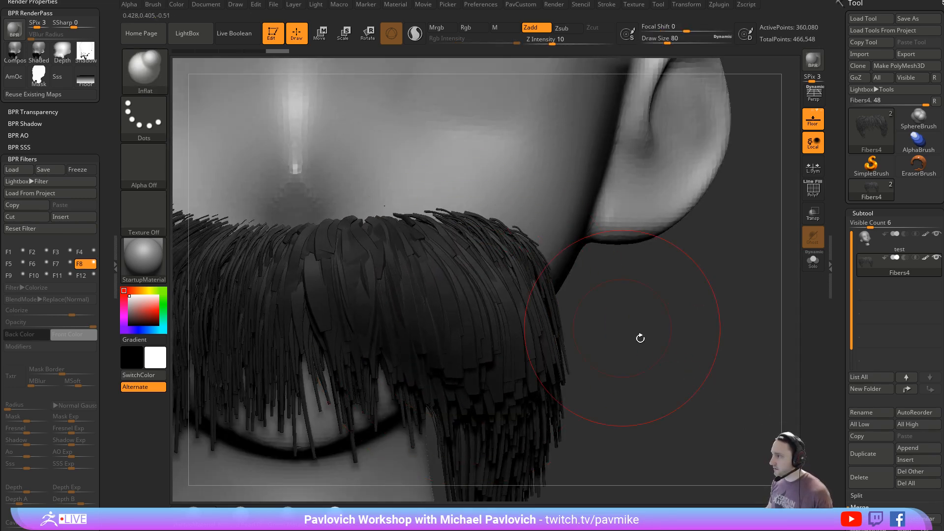
pyautogui.hotkey('ctrl', 'z')
pyautogui.keyDown('alt'); pyautogui.moveTo(640, 338); pyautogui.dragTo(683, 304); pyautogui.keyUp('alt')
pyautogui.moveTo(683, 305)
pyautogui.mouseDown()
pyautogui.moveTo(665, 343)
pyautogui.moveTo(687, 339)
pyautogui.mouseUp()
# - Set the draw size to 14 and open the FBX ExportImport plugin options
pyautogui.press('s')
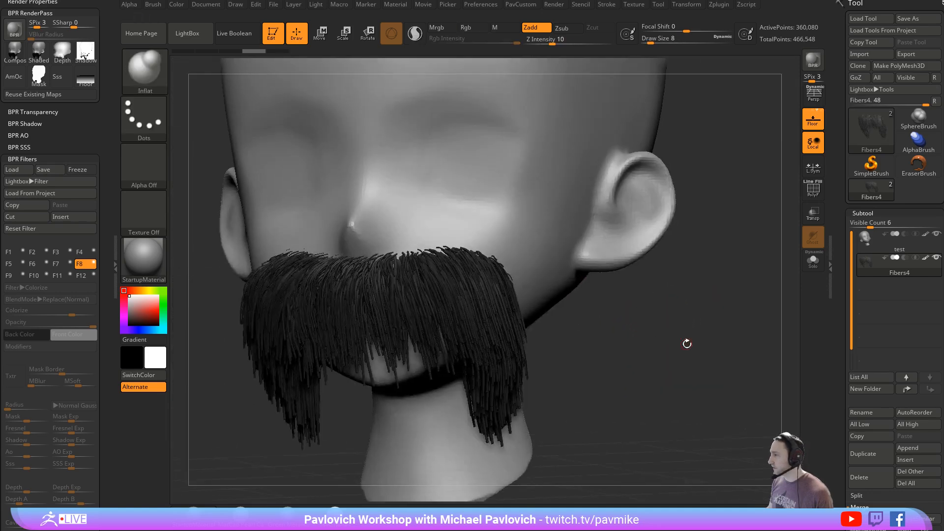
pyautogui.press('s')
pyautogui.moveTo(628, 349); pyautogui.dragTo(631, 355)
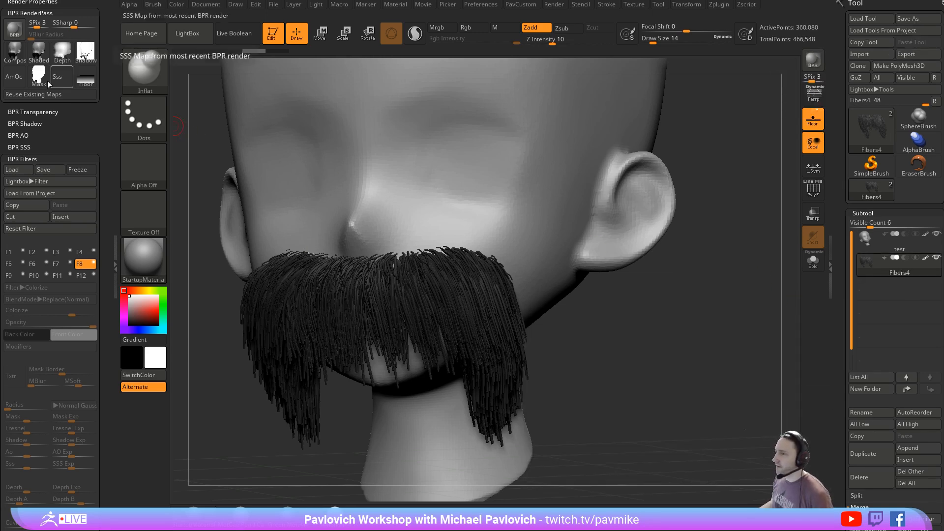
pyautogui.click(719, 5)
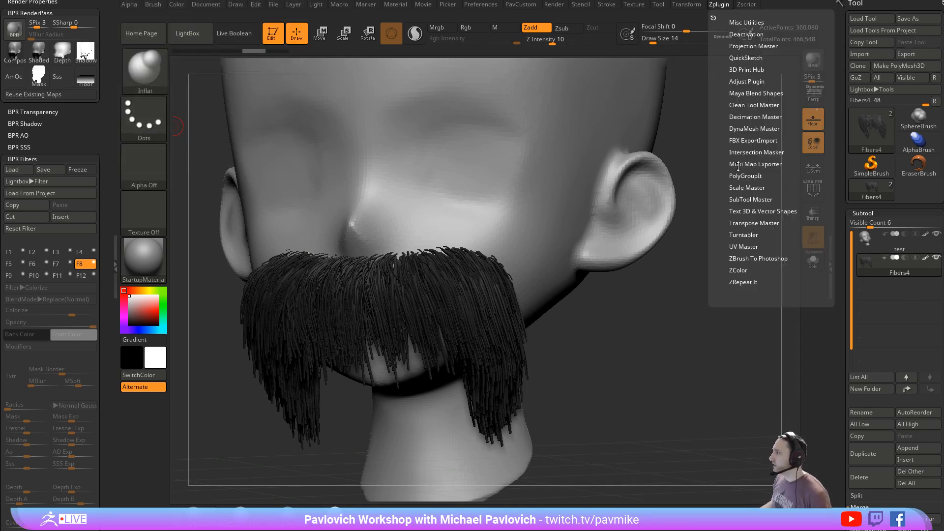
pyautogui.click(752, 141)
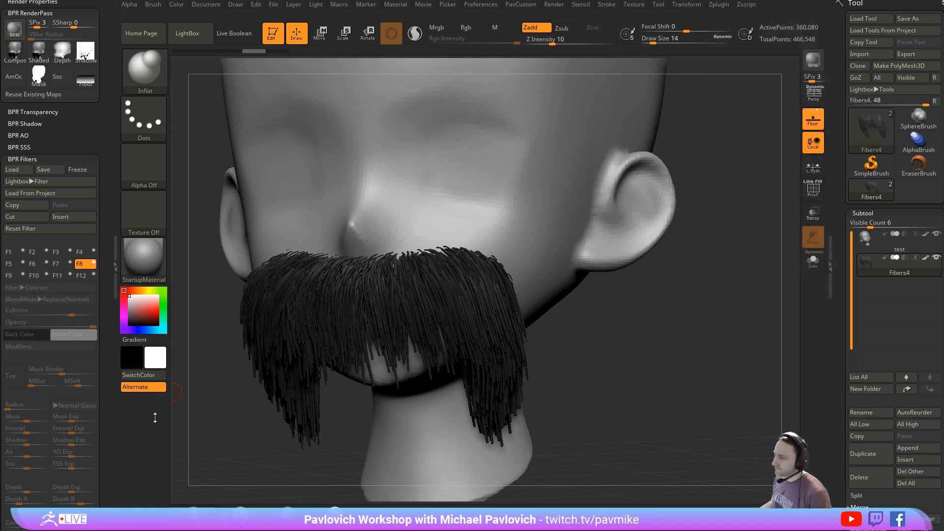
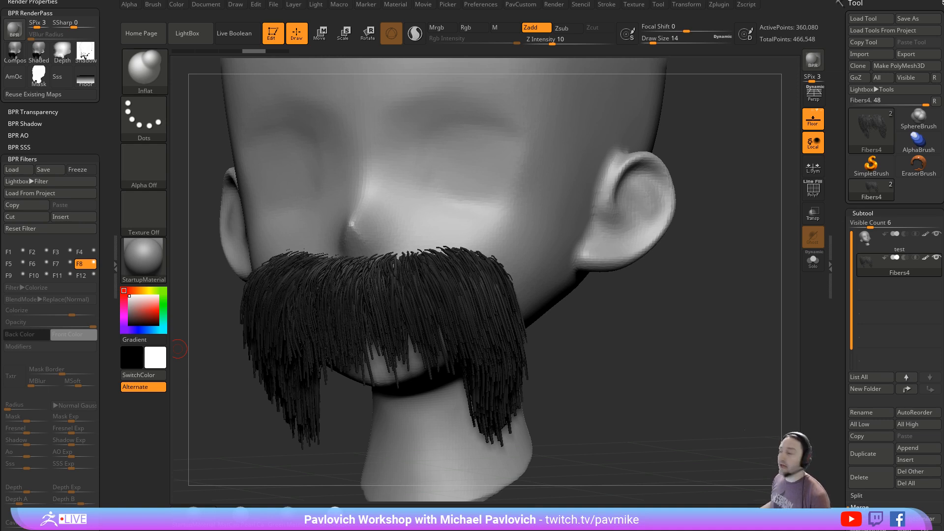
# - Load the tool file BushPilotDroneRefine_058_StartGroups.ZTL from the BushPilotDrone HighRes folder
pyautogui.click(891, 18)
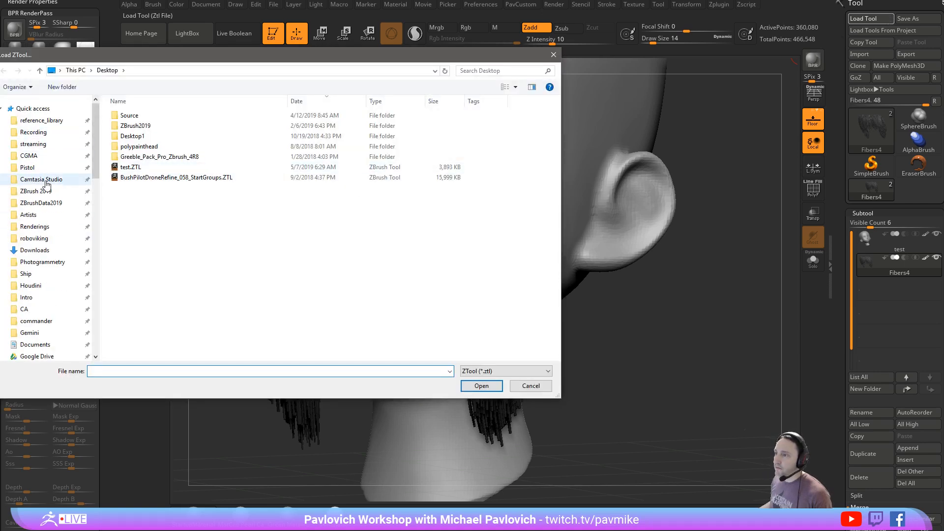
pyautogui.press('Escape')
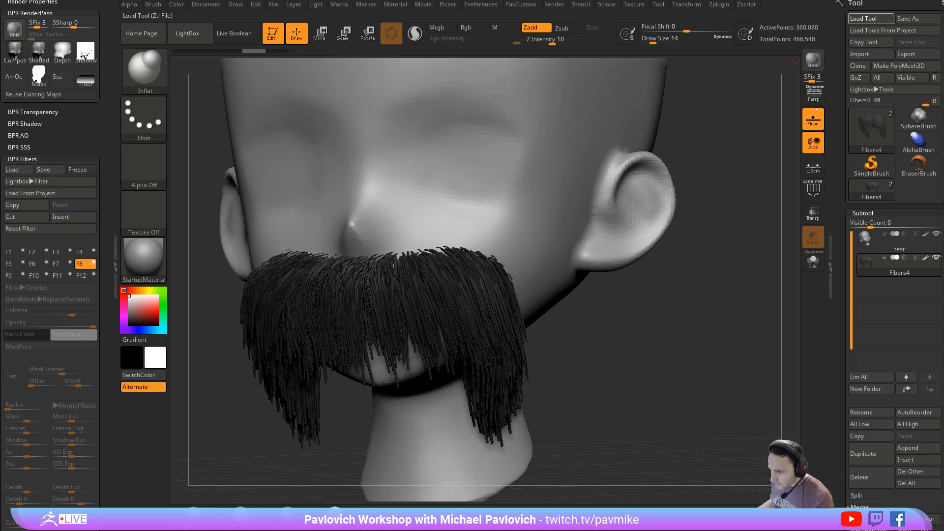
pyautogui.click(870, 18)
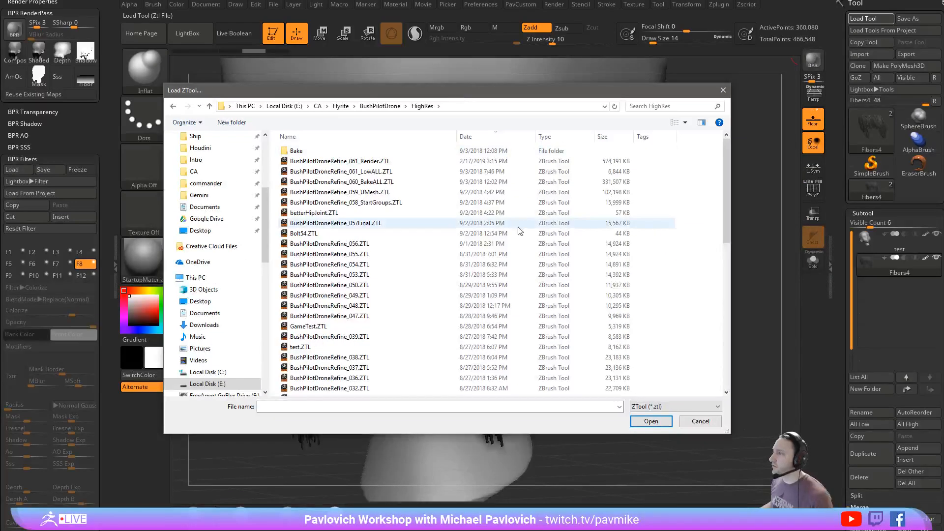
pyautogui.click(412, 173)
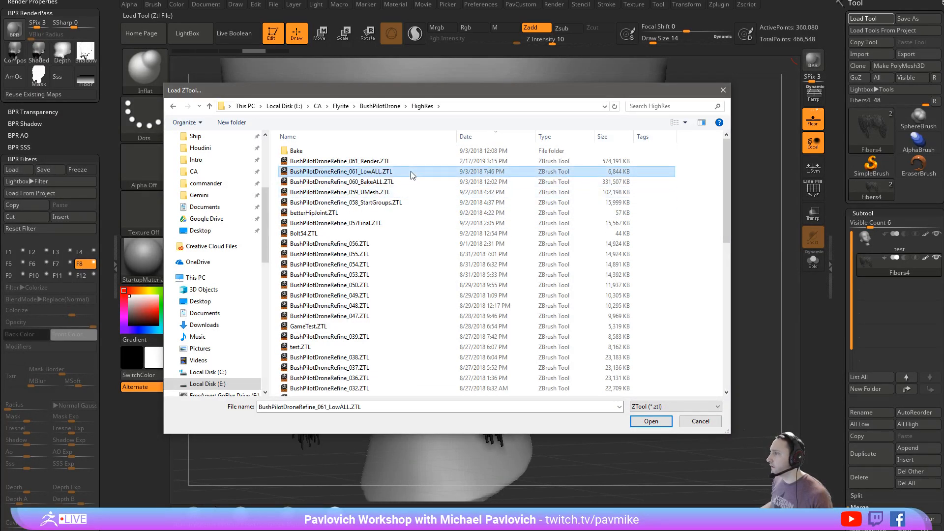
pyautogui.click(411, 182)
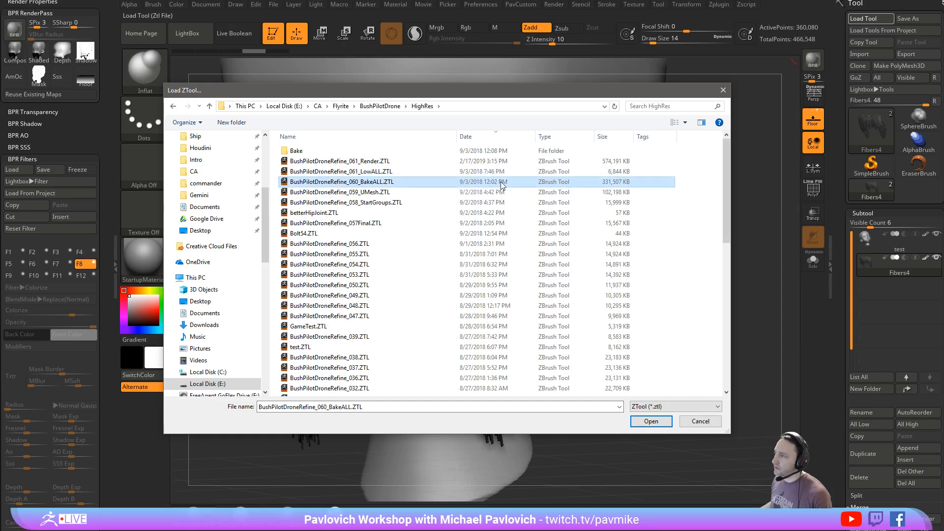
pyautogui.click(401, 192)
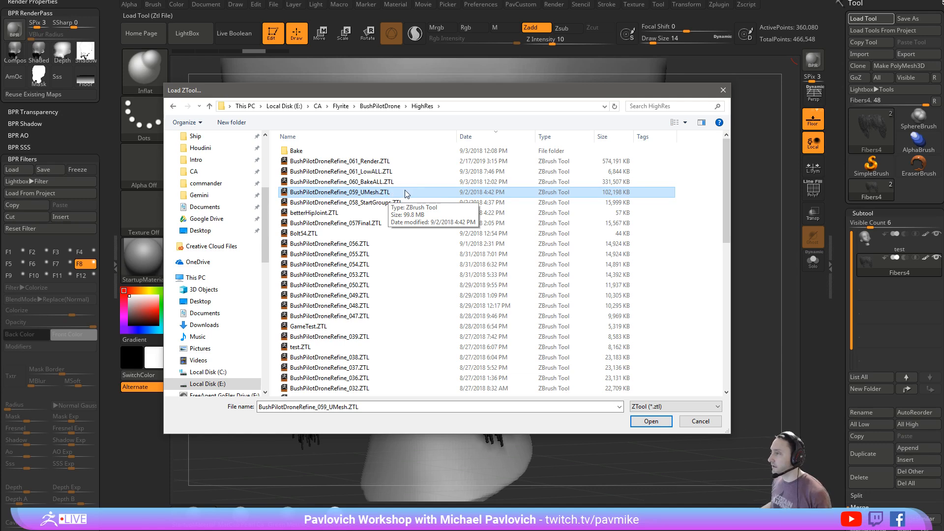
pyautogui.click(376, 204)
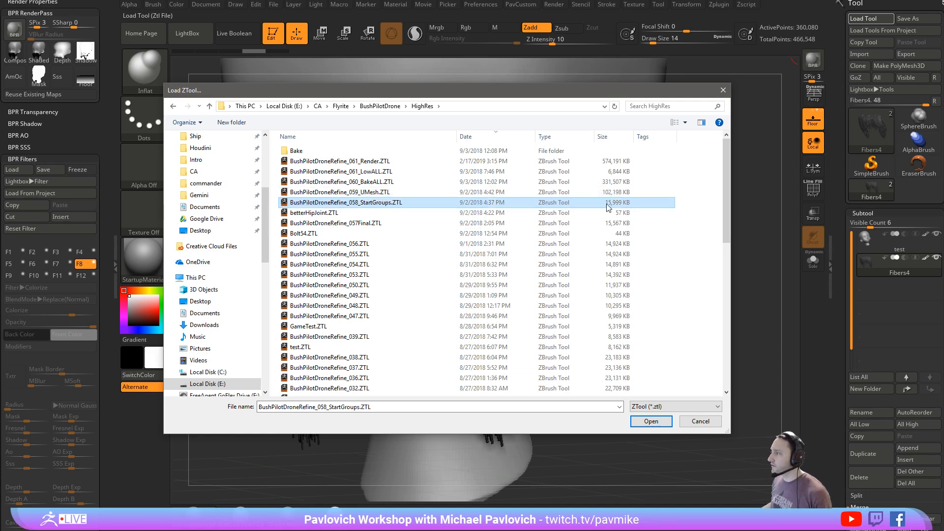
pyautogui.doubleClick(366, 205)
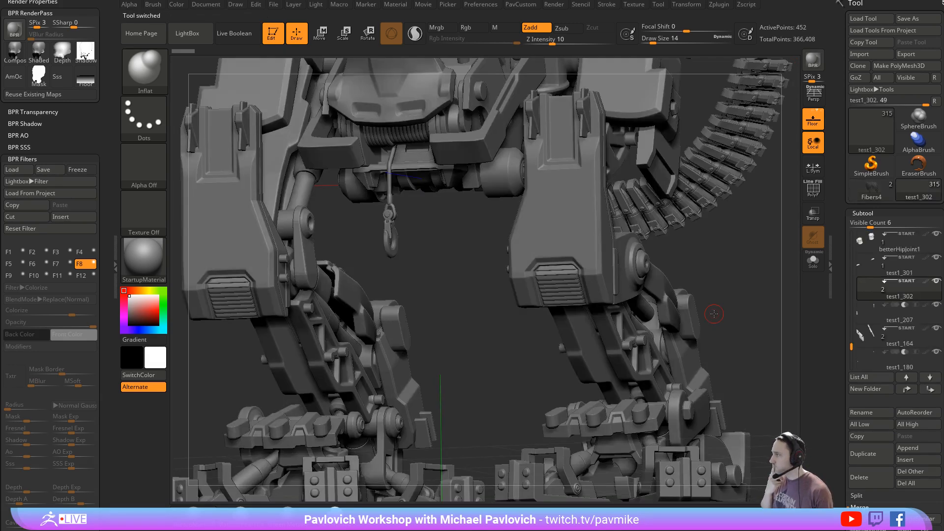
# - Set the draw size to 20 and examine the loaded mech's legs and upper body from a three-quarter angle
pyautogui.press('s')
pyautogui.moveTo(378, 273); pyautogui.dragTo(431, 274)
pyautogui.press('s')
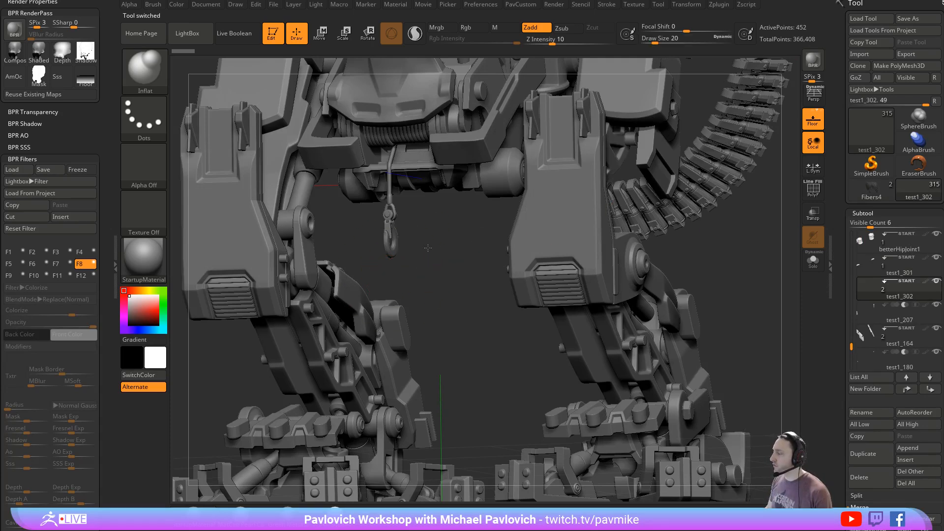
pyautogui.press('f')
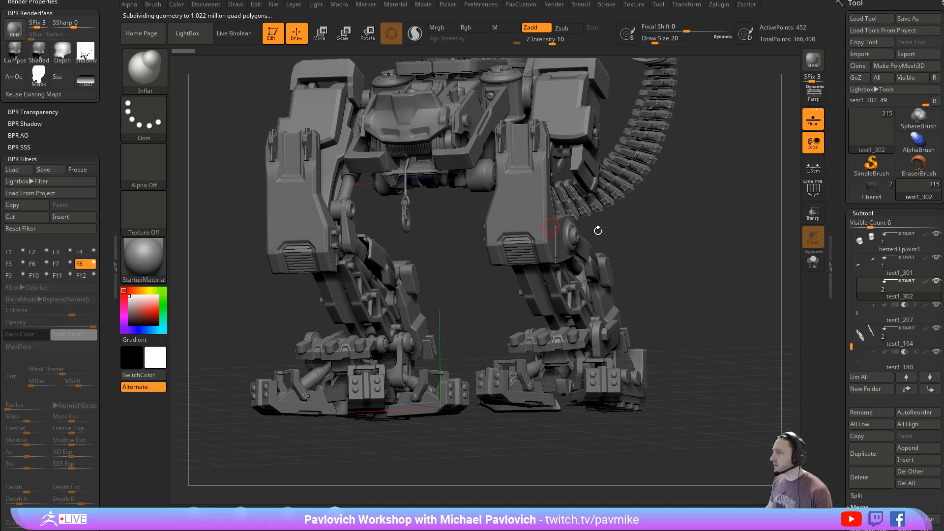
pyautogui.moveTo(598, 231); pyautogui.dragTo(719, 367)
pyautogui.keyDown('alt'); pyautogui.moveTo(742, 120); pyautogui.dragTo(733, 295); pyautogui.keyUp('alt')
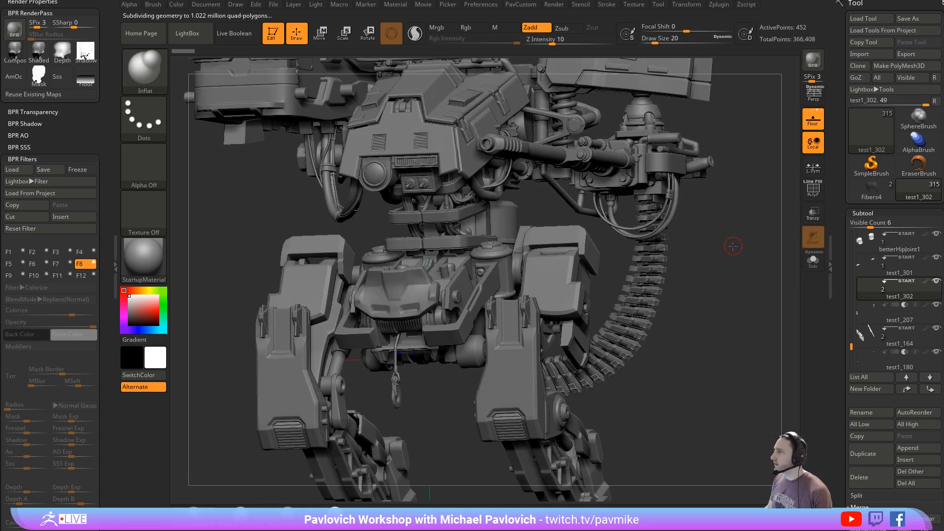
pyautogui.moveTo(756, 214); pyautogui.dragTo(788, 165)
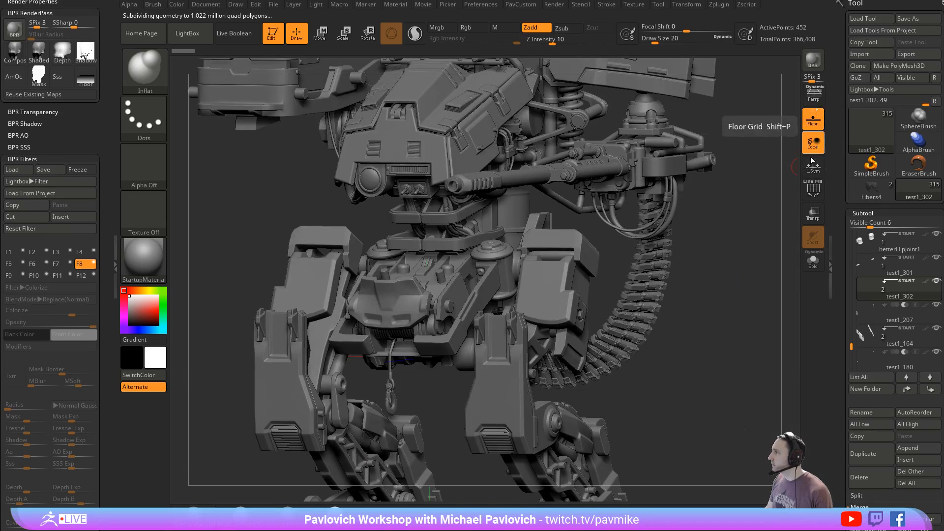
# - Display the polygroup wireframe, isolate the cockpit side panel subtool test1_164, and reduce the draw size to 3
pyautogui.click(813, 191)
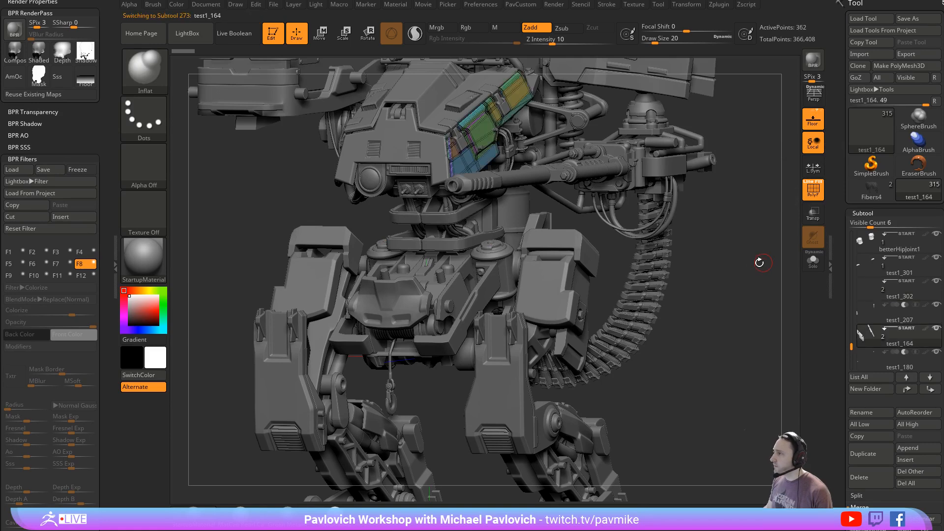
pyautogui.click(812, 261)
pyautogui.press('f')
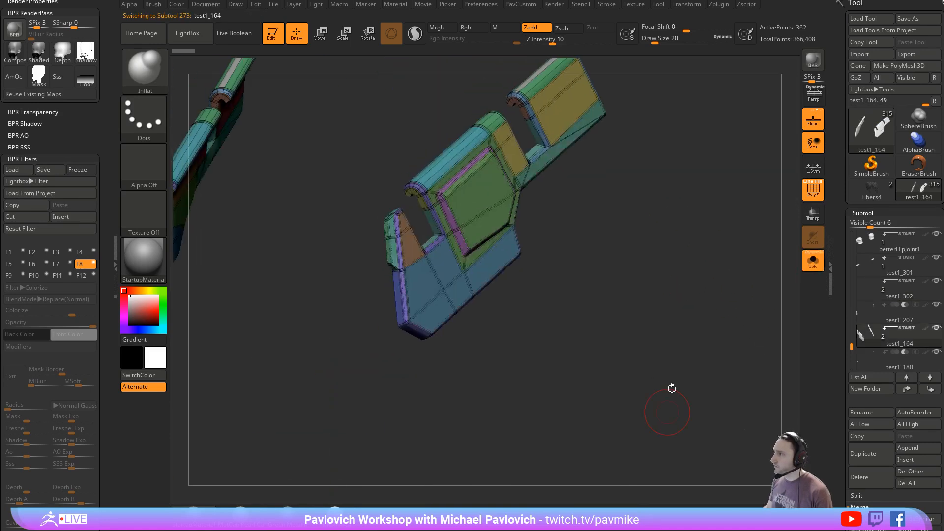
pyautogui.hotkey('shift', 'd')
pyautogui.press('[')
pyautogui.press('[')
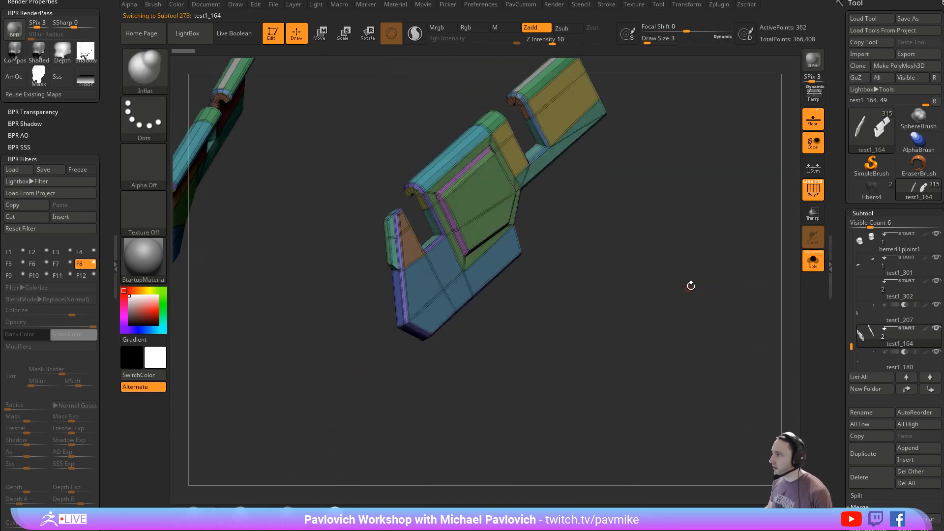
pyautogui.moveTo(691, 285)
pyautogui.keyDown('alt'); pyautogui.mouseDown()
pyautogui.moveTo(700, 217)
pyautogui.moveTo(680, 278)
pyautogui.moveTo(720, 343)
pyautogui.mouseUp(); pyautogui.keyUp('alt')
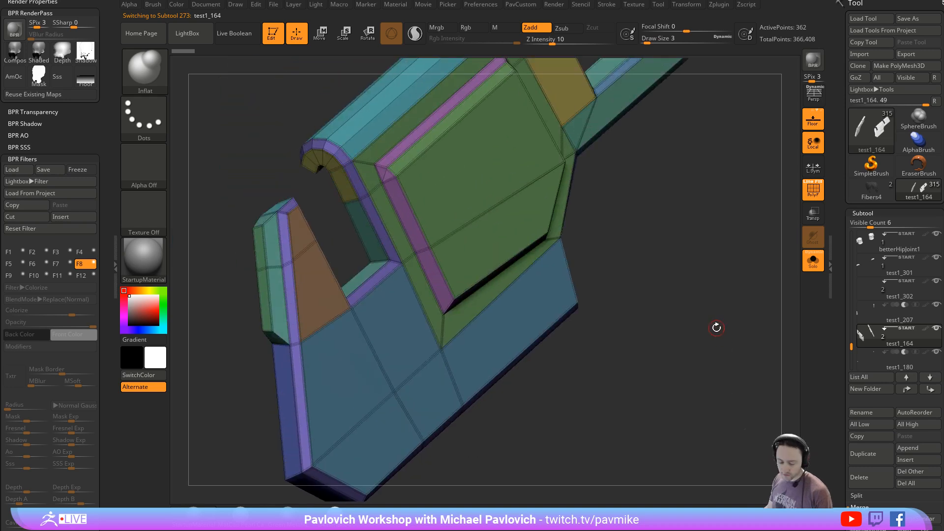
# - Compare the side panel without and with its wireframe, and bring the complete mech back into view
pyautogui.hotkey('shift', 'f')
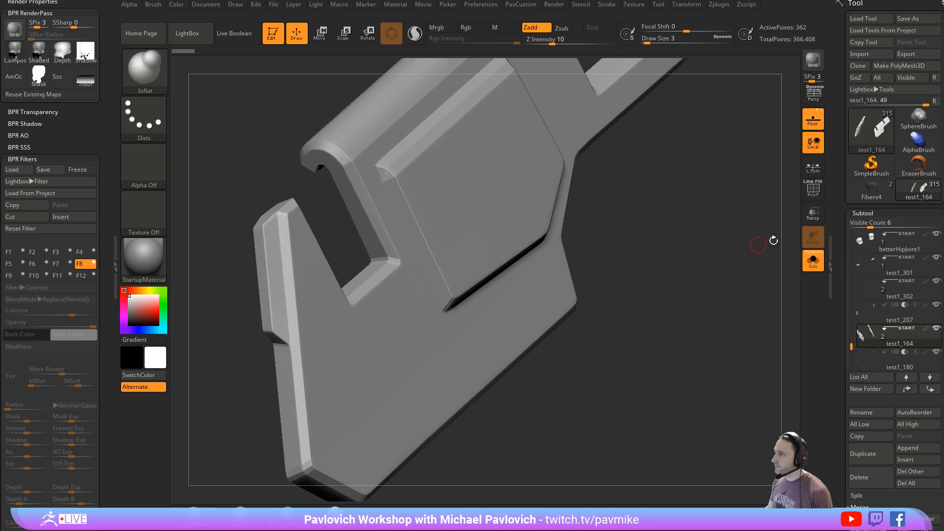
pyautogui.click(814, 195)
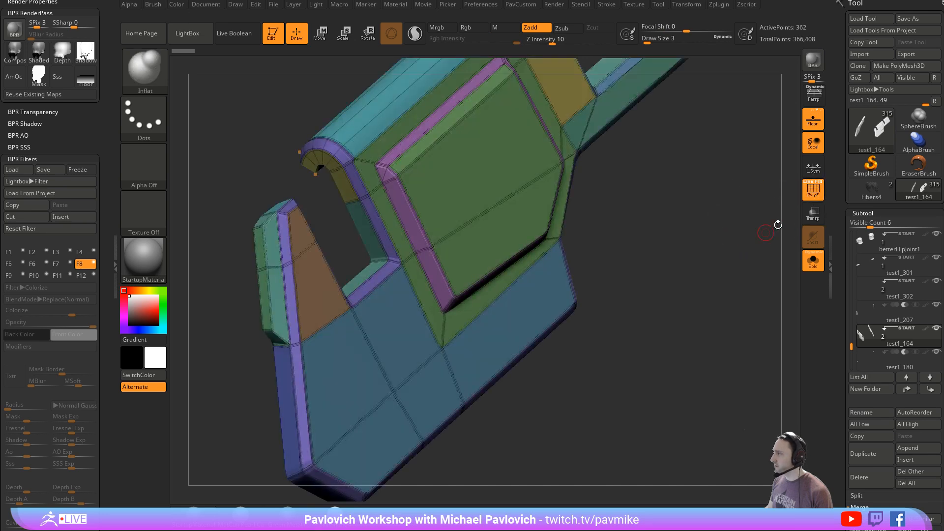
pyautogui.click(813, 264)
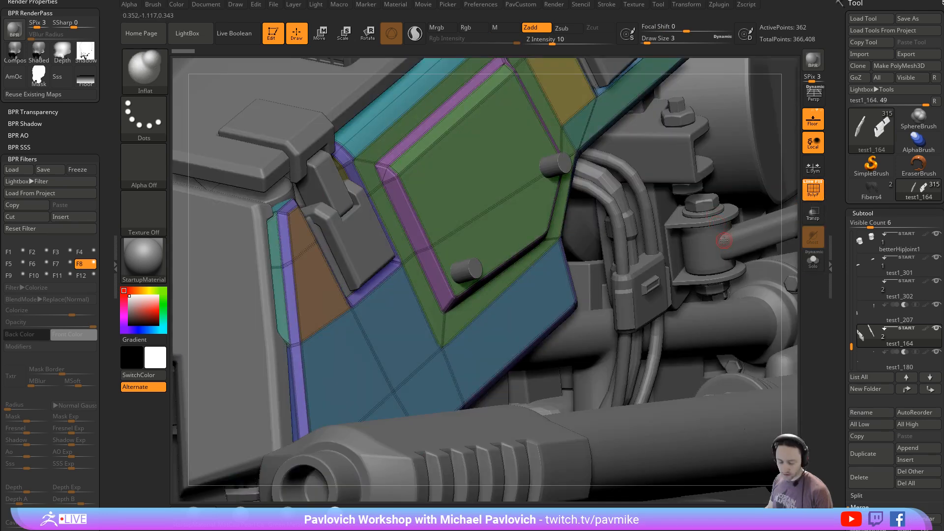
pyautogui.press('f')
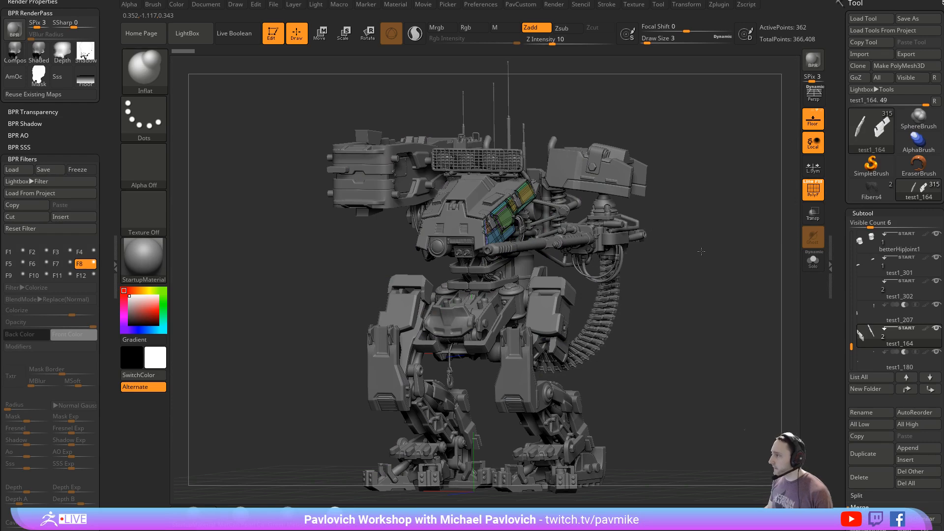
pyautogui.moveTo(697, 251)
pyautogui.mouseDown()
pyautogui.moveTo(676, 251)
pyautogui.moveTo(752, 248)
pyautogui.moveTo(726, 233)
pyautogui.mouseUp()
# - Enable Live Boolean display, set the draw size to 44, and hide the wireframe on the mech
pyautogui.click(245, 42)
pyautogui.press('s')
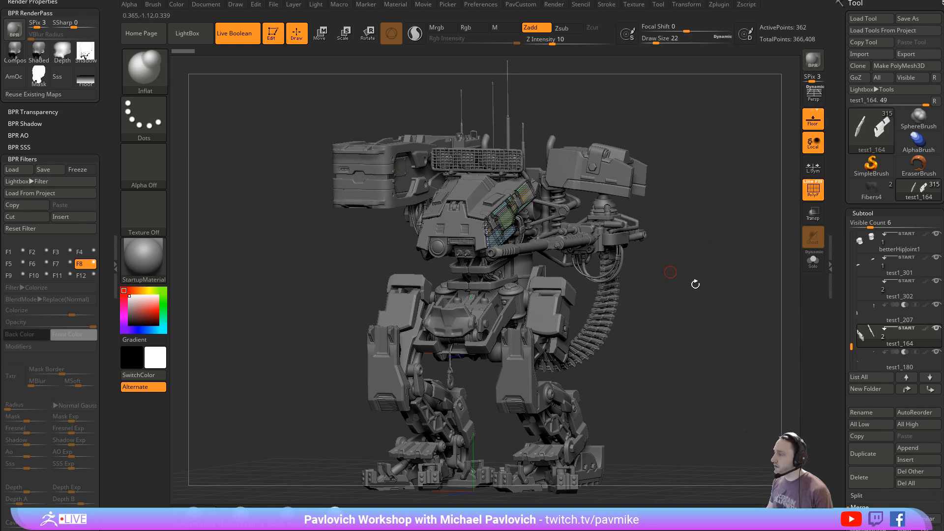
pyautogui.press('s')
pyautogui.moveTo(697, 296); pyautogui.dragTo(711, 296)
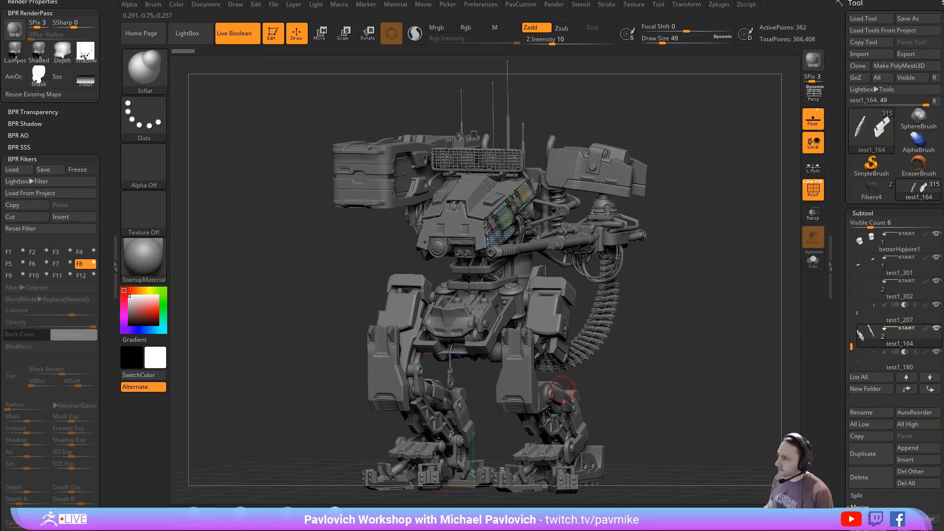
pyautogui.press('s')
pyautogui.moveTo(716, 249); pyautogui.dragTo(712, 247)
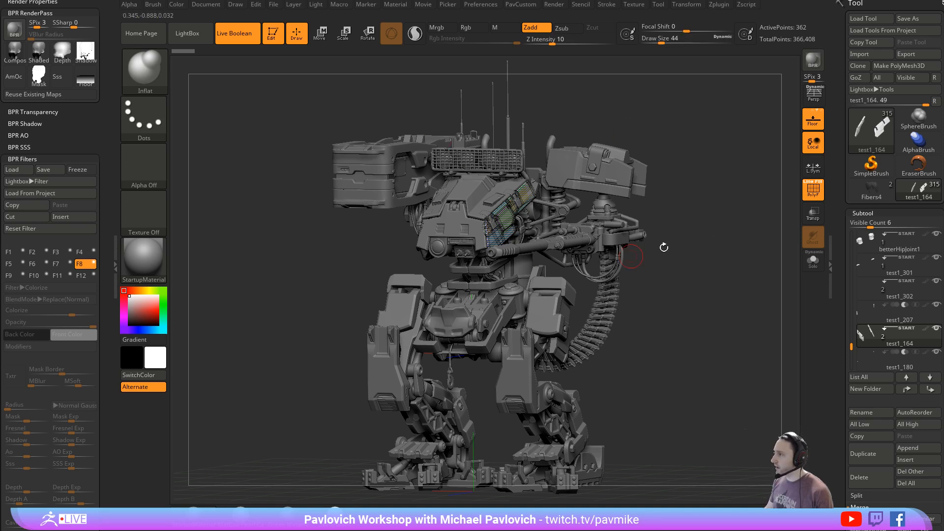
pyautogui.hotkey('shift', 'f')
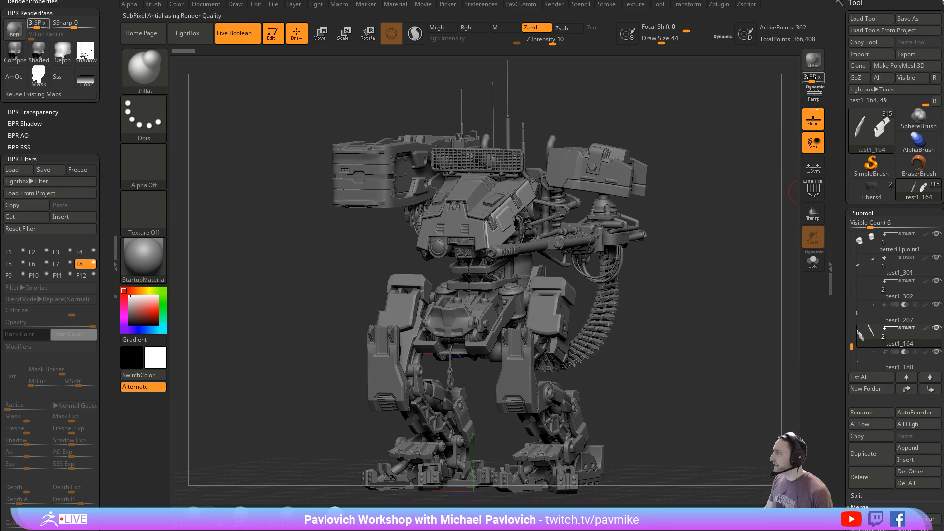
# - Set SPix to 0, enable perspective, and make a BPR render of the whole mech at an angled view
pyautogui.click(818, 99)
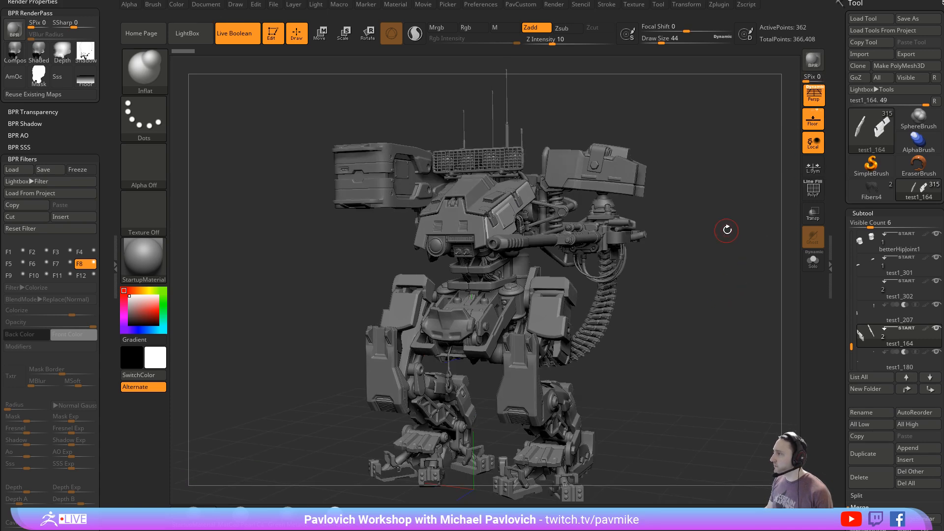
pyautogui.moveTo(768, 123); pyautogui.dragTo(776, 119)
pyautogui.click(813, 61)
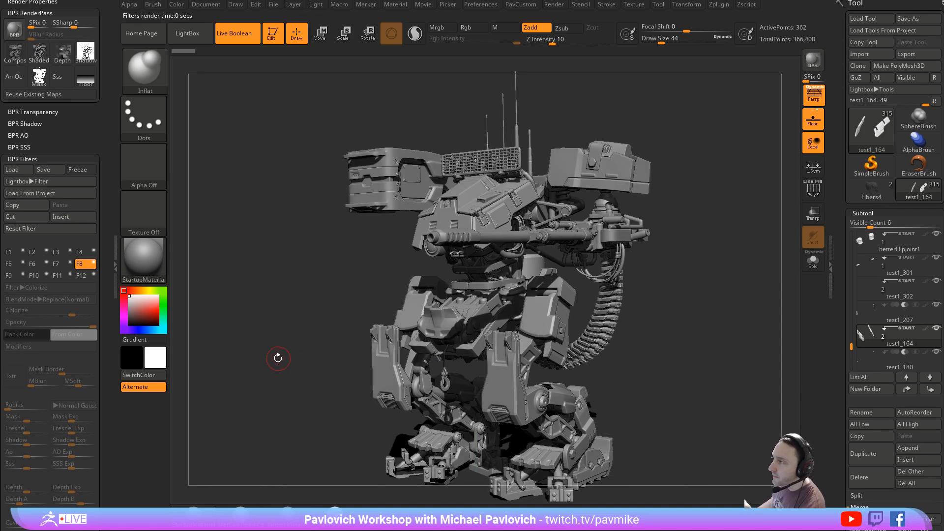
# - Enable BPR filter F1 as Flat Shading and set its Number Of Shades modifier to 4
pyautogui.click(21, 252)
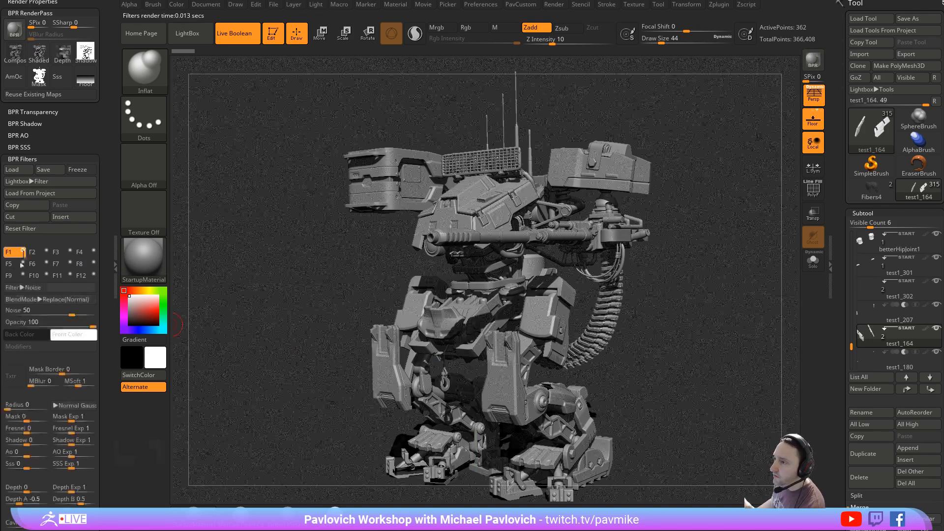
pyautogui.click(29, 287)
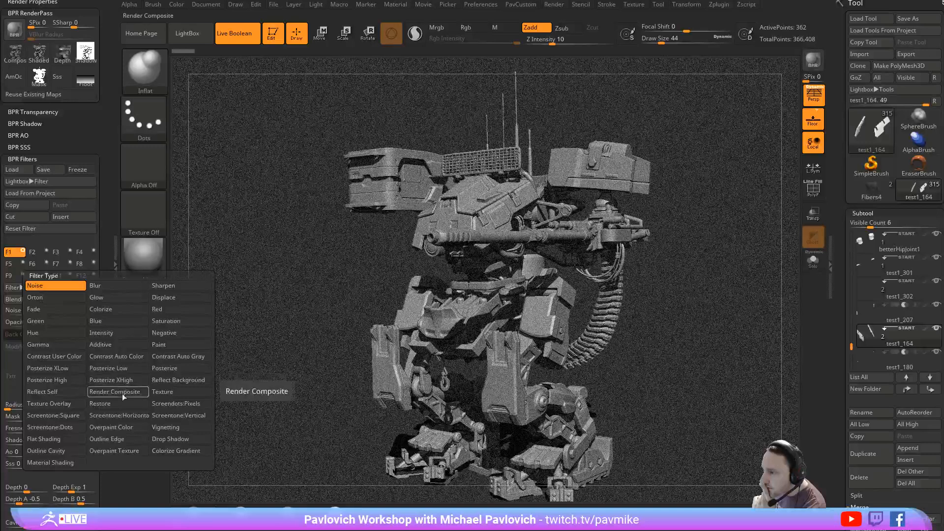
pyautogui.click(49, 438)
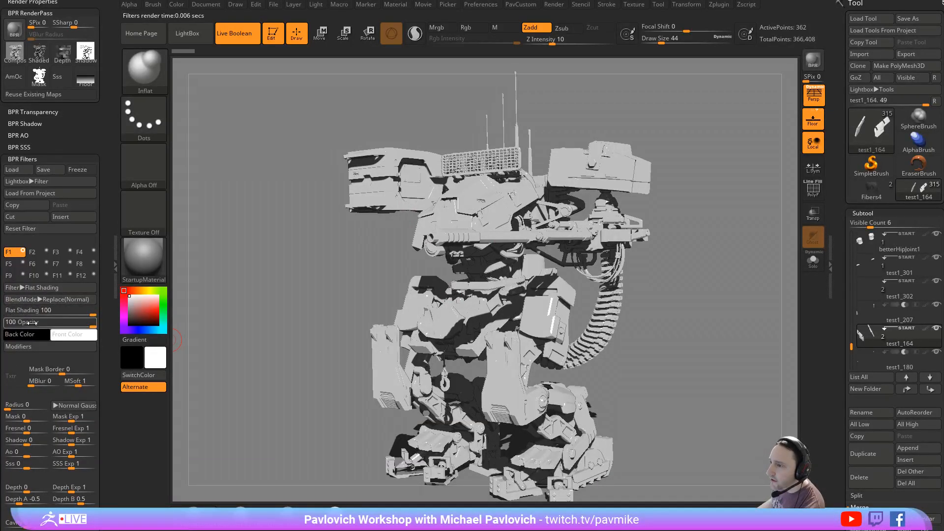
pyautogui.click(19, 347)
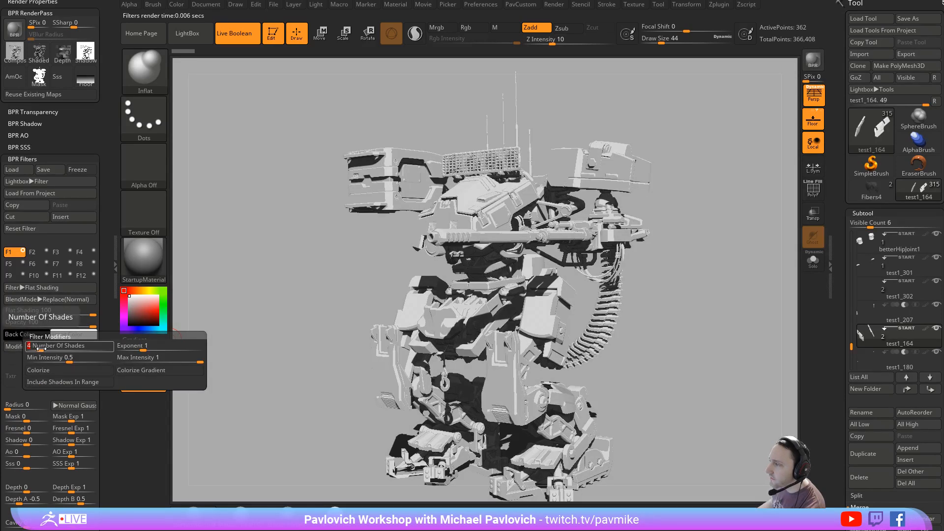
# - Enable BPR filter F2, try the Orton type, and change it to Contrast User Color
pyautogui.click(33, 252)
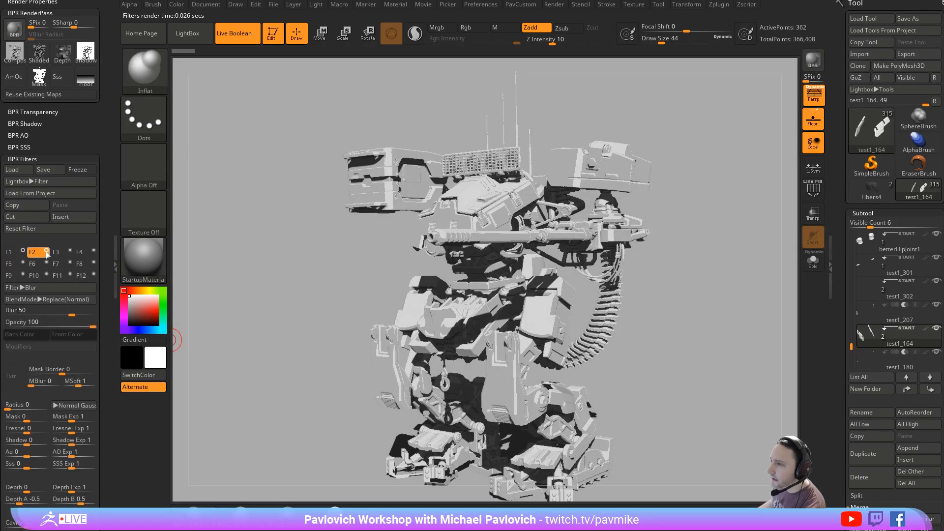
pyautogui.click(37, 287)
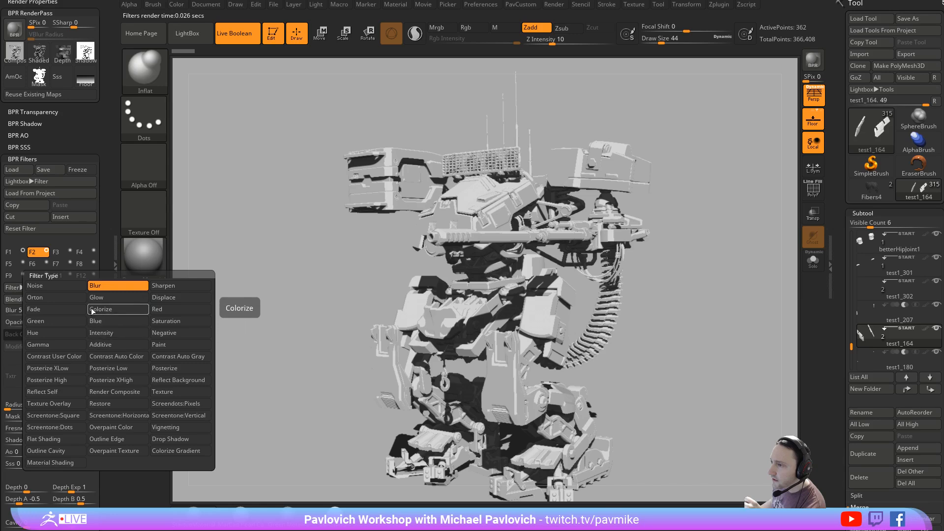
pyautogui.click(61, 299)
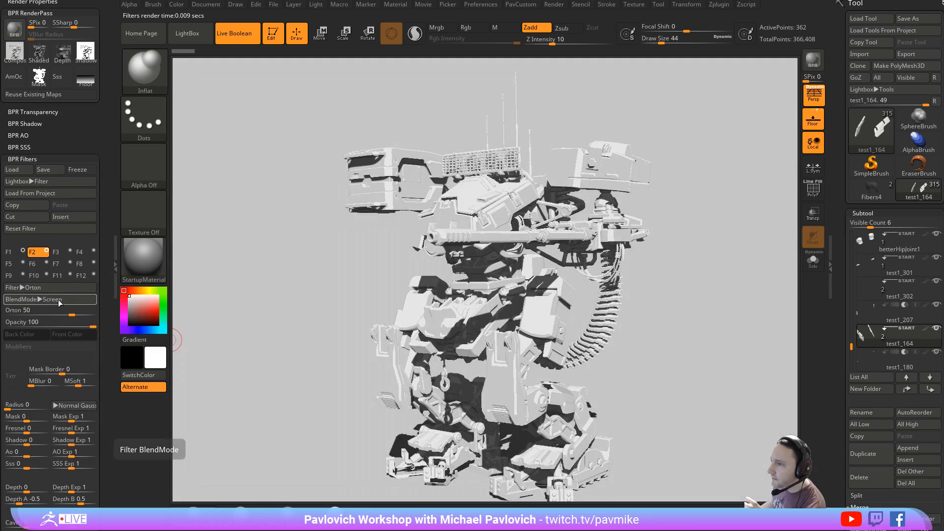
pyautogui.click(54, 287)
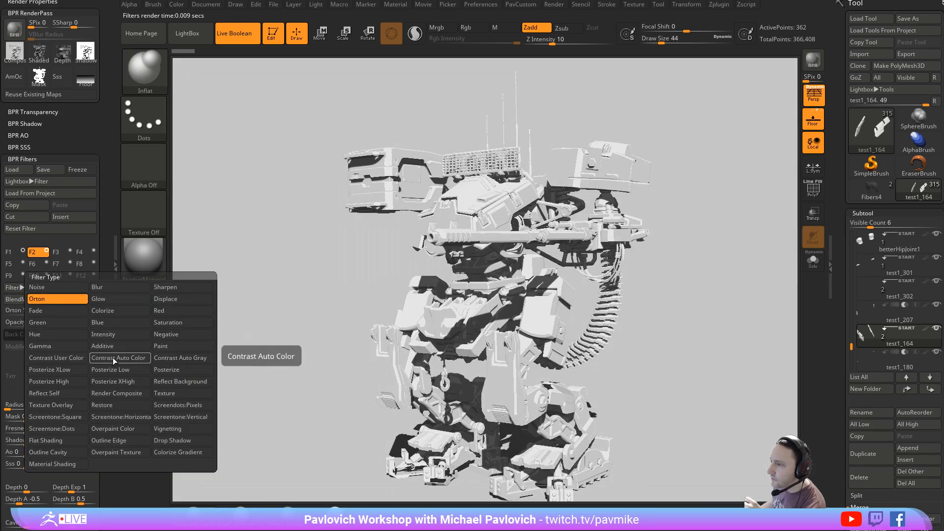
pyautogui.click(69, 358)
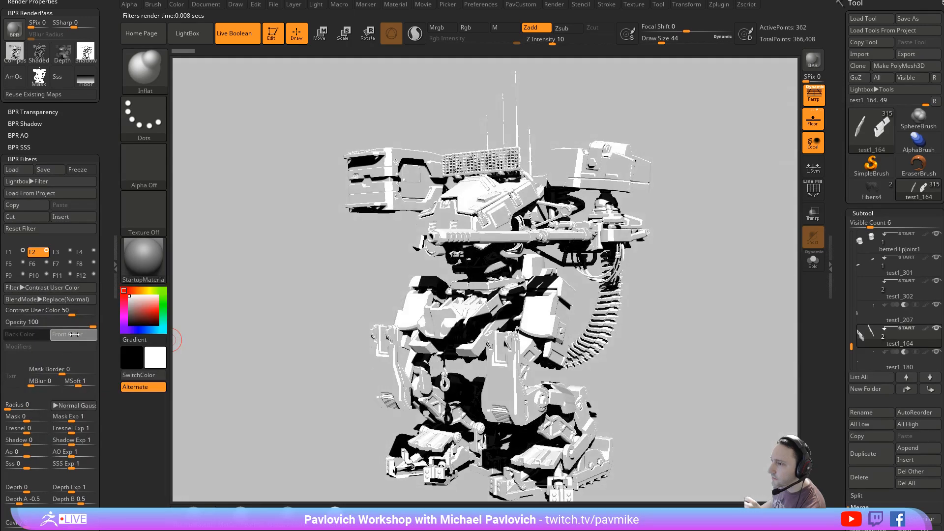
# - Adjust the front color of the Contrast User Color filter, trying lighter tones and settling on a neutral grey
pyautogui.click(74, 334)
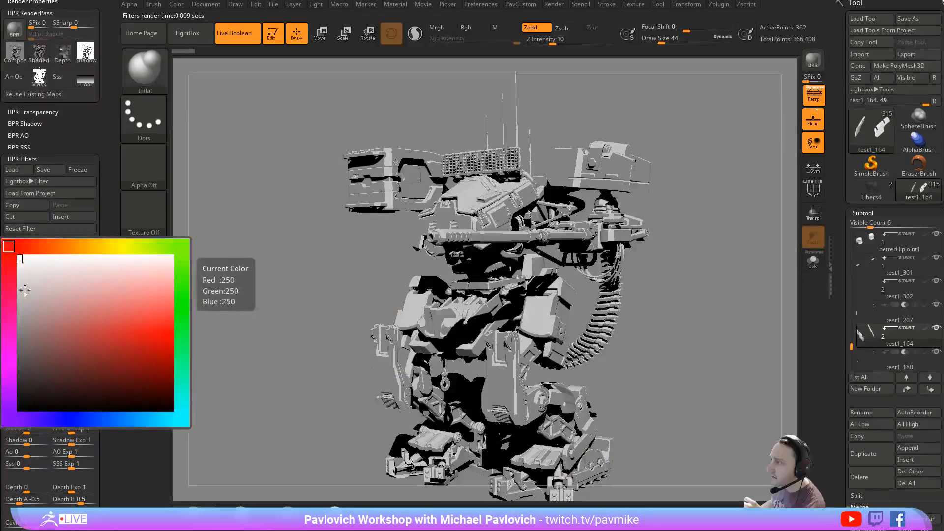
pyautogui.moveTo(24, 361); pyautogui.dragTo(7, 385)
pyautogui.moveTo(23, 337)
pyautogui.mouseDown()
pyautogui.moveTo(5, 326)
pyautogui.moveTo(123, 333)
pyautogui.moveTo(77, 359)
pyautogui.moveTo(44, 364)
pyautogui.mouseUp()
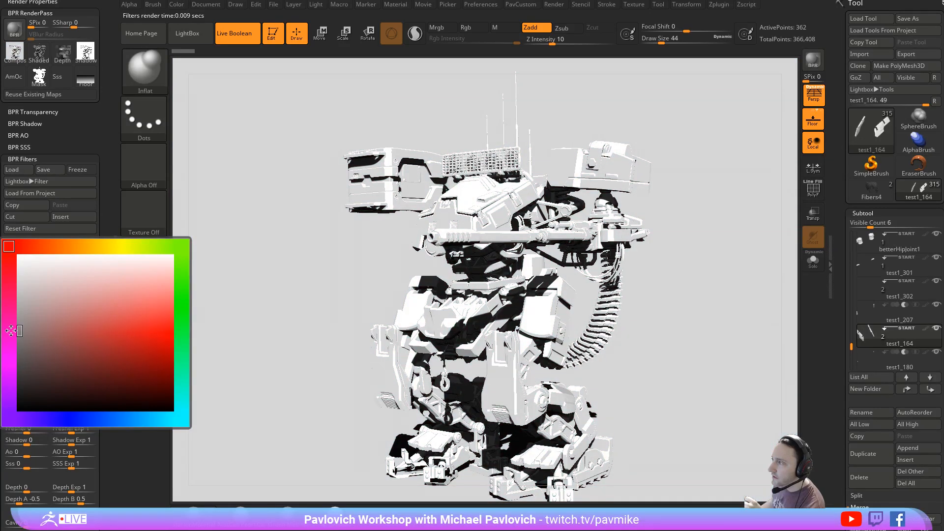
pyautogui.moveTo(11, 330)
pyautogui.mouseDown()
pyautogui.moveTo(50, 314)
pyautogui.moveTo(23, 290)
pyautogui.moveTo(16, 337)
pyautogui.mouseUp()
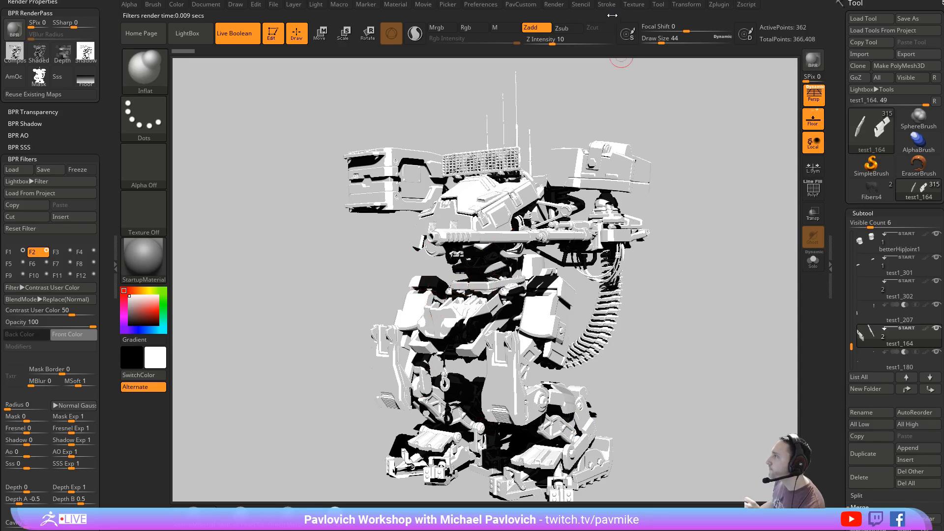
# - Enable Flat Shadow in the render properties, set Vibrant to 0, and make a new BPR render of the mech
pyautogui.click(553, 5)
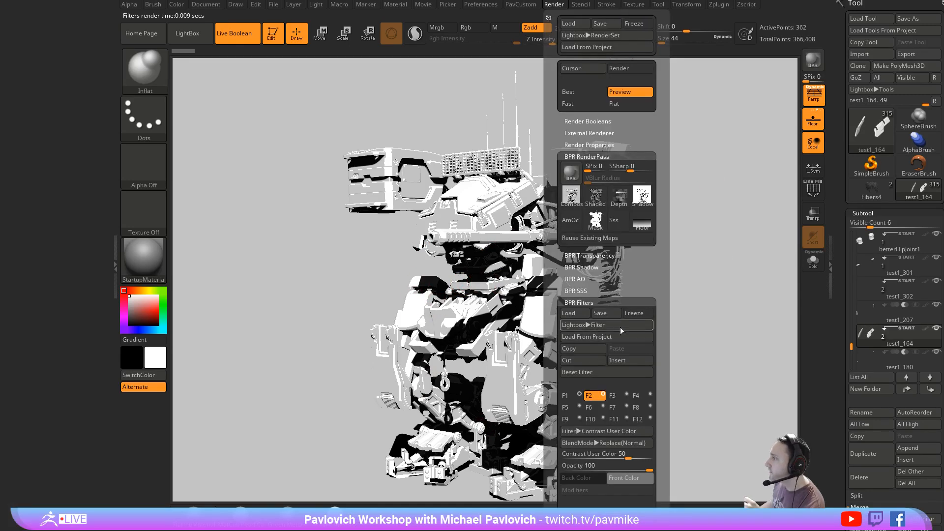
pyautogui.scroll(2, 53, 173)
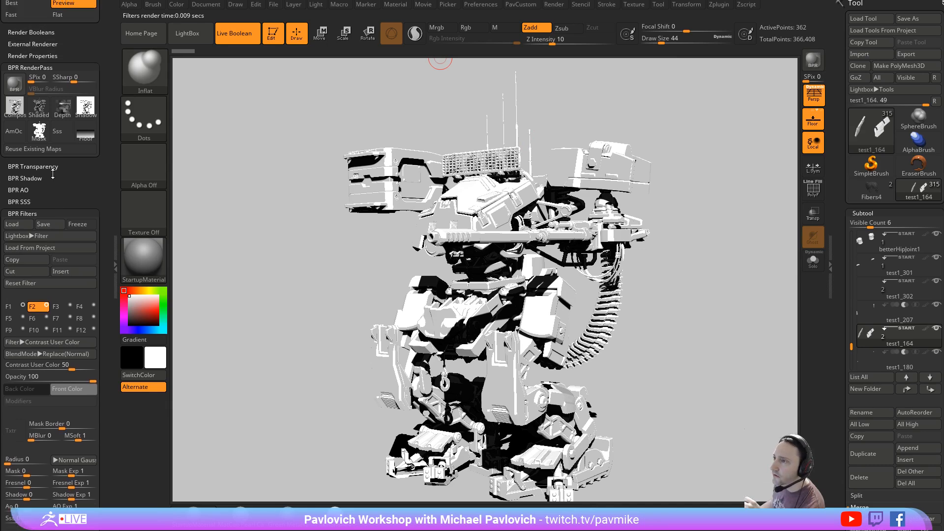
pyautogui.click(29, 178)
pyautogui.moveTo(0, 163); pyautogui.dragTo(1, 247)
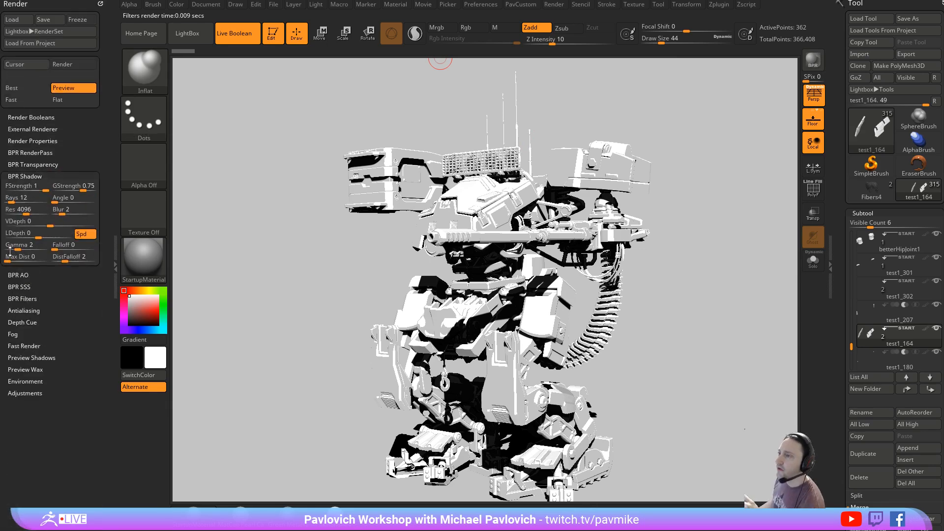
pyautogui.press('shift')
pyautogui.click(35, 140)
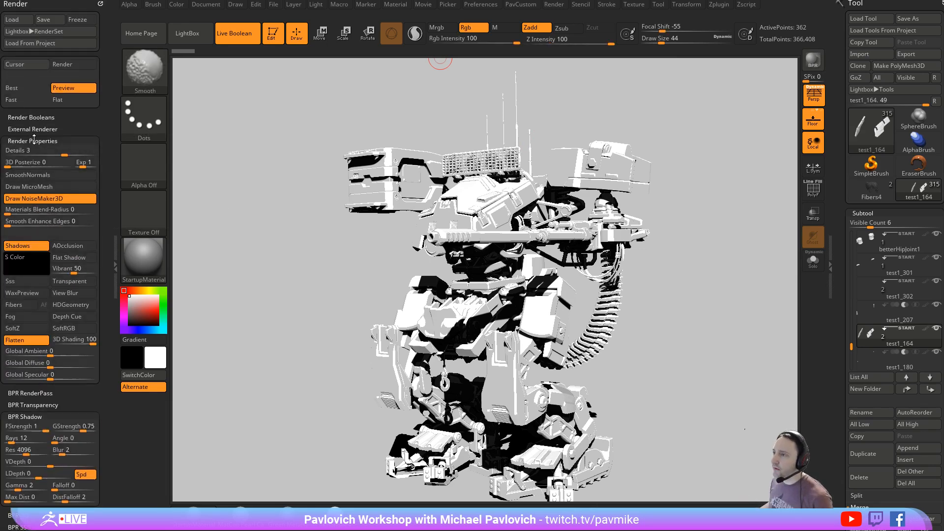
pyautogui.scroll(-5, 45, 139)
pyautogui.click(79, 137)
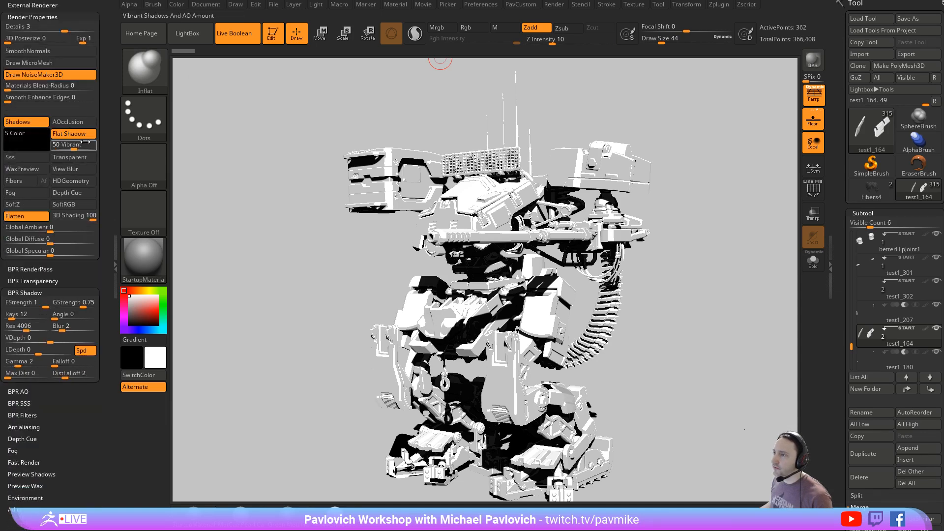
pyautogui.click(71, 147)
pyautogui.write('0')
pyautogui.click(814, 63)
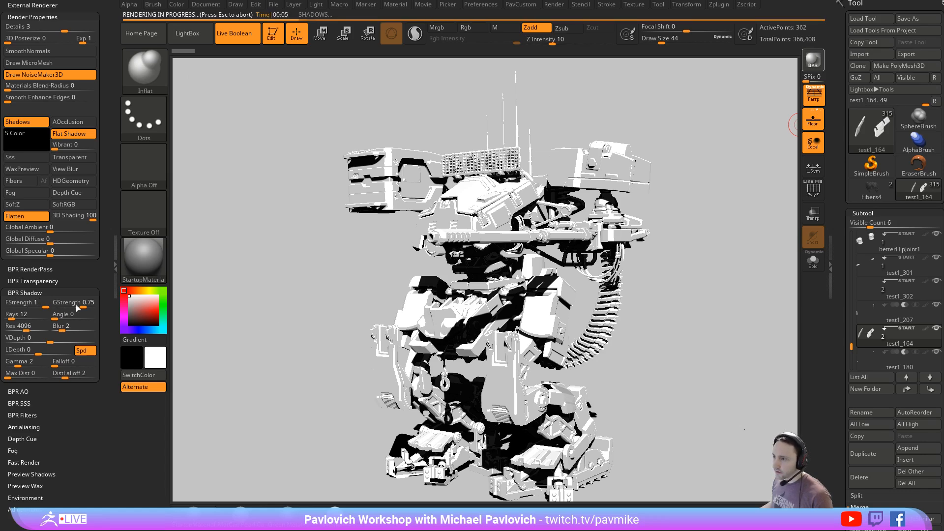
# - Change the light direction so the mech casts long shadows across the floor, and make a new BPR render
pyautogui.click(316, 5)
pyautogui.click(335, 47)
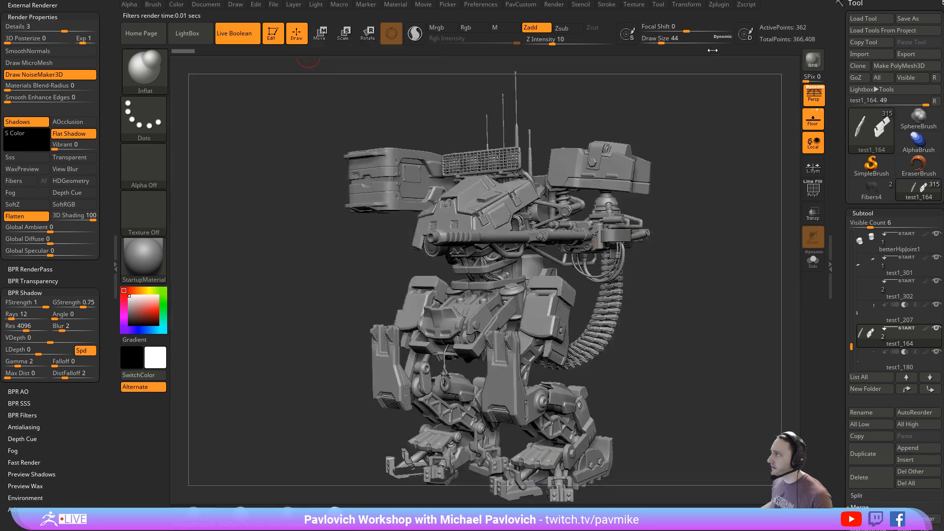
pyautogui.click(820, 66)
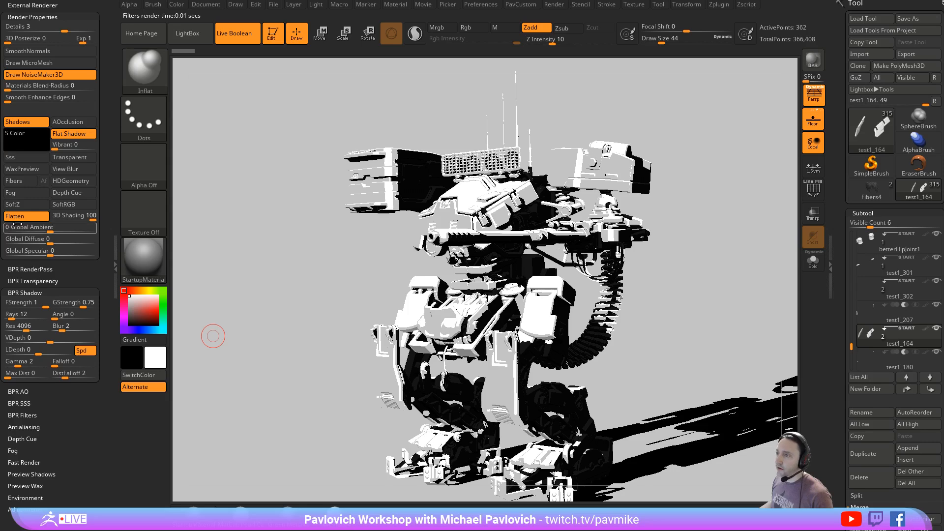
# - Lower the BPR shadow strengths to FStrength 0.555 and GStrength 0.416
pyautogui.moveTo(71, 304); pyautogui.dragTo(28, 304)
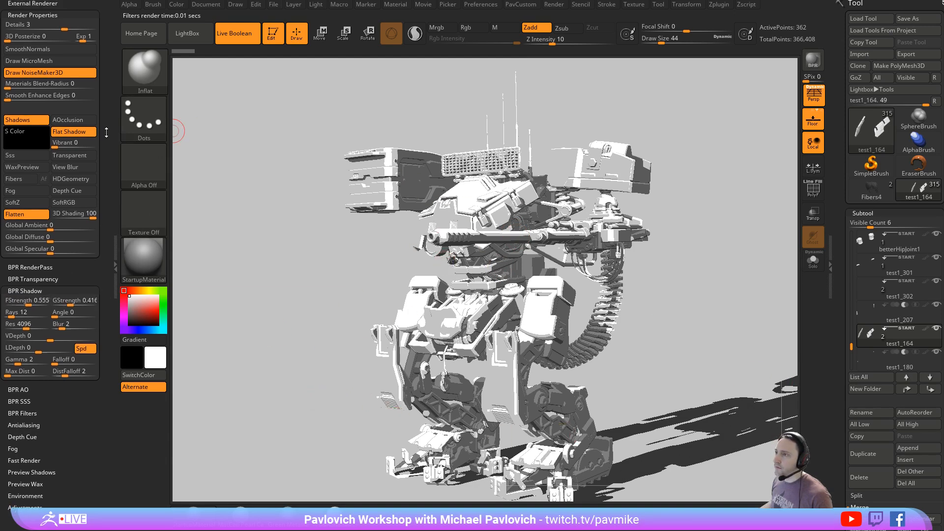
pyautogui.scroll(-5, 31, 277)
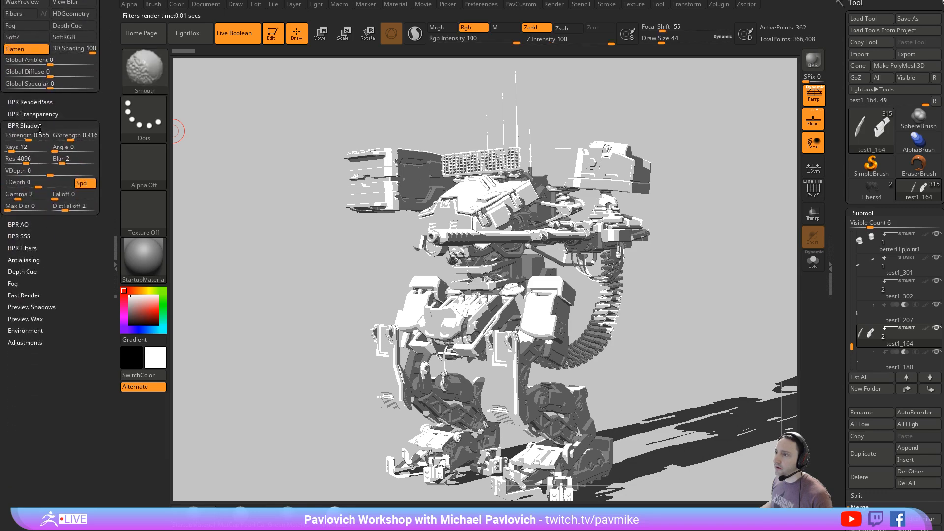
pyautogui.keyDown('shift'); pyautogui.click(39, 126); pyautogui.keyUp('shift')
# - Enable BPR filter F3 and set its type to Outline Edge
pyautogui.keyDown('shift'); pyautogui.click(25, 160); pyautogui.keyUp('shift')
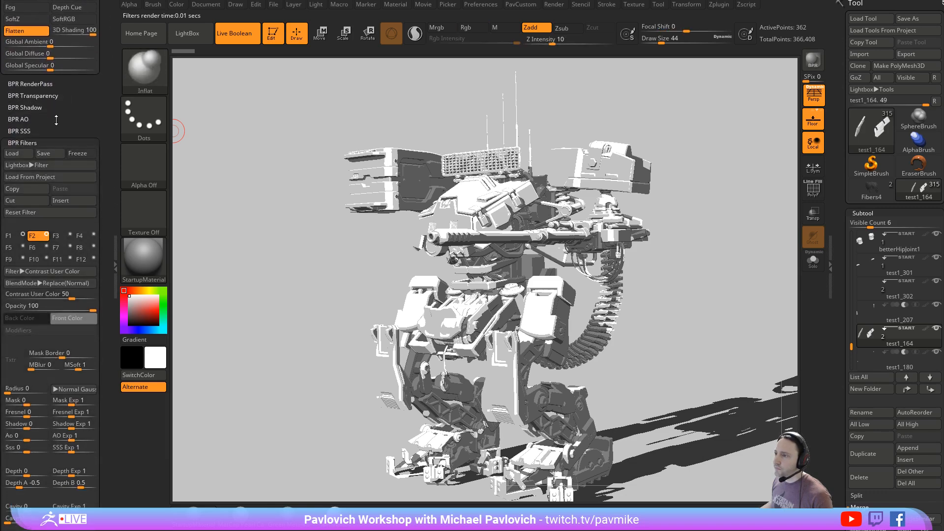
pyautogui.click(61, 238)
pyautogui.moveTo(105, 214); pyautogui.dragTo(106, 155)
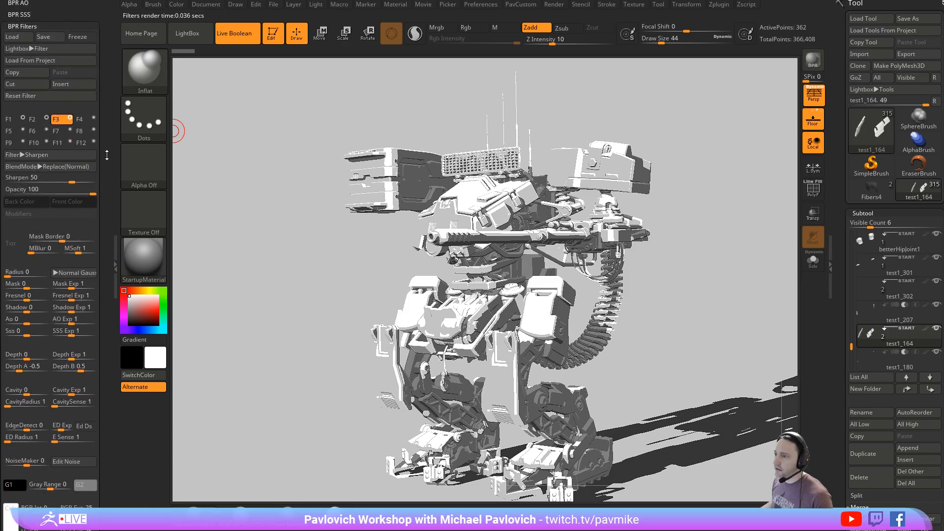
pyautogui.click(52, 155)
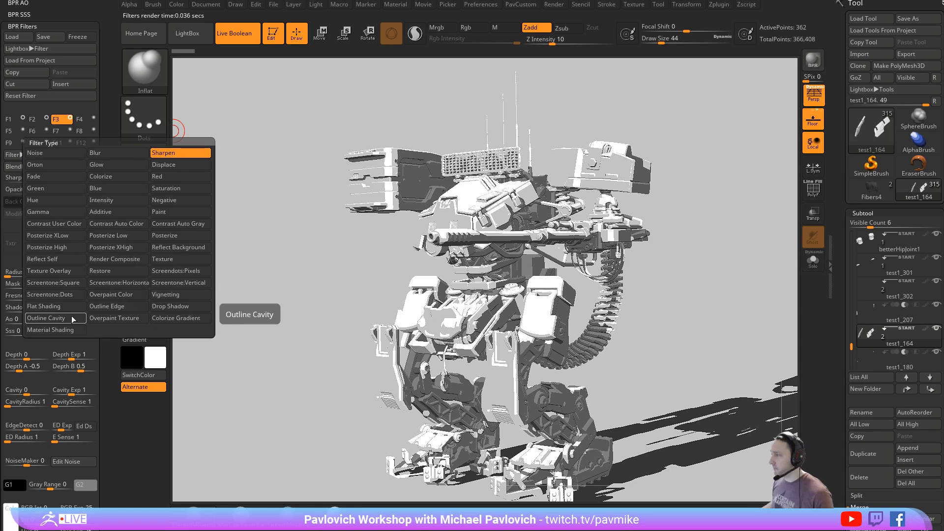
pyautogui.click(116, 308)
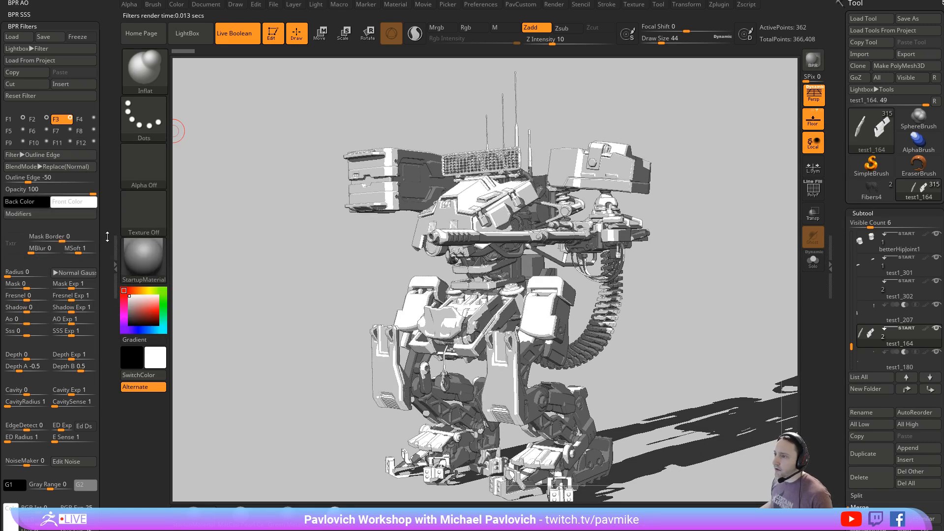
# - Set the Outline Edge amount to -100 and try other front colors, keeping white
pyautogui.moveTo(107, 236); pyautogui.dragTo(107, 204)
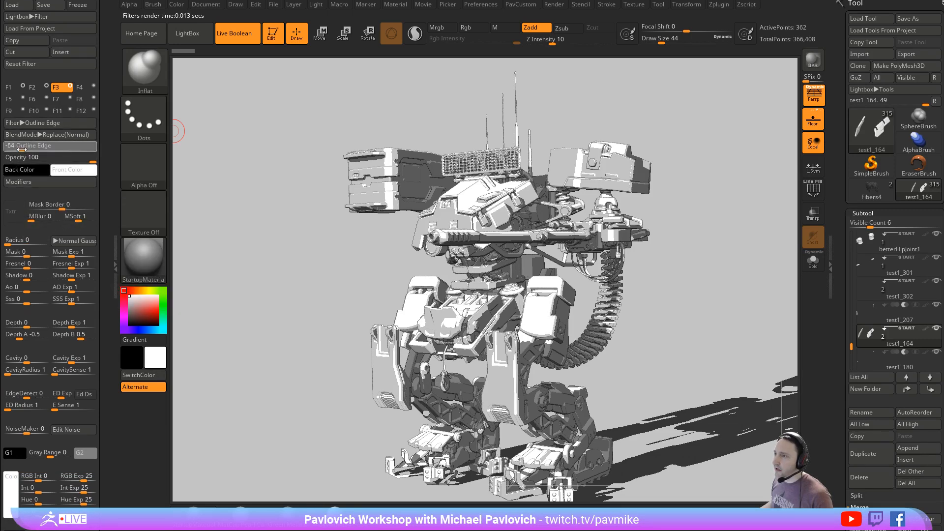
pyautogui.moveTo(28, 146); pyautogui.dragTo(4, 148)
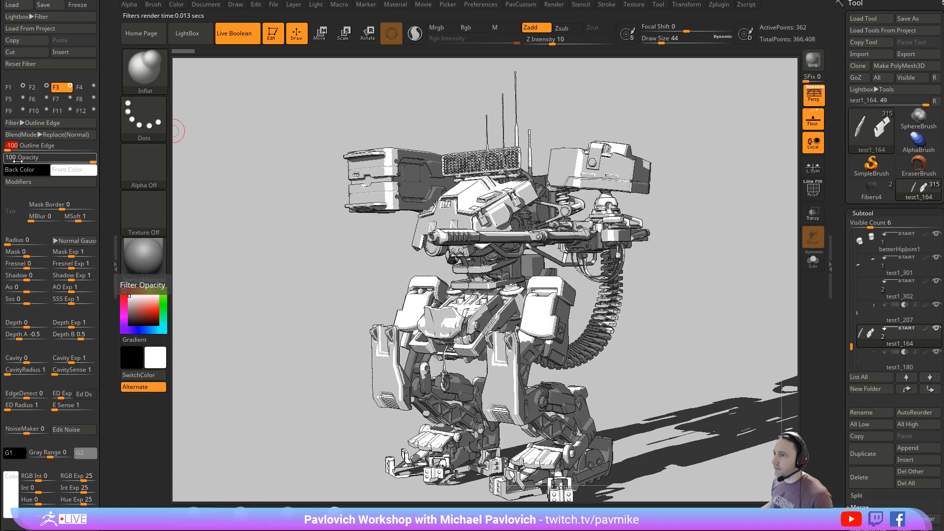
pyautogui.click(74, 170)
pyautogui.moveTo(186, 158); pyautogui.dragTo(19, 240)
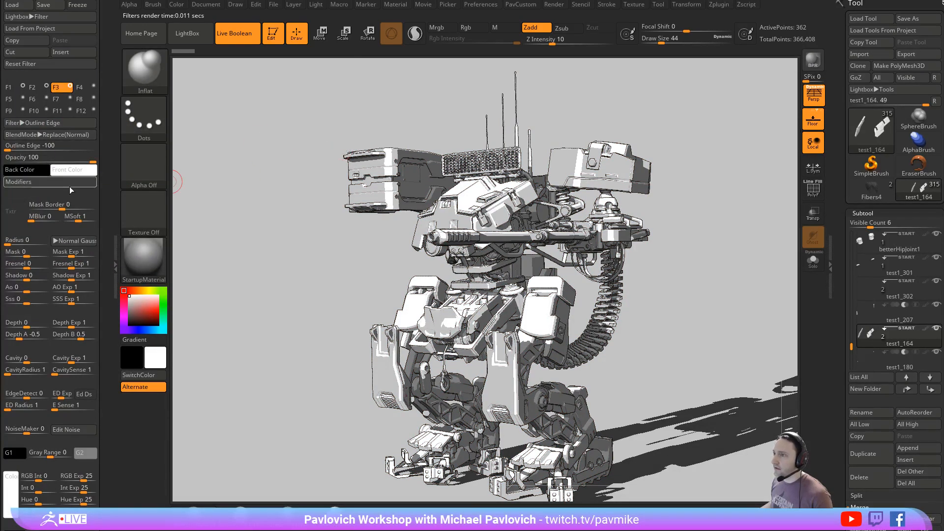
# - Set the Outline Edge filter's Outline Thickness to 3 and try its Interior Cavity option, leaving it off
pyautogui.click(32, 182)
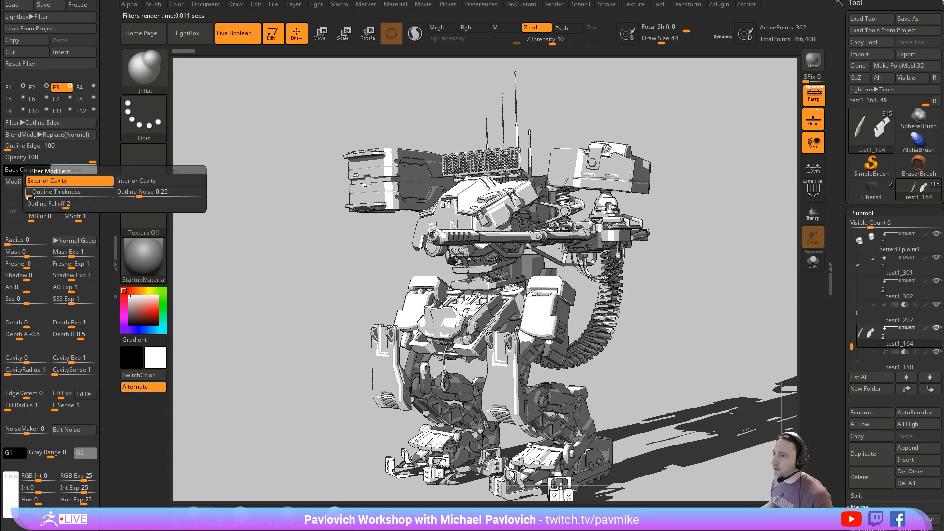
pyautogui.moveTo(36, 195); pyautogui.dragTo(47, 195)
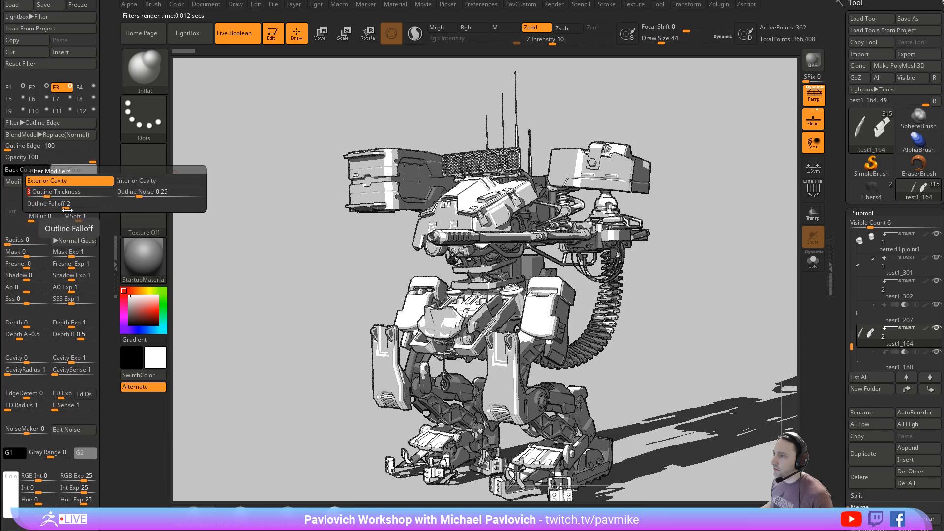
pyautogui.click(136, 182)
pyautogui.click(135, 182)
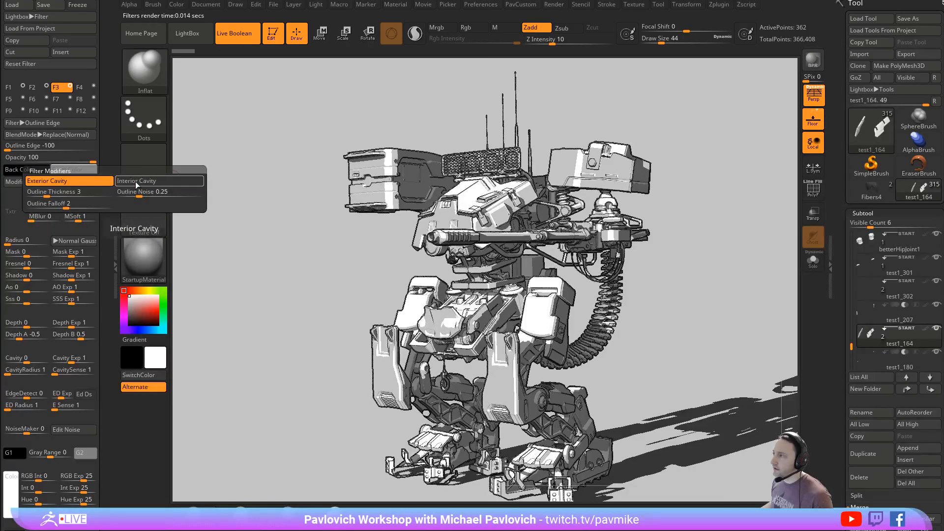
pyautogui.click(136, 181)
pyautogui.click(135, 181)
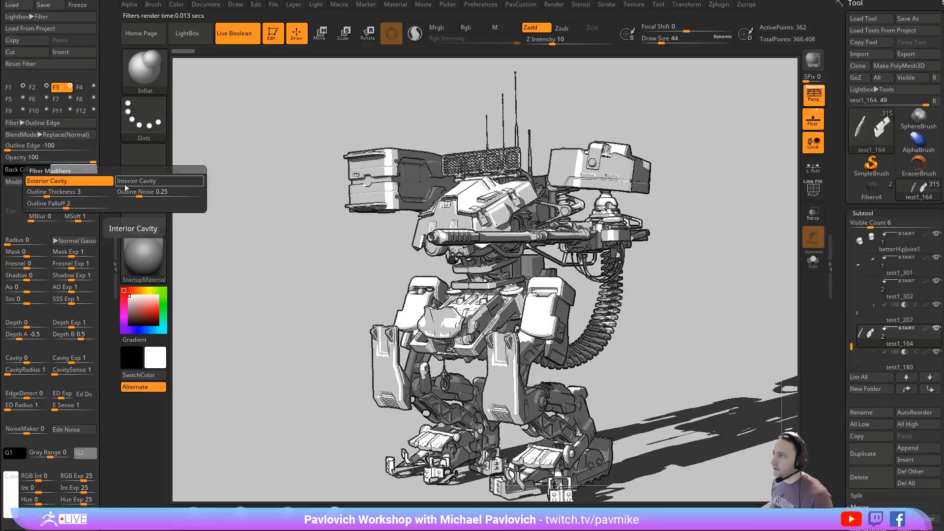
# - Try an Outline Falloff of 100 on the Outline Edge filter and enter 2 as its value
pyautogui.moveTo(66, 206)
pyautogui.mouseDown()
pyautogui.moveTo(54, 206)
pyautogui.moveTo(106, 206)
pyautogui.mouseUp()
pyautogui.click(107, 206)
pyautogui.write('2')
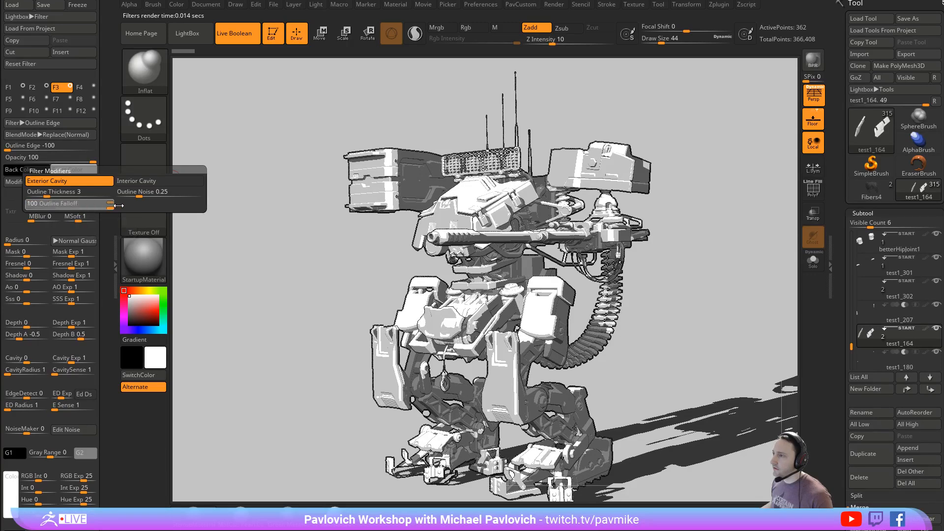
pyautogui.press('Return')
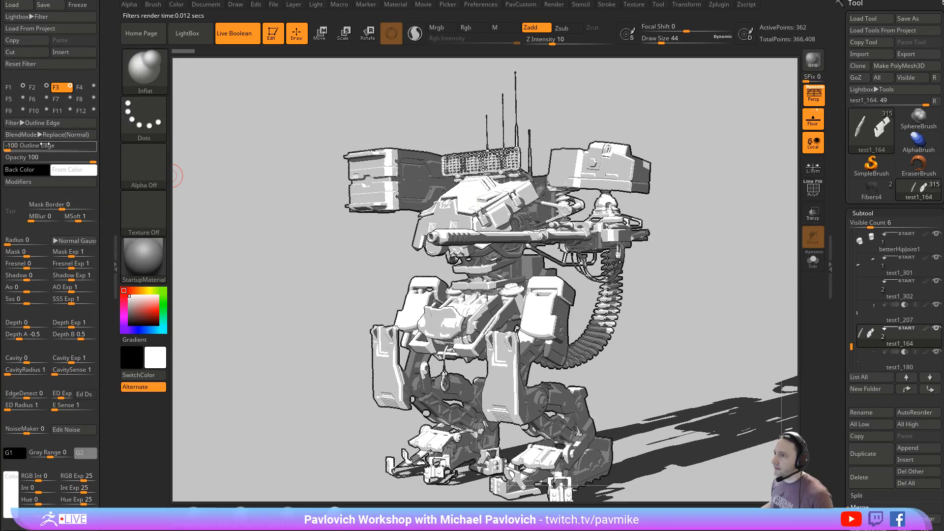
pyautogui.moveTo(8, 240)
pyautogui.mouseDown()
pyautogui.moveTo(24, 240)
pyautogui.moveTo(6, 240)
pyautogui.mouseUp()
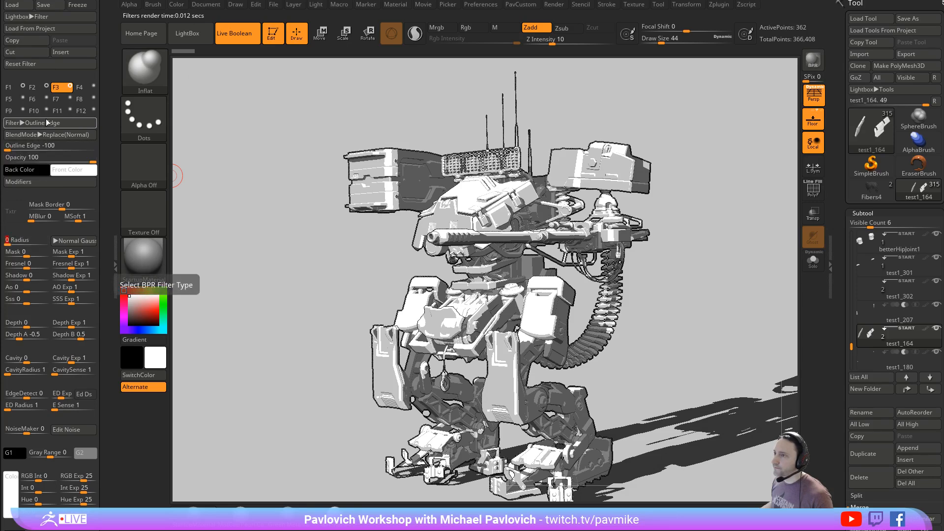
# - Enable BPR filter F4 with the Orton type and look through the alternative filter types
pyautogui.click(81, 88)
pyautogui.click(93, 86)
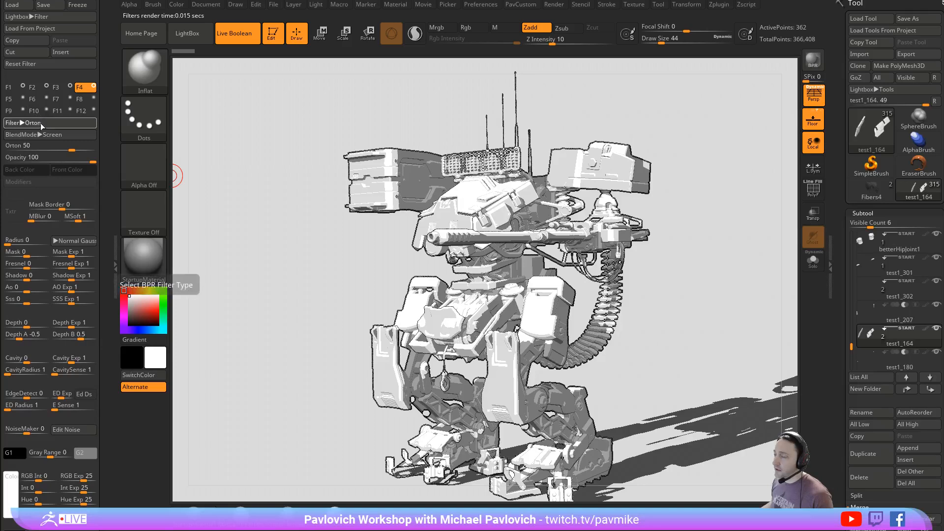
pyautogui.click(40, 123)
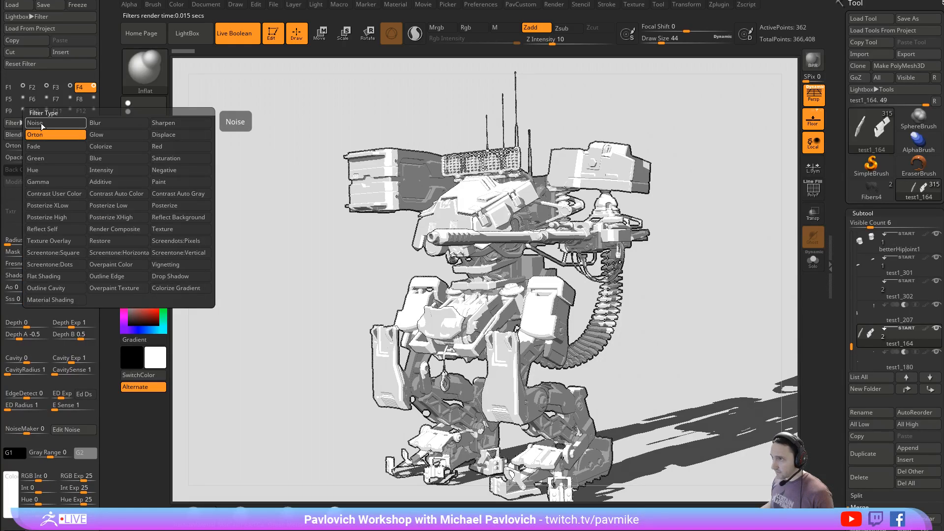
# - Enable BPR filter F5 and change its type to Outline Cavity
pyautogui.click(9, 99)
pyautogui.click(23, 98)
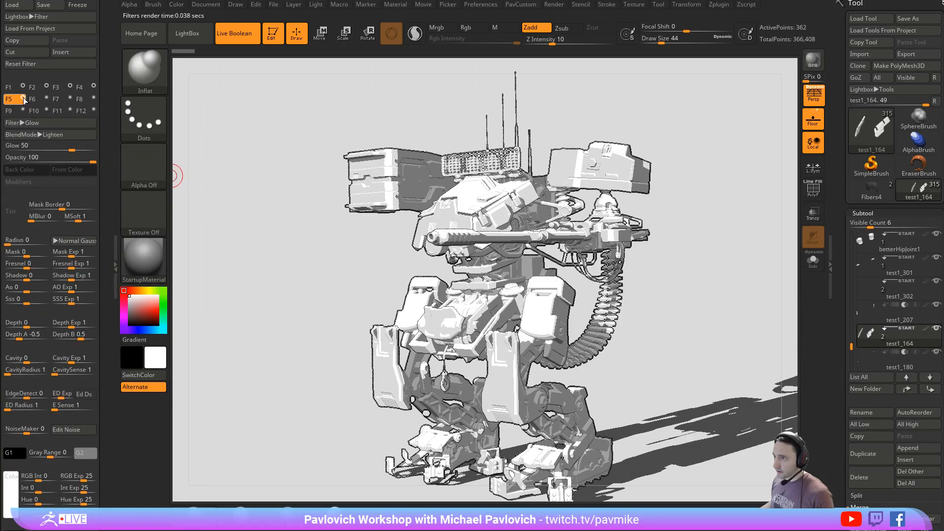
pyautogui.click(37, 123)
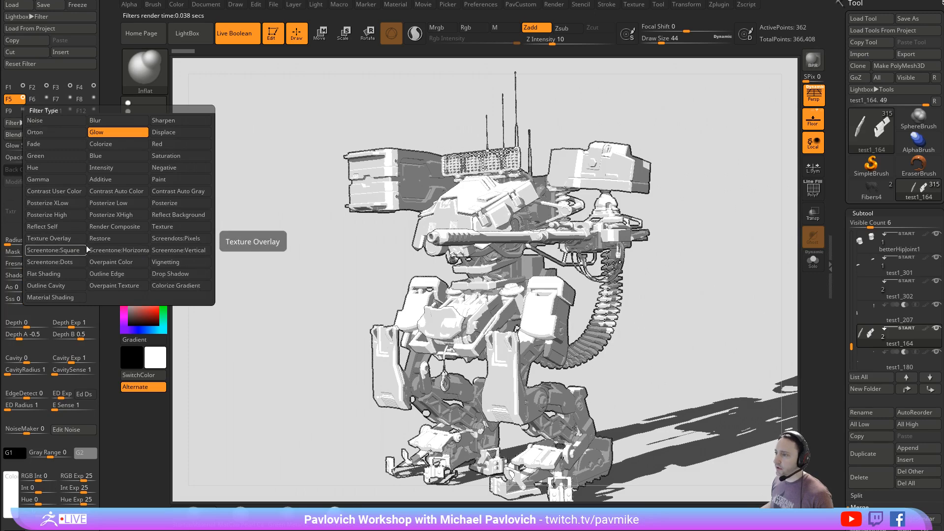
pyautogui.click(67, 285)
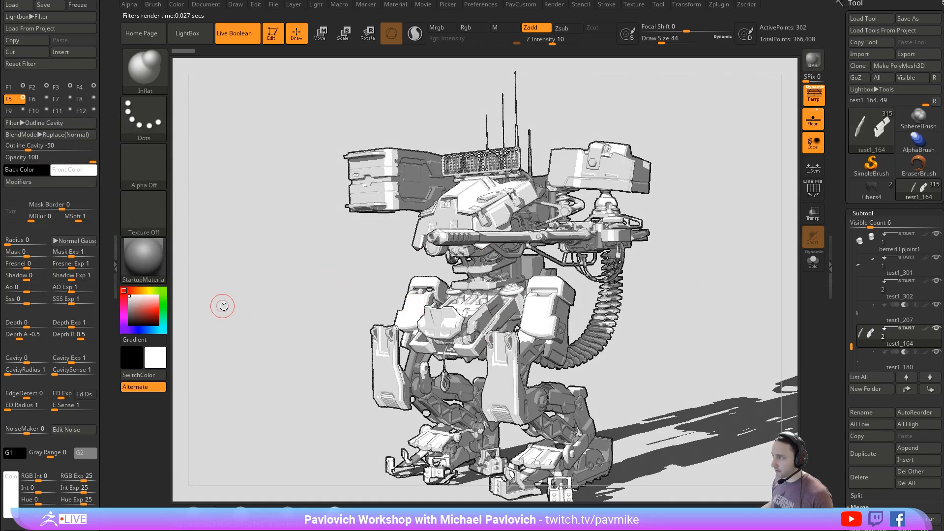
# - Try a Cavity Radius of 2 on F5, return it to 1, set Cavity Falloff to about 0.6, and increase Cavity Sensitivity
pyautogui.click(41, 181)
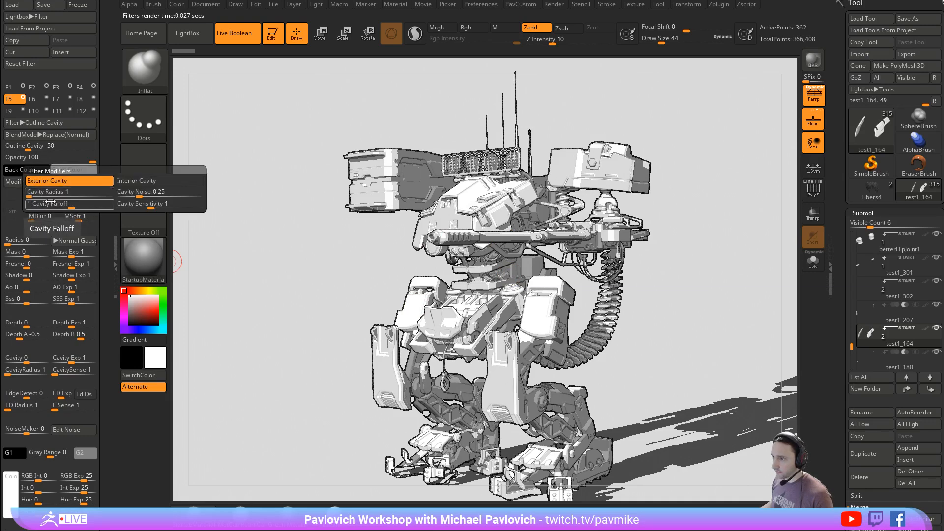
pyautogui.click(32, 193)
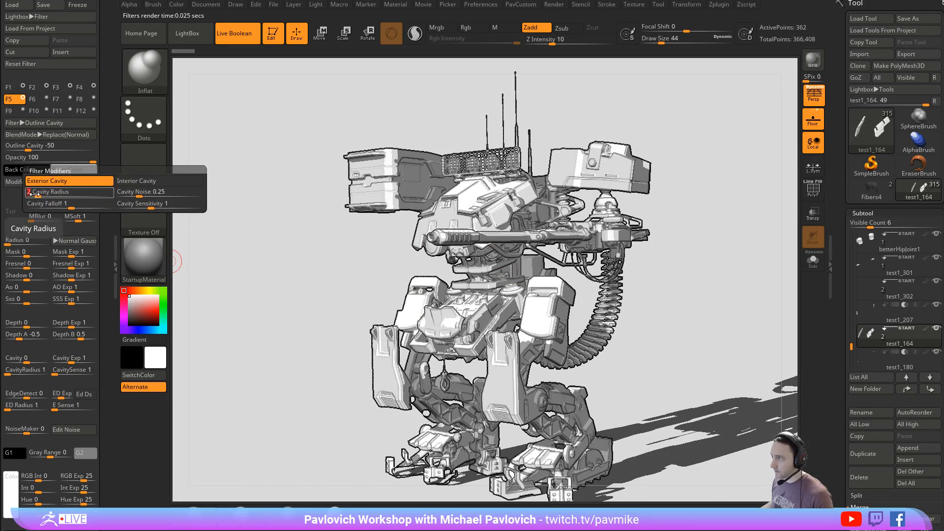
pyautogui.moveTo(35, 194); pyautogui.dragTo(67, 206)
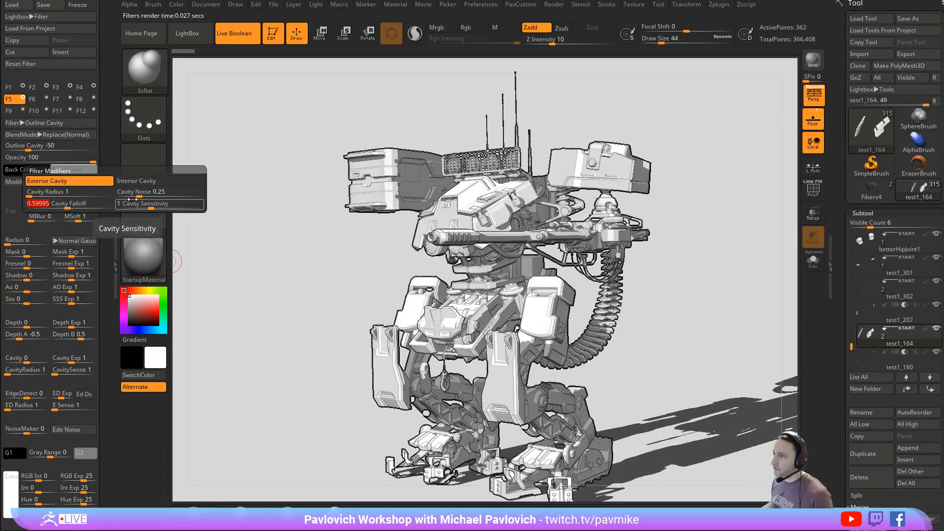
pyautogui.moveTo(152, 204)
pyautogui.mouseDown()
pyautogui.moveTo(167, 203)
pyautogui.moveTo(138, 205)
pyautogui.moveTo(178, 206)
pyautogui.moveTo(170, 208)
pyautogui.mouseUp()
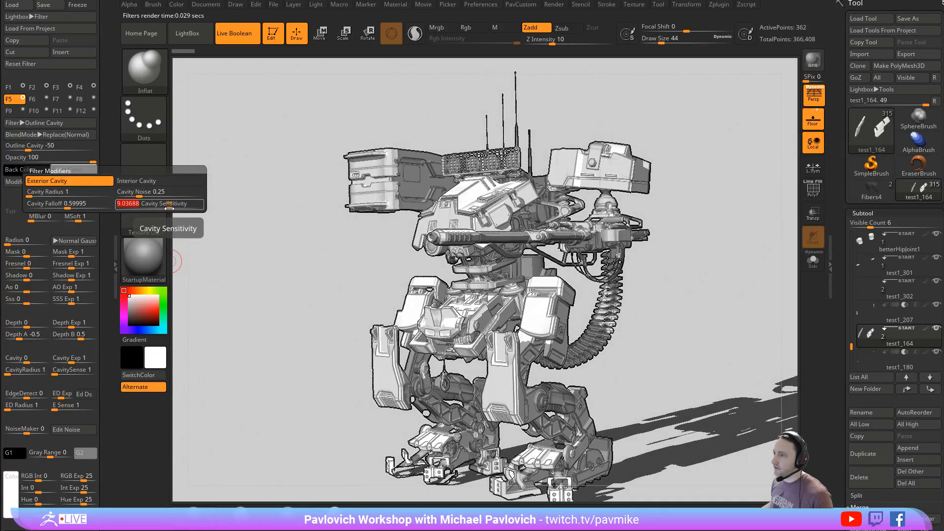
# - Set the F5 filter's Outline Cavity strength to -100 and lower its opacity to 32
pyautogui.moveTo(25, 146); pyautogui.dragTo(5, 147)
pyautogui.click(80, 160)
pyautogui.moveTo(84, 161); pyautogui.dragTo(36, 160)
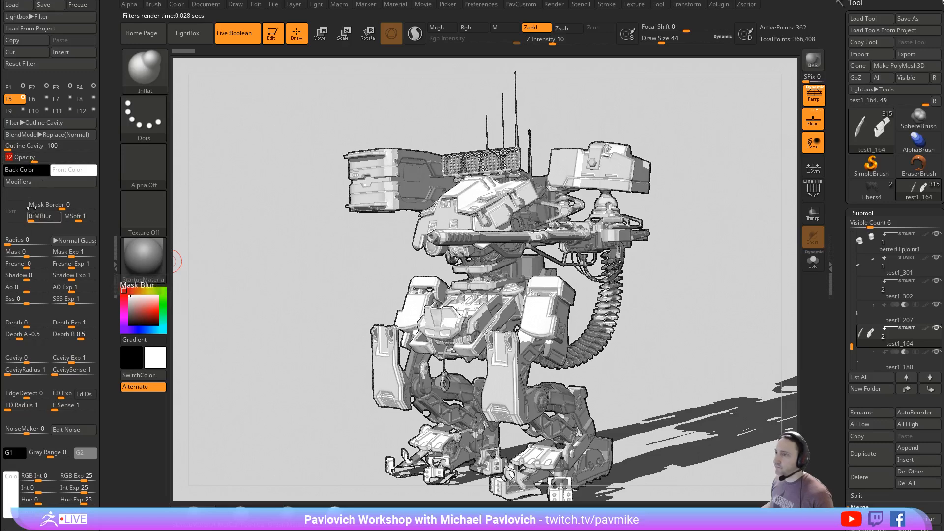
# - Enable BPR filter F6 as Displace with a Radius of 6 and a Displace strength of 29
pyautogui.click(45, 98)
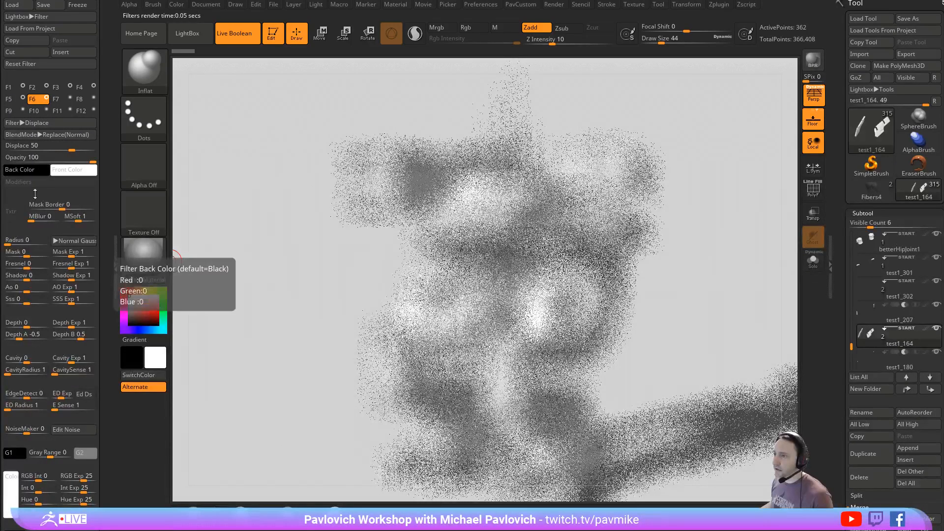
pyautogui.click(12, 241)
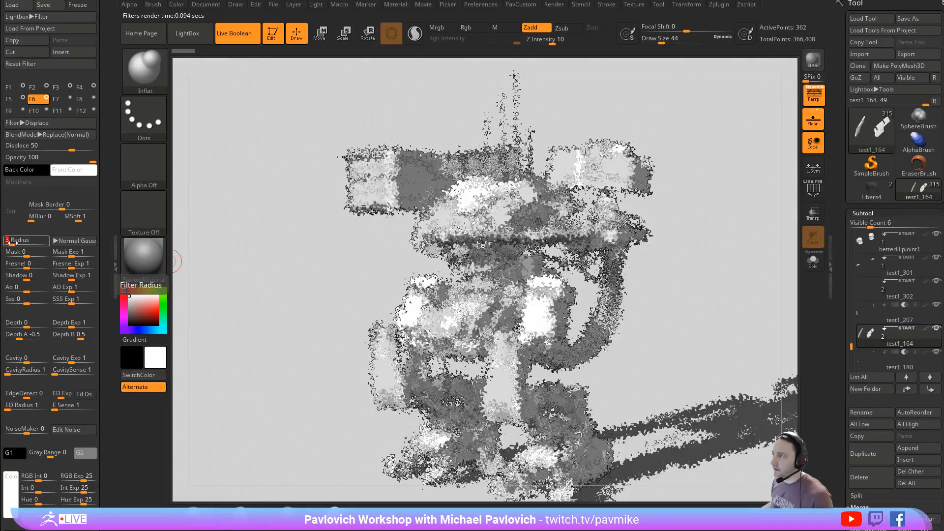
pyautogui.write('6')
pyautogui.press('Return')
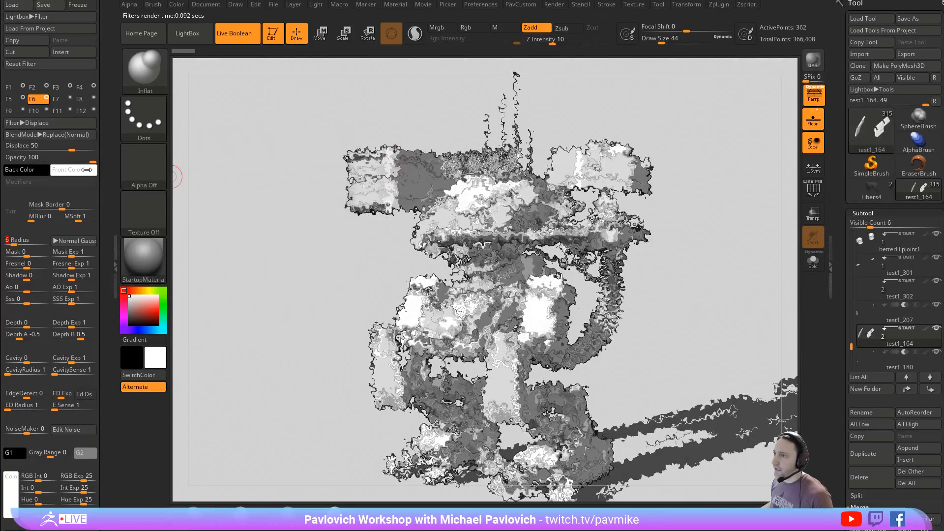
pyautogui.click(68, 148)
pyautogui.moveTo(64, 147); pyautogui.dragTo(64, 147)
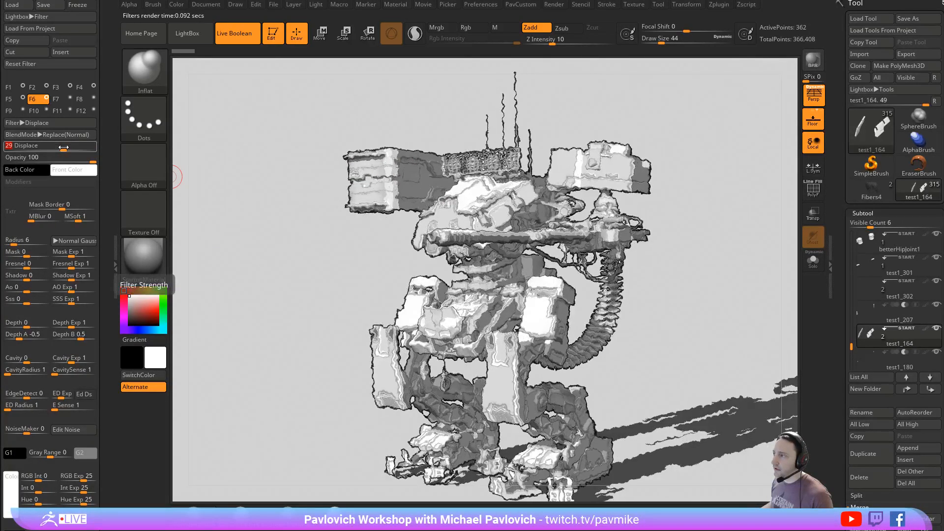
# - Change the F6 Displace filter's blend mode to Darken and reduce its opacity to 61
pyautogui.click(39, 134)
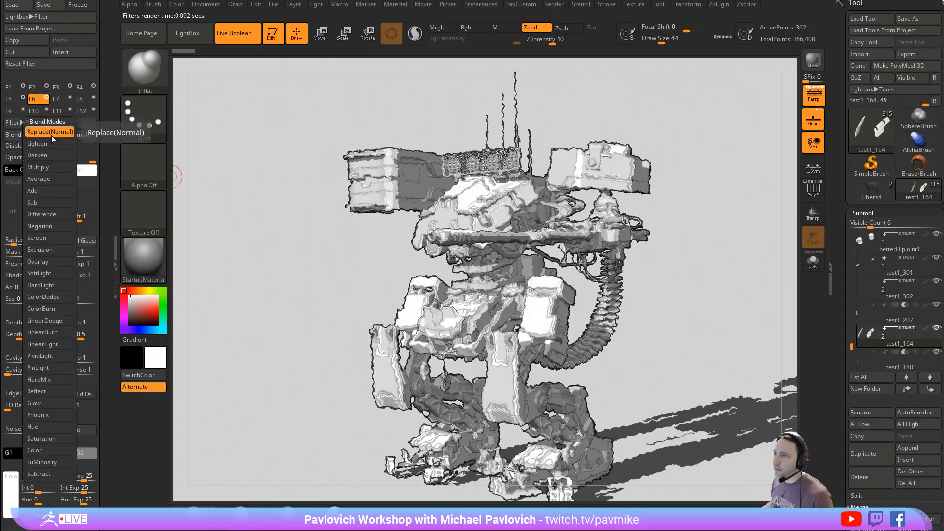
pyautogui.click(49, 156)
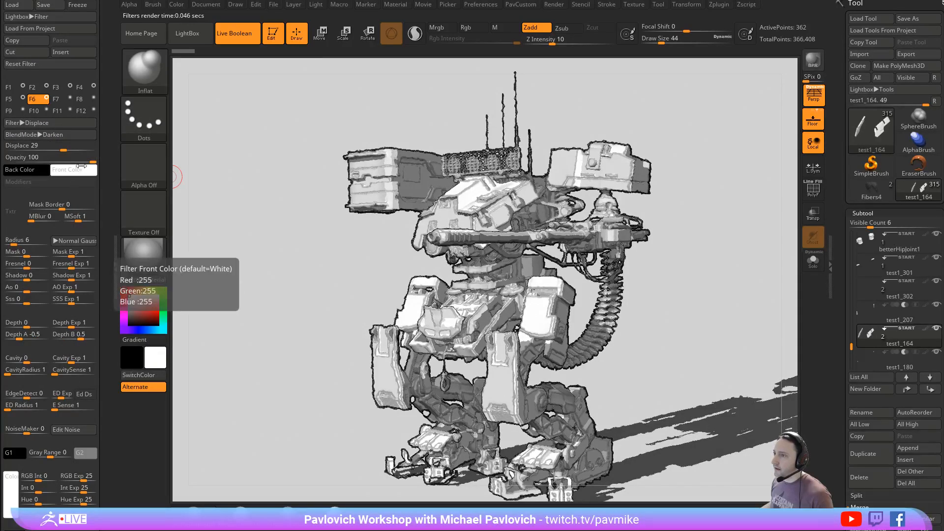
pyautogui.moveTo(55, 158)
pyautogui.mouseDown()
pyautogui.moveTo(37, 162)
pyautogui.moveTo(60, 161)
pyautogui.mouseUp()
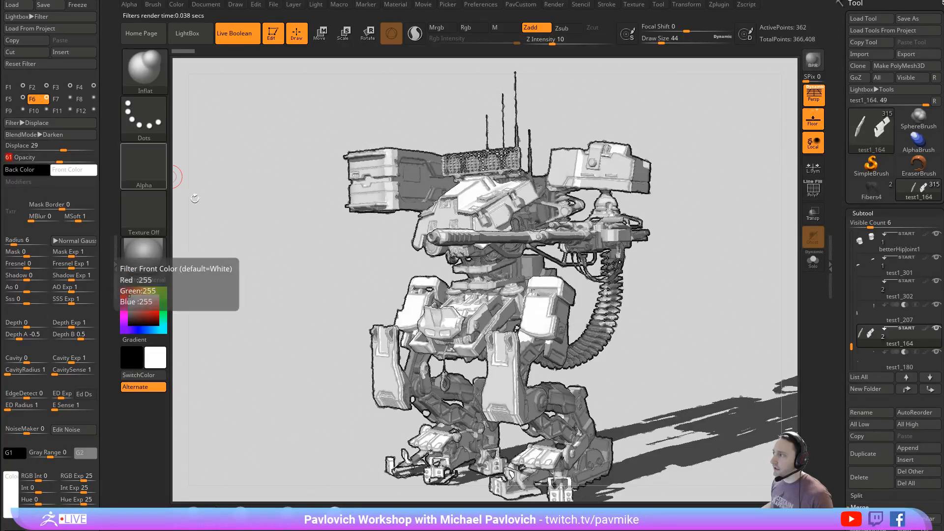
# - Refine the F6 filter with a Displace strength of 54, a Radius of 32 and an opacity of 38
pyautogui.moveTo(63, 150); pyautogui.dragTo(74, 149)
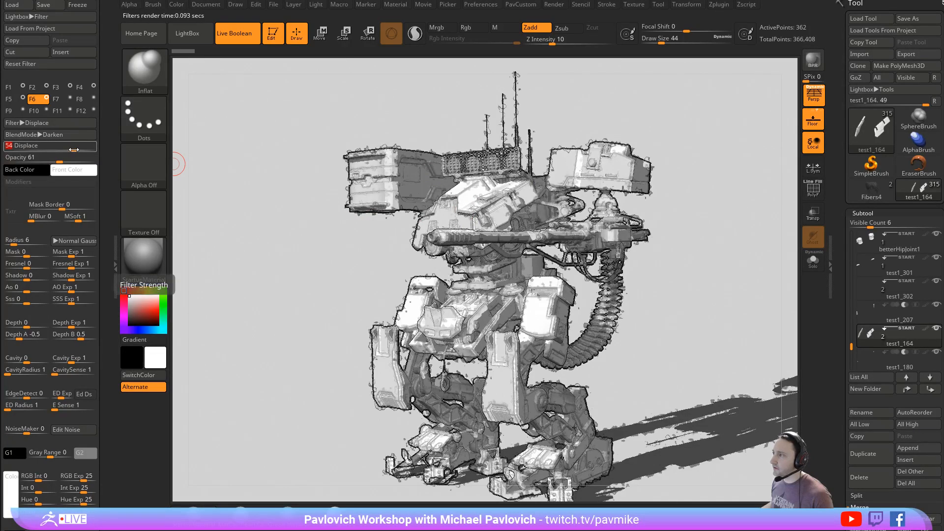
pyautogui.moveTo(26, 243)
pyautogui.mouseDown()
pyautogui.moveTo(11, 242)
pyautogui.moveTo(29, 240)
pyautogui.mouseUp()
pyautogui.click(23, 242)
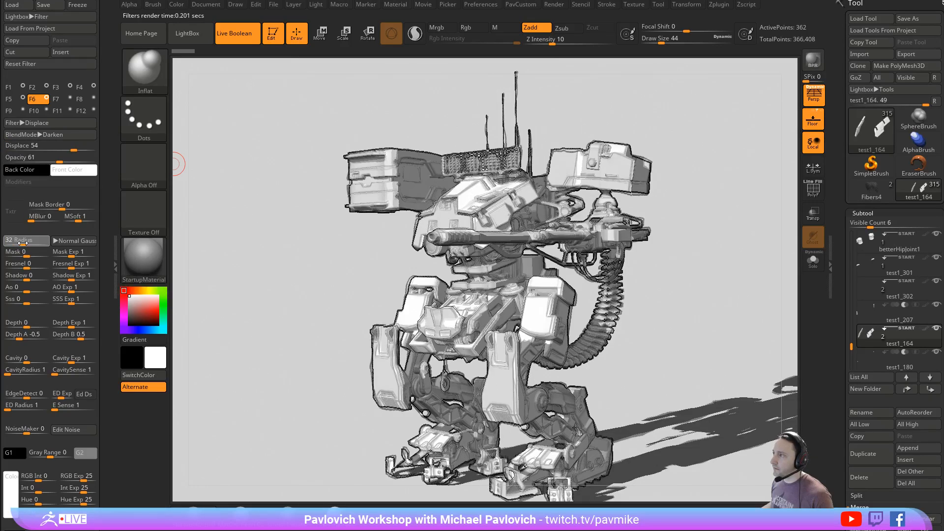
pyautogui.click(23, 241)
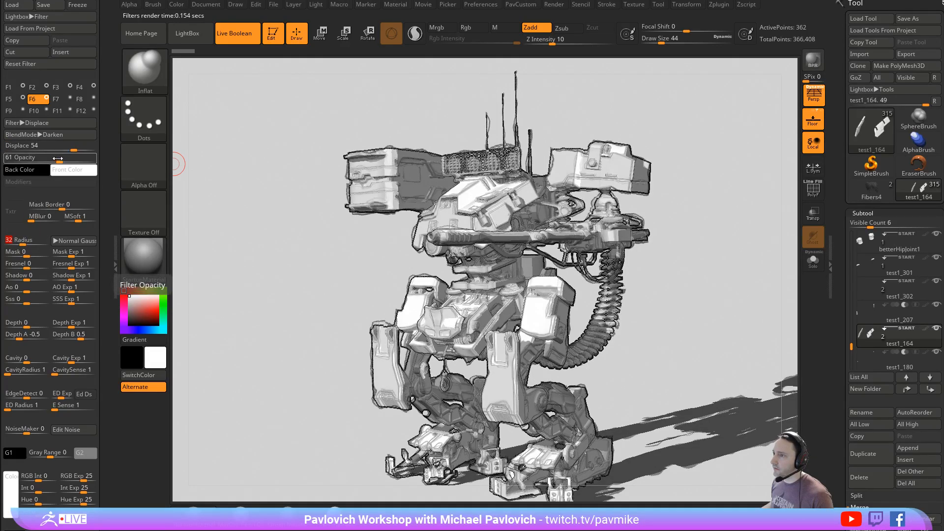
pyautogui.click(40, 160)
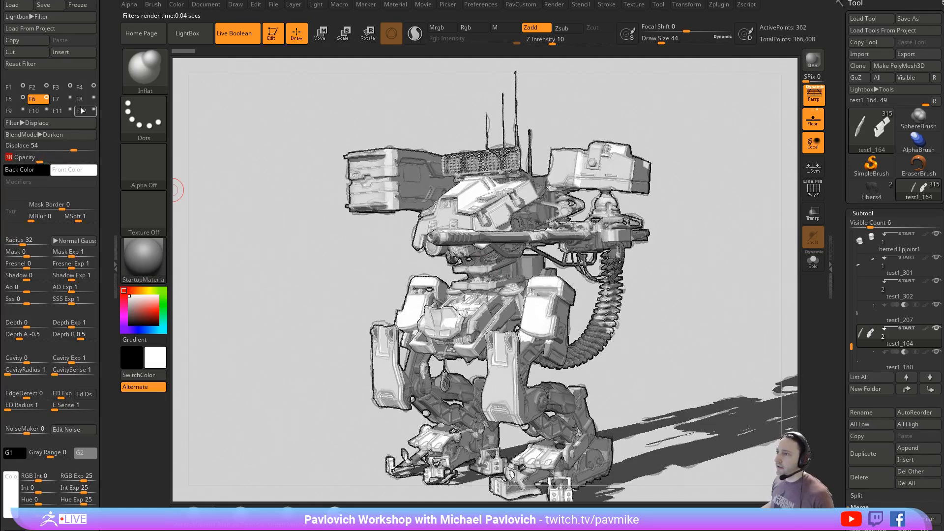
# - Enable BPR filter F7 and change its type to Screentone:Dots
pyautogui.click(56, 99)
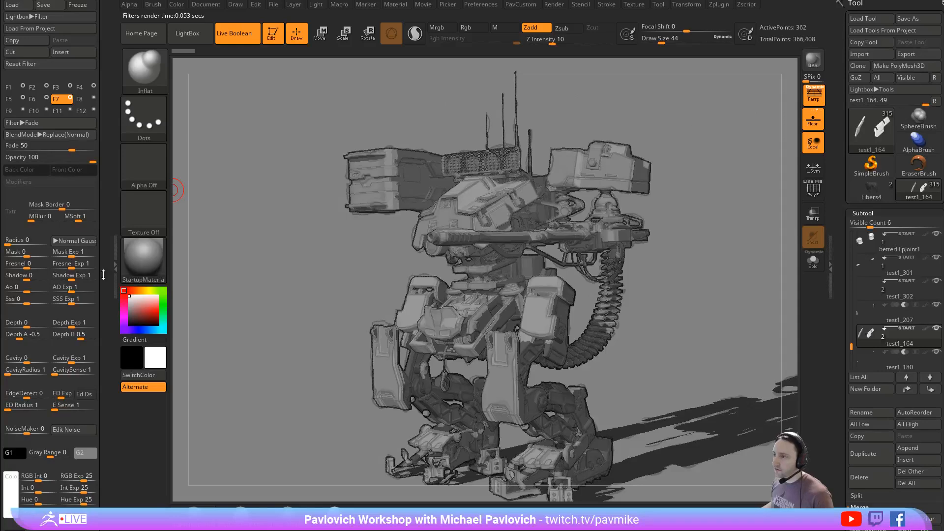
pyautogui.click(37, 123)
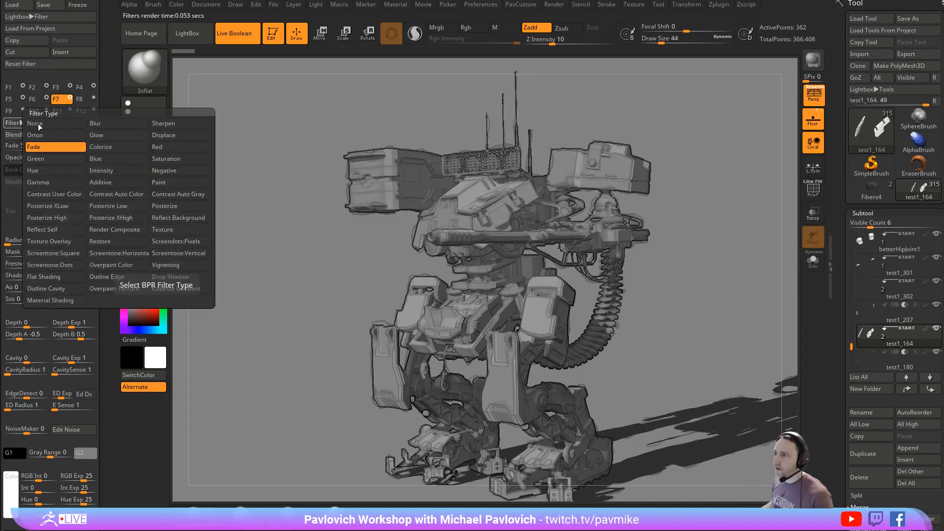
pyautogui.click(74, 263)
# - Try Mask values of 1 and -1 on F7, then limit the dots to shadows with Shadow 1 and Mask 0
pyautogui.moveTo(20, 252); pyautogui.dragTo(52, 251)
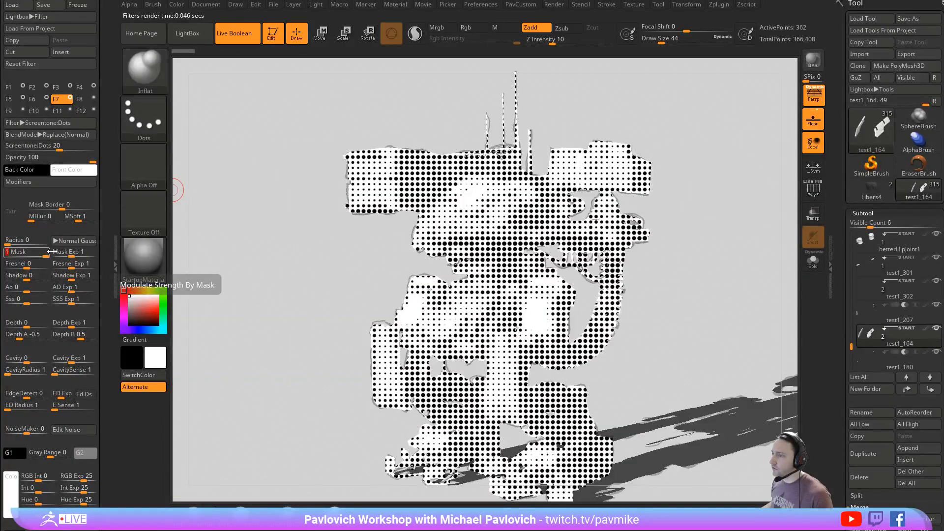
pyautogui.moveTo(43, 256); pyautogui.dragTo(5, 252)
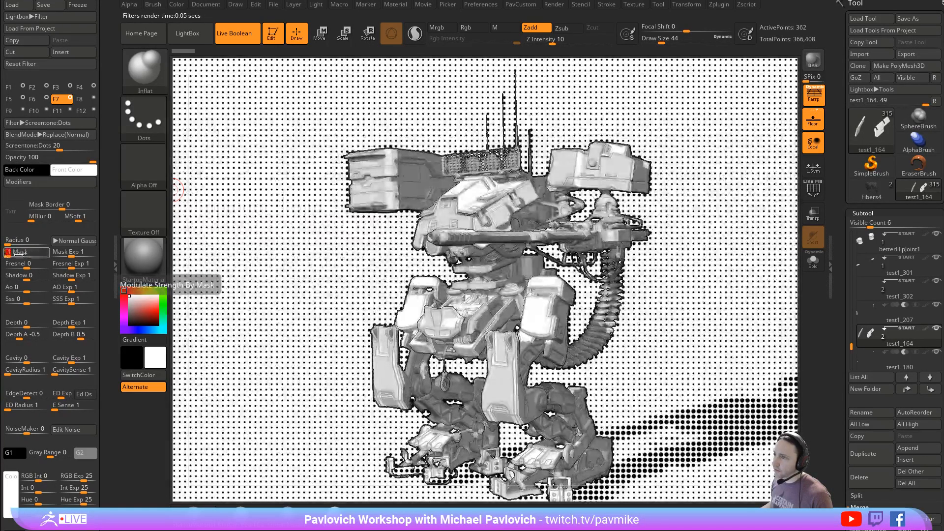
pyautogui.click(47, 278)
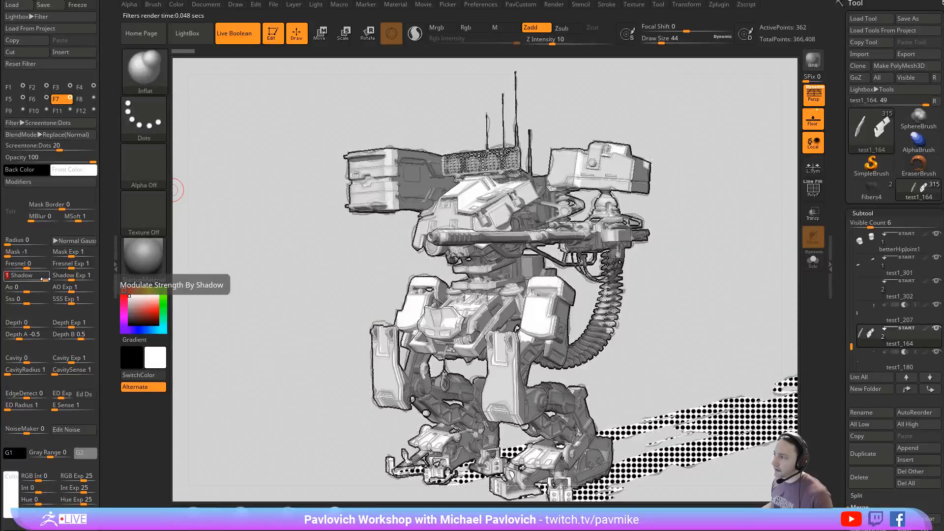
pyautogui.click(27, 253)
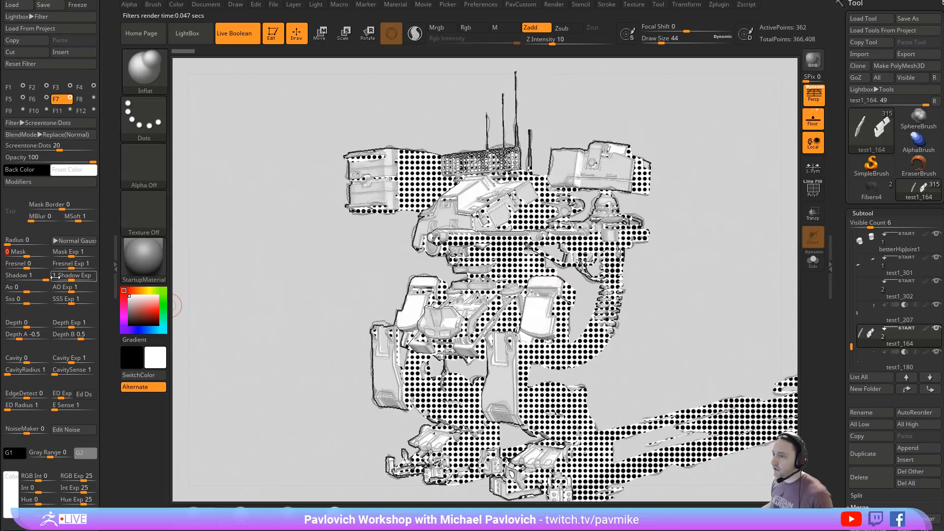
# - Set the F7 Screentone:Dots strength to -10 and look over the filter's modifiers, including Constant Size
pyautogui.click(36, 181)
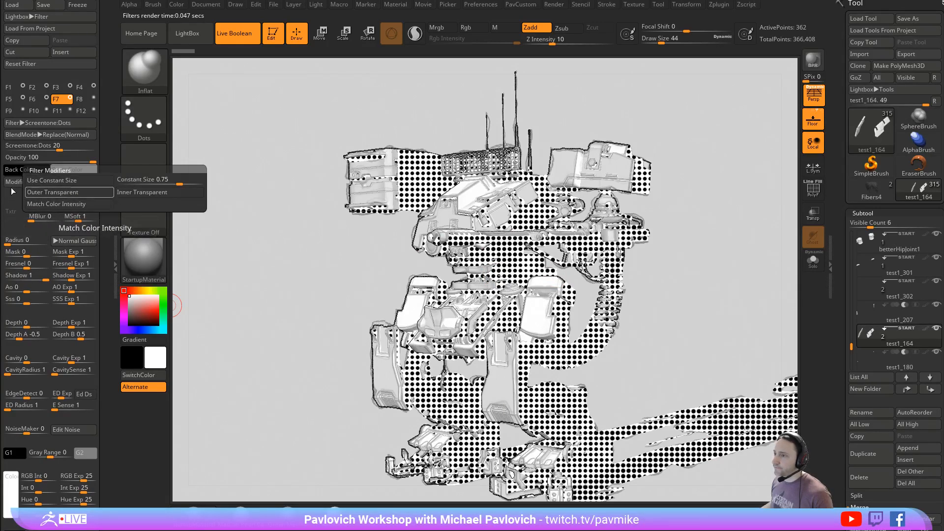
pyautogui.moveTo(60, 152); pyautogui.dragTo(45, 150)
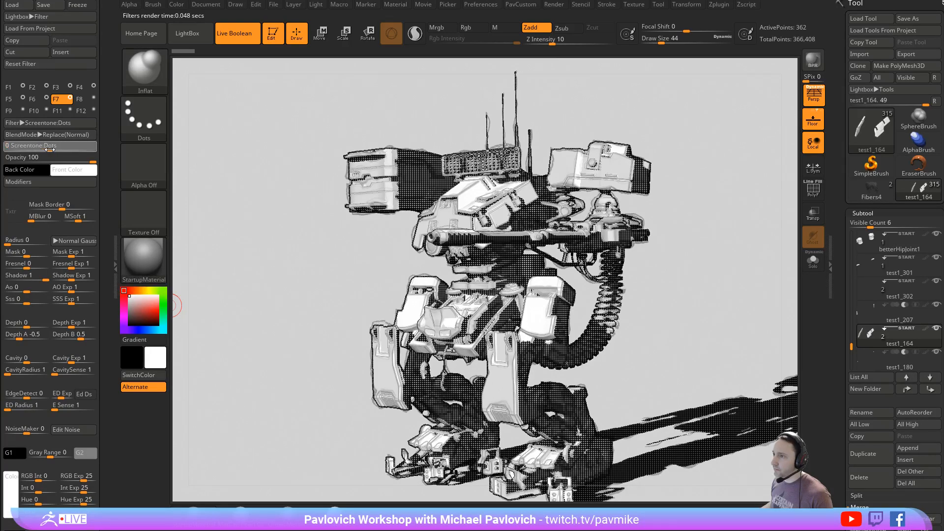
pyautogui.moveTo(56, 149)
pyautogui.mouseDown()
pyautogui.moveTo(42, 148)
pyautogui.moveTo(42, 157)
pyautogui.mouseUp()
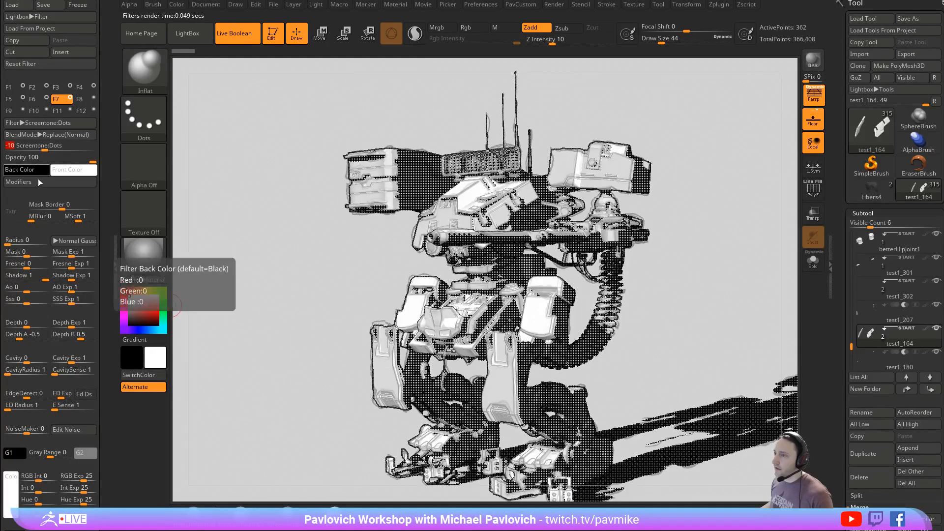
pyautogui.click(38, 182)
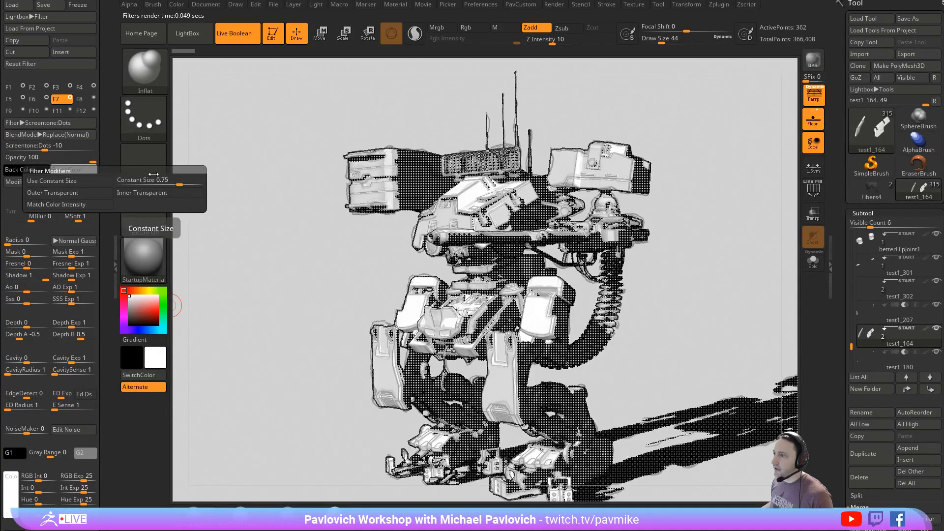
pyautogui.moveTo(158, 183); pyautogui.dragTo(183, 183)
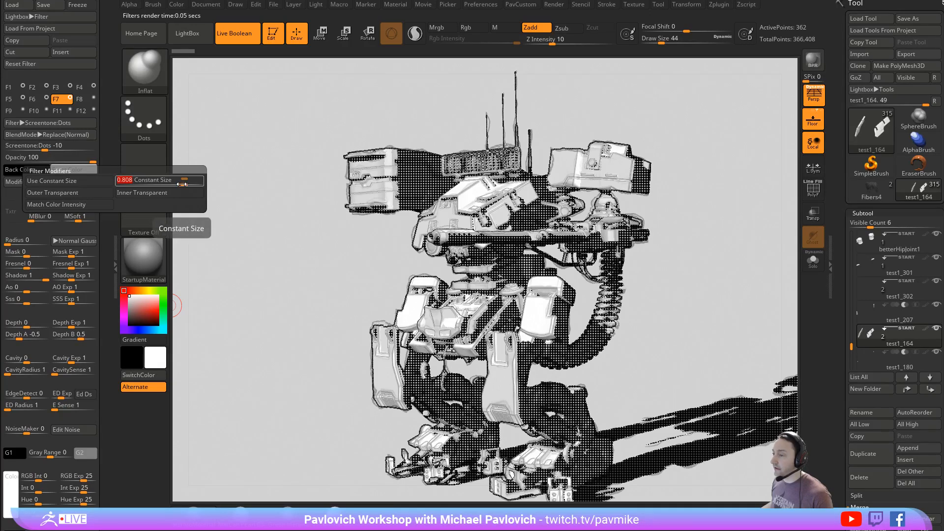
# - Set the F7 screentone filter's blend mode to Multiply and its opacity to 57
pyautogui.click(58, 134)
pyautogui.click(57, 172)
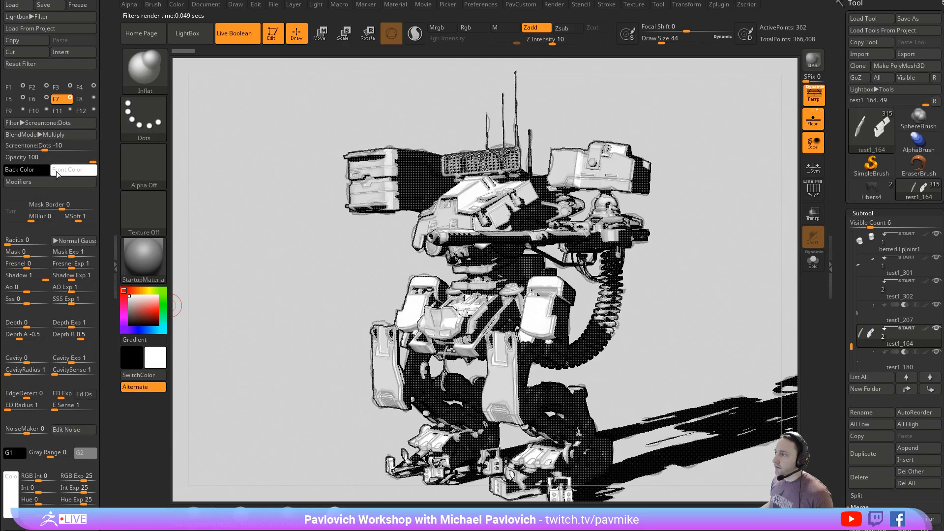
pyautogui.moveTo(59, 158); pyautogui.dragTo(56, 158)
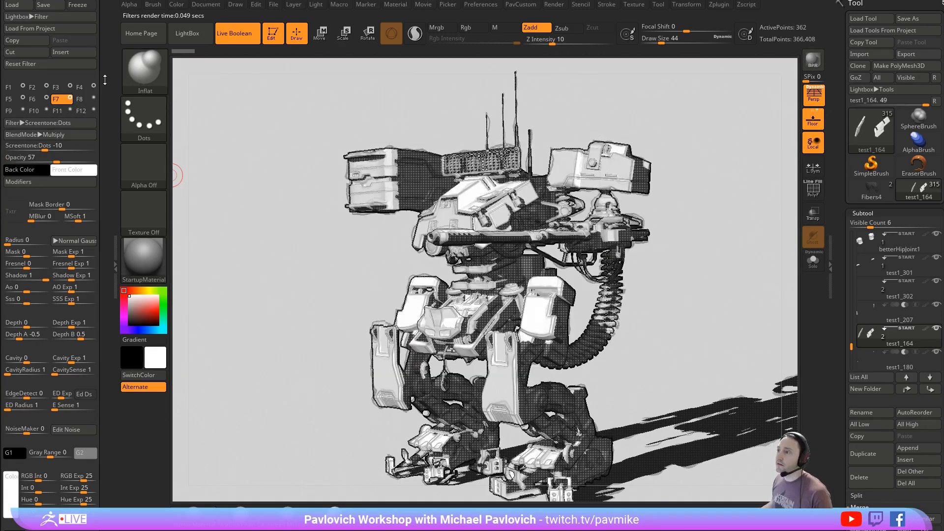
# - Save the render settings as a preset named test in the ZBrush 2019 ZRenderPresets folder
pyautogui.moveTo(104, 92); pyautogui.dragTo(101, 274)
pyautogui.click(57, 21)
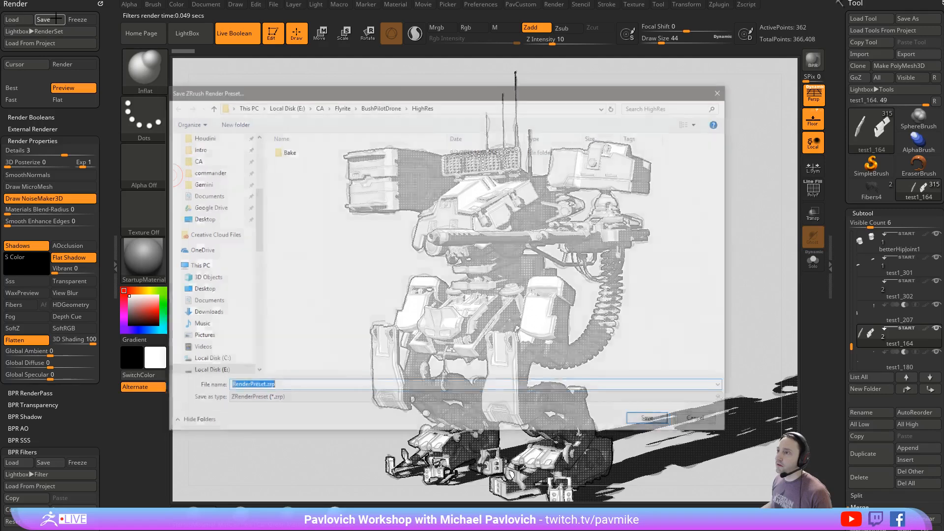
pyautogui.scroll(-1, 207, 202)
pyautogui.scroll(5, 207, 202)
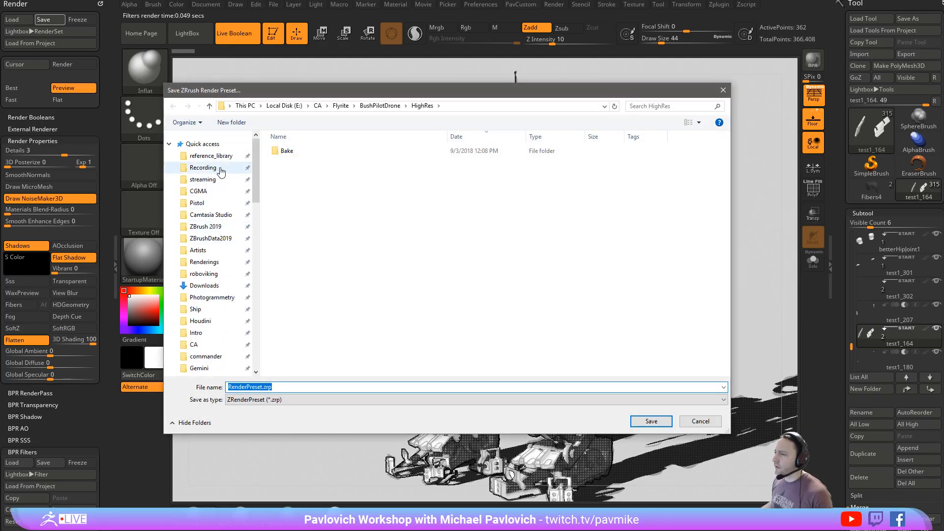
pyautogui.click(216, 226)
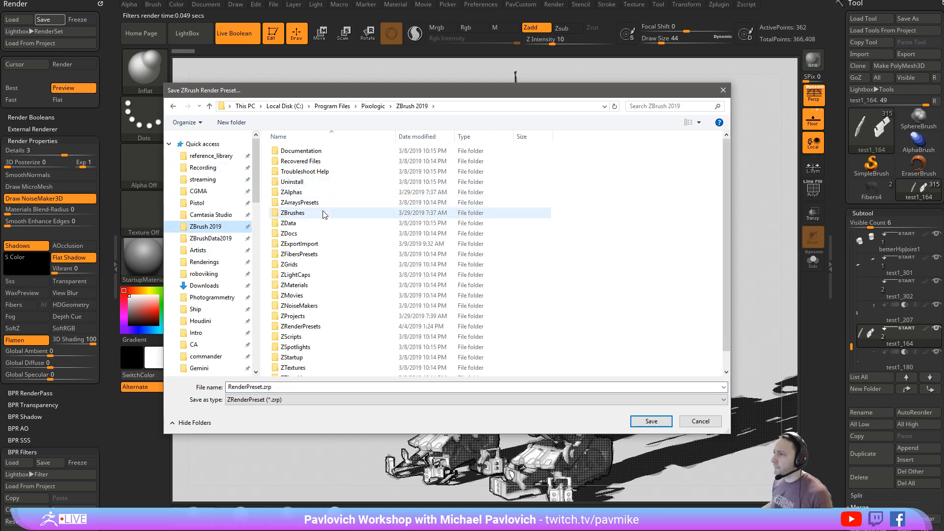
pyautogui.scroll(-1, 322, 300)
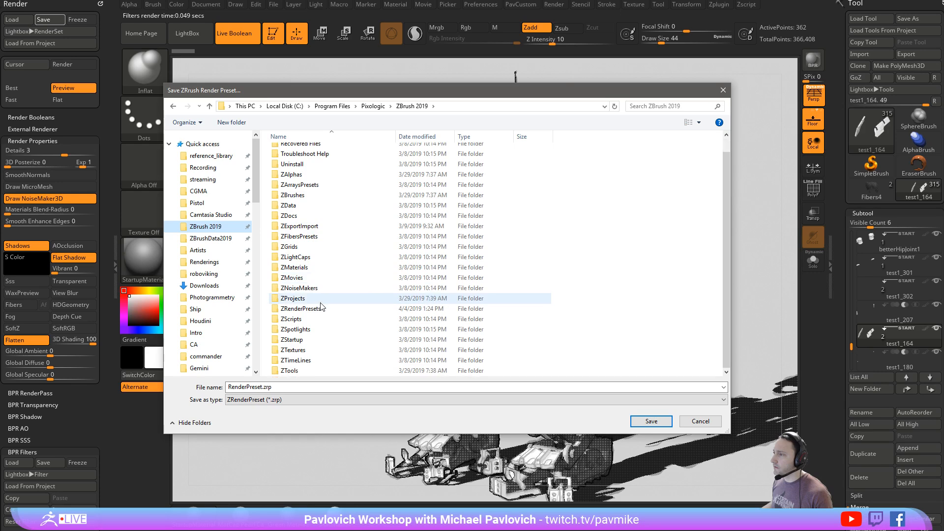
pyautogui.doubleClick(327, 309)
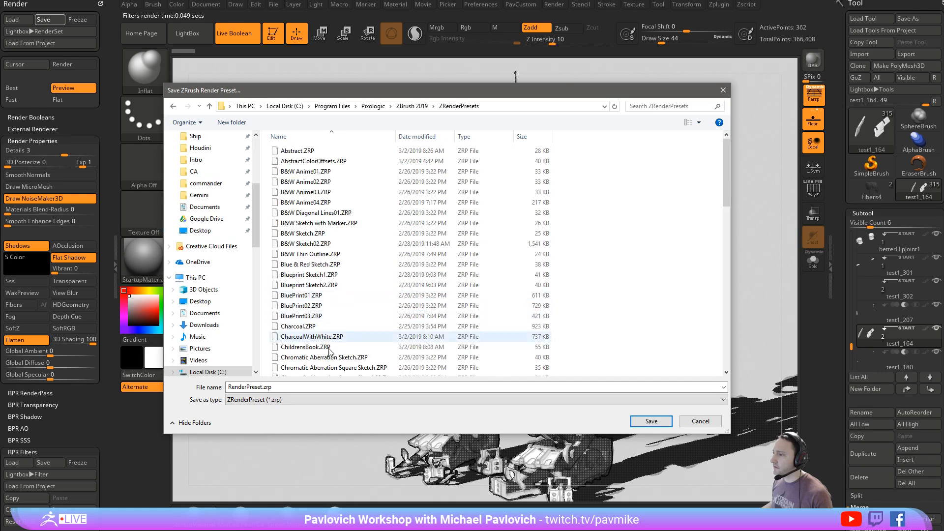
pyautogui.click(315, 386)
pyautogui.write('test')
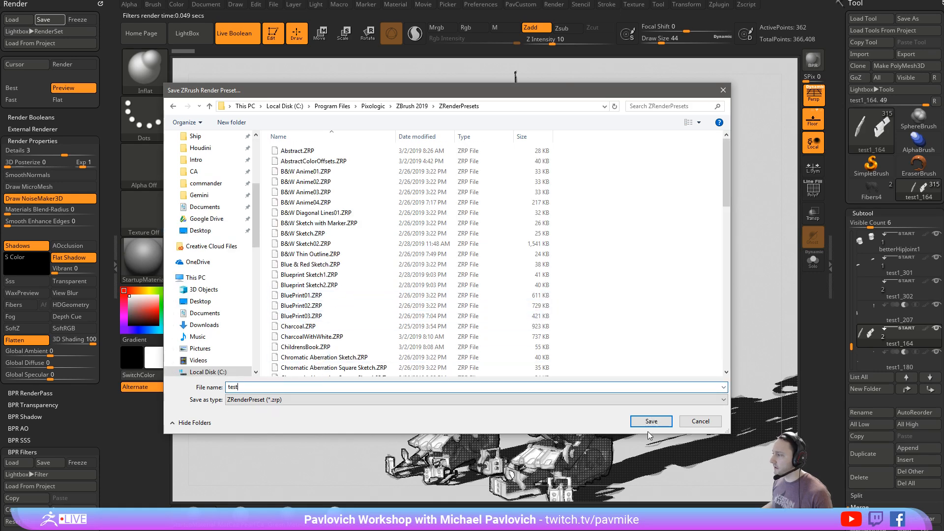
pyautogui.click(652, 422)
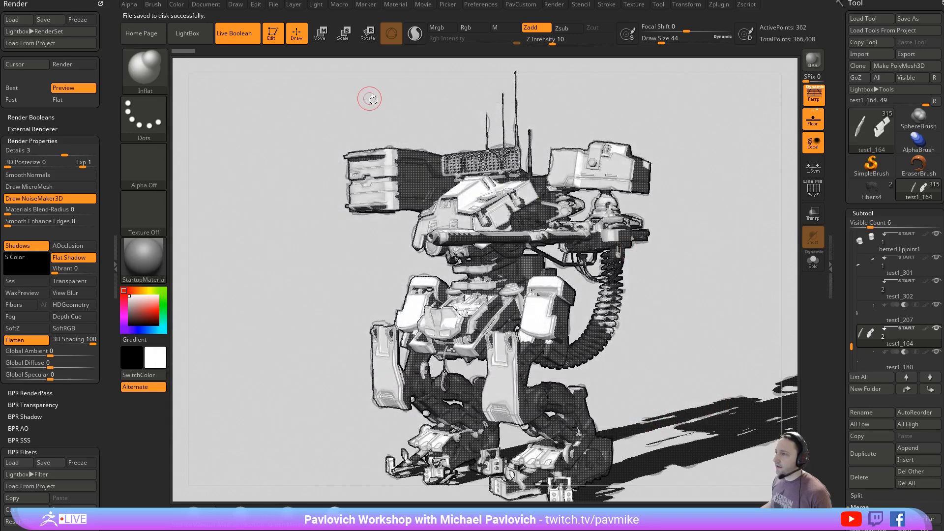
# - Browse the saved render presets in LightBox's RenderSet collection, including the newly saved test preset
pyautogui.press(',')
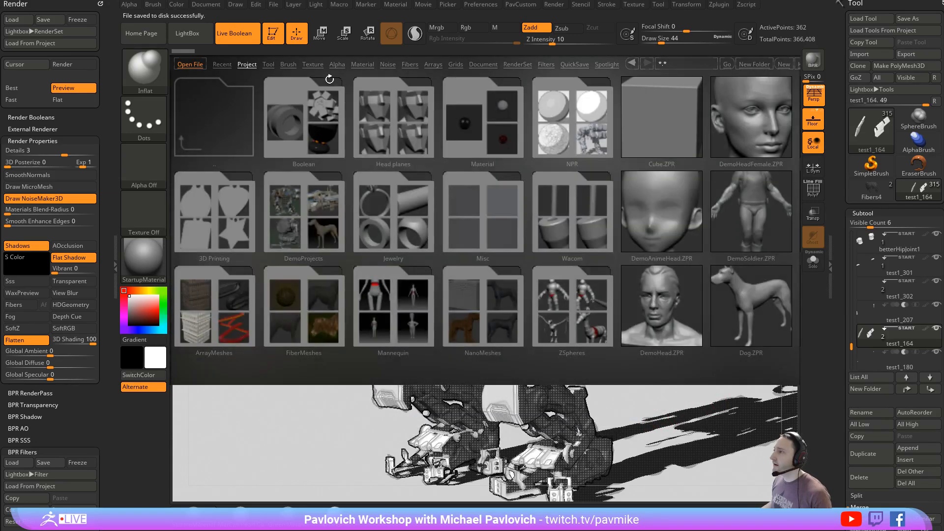
pyautogui.click(516, 63)
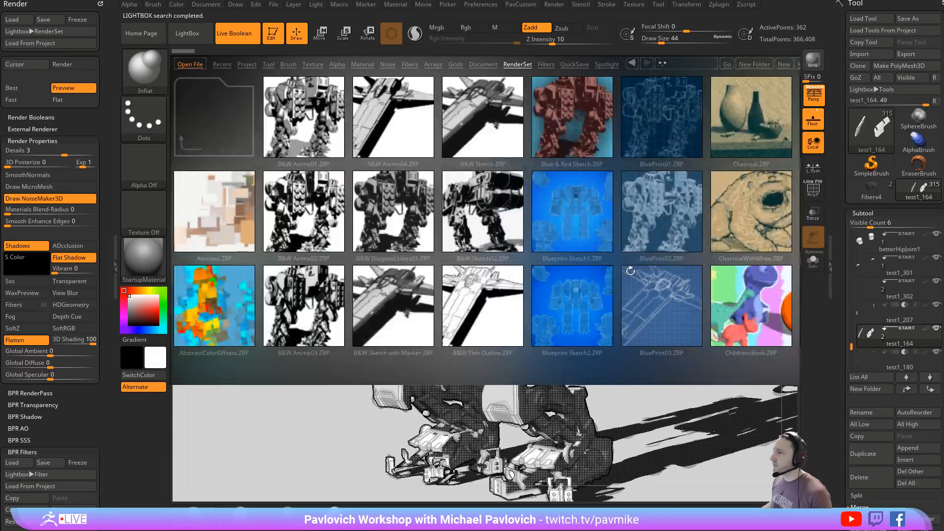
pyautogui.moveTo(641, 260); pyautogui.dragTo(426, 237)
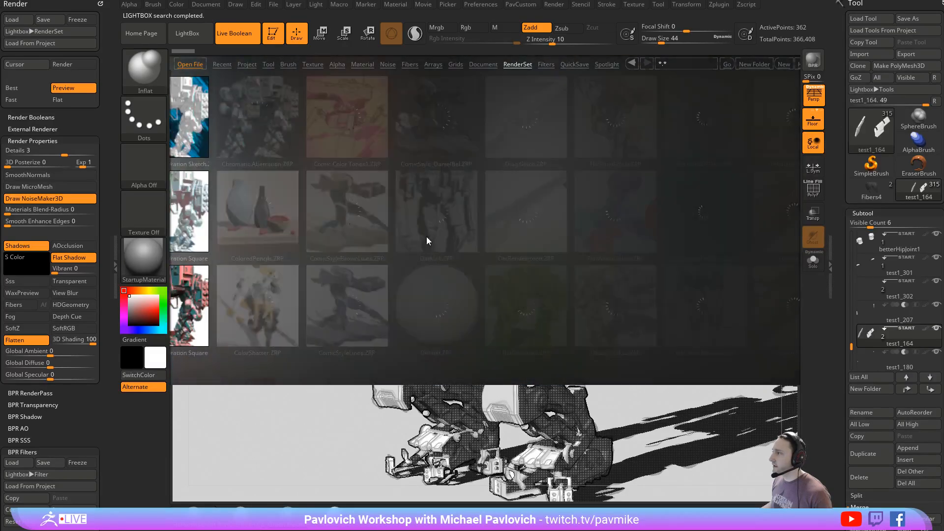
pyautogui.moveTo(575, 244); pyautogui.dragTo(362, 237)
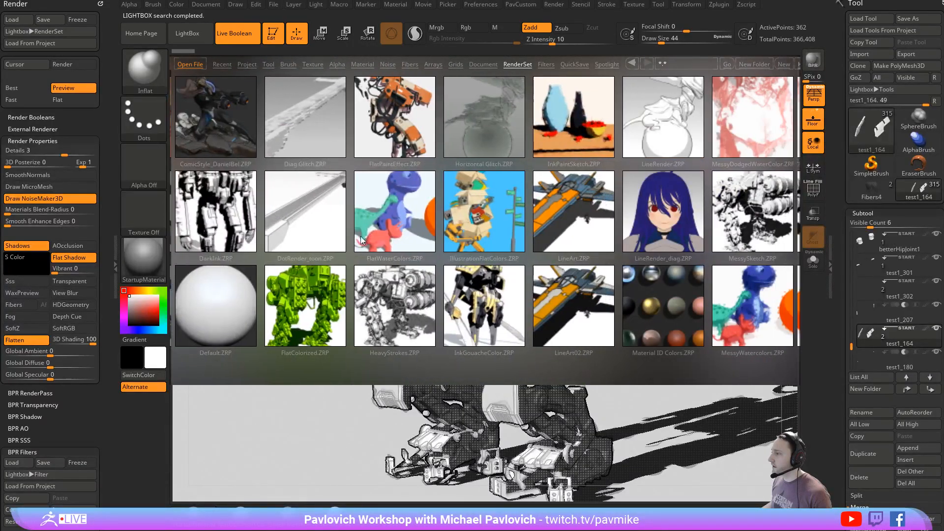
pyautogui.moveTo(659, 239); pyautogui.dragTo(364, 227)
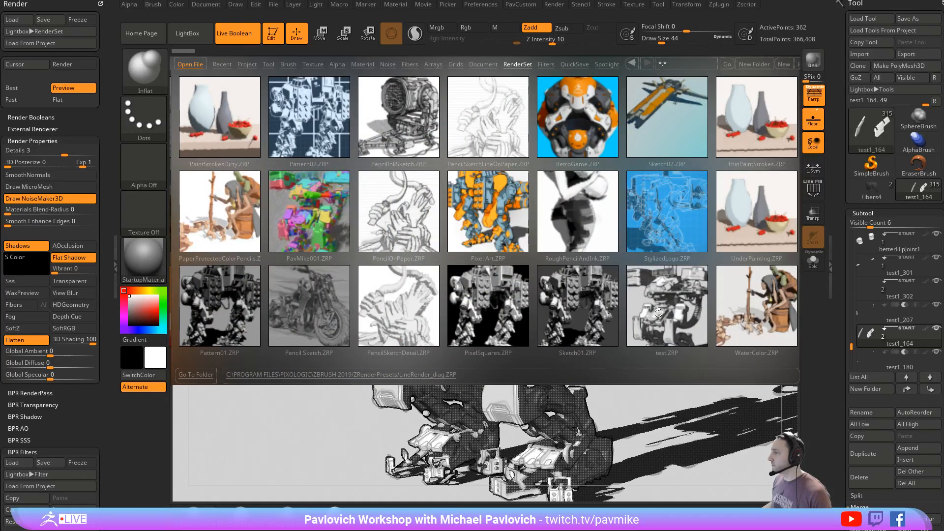
pyautogui.moveTo(672, 310); pyautogui.dragTo(825, 215)
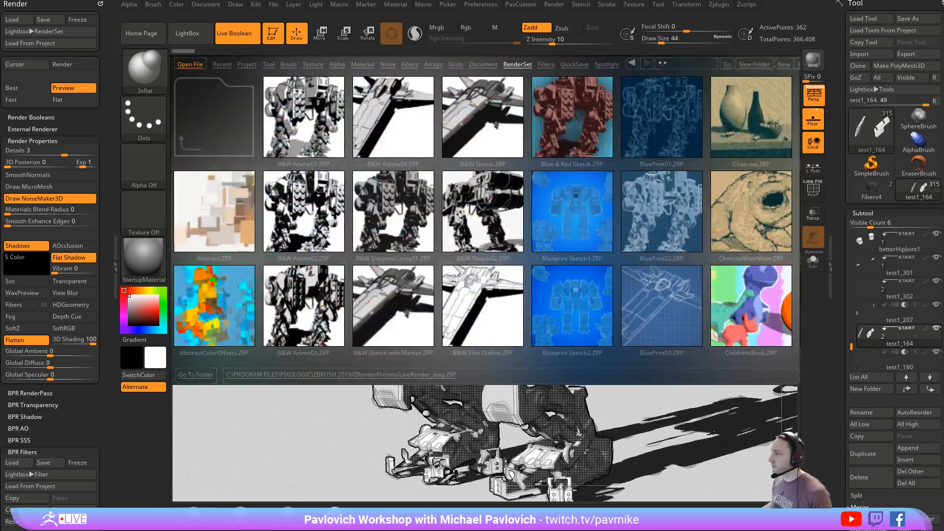
# - Apply the BluePrint03 render preset to the mech and turn off perspective
pyautogui.doubleClick(657, 295)
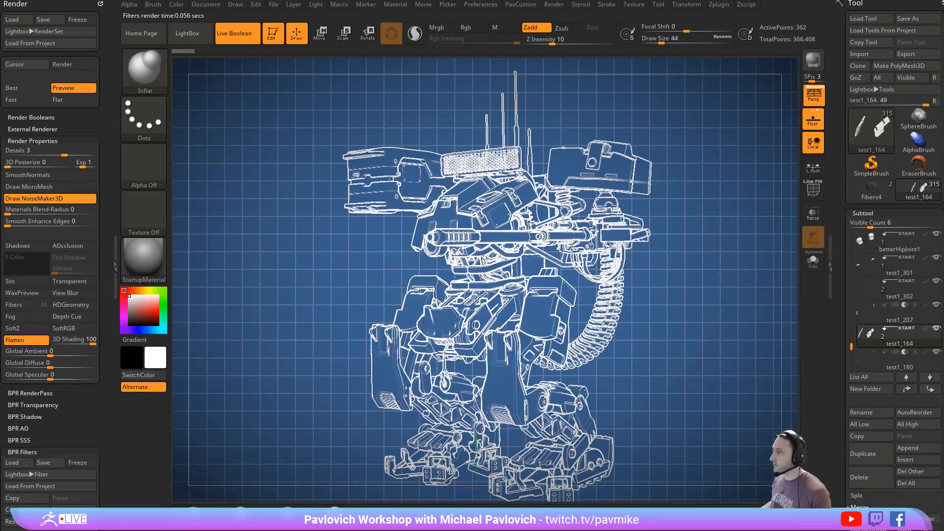
pyautogui.moveTo(736, 221)
pyautogui.mouseDown()
pyautogui.moveTo(723, 221)
pyautogui.moveTo(737, 215)
pyautogui.mouseUp()
pyautogui.keyDown('shift'); pyautogui.moveTo(756, 162); pyautogui.dragTo(719, 169); pyautogui.keyUp('shift')
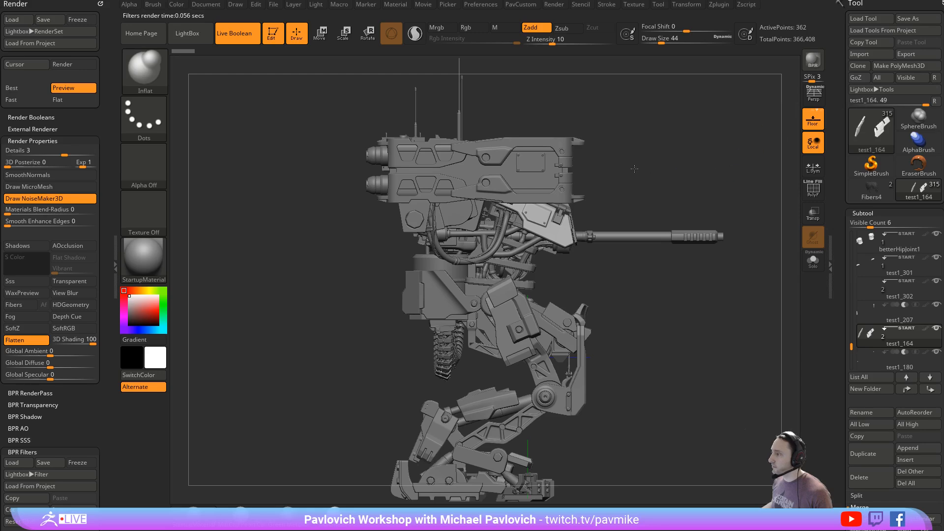
# - Render the mech's front view with BPR, then render it again with SPix set to 0
pyautogui.keyDown('shift'); pyautogui.moveTo(634, 169); pyautogui.dragTo(625, 168); pyautogui.keyUp('shift')
pyautogui.keyDown('shift'); pyautogui.moveTo(716, 187); pyautogui.dragTo(709, 205); pyautogui.keyUp('shift')
pyautogui.hotkey('shift', 'r')
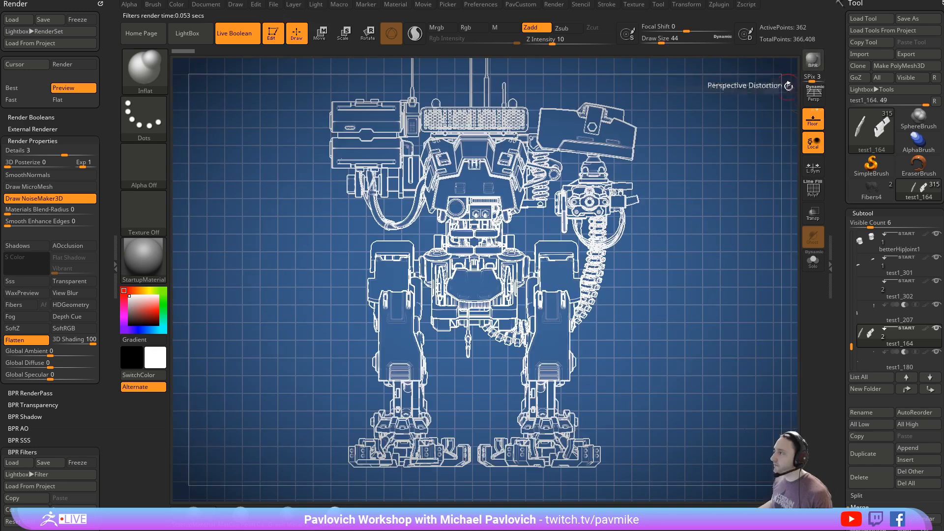
pyautogui.click(806, 80)
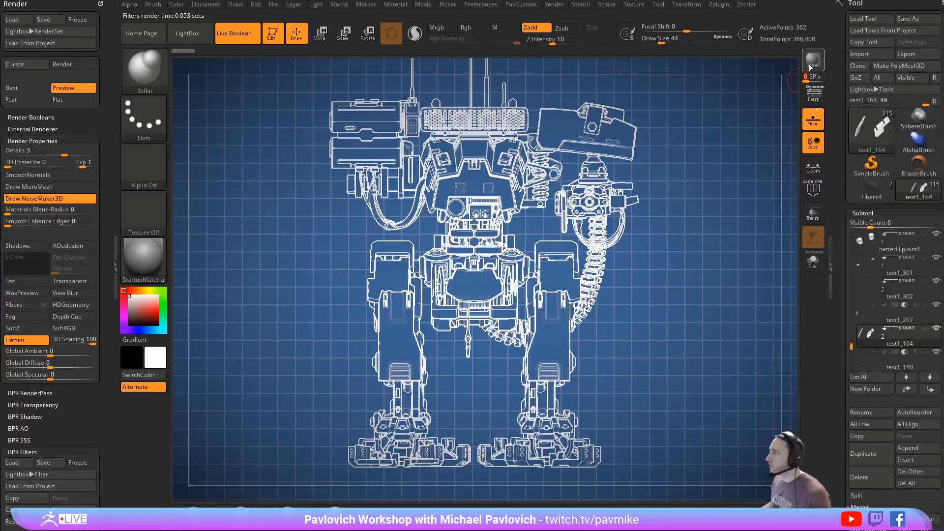
pyautogui.moveTo(646, 249); pyautogui.dragTo(673, 256)
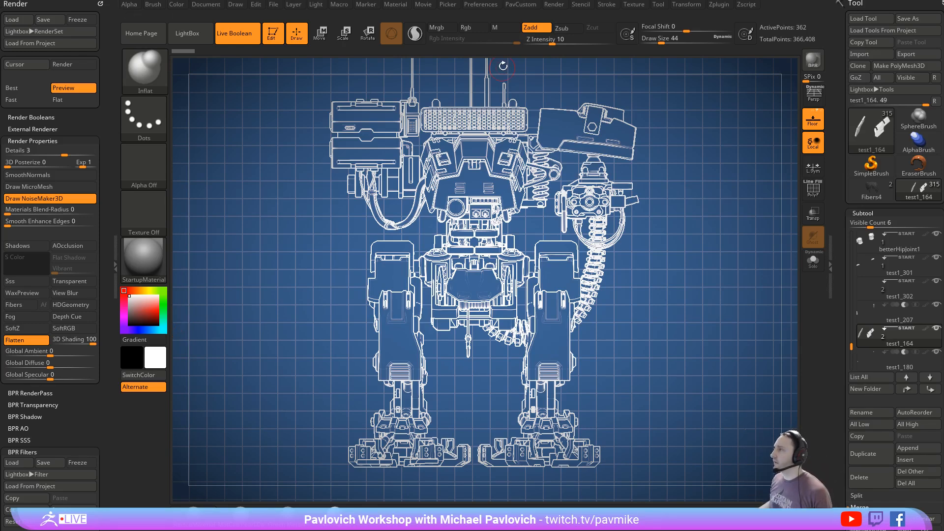
# - Fully initialize ZBrush, discarding the mech scene, and open the document settings
pyautogui.click(478, 9)
pyautogui.click(525, 23)
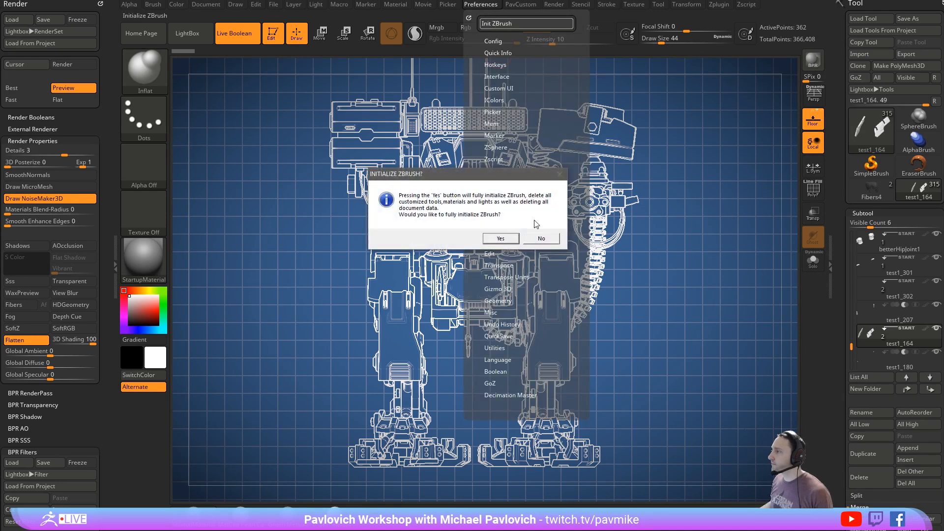
pyautogui.click(509, 238)
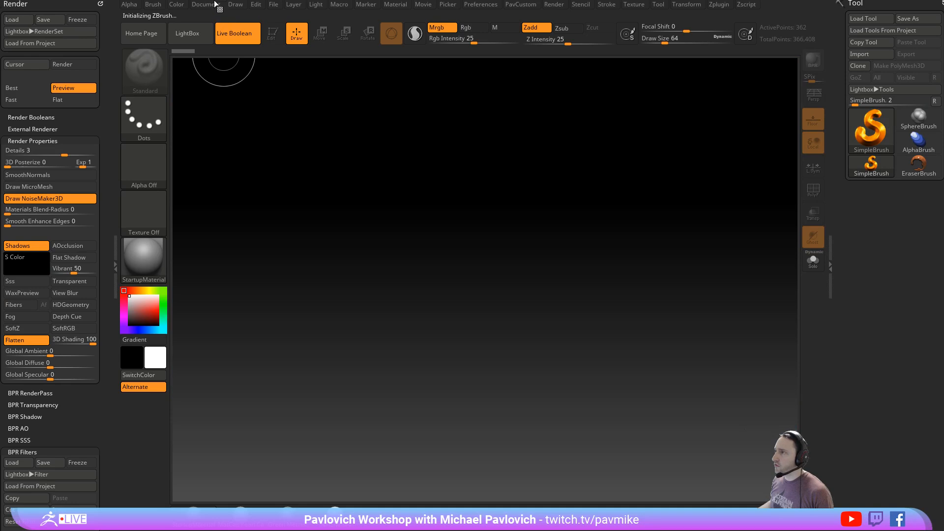
pyautogui.click(215, 4)
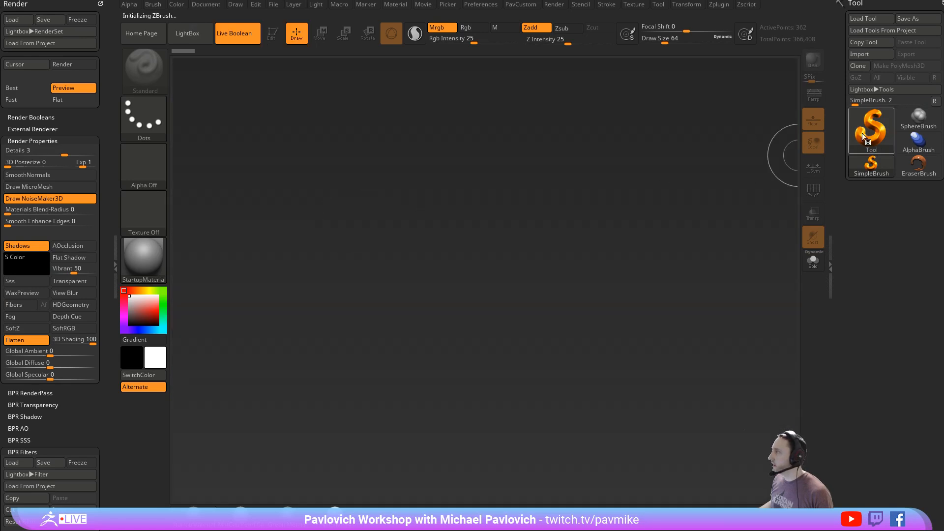
# - Place a PolyMesh3D star on the canvas, enter Edit mode and turn off Live Boolean
pyautogui.click(872, 127)
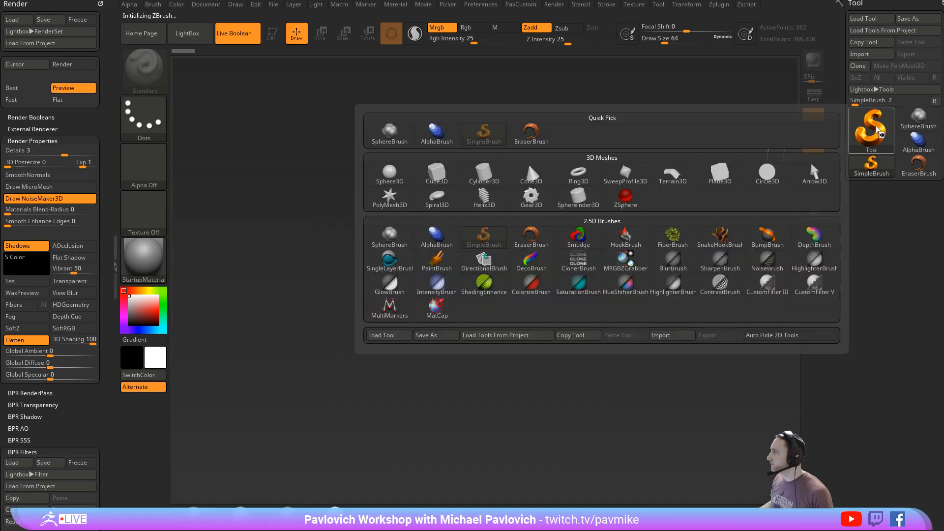
pyautogui.click(871, 129)
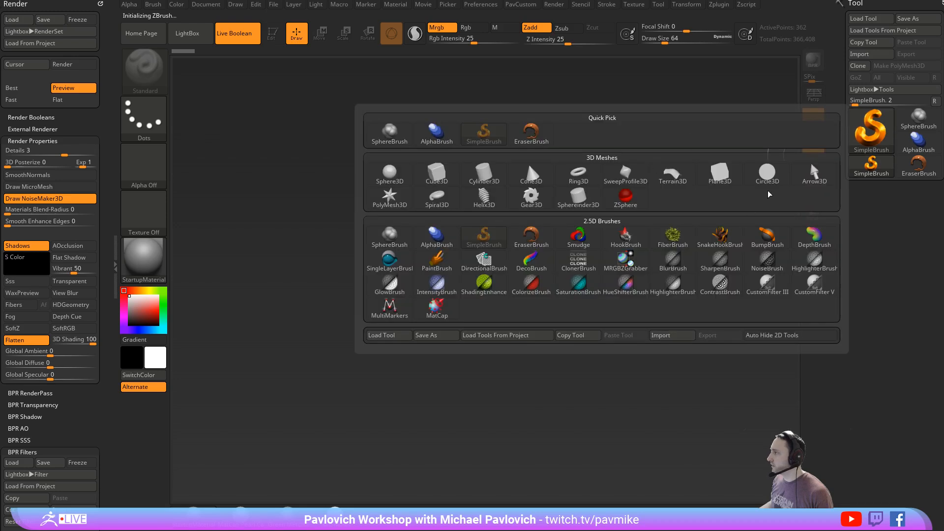
pyautogui.click(396, 200)
pyautogui.moveTo(449, 270); pyautogui.dragTo(479, 348)
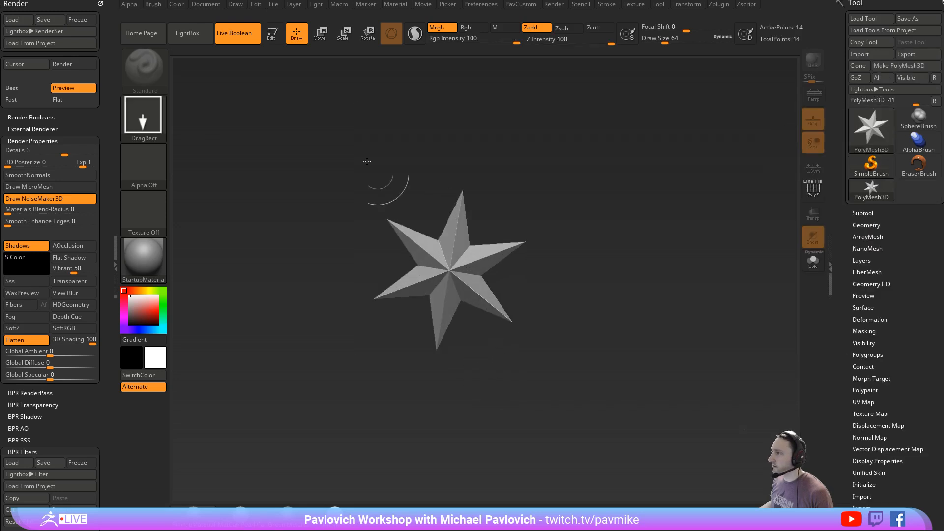
pyautogui.click(273, 35)
pyautogui.click(234, 33)
pyautogui.keyDown('shift'); pyautogui.moveTo(682, 199); pyautogui.dragTo(732, 321); pyautogui.keyUp('shift')
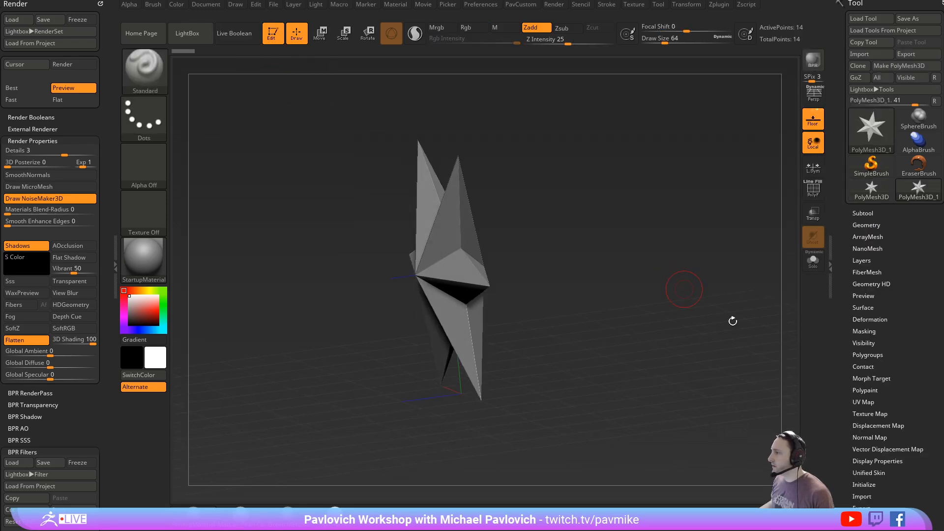
# - Initialize the star as a QCube, show its polyframe and frame it in the view
pyautogui.moveTo(843, 408); pyautogui.dragTo(844, 54)
pyautogui.click(866, 131)
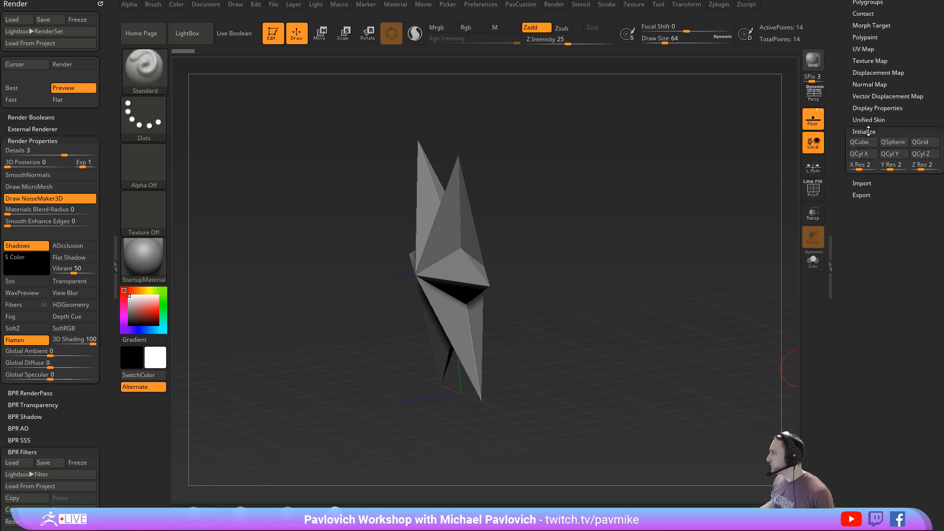
pyautogui.click(850, 143)
pyautogui.click(813, 189)
pyautogui.press('f')
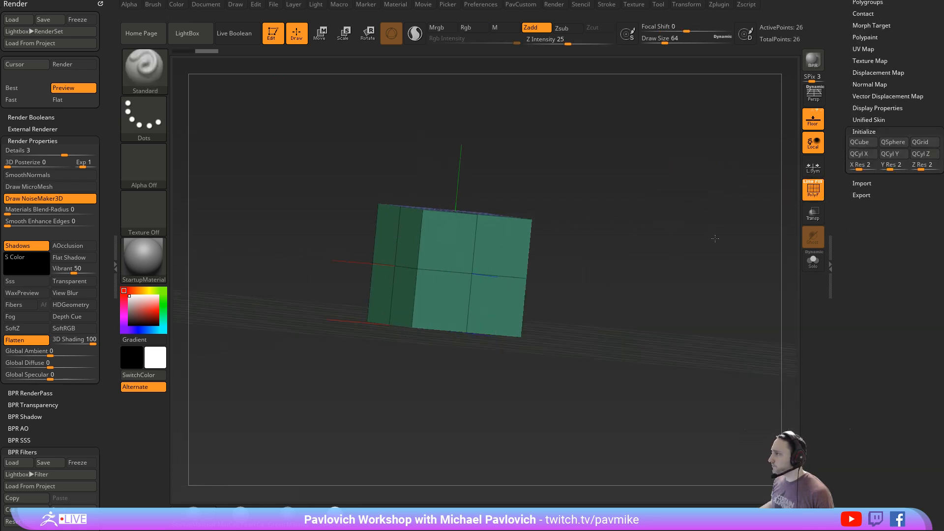
# - Rebuild the cube with X, Y and Z resolution 1 and apply Mirror And Weld to it
pyautogui.moveTo(859, 168); pyautogui.dragTo(903, 167)
pyautogui.click(865, 155)
pyautogui.moveTo(685, 162); pyautogui.dragTo(670, 200)
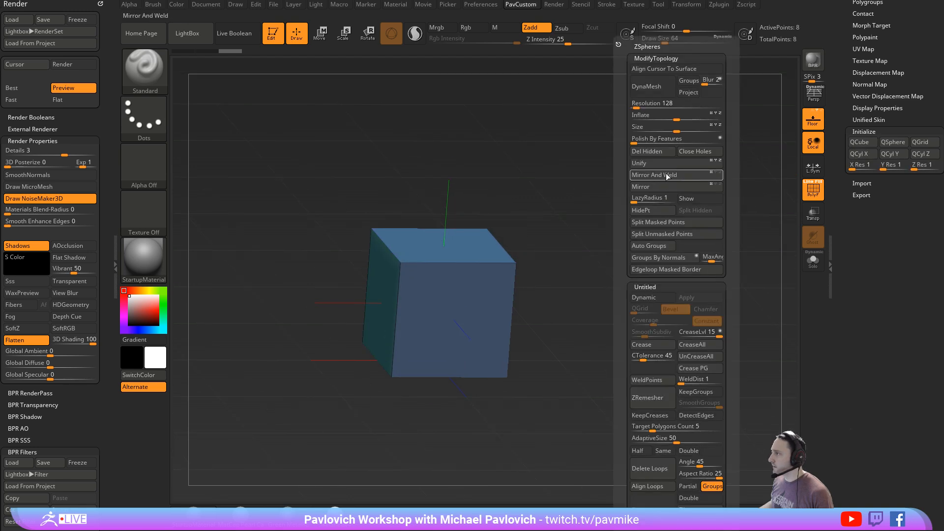
pyautogui.moveTo(560, 272); pyautogui.dragTo(500, 217)
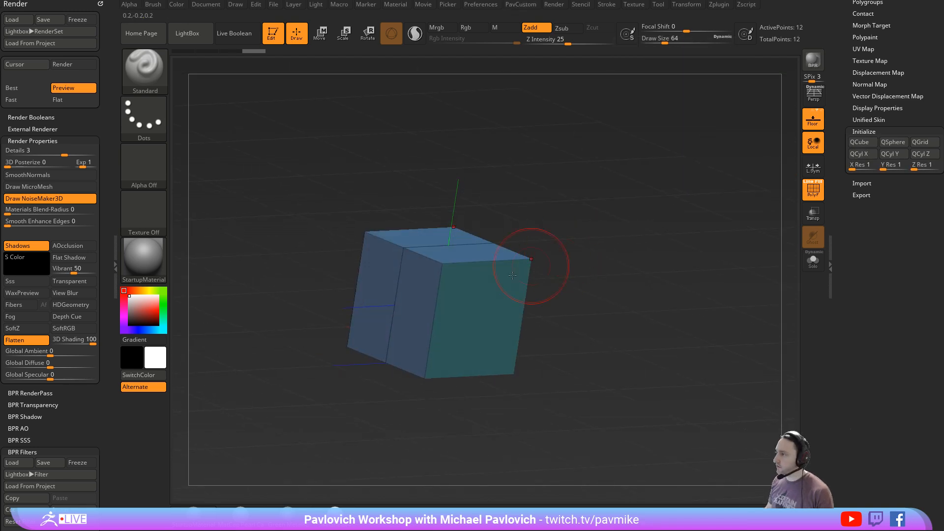
# - With ZModeler's QMesh set to Polygroup All, extrude the cube's two opposite end faces outward
pyautogui.press('b')
pyautogui.press('z')
pyautogui.press('m')
pyautogui.press('space')
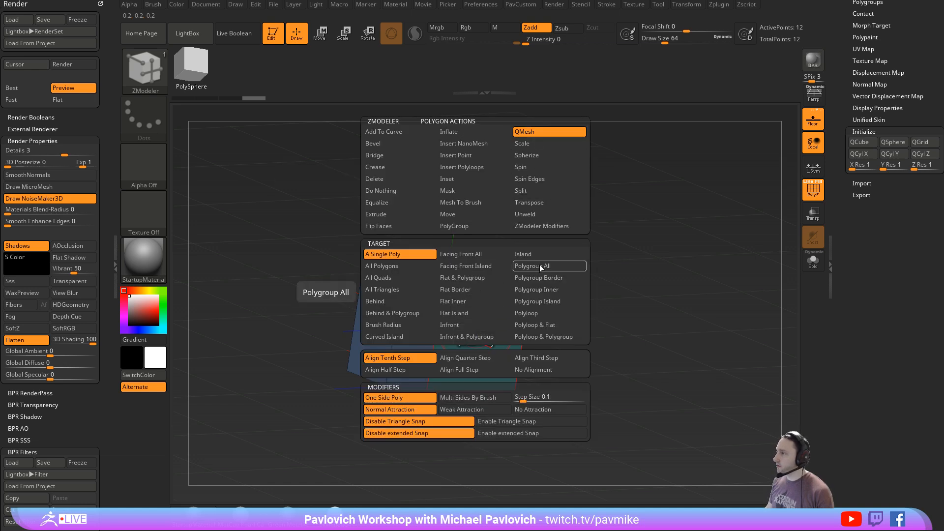
pyautogui.moveTo(603, 279); pyautogui.dragTo(563, 312)
pyautogui.moveTo(495, 346); pyautogui.dragTo(548, 386)
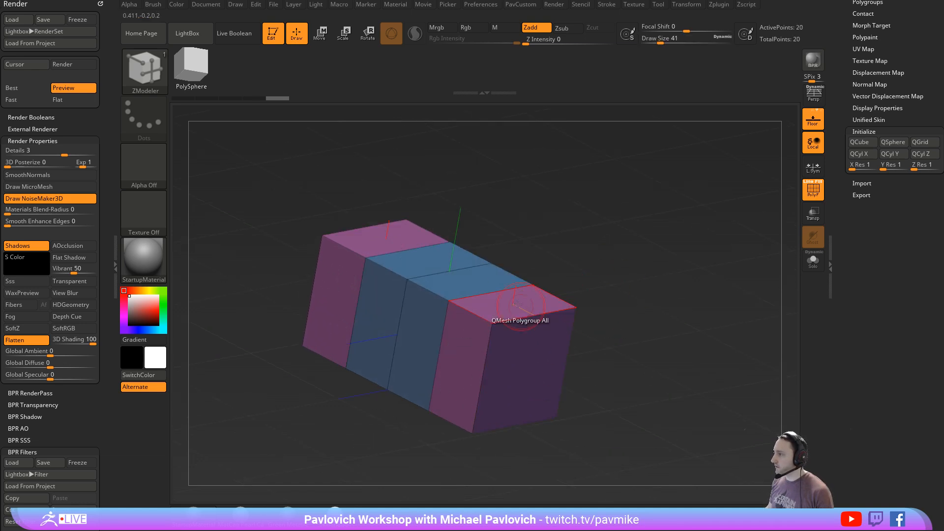
# - Extrude the two end blocks upward, forward and downward with QMesh to form a stepped H-shaped block
pyautogui.moveTo(514, 299); pyautogui.dragTo(524, 244)
pyautogui.keyDown('alt'); pyautogui.moveTo(602, 295); pyautogui.dragTo(606, 262); pyautogui.keyUp('alt')
pyautogui.moveTo(476, 323); pyautogui.dragTo(435, 332)
pyautogui.moveTo(418, 428); pyautogui.dragTo(393, 285)
pyautogui.keyDown('alt'); pyautogui.moveTo(430, 333); pyautogui.dragTo(486, 393); pyautogui.keyUp('alt')
pyautogui.moveTo(479, 401); pyautogui.dragTo(444, 474)
pyautogui.moveTo(585, 275); pyautogui.dragTo(760, 223)
# - Crease the block's edges with CreaseLvl 3 and turn on Dynamic Subdiv with SmoothSubdiv 4
pyautogui.moveTo(834, 96); pyautogui.dragTo(835, 203)
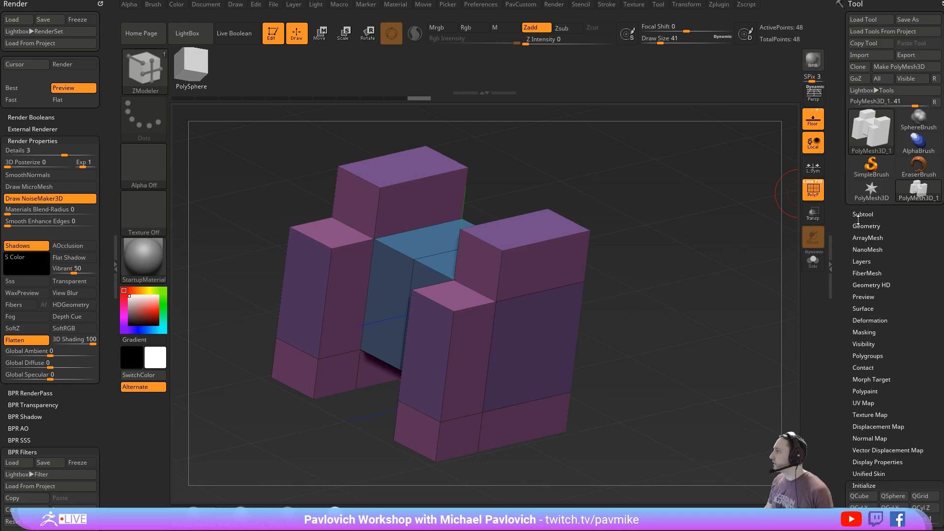
pyautogui.keyDown('shift'); pyautogui.click(867, 229); pyautogui.keyUp('shift')
pyautogui.moveTo(839, 249); pyautogui.dragTo(848, 211)
pyautogui.press('2')
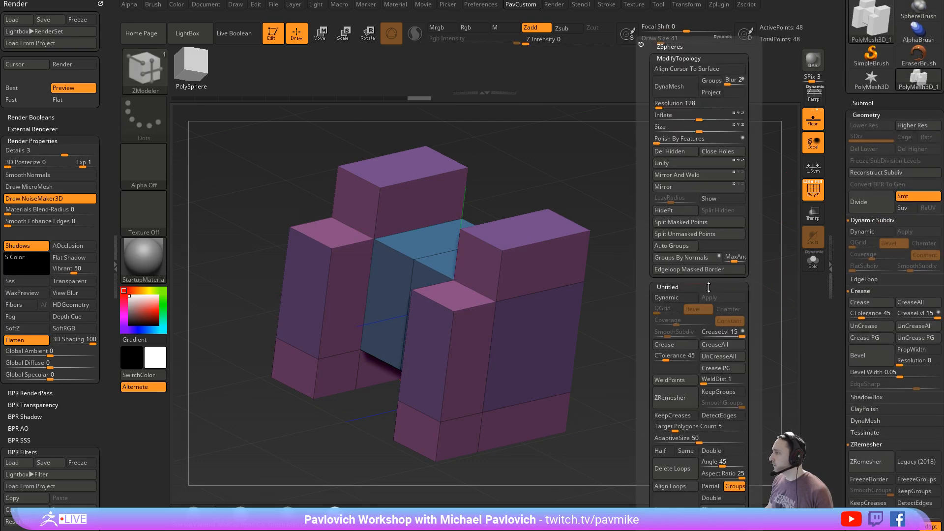
pyautogui.click(708, 336)
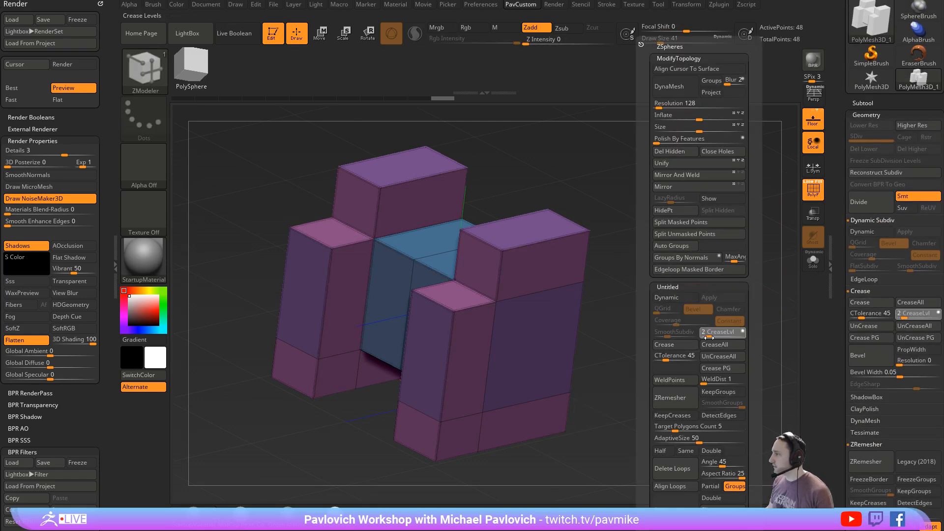
pyautogui.press('d')
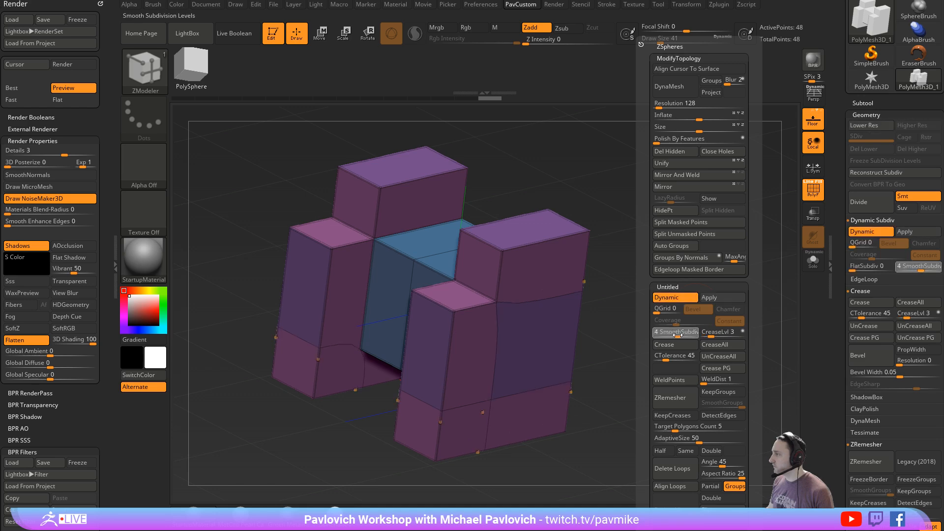
# - Hide the polyframe, reduce the draw size to 31 and inspect the block's softened edges from several angles
pyautogui.click(812, 190)
pyautogui.moveTo(715, 265)
pyautogui.mouseDown()
pyautogui.moveTo(652, 269)
pyautogui.moveTo(708, 266)
pyautogui.moveTo(695, 264)
pyautogui.mouseUp()
pyautogui.press('s')
pyautogui.click(692, 264)
pyautogui.moveTo(636, 283); pyautogui.dragTo(640, 300)
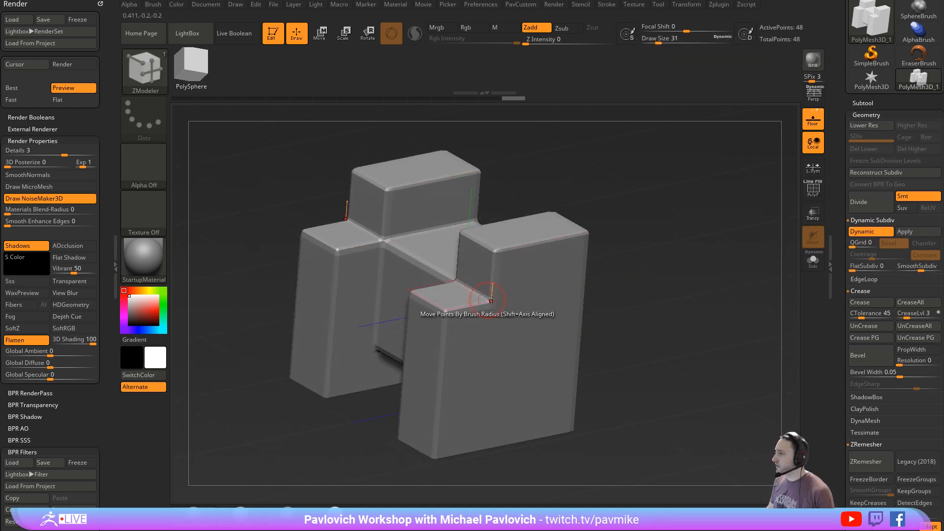
pyautogui.moveTo(643, 263)
pyautogui.mouseDown()
pyautogui.moveTo(681, 258)
pyautogui.moveTo(631, 262)
pyautogui.mouseUp()
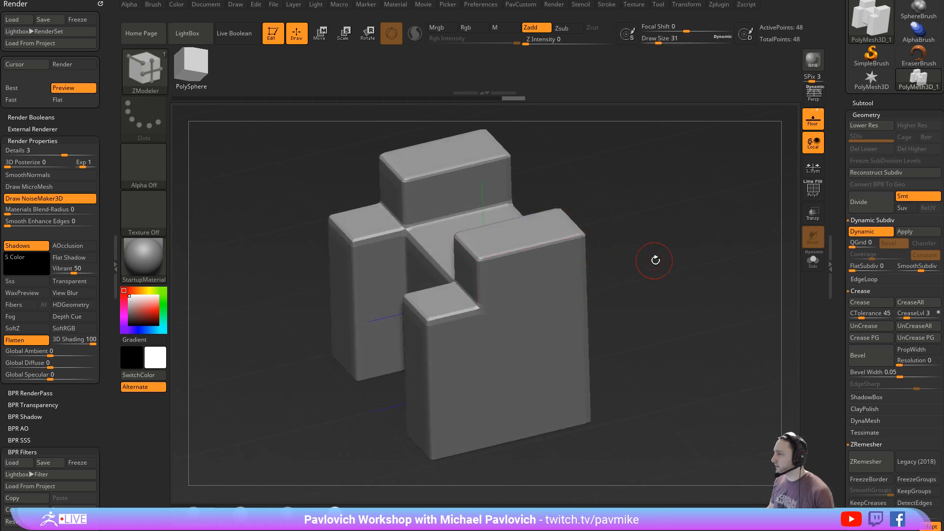
pyautogui.moveTo(694, 252); pyautogui.dragTo(689, 260)
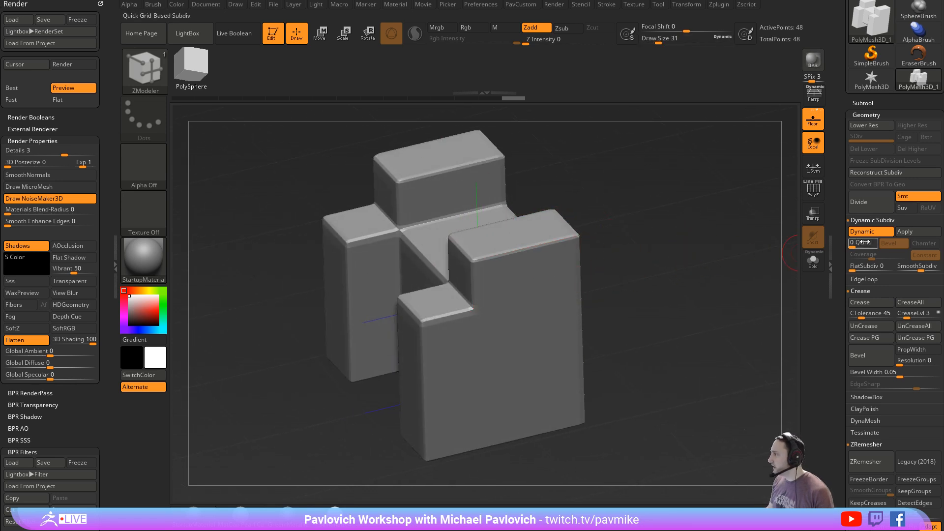
# - Set SmoothSubdiv to 0 and QGrid to 6 in Chamfer mode, with a Coverage of about 0.11
pyautogui.click(897, 268)
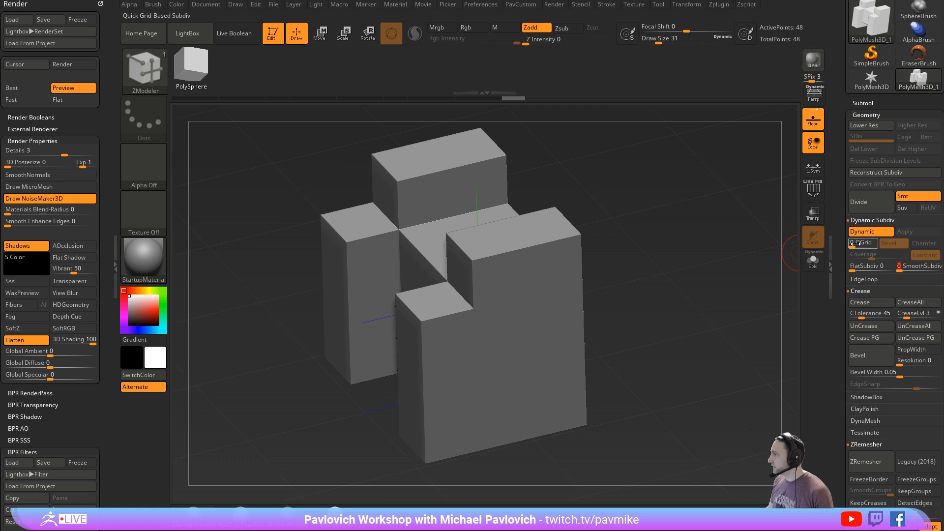
pyautogui.moveTo(855, 243); pyautogui.dragTo(878, 256)
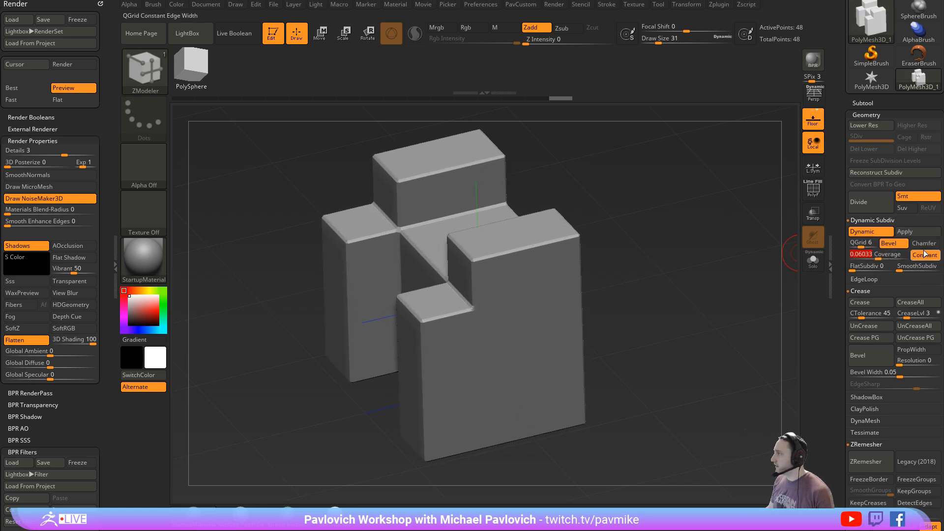
pyautogui.click(903, 243)
pyautogui.click(923, 244)
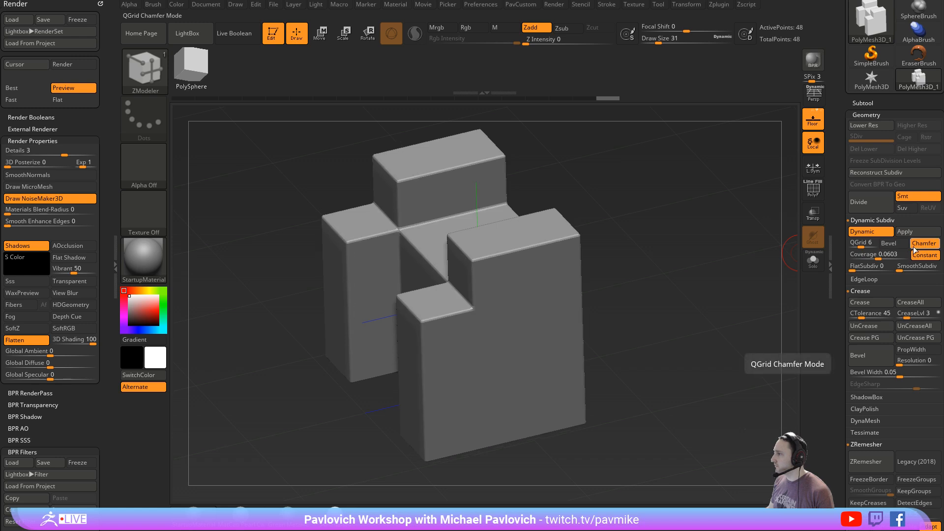
pyautogui.moveTo(878, 256); pyautogui.dragTo(881, 256)
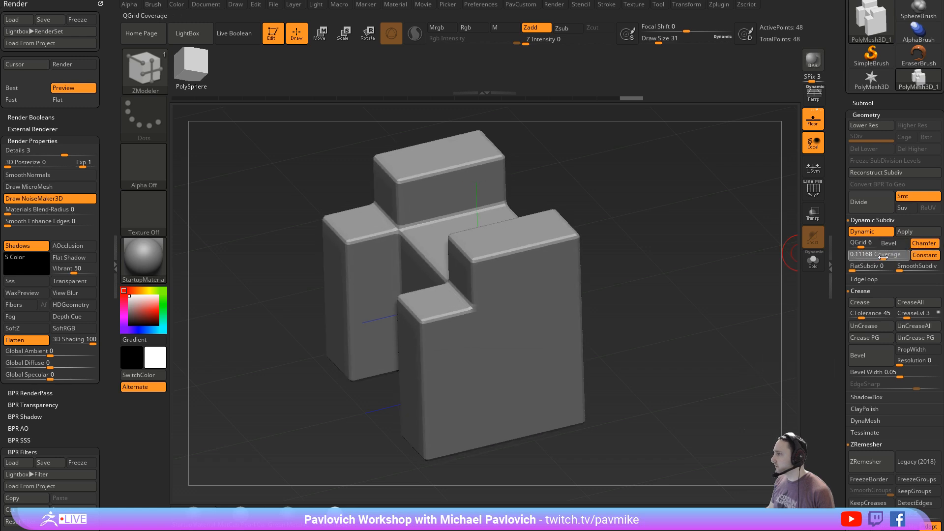
# - Turn off the Dynamic Subdiv preview and show the polyframe on the H-shaped block
pyautogui.moveTo(661, 285); pyautogui.dragTo(734, 282)
pyautogui.hotkey('shift', 'd')
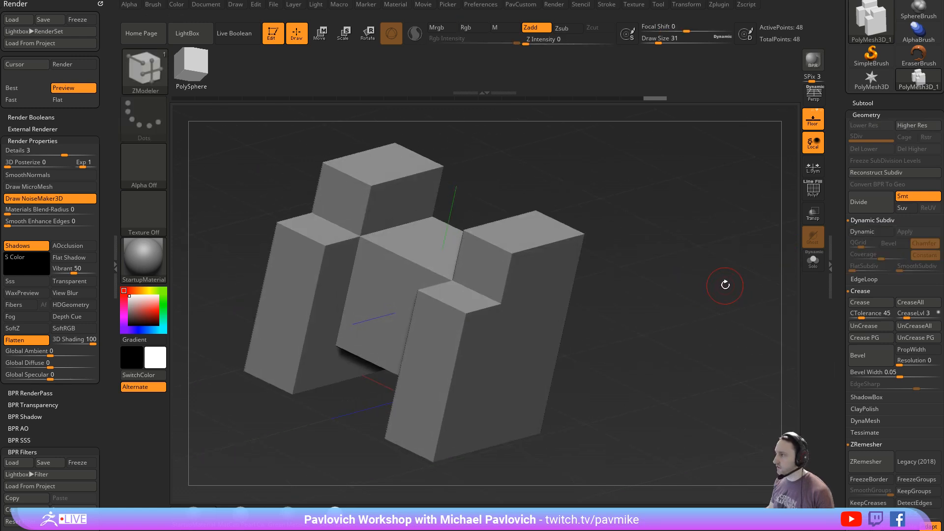
pyautogui.click(814, 197)
pyautogui.moveTo(755, 231); pyautogui.dragTo(731, 270)
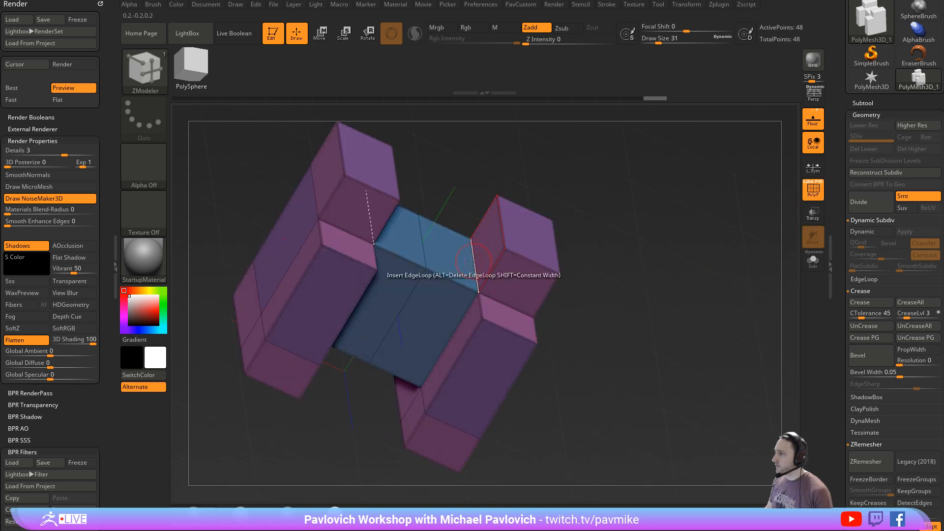
pyautogui.moveTo(451, 258); pyautogui.dragTo(497, 199)
pyautogui.hotkey('ctrl', 'z')
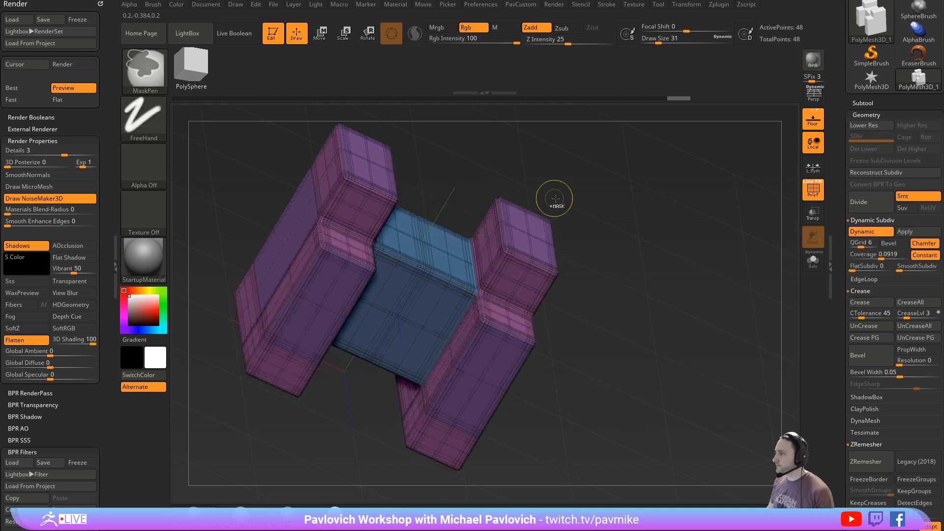
pyautogui.hotkey('shift', 'd')
pyautogui.hotkey('shift', 'd')
pyautogui.moveTo(598, 204); pyautogui.dragTo(467, 241)
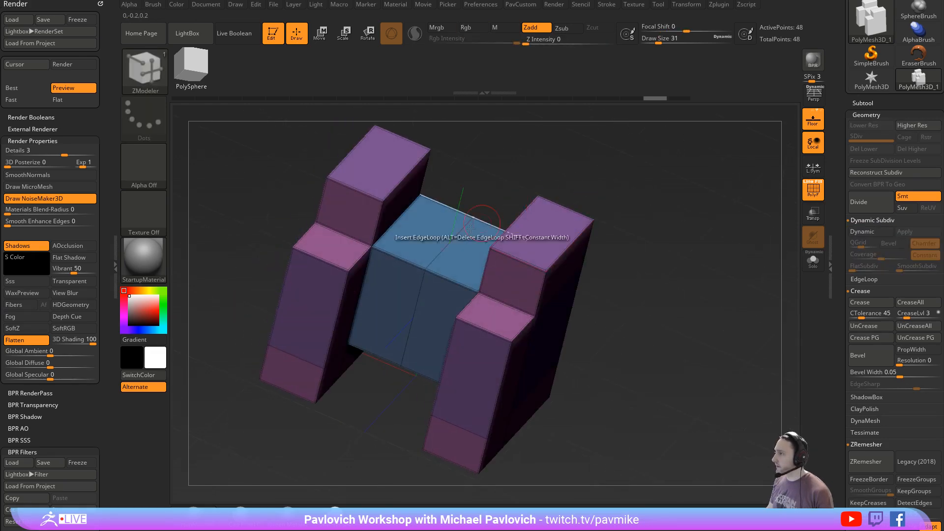
# - QMesh the middle bar's upper polygroup up to the height of the two end blocks
pyautogui.press('space')
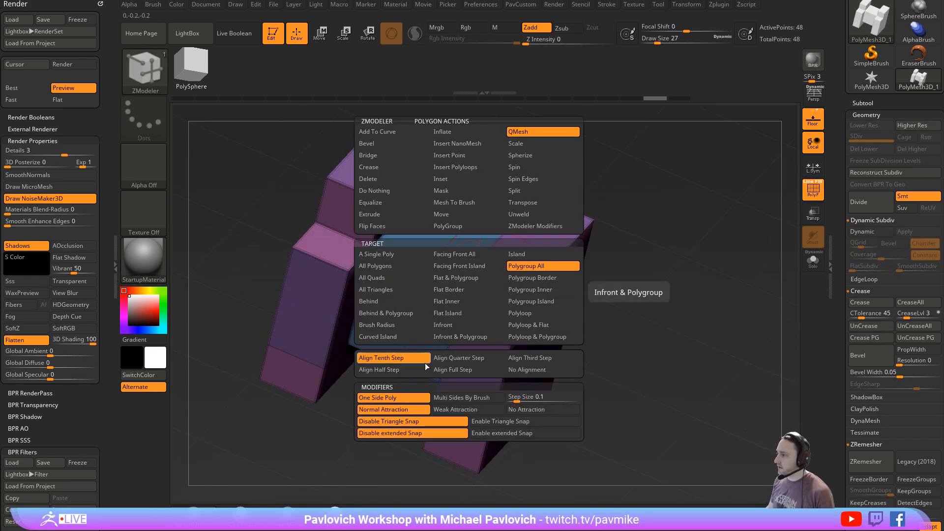
pyautogui.click(484, 369)
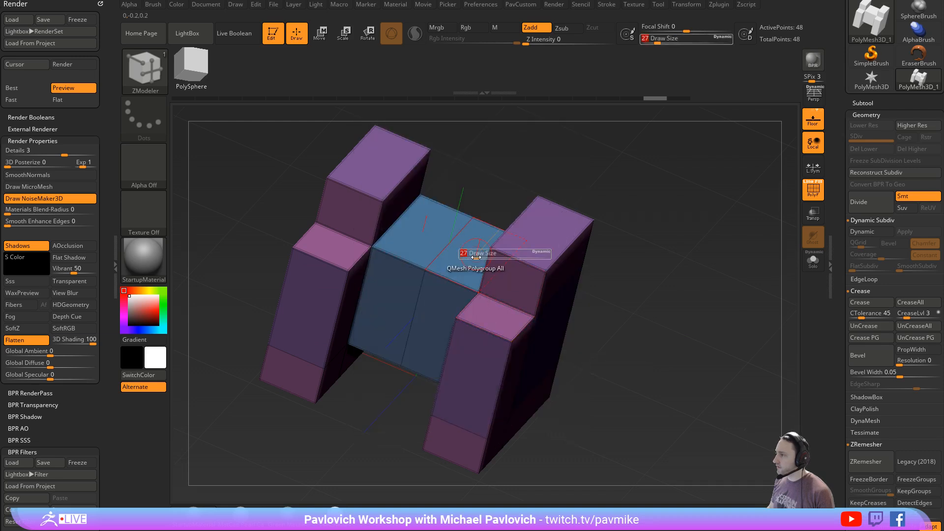
pyautogui.moveTo(442, 252); pyautogui.dragTo(511, 200)
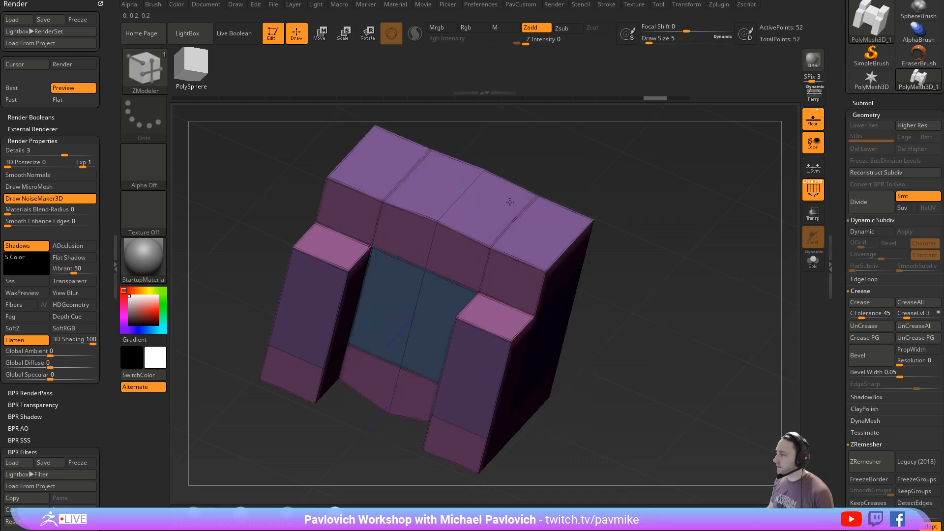
# - Delete the peaked centre edge loop of the block, then rebuild its symmetry with Mirror And Weld
pyautogui.keyDown('shift'); pyautogui.moveTo(639, 206); pyautogui.dragTo(624, 219); pyautogui.keyUp('shift')
pyautogui.press('space')
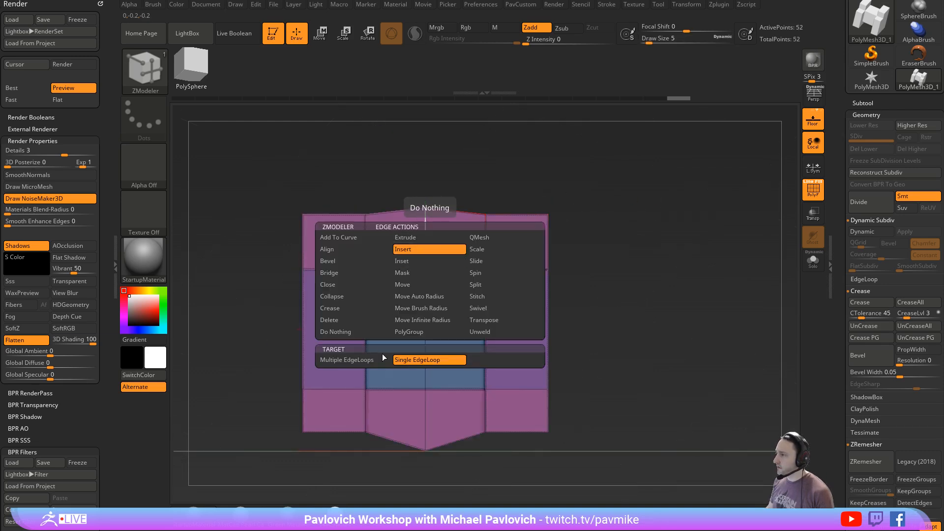
pyautogui.keyDown('alt'); pyautogui.click(427, 249); pyautogui.keyUp('alt')
pyautogui.press('3')
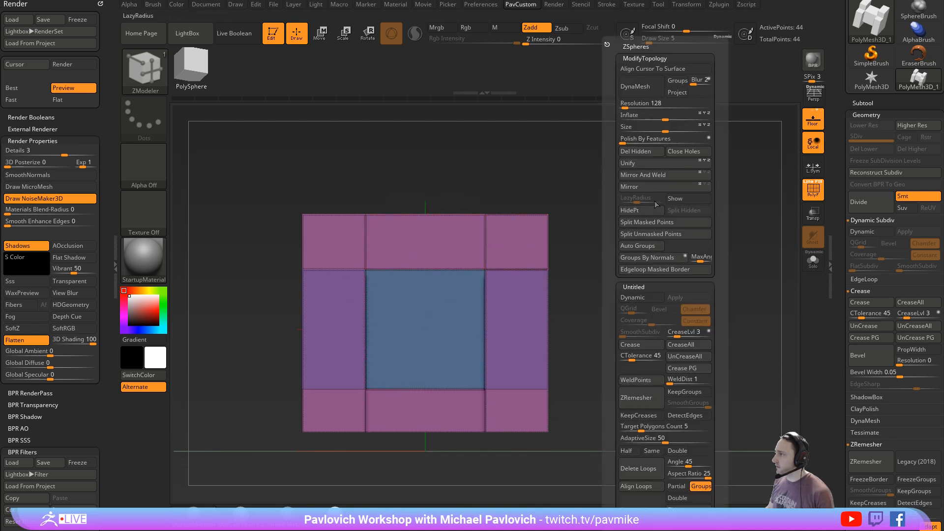
pyautogui.click(647, 175)
# - Extrude the block's two outer side faces outward with QMesh to widen it by one strip per side
pyautogui.moveTo(720, 179); pyautogui.dragTo(632, 227)
pyautogui.keyDown('alt'); pyautogui.moveTo(539, 226); pyautogui.dragTo(482, 344); pyautogui.keyUp('alt')
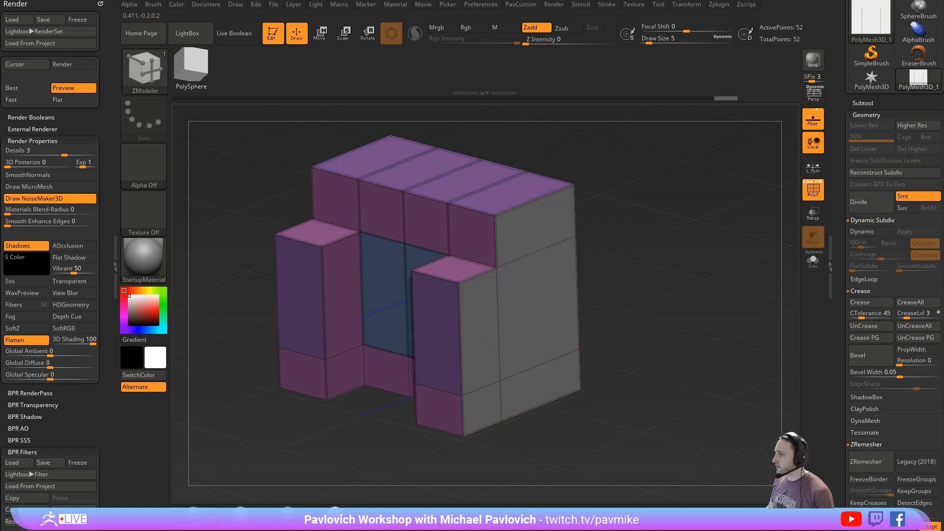
pyautogui.moveTo(536, 296)
pyautogui.mouseDown()
pyautogui.moveTo(587, 319)
pyautogui.moveTo(666, 305)
pyautogui.mouseUp()
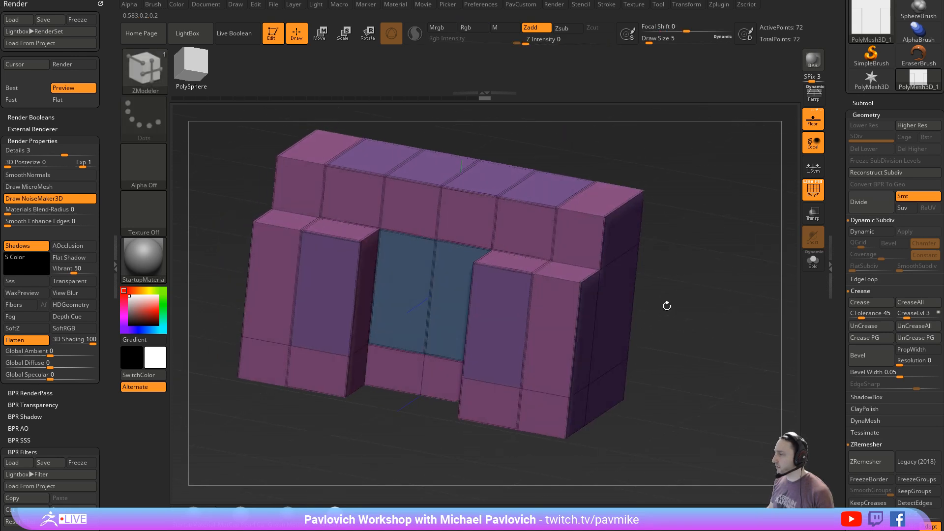
# - Assign the two outermost strips around the block their own polygroup with the PolyGroup action on a Polyloop target
pyautogui.press('space')
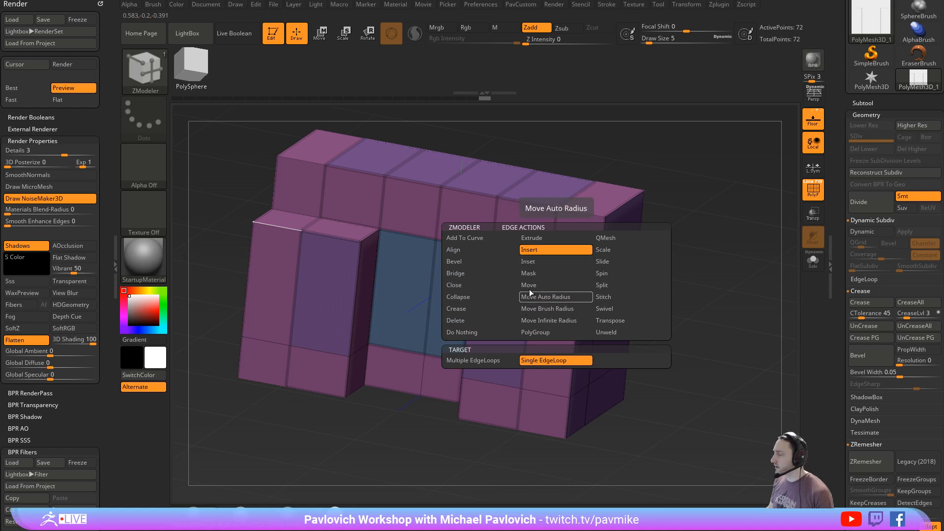
pyautogui.click(543, 260)
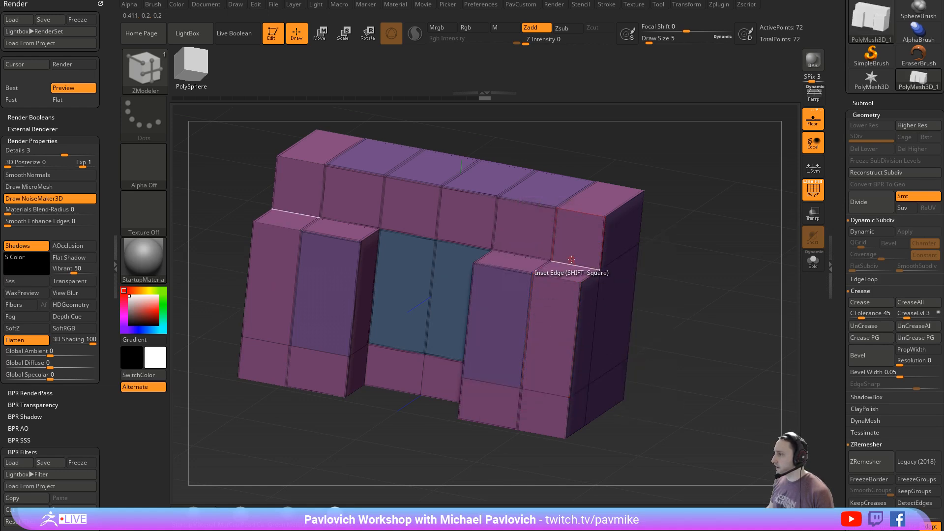
pyautogui.press('space')
pyautogui.click(550, 333)
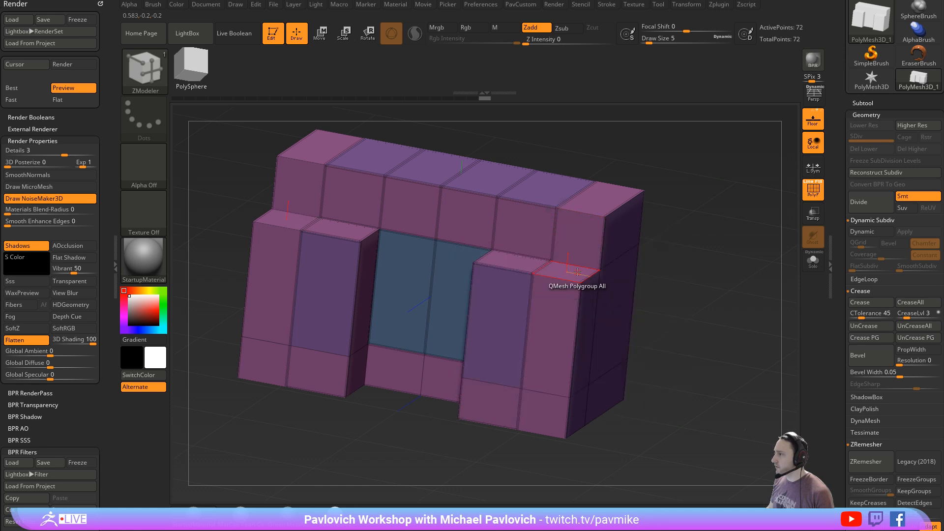
pyautogui.press('space')
pyautogui.click(578, 225)
pyautogui.click(573, 266)
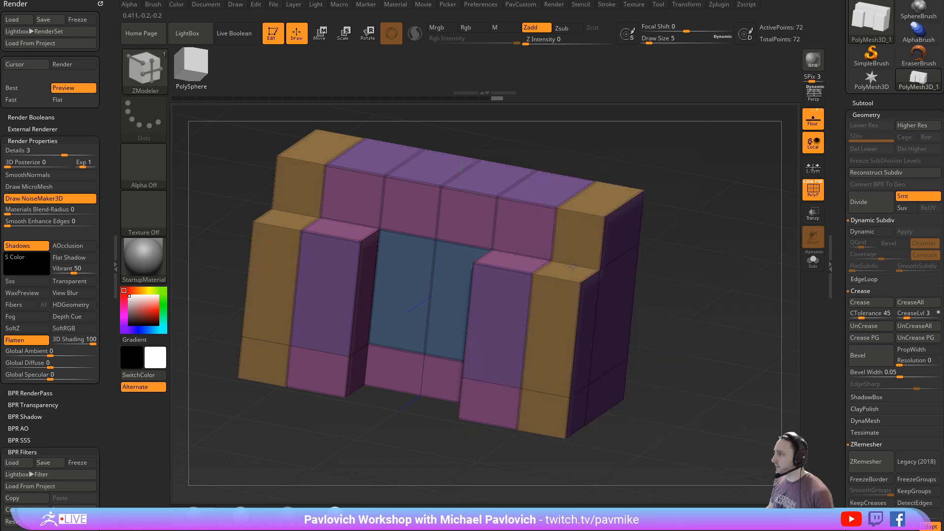
# - Inset the outer strips' polygroup with Polygroup All, Center And Border and Inset Region
pyautogui.press('space')
pyautogui.click(556, 179)
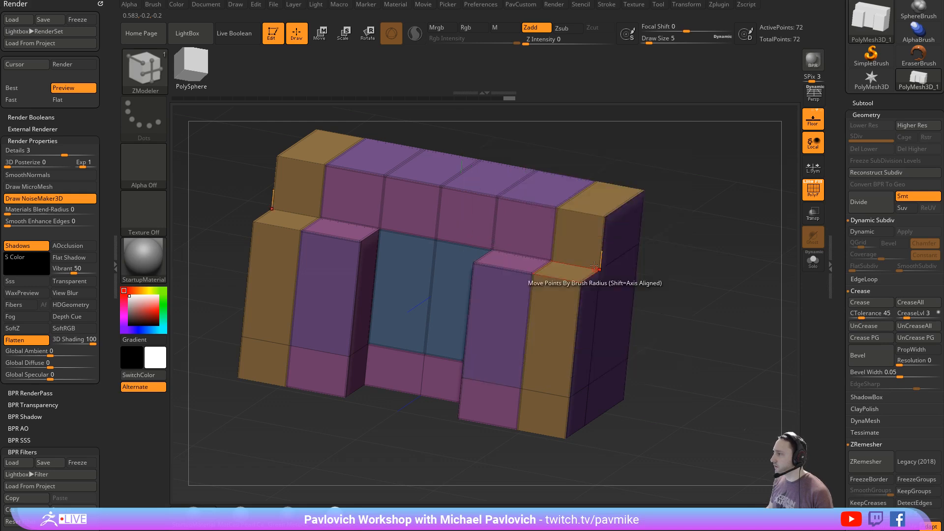
pyautogui.moveTo(592, 244); pyautogui.dragTo(586, 227)
# - QMesh the inset centre bands inward to cut a recessed groove around each end of the block
pyautogui.press('space')
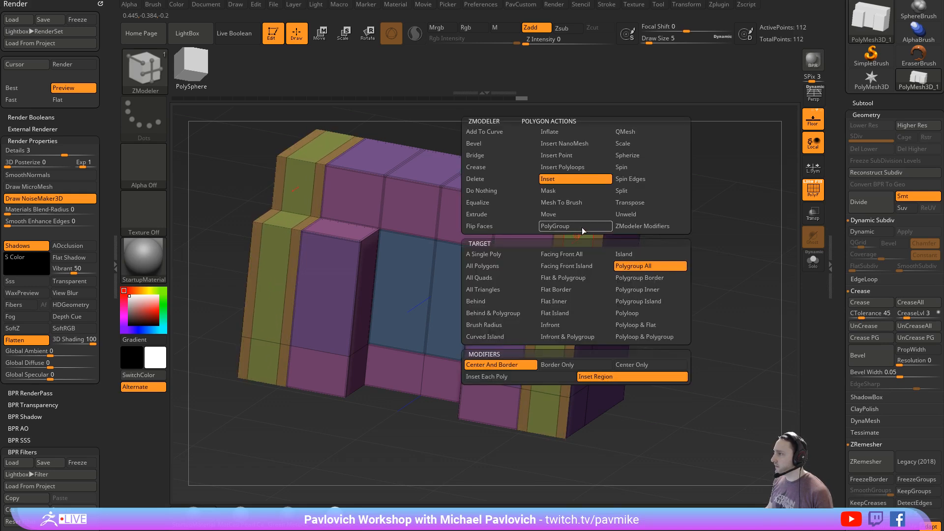
pyautogui.click(624, 134)
pyautogui.moveTo(703, 196); pyautogui.dragTo(639, 231)
pyautogui.moveTo(574, 239); pyautogui.dragTo(602, 247)
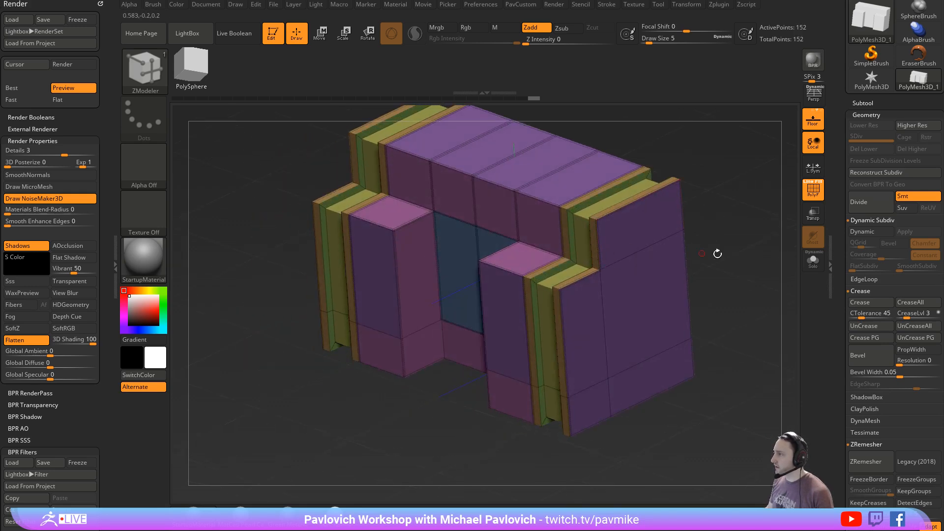
# - Turn on Dynamic Subdiv, hide the polyframe, lower the QGrid Coverage to 0.048 and inspect the chamfered edges
pyautogui.moveTo(717, 253); pyautogui.dragTo(691, 270)
pyautogui.press('d')
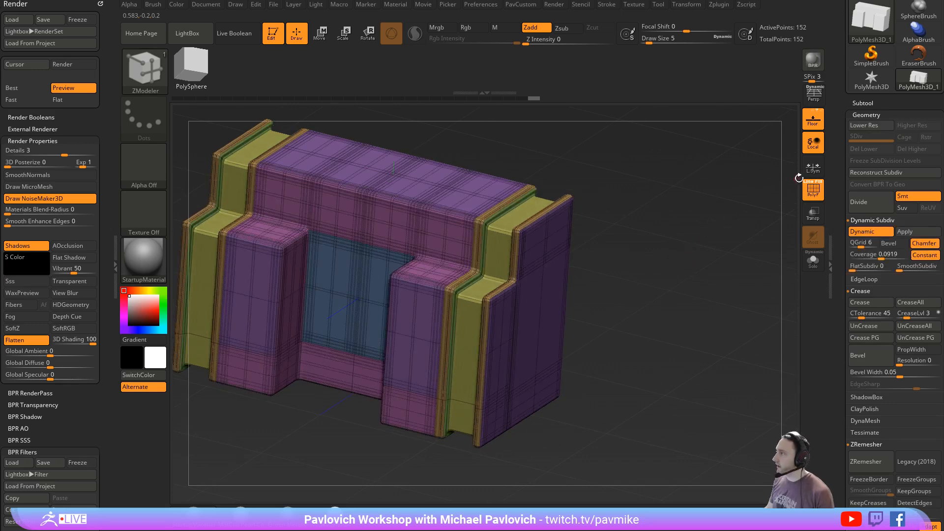
pyautogui.click(812, 189)
pyautogui.moveTo(732, 246); pyautogui.dragTo(789, 277)
pyautogui.moveTo(871, 255)
pyautogui.mouseDown()
pyautogui.moveTo(847, 262)
pyautogui.moveTo(860, 248)
pyautogui.mouseUp()
pyautogui.moveTo(688, 288); pyautogui.dragTo(783, 262)
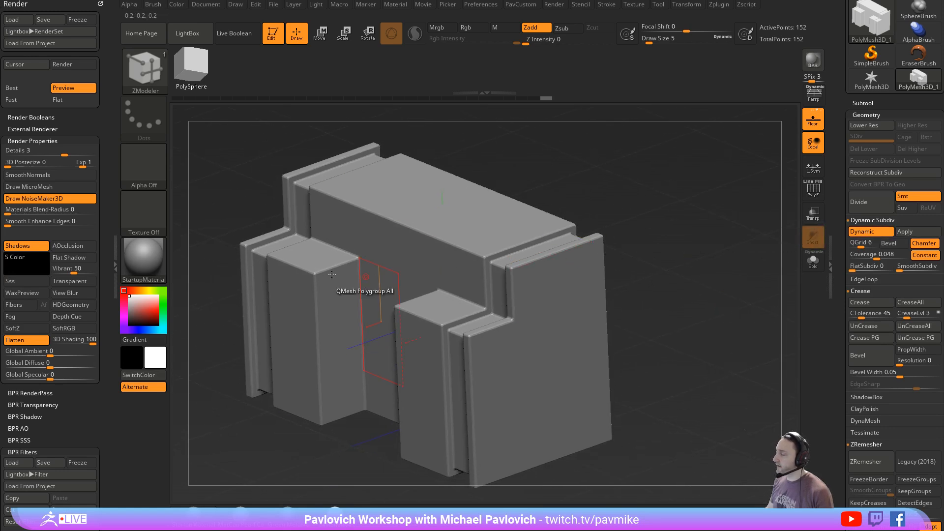
pyautogui.moveTo(698, 271); pyautogui.dragTo(740, 251)
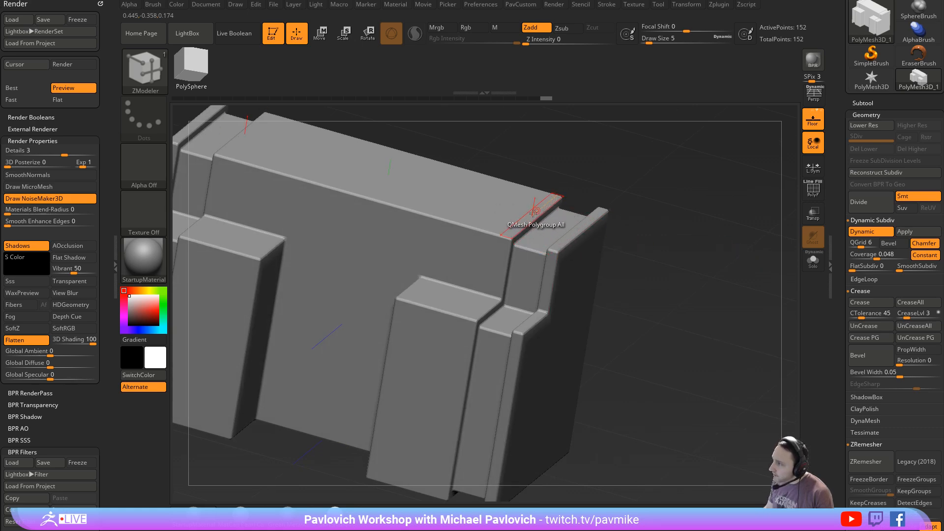
pyautogui.moveTo(661, 315); pyautogui.dragTo(681, 341)
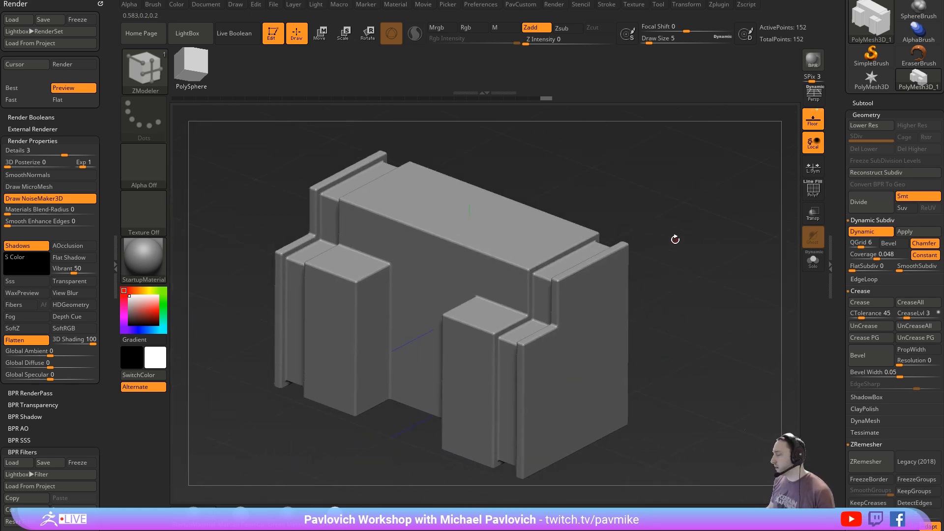
pyautogui.moveTo(649, 247); pyautogui.dragTo(640, 242)
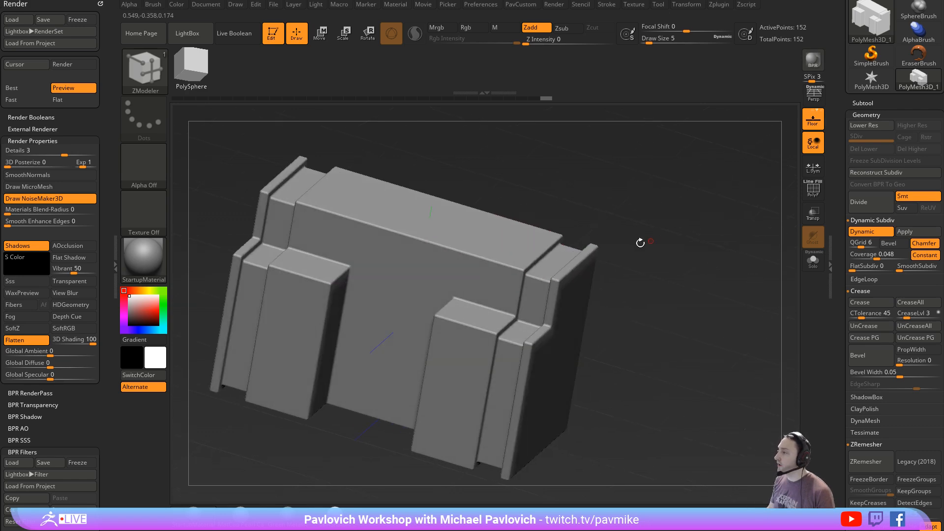
pyautogui.moveTo(646, 296); pyautogui.dragTo(659, 266)
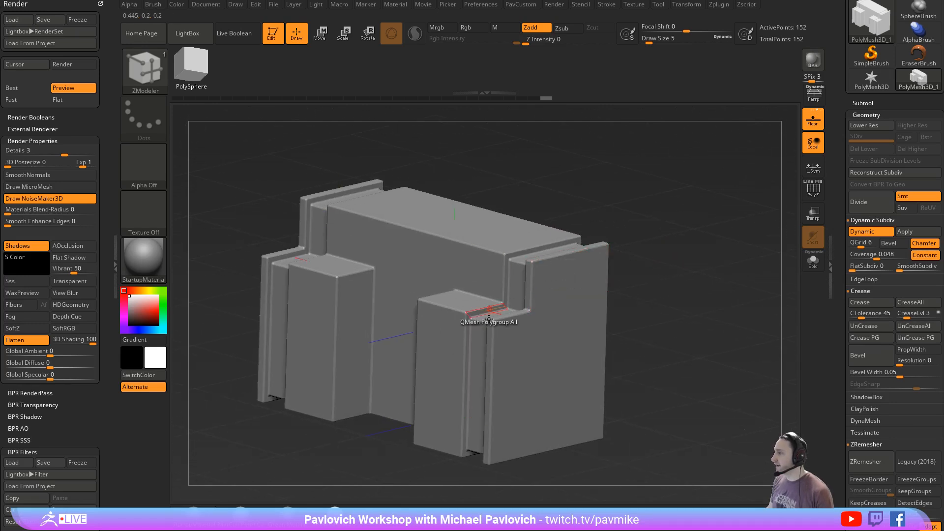
pyautogui.moveTo(698, 207)
pyautogui.mouseDown()
pyautogui.moveTo(688, 250)
pyautogui.moveTo(683, 219)
pyautogui.moveTo(706, 209)
pyautogui.moveTo(703, 222)
pyautogui.mouseUp()
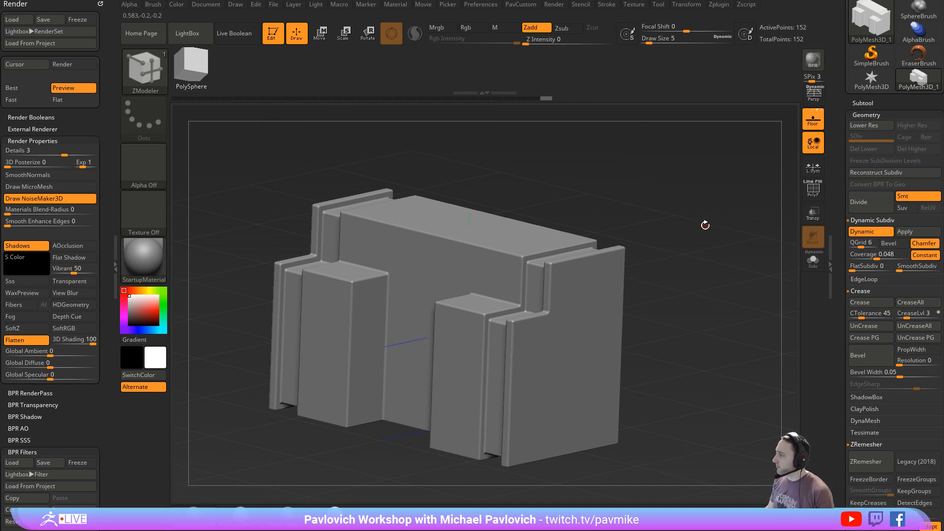
# - Set QGrid to 0 and SmoothSubdiv to 4 in Dynamic Subdiv
pyautogui.click(854, 244)
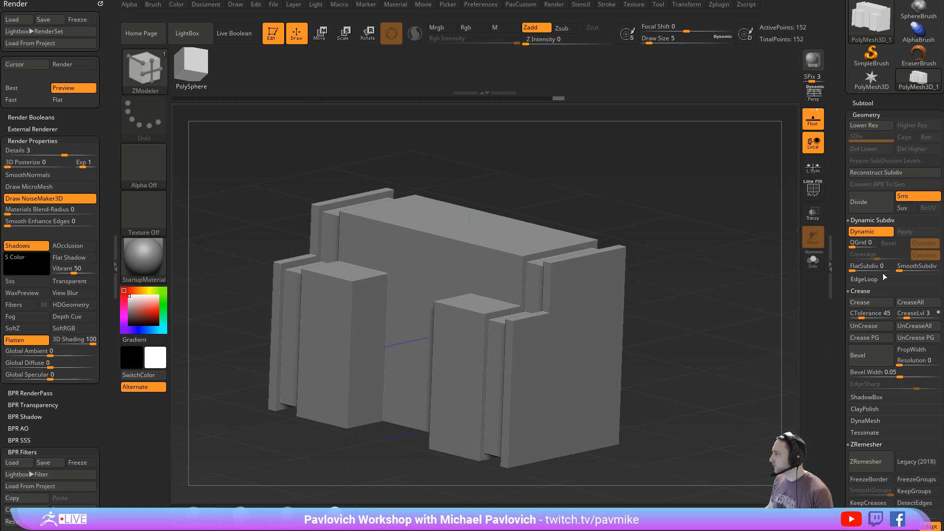
pyautogui.click(921, 269)
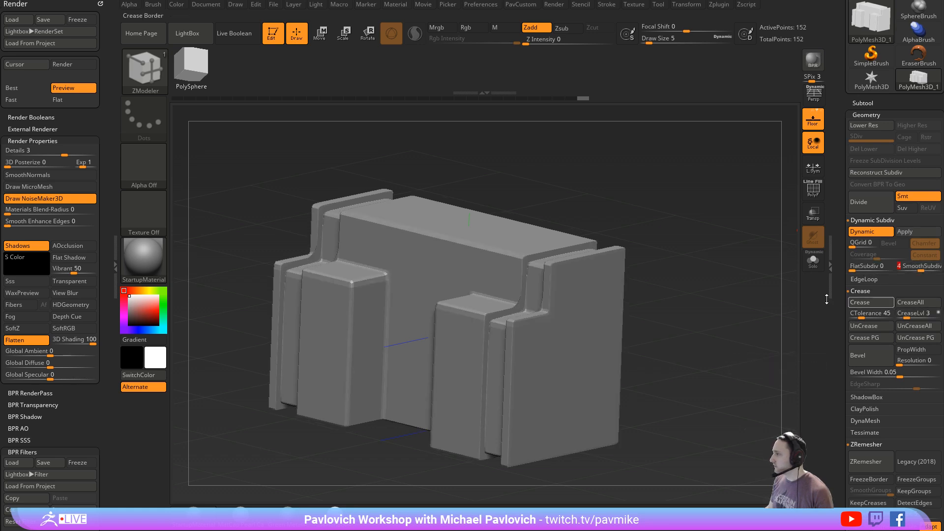
pyautogui.moveTo(766, 267); pyautogui.dragTo(729, 283)
# - Raise CreaseLvl to 4 and SmoothSubdiv to 5, then check the tighter edges up close with the polyframe on and off
pyautogui.press('1')
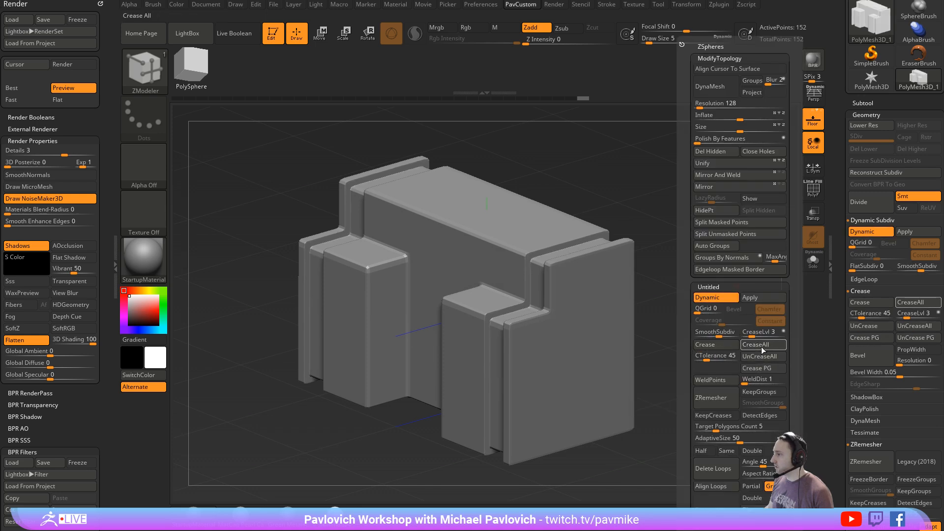
pyautogui.press('1')
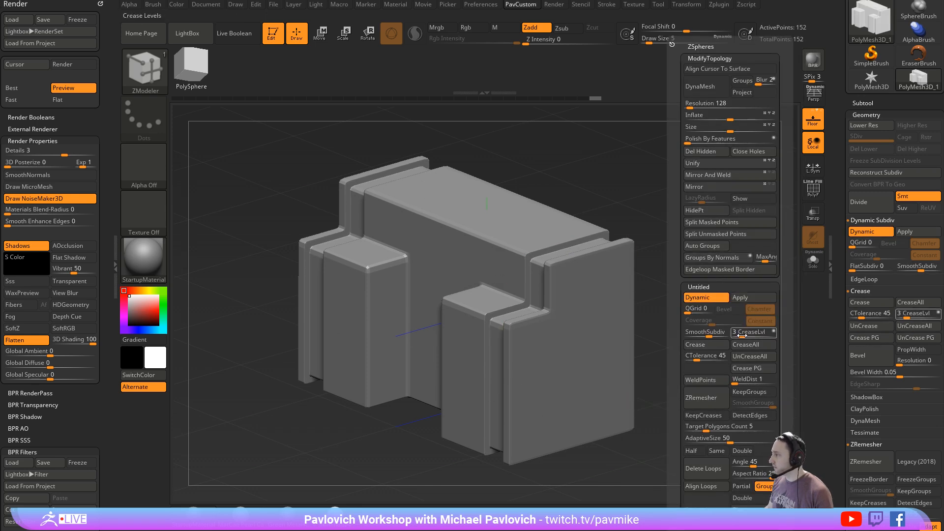
pyautogui.moveTo(741, 335); pyautogui.dragTo(747, 333)
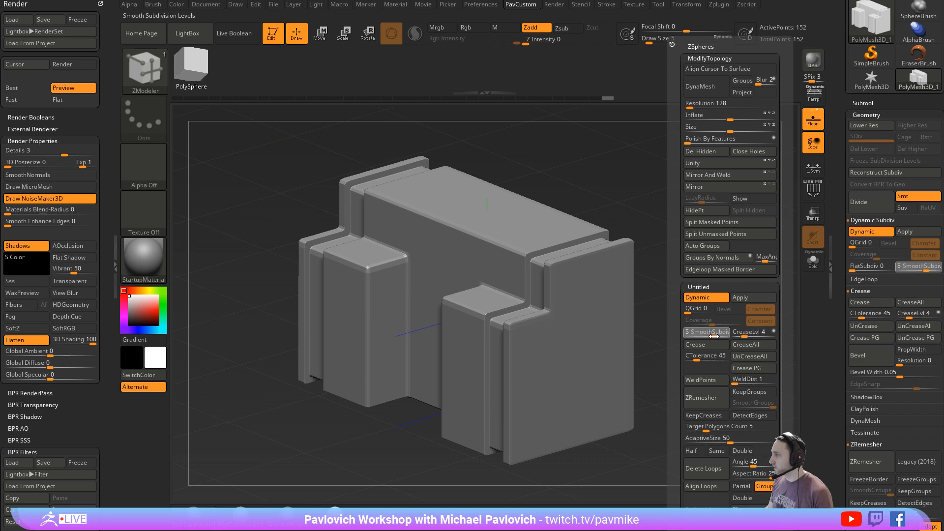
pyautogui.moveTo(683, 262); pyautogui.dragTo(757, 230, button='right')
pyautogui.hotkey('shift', 'f')
pyautogui.hotkey('shift', 'f')
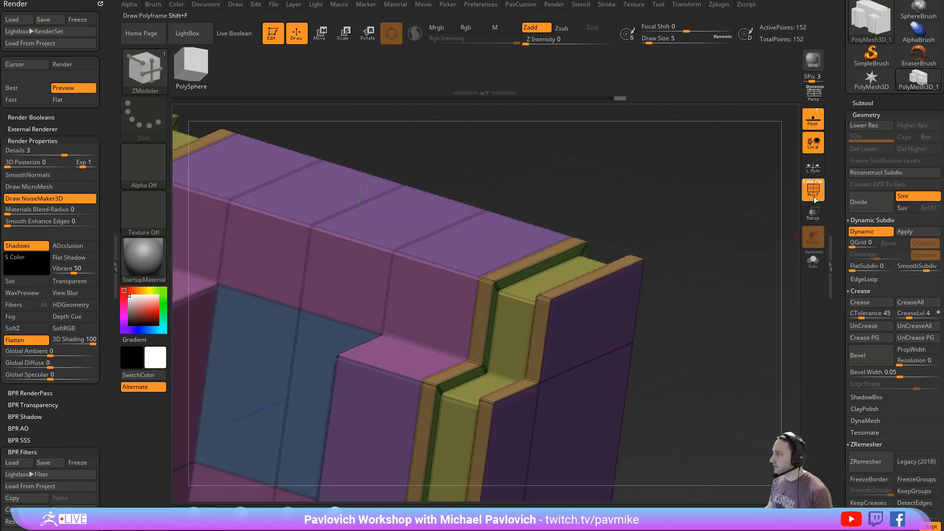
# - Lower CreaseLvl to 3 and compare the block with Dynamic Subdiv off and on
pyautogui.press('5')
pyautogui.moveTo(754, 336); pyautogui.dragTo(751, 337)
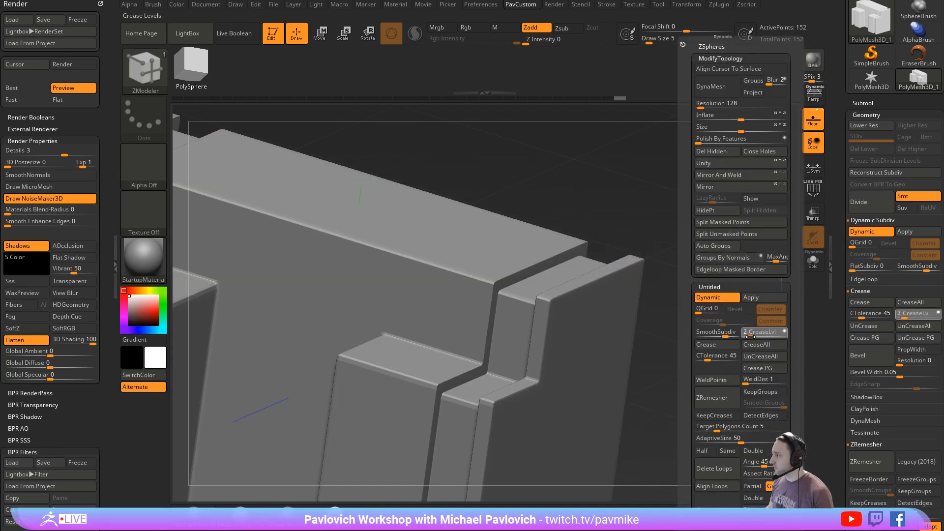
pyautogui.hotkey('shift', 'd')
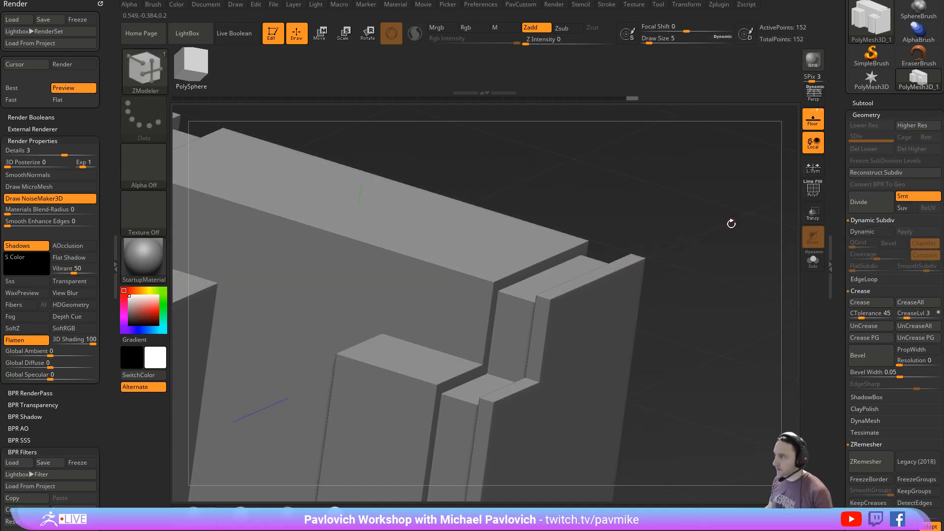
pyautogui.press('d')
# - Insert a single horizontal edge loop around the block just below its top edges
pyautogui.keyDown('ctrl'); pyautogui.moveTo(733, 241); pyautogui.dragTo(744, 422, button='right'); pyautogui.keyUp('ctrl')
pyautogui.moveTo(691, 302); pyautogui.dragTo(642, 270, button='right')
pyautogui.press('space')
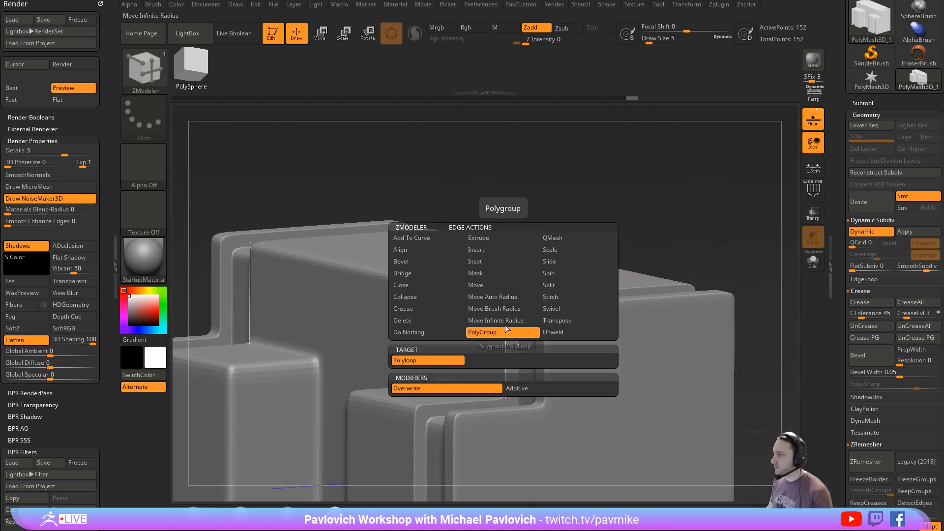
pyautogui.click(476, 274)
pyautogui.moveTo(499, 328); pyautogui.dragTo(506, 312)
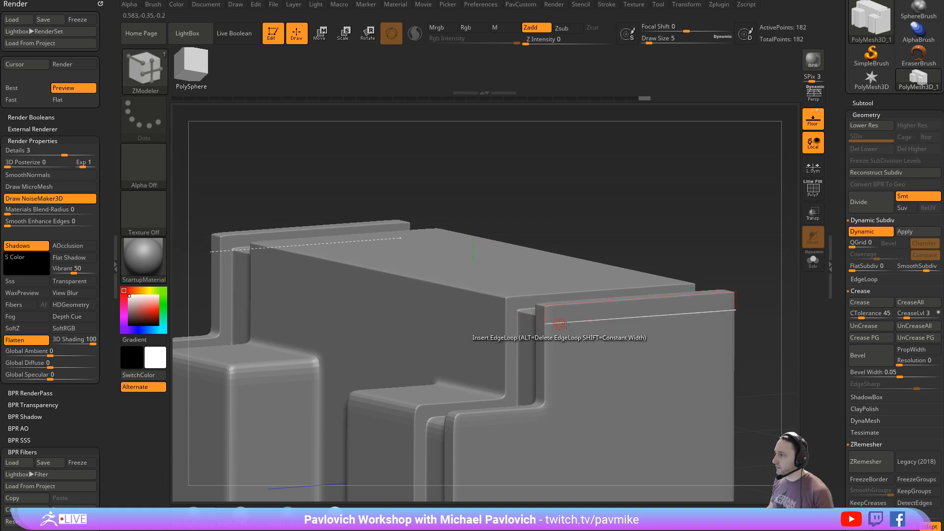
# - Insert two more edge loops close to the corner edges of the block's lower front step
pyautogui.moveTo(630, 227); pyautogui.dragTo(622, 213, button='right')
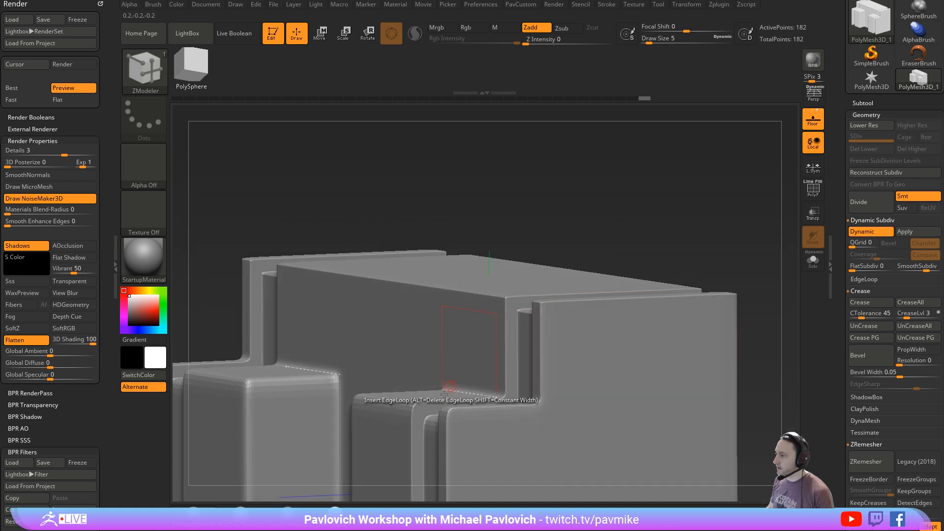
pyautogui.click(411, 443)
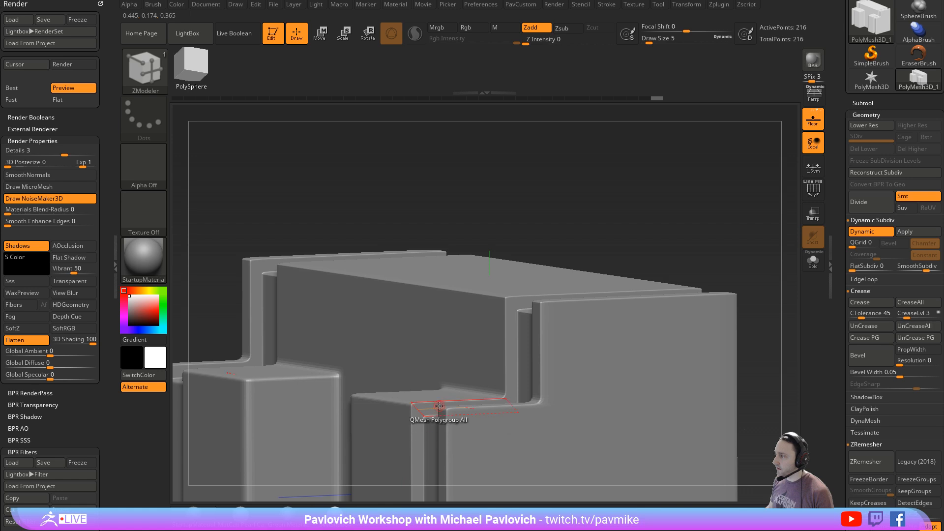
pyautogui.click(409, 404)
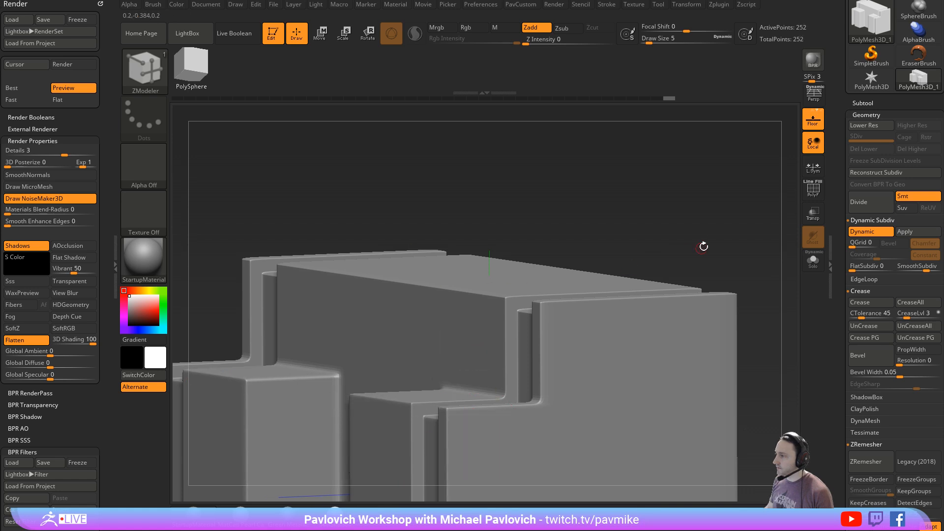
pyautogui.moveTo(704, 246)
pyautogui.mouseDown(button='right')
pyautogui.moveTo(617, 193)
pyautogui.moveTo(659, 255)
pyautogui.moveTo(672, 229)
pyautogui.moveTo(700, 232)
pyautogui.mouseUp(button='right')
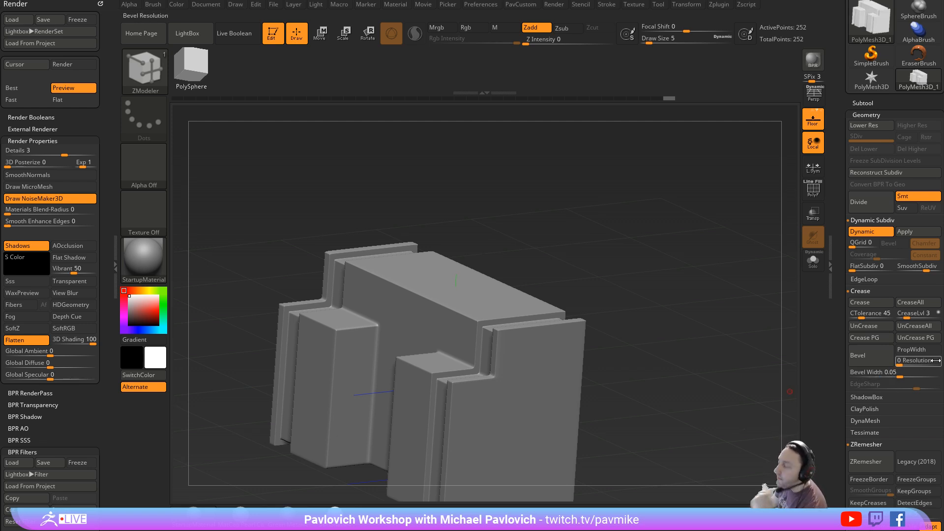
# - Turn on the polyframe and inspect the block's inserted edge loops from several angles
pyautogui.moveTo(724, 253); pyautogui.dragTo(716, 234, button='right')
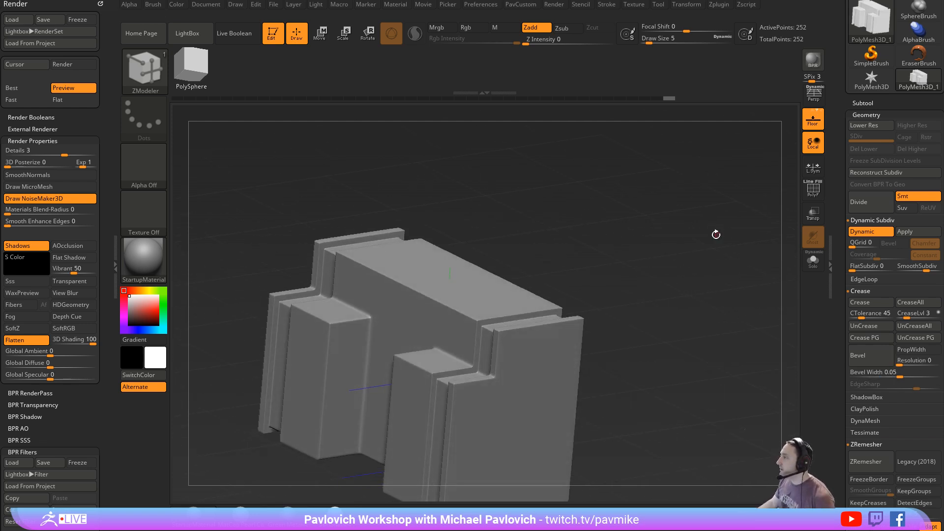
pyautogui.keyDown('alt'); pyautogui.moveTo(679, 285); pyautogui.dragTo(730, 241, button='right'); pyautogui.keyUp('alt')
pyautogui.moveTo(730, 241); pyautogui.dragTo(758, 252, button='right')
pyautogui.click(813, 190)
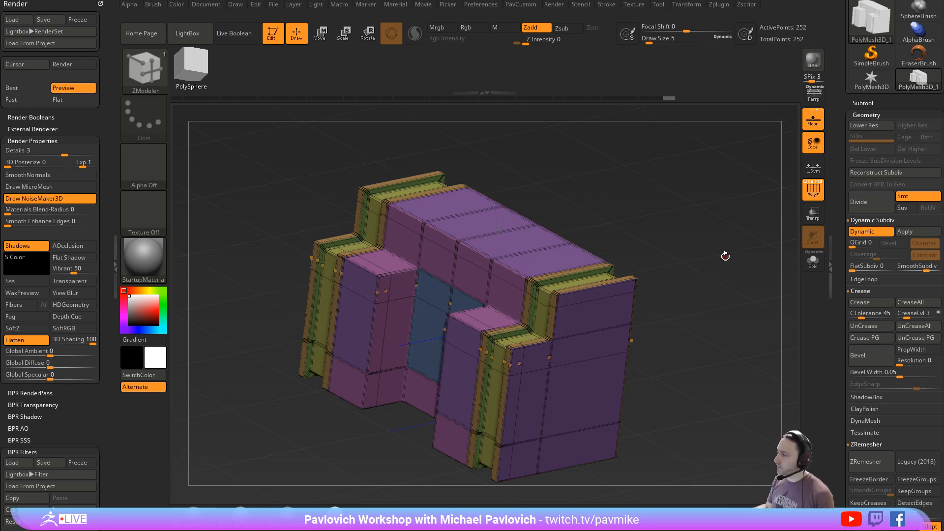
pyautogui.moveTo(660, 234); pyautogui.dragTo(656, 221)
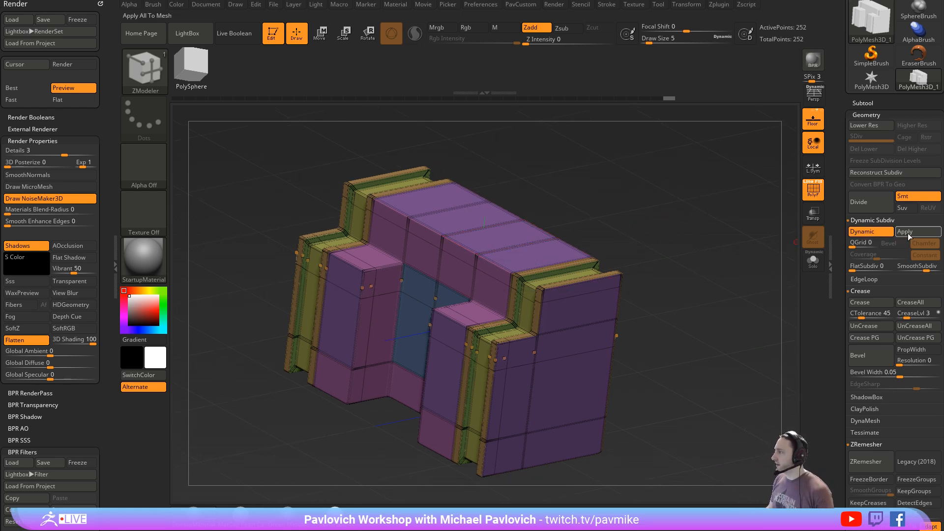
# - Replace the docked Render palette with the Zplugin palette and expand its ZRepeat It section
pyautogui.click(100, 4)
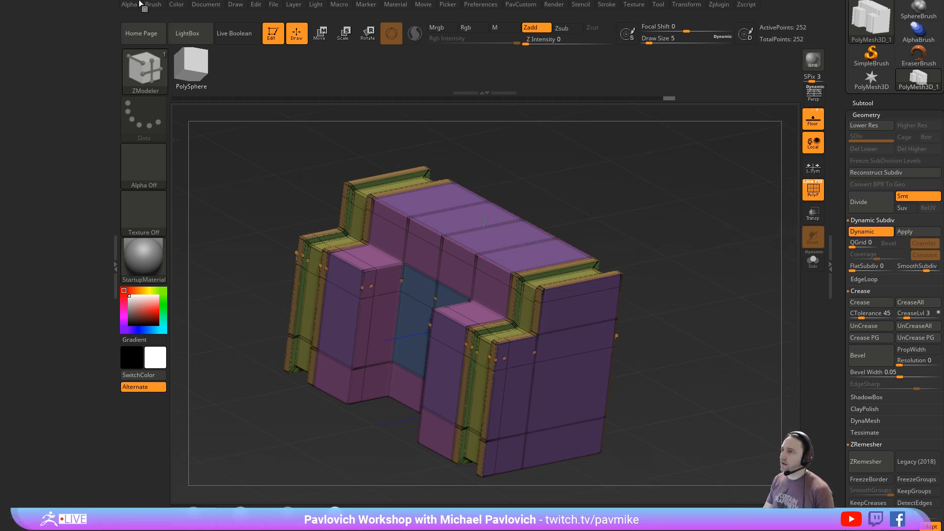
pyautogui.click(721, 4)
pyautogui.click(713, 15)
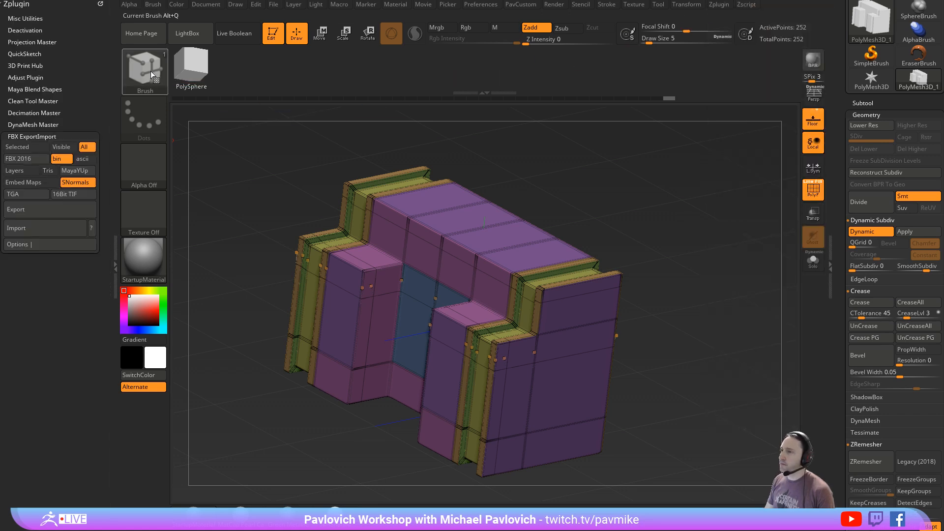
pyautogui.keyDown('shift'); pyautogui.click(56, 138); pyautogui.keyUp('shift')
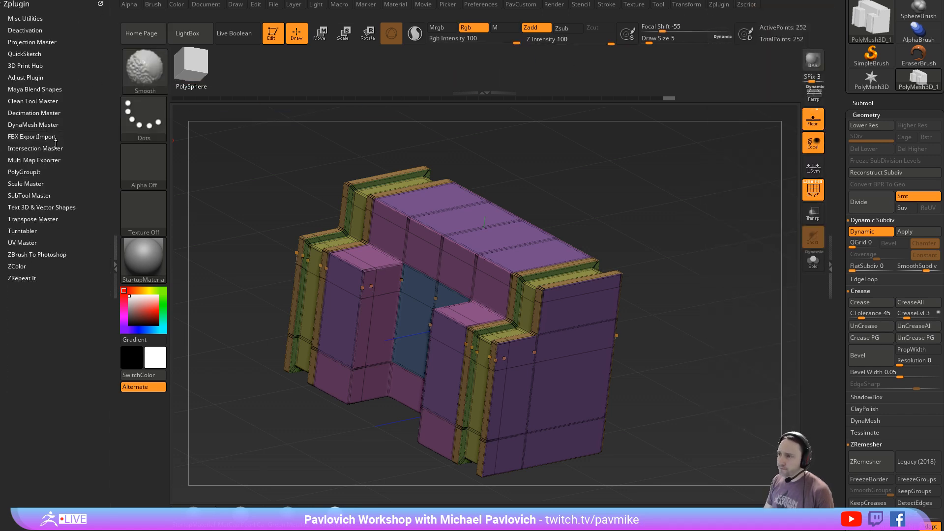
pyautogui.keyDown('shift'); pyautogui.click(25, 278); pyautogui.keyUp('shift')
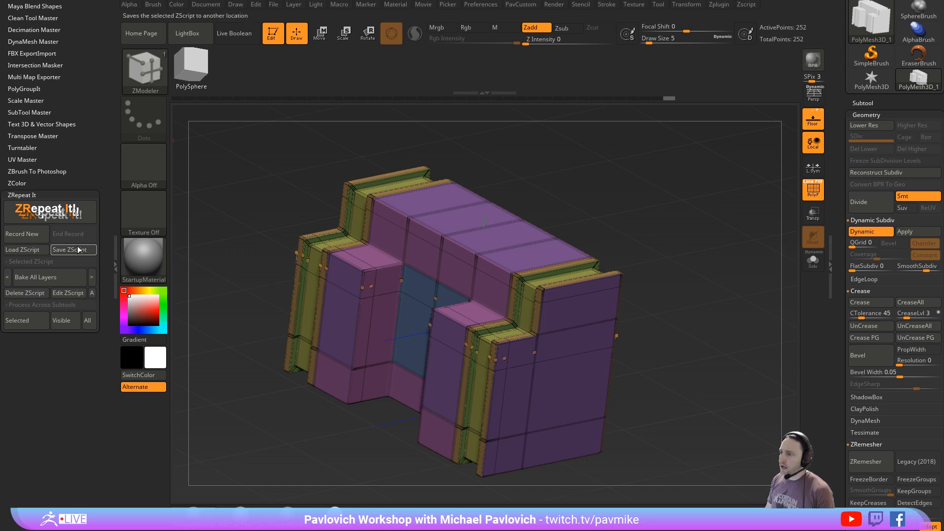
pyautogui.moveTo(240, 513)
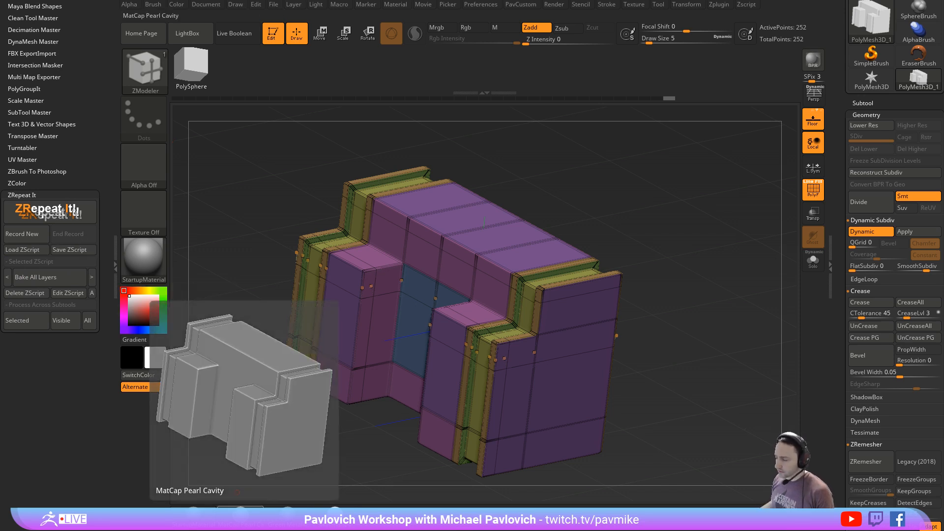
pyautogui.moveTo(64, 393); pyautogui.dragTo(64, 468)
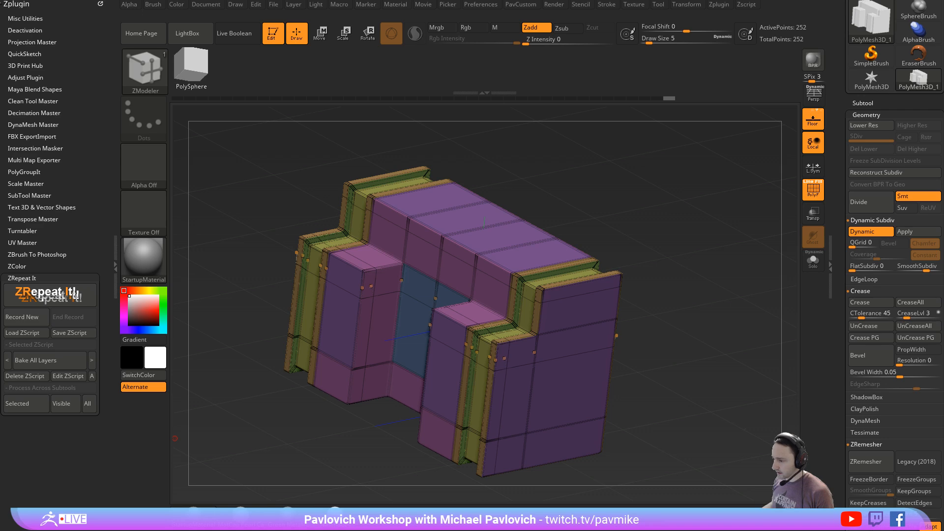
# - Switch to the browser and search the ZBrush for Ideation playlist for "plugin"
pyautogui.moveTo(533, 530); pyautogui.dragTo(463, 2)
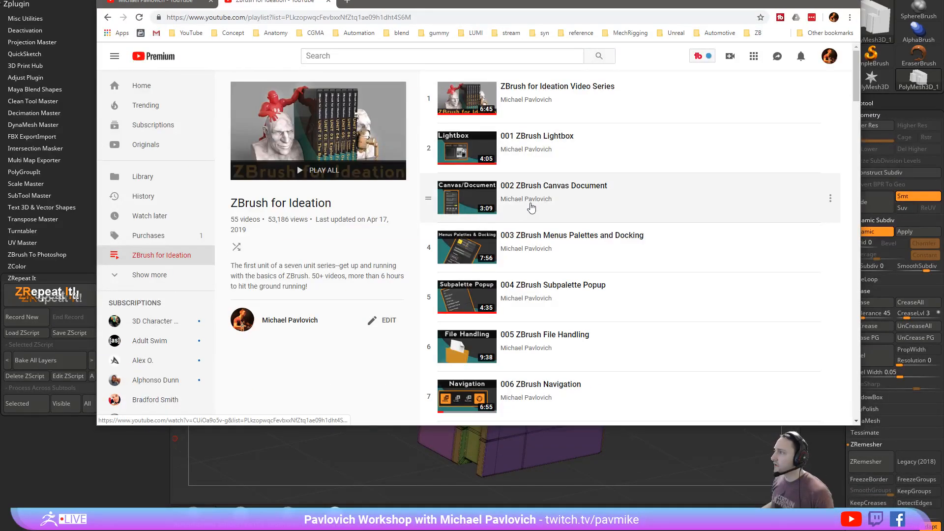
pyautogui.scroll(-9, 531, 207)
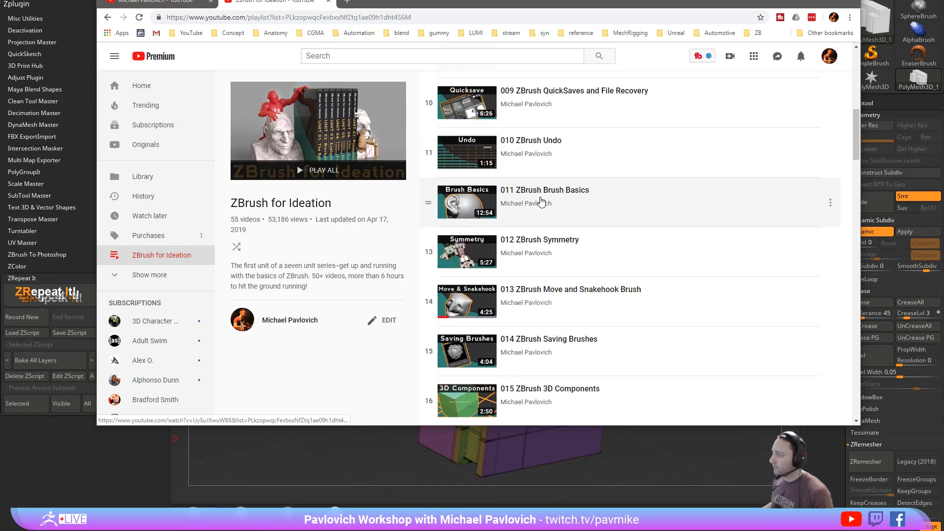
pyautogui.hotkey('ctrl', 'f')
pyautogui.write('pl')
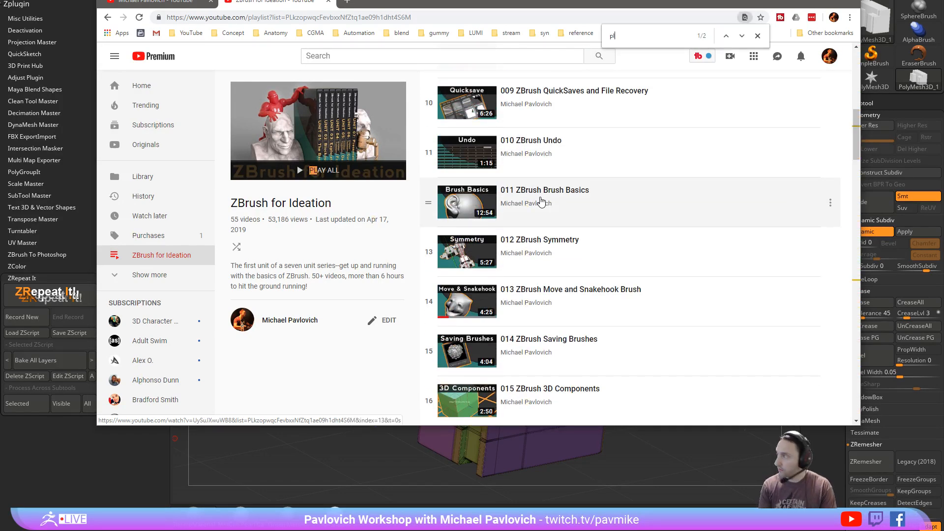
pyautogui.write('ugin')
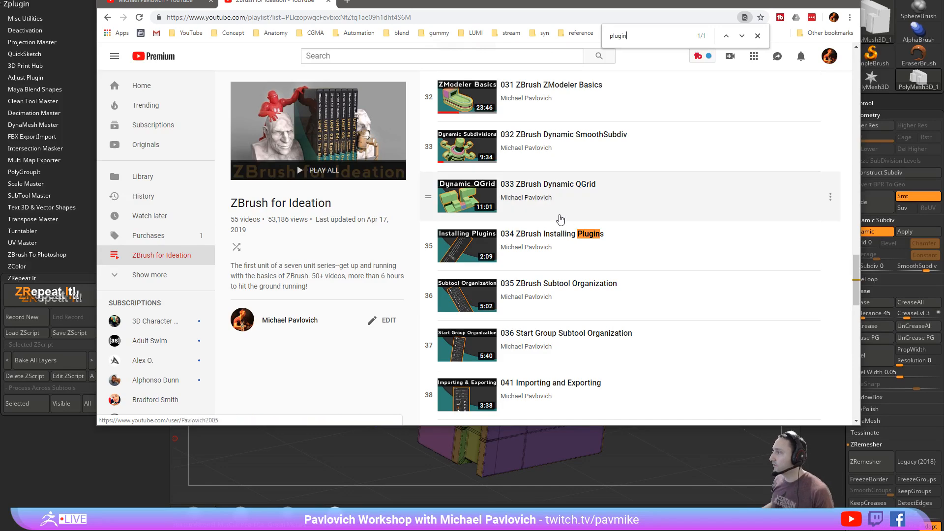
pyautogui.click(758, 38)
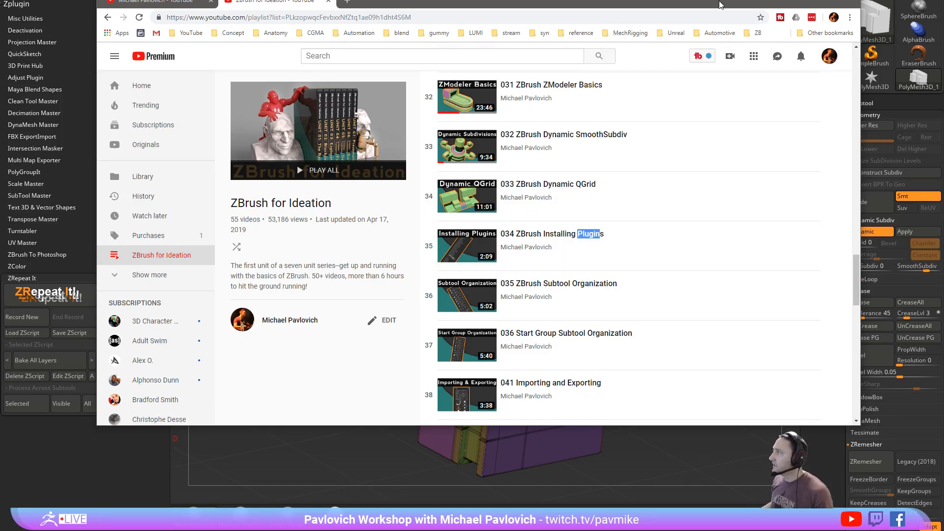
# - Return to ZBrush and look through the list of available ZRepeat It scripts
pyautogui.hotkey('alt', 'Tab')
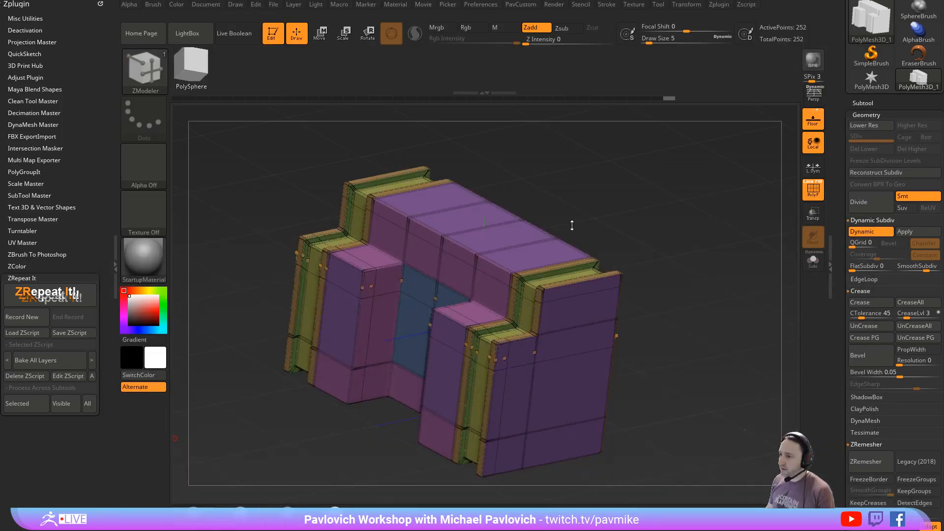
pyautogui.click(62, 361)
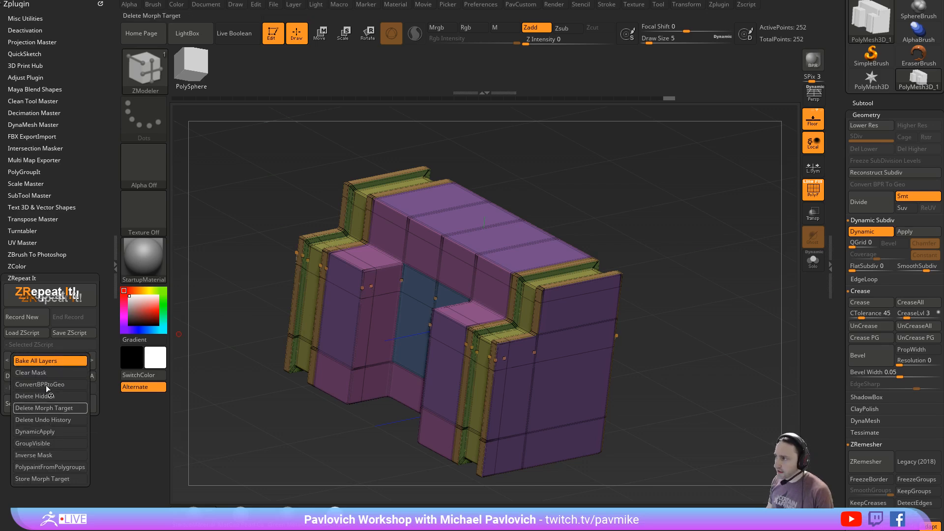
pyautogui.moveTo(631, 236)
pyautogui.mouseDown()
pyautogui.moveTo(617, 208)
pyautogui.moveTo(638, 229)
pyautogui.mouseUp()
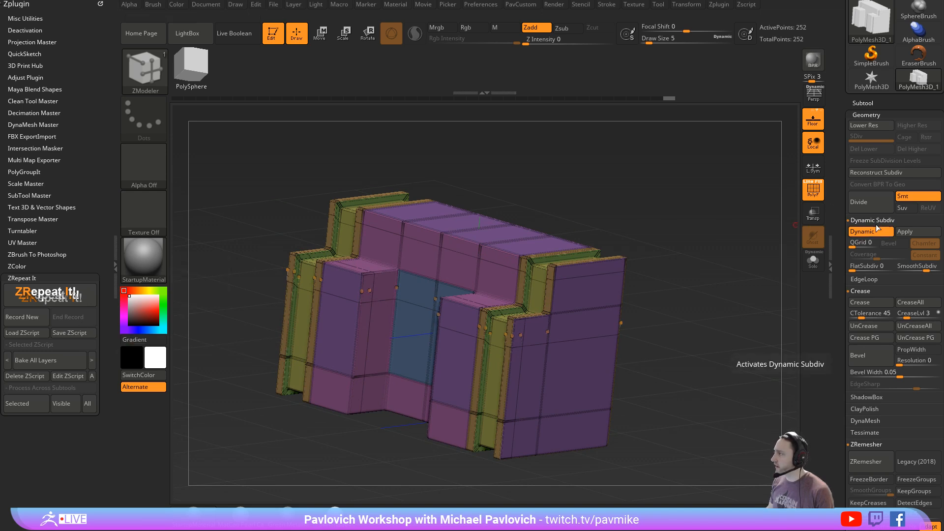
# - Apply Dynamic Subdiv to the block, then compare SDiv level 1 with level 6 and hide the polyframe
pyautogui.click(905, 232)
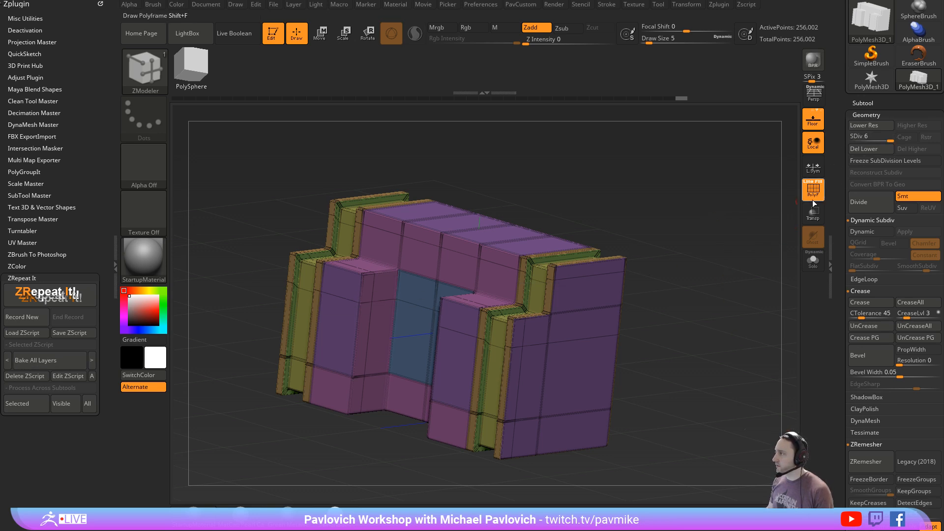
pyautogui.click(858, 139)
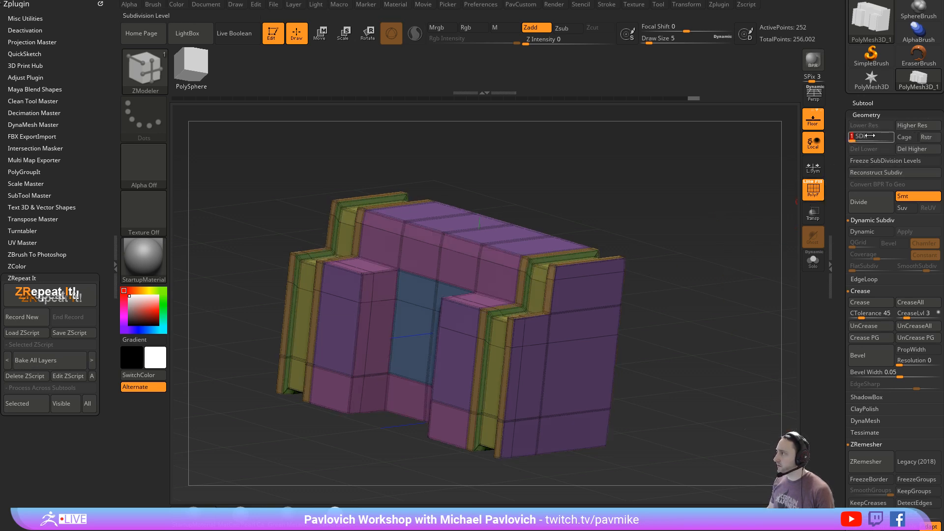
pyautogui.moveTo(870, 136); pyautogui.dragTo(891, 136)
pyautogui.hotkey('shift', 'f')
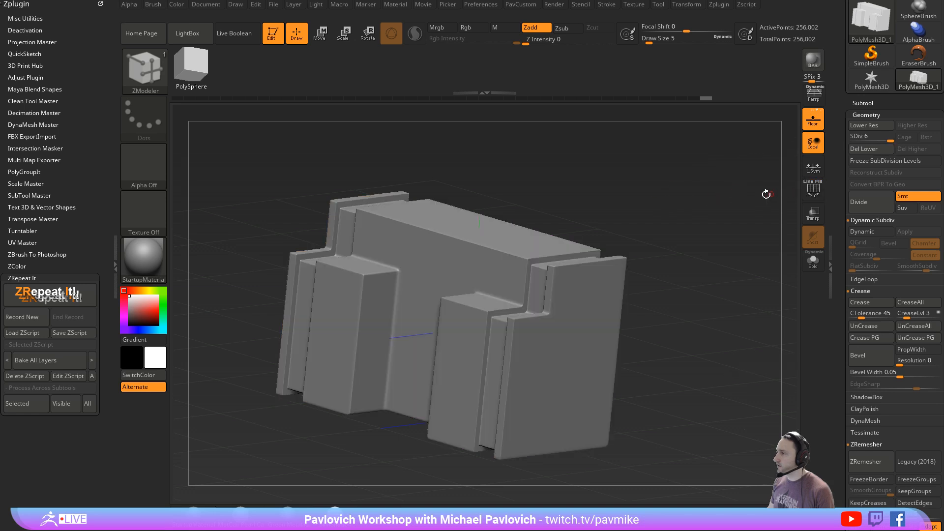
pyautogui.moveTo(766, 194); pyautogui.dragTo(744, 212)
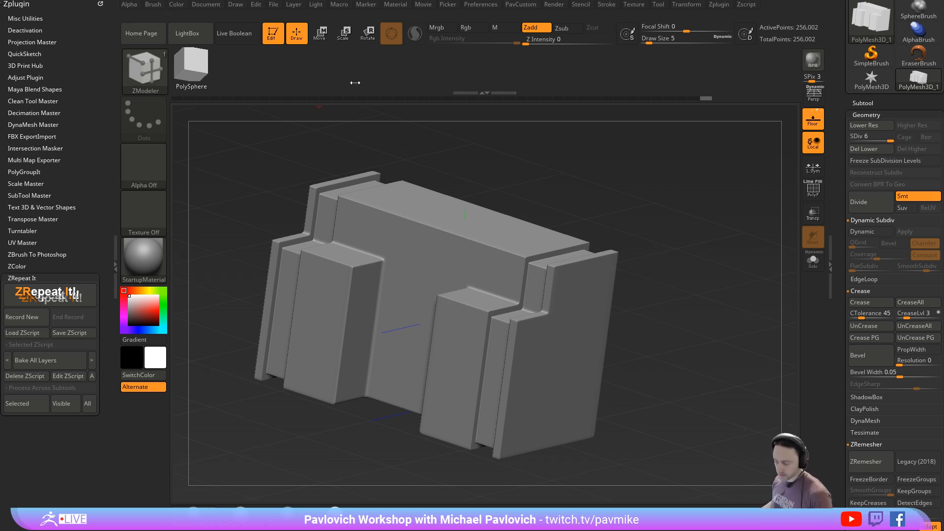
# - Clear the canvas and load the Reptile_Armor.ZTL tool from the Intro folder's _SampleFiles subfolder
pyautogui.press(',')
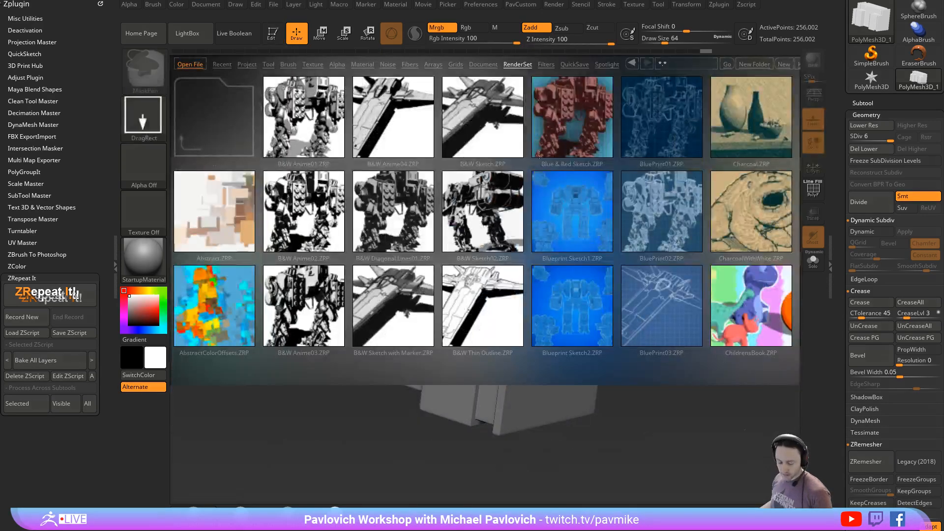
pyautogui.press(',')
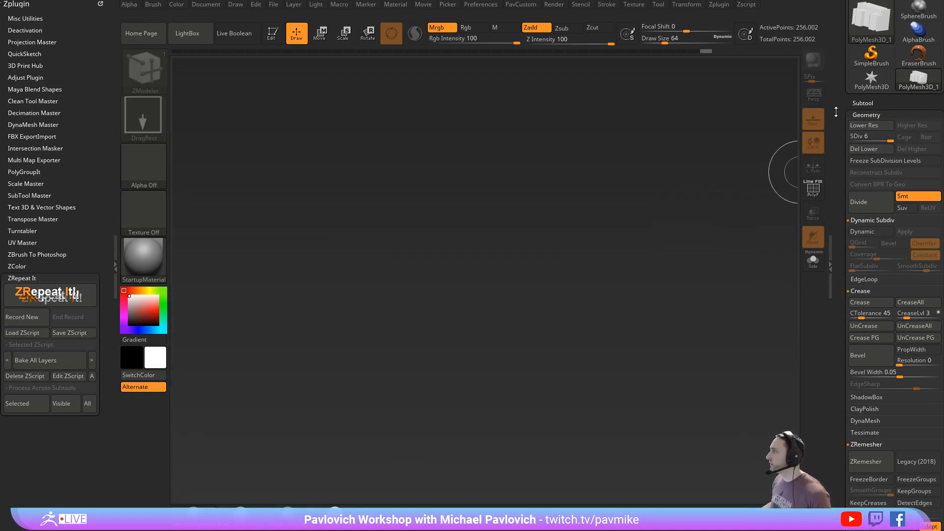
pyautogui.moveTo(835, 112); pyautogui.dragTo(836, 223)
pyautogui.click(870, 19)
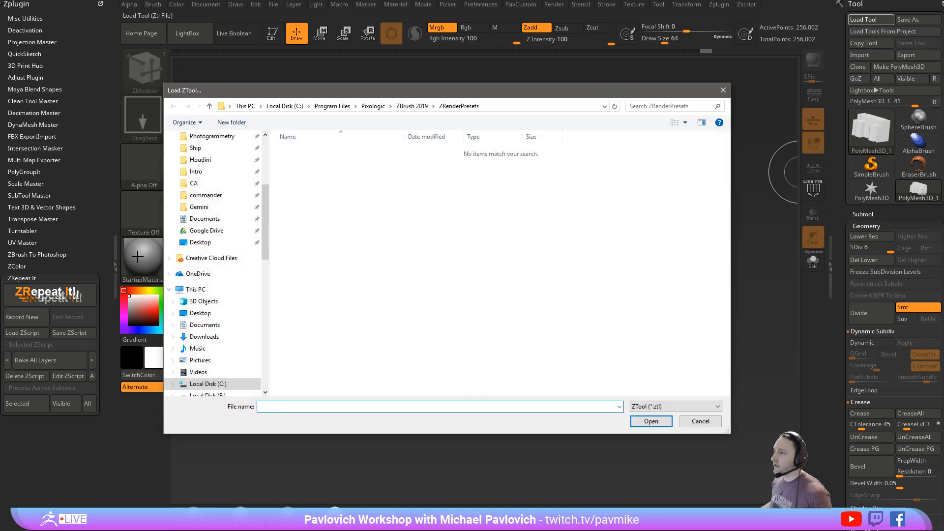
pyautogui.scroll(4, 216, 246)
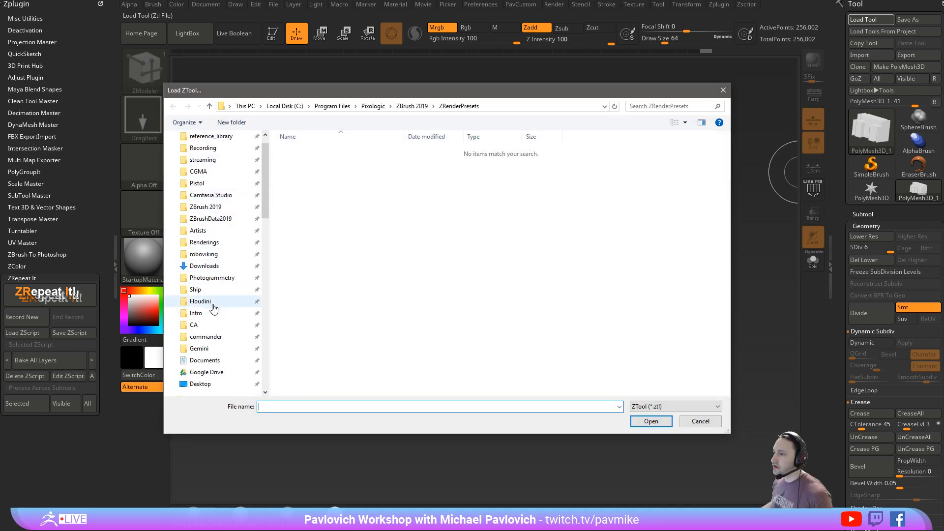
pyautogui.click(211, 312)
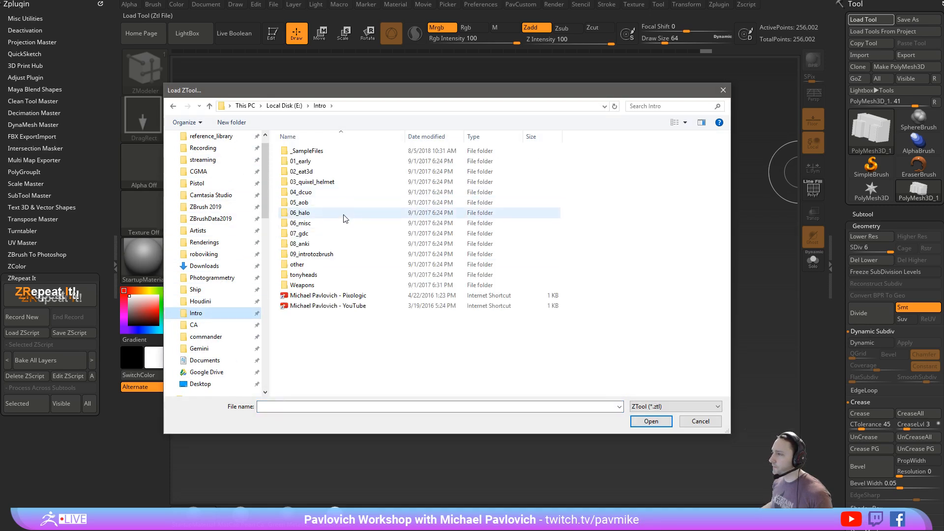
pyautogui.doubleClick(326, 152)
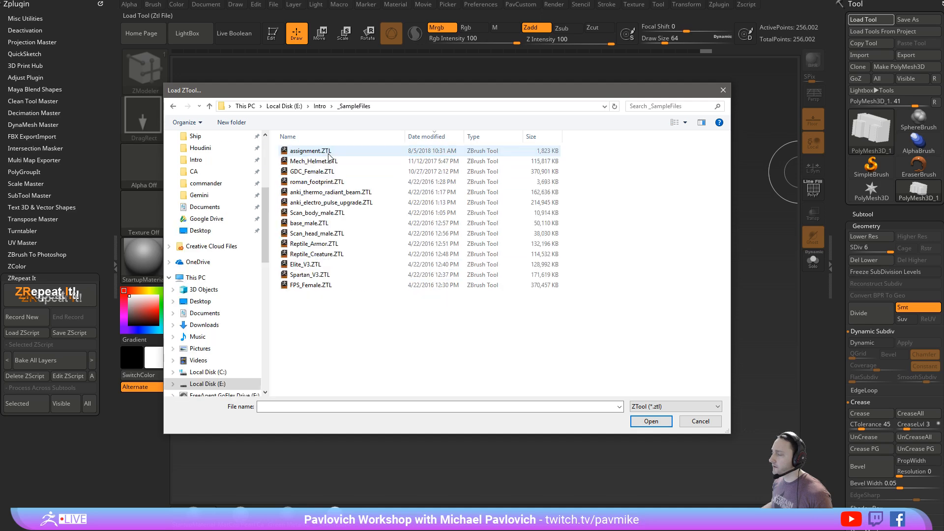
pyautogui.doubleClick(331, 245)
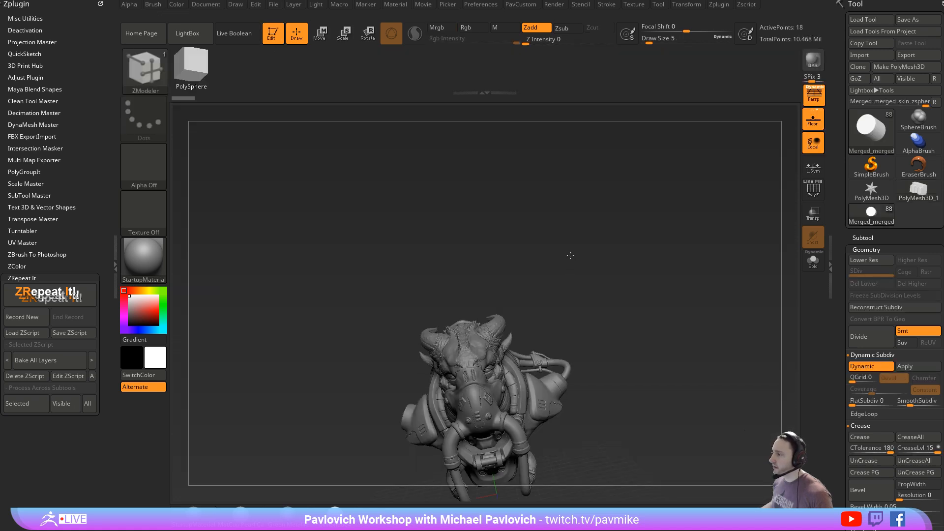
# - Switch to the MatCap Pearl Cavity material with a larger draw size, and select the Reptile_Armor subtool in the expanded subtool list
pyautogui.keyDown('ctrl'); pyautogui.moveTo(662, 326); pyautogui.dragTo(618, 205, button='right'); pyautogui.keyUp('ctrl')
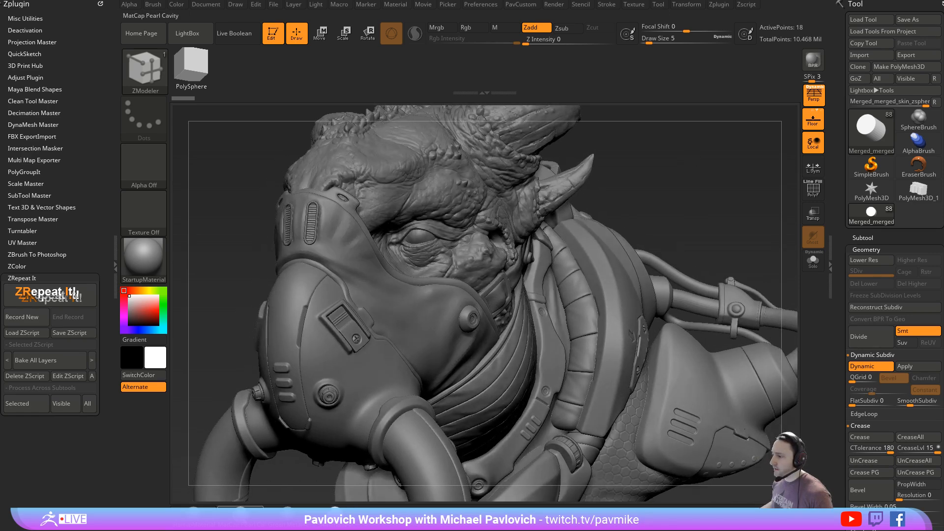
pyautogui.press('s')
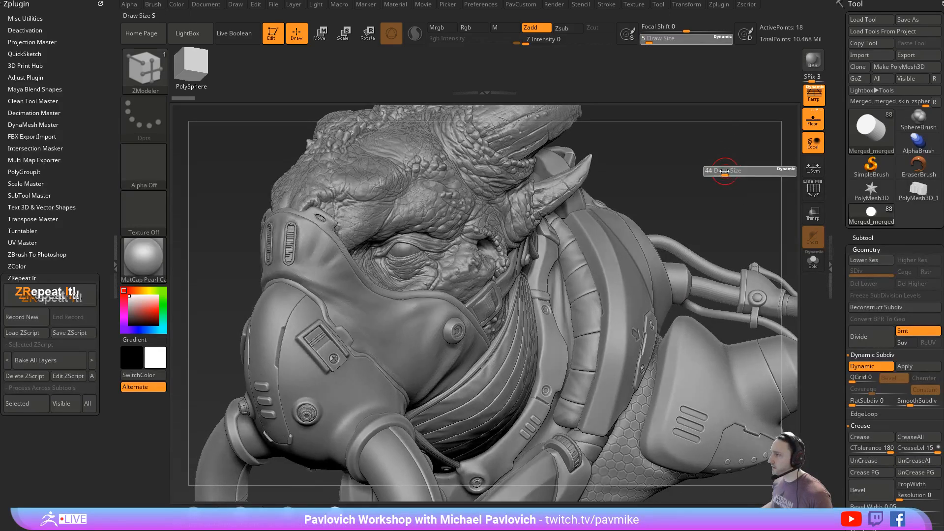
pyautogui.keyDown('alt'); pyautogui.click(411, 202); pyautogui.keyUp('alt')
pyautogui.keyDown('shift'); pyautogui.click(881, 239); pyautogui.keyUp('shift')
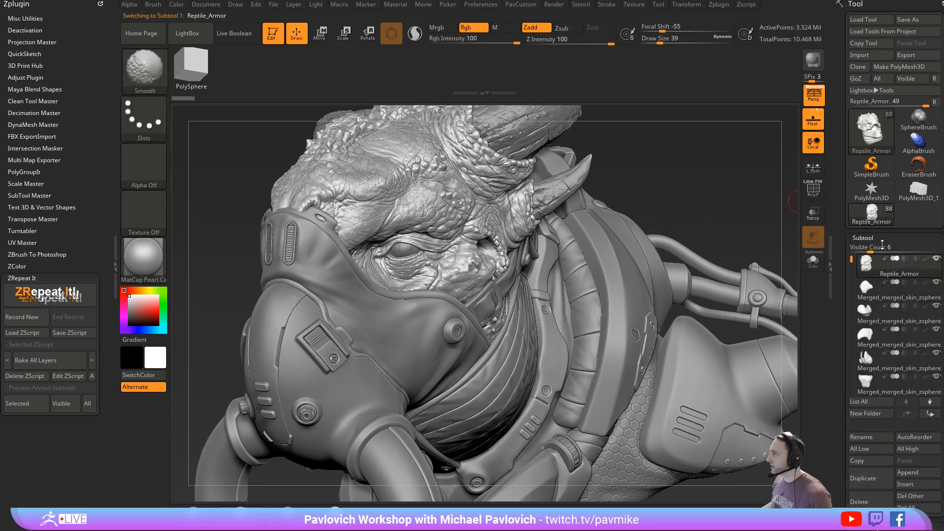
# - Hide every subtool except the Reptile_Armor head and frame it in the view
pyautogui.keyDown('shift'); pyautogui.click(935, 258); pyautogui.keyUp('shift')
pyautogui.moveTo(693, 288)
pyautogui.mouseDown()
pyautogui.moveTo(725, 285)
pyautogui.moveTo(696, 283)
pyautogui.moveTo(702, 267)
pyautogui.moveTo(737, 290)
pyautogui.moveTo(807, 306)
pyautogui.moveTo(768, 324)
pyautogui.mouseUp()
pyautogui.press('f')
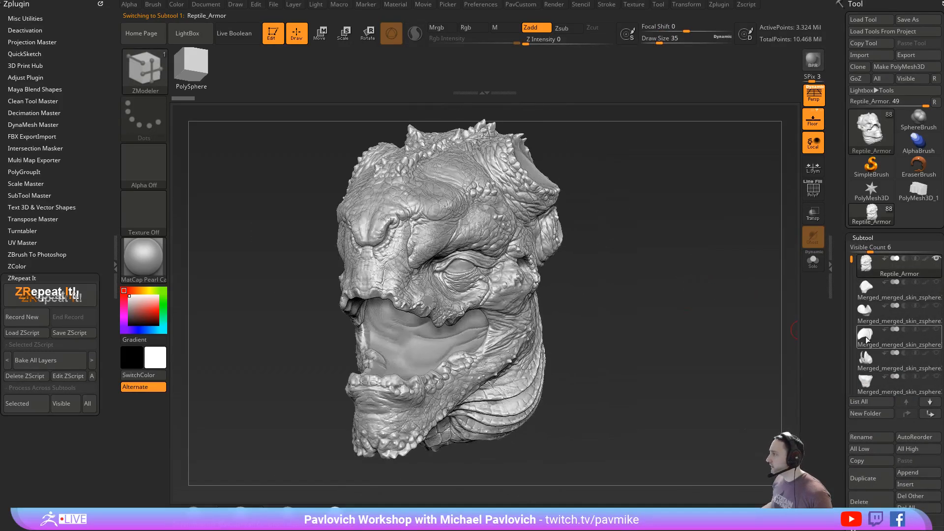
# - Duplicate the Reptile_Armor subtool and delete the copy's subdivision levels above level 1
pyautogui.moveTo(841, 332); pyautogui.dragTo(845, 254)
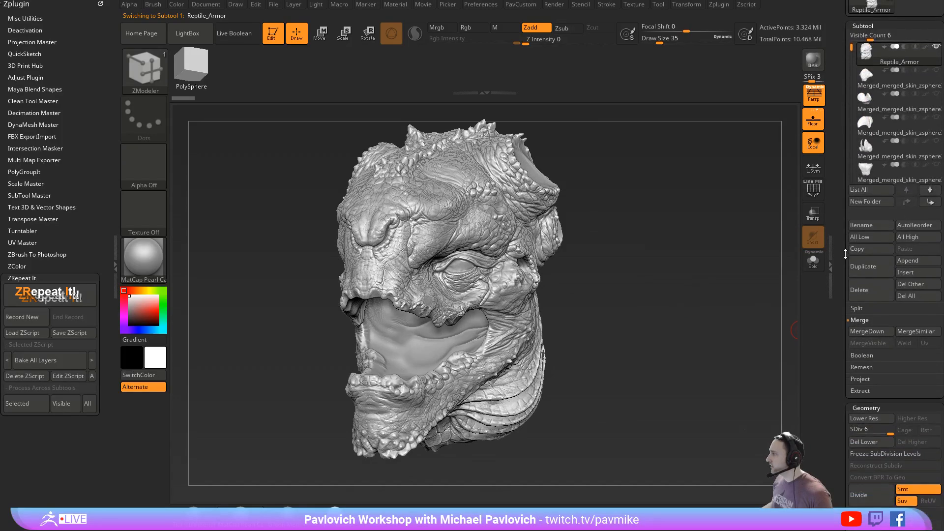
pyautogui.click(866, 266)
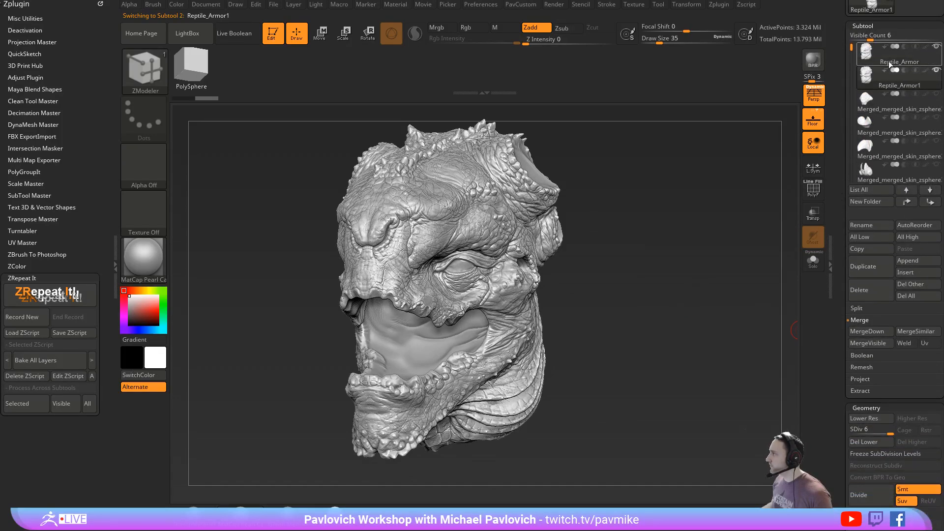
pyautogui.click(851, 431)
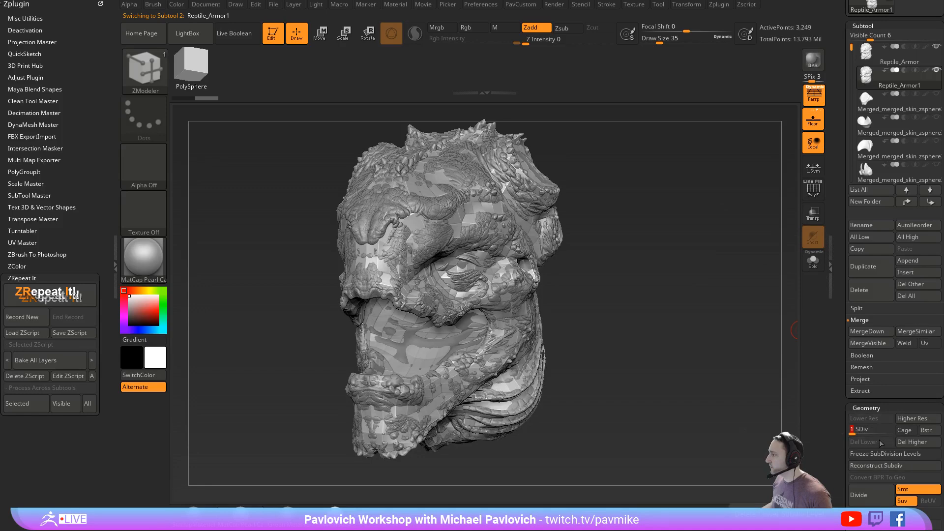
pyautogui.click(913, 441)
# - Inspect the low-resolution copy's topology in Solo mode with the polyframe on, then view it together with the original head
pyautogui.click(813, 261)
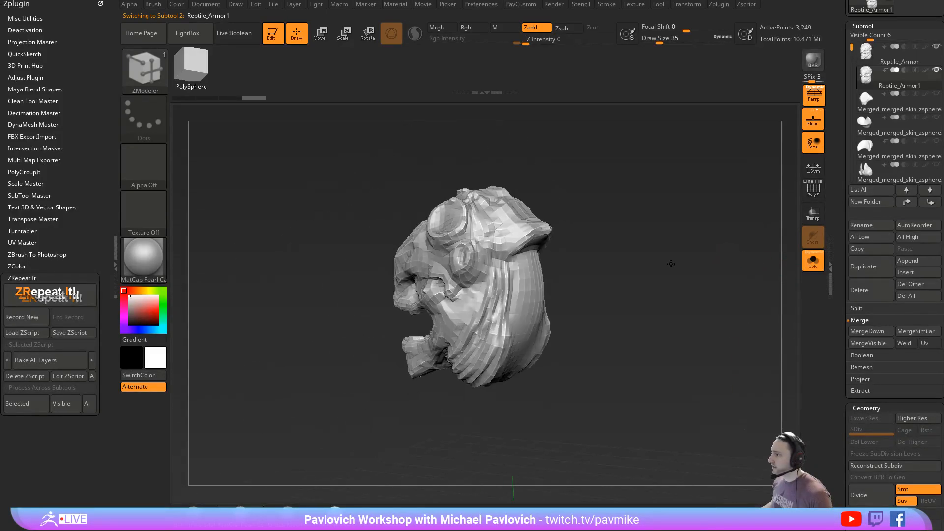
pyautogui.moveTo(671, 264); pyautogui.dragTo(735, 251)
pyautogui.click(812, 190)
pyautogui.moveTo(742, 215)
pyautogui.mouseDown()
pyautogui.moveTo(720, 186)
pyautogui.moveTo(690, 232)
pyautogui.moveTo(742, 233)
pyautogui.mouseUp()
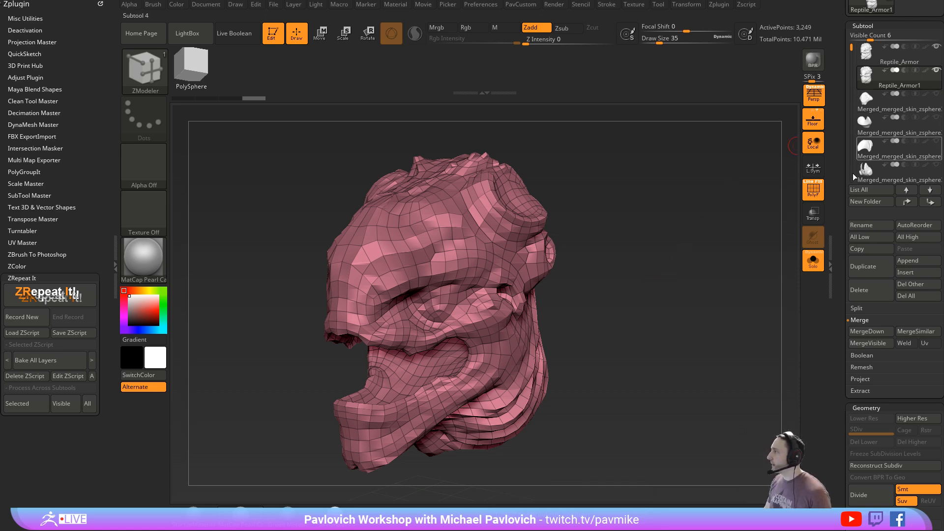
pyautogui.click(812, 261)
pyautogui.moveTo(652, 272)
pyautogui.mouseDown()
pyautogui.moveTo(688, 277)
pyautogui.moveTo(620, 226)
pyautogui.mouseUp()
pyautogui.press('s')
pyautogui.click(688, 273)
pyautogui.press('s')
pyautogui.click(655, 257)
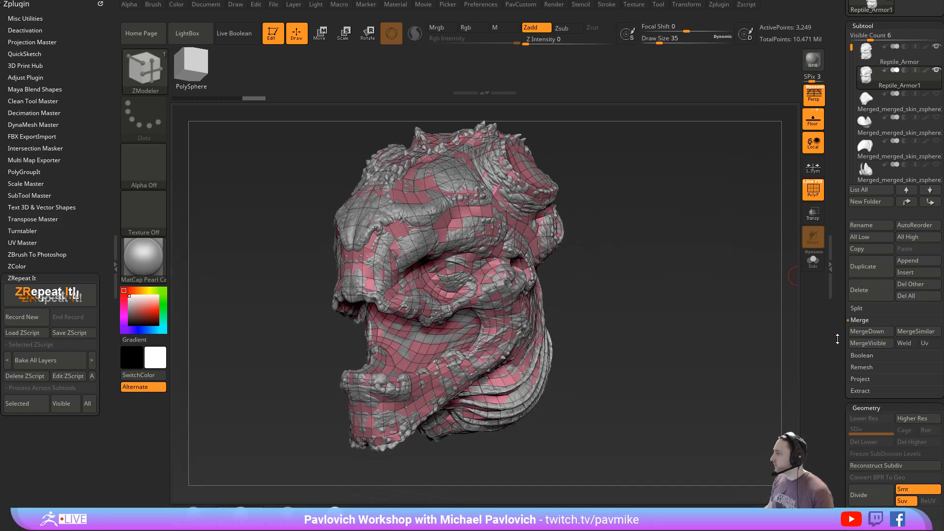
# - Subdivide the copy to SDiv 2 and project the original's detail onto it with ProjectAll, then repeat at SDiv 3
pyautogui.moveTo(837, 344); pyautogui.dragTo(837, 329)
pyautogui.keyDown('shift'); pyautogui.click(859, 364); pyautogui.keyUp('shift')
pyautogui.moveTo(838, 374); pyautogui.dragTo(838, 359)
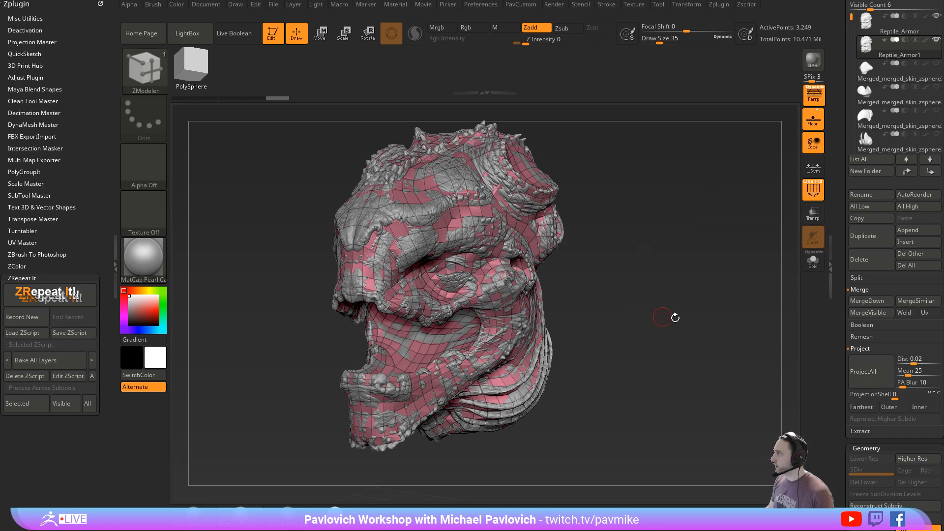
pyautogui.hotkey('ctrl', 'd')
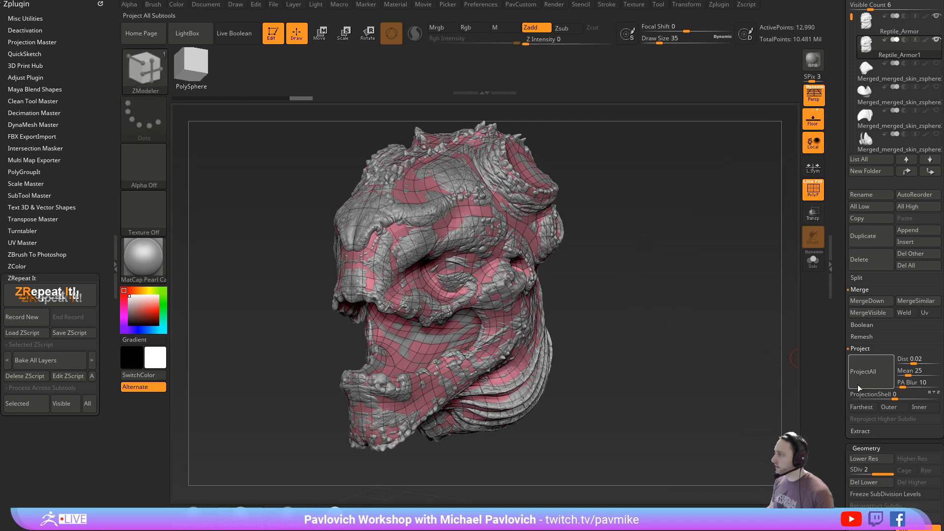
pyautogui.click(871, 376)
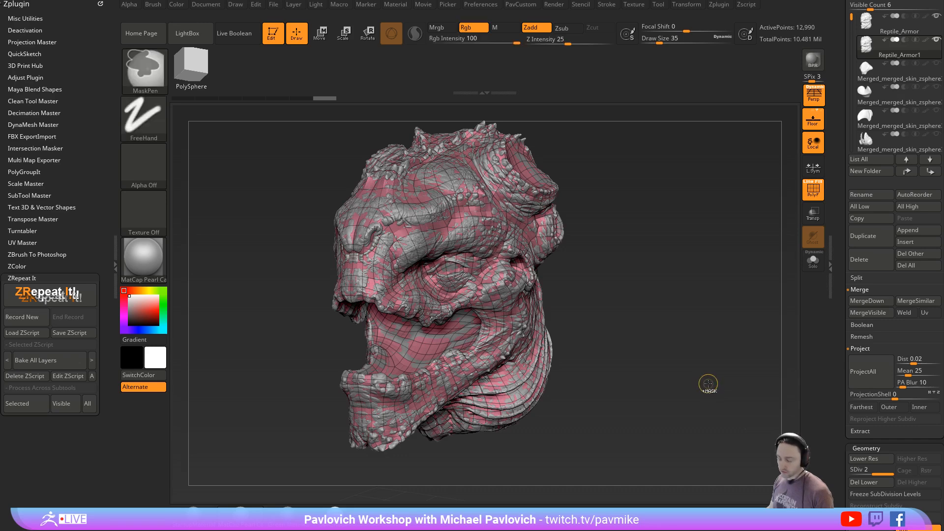
pyautogui.hotkey('ctrl', 'd')
pyautogui.click(867, 376)
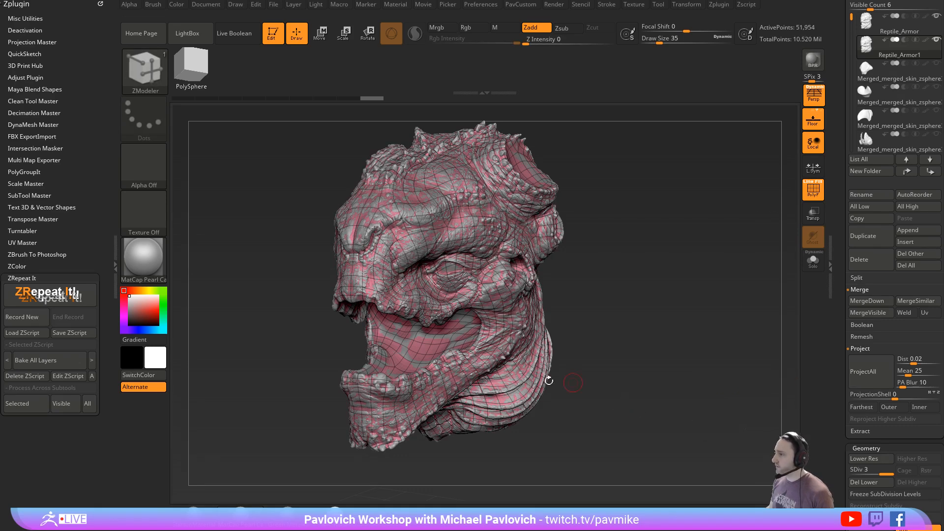
# - Examine how the SDiv 3 projection matches the original head from several angles, with the polyframe shown
pyautogui.press('s')
pyautogui.press('s')
pyautogui.click(667, 312)
pyautogui.moveTo(664, 308); pyautogui.dragTo(672, 305)
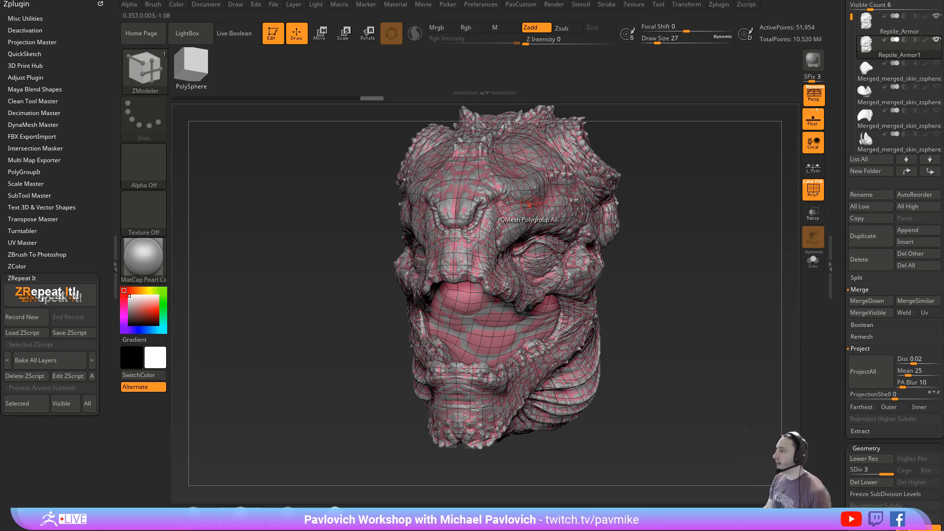
pyautogui.moveTo(713, 227)
pyautogui.mouseDown()
pyautogui.moveTo(657, 225)
pyautogui.moveTo(580, 294)
pyautogui.mouseUp()
pyautogui.press('s')
pyautogui.click(654, 233)
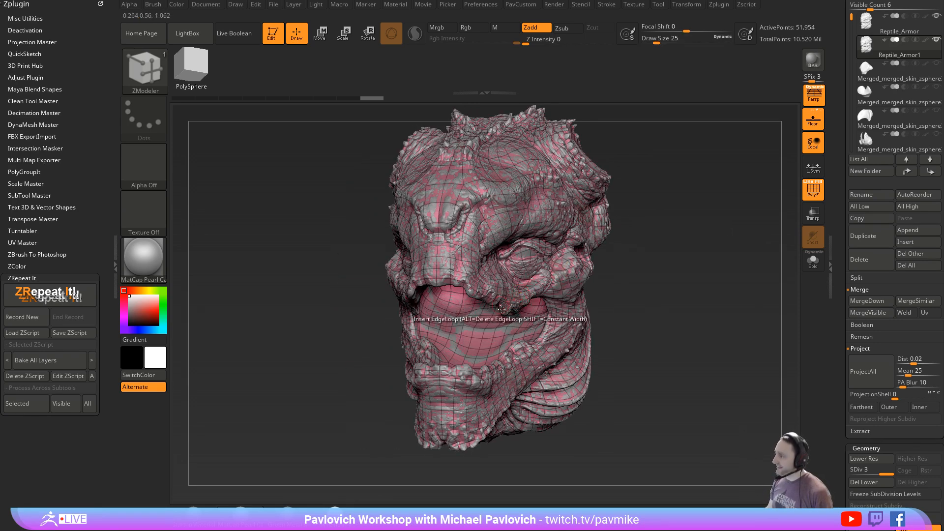
pyautogui.moveTo(659, 268)
pyautogui.mouseDown()
pyautogui.moveTo(626, 266)
pyautogui.moveTo(656, 270)
pyautogui.mouseUp()
pyautogui.press('s')
pyautogui.click(654, 270)
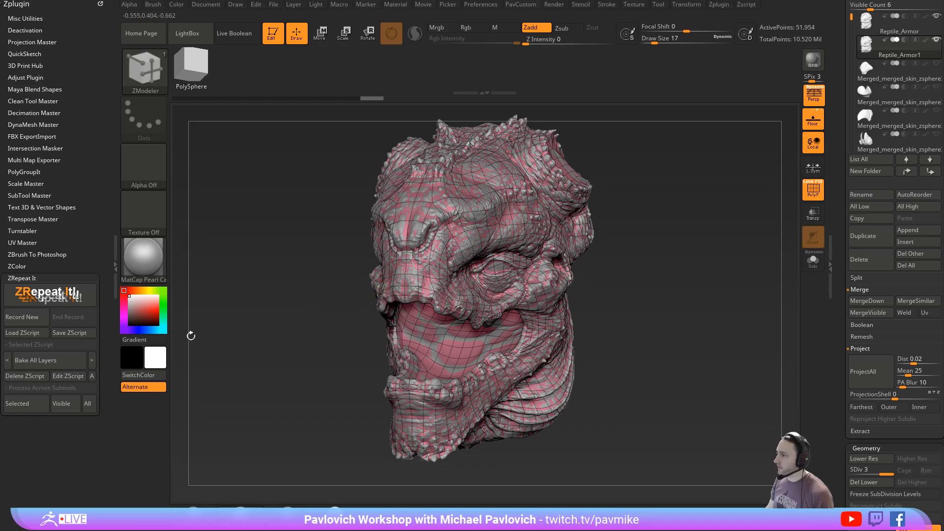
pyautogui.moveTo(759, 229)
pyautogui.mouseDown()
pyautogui.moveTo(684, 239)
pyautogui.moveTo(737, 230)
pyautogui.moveTo(670, 271)
pyautogui.moveTo(662, 289)
pyautogui.moveTo(632, 289)
pyautogui.moveTo(628, 277)
pyautogui.moveTo(702, 285)
pyautogui.mouseUp()
pyautogui.press('s')
pyautogui.click(668, 270)
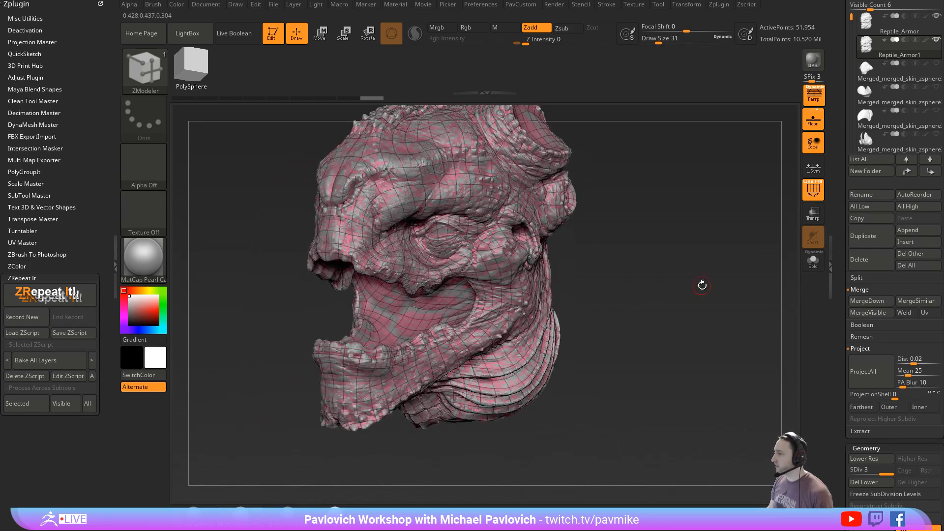
# - Subdivide the copy to SDiv 4 and project the original's detail onto it
pyautogui.hotkey('ctrl', 'd')
pyautogui.press('3')
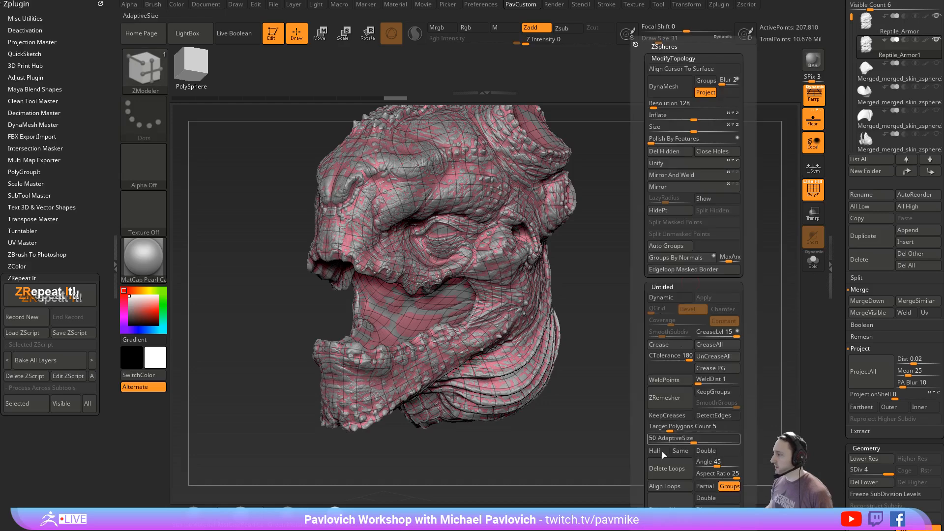
pyautogui.click(671, 509)
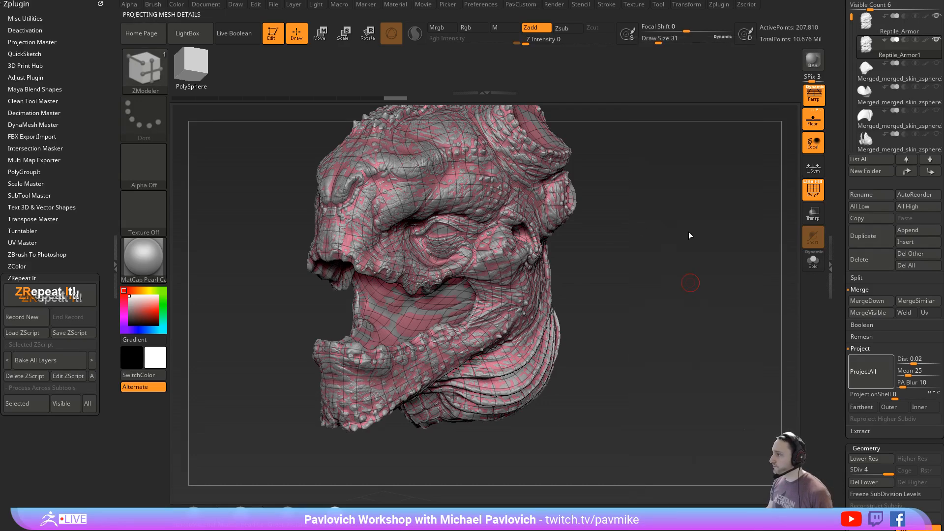
pyautogui.scroll(5, 849, 260)
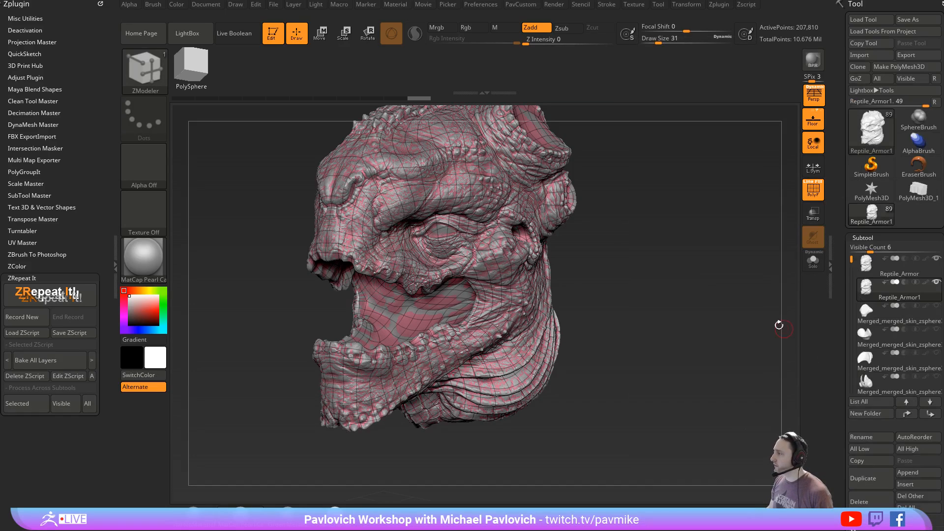
# - Isolate the copy with the polyframe hidden and compare it with the original Reptile_Armor subtool
pyautogui.click(812, 260)
pyautogui.hotkey('shift', 'f')
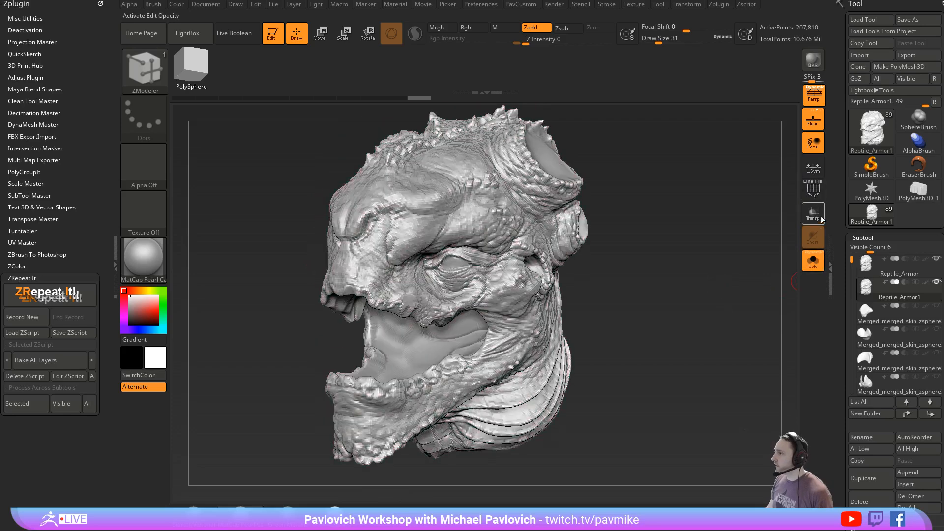
pyautogui.click(907, 273)
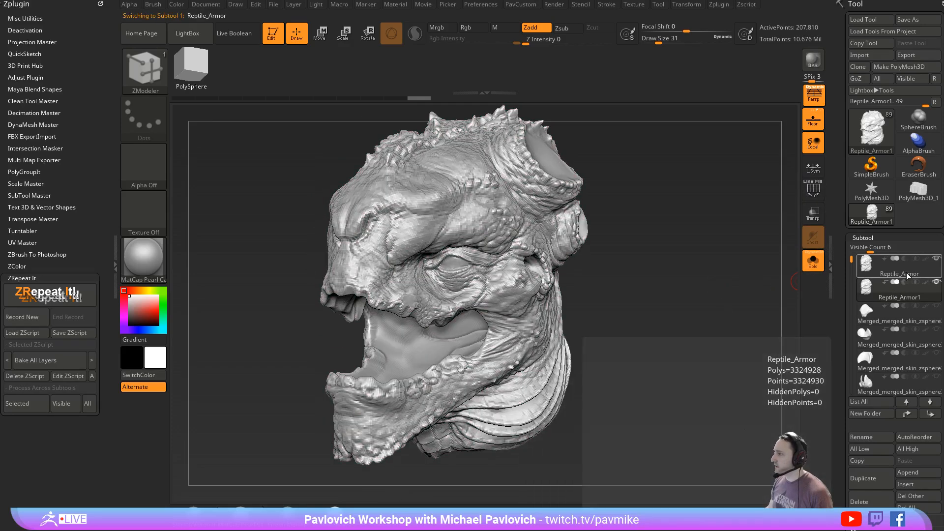
pyautogui.click(900, 293)
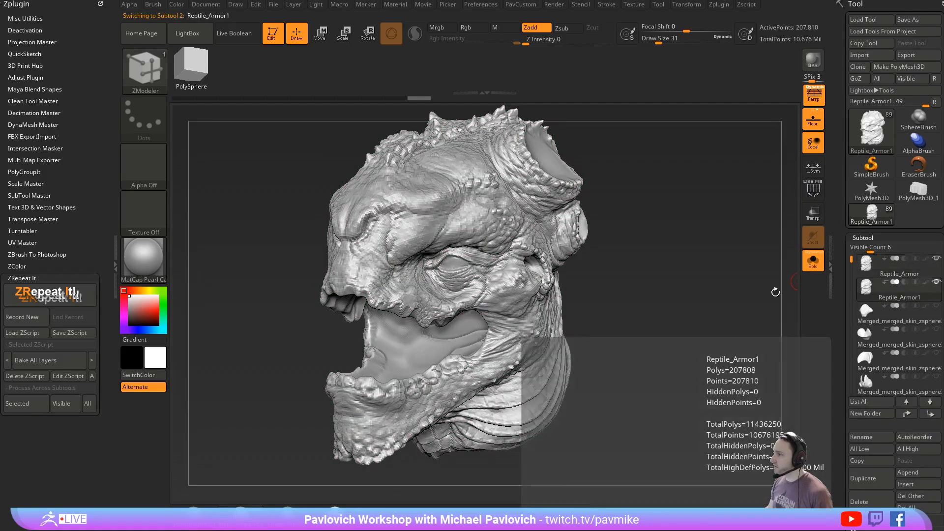
# - Subdivide the copy to SDiv 5 and project the original's detail onto it
pyautogui.press('d')
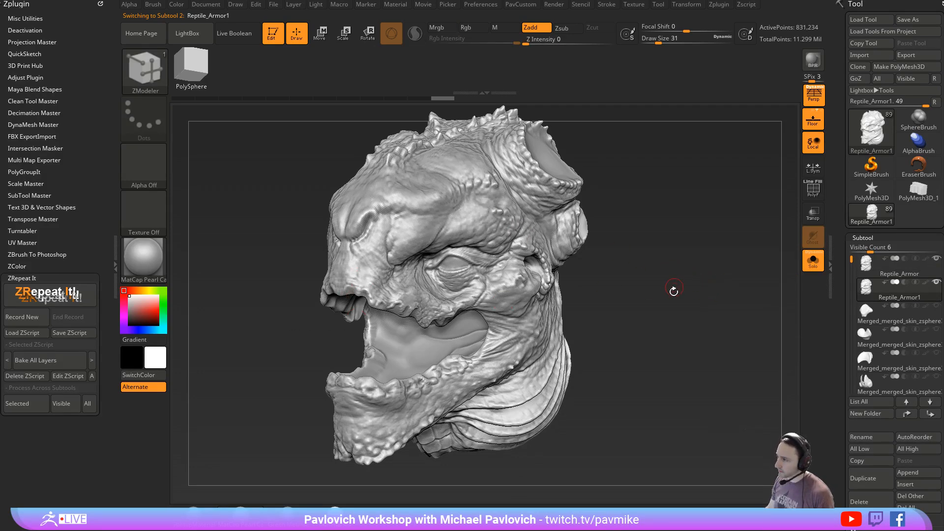
pyautogui.moveTo(674, 290); pyautogui.dragTo(655, 301)
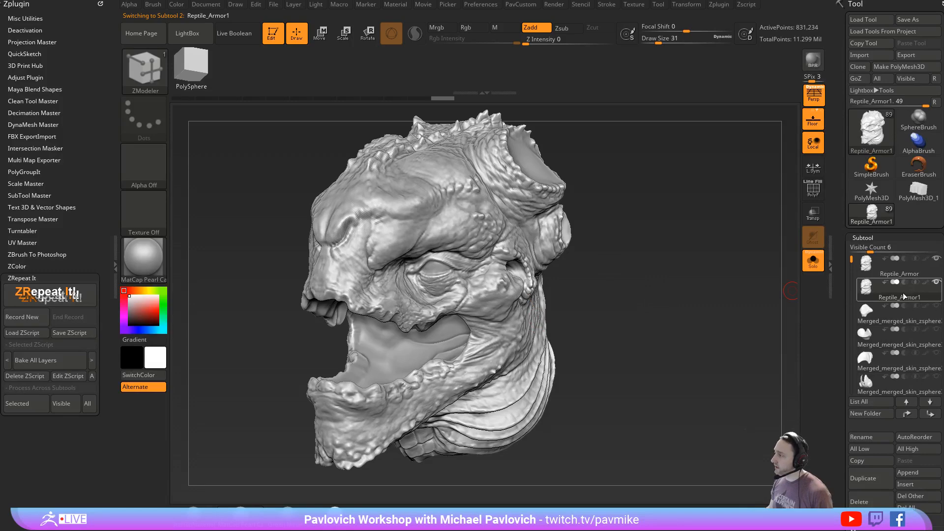
pyautogui.press('`')
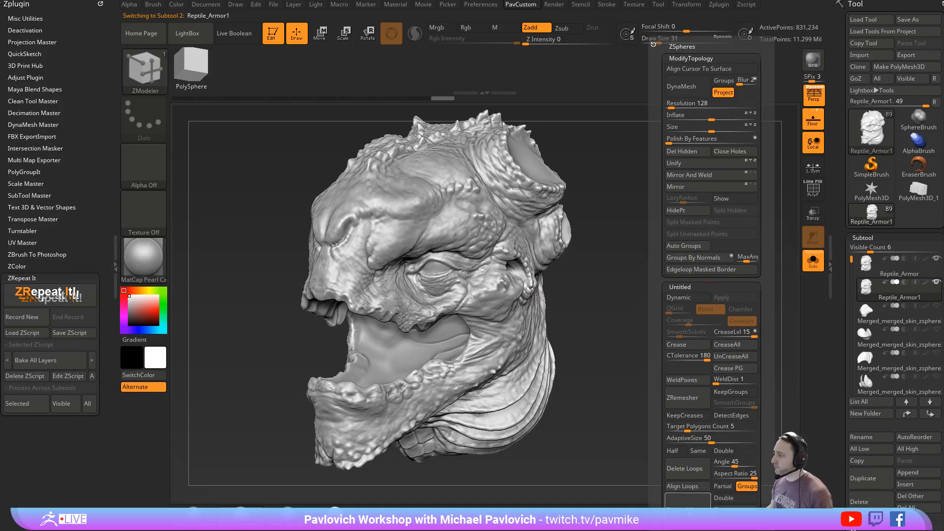
pyautogui.click(690, 511)
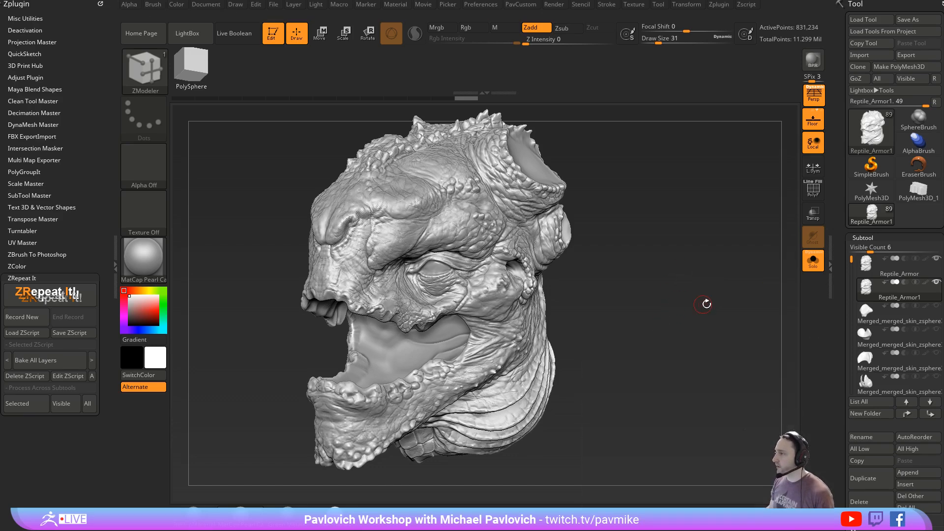
# - Alternate between the original Reptile_Armor subtool and the SDiv 5 copy to compare their detail
pyautogui.click(895, 271)
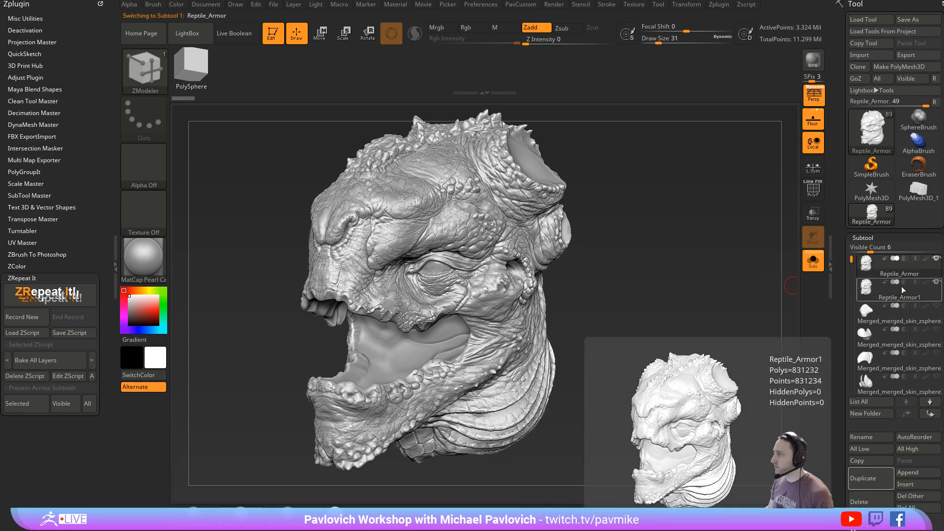
pyautogui.click(896, 298)
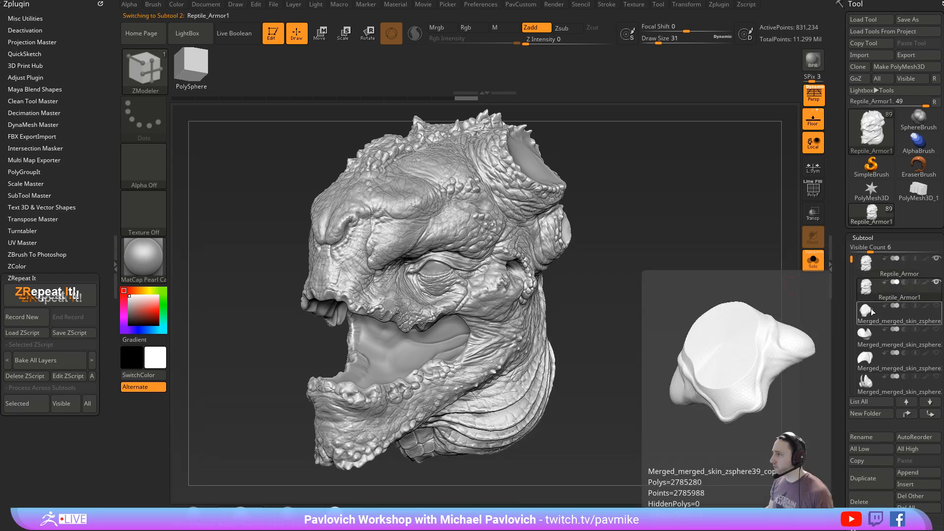
pyautogui.click(898, 271)
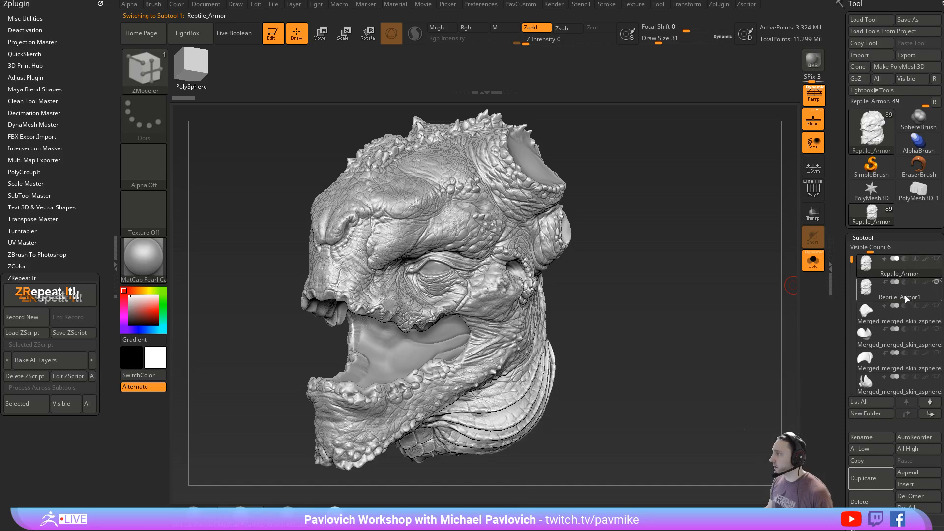
pyautogui.click(904, 295)
# - Switch to the Standard brush with draw size 14 and check the projected copy from the front and side
pyautogui.moveTo(632, 260)
pyautogui.mouseDown()
pyautogui.moveTo(727, 259)
pyautogui.moveTo(776, 270)
pyautogui.mouseUp()
pyautogui.press('b')
pyautogui.press('s')
pyautogui.press('t')
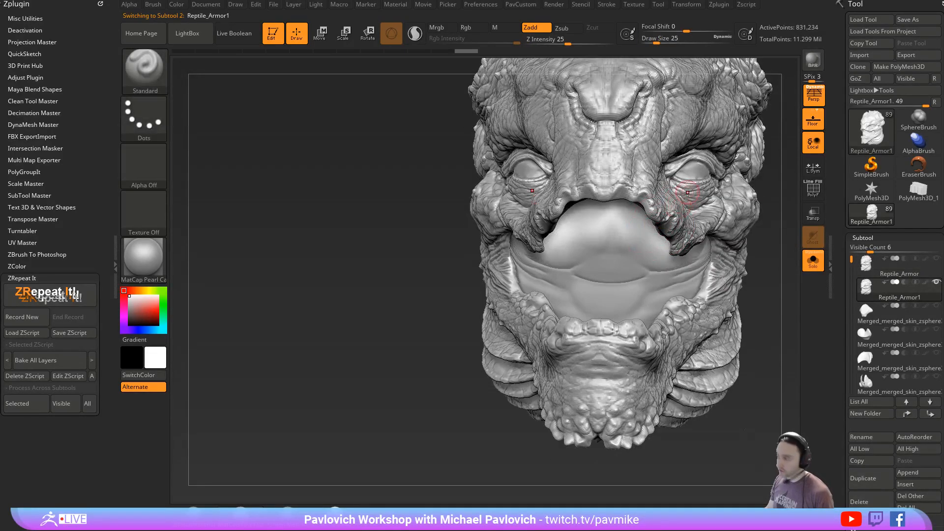
pyautogui.moveTo(767, 236)
pyautogui.keyDown('alt'); pyautogui.mouseDown()
pyautogui.moveTo(720, 282)
pyautogui.moveTo(703, 249)
pyautogui.moveTo(567, 274)
pyautogui.mouseUp(); pyautogui.keyUp('alt')
pyautogui.moveTo(230, 369); pyautogui.dragTo(398, 253)
pyautogui.moveTo(465, 77); pyautogui.dragTo(674, 149)
pyautogui.keyDown('alt'); pyautogui.moveTo(719, 179); pyautogui.dragTo(712, 279); pyautogui.keyUp('alt')
pyautogui.scroll(-8, 852, 311)
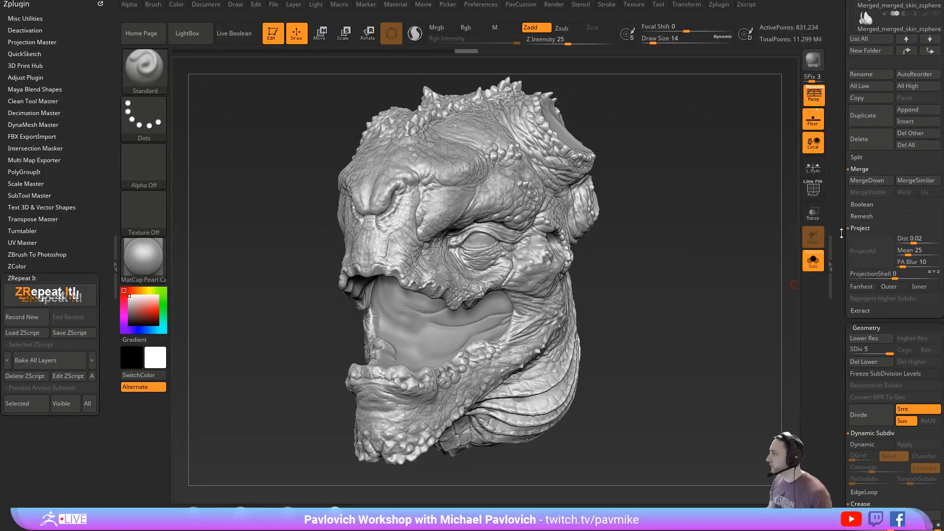
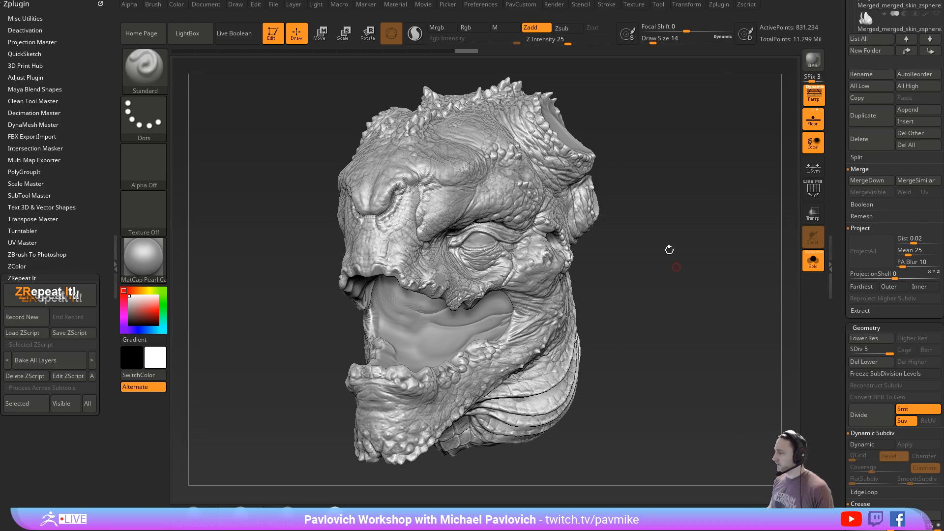
# - Switch to the Layer brush with draw size 29 and Z intensity 39
pyautogui.press(']')
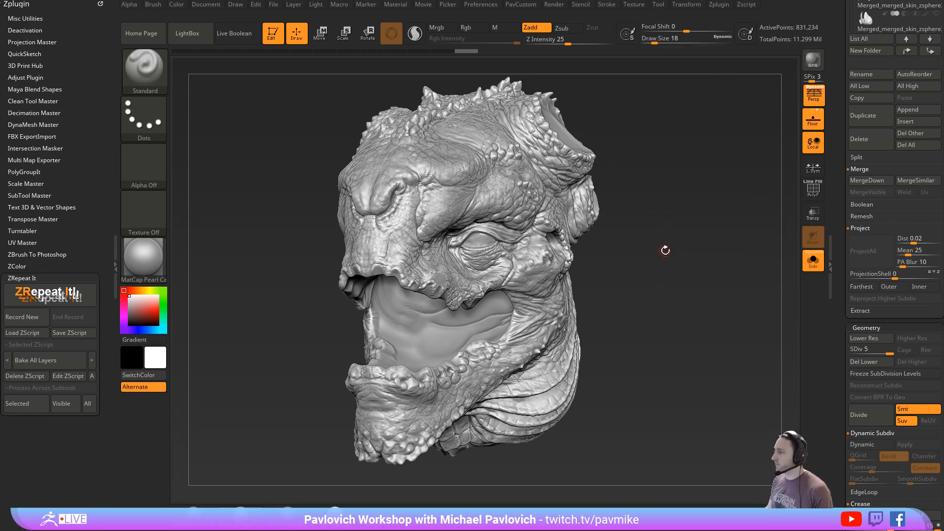
pyautogui.moveTo(664, 250)
pyautogui.mouseDown()
pyautogui.moveTo(686, 244)
pyautogui.moveTo(703, 257)
pyautogui.moveTo(695, 262)
pyautogui.moveTo(706, 261)
pyautogui.mouseUp()
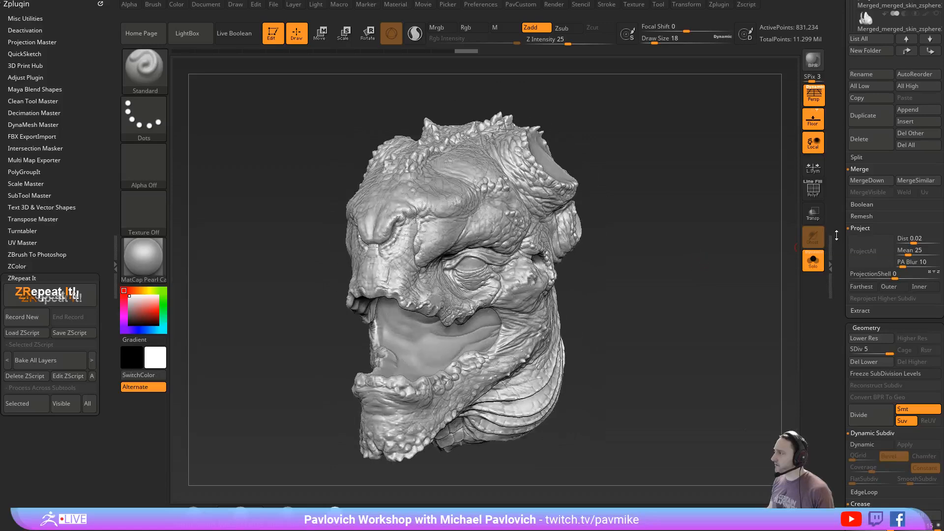
pyautogui.moveTo(836, 236); pyautogui.dragTo(809, 290)
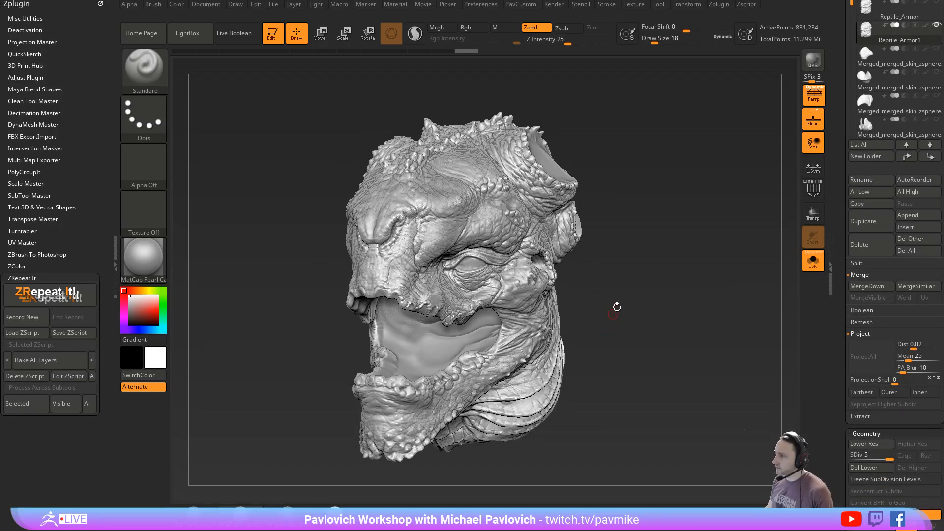
pyautogui.moveTo(692, 327); pyautogui.dragTo(684, 286)
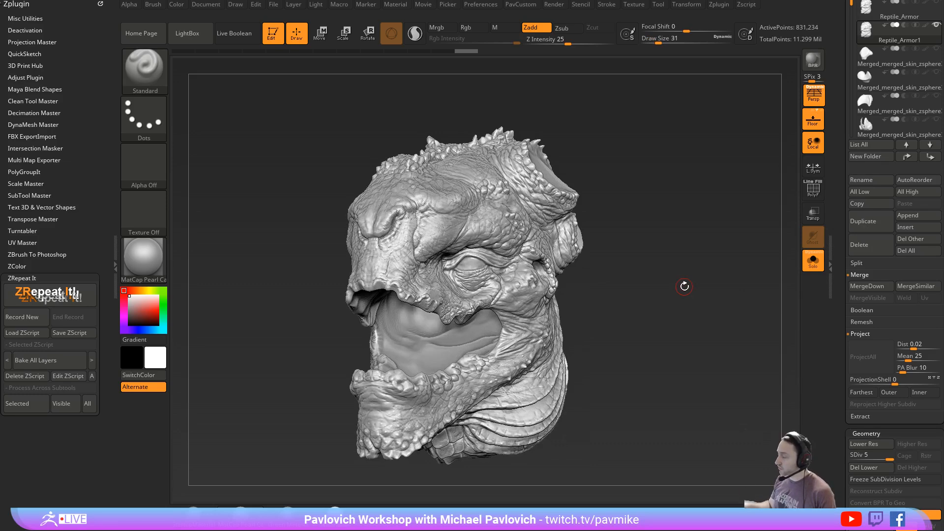
pyautogui.moveTo(636, 216)
pyautogui.mouseDown()
pyautogui.moveTo(408, 305)
pyautogui.moveTo(669, 259)
pyautogui.mouseUp()
pyautogui.press('b')
pyautogui.press('l')
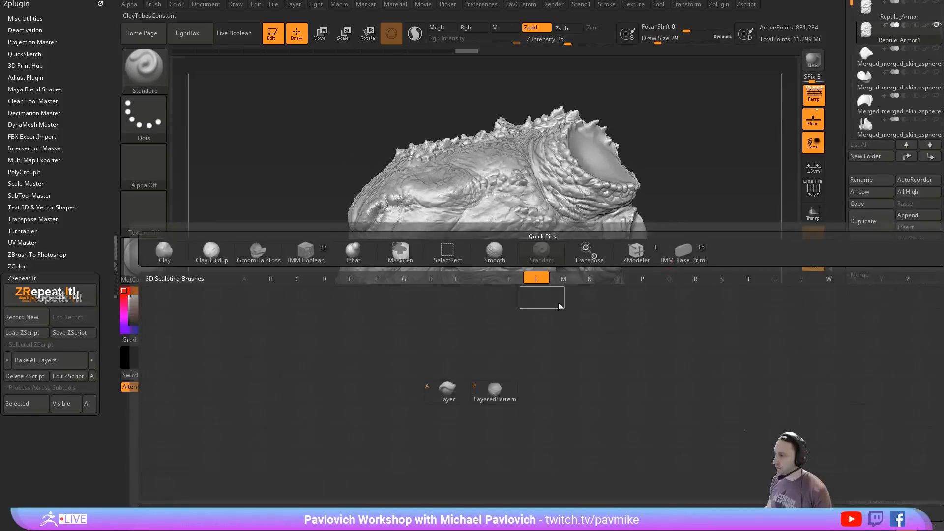
pyautogui.press('y')
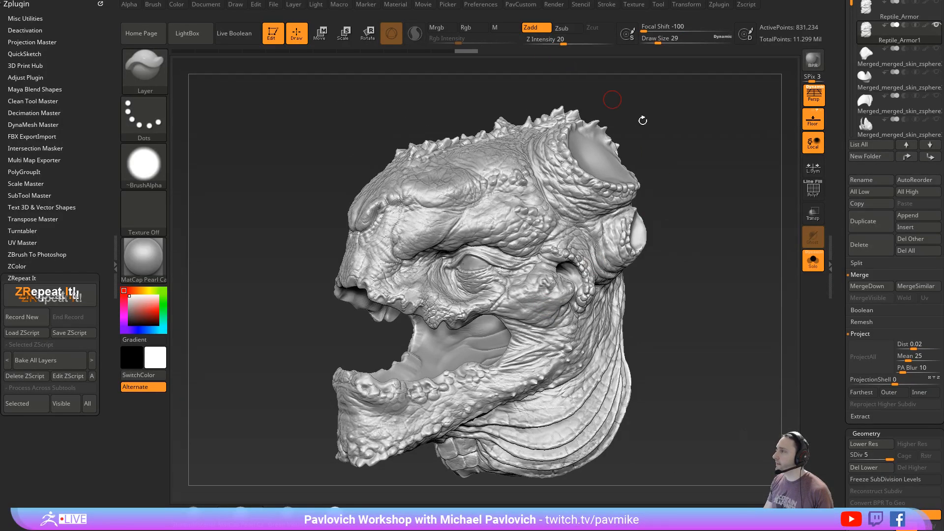
pyautogui.moveTo(643, 120)
pyautogui.mouseDown()
pyautogui.moveTo(623, 131)
pyautogui.moveTo(639, 204)
pyautogui.mouseUp()
pyautogui.click(578, 43)
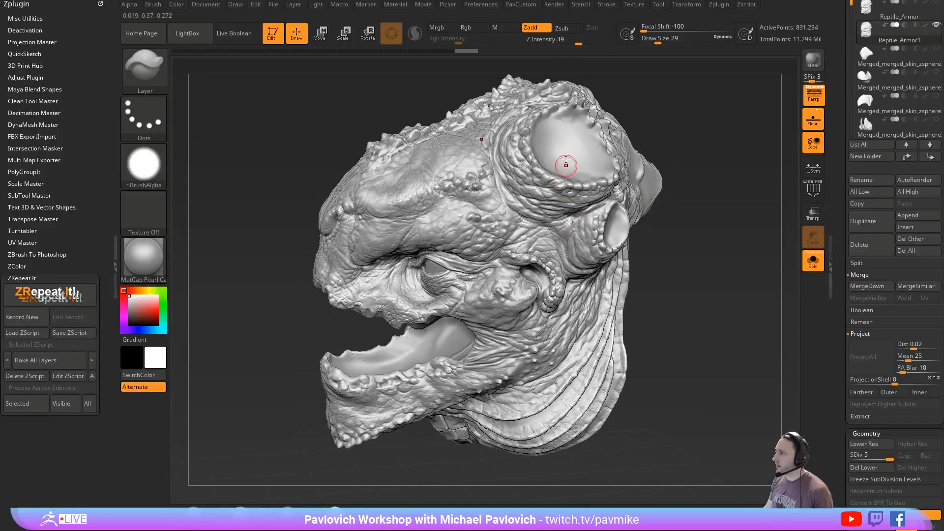
# - Paint four raised round bumps of varying size inside the smooth socket at the side of the crown
pyautogui.moveTo(561, 148); pyautogui.dragTo(584, 156)
pyautogui.press(']')
pyautogui.press(']')
pyautogui.press('[')
pyautogui.press('[')
pyautogui.press('[')
pyautogui.moveTo(677, 233); pyautogui.dragTo(699, 226)
pyautogui.press(']')
pyautogui.press(']')
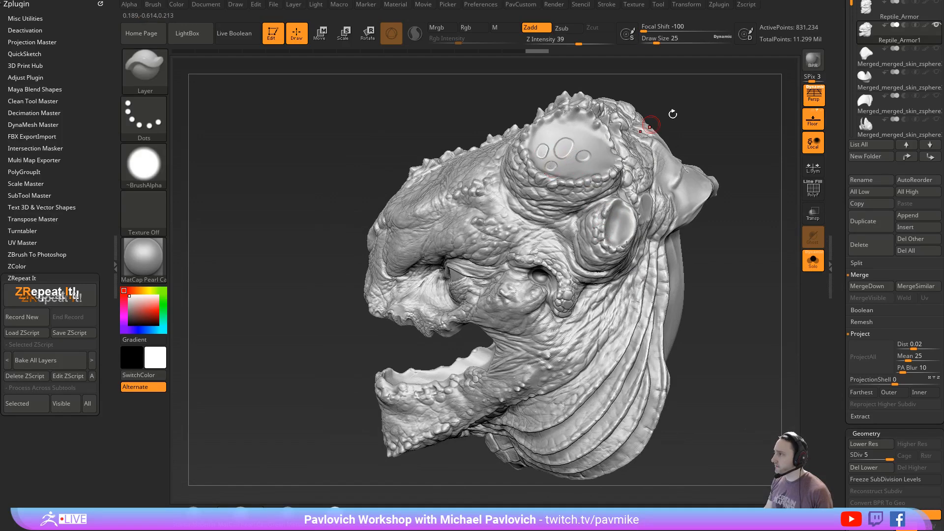
# - Paint two raised round bumps on the brow above the eye with the Layer brush at draw size 25
pyautogui.moveTo(672, 114); pyautogui.dragTo(594, 123)
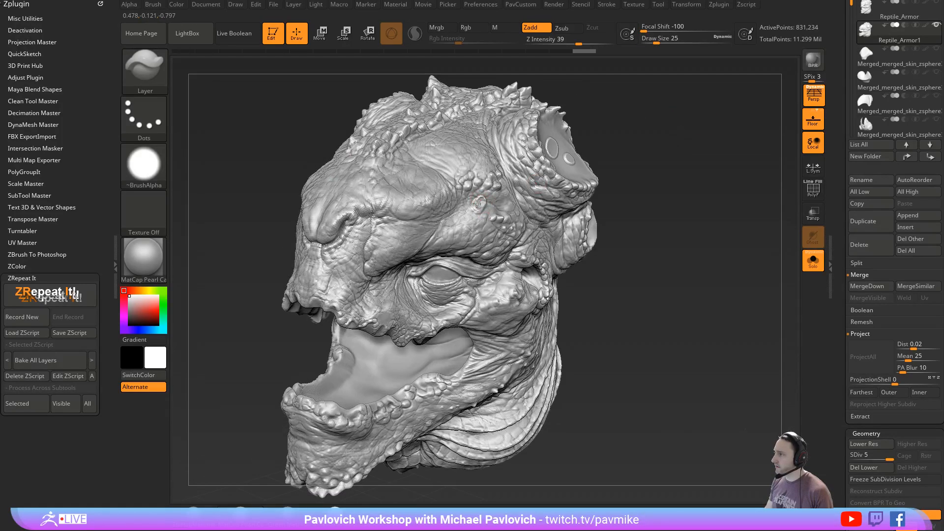
pyautogui.moveTo(435, 187); pyautogui.dragTo(429, 192)
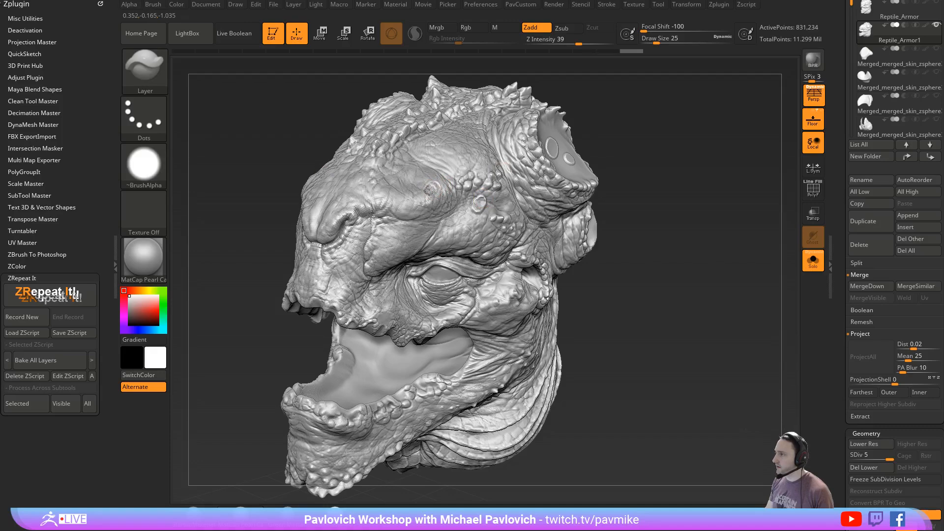
pyautogui.moveTo(612, 182); pyautogui.dragTo(582, 263)
pyautogui.moveTo(560, 231)
pyautogui.mouseDown()
pyautogui.moveTo(678, 238)
pyautogui.moveTo(711, 275)
pyautogui.mouseUp()
# - Switch to the ZProject brush with draw size 31 and position it over the brow bumps
pyautogui.press('b')
pyautogui.press('z')
pyautogui.press('p')
pyautogui.press('s')
pyautogui.moveTo(428, 249); pyautogui.dragTo(431, 248)
pyautogui.moveTo(400, 247); pyautogui.dragTo(414, 207, button='right')
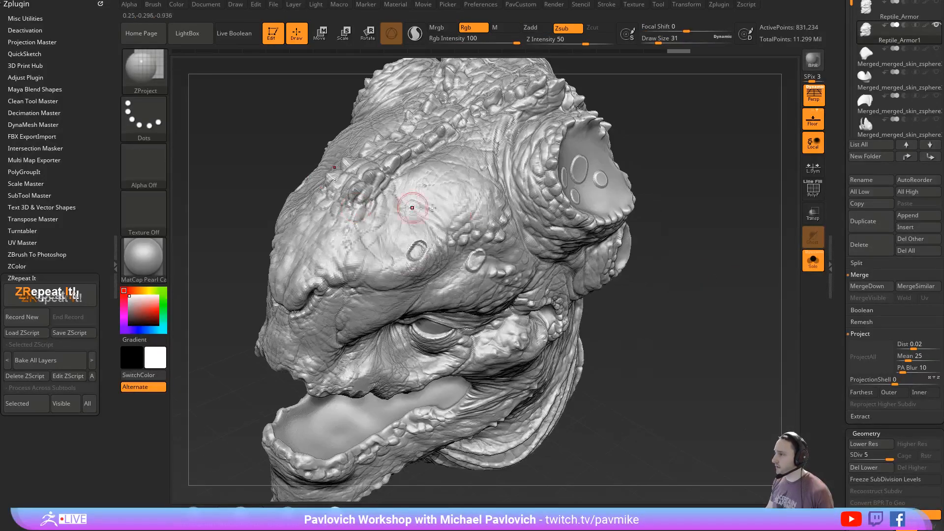
# - Turn off Solo and show the original Reptile_Armor subtool together with the Reptile_Armor1 copy
pyautogui.click(811, 261)
pyautogui.keyDown('alt'); pyautogui.moveTo(735, 216); pyautogui.dragTo(746, 290); pyautogui.keyUp('alt')
pyautogui.moveTo(840, 245); pyautogui.dragTo(832, 345)
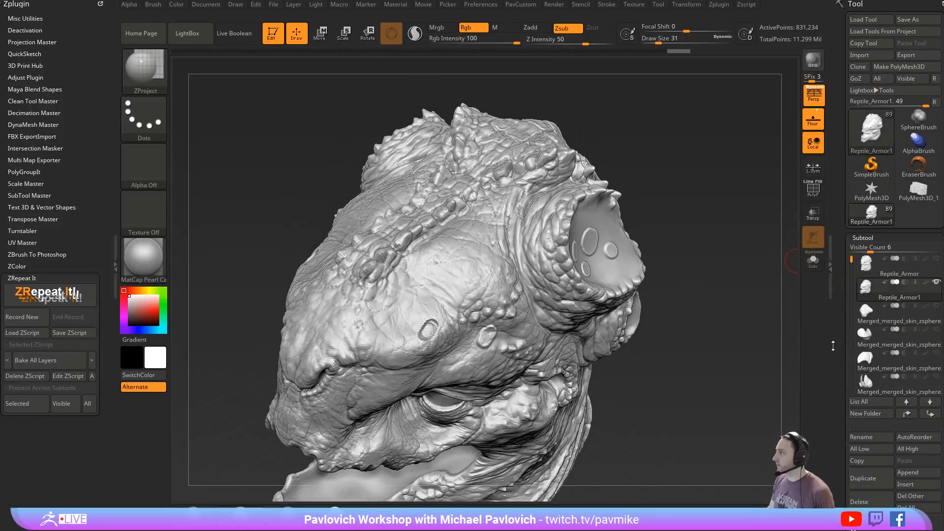
pyautogui.moveTo(729, 305); pyautogui.dragTo(744, 313)
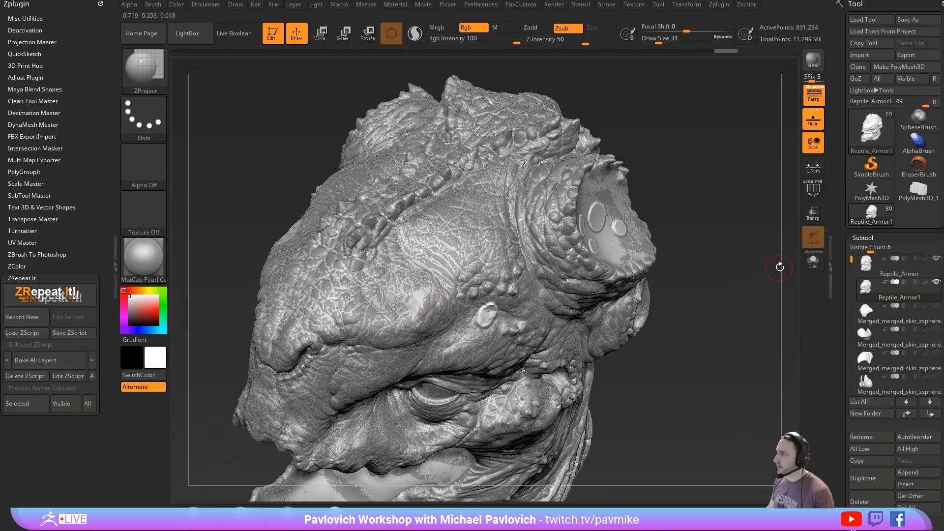
# - Try to remove the brow bumps by brushing the original's surface onto them with ZProject
pyautogui.moveTo(734, 294); pyautogui.dragTo(698, 273)
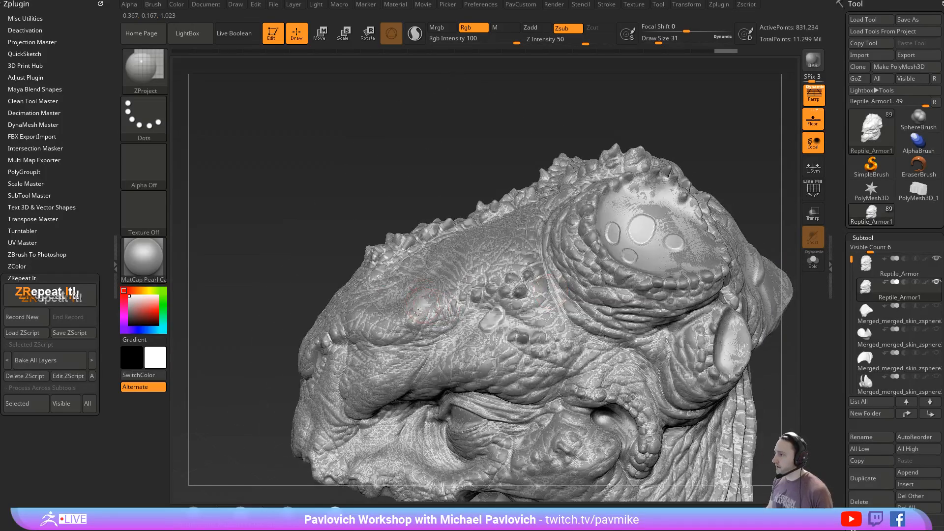
pyautogui.moveTo(304, 253); pyautogui.dragTo(321, 342)
pyautogui.moveTo(554, 340); pyautogui.dragTo(543, 295)
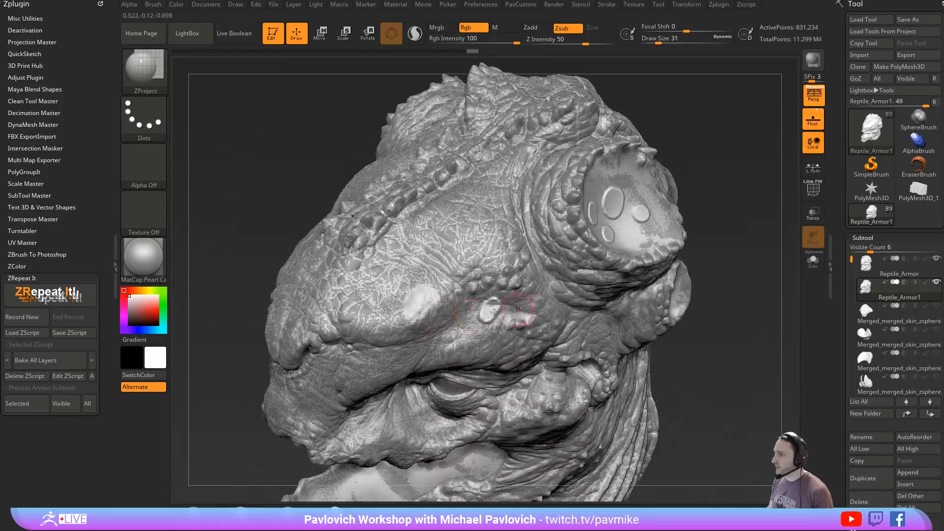
pyautogui.moveTo(397, 305); pyautogui.dragTo(450, 295)
pyautogui.moveTo(536, 335); pyautogui.dragTo(497, 316, button='right')
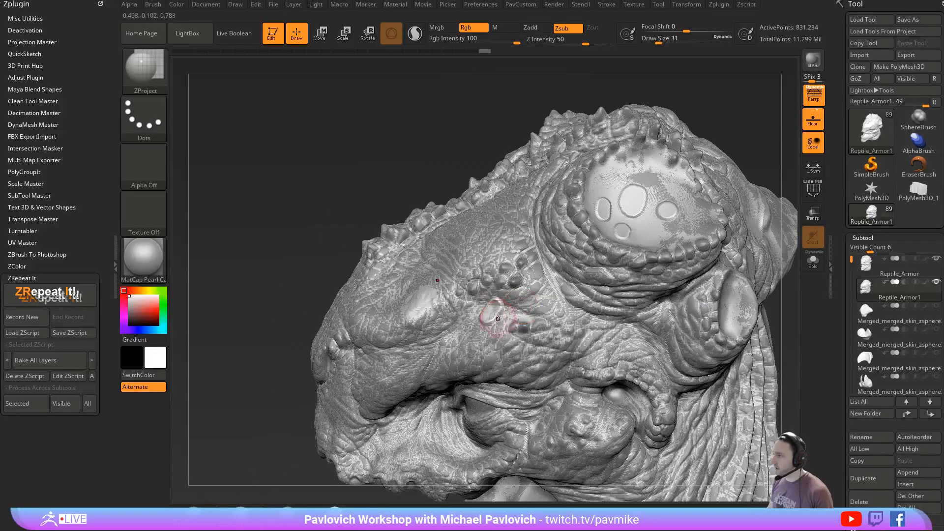
pyautogui.moveTo(497, 316); pyautogui.dragTo(489, 313)
# - Inspect both sides of the isolated copy's brow and undo the ZProject strokes
pyautogui.moveTo(345, 176)
pyautogui.mouseDown()
pyautogui.moveTo(727, 295)
pyautogui.moveTo(731, 274)
pyautogui.moveTo(695, 276)
pyautogui.moveTo(731, 308)
pyautogui.moveTo(713, 215)
pyautogui.mouseUp()
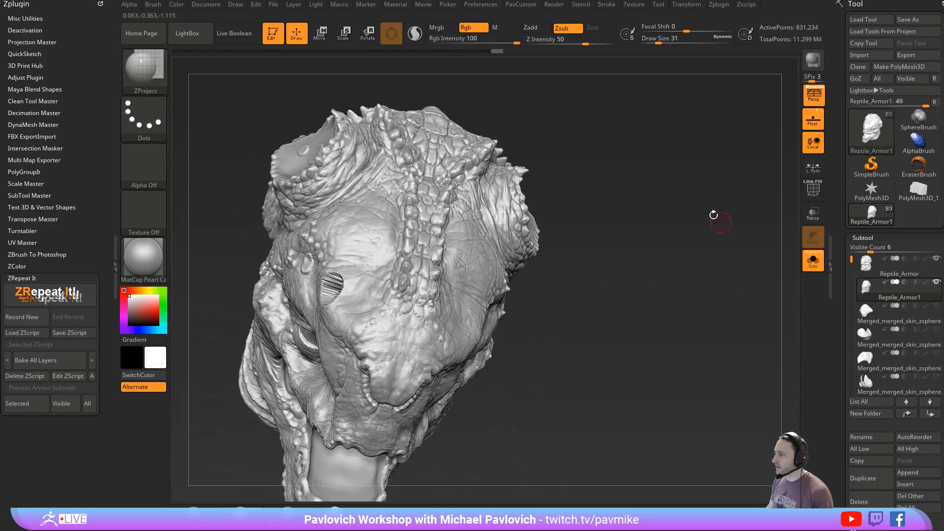
pyautogui.moveTo(621, 263); pyautogui.dragTo(656, 327)
pyautogui.moveTo(604, 297); pyautogui.dragTo(486, 312)
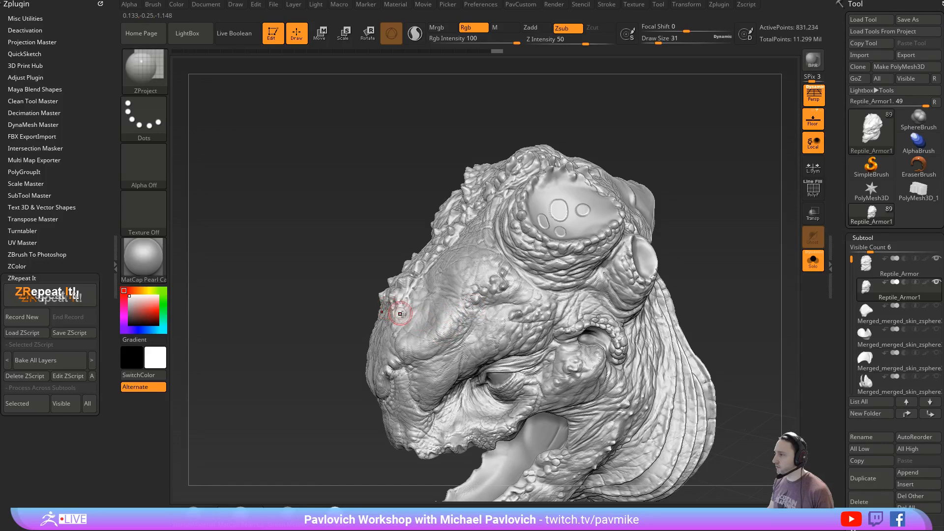
pyautogui.moveTo(355, 355); pyautogui.dragTo(400, 372)
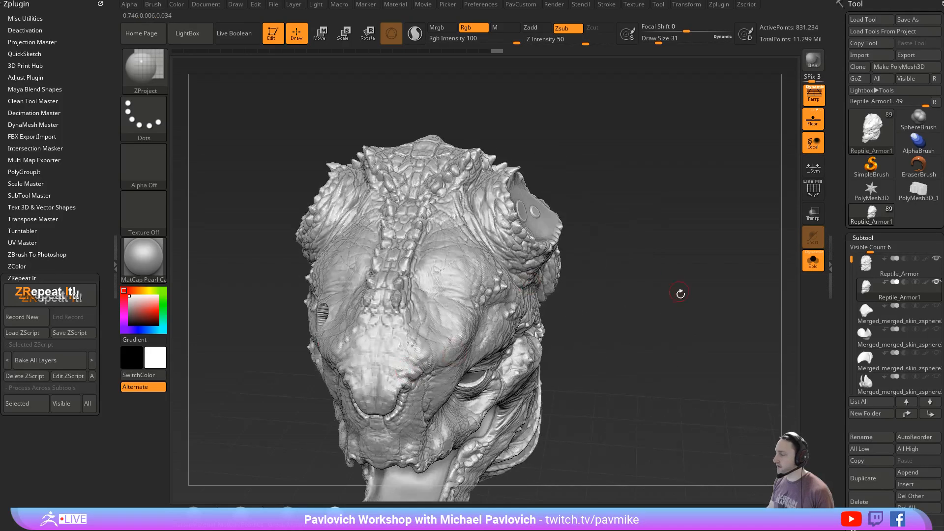
pyautogui.moveTo(680, 293); pyautogui.dragTo(684, 253)
pyautogui.press('ctrl')
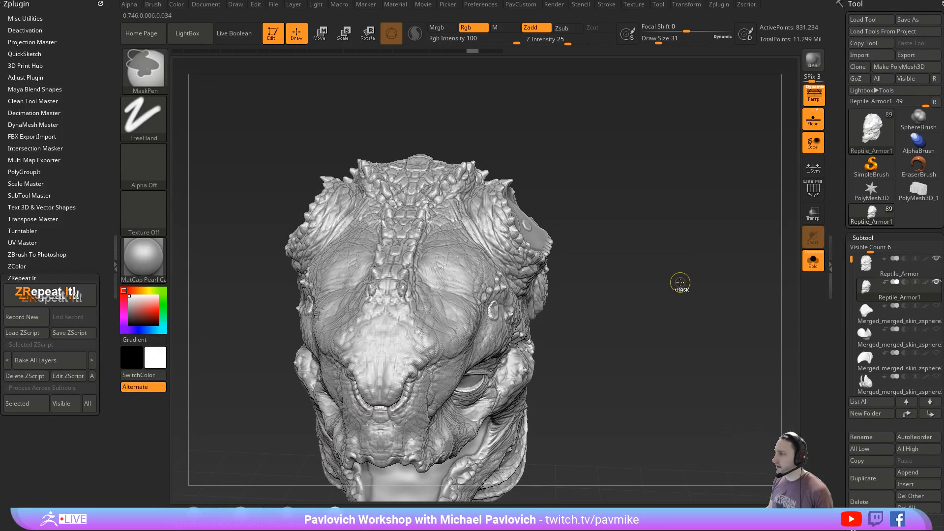
pyautogui.hotkey('ctrl', 'z')
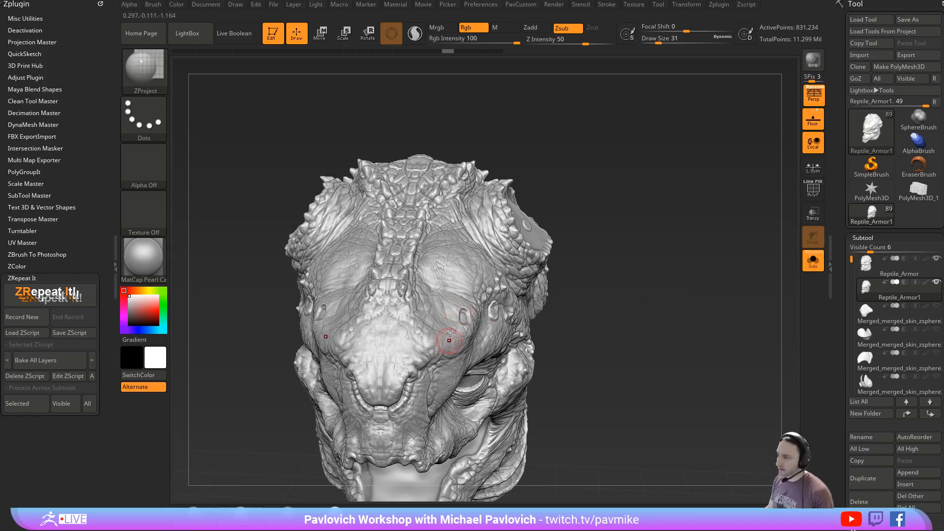
# - Project the original surface over both brow bumps with ZProject, facing each bump directly with both subtools shown
pyautogui.moveTo(616, 280)
pyautogui.mouseDown()
pyautogui.moveTo(655, 261)
pyautogui.moveTo(807, 257)
pyautogui.moveTo(684, 283)
pyautogui.mouseUp()
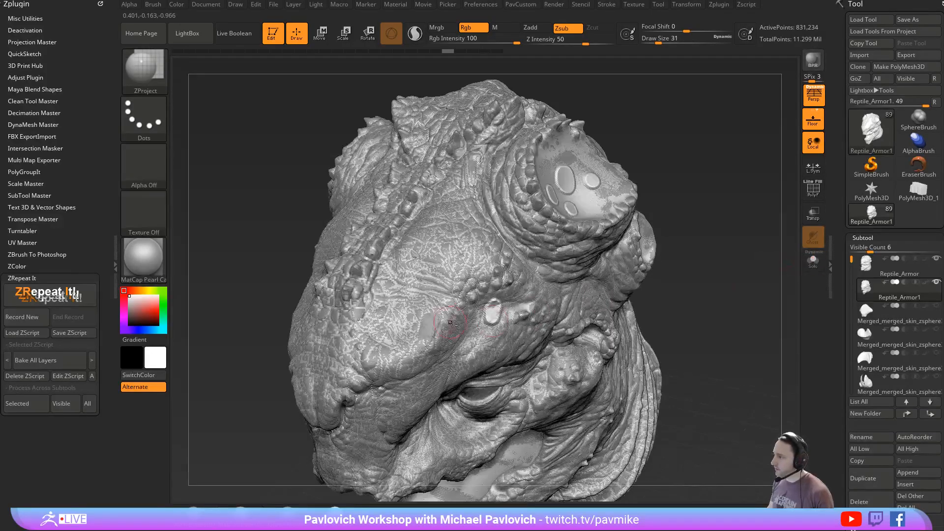
pyautogui.moveTo(436, 323); pyautogui.dragTo(432, 326)
pyautogui.moveTo(693, 281); pyautogui.dragTo(644, 276)
pyautogui.moveTo(512, 302); pyautogui.dragTo(510, 307)
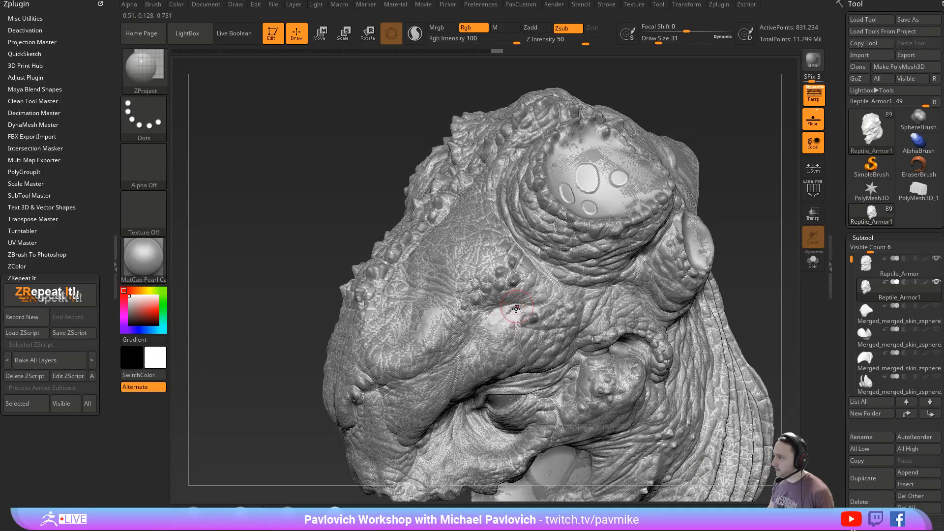
pyautogui.moveTo(502, 316); pyautogui.dragTo(503, 315)
# - Project the original surface over the bumps in the crown socket with the ZProject brush
pyautogui.moveTo(723, 174)
pyautogui.keyDown('alt'); pyautogui.mouseDown()
pyautogui.moveTo(654, 238)
pyautogui.moveTo(656, 271)
pyautogui.mouseUp(); pyautogui.keyUp('alt')
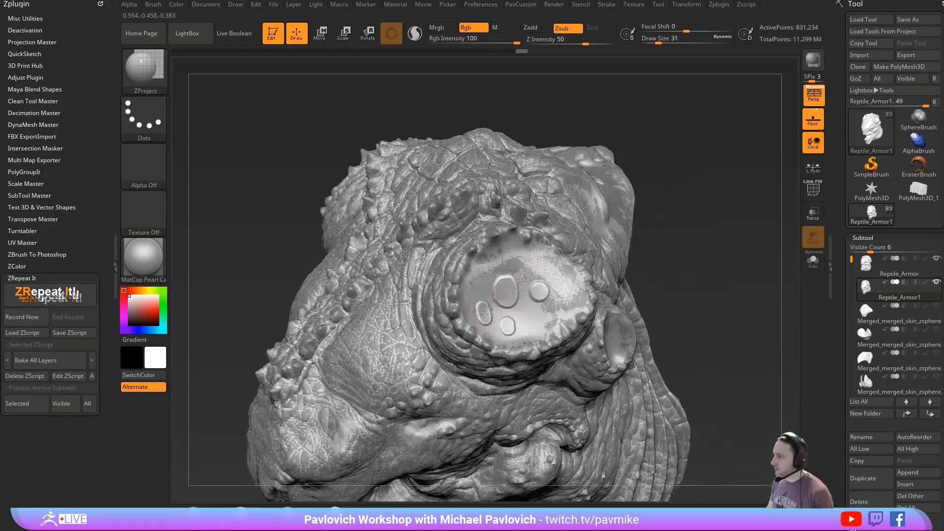
pyautogui.moveTo(691, 223); pyautogui.dragTo(658, 242)
pyautogui.moveTo(502, 309)
pyautogui.mouseDown()
pyautogui.moveTo(494, 316)
pyautogui.moveTo(504, 277)
pyautogui.moveTo(535, 285)
pyautogui.mouseUp()
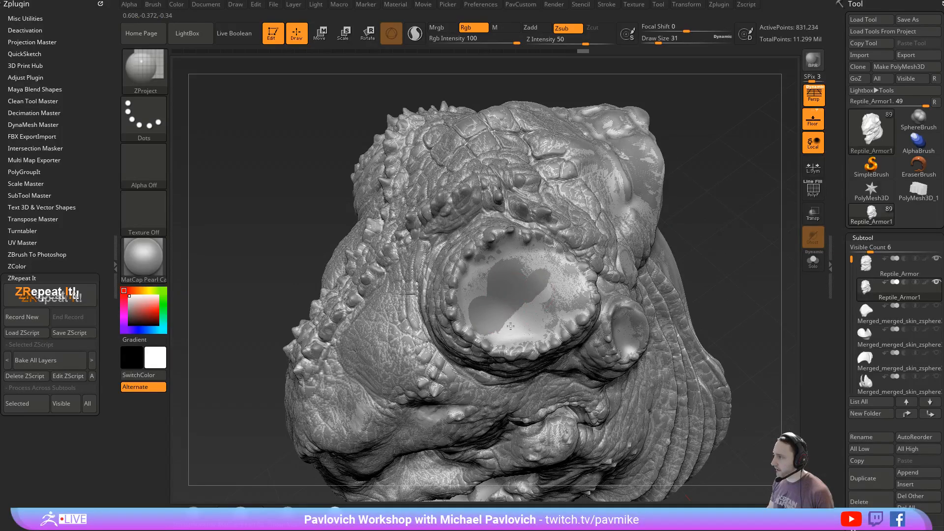
pyautogui.moveTo(511, 326); pyautogui.dragTo(502, 322)
# - Isolate the copy and check the projected brow and socket from several angles
pyautogui.moveTo(739, 289)
pyautogui.mouseDown()
pyautogui.moveTo(683, 263)
pyautogui.moveTo(708, 232)
pyautogui.moveTo(723, 243)
pyautogui.mouseUp()
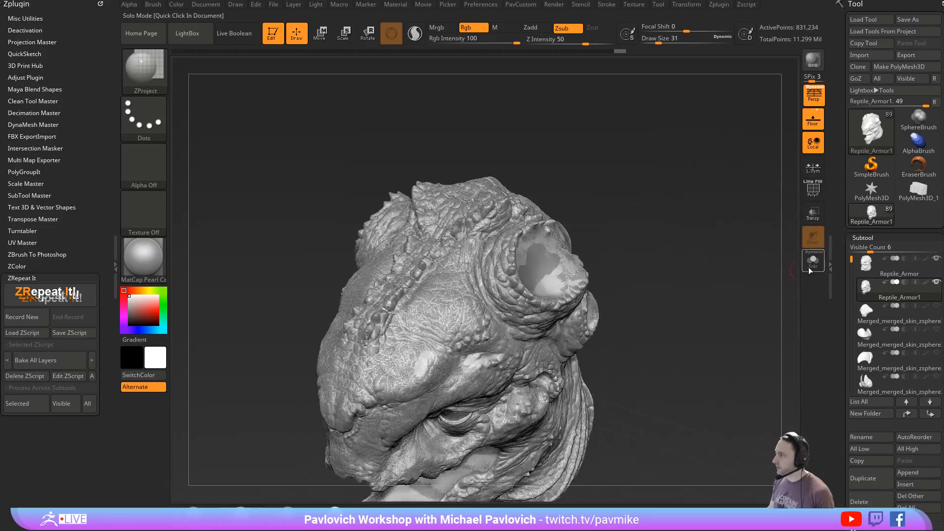
pyautogui.click(809, 271)
pyautogui.moveTo(710, 297); pyautogui.dragTo(727, 276)
pyautogui.moveTo(609, 287); pyautogui.dragTo(569, 283)
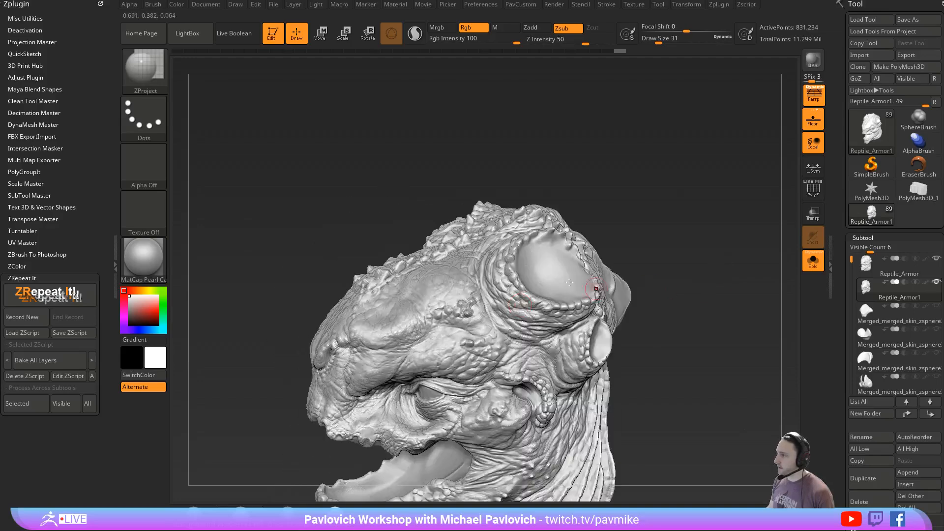
pyautogui.moveTo(594, 181)
pyautogui.mouseDown()
pyautogui.moveTo(600, 246)
pyautogui.moveTo(643, 285)
pyautogui.moveTo(649, 252)
pyautogui.moveTo(688, 261)
pyautogui.moveTo(610, 314)
pyautogui.mouseUp()
# - Mask the reprojected half of the head up to its centre line in front view and isolate the copy
pyautogui.click(819, 263)
pyautogui.keyDown('alt'); pyautogui.moveTo(723, 295); pyautogui.dragTo(711, 260); pyautogui.keyUp('alt')
pyautogui.scroll(-5, 837, 303)
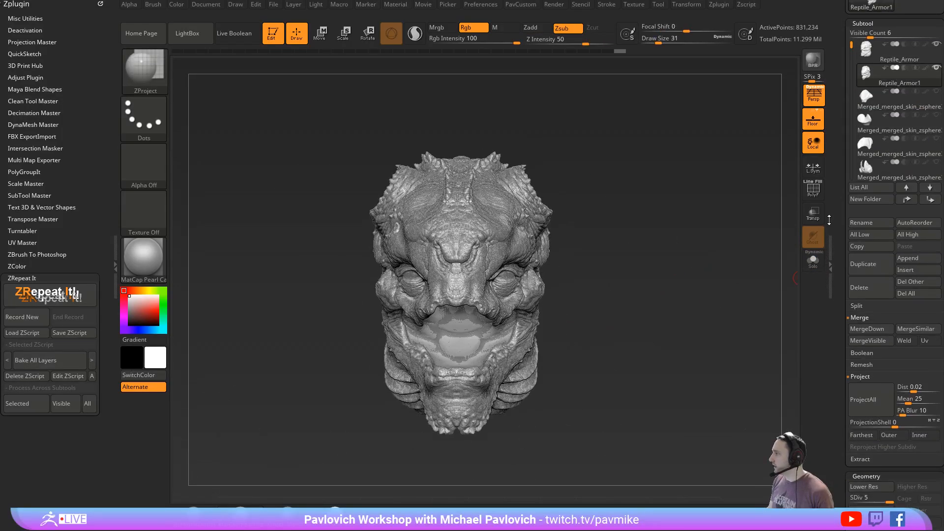
pyautogui.keyDown('ctrl'); pyautogui.moveTo(668, 116); pyautogui.dragTo(459, 463); pyautogui.keyUp('ctrl')
pyautogui.click(815, 264)
# - Restore the head's symmetry from the masked half with the Smart ReSym deformation
pyautogui.scroll(-10, 839, 307)
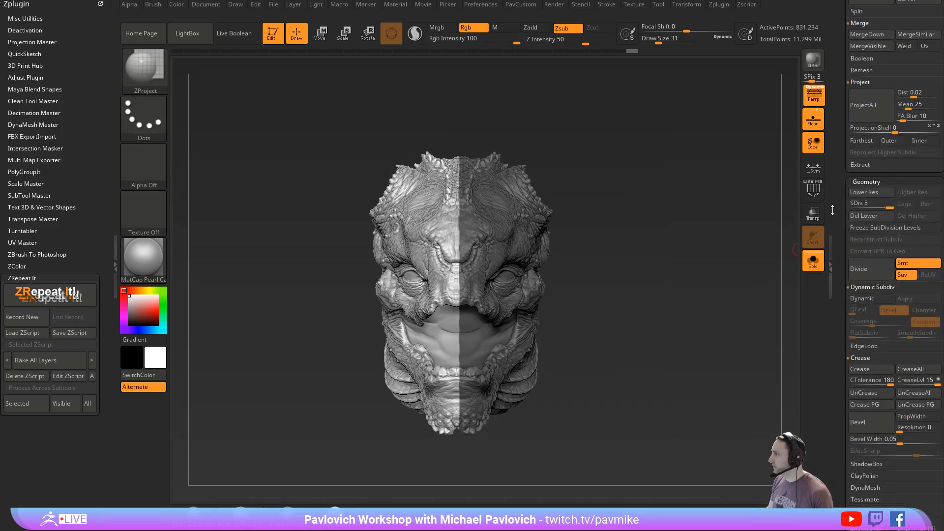
pyautogui.press('shift')
pyautogui.click(870, 266)
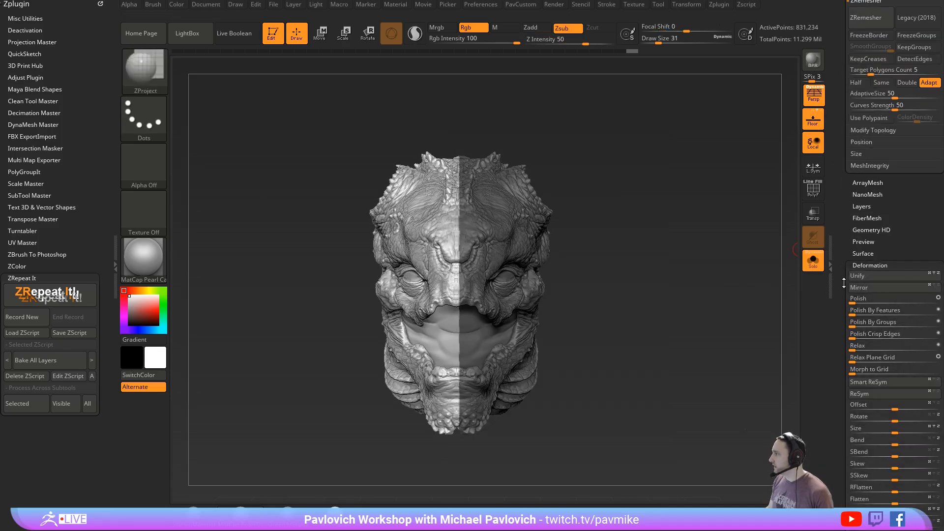
pyautogui.click(883, 368)
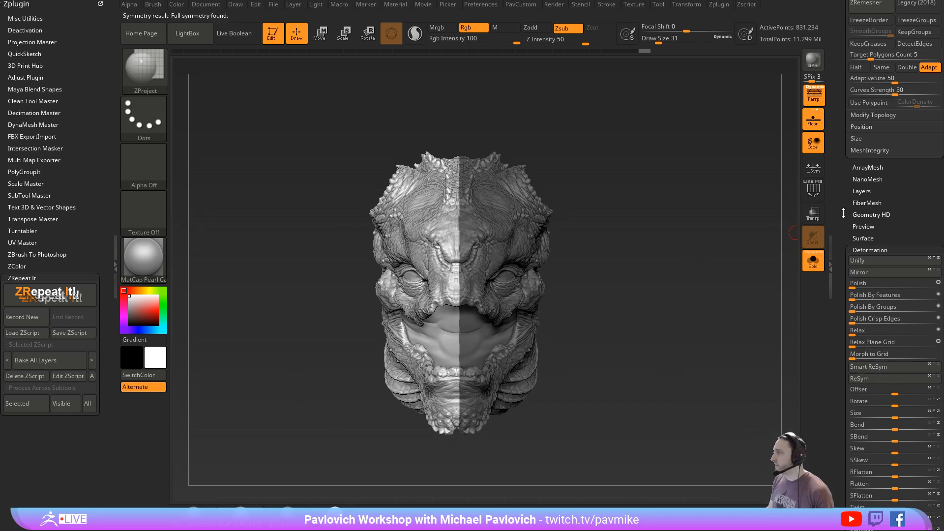
# - Compare the copy at SDiv 1 with its highest subdivision level, SDiv 5
pyautogui.scroll(6, 843, 213)
pyautogui.scroll(5, 841, 127)
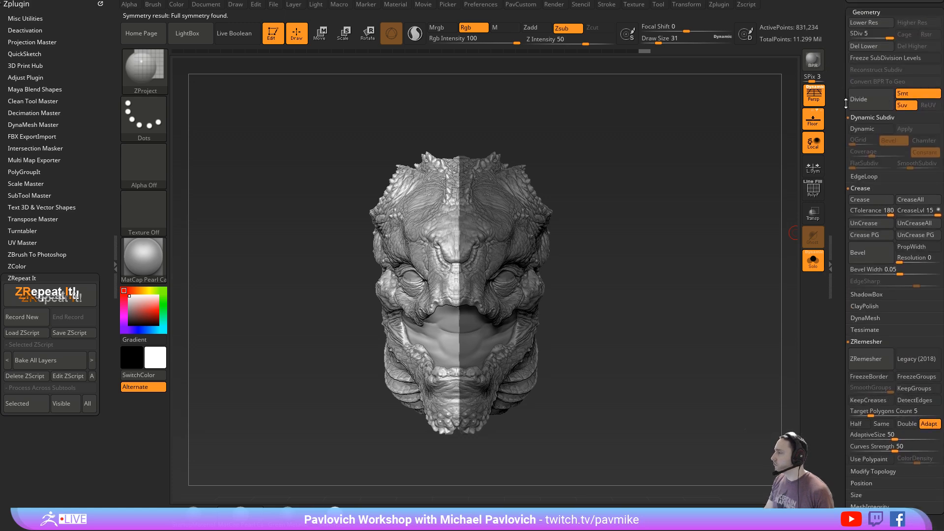
pyautogui.scroll(3, 841, 127)
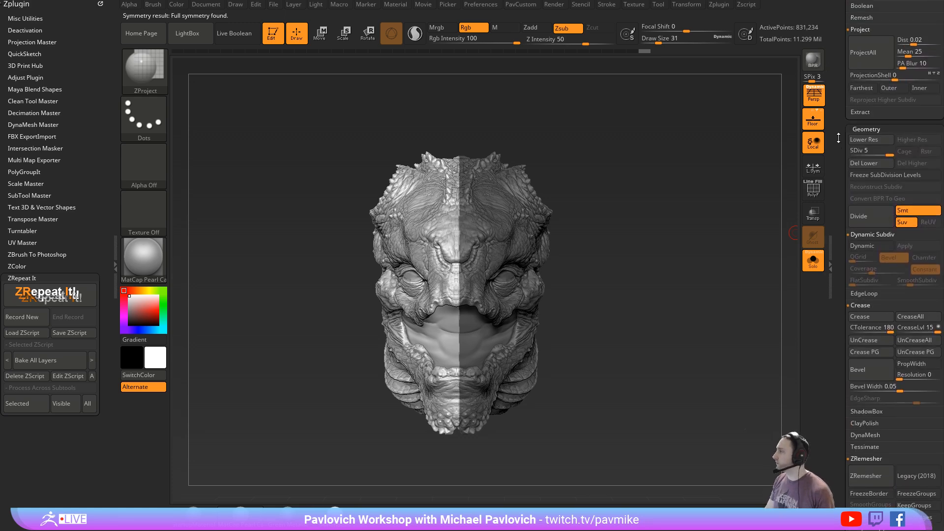
pyautogui.click(852, 171)
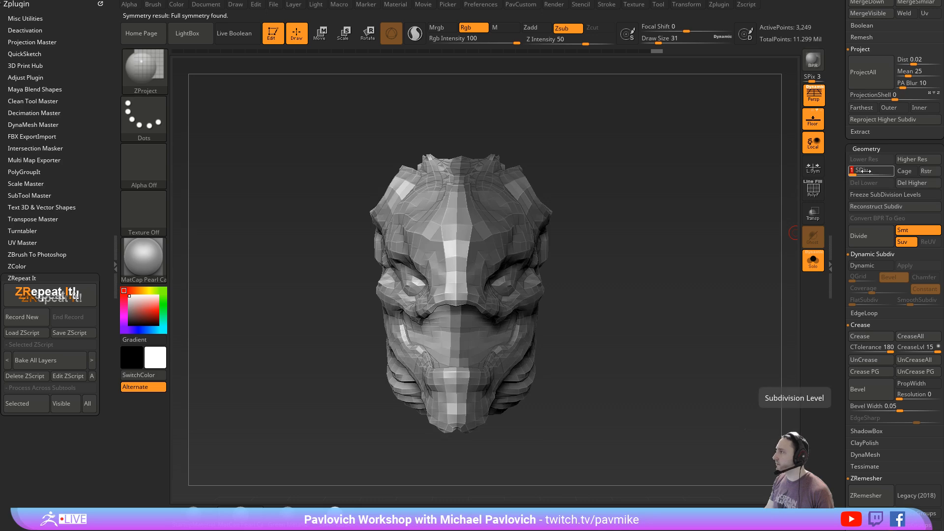
pyautogui.moveTo(852, 173); pyautogui.dragTo(889, 171)
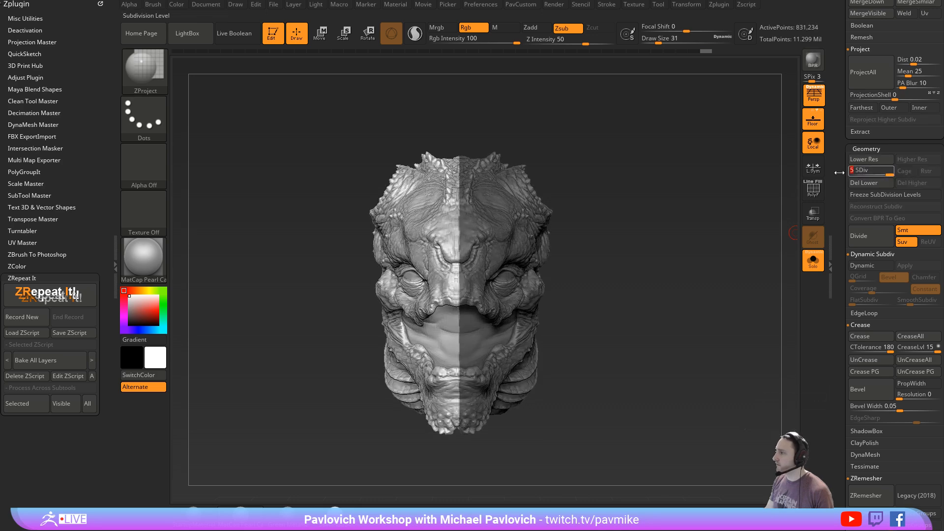
# - Clear the head from the canvas and replace it with a Cube3D primitive converted to a PolyMesh3D
pyautogui.moveTo(639, 276)
pyautogui.mouseDown()
pyautogui.moveTo(736, 281)
pyautogui.moveTo(674, 263)
pyautogui.mouseUp()
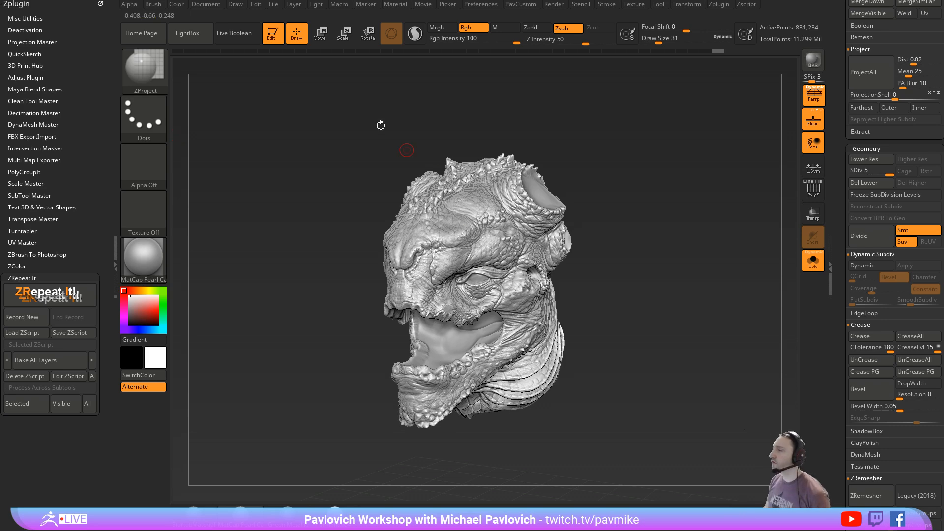
pyautogui.press('t')
pyautogui.hotkey('ctrl', 'n')
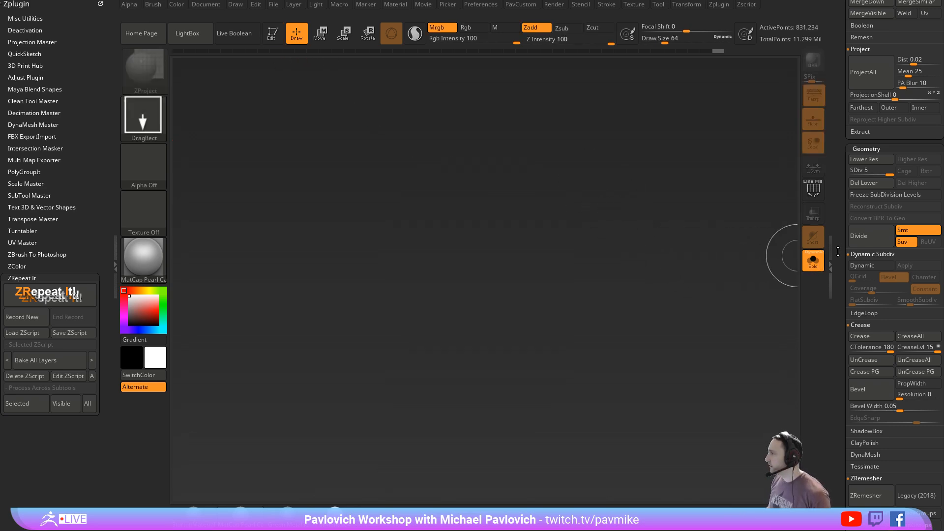
pyautogui.moveTo(838, 251); pyautogui.dragTo(838, 339)
pyautogui.click(871, 167)
pyautogui.click(869, 140)
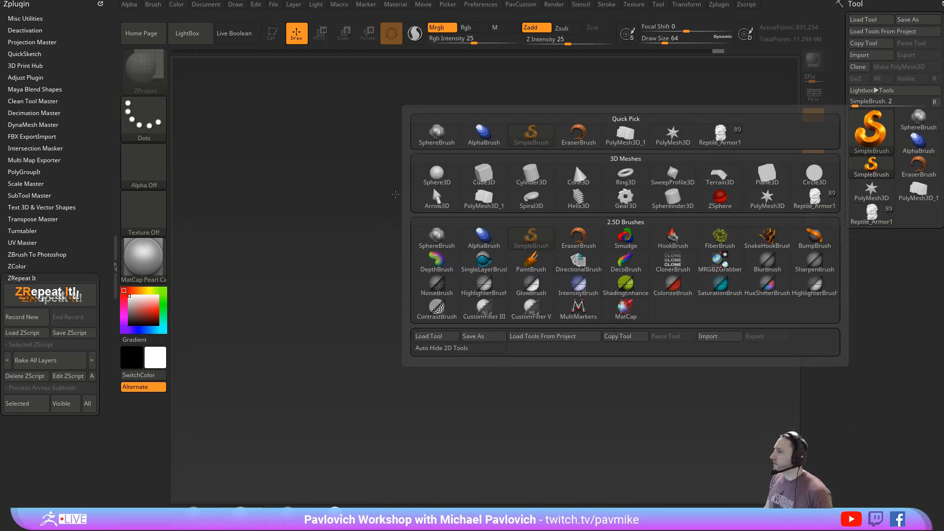
pyautogui.click(861, 163)
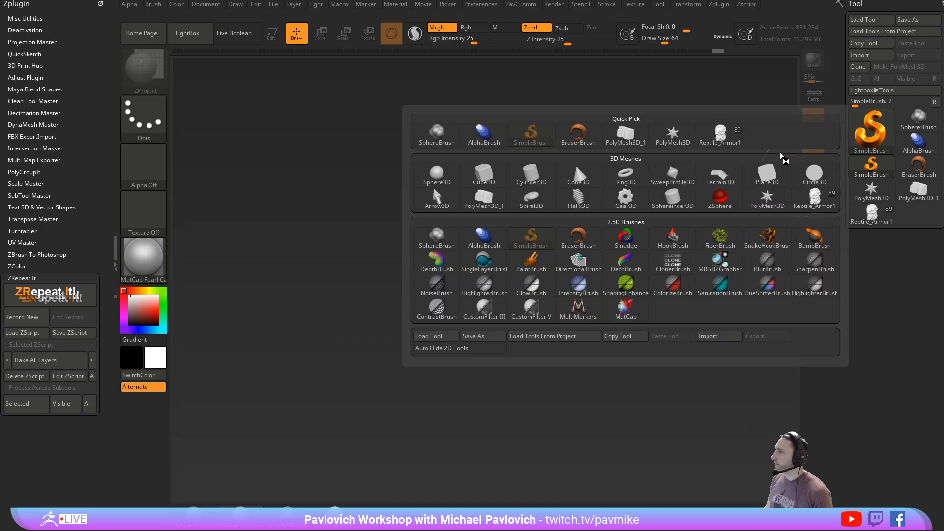
pyautogui.click(475, 190)
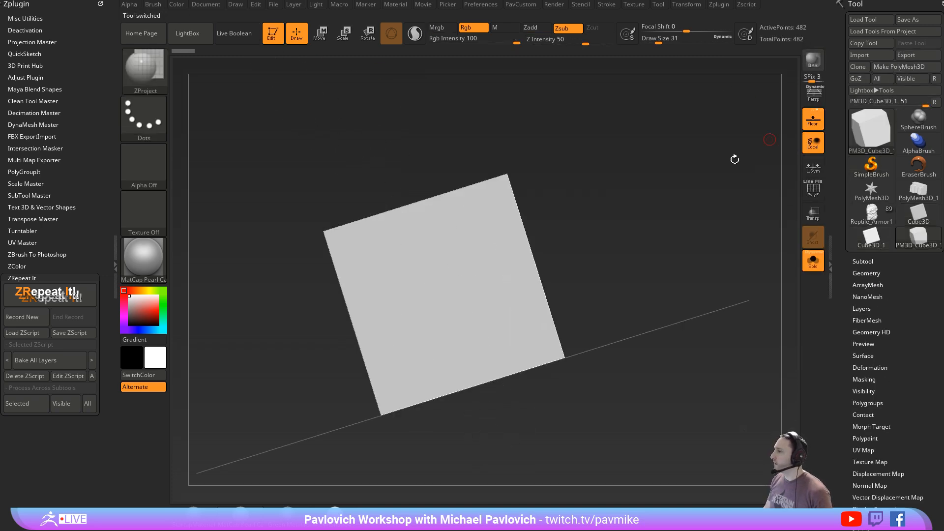
# - Show the cube's polyframe and assign its sides separate polygroups with Groups By Normals
pyautogui.keyDown('shift'); pyautogui.moveTo(734, 160); pyautogui.dragTo(731, 255, button='right'); pyautogui.keyUp('shift')
pyautogui.hotkey('shift', 'f')
pyautogui.press('space')
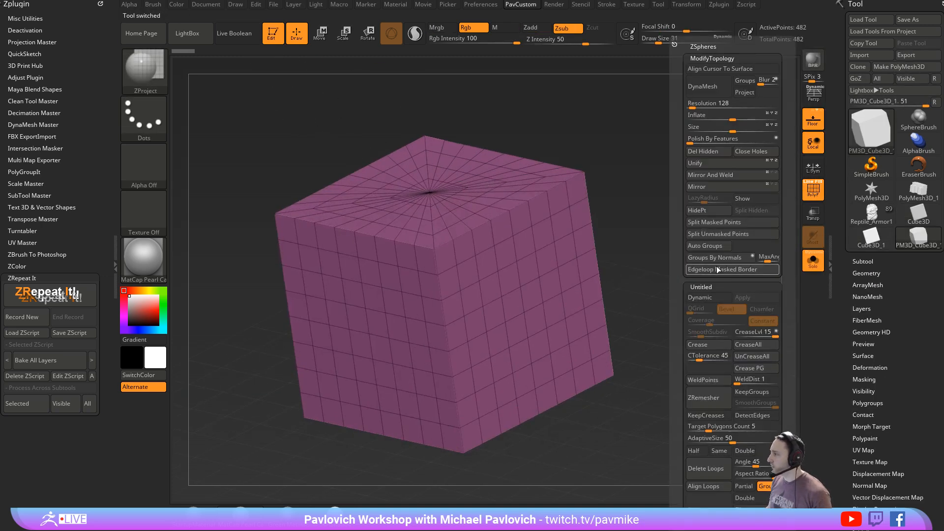
pyautogui.click(717, 258)
pyautogui.moveTo(683, 284); pyautogui.dragTo(689, 255, button='right')
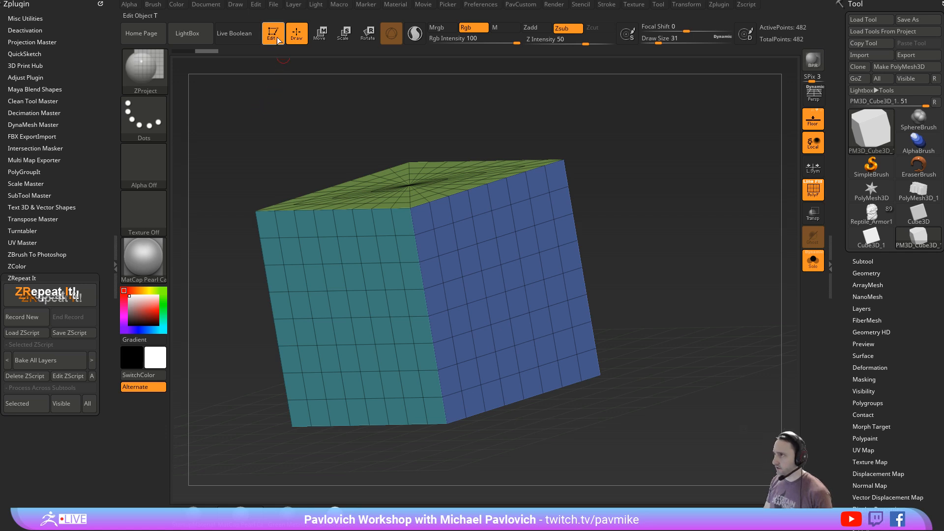
# - Clear the canvas and place the PolyMesh3D star for editing
pyautogui.click(272, 34)
pyautogui.hotkey('ctrl', 'n')
pyautogui.click(871, 190)
pyautogui.moveTo(490, 279); pyautogui.dragTo(536, 231)
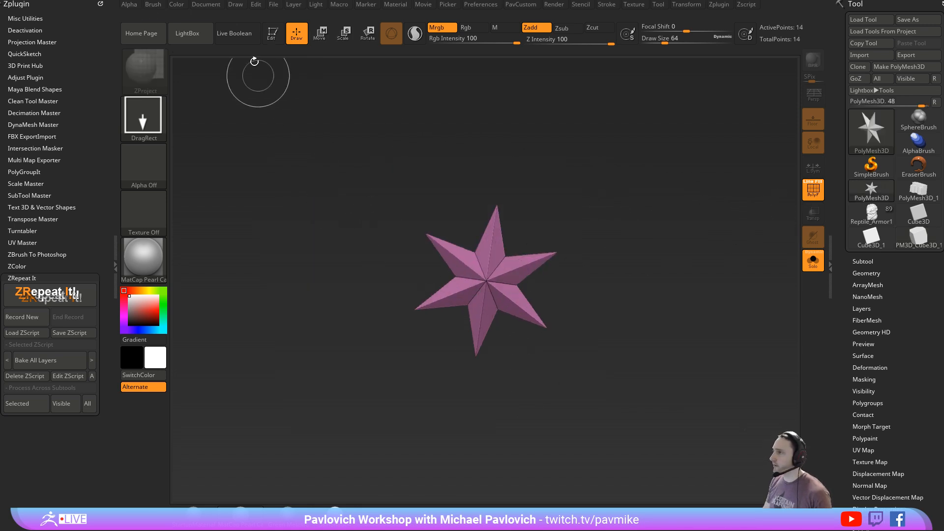
pyautogui.press('t')
# - Initialize the star as a QCube
pyautogui.scroll(-5, 862, 231)
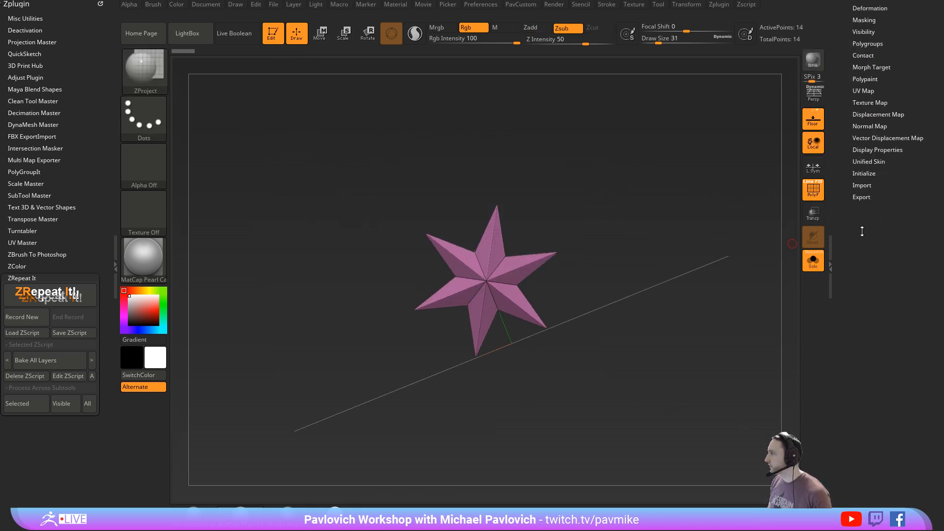
pyautogui.click(864, 173)
pyautogui.click(859, 184)
pyautogui.moveTo(835, 180); pyautogui.dragTo(831, 339)
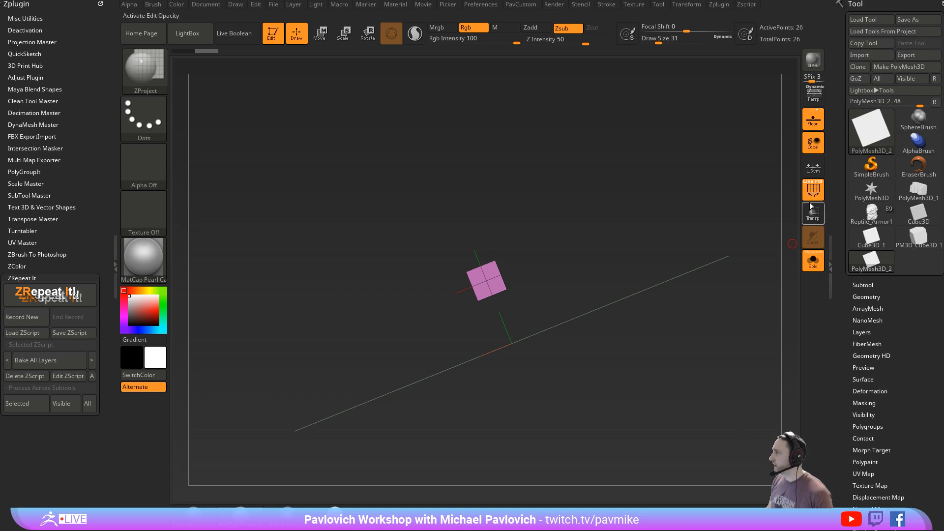
# - Preview the small cube with dynamic subdivision and switch the preview off
pyautogui.keyDown('shift'); pyautogui.moveTo(653, 237); pyautogui.dragTo(686, 312); pyautogui.keyUp('shift')
pyautogui.moveTo(695, 274); pyautogui.dragTo(698, 273)
pyautogui.press('d')
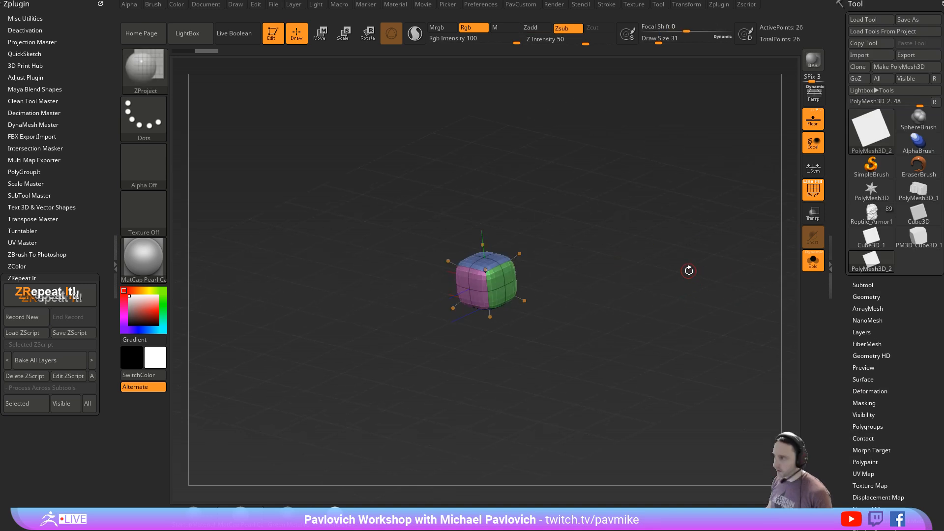
pyautogui.hotkey('shift', 'd')
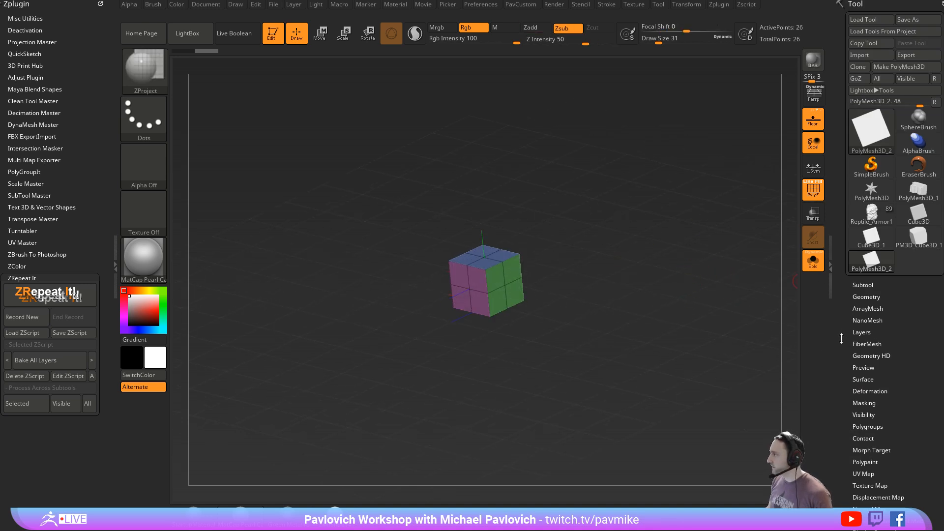
# - Reinitialize the QCube with X, Y and Z Res set to 1 and assign it one single polygroup
pyautogui.moveTo(841, 338); pyautogui.dragTo(848, 220)
pyautogui.click(861, 140)
pyautogui.write('1')
pyautogui.click(890, 139)
pyautogui.write('1')
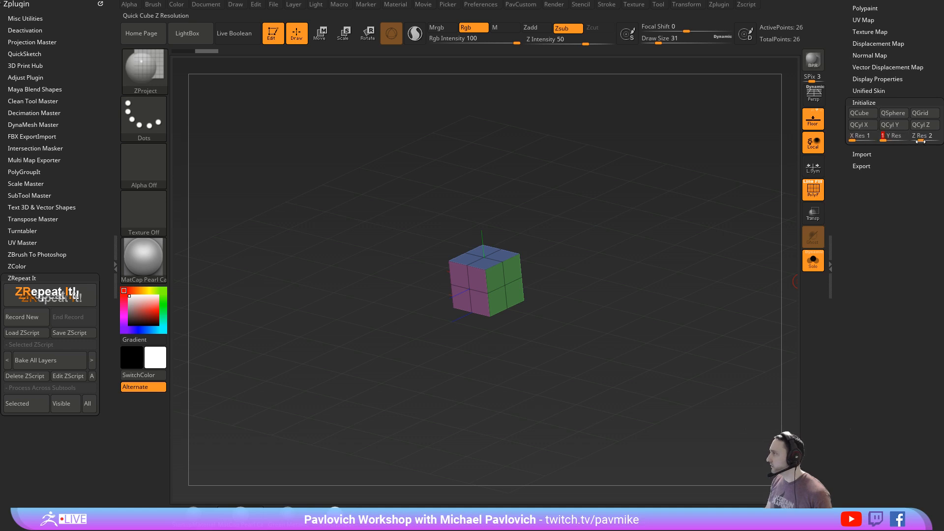
pyautogui.click(920, 142)
pyautogui.write('1')
pyautogui.click(864, 114)
pyautogui.keyDown('alt'); pyautogui.moveTo(687, 198); pyautogui.dragTo(676, 251); pyautogui.keyUp('alt')
pyautogui.hotkey('ctrl', 'w')
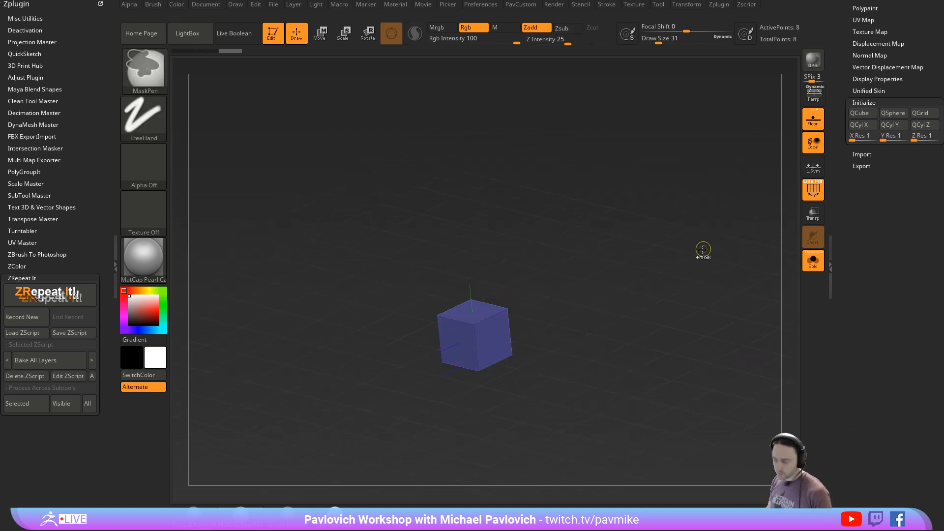
# - Create a new InsertMesh brush from the single-polygroup cube, facing it straight from above
pyautogui.moveTo(861, 221); pyautogui.dragTo(843, 460)
pyautogui.keyDown('shift'); pyautogui.moveTo(663, 197); pyautogui.dragTo(613, 263); pyautogui.keyUp('shift')
pyautogui.press('f')
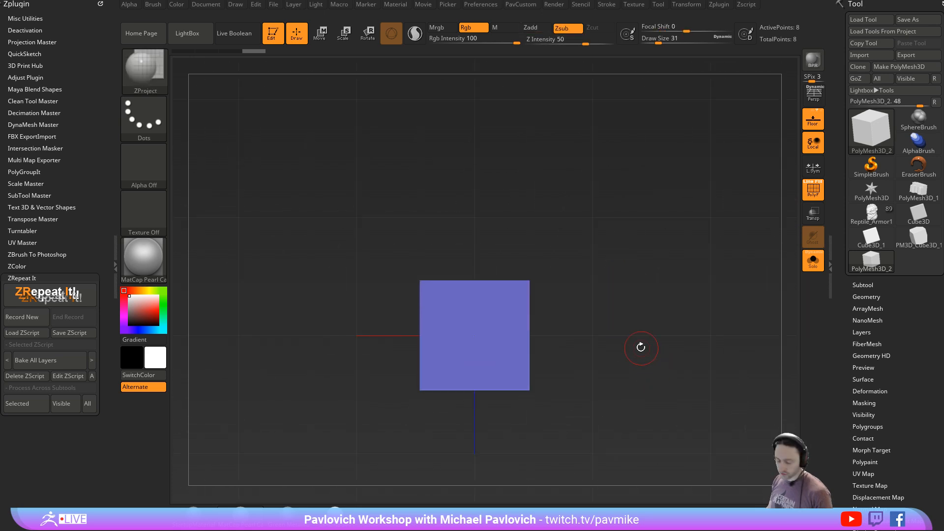
pyautogui.press('b')
pyautogui.click(316, 513)
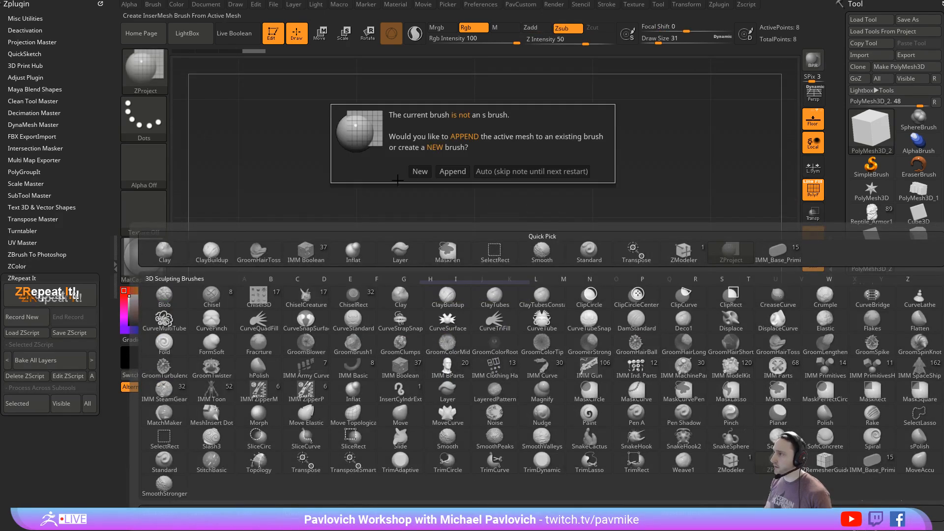
pyautogui.click(418, 171)
# - Create a NanoMesh brush from the InsertMesh cube and check its ZModeler Insert NanoMesh action on the cube
pyautogui.click(153, 5)
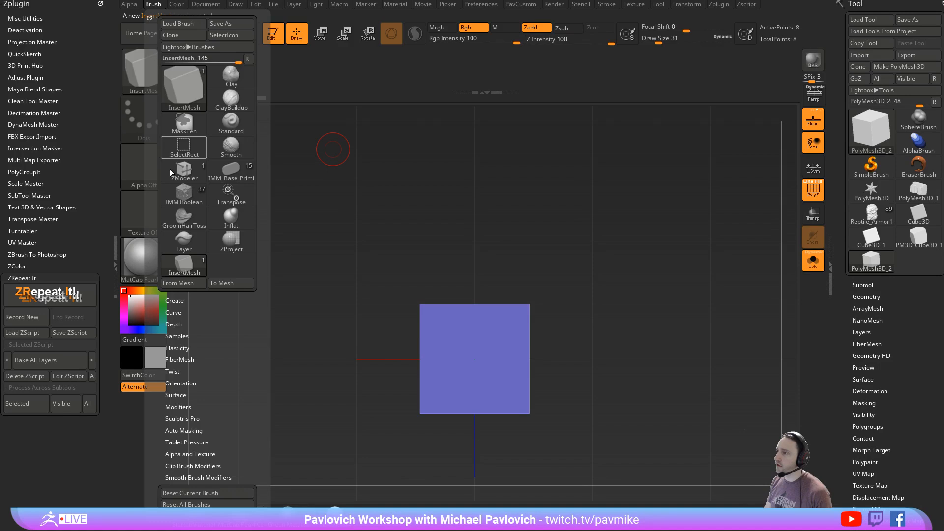
pyautogui.click(174, 300)
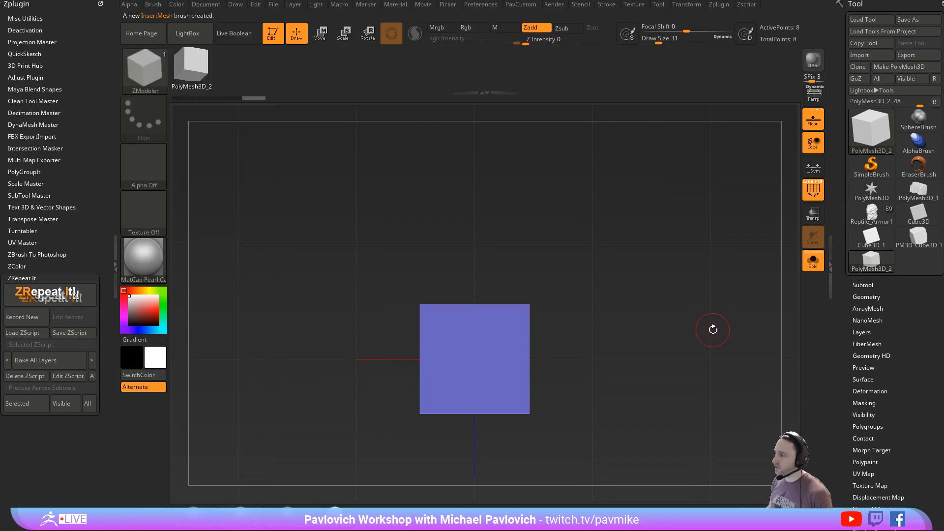
pyautogui.moveTo(695, 326)
pyautogui.mouseDown()
pyautogui.moveTo(680, 279)
pyautogui.moveTo(654, 285)
pyautogui.mouseUp()
pyautogui.press('b')
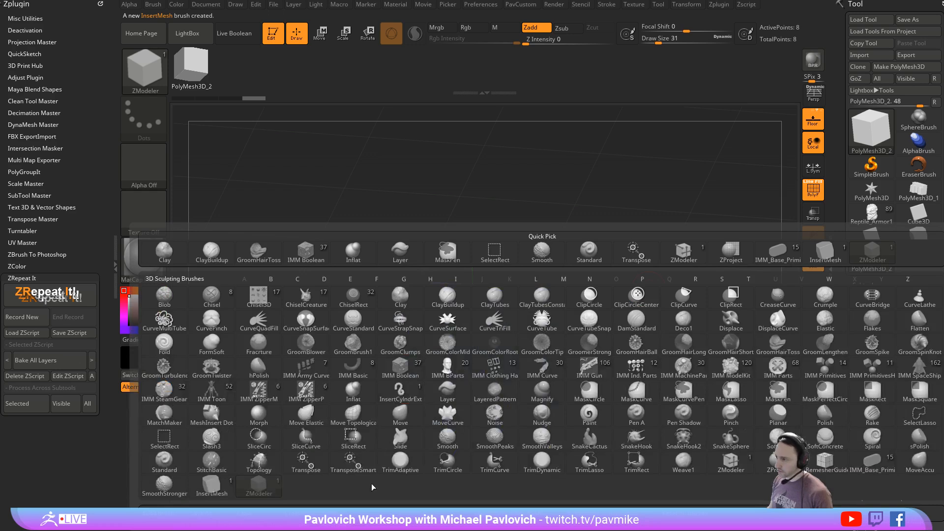
pyautogui.click(260, 481)
pyautogui.keyDown('alt'); pyautogui.moveTo(657, 285); pyautogui.dragTo(615, 282); pyautogui.keyUp('alt')
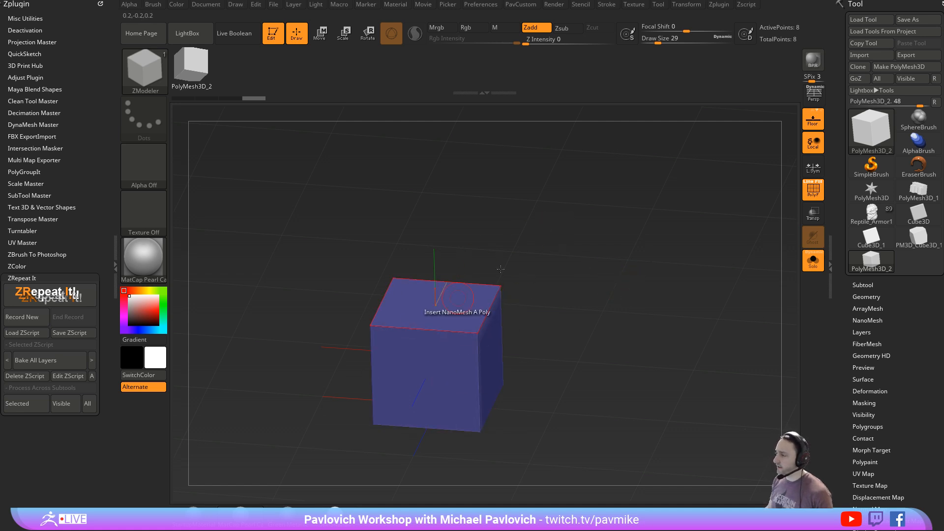
pyautogui.keyDown('shift'); pyautogui.moveTo(550, 285); pyautogui.dragTo(534, 323); pyautogui.keyUp('shift')
pyautogui.moveTo(596, 354); pyautogui.dragTo(421, 332)
pyautogui.moveTo(583, 301); pyautogui.dragTo(561, 317)
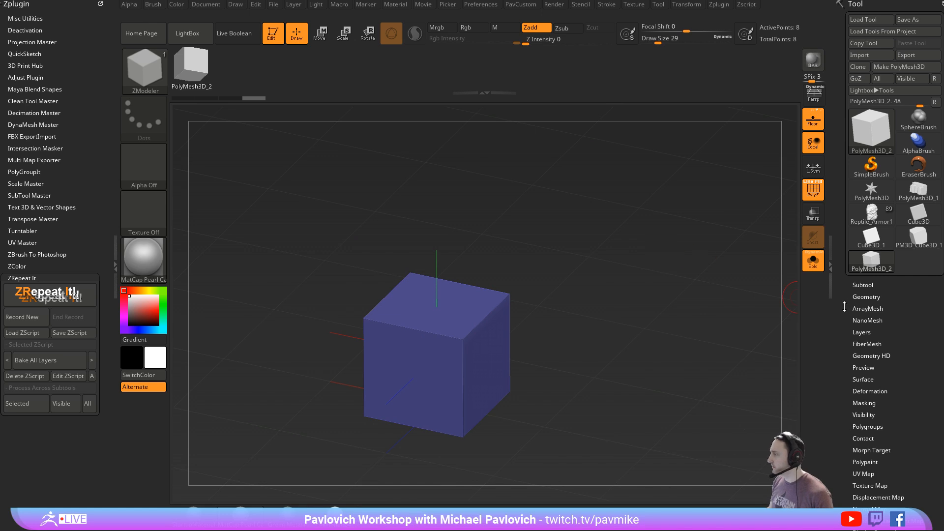
# - Switch the active tool to the polygrouped PM3D_Cube3D_1 cube
pyautogui.moveTo(844, 306); pyautogui.dragTo(825, 290)
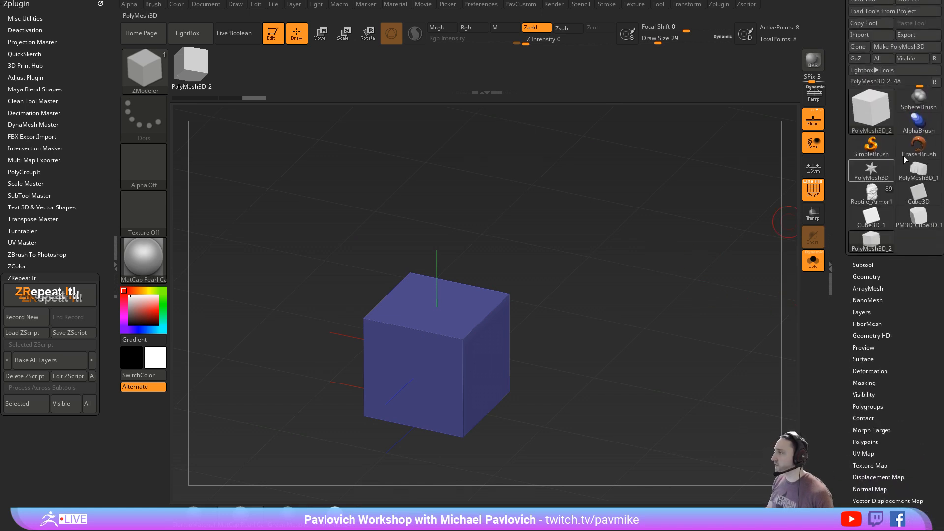
pyautogui.press('F1')
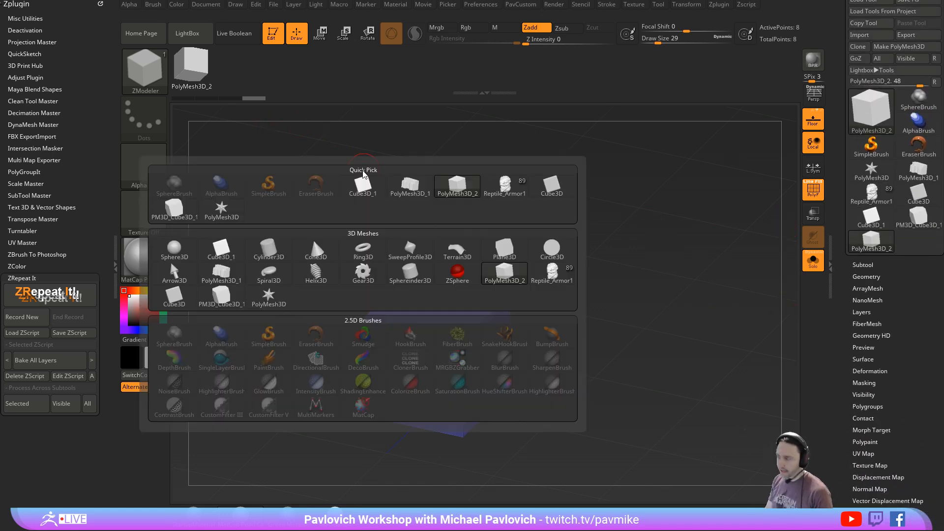
pyautogui.press('Escape')
pyautogui.press('F1')
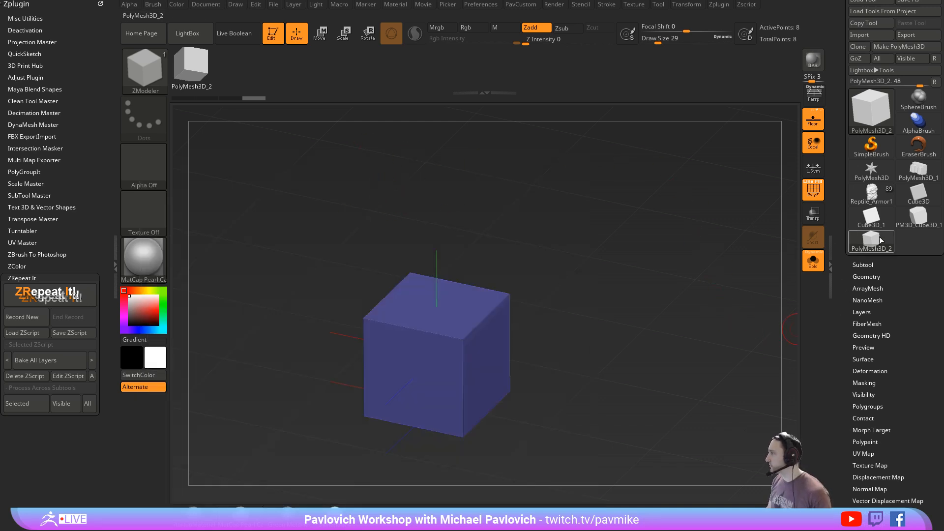
pyautogui.click(918, 216)
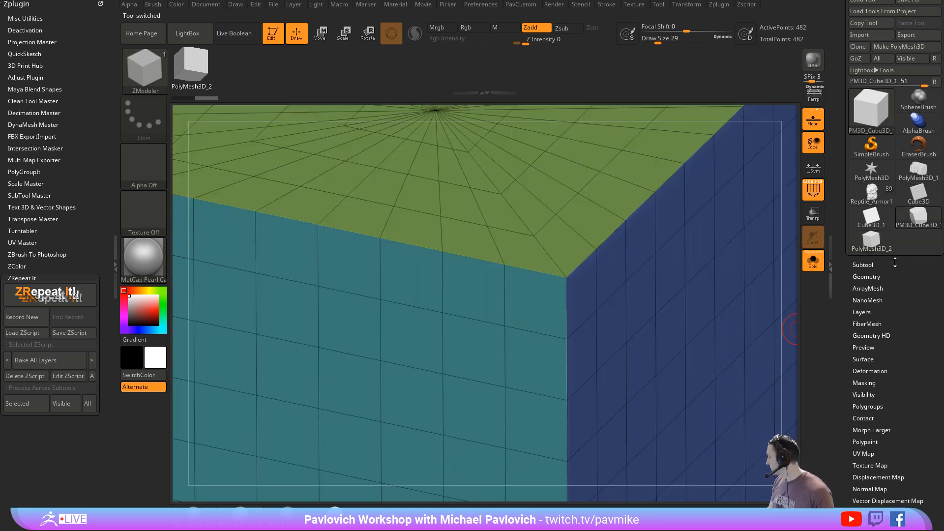
# - Insert one NanoMesh cube on a single polygon of the cube's blue side
pyautogui.keyDown('ctrl'); pyautogui.moveTo(784, 261); pyautogui.dragTo(773, 216, button='right'); pyautogui.keyUp('ctrl')
pyautogui.moveTo(774, 216); pyautogui.dragTo(723, 220, button='right')
pyautogui.press('space')
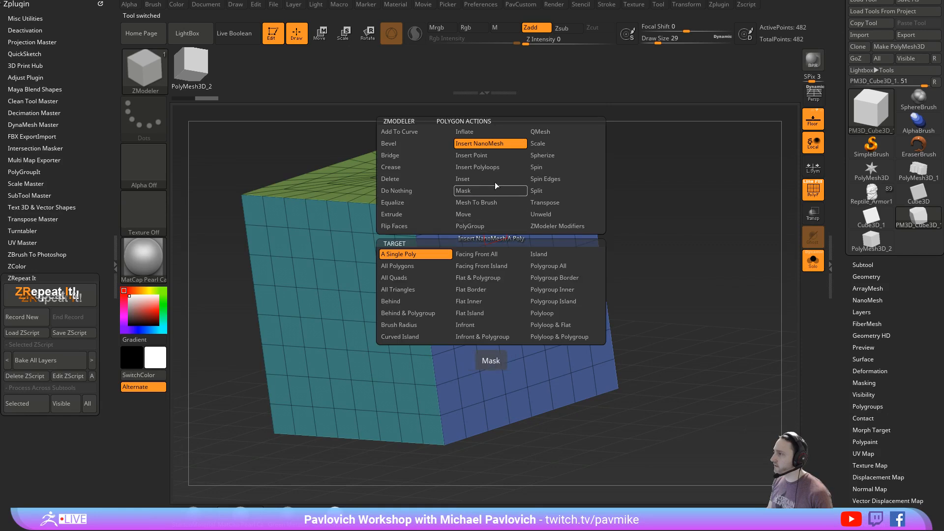
pyautogui.moveTo(506, 245); pyautogui.dragTo(507, 281)
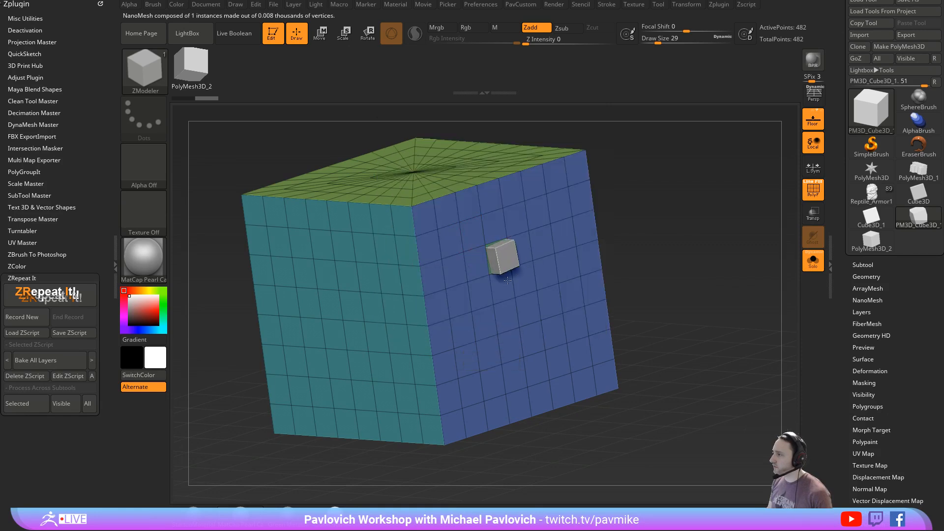
# - Set the Insert NanoMesh target to Polygroup All, try covering the cube's blue side, and undo the insertion
pyautogui.press('space')
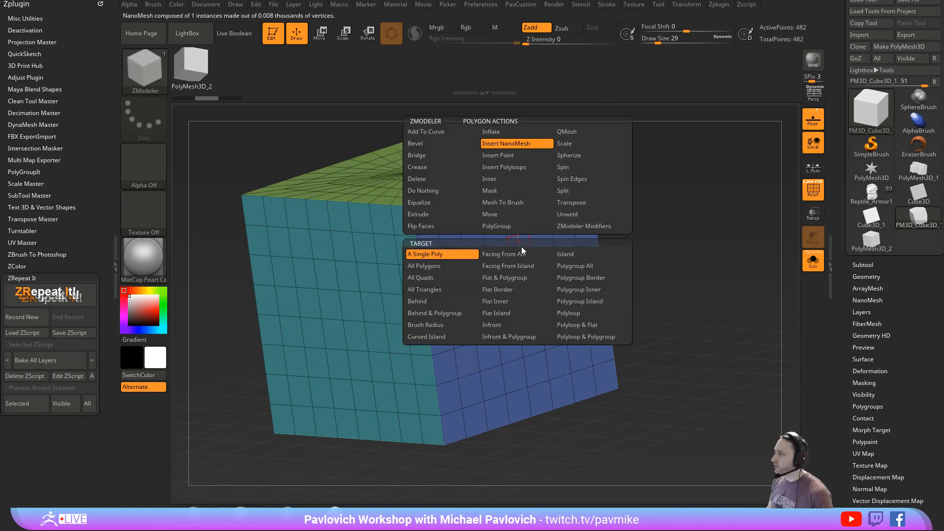
pyautogui.click(582, 269)
pyautogui.moveTo(510, 251); pyautogui.dragTo(514, 281)
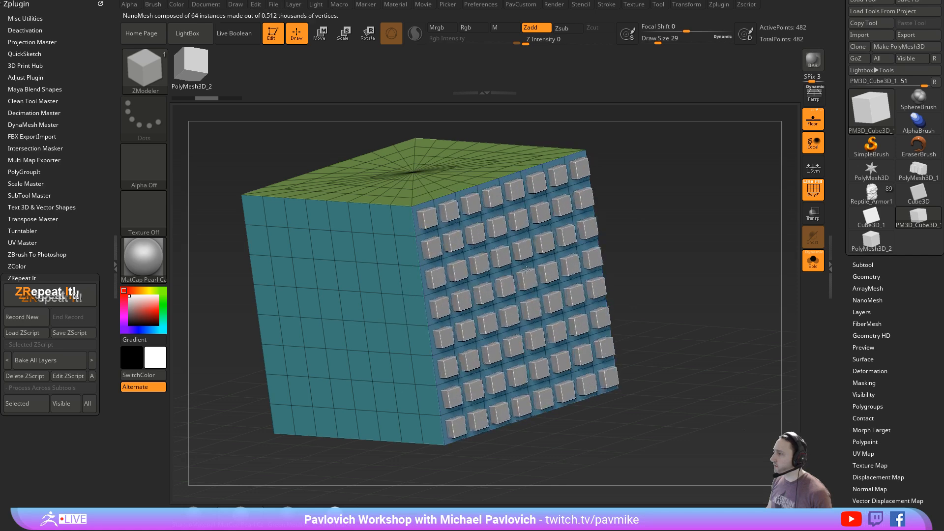
pyautogui.hotkey('ctrl', 'z')
# - Try filling the blue side with larger NanoMesh cubes and undo that insertion
pyautogui.click(524, 253)
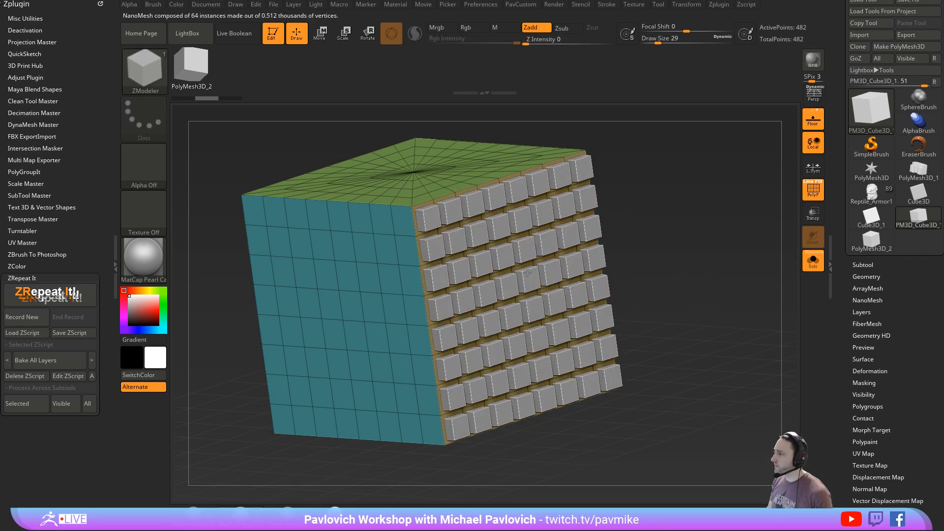
pyautogui.moveTo(717, 270)
pyautogui.keyDown('shift'); pyautogui.mouseDown()
pyautogui.moveTo(738, 258)
pyautogui.moveTo(718, 276)
pyautogui.moveTo(726, 280)
pyautogui.mouseUp(); pyautogui.keyUp('shift')
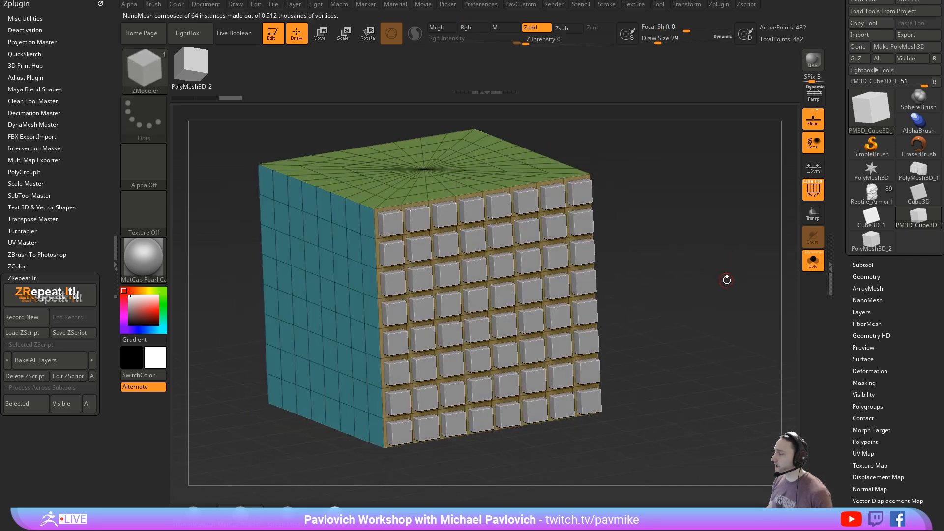
pyautogui.hotkey('ctrl', 'z')
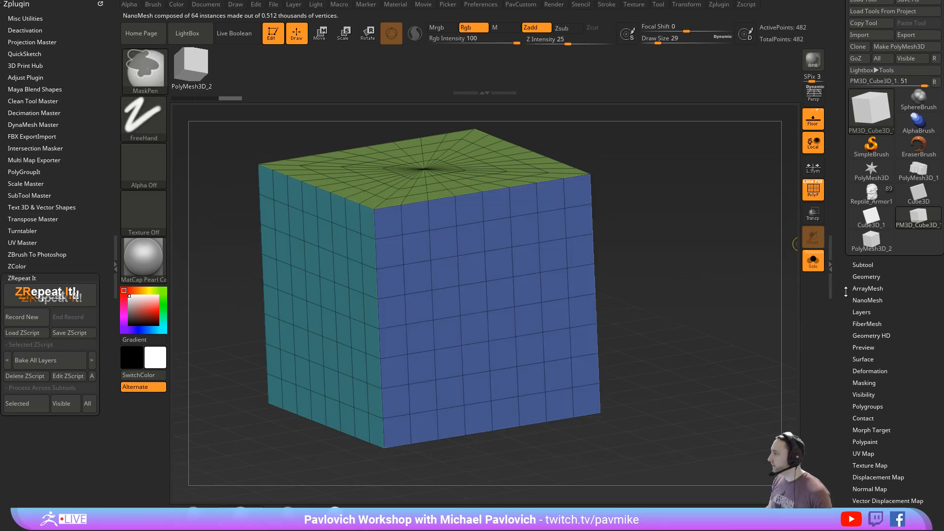
# - Open the NanoMesh settings and insert NanoMesh cubes about 0.34 in size across the whole blue polygroup
pyautogui.scroll(-3, 855, 317)
pyautogui.press('shift')
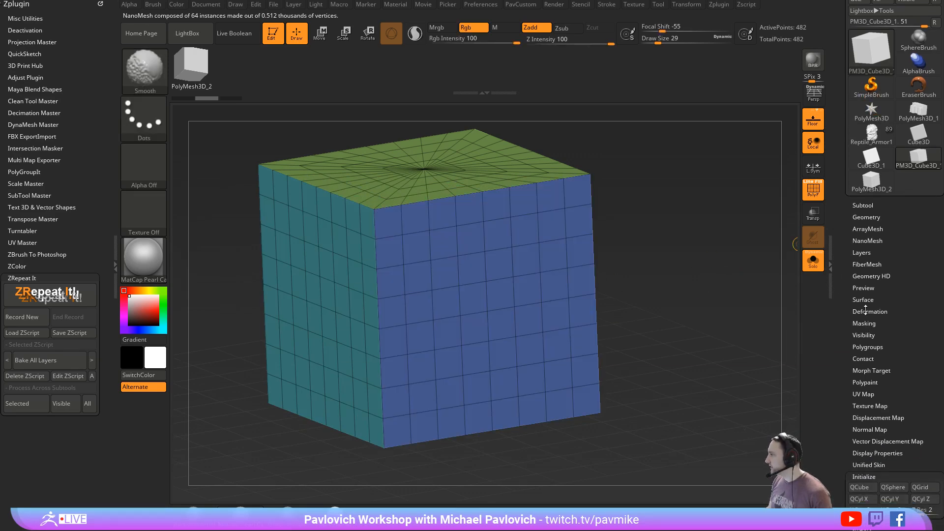
pyautogui.click(866, 243)
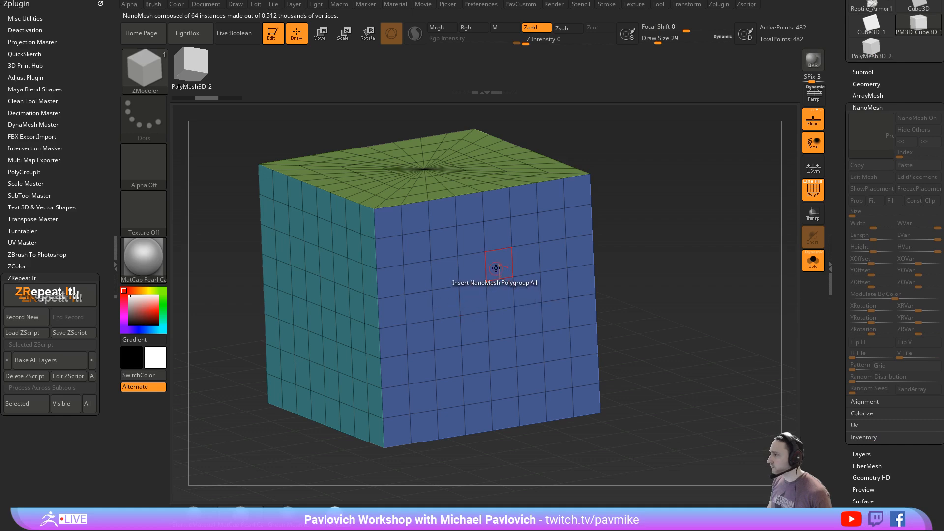
pyautogui.click(497, 267)
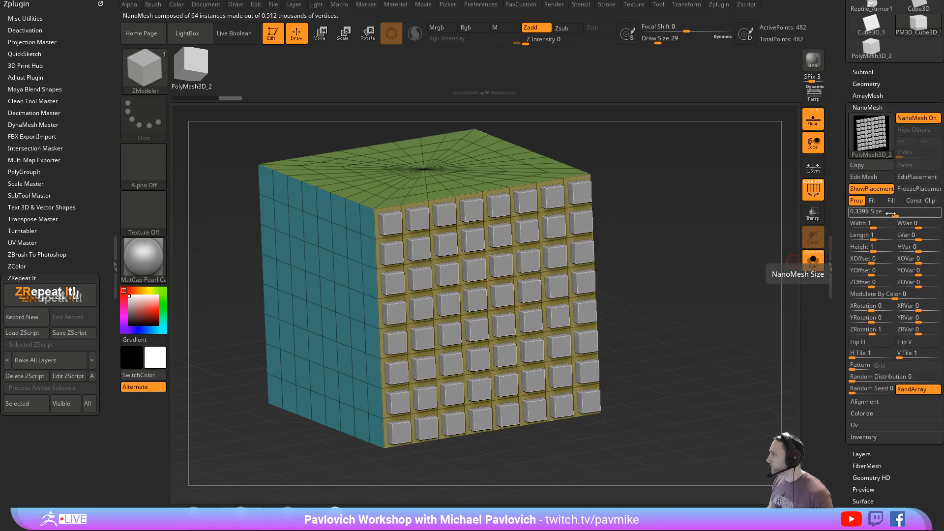
# - Set the NanoMesh horizontal and vertical tiling on the yellow side to 2
pyautogui.click(870, 332)
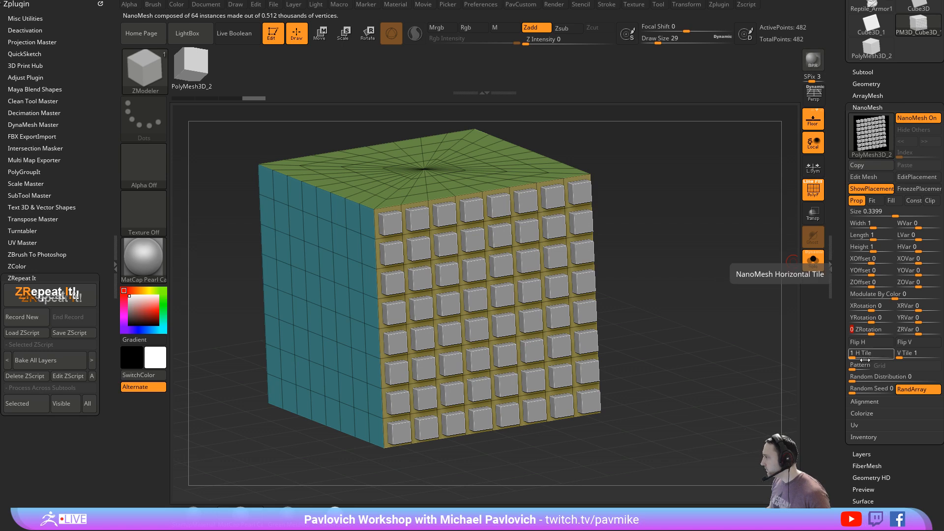
pyautogui.scroll(-2, 864, 360)
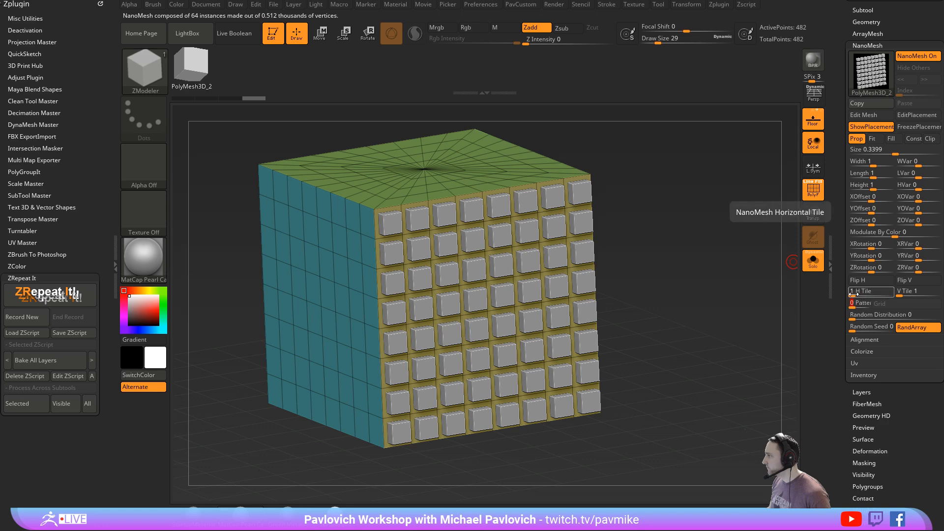
pyautogui.click(854, 293)
pyautogui.click(899, 294)
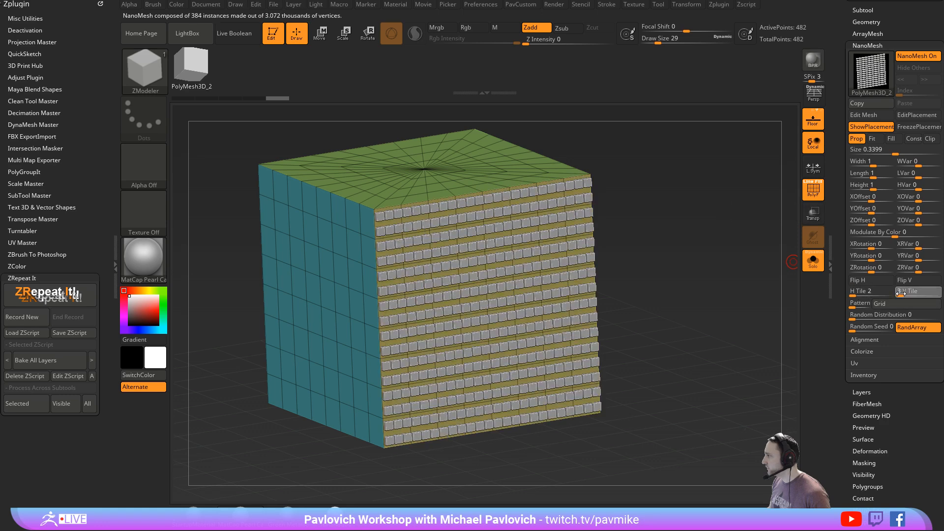
# - Change the NanoMesh grid pattern to Corners and reduce the instance size to about 0.085
pyautogui.click(887, 303)
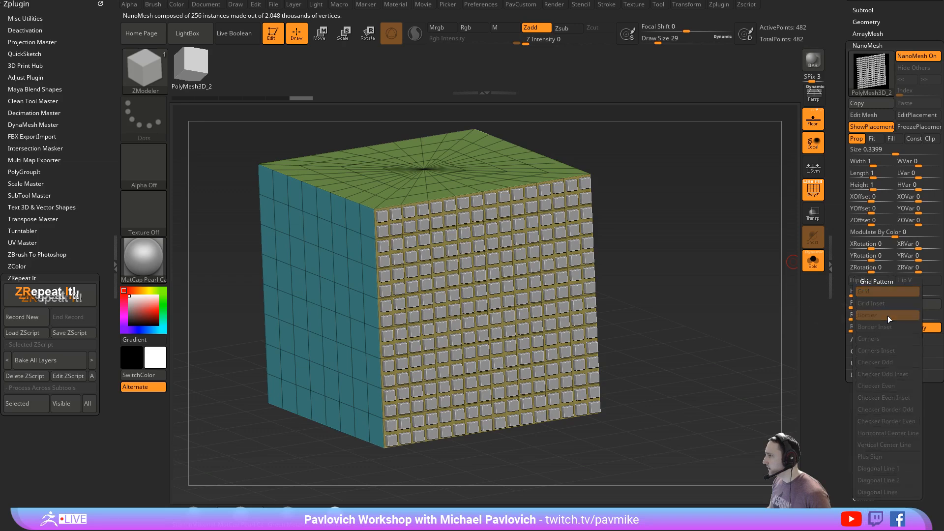
pyautogui.click(886, 315)
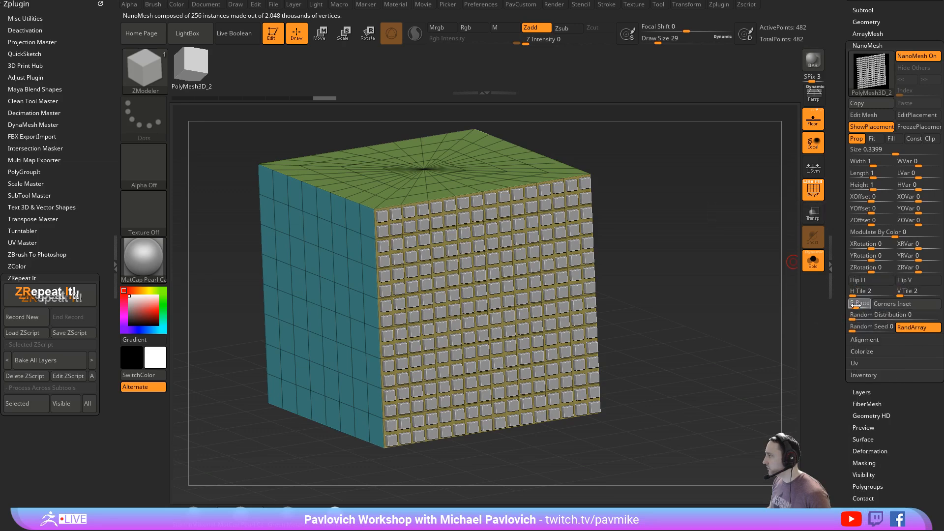
pyautogui.click(885, 304)
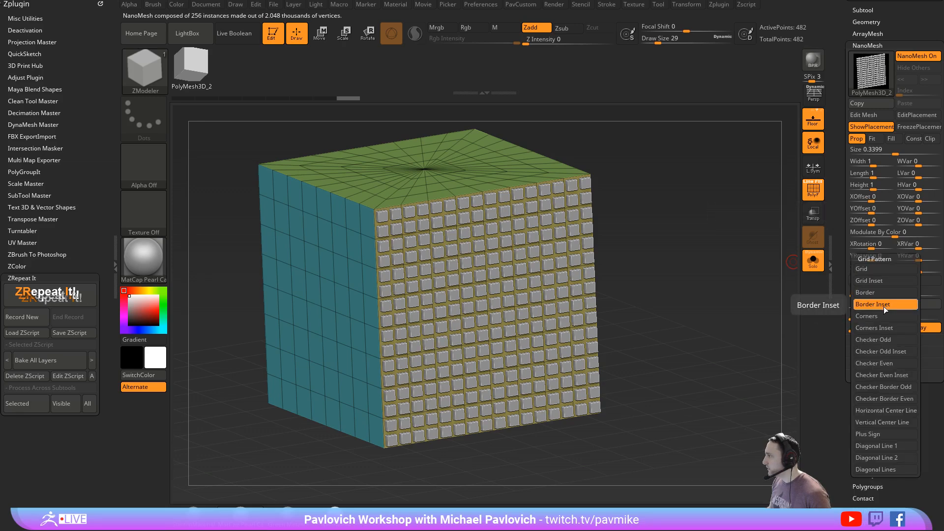
pyautogui.click(881, 315)
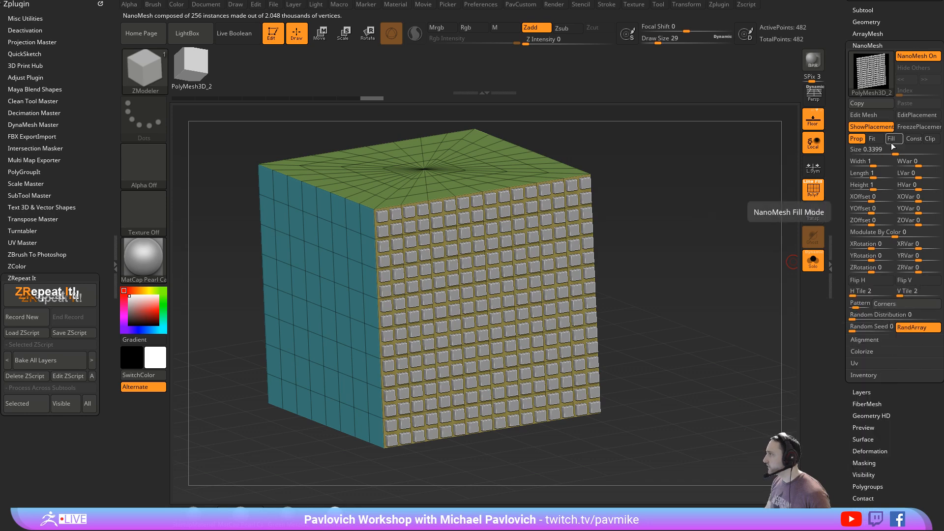
pyautogui.moveTo(894, 150); pyautogui.dragTo(883, 150)
pyautogui.moveTo(715, 251)
pyautogui.mouseDown()
pyautogui.moveTo(738, 241)
pyautogui.moveTo(728, 258)
pyautogui.mouseUp()
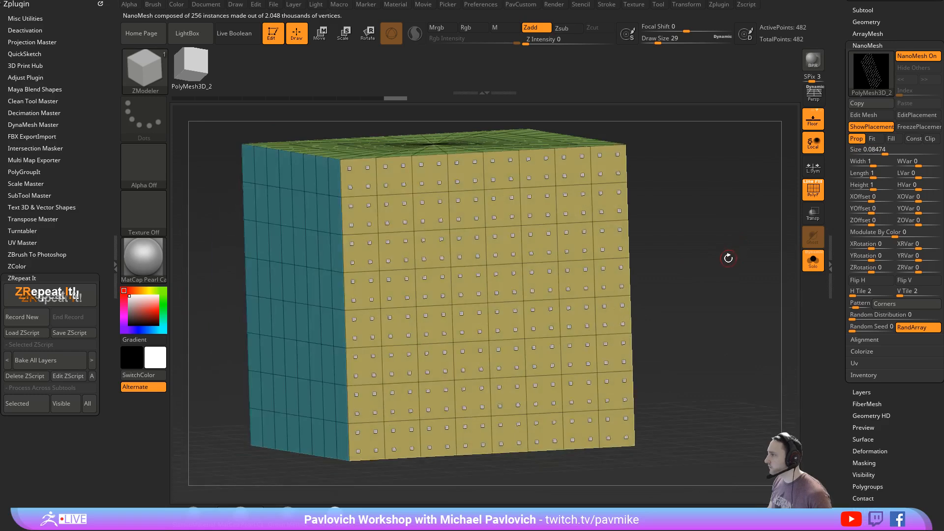
# - Try the Corners Inset, Checker Odd, Checker Even and Checker Border Even patterns on the tiled NanoMesh cubes
pyautogui.click(880, 304)
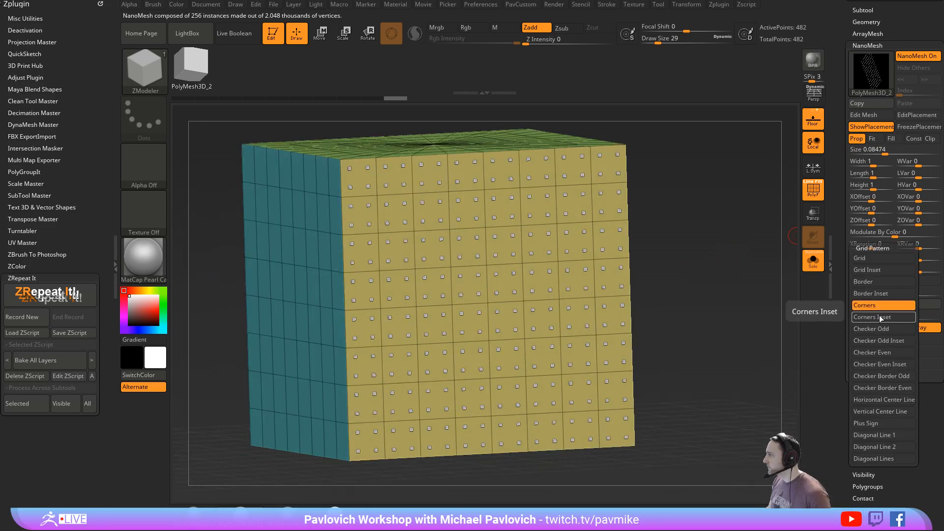
pyautogui.click(882, 317)
pyautogui.click(886, 305)
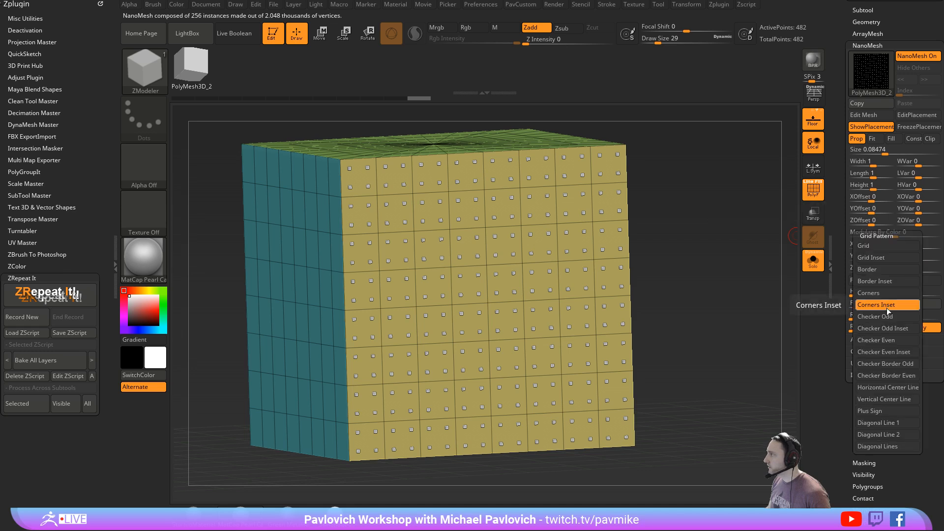
pyautogui.click(882, 317)
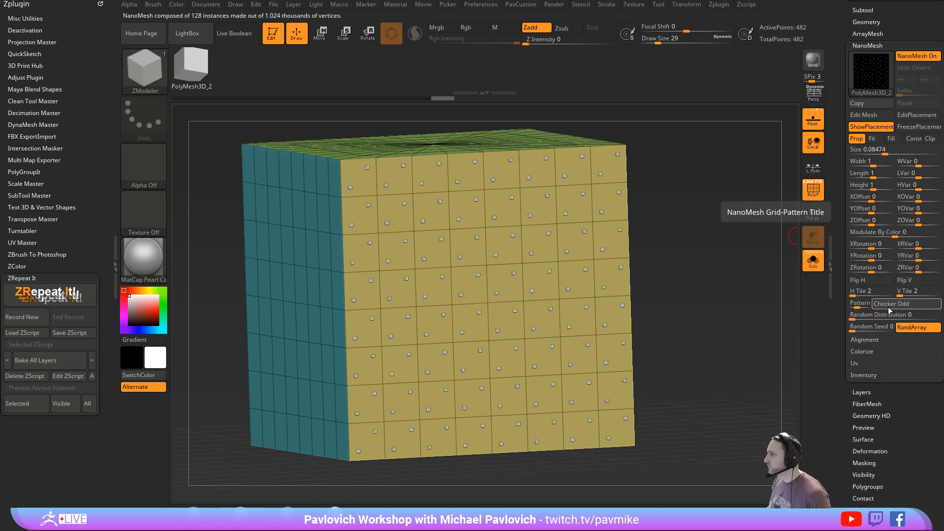
pyautogui.click(888, 307)
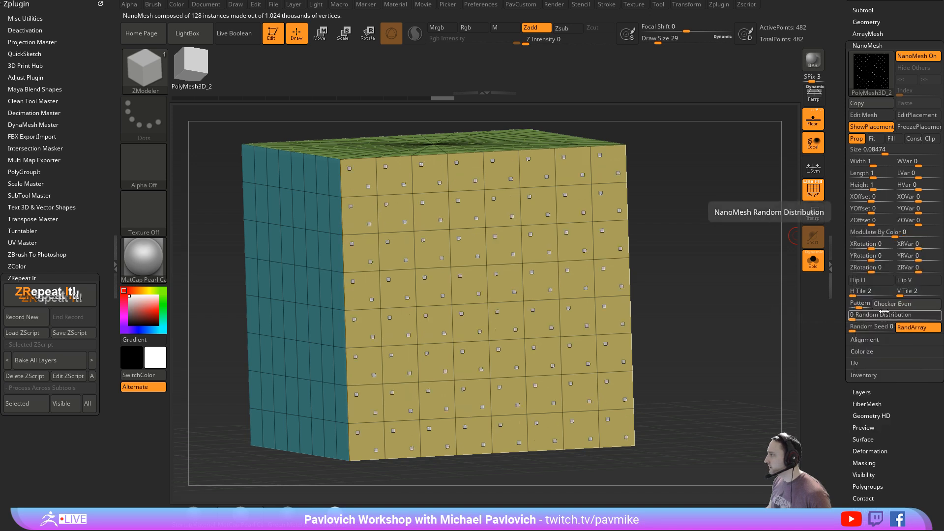
pyautogui.click(885, 305)
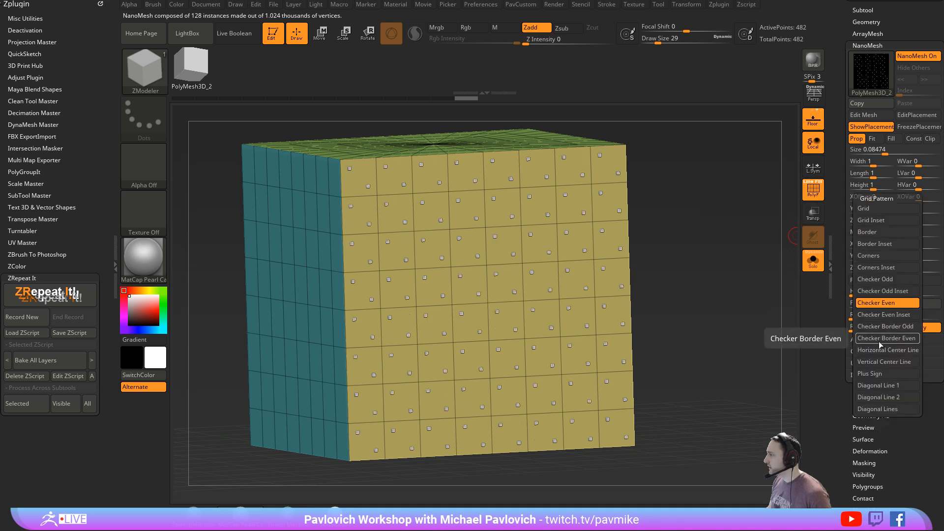
pyautogui.click(881, 338)
# - Switch the NanoMesh pattern through Grid, Grid Inset and Border, leaving it on Border Inset
pyautogui.click(884, 308)
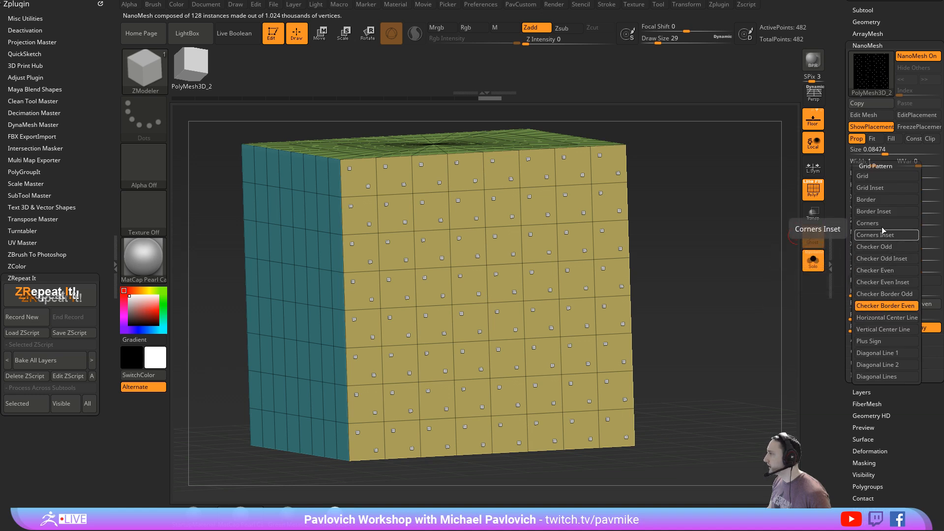
pyautogui.click(889, 177)
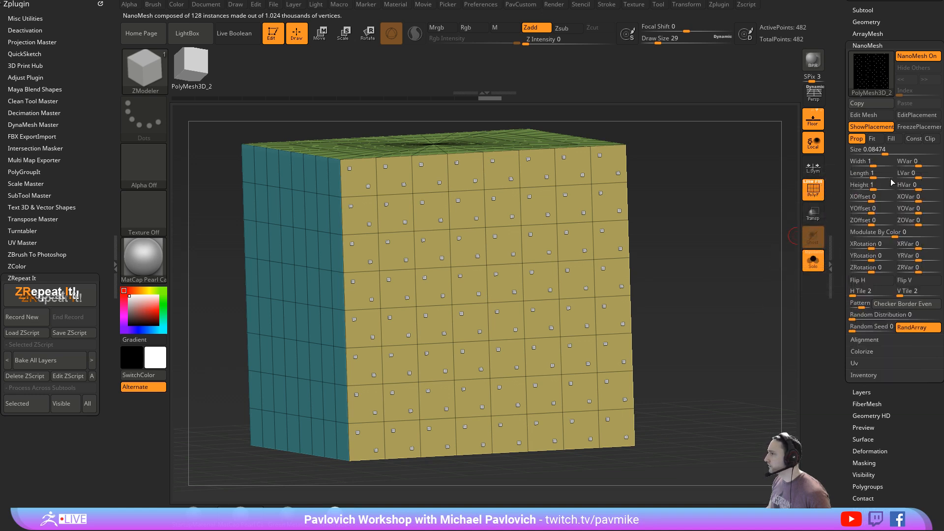
pyautogui.click(885, 304)
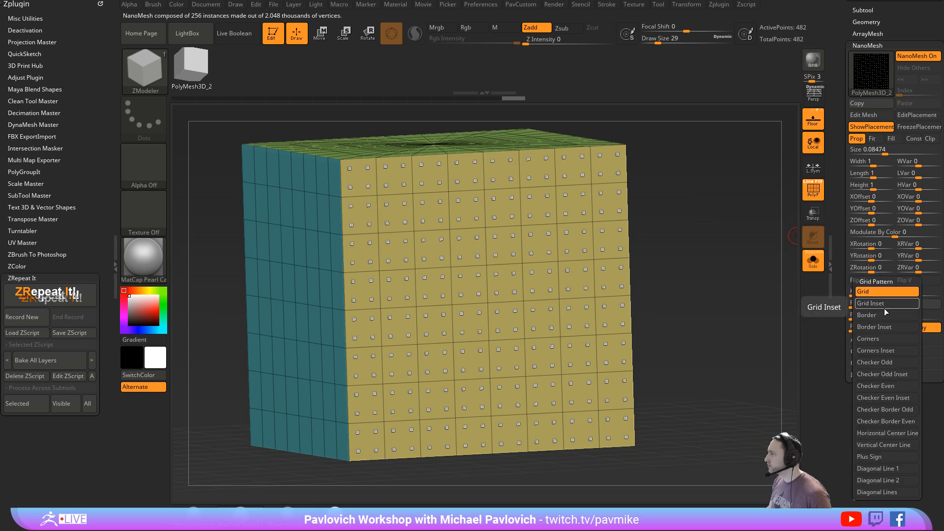
pyautogui.click(887, 304)
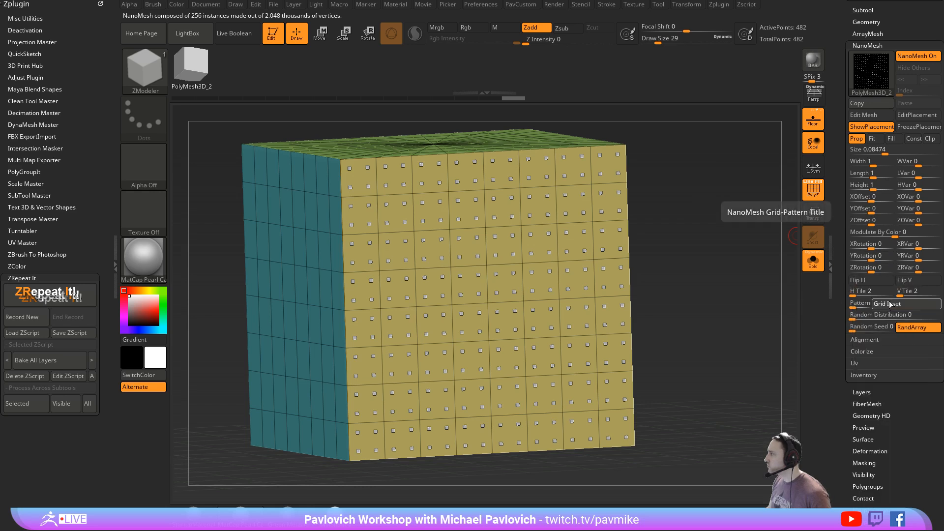
pyautogui.click(889, 303)
pyautogui.click(885, 313)
pyautogui.click(889, 304)
pyautogui.click(883, 315)
pyautogui.click(890, 303)
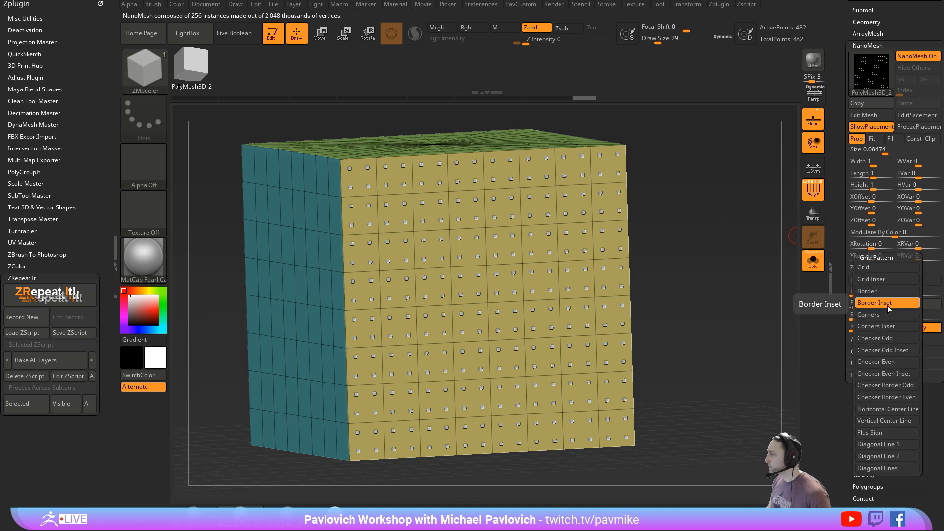
pyautogui.click(886, 305)
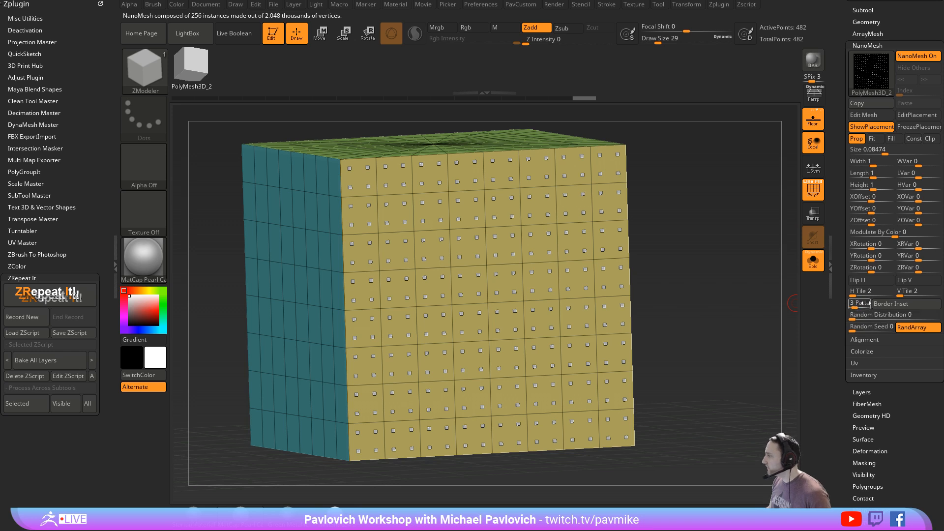
# - Reset the horizontal and vertical tiling to 1 and raise the random distribution to about 2.88
pyautogui.moveTo(844, 296); pyautogui.dragTo(844, 295)
pyautogui.moveTo(903, 294); pyautogui.dragTo(894, 295)
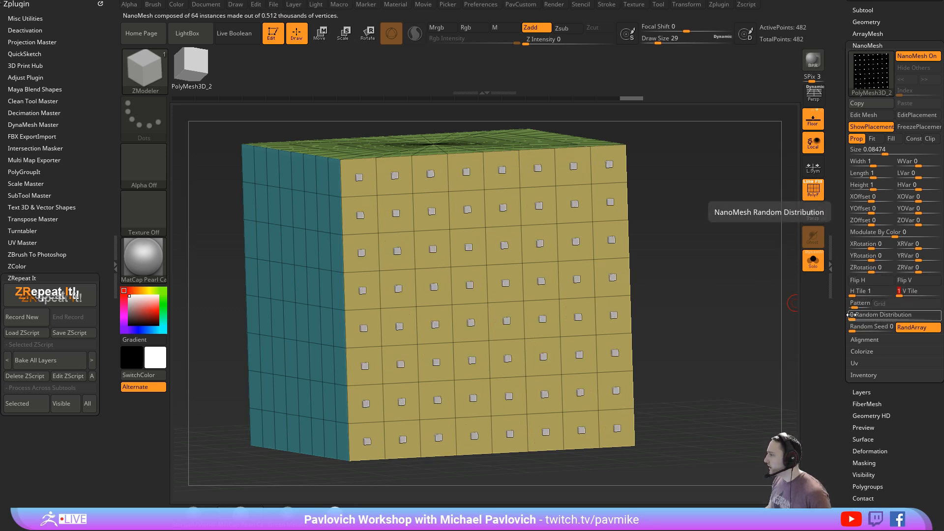
pyautogui.click(852, 315)
pyautogui.moveTo(854, 317)
pyautogui.mouseDown()
pyautogui.moveTo(884, 315)
pyautogui.moveTo(863, 315)
pyautogui.mouseUp()
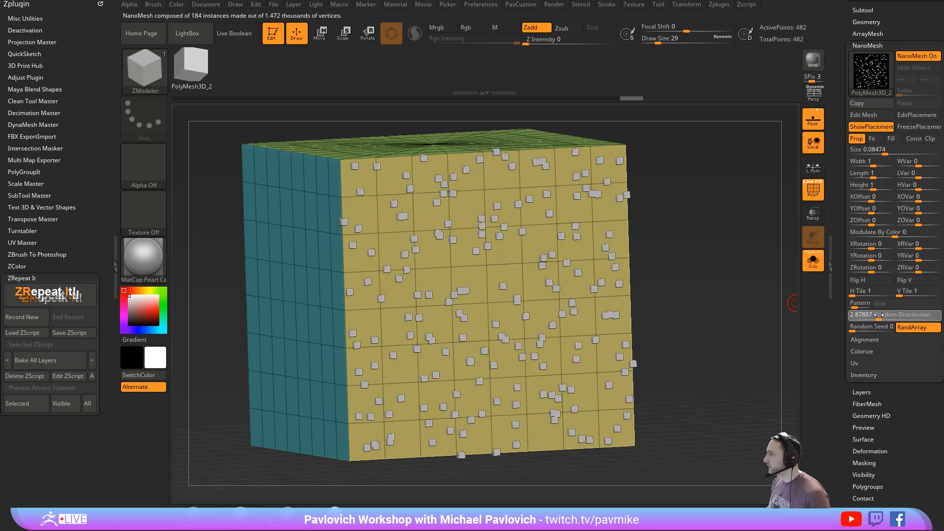
# - Offset the NanoMesh cubes by about 0.995 in X, 0.138 in Y and 2.78 in Z
pyautogui.click(878, 210)
pyautogui.click(882, 198)
pyautogui.click(885, 222)
# - Raise the X, Y and Z offset variation of the NanoMesh cubes to 100 each
pyautogui.click(928, 198)
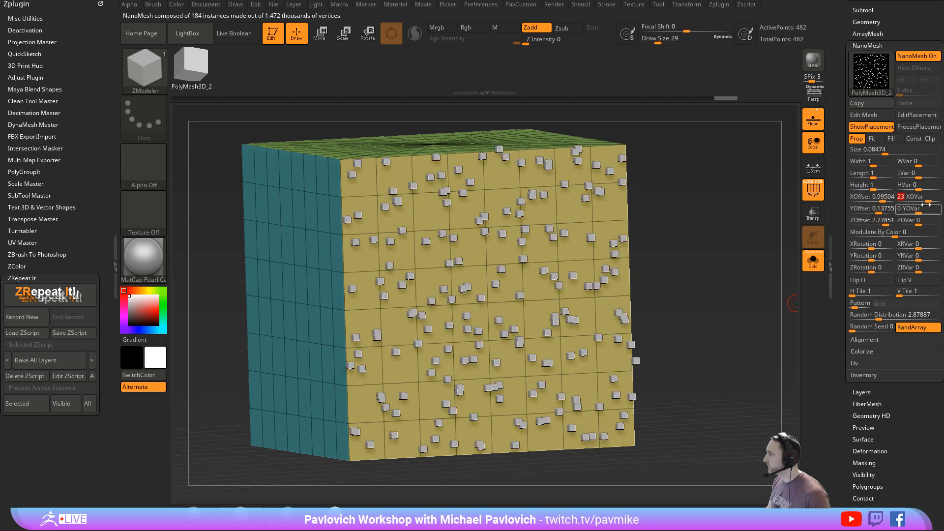
pyautogui.click(926, 210)
pyautogui.click(926, 222)
pyautogui.moveTo(691, 233); pyautogui.dragTo(725, 254)
pyautogui.click(932, 210)
pyautogui.click(938, 198)
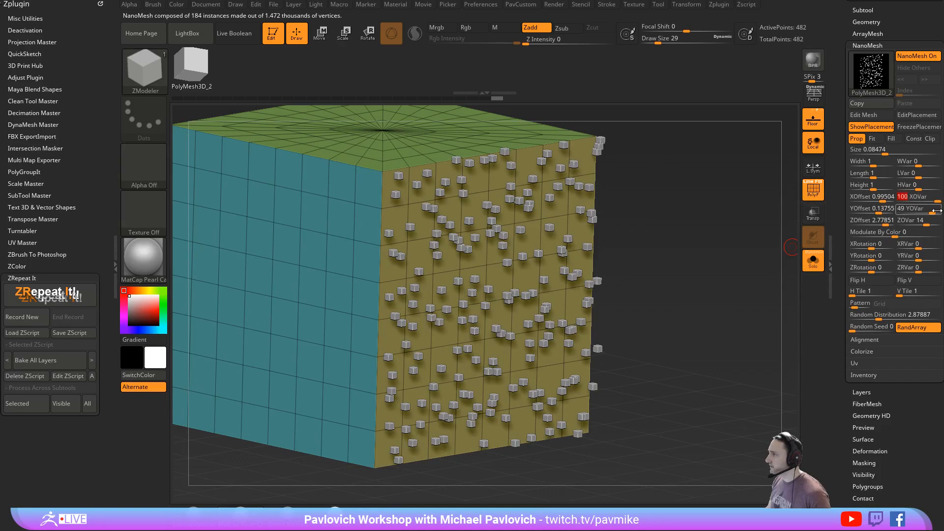
pyautogui.click(938, 211)
pyautogui.click(937, 223)
# - Set the width, length and height variation of the NanoMesh cubes to 100 each
pyautogui.click(938, 163)
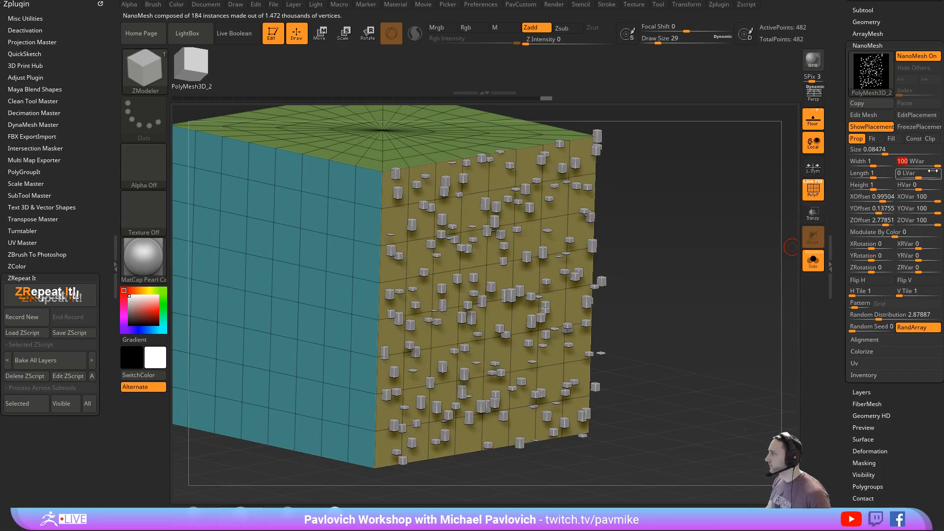
pyautogui.click(938, 175)
pyautogui.click(937, 187)
pyautogui.moveTo(723, 259); pyautogui.dragTo(734, 261)
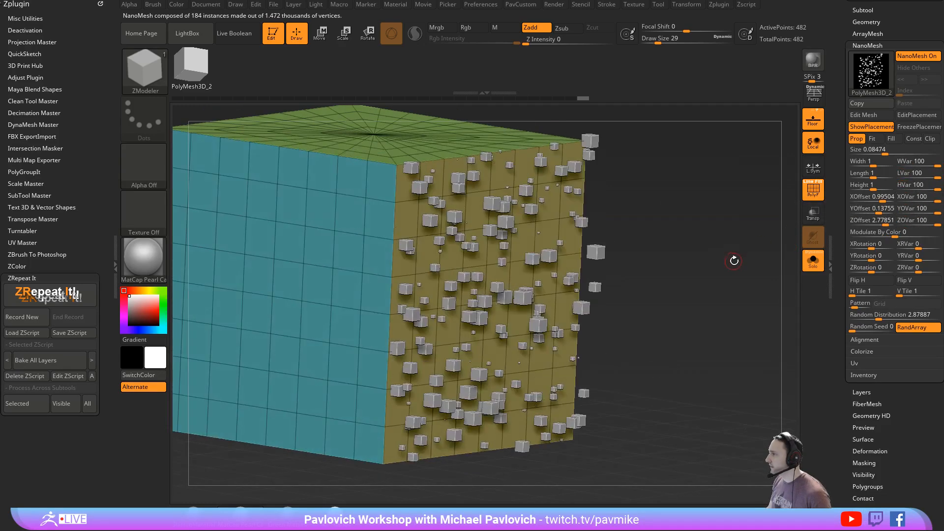
# - Edit the NanoMesh source cube, subdivide it twice, and return to the placement with the subdivision lowered two levels
pyautogui.click(863, 115)
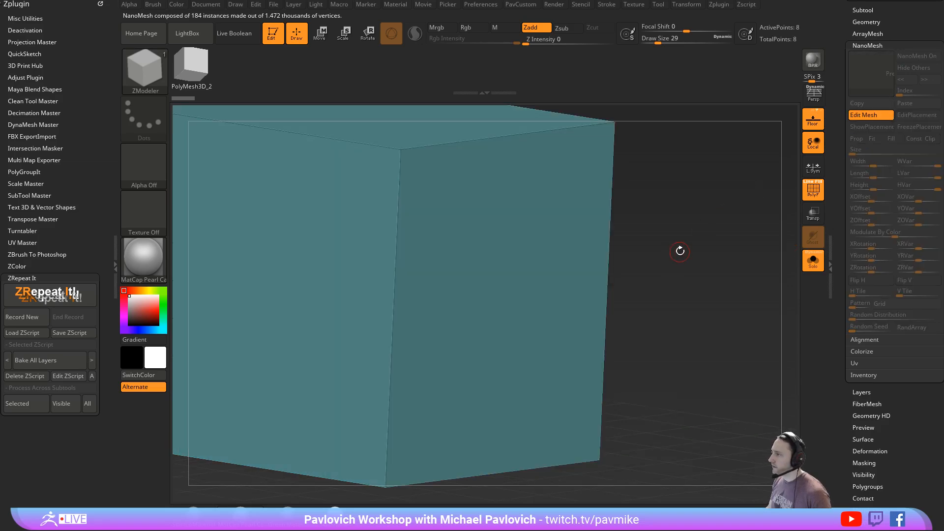
pyautogui.hotkey('ctrl', 'd')
pyautogui.hotkey('ctrl', 'd')
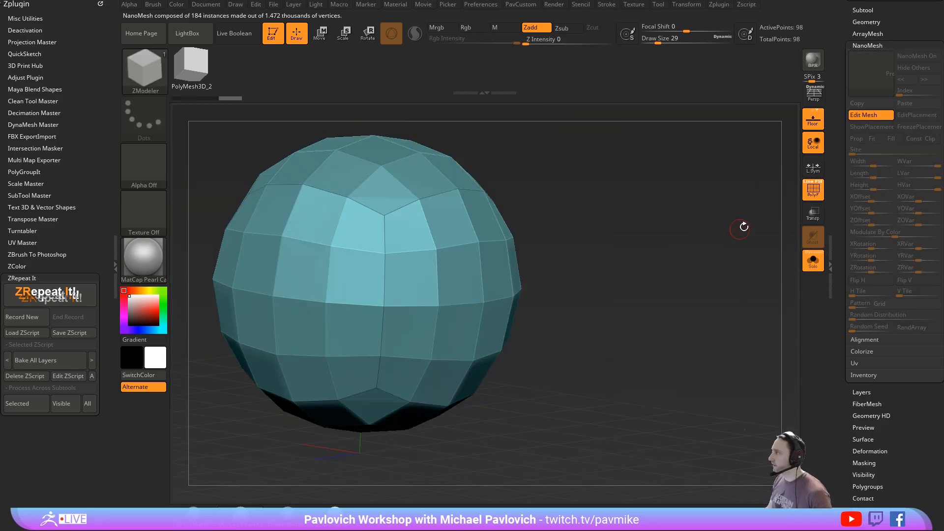
pyautogui.click(863, 115)
pyautogui.moveTo(720, 259)
pyautogui.mouseDown()
pyautogui.moveTo(740, 266)
pyautogui.moveTo(732, 259)
pyautogui.mouseUp()
pyautogui.hotkey('shift', 'd')
pyautogui.hotkey('shift', 'd')
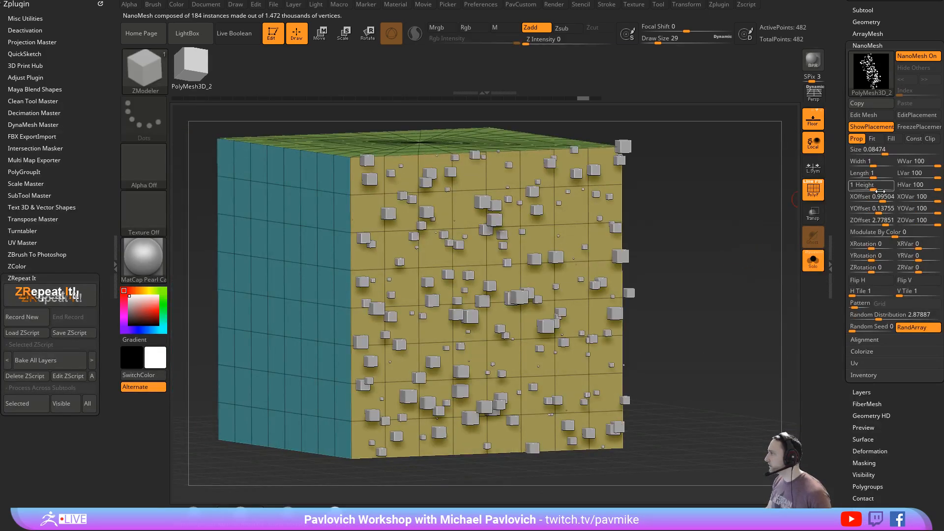
# - Undo the NanoMesh size variation, offset variation, and X and Z offset changes
pyautogui.hotkey('ctrl', 'z')
pyautogui.hotkey('ctrl', 'z')
pyautogui.hotkey('ctrl', 'z')
pyautogui.hotkey('ctrl', 'z')
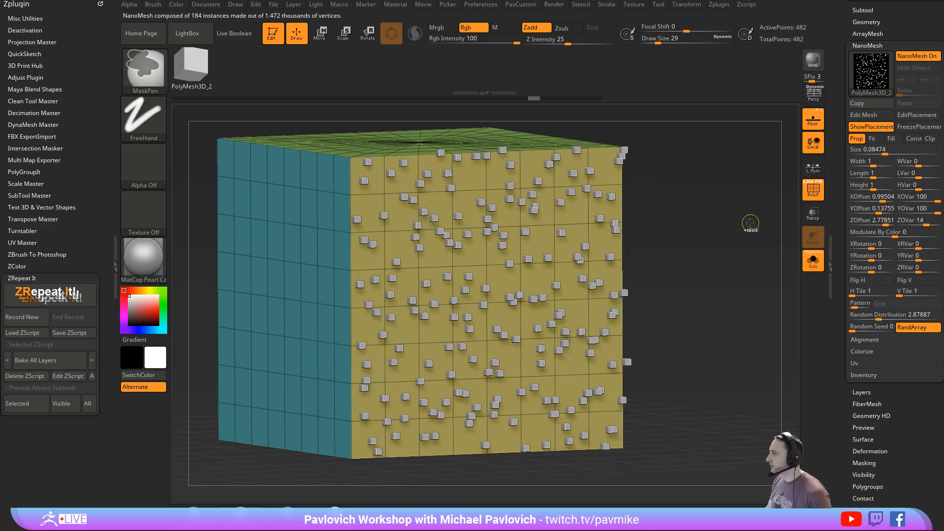
pyautogui.hotkey('ctrl', 'z')
pyautogui.hotkey('ctrl', 'z')
pyautogui.hotkey('ctrl', 'z')
pyautogui.hotkey('ctrl', 'z')
pyautogui.hotkey('ctrl', 'z')
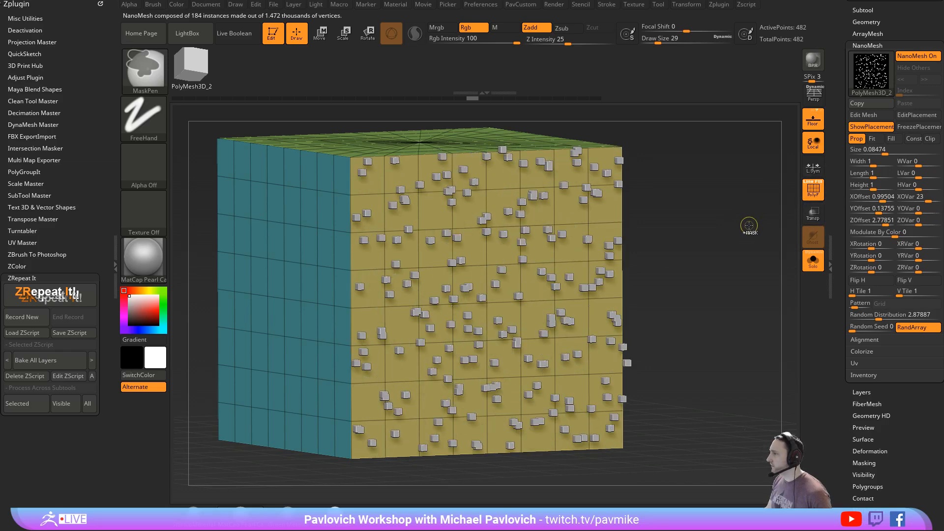
pyautogui.hotkey('ctrl', 'z')
# - Set the random distribution of the NanoMesh cubes to 1
pyautogui.click(866, 315)
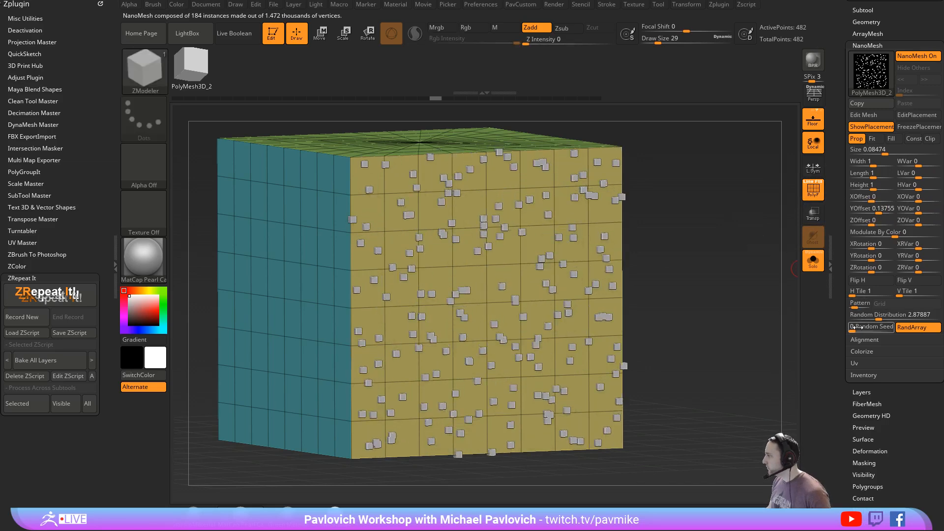
pyautogui.moveTo(865, 319); pyautogui.dragTo(849, 320)
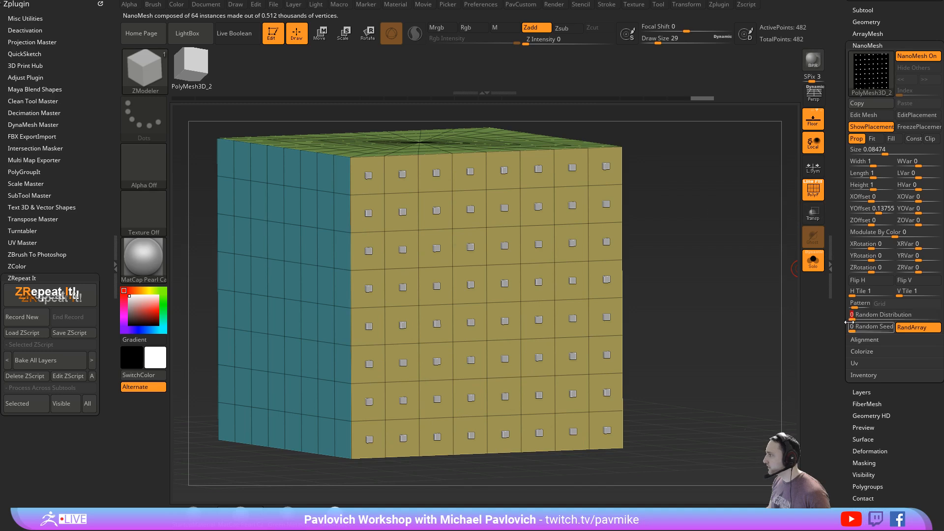
pyautogui.write('1')
pyautogui.press('Tab')
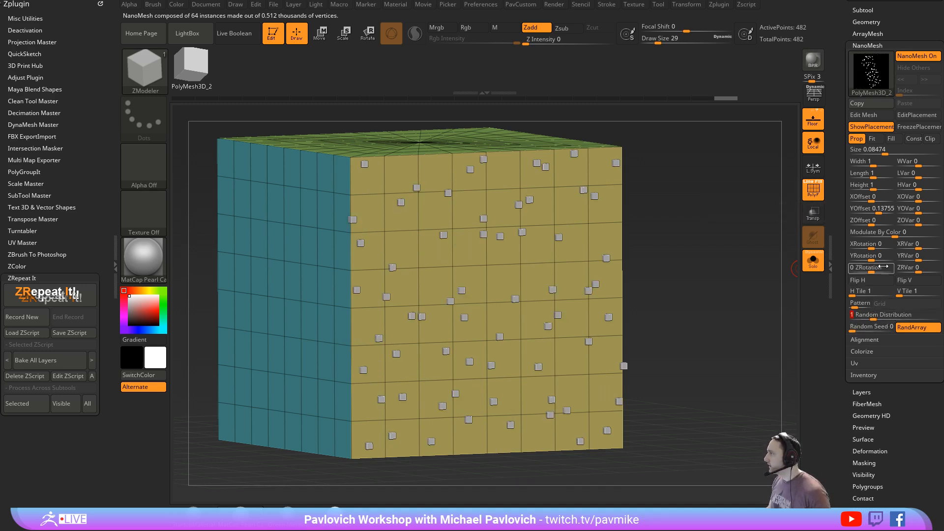
# - Reset the NanoMesh Y offset to 0 and adjust the instance size to about 0.079
pyautogui.click(869, 208)
pyautogui.write('0')
pyautogui.press('Return')
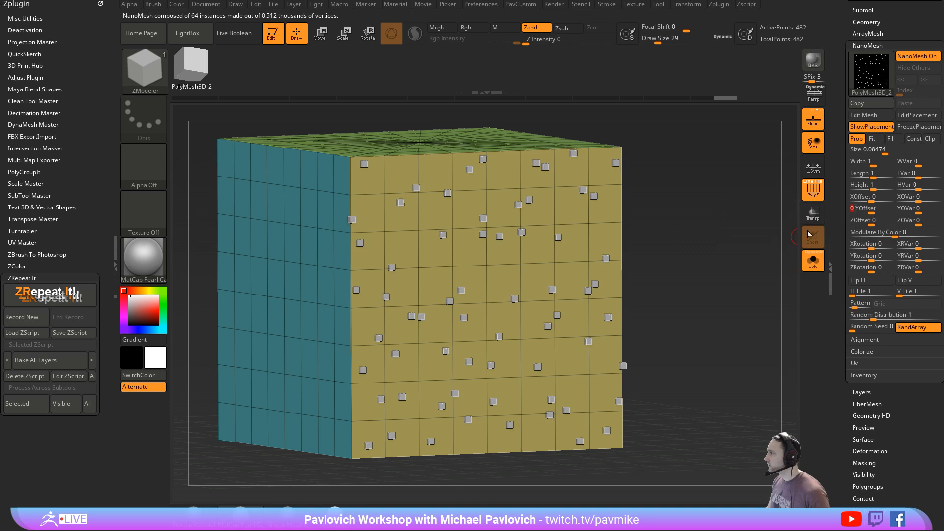
pyautogui.moveTo(884, 152); pyautogui.dragTo(885, 152)
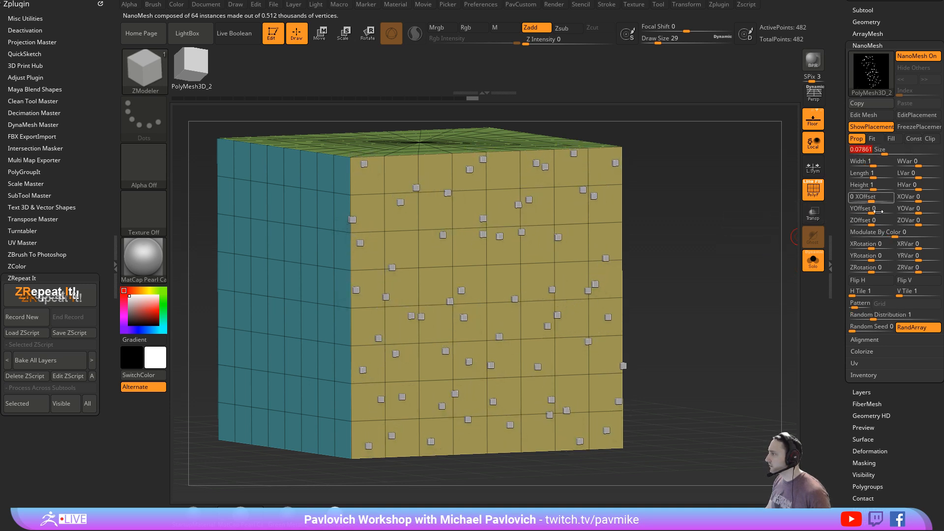
# - Turn off RandArray for the NanoMesh cubes and lower the random distribution to about 0.026 with a changed random seed
pyautogui.click(907, 329)
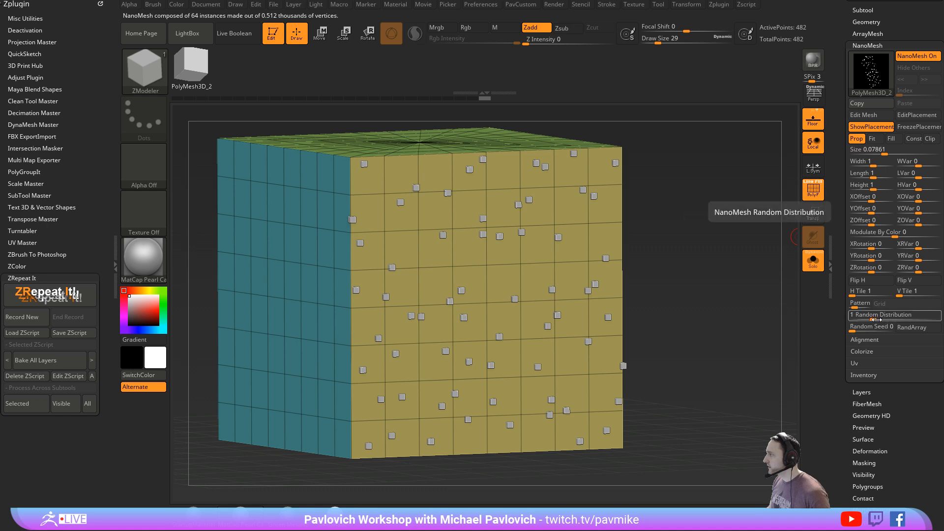
pyautogui.moveTo(874, 320)
pyautogui.mouseDown()
pyautogui.moveTo(860, 320)
pyautogui.moveTo(871, 330)
pyautogui.mouseUp()
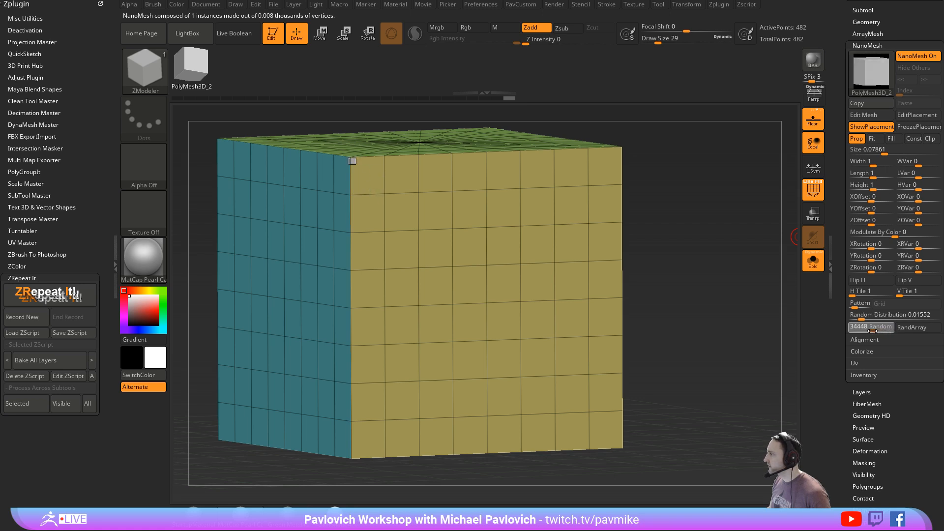
pyautogui.click(872, 331)
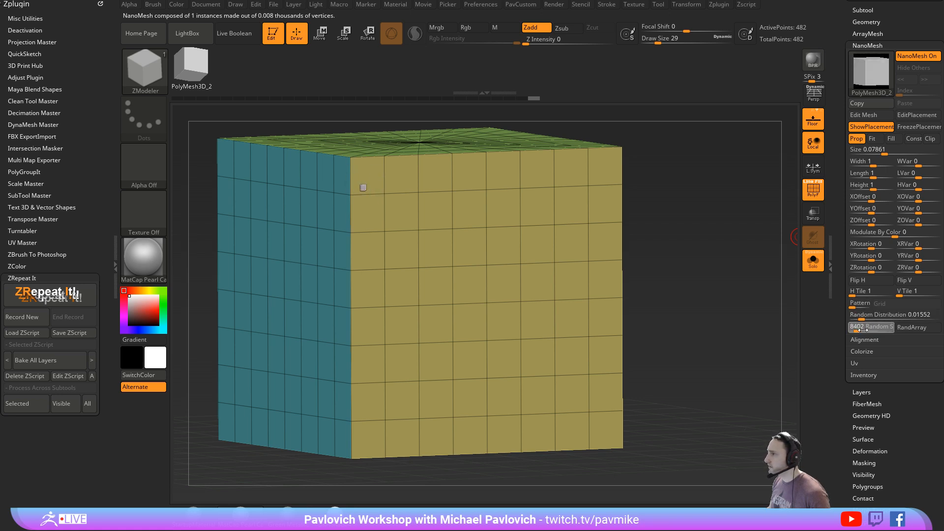
pyautogui.moveTo(868, 332)
pyautogui.mouseDown()
pyautogui.moveTo(875, 321)
pyautogui.moveTo(863, 320)
pyautogui.mouseUp()
# - Turn off the NanoMesh on the cube and duplicate the cube subtool
pyautogui.moveTo(731, 337); pyautogui.dragTo(758, 349)
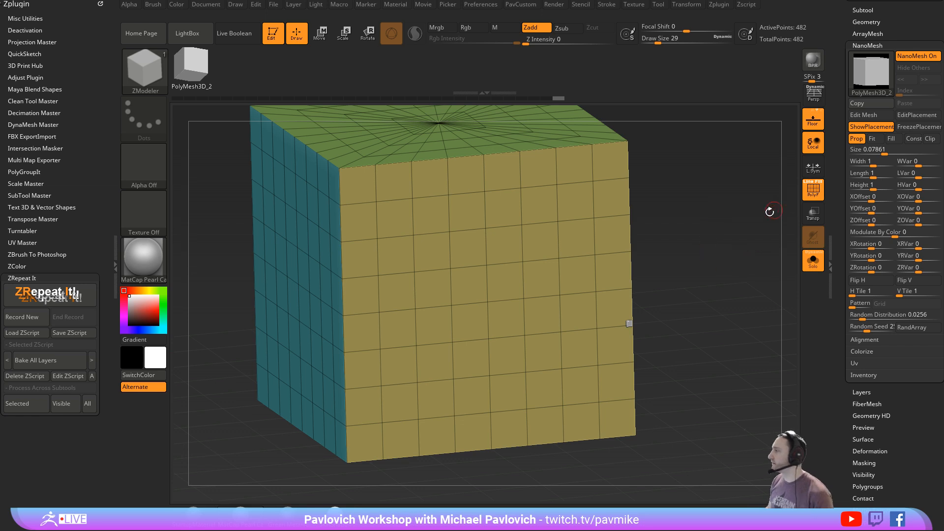
pyautogui.click(904, 58)
pyautogui.moveTo(716, 198); pyautogui.dragTo(836, 358)
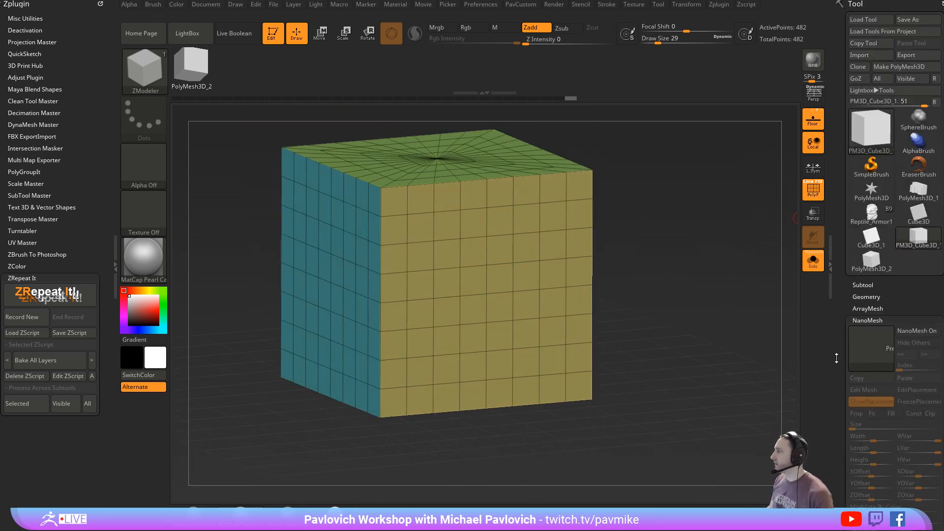
pyautogui.click(863, 285)
pyautogui.moveTo(837, 294); pyautogui.dragTo(837, 107)
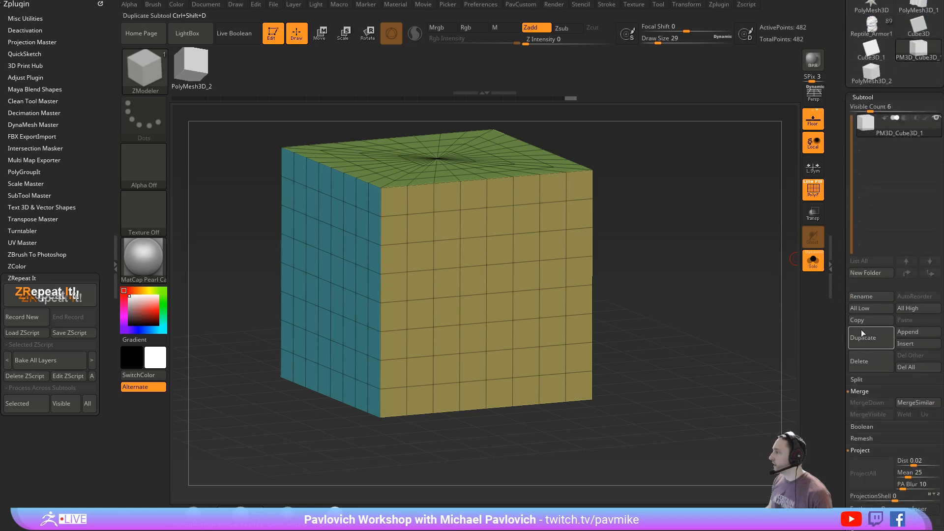
pyautogui.click(863, 337)
# - Isolate the yellow front polygroup of the duplicated cube and delete its hidden geometry
pyautogui.keyDown('ctrl'); pyautogui.keyDown('shift'); pyautogui.click(478, 276); pyautogui.keyUp('shift'); pyautogui.keyUp('ctrl')
pyautogui.press('3')
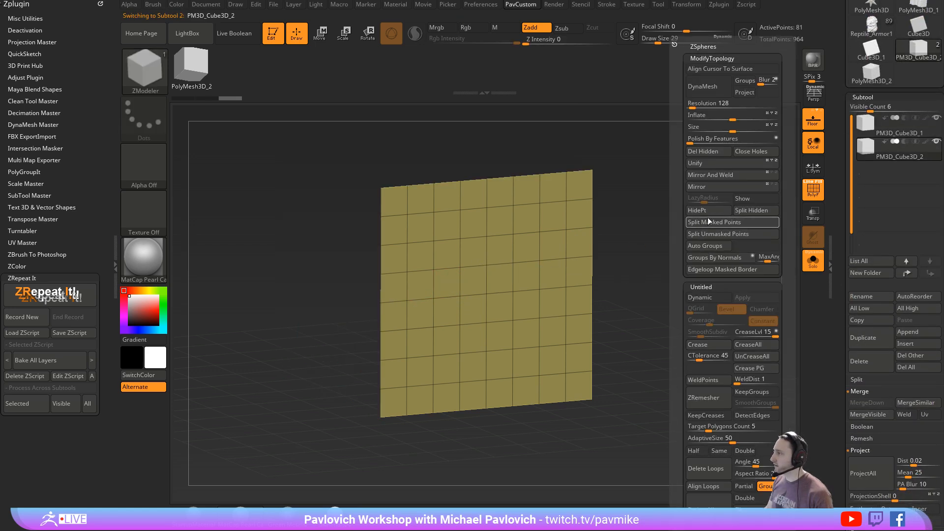
pyautogui.click(713, 152)
# - Reconstruct the yellow plane's lower subdivision levels down to a single polygon and delete the higher levels
pyautogui.moveTo(837, 304); pyautogui.dragTo(829, 204)
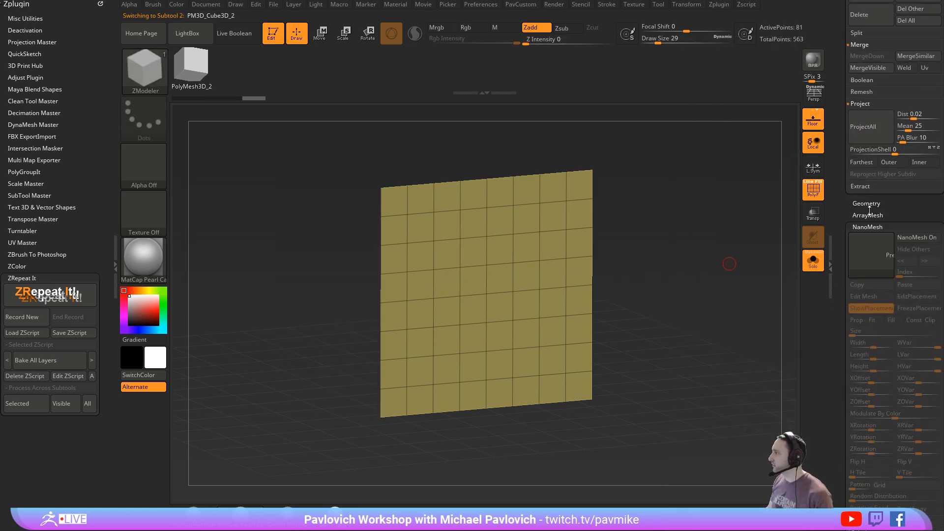
pyautogui.click(866, 204)
pyautogui.click(869, 261)
pyautogui.click(872, 261)
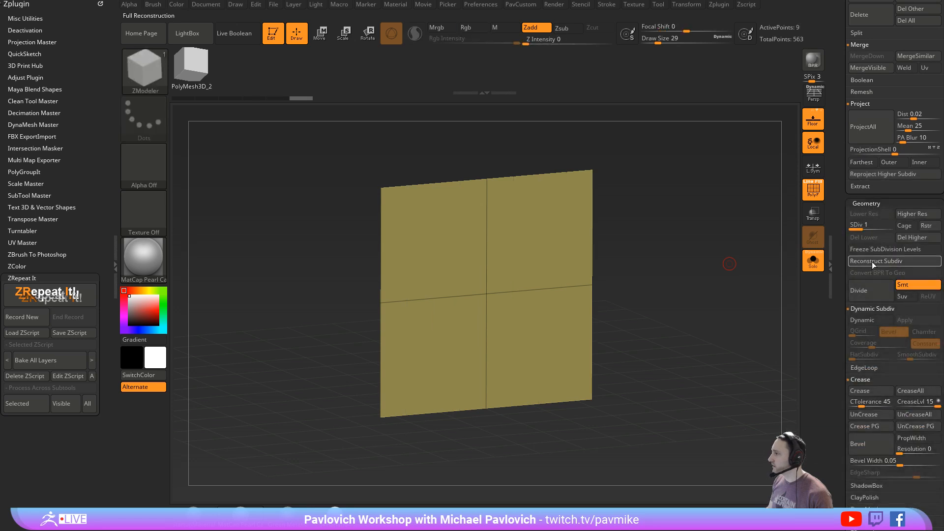
pyautogui.click(871, 262)
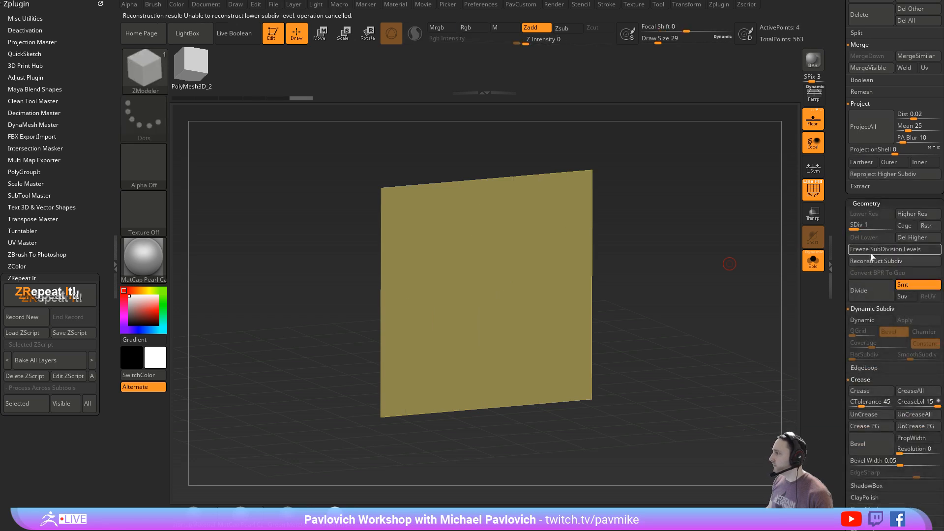
pyautogui.click(907, 239)
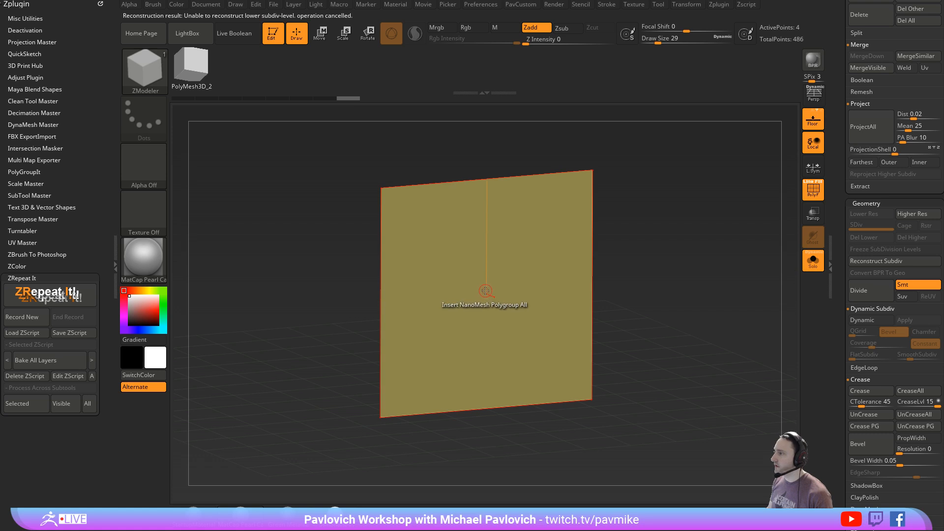
# - Insert a NanoMesh cube on the plane with the A Poly target and turn off Solo to show the original cube
pyautogui.press('space')
pyautogui.click(420, 256)
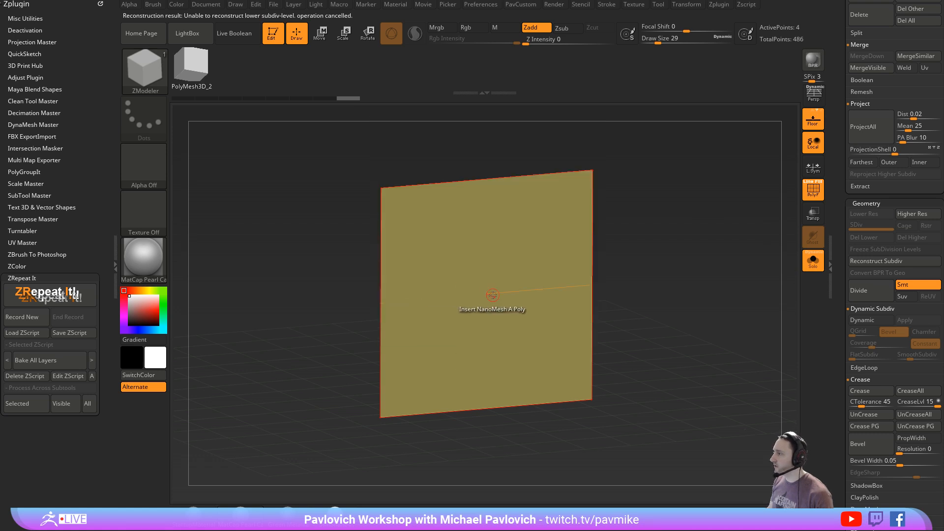
pyautogui.moveTo(492, 295); pyautogui.dragTo(491, 310)
pyautogui.moveTo(698, 294); pyautogui.dragTo(742, 283)
pyautogui.click(813, 261)
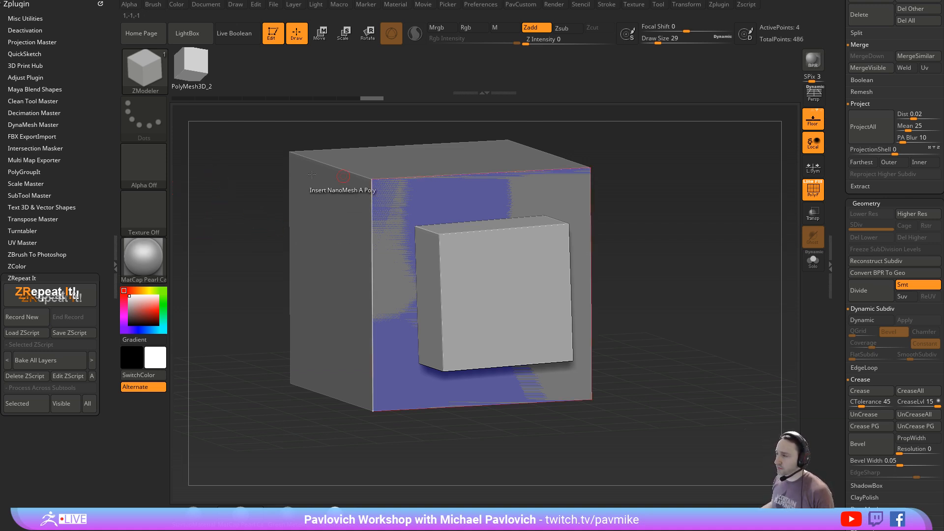
pyautogui.moveTo(691, 223); pyautogui.dragTo(681, 238)
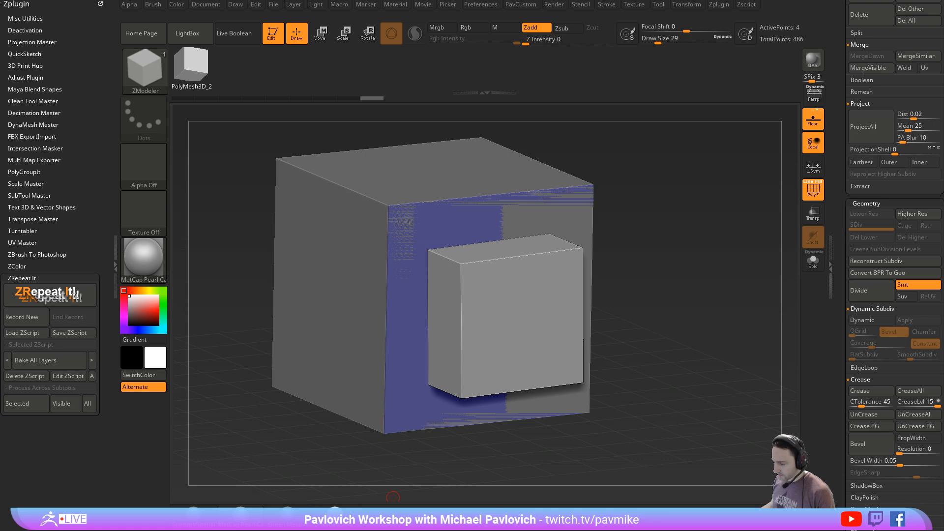
# - Switch to the web browser, look through the channel's YouTube playlists, and return to ZBrush
pyautogui.click(335, 498)
pyautogui.scroll(-3, 402, 209)
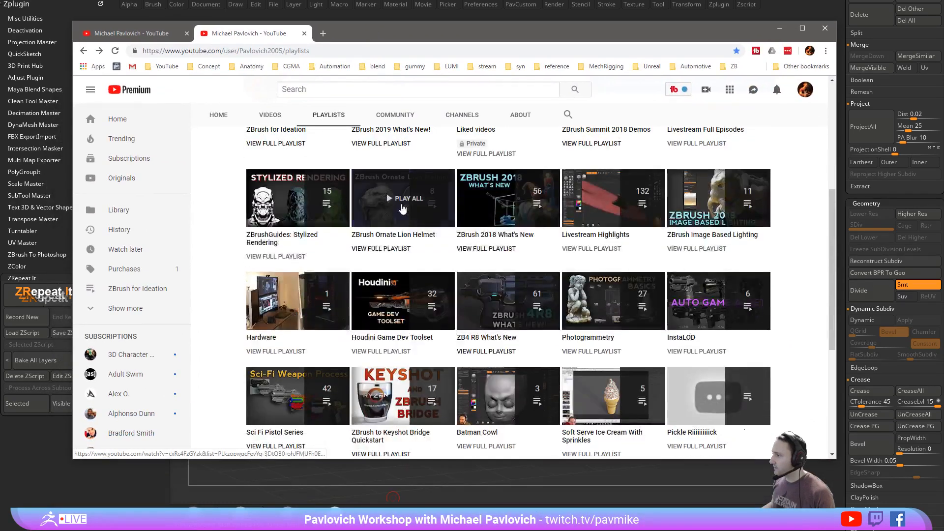
pyautogui.scroll(-4, 226, 229)
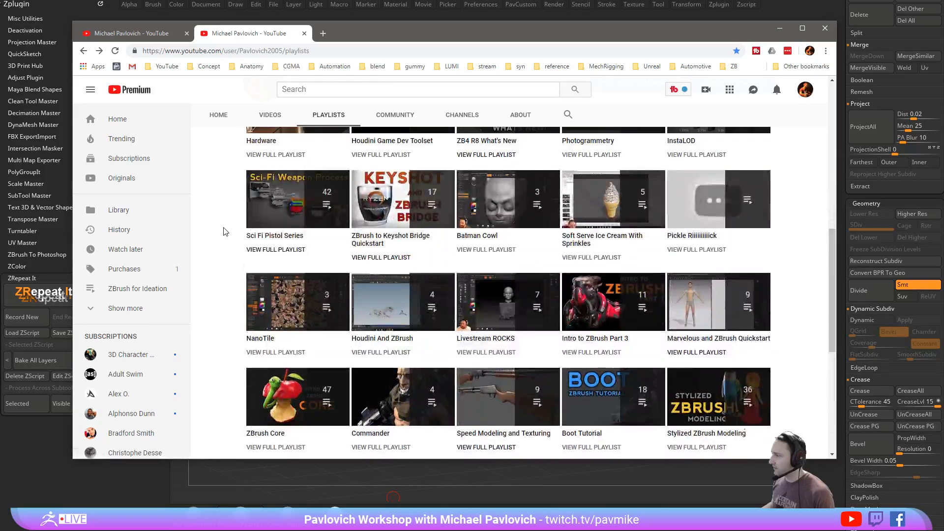
pyautogui.scroll(-2, 225, 231)
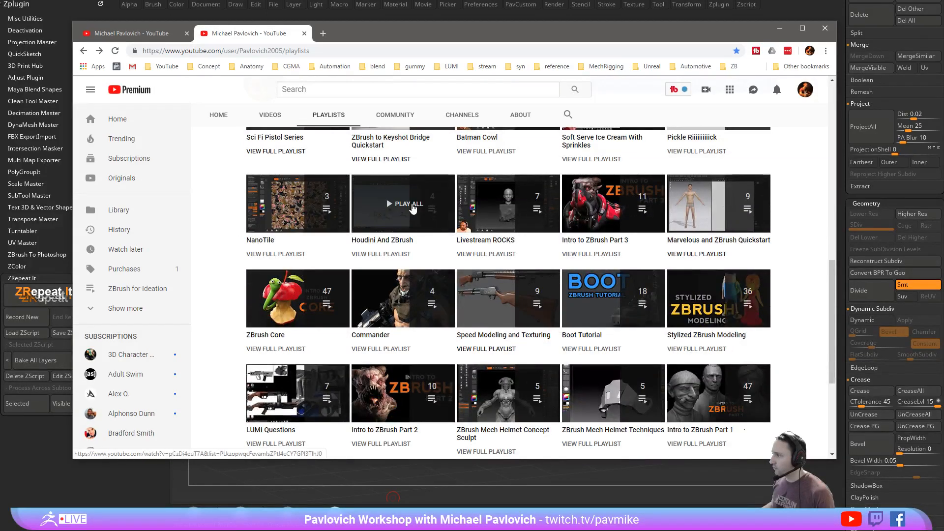
pyautogui.scroll(-4, 225, 236)
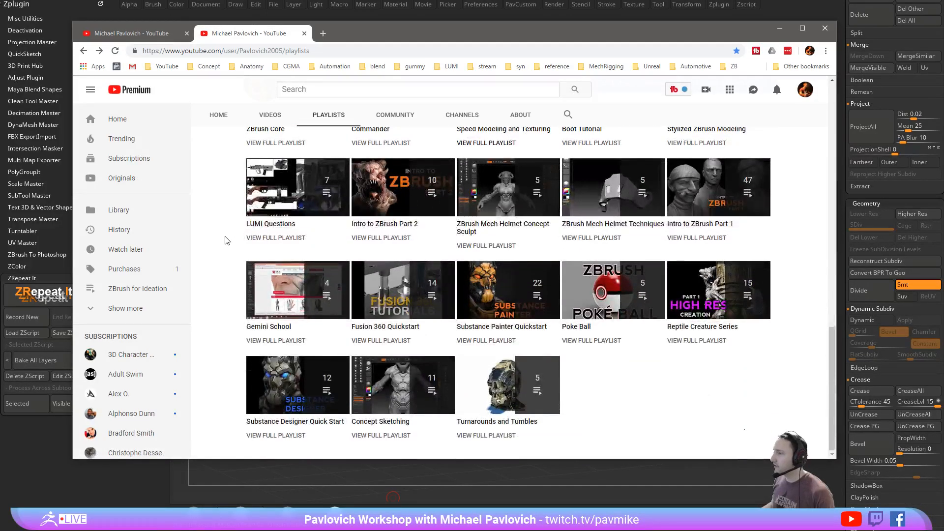
pyautogui.scroll(-5, 226, 240)
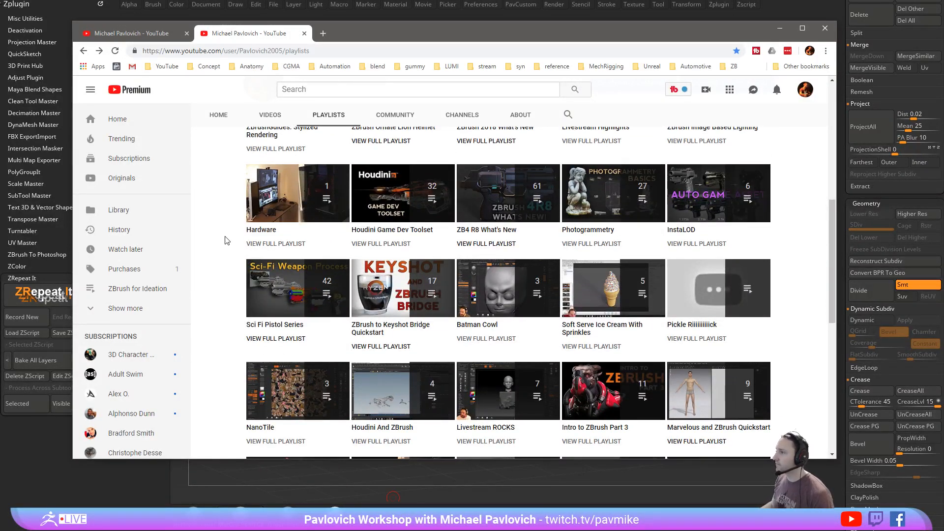
pyautogui.moveTo(418, 36); pyautogui.dragTo(426, 530)
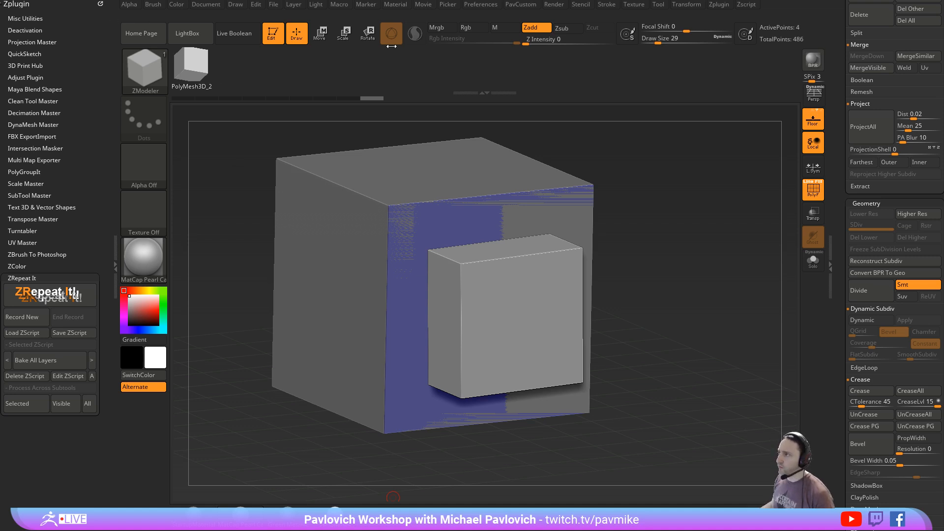
# - Open the FBX ExportImport plugin options
pyautogui.click(718, 5)
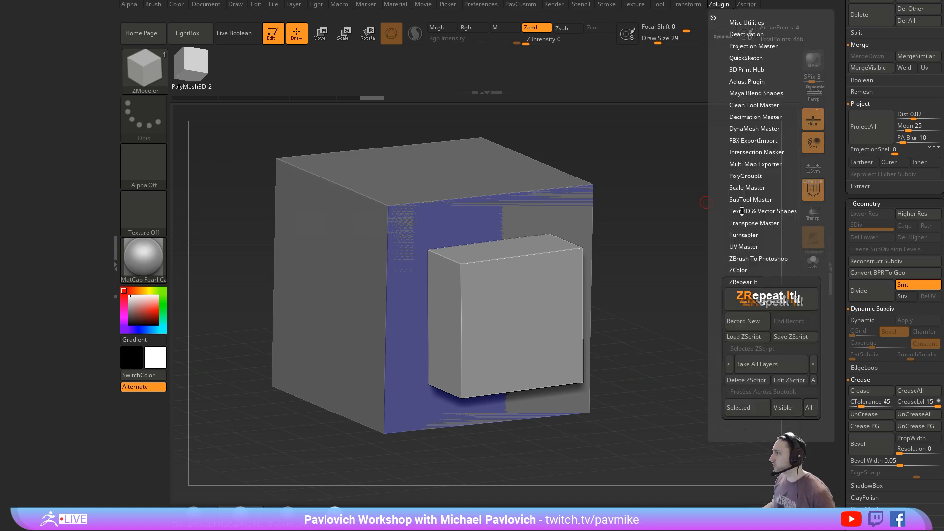
pyautogui.click(741, 140)
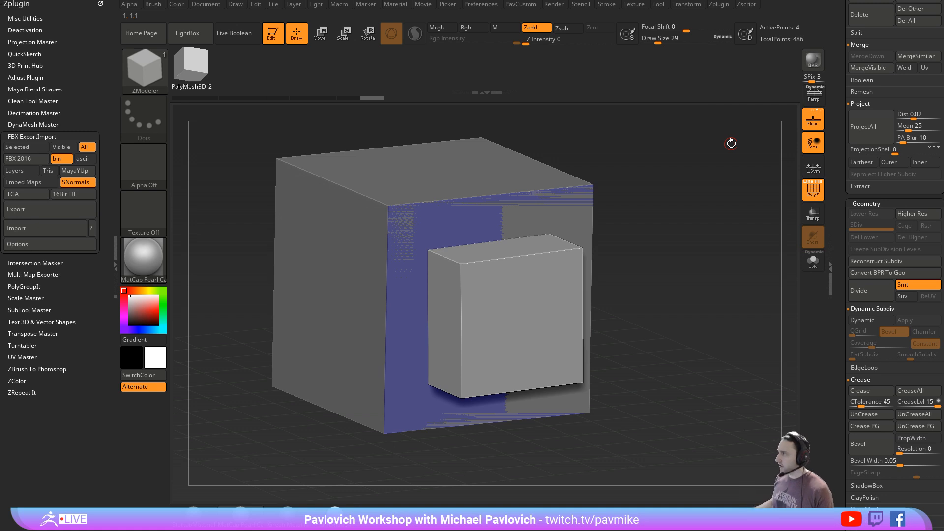
# - Switch the active tool to the Reptile_Armor1 creature
pyautogui.moveTo(843, 79); pyautogui.dragTo(858, 299)
pyautogui.moveTo(897, 233)
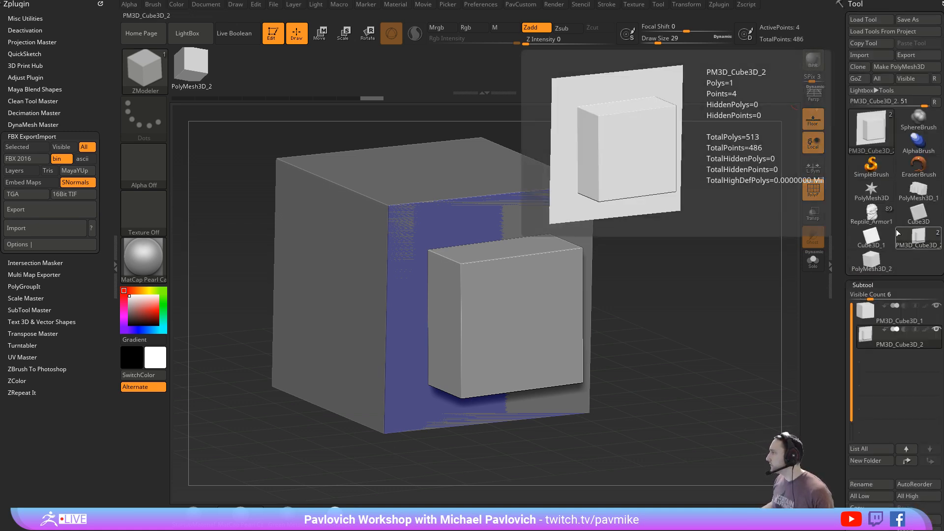
pyautogui.click(875, 216)
pyautogui.click(809, 199)
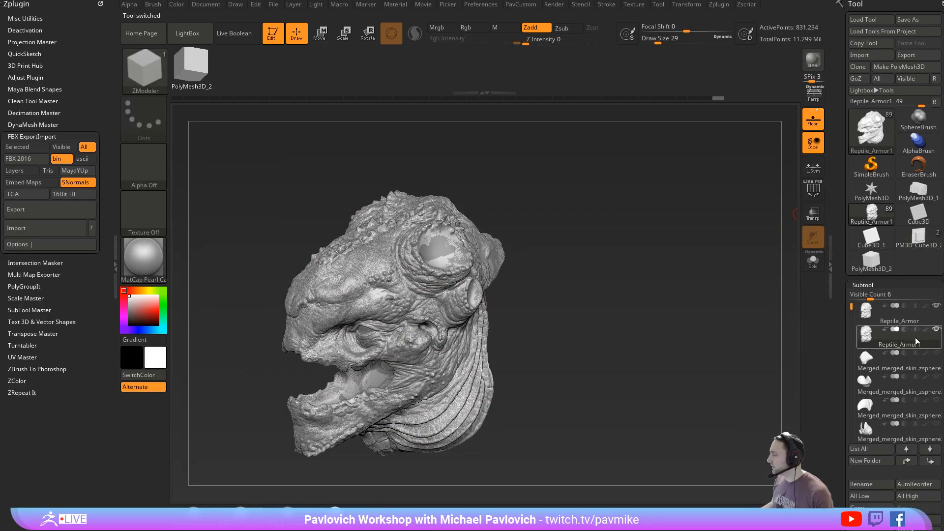
# - Delete the Reptile_Armor1 subtool from the creature
pyautogui.moveTo(837, 342); pyautogui.dragTo(824, 252)
pyautogui.click(866, 298)
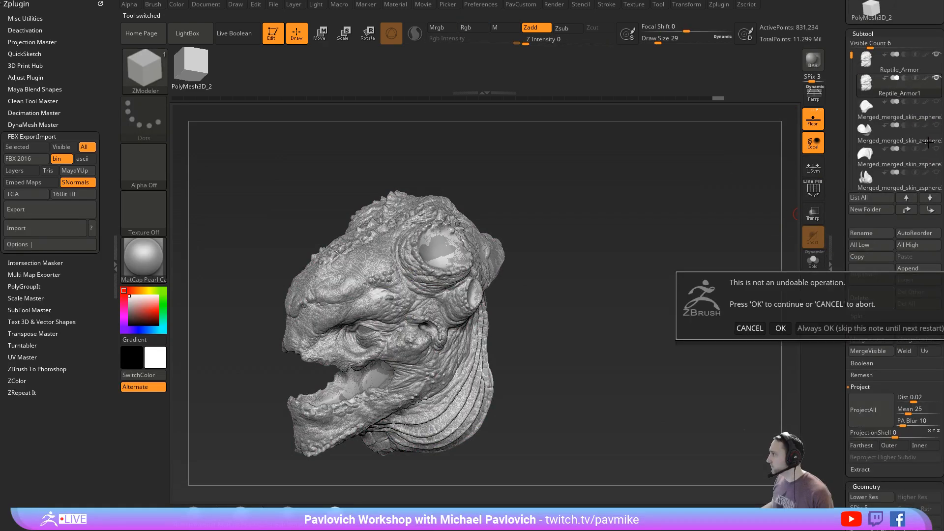
pyautogui.click(780, 327)
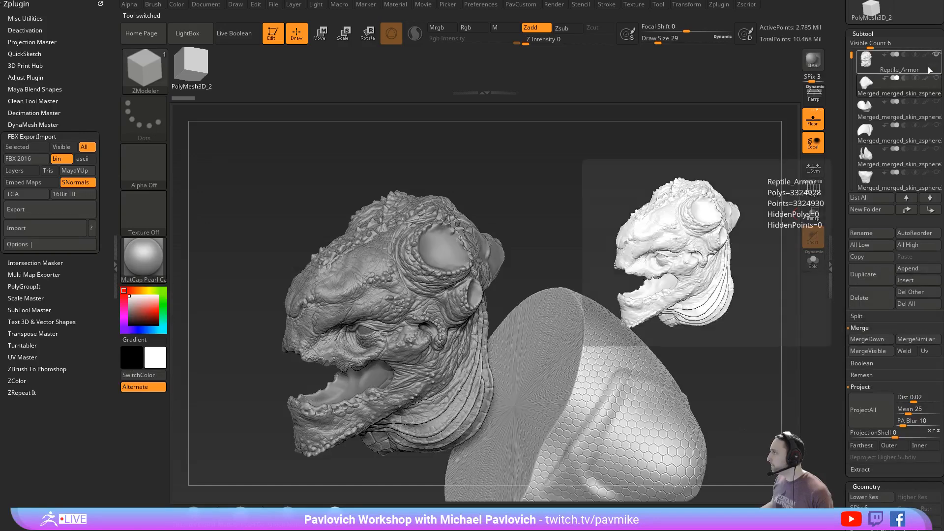
# - Show all of the creature's subtools and set the draw size to 27
pyautogui.keyDown('shift'); pyautogui.click(936, 55); pyautogui.keyUp('shift')
pyautogui.keyDown('shift'); pyautogui.click(936, 55); pyautogui.keyUp('shift')
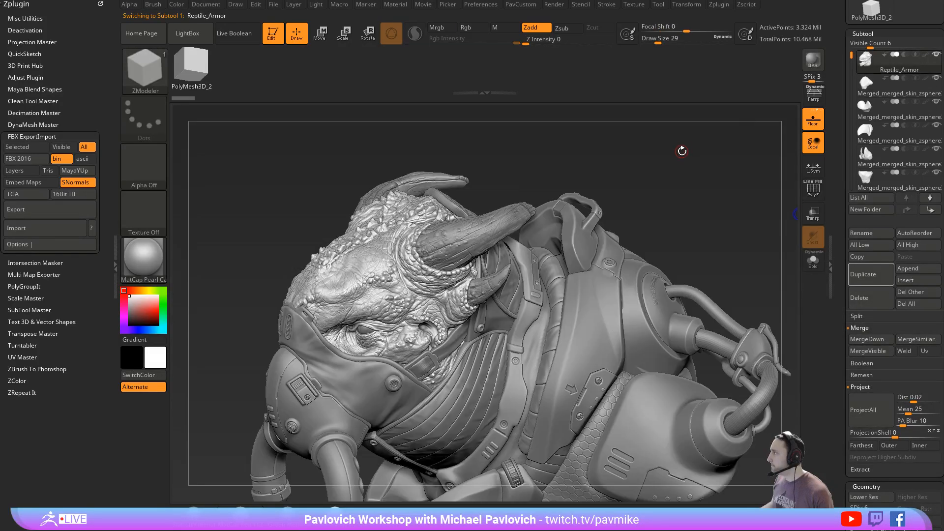
pyautogui.moveTo(690, 149)
pyautogui.mouseDown()
pyautogui.moveTo(700, 190)
pyautogui.moveTo(726, 120)
pyautogui.moveTo(654, 186)
pyautogui.mouseUp()
pyautogui.press('s')
pyautogui.keyDown('alt'); pyautogui.click(653, 187); pyautogui.keyUp('alt')
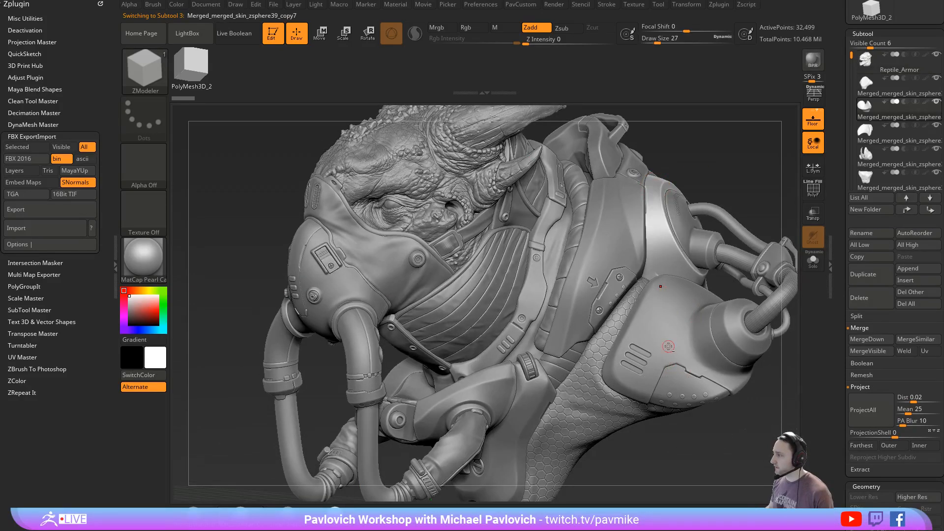
# - Move the armor pod's round cap, outer shell and riveted panel subtools to the top of the subtool list
pyautogui.keyDown('alt'); pyautogui.moveTo(746, 455); pyautogui.dragTo(681, 339); pyautogui.keyUp('alt')
pyautogui.keyDown('alt'); pyautogui.click(616, 305); pyautogui.keyUp('alt')
pyautogui.keyDown('alt'); pyautogui.click(621, 314); pyautogui.keyUp('alt')
pyautogui.keyDown('alt'); pyautogui.click(662, 263); pyautogui.keyUp('alt')
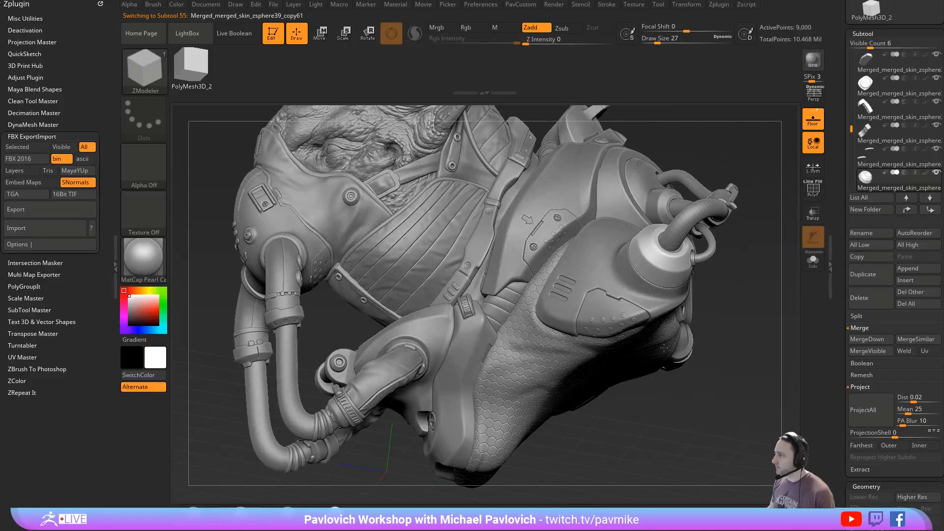
pyautogui.moveTo(747, 286)
pyautogui.mouseDown()
pyautogui.moveTo(700, 343)
pyautogui.moveTo(723, 356)
pyautogui.moveTo(734, 347)
pyautogui.mouseUp()
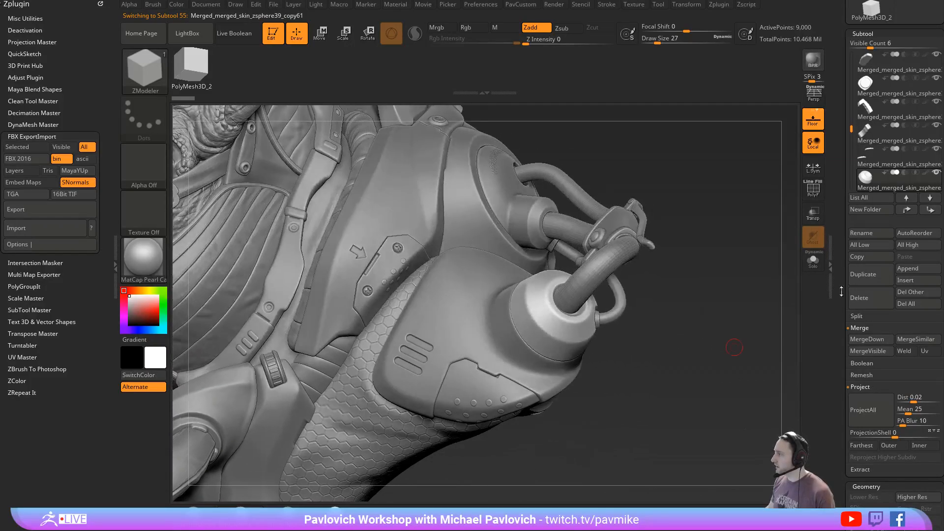
pyautogui.keyDown('alt'); pyautogui.click(487, 368); pyautogui.keyUp('alt')
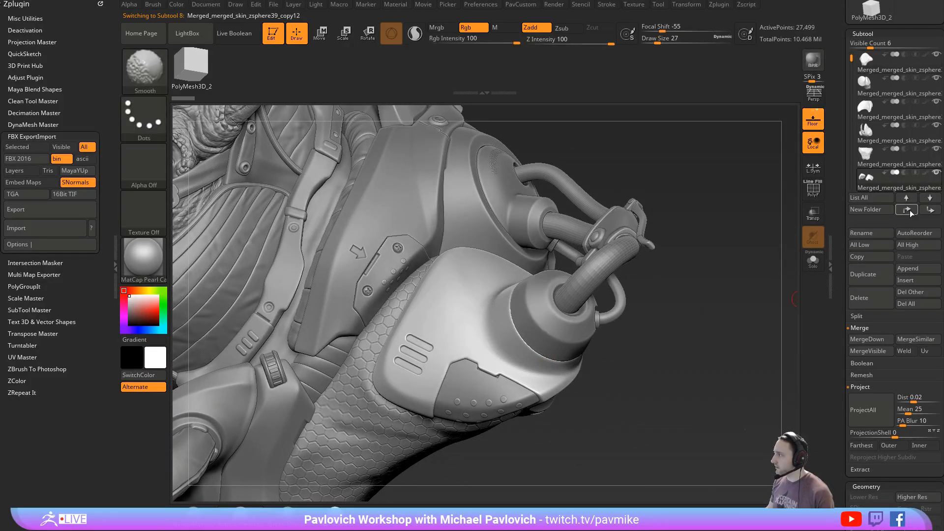
pyautogui.keyDown('alt'); pyautogui.click(488, 372); pyautogui.keyUp('alt')
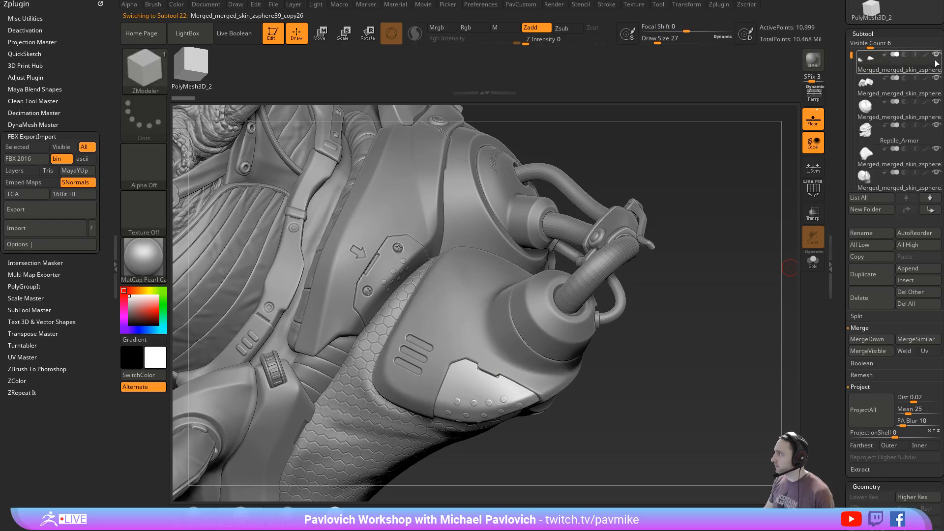
# - Hide every subtool except the pod's cap, shell and riveted panel, and set the draw size to 29
pyautogui.keyDown('shift'); pyautogui.click(936, 55); pyautogui.keyUp('shift')
pyautogui.keyDown('shift'); pyautogui.click(935, 78); pyautogui.keyUp('shift')
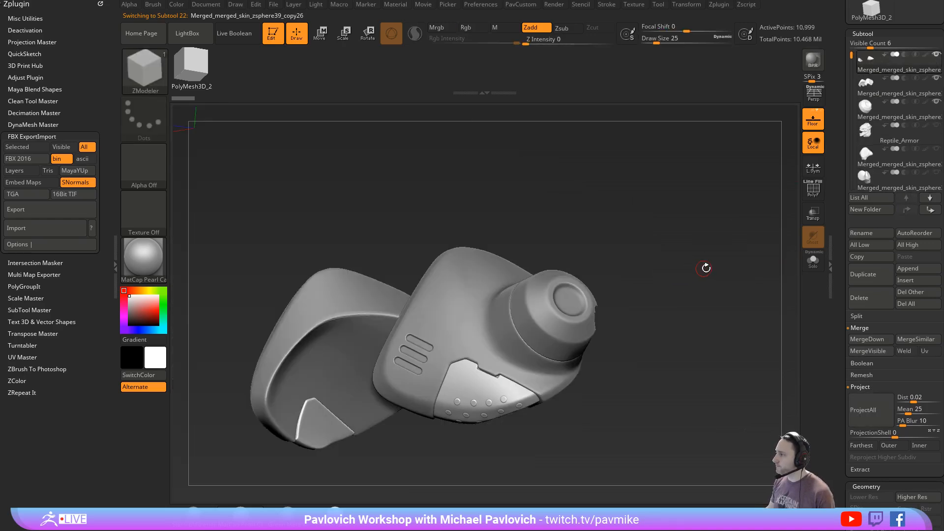
pyautogui.moveTo(705, 268)
pyautogui.mouseDown()
pyautogui.moveTo(656, 249)
pyautogui.moveTo(716, 272)
pyautogui.moveTo(592, 294)
pyautogui.mouseUp()
pyautogui.press('s')
pyautogui.click(700, 275)
pyautogui.press('s')
pyautogui.click(703, 275)
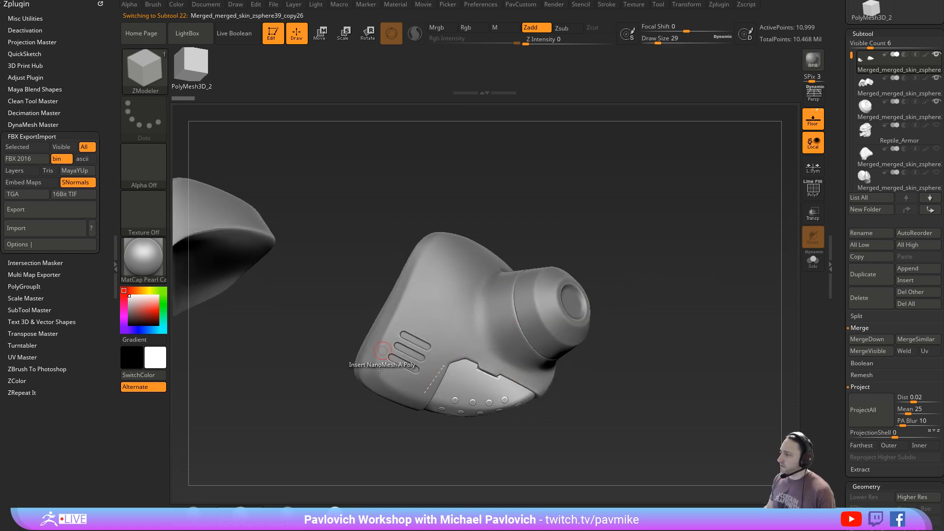
pyautogui.moveTo(610, 242)
pyautogui.mouseDown()
pyautogui.moveTo(629, 233)
pyautogui.moveTo(691, 294)
pyautogui.moveTo(673, 257)
pyautogui.moveTo(634, 246)
pyautogui.mouseUp()
# - Activate the Move gizmo and place it on the riveted armor panel
pyautogui.press('w')
pyautogui.keyDown('alt'); pyautogui.click(470, 388); pyautogui.keyUp('alt')
pyautogui.moveTo(462, 444); pyautogui.dragTo(497, 417)
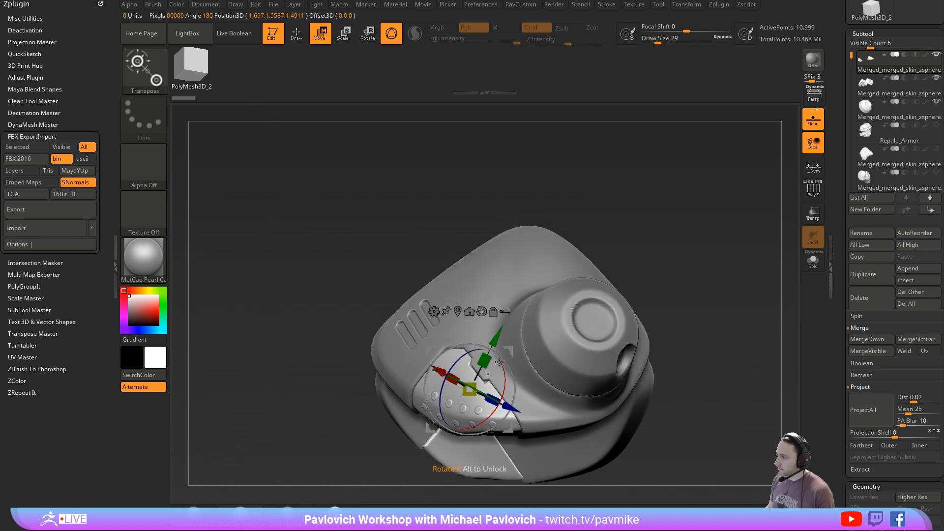
# - Try moving the riveted armor panel, undo the move, and return to Draw mode with the draw size set to 20
pyautogui.moveTo(482, 368); pyautogui.dragTo(473, 386)
pyautogui.hotkey('ctrl', 'z')
pyautogui.press('q')
pyautogui.moveTo(686, 244); pyautogui.dragTo(700, 266)
pyautogui.press('s')
pyautogui.moveTo(701, 268)
pyautogui.mouseDown()
pyautogui.moveTo(752, 280)
pyautogui.moveTo(695, 281)
pyautogui.moveTo(673, 255)
pyautogui.moveTo(703, 295)
pyautogui.mouseUp()
pyautogui.press('s')
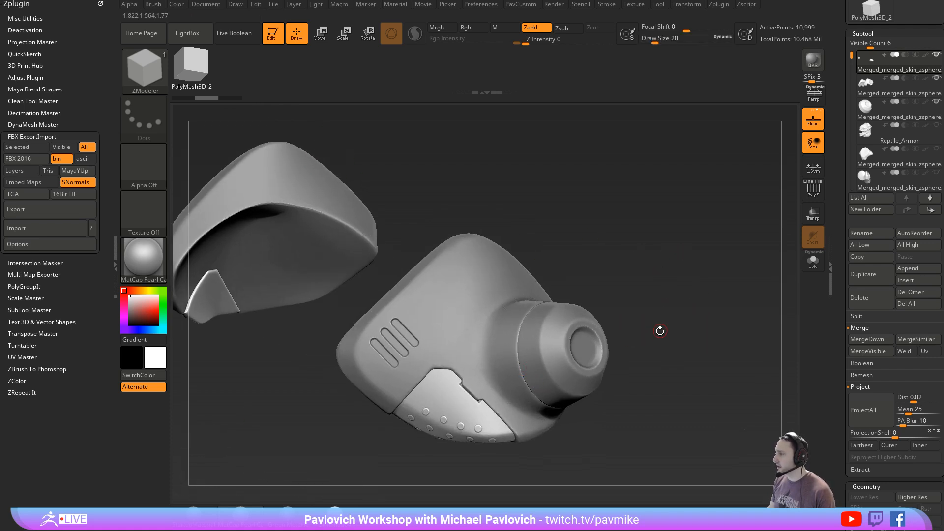
pyautogui.moveTo(691, 318); pyautogui.dragTo(691, 308)
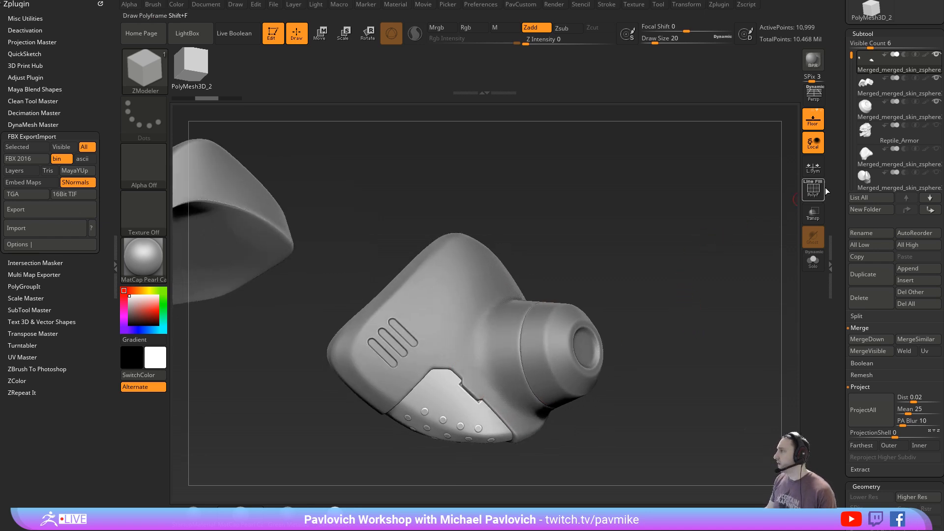
pyautogui.scroll(4, 873, 176)
pyautogui.moveTo(653, 279); pyautogui.dragTo(564, 266)
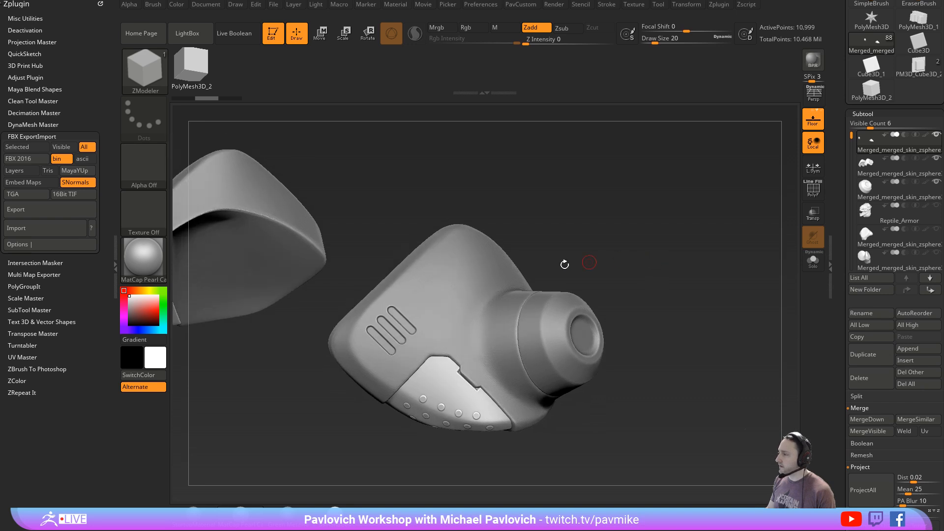
# - Switch to the Standard brush with the draw size set to 33
pyautogui.press('s')
pyautogui.press('b')
pyautogui.press('s')
pyautogui.press('t')
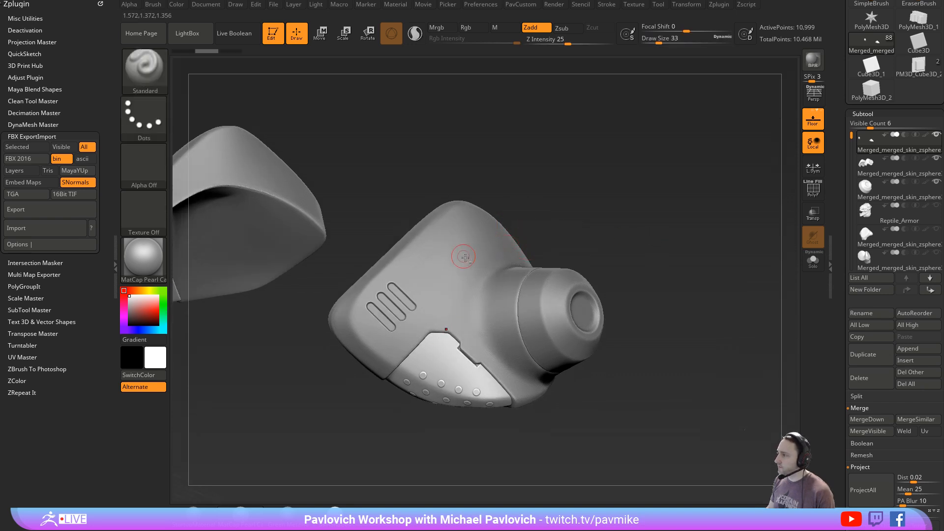
# - Make the outer shell, the round cap and again the riveted panel the active subtool directly from the model
pyautogui.keyDown('alt'); pyautogui.click(463, 256); pyautogui.keyUp('alt')
pyautogui.moveTo(555, 233); pyautogui.dragTo(579, 250)
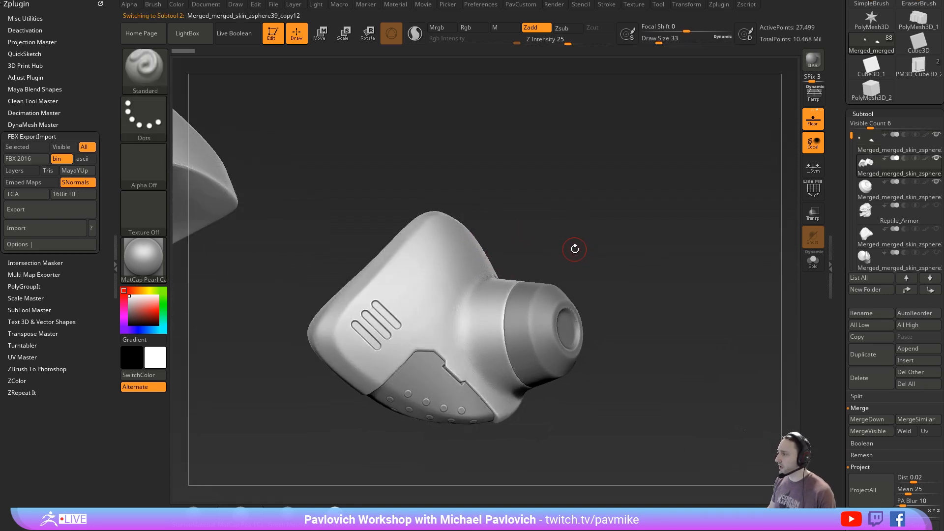
pyautogui.keyDown('alt'); pyautogui.click(537, 305); pyautogui.keyUp('alt')
pyautogui.keyDown('alt'); pyautogui.moveTo(655, 324); pyautogui.dragTo(511, 315); pyautogui.keyUp('alt')
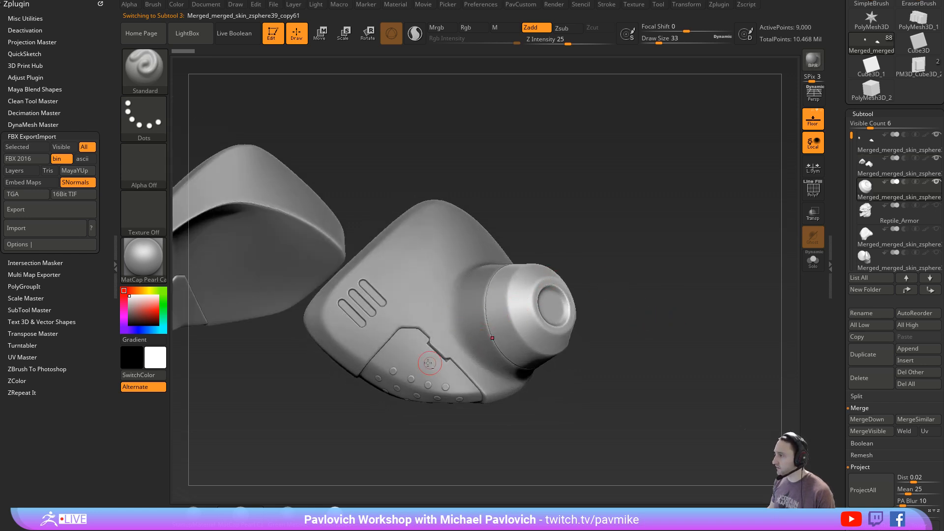
pyautogui.keyDown('alt'); pyautogui.click(429, 362); pyautogui.keyUp('alt')
pyautogui.moveTo(394, 441); pyautogui.dragTo(411, 408)
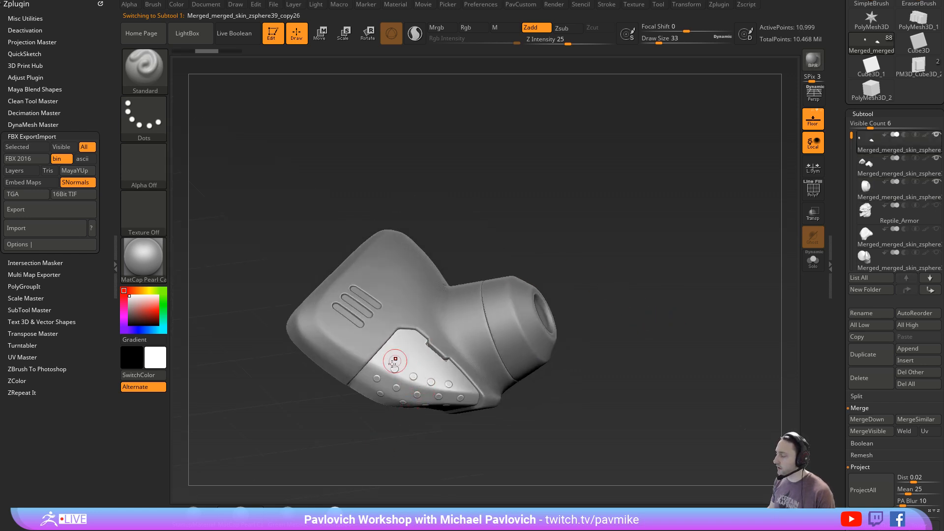
pyautogui.moveTo(611, 318); pyautogui.dragTo(614, 337)
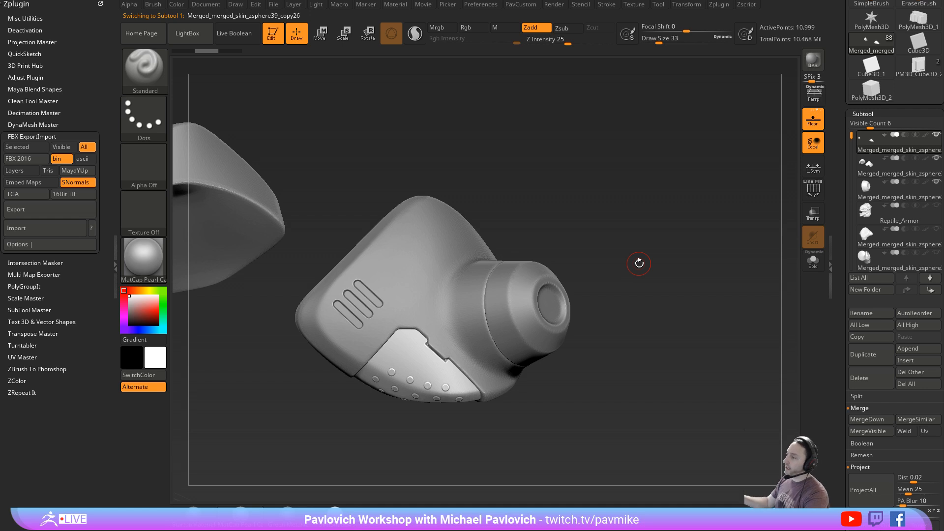
# - Set the draw size to 20 while keeping the riveted panel as the active subtool
pyautogui.press('s')
pyautogui.moveTo(594, 211); pyautogui.dragTo(591, 210)
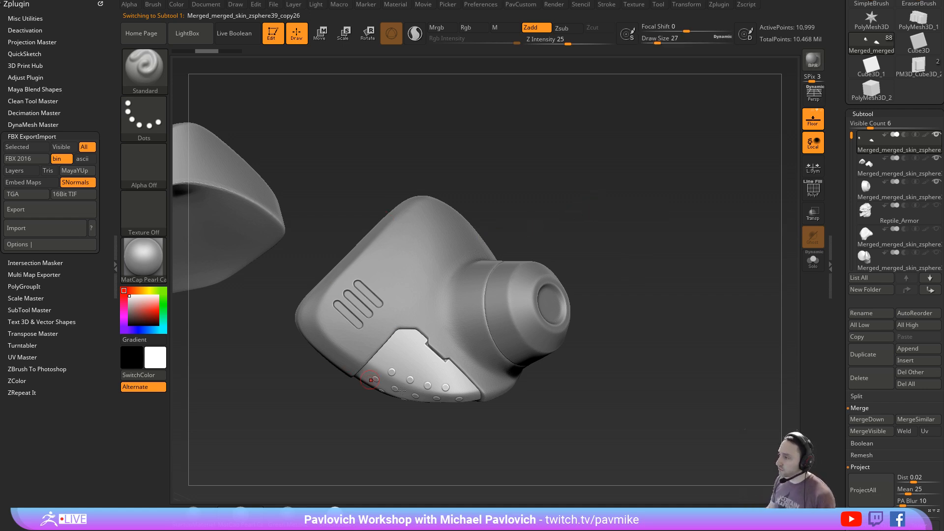
pyautogui.moveTo(584, 307)
pyautogui.mouseDown()
pyautogui.moveTo(402, 430)
pyautogui.moveTo(507, 372)
pyautogui.mouseUp()
pyautogui.press('s')
pyautogui.moveTo(669, 292); pyautogui.dragTo(514, 300)
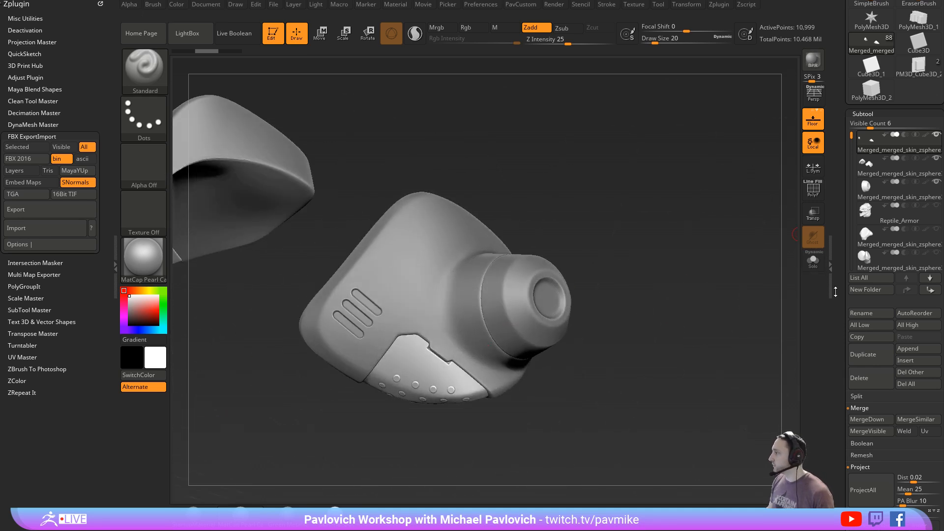
# - Merge the visible subtools into a new tool and insert that tool below the round cap subtool
pyautogui.click(863, 433)
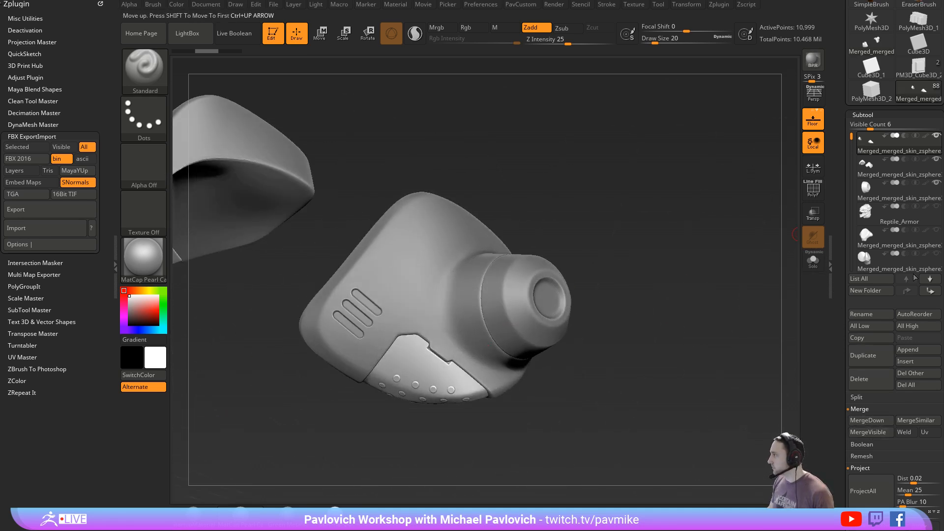
pyautogui.click(897, 197)
pyautogui.click(906, 362)
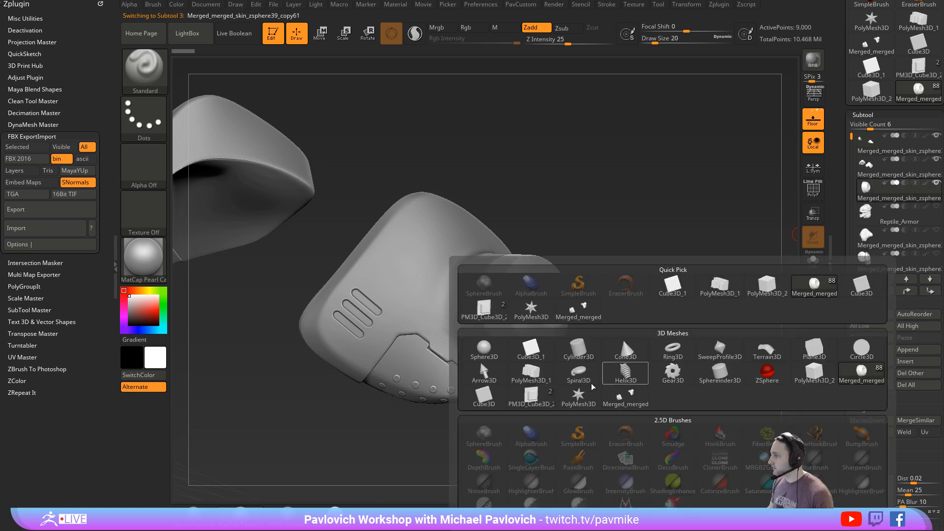
pyautogui.click(621, 337)
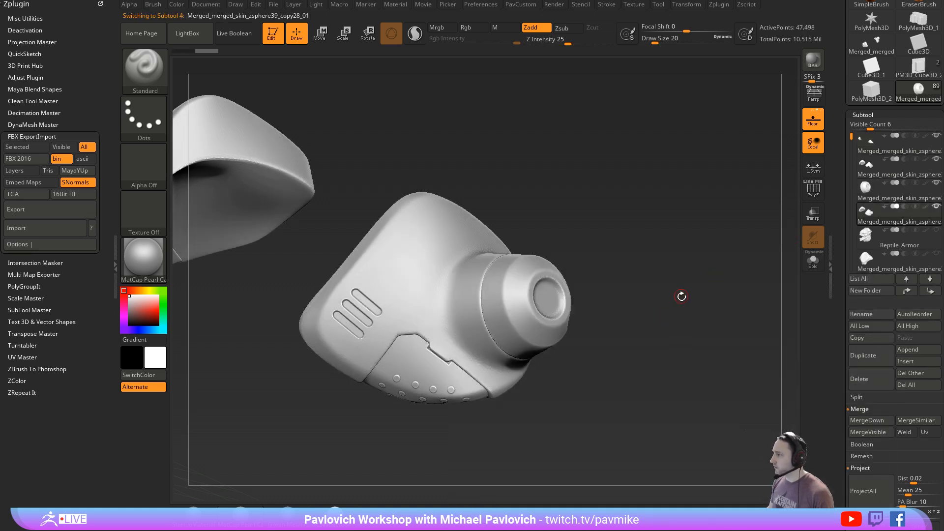
# - DynaMesh the inserted merged copy at resolution 128 and isolate it with Solo
pyautogui.press('space')
pyautogui.press('space')
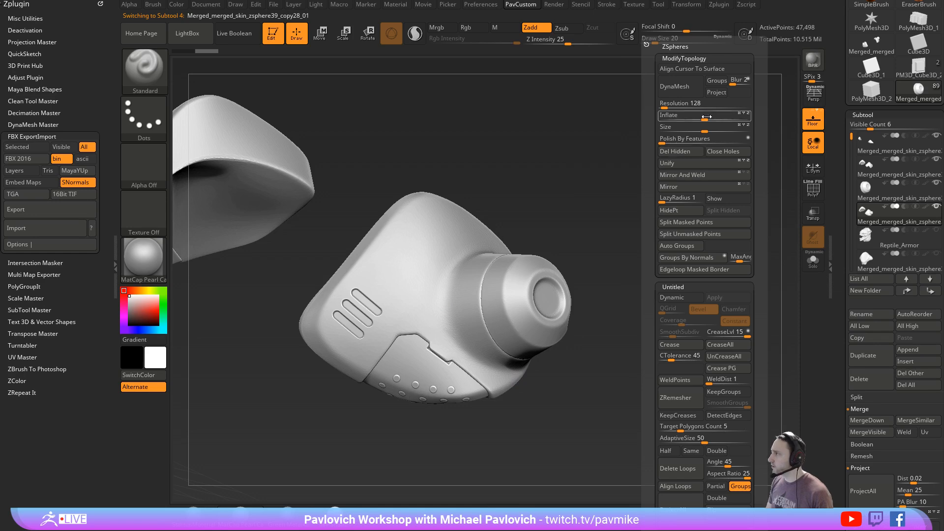
pyautogui.click(687, 90)
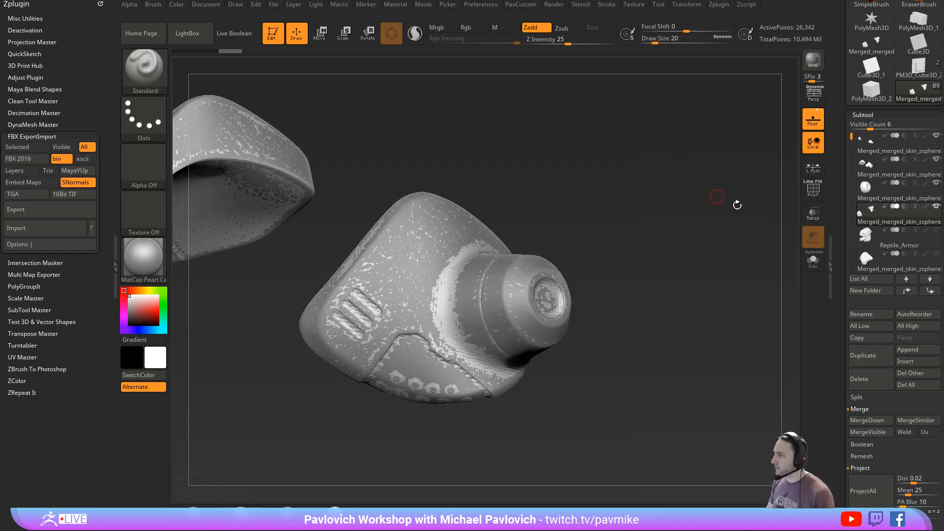
pyautogui.click(813, 261)
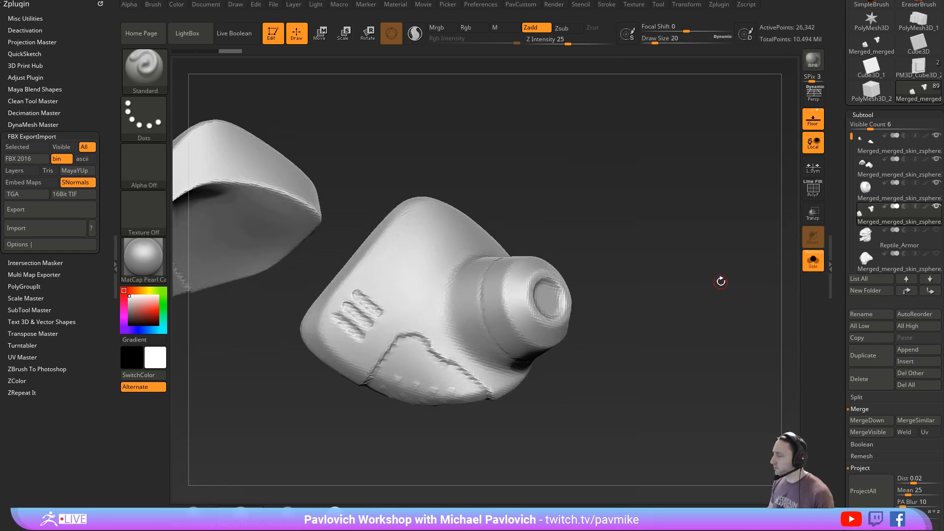
pyautogui.press('space')
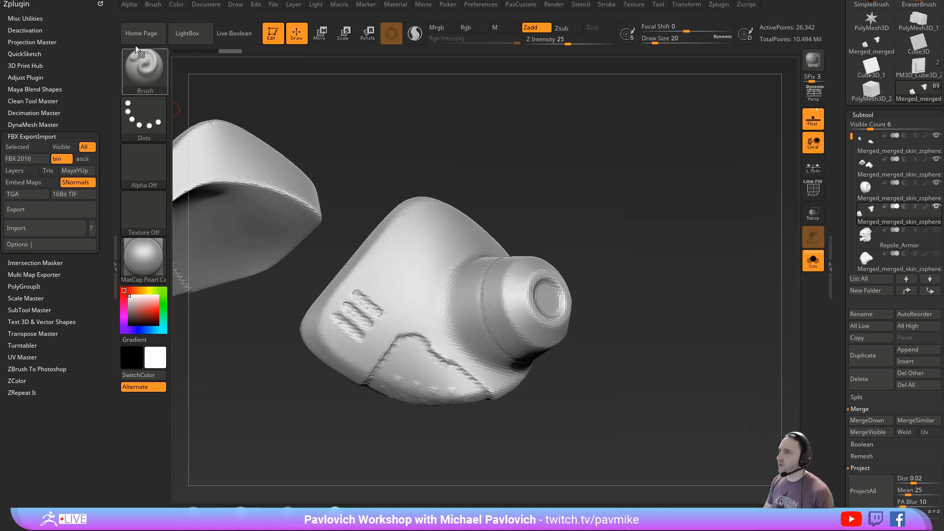
# - Decimate the merged copy to 2 k polys with Decimation Master
pyautogui.keyDown('shift'); pyautogui.click(34, 136); pyautogui.keyUp('shift')
pyautogui.keyDown('shift'); pyautogui.click(34, 113); pyautogui.keyUp('shift')
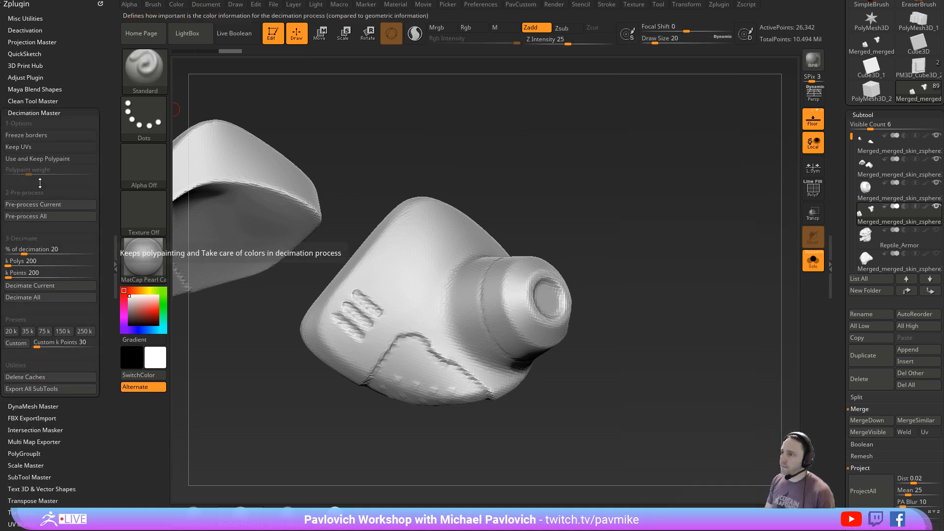
pyautogui.click(30, 261)
pyautogui.write('2')
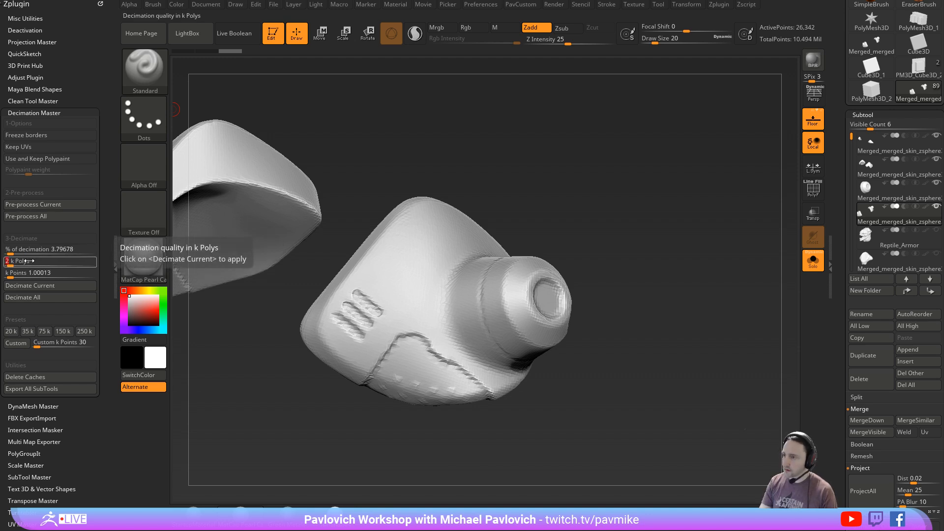
pyautogui.press('Return')
pyautogui.click(33, 287)
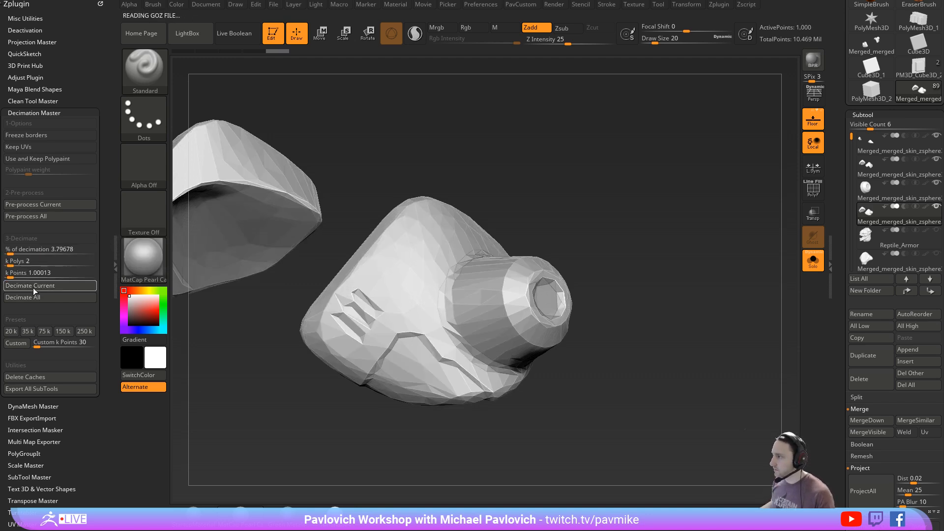
# - Decimate the merged copy further to 1 k polys and inspect it from several angles
pyautogui.click(30, 261)
pyautogui.write('1')
pyautogui.press('Return')
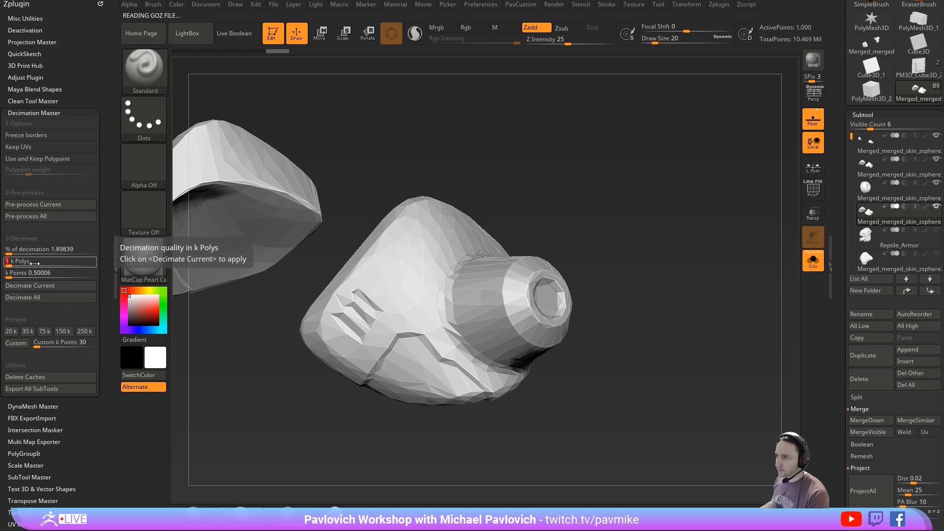
pyautogui.click(34, 287)
pyautogui.moveTo(550, 216); pyautogui.dragTo(570, 203)
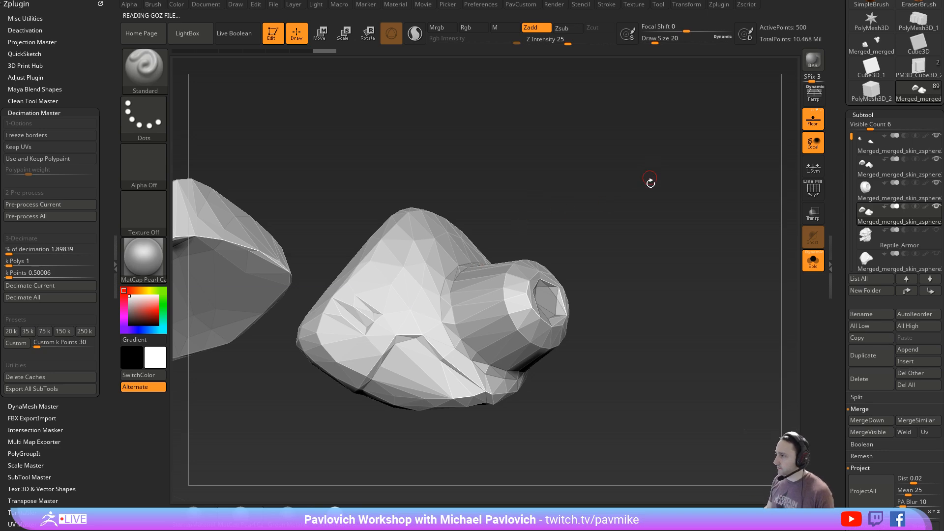
pyautogui.moveTo(651, 184); pyautogui.dragTo(686, 231)
pyautogui.moveTo(688, 236); pyautogui.dragTo(773, 204)
# - Set the draw size to 41
pyautogui.moveTo(887, 222)
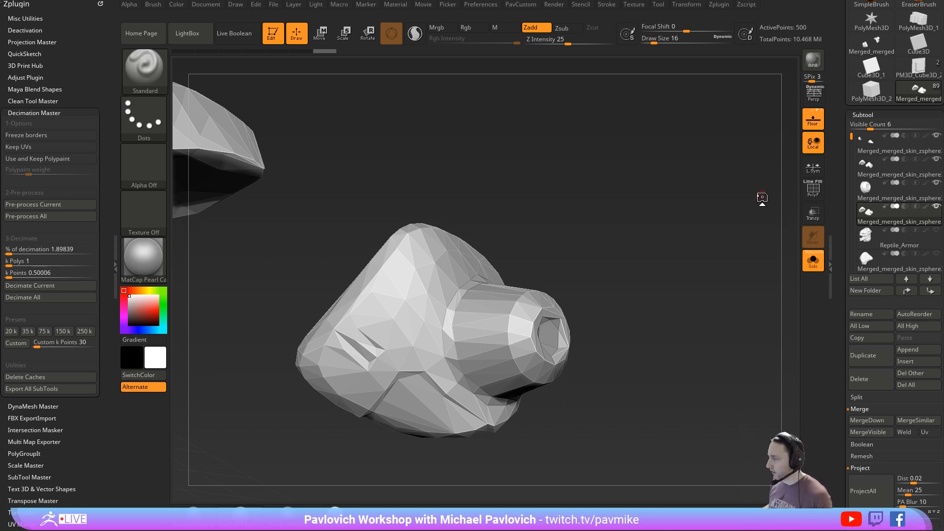
pyautogui.press('s')
pyautogui.click(642, 252)
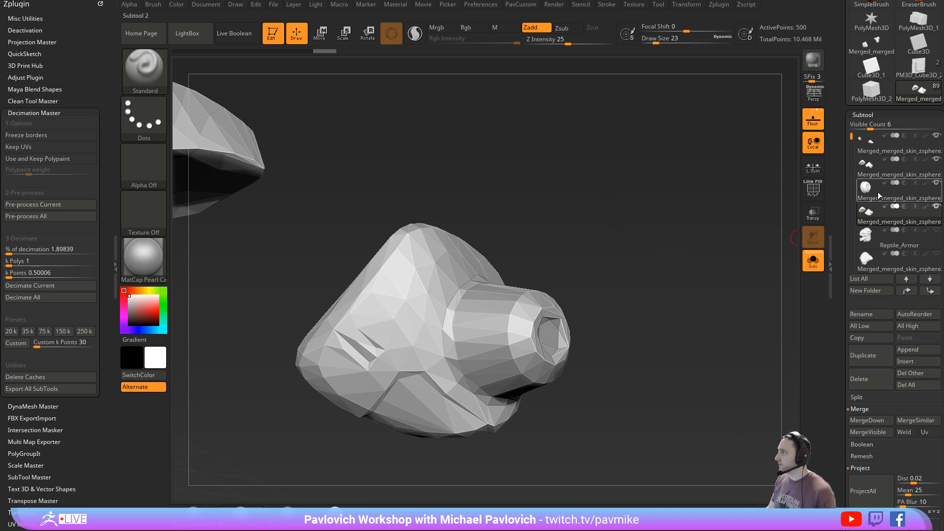
pyautogui.press('s')
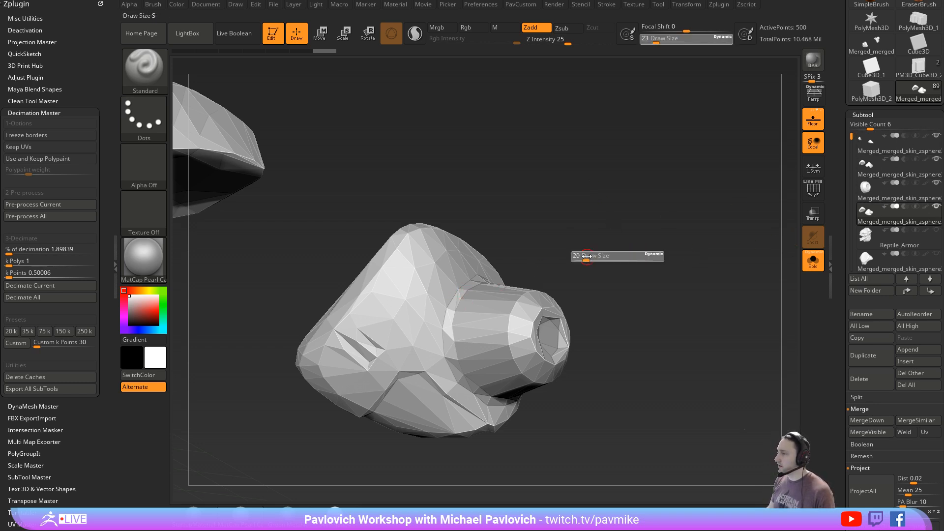
pyautogui.click(586, 255)
pyautogui.moveTo(608, 285)
pyautogui.keyDown('ctrl'); pyautogui.mouseDown(button='right')
pyautogui.moveTo(423, 347)
pyautogui.moveTo(604, 288)
pyautogui.moveTo(592, 311)
pyautogui.mouseUp(button='right'); pyautogui.keyUp('ctrl')
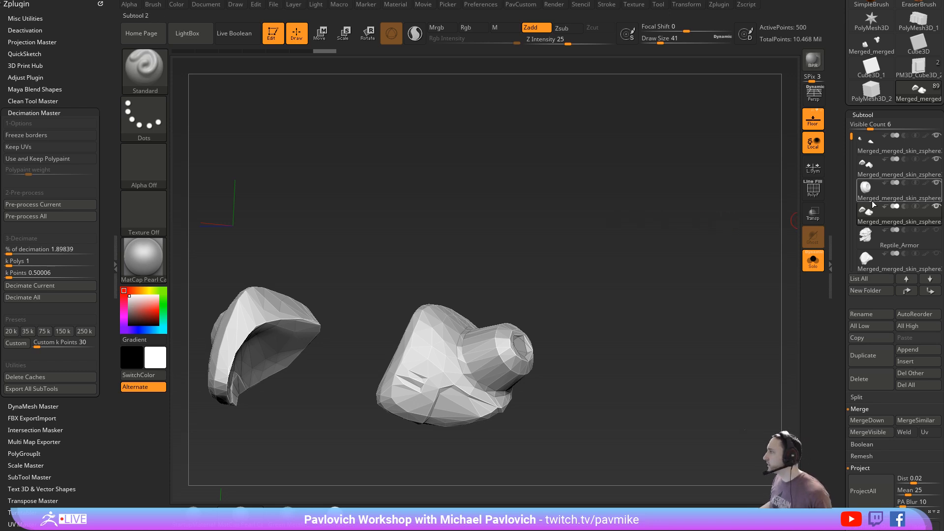
# - Delete the decimated merged copy, turn off Solo and make the riveted panel the active subtool
pyautogui.click(872, 375)
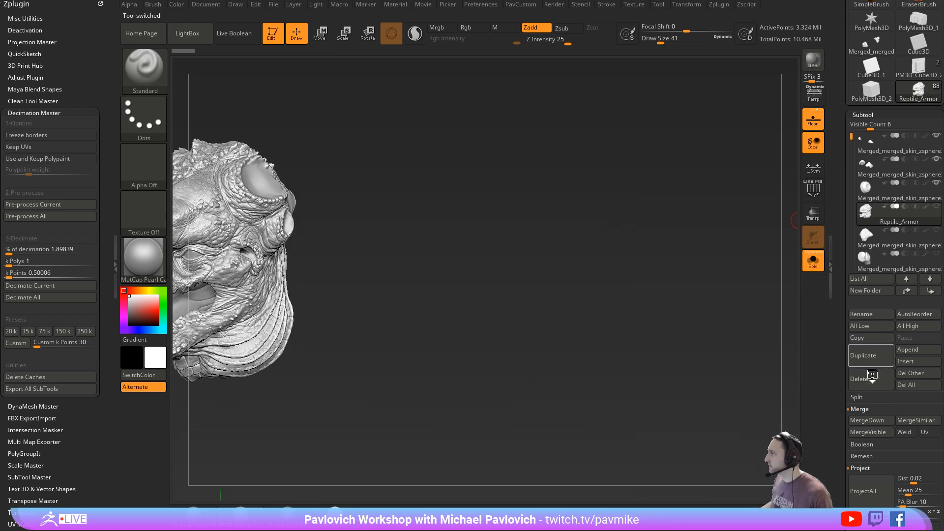
pyautogui.moveTo(621, 305); pyautogui.dragTo(580, 159)
pyautogui.click(880, 191)
pyautogui.click(811, 266)
pyautogui.moveTo(743, 261); pyautogui.dragTo(713, 320)
pyautogui.click(900, 151)
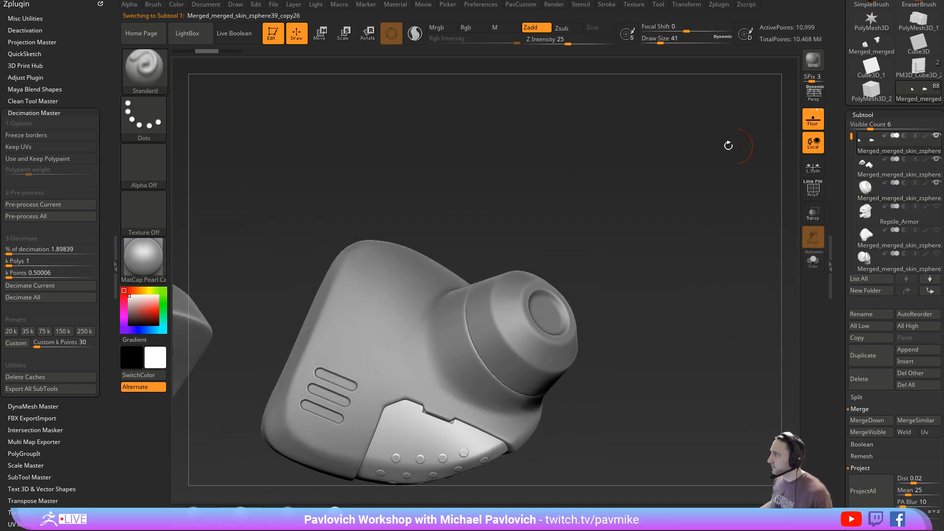
# - Merge the riveted panel down with the outer shell and round cap into one subtool, and check its polyframe
pyautogui.hotkey('ctrl', 'e')
pyautogui.click(650, 169)
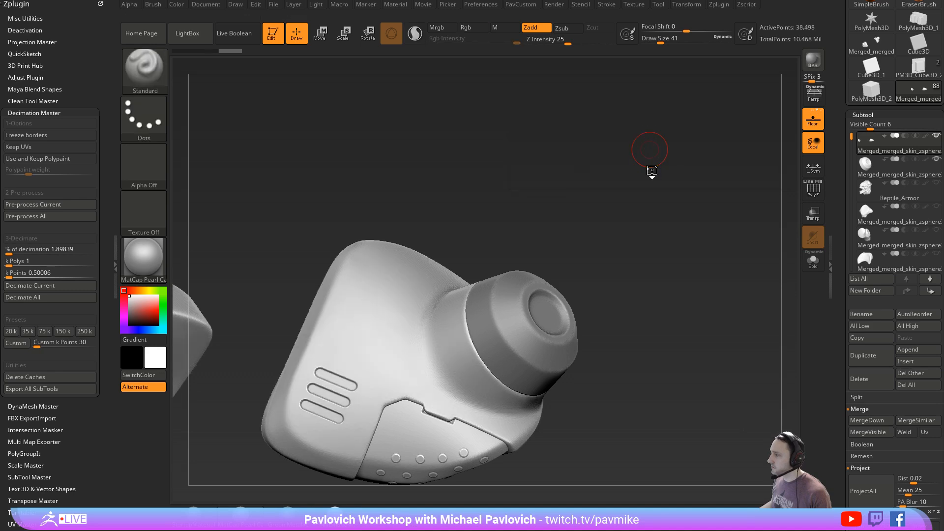
pyautogui.click(813, 191)
pyautogui.keyDown('alt'); pyautogui.moveTo(643, 190); pyautogui.dragTo(737, 185); pyautogui.keyUp('alt')
pyautogui.click(810, 195)
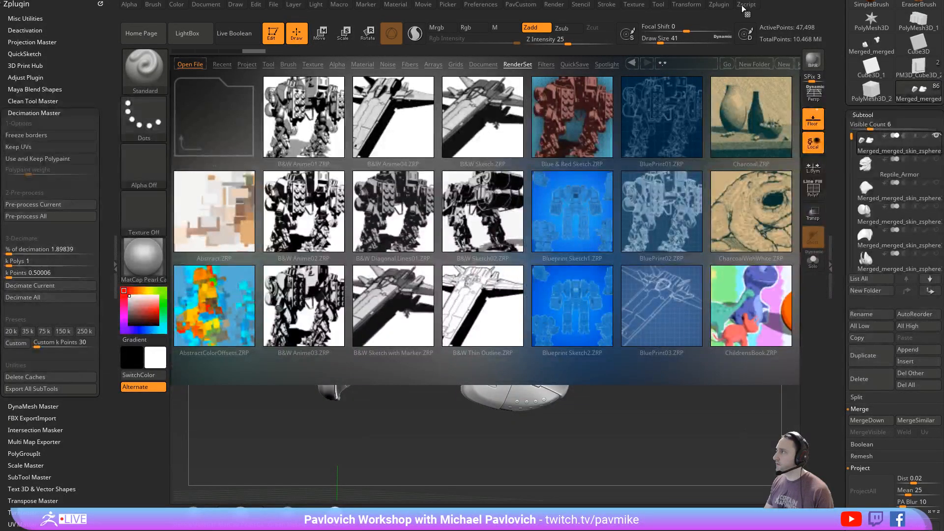
# - Open the ZColor plugin window and browse its list of colors
pyautogui.click(716, 7)
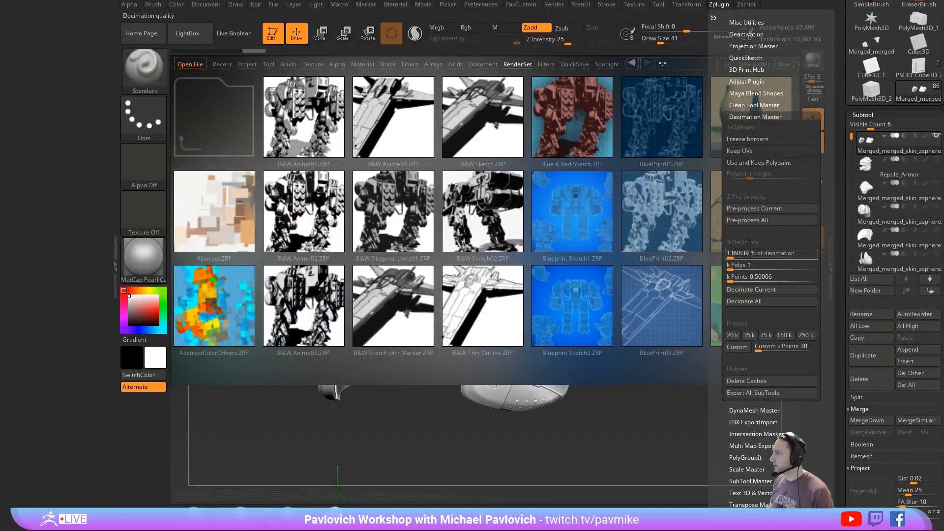
pyautogui.keyDown('shift'); pyautogui.click(750, 116); pyautogui.keyUp('shift')
pyautogui.keyDown('shift'); pyautogui.click(751, 116); pyautogui.keyUp('shift')
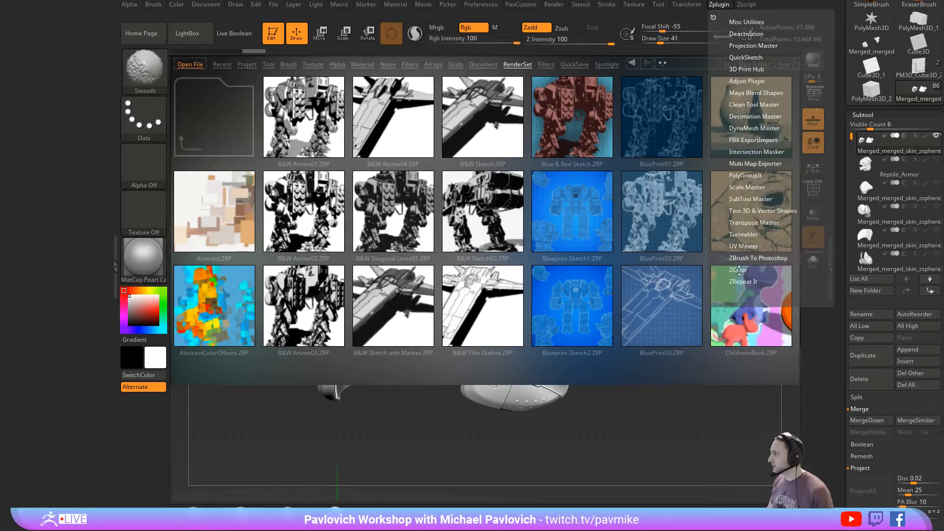
pyautogui.click(738, 269)
pyautogui.click(747, 288)
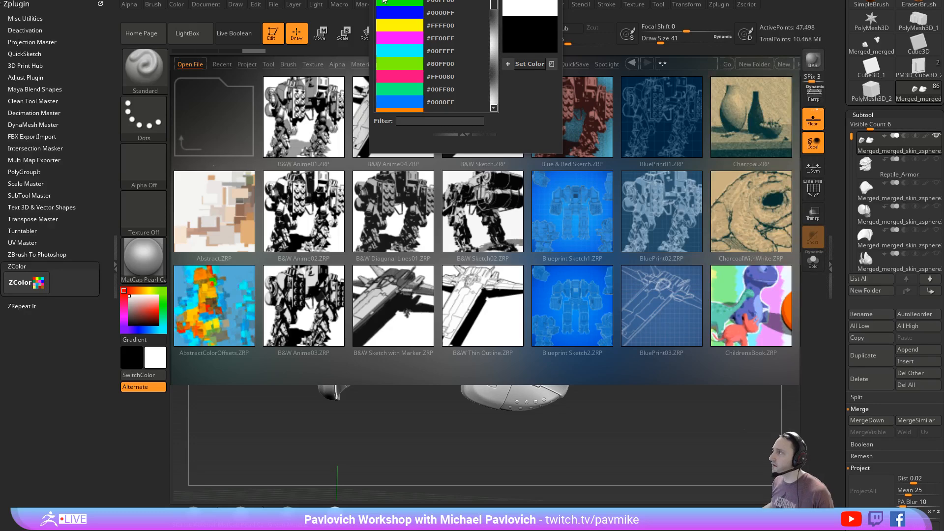
pyautogui.scroll(-6, 316, 323)
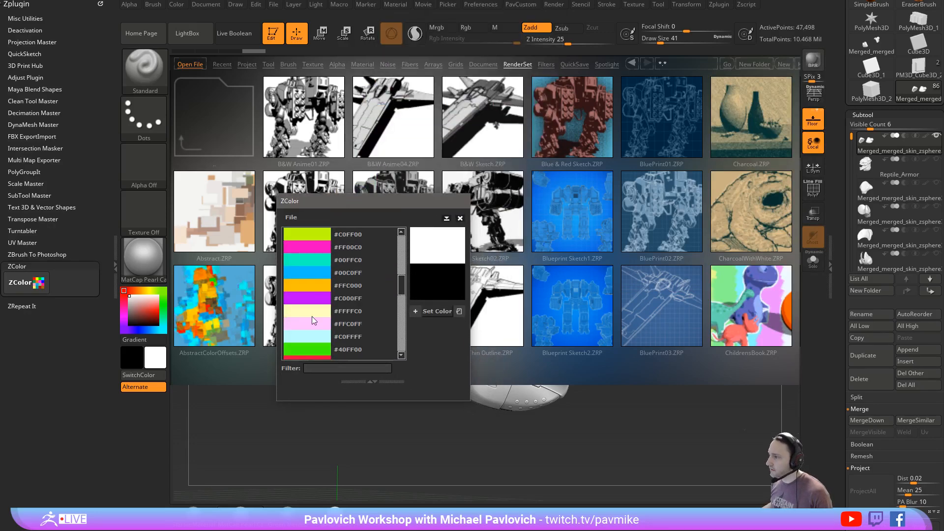
pyautogui.scroll(6, 316, 323)
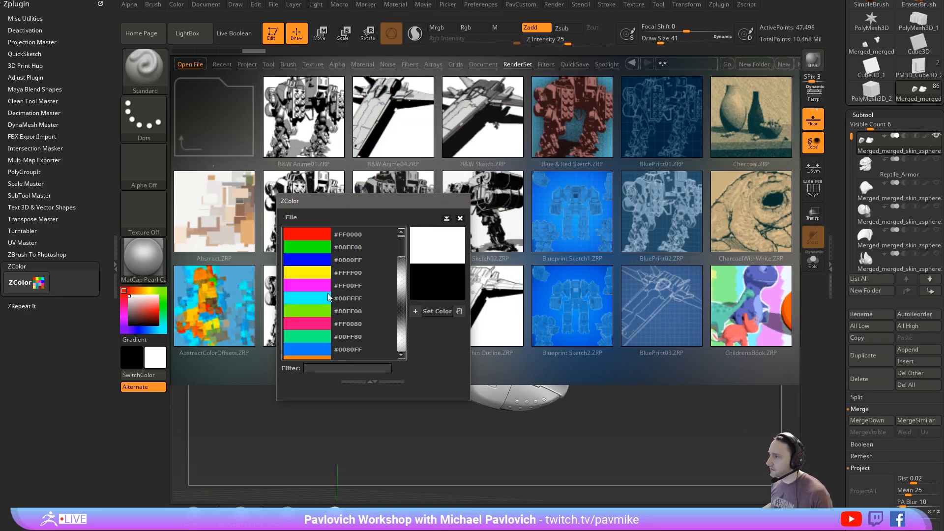
# - Look through the ZColor color list once more and close the ZColor window
pyautogui.scroll(-3, 305, 313)
pyautogui.scroll(3, 303, 285)
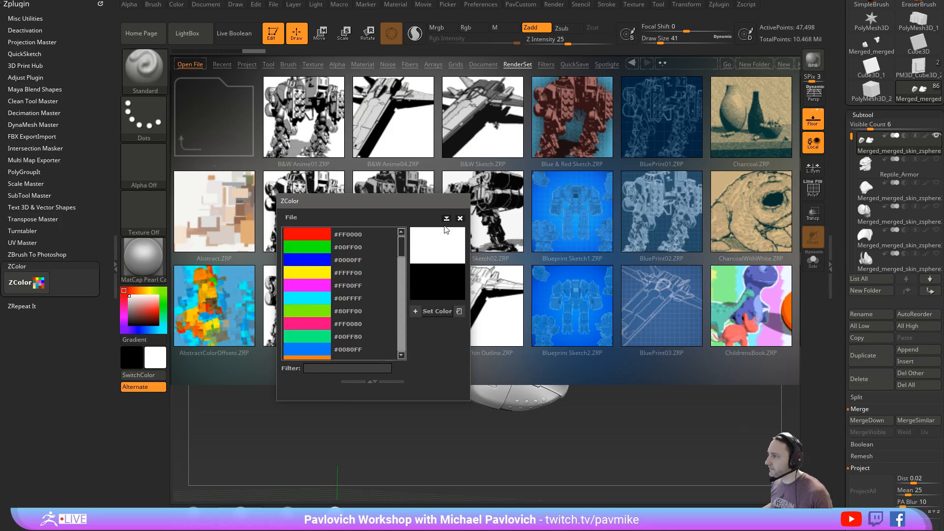
pyautogui.click(460, 218)
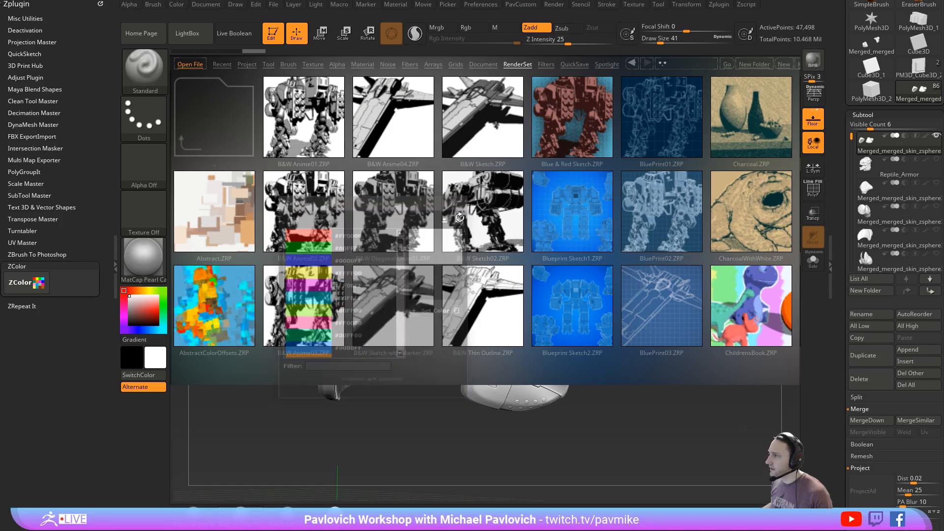
# - Load SimpleColorSwatches.ZTL, place it as a vertical swatch strip beside the canvas and give it the SkinShade4 material
pyautogui.click(268, 64)
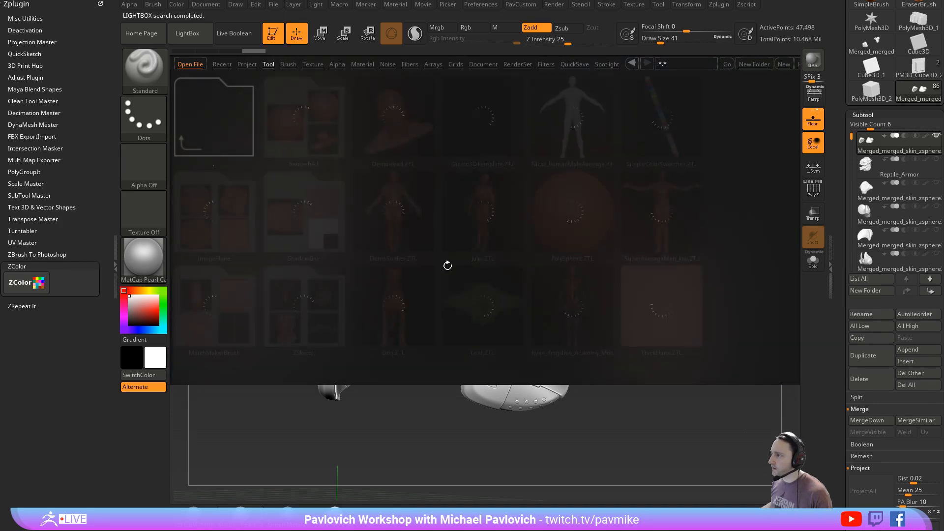
pyautogui.doubleClick(653, 128)
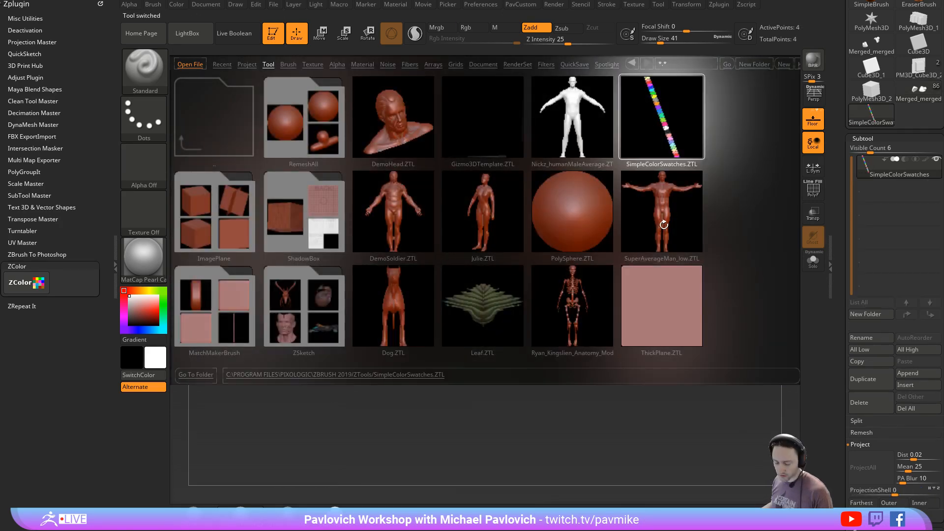
pyautogui.press(',')
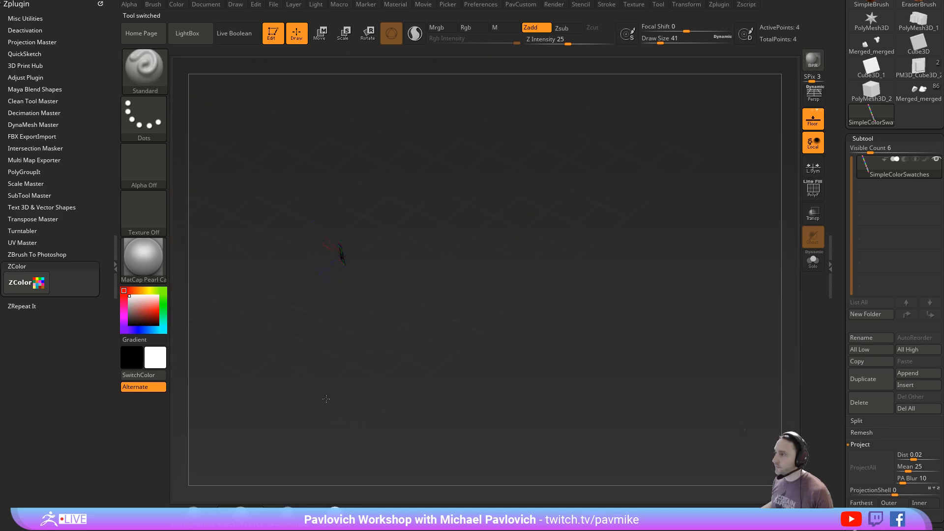
pyautogui.moveTo(540, 276); pyautogui.dragTo(398, 462)
pyautogui.click(351, 509)
pyautogui.keyDown('alt'); pyautogui.moveTo(535, 310); pyautogui.dragTo(443, 320); pyautogui.keyUp('alt')
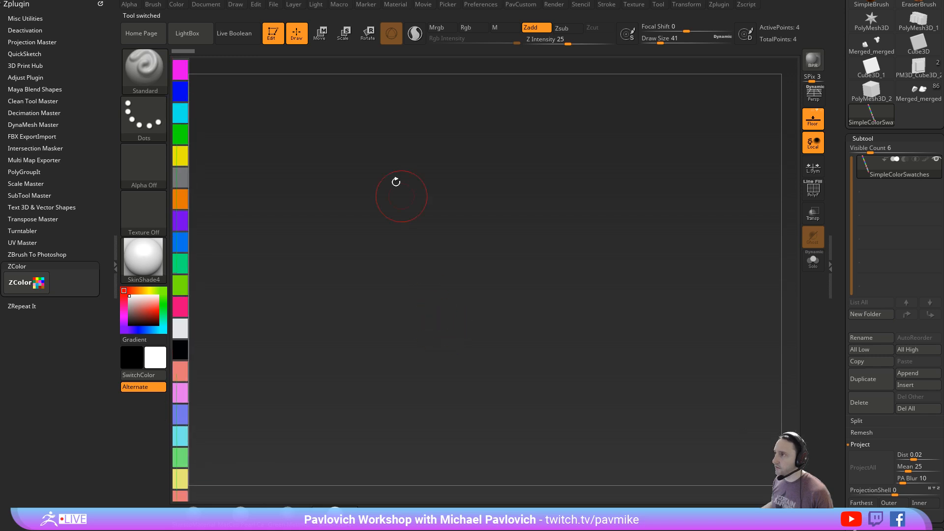
# - Drop the swatch strip onto the canvas, switch back to the merged armor tool and resume editing it
pyautogui.click(273, 33)
pyautogui.click(917, 92)
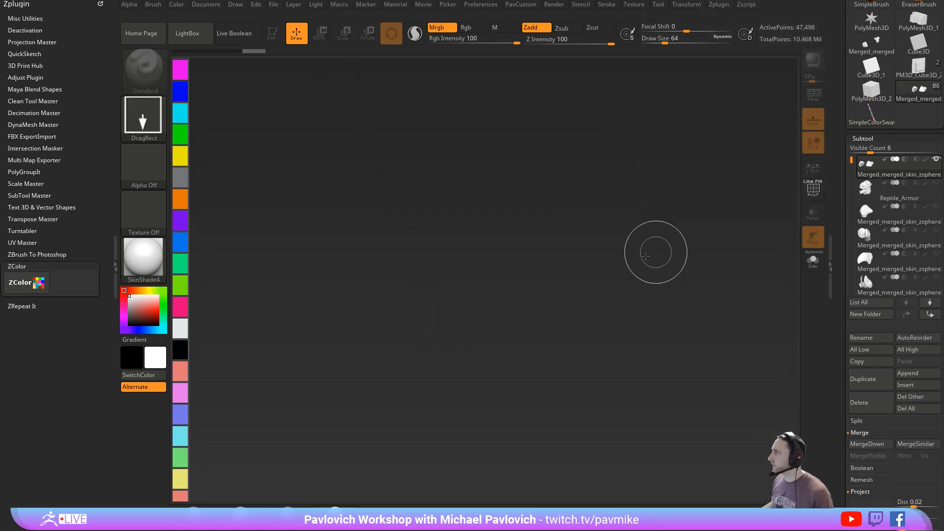
pyautogui.click(268, 39)
pyautogui.moveTo(591, 179)
pyautogui.mouseDown()
pyautogui.moveTo(609, 179)
pyautogui.moveTo(555, 183)
pyautogui.mouseUp()
pyautogui.moveTo(663, 182)
pyautogui.keyDown('alt'); pyautogui.mouseDown()
pyautogui.moveTo(610, 188)
pyautogui.moveTo(629, 201)
pyautogui.mouseUp(); pyautogui.keyUp('alt')
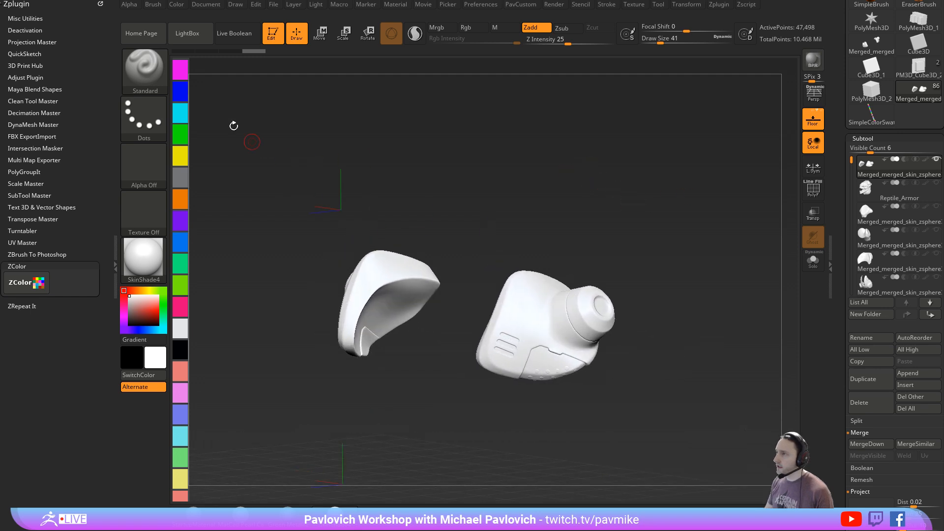
# - Sample magenta from the swatch strip, isolate the outer shell and show all parts again
pyautogui.click(181, 70)
pyautogui.keyDown('alt'); pyautogui.moveTo(555, 160); pyautogui.dragTo(526, 170); pyautogui.keyUp('alt')
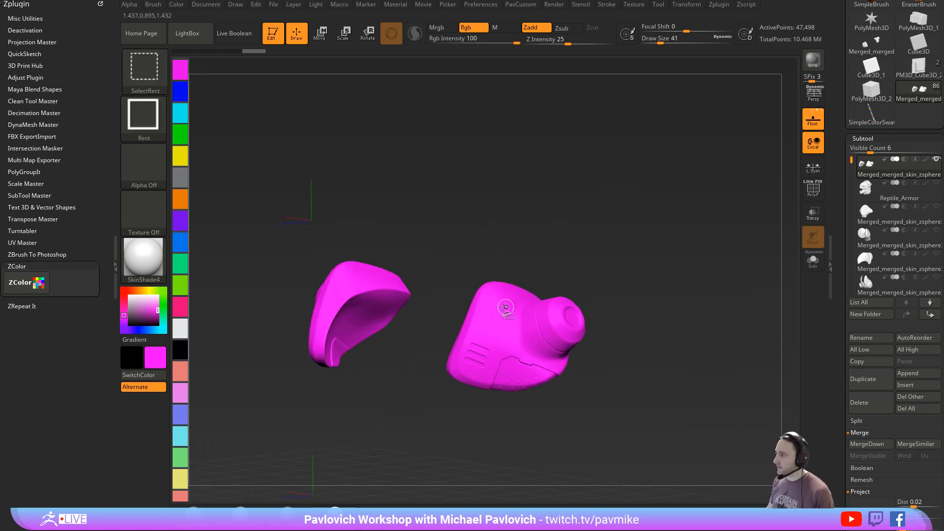
pyautogui.keyDown('ctrl'); pyautogui.keyDown('shift'); pyautogui.click(505, 310); pyautogui.keyUp('shift'); pyautogui.keyUp('ctrl')
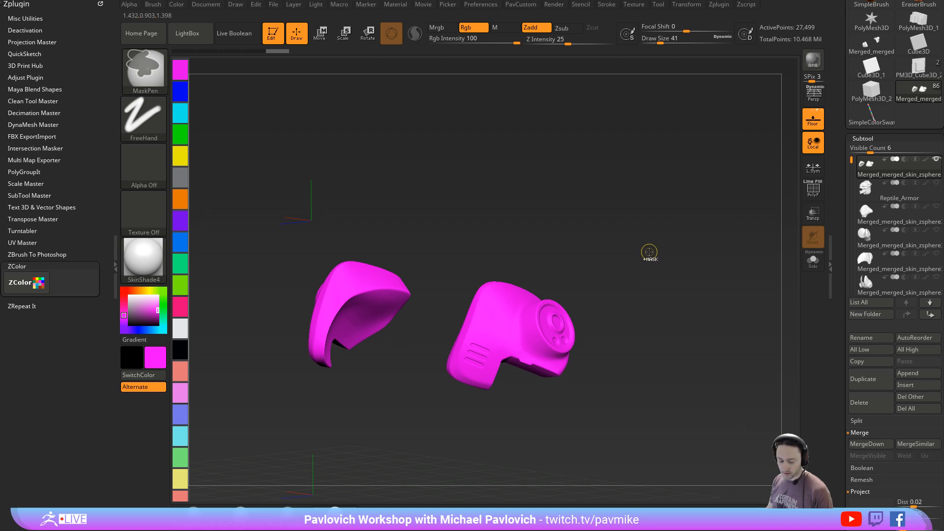
pyautogui.keyDown('ctrl'); pyautogui.keyDown('shift'); pyautogui.click(643, 259); pyautogui.keyUp('shift'); pyautogui.keyUp('ctrl')
pyautogui.moveTo(665, 261); pyautogui.dragTo(661, 259)
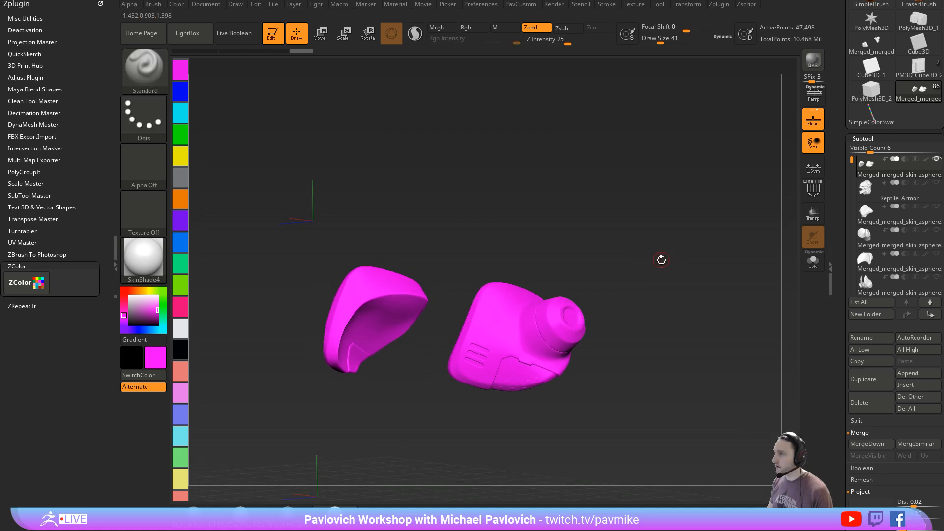
# - Sample blue from the swatch strip, isolate the outer shell, fill it with blue and restore the hidden parts
pyautogui.click(180, 91)
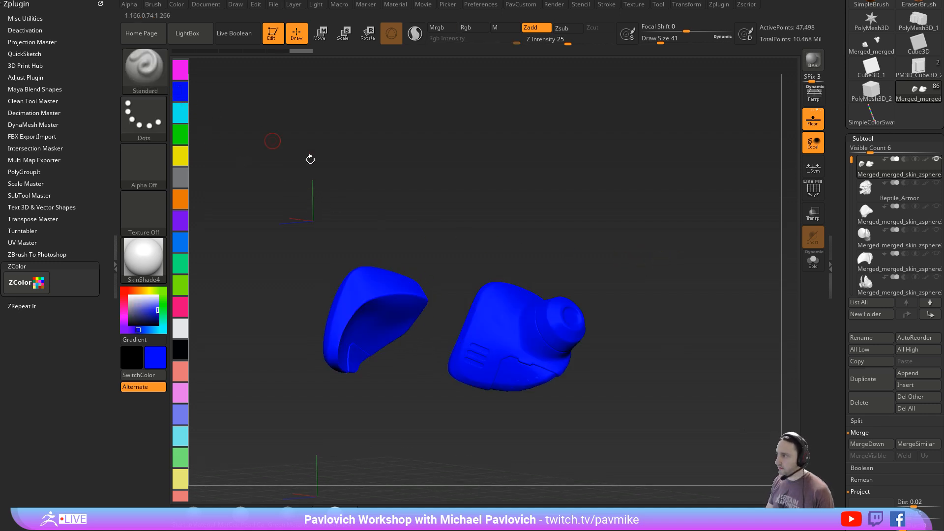
pyautogui.keyDown('ctrl'); pyautogui.keyDown('shift'); pyautogui.click(533, 343); pyautogui.keyUp('shift'); pyautogui.keyUp('ctrl')
pyautogui.click(177, 4)
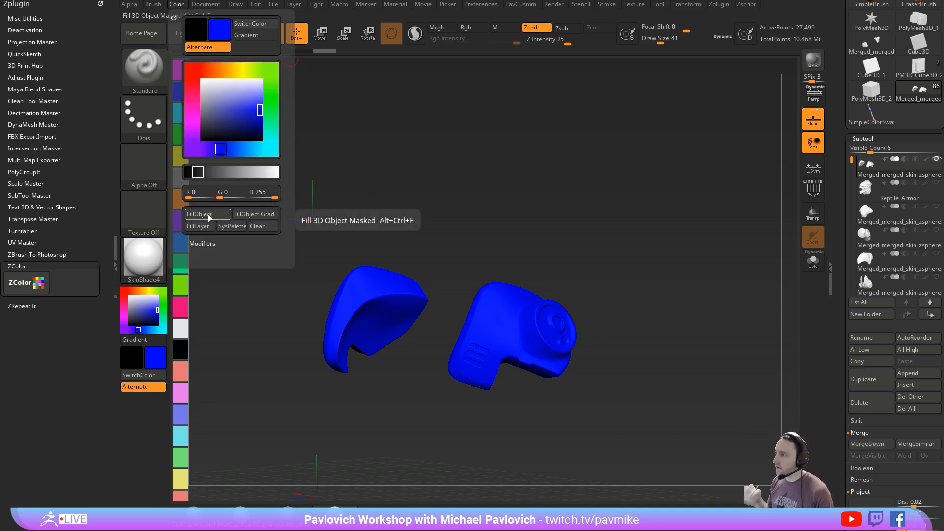
pyautogui.moveTo(633, 180); pyautogui.dragTo(646, 191)
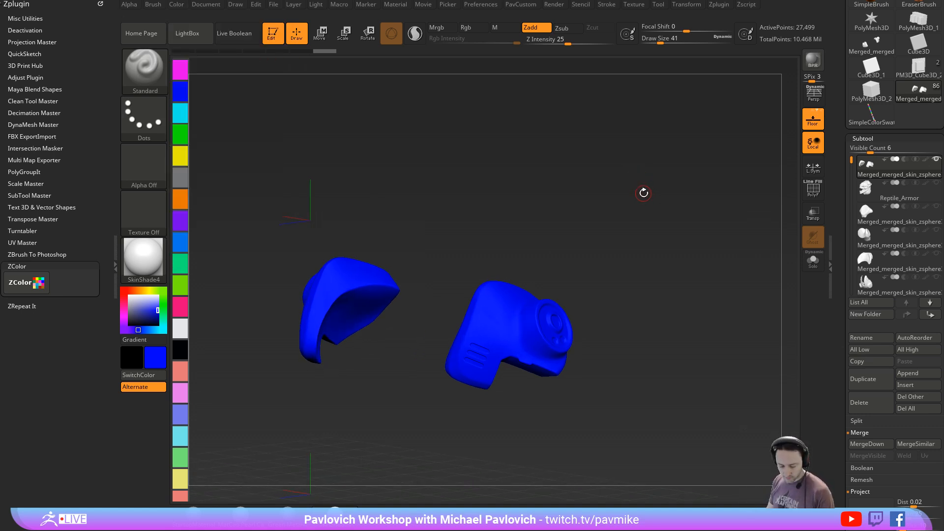
pyautogui.keyDown('ctrl'); pyautogui.keyDown('shift'); pyautogui.click(623, 213); pyautogui.keyUp('shift'); pyautogui.keyUp('ctrl')
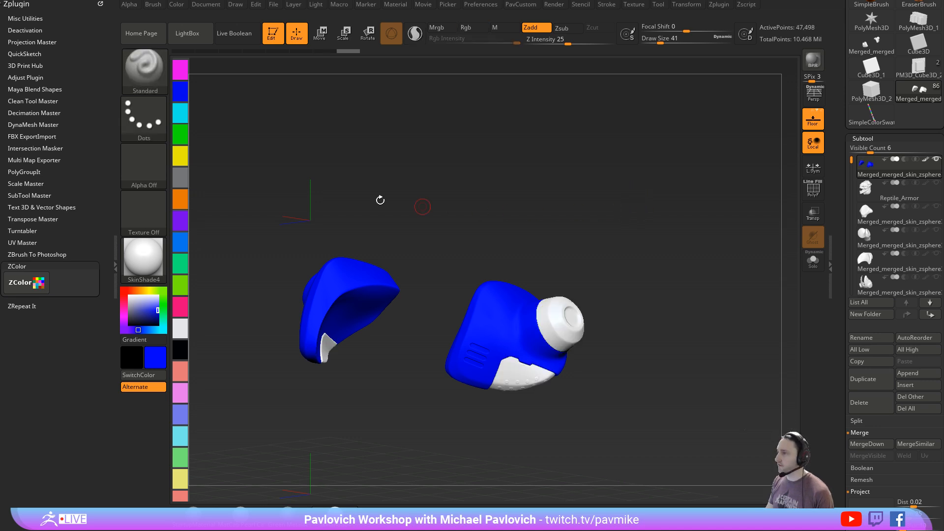
# - Sample magenta from the swatch strip and fill only the riveted panel with it, keeping all parts shown
pyautogui.click(181, 69)
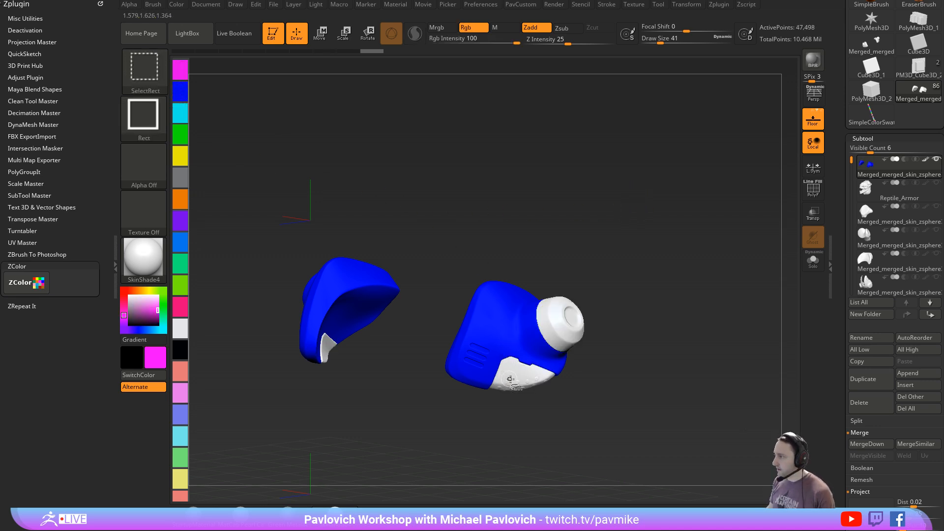
pyautogui.keyDown('ctrl'); pyautogui.keyDown('shift'); pyautogui.click(663, 271); pyautogui.keyUp('shift'); pyautogui.keyUp('ctrl')
pyautogui.keyDown('ctrl'); pyautogui.keyDown('shift'); pyautogui.click(660, 273); pyautogui.keyUp('shift'); pyautogui.keyUp('ctrl')
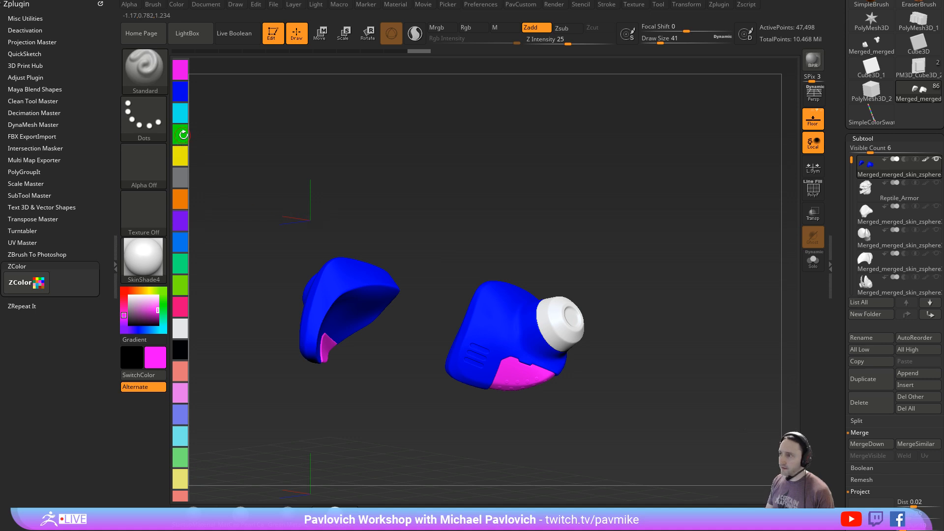
# - Sample cyan from the swatch strip, isolate the round cap, fill it with cyan and show the whole subtool
pyautogui.click(180, 109)
pyautogui.keyDown('ctrl'); pyautogui.keyDown('shift'); pyautogui.click(567, 316); pyautogui.keyUp('shift'); pyautogui.keyUp('ctrl')
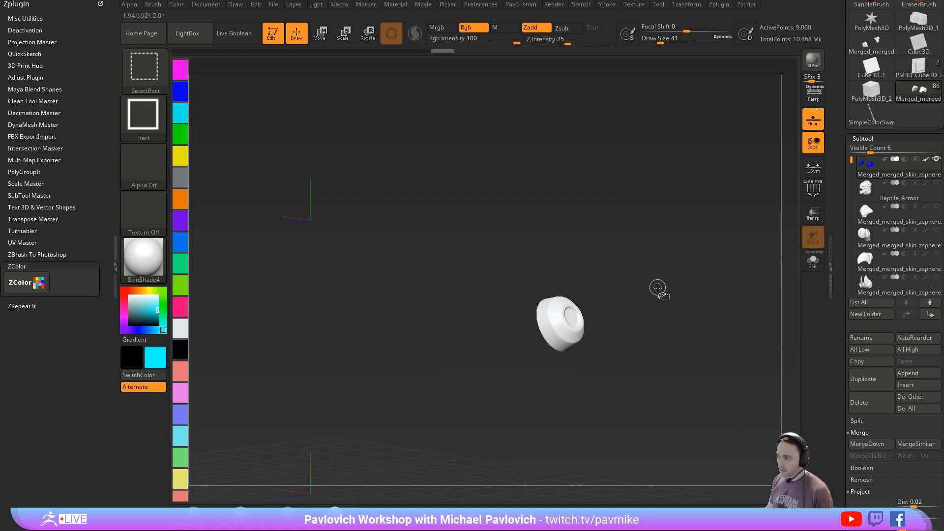
pyautogui.hotkey('ctrl', 'f')
pyautogui.keyDown('ctrl'); pyautogui.keyDown('shift'); pyautogui.click(660, 290); pyautogui.keyUp('shift'); pyautogui.keyUp('ctrl')
pyautogui.moveTo(676, 283); pyautogui.dragTo(700, 296)
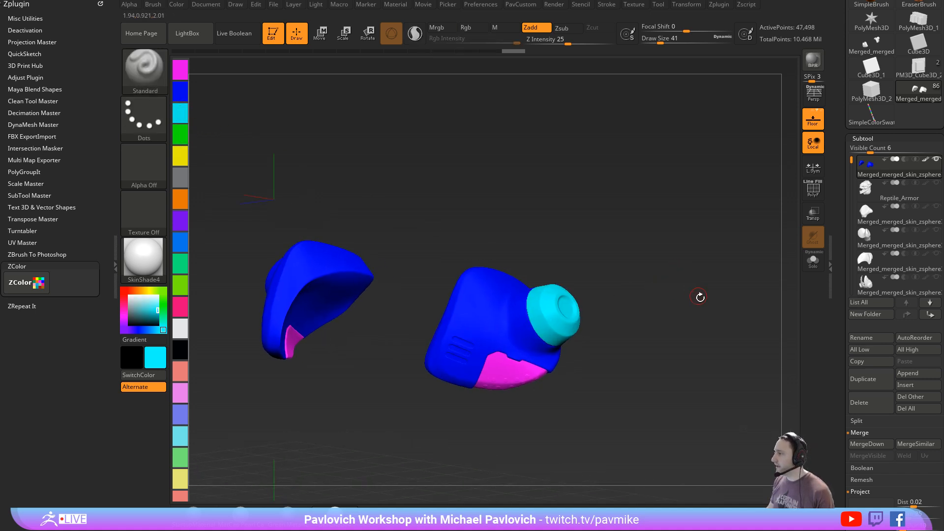
# - Try Polypaint From Polygroups on the merged subtool and undo it
pyautogui.scroll(-10, 861, 219)
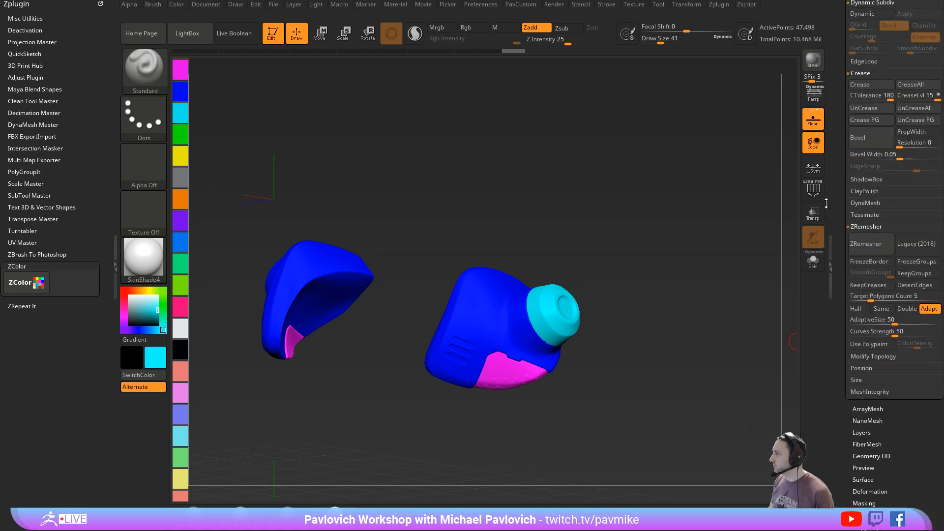
pyautogui.scroll(-5, 864, 350)
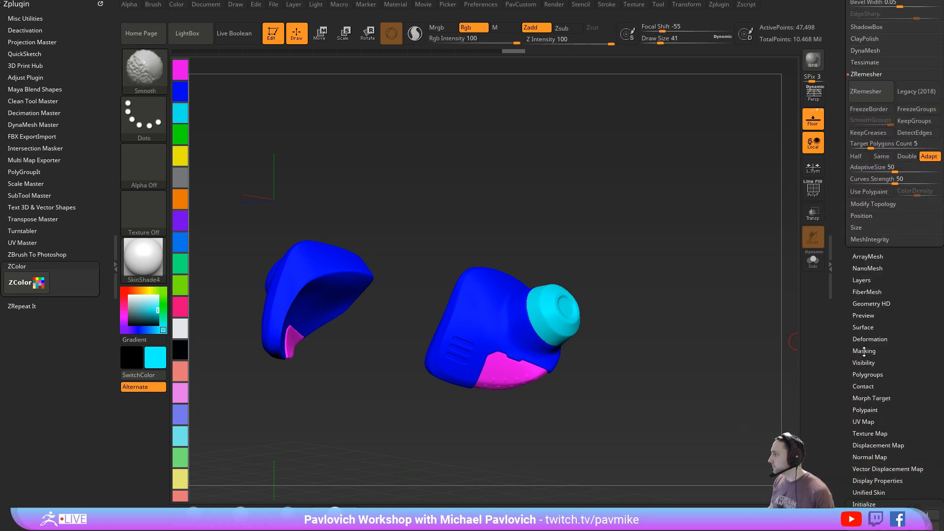
pyautogui.scroll(-2, 866, 363)
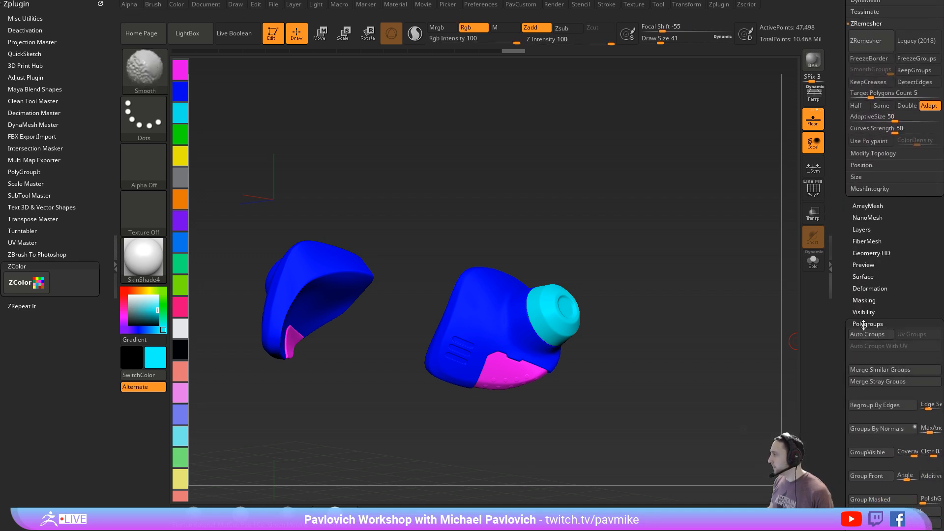
pyautogui.click(864, 358)
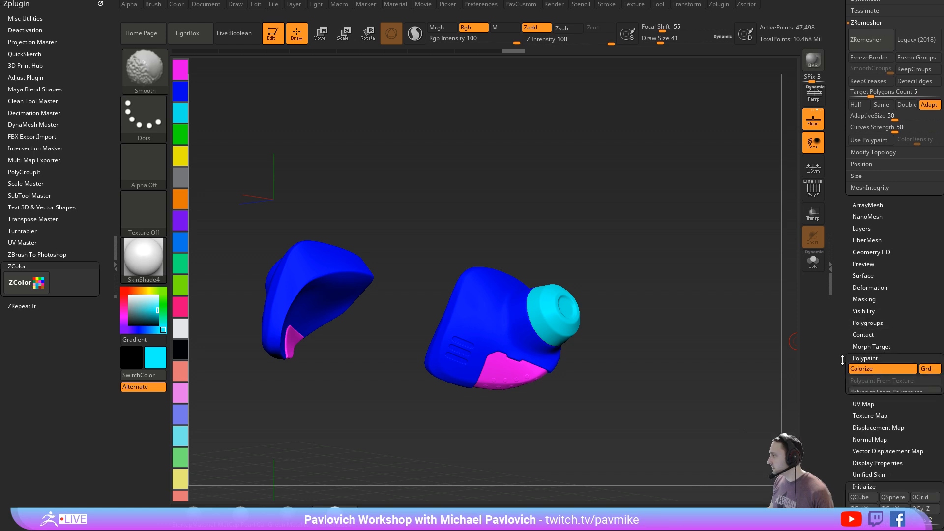
pyautogui.click(871, 367)
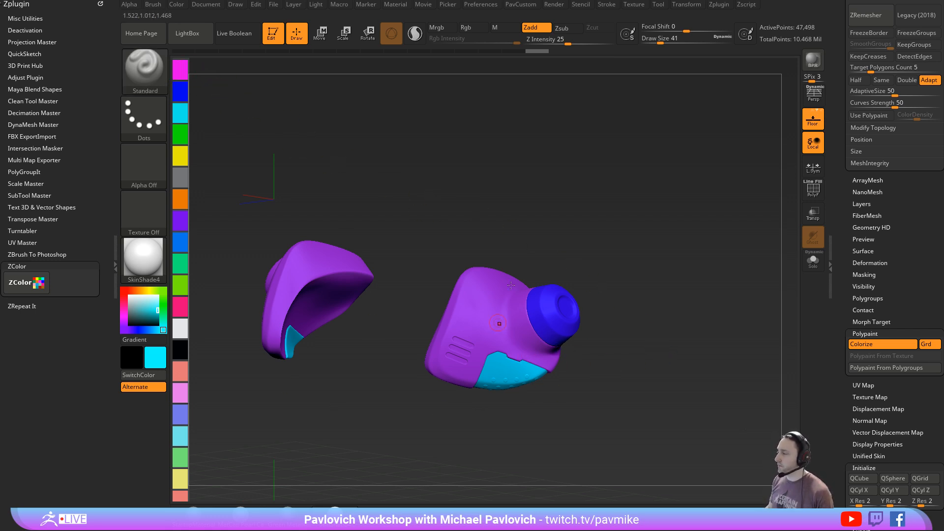
pyautogui.hotkey('ctrl', 'z')
pyautogui.moveTo(686, 298); pyautogui.dragTo(706, 293)
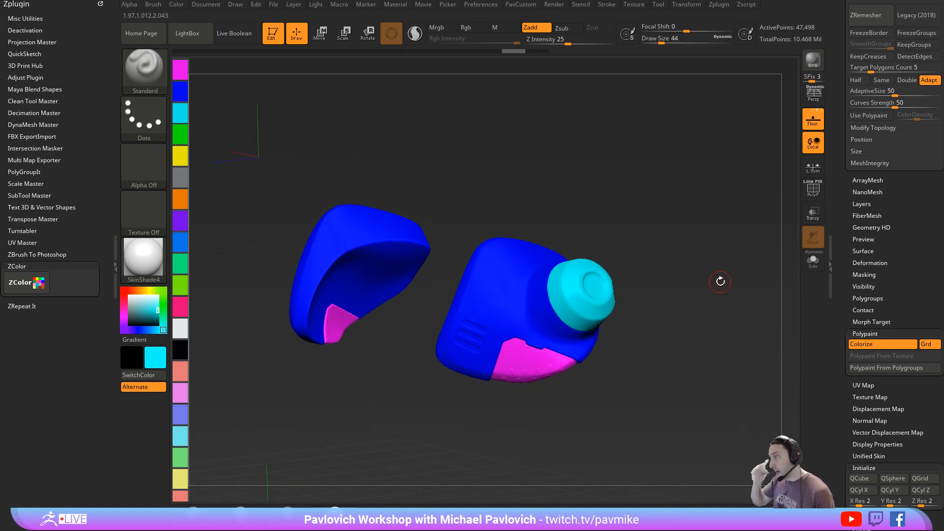
# - Turn off polypaint display for the merged armor subtool and set the draw size to 37
pyautogui.moveTo(842, 203); pyautogui.dragTo(849, 422)
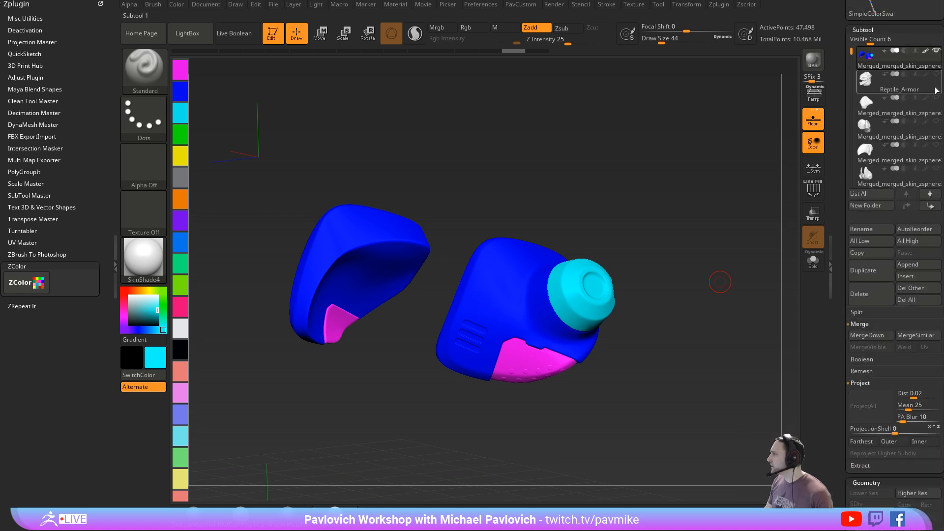
pyautogui.keyDown('shift'); pyautogui.click(925, 51); pyautogui.keyUp('shift')
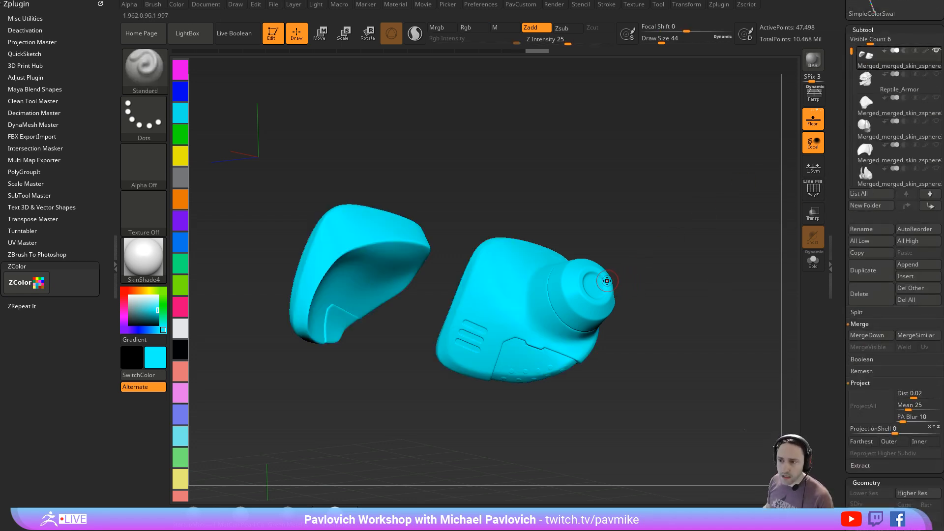
pyautogui.press('s')
pyautogui.moveTo(686, 310); pyautogui.dragTo(678, 310)
pyautogui.press('s')
pyautogui.moveTo(655, 396); pyautogui.dragTo(702, 372)
pyautogui.moveTo(701, 372)
pyautogui.mouseDown()
pyautogui.moveTo(693, 372)
pyautogui.moveTo(709, 368)
pyautogui.moveTo(687, 364)
pyautogui.moveTo(712, 276)
pyautogui.moveTo(652, 295)
pyautogui.mouseUp()
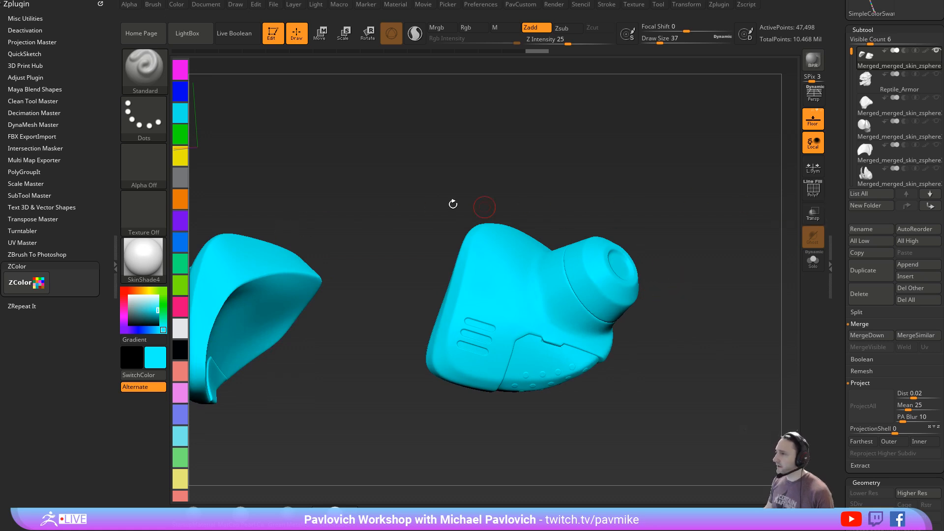
# - Clear the dropped swatch strip from the canvas and set the active color to white
pyautogui.hotkey('ctrl', 'Tab')
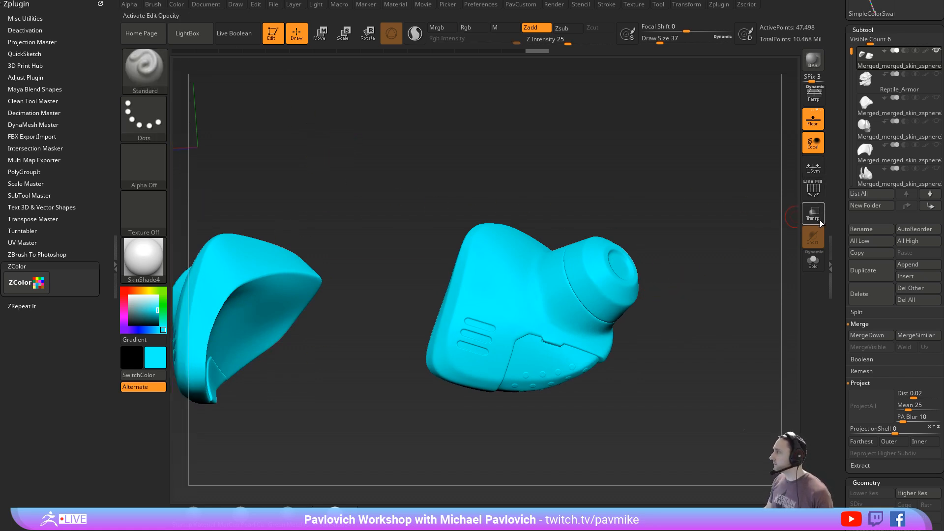
pyautogui.scroll(2, 899, 116)
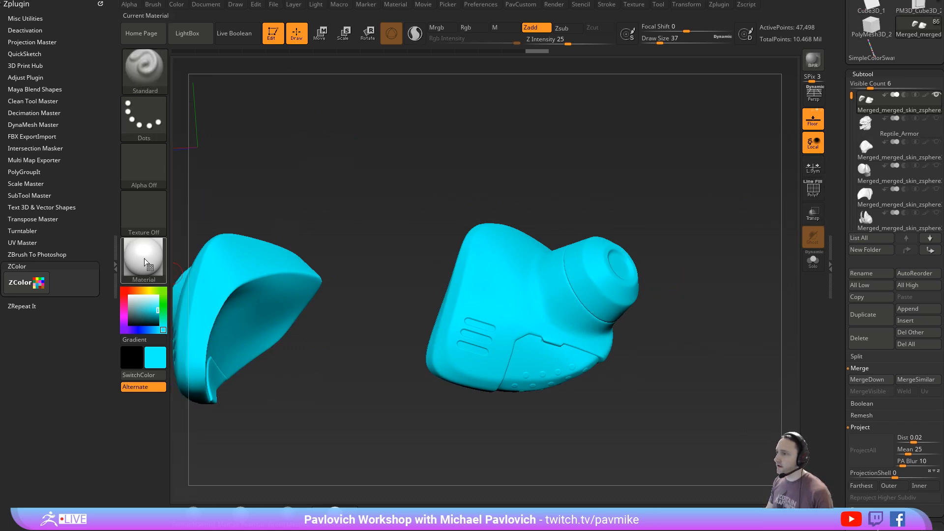
pyautogui.click(128, 295)
pyautogui.moveTo(718, 267); pyautogui.dragTo(710, 285)
# - Save the project and set the draw size to 35
pyautogui.hotkey('ctrl', 's')
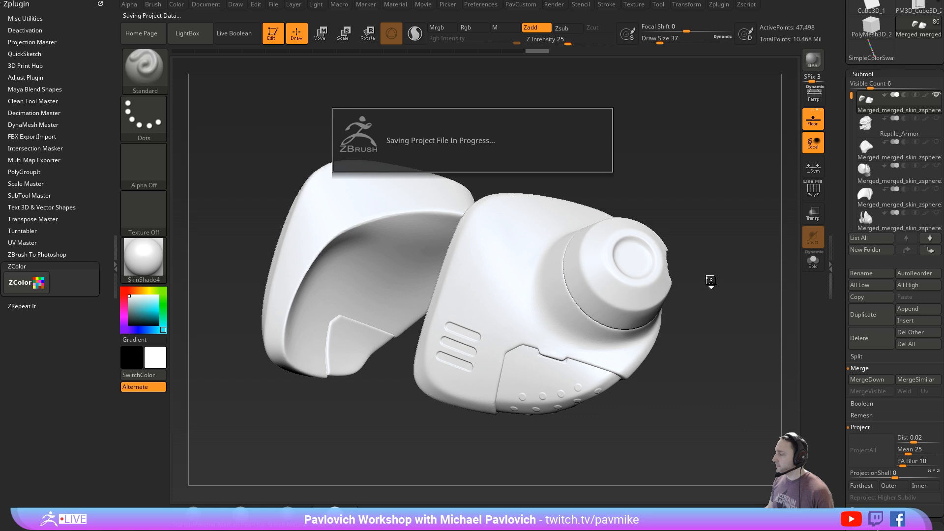
pyautogui.press('s')
pyautogui.click(709, 279)
pyautogui.moveTo(710, 279)
pyautogui.mouseDown()
pyautogui.moveTo(694, 290)
pyautogui.moveTo(706, 283)
pyautogui.mouseUp()
pyautogui.press('s')
pyautogui.click(701, 292)
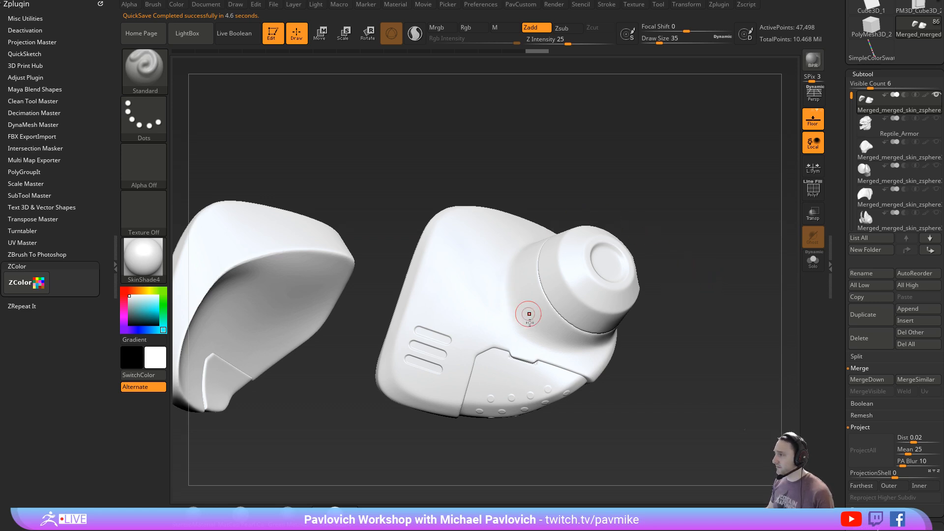
# - Activate surface noise on the merged armor subtool
pyautogui.moveTo(679, 306); pyautogui.dragTo(655, 310)
pyautogui.moveTo(840, 338); pyautogui.dragTo(826, 182)
pyautogui.keyDown('shift'); pyautogui.click(865, 407); pyautogui.keyUp('shift')
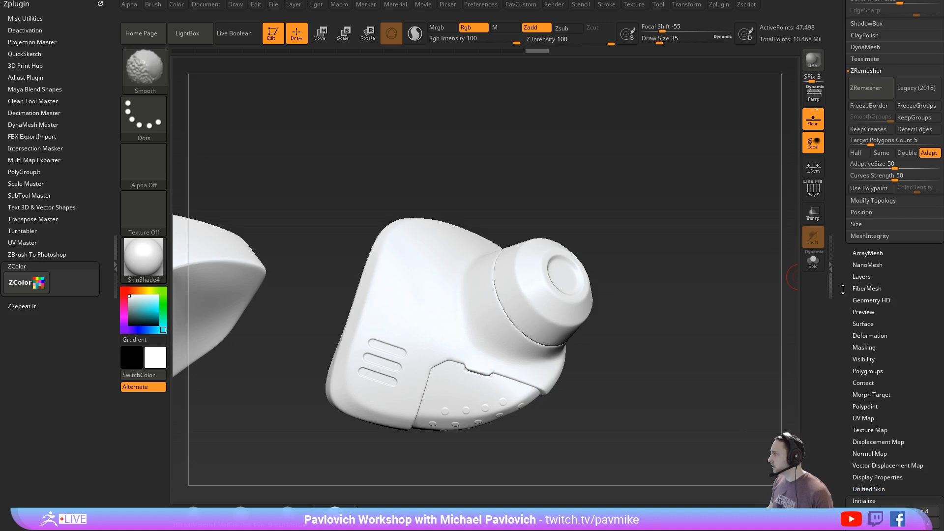
pyautogui.click(865, 324)
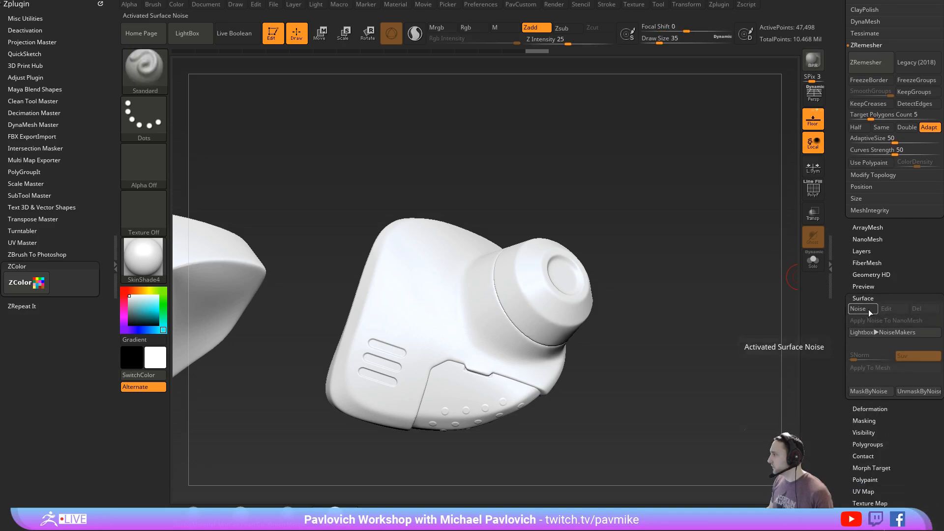
pyautogui.click(868, 309)
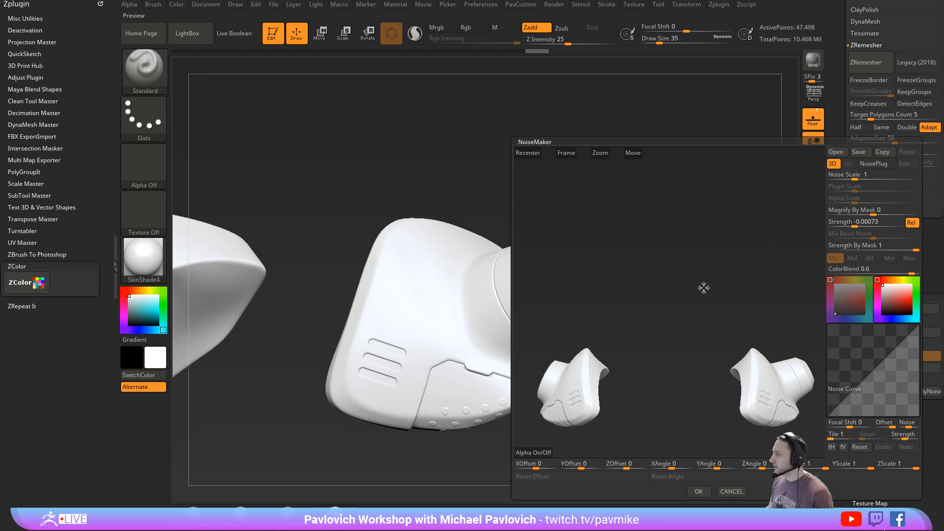
# - Assign the Weave pattern as the noise plug-in and enlarge the armor piece in the noise preview
pyautogui.click(877, 164)
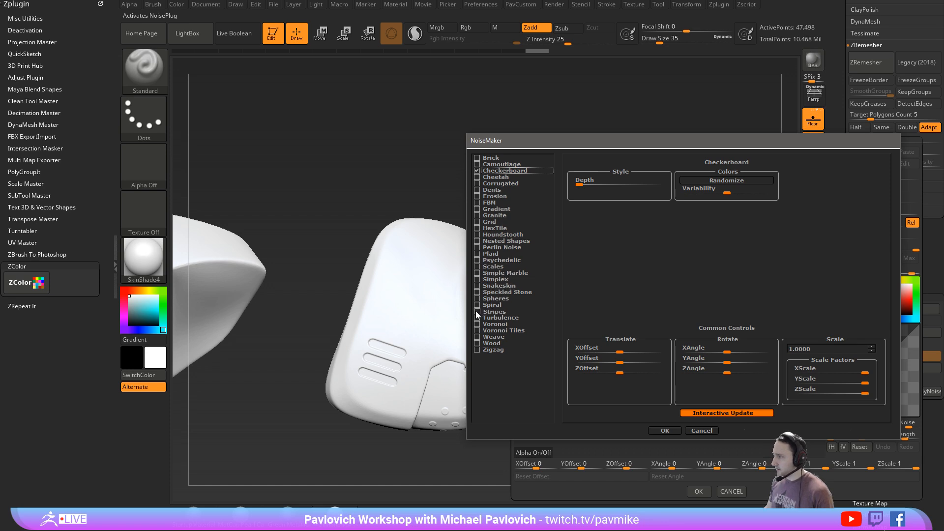
pyautogui.click(476, 343)
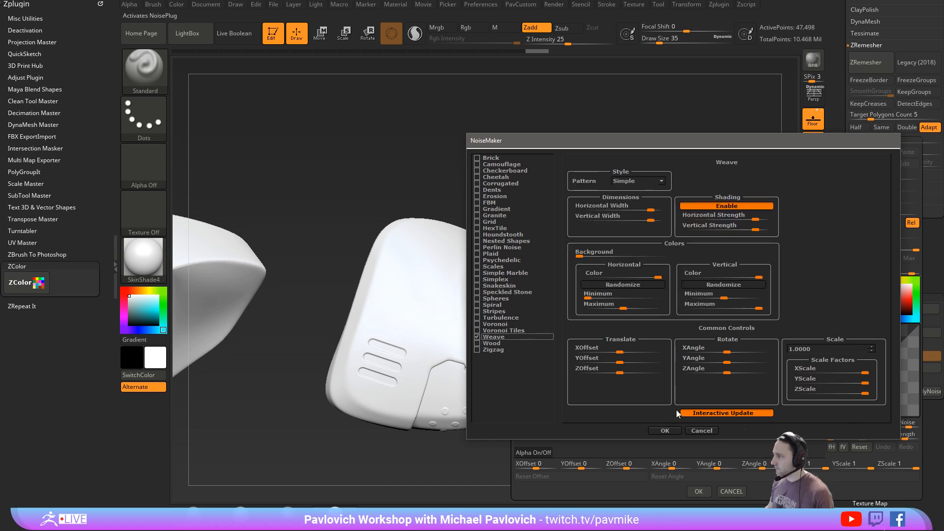
pyautogui.click(665, 430)
pyautogui.moveTo(684, 300); pyautogui.dragTo(728, 247)
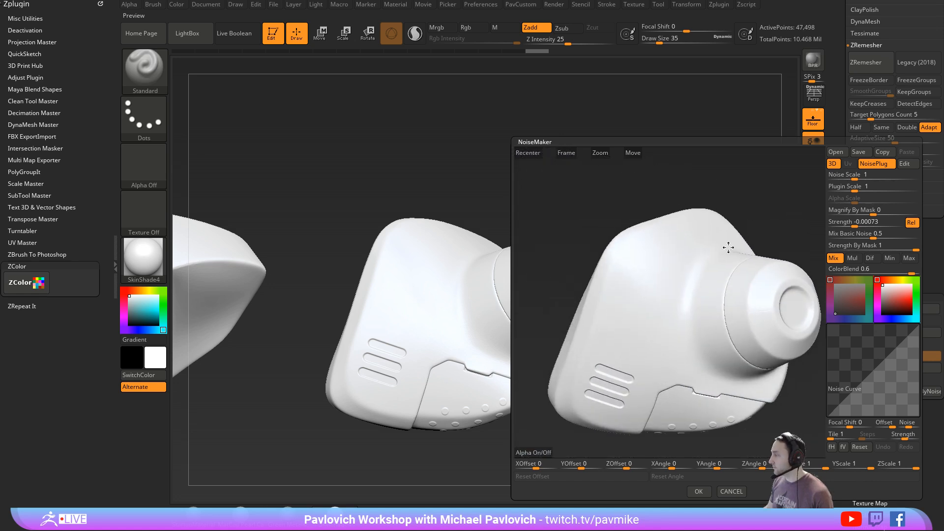
# - Set Mix Basic Noise to 0, Plugin Scale to 0.03814 and Strength to 0.26871, and accept the weave noise
pyautogui.moveTo(855, 223); pyautogui.dragTo(825, 236)
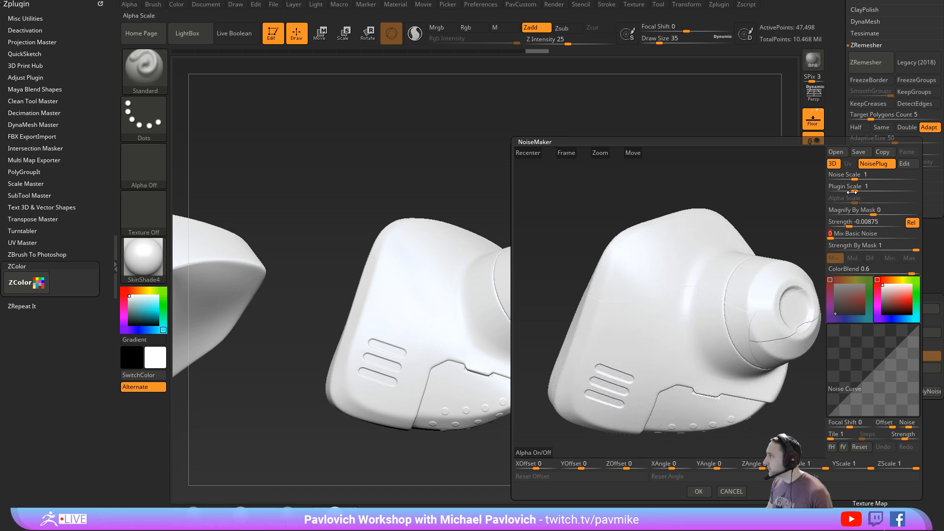
pyautogui.moveTo(850, 192); pyautogui.dragTo(845, 189)
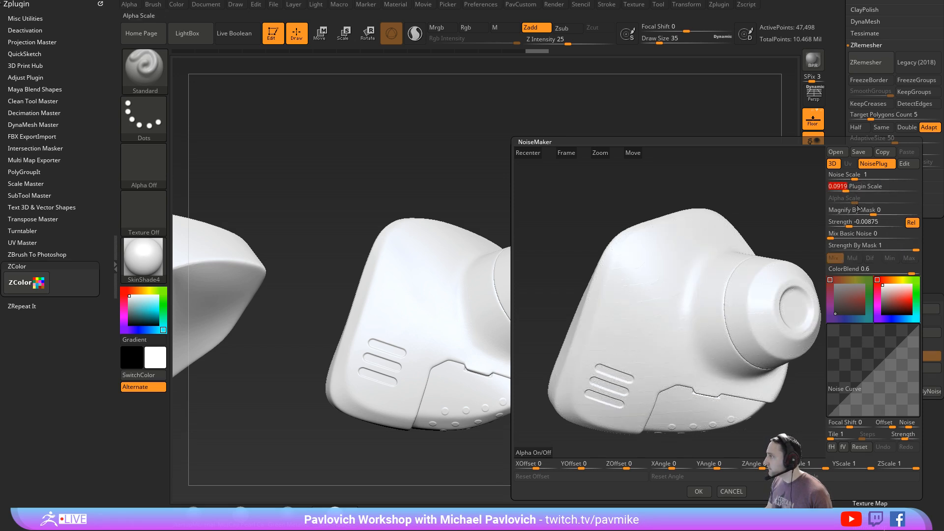
pyautogui.moveTo(849, 222); pyautogui.dragTo(840, 223)
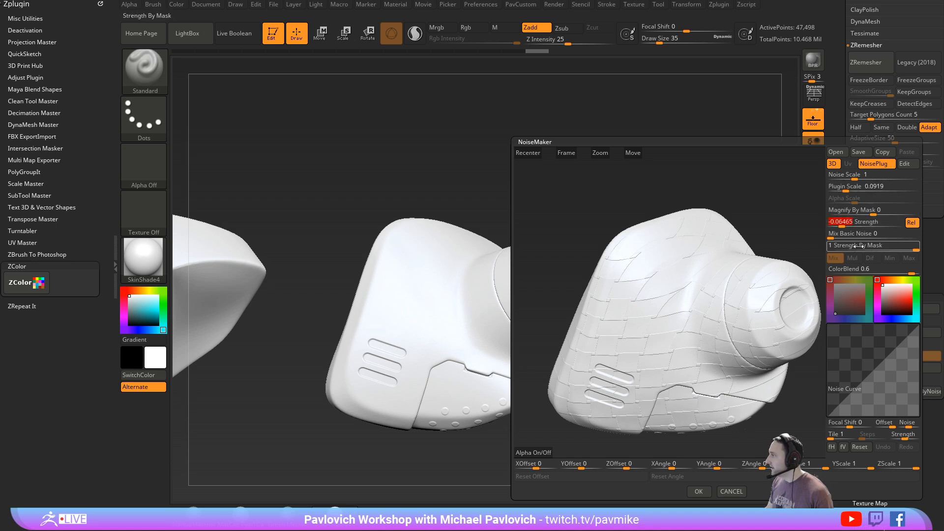
pyautogui.moveTo(845, 189); pyautogui.dragTo(844, 189)
pyautogui.moveTo(854, 225); pyautogui.dragTo(887, 226)
pyautogui.moveTo(845, 189); pyautogui.dragTo(844, 188)
pyautogui.moveTo(887, 226); pyautogui.dragTo(897, 227)
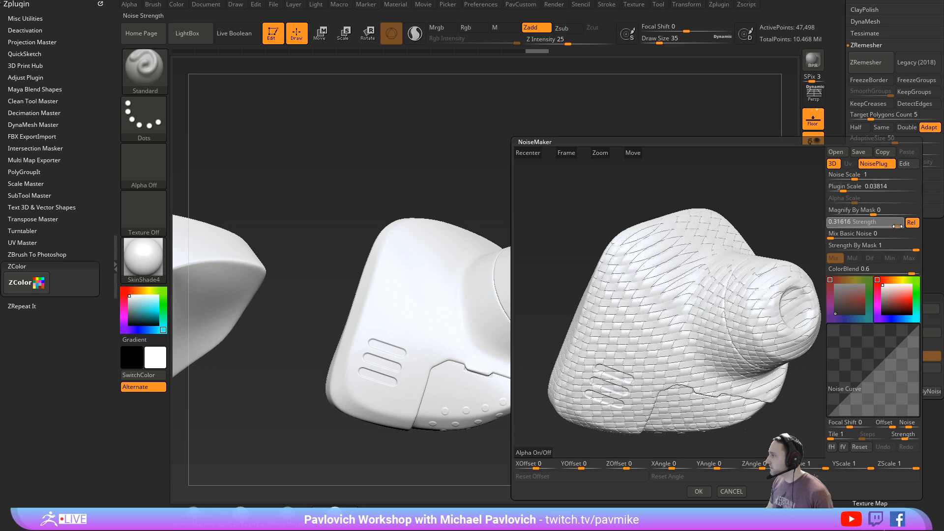
pyautogui.click(698, 491)
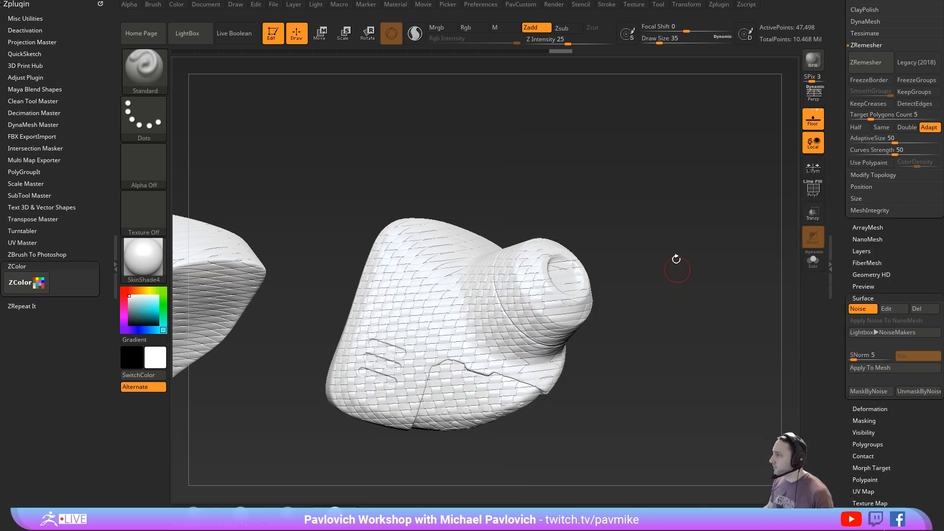
# - Inspect the weave noise on the armor, reopen its settings for review and cancel out of them
pyautogui.moveTo(695, 227); pyautogui.dragTo(717, 276)
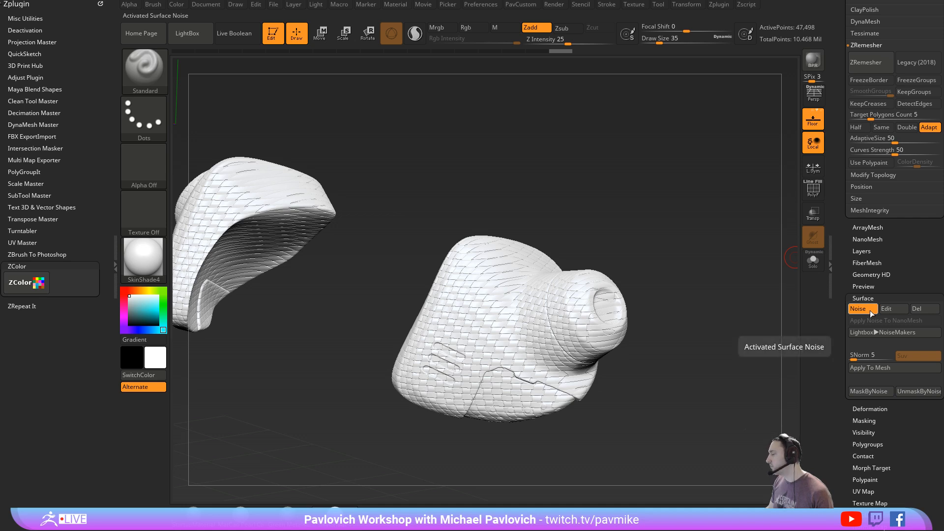
pyautogui.moveTo(842, 307); pyautogui.dragTo(846, 261)
pyautogui.keyDown('shift'); pyautogui.click(854, 297); pyautogui.keyUp('shift')
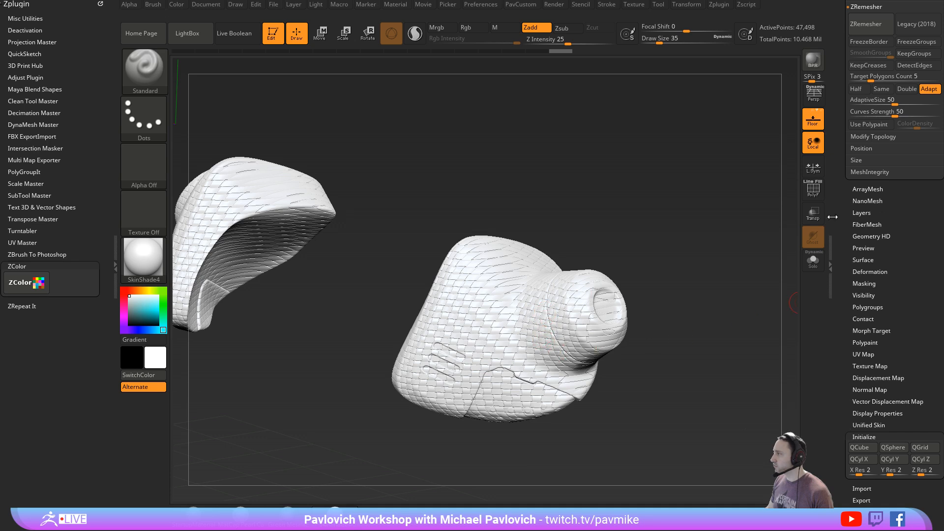
pyautogui.press('shift')
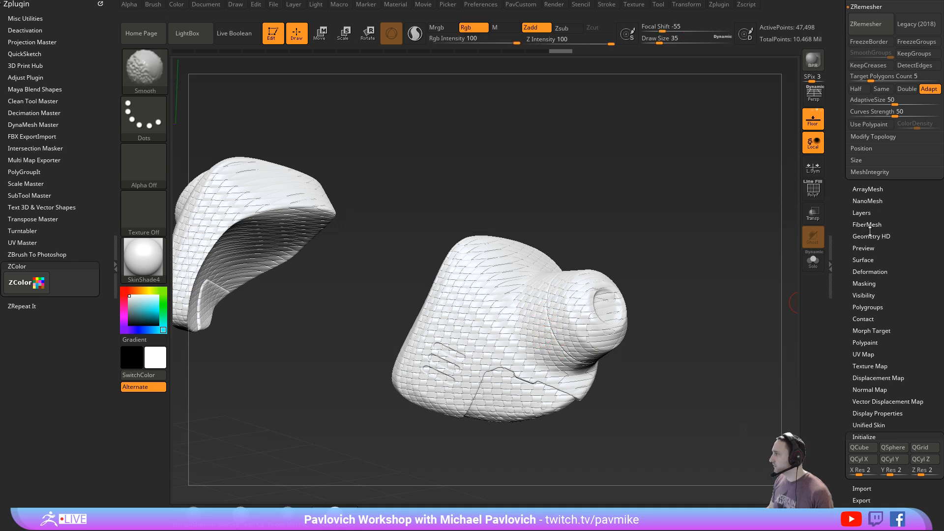
pyautogui.click(866, 261)
pyautogui.click(886, 270)
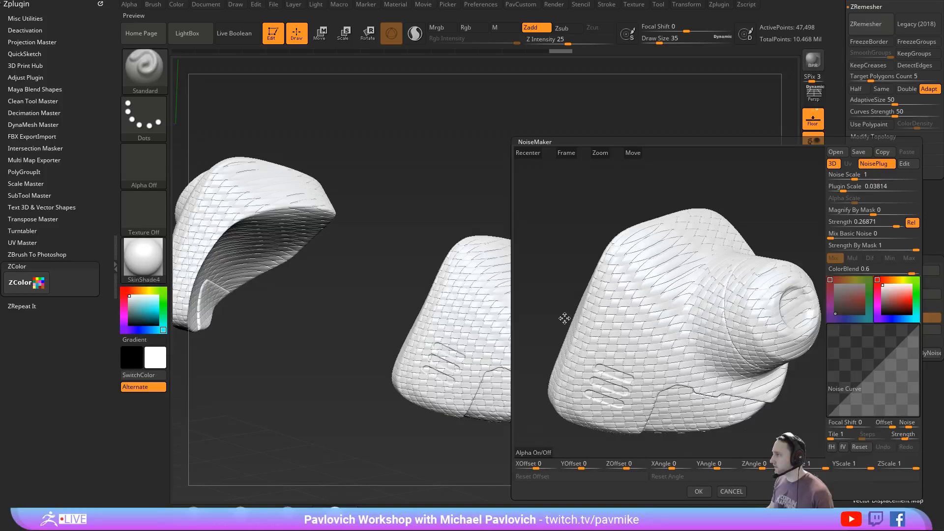
pyautogui.click(728, 491)
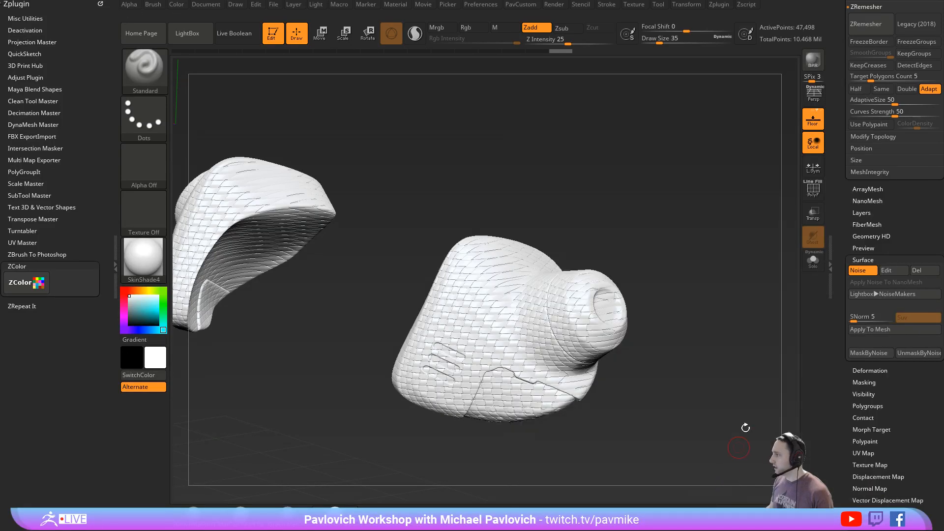
# - Open the alpha choices for the armor subtool's displacement map
pyautogui.scroll(-5, 872, 338)
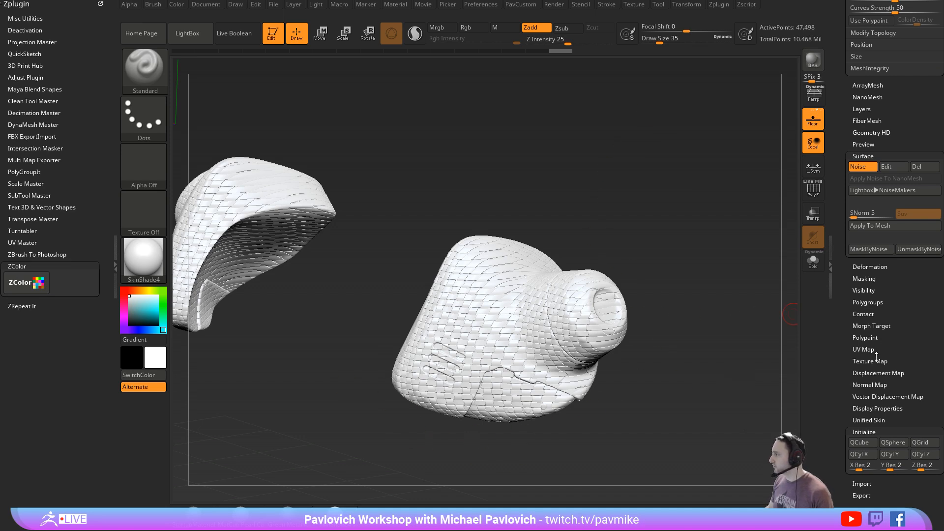
pyautogui.click(866, 373)
pyautogui.click(860, 358)
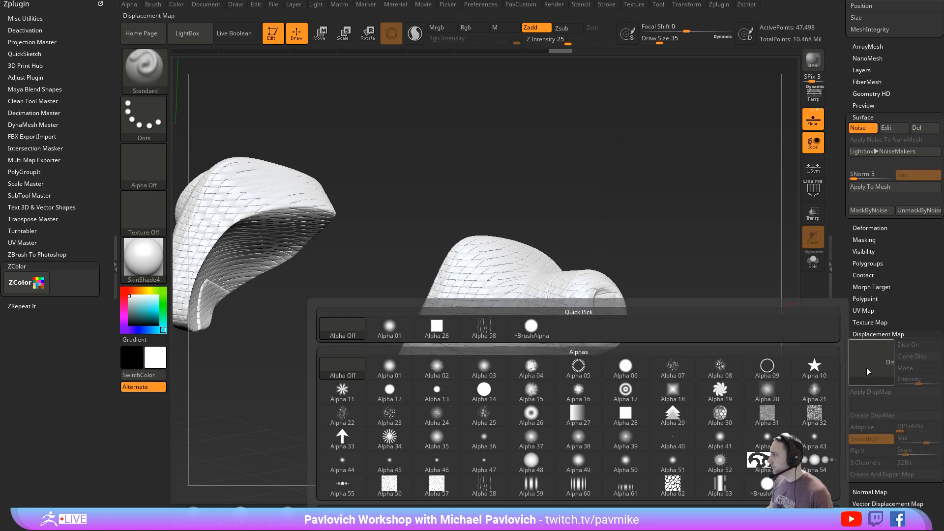
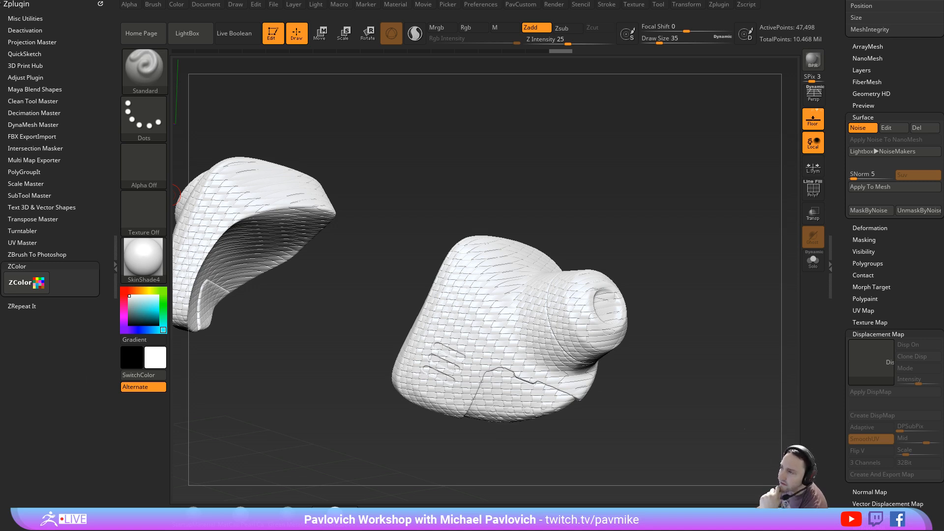
# - Turn off the surface noise on the two separate shoulder armor pieces
pyautogui.moveTo(611, 270); pyautogui.dragTo(634, 215)
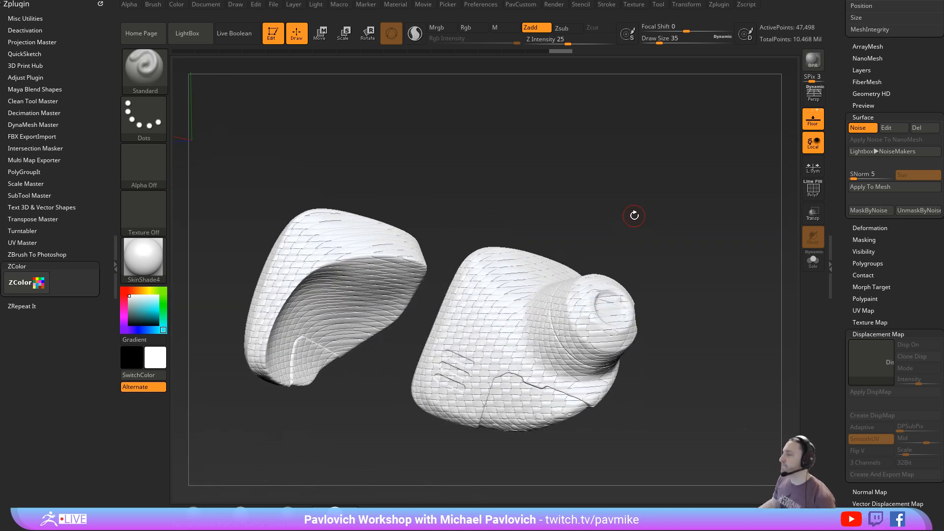
pyautogui.moveTo(840, 119); pyautogui.dragTo(842, 339)
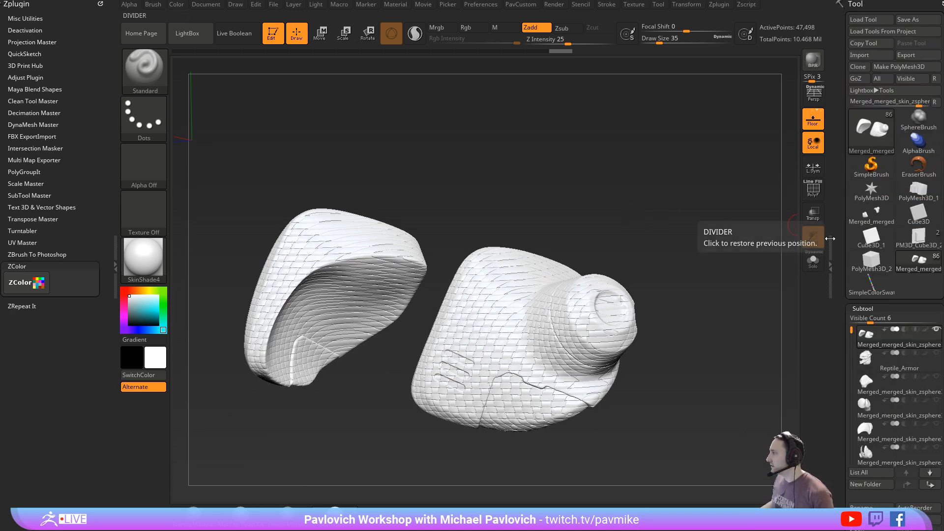
pyautogui.moveTo(905, 338)
pyautogui.moveTo(840, 344); pyautogui.dragTo(825, 30)
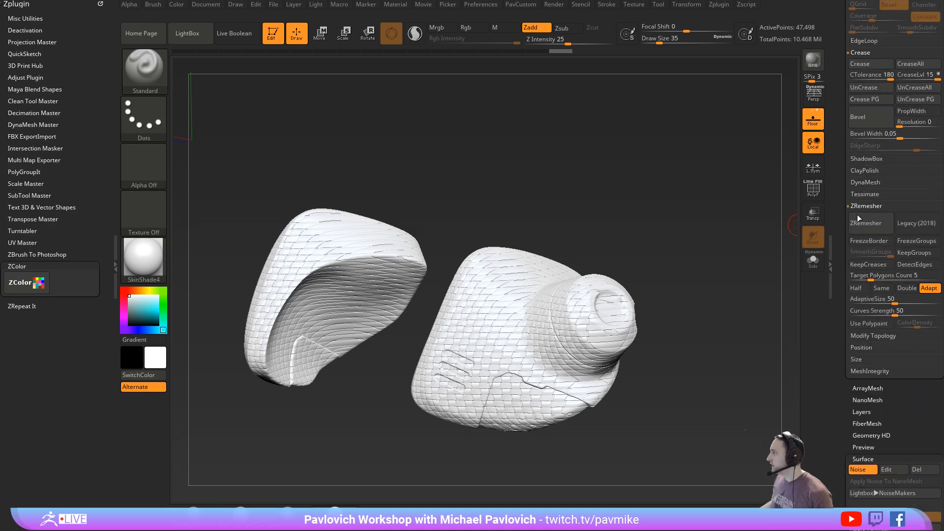
pyautogui.click(858, 470)
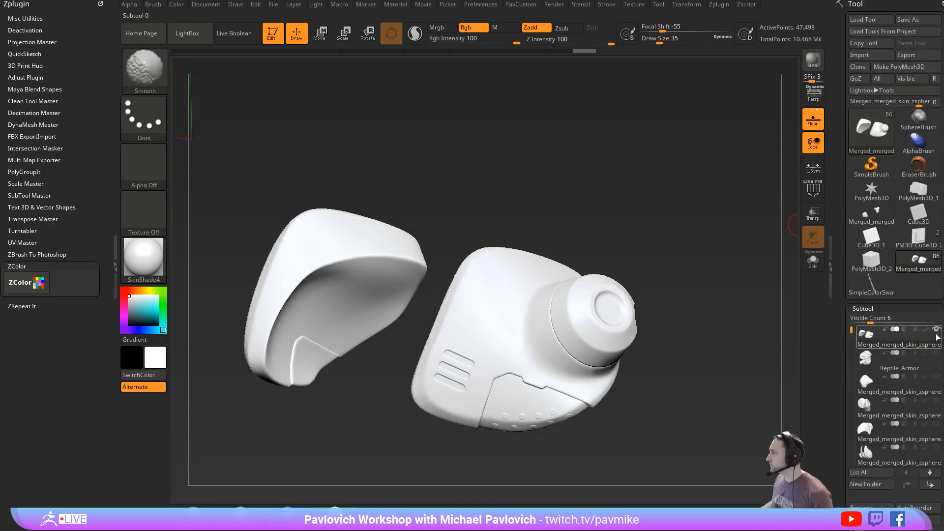
# - Show all subtools of the creature bust and switch the material to MatCap Pearl Cavity
pyautogui.click(936, 330)
pyautogui.keyDown('ctrl'); pyautogui.moveTo(705, 196); pyautogui.dragTo(374, 436, button='right'); pyautogui.keyUp('ctrl')
pyautogui.moveTo(746, 149); pyautogui.dragTo(722, 134, button='right')
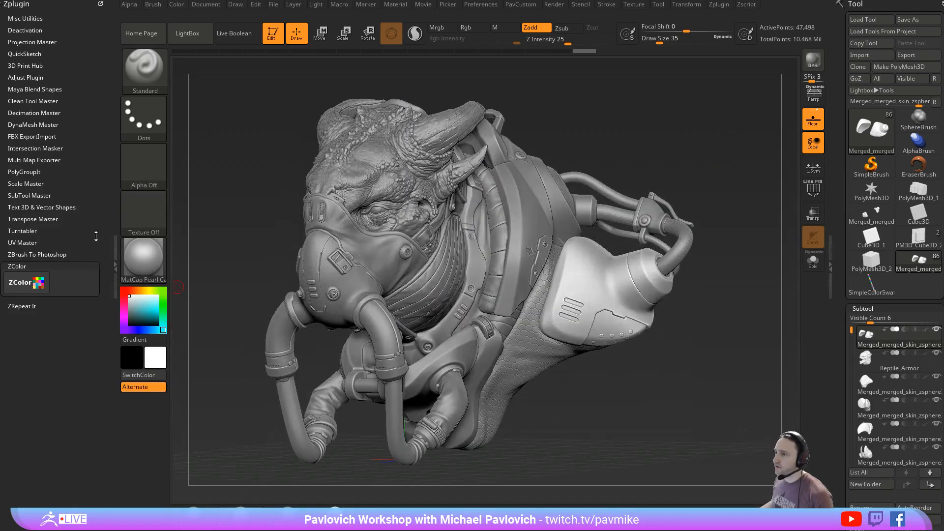
# - Turn on perspective, lower the SubPixel antialiasing quality to 0 and make a BPR render of the bust
pyautogui.click(814, 93)
pyautogui.click(808, 64)
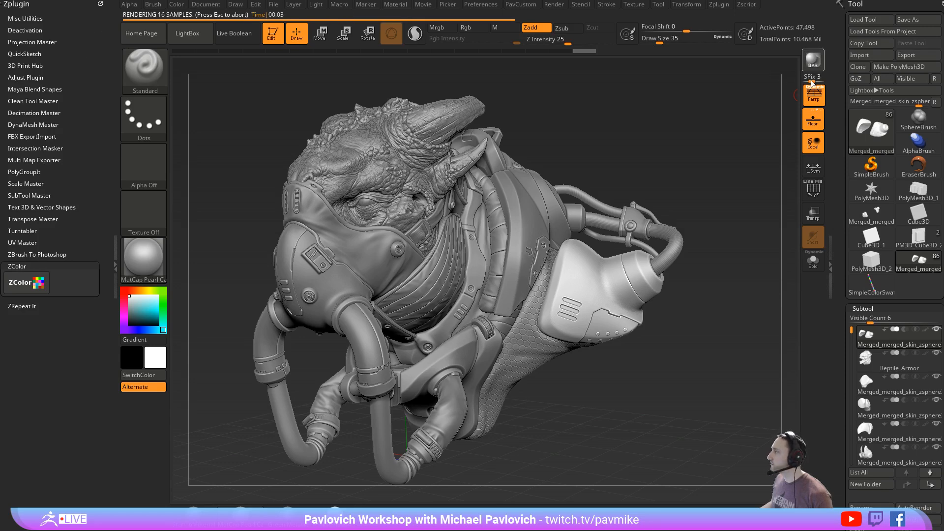
pyautogui.moveTo(811, 82); pyautogui.dragTo(804, 83)
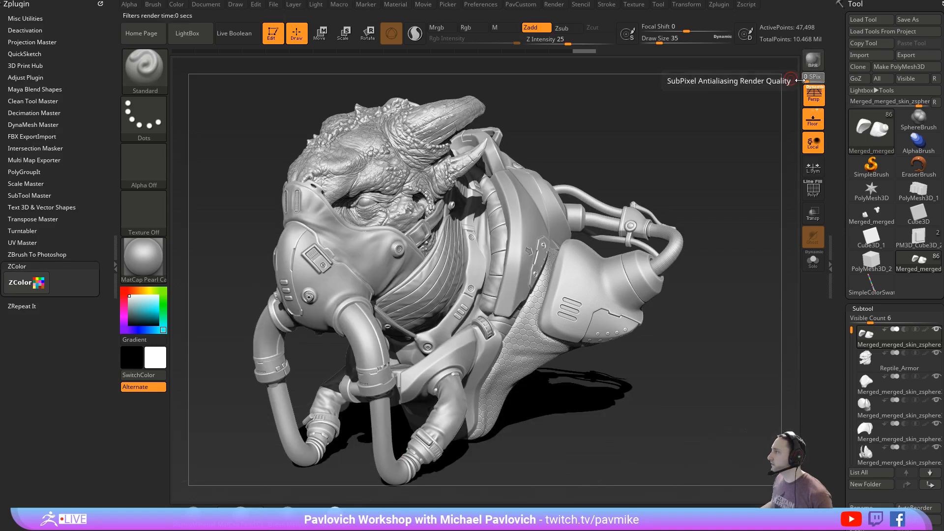
pyautogui.keyDown('alt'); pyautogui.moveTo(720, 113); pyautogui.dragTo(747, 109); pyautogui.keyUp('alt')
pyautogui.hotkey('shift', 'r')
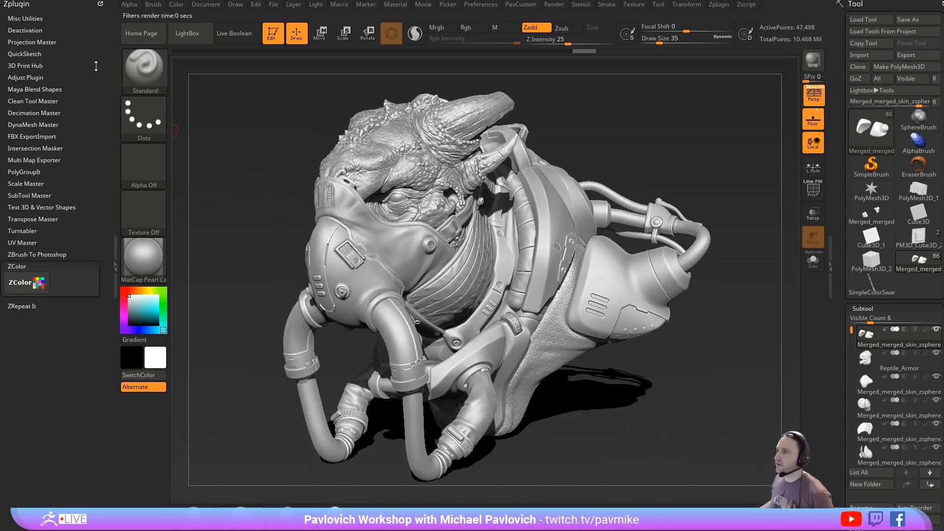
# - Enable Flat Shadow in the render properties and render the bust again with BPR
pyautogui.click(100, 4)
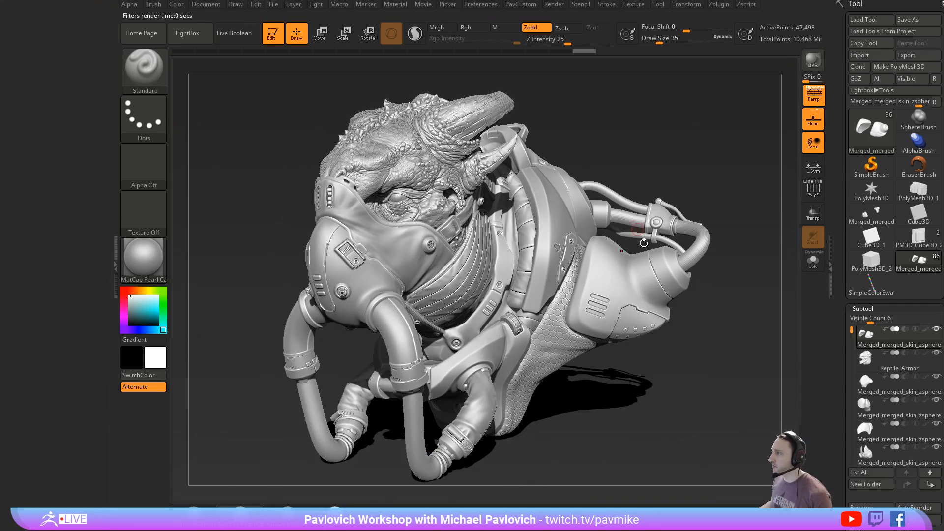
pyautogui.click(556, 4)
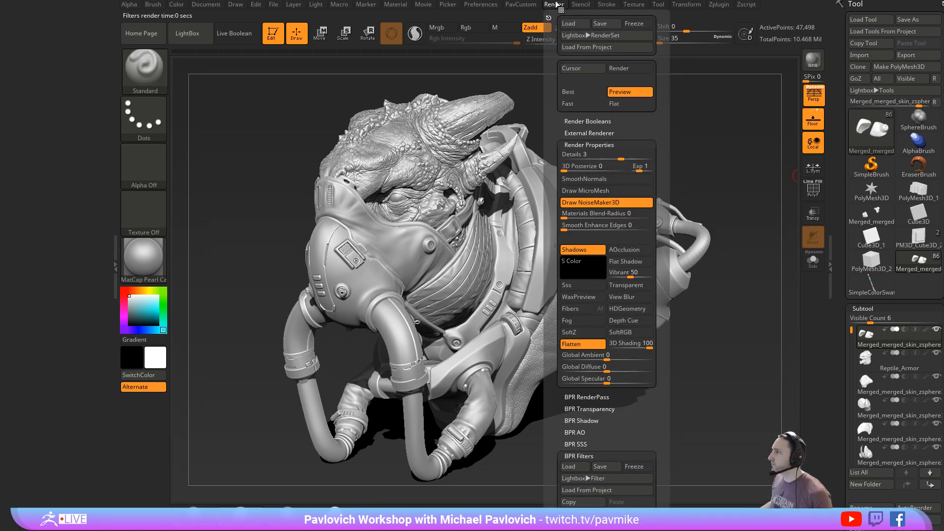
pyautogui.click(645, 261)
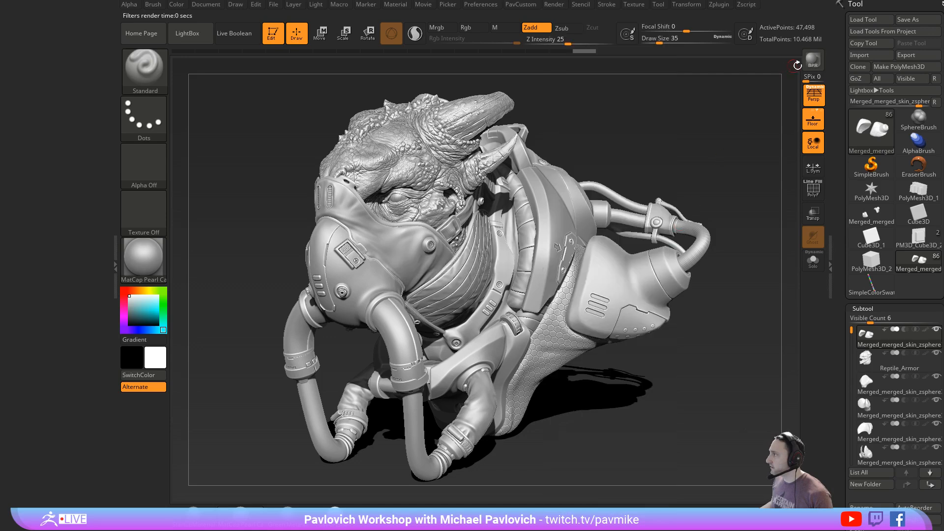
pyautogui.hotkey('shift', 'r')
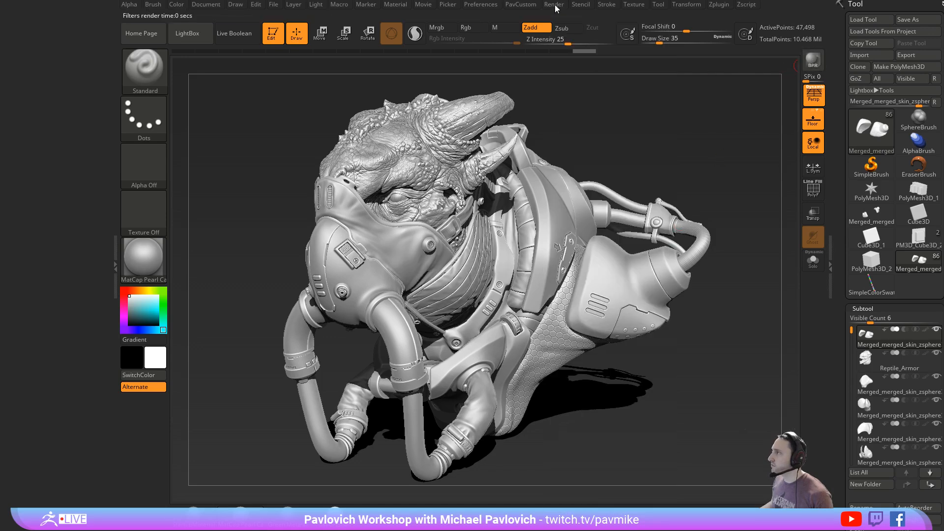
# - Dock the render settings, enable BPR filter F1 and set its filter type to Flat Shading
pyautogui.click(554, 4)
pyautogui.moveTo(404, 61); pyautogui.dragTo(32, 129)
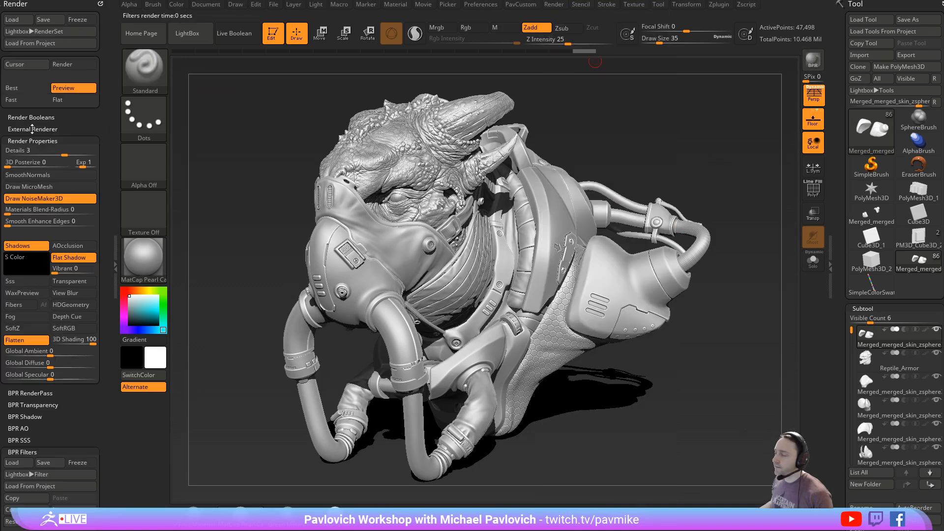
pyautogui.scroll(-5, 20, 404)
pyautogui.click(13, 393)
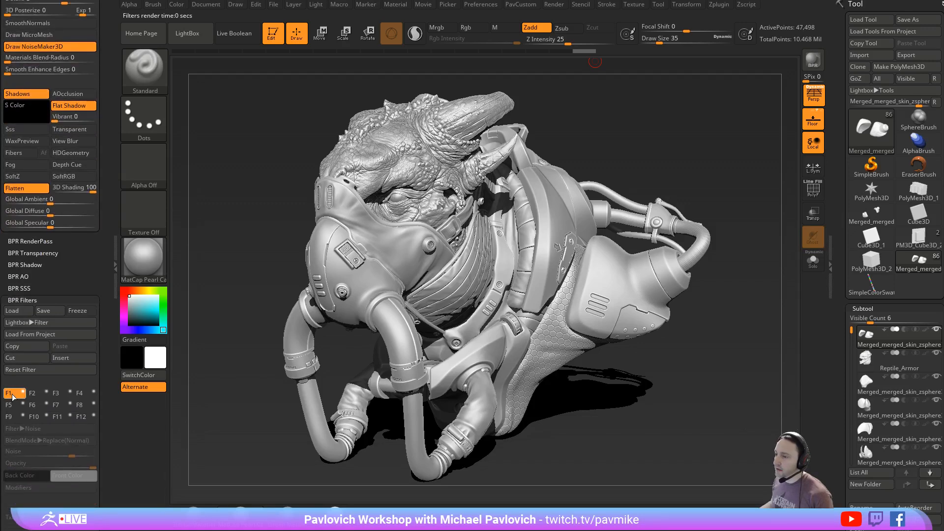
pyautogui.click(23, 391)
pyautogui.scroll(-5, 37, 300)
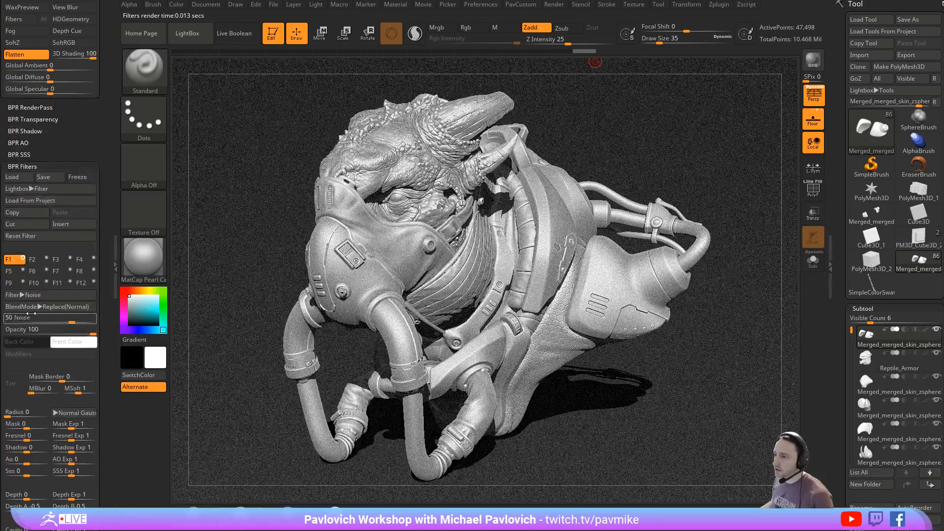
pyautogui.click(36, 297)
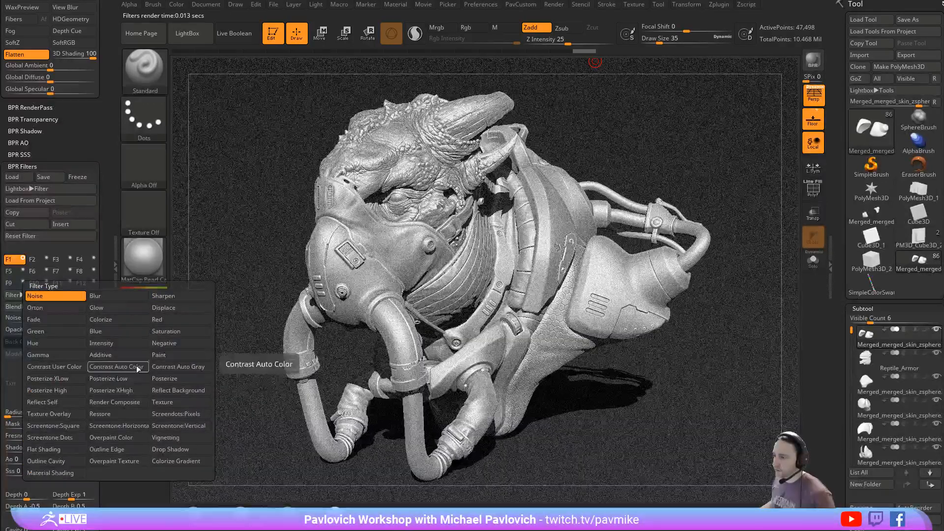
pyautogui.click(53, 450)
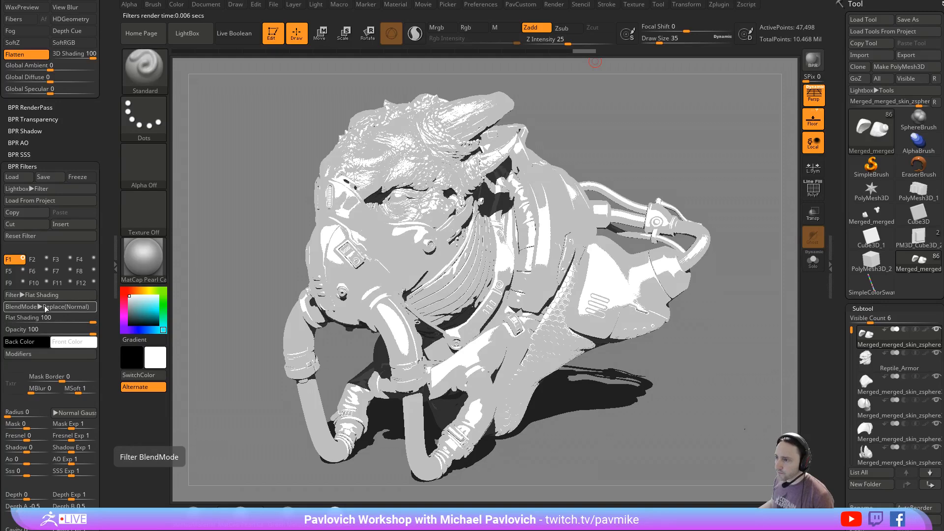
# - Limit the Flat Shading filter to the model by setting its Mask value to 1
pyautogui.click(27, 357)
pyautogui.moveTo(31, 369); pyautogui.dragTo(74, 372)
pyautogui.moveTo(14, 424); pyautogui.dragTo(49, 424)
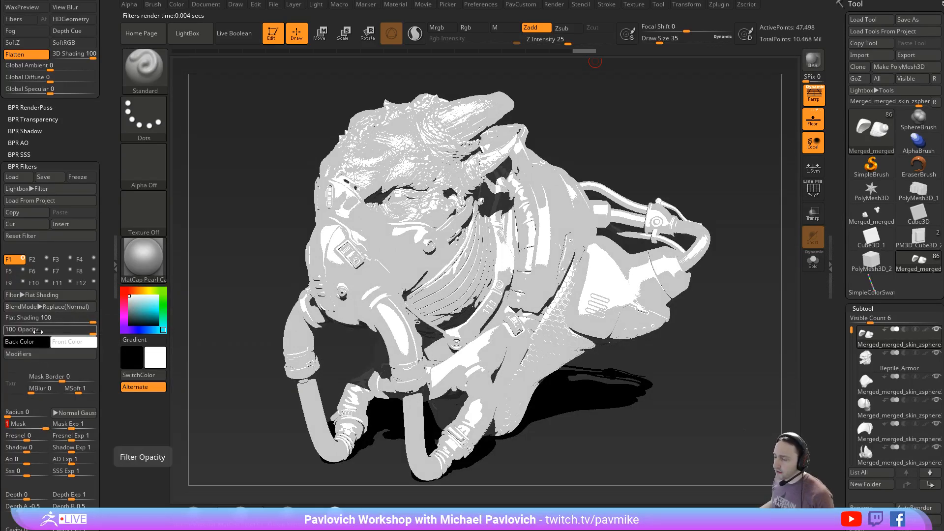
# - Try a min intensity of about 0.5, a max intensity of about 0.26 and an exponent of 1.2 on the Flat Shading filter
pyautogui.moveTo(15, 354)
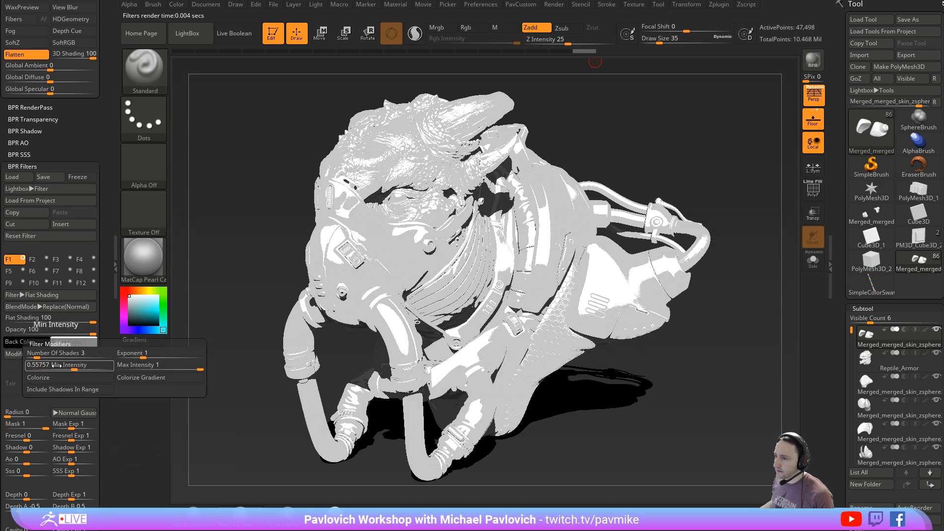
pyautogui.moveTo(75, 364)
pyautogui.mouseDown()
pyautogui.moveTo(103, 365)
pyautogui.moveTo(41, 369)
pyautogui.moveTo(55, 368)
pyautogui.mouseUp()
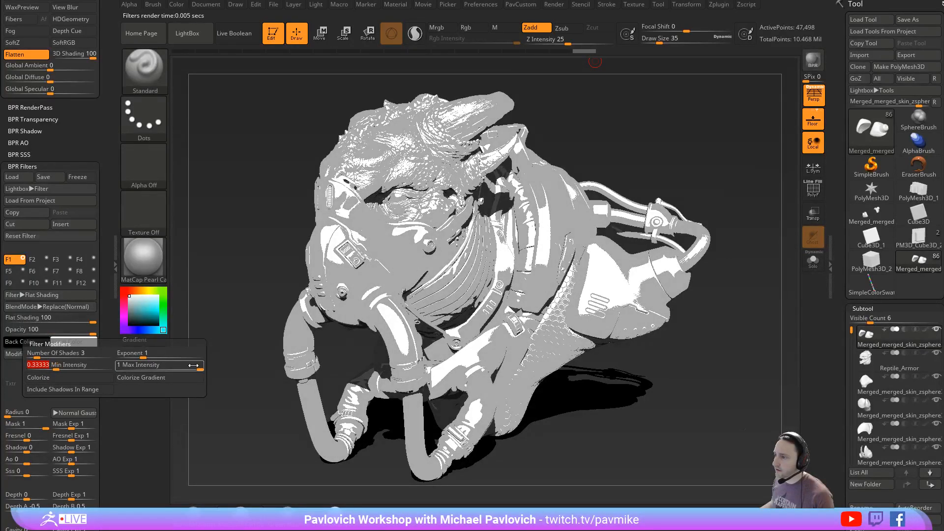
pyautogui.moveTo(197, 368)
pyautogui.mouseDown()
pyautogui.moveTo(173, 370)
pyautogui.moveTo(208, 368)
pyautogui.mouseUp()
pyautogui.click(202, 373)
pyautogui.click(185, 379)
pyautogui.moveTo(56, 366); pyautogui.dragTo(70, 365)
pyautogui.moveTo(145, 354)
pyautogui.mouseDown()
pyautogui.moveTo(173, 355)
pyautogui.moveTo(140, 363)
pyautogui.mouseUp()
pyautogui.click(146, 357)
pyautogui.click(140, 362)
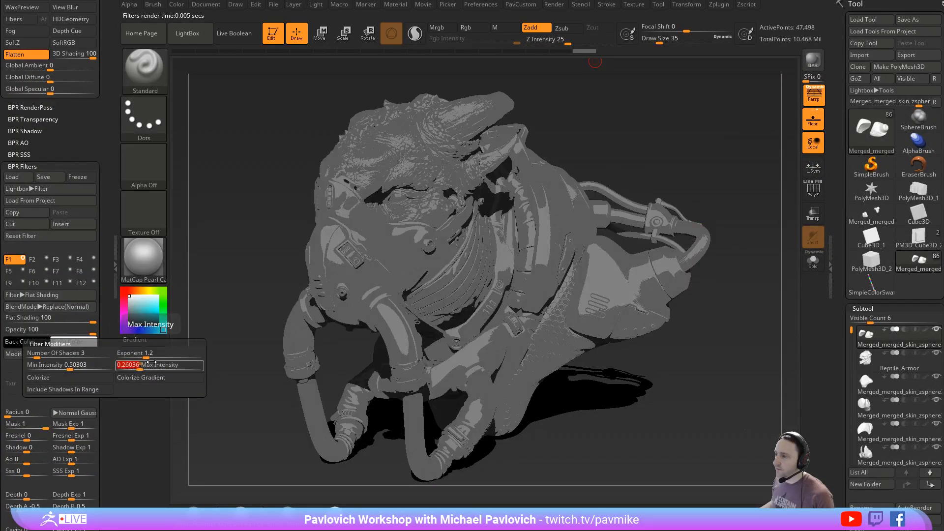
# - Set the Flat Shading filter to 5 shades, max intensity 1 and min intensity 0, and fine-tune its exponent
pyautogui.click(44, 357)
pyautogui.click(150, 357)
pyautogui.moveTo(147, 367); pyautogui.dragTo(203, 370)
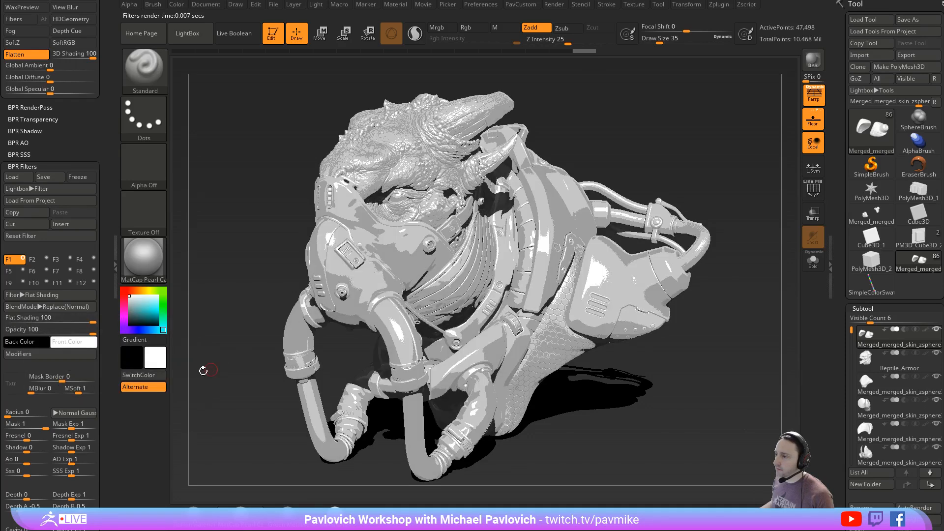
pyautogui.click(19, 353)
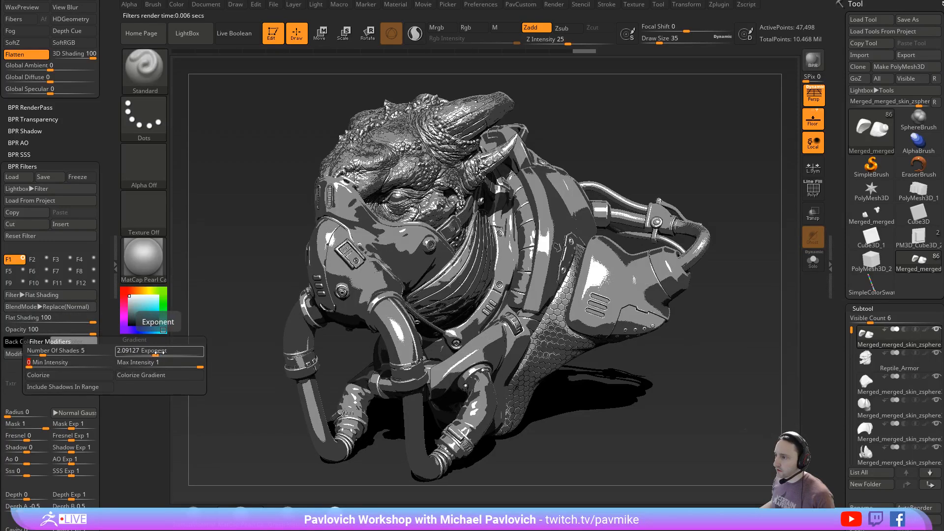
pyautogui.moveTo(155, 351); pyautogui.dragTo(166, 350)
pyautogui.moveTo(148, 354); pyautogui.dragTo(145, 354)
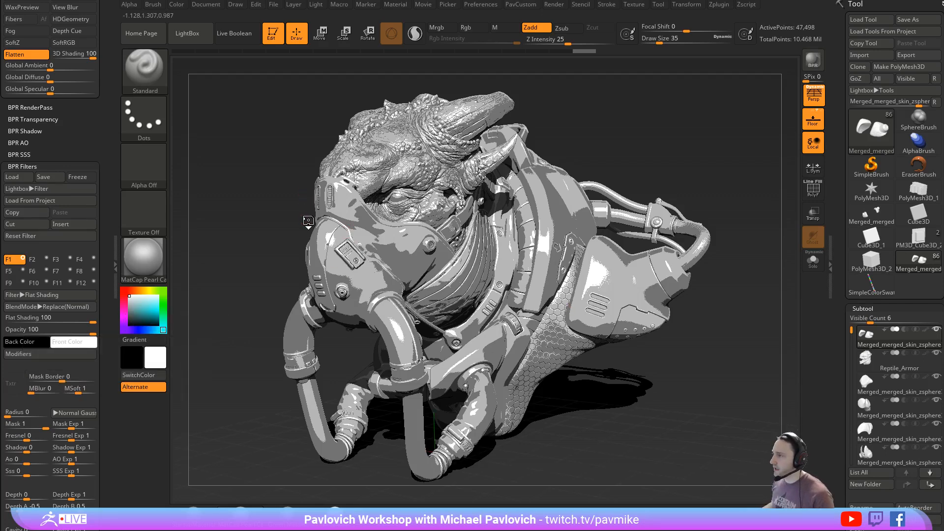
# - Leave the rendered image for the working view and set the draw size to 41
pyautogui.click(468, 283)
pyautogui.moveTo(661, 165); pyautogui.dragTo(656, 161)
pyautogui.press('s')
pyautogui.click(653, 164)
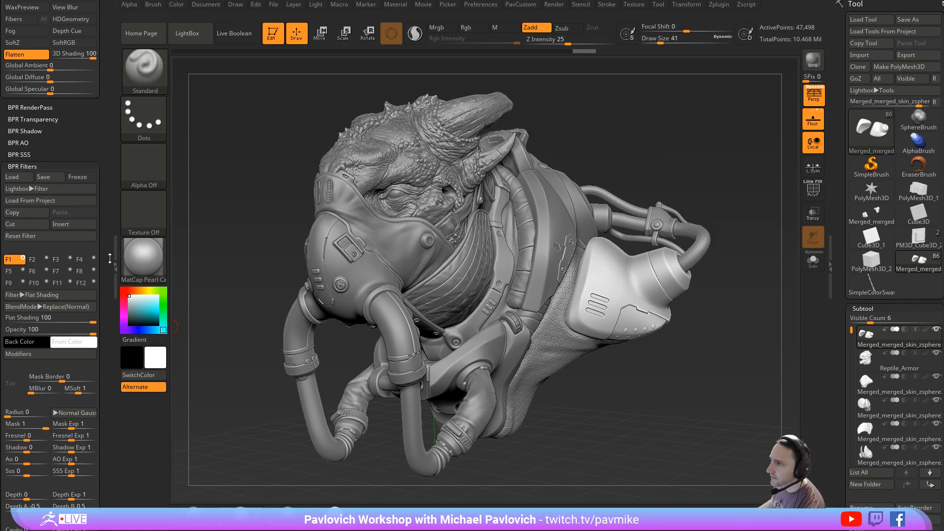
# - Replace the docked render settings with the material settings and examine the modifiers and texture of MatCap Pearl Cavity
pyautogui.moveTo(107, 251); pyautogui.dragTo(102, 369)
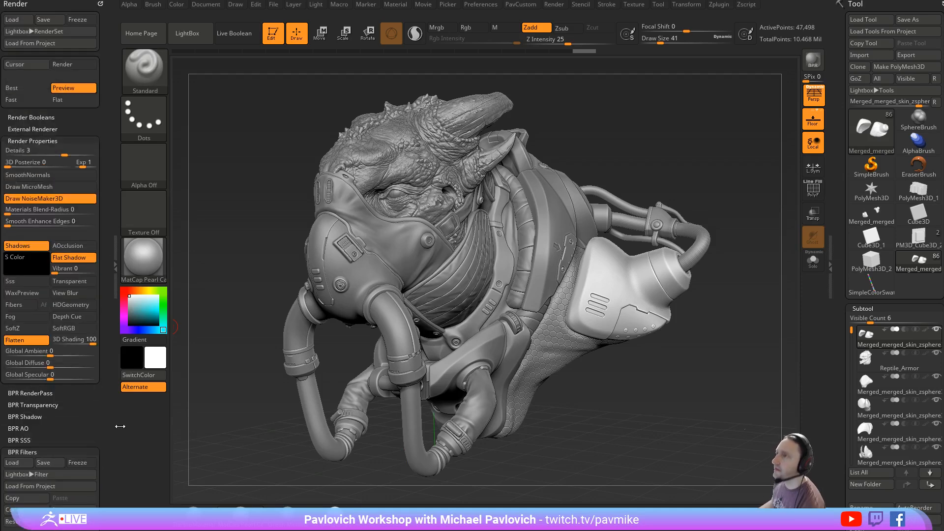
pyautogui.click(100, 4)
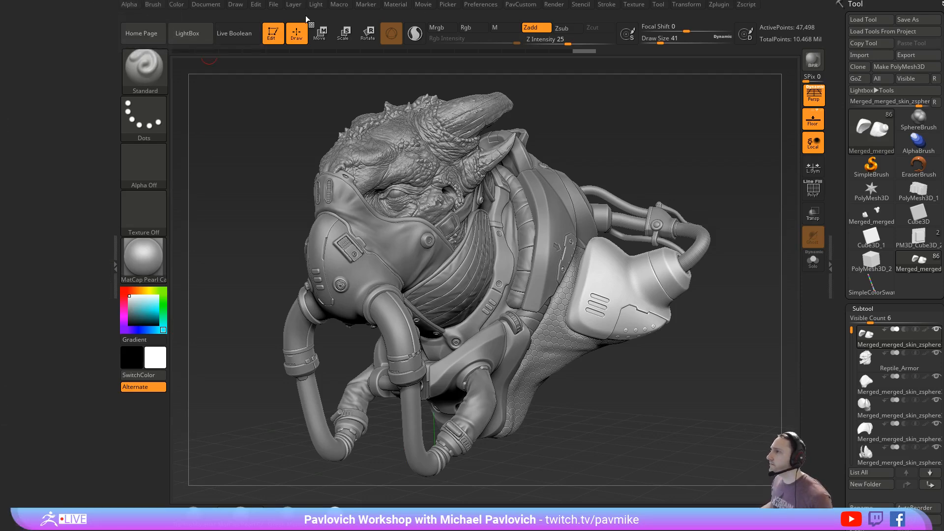
pyautogui.click(391, 5)
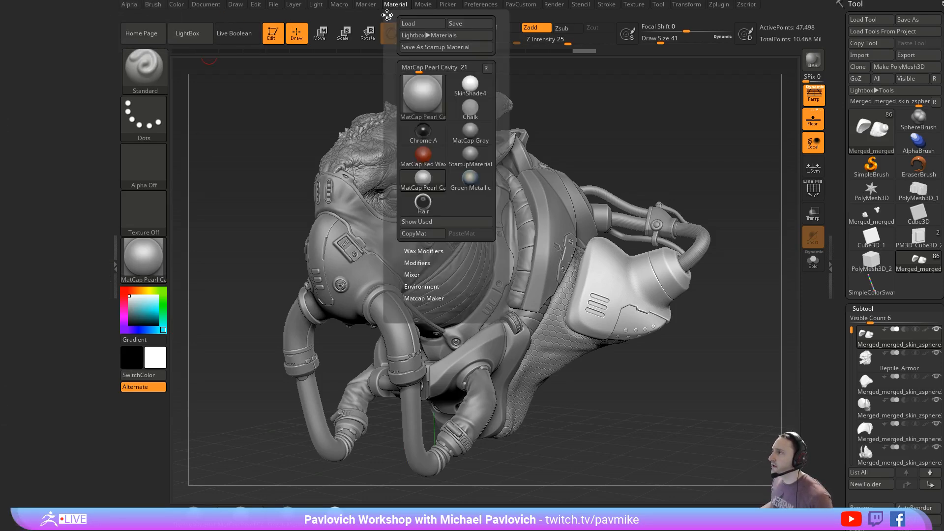
pyautogui.moveTo(387, 15); pyautogui.dragTo(49, 15)
pyautogui.click(60, 256)
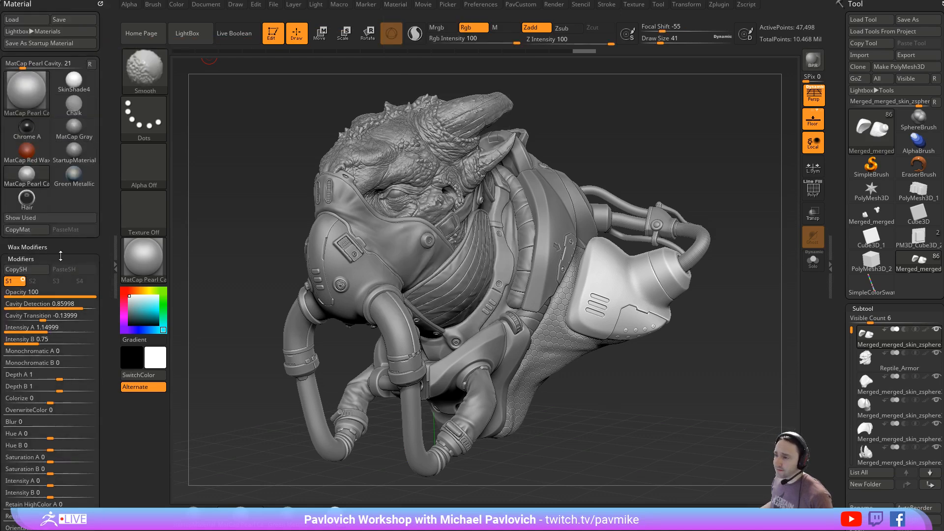
pyautogui.scroll(-5, 60, 255)
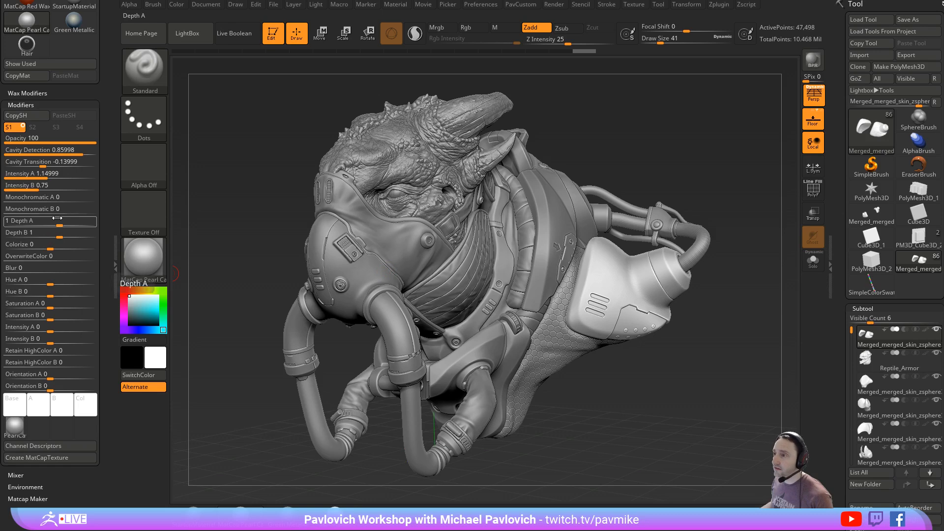
pyautogui.moveTo(16, 428)
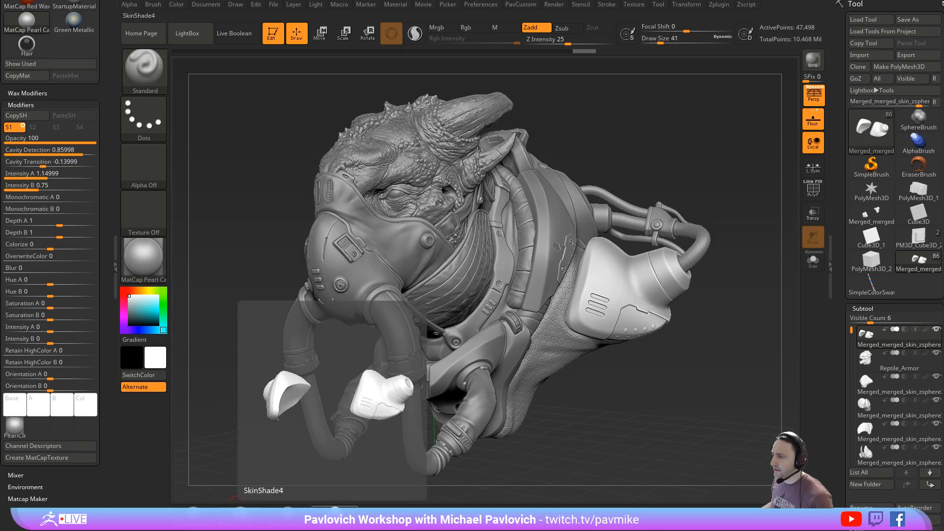
# - Switch to the SkinShade4 material and assign Texture 04 to its texture slot
pyautogui.click(335, 514)
pyautogui.scroll(-5, 49, 295)
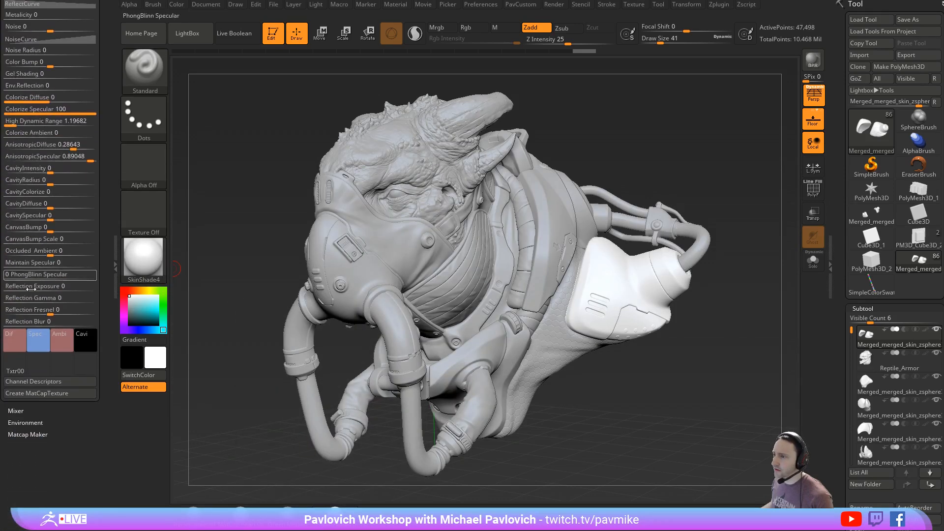
pyautogui.click(14, 361)
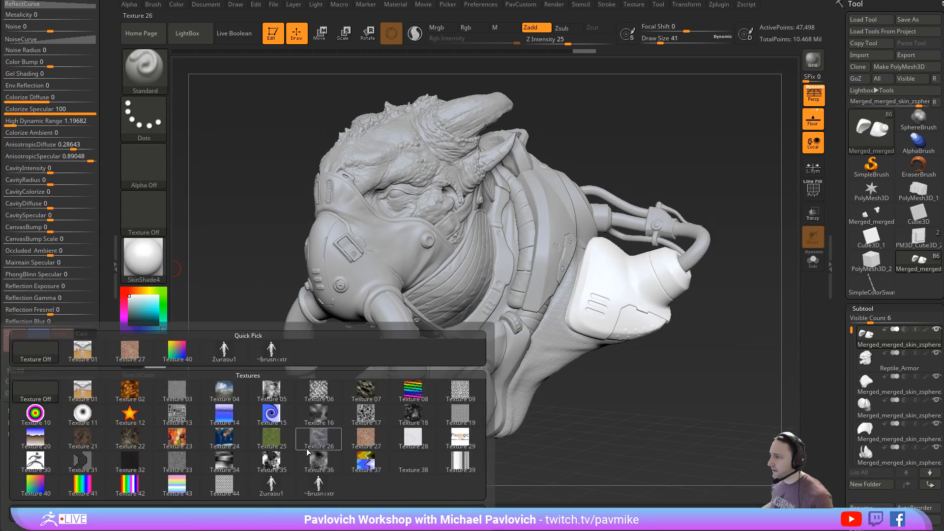
pyautogui.click(225, 390)
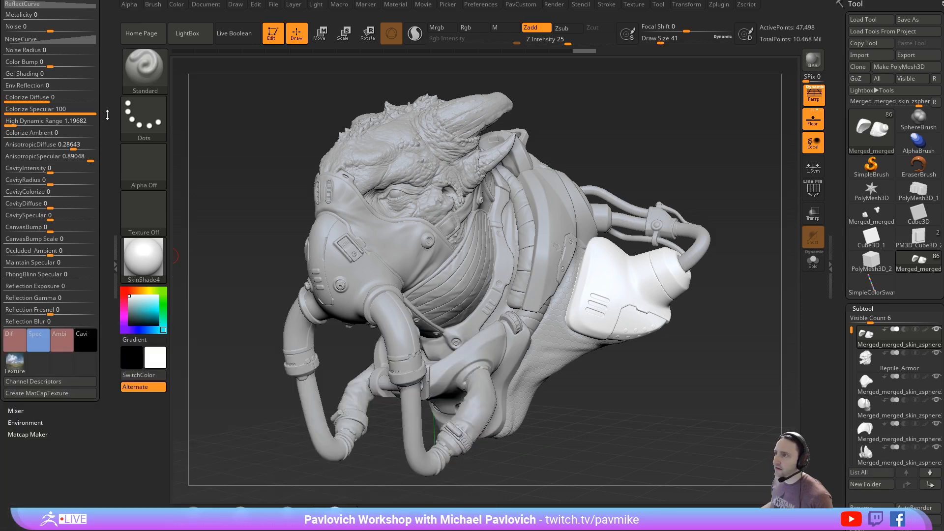
pyautogui.scroll(6, 107, 114)
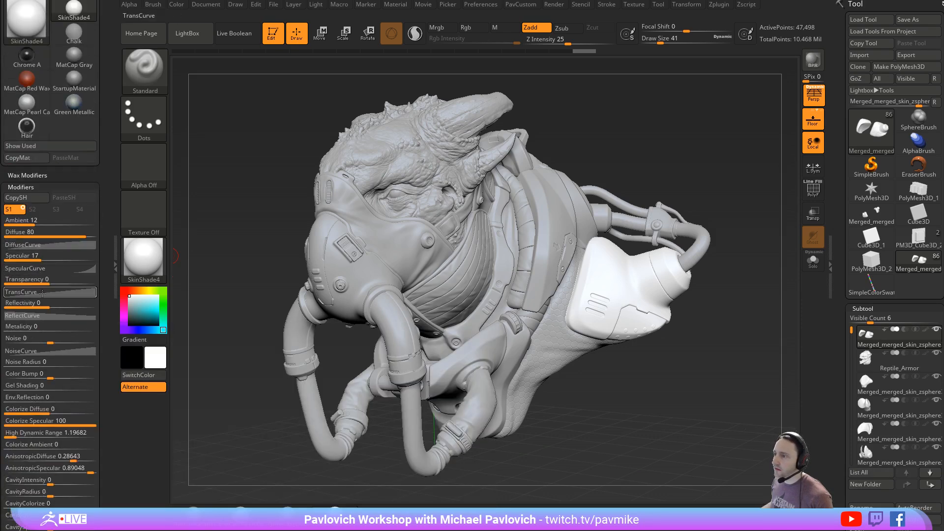
# - Switch to StartupMaterial, adjust the viewing angle slightly and make a BPR render of the bust
pyautogui.moveTo(45, 303)
pyautogui.mouseDown()
pyautogui.moveTo(99, 307)
pyautogui.moveTo(59, 305)
pyautogui.mouseUp()
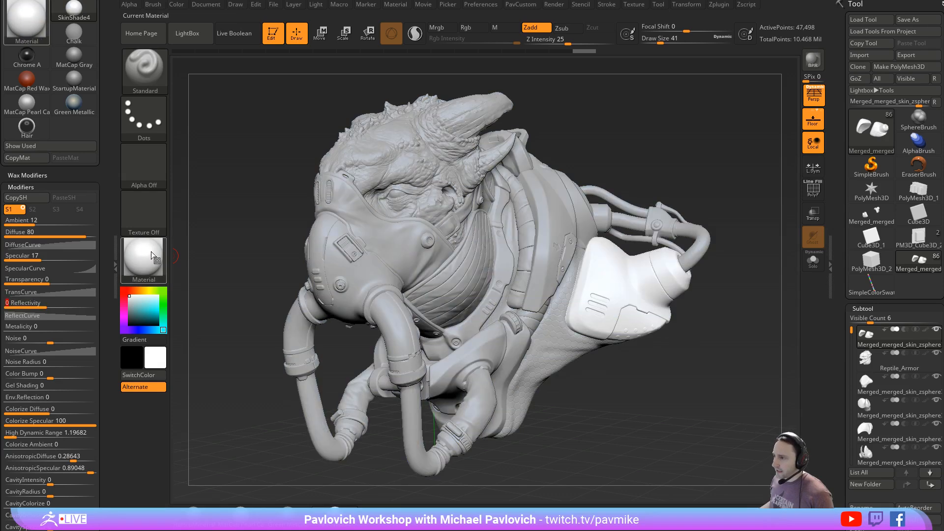
pyautogui.click(198, 516)
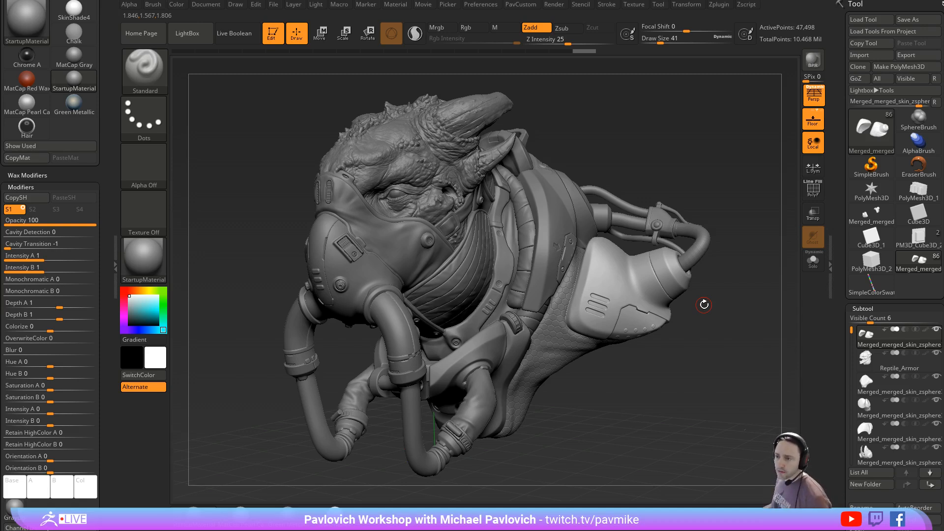
pyautogui.moveTo(693, 190); pyautogui.dragTo(691, 181)
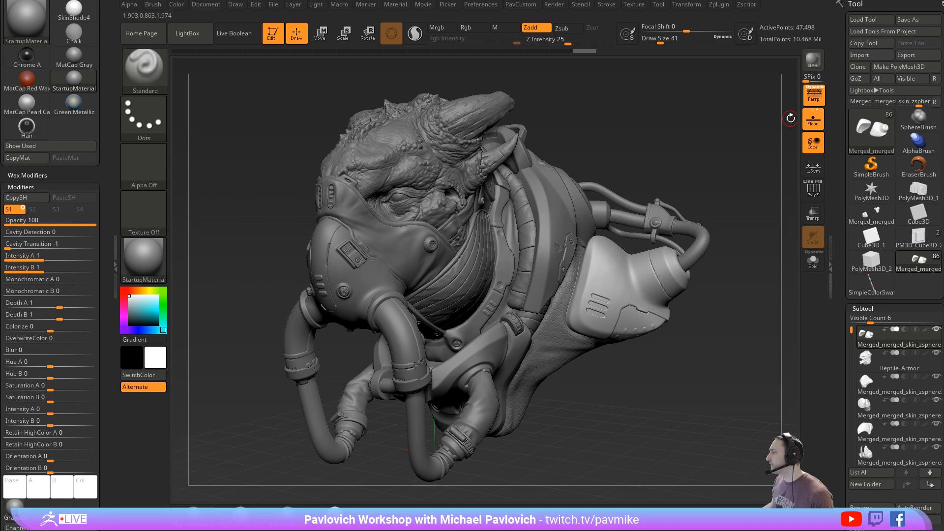
pyautogui.hotkey('shift', 'r')
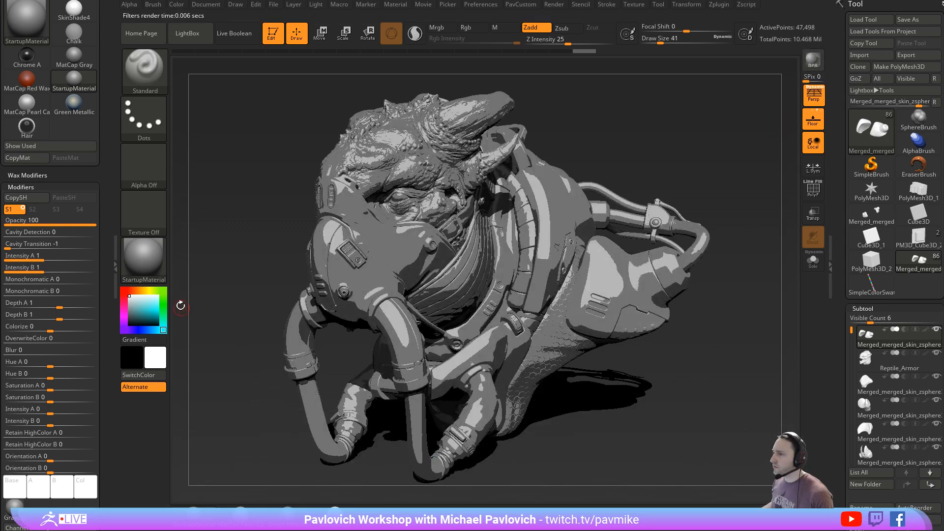
# - Replace the docked material settings with the render settings and bring up the BPR filter slots
pyautogui.moveTo(109, 224); pyautogui.dragTo(92, 303)
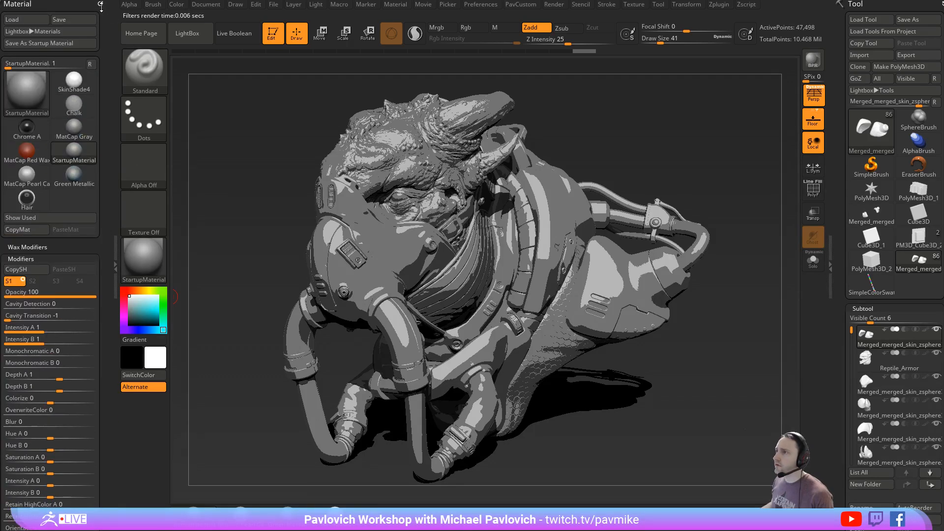
pyautogui.click(101, 4)
pyautogui.click(555, 5)
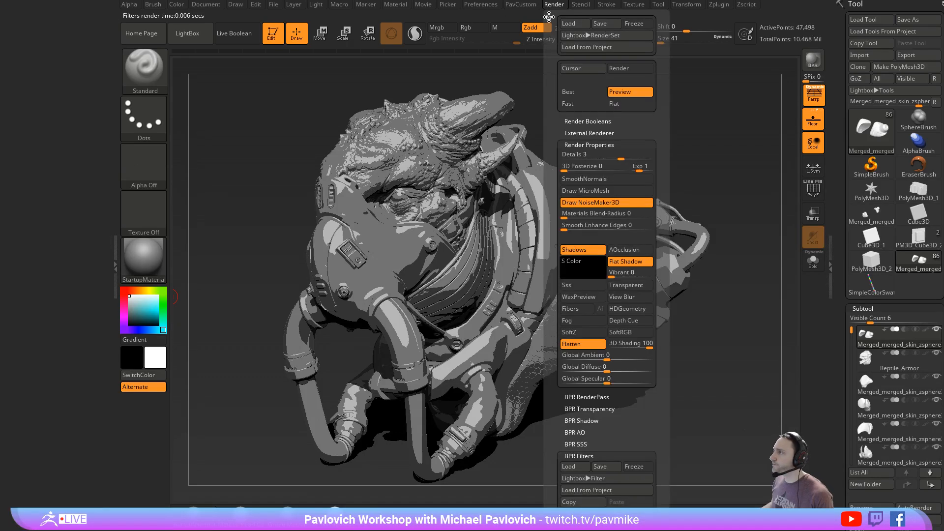
pyautogui.moveTo(546, 11); pyautogui.dragTo(38, 92)
pyautogui.moveTo(91, 415); pyautogui.dragTo(94, 258)
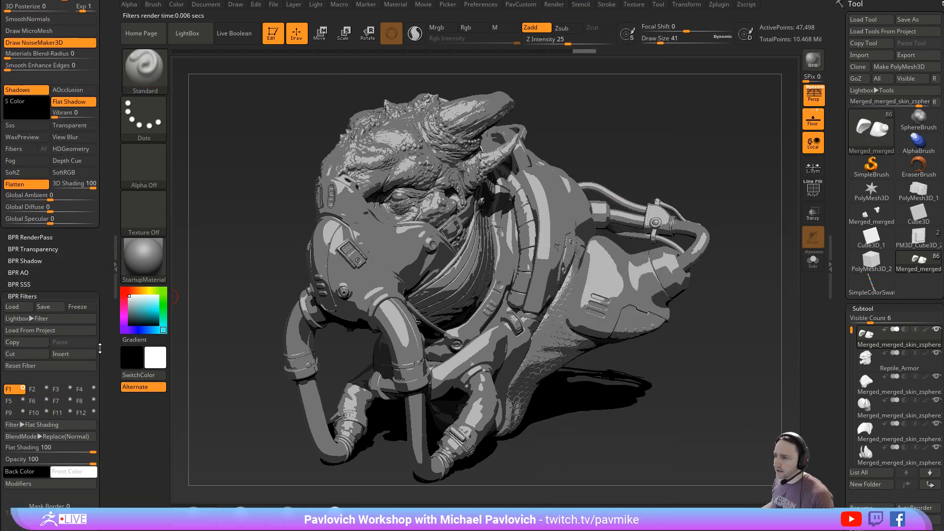
pyautogui.moveTo(100, 349); pyautogui.dragTo(100, 193)
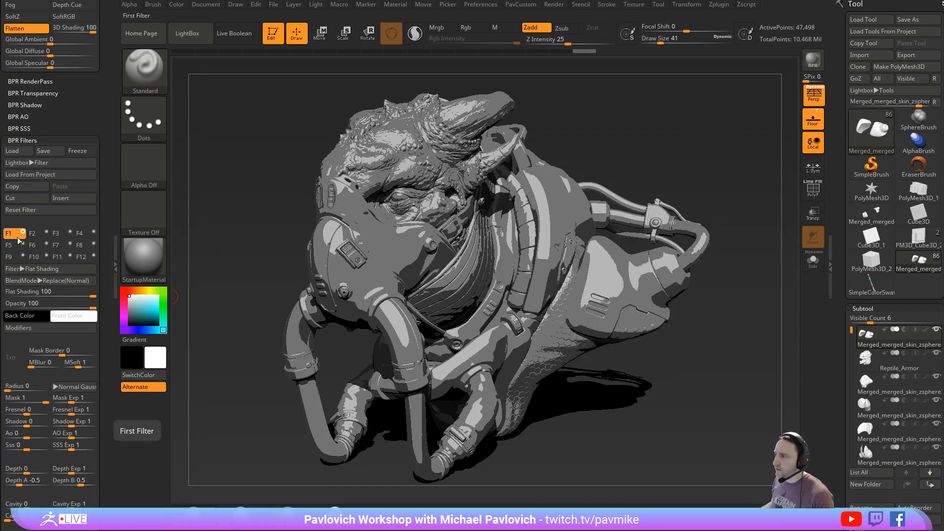
# - Enable the second BPR filter slot and set its filter type to Orton
pyautogui.click(45, 234)
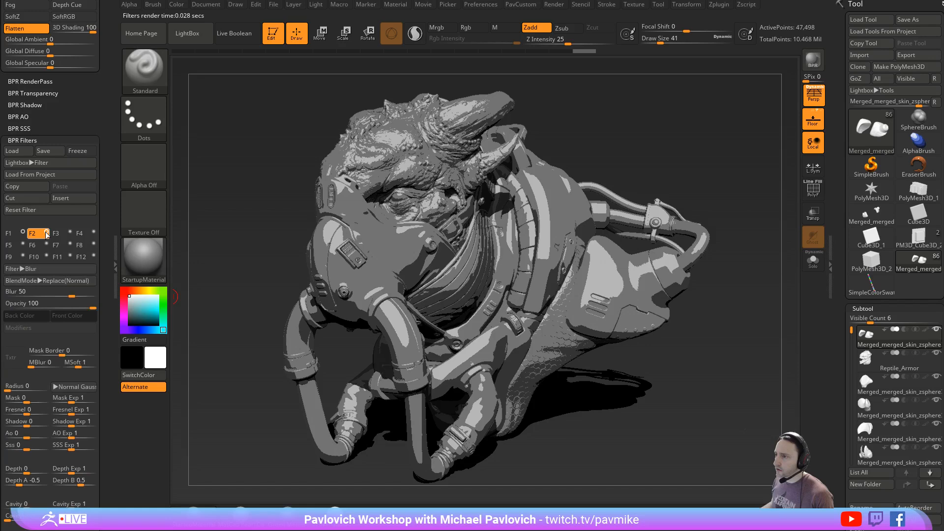
pyautogui.click(23, 269)
pyautogui.click(49, 280)
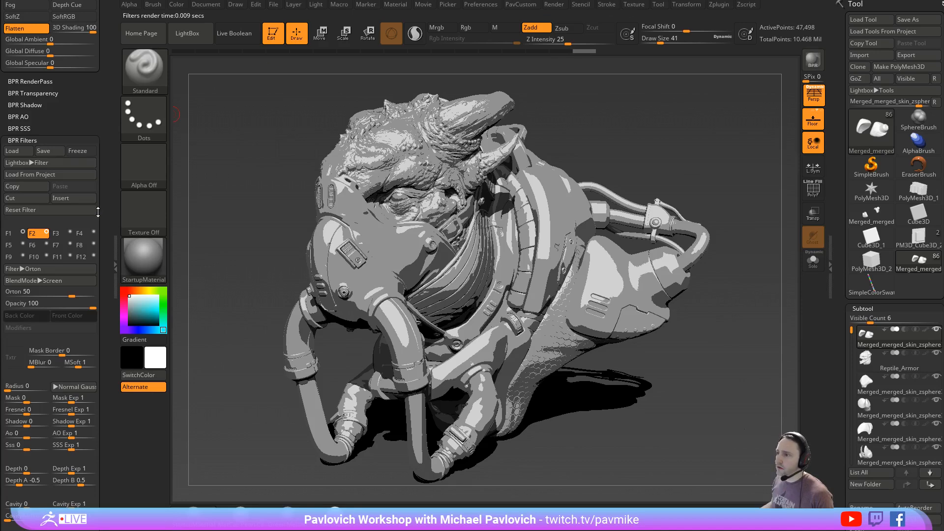
# - Reduce the BPR shadow's floor and global strength to about 0.466 and render the bust again
pyautogui.moveTo(113, 196); pyautogui.dragTo(114, 291)
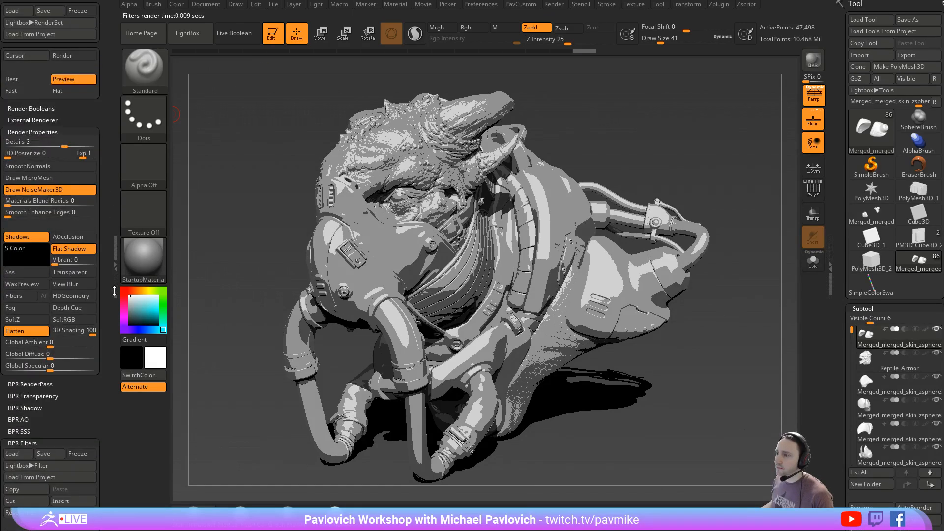
pyautogui.click(25, 408)
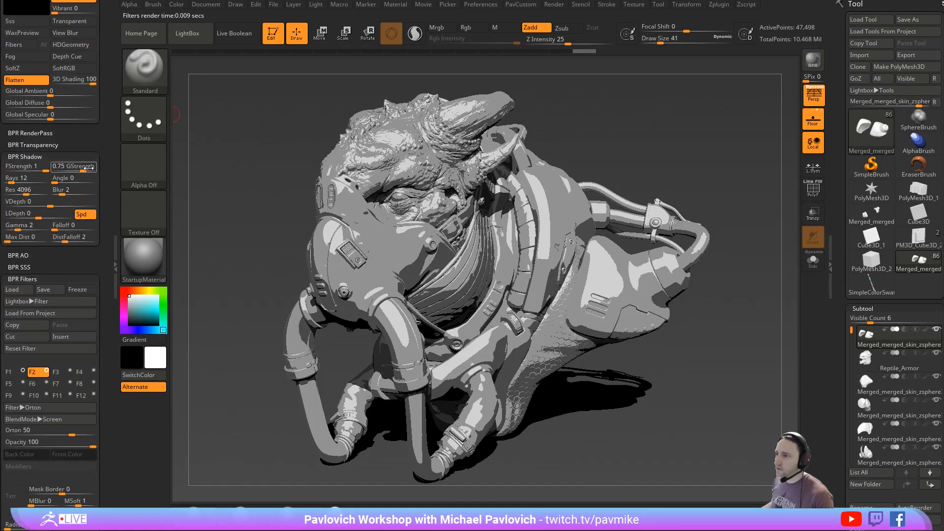
pyautogui.moveTo(87, 168); pyautogui.dragTo(25, 168)
pyautogui.click(812, 61)
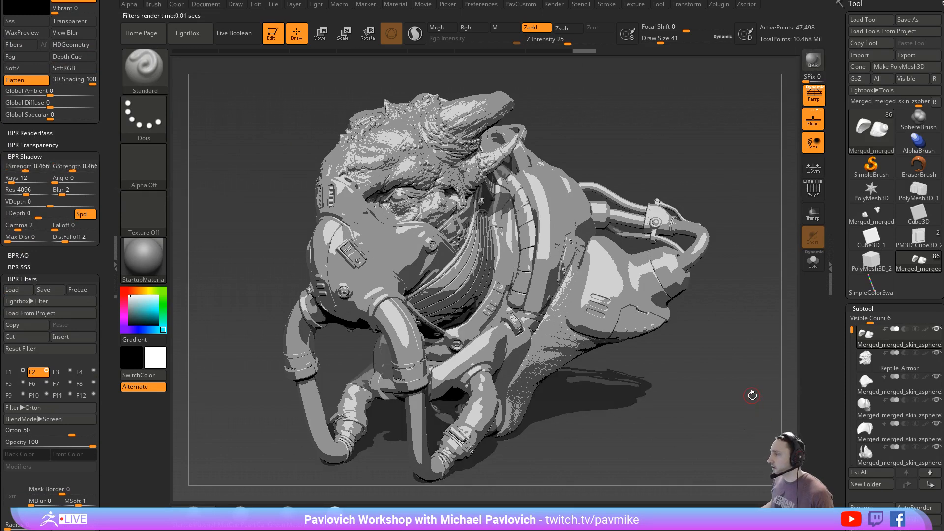
# - Raise the minimum intensity of the Flat Shading filter in the first filter slot
pyautogui.moveTo(106, 227); pyautogui.dragTo(101, 67)
pyautogui.click(9, 103)
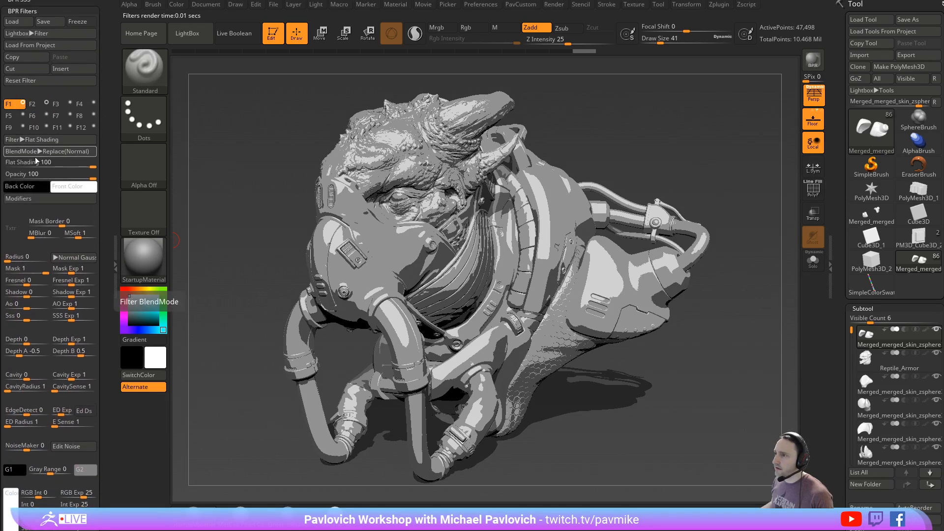
pyautogui.click(37, 198)
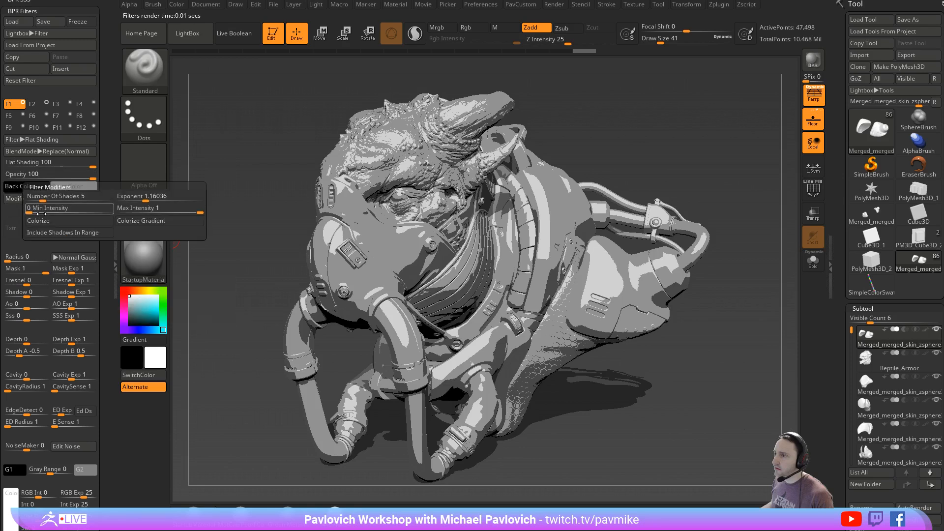
pyautogui.moveTo(28, 208)
pyautogui.mouseDown()
pyautogui.moveTo(69, 209)
pyautogui.moveTo(113, 177)
pyautogui.moveTo(112, 153)
pyautogui.mouseUp()
# - Enable the third BPR filter slot and set its filter type to Outline Cavity
pyautogui.click(55, 63)
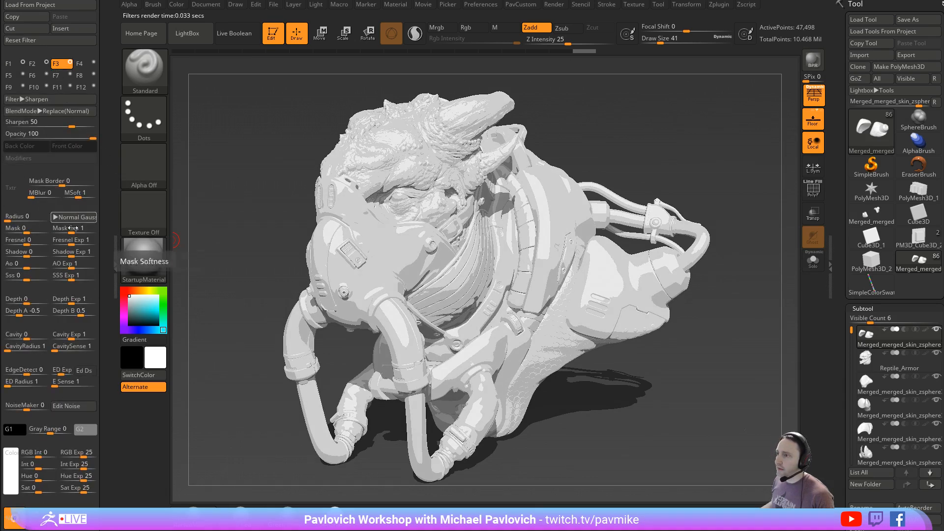
pyautogui.click(39, 99)
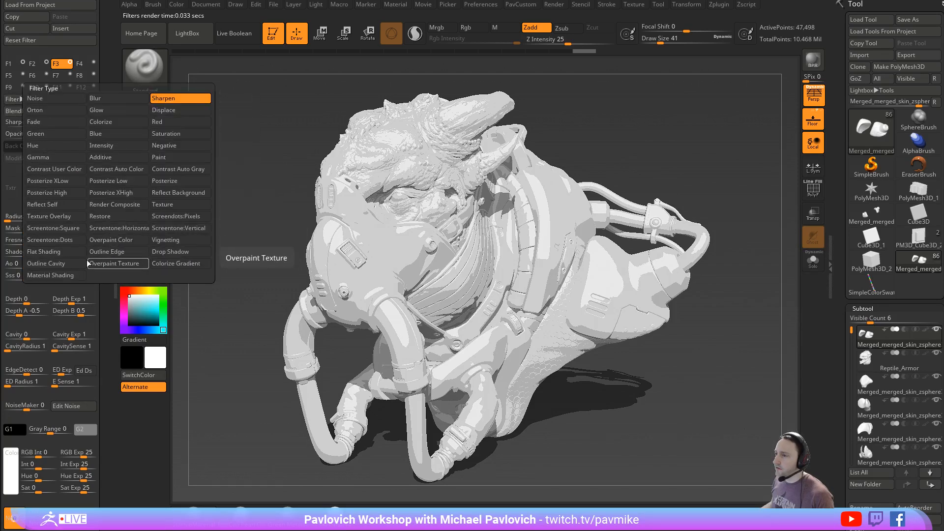
pyautogui.click(70, 263)
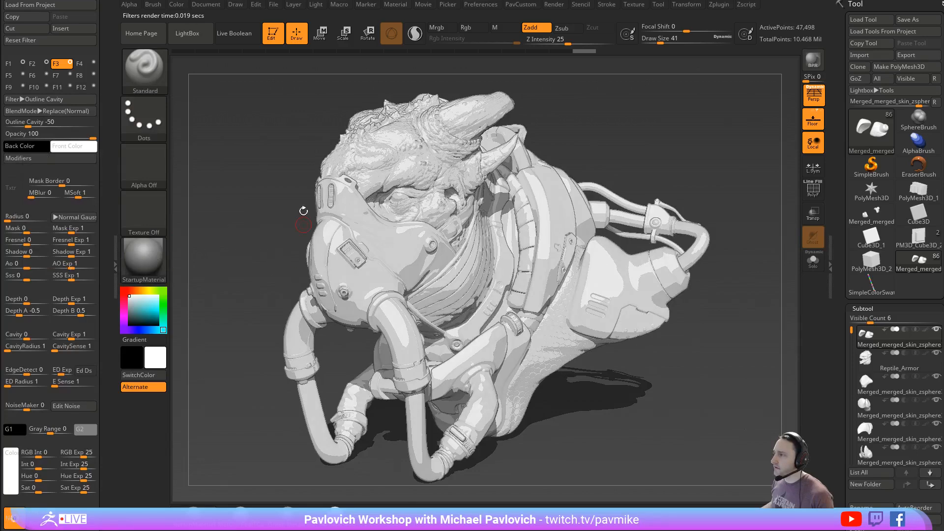
# - Set the Outline Cavity filter's cavity radius to 3 and its strength to -85
pyautogui.click(18, 158)
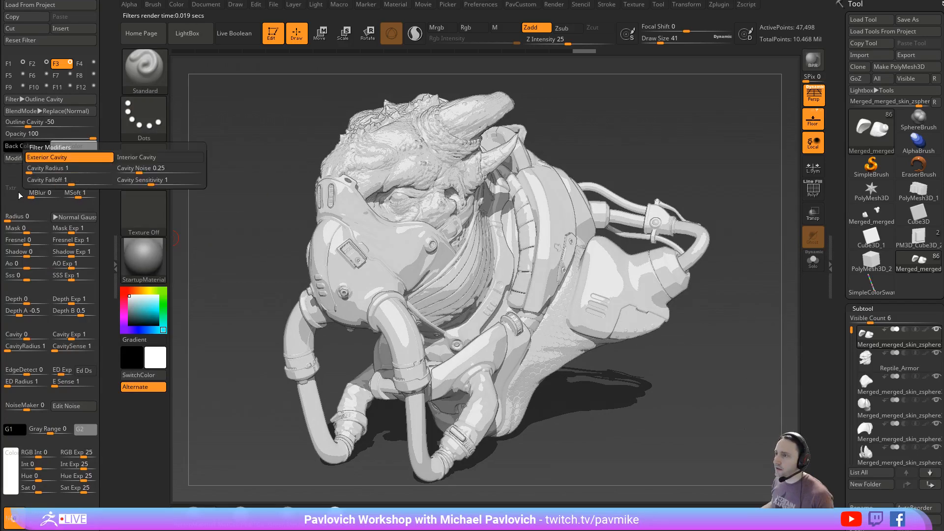
pyautogui.click(36, 169)
pyautogui.click(43, 169)
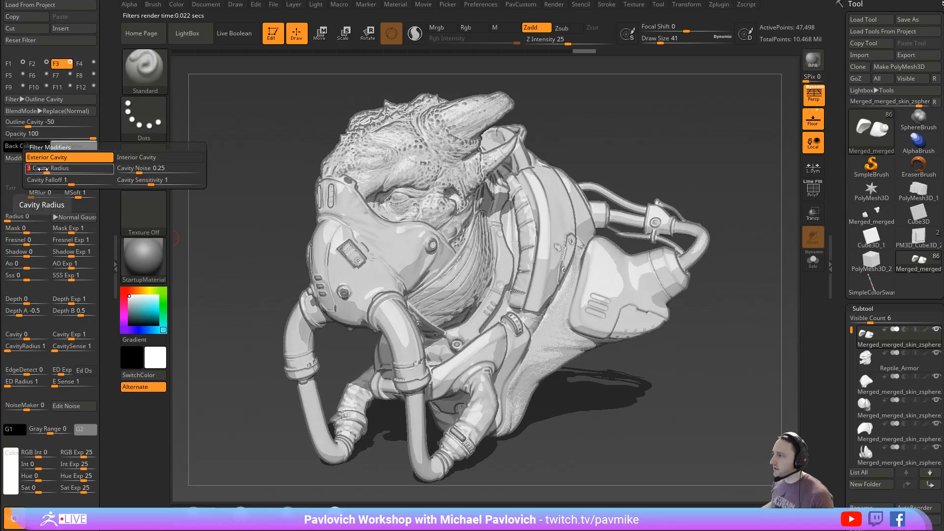
pyautogui.moveTo(20, 123); pyautogui.dragTo(12, 124)
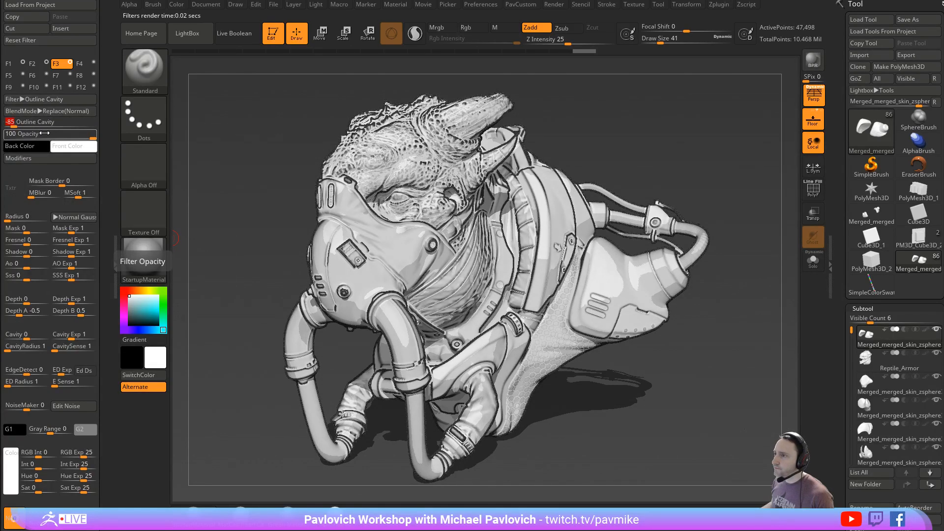
# - Set the Outline Cavity filter's cavity sensitivity to about 0.55 and its cavity falloff to about 2.74
pyautogui.click(36, 158)
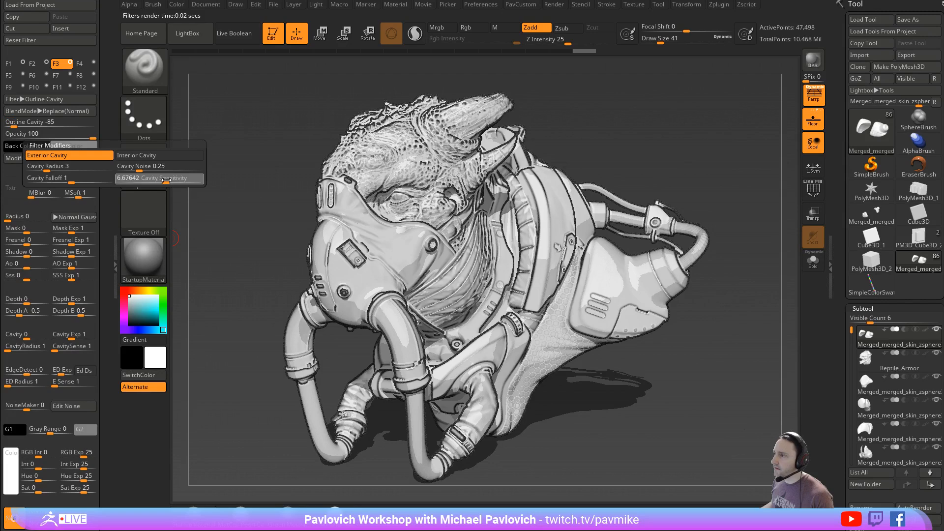
pyautogui.click(147, 180)
pyautogui.moveTo(147, 180); pyautogui.dragTo(132, 181)
pyautogui.moveTo(72, 180); pyautogui.dragTo(81, 179)
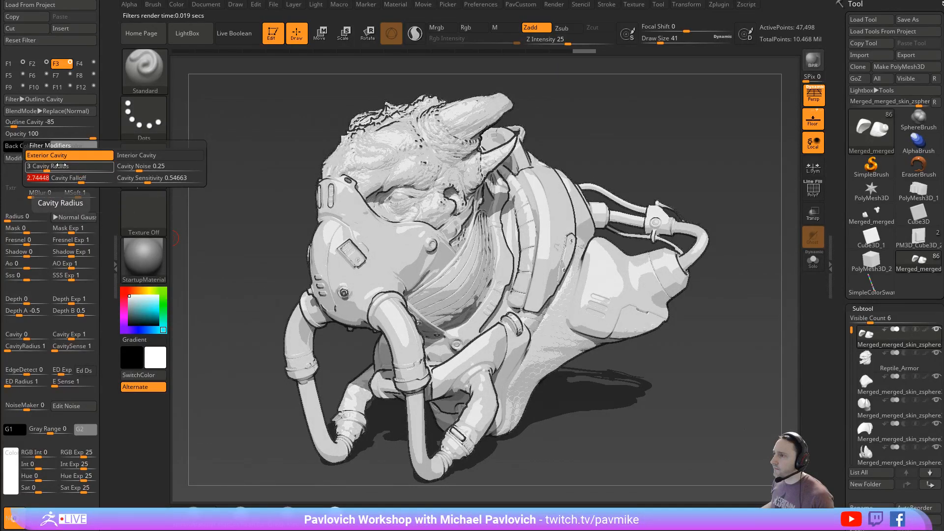
# - Try Interior Cavity on the outline filter, turn it off again, and fine-tune the cavity sensitivity and radius
pyautogui.click(118, 156)
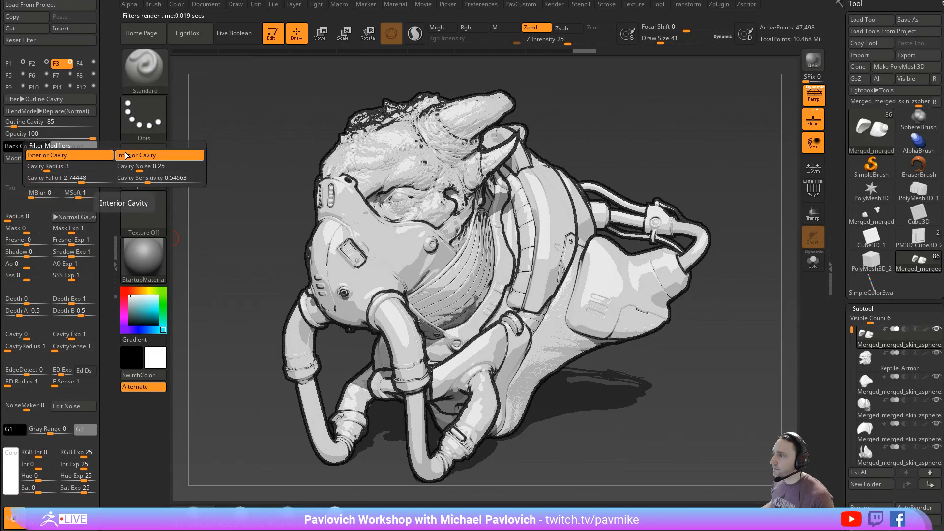
pyautogui.click(118, 157)
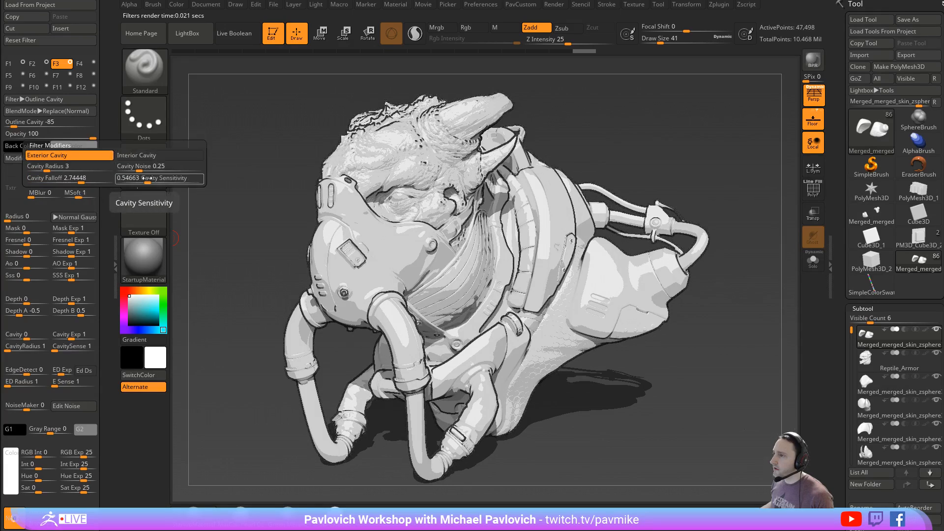
pyautogui.moveTo(148, 180); pyautogui.dragTo(157, 180)
pyautogui.click(43, 168)
pyautogui.click(41, 168)
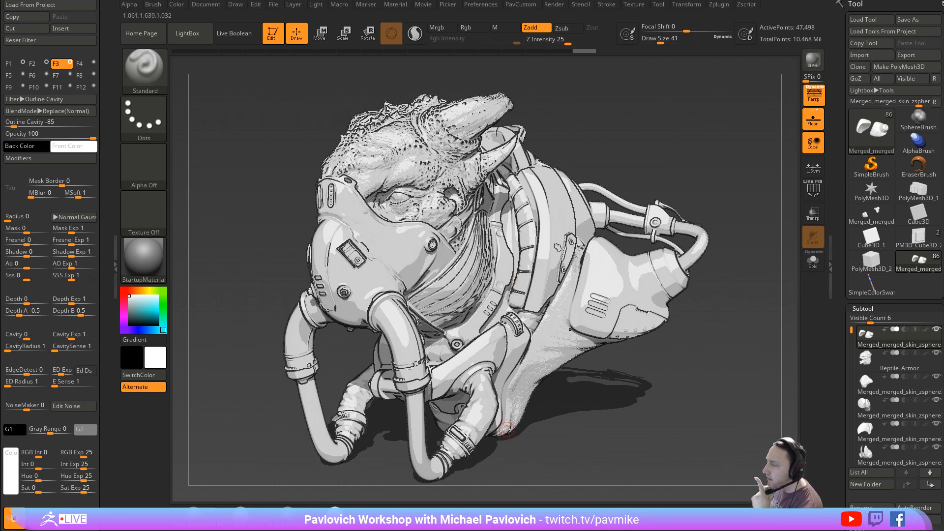
# - Set the Outline Cavity filter's blend mode to HardLight, keep opacity at 100 and set its strength to -100
pyautogui.click(33, 113)
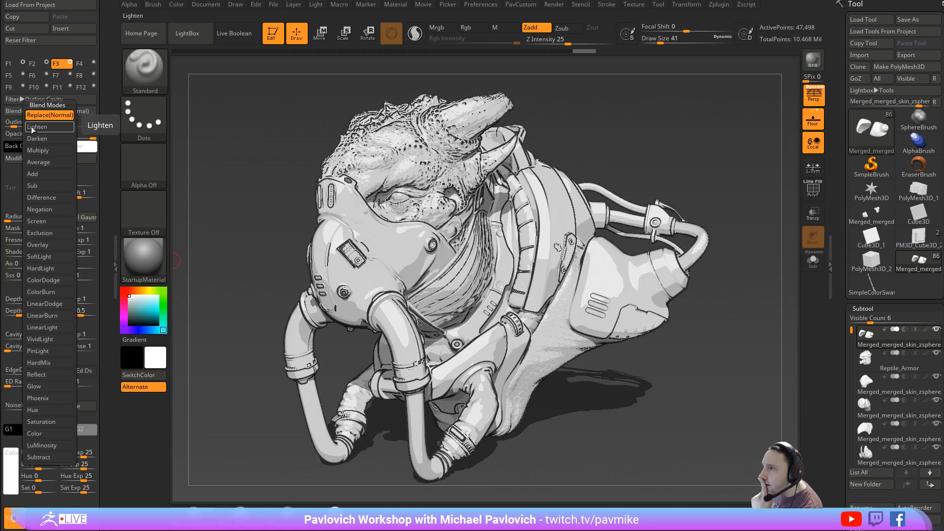
pyautogui.click(42, 272)
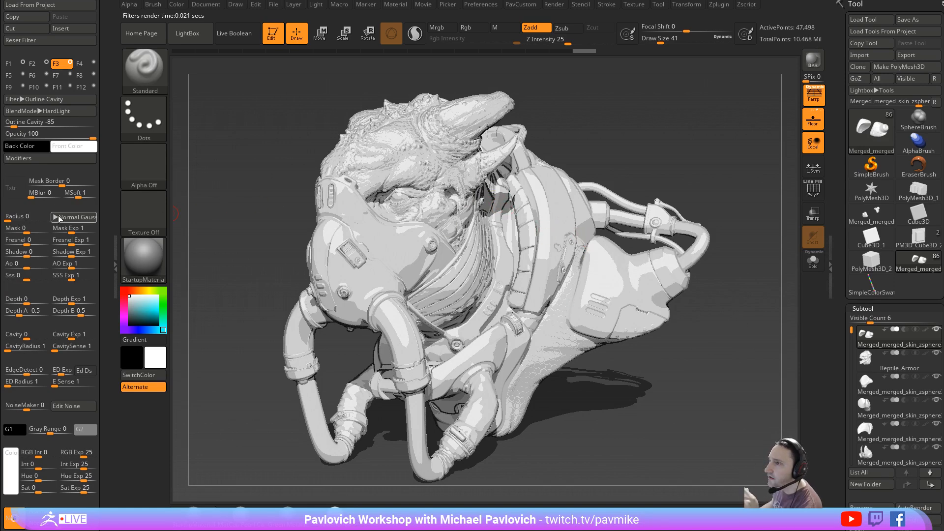
pyautogui.click(50, 133)
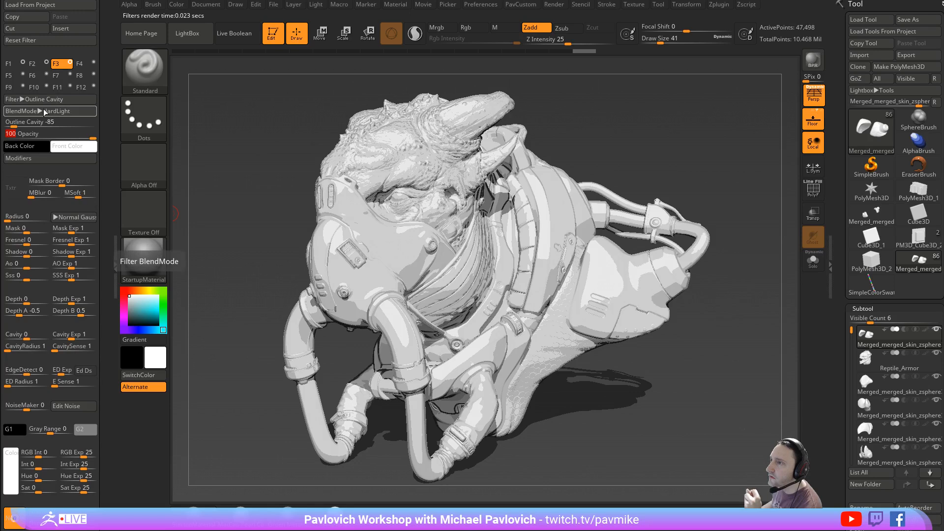
pyautogui.moveTo(13, 126); pyautogui.dragTo(6, 125)
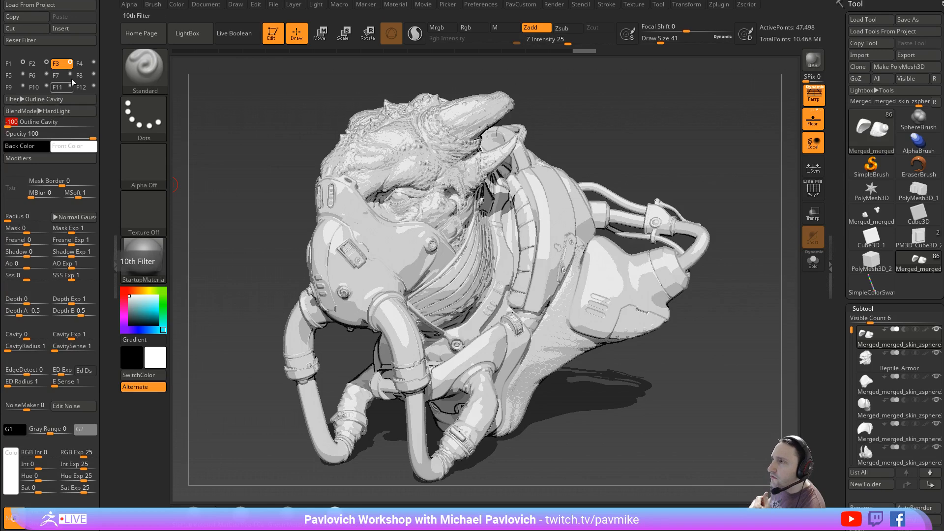
# - Change the fourth filter slot from Orton to Overpaint Texture and set its strength to 48
pyautogui.click(79, 64)
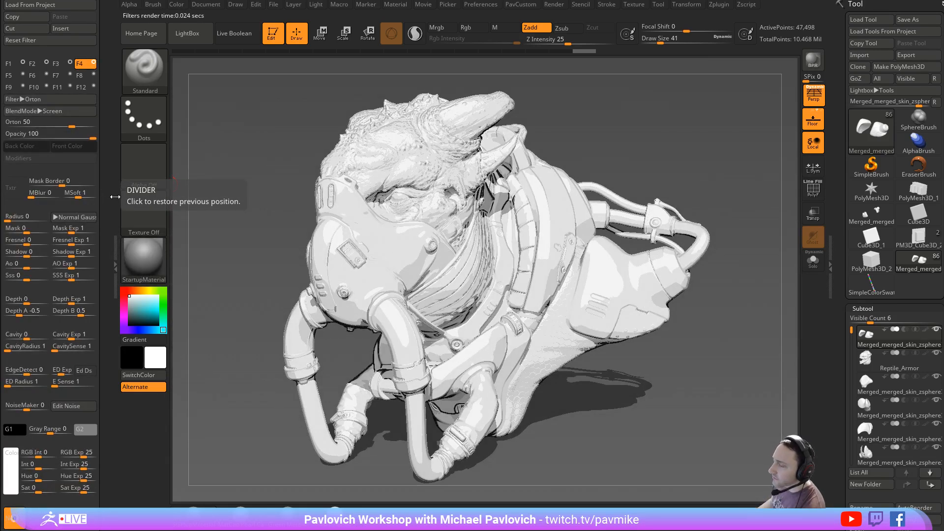
pyautogui.click(45, 99)
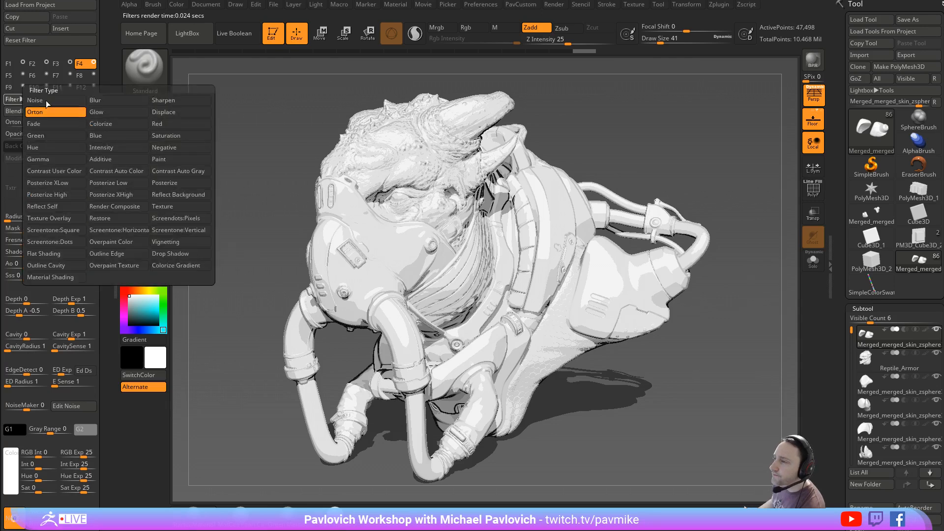
pyautogui.click(118, 266)
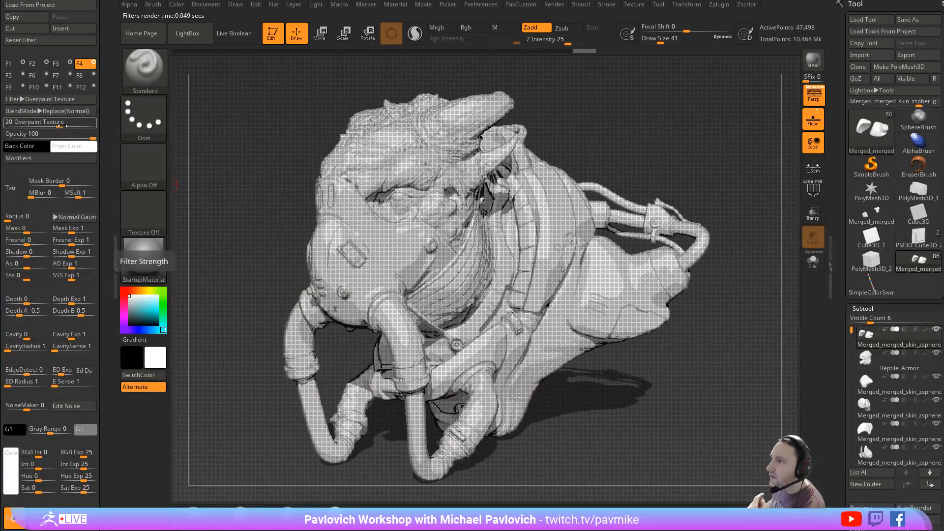
pyautogui.moveTo(60, 127); pyautogui.dragTo(71, 127)
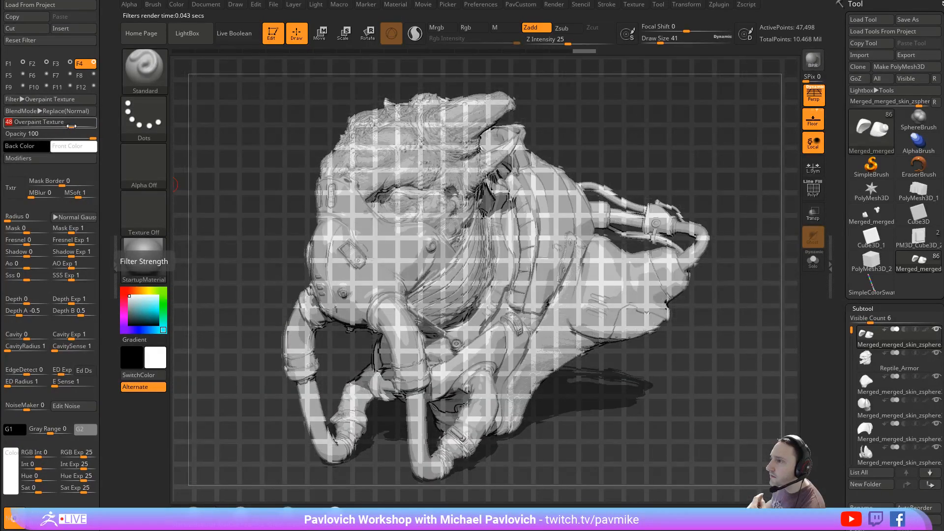
# - Set the overpaint strokes' width to about 4.29, height to about 0.34 and base orientation to 41, and adjust their X slope
pyautogui.click(44, 158)
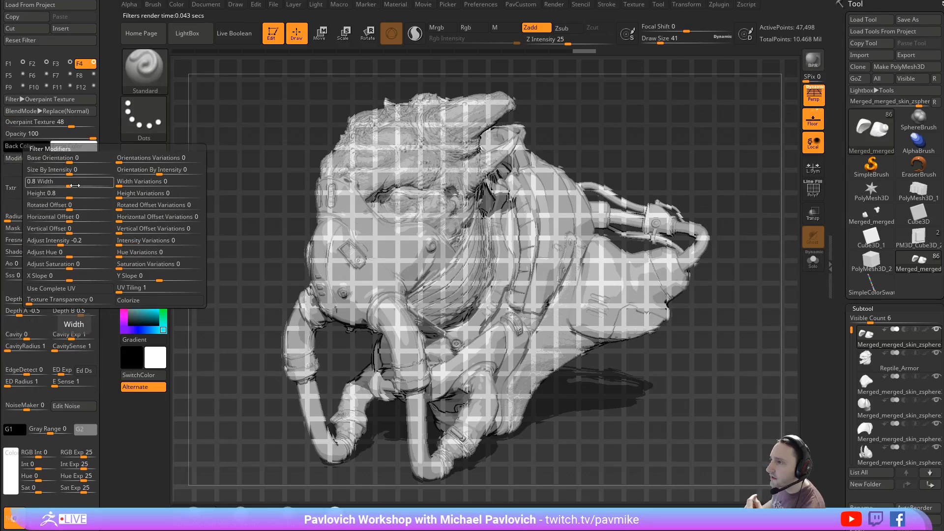
pyautogui.moveTo(75, 185)
pyautogui.mouseDown()
pyautogui.moveTo(86, 185)
pyautogui.moveTo(63, 198)
pyautogui.mouseUp()
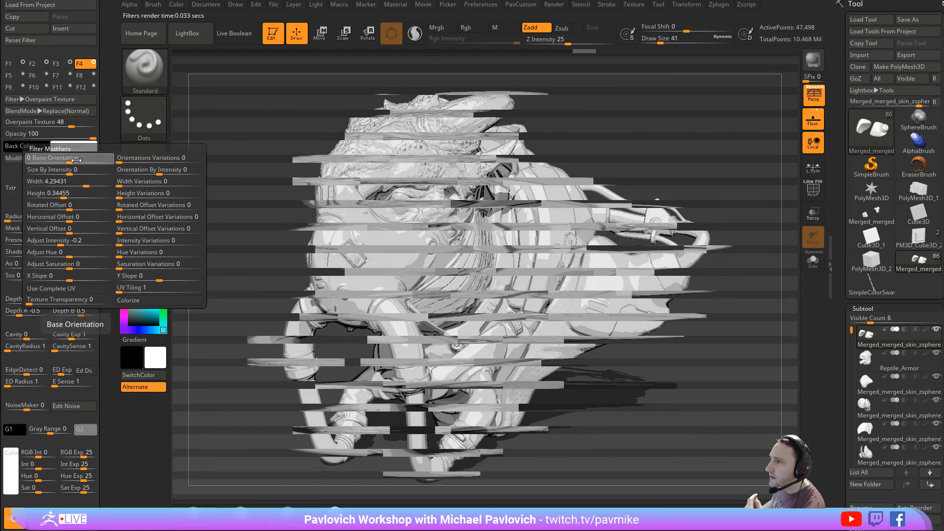
pyautogui.moveTo(76, 160); pyautogui.dragTo(80, 160)
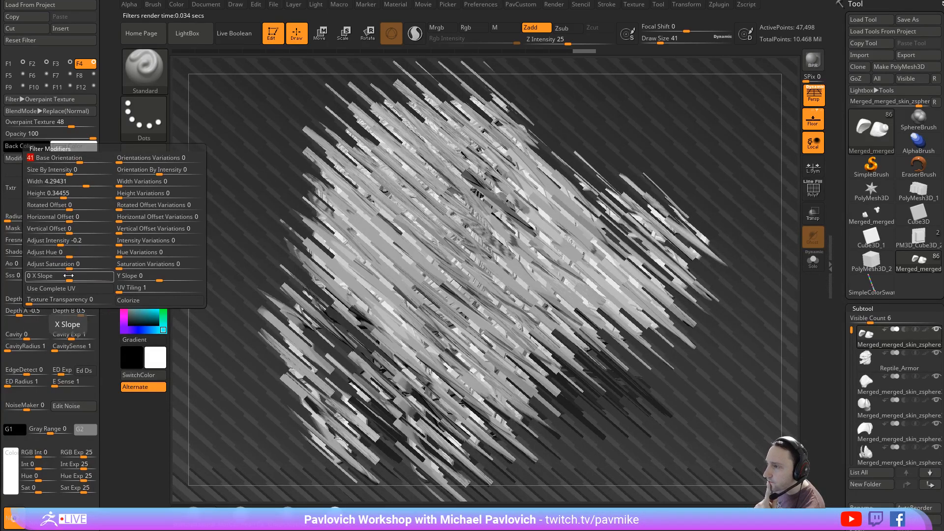
pyautogui.moveTo(81, 276); pyautogui.dragTo(114, 279)
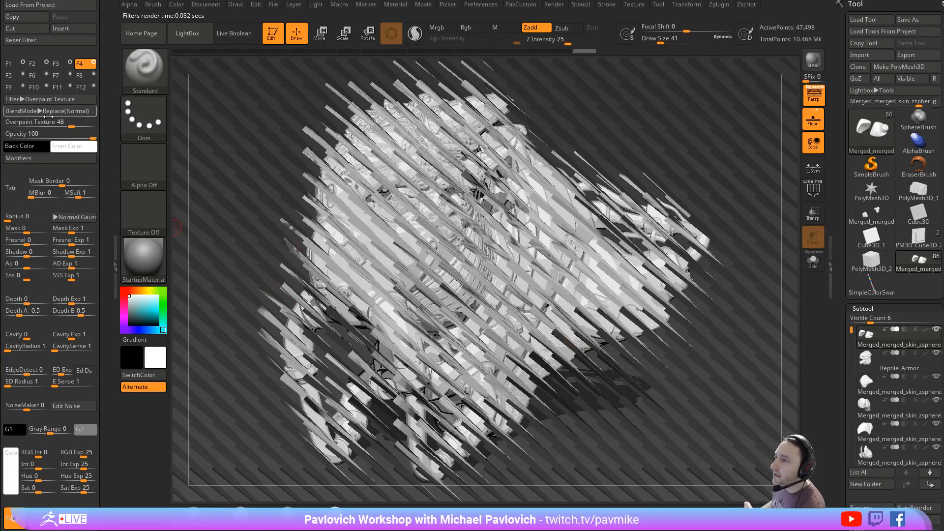
# - Try the Multiply blend mode on the Overpaint Texture filter at 100 opacity, and switch back to Replace(Normal)
pyautogui.click(64, 138)
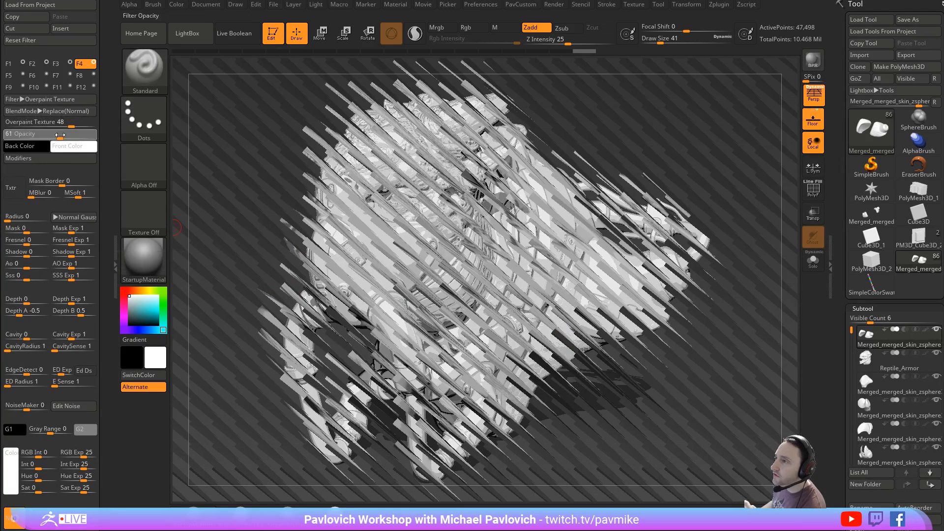
pyautogui.moveTo(62, 138); pyautogui.dragTo(100, 143)
pyautogui.click(40, 111)
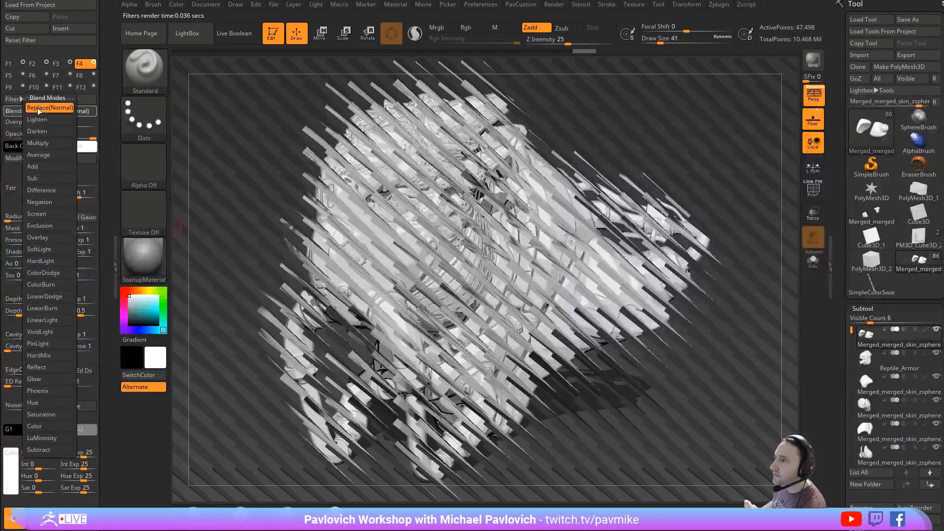
pyautogui.click(37, 142)
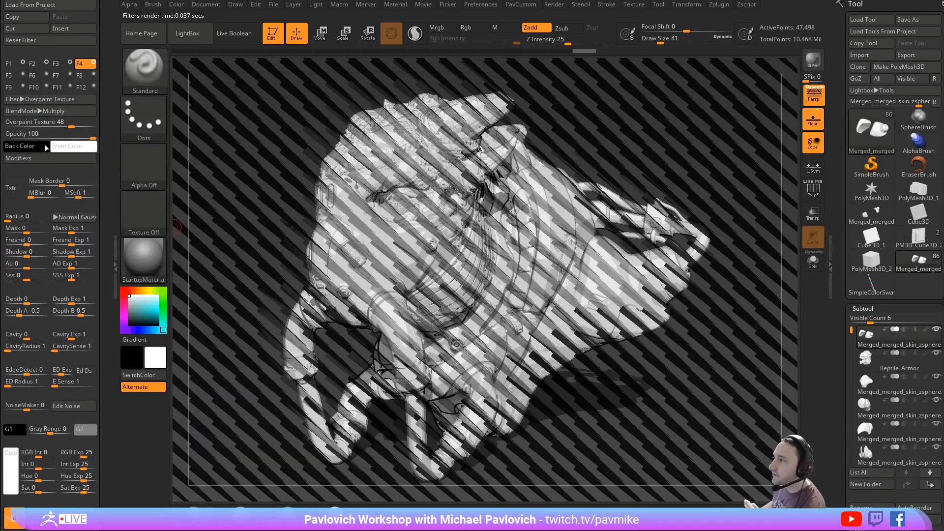
pyautogui.click(49, 110)
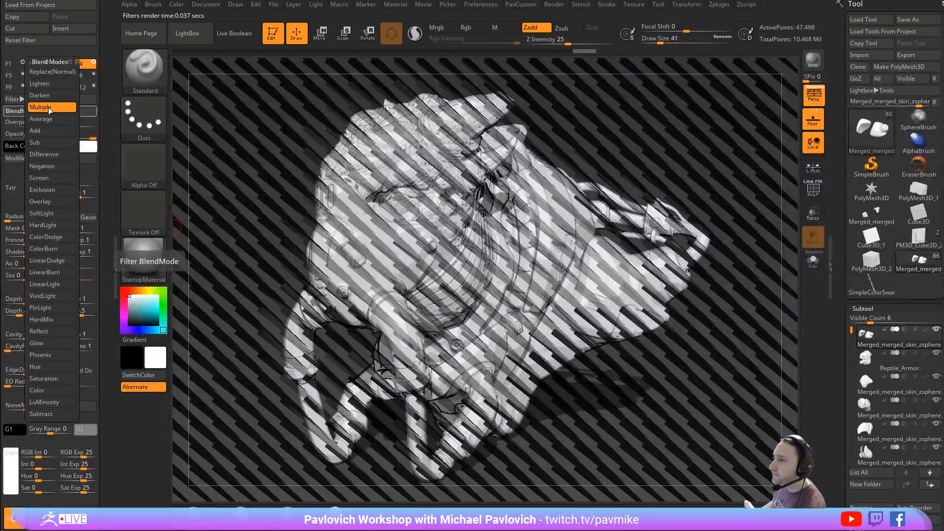
pyautogui.click(49, 72)
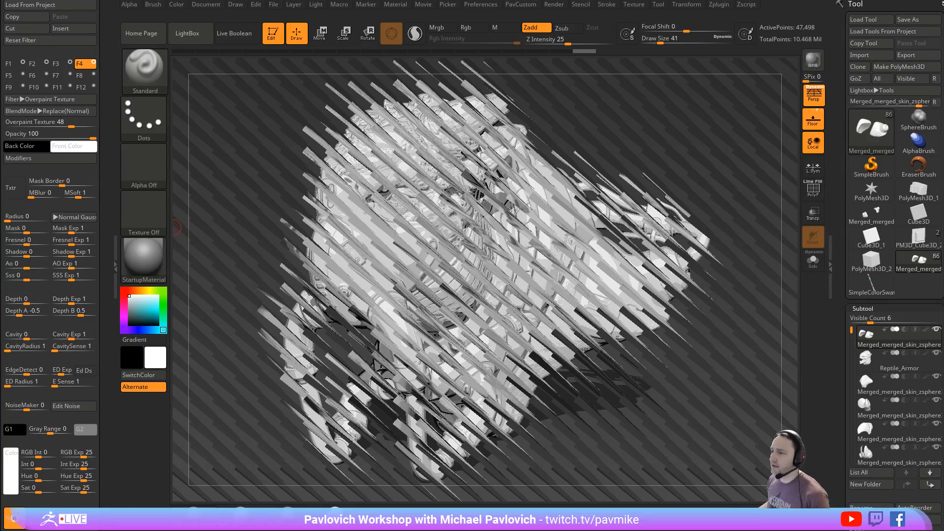
# - Turn off the Overpaint Texture filter, return from the render to the live model and set the draw size to 62
pyautogui.click(93, 63)
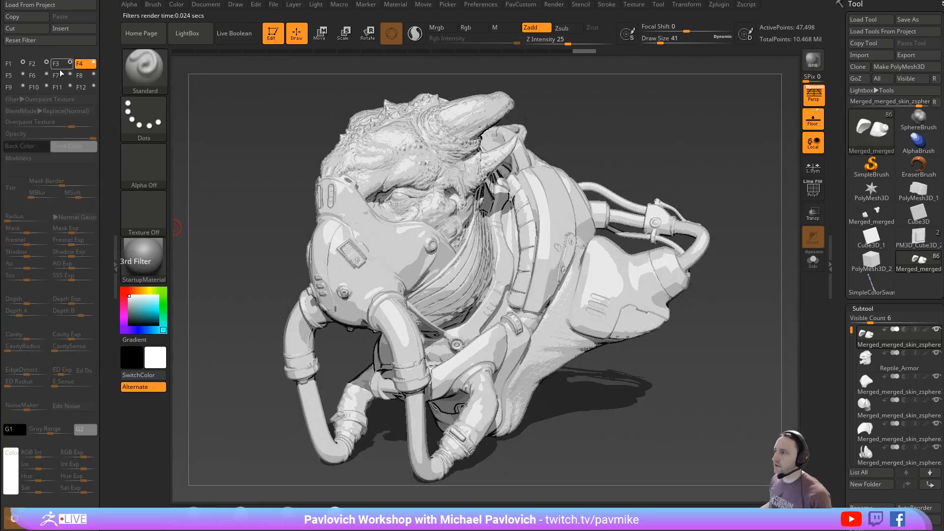
pyautogui.keyDown('ctrl'); pyautogui.moveTo(695, 116); pyautogui.dragTo(687, 117, button='right'); pyautogui.keyUp('ctrl')
pyautogui.press('s')
pyautogui.moveTo(686, 117); pyautogui.dragTo(656, 124)
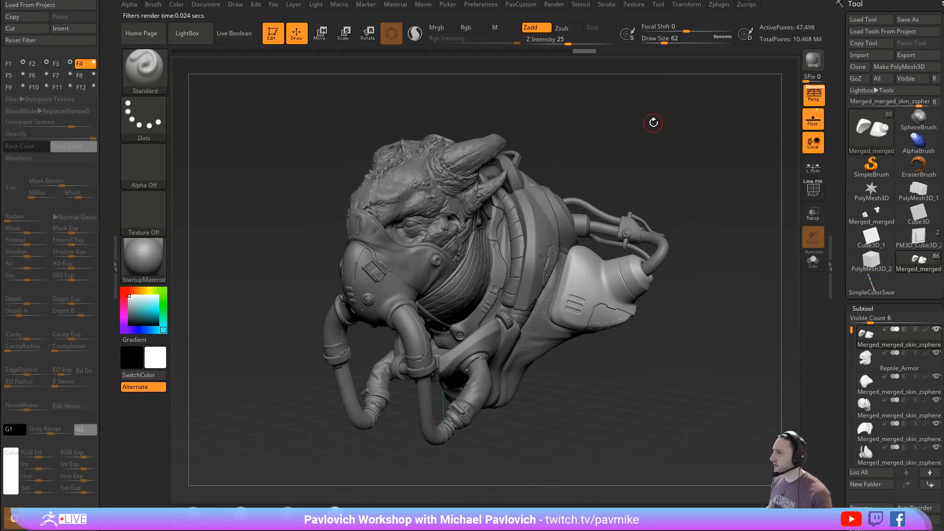
# - Append a sphere as a new subtool, select it and scale it up until it encloses the whole bust
pyautogui.scroll(-5, 845, 231)
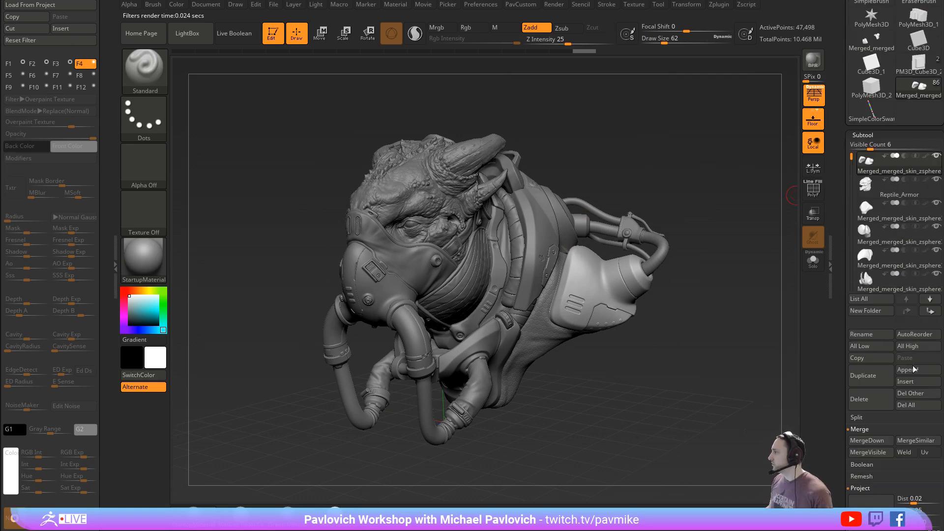
pyautogui.click(913, 369)
pyautogui.click(436, 349)
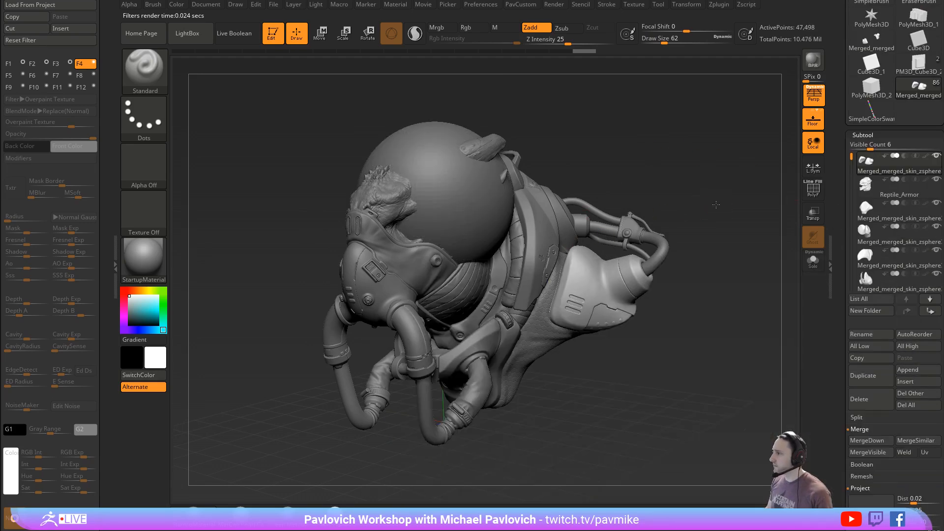
pyautogui.keyDown('alt'); pyautogui.moveTo(735, 213); pyautogui.dragTo(838, 260); pyautogui.keyUp('alt')
pyautogui.keyDown('alt'); pyautogui.click(535, 221); pyautogui.keyUp('alt')
pyautogui.press('w')
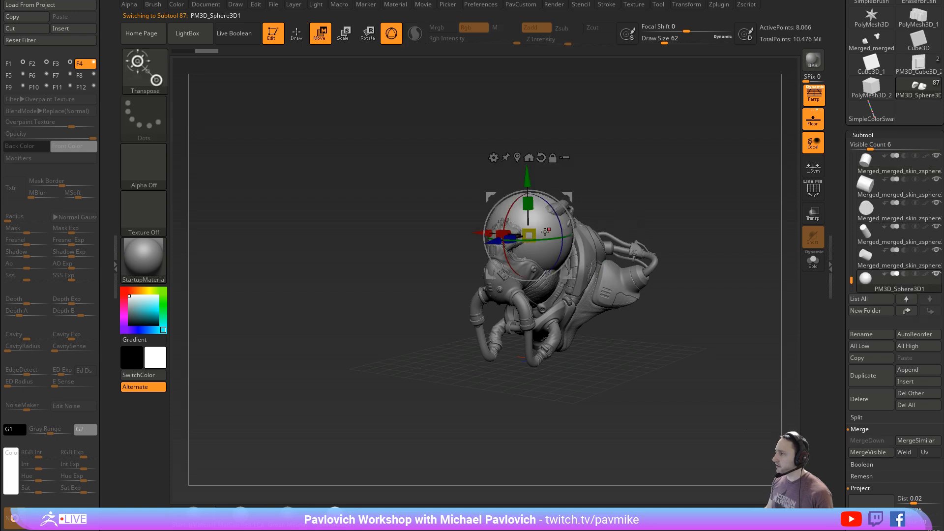
pyautogui.moveTo(528, 235)
pyautogui.mouseDown()
pyautogui.moveTo(681, 226)
pyautogui.moveTo(589, 194)
pyautogui.moveTo(585, 233)
pyautogui.mouseUp()
# - Turn on transparency and polyframe display, turn off perspective, and frame the sphere with the draw size at 74
pyautogui.click(812, 213)
pyautogui.click(814, 94)
pyautogui.press('q')
pyautogui.moveTo(718, 230)
pyautogui.mouseDown()
pyautogui.moveTo(716, 244)
pyautogui.moveTo(643, 234)
pyautogui.mouseUp()
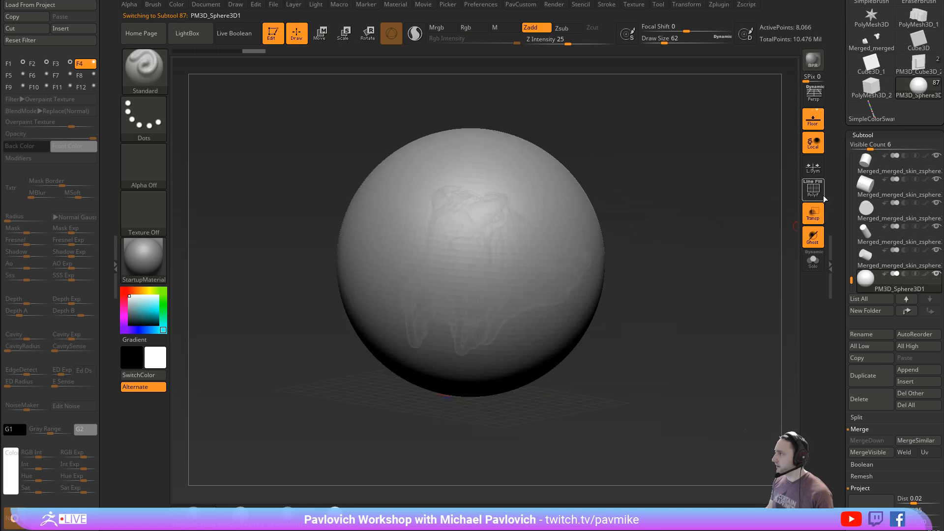
pyautogui.click(817, 192)
pyautogui.press('f')
pyautogui.press('s')
pyautogui.moveTo(726, 247); pyautogui.dragTo(712, 235)
pyautogui.moveTo(842, 317); pyautogui.dragTo(838, 243)
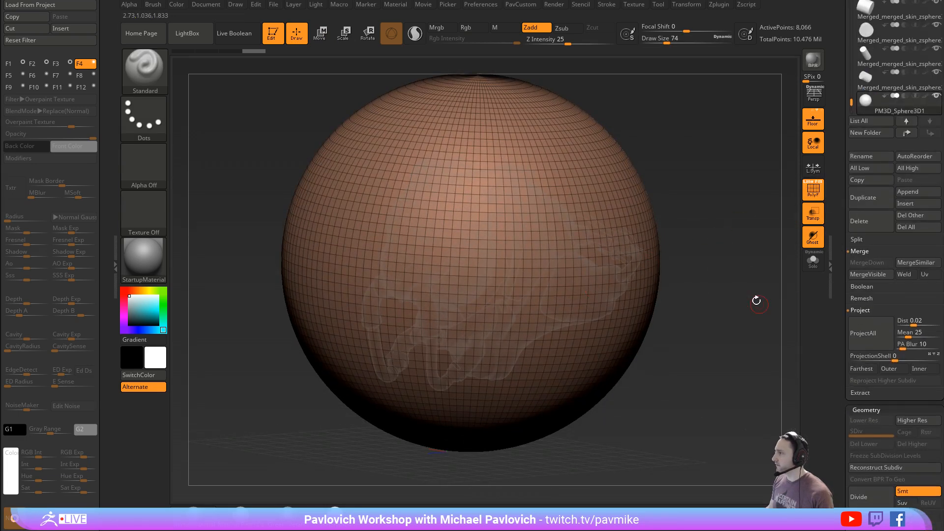
# - ZRemesh the sphere twice with adaptive size 0 and the Half option
pyautogui.press('4')
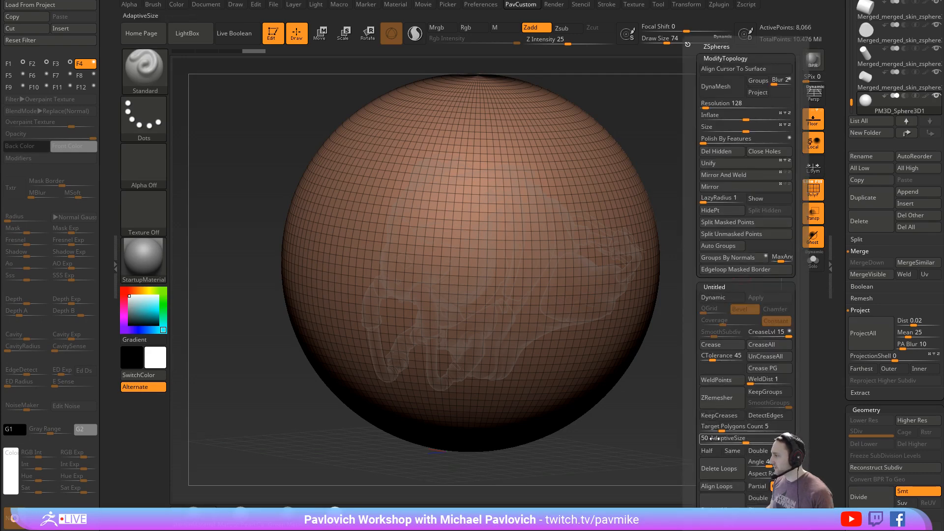
pyautogui.press('4')
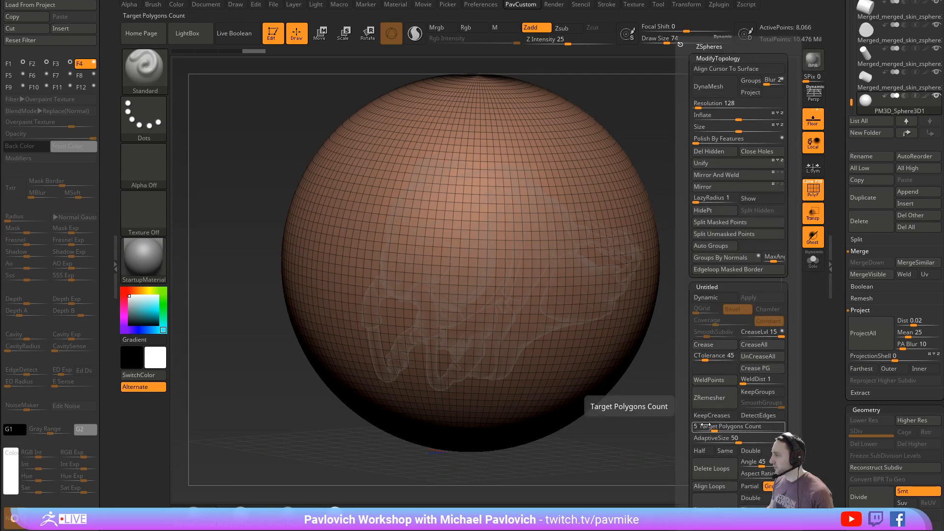
pyautogui.moveTo(735, 438); pyautogui.dragTo(686, 442)
pyautogui.click(699, 451)
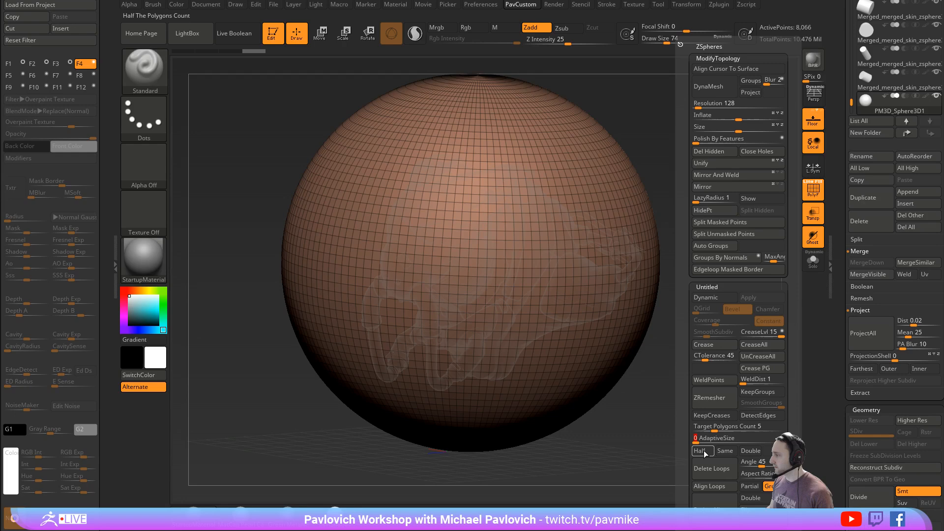
pyautogui.click(717, 399)
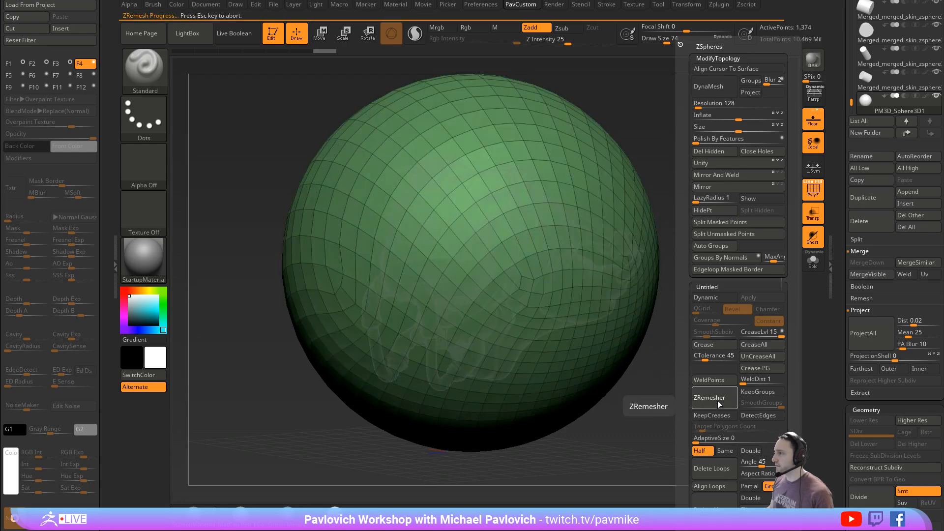
pyautogui.click(719, 404)
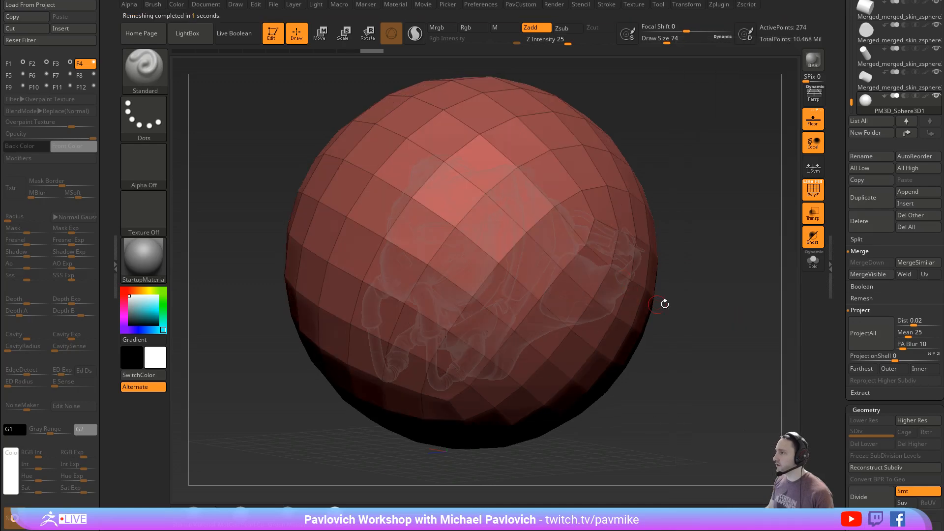
# - Leave Edit mode on the sphere, place a PolyMesh3D star in Edit mode and clear the rest of the canvas
pyautogui.moveTo(710, 292); pyautogui.dragTo(321, 183)
pyautogui.click(273, 34)
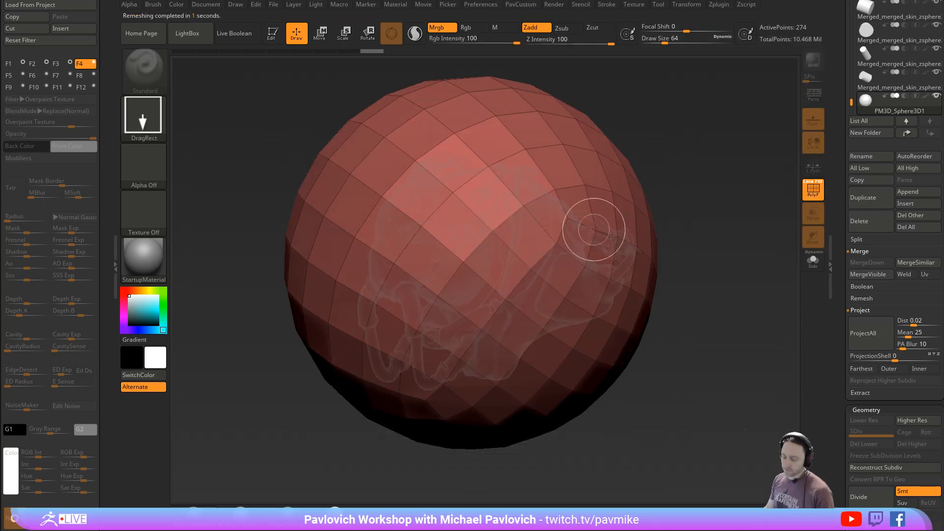
pyautogui.scroll(5, 838, 257)
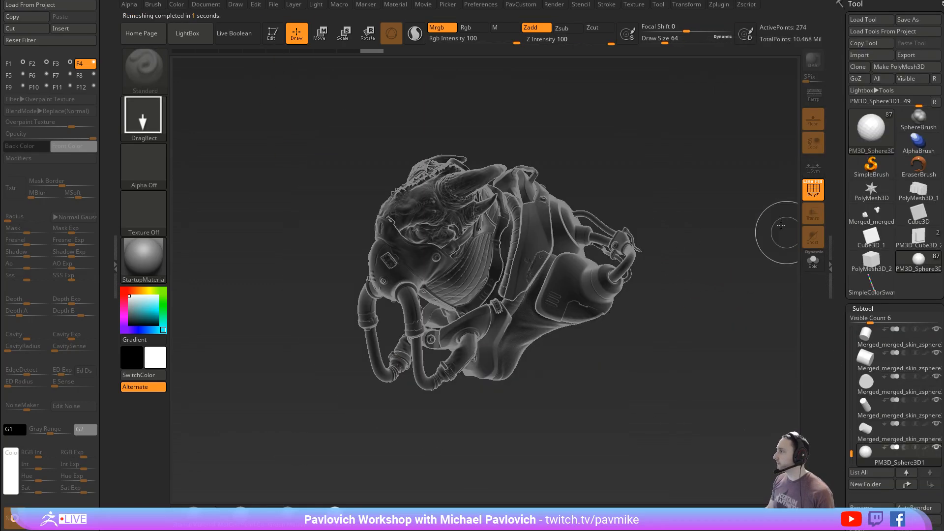
pyautogui.press('s')
pyautogui.moveTo(347, 126); pyautogui.dragTo(358, 127)
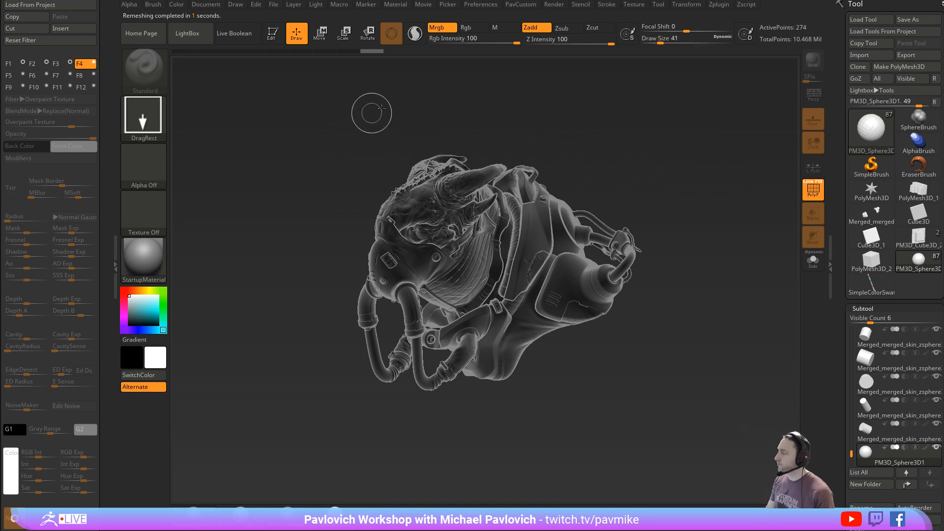
pyautogui.click(871, 168)
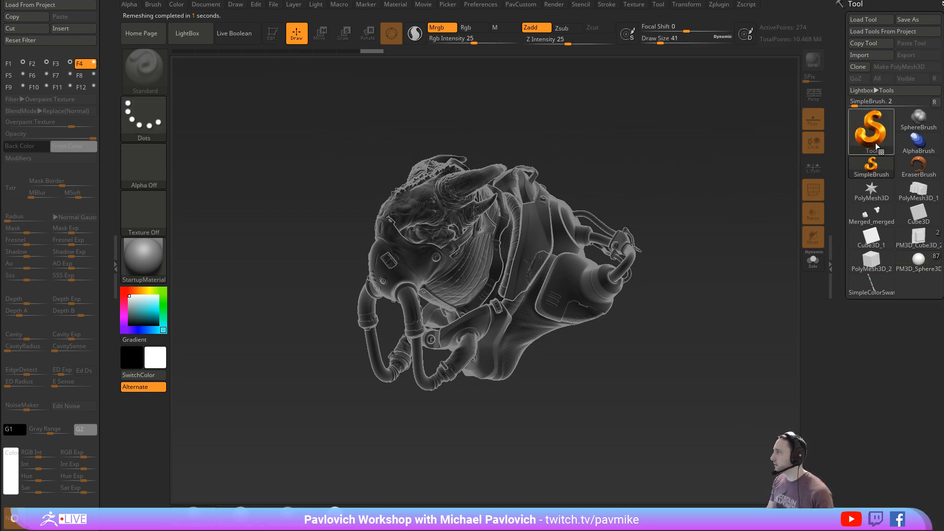
pyautogui.click(872, 135)
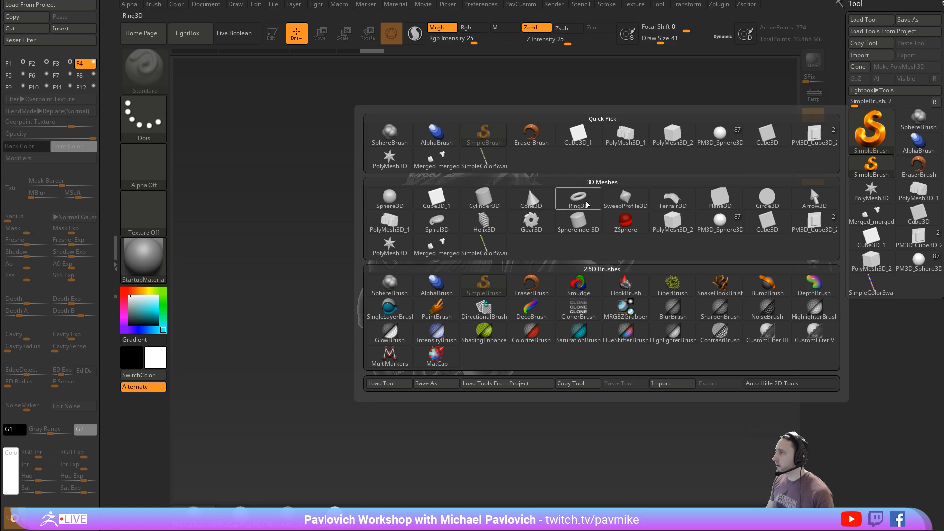
pyautogui.click(397, 255)
pyautogui.moveTo(576, 340); pyautogui.dragTo(590, 433)
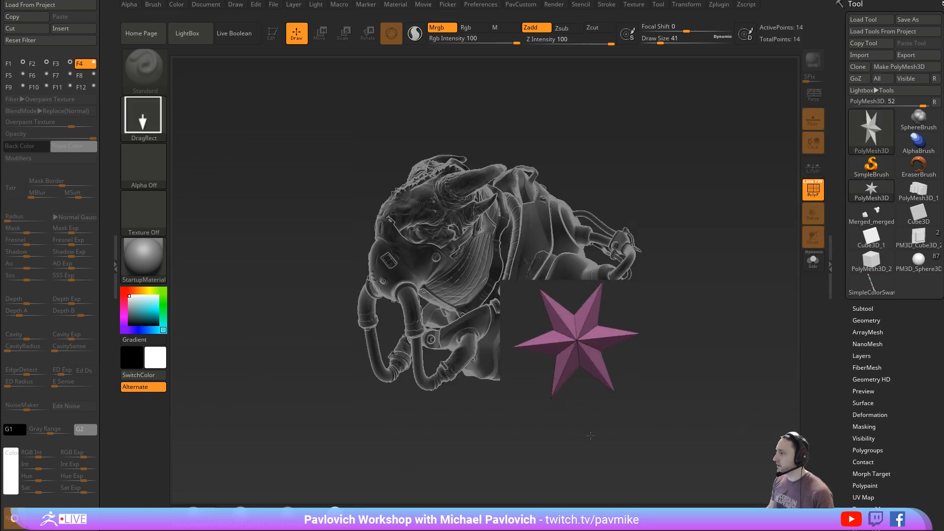
pyautogui.click(274, 34)
pyautogui.hotkey('ctrl', 'n')
# - Initialize the star as a QCube with X, Y and Z resolution 1, and give it a single polygroup
pyautogui.scroll(-10, 836, 333)
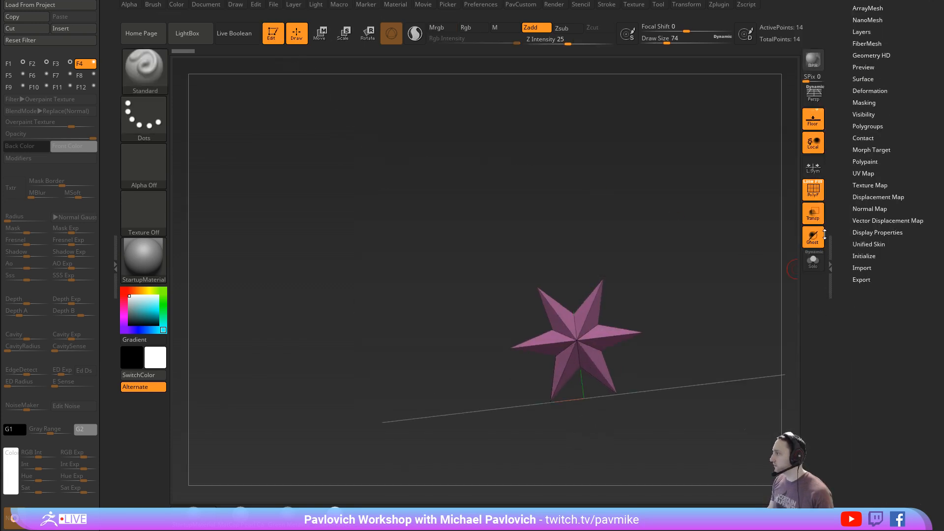
pyautogui.click(863, 265)
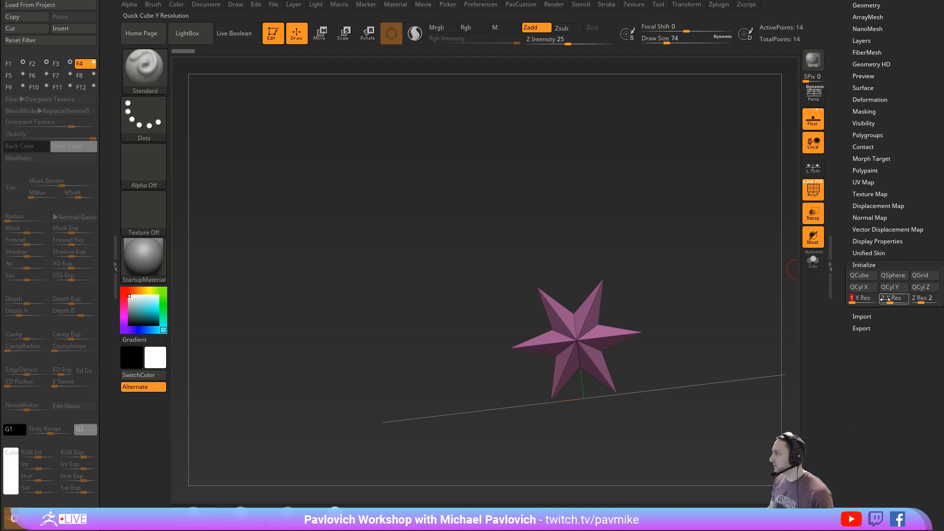
pyautogui.moveTo(921, 304); pyautogui.dragTo(913, 303)
pyautogui.click(859, 275)
pyautogui.moveTo(733, 293); pyautogui.dragTo(693, 371)
pyautogui.press('d')
pyautogui.hotkey('shift', 'd')
pyautogui.hotkey('ctrl', 'w')
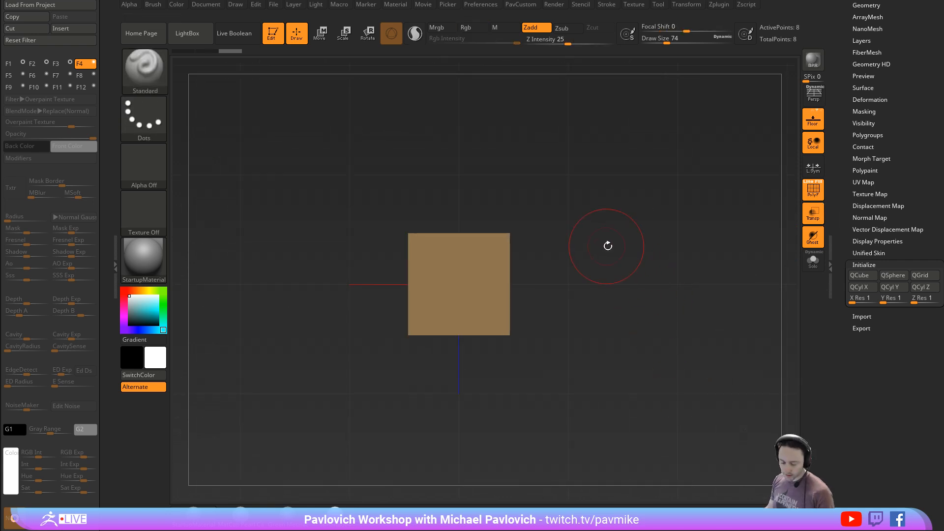
# - Create a new InsertMesh brush from the cube and turn it into a NanoMesh brush
pyautogui.press('b')
pyautogui.click(326, 516)
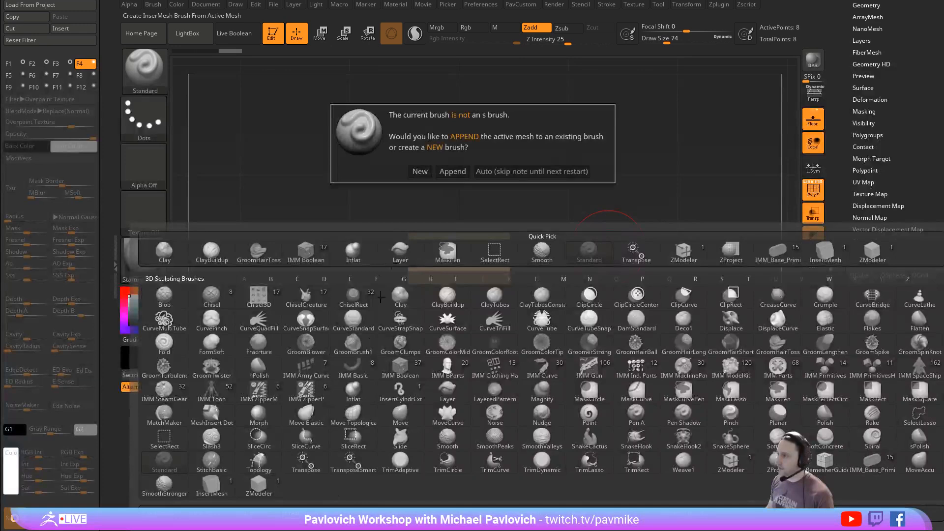
pyautogui.click(419, 171)
pyautogui.click(153, 4)
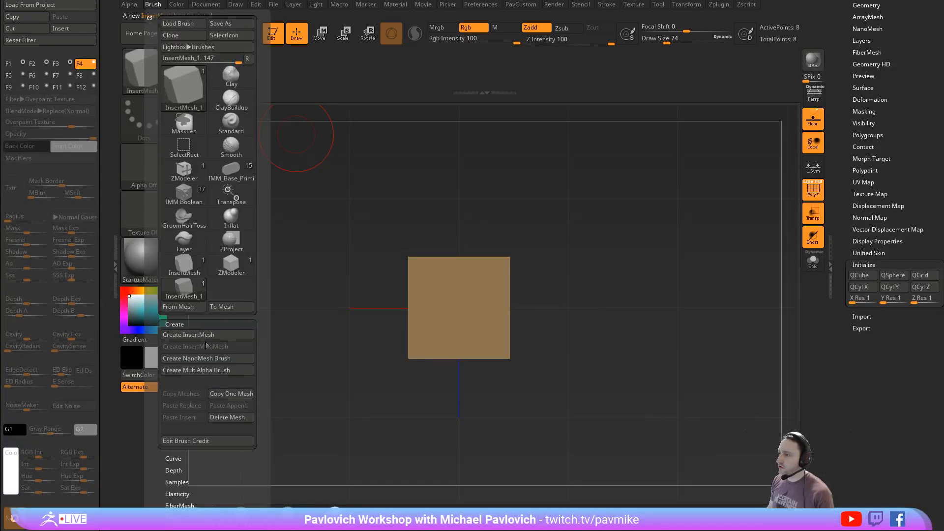
pyautogui.click(210, 360)
# - Switch back to the PM3D_Sphere3D1 tool and insert the cube NanoMesh across the whole sphere with the Polygroup All target
pyautogui.moveTo(841, 218); pyautogui.dragTo(837, 367)
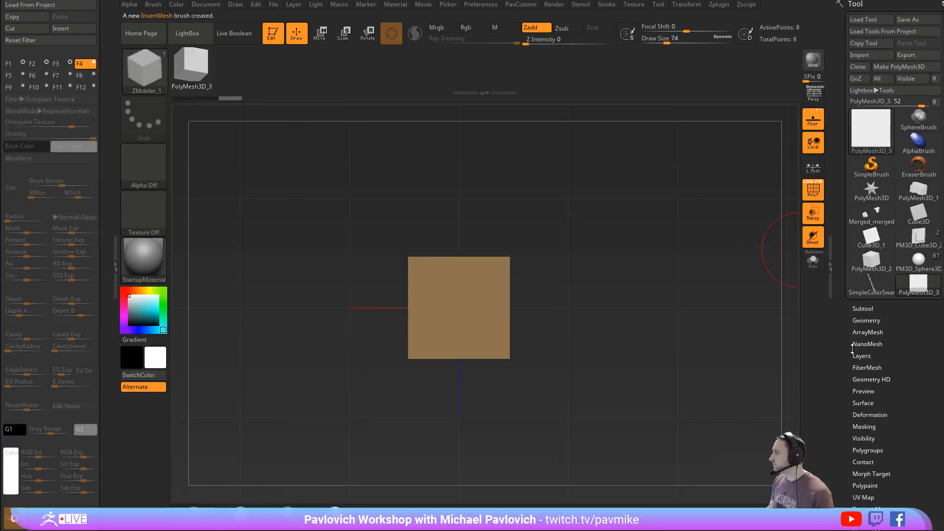
pyautogui.click(913, 267)
pyautogui.keyDown('alt'); pyautogui.moveTo(783, 246); pyautogui.dragTo(737, 204); pyautogui.keyUp('alt')
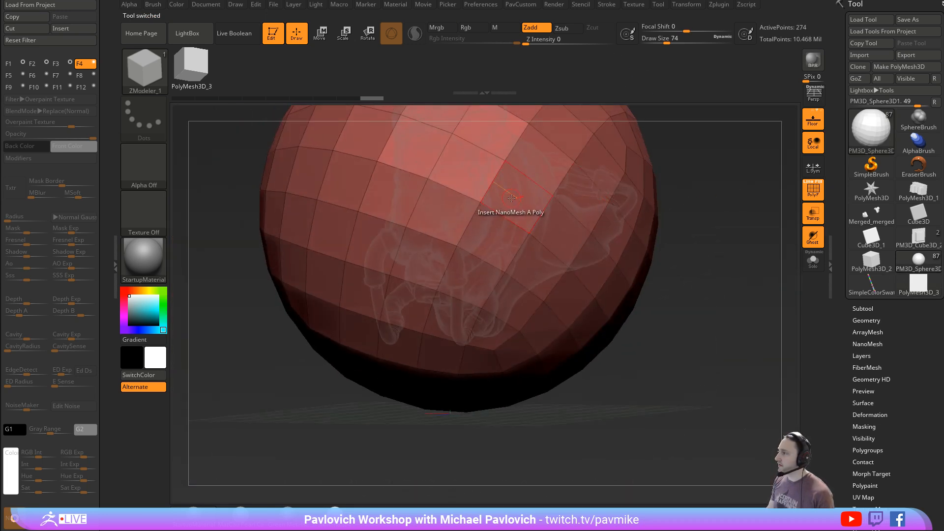
pyautogui.press('space')
pyautogui.click(572, 266)
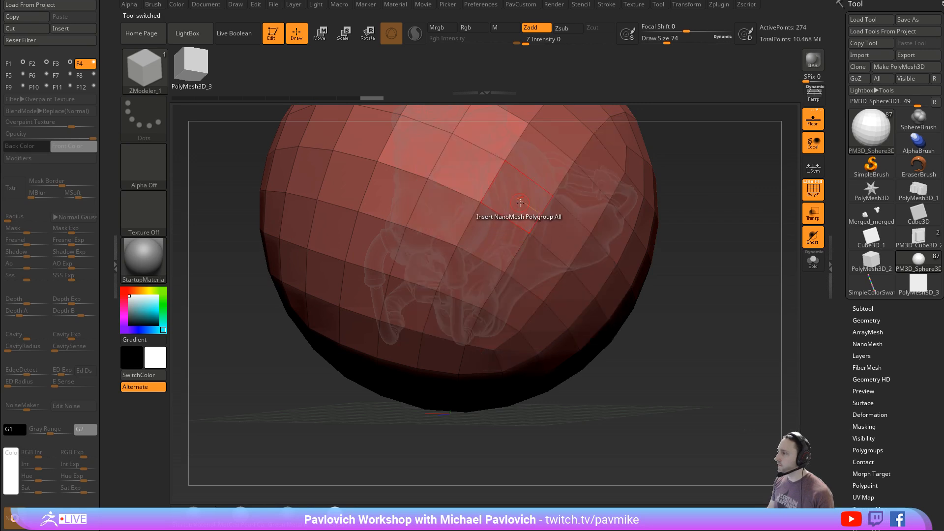
pyautogui.click(520, 201)
pyautogui.moveTo(752, 246); pyautogui.dragTo(728, 258)
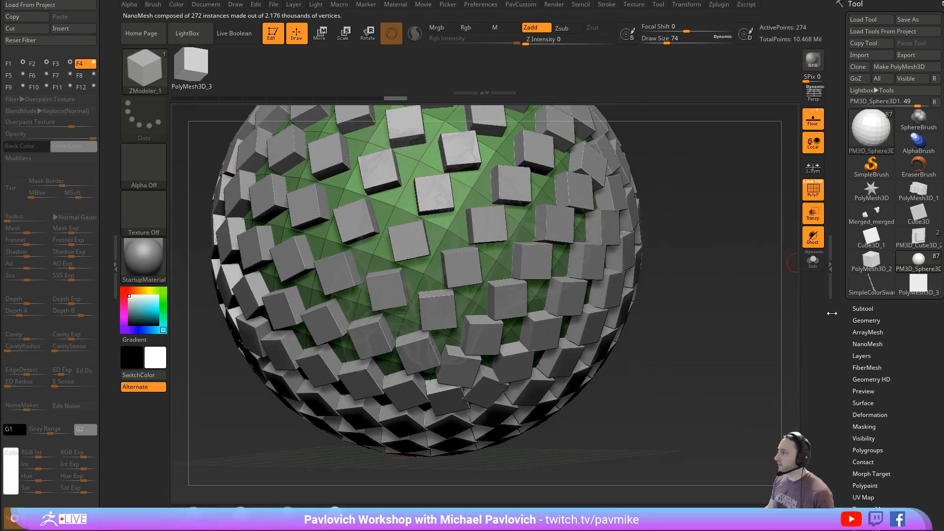
# - Flip the sphere's normals in its display properties and frame it from the front
pyautogui.moveTo(834, 338)
pyautogui.mouseDown()
pyautogui.moveTo(849, 229)
pyautogui.moveTo(866, 208)
pyautogui.mouseUp()
pyautogui.press('shift')
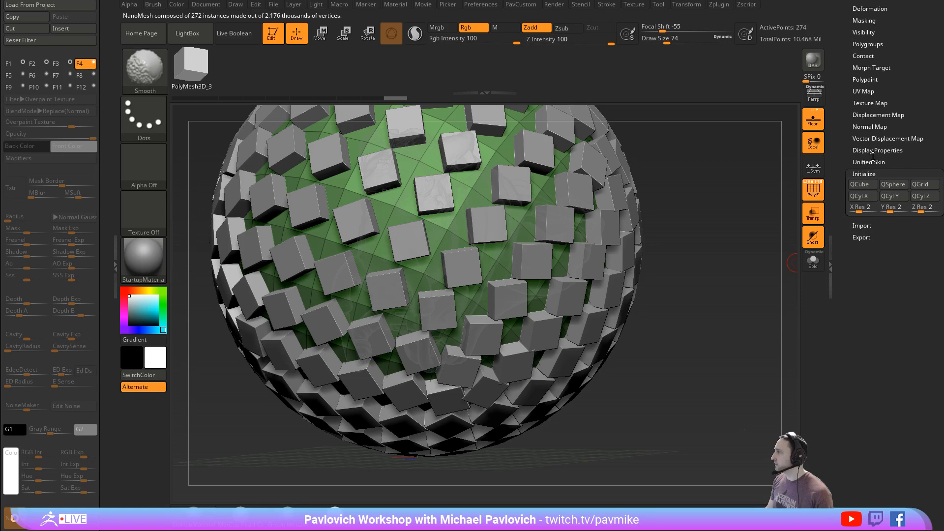
pyautogui.click(873, 152)
pyautogui.moveTo(727, 244)
pyautogui.mouseDown()
pyautogui.moveTo(718, 241)
pyautogui.moveTo(733, 246)
pyautogui.moveTo(827, 165)
pyautogui.mouseUp()
pyautogui.press('f')
pyautogui.scroll(5, 854, 179)
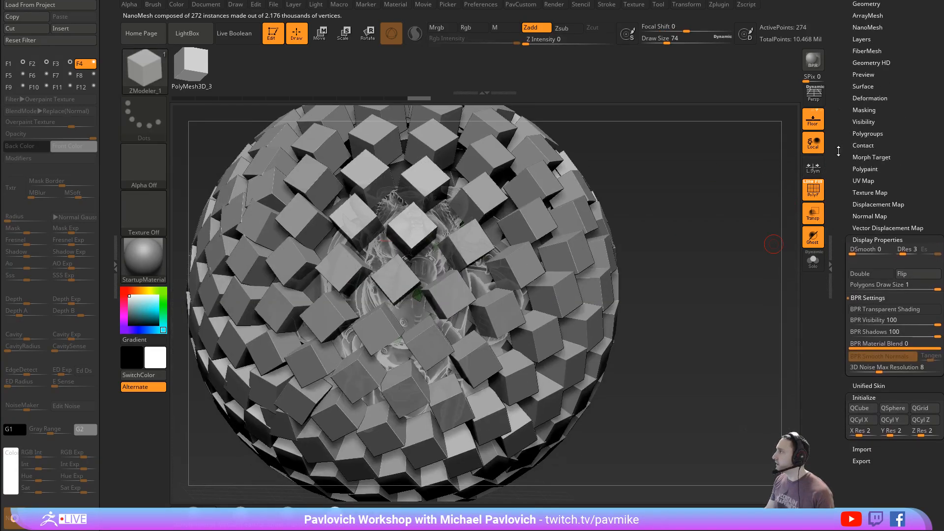
# - Set the NanoMesh width, length and height variance to 100 and its size to 0.08474
pyautogui.click(867, 152)
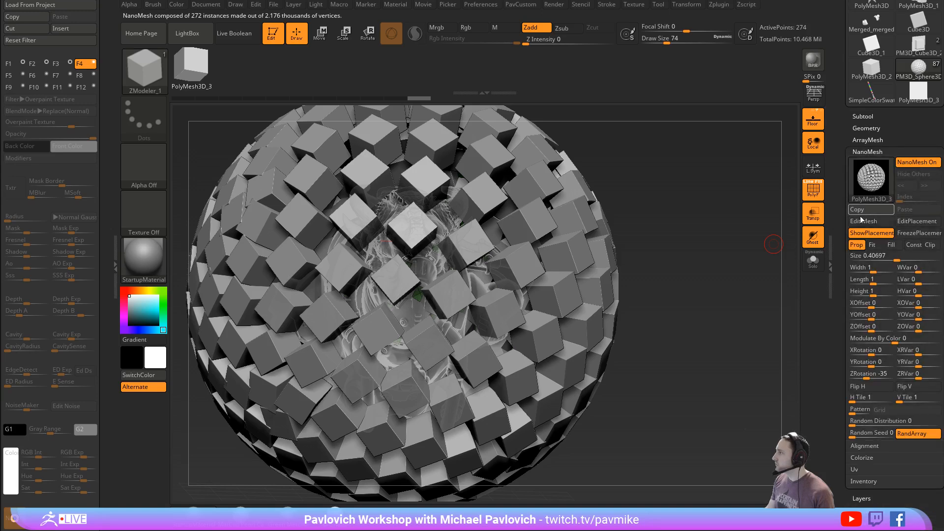
pyautogui.moveTo(916, 268); pyautogui.dragTo(942, 292)
pyautogui.moveTo(882, 258)
pyautogui.mouseDown()
pyautogui.moveTo(865, 257)
pyautogui.moveTo(879, 259)
pyautogui.mouseUp()
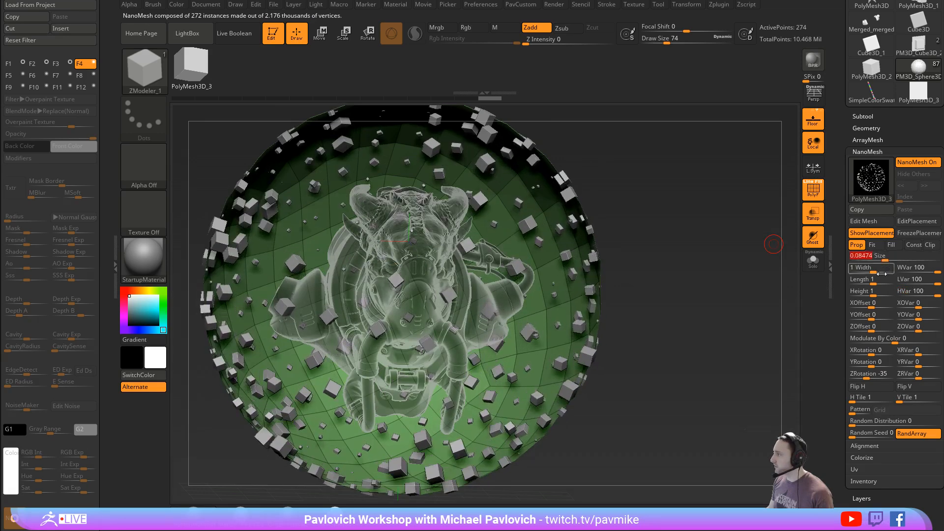
# - Set the NanoMesh size to 0.12141, Z offset to 3.71713 and random distribution to 0.72639
pyautogui.moveTo(864, 327); pyautogui.dragTo(891, 327)
pyautogui.moveTo(695, 283); pyautogui.dragTo(722, 275)
pyautogui.moveTo(879, 256); pyautogui.dragTo(889, 259)
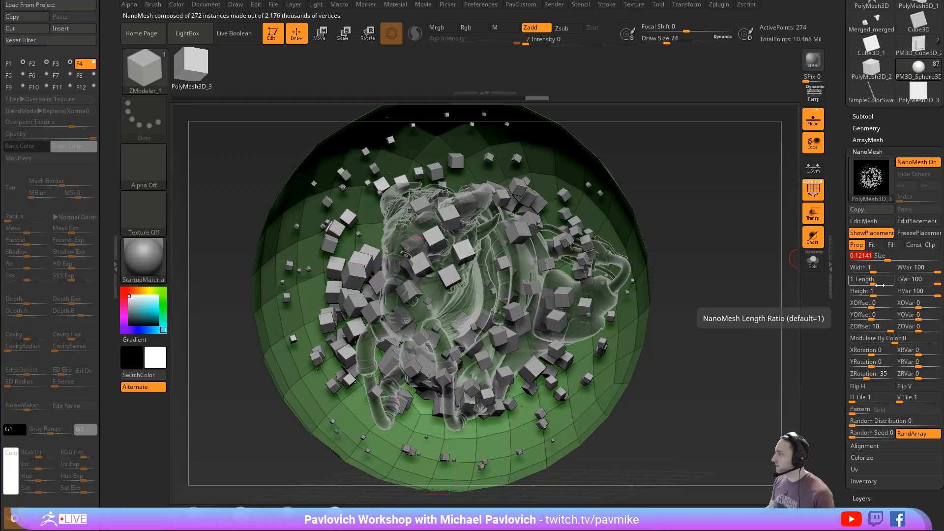
pyautogui.moveTo(879, 325); pyautogui.dragTo(889, 330)
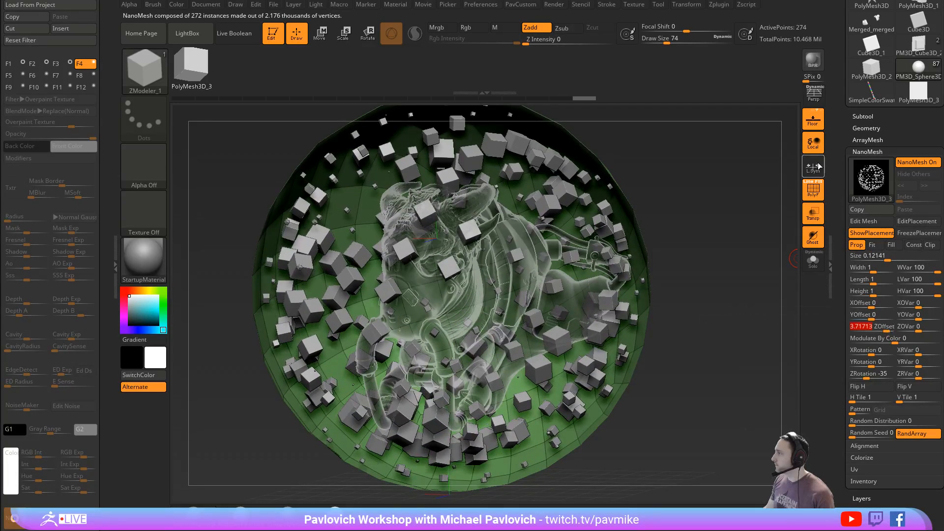
pyautogui.moveTo(873, 420); pyautogui.dragTo(865, 420)
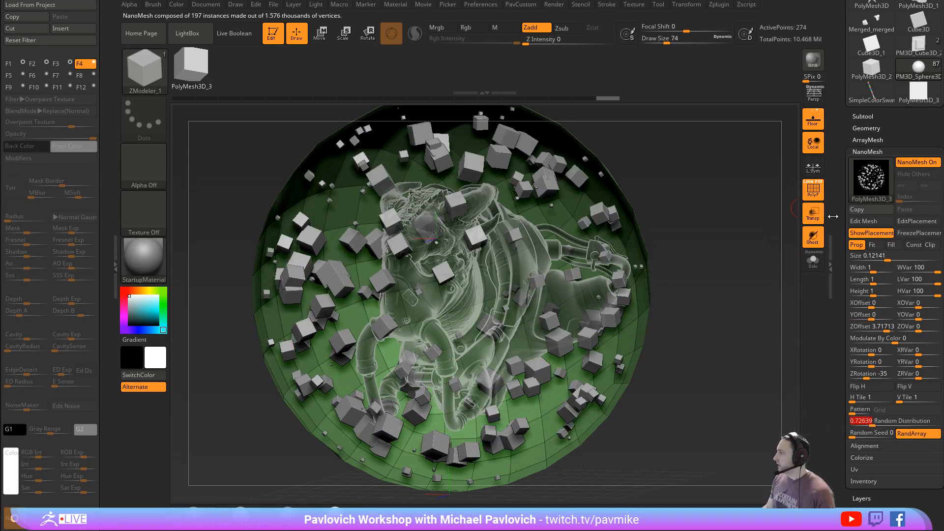
# - Convert the NanoMesh cubes to real geometry, isolate them and delete the hidden sphere polygons
pyautogui.click(863, 481)
pyautogui.click(867, 493)
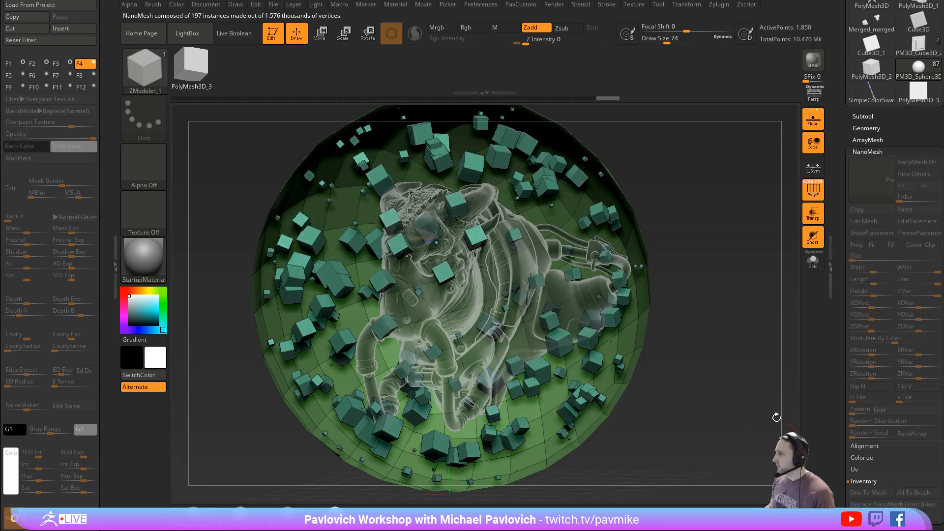
pyautogui.hotkey('ctrl', 'shift')
pyautogui.keyDown('ctrl'); pyautogui.keyDown('shift'); pyautogui.click(626, 250); pyautogui.keyUp('shift'); pyautogui.keyUp('ctrl')
pyautogui.keyDown('ctrl'); pyautogui.keyDown('shift'); pyautogui.moveTo(714, 193); pyautogui.dragTo(757, 283); pyautogui.keyUp('shift'); pyautogui.keyUp('ctrl')
pyautogui.press('2')
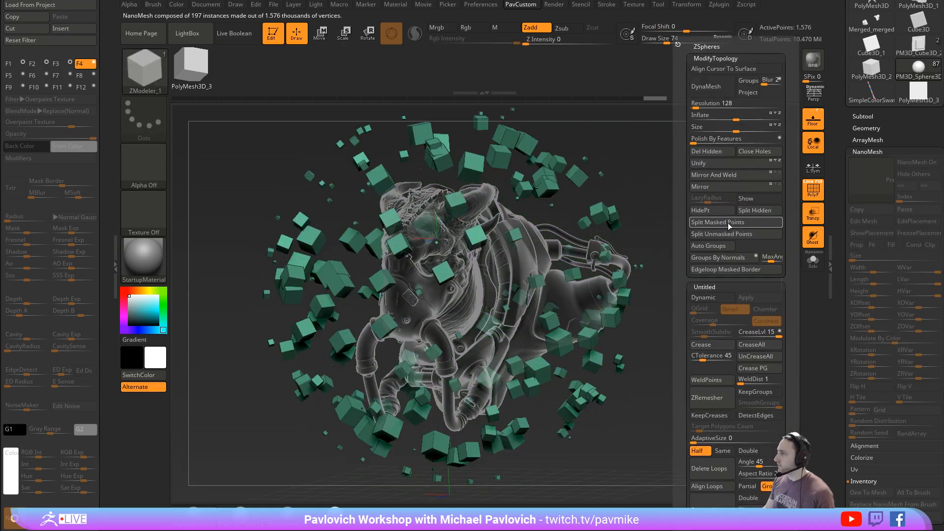
pyautogui.click(714, 164)
# - Turn on dynamic subdivision for the cubes and raise its SmoothSubdiv level to round them into smooth spheres
pyautogui.press('d')
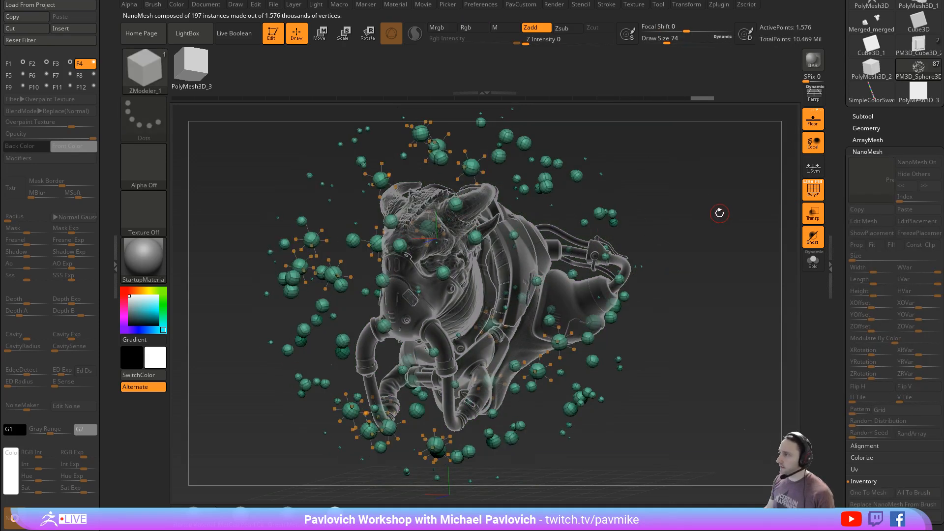
pyautogui.moveTo(716, 212)
pyautogui.mouseDown()
pyautogui.moveTo(740, 196)
pyautogui.moveTo(782, 211)
pyautogui.moveTo(712, 216)
pyautogui.mouseUp()
pyautogui.press('2')
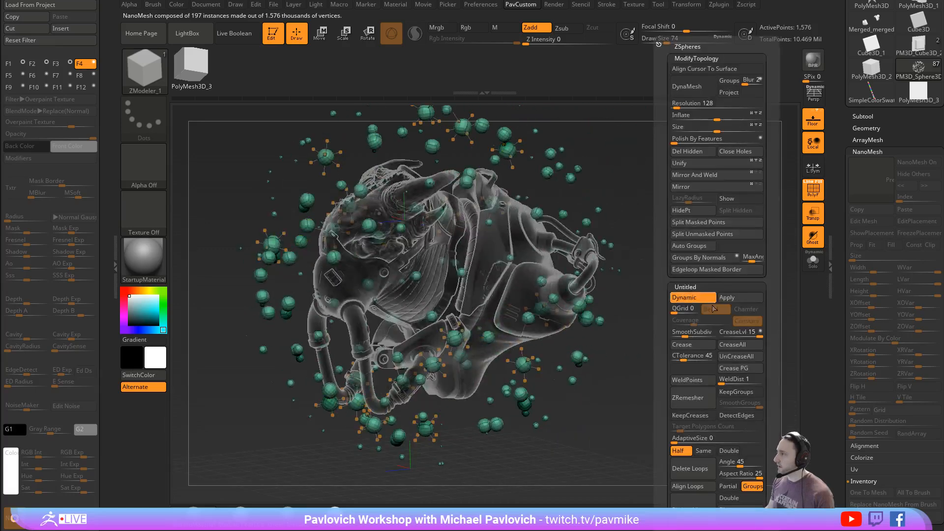
pyautogui.moveTo(715, 333)
pyautogui.mouseDown()
pyautogui.moveTo(693, 333)
pyautogui.moveTo(701, 334)
pyautogui.mouseUp()
# - Turn off polyframe and transparency display, turn on perspective and run a BPR render
pyautogui.click(804, 195)
pyautogui.keyDown('alt'); pyautogui.moveTo(716, 234); pyautogui.dragTo(766, 240); pyautogui.keyUp('alt')
pyautogui.click(811, 216)
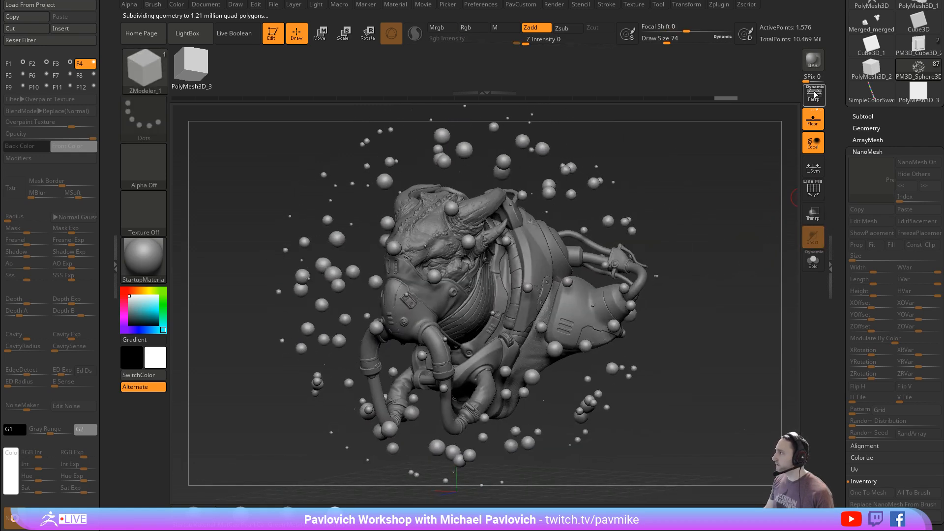
pyautogui.click(813, 94)
pyautogui.click(812, 60)
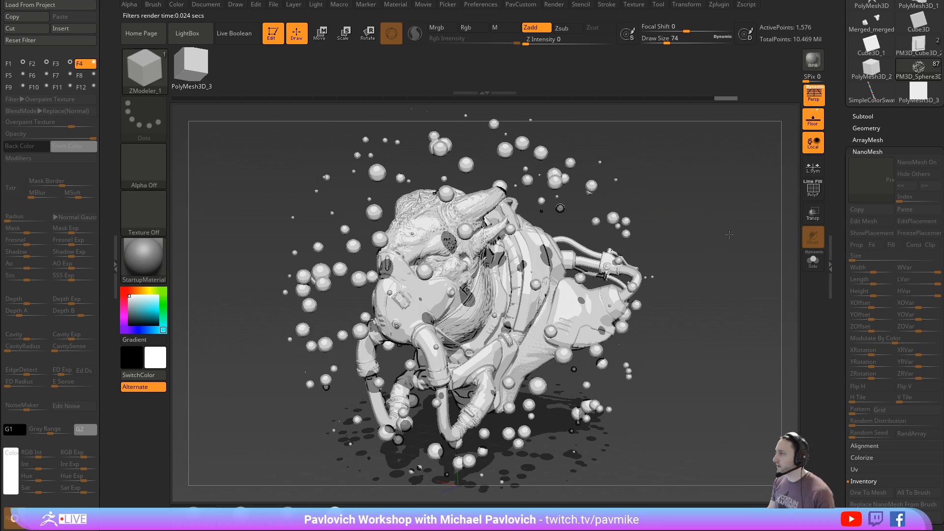
pyautogui.moveTo(729, 234); pyautogui.dragTo(724, 236)
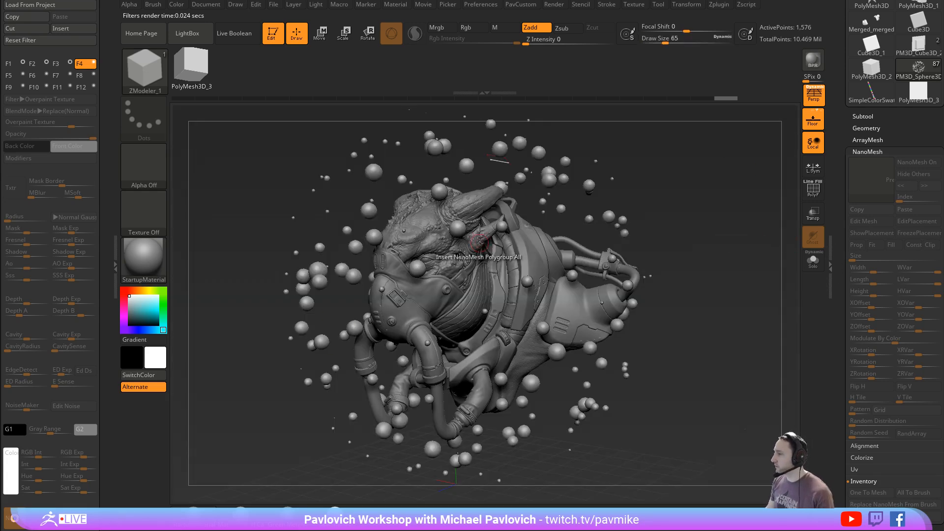
# - Enable BPR Transparent Shading and set BPR Shadows to 0 for the floating spheres, and render with BPR
pyautogui.moveTo(842, 291)
pyautogui.mouseDown()
pyautogui.moveTo(841, 108)
pyautogui.moveTo(843, 118)
pyautogui.mouseUp()
pyautogui.click(865, 203)
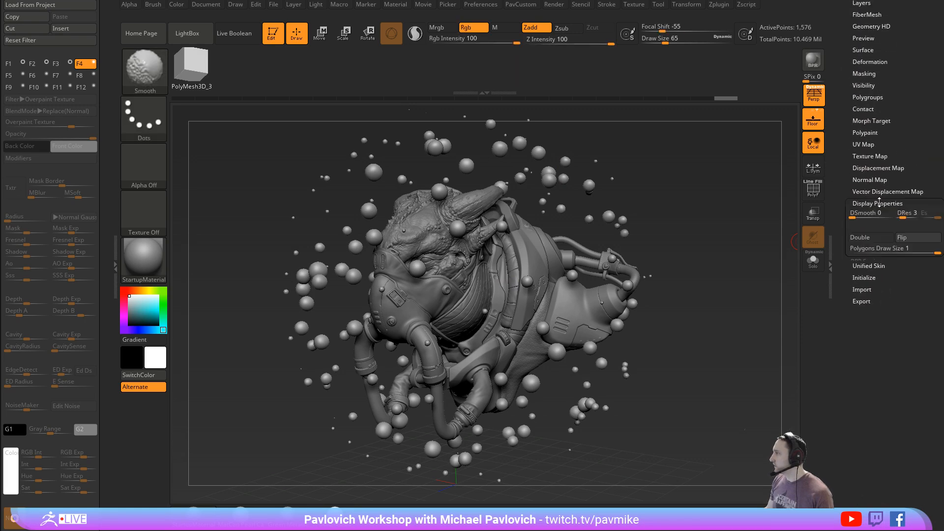
pyautogui.click(868, 261)
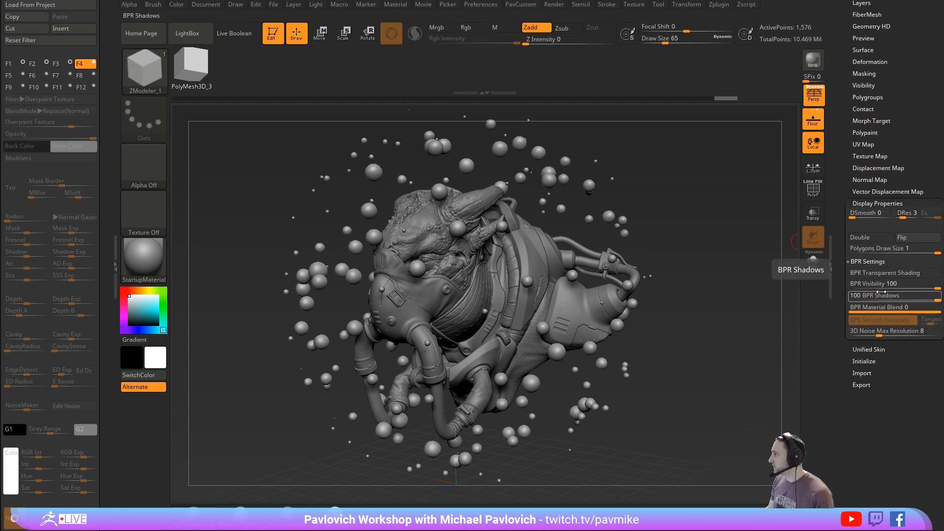
pyautogui.click(883, 273)
pyautogui.click(834, 294)
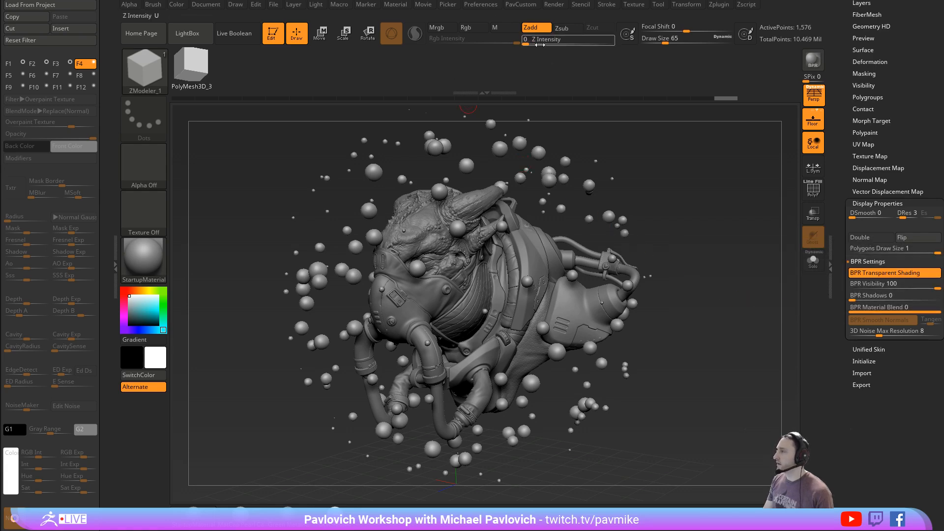
pyautogui.click(553, 4)
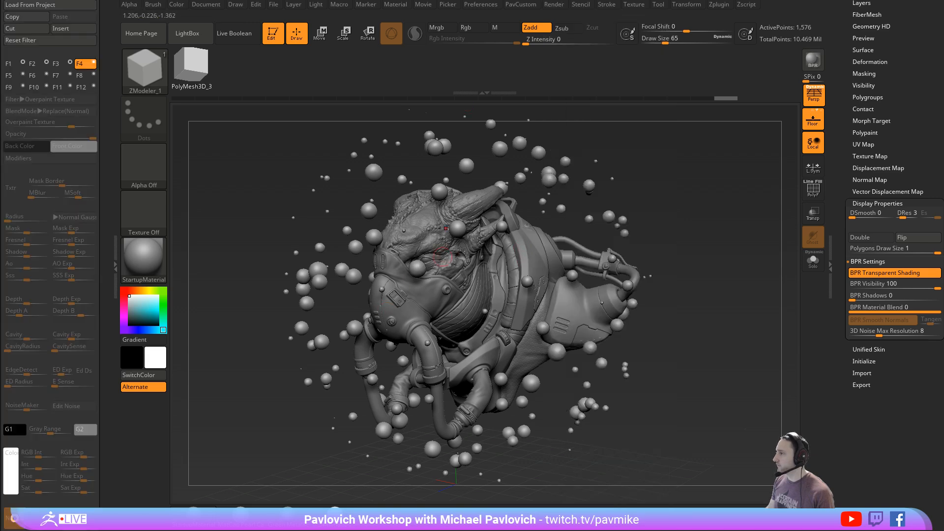
pyautogui.hotkey('shift', 'r')
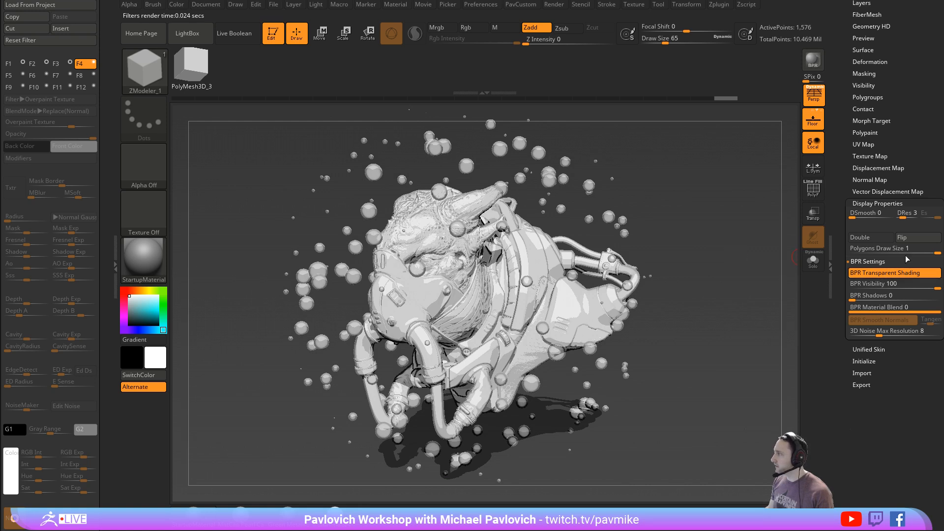
# - Set the floating spheres' BPR Visibility to 68 and render with BPR at SPix 0
pyautogui.moveTo(909, 284); pyautogui.dragTo(909, 284)
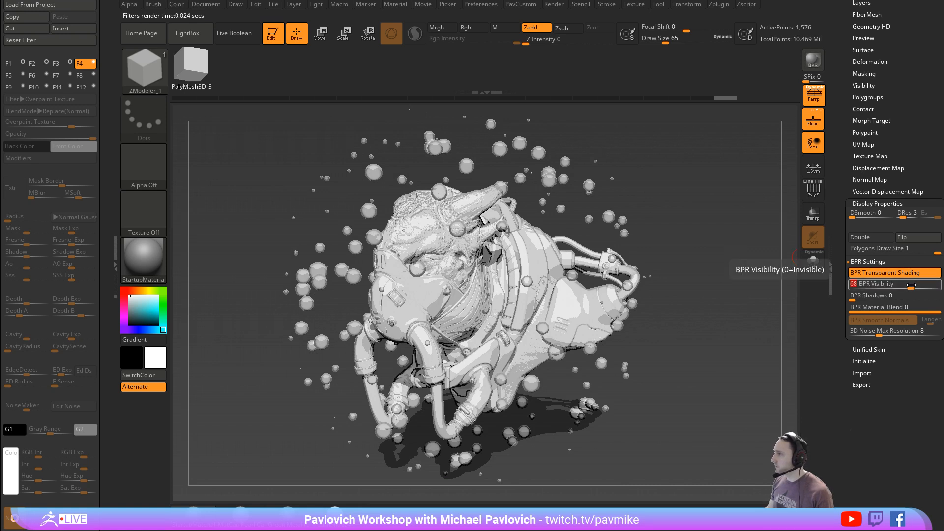
pyautogui.moveTo(810, 78); pyautogui.dragTo(820, 97)
pyautogui.click(814, 60)
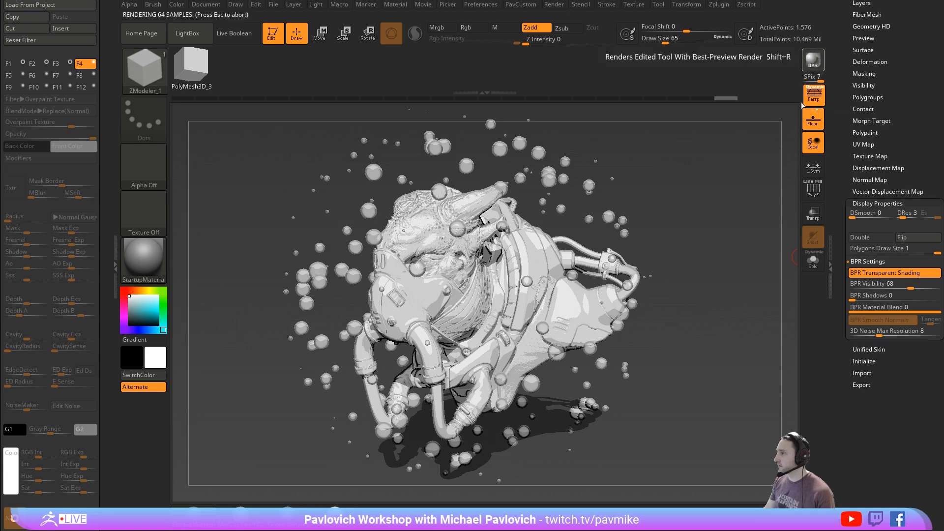
pyautogui.press('Escape')
pyautogui.moveTo(814, 79); pyautogui.dragTo(797, 79)
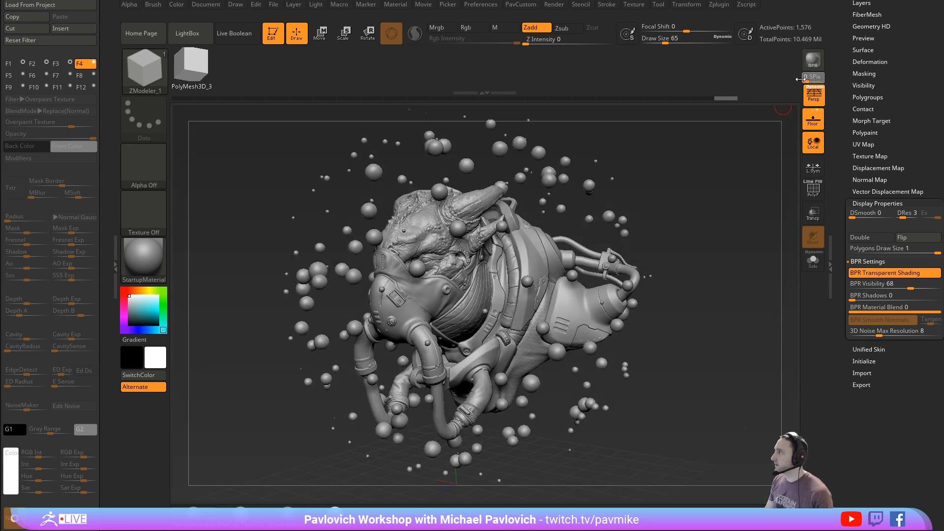
pyautogui.click(813, 60)
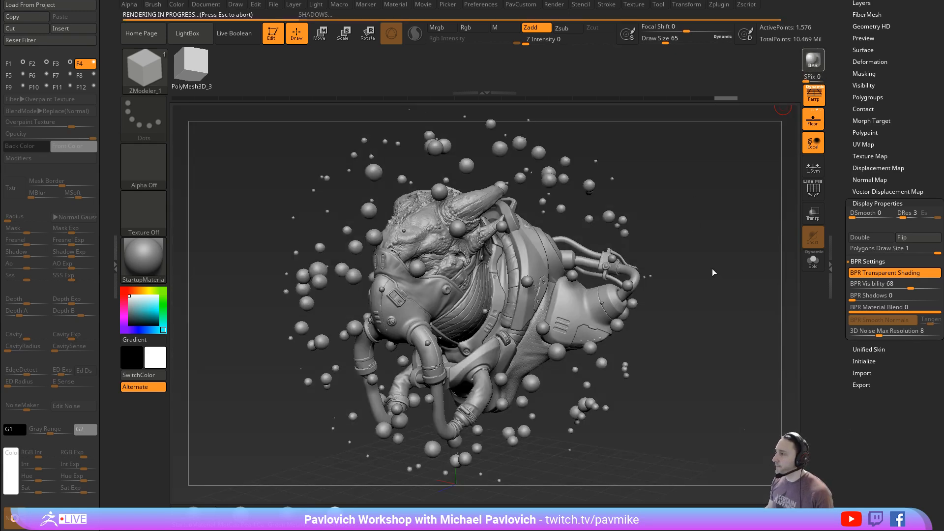
# - Set the draw size to 51
pyautogui.press('s')
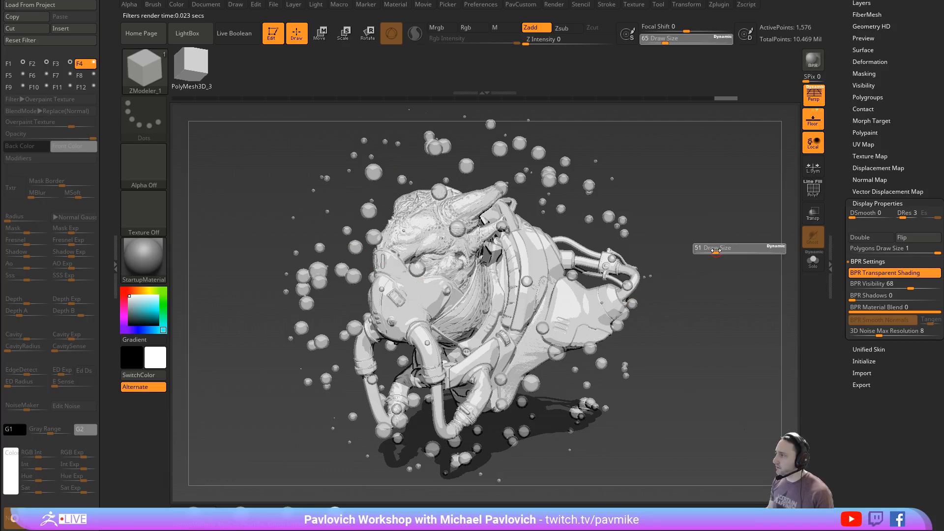
pyautogui.click(717, 249)
pyautogui.moveTo(659, 251); pyautogui.dragTo(716, 248)
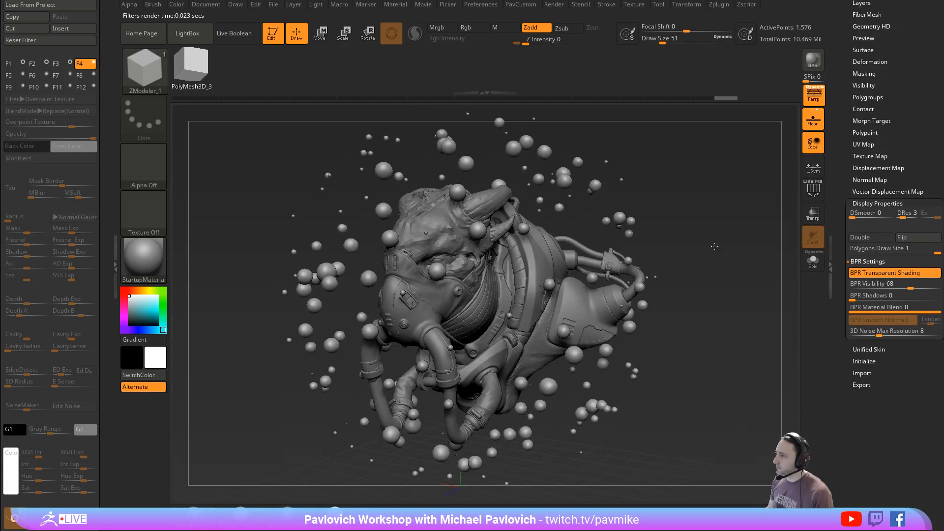
# - Fill the floating spheres with the ReflectedMap material and white color in Mrgb mode
pyautogui.click(141, 260)
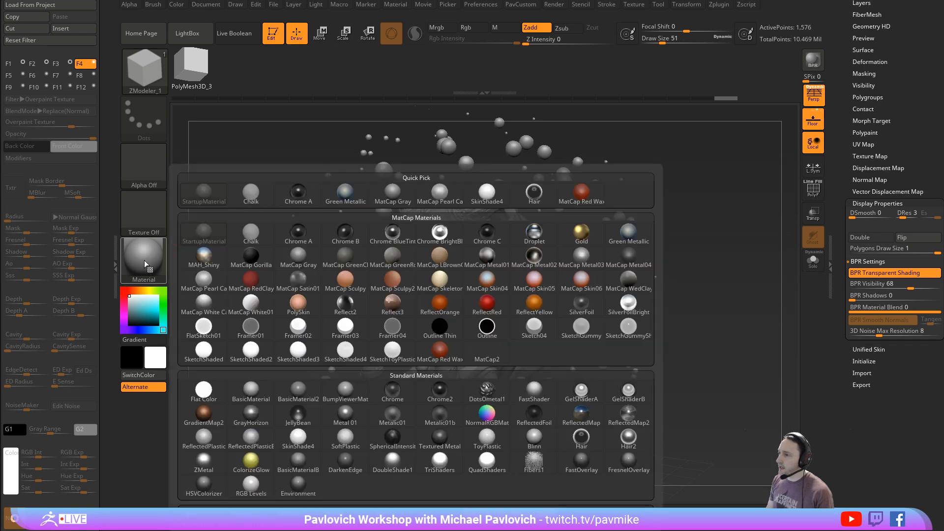
pyautogui.click(583, 416)
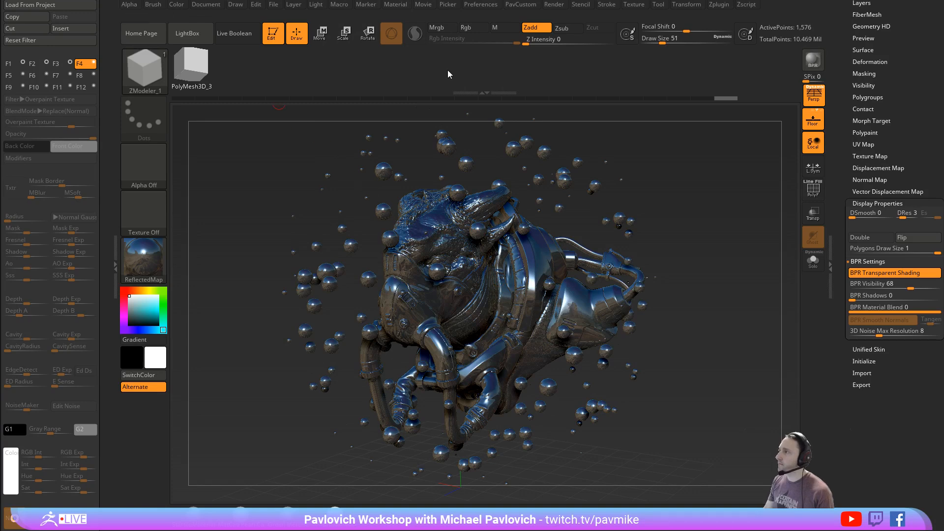
pyautogui.click(441, 29)
pyautogui.click(177, 5)
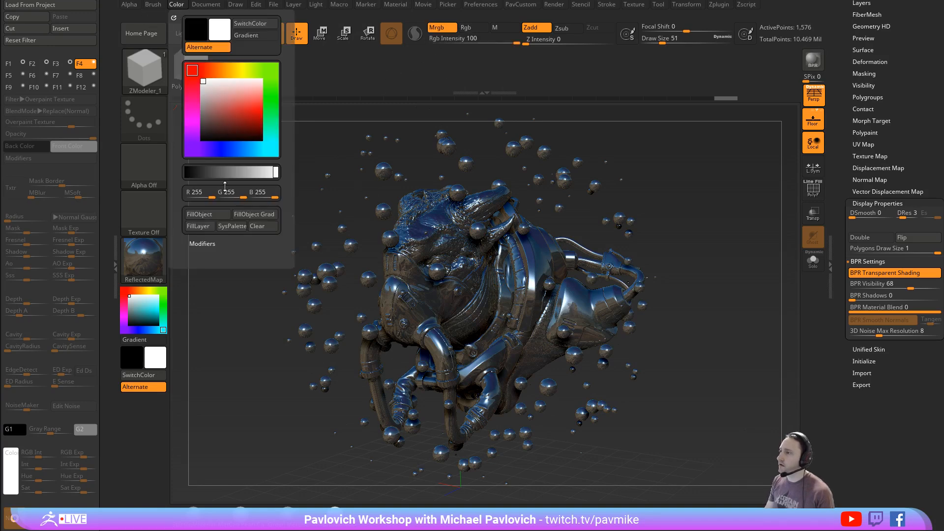
pyautogui.click(214, 215)
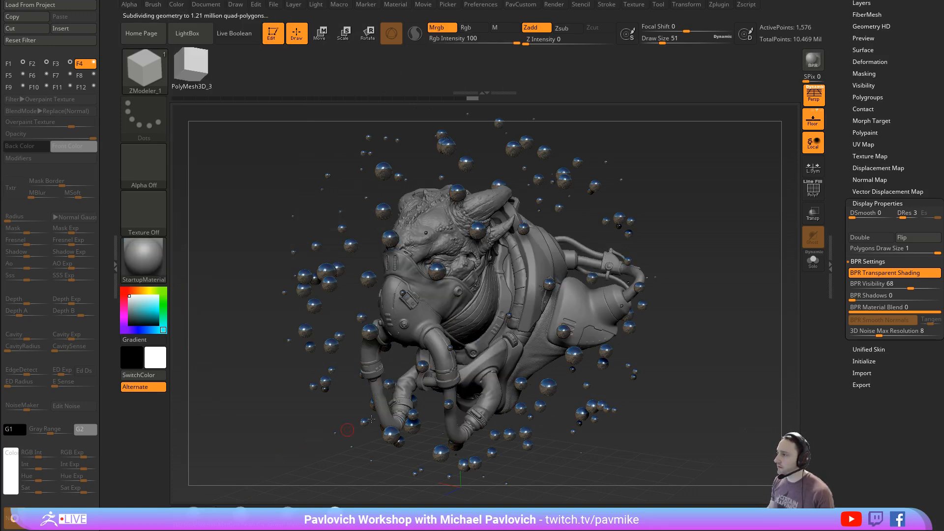
# - Render the bust and floating spheres with BPR, and set the draw size to 39
pyautogui.hotkey('shift', 'r')
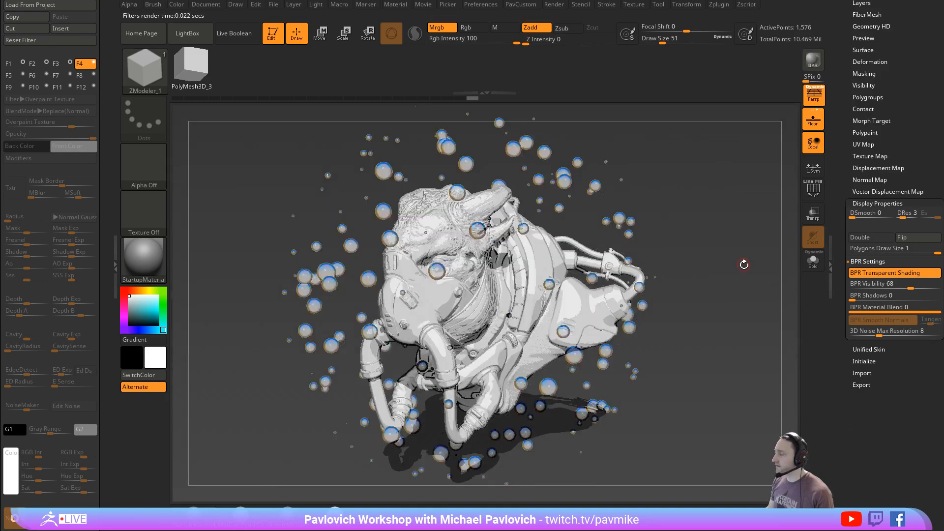
pyautogui.press('s')
pyautogui.click(682, 207)
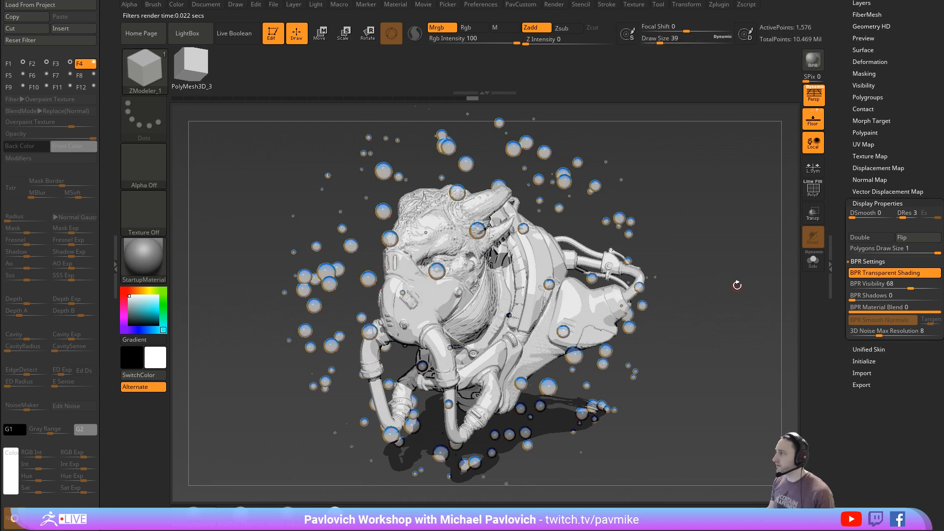
# - Inflate the floating spheres by 72 and render the enlarged bubbles with BPR
pyautogui.press('1')
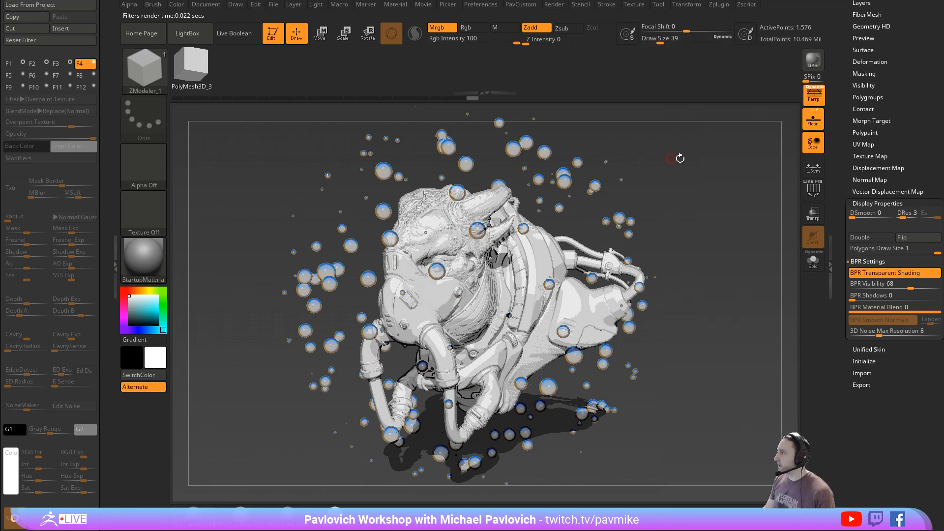
pyautogui.press('1')
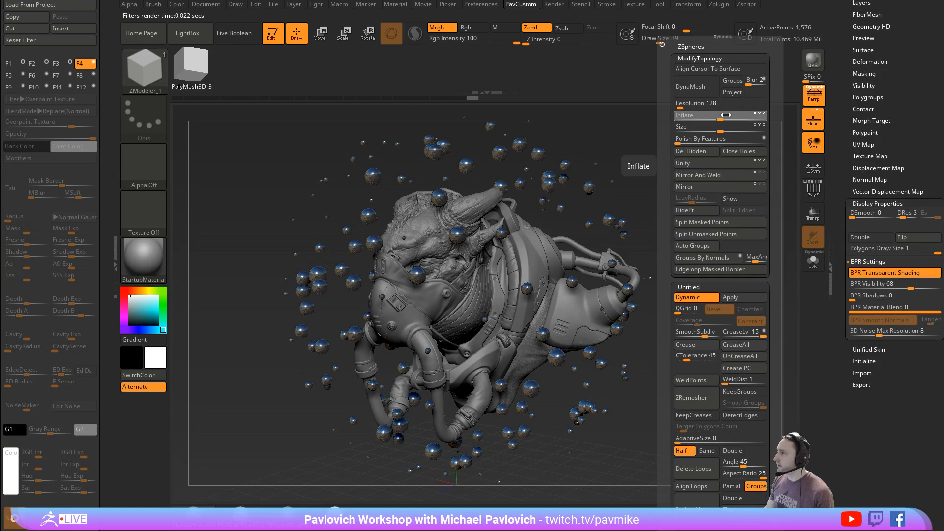
pyautogui.moveTo(725, 115); pyautogui.dragTo(767, 116)
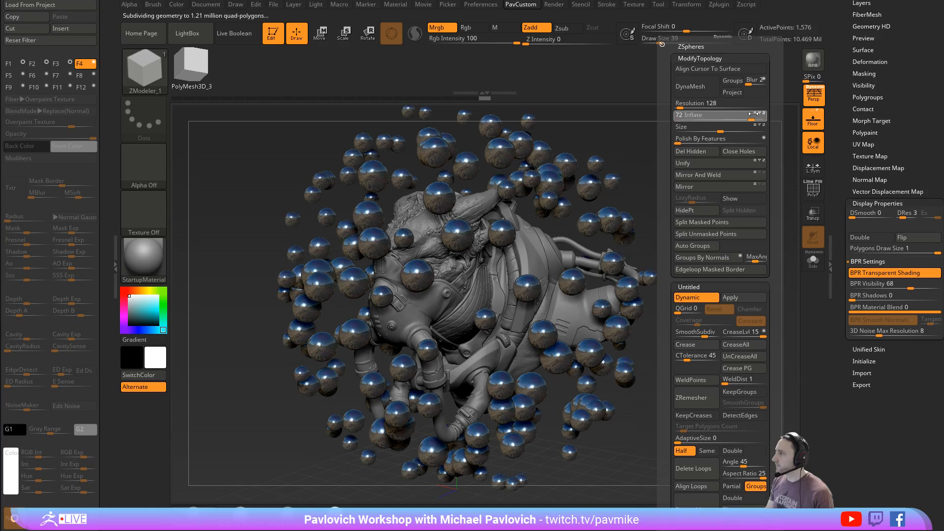
pyautogui.click(816, 65)
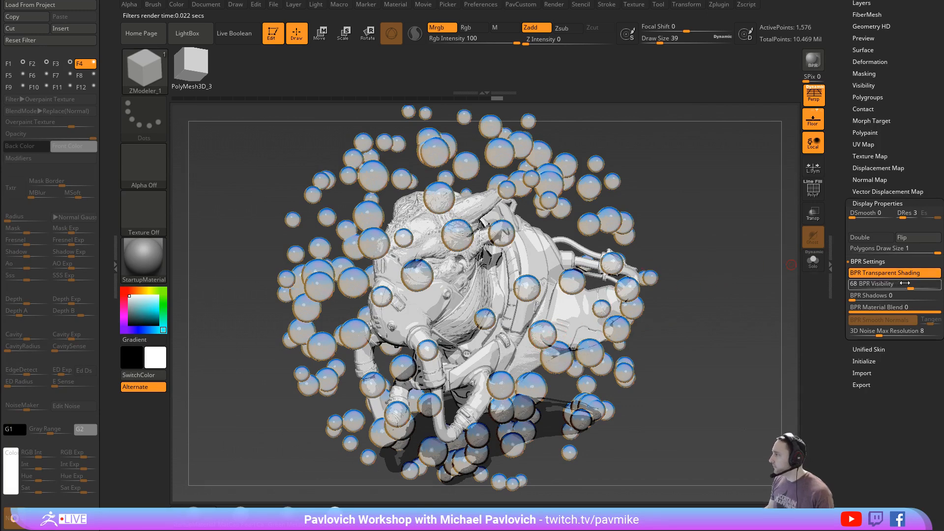
# - Set the floating spheres' BPR Visibility to 60, render with BPR, and open the BPR Transparency settings
pyautogui.moveTo(910, 285); pyautogui.dragTo(902, 284)
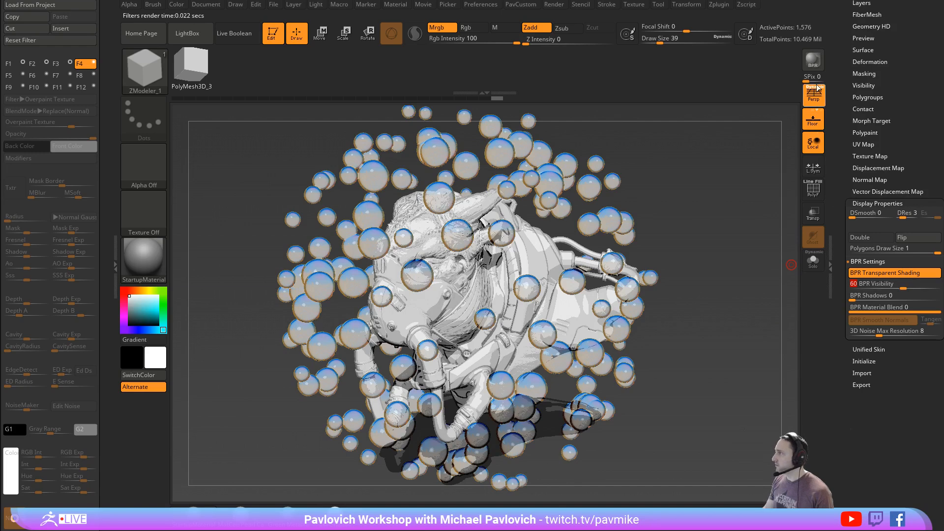
pyautogui.click(813, 60)
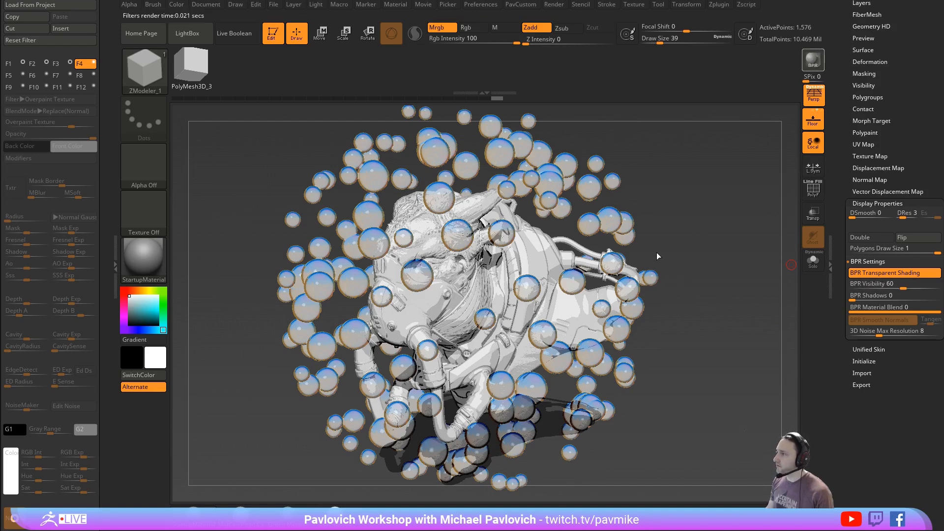
pyautogui.click(554, 4)
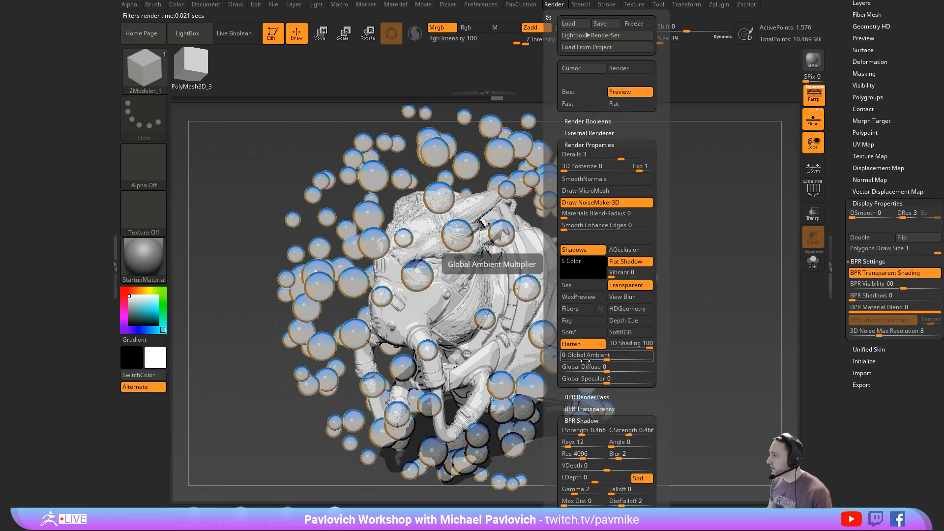
pyautogui.click(585, 409)
pyautogui.moveTo(560, 443); pyautogui.dragTo(560, 353)
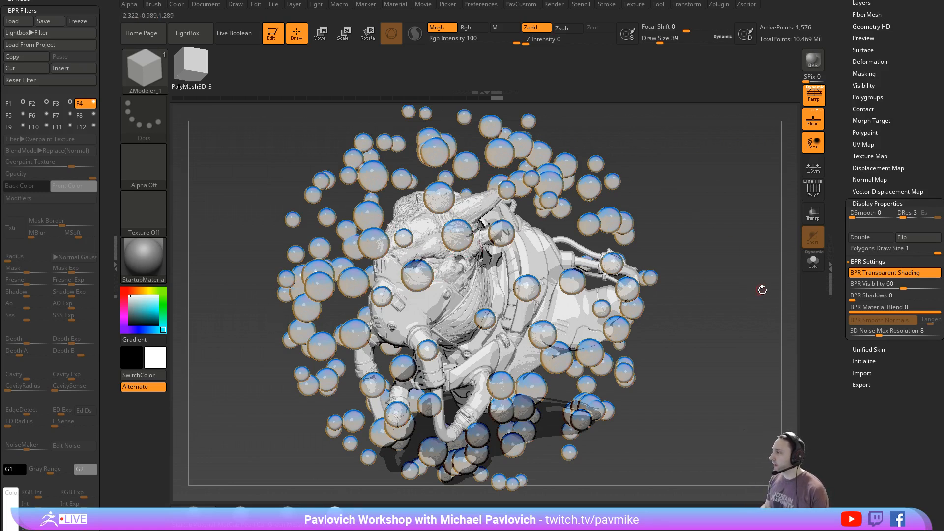
# - Try BPR Shadows values of 20, 9 and 6 on the floating spheres, rendering with BPR after each change
pyautogui.click(868, 297)
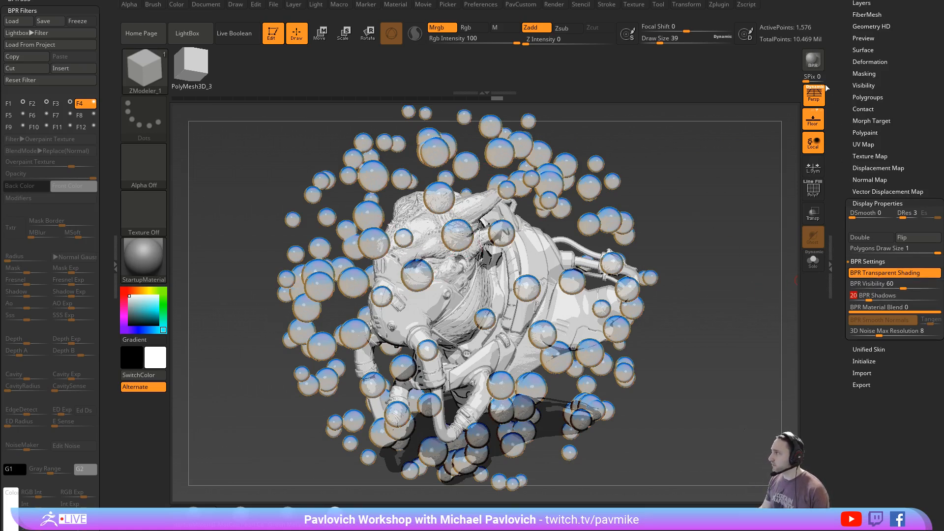
pyautogui.hotkey('shift', 'r')
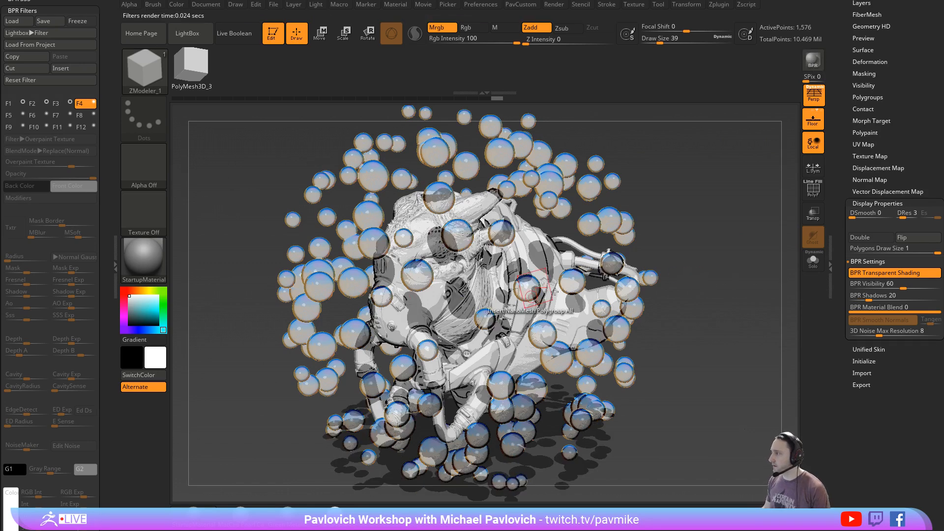
pyautogui.click(870, 295)
pyautogui.write('9')
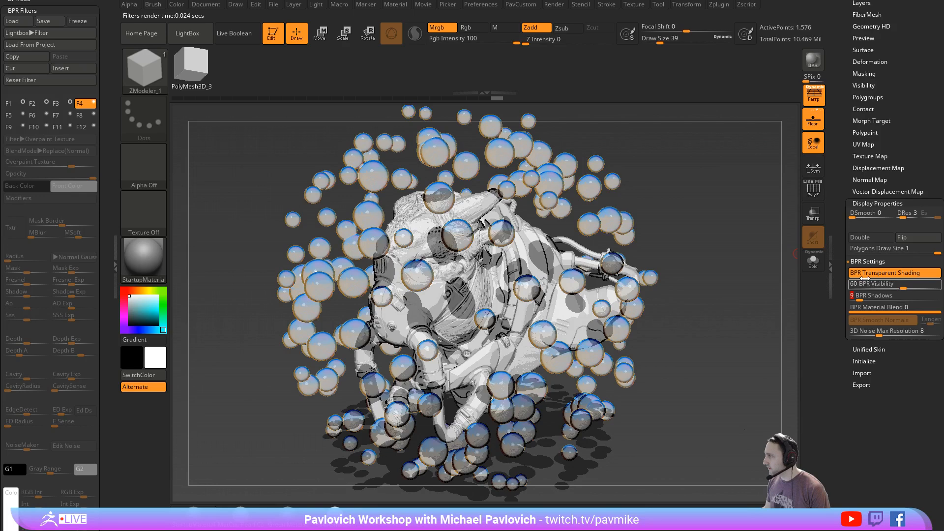
pyautogui.click(811, 61)
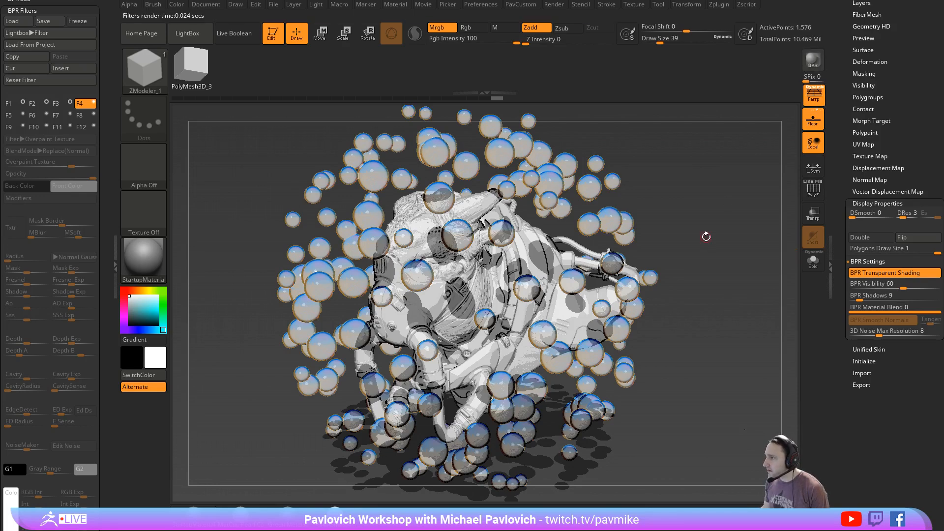
pyautogui.click(857, 297)
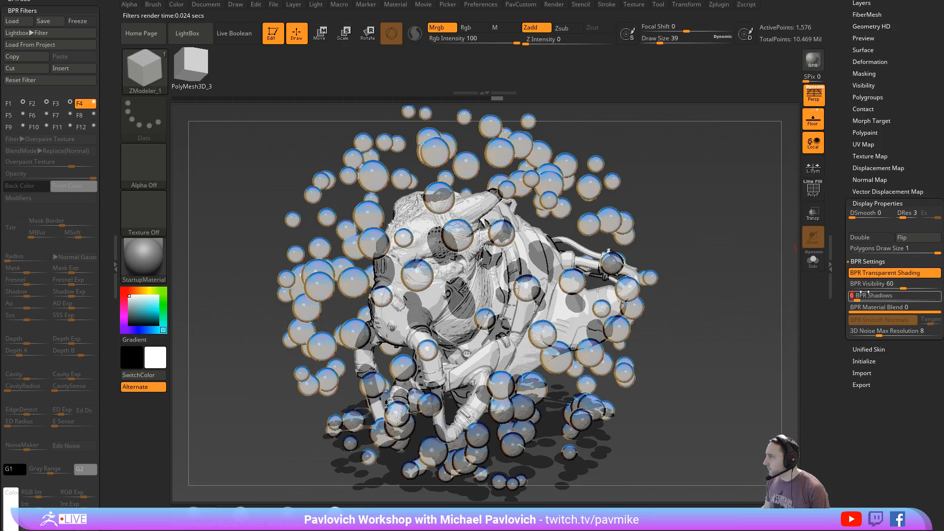
pyautogui.write('6')
pyautogui.click(811, 65)
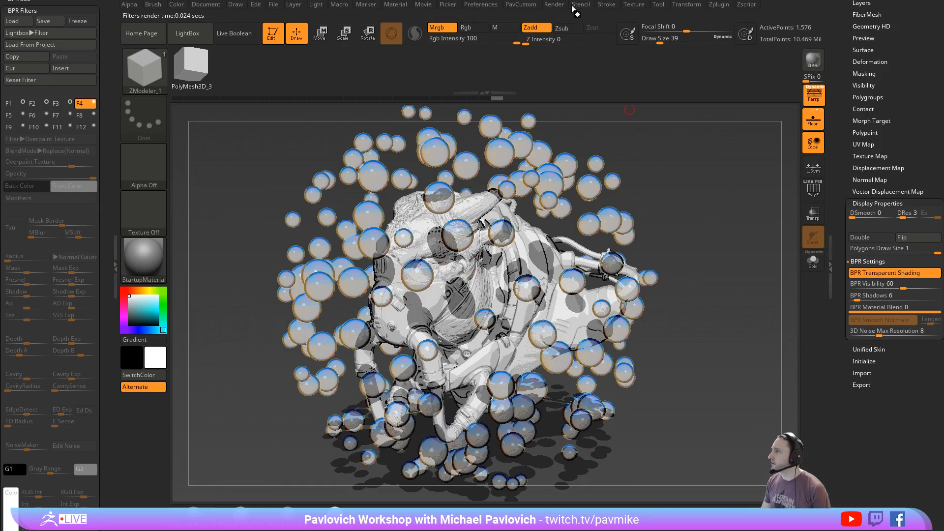
# - Turn off Flat Shadow in the render properties and render with BPR
pyautogui.click(555, 4)
pyautogui.click(632, 264)
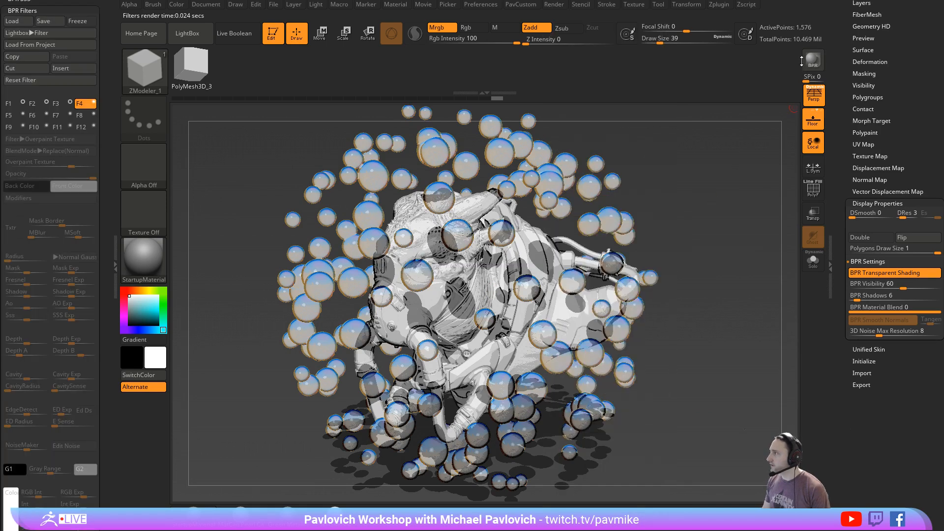
pyautogui.click(813, 61)
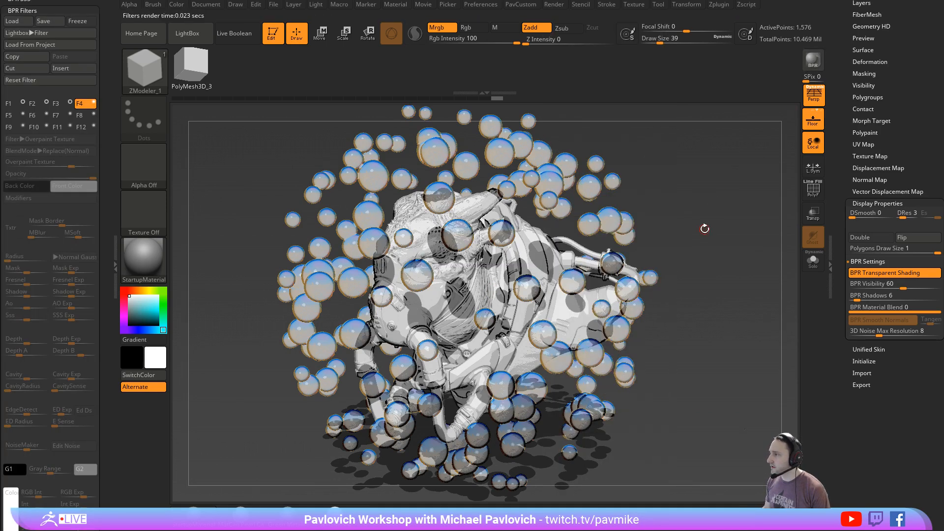
# - Set the floating spheres' BPR Shadows to 3 and render with BPR
pyautogui.click(856, 296)
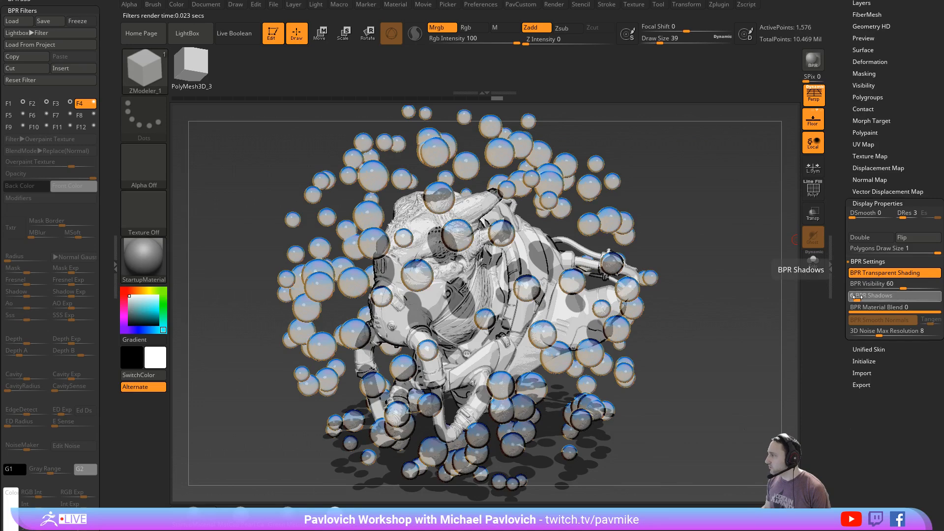
pyautogui.write('3')
pyautogui.press('Return')
pyautogui.hotkey('shift', 'r')
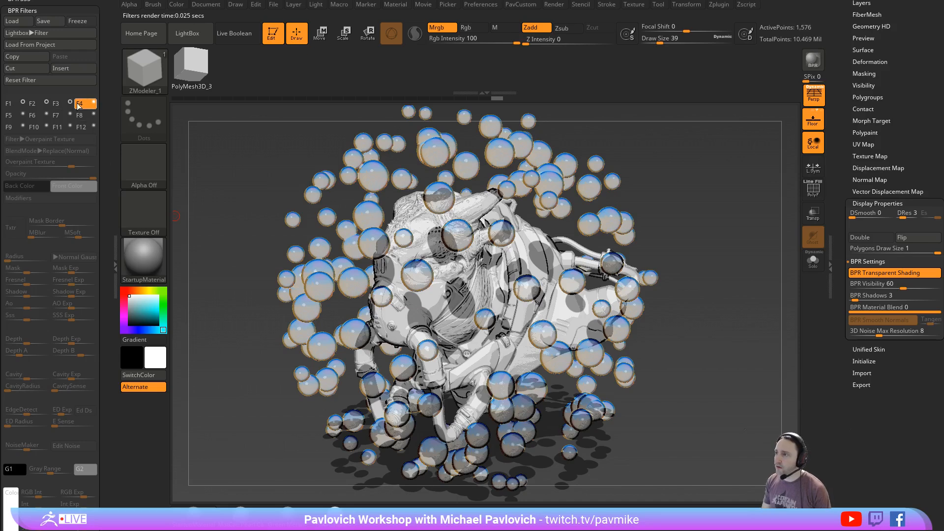
# - Turn off BPR filters F1, F2 and F3, and render the scene unfiltered with BPR
pyautogui.click(94, 102)
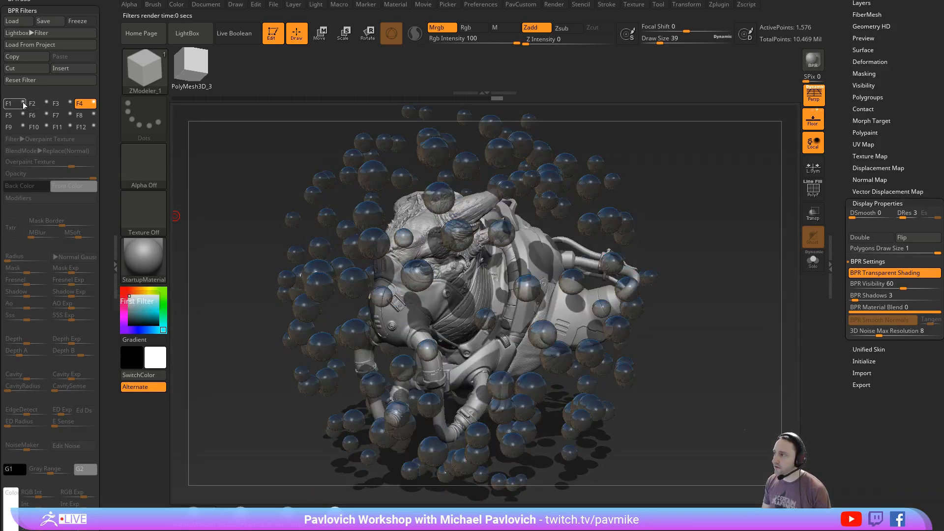
pyautogui.click(812, 60)
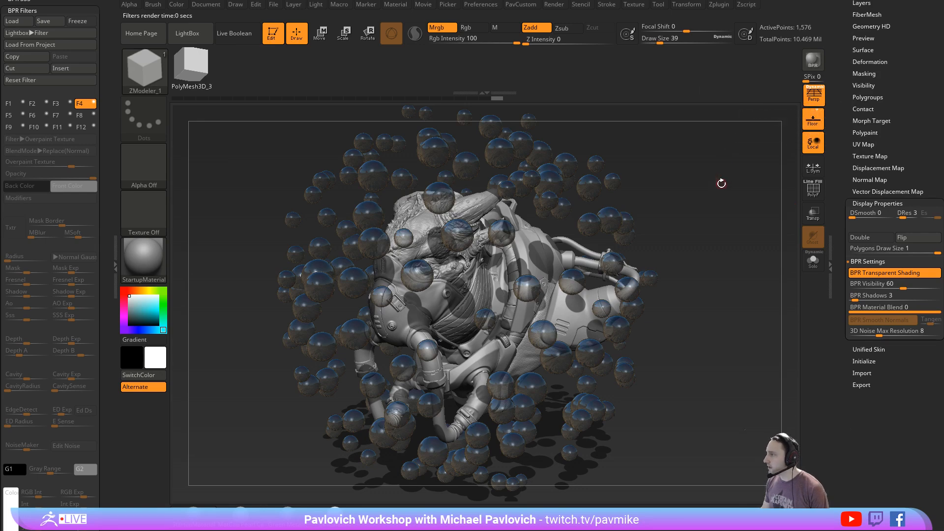
# - Select the spheres' ReflectedMap material, set its S2 shader's Diffuse and Specular to 100, and adjust the specular curve
pyautogui.moveTo(143, 260)
pyautogui.mouseDown()
pyautogui.moveTo(197, 261)
pyautogui.moveTo(371, 212)
pyautogui.mouseUp()
pyautogui.scroll(15, 104, 150)
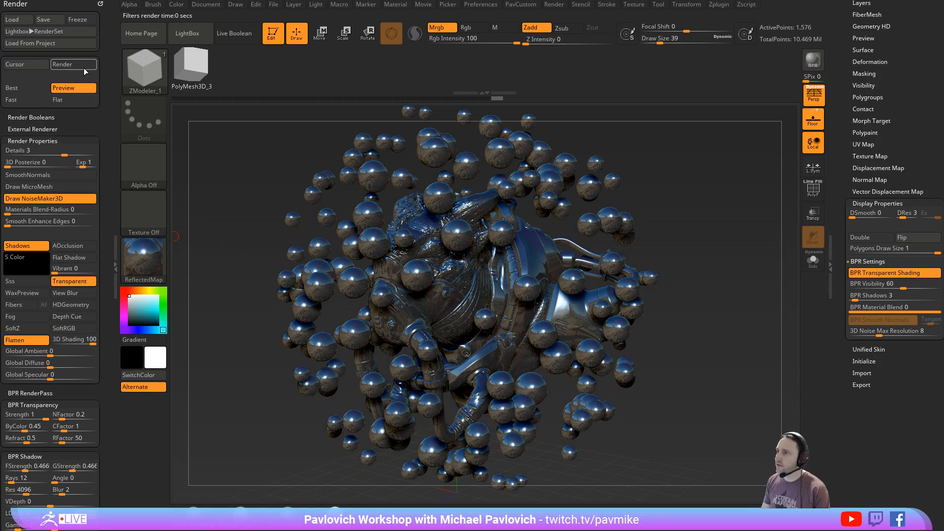
pyautogui.click(394, 6)
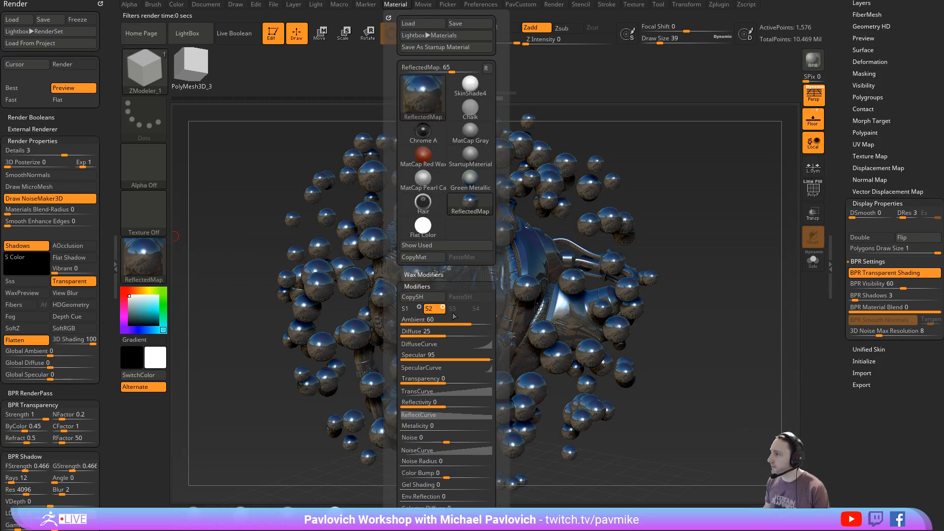
pyautogui.moveTo(471, 333); pyautogui.dragTo(496, 360)
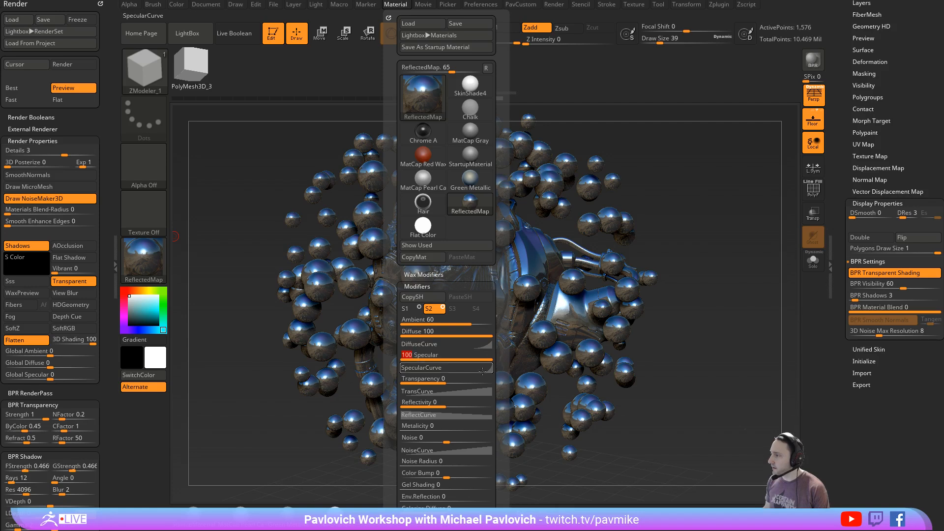
pyautogui.click(422, 367)
pyautogui.moveTo(490, 444); pyautogui.dragTo(479, 445)
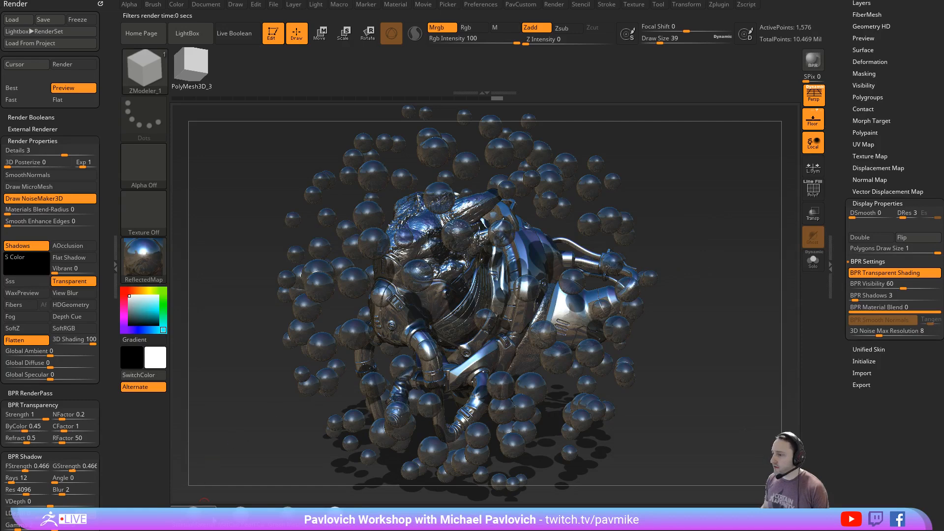
# - Switch the active material back to StartupMaterial and render with BPR
pyautogui.click(205, 519)
pyautogui.click(810, 63)
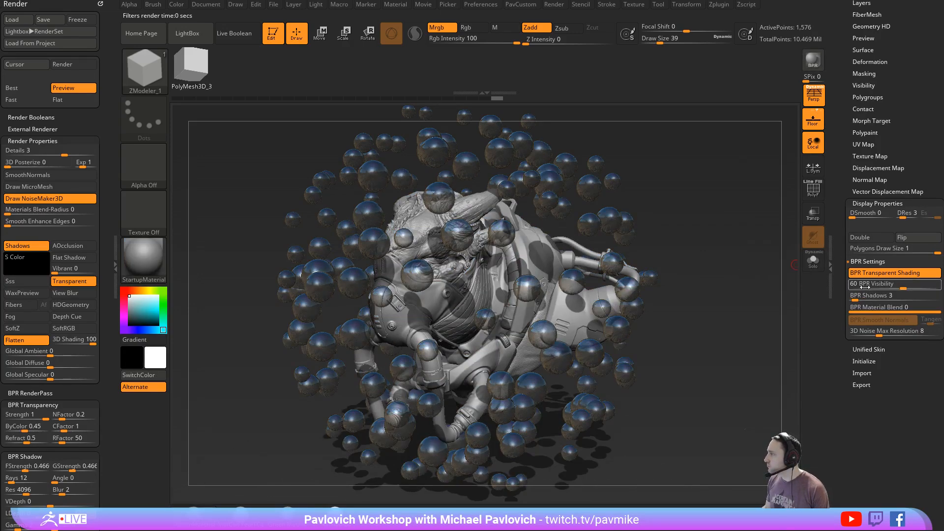
# - Try BPR Shadows values of 0, 100 and 20 on the floating spheres, rendering with BPR each time
pyautogui.moveTo(863, 297); pyautogui.dragTo(849, 297)
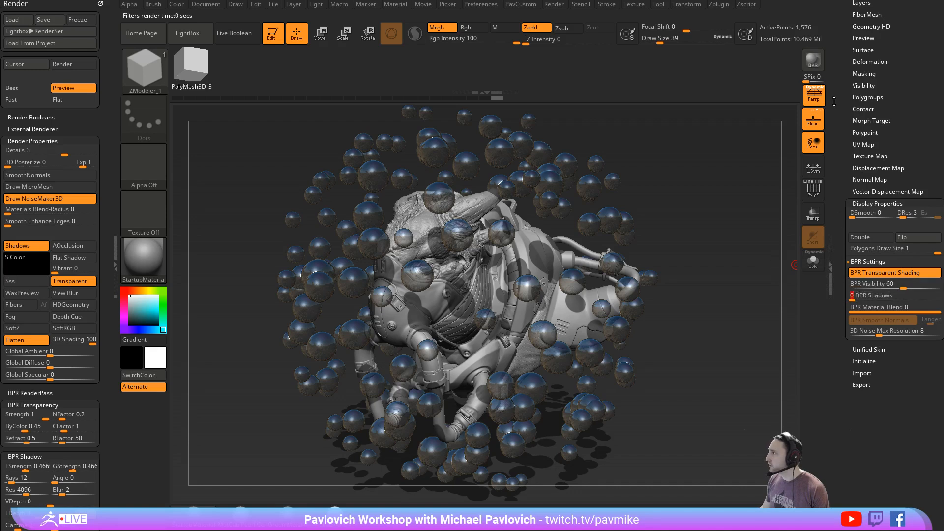
pyautogui.click(815, 67)
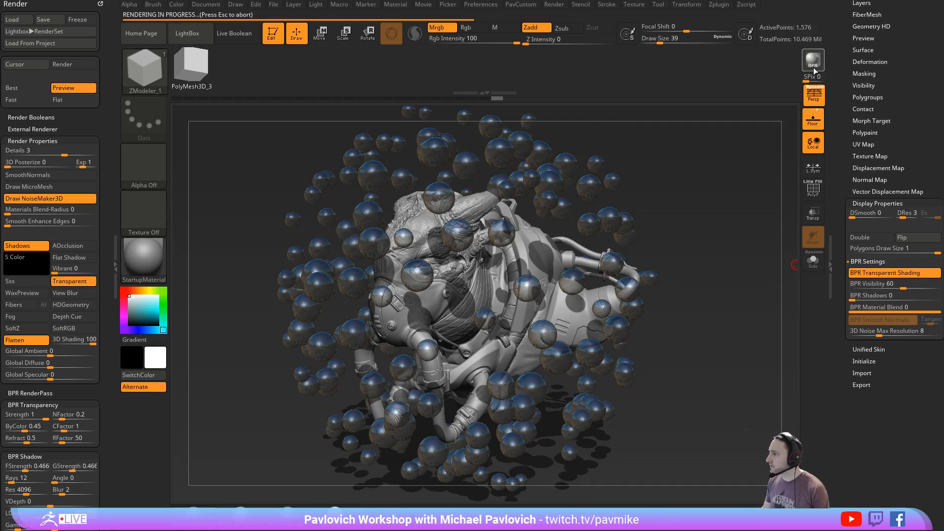
pyautogui.moveTo(853, 298); pyautogui.dragTo(940, 299)
pyautogui.click(811, 60)
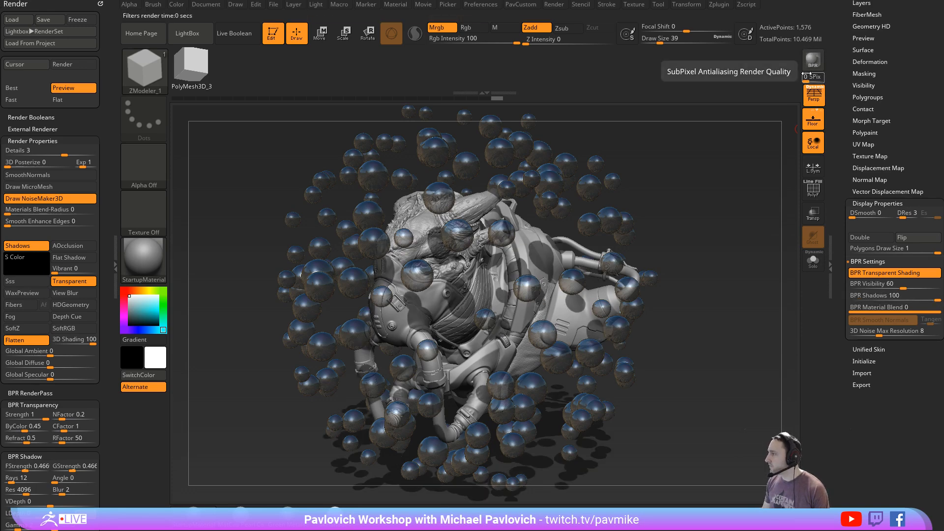
pyautogui.moveTo(893, 298); pyautogui.dragTo(869, 298)
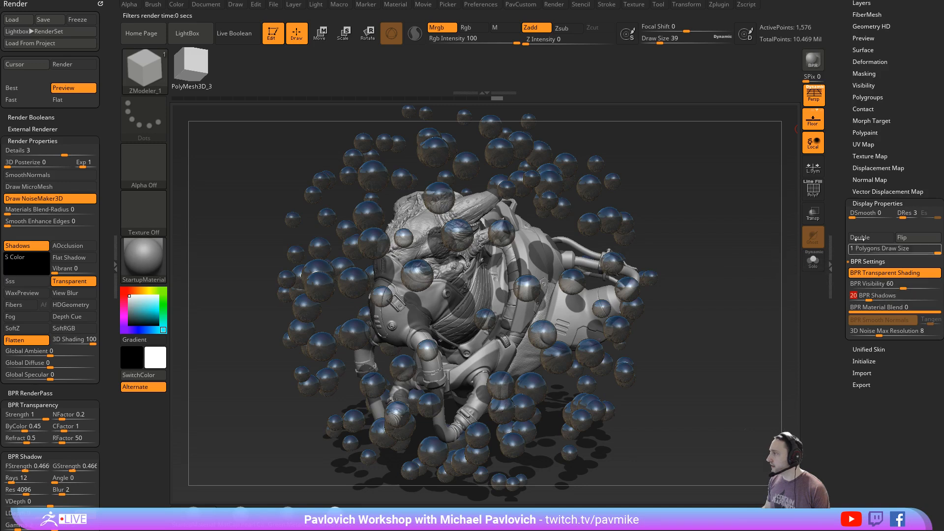
pyautogui.click(818, 65)
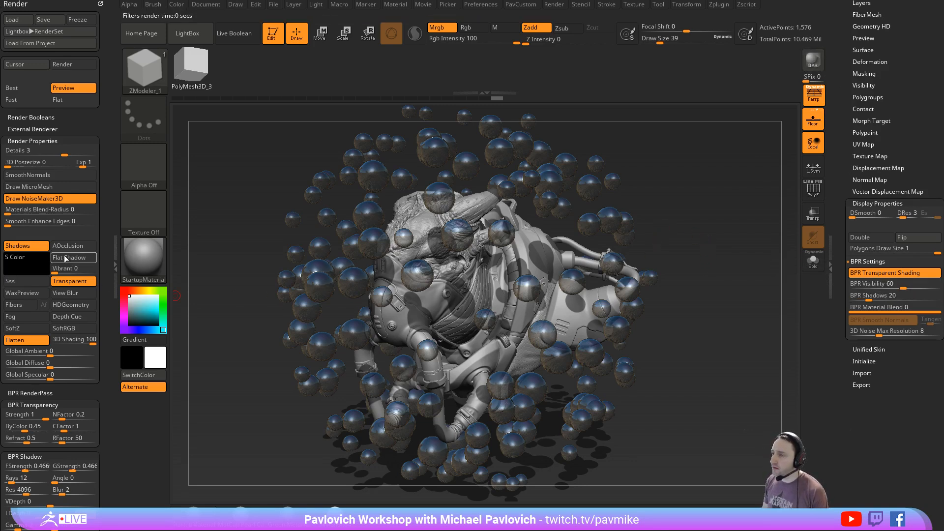
# - Set the shadow Vibrant value to 51 and the floating spheres' BPR Shadows to 9, and render with BPR
pyautogui.click(72, 268)
pyautogui.moveTo(72, 268); pyautogui.dragTo(75, 268)
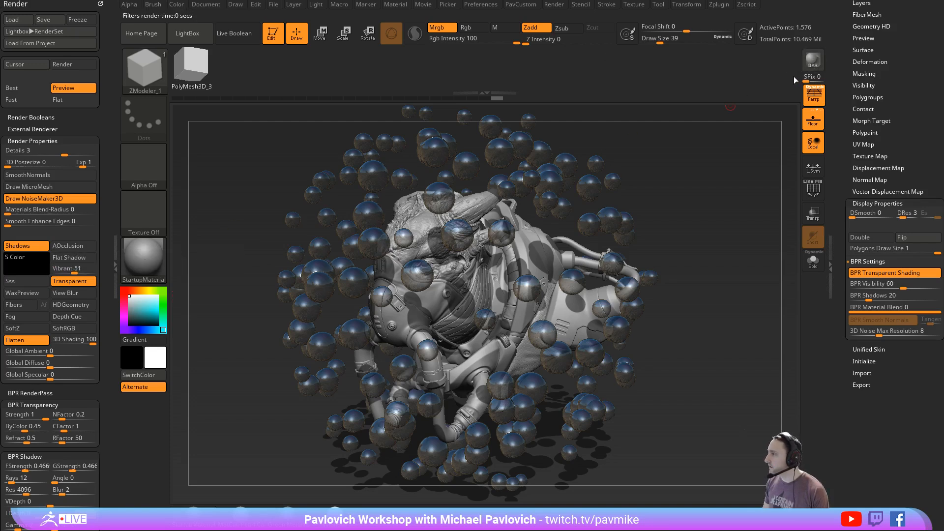
pyautogui.click(857, 298)
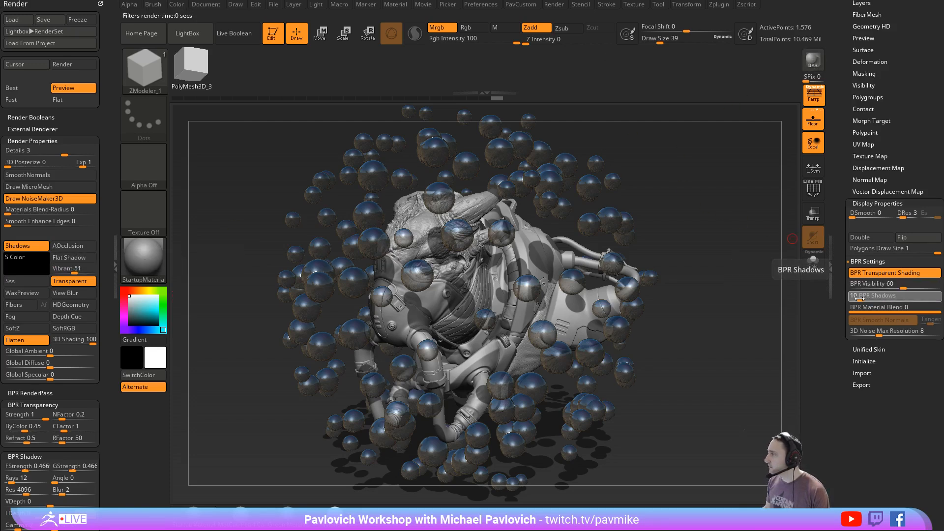
pyautogui.moveTo(857, 298); pyautogui.dragTo(856, 298)
pyautogui.click(814, 63)
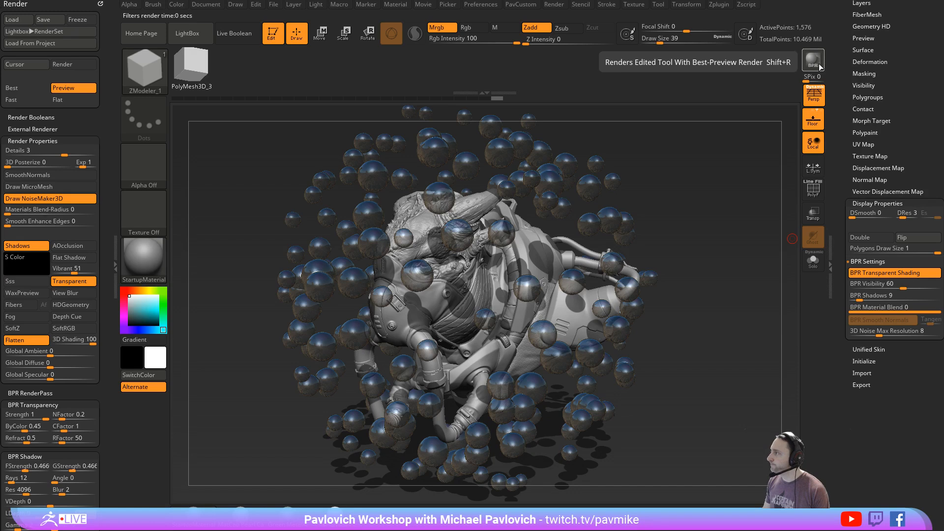
# - Set the shadow Vibrant value and the floating spheres' BPR Shadows to 0, and render with BPR
pyautogui.click(67, 267)
pyautogui.write('0')
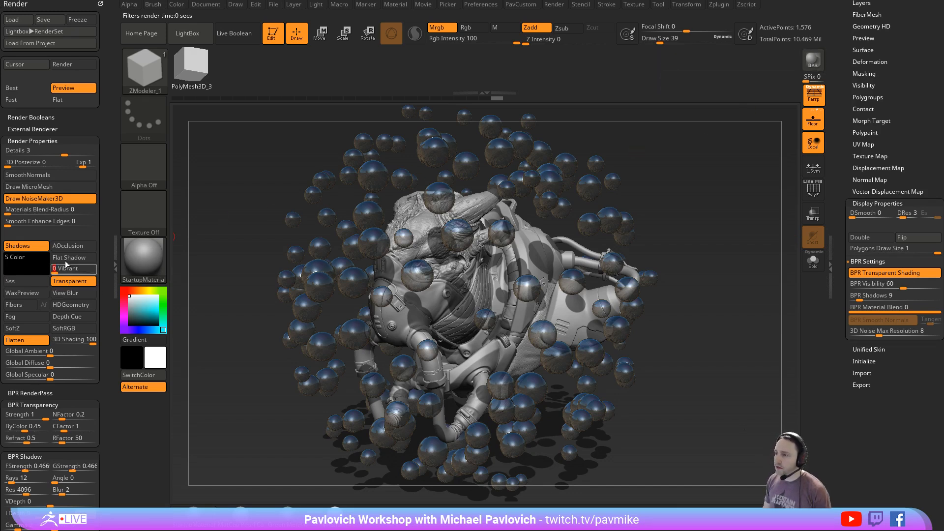
pyautogui.press('Return')
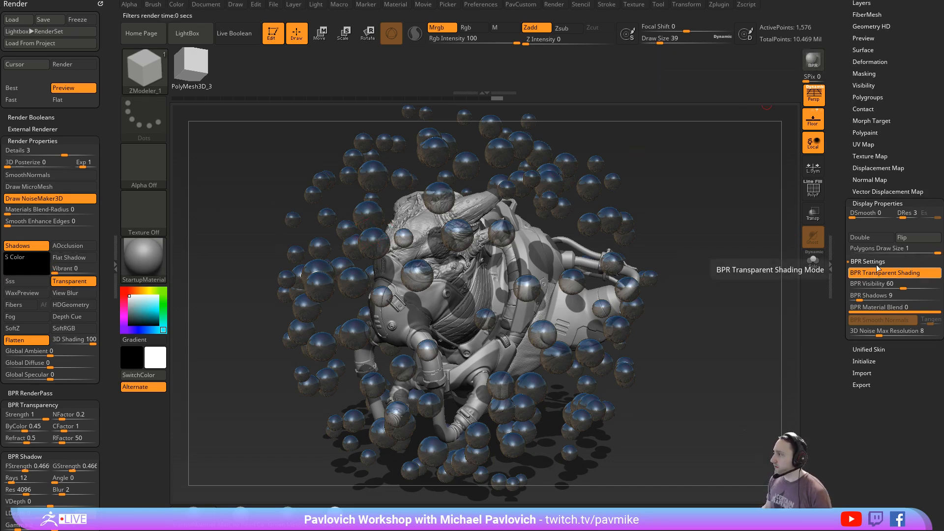
pyautogui.click(890, 292)
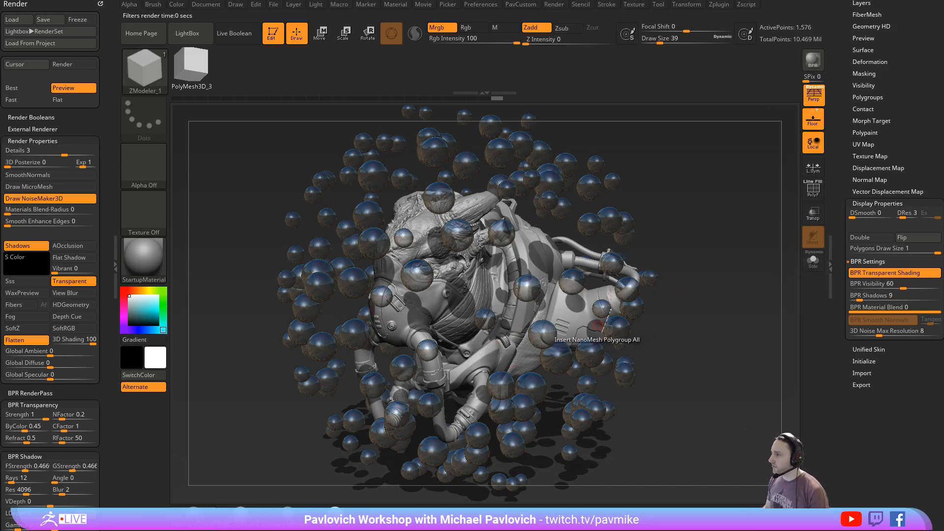
pyautogui.click(879, 295)
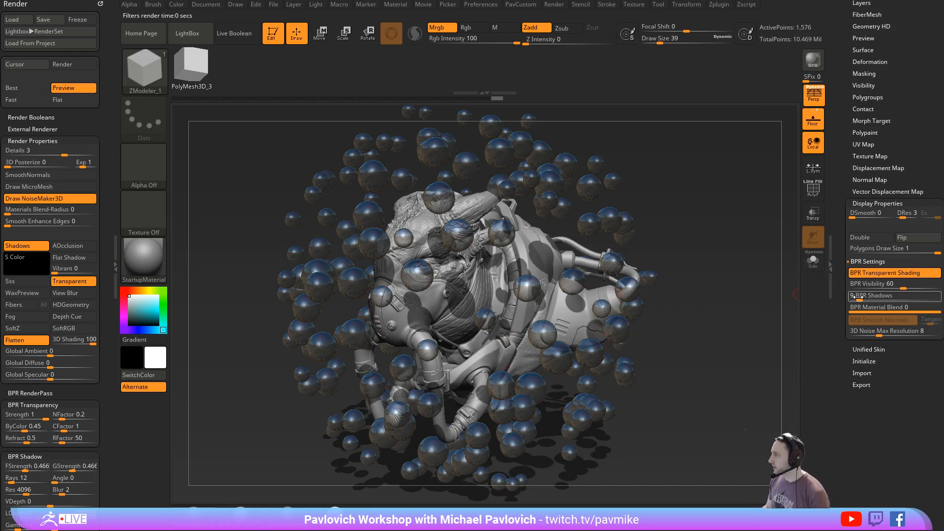
pyautogui.write('0')
pyautogui.click(812, 62)
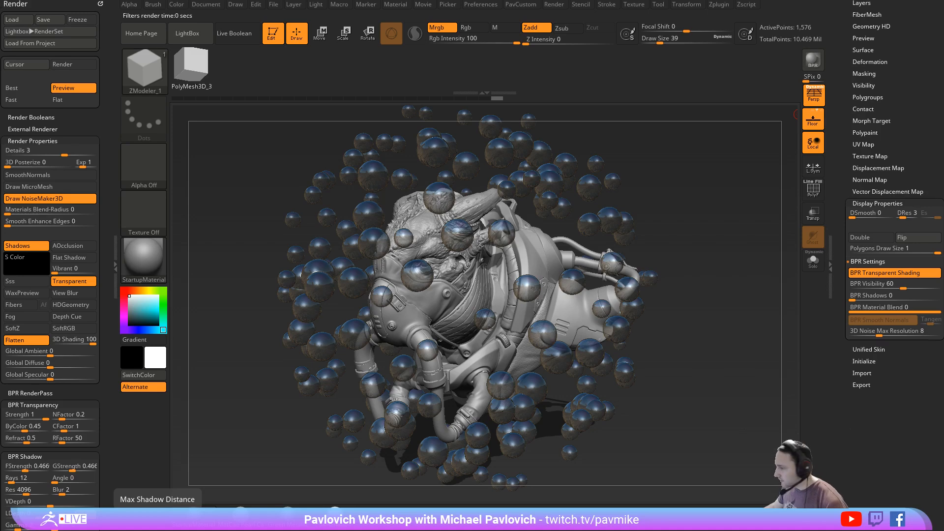
# - Switch to the YouTube browser window, read viewer comments in the notifications, including those on "057 ZBrush NonManifold Geometry", and return to ZBrush
pyautogui.moveTo(221, 530); pyautogui.dragTo(432, 35)
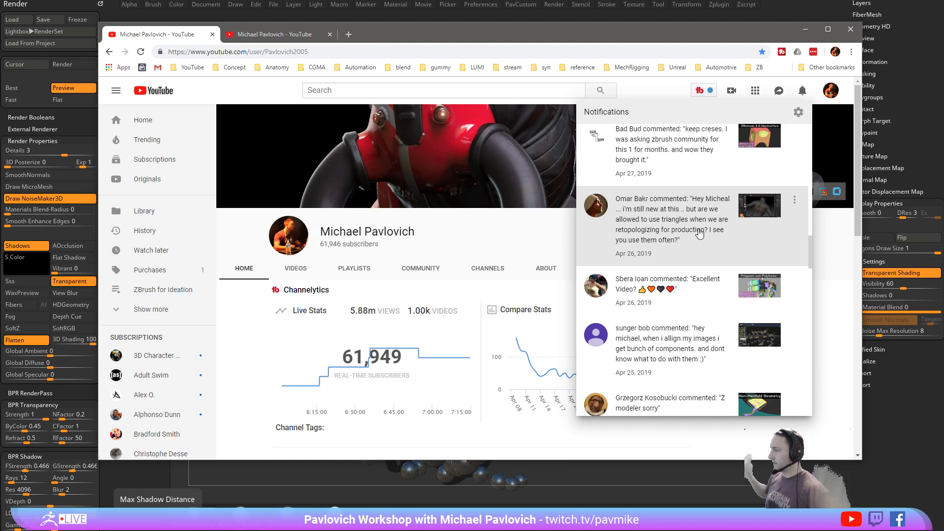
pyautogui.scroll(-2, 699, 233)
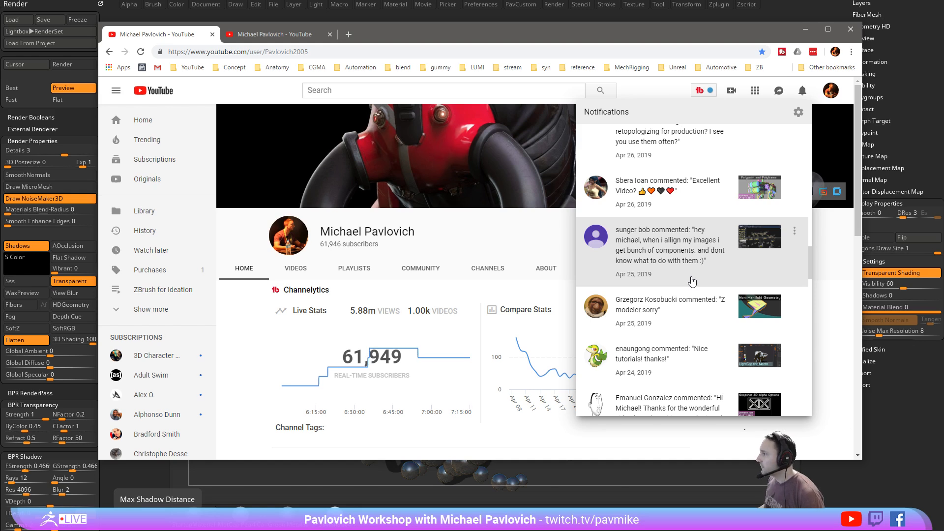
pyautogui.scroll(-2, 692, 281)
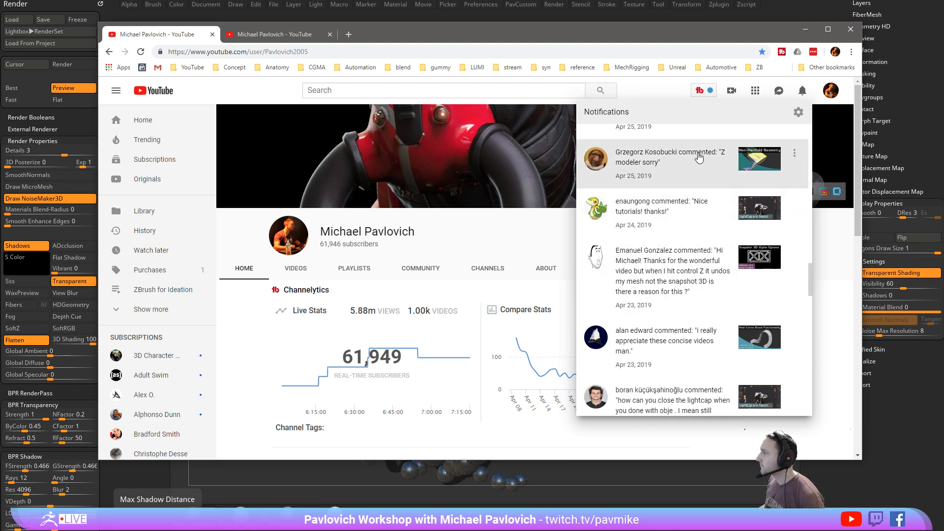
pyautogui.click(698, 156)
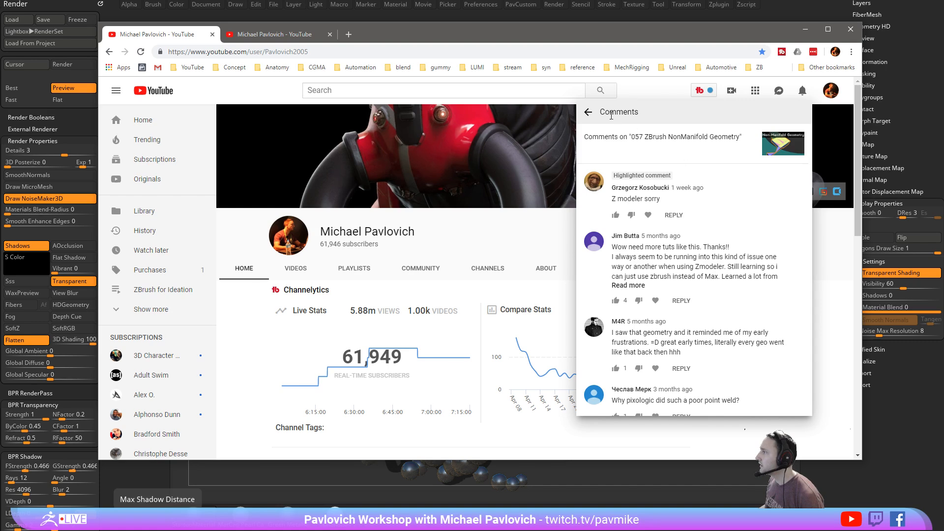
pyautogui.click(587, 112)
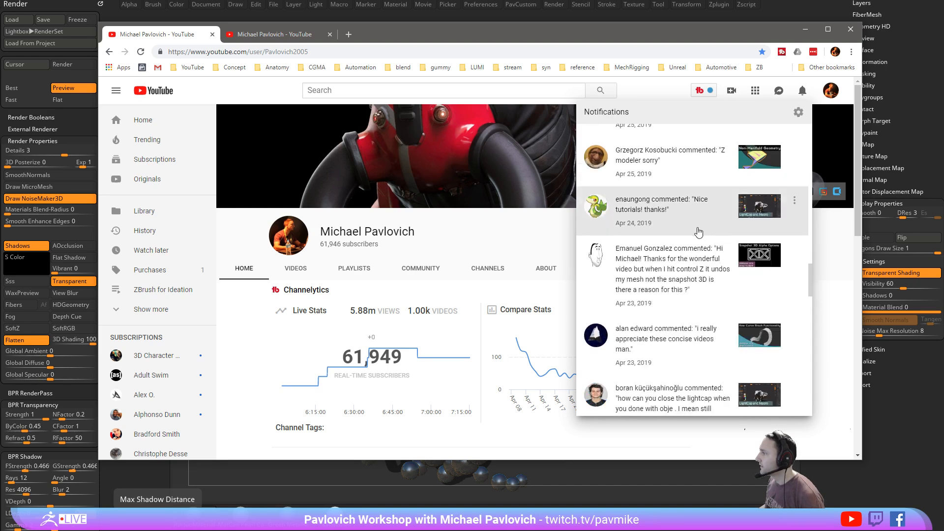
pyautogui.scroll(-2, 698, 232)
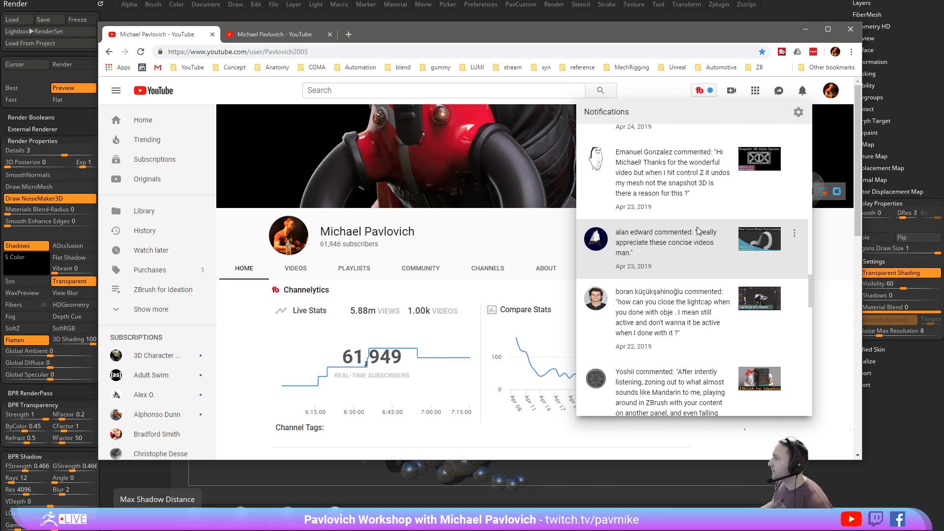
pyautogui.moveTo(629, 36); pyautogui.dragTo(943, 37)
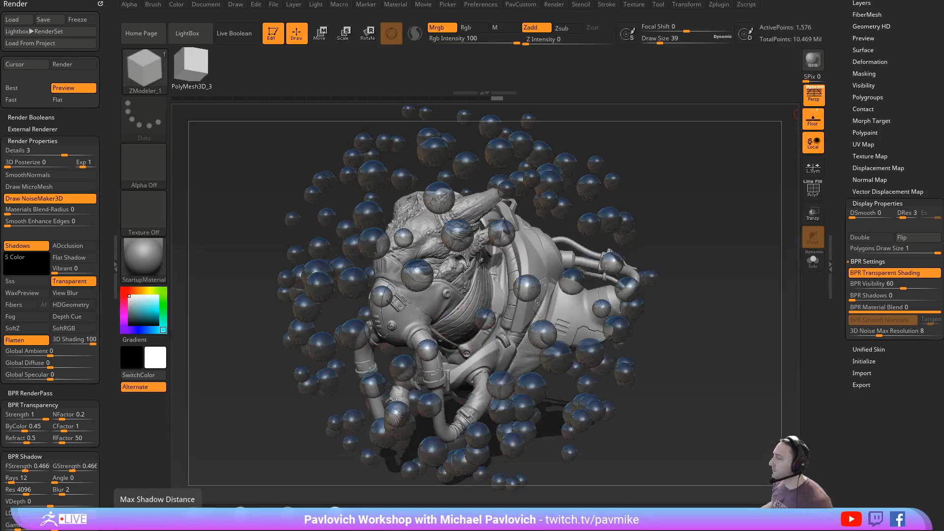
# - Exit Edit mode, clear the canvas, and draw a PolyMesh3D star in Edit mode
pyautogui.click(274, 27)
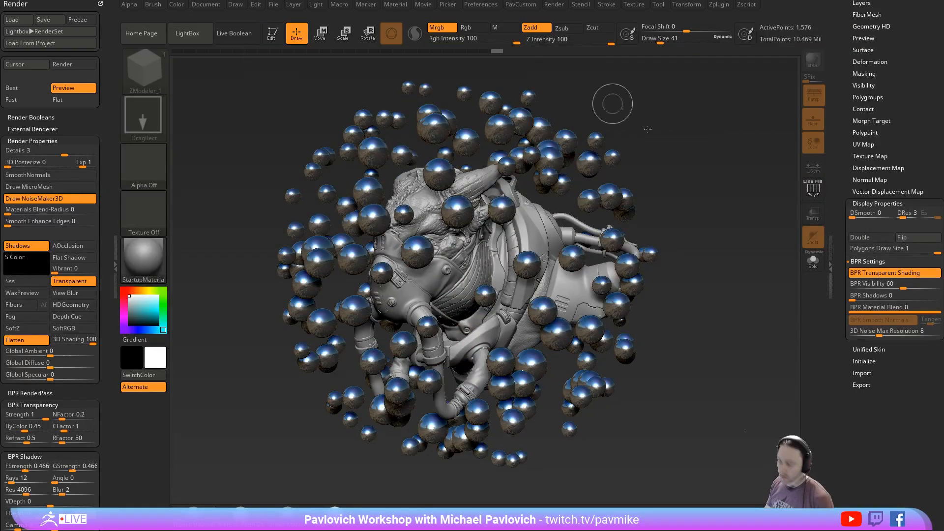
pyautogui.hotkey('ctrl', 'n')
pyautogui.moveTo(837, 170); pyautogui.dragTo(853, 363)
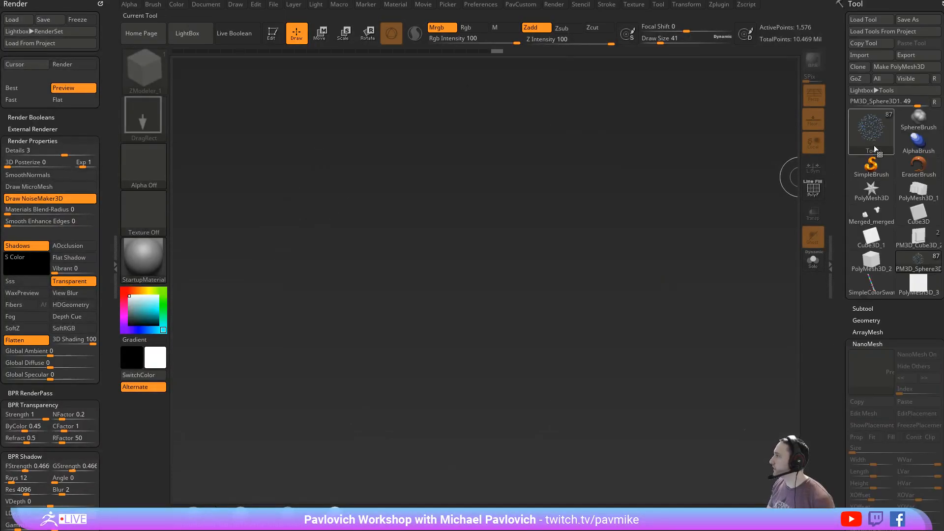
pyautogui.click(870, 167)
pyautogui.click(873, 192)
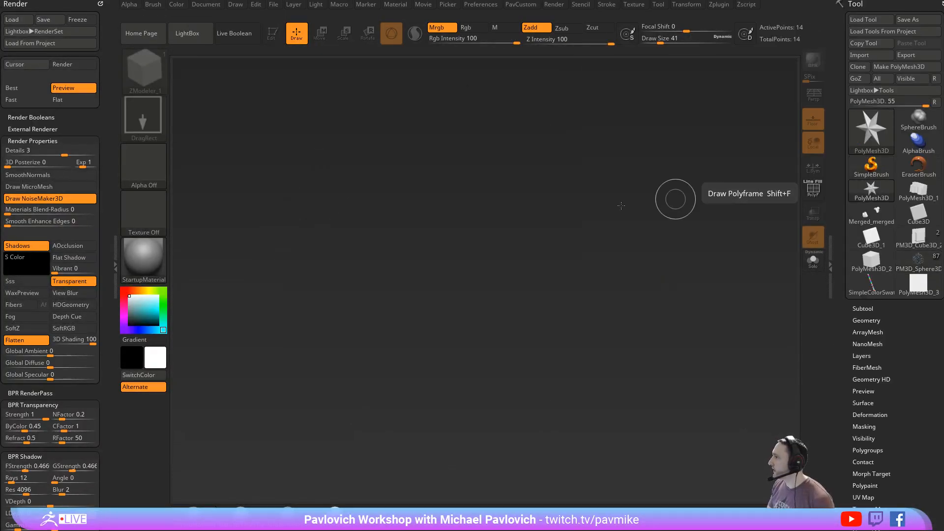
pyautogui.moveTo(523, 236); pyautogui.dragTo(550, 301)
pyautogui.click(274, 34)
# - Initialize the star as a QCube and orient the view squarely to it
pyautogui.moveTo(844, 264); pyautogui.dragTo(845, 163)
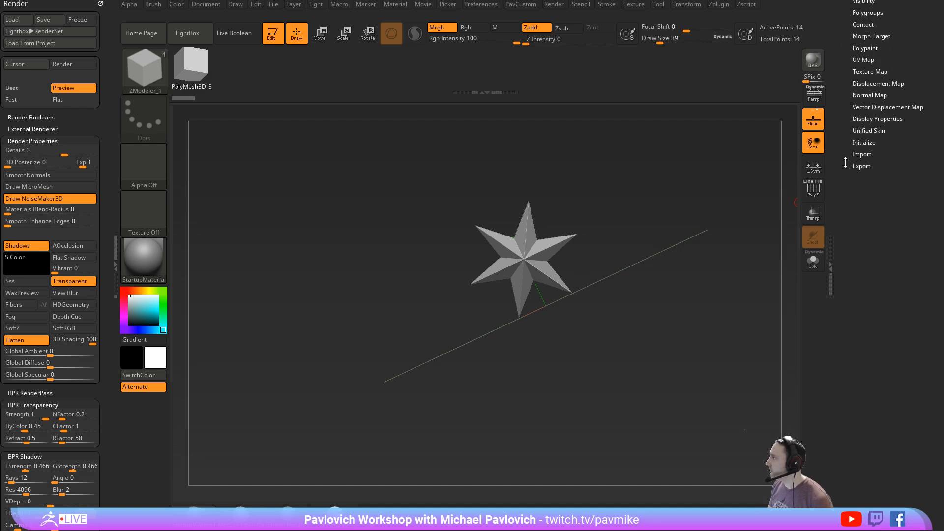
pyautogui.click(863, 142)
pyautogui.click(863, 154)
pyautogui.moveTo(755, 209)
pyautogui.keyDown('shift'); pyautogui.mouseDown()
pyautogui.moveTo(733, 221)
pyautogui.moveTo(704, 296)
pyautogui.mouseUp(); pyautogui.keyUp('shift')
# - Load the 512_HardSurface_Spotlight set from LightBox's Spotlight library
pyautogui.press(',')
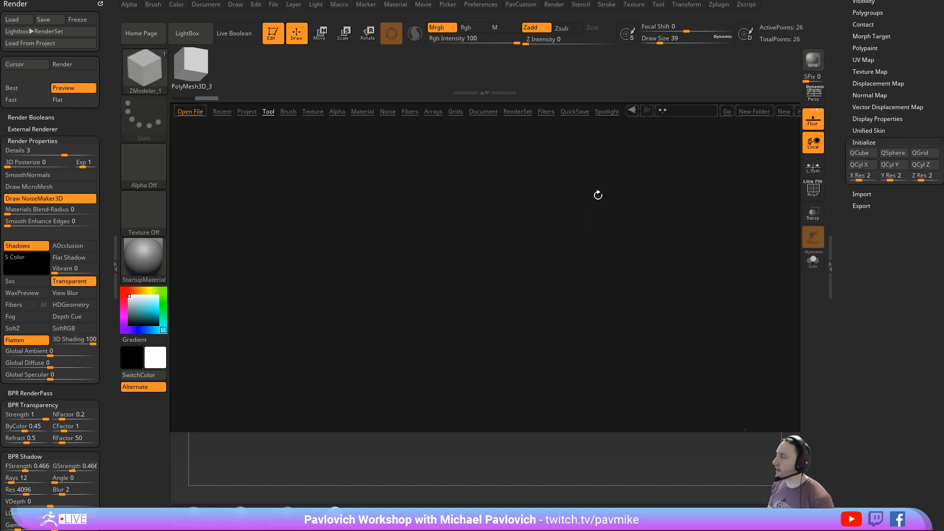
pyautogui.click(605, 113)
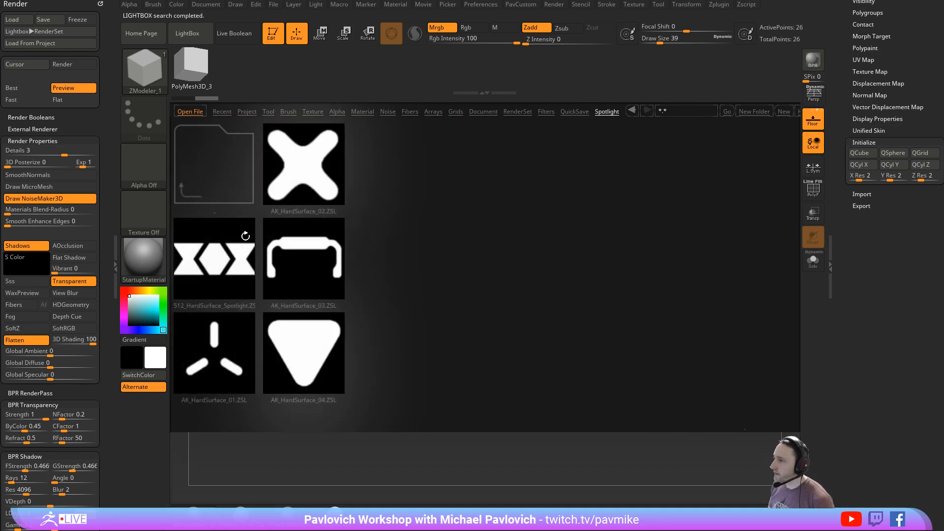
pyautogui.doubleClick(226, 253)
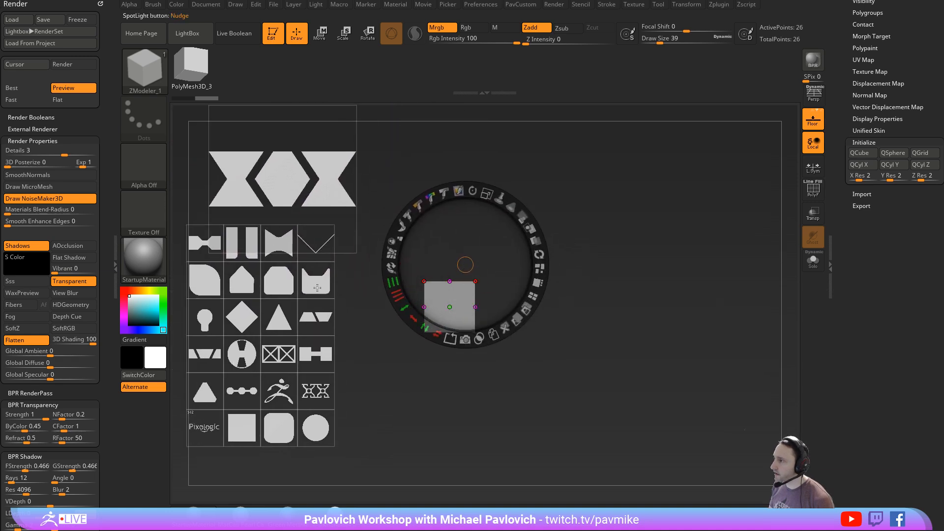
# - Place a copy of the notched rounded shape over the cube, turn it upside down, and align it over the cube's lower half
pyautogui.moveTo(317, 287); pyautogui.dragTo(461, 304)
pyautogui.click(418, 255)
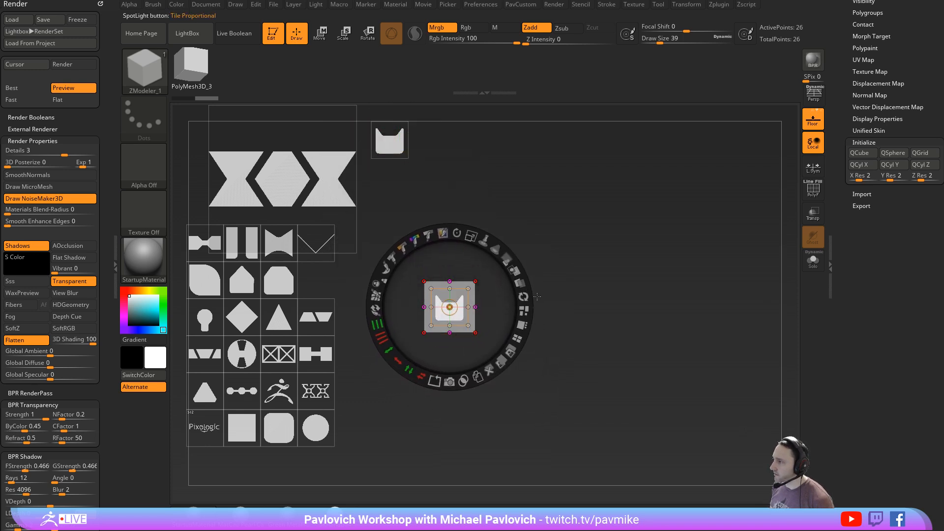
pyautogui.moveTo(486, 233); pyautogui.dragTo(457, 259)
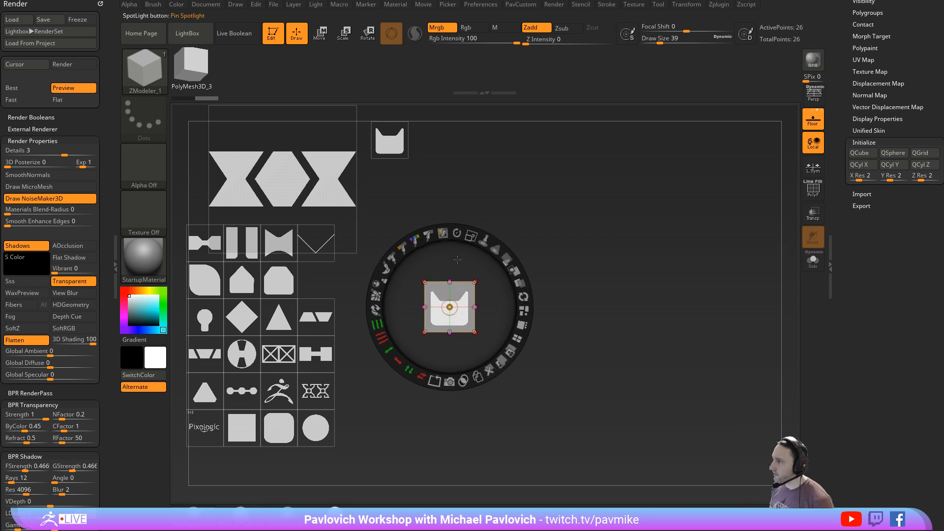
pyautogui.moveTo(451, 291); pyautogui.dragTo(451, 307)
pyautogui.moveTo(457, 250)
pyautogui.keyDown('shift'); pyautogui.mouseDown()
pyautogui.moveTo(512, 280)
pyautogui.moveTo(433, 396)
pyautogui.moveTo(449, 397)
pyautogui.mouseUp(); pyautogui.keyUp('shift')
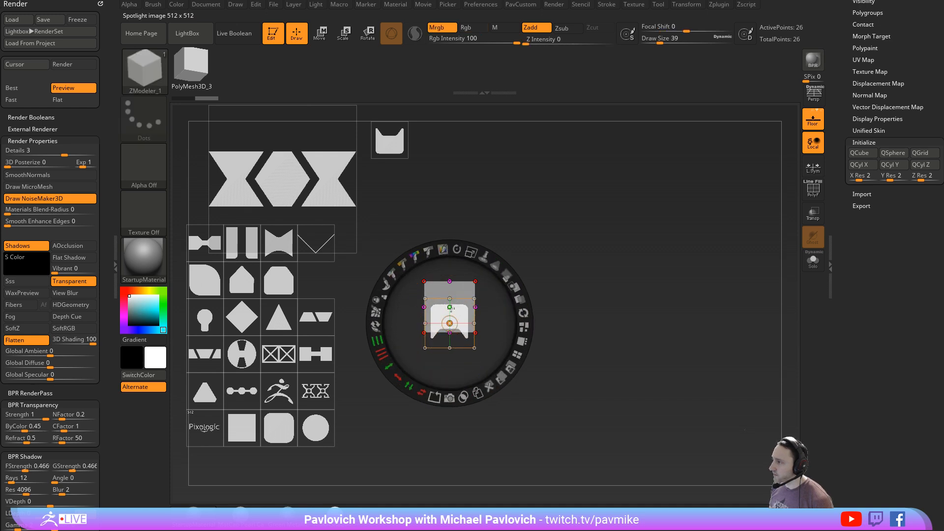
pyautogui.moveTo(449, 312); pyautogui.dragTo(450, 322)
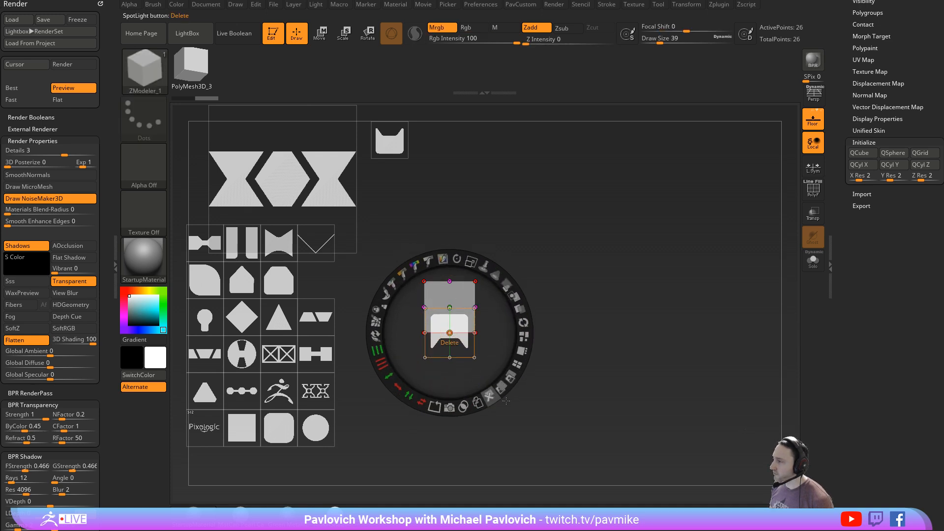
# - Enable Live Boolean, snapshot the notched shape as a subtractive 3D subtool, and hide Spotlight to see the cut cube
pyautogui.click(240, 31)
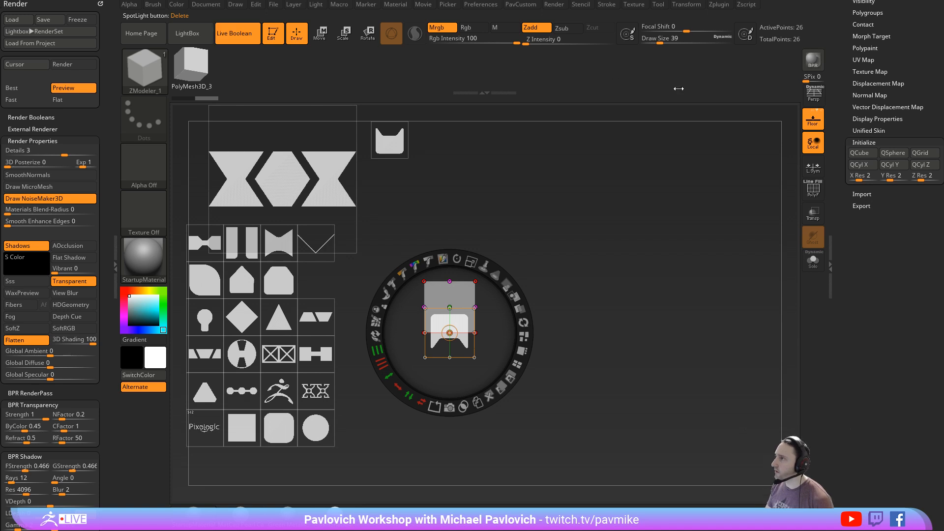
pyautogui.moveTo(843, 58); pyautogui.dragTo(846, 183)
pyautogui.click(855, 327)
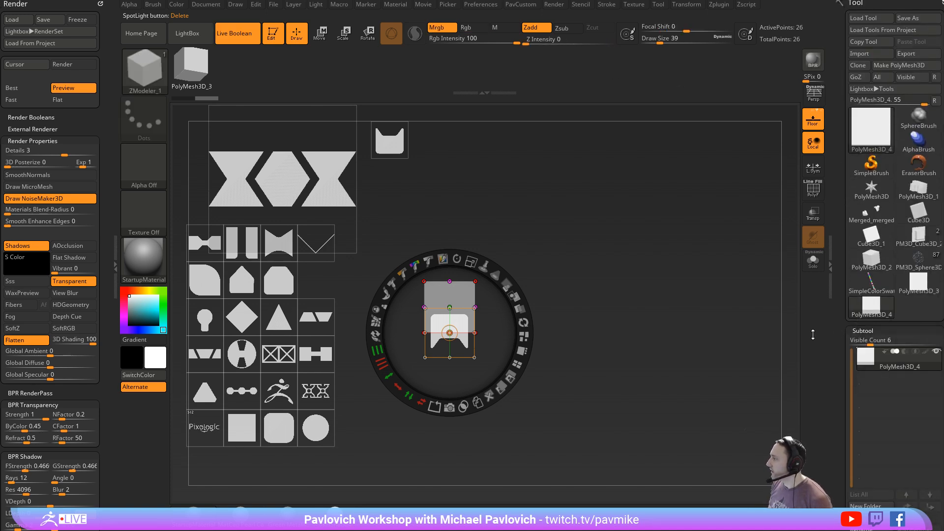
pyautogui.click(464, 407)
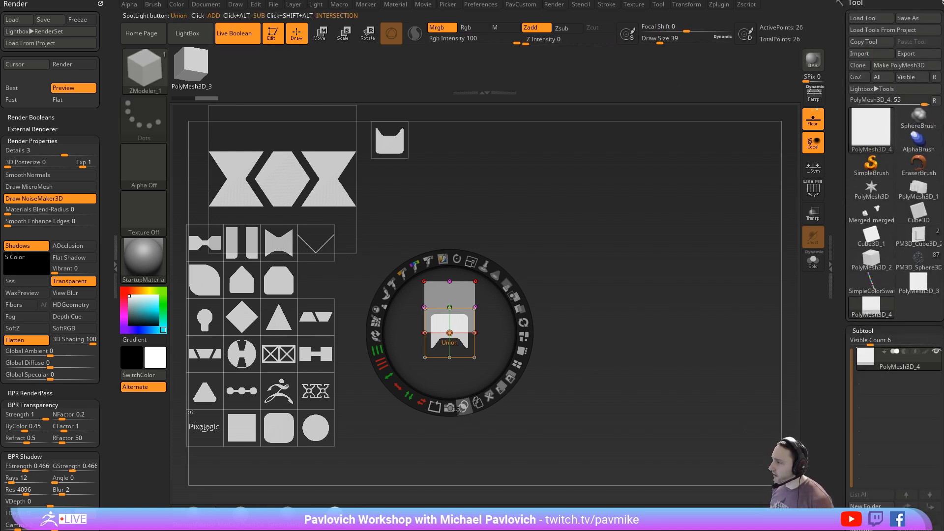
pyautogui.click(449, 409)
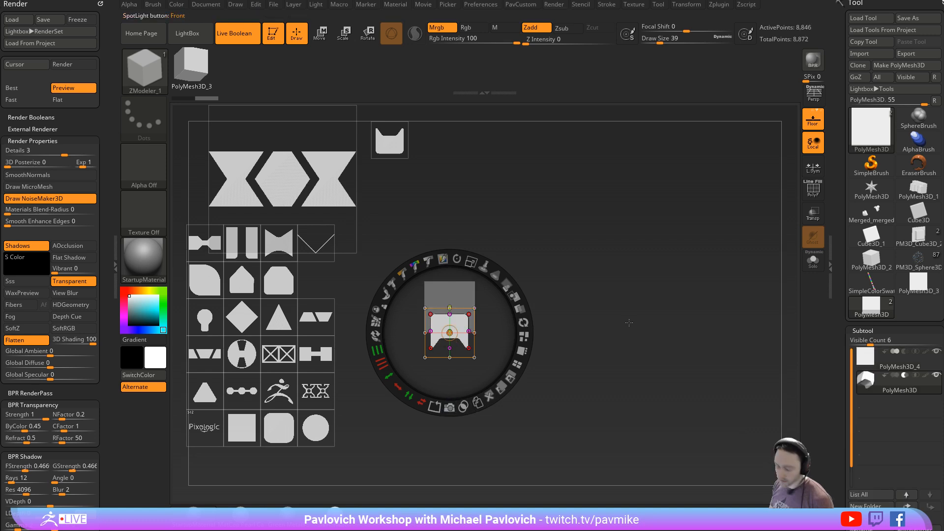
pyautogui.hotkey('shift', 'z')
pyautogui.moveTo(612, 294); pyautogui.dragTo(680, 307)
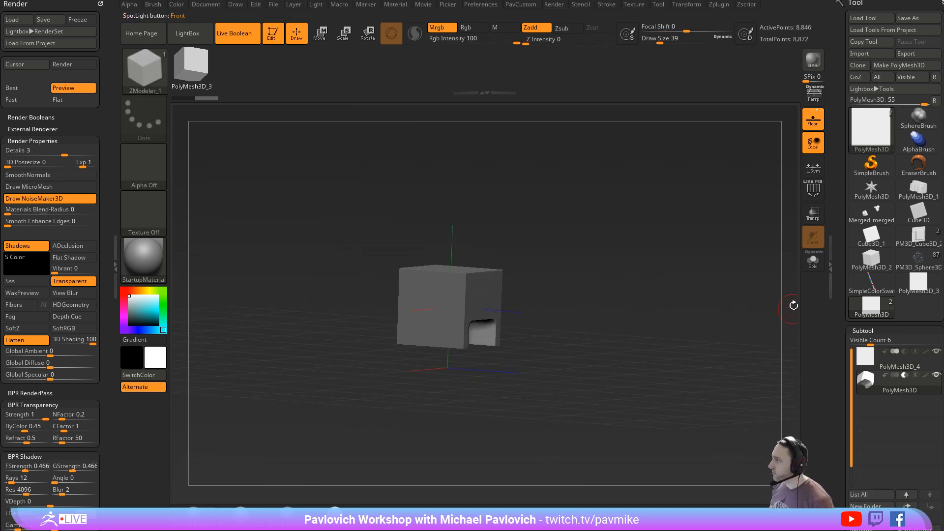
# - With Live Boolean off, scale the subtractive shape narrower along Z, and turn Live Boolean back on in a front view
pyautogui.click(234, 33)
pyautogui.moveTo(560, 298); pyautogui.dragTo(730, 372)
pyautogui.keyDown('ctrl'); pyautogui.moveTo(648, 344); pyautogui.dragTo(659, 386, button='right'); pyautogui.keyUp('ctrl')
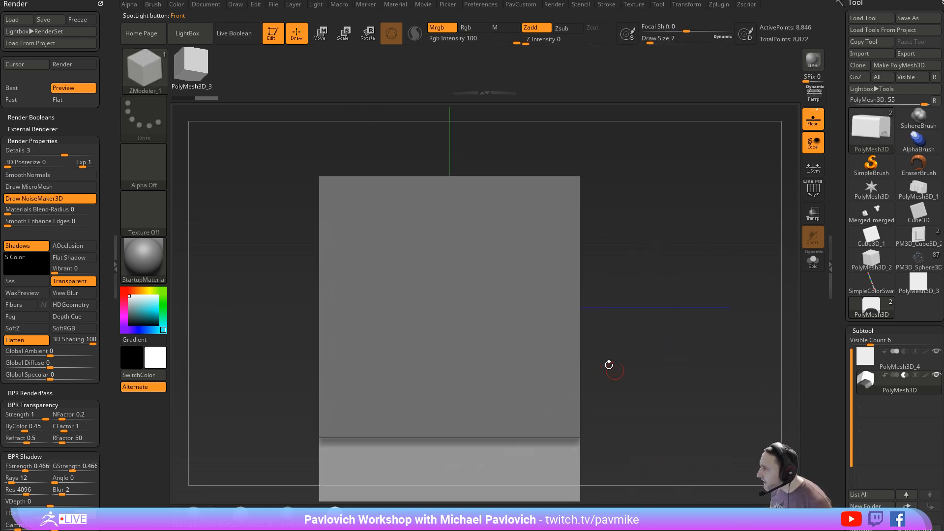
pyautogui.moveTo(701, 349); pyautogui.dragTo(670, 323)
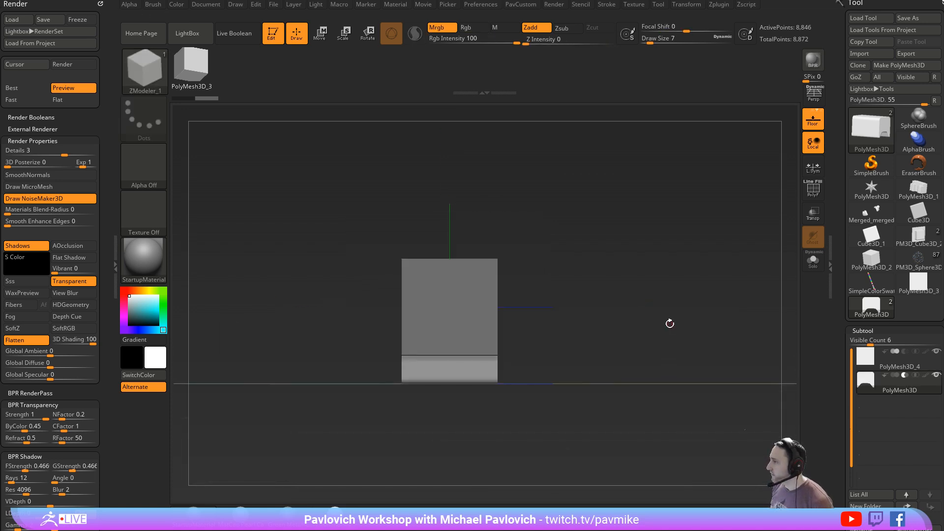
pyautogui.press('w')
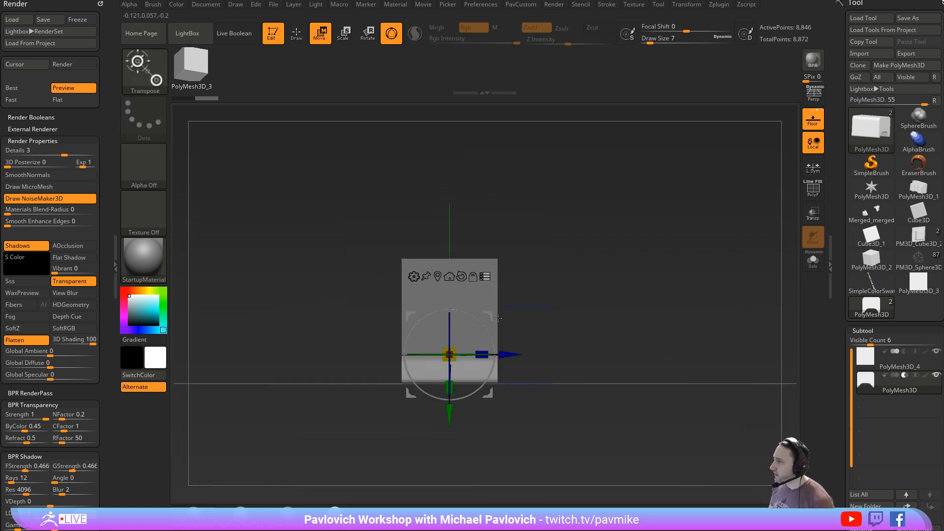
pyautogui.moveTo(482, 354); pyautogui.dragTo(462, 354)
pyautogui.moveTo(648, 307); pyautogui.dragTo(601, 310)
pyautogui.moveTo(674, 311); pyautogui.dragTo(631, 297)
pyautogui.hotkey('ctrl', 'b')
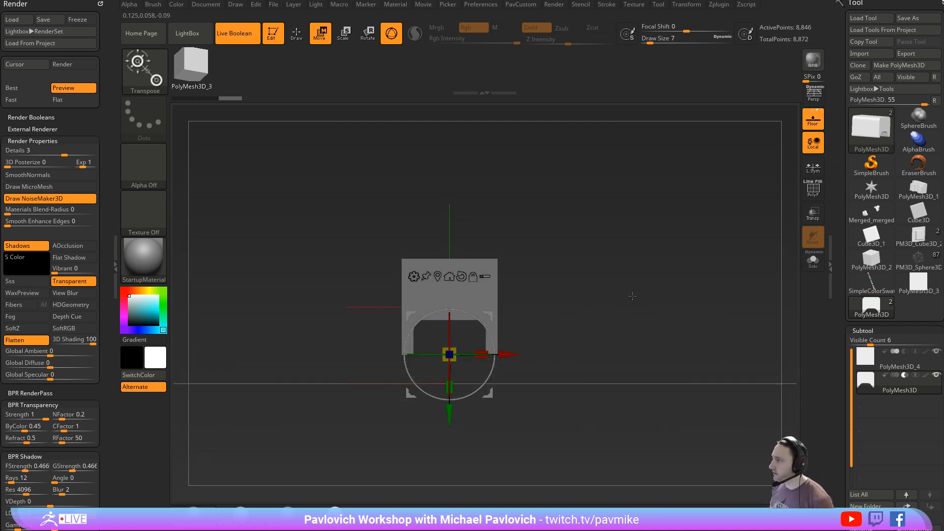
# - Move the subtractive notched shape down along Y and shift it along Z to make a shallow cut in the cube's front
pyautogui.moveTo(446, 406)
pyautogui.mouseDown()
pyautogui.moveTo(447, 437)
pyautogui.moveTo(447, 421)
pyautogui.mouseUp()
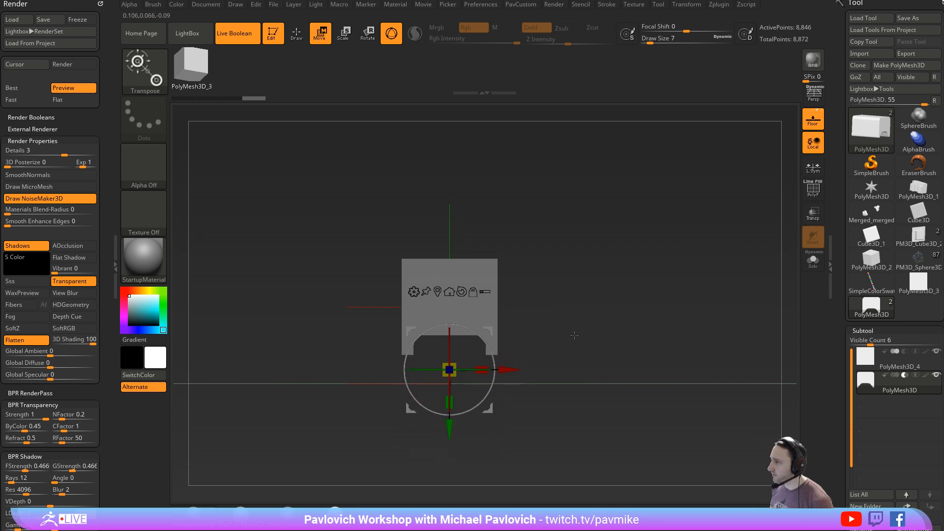
pyautogui.moveTo(573, 333); pyautogui.dragTo(598, 342)
pyautogui.moveTo(495, 387); pyautogui.dragTo(502, 389)
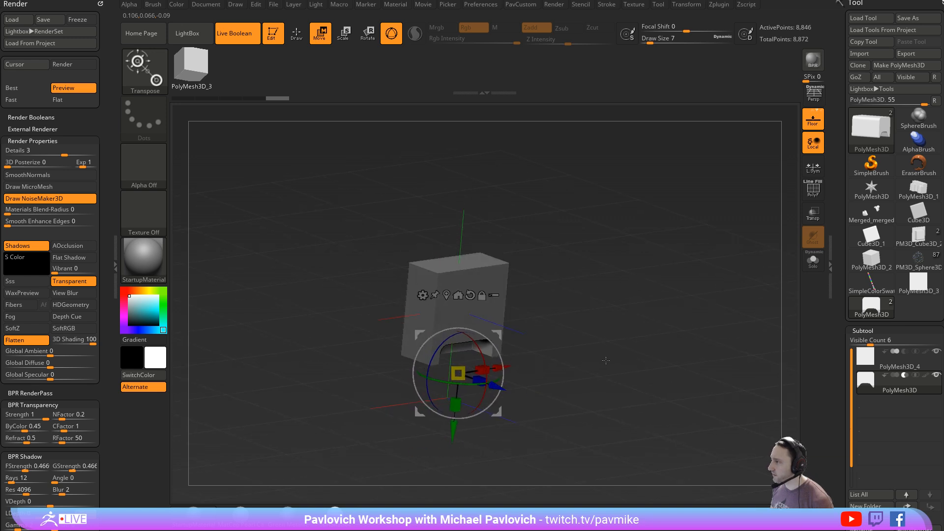
pyautogui.keyDown('shift'); pyautogui.moveTo(579, 347); pyautogui.dragTo(630, 338); pyautogui.keyUp('shift')
pyautogui.press('q')
pyautogui.press('w')
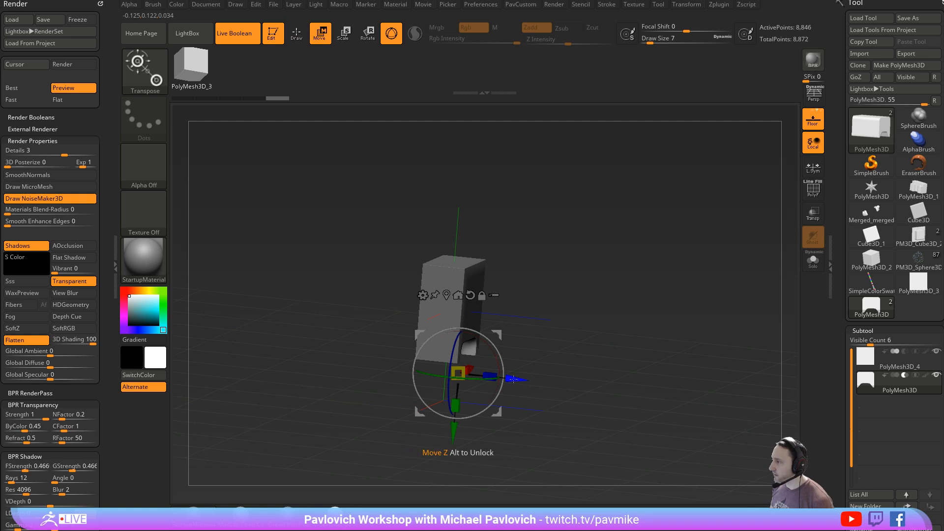
pyautogui.moveTo(513, 386); pyautogui.dragTo(540, 389)
pyautogui.keyDown('shift'); pyautogui.moveTo(609, 344); pyautogui.dragTo(627, 337); pyautogui.keyUp('shift')
pyautogui.press('q')
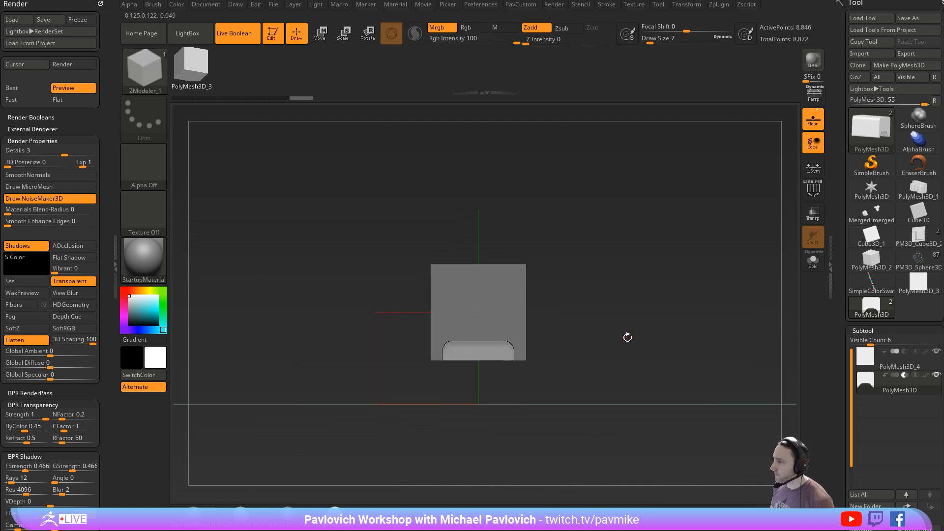
# - Bring Spotlight back up and swap the working shape over the cube for the solid circle
pyautogui.hotkey('shift', 'z')
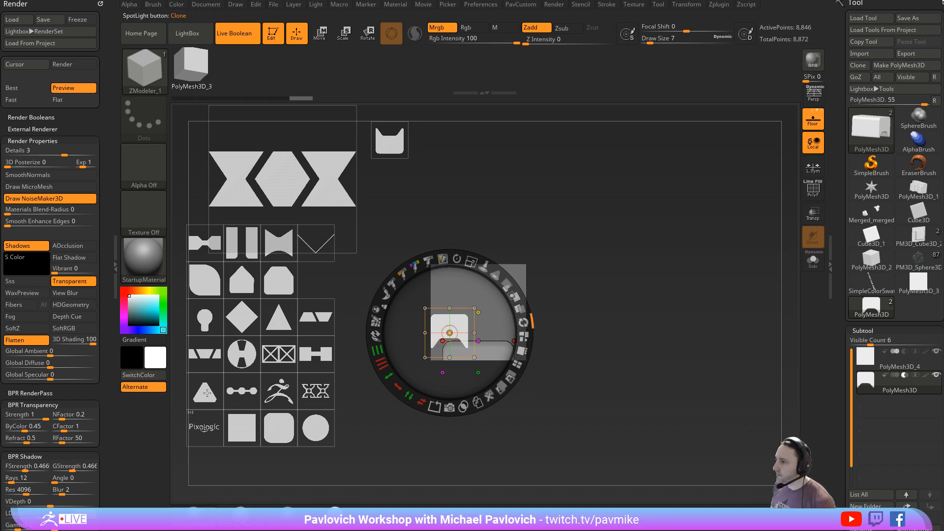
pyautogui.click(207, 393)
pyautogui.click(317, 428)
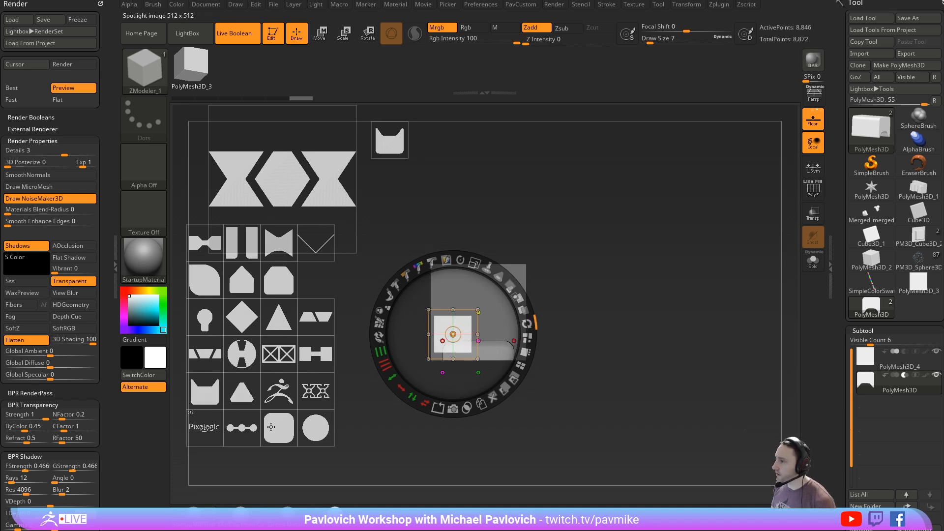
pyautogui.click(284, 435)
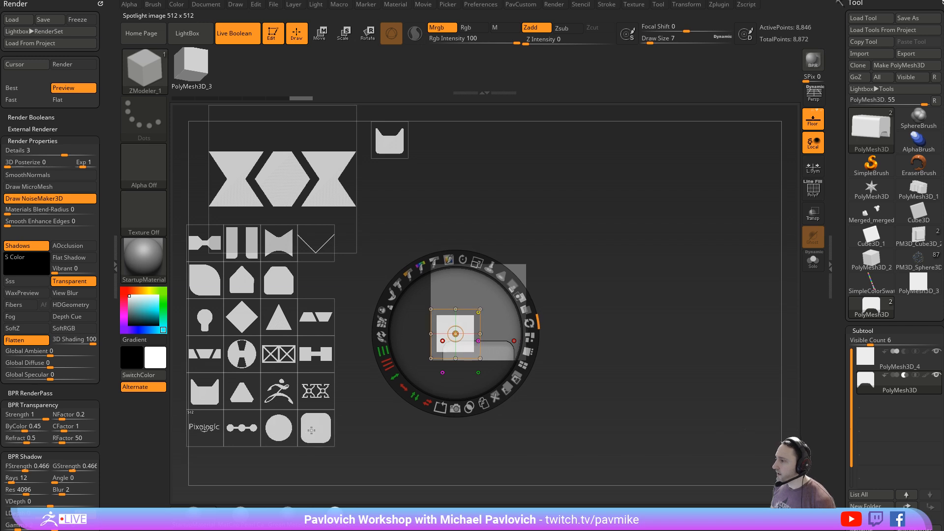
pyautogui.click(311, 430)
pyautogui.click(279, 428)
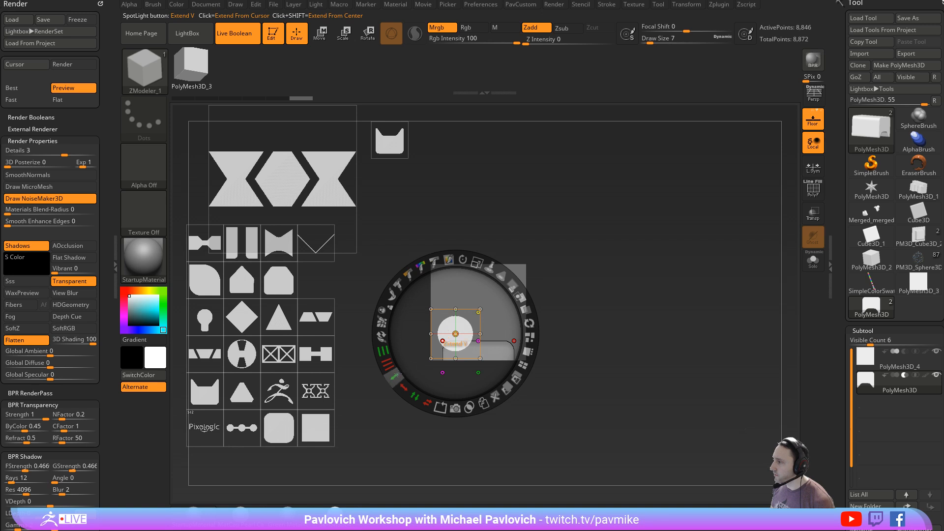
# - Extend the circle vertically into a pill, rotate it horizontal, and centre it on the cube's front face
pyautogui.moveTo(394, 376); pyautogui.dragTo(392, 291)
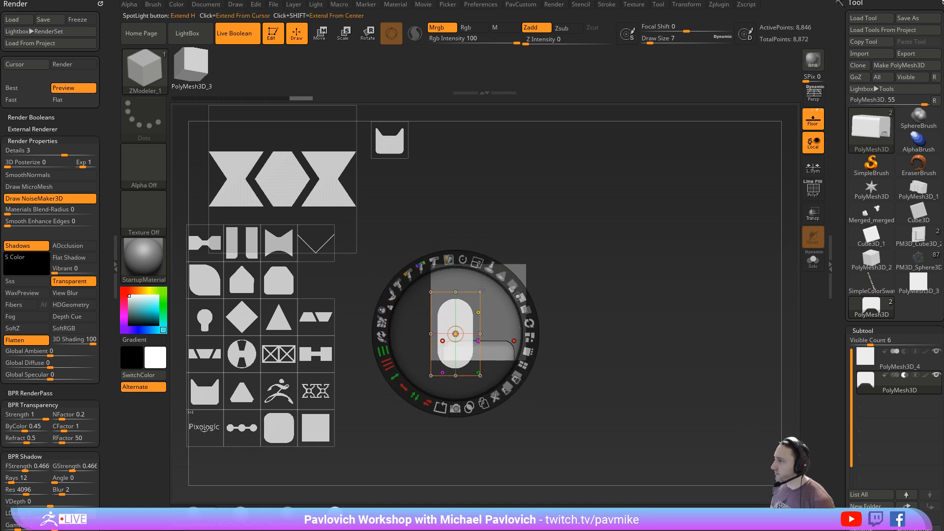
pyautogui.moveTo(481, 290); pyautogui.dragTo(509, 338)
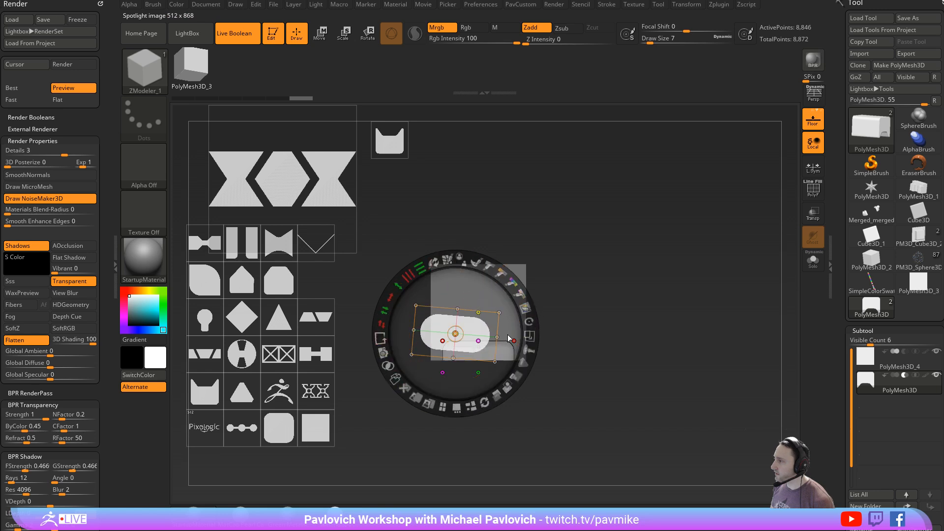
pyautogui.moveTo(464, 260); pyautogui.dragTo(456, 259)
pyautogui.moveTo(460, 327); pyautogui.dragTo(493, 305)
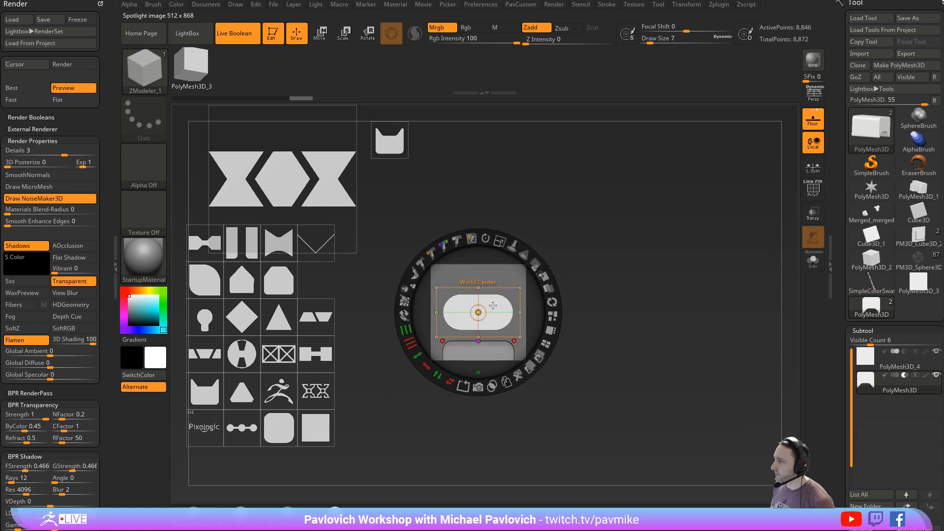
# - Snapshot the pill as a subtractive 3D subtool, hide Spotlight, and orbit around the cube to inspect the cuts
pyautogui.click(478, 386)
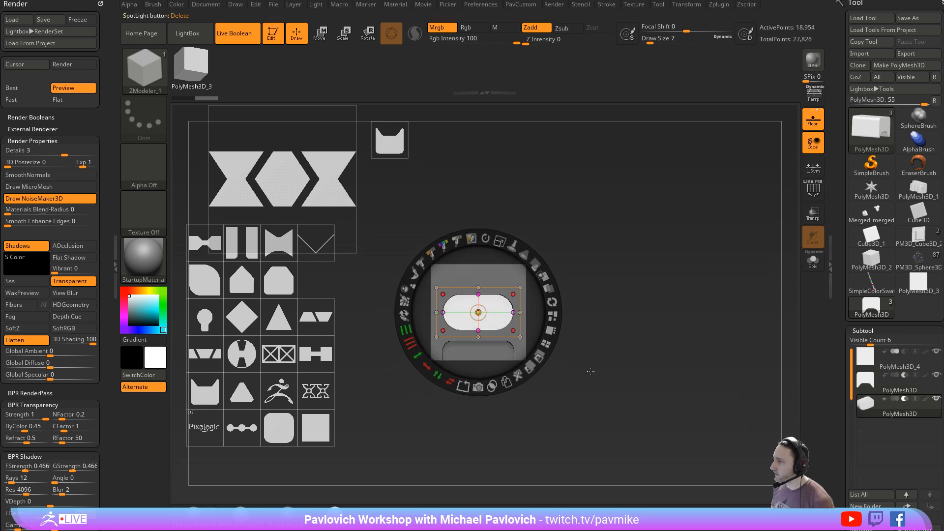
pyautogui.hotkey('shift', 'z')
pyautogui.moveTo(643, 257)
pyautogui.mouseDown()
pyautogui.moveTo(688, 266)
pyautogui.moveTo(653, 258)
pyautogui.mouseUp()
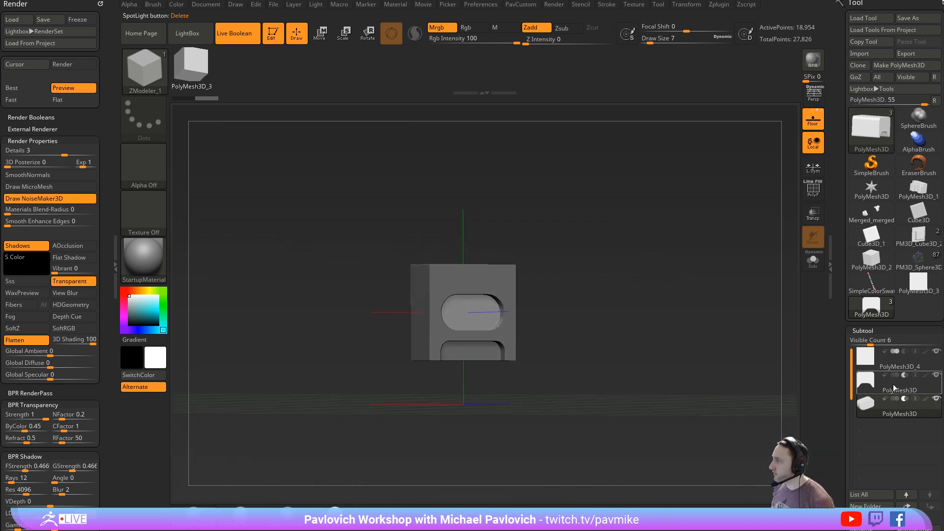
pyautogui.moveTo(561, 264); pyautogui.dragTo(553, 184)
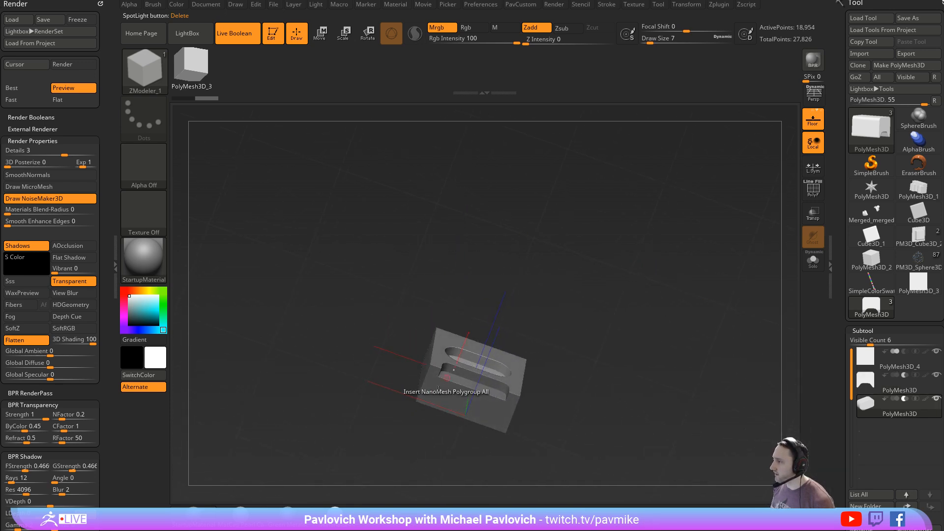
pyautogui.moveTo(609, 260); pyautogui.dragTo(631, 332)
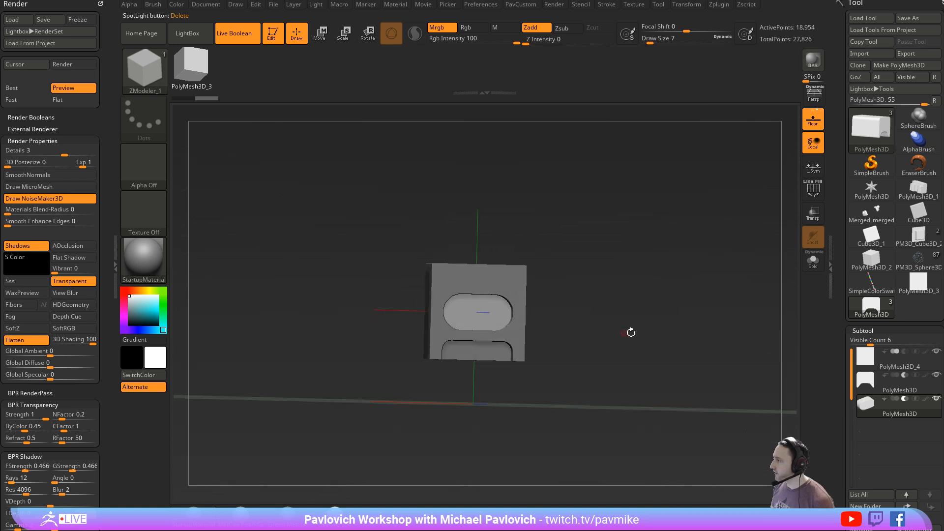
# - Delete the pill-shaped subtractive subtool
pyautogui.moveTo(843, 467); pyautogui.dragTo(840, 429)
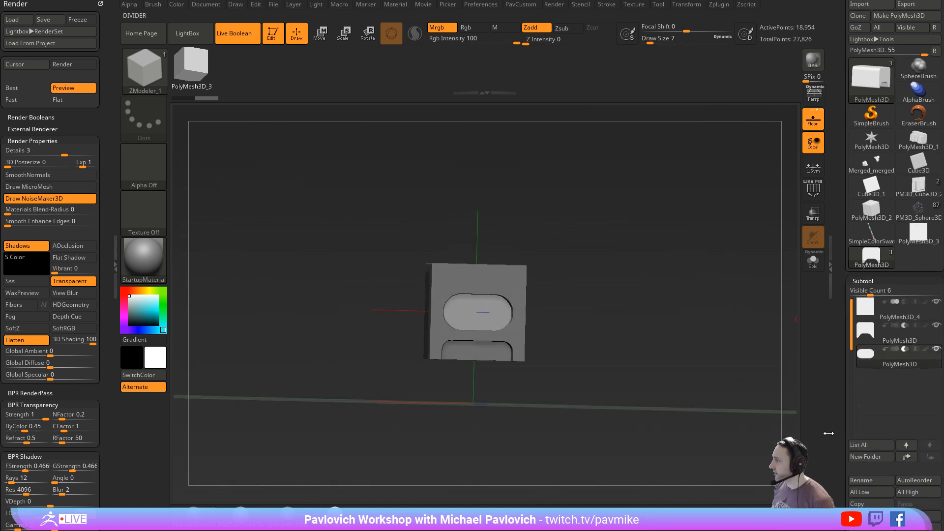
pyautogui.moveTo(847, 506); pyautogui.dragTo(848, 476)
pyautogui.click(866, 513)
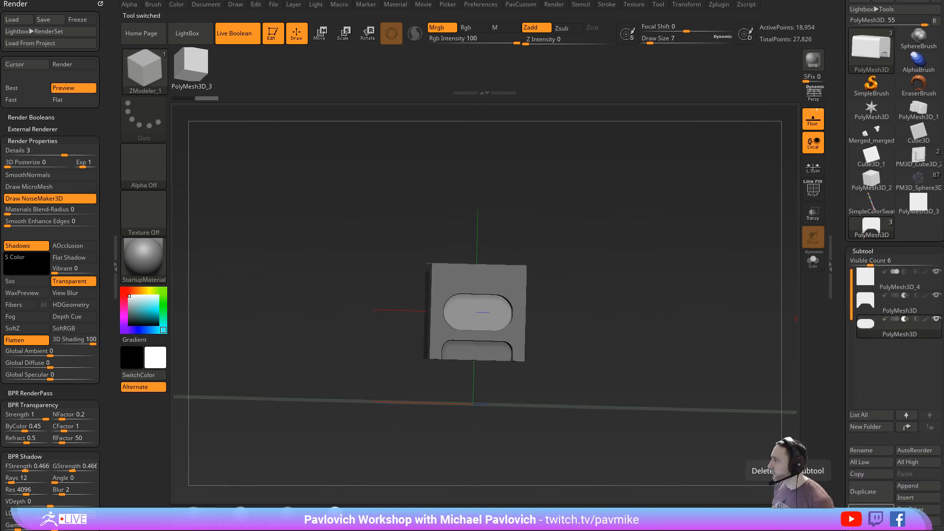
# - Select the cube subtool, return to the front view, and show Spotlight with the pill over the cube
pyautogui.click(892, 284)
pyautogui.keyDown('shift'); pyautogui.moveTo(731, 273); pyautogui.dragTo(655, 274); pyautogui.keyUp('shift')
pyautogui.hotkey('shift', 'z')
pyautogui.press('z')
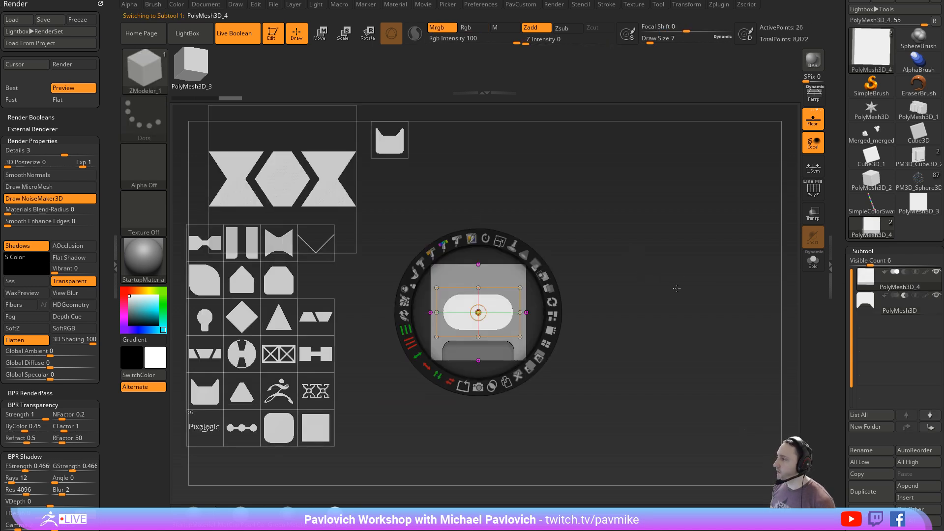
pyautogui.moveTo(672, 297); pyautogui.dragTo(498, 276)
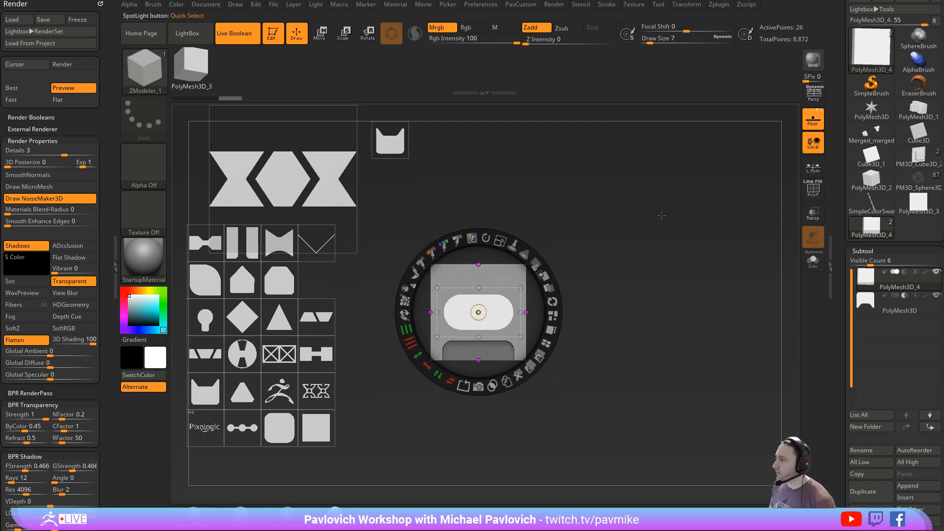
# - Leave Spotlight editing, orbit to an angled view of the cube, and restore the front view with the camera Undo
pyautogui.hotkey('shift', 'z')
pyautogui.moveTo(636, 222); pyautogui.dragTo(659, 243)
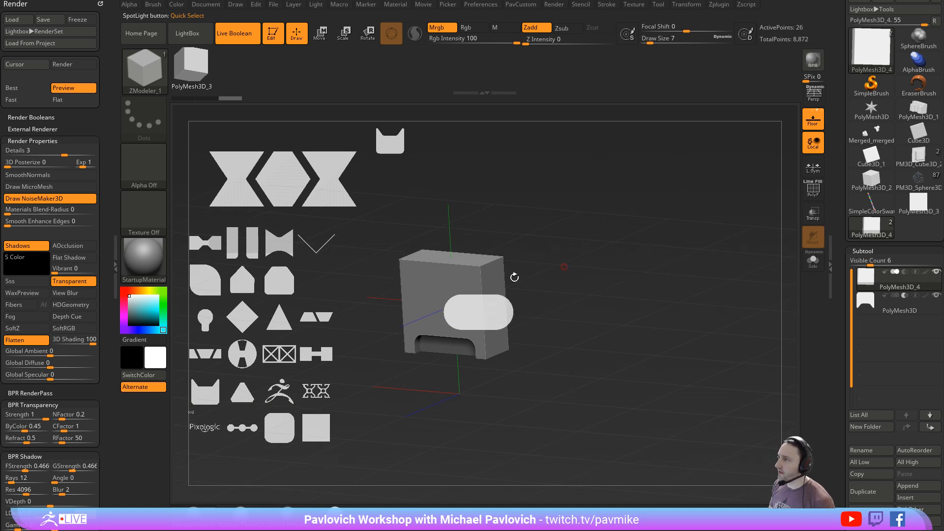
pyautogui.click(214, 6)
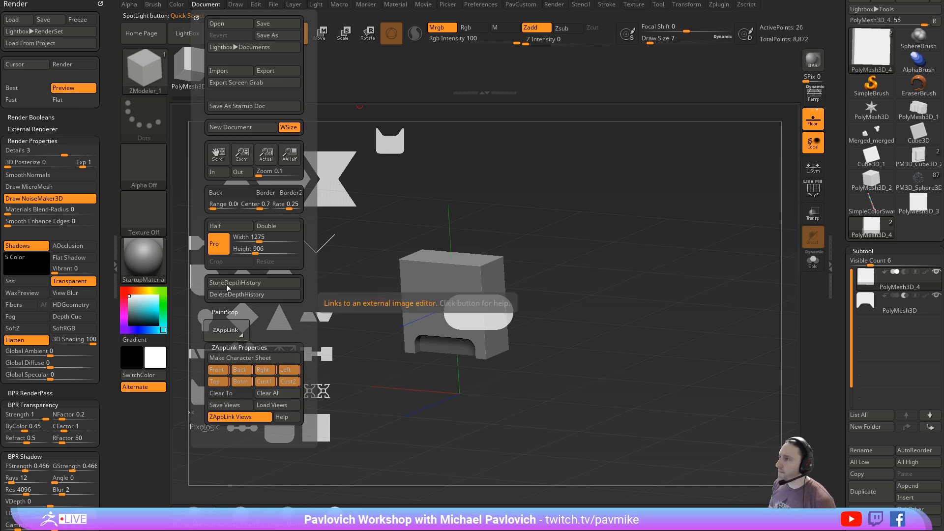
pyautogui.moveTo(235, 6)
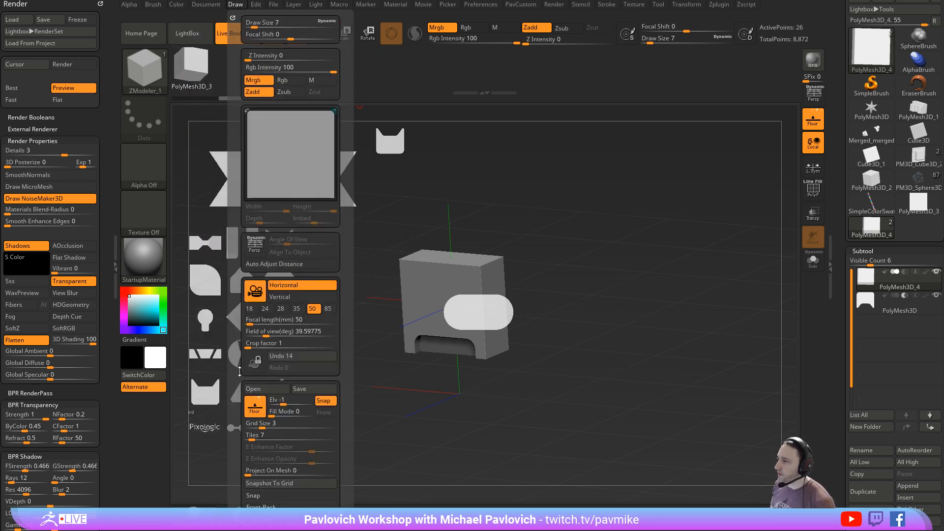
pyautogui.moveTo(239, 378); pyautogui.dragTo(239, 275)
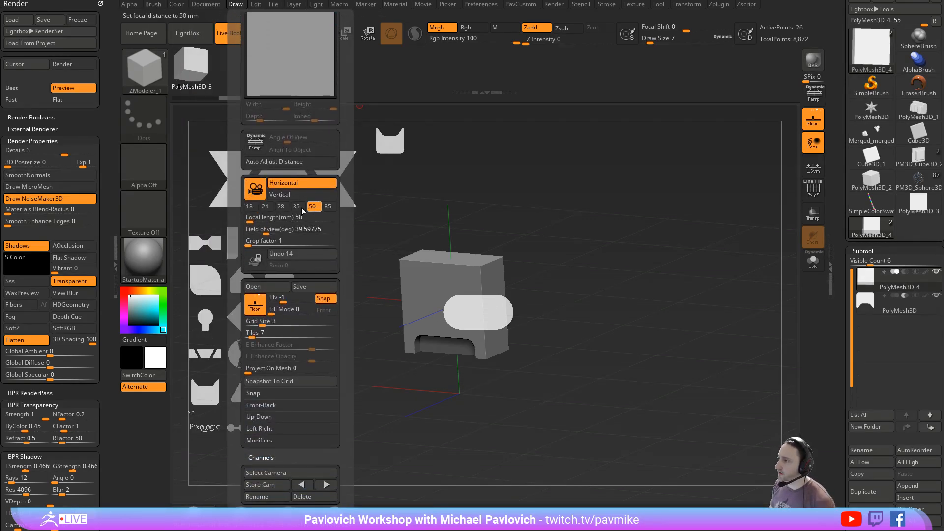
pyautogui.moveTo(239, 267); pyautogui.dragTo(239, 186)
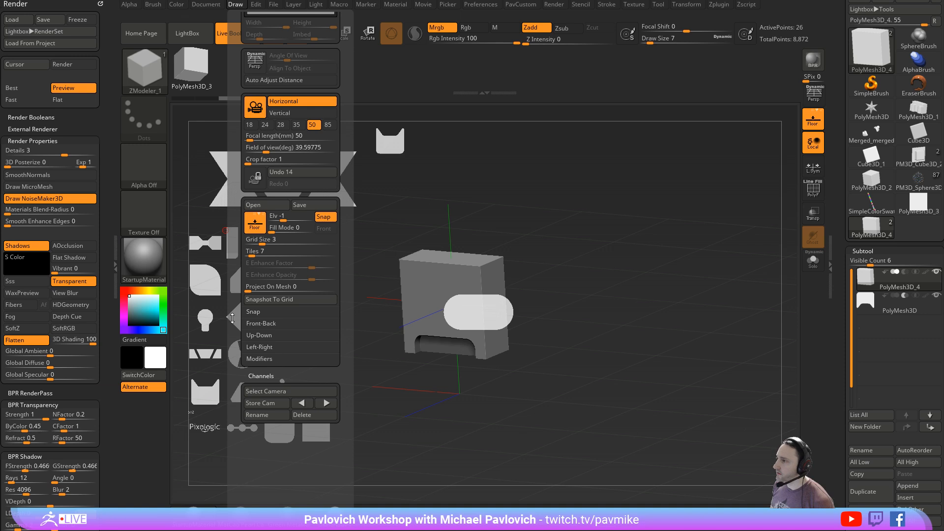
pyautogui.moveTo(232, 318); pyautogui.dragTo(238, 377)
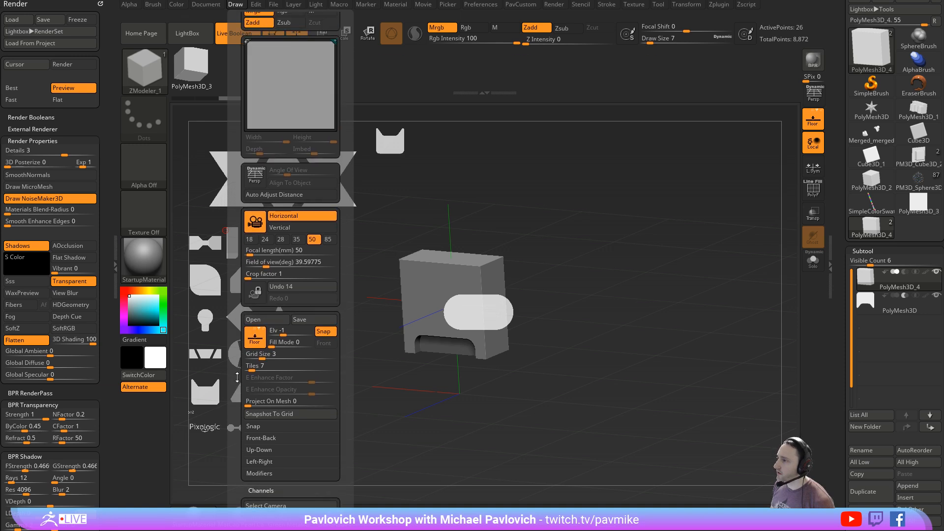
pyautogui.click(299, 287)
pyautogui.click(302, 287)
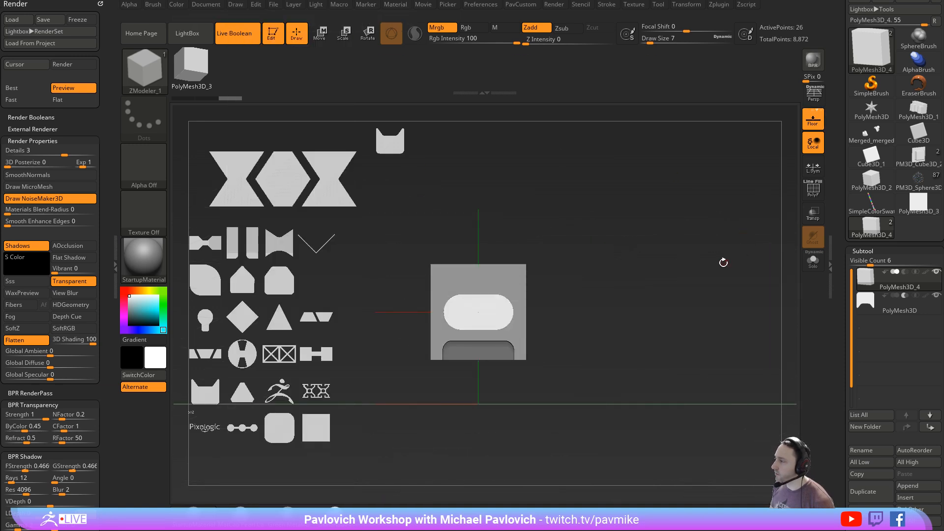
# - Resume Spotlight editing and set the Draw Size to 74
pyautogui.press('z')
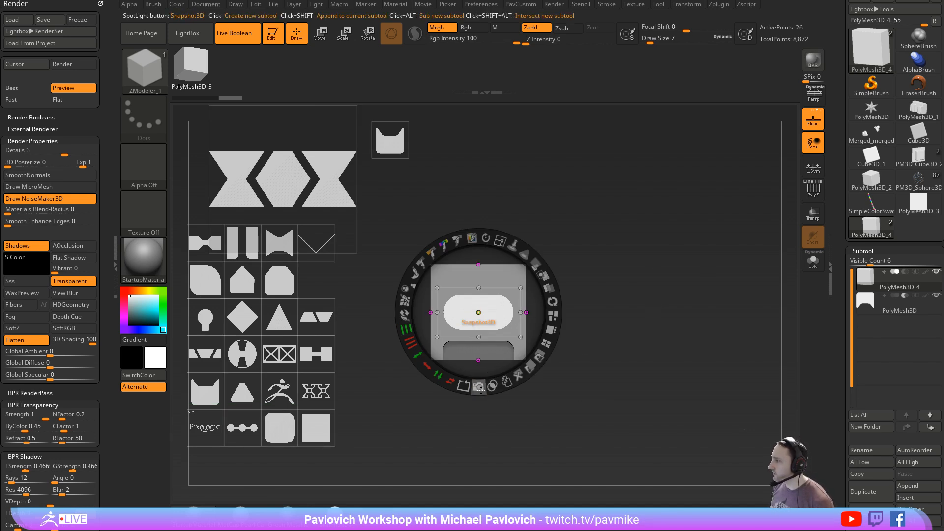
pyautogui.press('s')
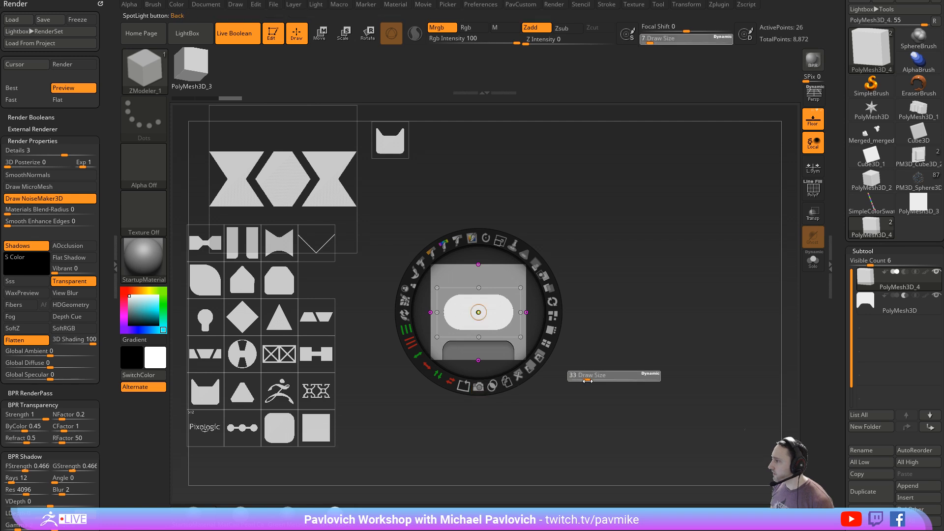
pyautogui.click(594, 379)
pyautogui.moveTo(512, 276); pyautogui.dragTo(497, 274)
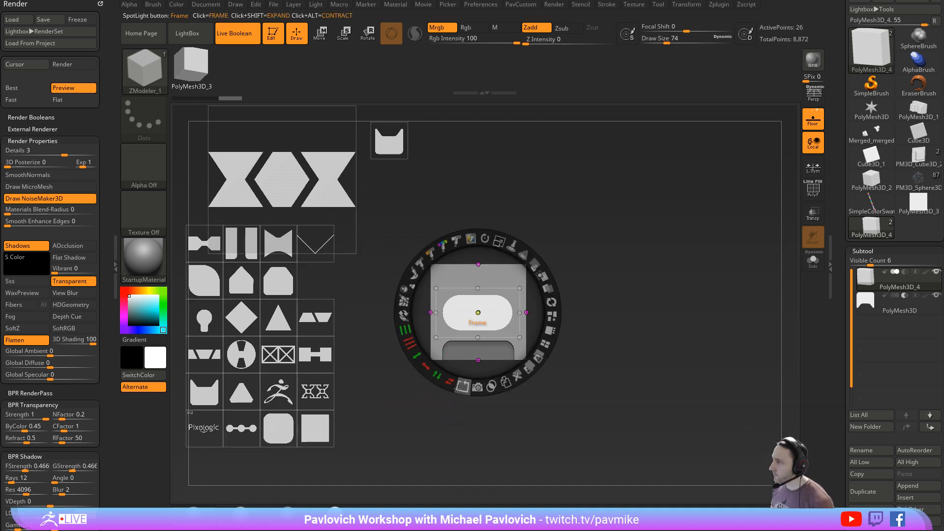
# - Turn the pill into a hollow outline with Spotlight's Frame and move the dial clear of the cube
pyautogui.press('z')
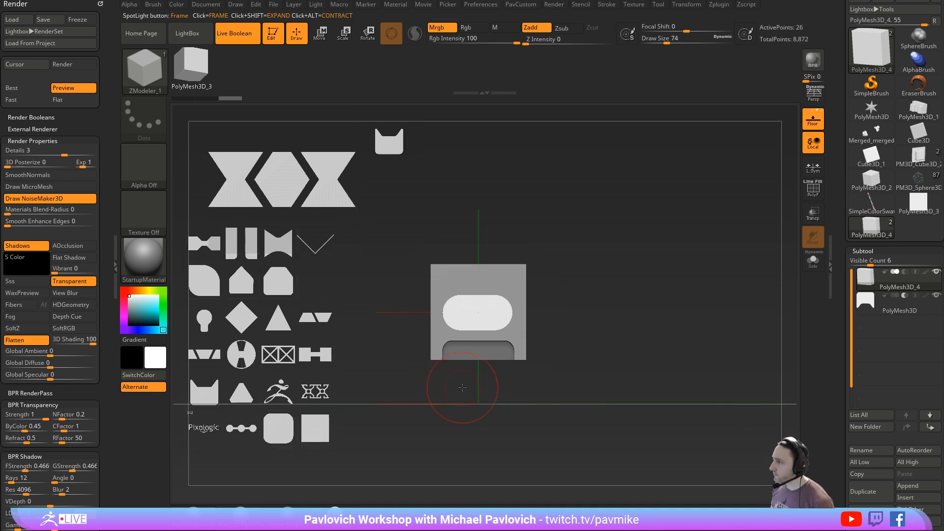
pyautogui.moveTo(464, 386); pyautogui.dragTo(484, 389)
pyautogui.press('z')
pyautogui.moveTo(581, 389); pyautogui.dragTo(574, 389)
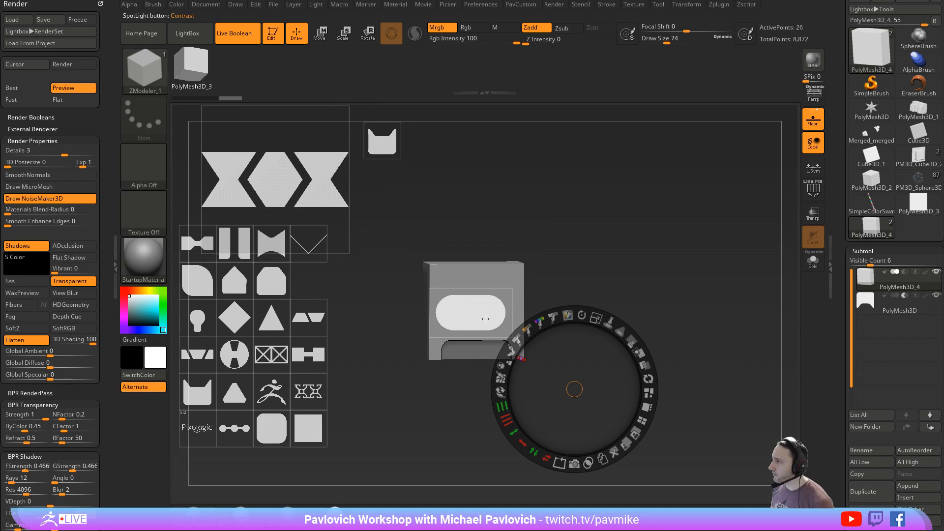
pyautogui.moveTo(485, 318); pyautogui.dragTo(506, 293)
pyautogui.moveTo(622, 295); pyautogui.dragTo(605, 295)
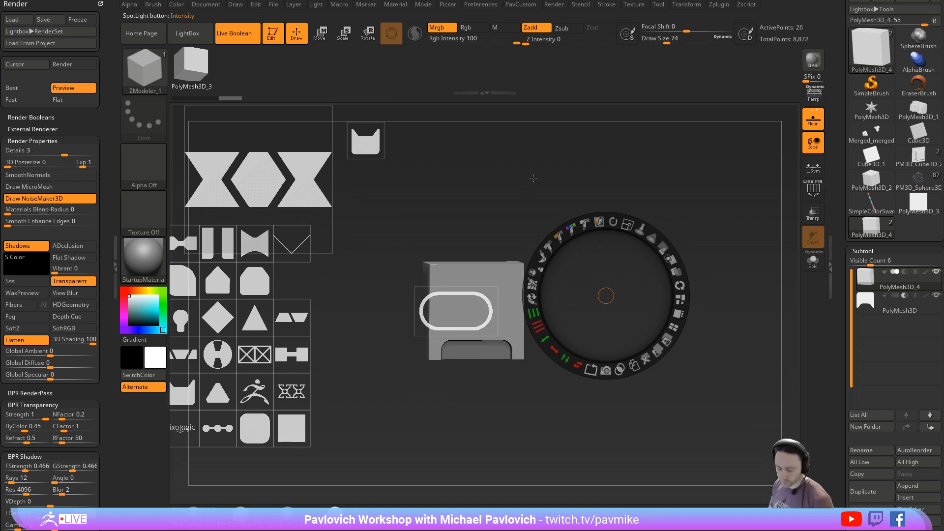
# - Snap the cube to a front view, centre the pill outline on it, and select the notched subtractive subtool
pyautogui.press('z')
pyautogui.moveTo(537, 197)
pyautogui.mouseDown()
pyautogui.moveTo(525, 185)
pyautogui.moveTo(554, 204)
pyautogui.mouseUp()
pyautogui.press('z')
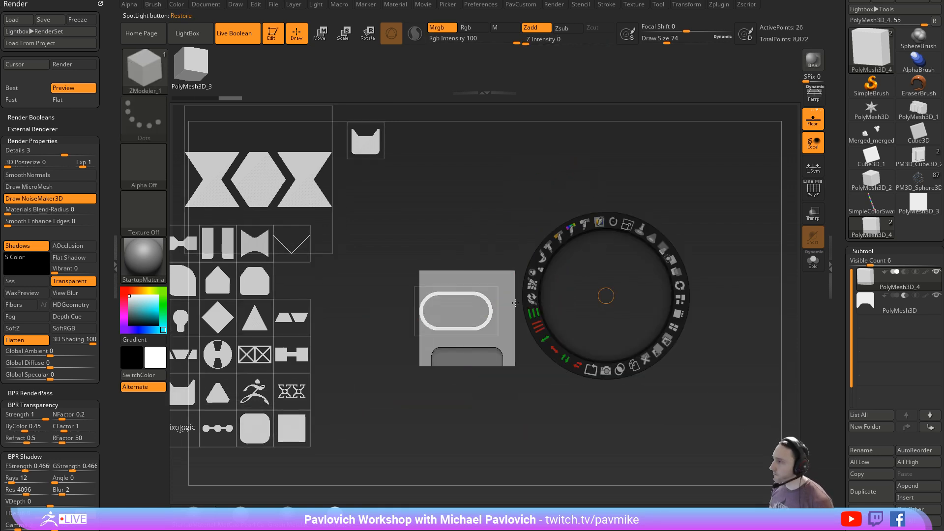
pyautogui.moveTo(606, 296); pyautogui.dragTo(475, 309)
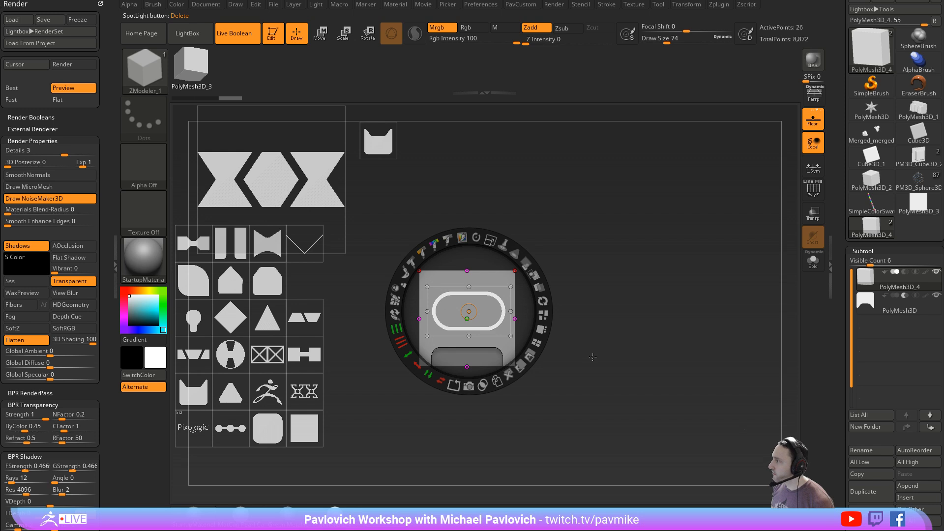
pyautogui.click(883, 311)
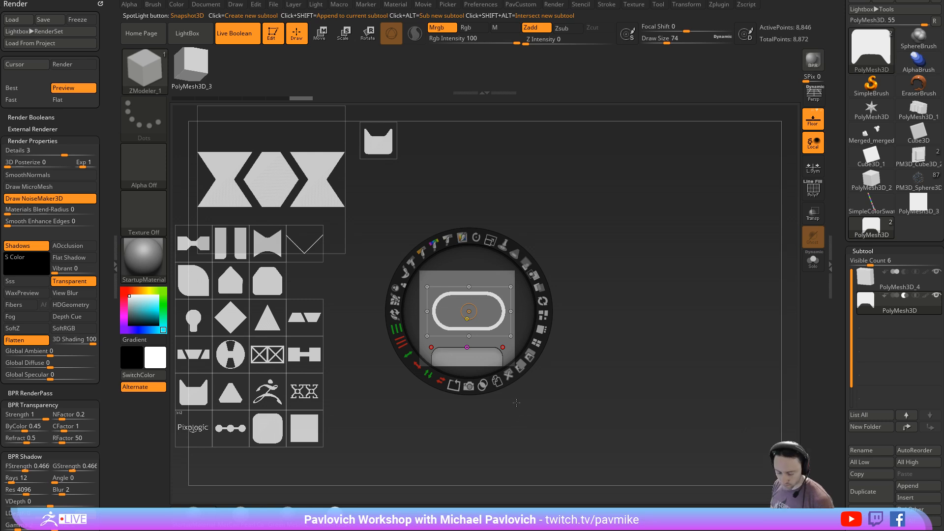
# - Reload the 512_HardSurface_Spotlight set and place its rounded, top-chamfered shape on the centre of the cube's front face
pyautogui.press(',')
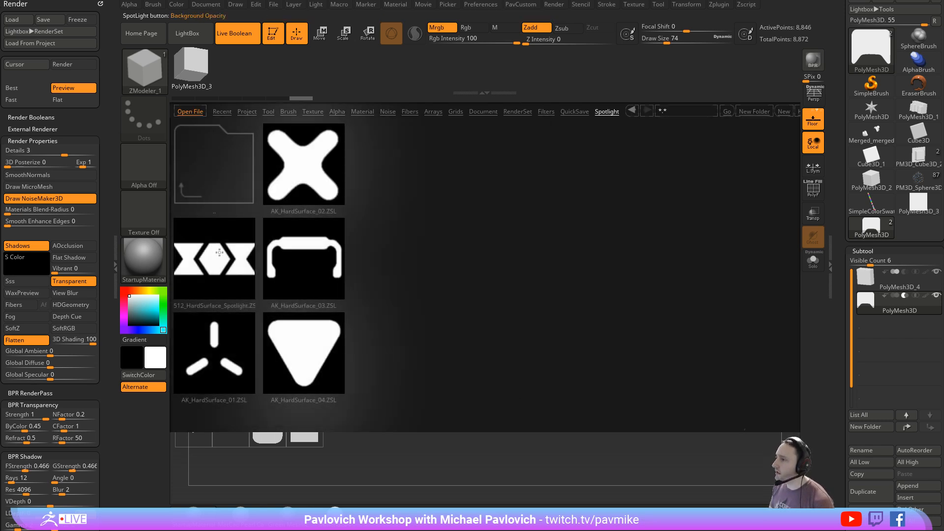
pyautogui.doubleClick(219, 252)
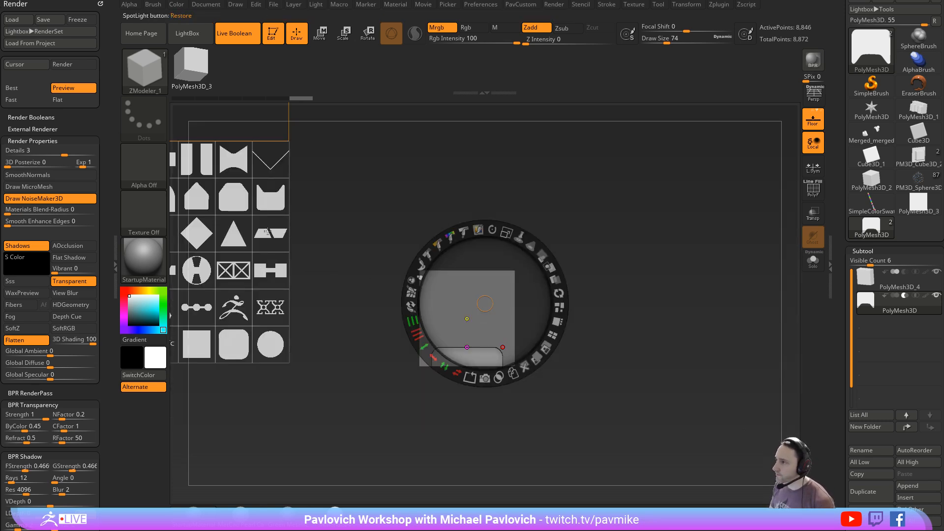
pyautogui.moveTo(231, 198); pyautogui.dragTo(479, 311)
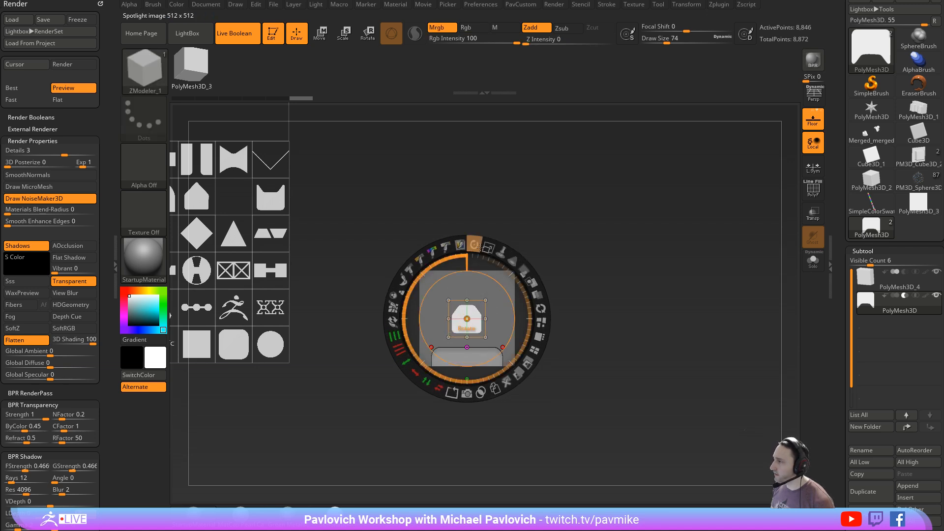
# - Rotate, enlarge and move the chamfered shape off the cube, and undo these three Spotlight changes
pyautogui.moveTo(474, 245); pyautogui.dragTo(528, 277)
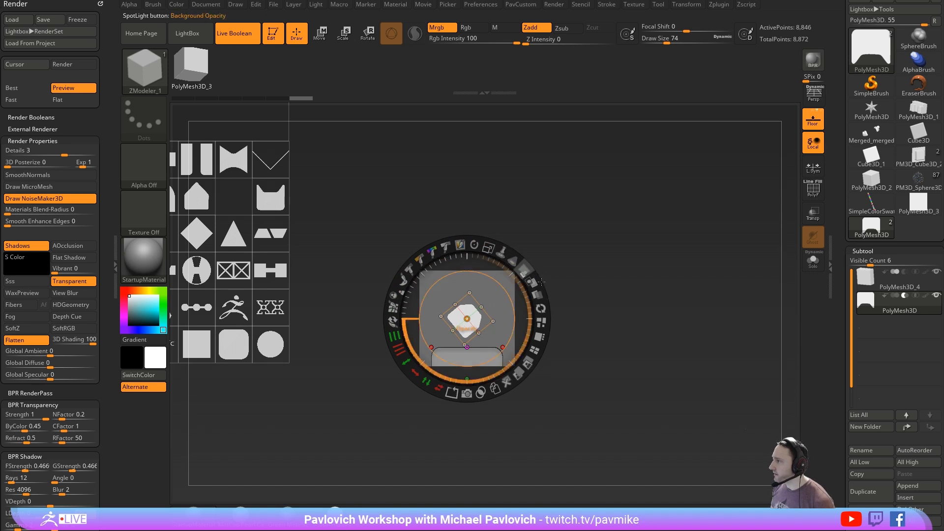
pyautogui.moveTo(488, 247); pyautogui.dragTo(575, 358)
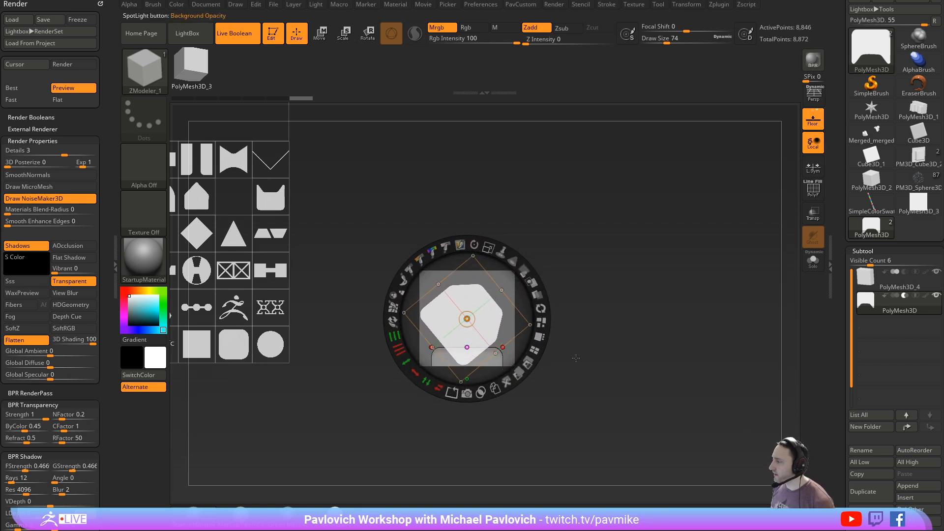
pyautogui.moveTo(507, 312); pyautogui.dragTo(607, 309)
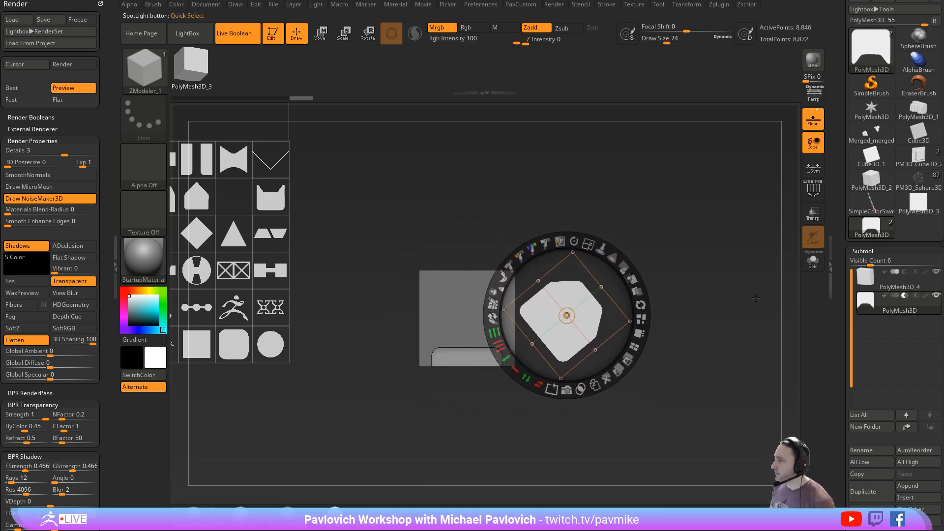
pyautogui.hotkey('ctrl', 'z')
pyautogui.hotkey('ctrl', 'z')
pyautogui.hotkey('ctrl', 'z')
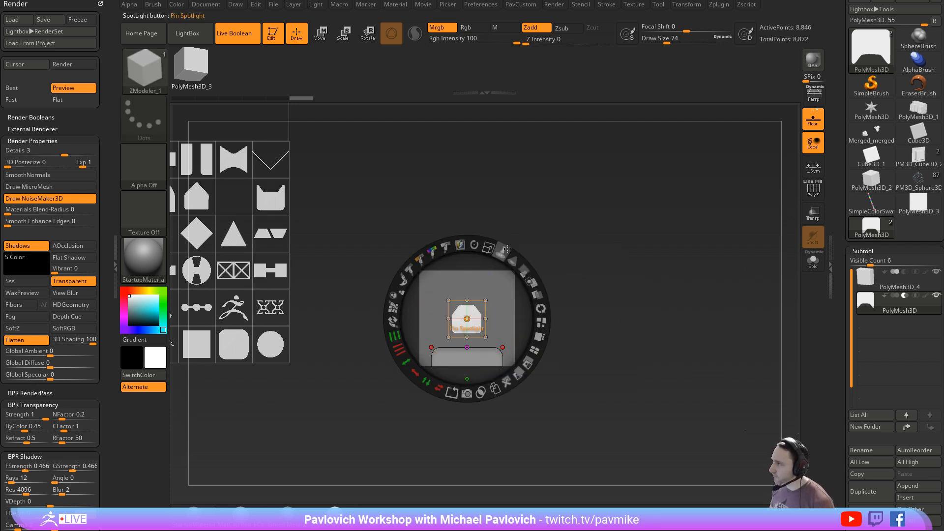
# - Position the enlarged chamfered shape over the middle of the cube's upper edge and cut it with Snapshot3D as a subtractive subtool
pyautogui.moveTo(474, 244)
pyautogui.mouseDown()
pyautogui.moveTo(526, 282)
pyautogui.moveTo(491, 260)
pyautogui.moveTo(490, 245)
pyautogui.mouseUp()
pyautogui.hotkey('ctrl', 'z')
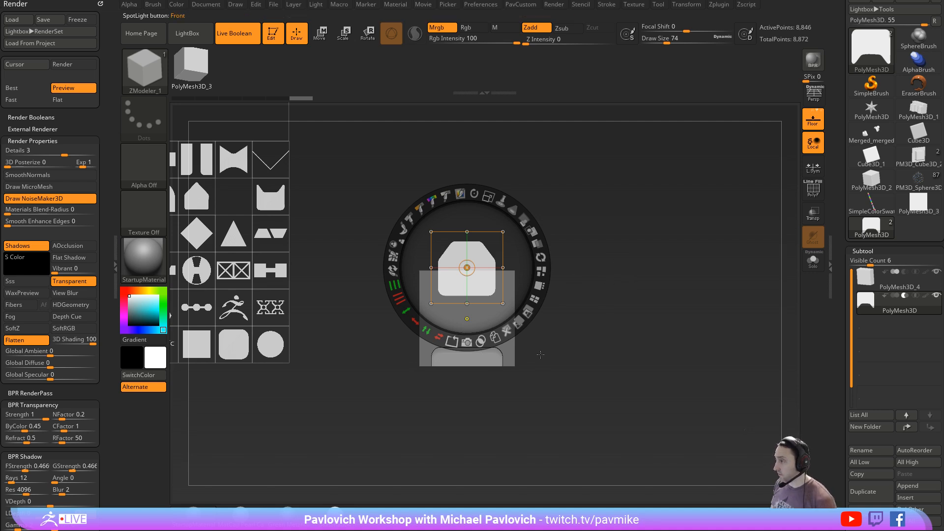
pyautogui.click(469, 344)
pyautogui.hotkey('shift', 'z')
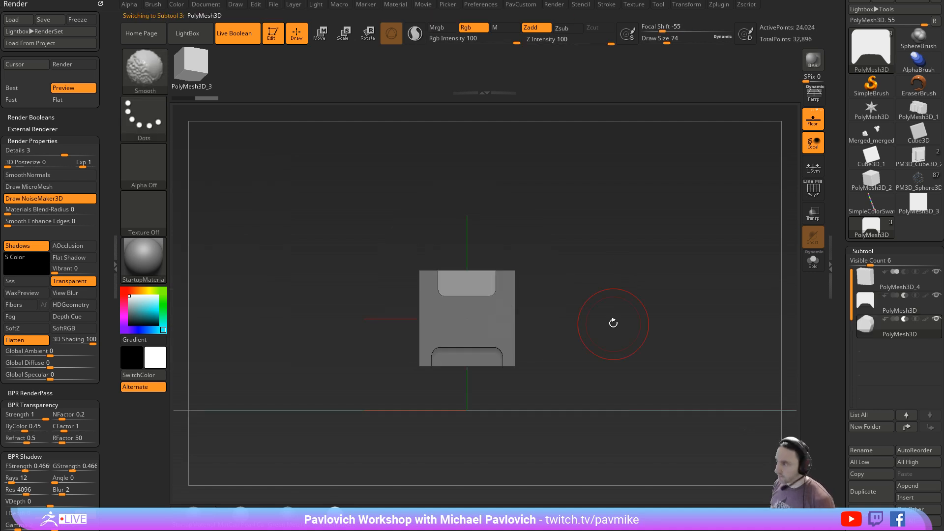
pyautogui.moveTo(607, 313)
pyautogui.mouseDown()
pyautogui.moveTo(609, 333)
pyautogui.moveTo(610, 325)
pyautogui.mouseUp()
# - Select the cube subtool PolyMesh3D_4, resume Spotlight editing, and pull the rounded triangle out of the shape grid beside the cube
pyautogui.click(890, 289)
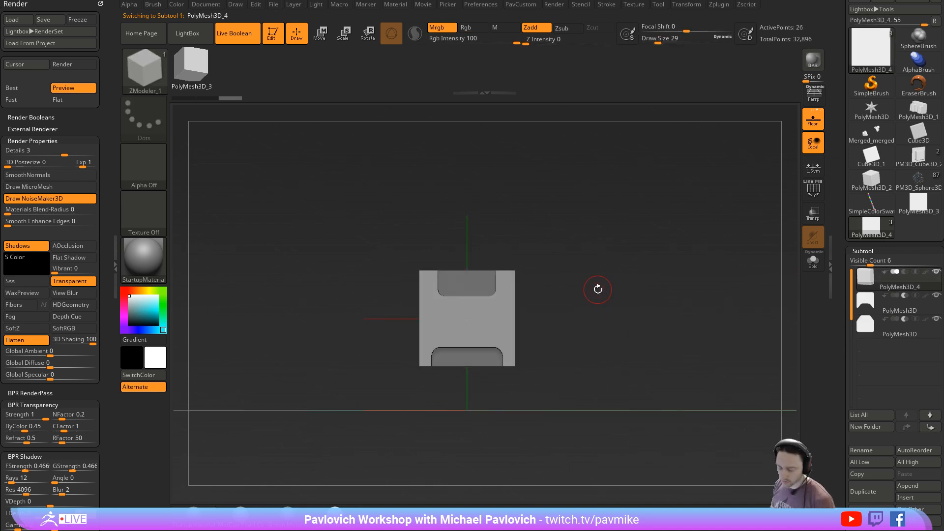
pyautogui.hotkey('shift', 'z')
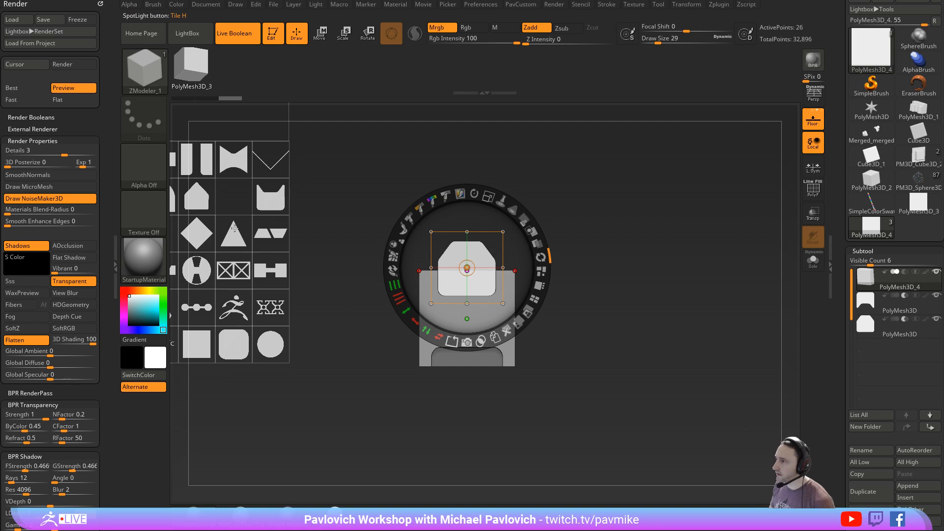
pyautogui.moveTo(232, 203); pyautogui.dragTo(295, 274)
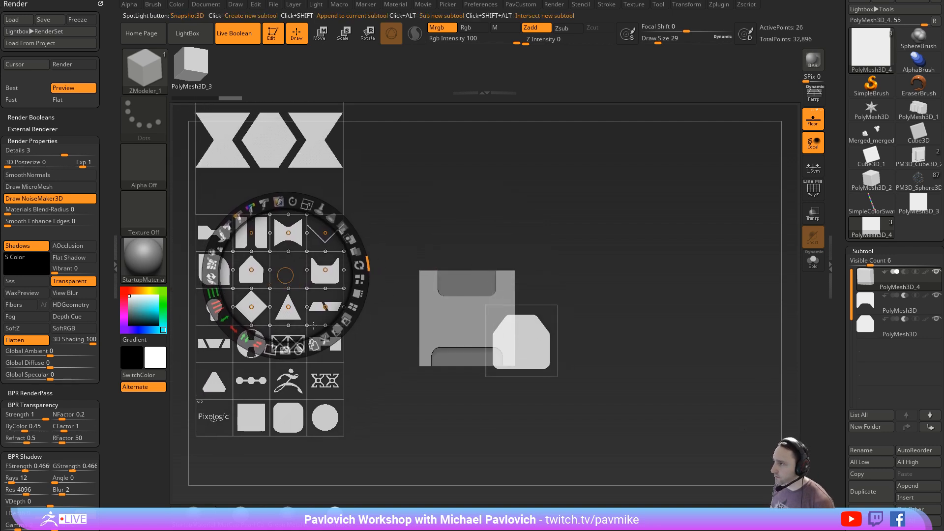
pyautogui.click(221, 386)
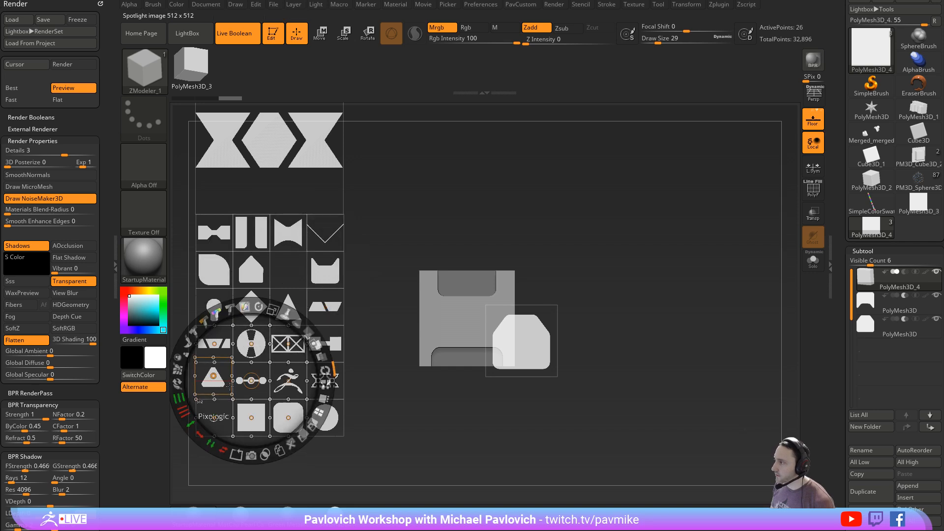
pyautogui.moveTo(223, 370); pyautogui.dragTo(627, 289)
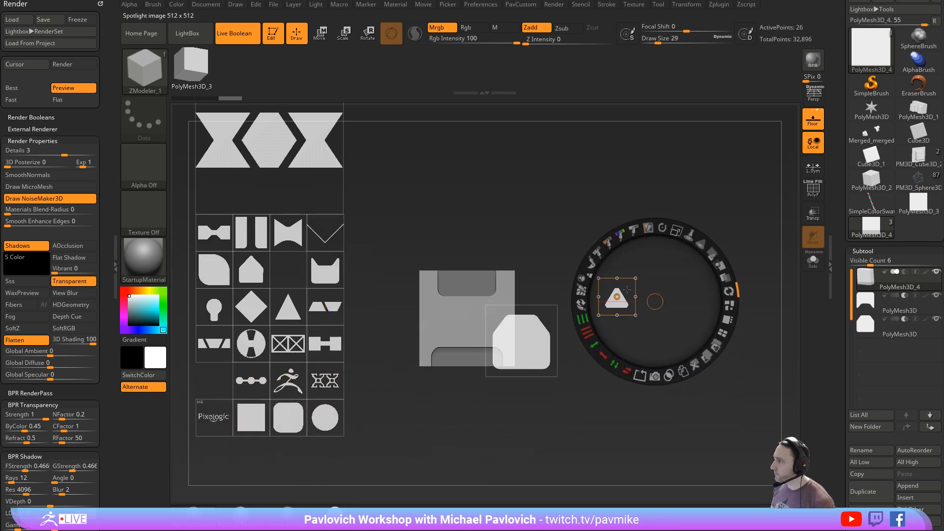
# - Move the chamfered shape clear of the cube and snap the rounded triangle to the middle of the cube's right edge
pyautogui.moveTo(521, 342); pyautogui.dragTo(409, 217)
pyautogui.click(616, 301)
pyautogui.moveTo(616, 301); pyautogui.dragTo(522, 323)
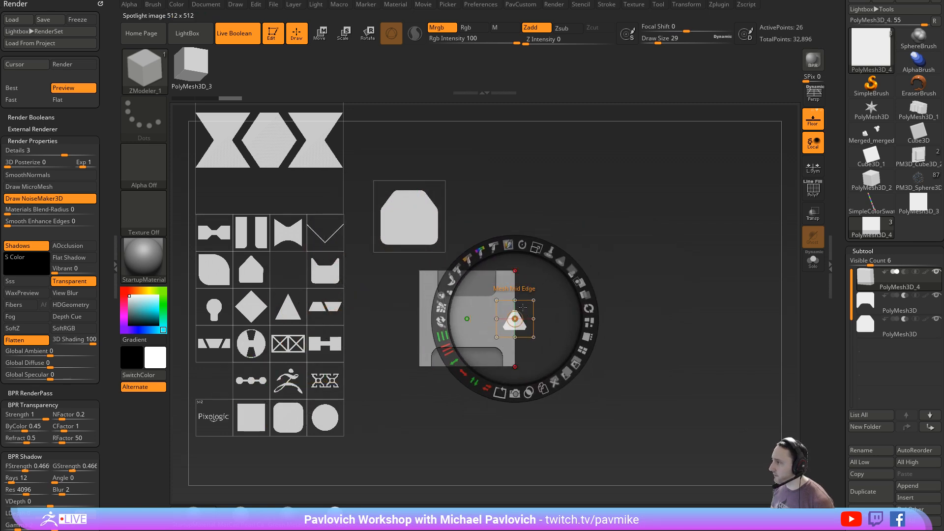
# - Enlarge the triangle, rotate it to point right, and subtract it from the cube with Snapshot3D
pyautogui.moveTo(535, 252)
pyautogui.mouseDown()
pyautogui.moveTo(564, 269)
pyautogui.moveTo(560, 350)
pyautogui.moveTo(558, 306)
pyautogui.mouseUp()
pyautogui.moveTo(535, 248); pyautogui.dragTo(573, 274)
pyautogui.moveTo(536, 300); pyautogui.dragTo(543, 300)
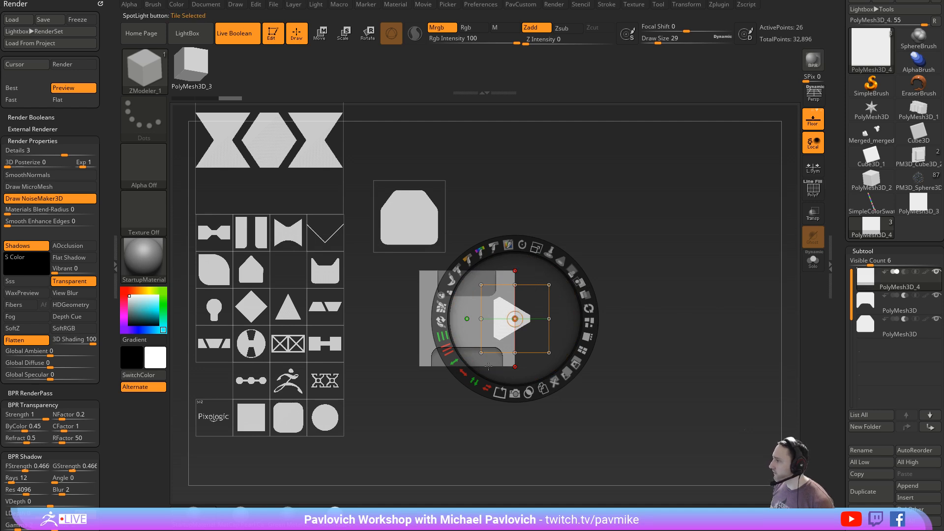
pyautogui.keyDown('alt'); pyautogui.click(515, 392); pyautogui.keyUp('alt')
pyautogui.hotkey('shift', 'z')
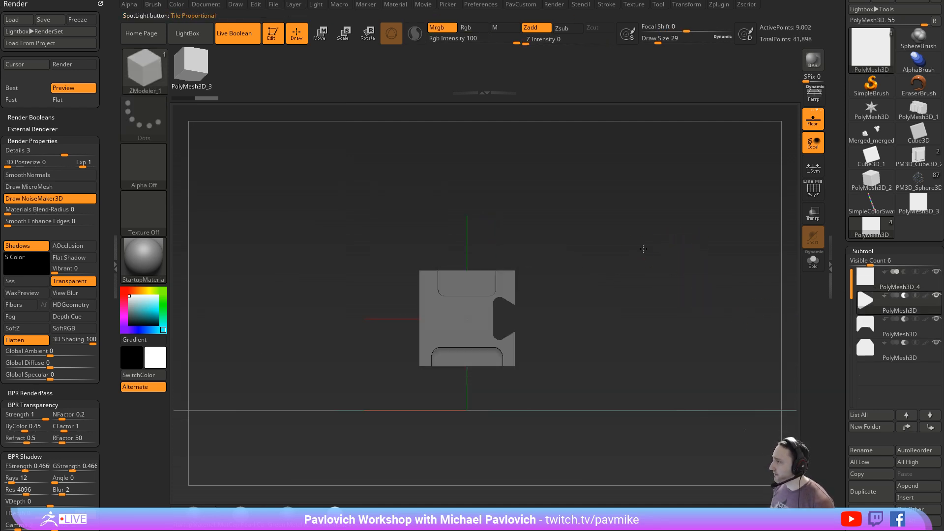
# - Scale the triangular cutter with the Gizmo and return to Draw mode
pyautogui.press('w')
pyautogui.press('f')
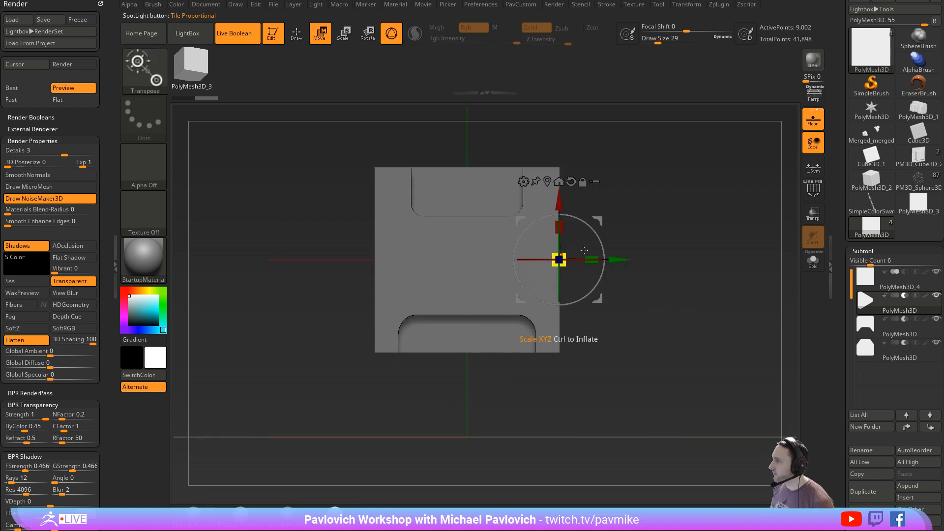
pyautogui.moveTo(584, 250); pyautogui.dragTo(516, 275, button='right')
pyautogui.moveTo(559, 260); pyautogui.dragTo(484, 289)
pyautogui.press('q')
# - Set the Draw Size to 11 and examine the triangular cutter's polyframe from several angles
pyautogui.moveTo(688, 257)
pyautogui.keyDown('shift'); pyautogui.mouseDown(button='right')
pyautogui.moveTo(697, 259)
pyautogui.moveTo(658, 234)
pyautogui.moveTo(635, 289)
pyautogui.moveTo(622, 292)
pyautogui.mouseUp(button='right'); pyautogui.keyUp('shift')
pyautogui.press('s')
pyautogui.moveTo(622, 292); pyautogui.dragTo(618, 293)
pyautogui.click(818, 198)
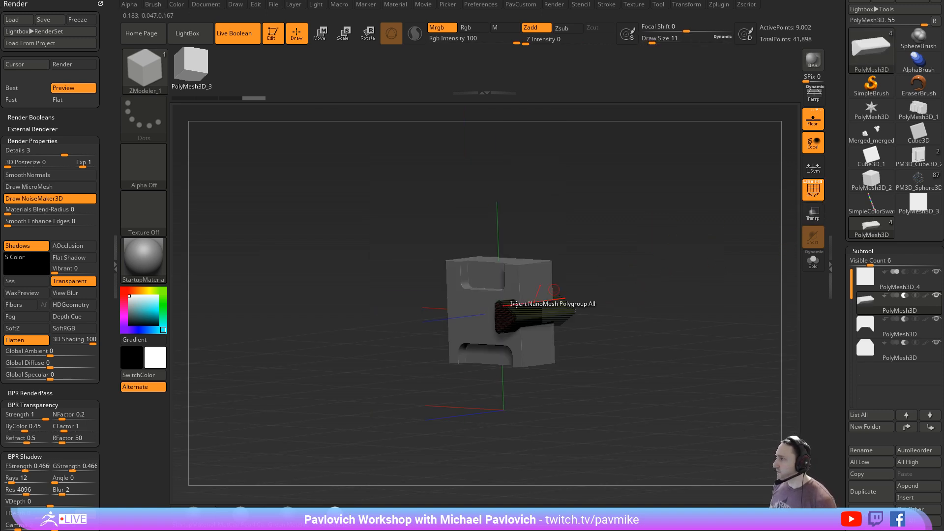
pyautogui.keyDown('ctrl'); pyautogui.moveTo(644, 292); pyautogui.dragTo(654, 214, button='right'); pyautogui.keyUp('ctrl')
pyautogui.click(819, 184)
pyautogui.moveTo(737, 210); pyautogui.dragTo(786, 203, button='right')
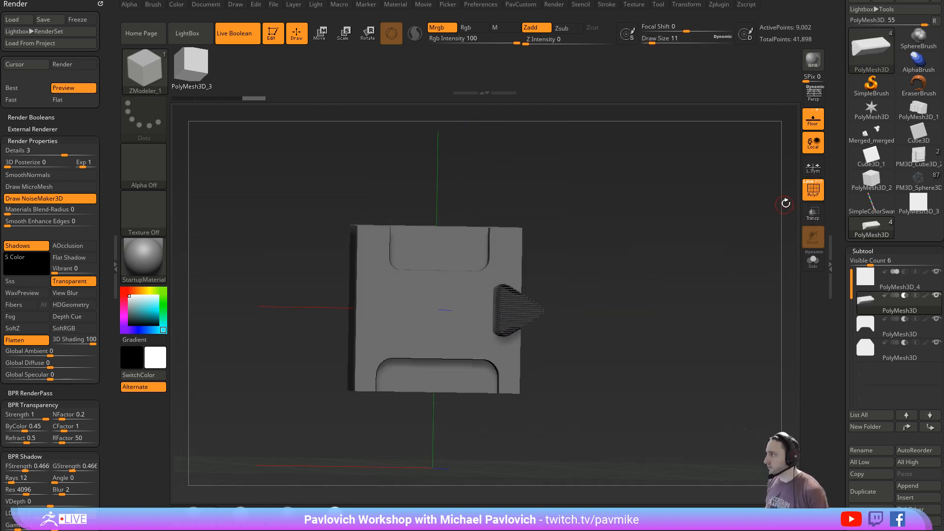
# - Hide the polyframe and delete the triangular cutter subtool in the front view
pyautogui.click(820, 188)
pyautogui.moveTo(720, 239)
pyautogui.mouseDown(button='right')
pyautogui.moveTo(676, 257)
pyautogui.moveTo(704, 247)
pyautogui.moveTo(676, 270)
pyautogui.mouseUp(button='right')
pyautogui.click(872, 514)
pyautogui.press('f')
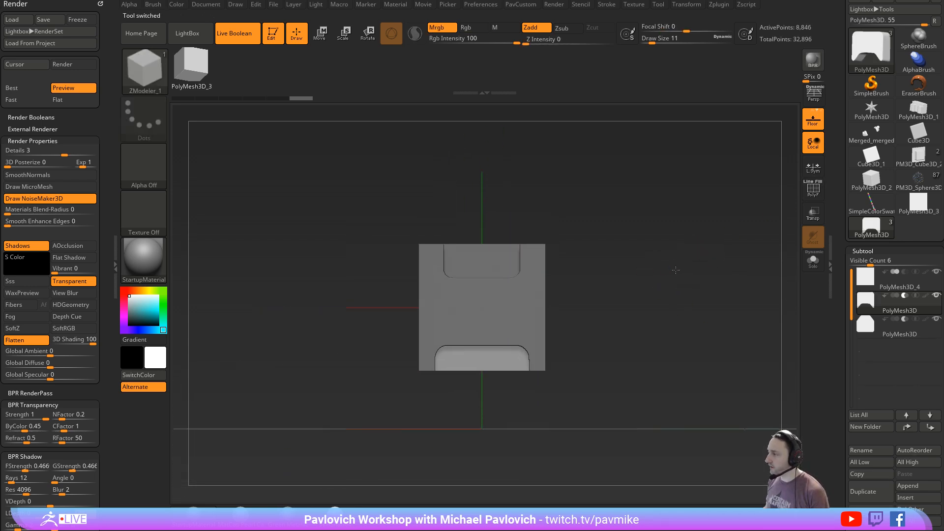
# - Set the Draw Size to 23 and resume Spotlight editing
pyautogui.press('s')
pyautogui.moveTo(675, 271); pyautogui.dragTo(678, 272)
pyautogui.hotkey('shift', 'z')
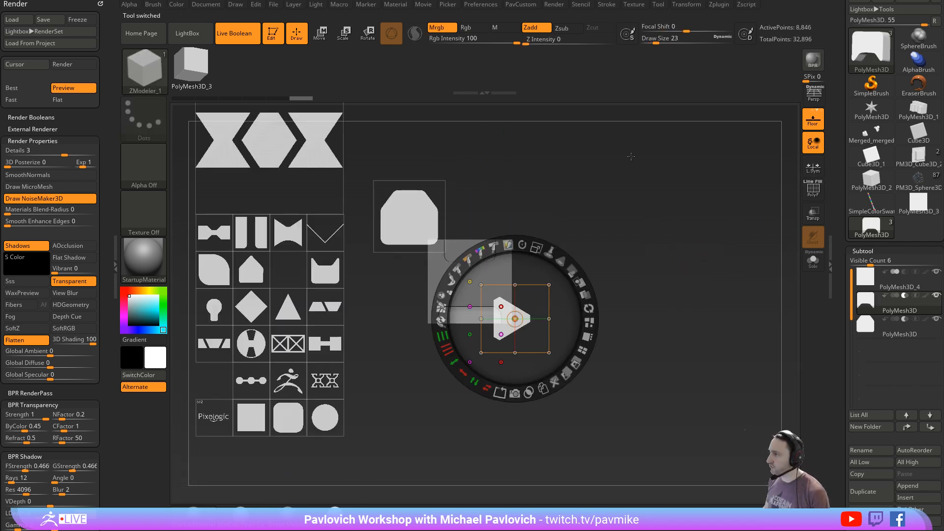
pyautogui.press('ctrl')
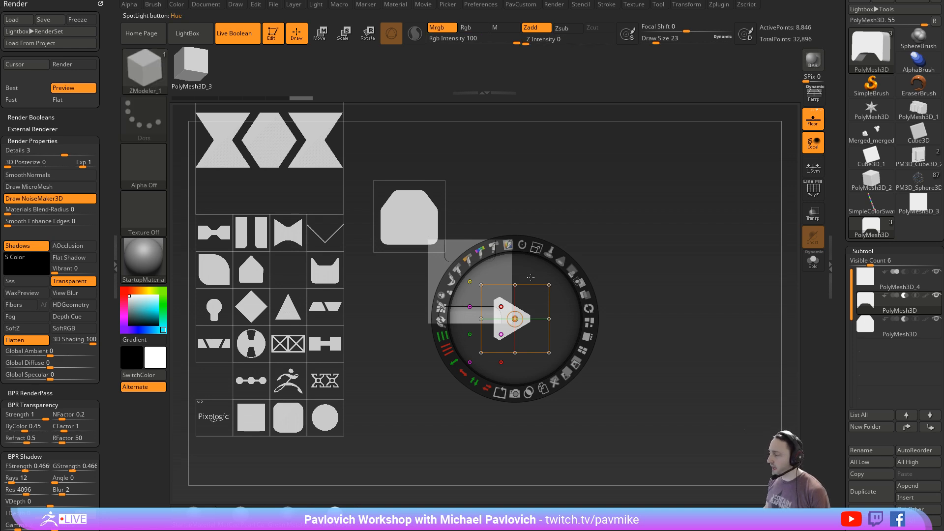
pyautogui.hotkey('shift', 'z')
pyautogui.hotkey('shift', 'z')
pyautogui.press('z')
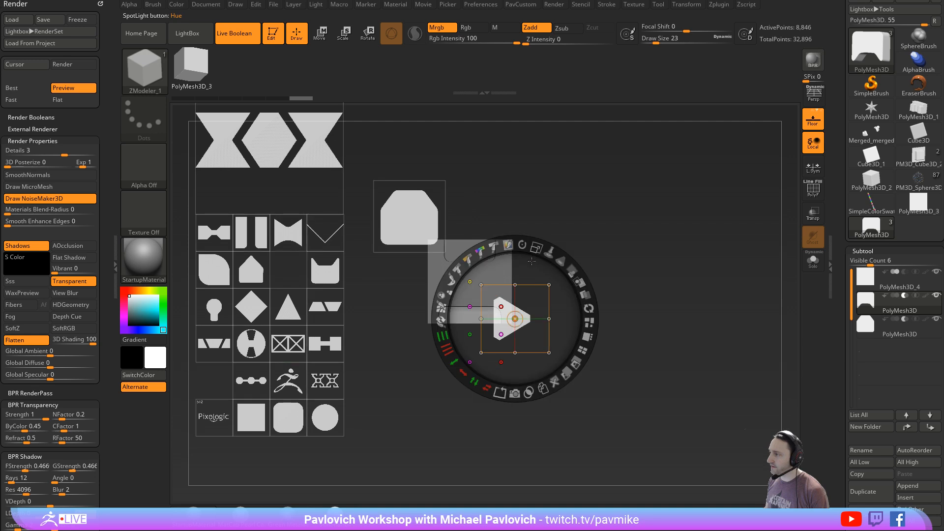
# - Move, rotate and shrink the chamfered shape, undo these Spotlight changes, and close and reopen Spotlight
pyautogui.moveTo(412, 213); pyautogui.dragTo(562, 213)
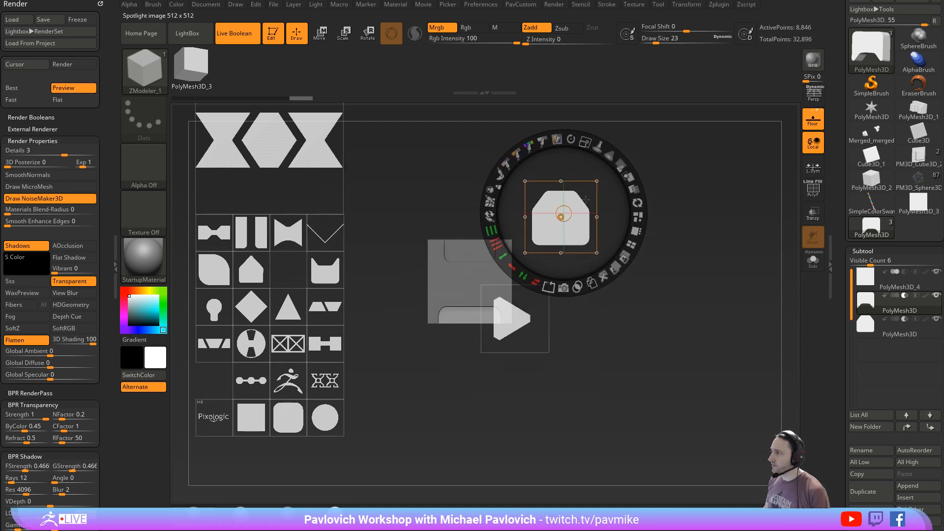
pyautogui.moveTo(571, 139); pyautogui.dragTo(532, 143)
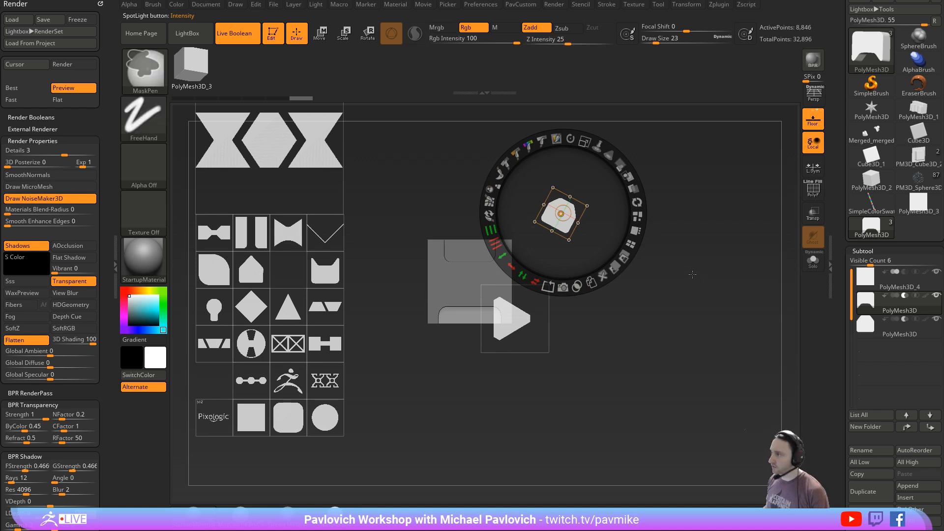
pyautogui.hotkey('ctrl', 'z')
pyautogui.hotkey('ctrl', 'z')
pyautogui.hotkey('ctrl', 'z')
pyautogui.hotkey('shift', 'z')
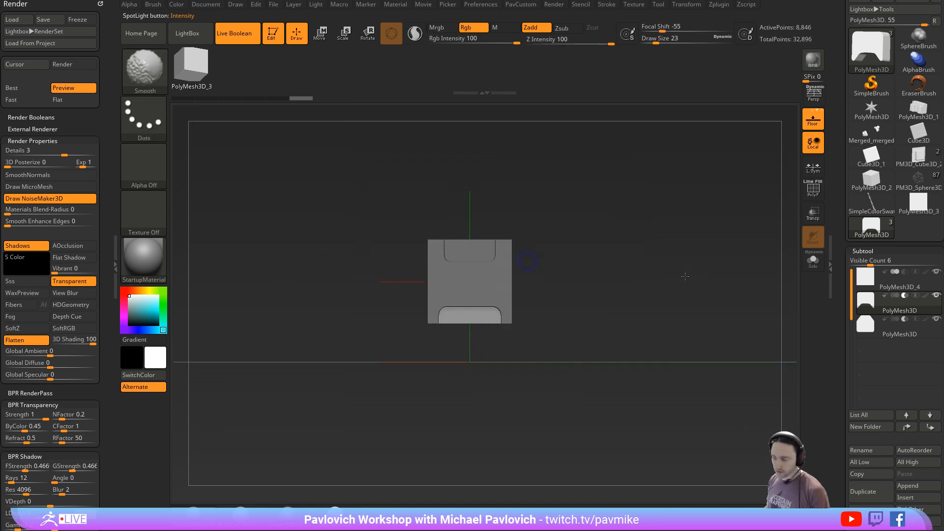
pyautogui.hotkey('shift', 'z')
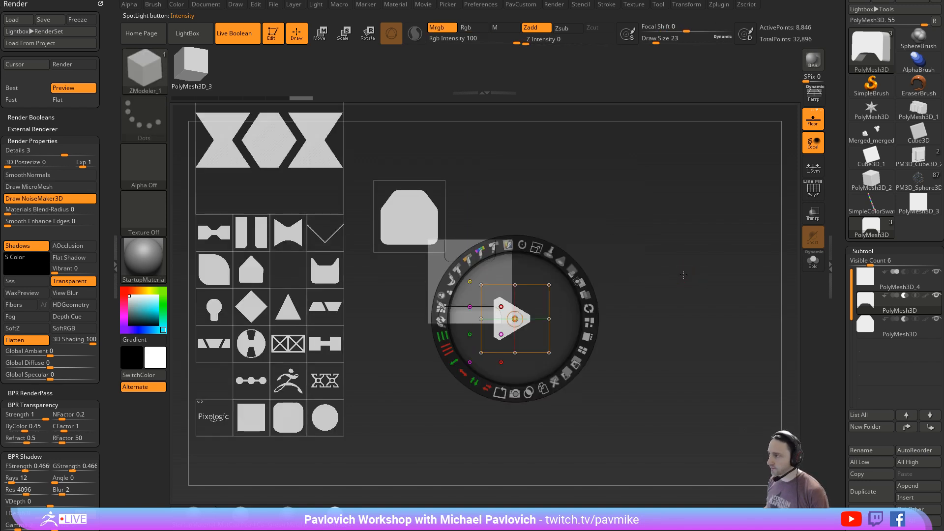
# - Try scaling the triangle, and undo Spotlight changes back to the small triangle placed beside the cube
pyautogui.moveTo(536, 247); pyautogui.dragTo(576, 259)
pyautogui.hotkey('ctrl', 'z')
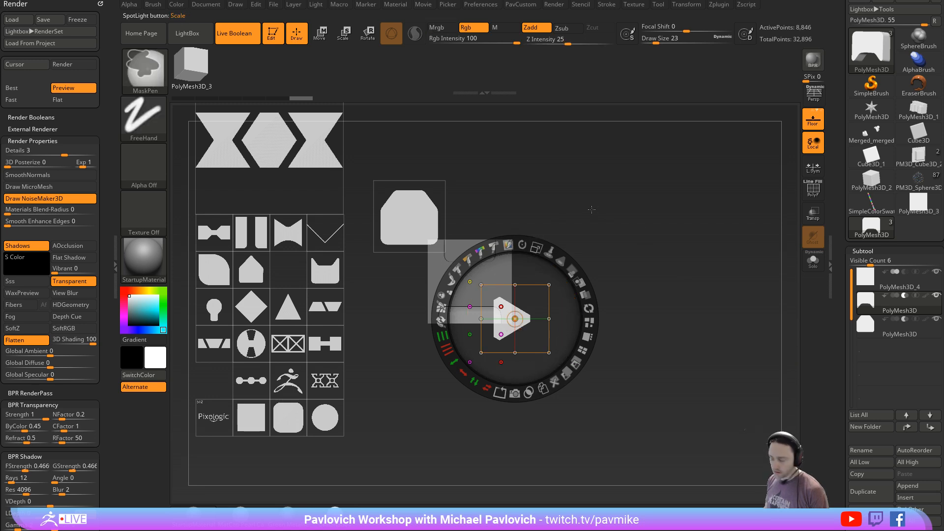
pyautogui.hotkey('ctrl', 'z')
pyautogui.hotkey('ctrl', 'z')
pyautogui.hotkey('ctrl', 'z')
pyautogui.hotkey('ctrl', 'z')
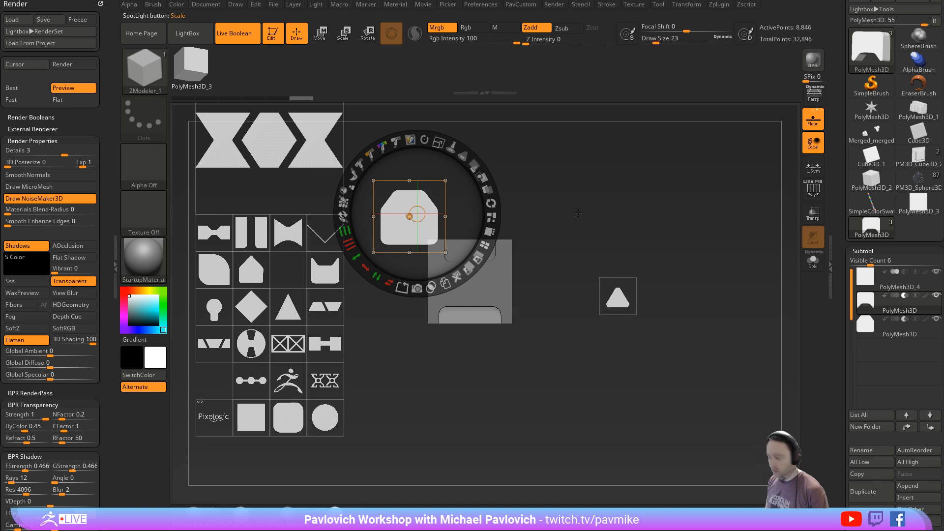
# - Return to Spotlight editing and undo further until the chamfered shape is back over the cube and the grid is at its earlier position
pyautogui.press('z')
pyautogui.press('ctrl')
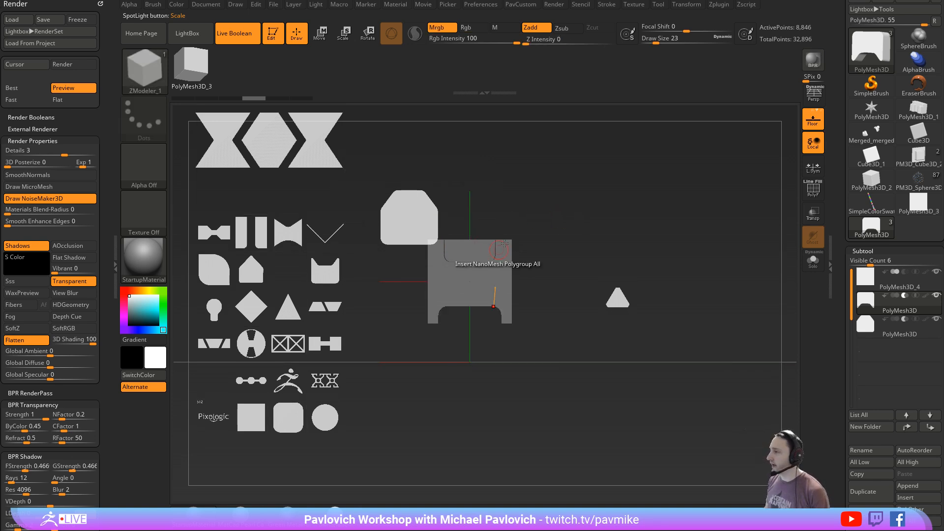
pyautogui.press('z')
pyautogui.moveTo(455, 206); pyautogui.dragTo(505, 212)
pyautogui.hotkey('ctrl', 'z')
pyautogui.hotkey('ctrl', 'z')
pyautogui.hotkey('ctrl', 'z')
pyautogui.hotkey('ctrl', 'z')
pyautogui.hotkey('ctrl', 'z')
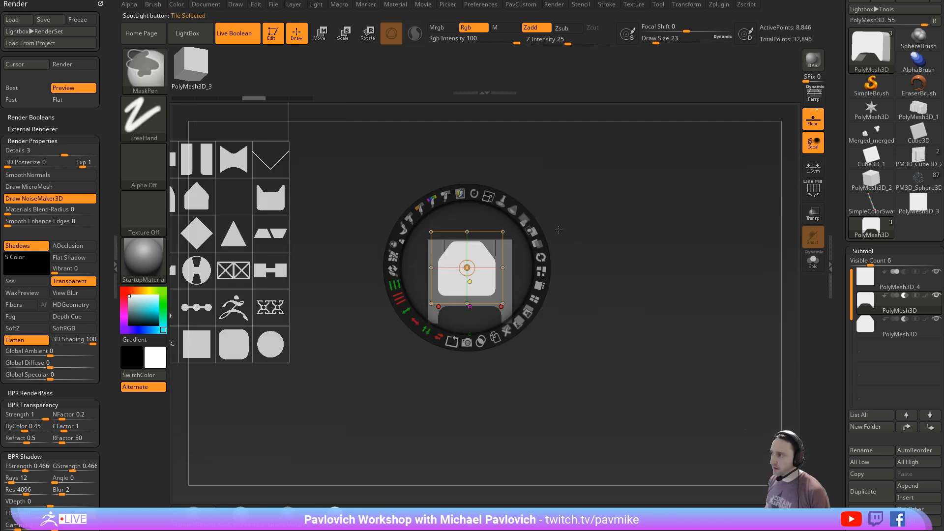
# - Leave Spotlight editing with its shapes still displayed and pan the cube to the right of the chamfered shape
pyautogui.hotkey('shift', 'z')
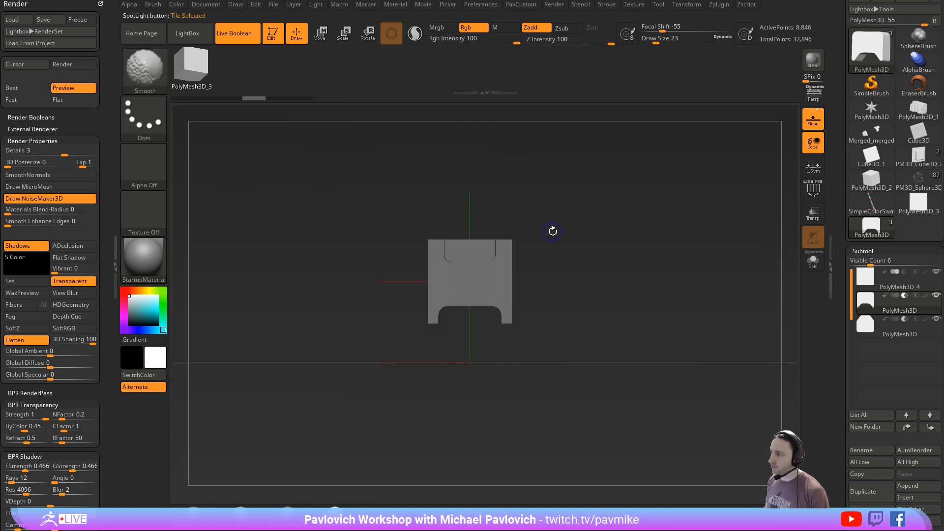
pyautogui.hotkey('shift', 'z')
pyautogui.hotkey('shift', 'z')
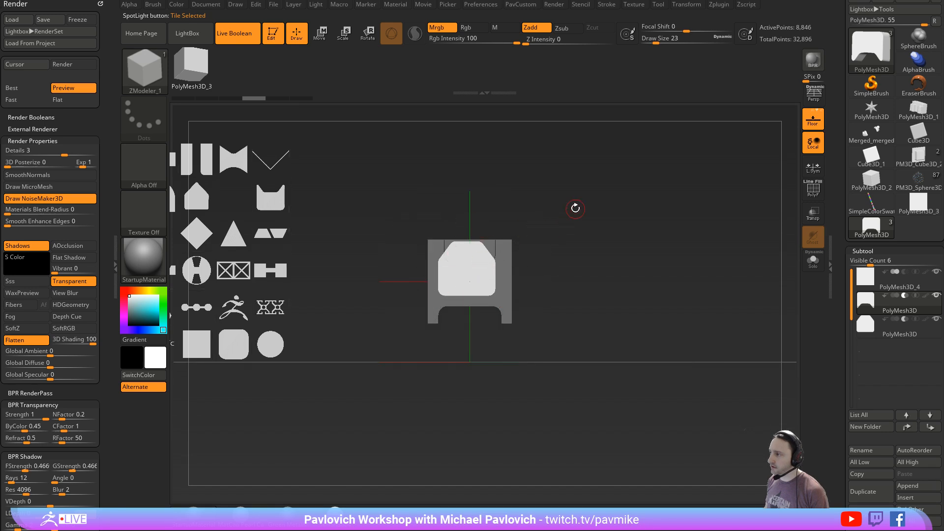
pyautogui.moveTo(575, 208); pyautogui.dragTo(680, 227)
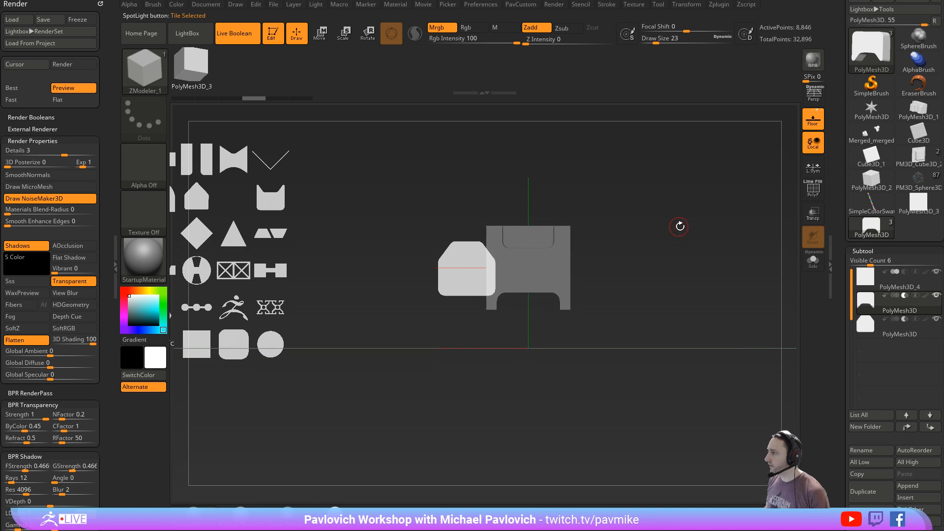
# - Make a Boolean mesh from the cube and its cutting subtools, and switch to the resulting mesh
pyautogui.scroll(-10, 849, 316)
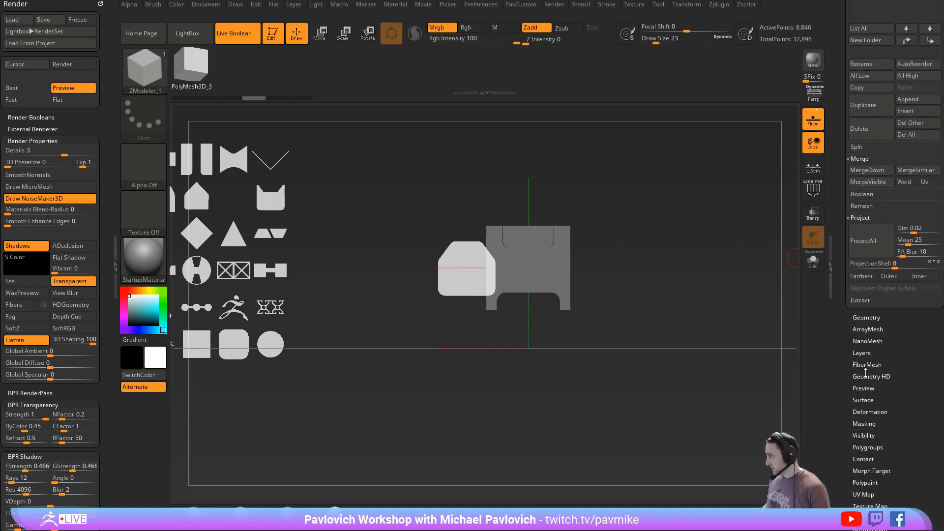
pyautogui.press('shift')
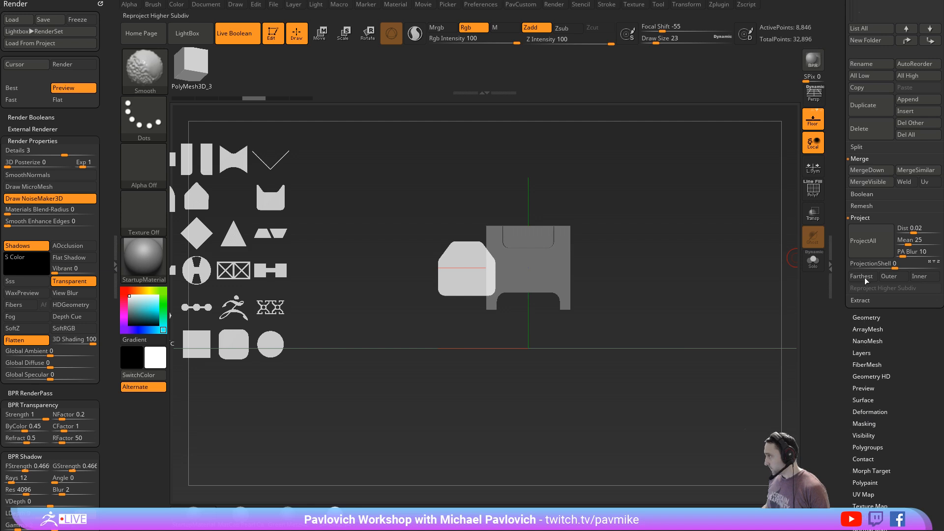
pyautogui.click(861, 194)
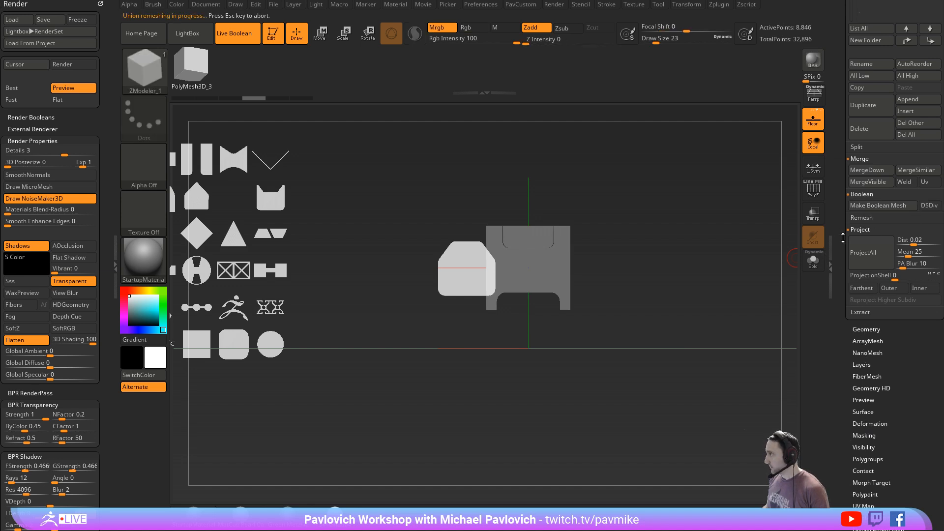
# - Try converting the Boolean mesh to a DynaMesh at resolution 128 with blur 2, and undo the remesh
pyautogui.press('2')
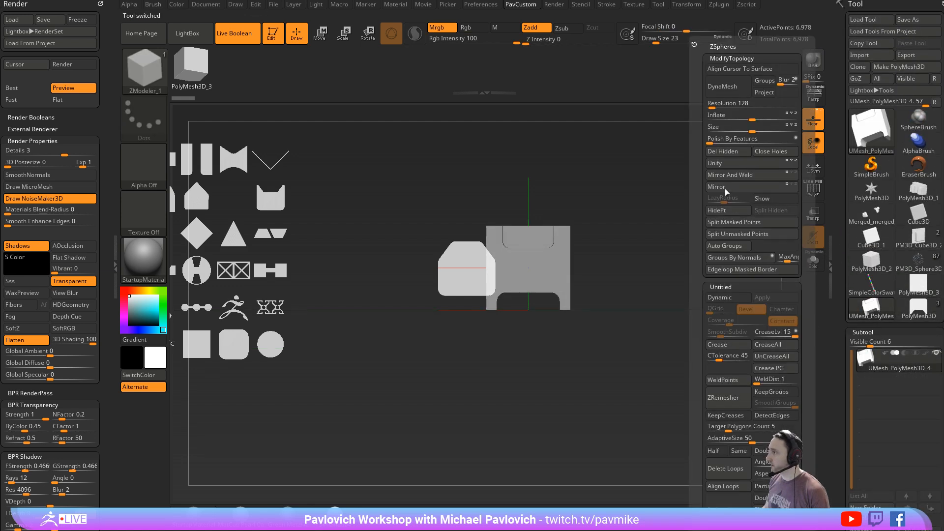
pyautogui.keyDown('alt'); pyautogui.moveTo(644, 205); pyautogui.dragTo(703, 213, button='right'); pyautogui.keyUp('alt')
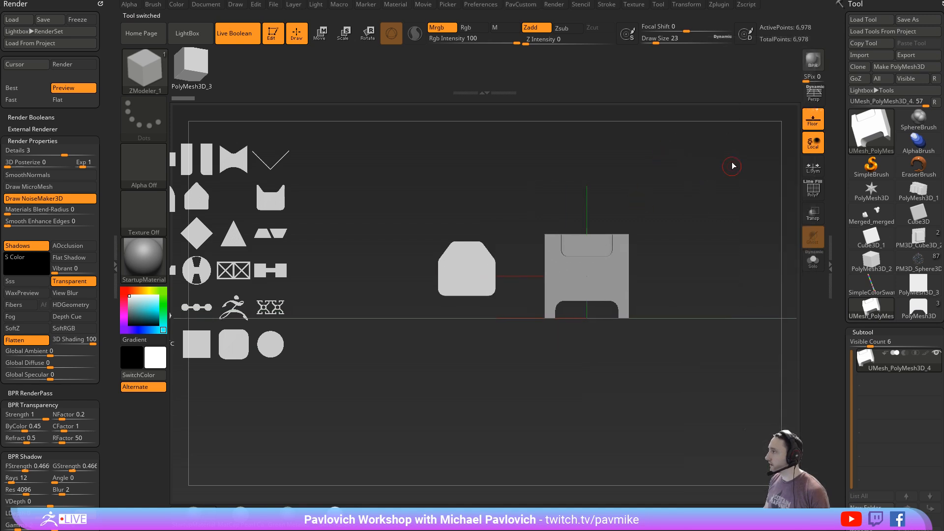
pyautogui.press('2')
pyautogui.click(702, 92)
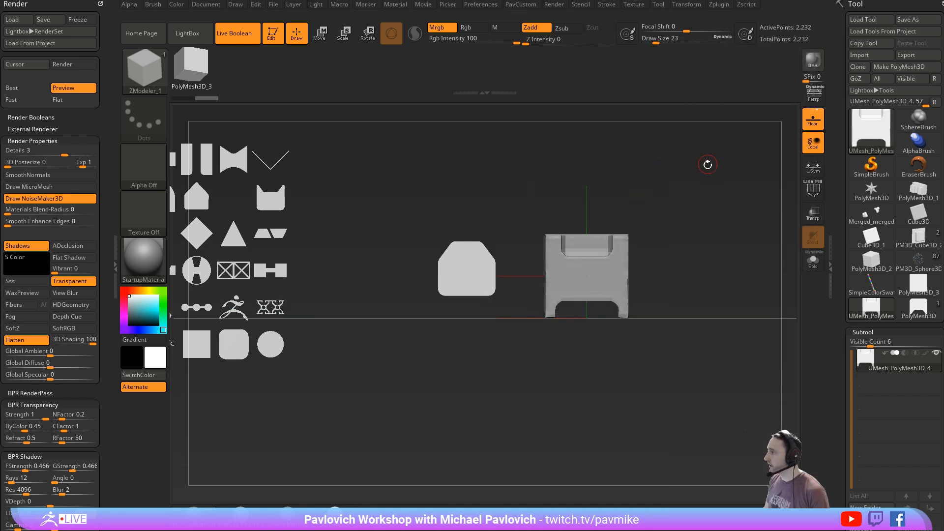
pyautogui.hotkey('ctrl', 'z')
# - Adjust the DynaMesh settings for a denser, sharper result and convert the Boolean mesh to a DynaMesh
pyautogui.press('2')
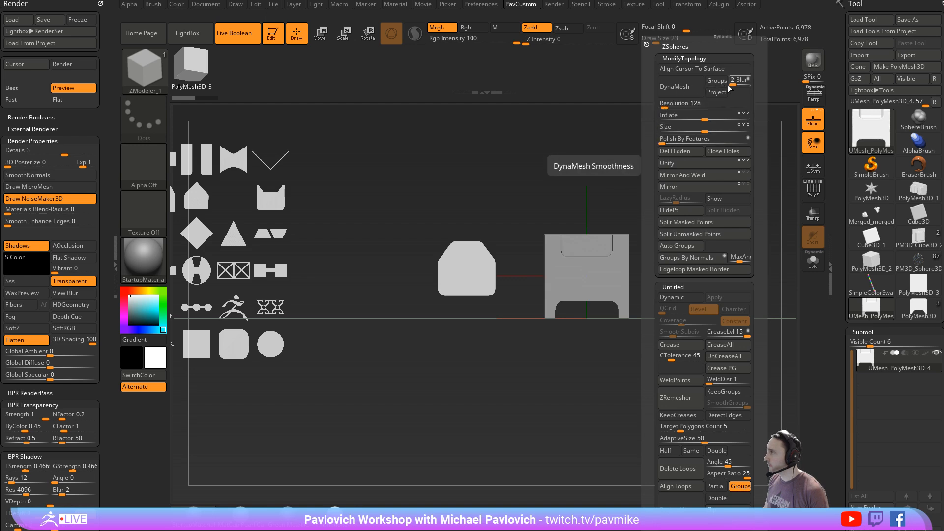
pyautogui.click(730, 85)
pyautogui.click(686, 88)
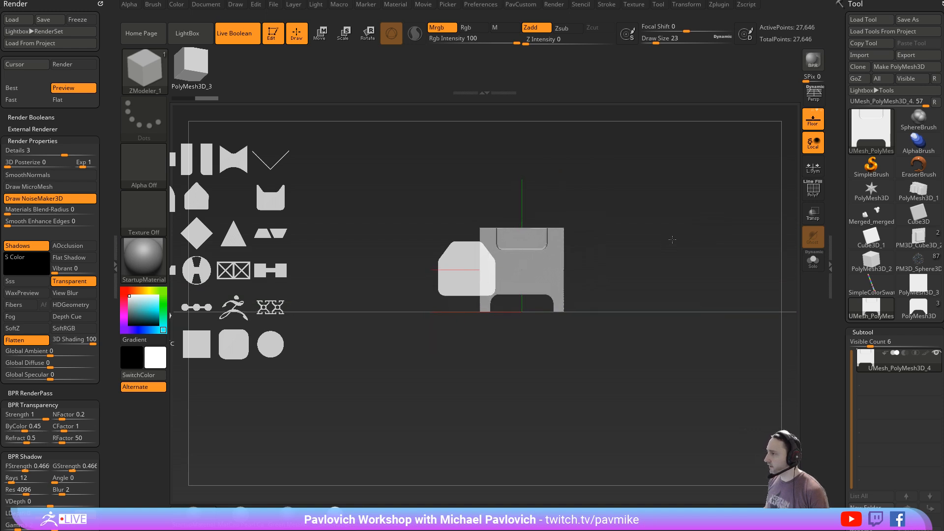
# - Place the DynaMesh cube behind the Spotlight shape grid and remesh it so the overlapping shapes are cut out of it
pyautogui.press('ctrl')
pyautogui.moveTo(693, 237)
pyautogui.mouseDown()
pyautogui.moveTo(725, 246)
pyautogui.moveTo(708, 204)
pyautogui.moveTo(690, 236)
pyautogui.moveTo(637, 199)
pyautogui.moveTo(531, 256)
pyautogui.moveTo(469, 252)
pyautogui.mouseUp()
pyautogui.keyDown('ctrl'); pyautogui.moveTo(381, 174); pyautogui.dragTo(455, 221); pyautogui.keyUp('ctrl')
pyautogui.keyDown('alt'); pyautogui.moveTo(581, 186); pyautogui.dragTo(721, 214); pyautogui.keyUp('alt')
pyautogui.keyDown('ctrl'); pyautogui.moveTo(708, 226); pyautogui.dragTo(738, 271); pyautogui.keyUp('ctrl')
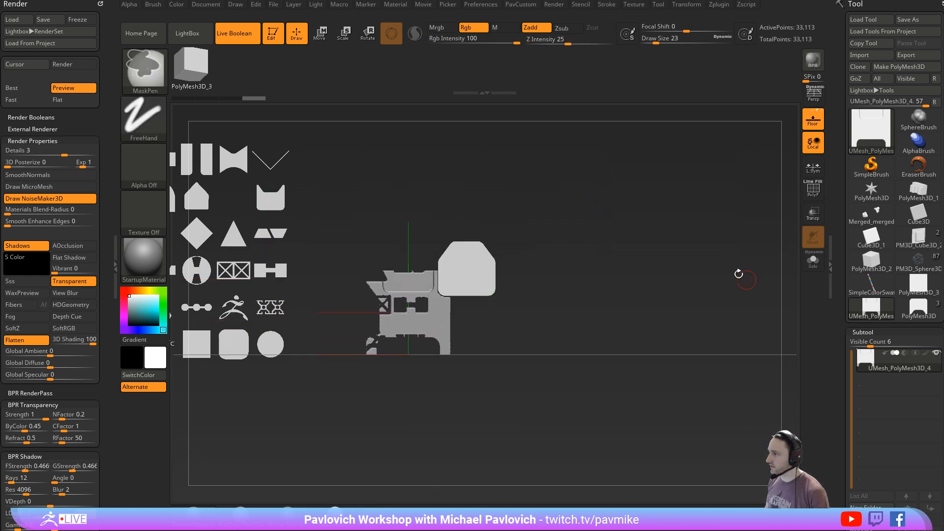
# - Reposition the cut mesh behind the chamfered Spotlight shape several times, remeshing after each move to cut away more of it
pyautogui.keyDown('alt'); pyautogui.moveTo(590, 192); pyautogui.dragTo(685, 134); pyautogui.keyUp('alt')
pyautogui.keyDown('ctrl'); pyautogui.moveTo(604, 162); pyautogui.dragTo(772, 252); pyautogui.keyUp('ctrl')
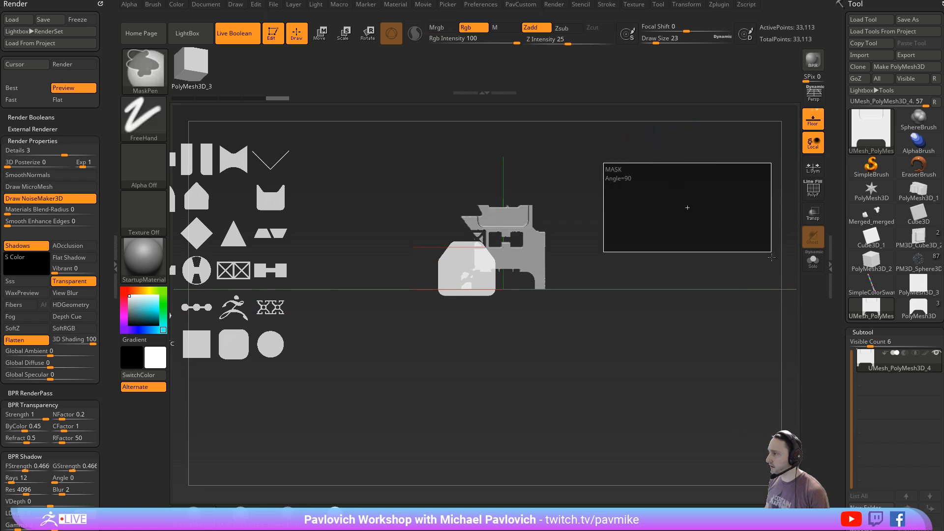
pyautogui.keyDown('alt'); pyautogui.moveTo(677, 185); pyautogui.dragTo(667, 230); pyautogui.keyUp('alt')
pyautogui.moveTo(628, 191)
pyautogui.keyDown('ctrl'); pyautogui.mouseDown()
pyautogui.moveTo(659, 234)
pyautogui.moveTo(628, 215)
pyautogui.moveTo(630, 205)
pyautogui.mouseUp(); pyautogui.keyUp('ctrl')
pyautogui.keyDown('ctrl'); pyautogui.moveTo(619, 192); pyautogui.dragTo(715, 248); pyautogui.keyUp('ctrl')
pyautogui.moveTo(690, 212); pyautogui.dragTo(621, 222)
pyautogui.keyDown('alt'); pyautogui.moveTo(619, 197); pyautogui.dragTo(616, 235); pyautogui.keyUp('alt')
pyautogui.moveTo(619, 215)
pyautogui.keyDown('ctrl'); pyautogui.mouseDown()
pyautogui.moveTo(690, 251)
pyautogui.moveTo(629, 157)
pyautogui.moveTo(676, 227)
pyautogui.mouseUp(); pyautogui.keyUp('ctrl')
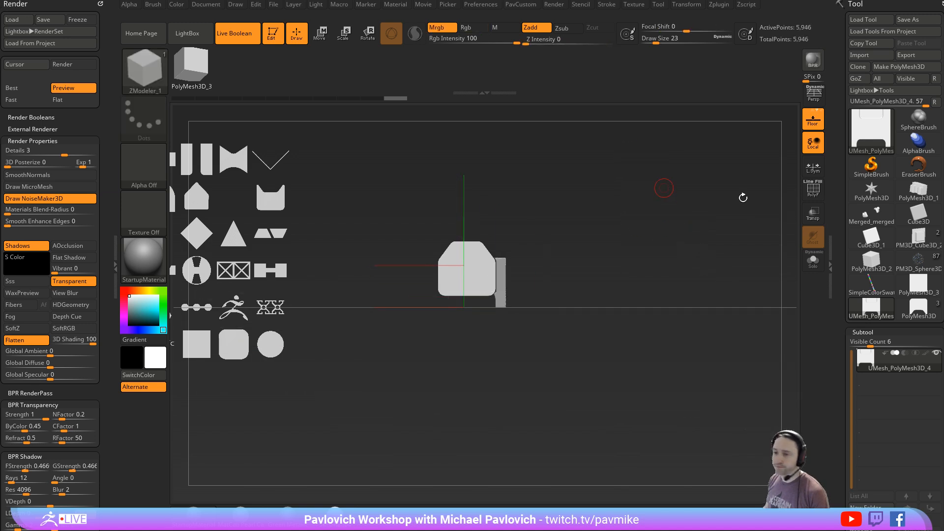
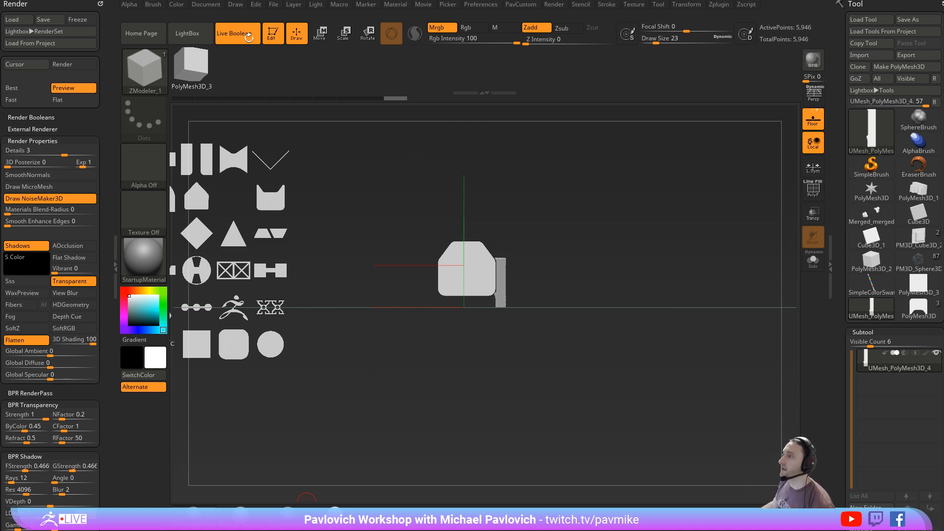
# - Turn off Live Boolean and clear all the drawn shapes from the canvas
pyautogui.click(249, 38)
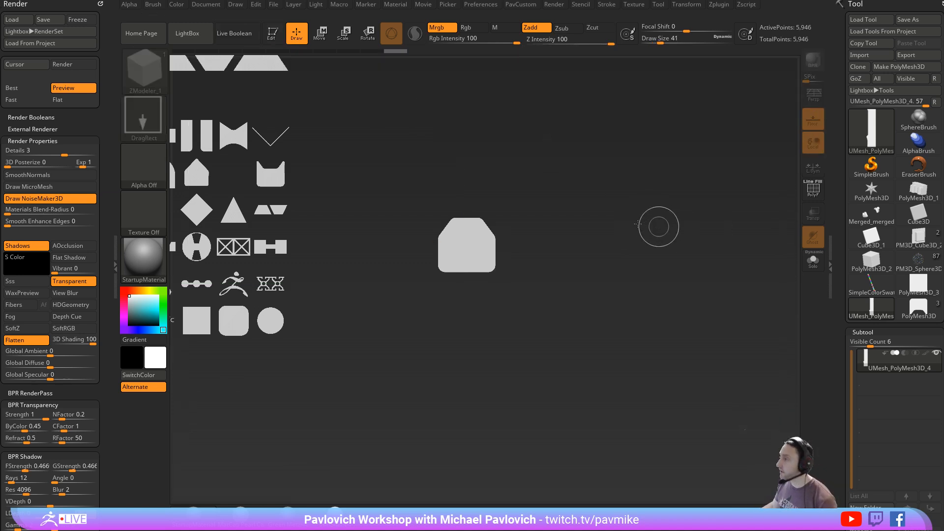
pyautogui.hotkey('ctrl', 'n')
pyautogui.press('s')
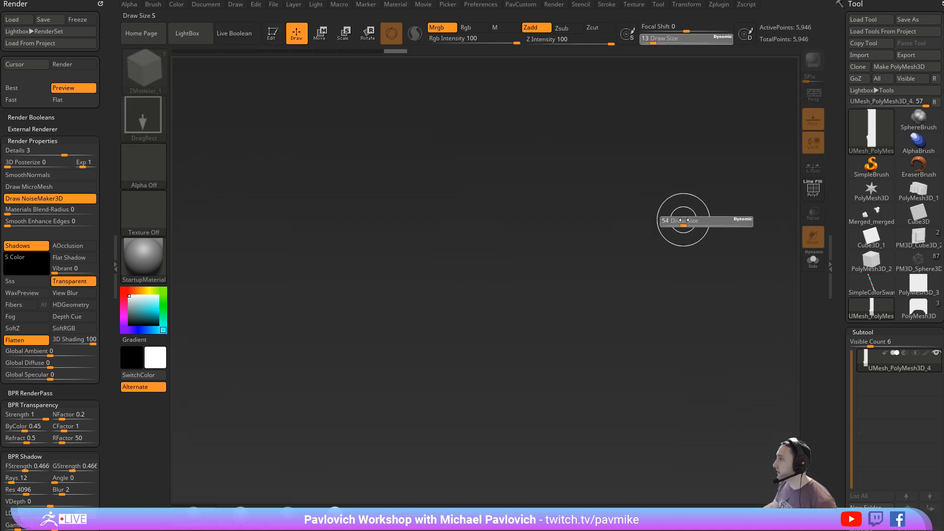
pyautogui.moveTo(684, 220); pyautogui.dragTo(657, 219)
pyautogui.press('s')
pyautogui.moveTo(501, 264); pyautogui.dragTo(503, 268)
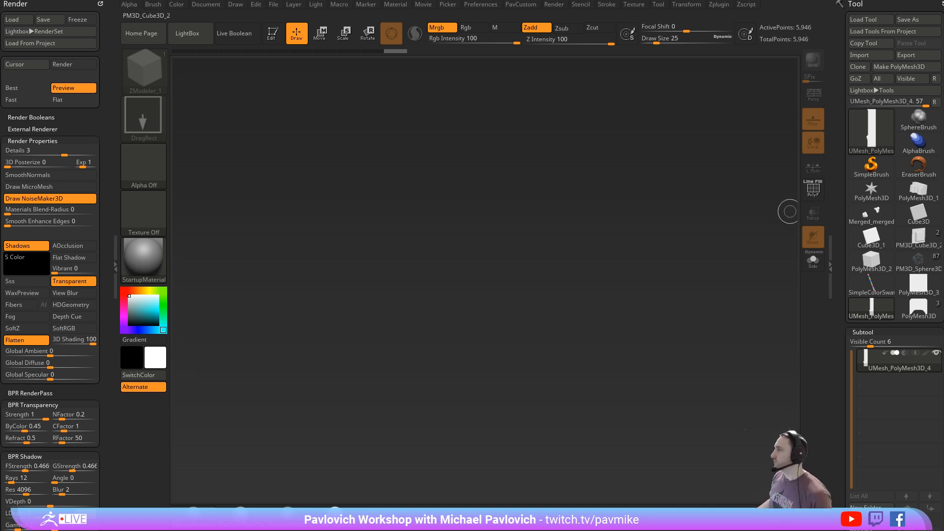
# - Load the PM3D_Sphere3D1 reptile model onto the canvas in Edit mode and frame it
pyautogui.click(917, 269)
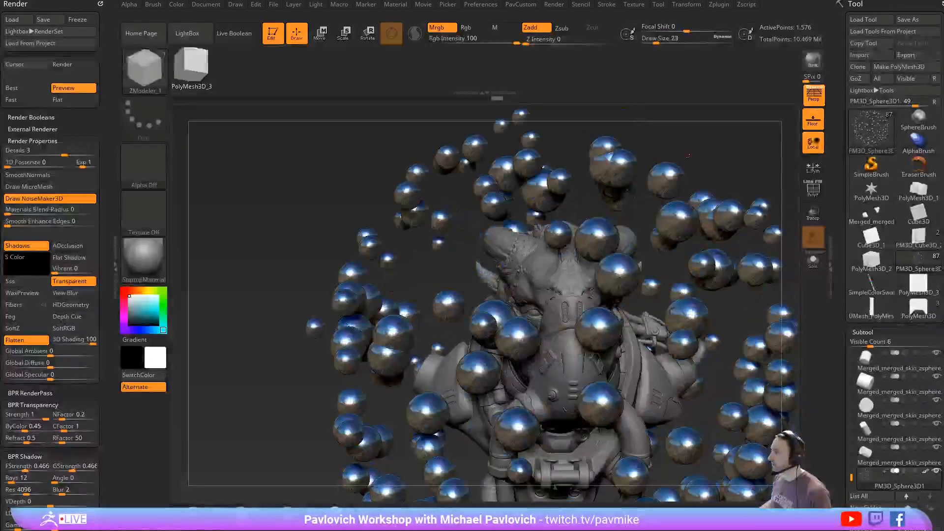
pyautogui.keyDown('ctrl'); pyautogui.moveTo(688, 155); pyautogui.dragTo(580, 135, button='right'); pyautogui.keyUp('ctrl')
pyautogui.moveTo(655, 164); pyautogui.dragTo(745, 295, button='right')
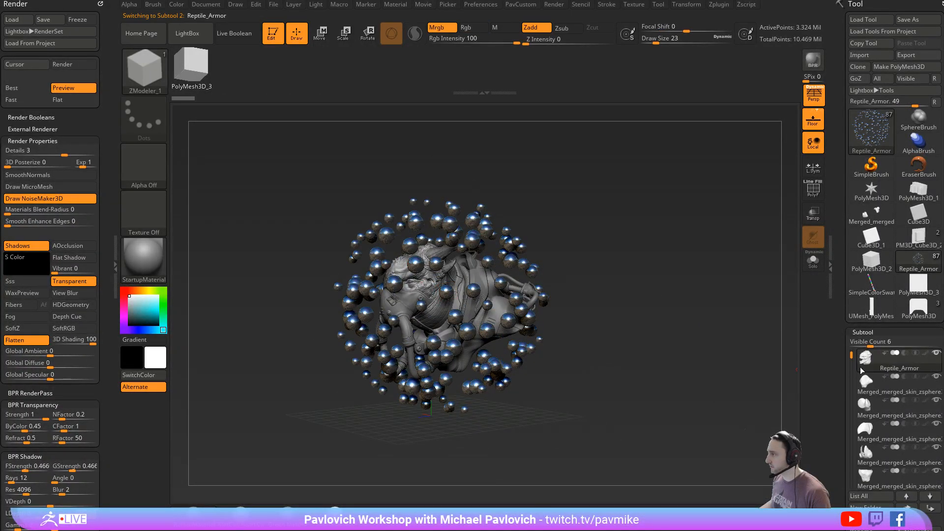
# - Isolate the Reptile_Armor subtool and delete all the other subtools
pyautogui.click(926, 370)
pyautogui.keyDown('ctrl'); pyautogui.moveTo(689, 286); pyautogui.dragTo(655, 234, button='right'); pyautogui.keyUp('ctrl')
pyautogui.moveTo(839, 363); pyautogui.dragTo(838, 274)
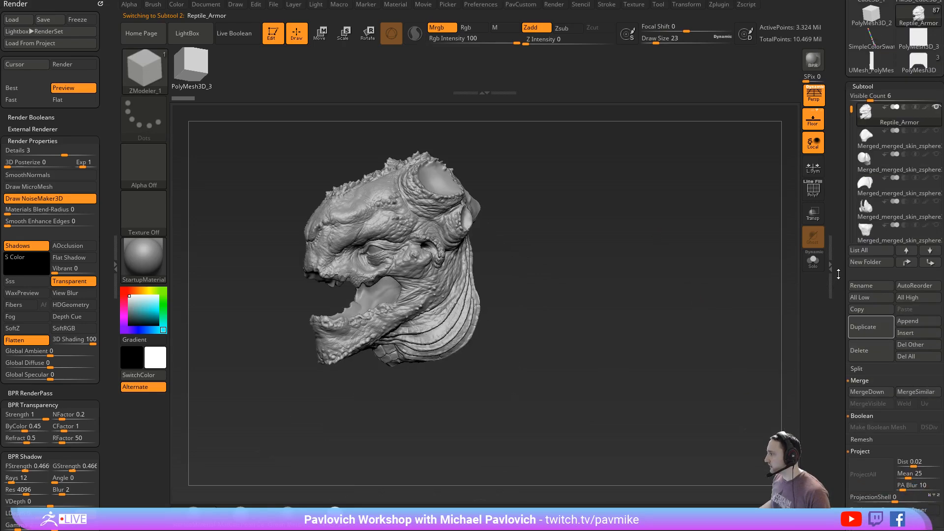
pyautogui.click(919, 358)
pyautogui.click(778, 364)
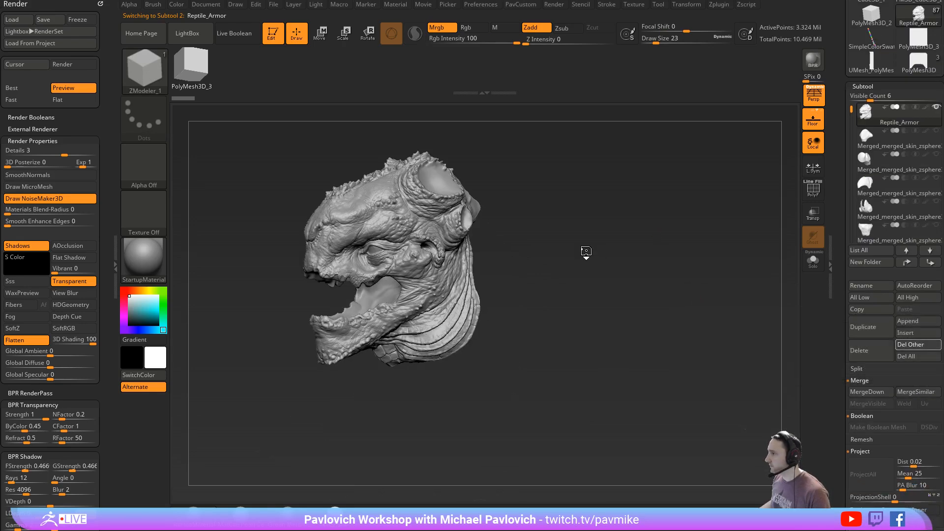
# - Turn off the floor grid and perspective distortion for the reptile head view
pyautogui.moveTo(585, 252); pyautogui.dragTo(777, 117)
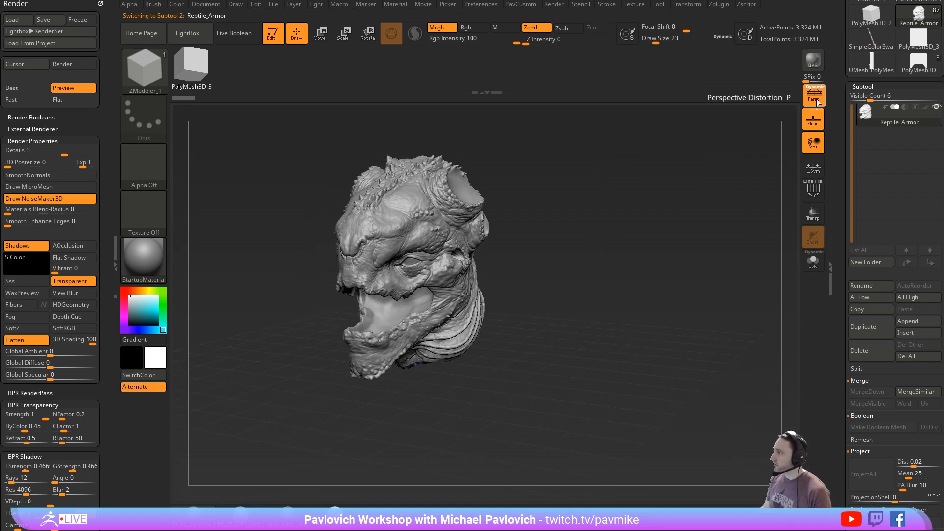
pyautogui.click(813, 120)
pyautogui.click(814, 102)
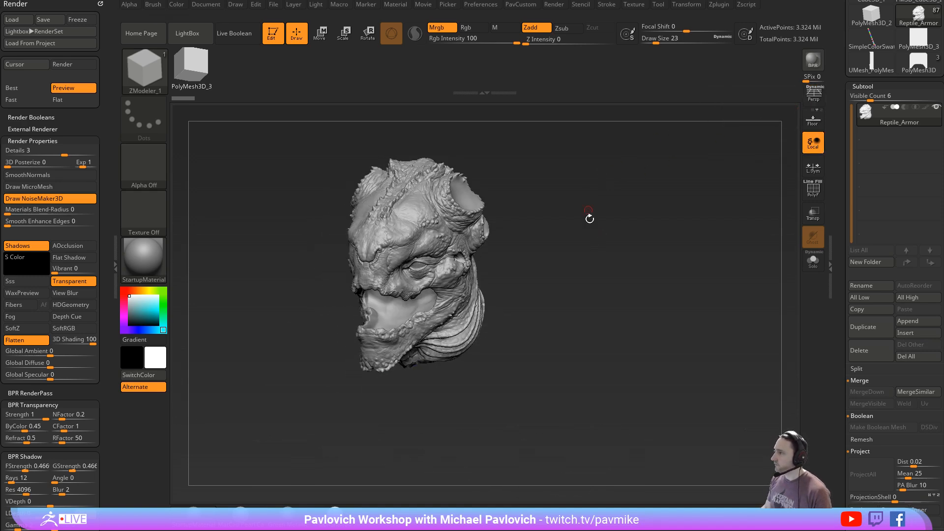
# - Paint a symmetrical mask over the forehead areas above the eyes, and clear it again
pyautogui.keyDown('alt'); pyautogui.moveTo(590, 217); pyautogui.dragTo(621, 255); pyautogui.keyUp('alt')
pyautogui.press('s')
pyautogui.click(441, 242)
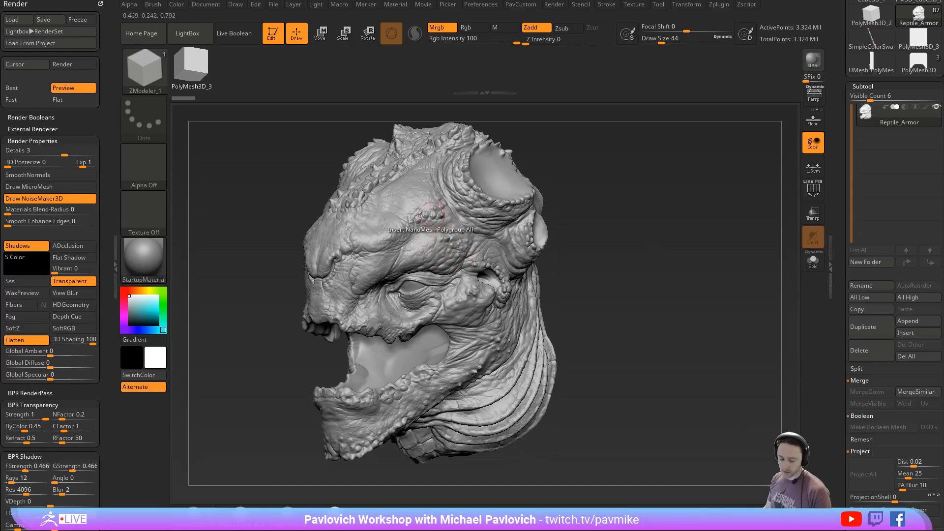
pyautogui.moveTo(445, 223)
pyautogui.mouseDown(button='right')
pyautogui.moveTo(614, 215)
pyautogui.moveTo(466, 238)
pyautogui.mouseUp(button='right')
pyautogui.press('s')
pyautogui.click(464, 240)
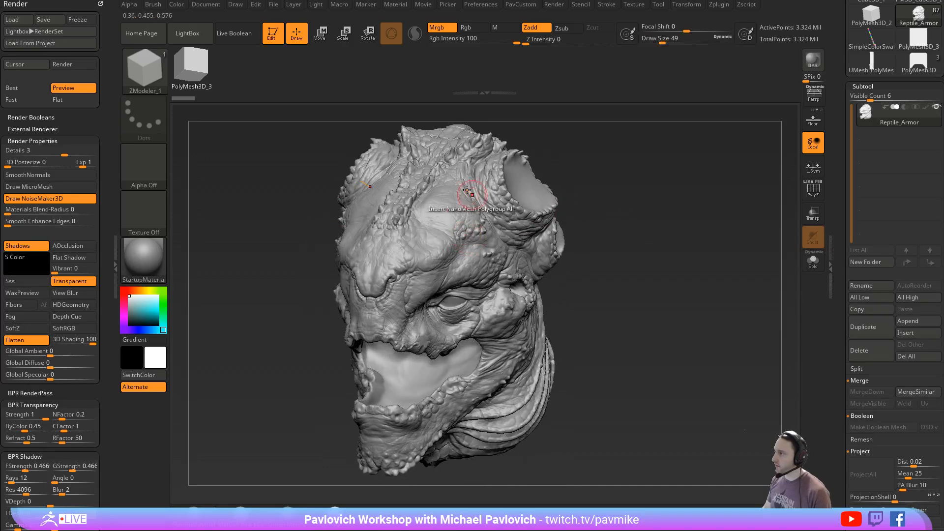
pyautogui.moveTo(438, 202)
pyautogui.keyDown('ctrl'); pyautogui.mouseDown()
pyautogui.moveTo(447, 169)
pyautogui.moveTo(432, 265)
pyautogui.moveTo(479, 246)
pyautogui.moveTo(451, 190)
pyautogui.moveTo(472, 246)
pyautogui.moveTo(462, 165)
pyautogui.moveTo(497, 250)
pyautogui.moveTo(472, 222)
pyautogui.mouseUp(); pyautogui.keyUp('ctrl')
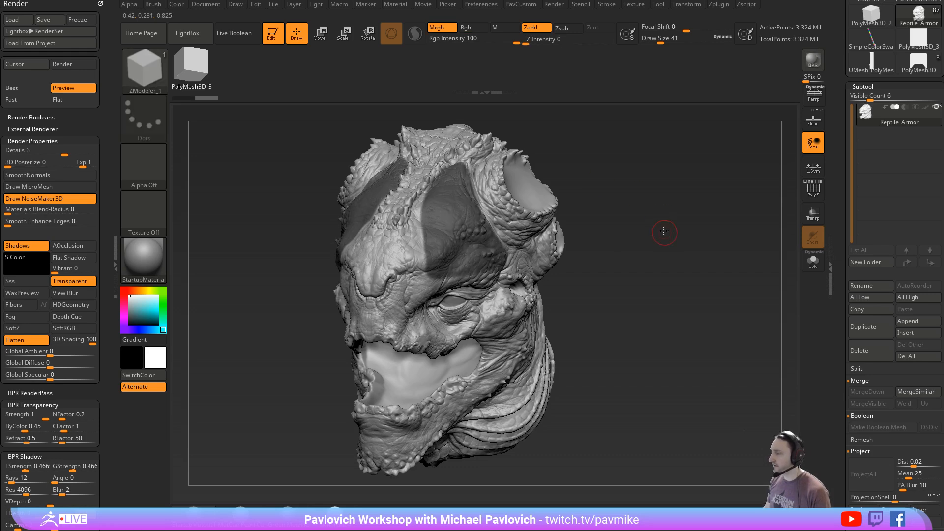
pyautogui.moveTo(660, 232); pyautogui.dragTo(647, 241)
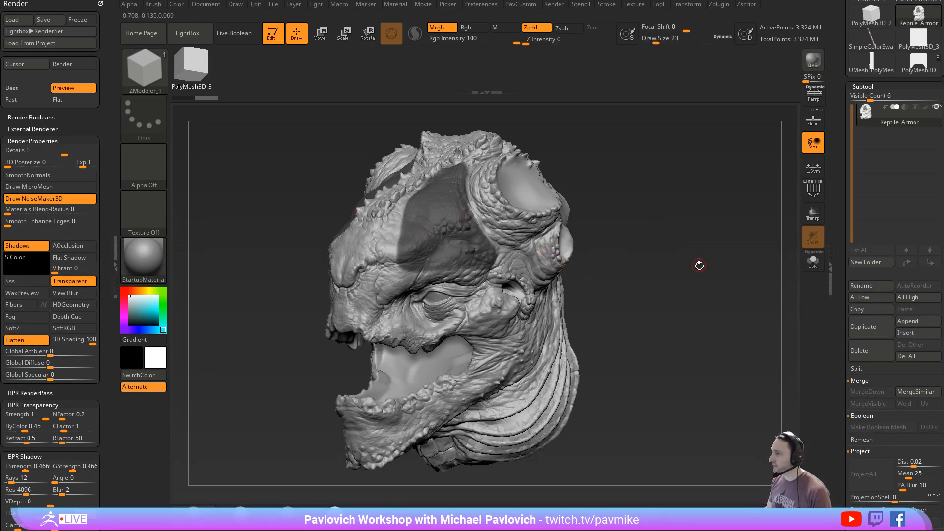
pyautogui.keyDown('ctrl'); pyautogui.moveTo(703, 221); pyautogui.dragTo(708, 277); pyautogui.keyUp('ctrl')
# - Duplicate the head and DynaMesh the copy at resolution 128 with blur 0, without freezing subdivision levels
pyautogui.click(867, 325)
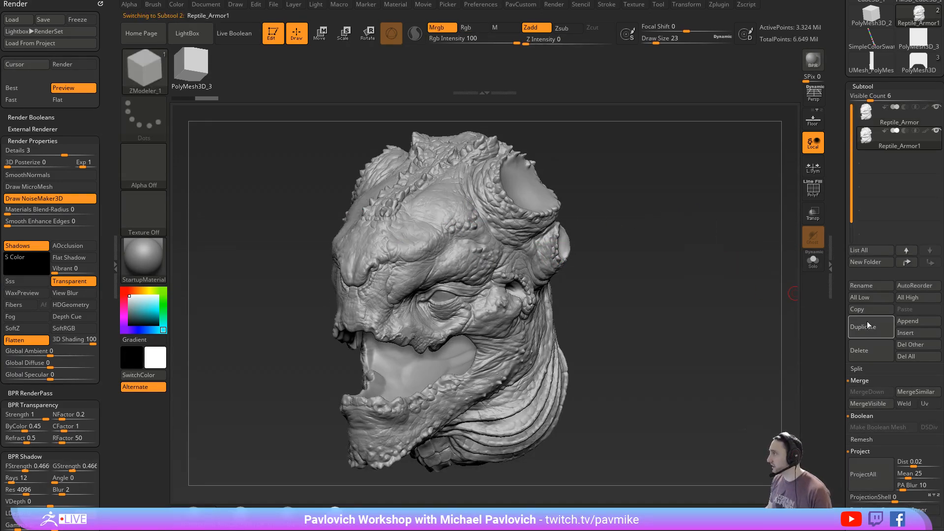
pyautogui.press('1')
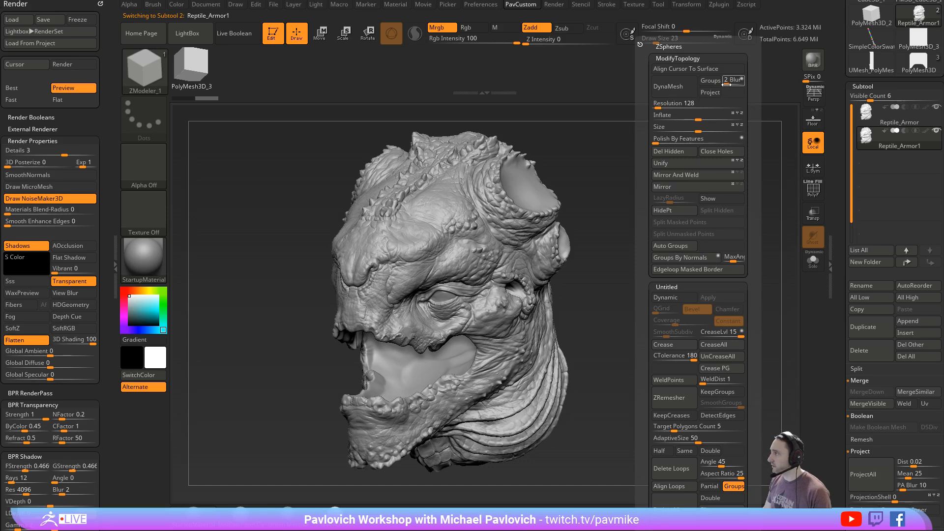
pyautogui.click(666, 90)
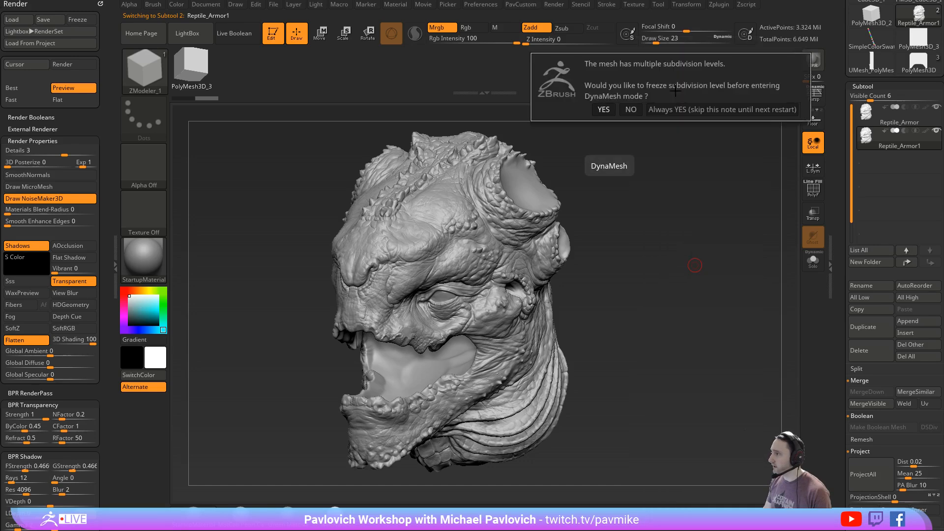
pyautogui.click(631, 110)
pyautogui.click(814, 261)
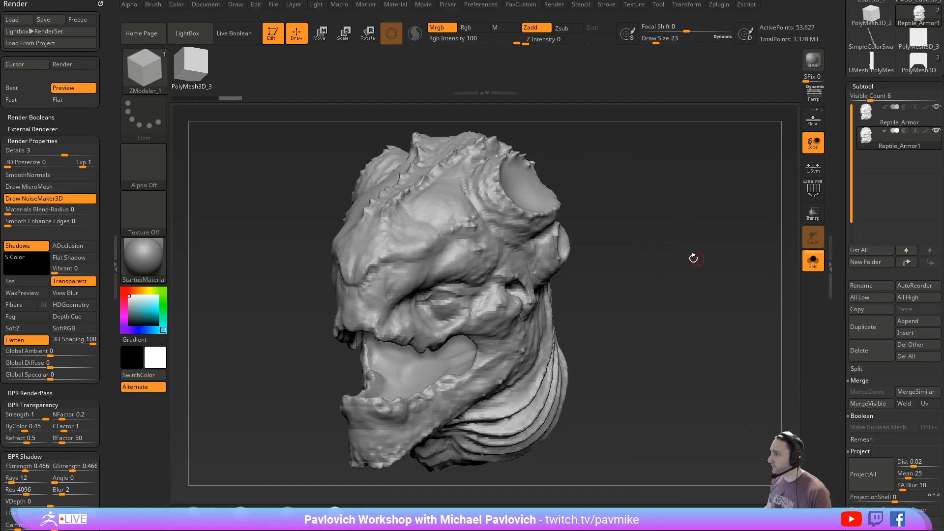
# - Smooth out the duplicate head's surface detail with Polish By Features and show it together with the original head
pyautogui.press('1')
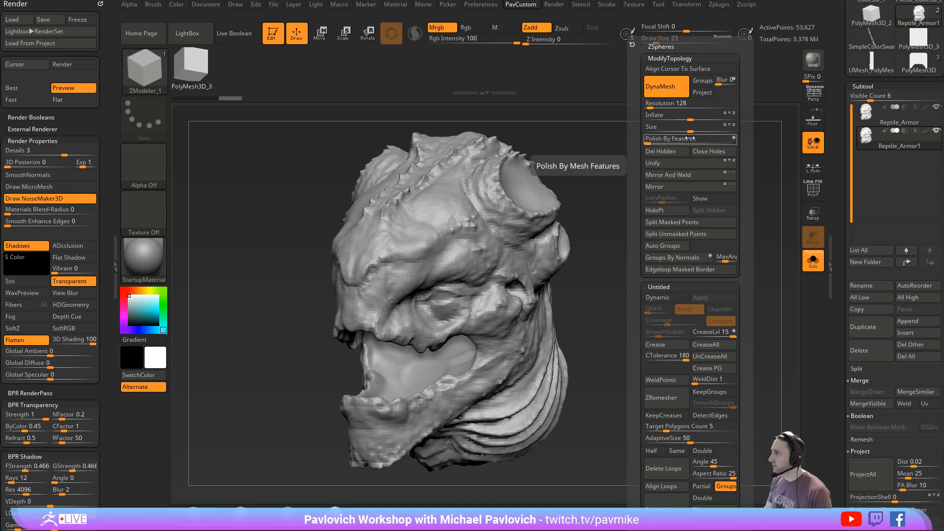
pyautogui.keyDown('ctrl'); pyautogui.moveTo(661, 172); pyautogui.dragTo(676, 170); pyautogui.keyUp('ctrl')
pyautogui.press('1')
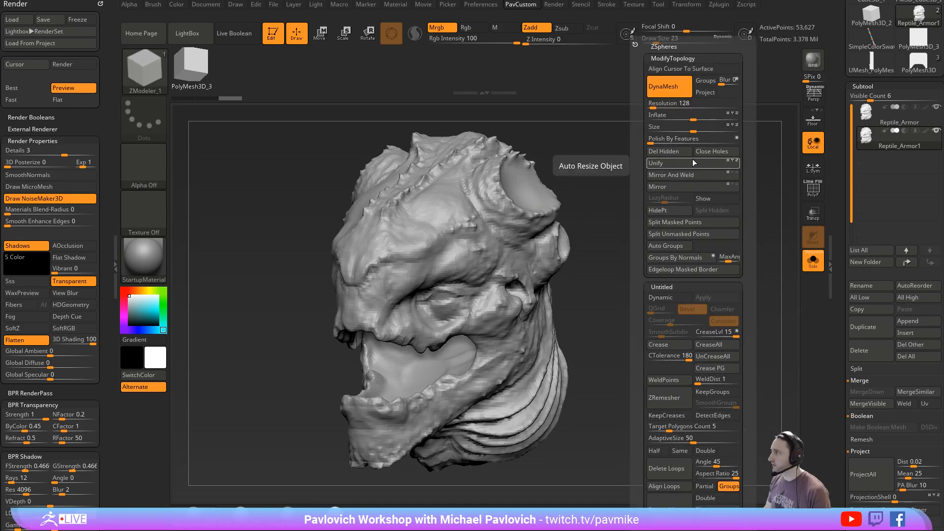
pyautogui.moveTo(653, 139); pyautogui.dragTo(733, 138)
pyautogui.click(656, 144)
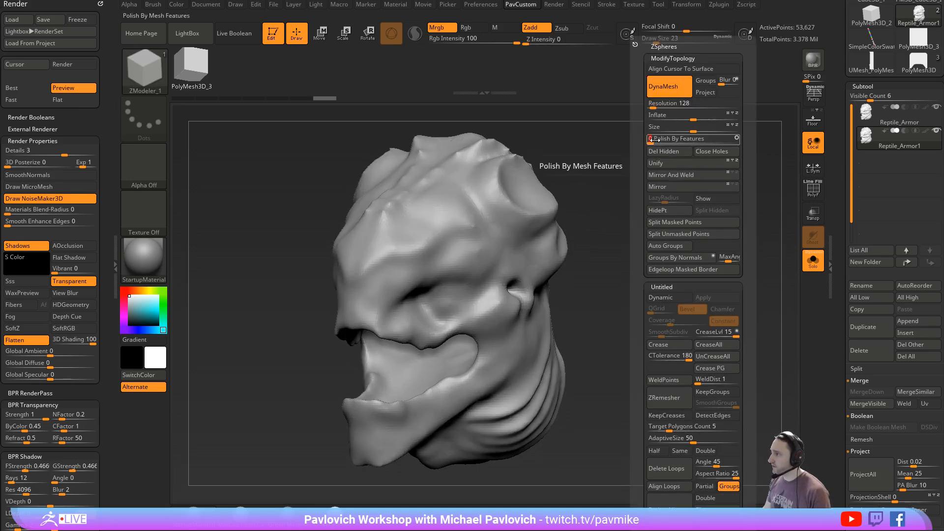
pyautogui.press('1')
pyautogui.click(813, 260)
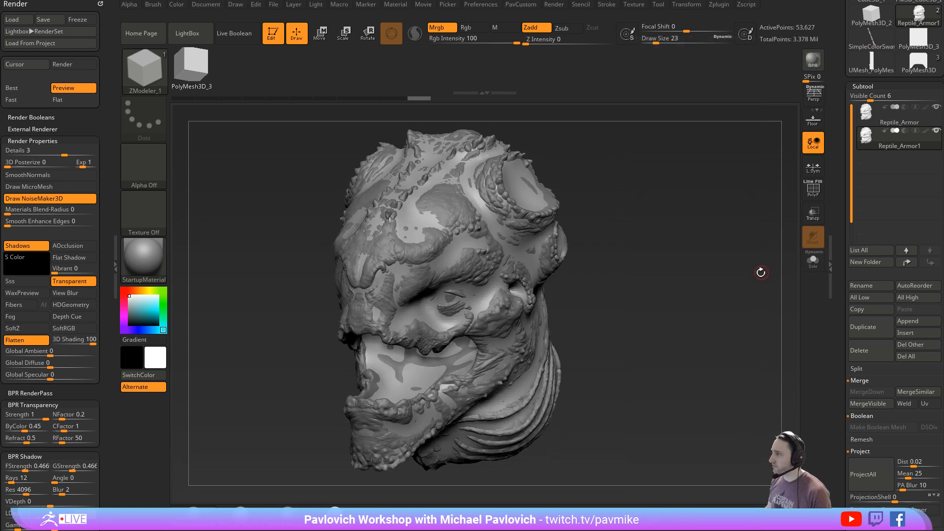
# - Paint a symmetrical mask on the smoothed head over the forehead plate areas above the eyes with MaskPen
pyautogui.press('b')
pyautogui.press('m')
pyautogui.press('v')
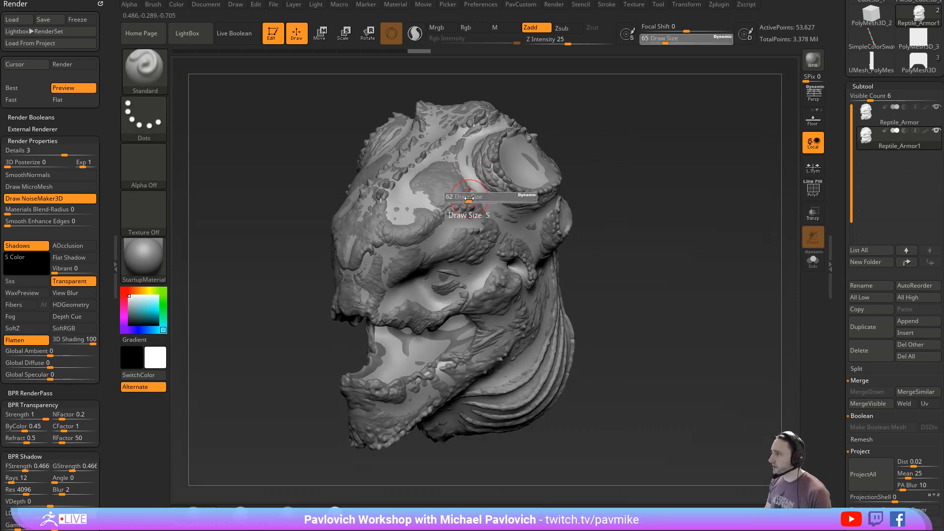
pyautogui.moveTo(468, 195); pyautogui.dragTo(471, 221, button='right')
pyautogui.moveTo(463, 188)
pyautogui.keyDown('ctrl'); pyautogui.mouseDown()
pyautogui.moveTo(428, 167)
pyautogui.moveTo(411, 230)
pyautogui.mouseUp(); pyautogui.keyUp('ctrl')
pyautogui.moveTo(590, 176); pyautogui.dragTo(585, 150)
pyautogui.press('s')
pyautogui.press('ctrl')
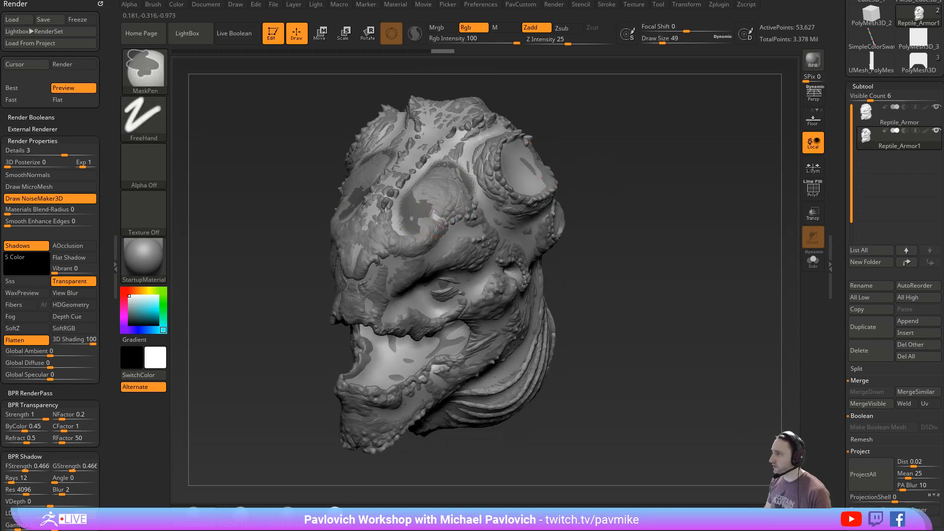
pyautogui.keyDown('ctrl'); pyautogui.moveTo(412, 254); pyautogui.dragTo(413, 255); pyautogui.keyUp('ctrl')
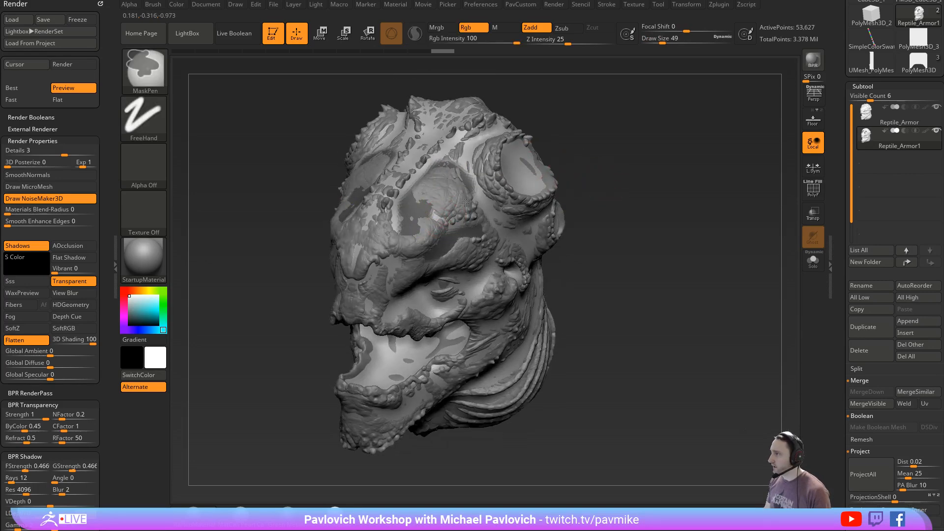
pyautogui.moveTo(458, 178)
pyautogui.keyDown('ctrl'); pyautogui.mouseDown()
pyautogui.moveTo(474, 216)
pyautogui.moveTo(455, 218)
pyautogui.mouseUp(); pyautogui.keyUp('ctrl')
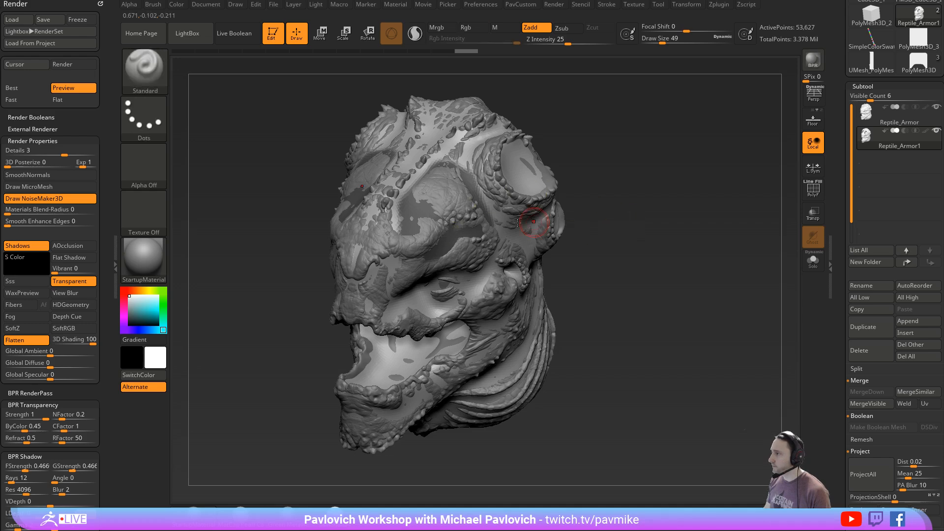
# - Extract the masked forehead areas of the smoothed head with S Smt 5 and Thick 0.02, and accept the new plates
pyautogui.click(813, 262)
pyautogui.moveTo(624, 236); pyautogui.dragTo(558, 212, button='right')
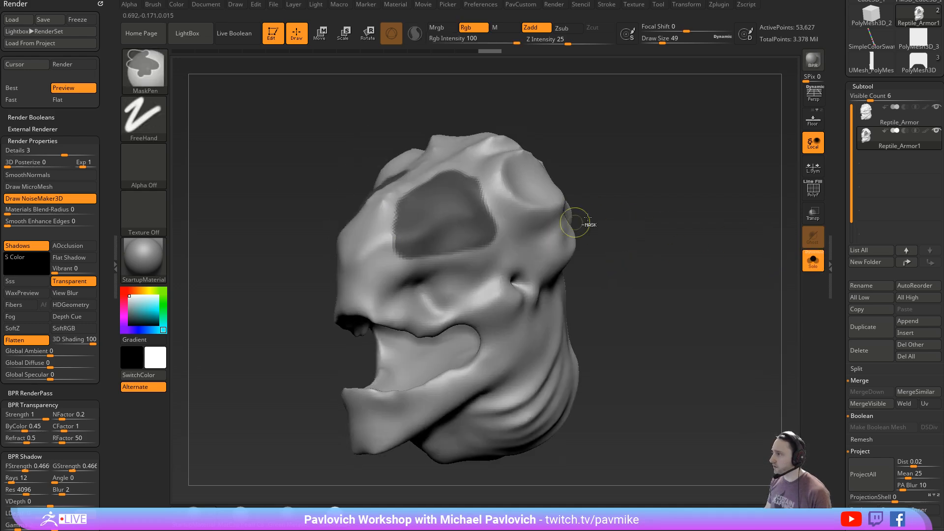
pyautogui.moveTo(634, 226); pyautogui.dragTo(683, 235)
pyautogui.click(812, 191)
pyautogui.moveTo(787, 199)
pyautogui.mouseDown()
pyautogui.moveTo(713, 221)
pyautogui.moveTo(698, 241)
pyautogui.mouseUp()
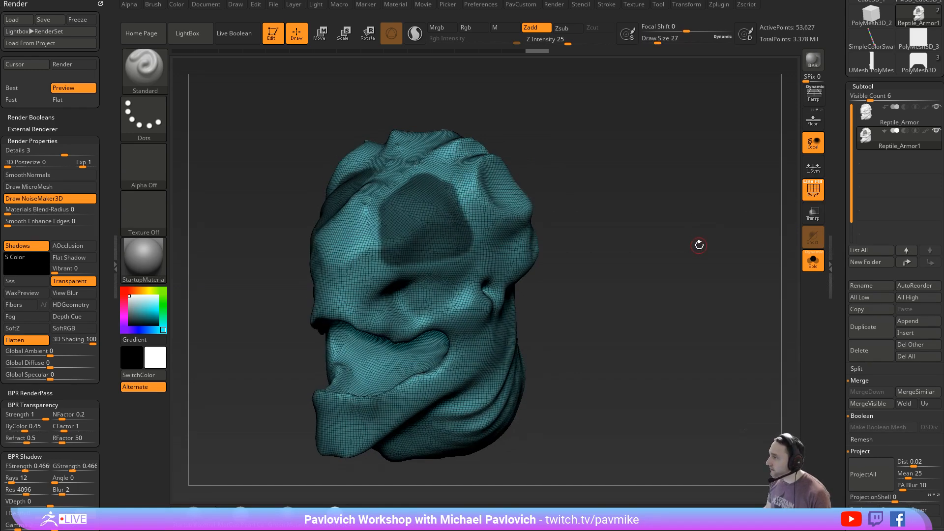
pyautogui.moveTo(842, 253); pyautogui.dragTo(842, 199)
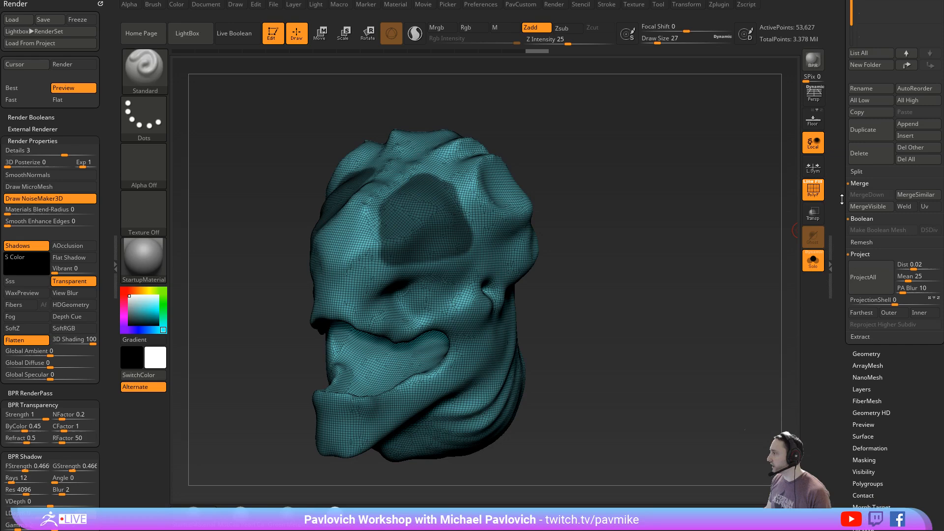
pyautogui.click(860, 336)
pyautogui.moveTo(672, 290); pyautogui.dragTo(700, 261)
pyautogui.click(860, 260)
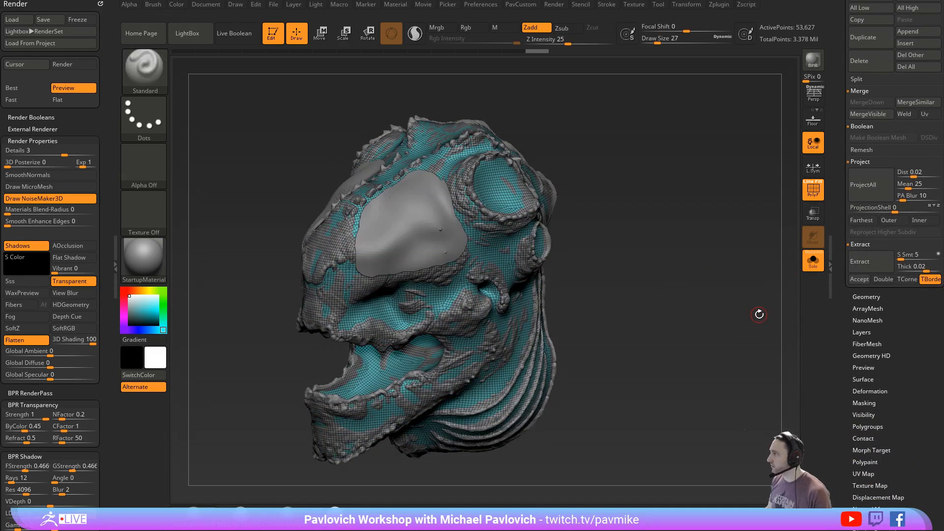
pyautogui.click(861, 279)
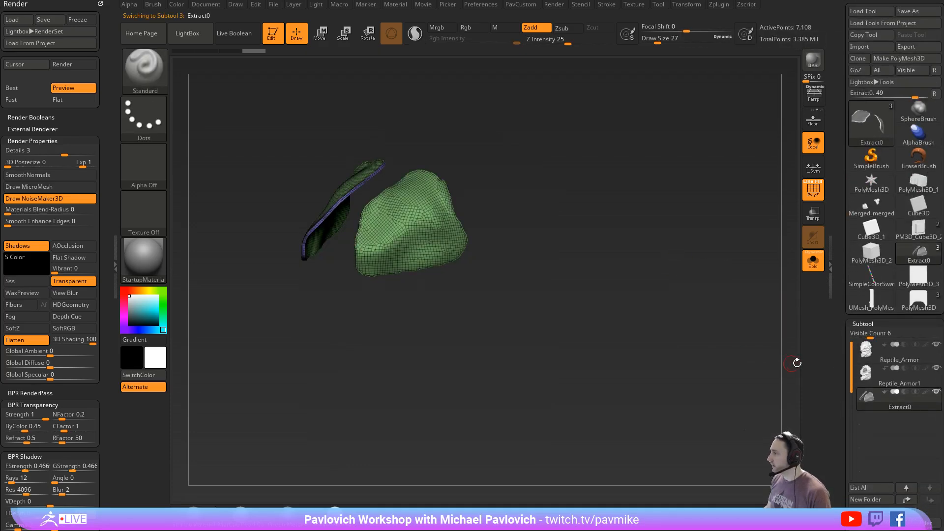
# - Hide the smoothed duplicate head, compare the extracted plates with the original head, and isolate the plates without wireframe
pyautogui.moveTo(909, 387)
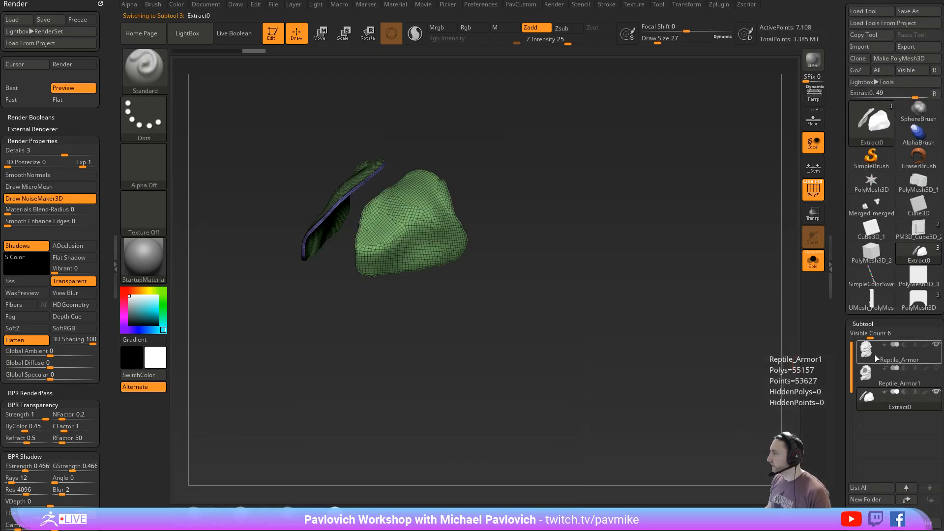
pyautogui.click(813, 261)
pyautogui.moveTo(637, 221); pyautogui.dragTo(755, 277)
pyautogui.click(812, 190)
pyautogui.moveTo(740, 233); pyautogui.dragTo(703, 206)
pyautogui.click(813, 260)
pyautogui.moveTo(724, 283); pyautogui.dragTo(732, 213)
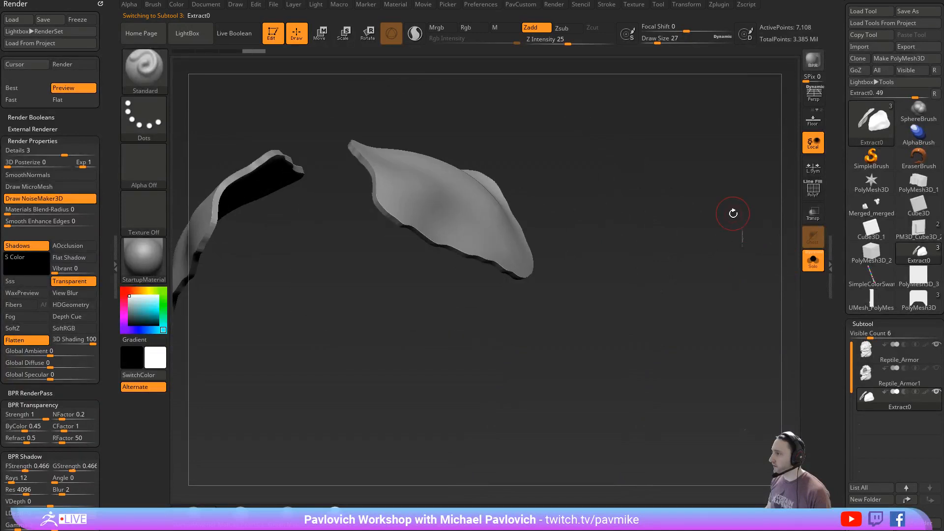
# - Smooth the jagged borders of the extracted plates with Polish By Features
pyautogui.press('2')
pyautogui.click(688, 139)
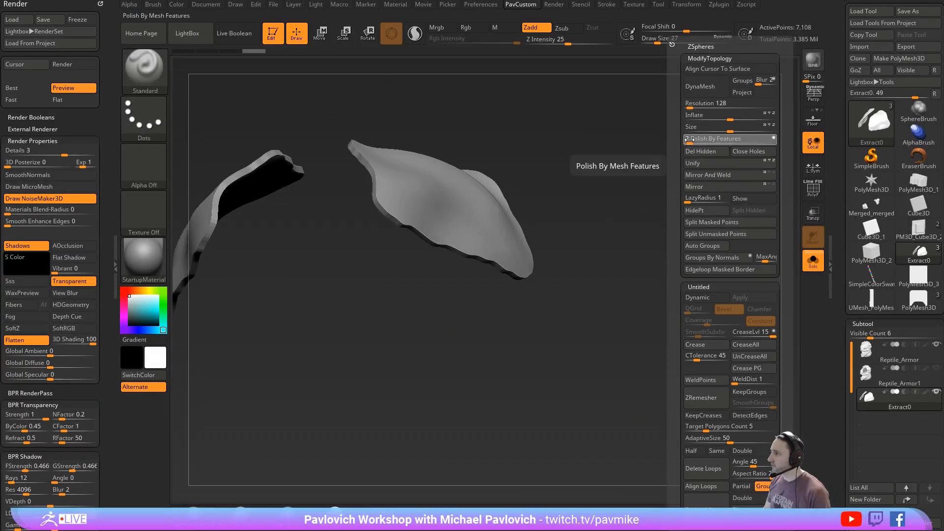
pyautogui.moveTo(688, 147); pyautogui.dragTo(702, 145)
pyautogui.hotkey('ctrl', 'shift', 'z')
pyautogui.hotkey('ctrl', 'shift', 'z')
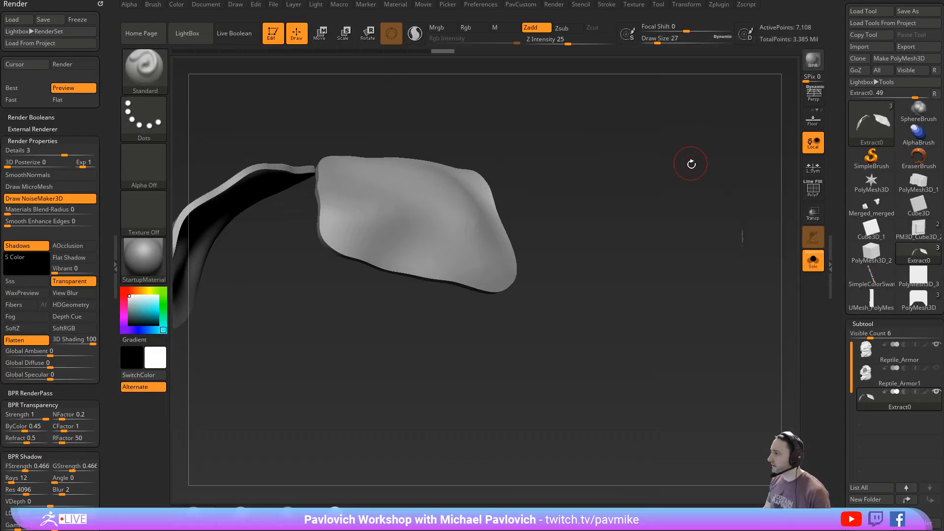
pyautogui.press('2')
pyautogui.moveTo(622, 147)
pyautogui.mouseDown()
pyautogui.moveTo(622, 207)
pyautogui.moveTo(688, 157)
pyautogui.mouseUp()
# - Set the ZModeler edge action to Crease with the Edge target and try it on the wireframed plates
pyautogui.hotkey('shift', 'f')
pyautogui.moveTo(704, 192); pyautogui.dragTo(727, 217)
pyautogui.press('b')
pyautogui.press('z')
pyautogui.press('m')
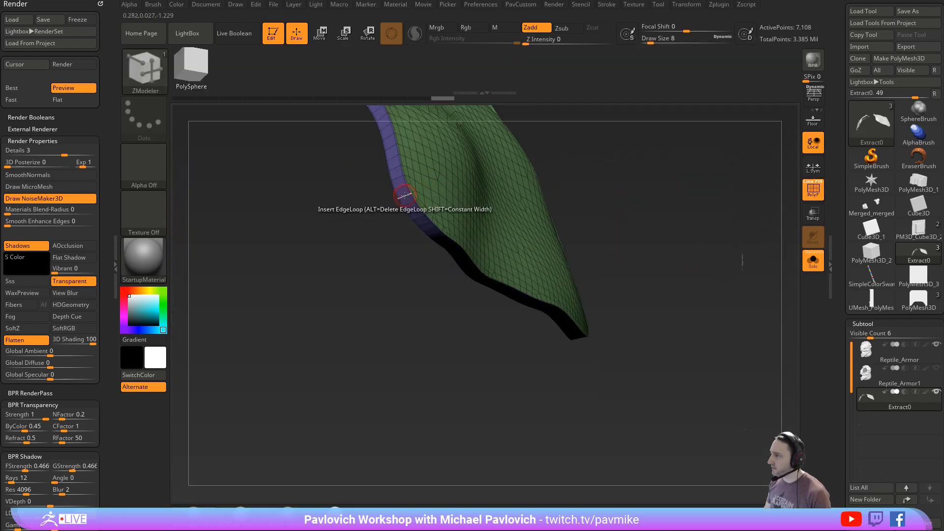
pyautogui.press('space')
pyautogui.click(326, 264)
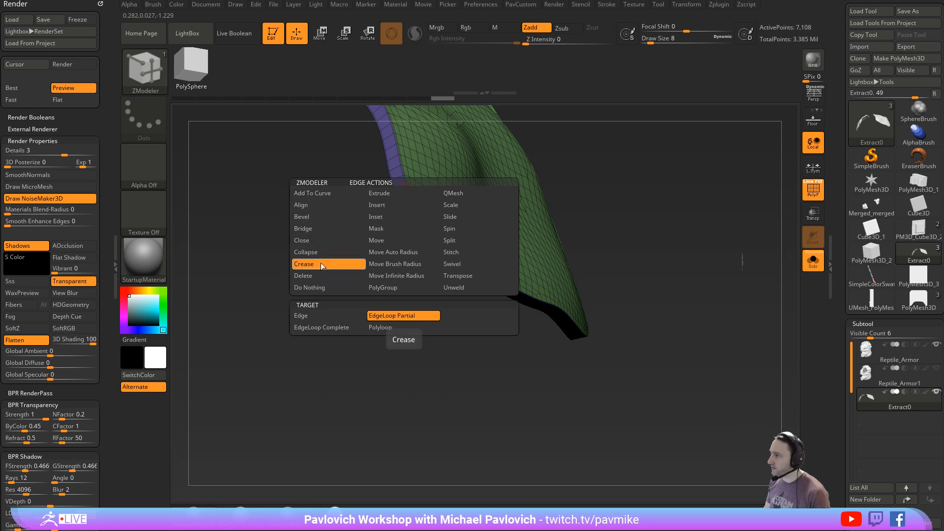
pyautogui.click(340, 320)
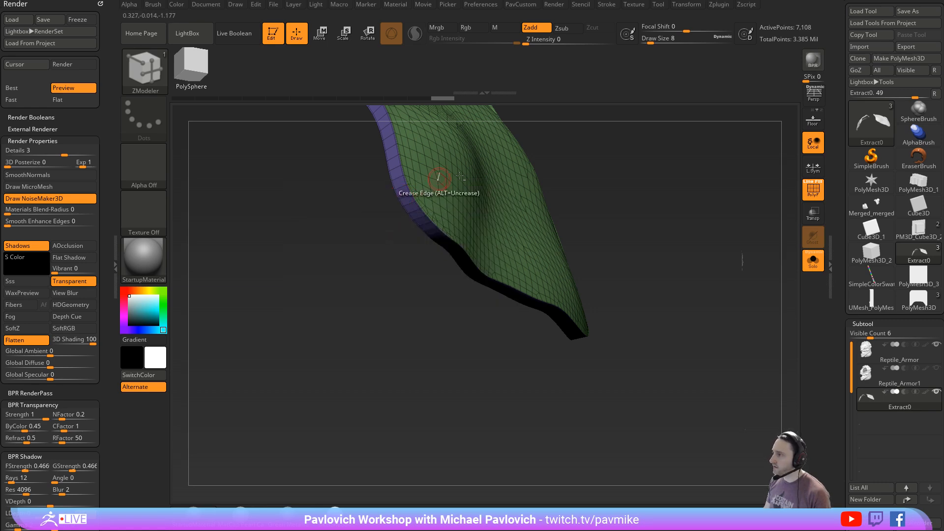
pyautogui.click(443, 180)
pyautogui.moveTo(565, 216); pyautogui.dragTo(589, 303)
pyautogui.moveTo(556, 426); pyautogui.dragTo(634, 423)
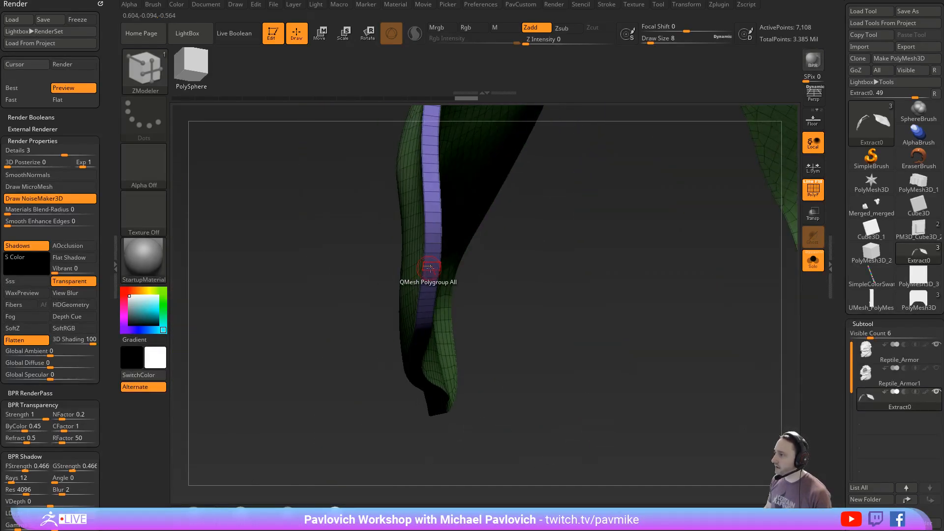
pyautogui.keyDown('alt'); pyautogui.moveTo(554, 324); pyautogui.dragTo(653, 236); pyautogui.keyUp('alt')
# - Even out the plates' surface and outline with several passes of Polish By Features
pyautogui.press('`')
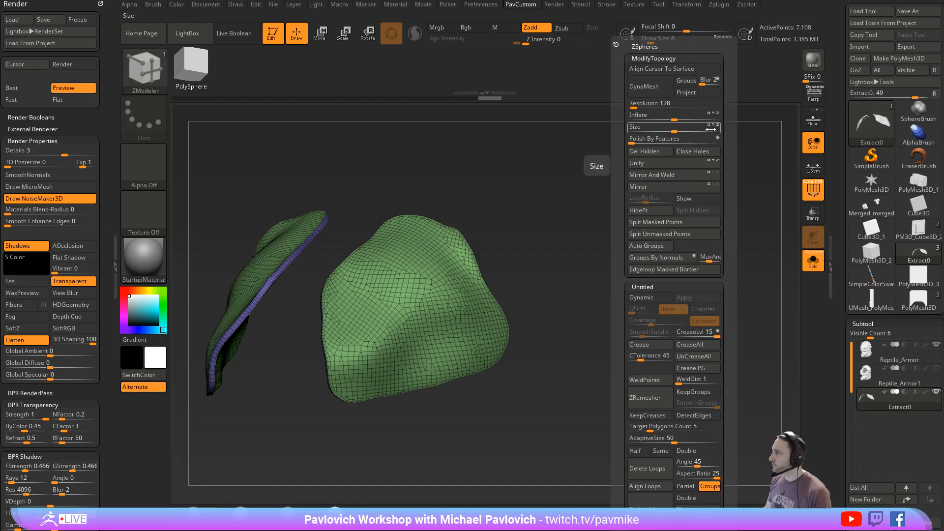
pyautogui.click(634, 141)
pyautogui.click(634, 141)
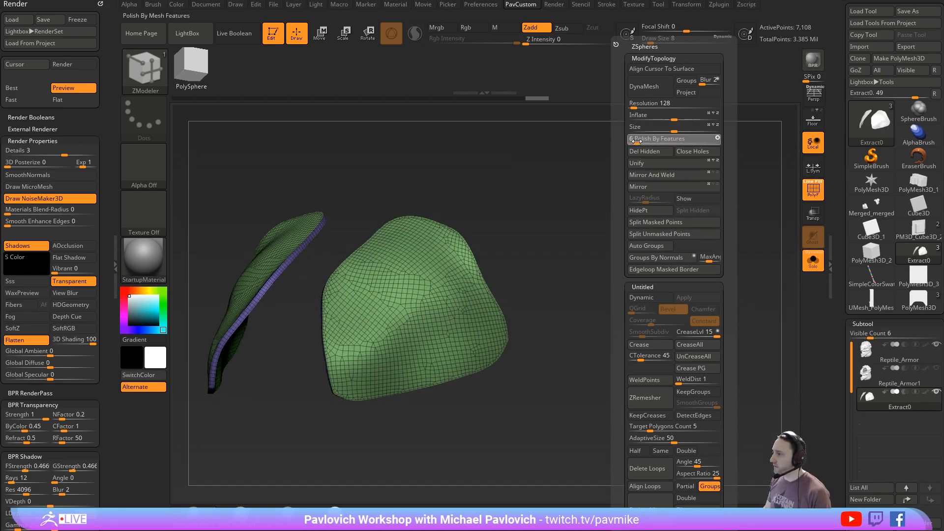
pyautogui.click(634, 141)
pyautogui.click(634, 141)
pyautogui.click(634, 141)
pyautogui.moveTo(550, 200); pyautogui.dragTo(800, 195)
pyautogui.hotkey('shift', 'f')
pyautogui.click(811, 192)
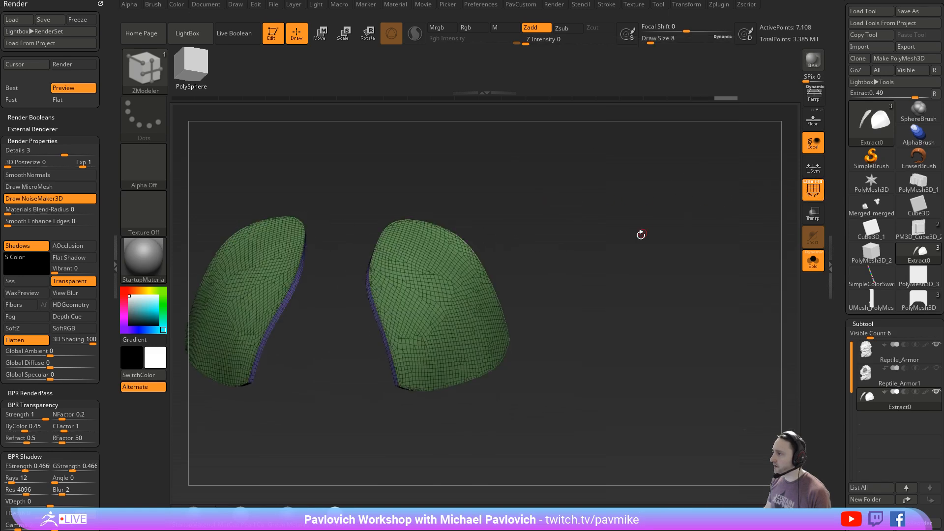
# - Thicken the plates by pulling their outer surface outward with ZModeler
pyautogui.keyDown('alt'); pyautogui.moveTo(641, 234); pyautogui.dragTo(664, 231); pyautogui.keyUp('alt')
pyautogui.moveTo(580, 241); pyautogui.dragTo(634, 279)
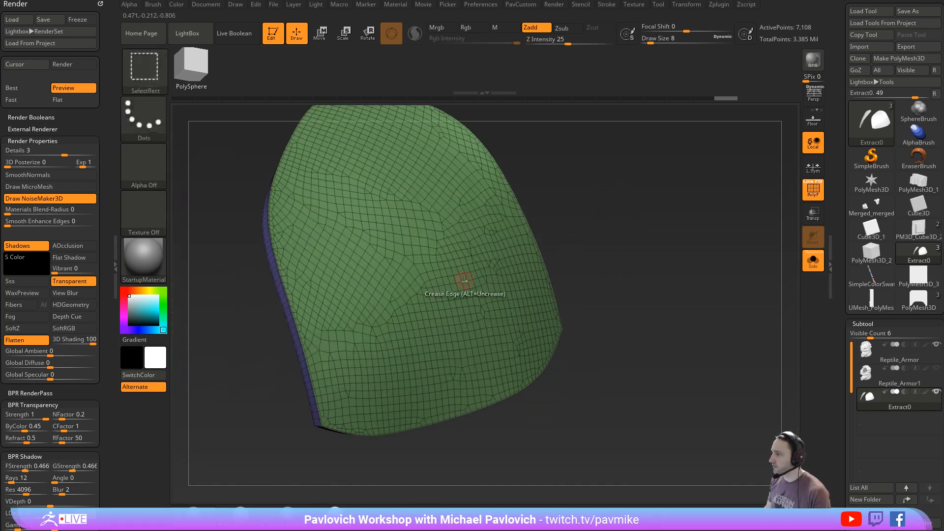
pyautogui.press('space')
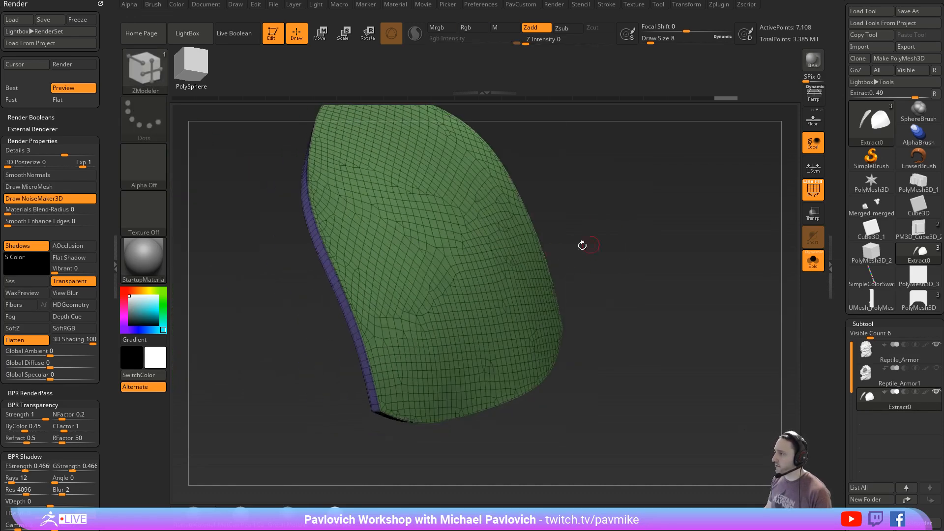
pyautogui.moveTo(590, 245)
pyautogui.mouseDown()
pyautogui.moveTo(665, 232)
pyautogui.moveTo(594, 246)
pyautogui.mouseUp()
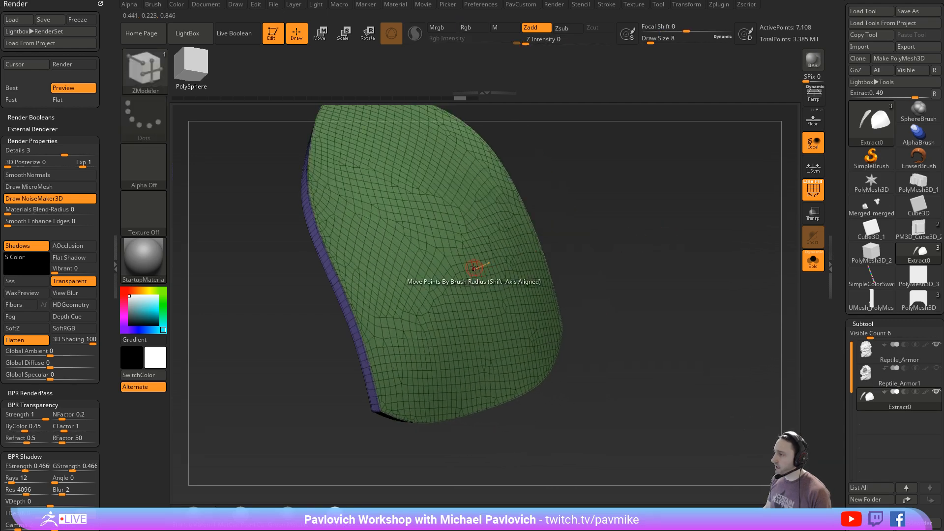
pyautogui.moveTo(470, 267); pyautogui.dragTo(494, 257)
pyautogui.keyDown('ctrl'); pyautogui.moveTo(661, 275); pyautogui.dragTo(651, 238, button='right'); pyautogui.keyUp('ctrl')
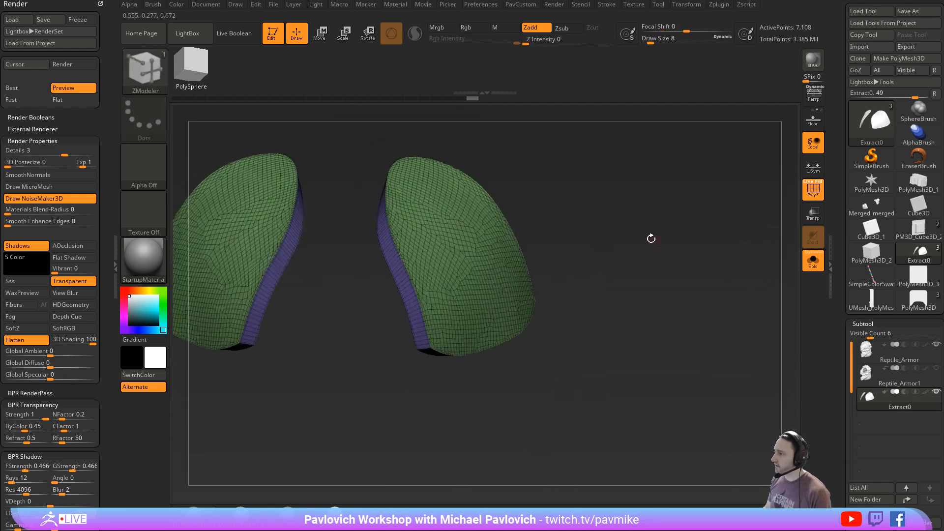
# - Bevel the plates' creased rim edges with a Bevel Width of about 0.107
pyautogui.scroll(-15, 869, 192)
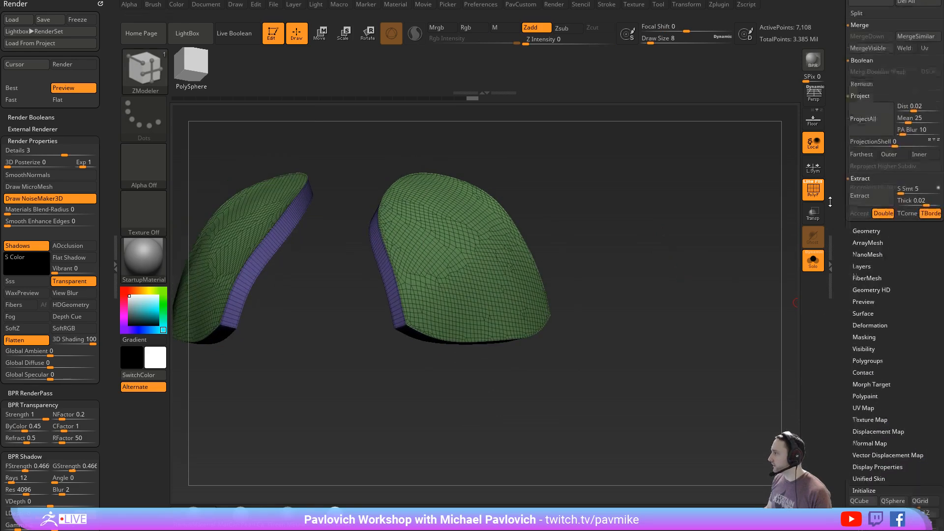
pyautogui.press('shift')
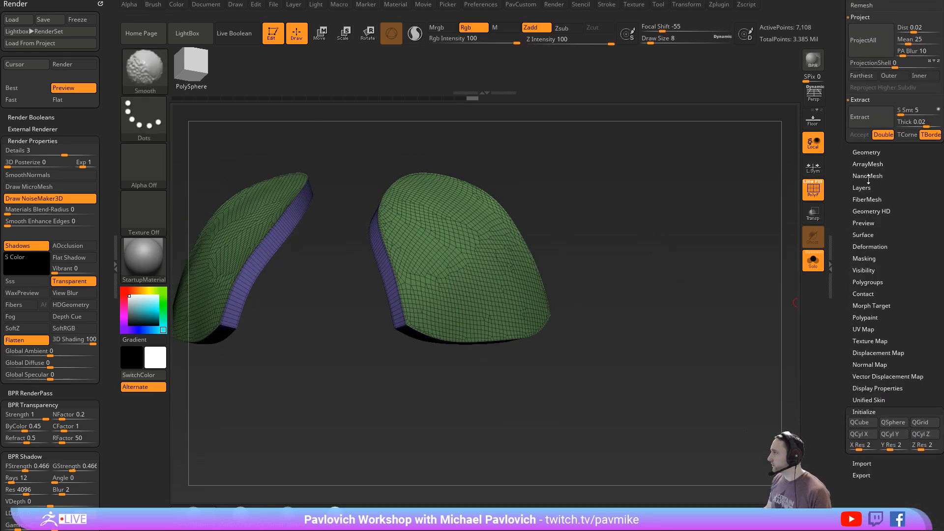
pyautogui.keyDown('shift'); pyautogui.click(866, 153); pyautogui.keyUp('shift')
pyautogui.scroll(-4, 880, 314)
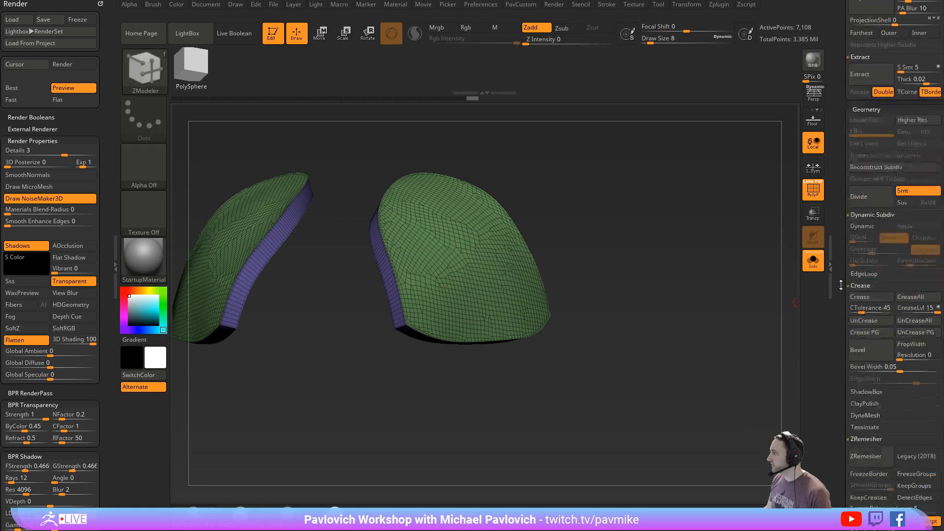
pyautogui.moveTo(899, 295); pyautogui.dragTo(913, 295)
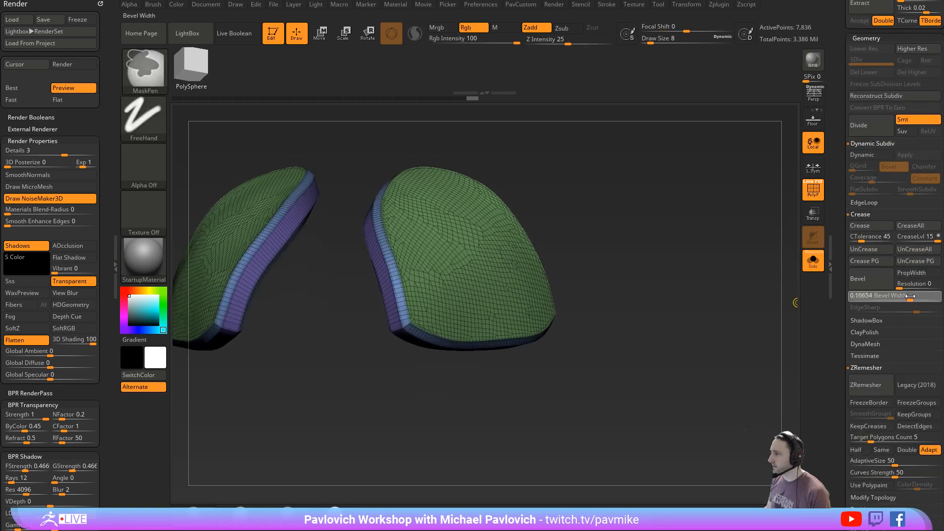
pyautogui.click(808, 195)
pyautogui.moveTo(624, 219)
pyautogui.mouseDown()
pyautogui.moveTo(742, 236)
pyautogui.moveTo(728, 224)
pyautogui.moveTo(744, 259)
pyautogui.moveTo(736, 226)
pyautogui.mouseUp()
pyautogui.hotkey('shift', 'f')
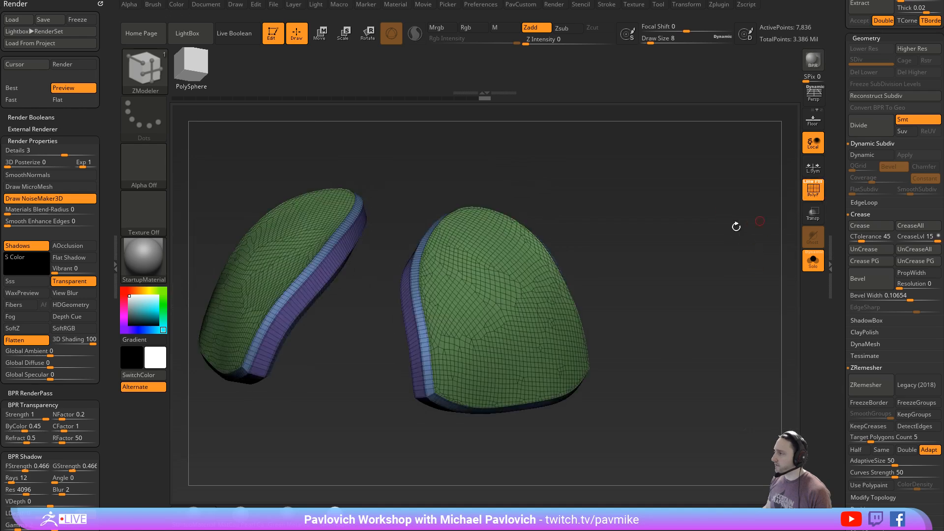
# - Try a Standard brush stroke on the beveled plate and set the Draw Size to 35
pyautogui.press('s')
pyautogui.moveTo(628, 247); pyautogui.dragTo(652, 247)
pyautogui.press('b')
pyautogui.press('s')
pyautogui.press('t')
pyautogui.press('s')
pyautogui.moveTo(652, 247); pyautogui.dragTo(634, 268)
pyautogui.moveTo(496, 263)
pyautogui.mouseDown()
pyautogui.moveTo(516, 290)
pyautogui.moveTo(489, 315)
pyautogui.mouseUp()
pyautogui.hotkey('ctrl', 'z')
pyautogui.moveTo(696, 263); pyautogui.dragTo(696, 248)
pyautogui.press('s')
pyautogui.moveTo(697, 248); pyautogui.dragTo(692, 249)
# - Remesh the beveled plates with DynaMesh at a higher resolution and show them without wireframe
pyautogui.press('2')
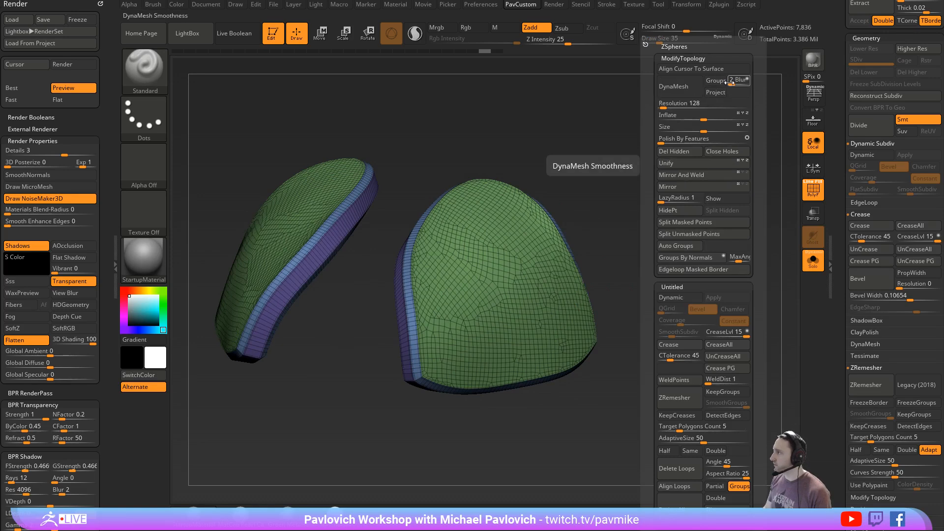
pyautogui.moveTo(735, 81); pyautogui.dragTo(667, 98)
pyautogui.click(667, 96)
pyautogui.hotkey('ctrl', 'z')
pyautogui.press('2')
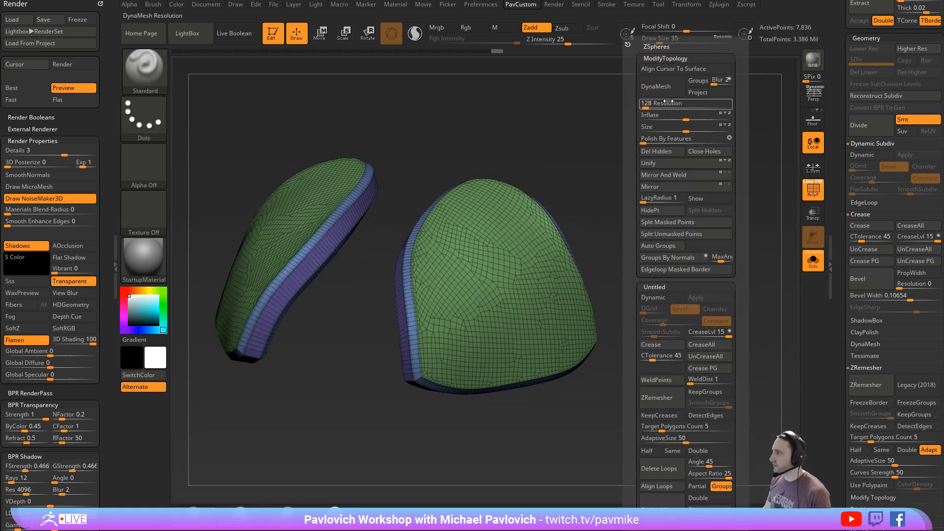
pyautogui.click(653, 105)
pyautogui.click(654, 90)
pyautogui.hotkey('shift', 'f')
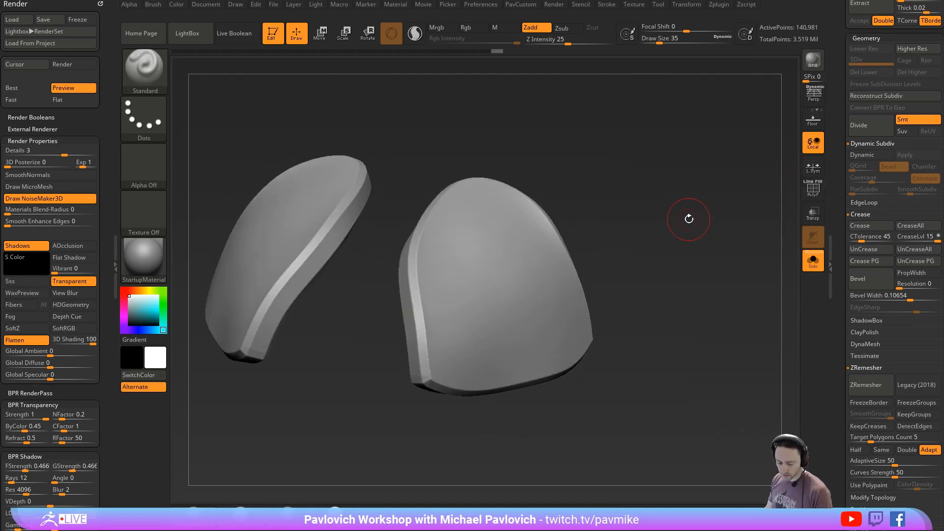
# - Load the HS_BaseShapes brush from the HardSurfaceAlpha folder in LightBox and choose the Skin_JRO_Base37 alpha
pyautogui.press(',')
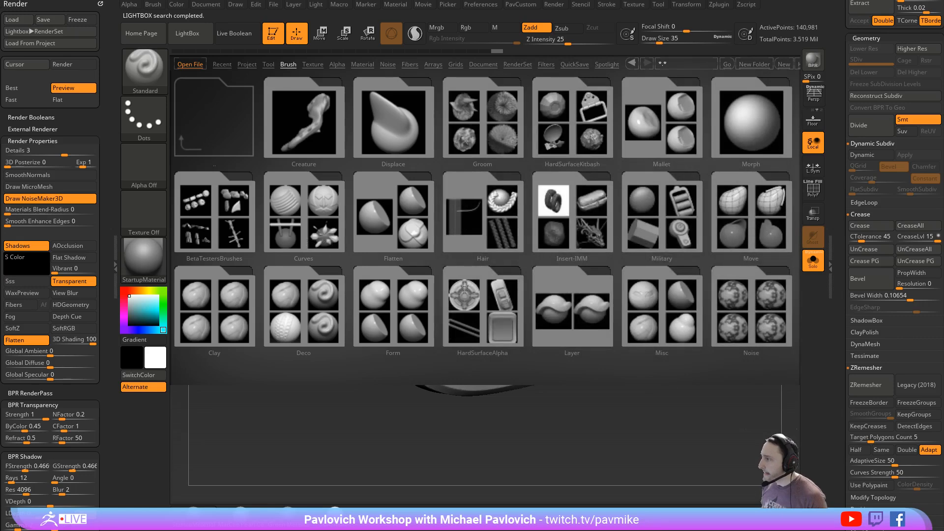
pyautogui.doubleClick(464, 289)
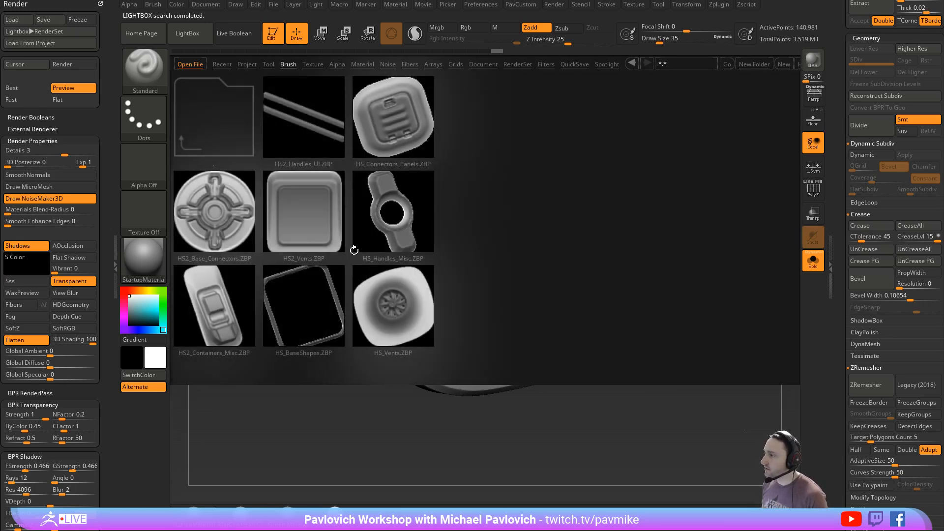
pyautogui.doubleClick(323, 292)
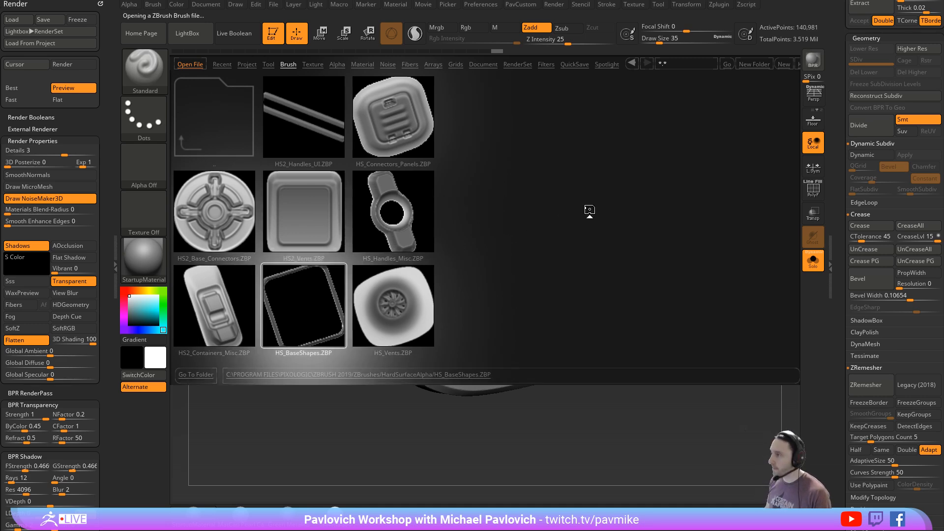
pyautogui.press('b')
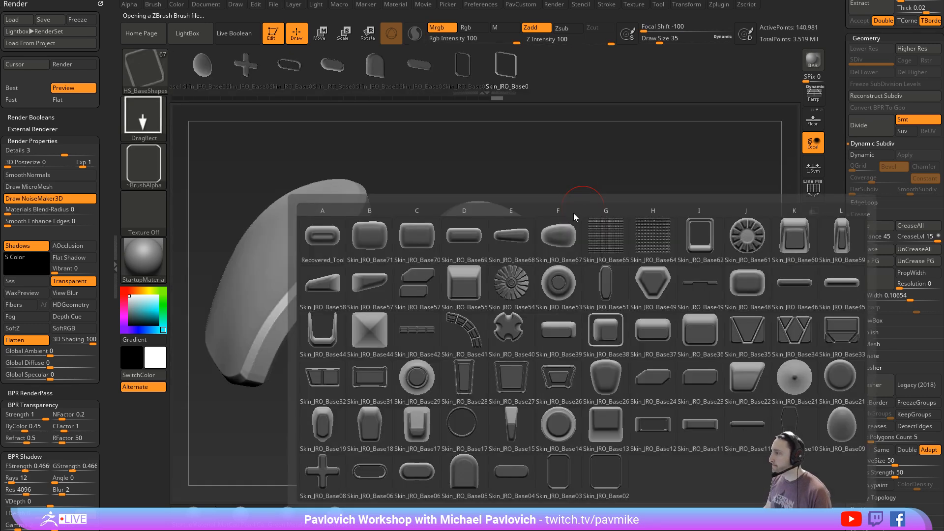
pyautogui.click(656, 334)
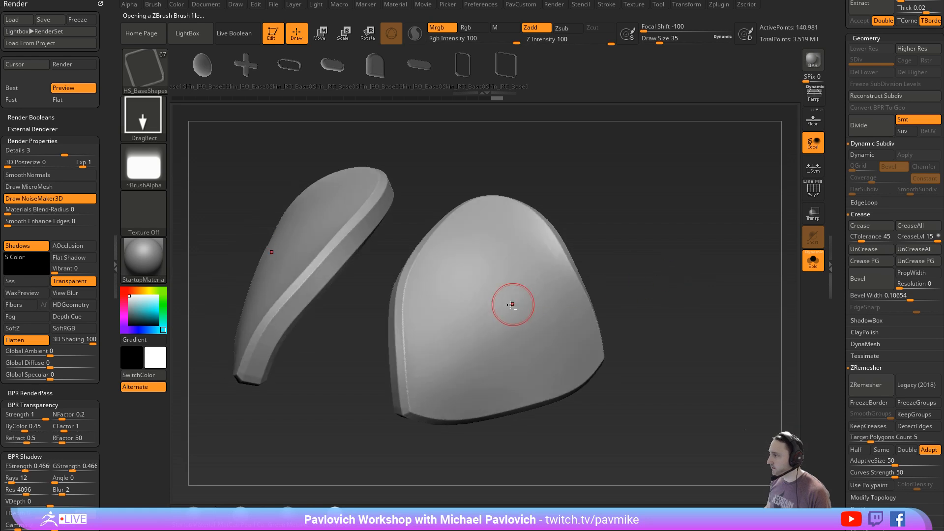
# - Undo a test stamp of the alpha on the plate and set the Z Intensity to 41
pyautogui.moveTo(512, 301); pyautogui.dragTo(511, 344)
pyautogui.hotkey('ctrl', 'z')
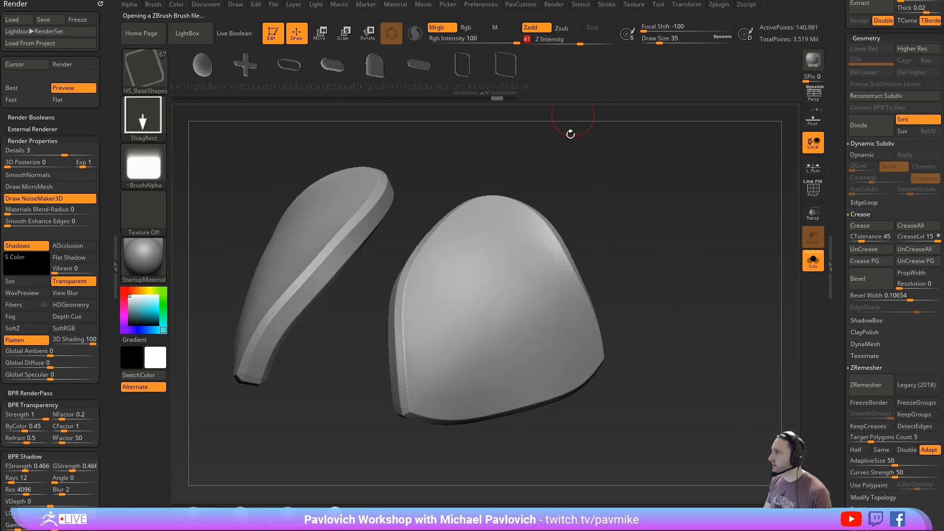
pyautogui.moveTo(609, 263); pyautogui.dragTo(418, 259)
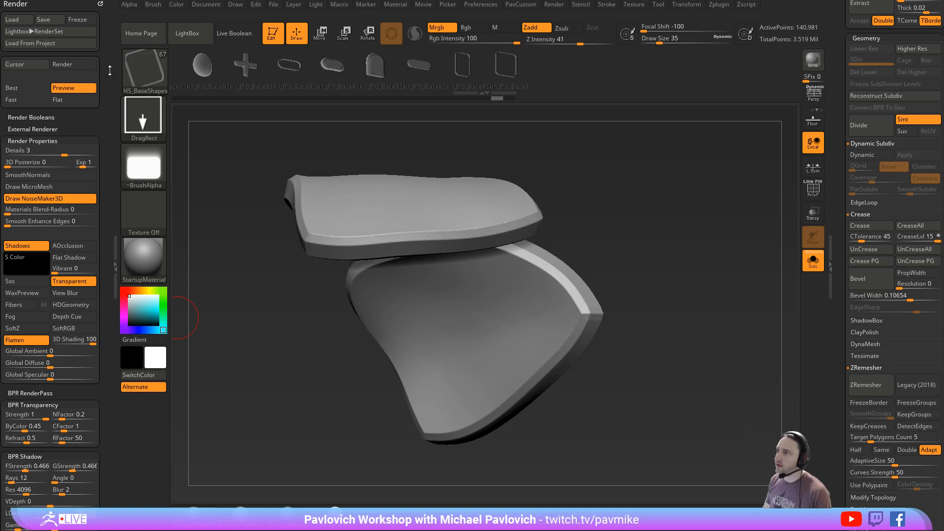
# - Dock the Brush palette and enable BackfaceMask in the Auto Masking settings of the HS_BaseShapes brush
pyautogui.click(99, 5)
pyautogui.click(154, 6)
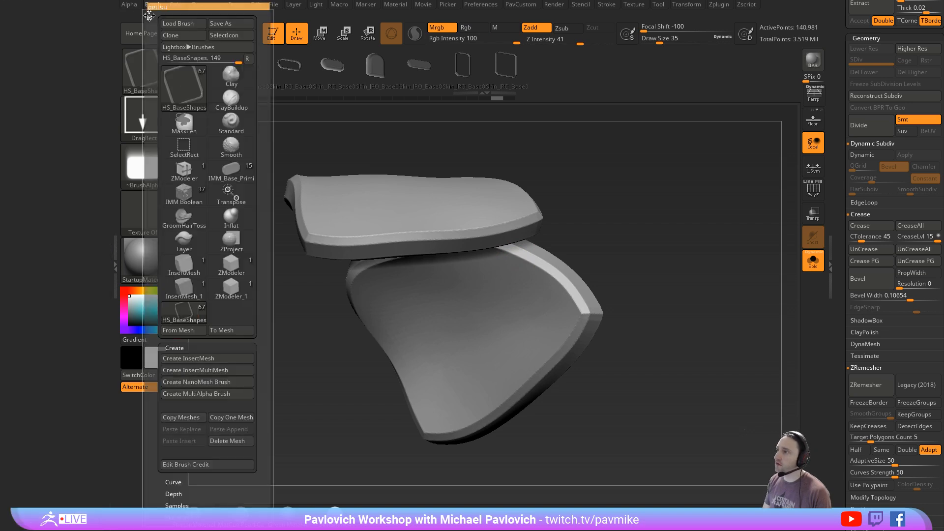
pyautogui.click(148, 5)
pyautogui.moveTo(38, 473); pyautogui.dragTo(38, 210)
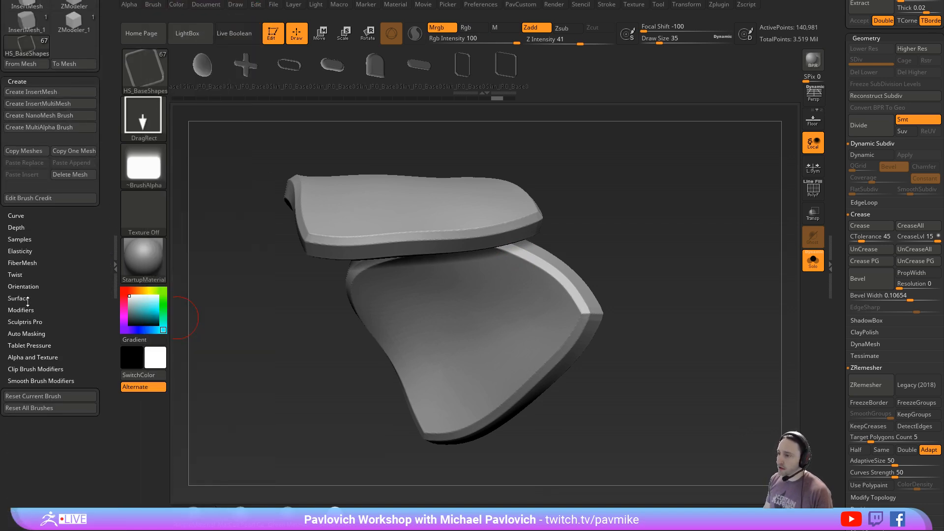
pyautogui.click(26, 332)
pyautogui.click(27, 485)
pyautogui.moveTo(233, 322); pyautogui.dragTo(423, 319)
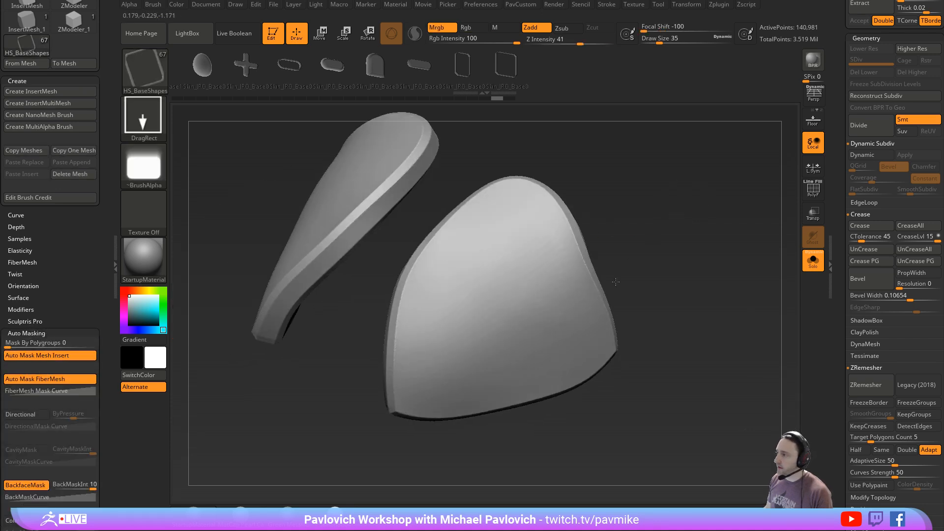
# - Stamp the rounded rectangular alpha onto the middle of the plate after undoing trial stamps, and set the Draw Size to 17
pyautogui.moveTo(509, 310); pyautogui.dragTo(634, 284)
pyautogui.hotkey('ctrl', 'z')
pyautogui.keyDown('alt'); pyautogui.moveTo(489, 312); pyautogui.dragTo(559, 294); pyautogui.keyUp('alt')
pyautogui.moveTo(644, 280)
pyautogui.mouseDown()
pyautogui.moveTo(685, 213)
pyautogui.moveTo(619, 290)
pyautogui.moveTo(650, 272)
pyautogui.mouseUp()
pyautogui.hotkey('ctrl', 'z')
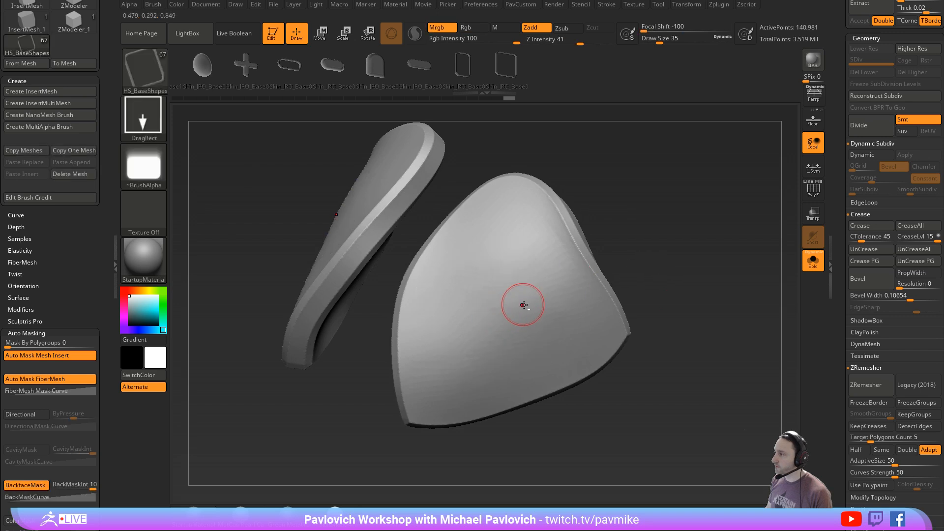
pyautogui.keyDown('alt'); pyautogui.moveTo(520, 311); pyautogui.dragTo(563, 295); pyautogui.keyUp('alt')
pyautogui.moveTo(670, 245)
pyautogui.mouseDown()
pyautogui.moveTo(735, 236)
pyautogui.moveTo(703, 246)
pyautogui.moveTo(718, 253)
pyautogui.mouseUp()
pyautogui.press('s')
pyautogui.moveTo(620, 268); pyautogui.dragTo(620, 268)
pyautogui.keyDown('alt'); pyautogui.moveTo(727, 238); pyautogui.dragTo(775, 233); pyautogui.keyUp('alt')
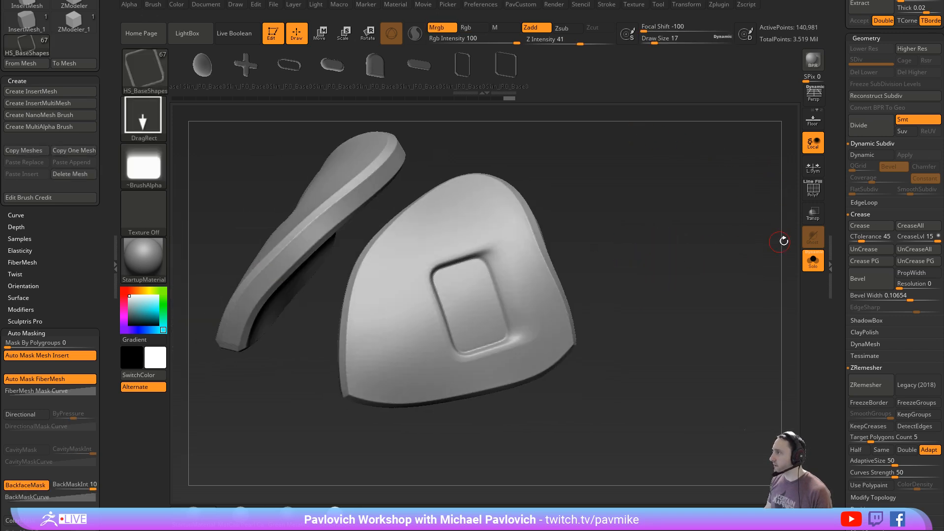
# - Rewind the plates' undo history to the unpolished extraction and delete the Extract0 subtool
pyautogui.hotkey('shift', 'f')
pyautogui.moveTo(501, 101); pyautogui.dragTo(327, 100)
pyautogui.moveTo(223, 98); pyautogui.dragTo(171, 102)
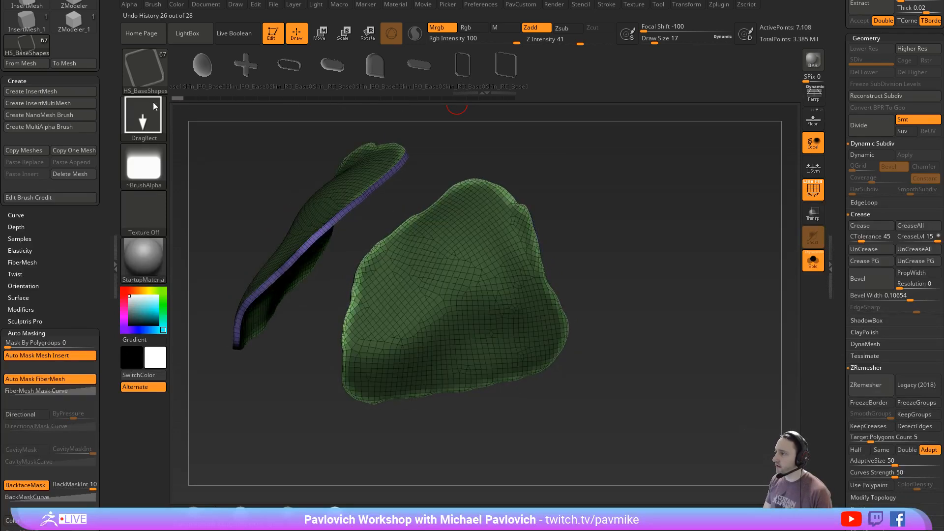
pyautogui.scroll(10, 865, 295)
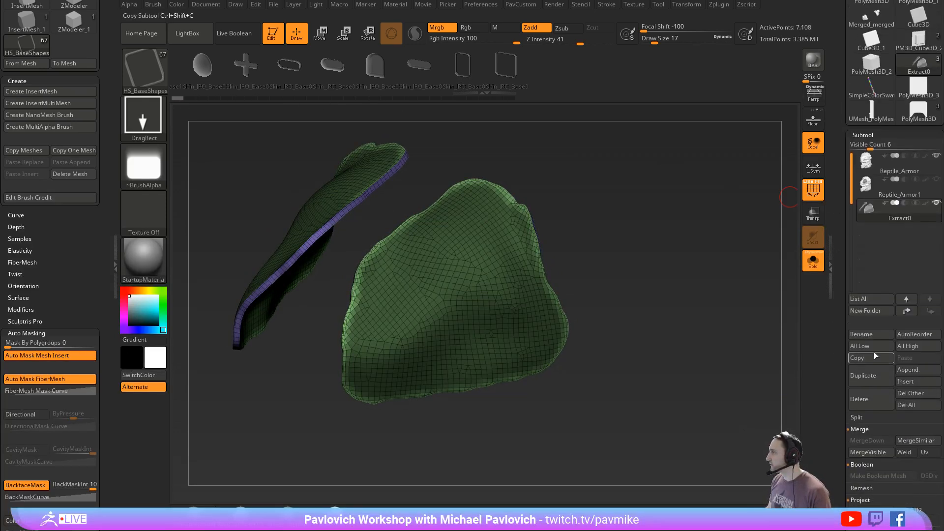
pyautogui.click(865, 401)
pyautogui.keyDown('alt'); pyautogui.moveTo(727, 281); pyautogui.dragTo(743, 265); pyautogui.keyUp('alt')
# - Duplicate the smoothed head together with its forehead mask as a new subtool
pyautogui.click(866, 373)
pyautogui.moveTo(706, 297); pyautogui.dragTo(615, 347)
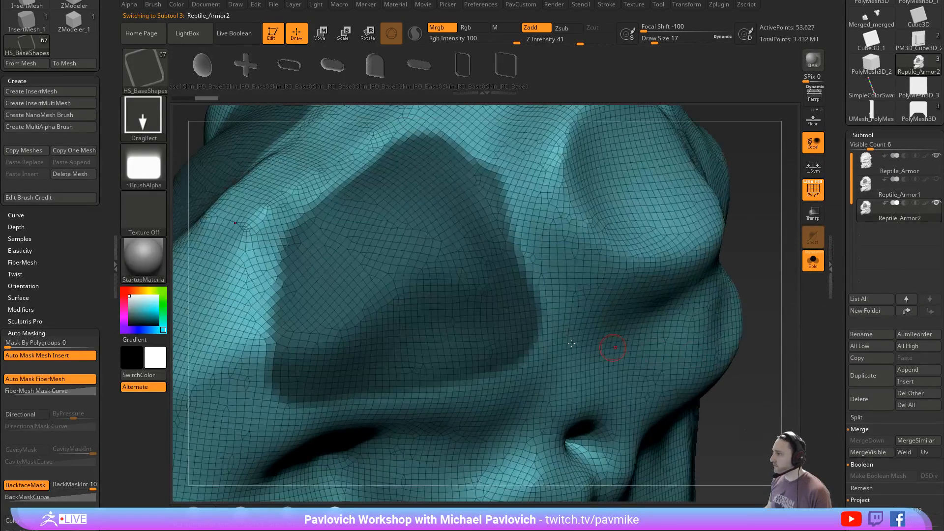
pyautogui.scroll(-10, 887, 197)
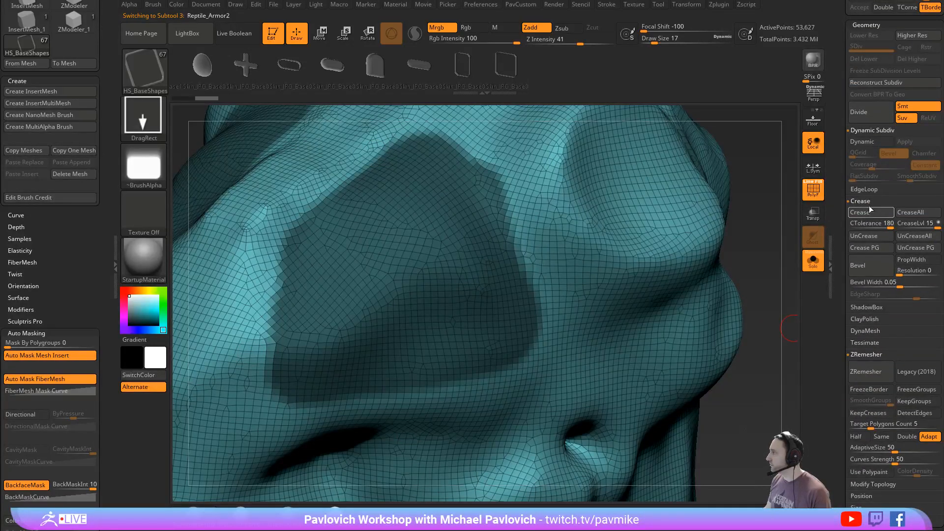
# - Keep only the masked forehead patches of the duplicated head and delete the rest of its mesh
pyautogui.keyDown('shift'); pyautogui.click(870, 202); pyautogui.keyUp('shift')
pyautogui.keyDown('shift'); pyautogui.click(872, 191); pyautogui.keyUp('shift')
pyautogui.click(873, 202)
pyautogui.keyDown('alt'); pyautogui.moveTo(760, 293); pyautogui.dragTo(748, 219); pyautogui.keyUp('alt')
pyautogui.keyDown('ctrl'); pyautogui.moveTo(748, 219); pyautogui.dragTo(760, 262); pyautogui.keyUp('ctrl')
pyautogui.keyDown('ctrl'); pyautogui.keyDown('shift'); pyautogui.click(432, 267); pyautogui.keyUp('shift'); pyautogui.keyUp('ctrl')
pyautogui.press('2')
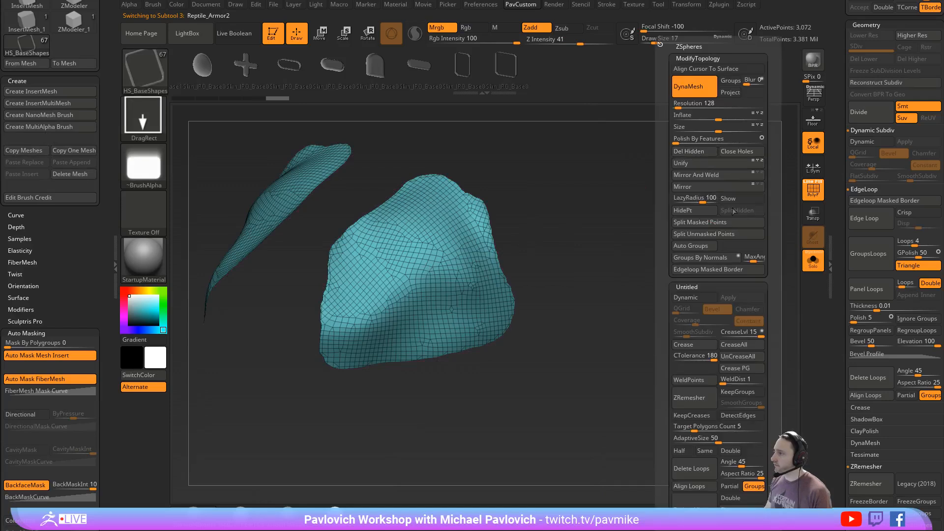
# - Hide the polyframe and use MaskByFeature with only Border enabled, inverting the mask so just the patches' borders are editable
pyautogui.hotkey('shift', 'f')
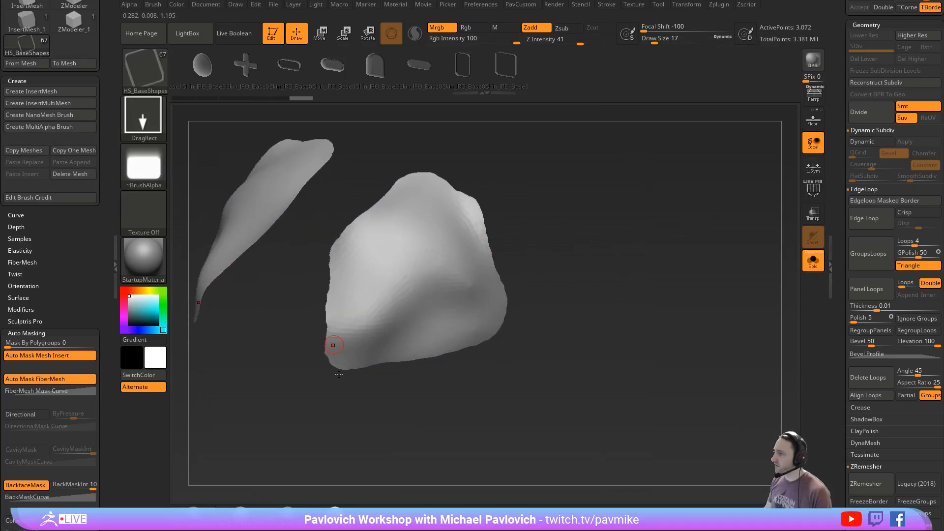
pyautogui.keyDown('alt'); pyautogui.moveTo(640, 254); pyautogui.dragTo(650, 290); pyautogui.keyUp('alt')
pyautogui.press('2')
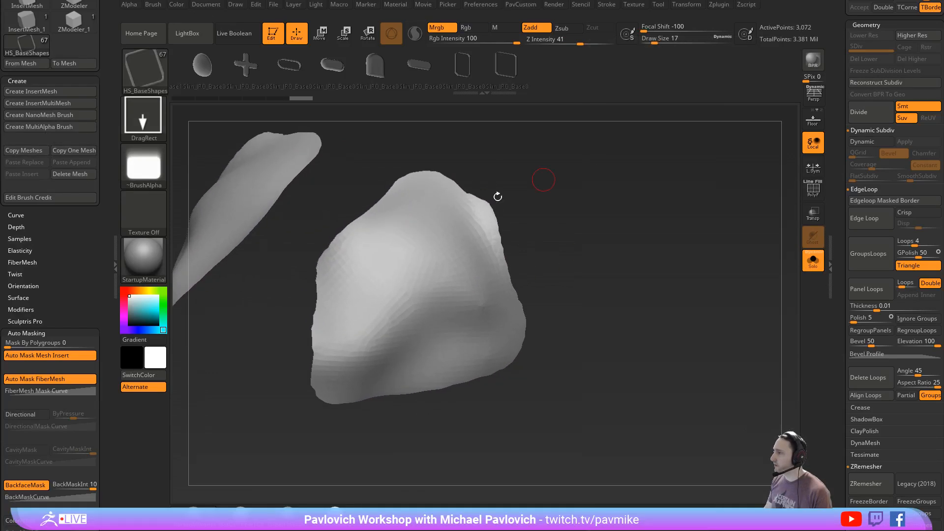
pyautogui.scroll(-10, 884, 245)
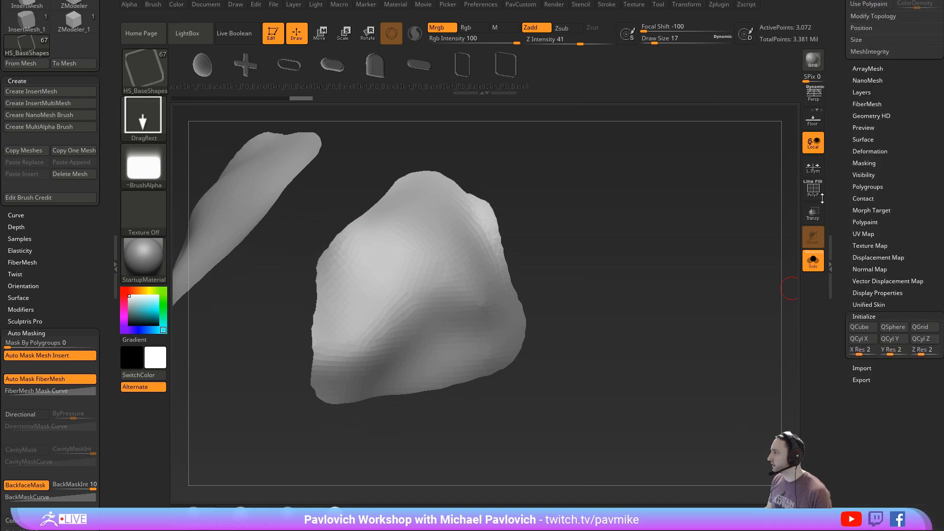
pyautogui.click(863, 158)
pyautogui.click(908, 243)
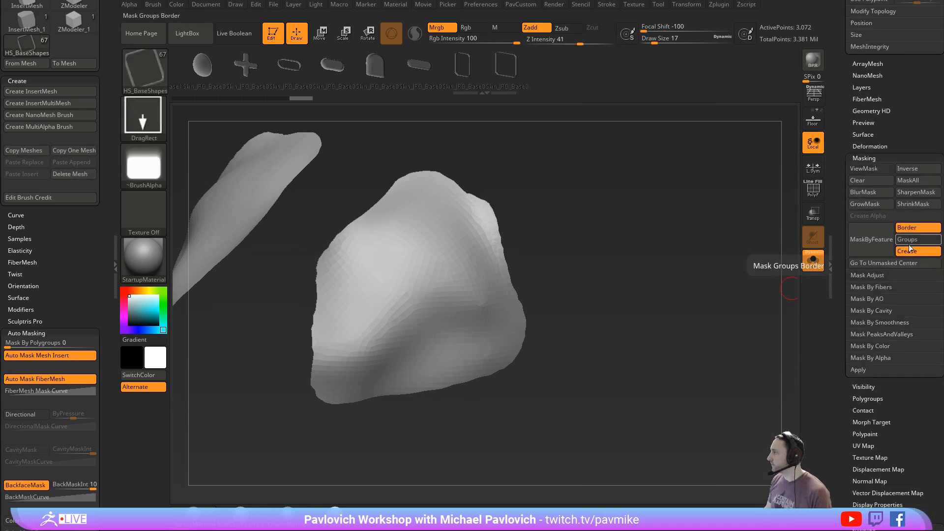
pyautogui.click(908, 251)
pyautogui.click(872, 240)
pyautogui.keyDown('ctrl'); pyautogui.click(619, 263); pyautogui.keyUp('ctrl')
# - Smooth the patches' borders with Polish By Features, undo the last passes, clear the mask and show the polyframe
pyautogui.press('2')
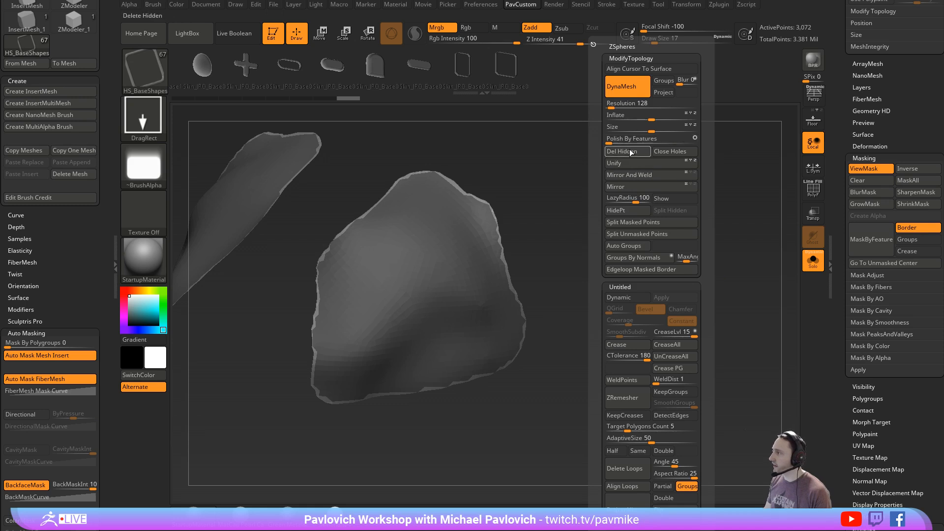
pyautogui.keyDown('ctrl'); pyautogui.moveTo(620, 216); pyautogui.dragTo(634, 256); pyautogui.keyUp('ctrl')
pyautogui.hotkey('ctrl', 'z')
pyautogui.hotkey('ctrl', 'z')
pyautogui.hotkey('ctrl', 'z')
pyautogui.hotkey('ctrl', 'z')
pyautogui.hotkey('ctrl', 'z')
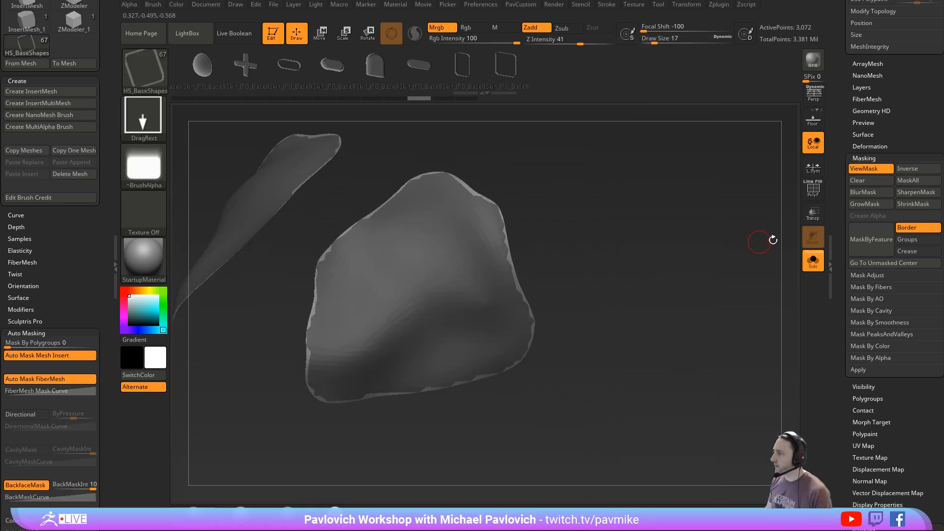
pyautogui.hotkey('shift', 'f')
pyautogui.moveTo(792, 216)
pyautogui.mouseDown()
pyautogui.moveTo(693, 221)
pyautogui.moveTo(702, 255)
pyautogui.mouseUp()
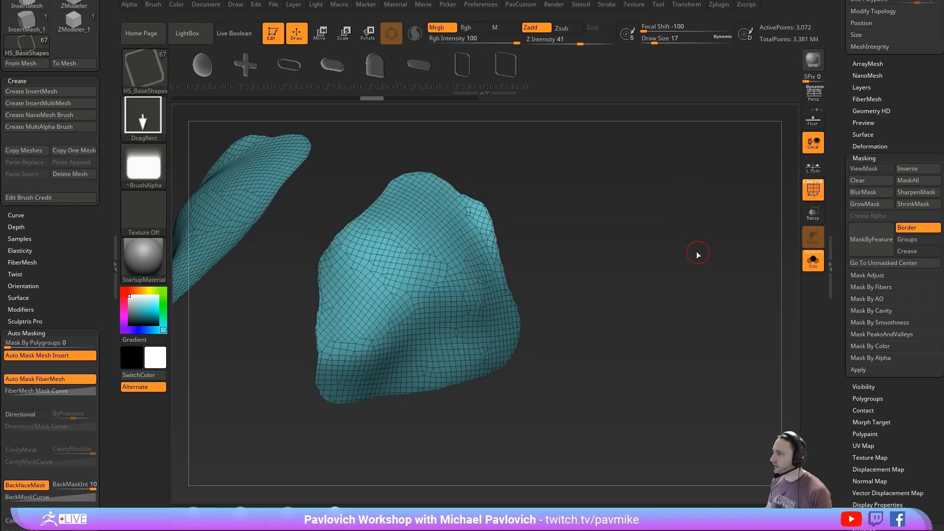
# - Remesh the forehead patches with ZRemesher set to Half and an AdaptiveSize of 0
pyautogui.press('space')
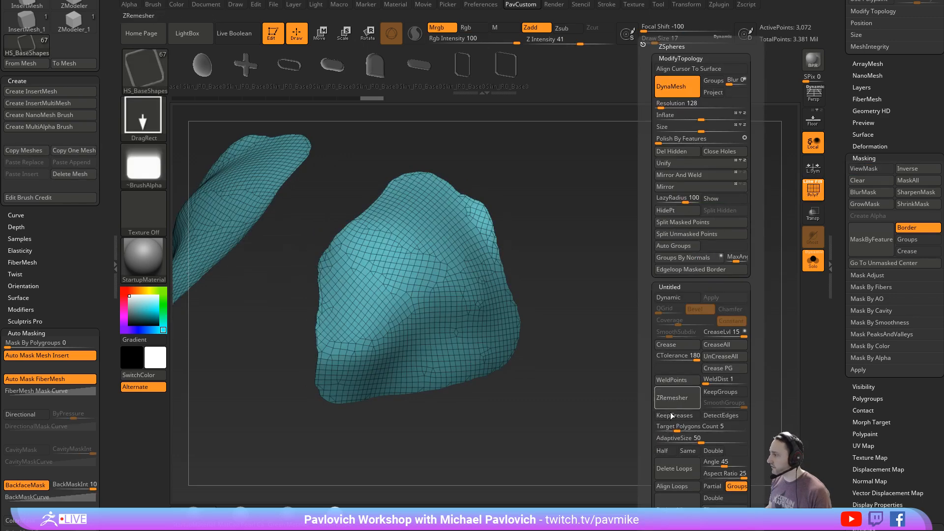
pyautogui.click(663, 450)
pyautogui.click(683, 402)
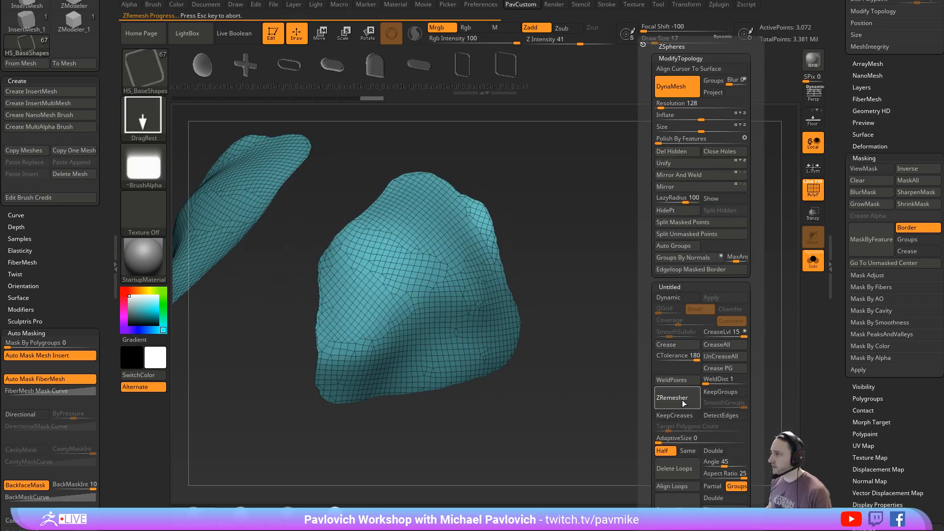
pyautogui.click(683, 399)
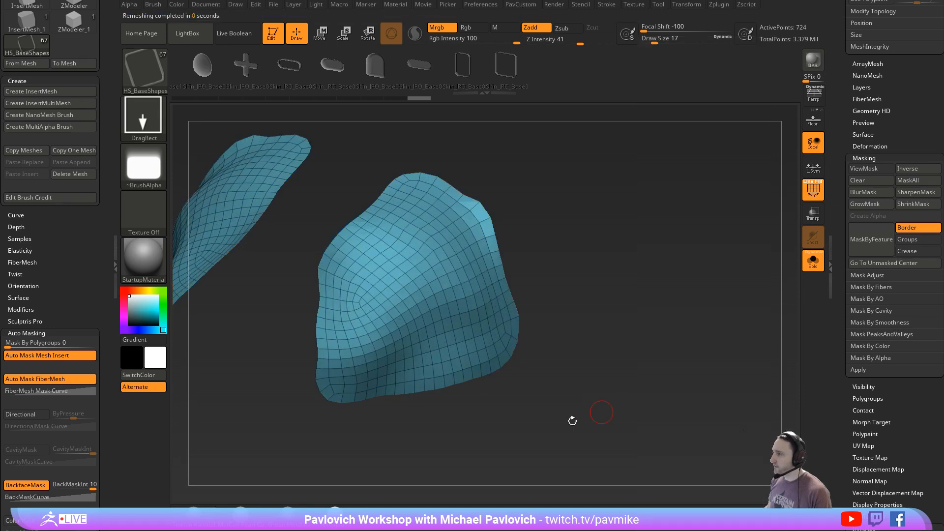
# - Pull the upper and lower corners of the plates into sharp points with the Move brush
pyautogui.moveTo(632, 360); pyautogui.dragTo(665, 333)
pyautogui.press('shift')
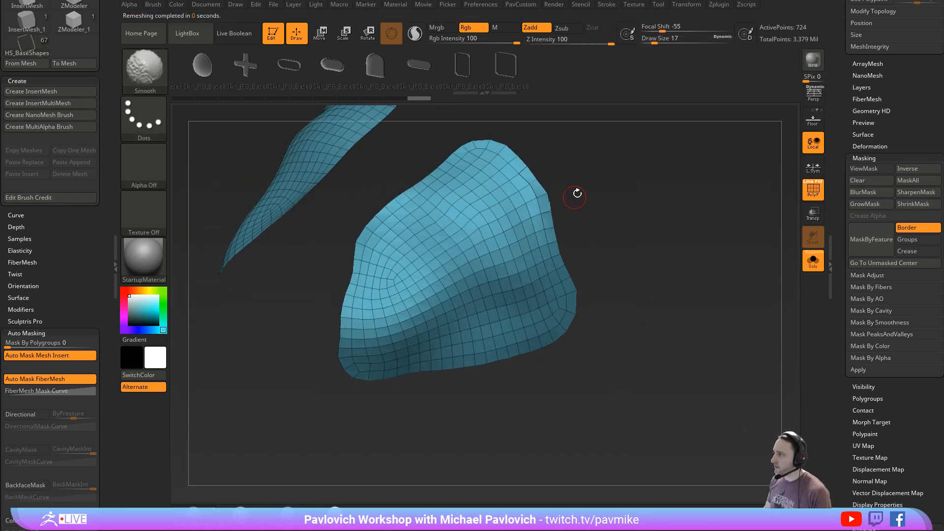
pyautogui.moveTo(576, 194)
pyautogui.mouseDown()
pyautogui.moveTo(564, 179)
pyautogui.moveTo(547, 191)
pyautogui.moveTo(579, 272)
pyautogui.moveTo(386, 312)
pyautogui.moveTo(367, 421)
pyautogui.moveTo(369, 294)
pyautogui.moveTo(491, 261)
pyautogui.moveTo(605, 205)
pyautogui.mouseUp()
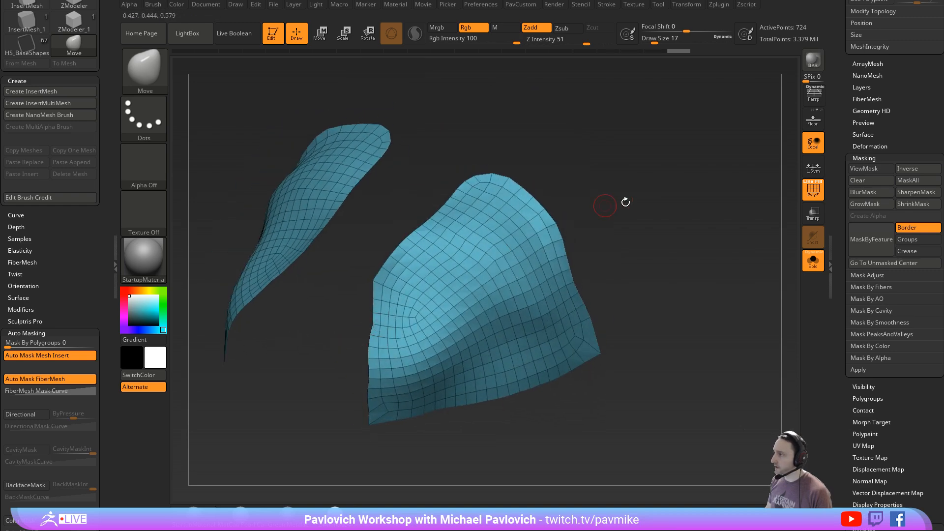
pyautogui.moveTo(535, 138)
pyautogui.mouseDown()
pyautogui.moveTo(490, 162)
pyautogui.moveTo(510, 164)
pyautogui.moveTo(678, 267)
pyautogui.mouseUp()
# - Remesh the reshaped plates twice more with ZRemesher at Half and leave Solo mode
pyautogui.press('space')
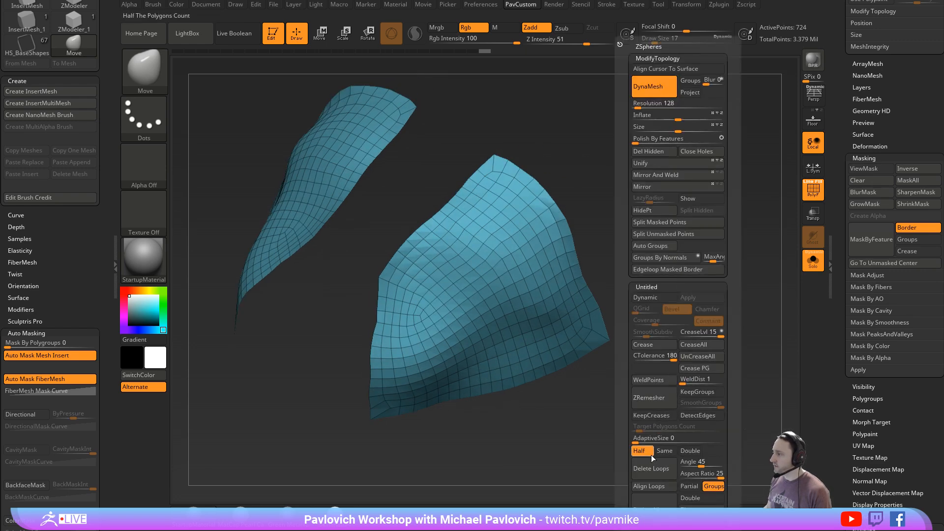
pyautogui.click(660, 400)
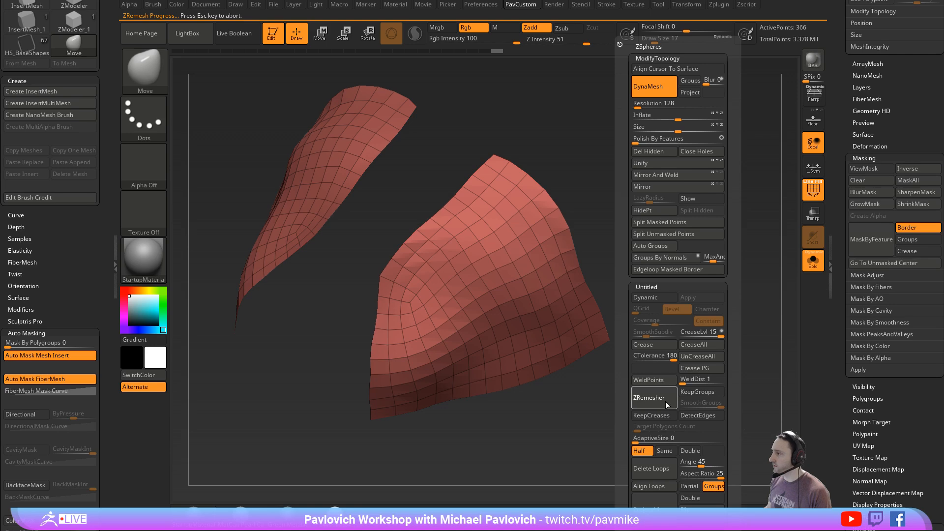
pyautogui.moveTo(666, 291); pyautogui.dragTo(700, 262)
pyautogui.click(812, 261)
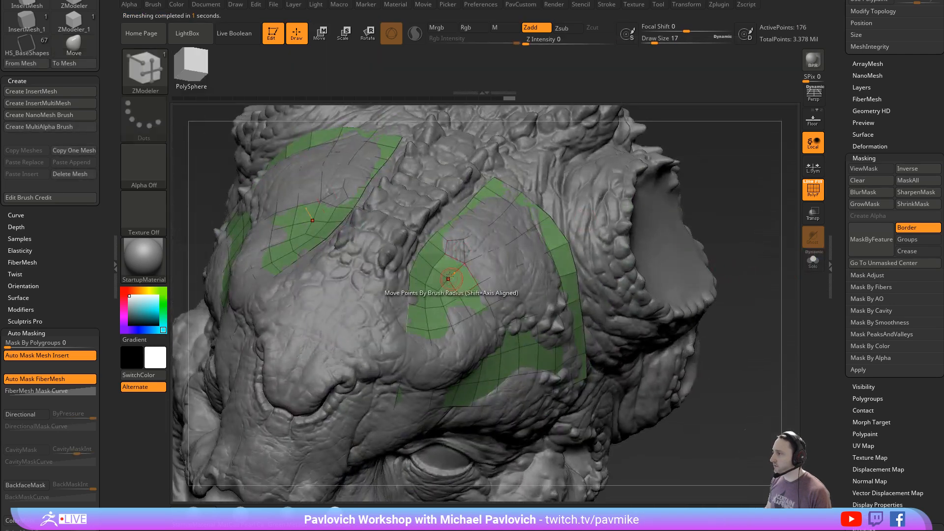
# - Thicken the plates with the ZModeler QMesh Polygroup All action
pyautogui.press('space')
pyautogui.moveTo(563, 252); pyautogui.dragTo(509, 270, button='right')
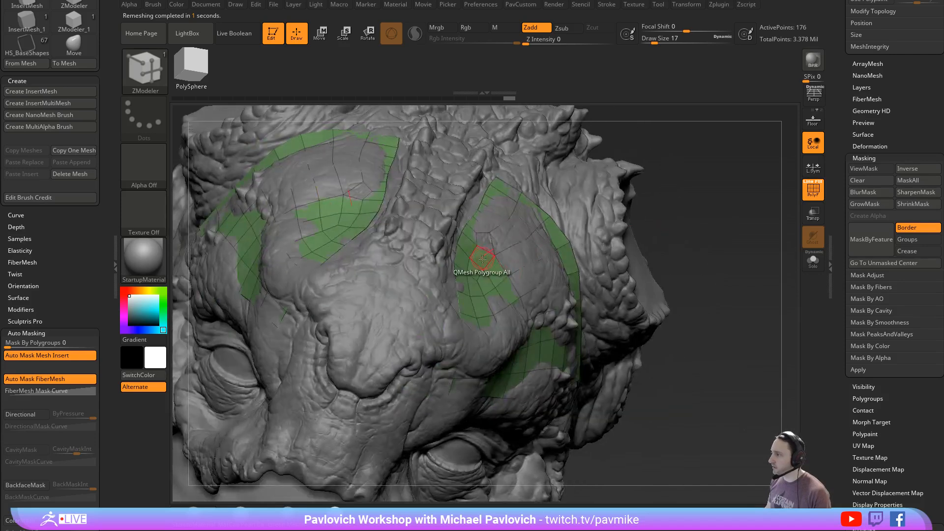
pyautogui.moveTo(482, 259); pyautogui.dragTo(484, 241)
pyautogui.moveTo(696, 231); pyautogui.dragTo(508, 276, button='right')
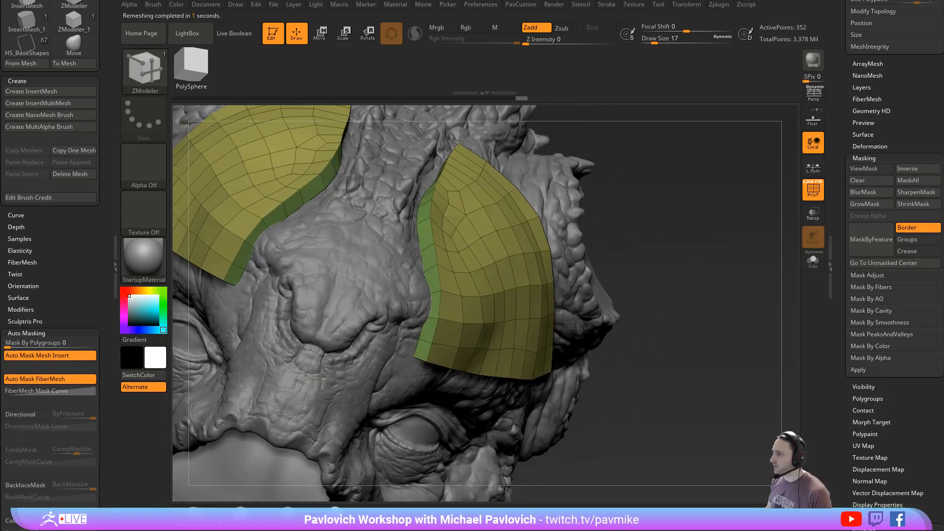
pyautogui.click(508, 275)
pyautogui.moveTo(690, 278); pyautogui.dragTo(703, 216, button='right')
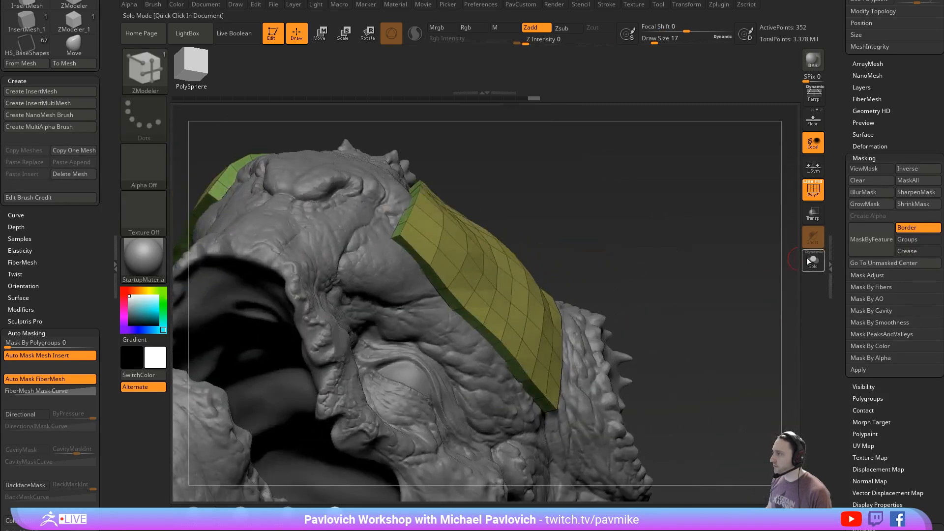
# - Isolate the plates and insert edge loops around their side walls and along their outer edges
pyautogui.click(812, 260)
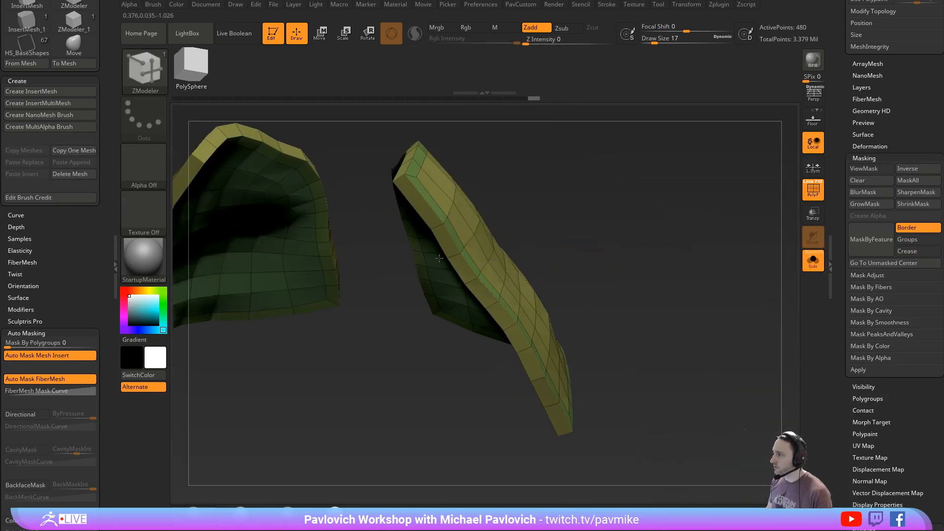
pyautogui.click(439, 258)
pyautogui.moveTo(439, 258); pyautogui.dragTo(384, 245, button='right')
pyautogui.click(418, 254)
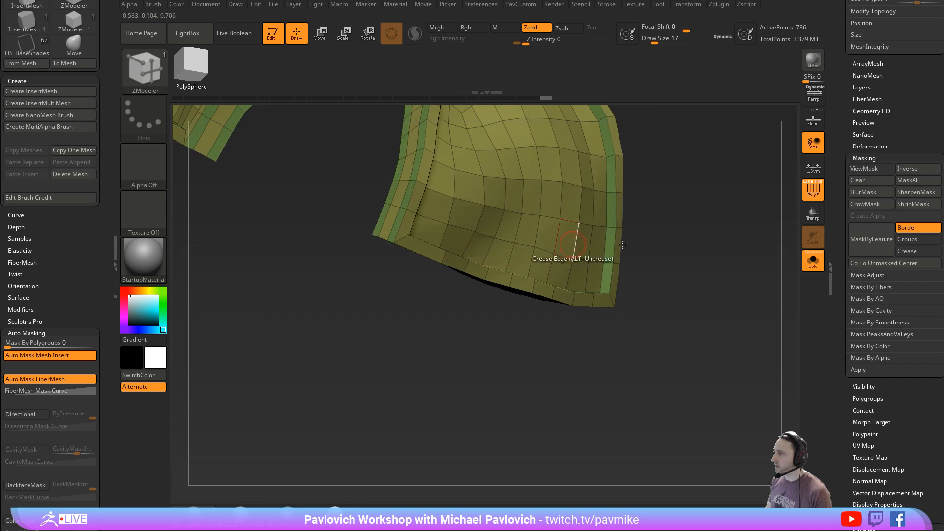
# - Recess the plates' interior to leave a raised rim, and cut a rectangular hole through each plate
pyautogui.moveTo(622, 244); pyautogui.dragTo(528, 280, button='right')
pyautogui.keyDown('alt'); pyautogui.moveTo(524, 284); pyautogui.dragTo(527, 316); pyautogui.keyUp('alt')
pyautogui.moveTo(527, 315); pyautogui.dragTo(545, 290)
pyautogui.moveTo(658, 265); pyautogui.dragTo(702, 282, button='right')
# - Crease the plates with a CTolerance of 47 and CreaseLvl 4, and preview them on the head with Dynamic subdivision and no polyframe
pyautogui.press('space')
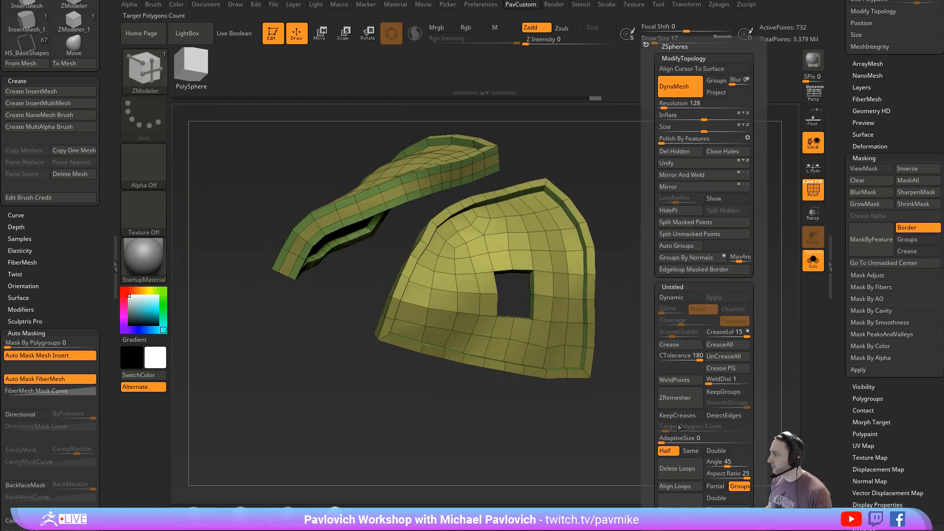
pyautogui.press('d')
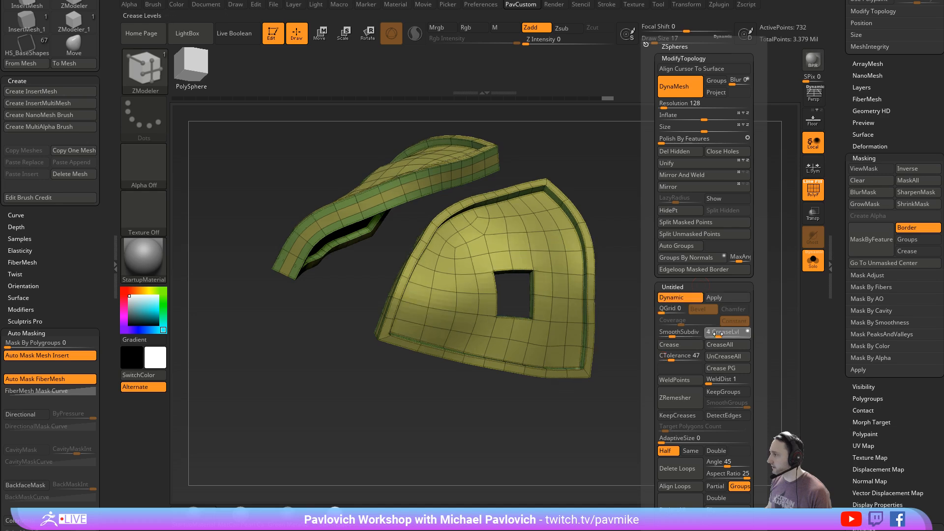
pyautogui.click(816, 261)
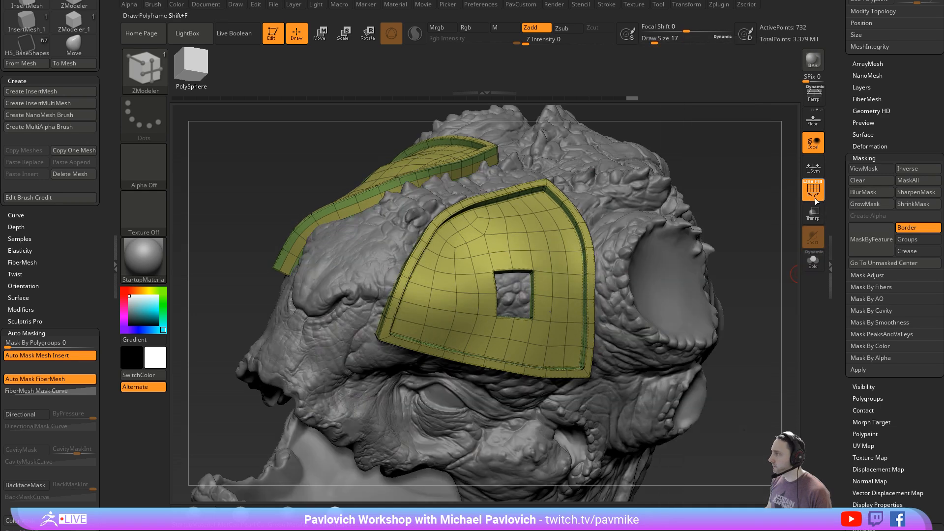
pyautogui.click(817, 197)
pyautogui.moveTo(734, 229); pyautogui.dragTo(708, 266, button='right')
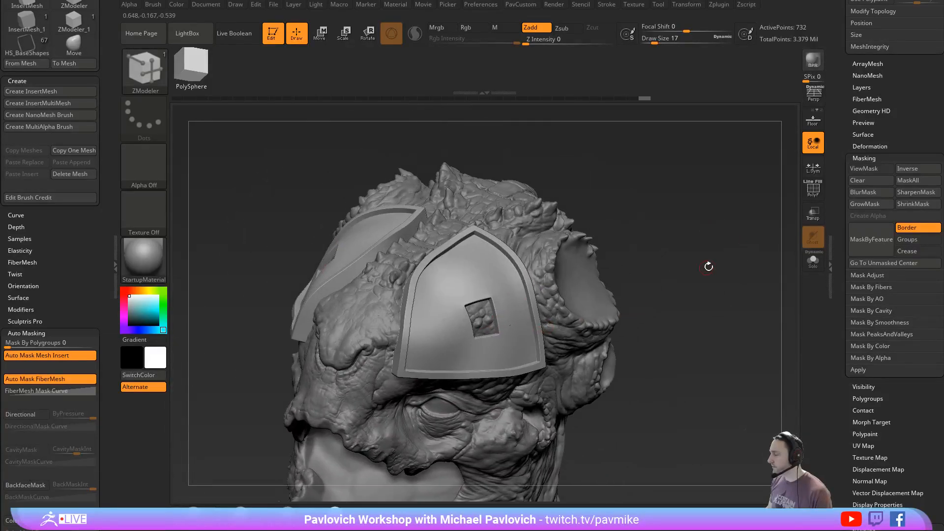
pyautogui.moveTo(749, 290); pyautogui.dragTo(724, 260, button='right')
# - Show the polyframe and undo the plates' creases, hole, rim and thickness back to the thin remeshed sheets
pyautogui.click(814, 190)
pyautogui.press('ctrl')
pyautogui.moveTo(752, 221)
pyautogui.mouseDown(button='right')
pyautogui.moveTo(755, 245)
pyautogui.moveTo(725, 277)
pyautogui.mouseUp(button='right')
pyautogui.hotkey('ctrl', 'z')
pyautogui.press('`')
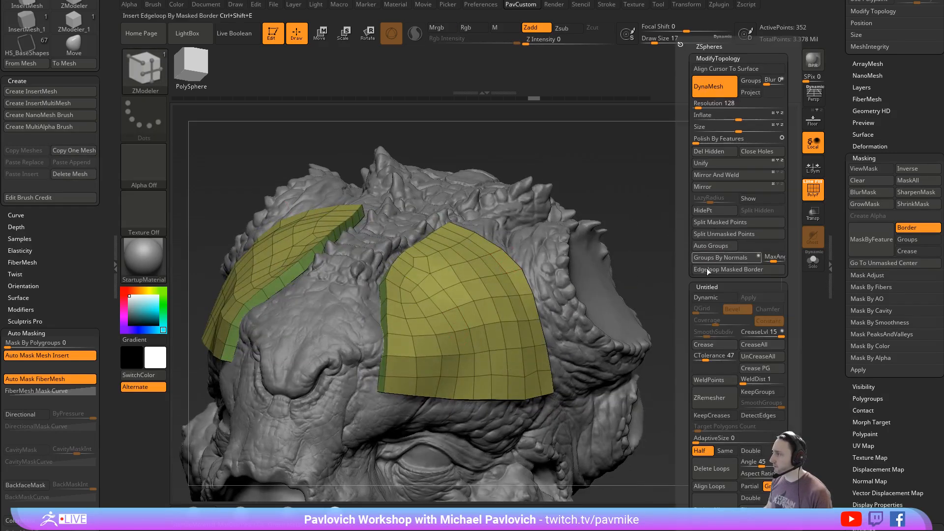
pyautogui.click(714, 343)
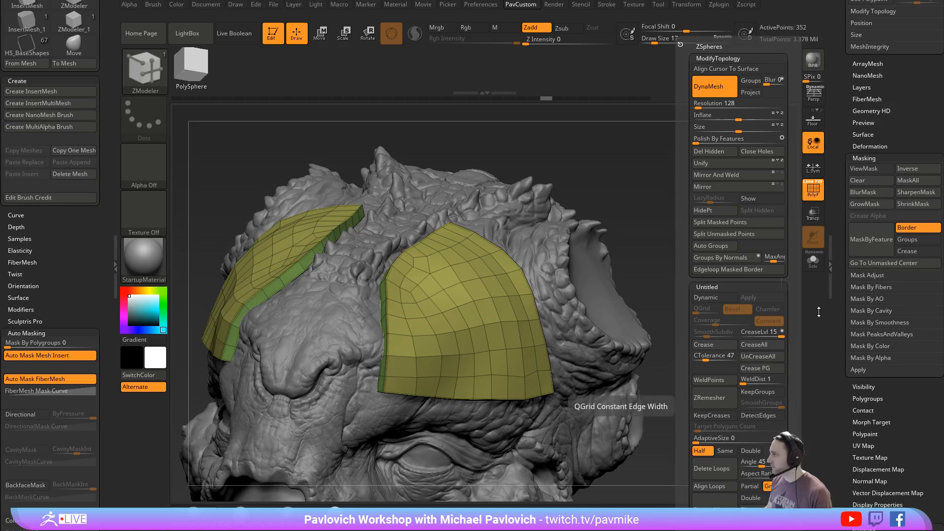
pyautogui.scroll(2, 848, 139)
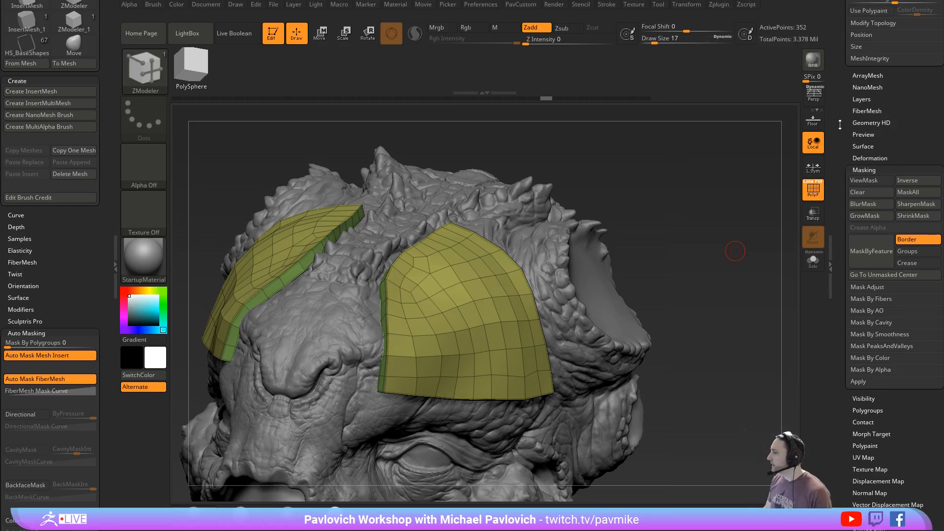
pyautogui.keyDown('ctrl'); pyautogui.keyDown('shift'); pyautogui.click(489, 296); pyautogui.keyUp('shift'); pyautogui.keyUp('ctrl')
# - Mask the thin plates' borders by feature and smooth their interior with Polish By Features
pyautogui.press('`')
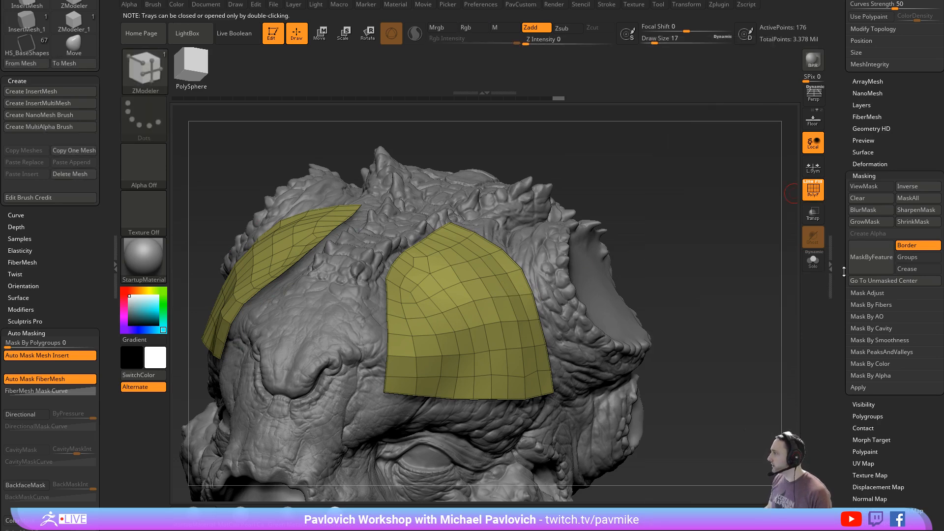
pyautogui.click(866, 258)
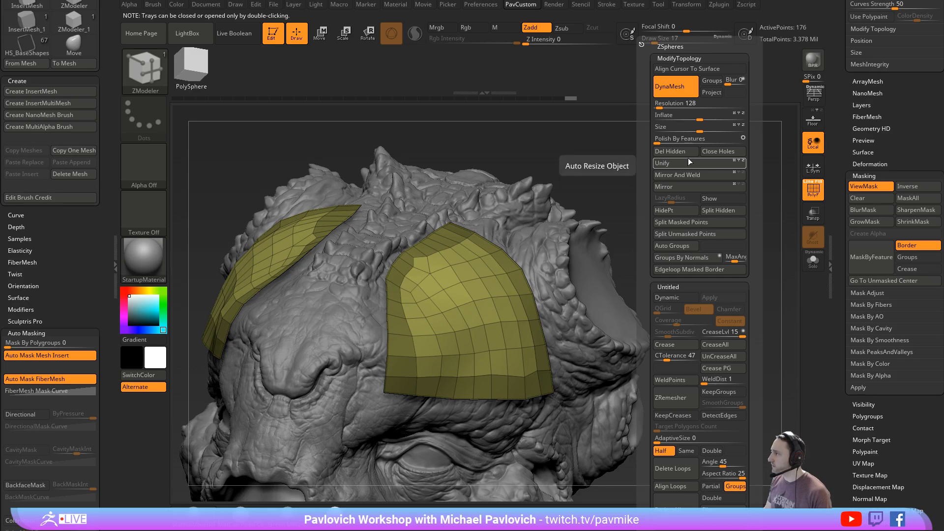
pyautogui.moveTo(662, 138); pyautogui.dragTo(667, 139)
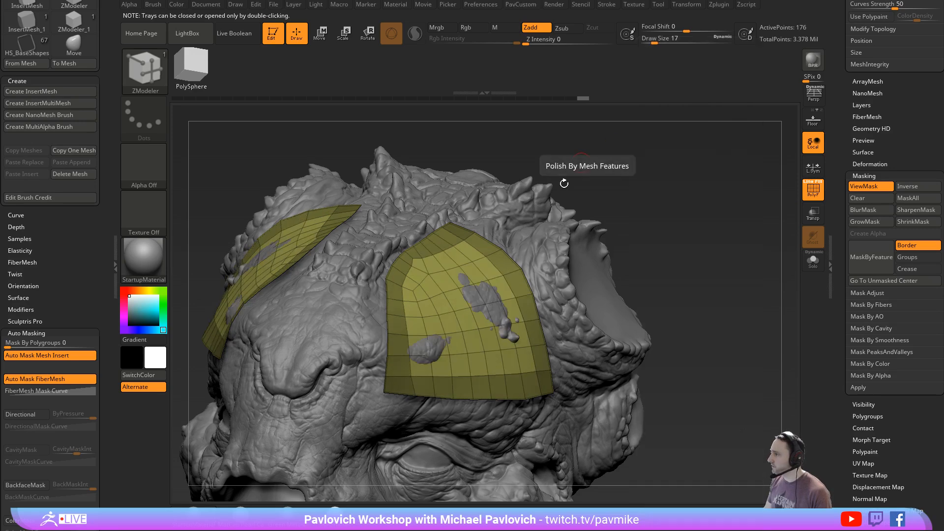
# - Clear the border mask and extrude the polished plates into solid shells with QMesh
pyautogui.keyDown('ctrl'); pyautogui.keyDown('shift'); pyautogui.moveTo(689, 197); pyautogui.dragTo(709, 226); pyautogui.keyUp('shift'); pyautogui.keyUp('ctrl')
pyautogui.keyDown('ctrl'); pyautogui.keyDown('shift'); pyautogui.click(701, 189); pyautogui.keyUp('shift'); pyautogui.keyUp('ctrl')
pyautogui.keyDown('ctrl'); pyautogui.moveTo(700, 151); pyautogui.dragTo(697, 210); pyautogui.keyUp('ctrl')
# - Hide the polyframe, crease the thickened plates' edges and enable Dynamic subdivision
pyautogui.click(815, 194)
pyautogui.press('d')
pyautogui.press('4')
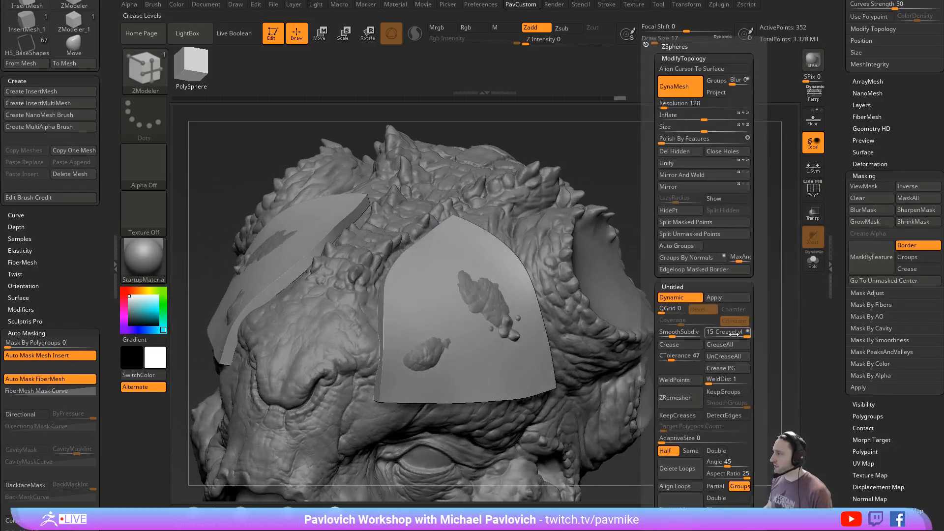
pyautogui.click(679, 336)
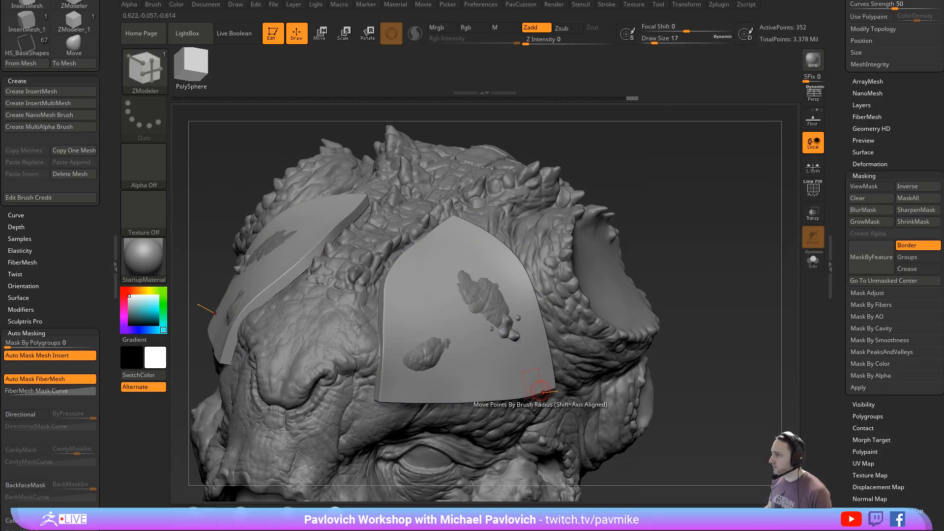
# - Switch to the Move brush at Draw Size 217 and pull the plates outward over the skin poking through them
pyautogui.moveTo(689, 273)
pyautogui.mouseDown()
pyautogui.moveTo(721, 268)
pyautogui.moveTo(659, 271)
pyautogui.mouseUp()
pyautogui.press('s')
pyautogui.click(658, 271)
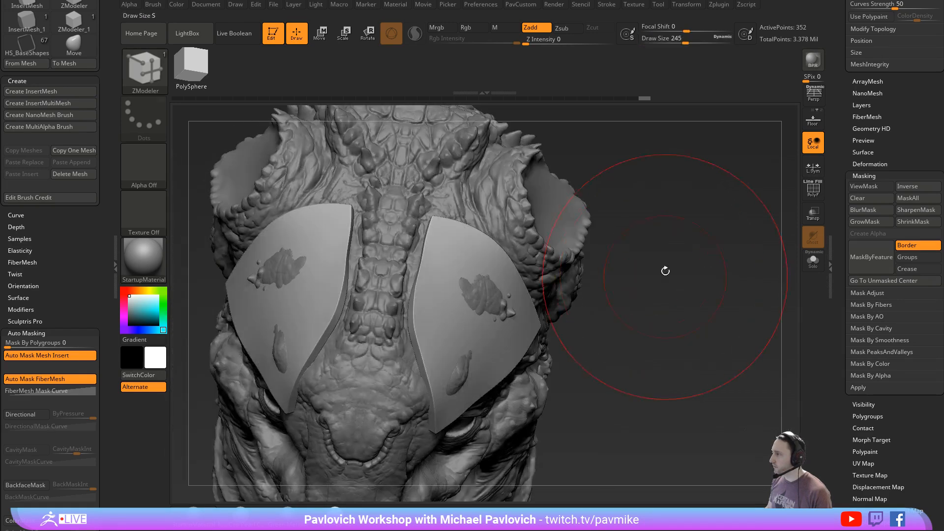
pyautogui.press('b')
pyautogui.press('m')
pyautogui.press('v')
pyautogui.moveTo(485, 272); pyautogui.dragTo(500, 269)
pyautogui.press('s')
pyautogui.click(505, 274)
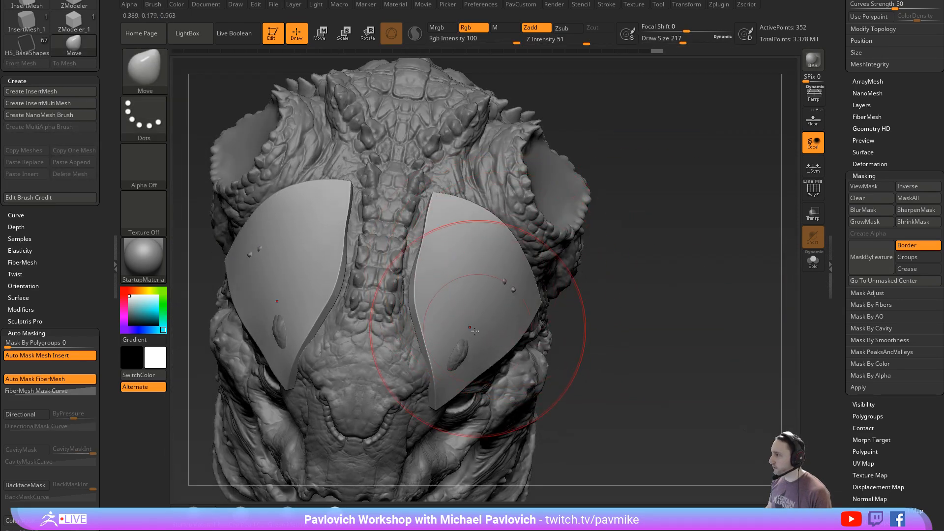
pyautogui.moveTo(458, 345); pyautogui.dragTo(473, 351)
pyautogui.moveTo(503, 280); pyautogui.dragTo(510, 276)
# - Refine the plates' lower and outer edges with the Move brush at Draw Size 154 so they sit over the brow
pyautogui.moveTo(718, 303); pyautogui.dragTo(634, 271)
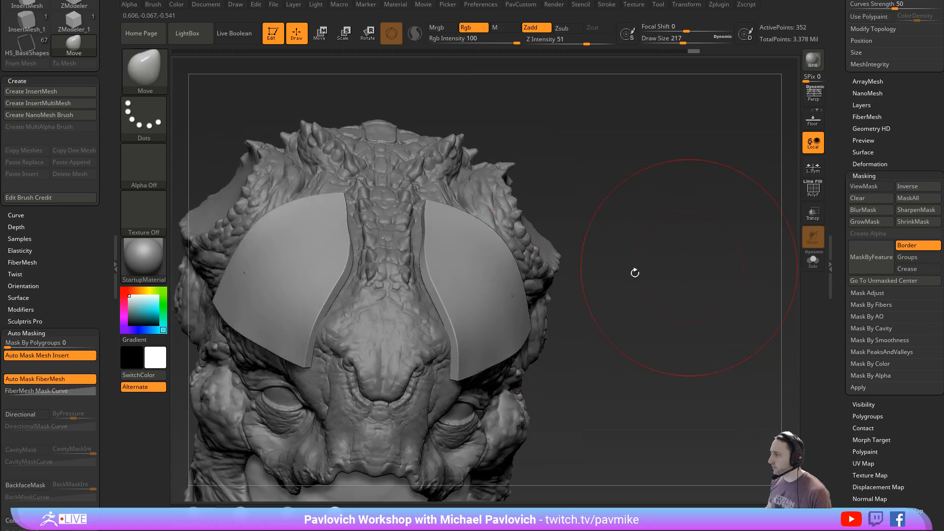
pyautogui.press('s')
pyautogui.click(549, 299)
pyautogui.moveTo(493, 343); pyautogui.dragTo(492, 349)
pyautogui.moveTo(525, 292); pyautogui.dragTo(533, 283)
pyautogui.moveTo(783, 278); pyautogui.dragTo(720, 286)
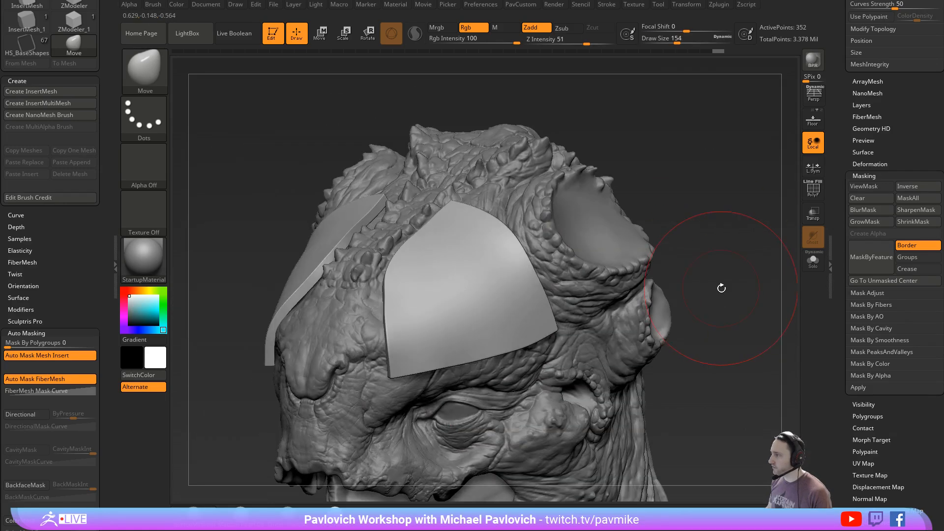
pyautogui.press('s')
pyautogui.click(702, 290)
# - Remesh the plates with ZRemesher using Half and KeepCreases, checking the topology with the polyframe on and hiding it again
pyautogui.click(811, 192)
pyautogui.keyDown('alt'); pyautogui.moveTo(766, 239); pyautogui.dragTo(692, 246); pyautogui.keyUp('alt')
pyautogui.press('space')
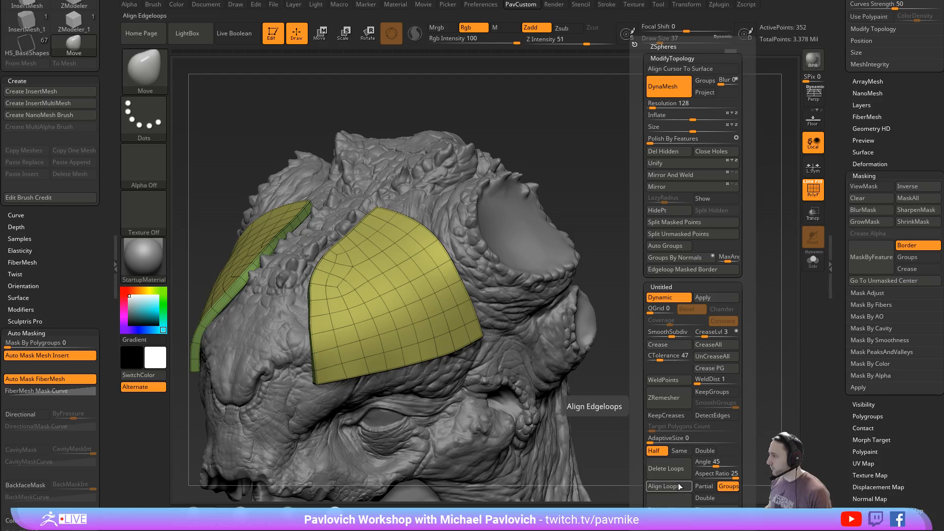
pyautogui.click(690, 417)
pyautogui.click(674, 396)
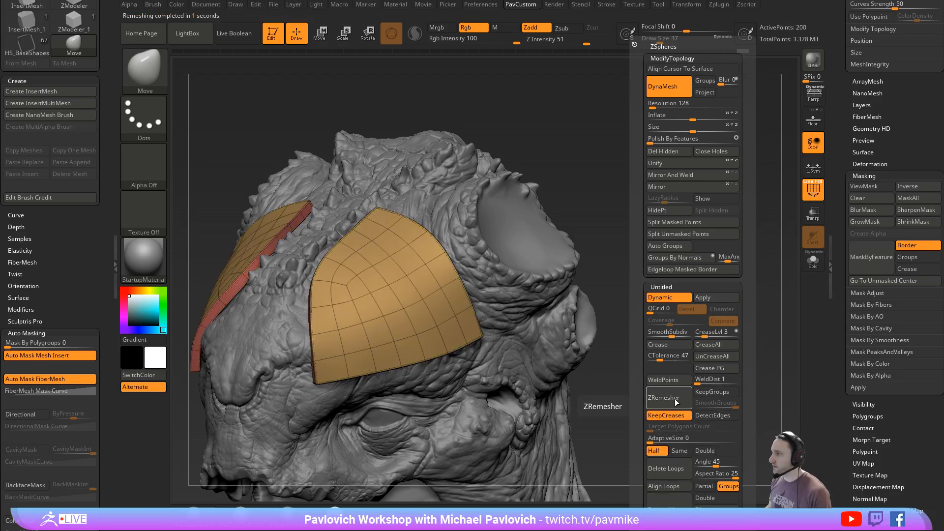
pyautogui.moveTo(618, 243)
pyautogui.mouseDown()
pyautogui.moveTo(749, 228)
pyautogui.moveTo(758, 249)
pyautogui.moveTo(715, 214)
pyautogui.moveTo(728, 223)
pyautogui.mouseUp()
pyautogui.hotkey('shift', 'f')
# - Adjust the plate's rear edge with the Move brush at Draw Size 140 and quick-save the project
pyautogui.moveTo(751, 150); pyautogui.dragTo(735, 184)
pyautogui.press('s')
pyautogui.moveTo(556, 250); pyautogui.dragTo(571, 250)
pyautogui.moveTo(512, 261); pyautogui.dragTo(518, 260)
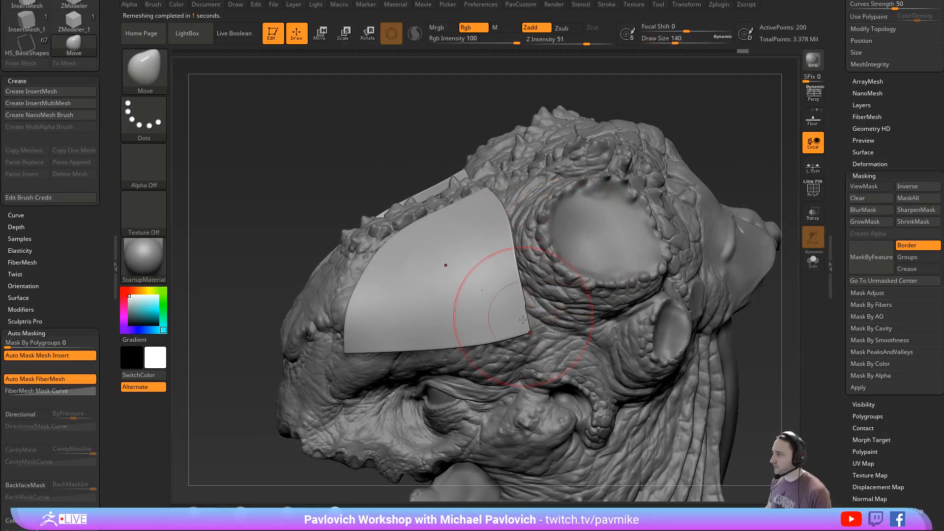
pyautogui.moveTo(734, 174)
pyautogui.mouseDown()
pyautogui.moveTo(727, 137)
pyautogui.moveTo(724, 173)
pyautogui.mouseUp()
pyautogui.press('s')
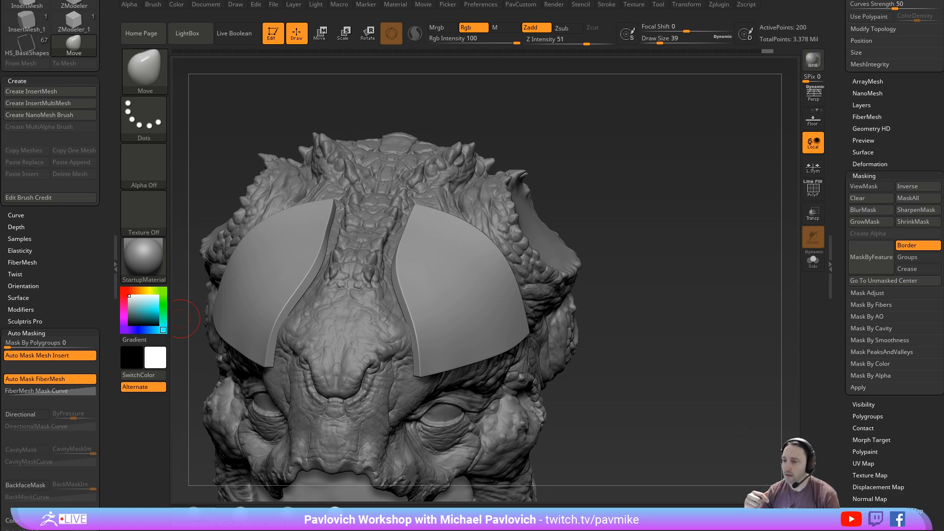
pyautogui.hotkey('ctrl', 's')
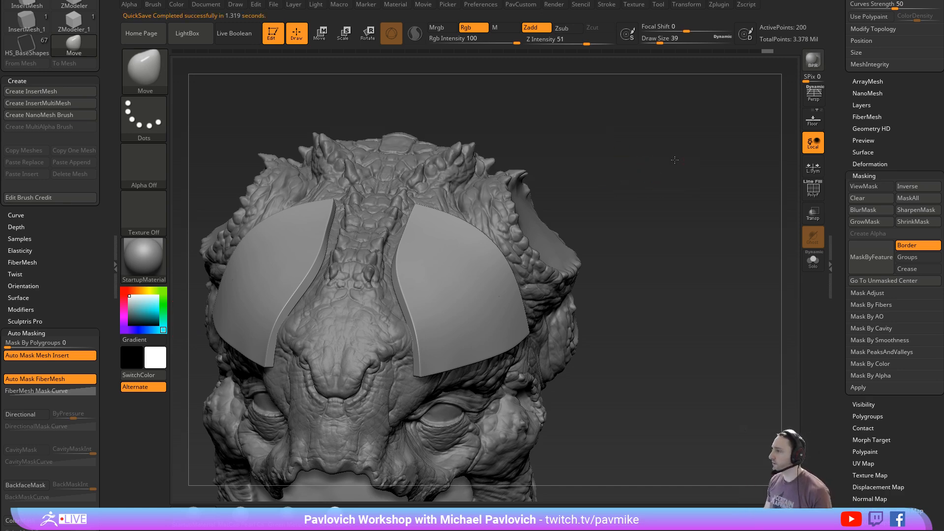
# - Isolate one of the two forehead plates and delete the hidden opposite plate
pyautogui.moveTo(639, 172)
pyautogui.mouseDown()
pyautogui.moveTo(716, 147)
pyautogui.moveTo(709, 164)
pyautogui.mouseUp()
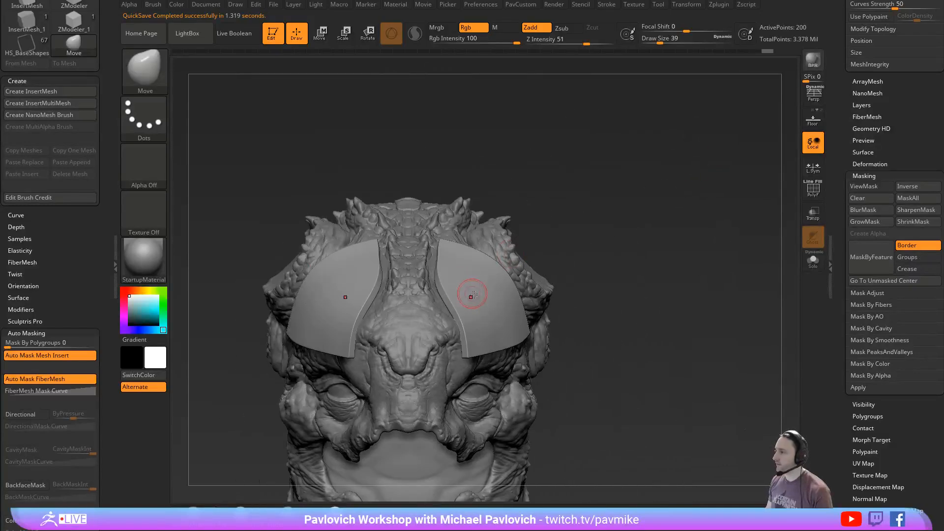
pyautogui.moveTo(212, 171)
pyautogui.keyDown('ctrl'); pyautogui.keyDown('shift'); pyautogui.mouseDown()
pyautogui.moveTo(249, 263)
pyautogui.moveTo(392, 413)
pyautogui.mouseUp(); pyautogui.keyUp('shift'); pyautogui.keyUp('ctrl')
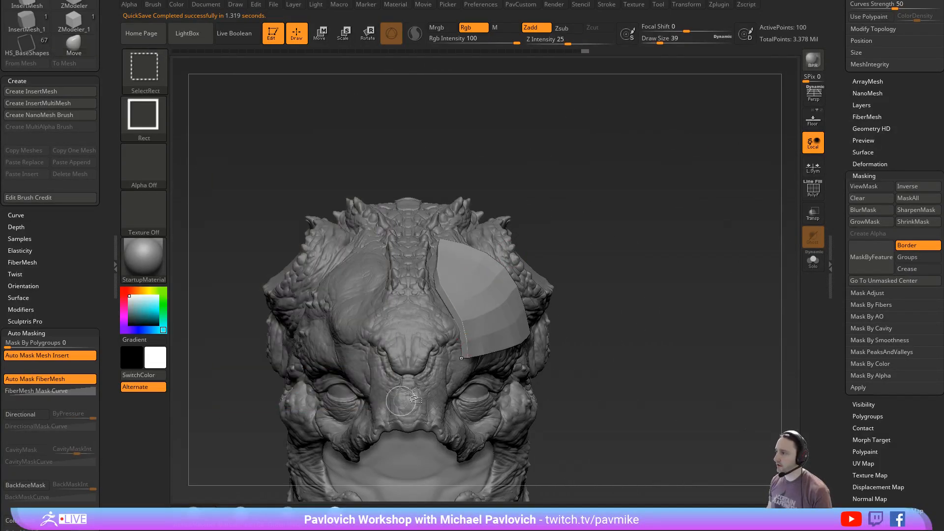
pyautogui.press('4')
pyautogui.click(592, 211)
pyautogui.moveTo(716, 206)
pyautogui.mouseDown()
pyautogui.moveTo(713, 230)
pyautogui.moveTo(722, 196)
pyautogui.mouseUp()
pyautogui.click(864, 176)
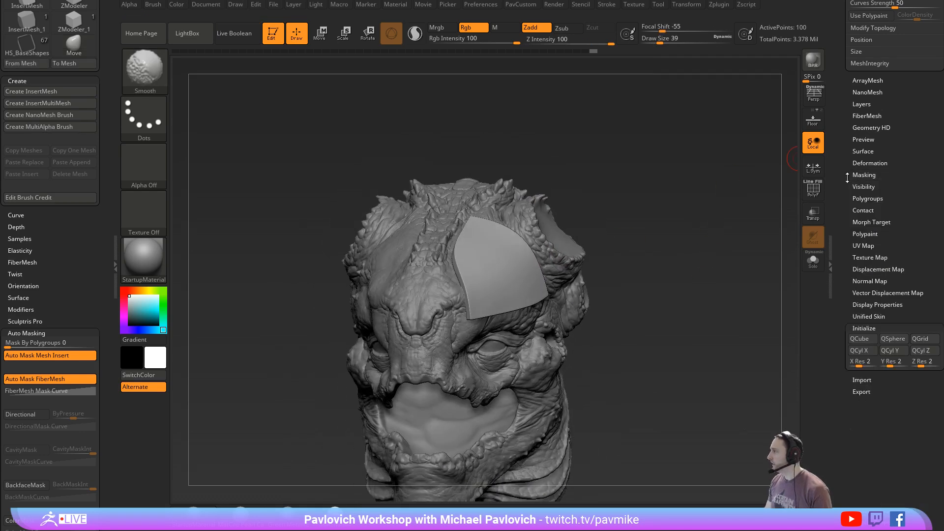
pyautogui.moveTo(634, 278); pyautogui.dragTo(613, 246)
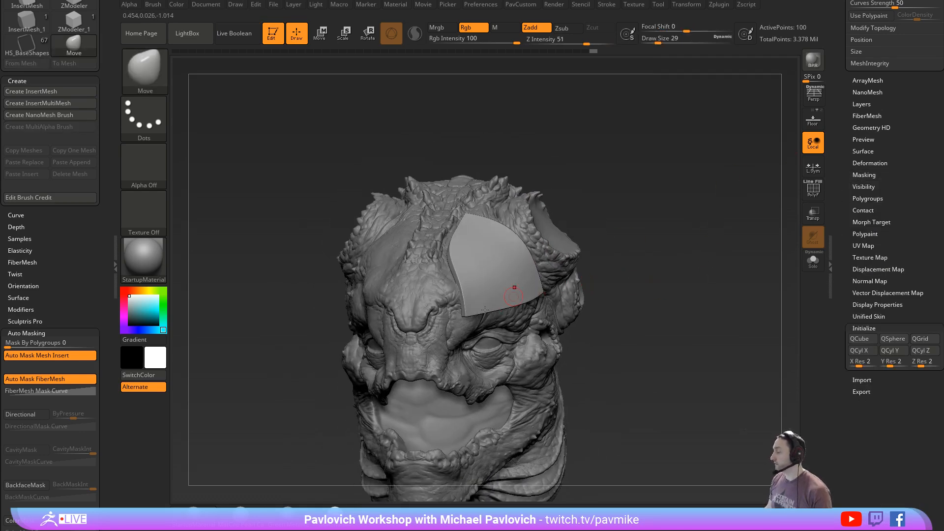
# - Enable Array Mesh on the remaining plate and try X Mirror, resetting the stage once and reapplying the mirror
pyautogui.click(866, 81)
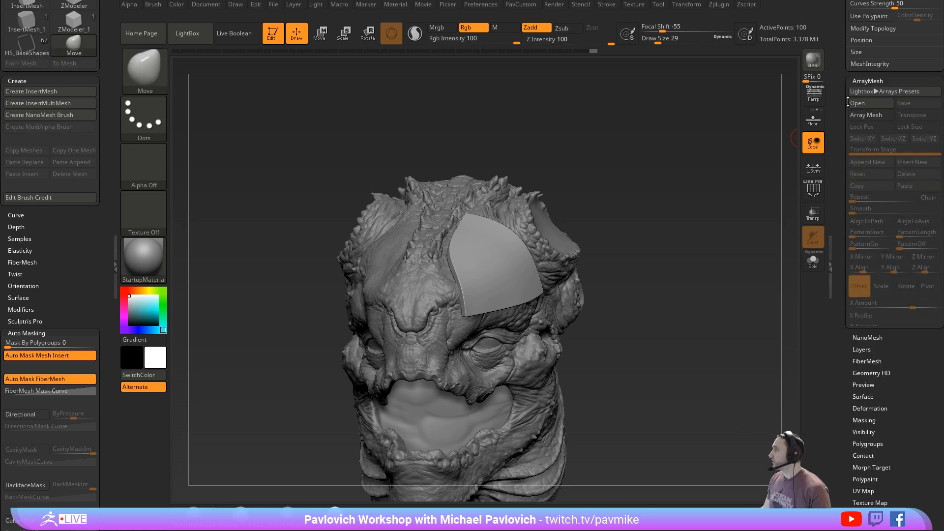
pyautogui.click(862, 115)
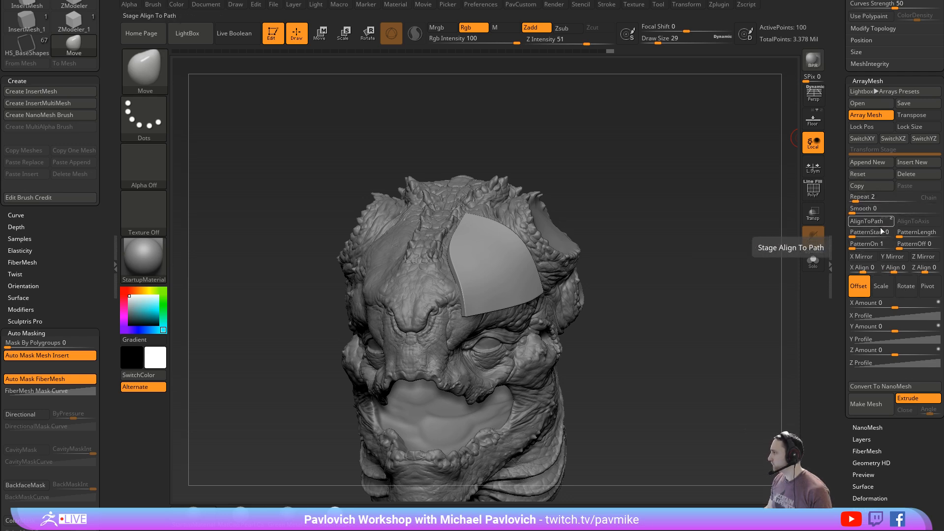
pyautogui.click(866, 258)
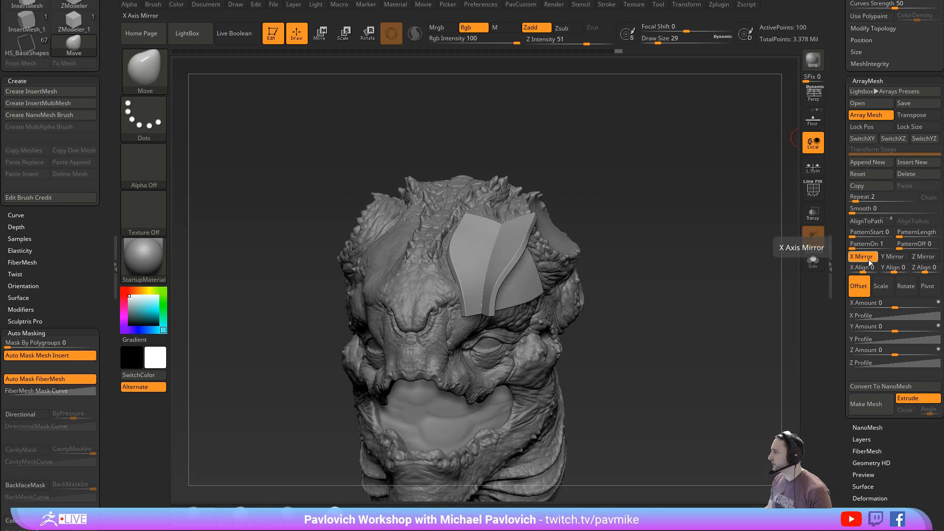
pyautogui.click(873, 176)
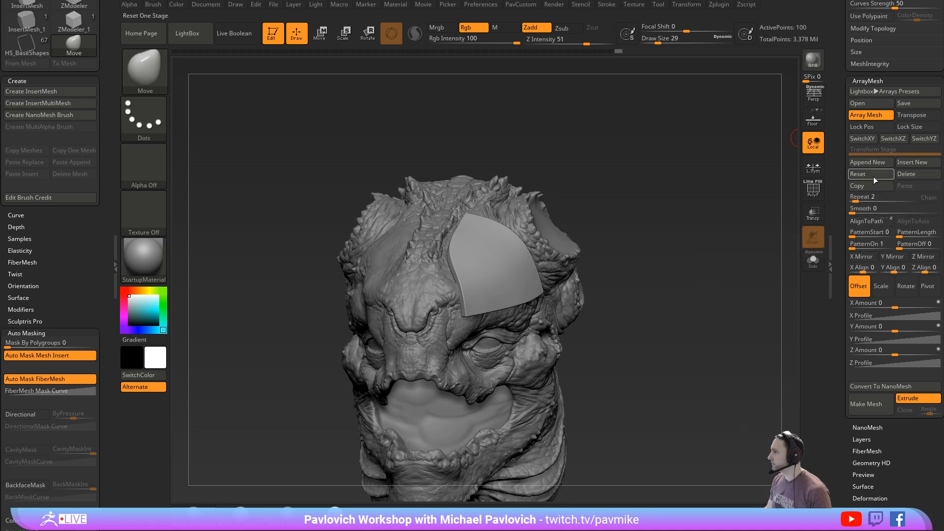
pyautogui.click(865, 257)
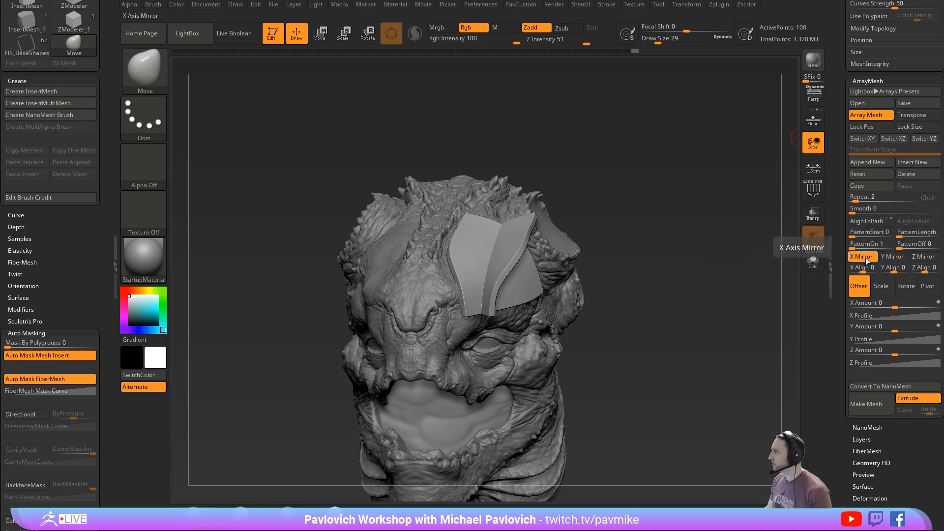
# - Offset the mirrored plate to the opposite side of the forehead with an X Amount of -3
pyautogui.moveTo(716, 261)
pyautogui.mouseDown()
pyautogui.moveTo(731, 261)
pyautogui.moveTo(742, 234)
pyautogui.mouseUp()
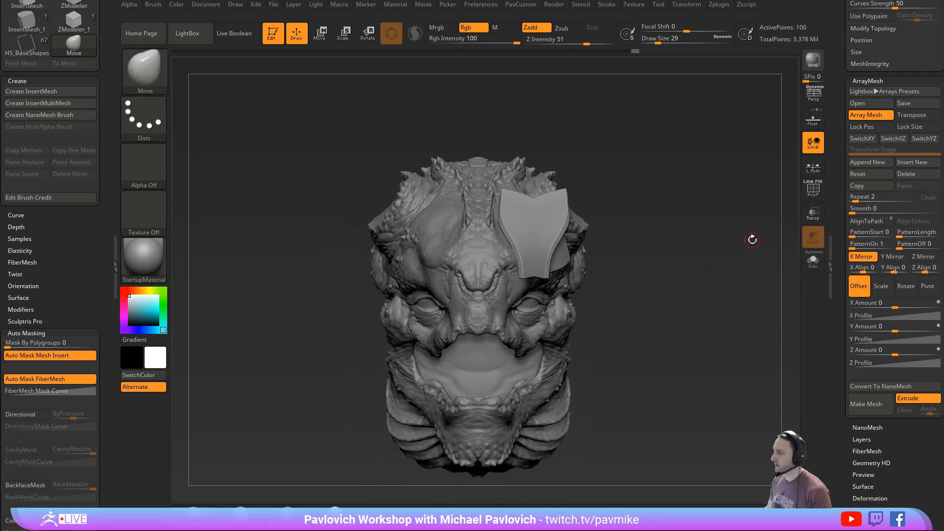
pyautogui.press('w')
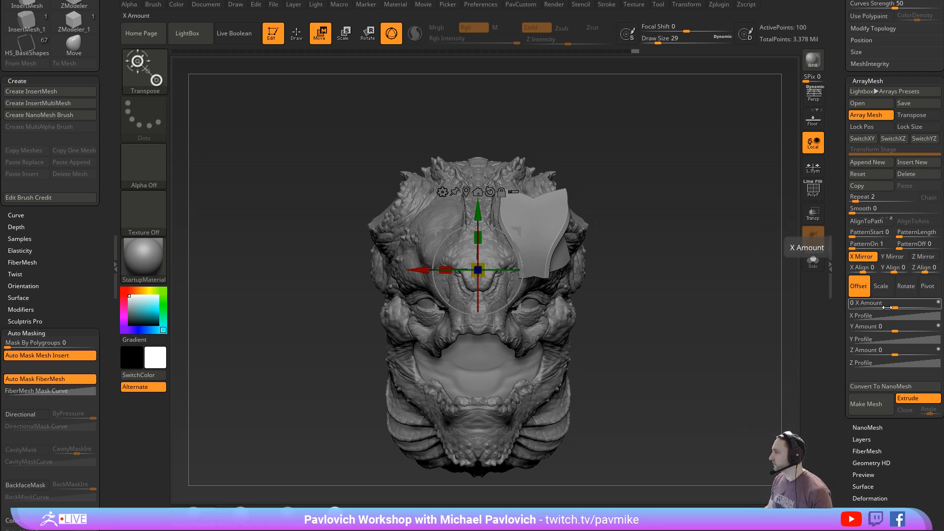
pyautogui.moveTo(885, 307); pyautogui.dragTo(872, 306)
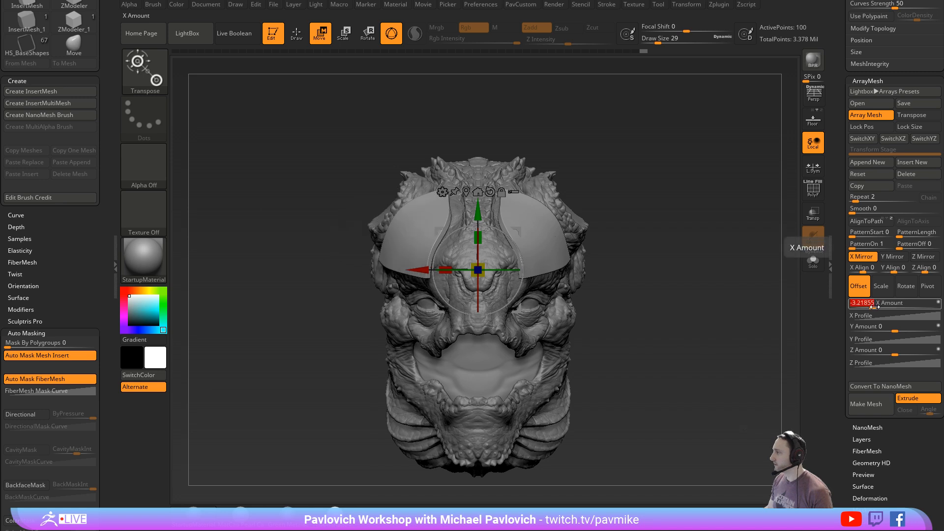
pyautogui.write('-3')
pyautogui.press('Return')
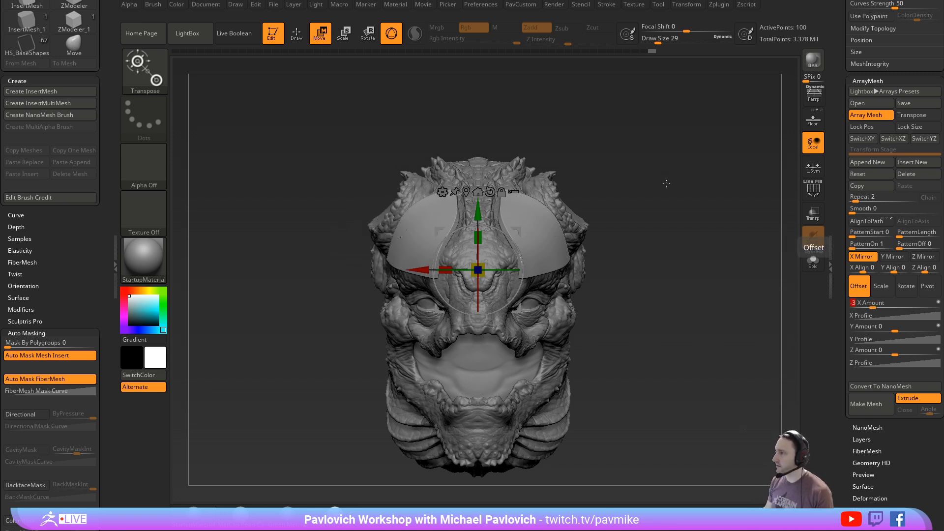
# - Pull the original plate's outer edge outward with the Move brush at Draw Size 202 to test the mirrored instance
pyautogui.press('q')
pyautogui.moveTo(685, 209); pyautogui.dragTo(625, 211)
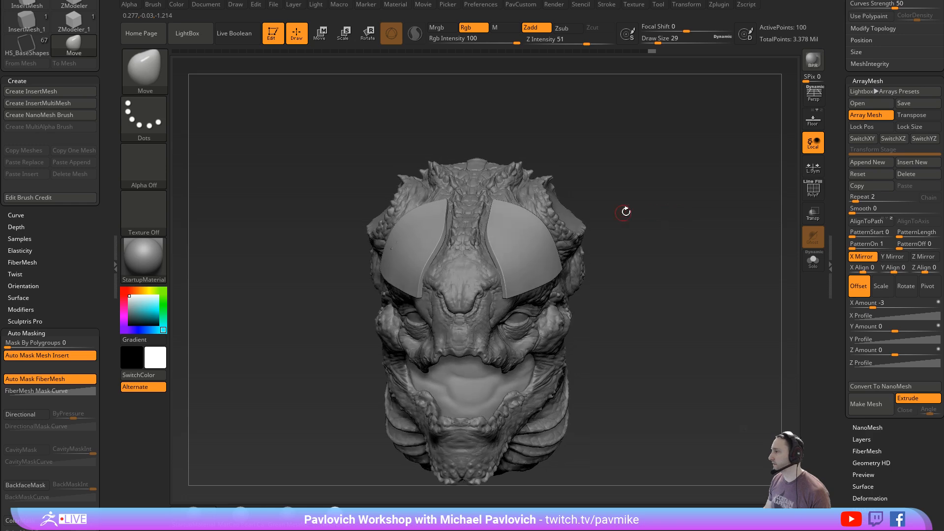
pyautogui.press('s')
pyautogui.press('s')
pyautogui.moveTo(526, 229); pyautogui.dragTo(558, 220)
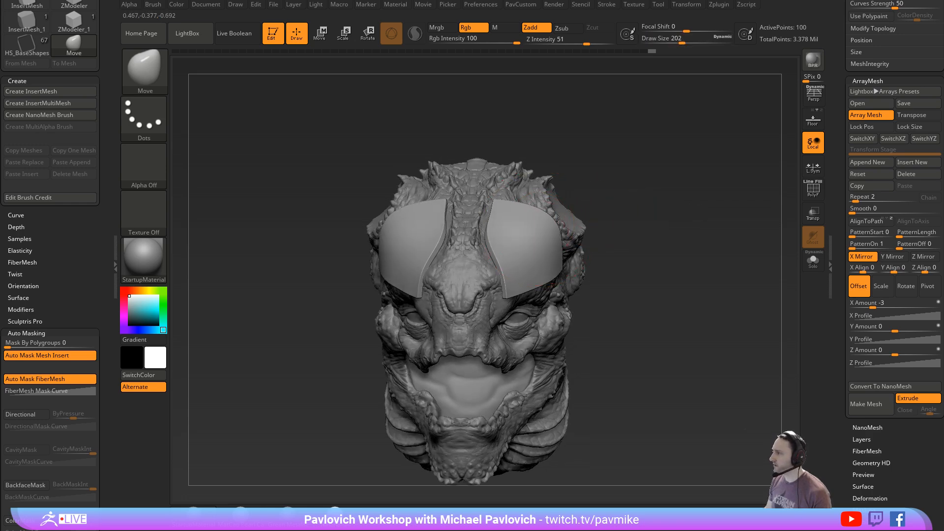
pyautogui.moveTo(681, 207)
pyautogui.mouseDown()
pyautogui.moveTo(580, 186)
pyautogui.moveTo(650, 175)
pyautogui.moveTo(619, 194)
pyautogui.mouseUp()
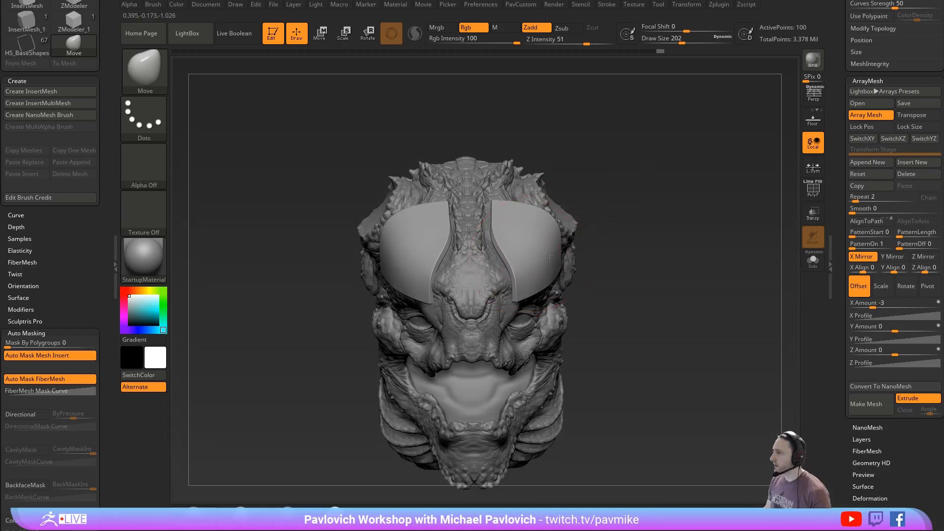
pyautogui.moveTo(549, 256)
pyautogui.mouseDown()
pyautogui.moveTo(525, 258)
pyautogui.moveTo(570, 259)
pyautogui.mouseUp()
# - Undo the Move strokes, the X offset and the X mirroring back to the single arrayed plate
pyautogui.hotkey('ctrl', 'z')
pyautogui.hotkey('ctrl', 'z')
pyautogui.hotkey('ctrl', 'z')
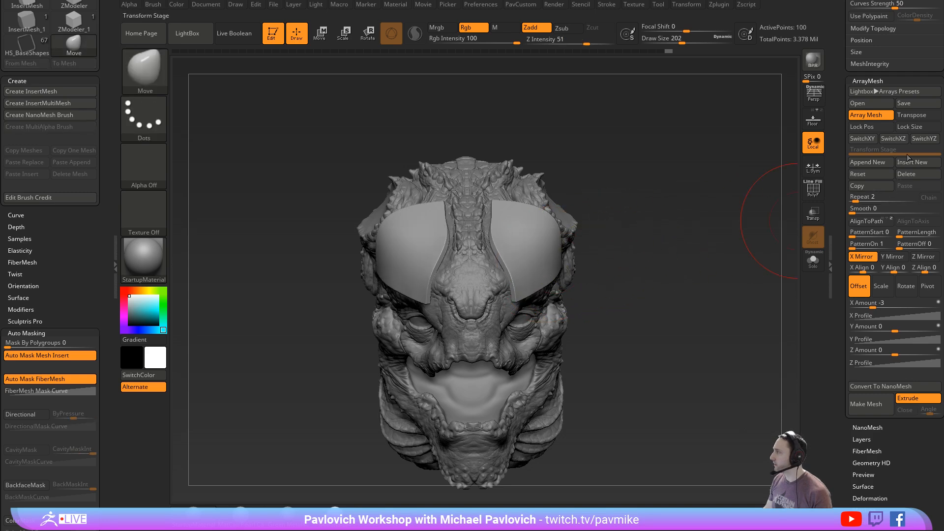
pyautogui.hotkey('ctrl', 'z')
pyautogui.hotkey('ctrl', 'z')
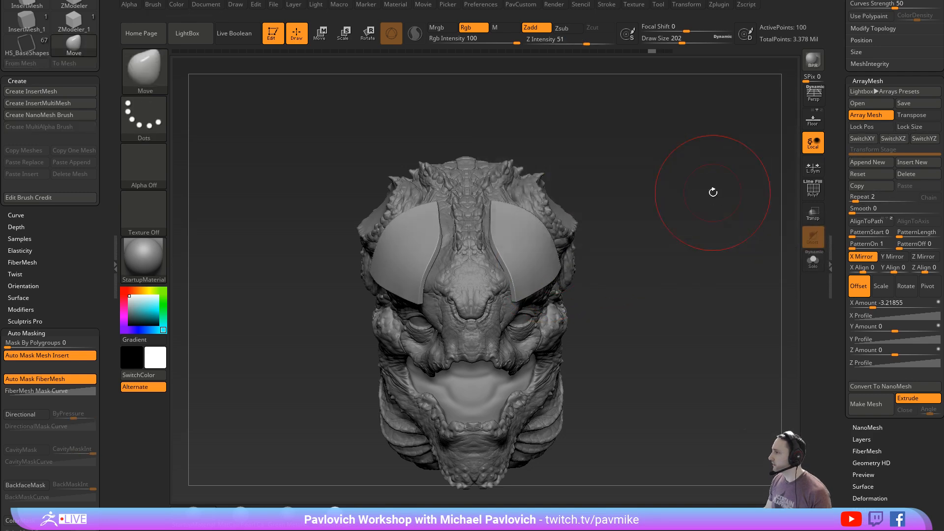
pyautogui.hotkey('ctrl', 'z')
pyautogui.hotkey('ctrl', 'z')
pyautogui.hotkey('ctrl', 'z')
pyautogui.hotkey('ctrl', 'z')
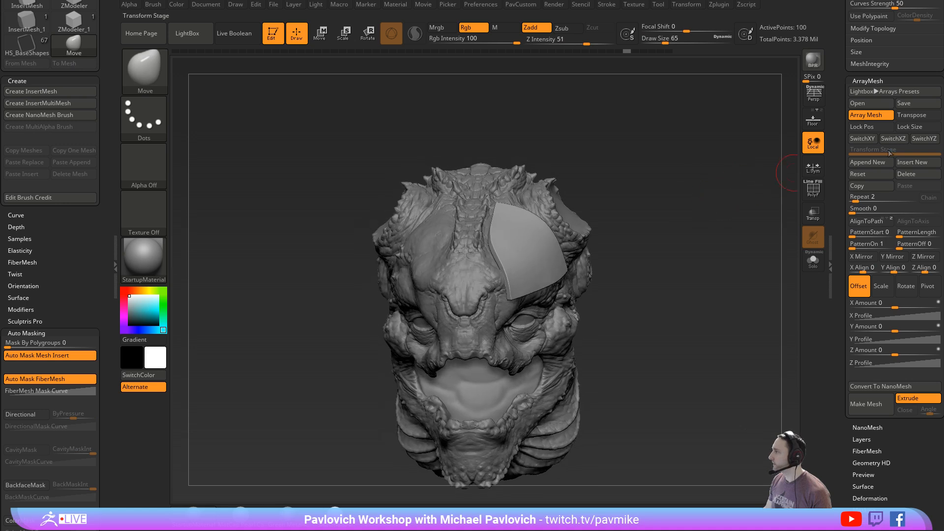
# - Turn on Lock Pos and Lock Size for the array and mirror the plate with X Mirror
pyautogui.click(868, 126)
pyautogui.click(912, 126)
pyautogui.click(865, 202)
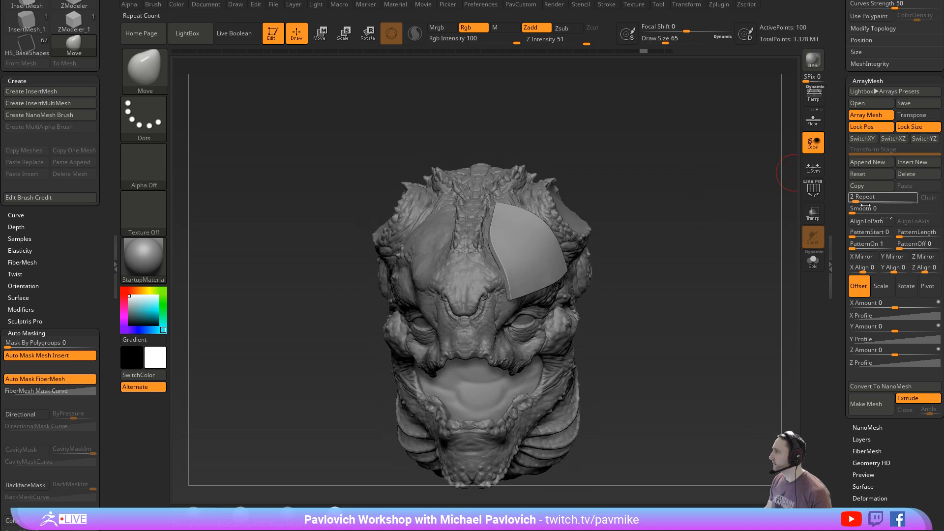
pyautogui.click(860, 257)
pyautogui.moveTo(686, 268)
pyautogui.keyDown('shift'); pyautogui.mouseDown()
pyautogui.moveTo(691, 296)
pyautogui.moveTo(718, 288)
pyautogui.moveTo(697, 302)
pyautogui.mouseUp(); pyautogui.keyUp('shift')
# - Reshape the plate with the Move brush while its mirrored instance is active, and turn Array Mesh off
pyautogui.press('s')
pyautogui.moveTo(544, 240)
pyautogui.mouseDown()
pyautogui.moveTo(563, 240)
pyautogui.moveTo(547, 227)
pyautogui.moveTo(541, 234)
pyautogui.mouseUp()
pyautogui.moveTo(609, 233)
pyautogui.mouseDown()
pyautogui.moveTo(636, 243)
pyautogui.moveTo(559, 266)
pyautogui.mouseUp()
pyautogui.press('[')
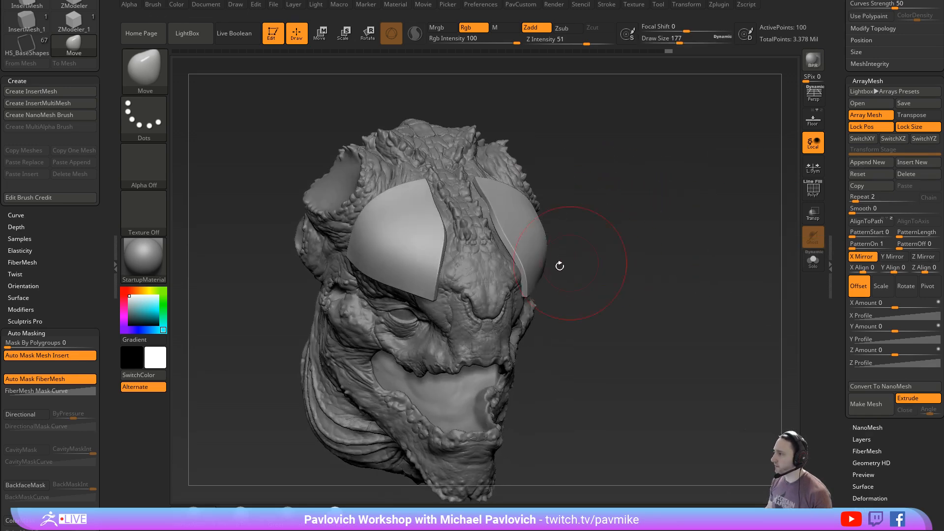
pyautogui.click(861, 119)
pyautogui.moveTo(670, 275); pyautogui.dragTo(707, 290)
# - Load the AK_HardSurface_01.ZSL Spotlight file from LightBox
pyautogui.press(',')
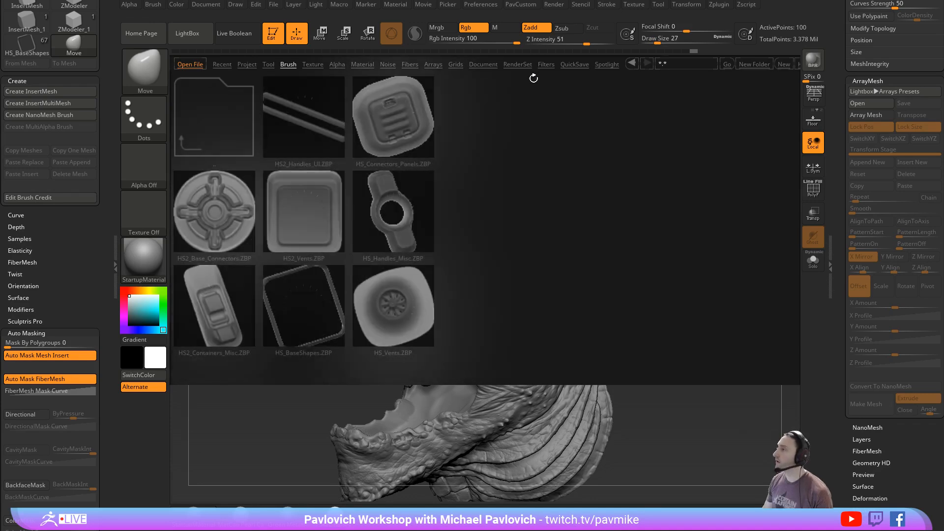
pyautogui.click(617, 67)
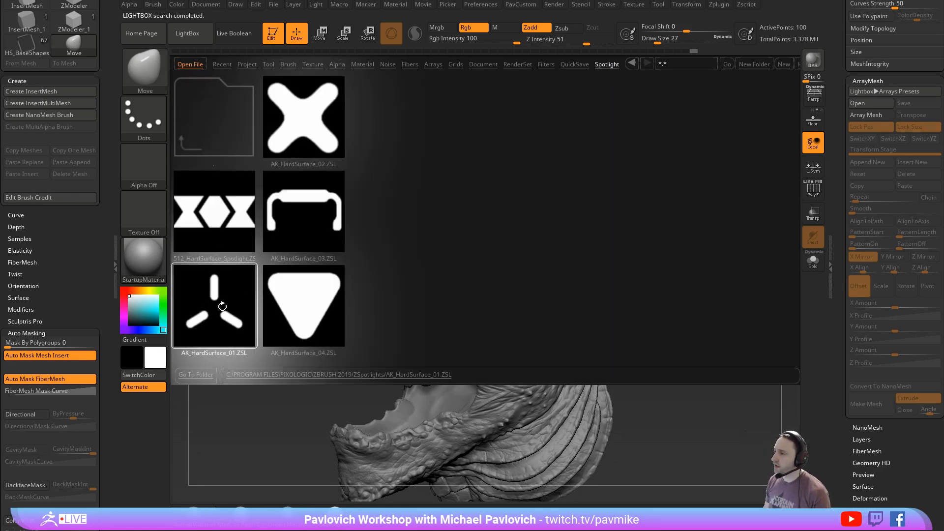
pyautogui.doubleClick(222, 306)
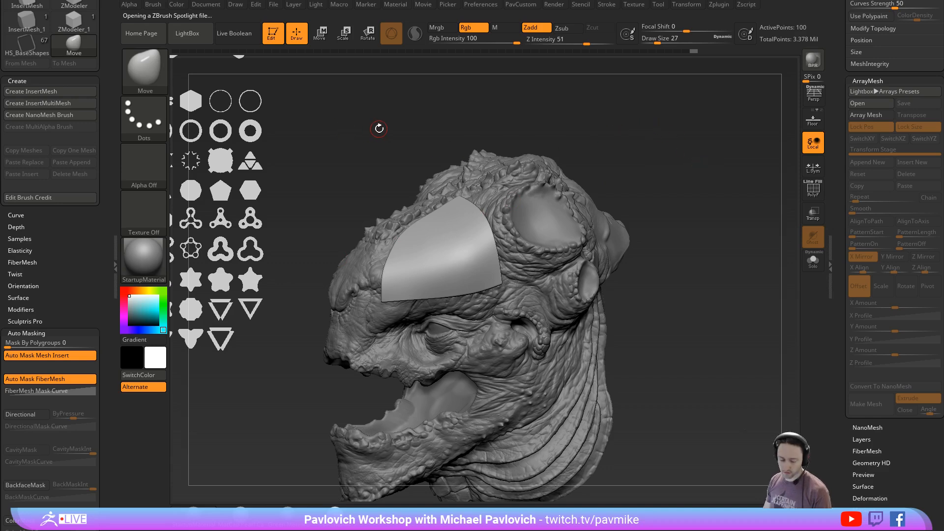
# - Enter Spotlight editing, place the hard-surface shape sheet beside the head, and move the dial clear of the plate
pyautogui.press('z')
pyautogui.moveTo(334, 144); pyautogui.dragTo(381, 233)
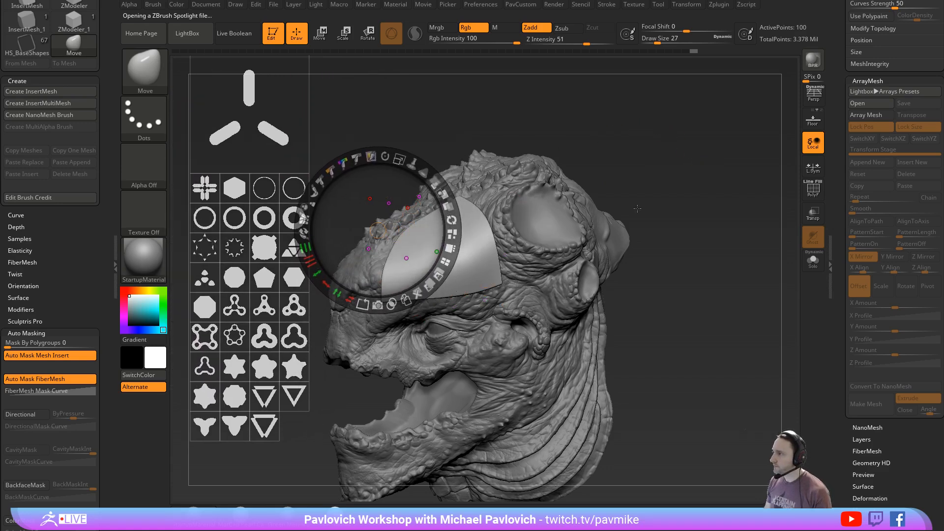
pyautogui.moveTo(694, 235); pyautogui.dragTo(701, 242)
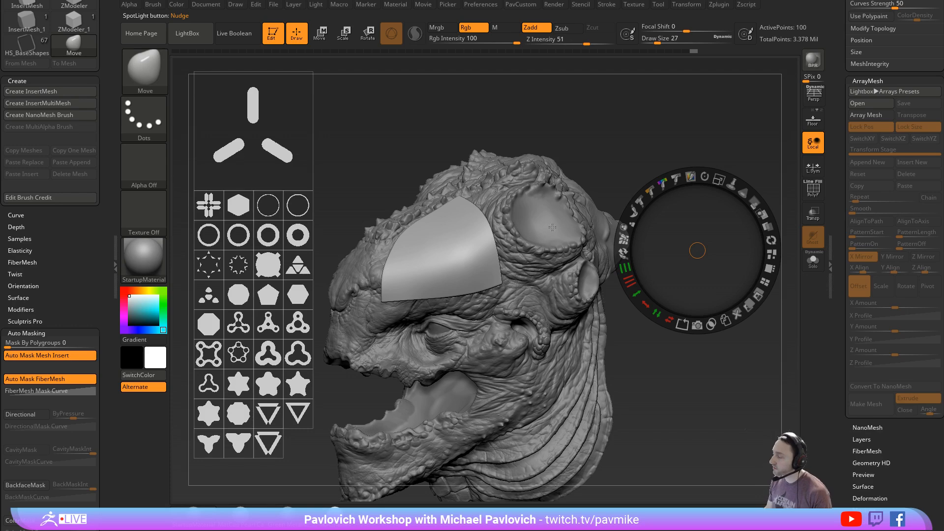
# - Place the three-slot Spotlight shape over the plate's lower front area and tilt it slightly
pyautogui.press('z')
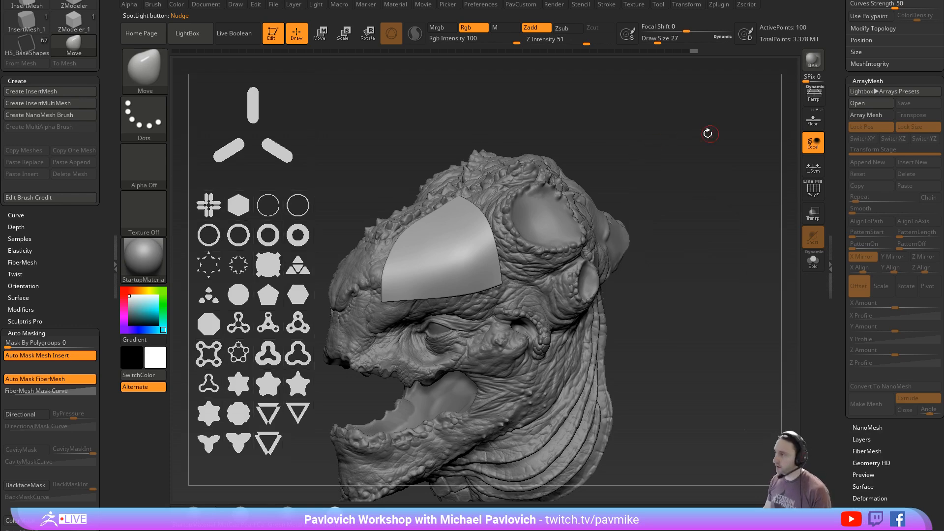
pyautogui.moveTo(710, 134)
pyautogui.mouseDown()
pyautogui.moveTo(695, 200)
pyautogui.moveTo(745, 224)
pyautogui.moveTo(743, 231)
pyautogui.mouseUp()
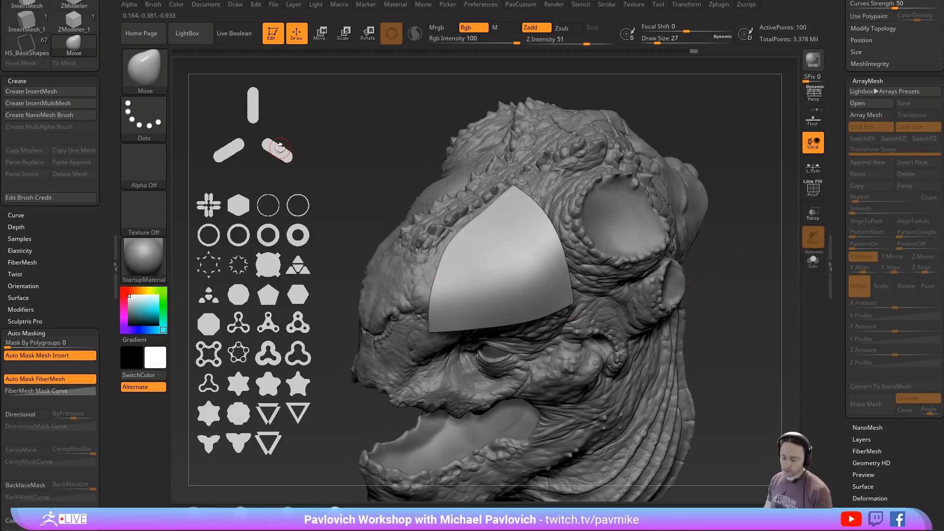
pyautogui.press('z')
pyautogui.moveTo(290, 166); pyautogui.dragTo(519, 293)
pyautogui.moveTo(528, 221); pyautogui.dragTo(485, 225)
pyautogui.moveTo(553, 260); pyautogui.dragTo(510, 275)
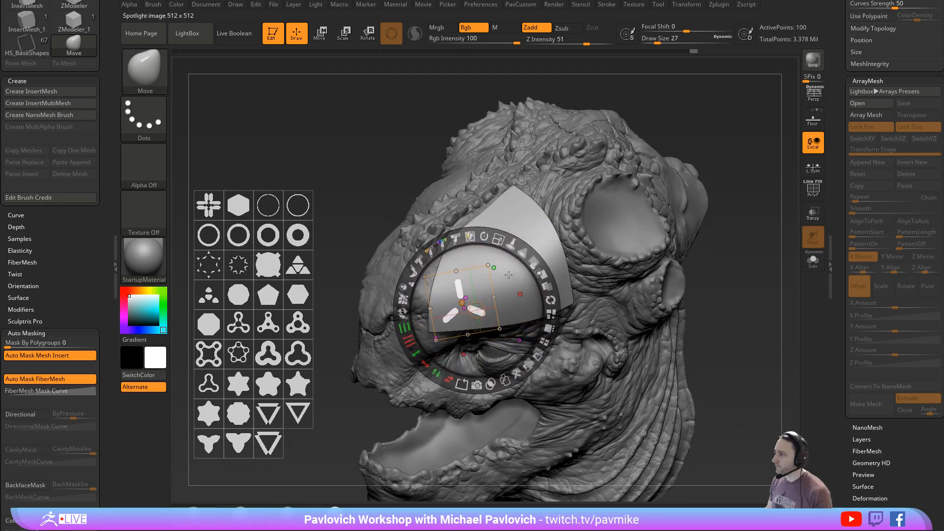
# - Enable Live Boolean and create a subtractive 3D snapshot of the three-slot shape from Spotlight
pyautogui.moveTo(843, 170); pyautogui.dragTo(842, 473)
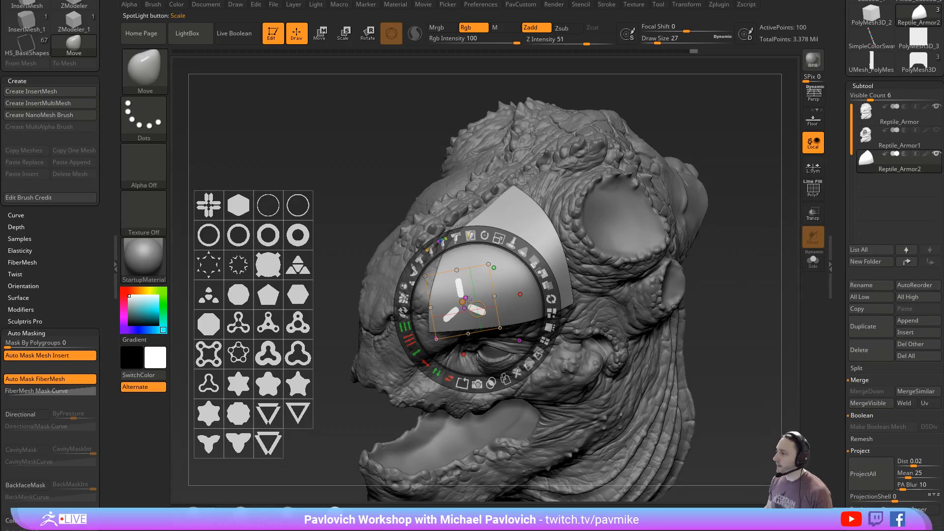
pyautogui.click(234, 33)
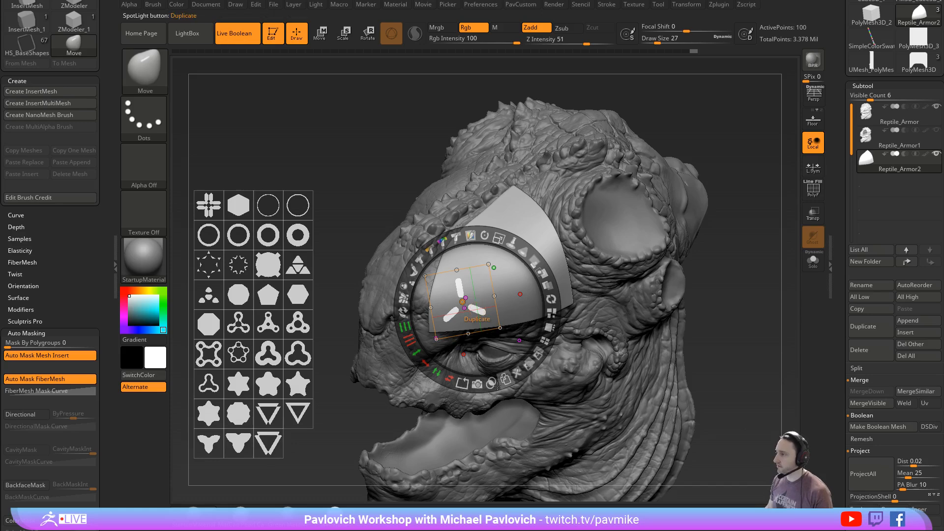
pyautogui.click(477, 384)
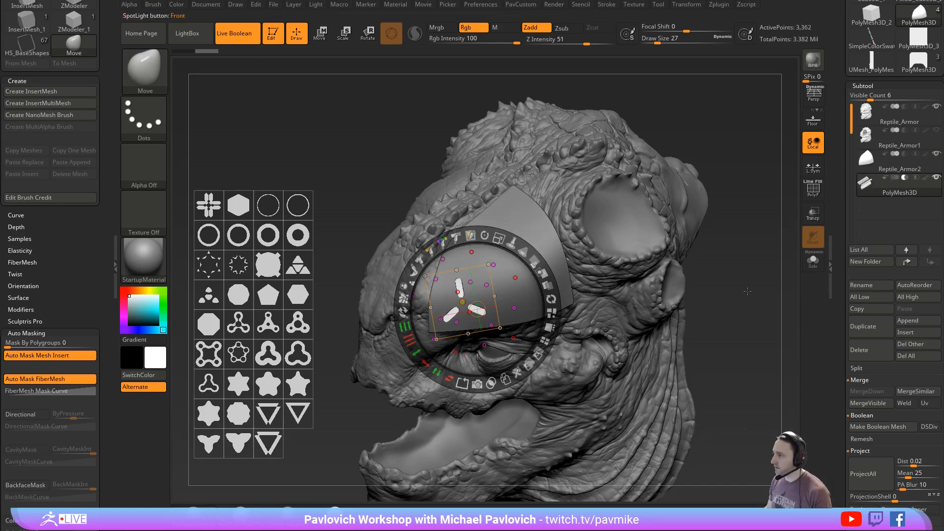
pyautogui.hotkey('shift', 'z')
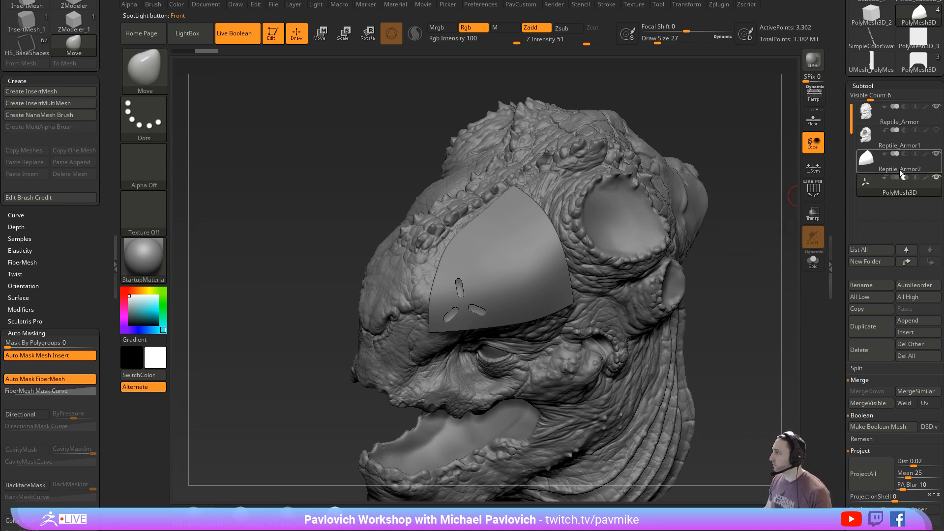
# - Make Reptile_Armor2 the boolean Start subtool with the slot cutter selected, and set Draw Size to 16
pyautogui.click(883, 155)
pyautogui.click(899, 194)
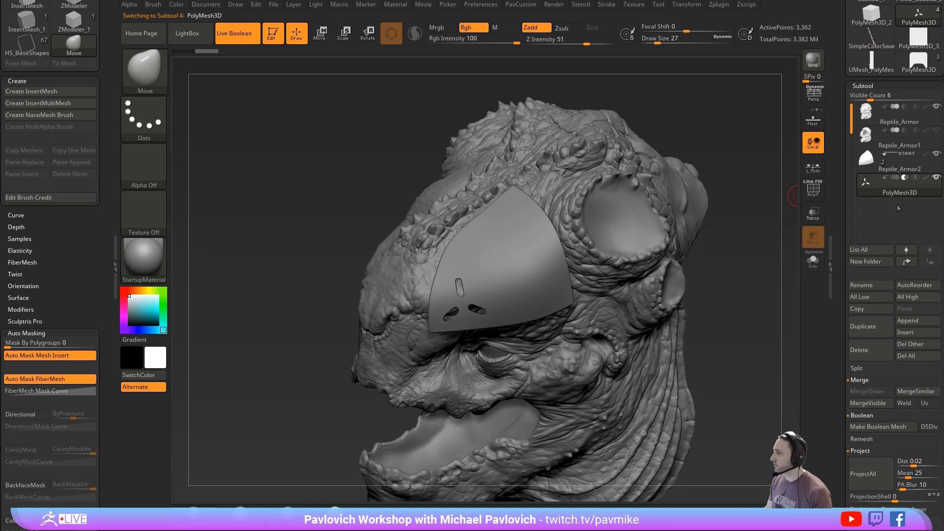
pyautogui.press('s')
pyautogui.click(727, 276)
pyautogui.moveTo(738, 276)
pyautogui.mouseDown()
pyautogui.moveTo(786, 246)
pyautogui.moveTo(706, 181)
pyautogui.moveTo(735, 257)
pyautogui.moveTo(731, 281)
pyautogui.mouseUp()
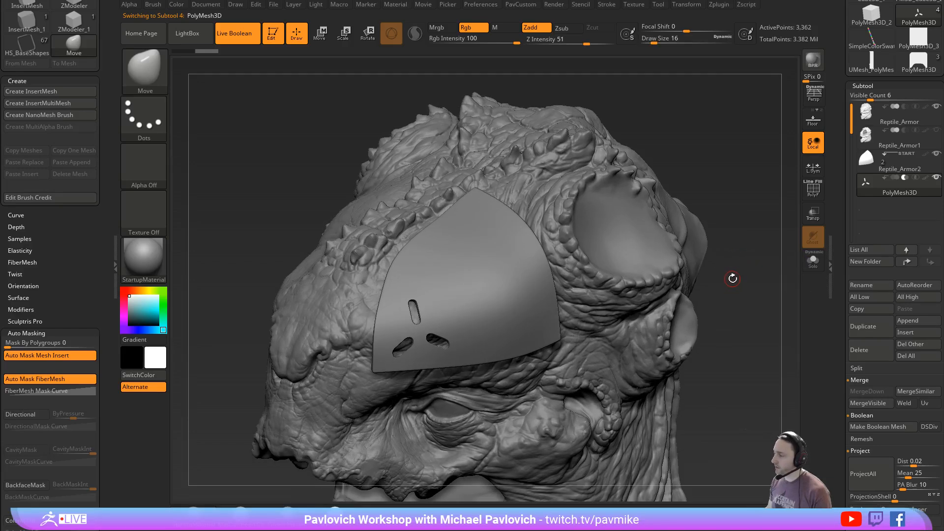
# - Swap in the octagon Spotlight shape, position it beside the slots, and create a subtractive 3D snapshot from it
pyautogui.hotkey('shift', 'z')
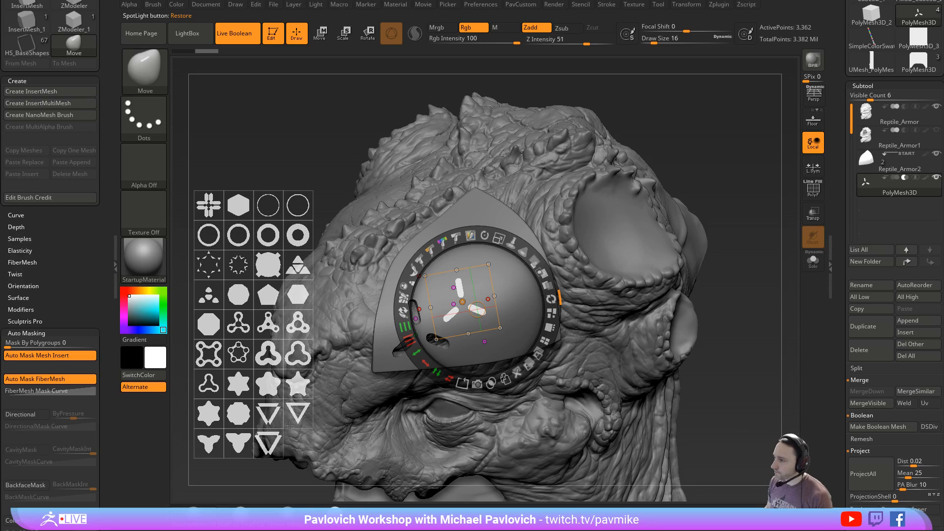
pyautogui.click(210, 320)
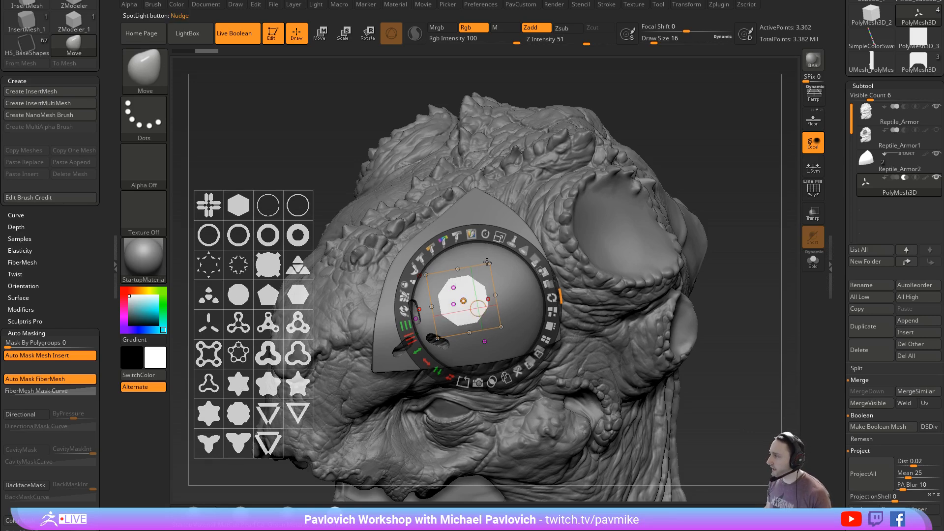
pyautogui.moveTo(480, 304); pyautogui.dragTo(453, 303)
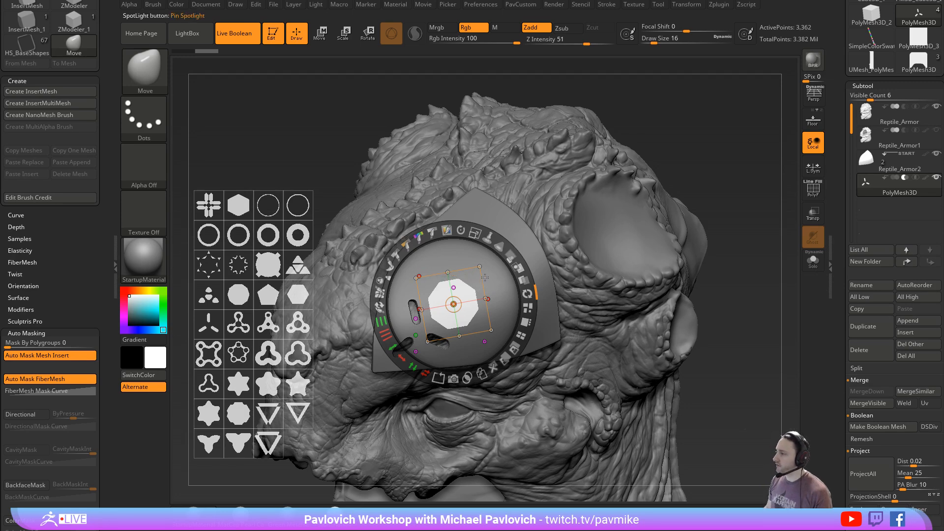
pyautogui.keyDown('alt'); pyautogui.click(456, 381); pyautogui.keyUp('alt')
pyautogui.hotkey('shift', 'z')
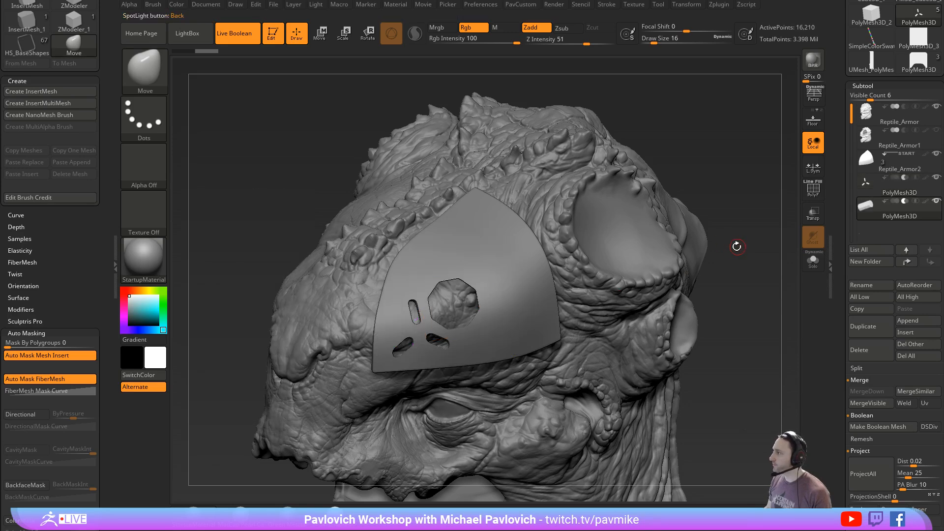
# - Isolate the octagonal cutter and centre the transform gizmo on its mesh
pyautogui.moveTo(736, 245); pyautogui.dragTo(743, 268)
pyautogui.press('w')
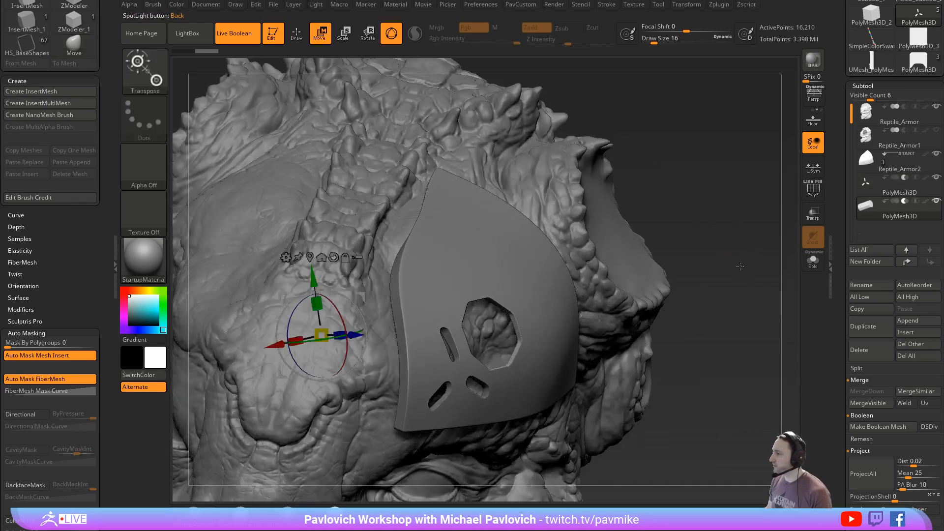
pyautogui.click(813, 261)
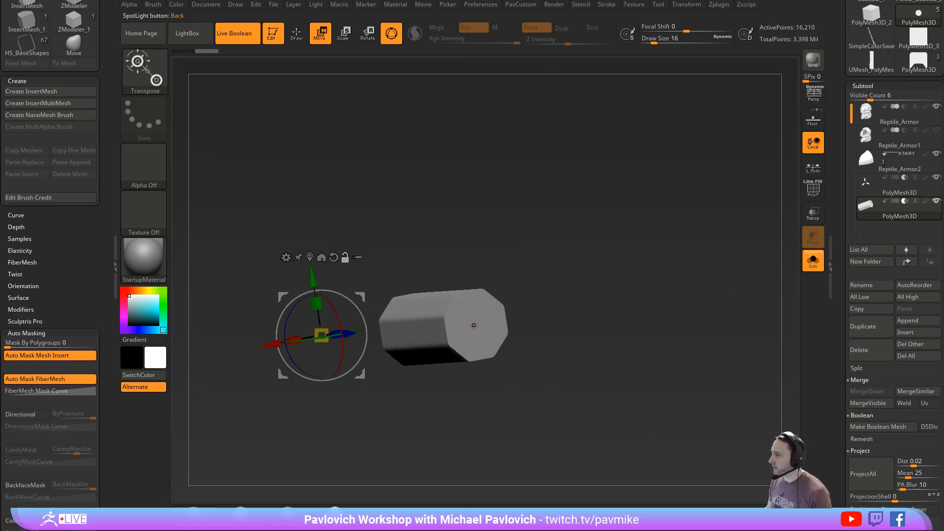
pyautogui.keyDown('alt'); pyautogui.click(474, 325); pyautogui.keyUp('alt')
pyautogui.moveTo(561, 301); pyautogui.dragTo(503, 348)
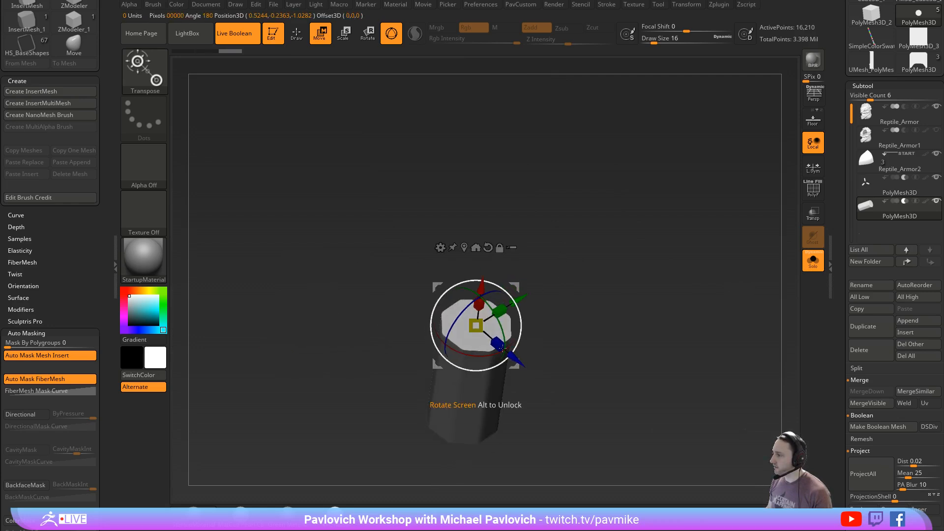
pyautogui.keyDown('alt'); pyautogui.click(472, 394); pyautogui.keyUp('alt')
pyautogui.moveTo(509, 292); pyautogui.dragTo(527, 342)
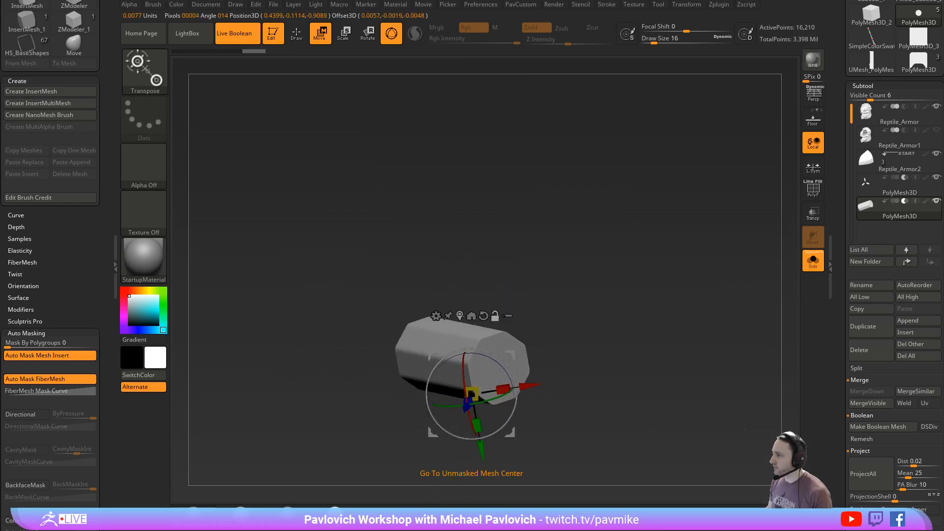
pyautogui.click(472, 316)
# - Try to narrow the octagonal cutter with the Taper deformer, and undo the taper
pyautogui.click(426, 278)
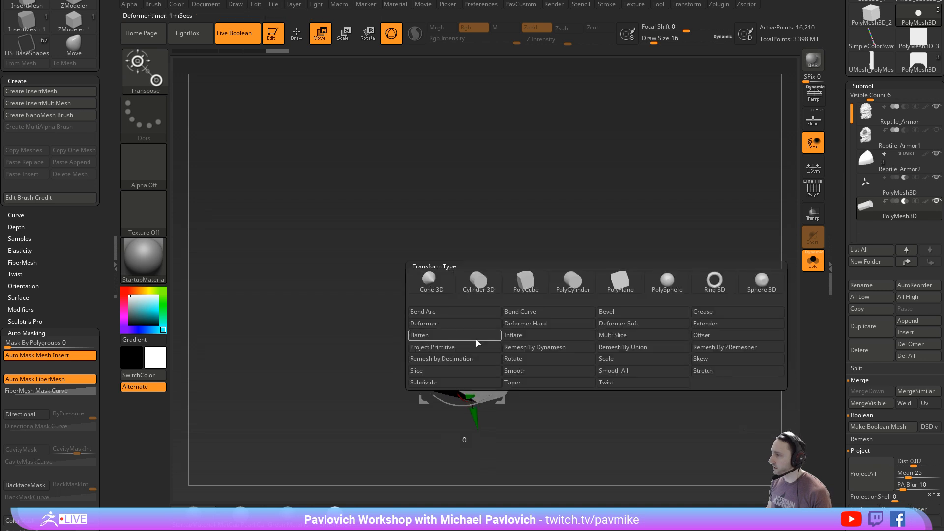
pyautogui.click(520, 382)
pyautogui.moveTo(575, 322); pyautogui.dragTo(533, 322)
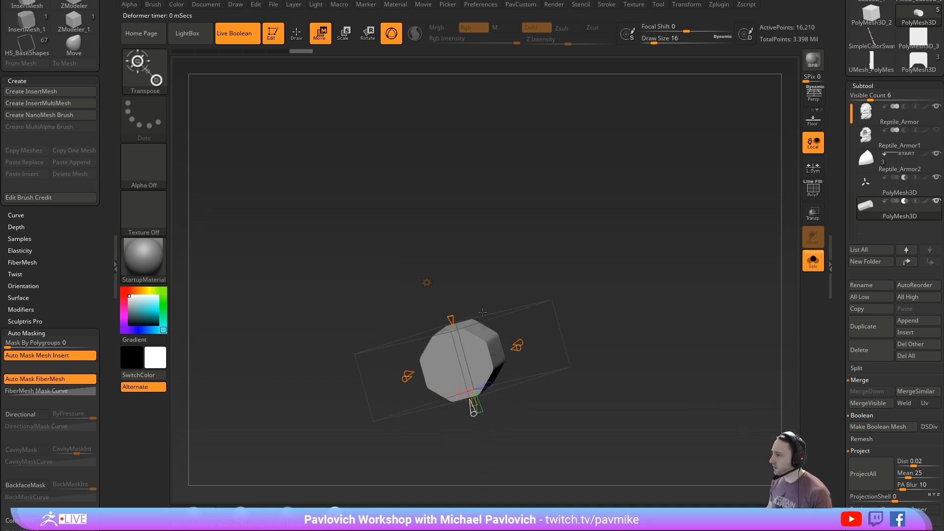
pyautogui.moveTo(452, 318); pyautogui.dragTo(473, 396)
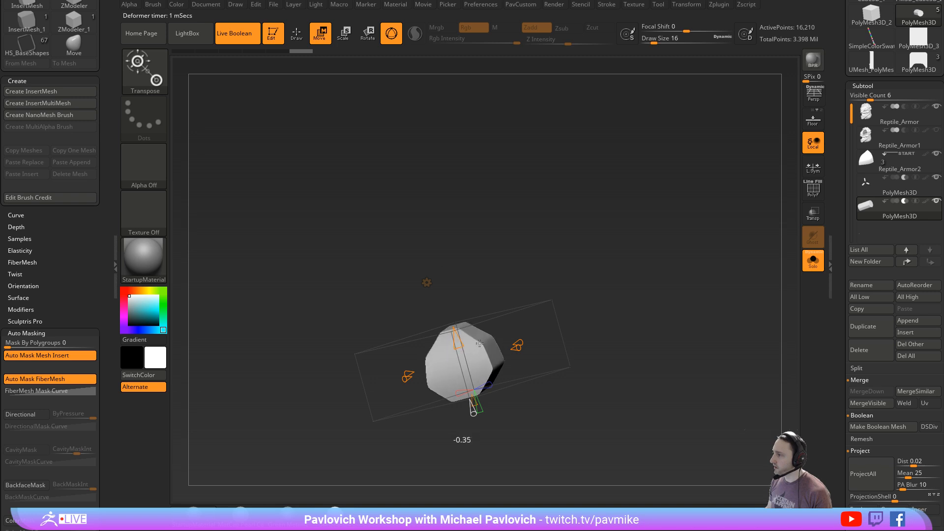
pyautogui.hotkey('ctrl', 'z')
pyautogui.moveTo(454, 286); pyautogui.dragTo(519, 306)
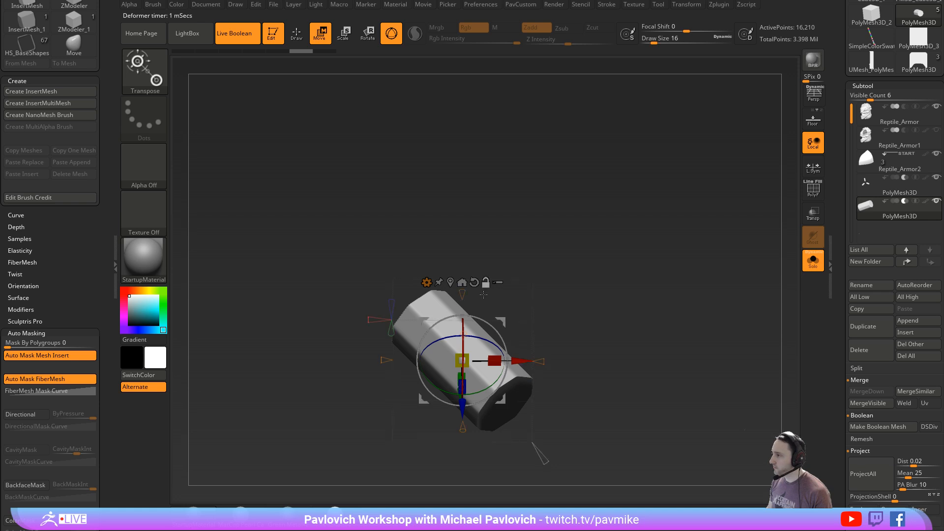
pyautogui.keyDown('alt'); pyautogui.moveTo(502, 322); pyautogui.dragTo(374, 318); pyautogui.keyUp('alt')
# - Reorient the gizmo along the octagonal cutter's length and centre it on the unmasked mesh
pyautogui.keyDown('alt'); pyautogui.click(505, 402); pyautogui.keyUp('alt')
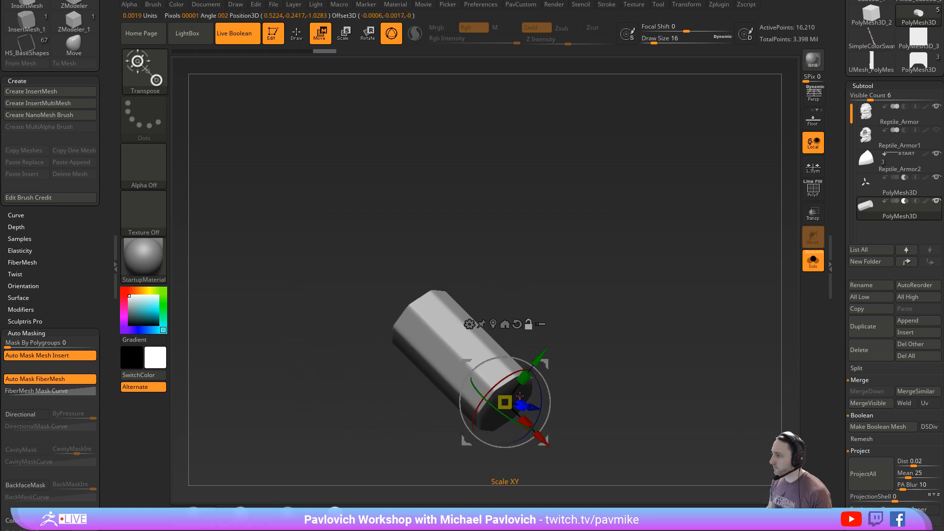
pyautogui.keyDown('alt'); pyautogui.click(462, 361); pyautogui.keyUp('alt')
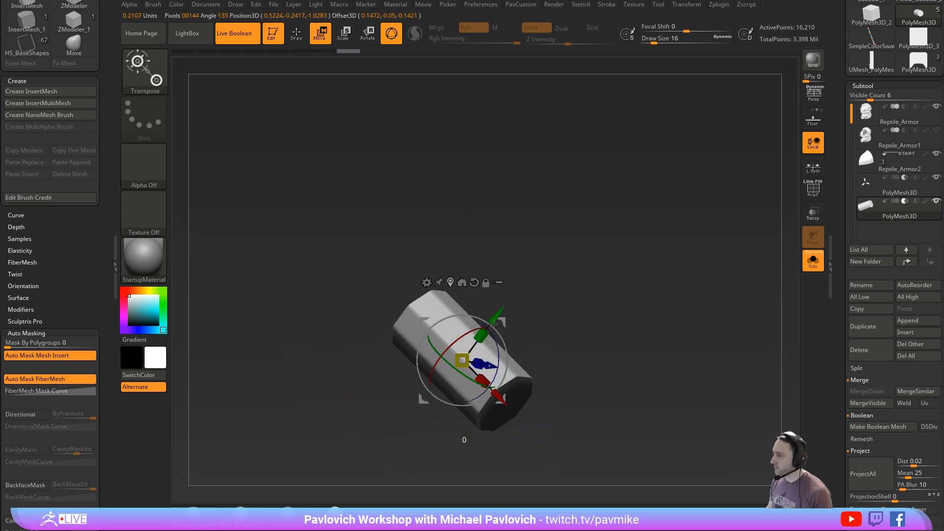
pyautogui.moveTo(545, 324); pyautogui.dragTo(500, 228)
pyautogui.keyDown('alt'); pyautogui.click(466, 384); pyautogui.keyUp('alt')
pyautogui.moveTo(528, 320); pyautogui.dragTo(527, 351)
pyautogui.keyDown('alt'); pyautogui.click(408, 377); pyautogui.keyUp('alt')
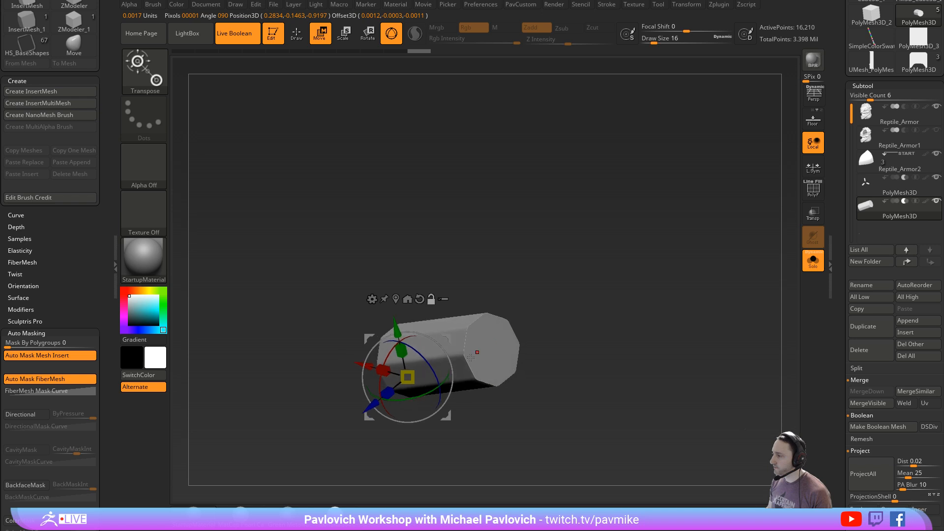
pyautogui.keyDown('alt'); pyautogui.click(490, 350); pyautogui.keyUp('alt')
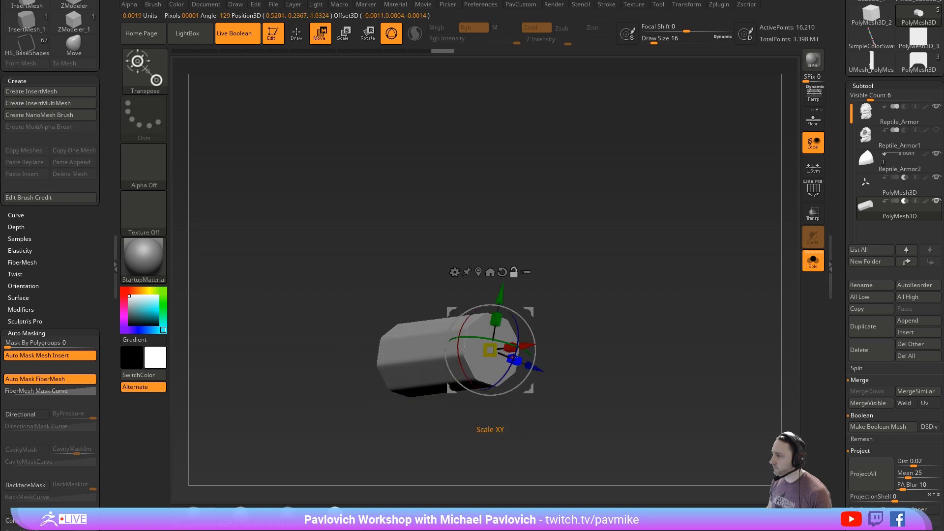
pyautogui.keyDown('alt'); pyautogui.click(423, 324); pyautogui.keyUp('alt')
pyautogui.moveTo(514, 291); pyautogui.dragTo(533, 342)
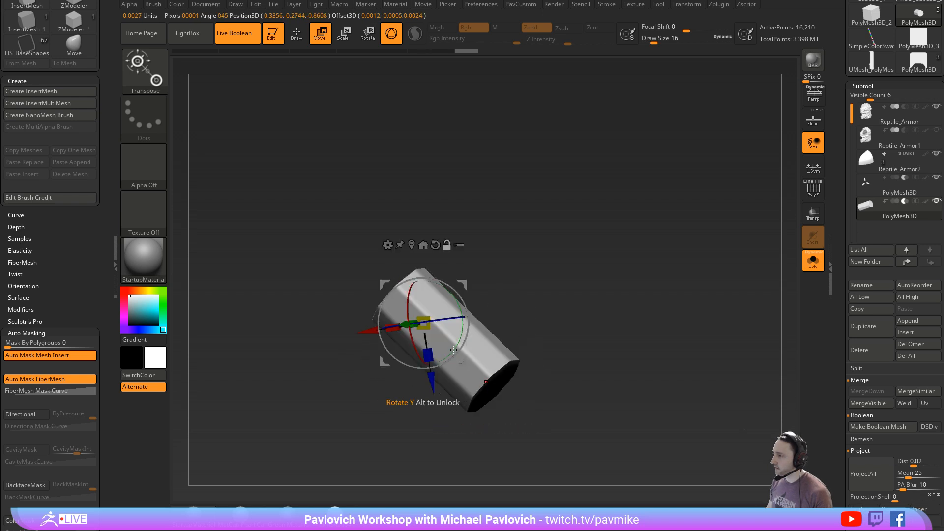
pyautogui.keyDown('alt'); pyautogui.moveTo(454, 350); pyautogui.dragTo(464, 321); pyautogui.keyUp('alt')
pyautogui.click(412, 246)
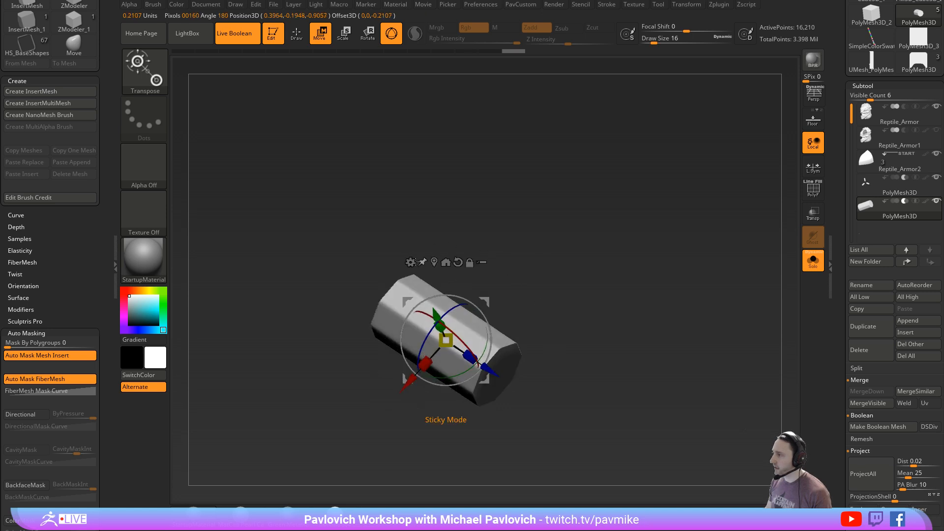
# - Apply the Deformer cage with a resolution of 2 and scale down the points at the cutter's inner end
pyautogui.click(387, 244)
pyautogui.click(466, 301)
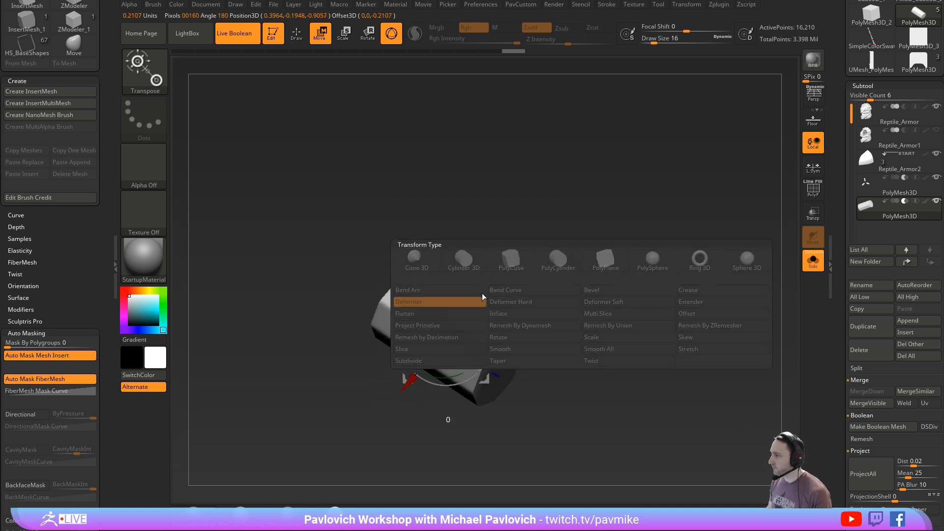
pyautogui.moveTo(524, 325); pyautogui.dragTo(517, 332)
pyautogui.moveTo(525, 339); pyautogui.dragTo(513, 332)
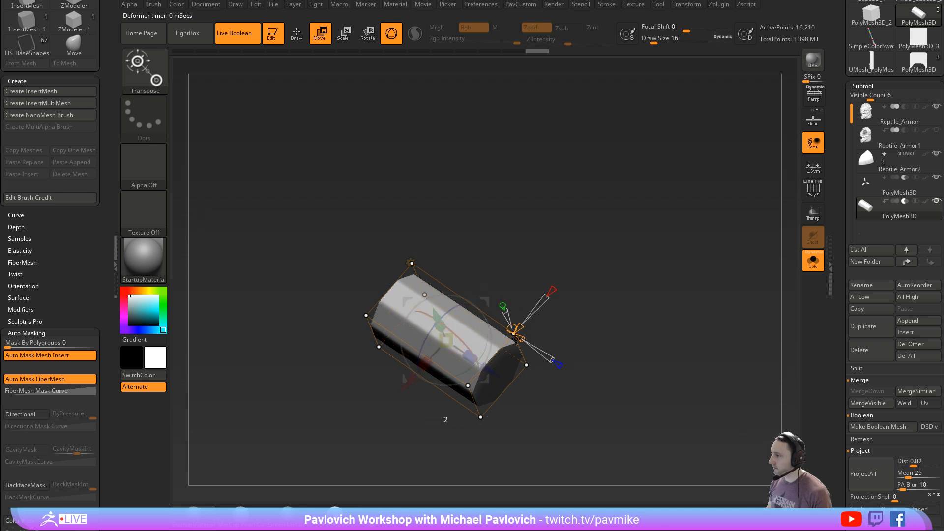
pyautogui.moveTo(423, 217); pyautogui.dragTo(443, 216, button='right')
pyautogui.keyDown('ctrl'); pyautogui.moveTo(443, 216); pyautogui.dragTo(321, 386); pyautogui.keyUp('ctrl')
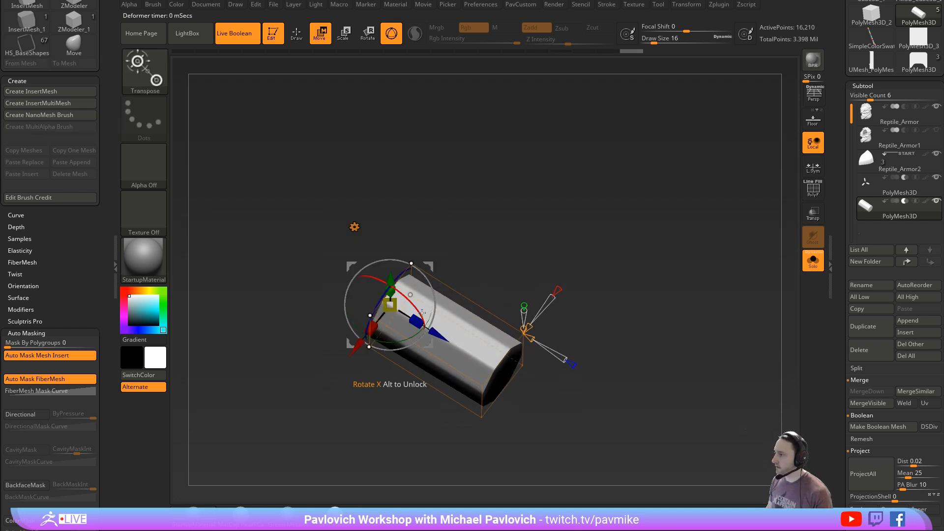
pyautogui.moveTo(391, 303); pyautogui.dragTo(370, 303)
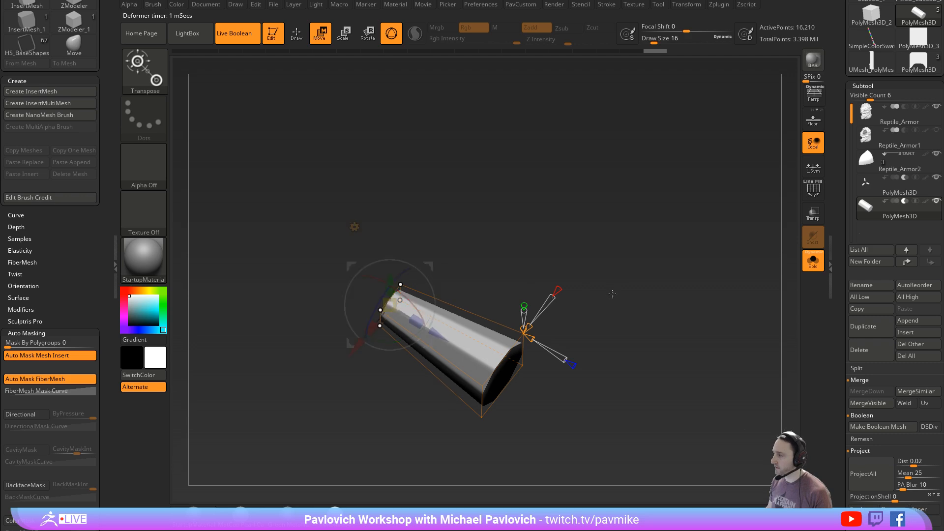
# - Show all subtools, move the cutter's tapered end toward the plate, accept the deformer, and return to Draw mode
pyautogui.click(813, 260)
pyautogui.moveTo(692, 292); pyautogui.dragTo(667, 266, button='right')
pyautogui.moveTo(395, 303); pyautogui.dragTo(501, 352)
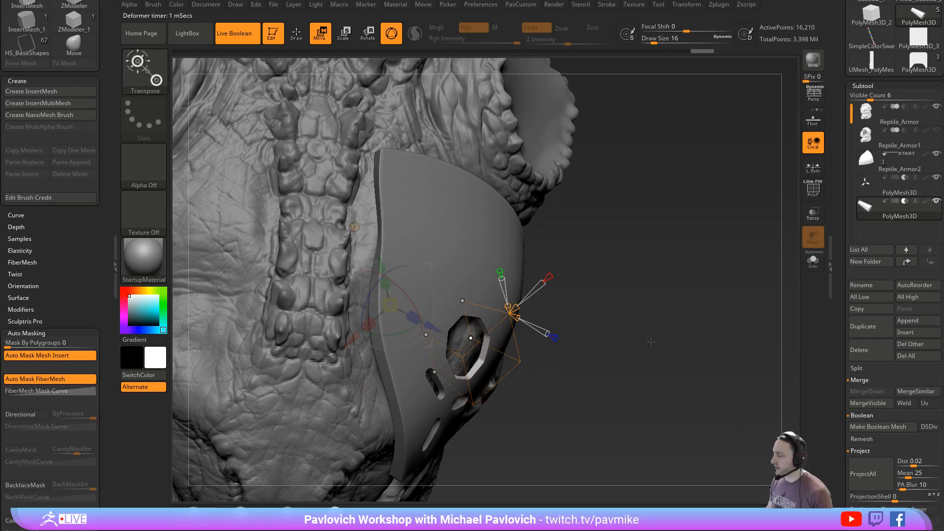
pyautogui.moveTo(681, 339); pyautogui.dragTo(682, 298, button='right')
pyautogui.press('alt')
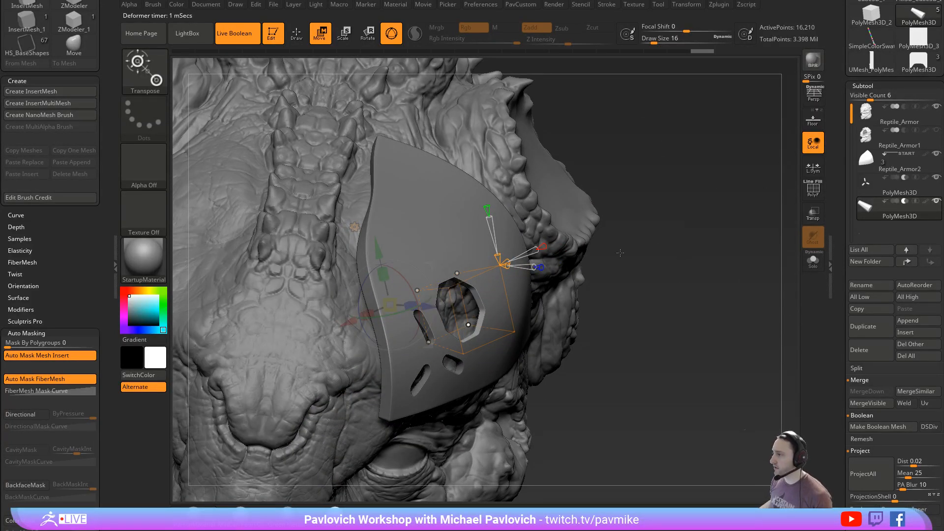
pyautogui.press('y')
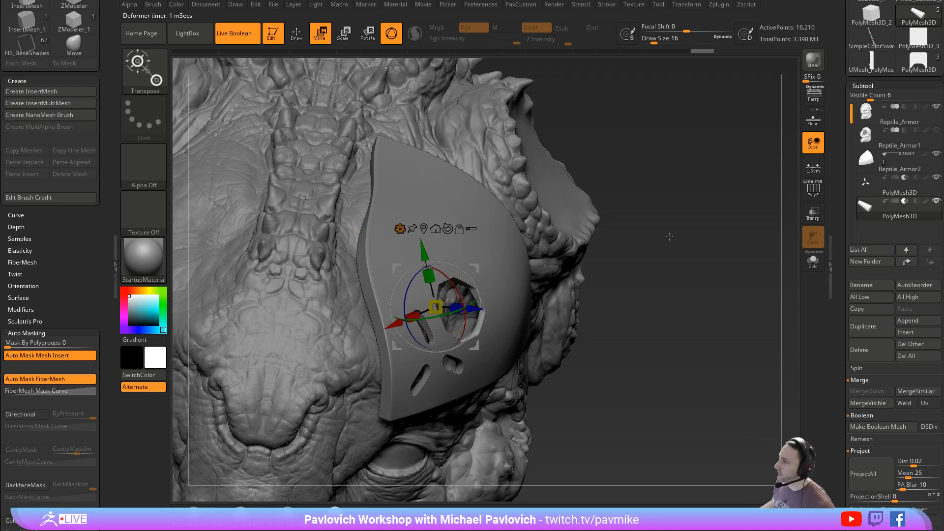
pyautogui.moveTo(686, 219); pyautogui.dragTo(672, 232)
pyautogui.press('q')
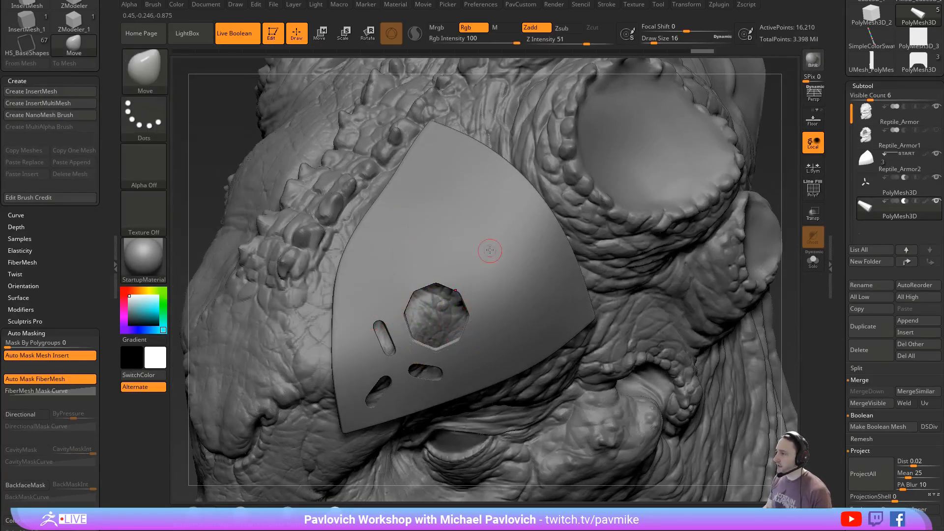
# - Undo the trial Move stroke near the octagonal cutter, select the Standard brush and turn off Live Boolean
pyautogui.moveTo(458, 284)
pyautogui.mouseDown()
pyautogui.moveTo(467, 254)
pyautogui.moveTo(435, 294)
pyautogui.moveTo(448, 268)
pyautogui.mouseUp()
pyautogui.hotkey('ctrl', 'z')
pyautogui.press('b')
pyautogui.press('s')
pyautogui.press('t')
pyautogui.press('s')
pyautogui.moveTo(517, 282); pyautogui.dragTo(494, 284)
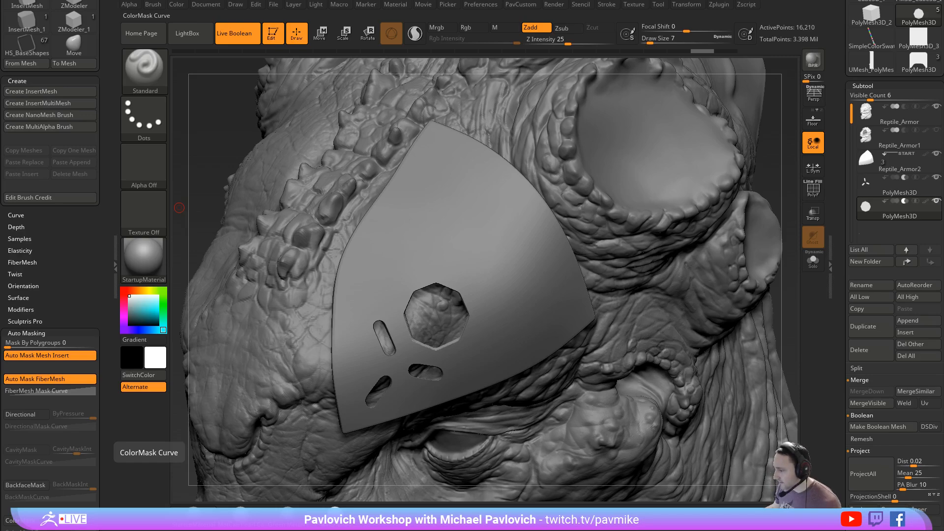
pyautogui.moveTo(462, 530); pyautogui.dragTo(442, 141)
pyautogui.moveTo(529, 150); pyautogui.dragTo(516, 530)
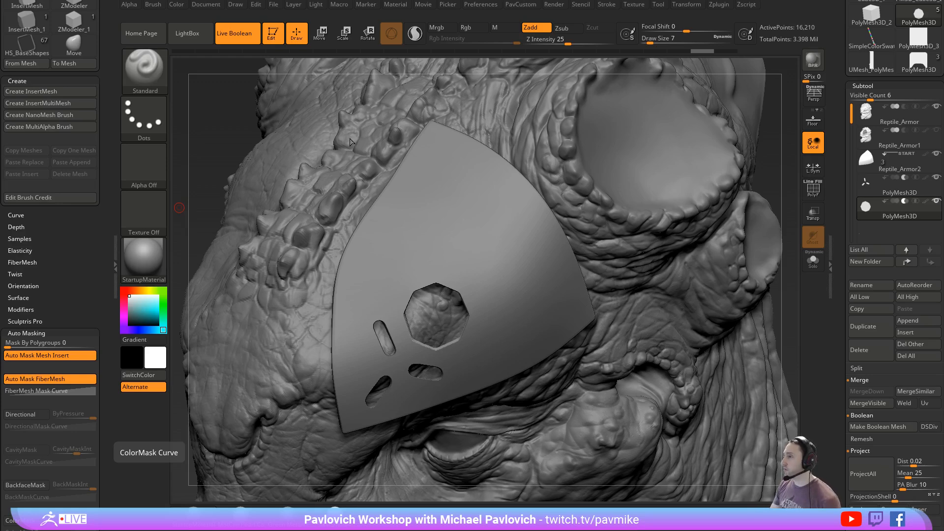
pyautogui.click(251, 34)
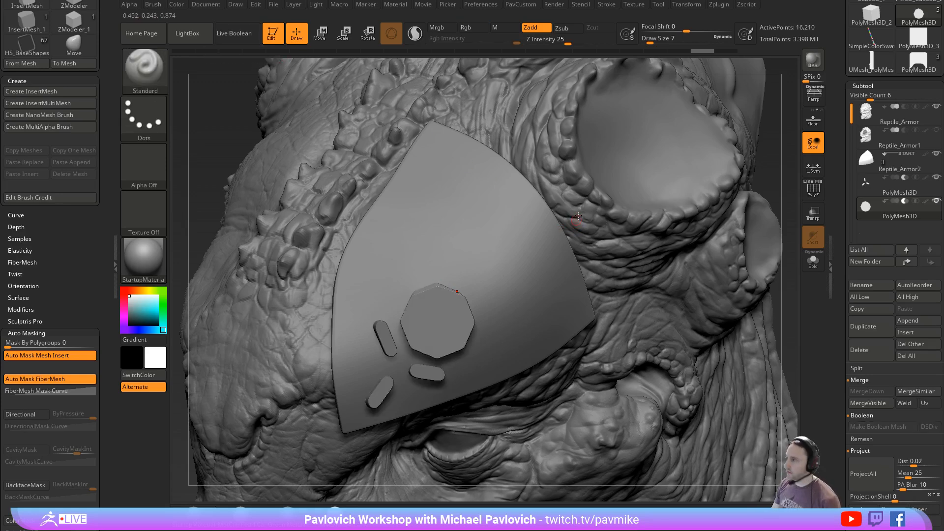
# - Load the DemoAnimeHead.ZPR project, turn the head to a side view and show its polyframe
pyautogui.press(',')
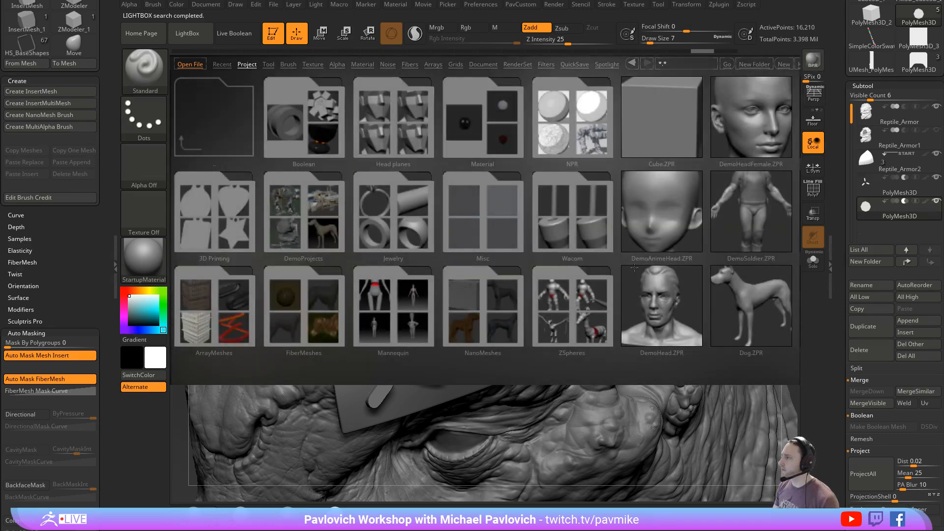
pyautogui.doubleClick(659, 217)
pyautogui.click(506, 236)
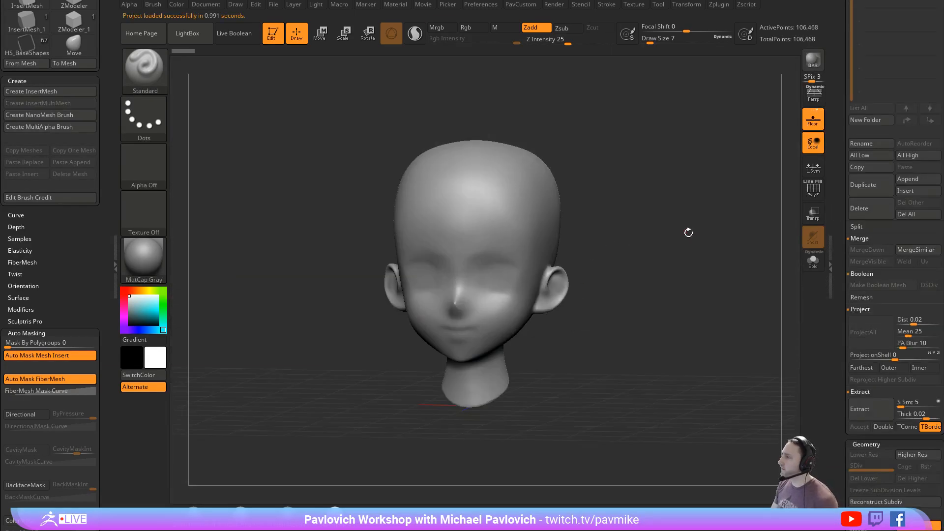
pyautogui.keyDown('shift'); pyautogui.moveTo(689, 232); pyautogui.dragTo(634, 231); pyautogui.keyUp('shift')
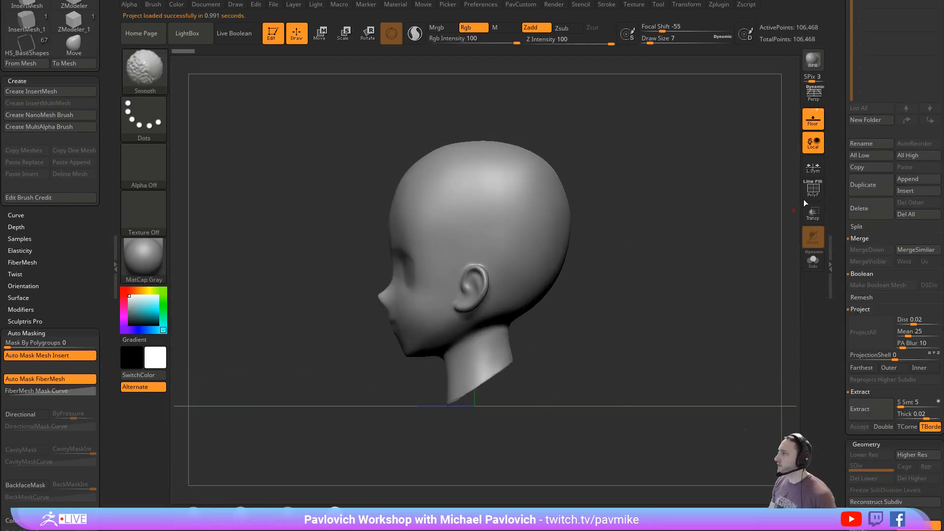
pyautogui.click(811, 192)
pyautogui.keyDown('alt'); pyautogui.moveTo(697, 189); pyautogui.dragTo(697, 204); pyautogui.keyUp('alt')
# - Slice the head horizontally just above the ear with the SliceCurve brush
pyautogui.keyDown('ctrl'); pyautogui.keyDown('shift'); pyautogui.click(147, 74); pyautogui.keyUp('shift'); pyautogui.keyUp('ctrl')
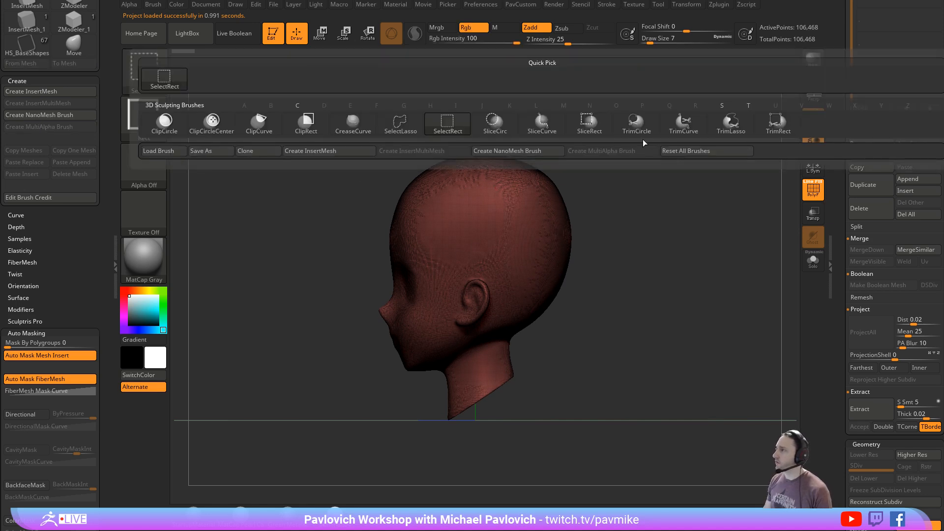
pyautogui.click(552, 130)
pyautogui.moveTo(244, 271)
pyautogui.keyDown('ctrl'); pyautogui.keyDown('shift'); pyautogui.mouseDown()
pyautogui.moveTo(705, 270)
pyautogui.moveTo(769, 260)
pyautogui.mouseUp(); pyautogui.keyUp('shift'); pyautogui.keyUp('ctrl')
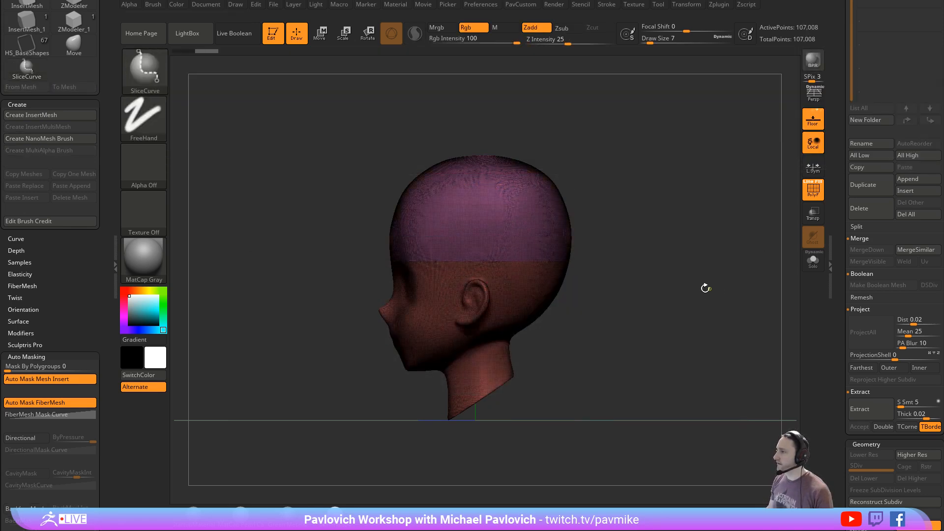
# - Enable Groups for DynaMesh and re-DynaMesh the sliced head at resolution 256
pyautogui.keyDown('shift'); pyautogui.moveTo(705, 288); pyautogui.dragTo(724, 266); pyautogui.keyUp('shift')
pyautogui.moveTo(835, 256); pyautogui.dragTo(816, 377)
pyautogui.moveTo(772, 307); pyautogui.dragTo(720, 301)
pyautogui.press('space')
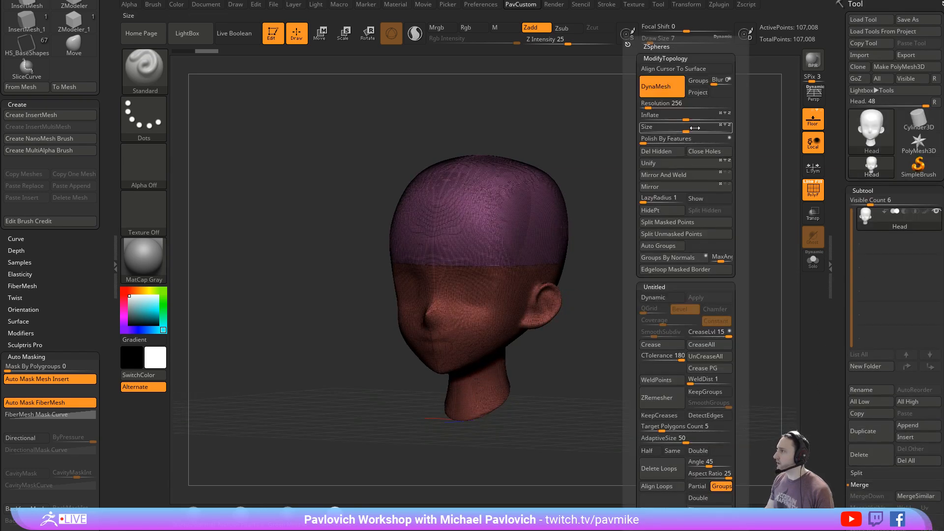
pyautogui.click(669, 102)
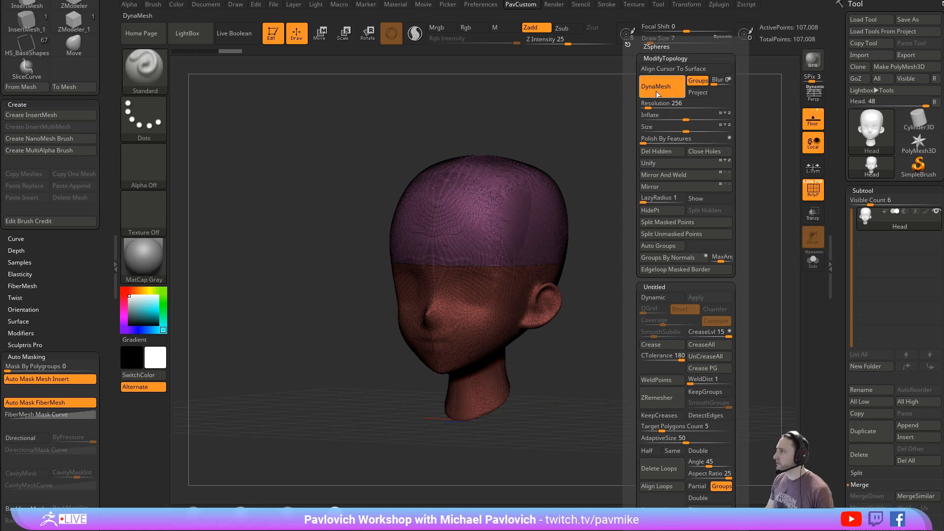
pyautogui.keyDown('ctrl'); pyautogui.moveTo(618, 111); pyautogui.dragTo(668, 198); pyautogui.keyUp('ctrl')
# - Isolate the skull cap and the lower head in turn to examine the surfaces along the cut
pyautogui.moveTo(649, 293); pyautogui.dragTo(597, 285)
pyautogui.keyDown('ctrl'); pyautogui.keyDown('shift'); pyautogui.click(533, 228); pyautogui.keyUp('shift'); pyautogui.keyUp('ctrl')
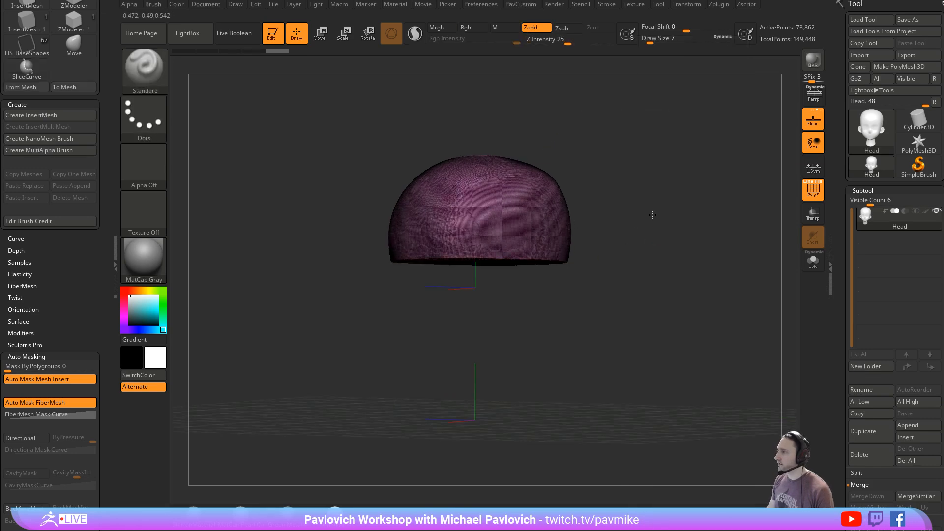
pyautogui.moveTo(652, 215); pyautogui.dragTo(632, 297)
pyautogui.keyDown('ctrl'); pyautogui.keyDown('shift'); pyautogui.click(649, 206); pyautogui.keyUp('shift'); pyautogui.keyUp('ctrl')
pyautogui.keyDown('ctrl'); pyautogui.keyDown('shift'); pyautogui.click(502, 287); pyautogui.keyUp('shift'); pyautogui.keyUp('ctrl')
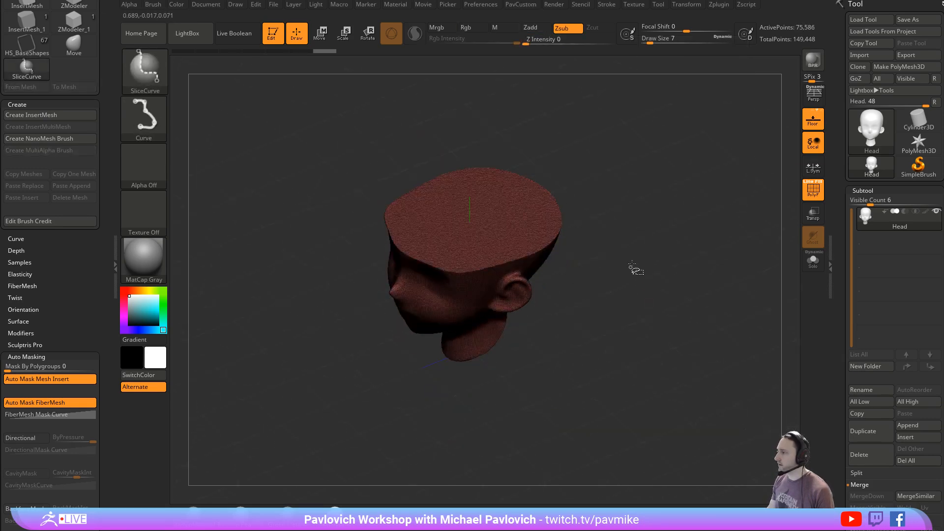
pyautogui.keyDown('ctrl'); pyautogui.keyDown('shift'); pyautogui.click(632, 264); pyautogui.keyUp('shift'); pyautogui.keyUp('ctrl')
pyautogui.moveTo(645, 238)
pyautogui.keyDown('shift'); pyautogui.mouseDown()
pyautogui.moveTo(653, 220)
pyautogui.moveTo(639, 241)
pyautogui.moveTo(650, 240)
pyautogui.mouseUp(); pyautogui.keyUp('shift')
pyautogui.press('s')
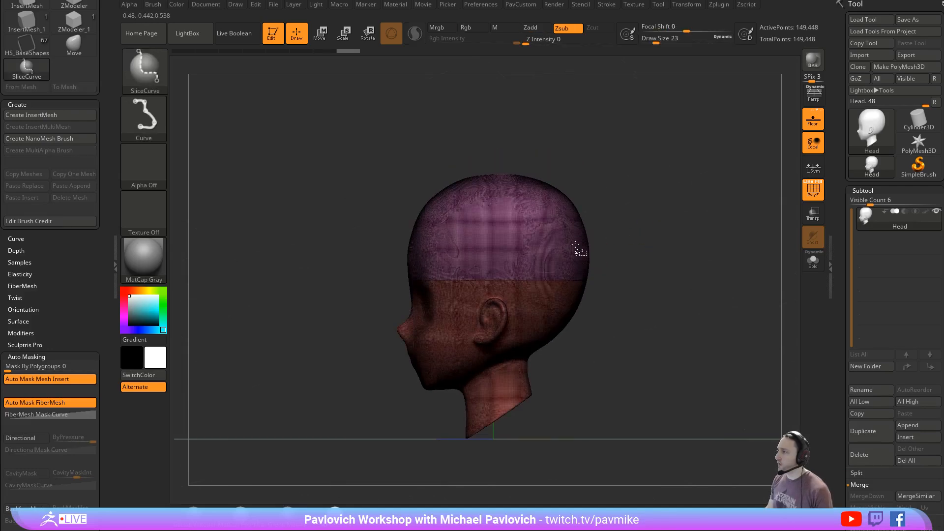
pyautogui.keyDown('ctrl'); pyautogui.keyDown('shift'); pyautogui.click(579, 251); pyautogui.keyUp('shift'); pyautogui.keyUp('ctrl')
# - Split the hidden lower head into its own subtool and duplicate the skull cap, viewing the copy in Solo mode
pyautogui.moveTo(580, 251); pyautogui.dragTo(681, 245)
pyautogui.press('2')
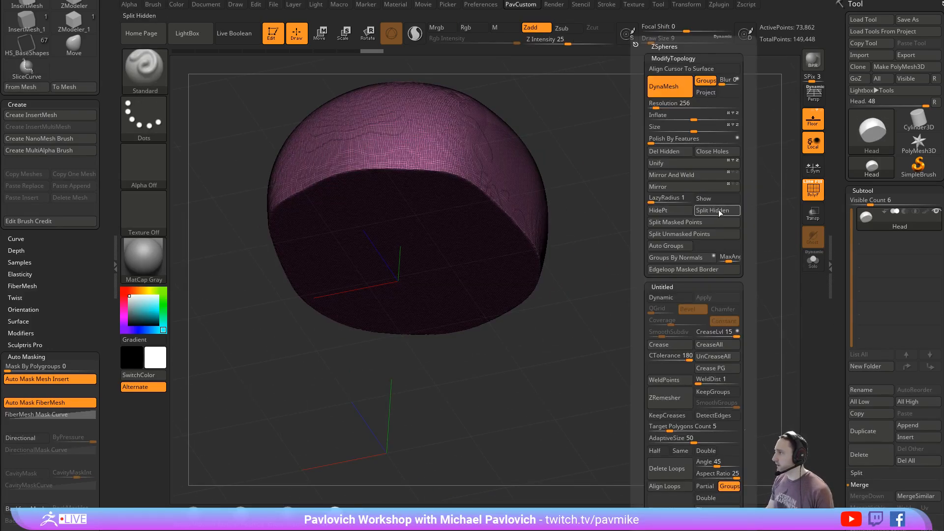
pyautogui.click(717, 210)
pyautogui.click(864, 431)
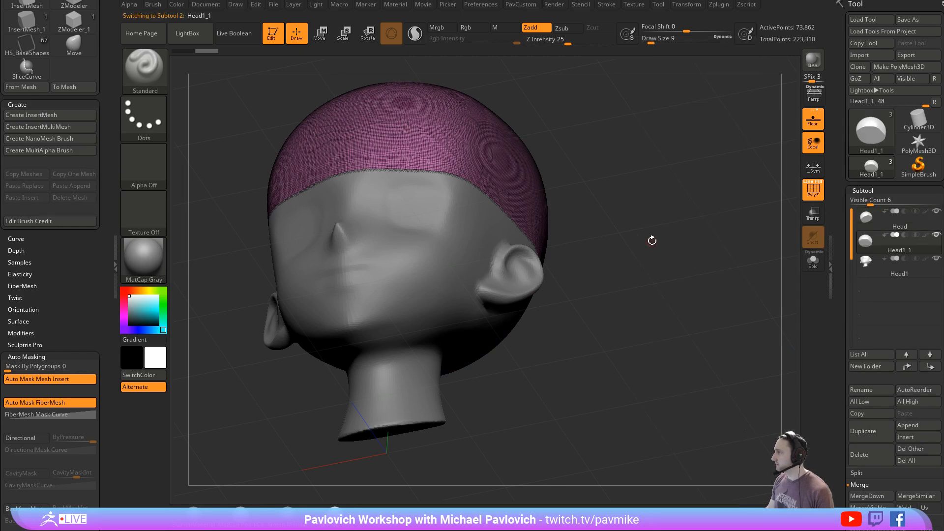
pyautogui.moveTo(653, 238); pyautogui.dragTo(676, 219)
pyautogui.click(813, 261)
pyautogui.moveTo(763, 245); pyautogui.dragTo(703, 262)
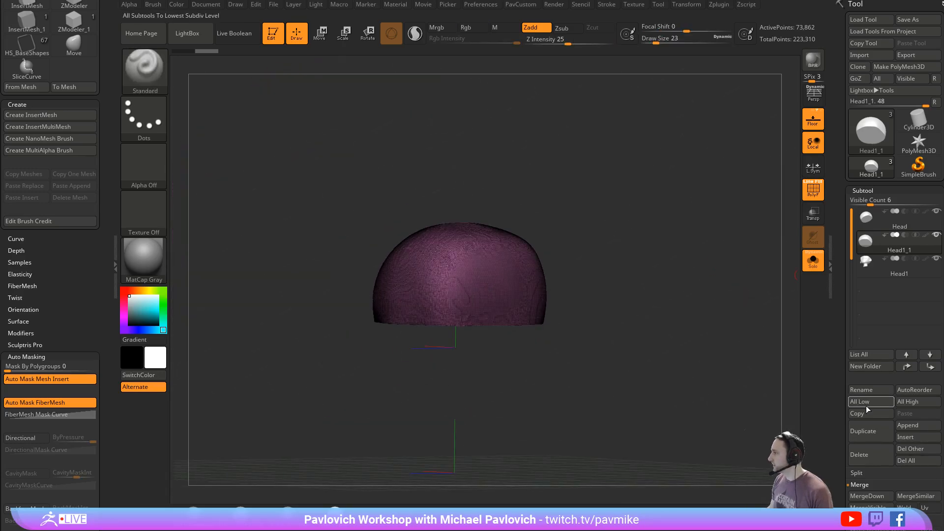
# - Delete the duplicated skull cap and undo the split of the head
pyautogui.click(864, 454)
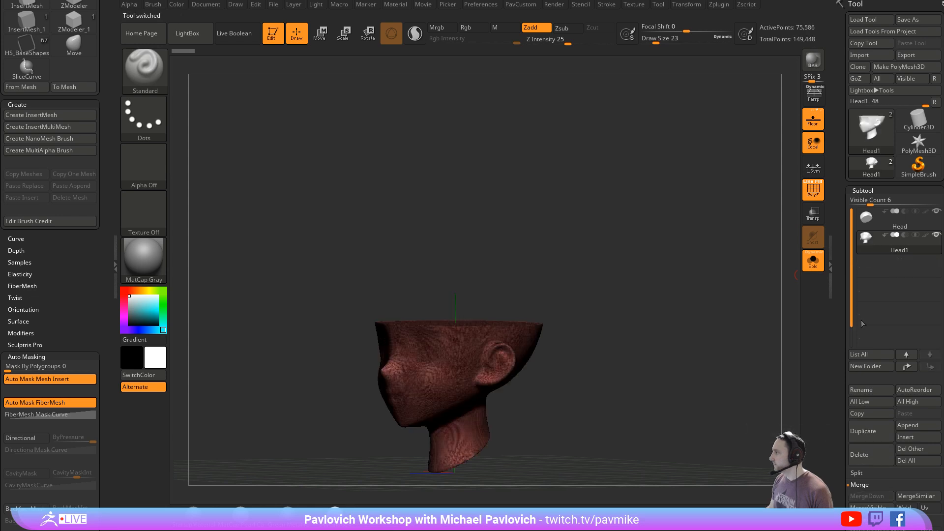
pyautogui.click(888, 223)
pyautogui.hotkey('ctrl', 'z')
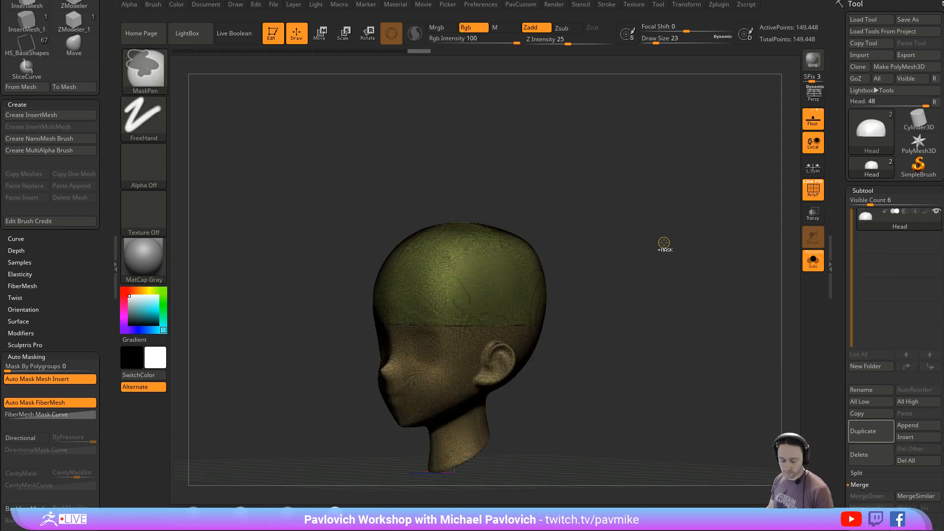
# - Merge the whole head into a single polygroup and re-DynaMesh it
pyautogui.hotkey('ctrl', 'w')
pyautogui.moveTo(665, 205)
pyautogui.keyDown('ctrl'); pyautogui.mouseDown()
pyautogui.moveTo(704, 301)
pyautogui.moveTo(692, 290)
pyautogui.moveTo(695, 270)
pyautogui.moveTo(692, 284)
pyautogui.moveTo(681, 282)
pyautogui.mouseUp(); pyautogui.keyUp('ctrl')
pyautogui.press('s')
pyautogui.press('s')
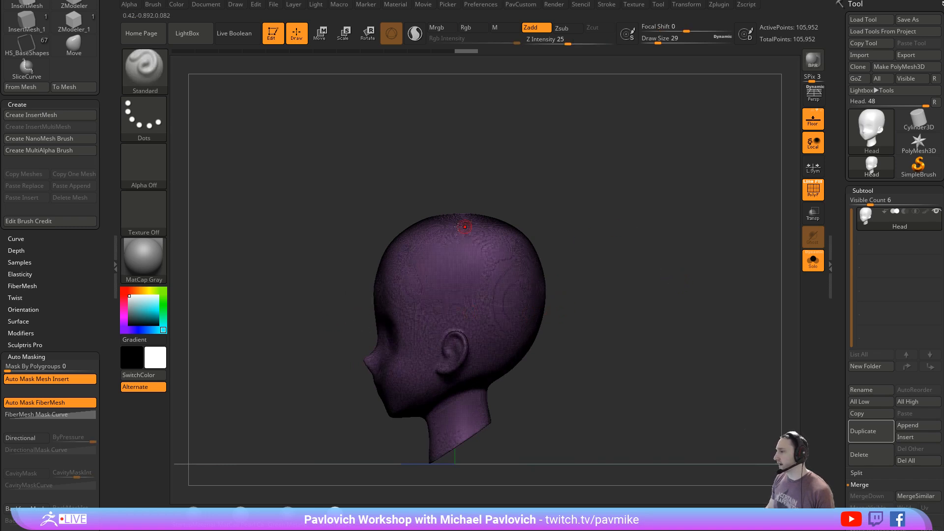
pyautogui.moveTo(558, 308); pyautogui.dragTo(404, 324)
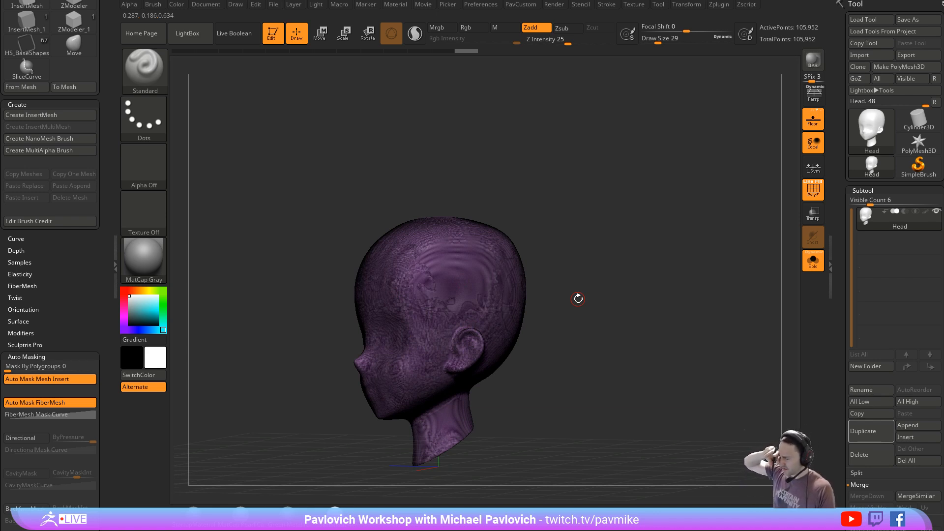
pyautogui.keyDown('shift'); pyautogui.moveTo(502, 200); pyautogui.dragTo(497, 205); pyautogui.keyUp('shift')
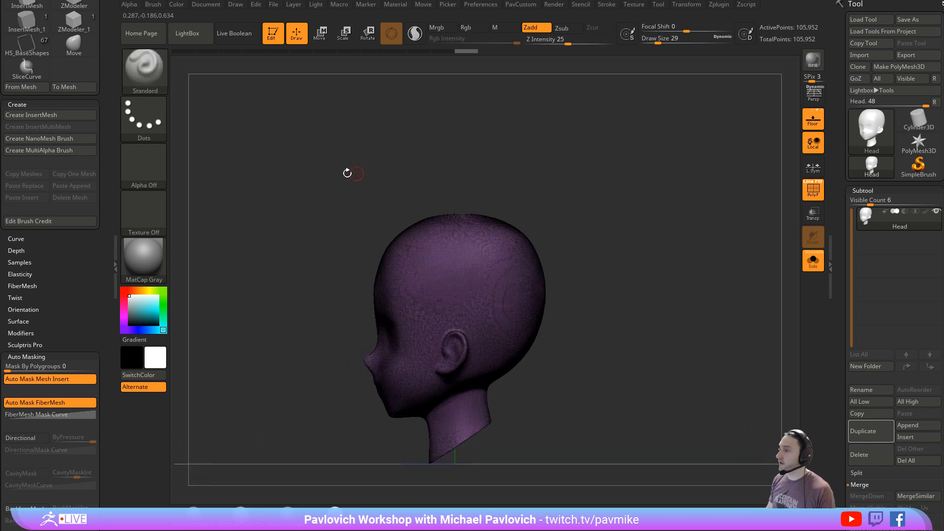
# - Cut the head into cap and lower polygroups with a horizontal SliceCurve line above the ear
pyautogui.keyDown('ctrl'); pyautogui.keyDown('shift'); pyautogui.click(158, 78); pyautogui.keyUp('shift'); pyautogui.keyUp('ctrl')
pyautogui.moveTo(701, 303)
pyautogui.keyDown('ctrl'); pyautogui.keyDown('shift'); pyautogui.mouseDown()
pyautogui.moveTo(179, 306)
pyautogui.moveTo(195, 305)
pyautogui.mouseUp(); pyautogui.keyUp('shift'); pyautogui.keyUp('ctrl')
pyautogui.moveTo(577, 211); pyautogui.dragTo(626, 254)
pyautogui.press('`')
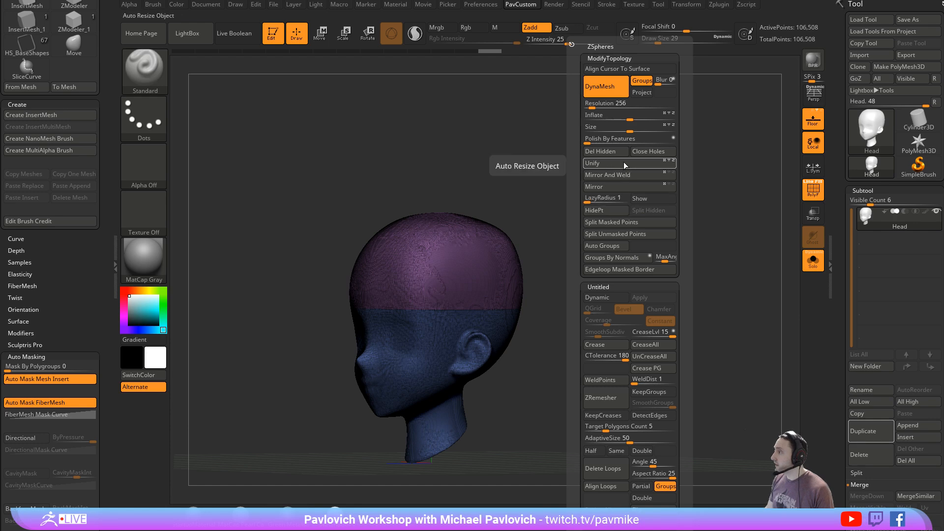
# - Isolate the skull cap polygroup and split the hidden lower head into a separate subtool
pyautogui.keyDown('ctrl'); pyautogui.keyDown('shift'); pyautogui.click(468, 253); pyautogui.keyUp('shift'); pyautogui.keyUp('ctrl')
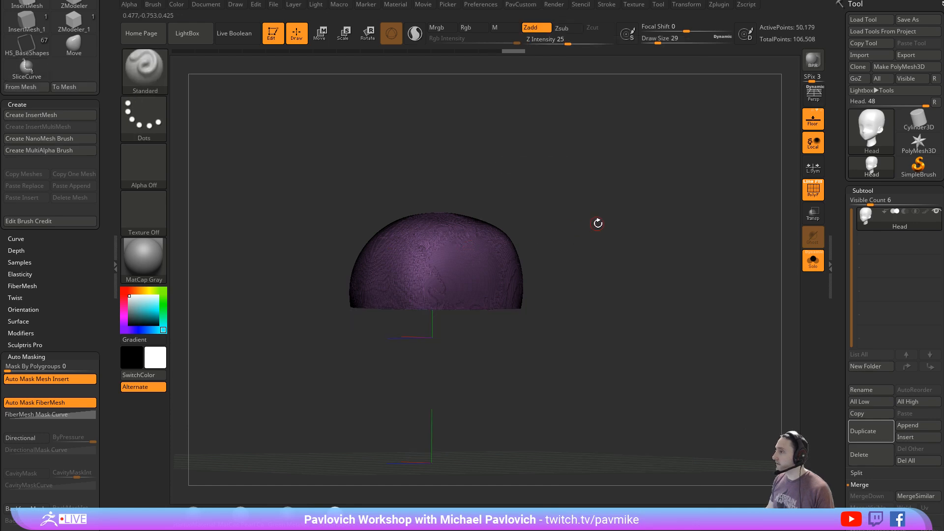
pyautogui.press('`')
pyautogui.click(615, 214)
# - Close the open hole on the underside of the skull cap
pyautogui.moveTo(602, 248); pyautogui.dragTo(641, 224)
pyautogui.press('`')
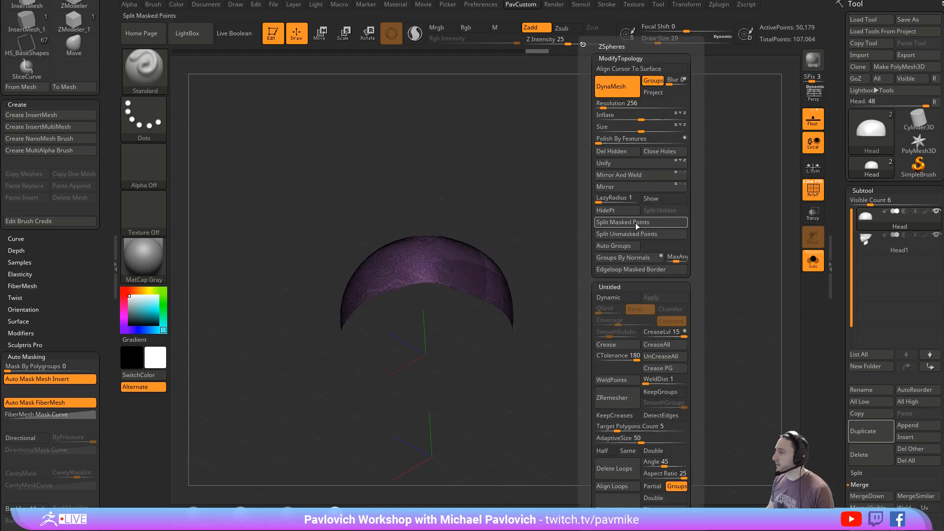
pyautogui.click(655, 152)
pyautogui.moveTo(565, 216); pyautogui.dragTo(557, 284)
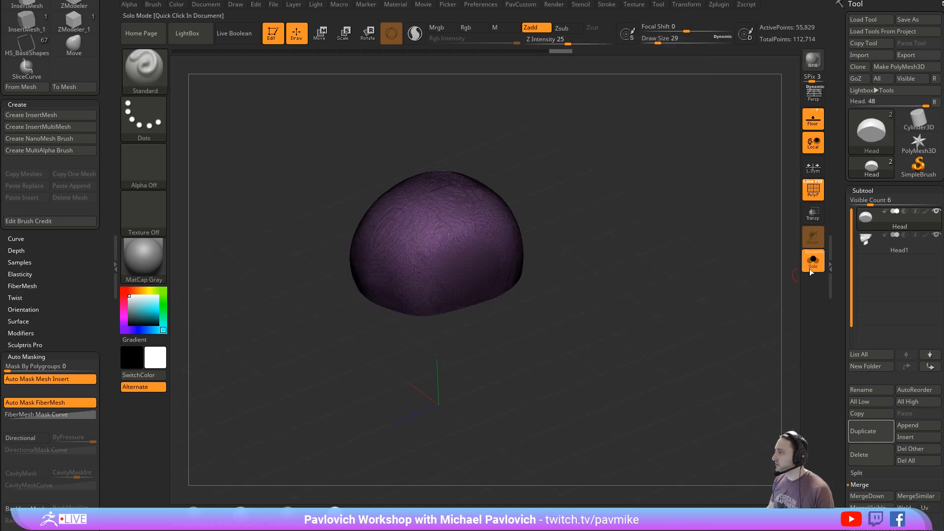
# - Turn off Solo mode, select the lower head subtool and close its open hole
pyautogui.click(812, 268)
pyautogui.keyDown('alt'); pyautogui.click(468, 331); pyautogui.keyUp('alt')
pyautogui.press('`')
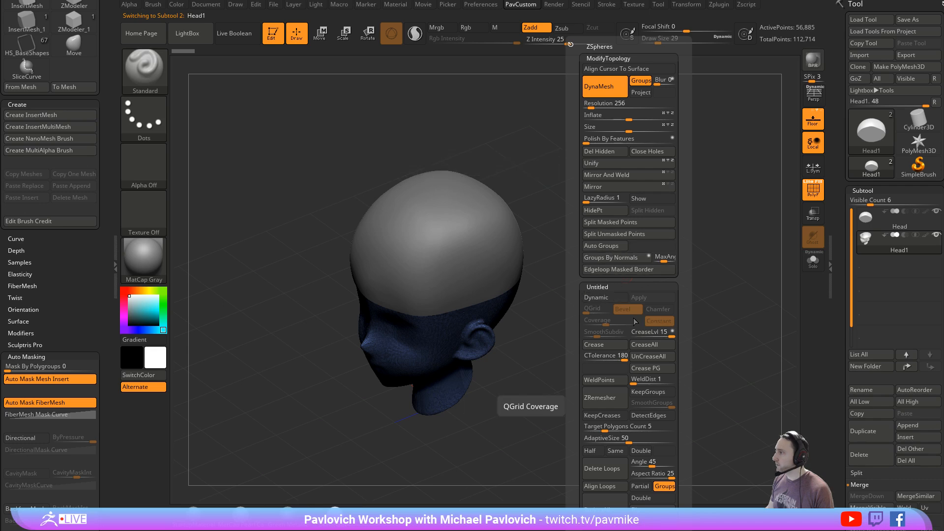
pyautogui.click(655, 152)
# - Apply Mirror And Weld to the lower head and to the skull cap
pyautogui.press('`')
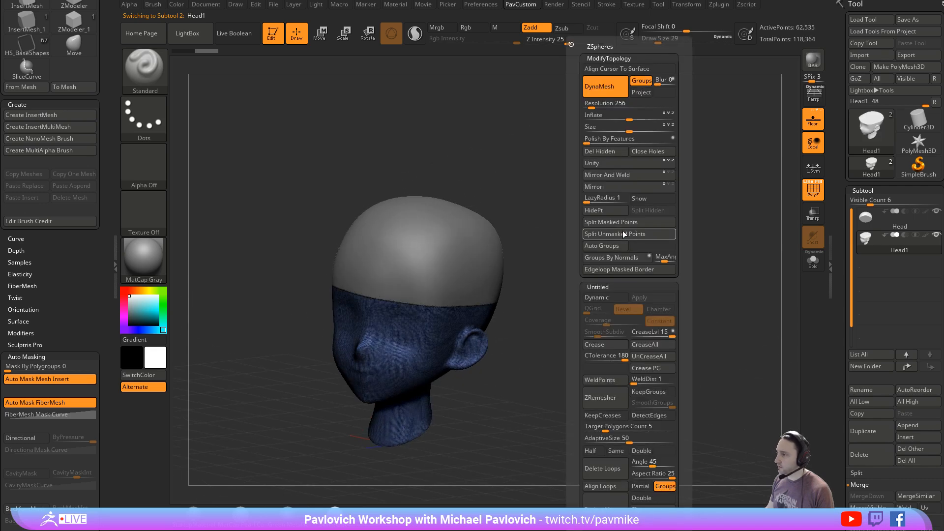
pyautogui.click(615, 175)
pyautogui.keyDown('alt'); pyautogui.click(480, 226); pyautogui.keyUp('alt')
pyautogui.press('`')
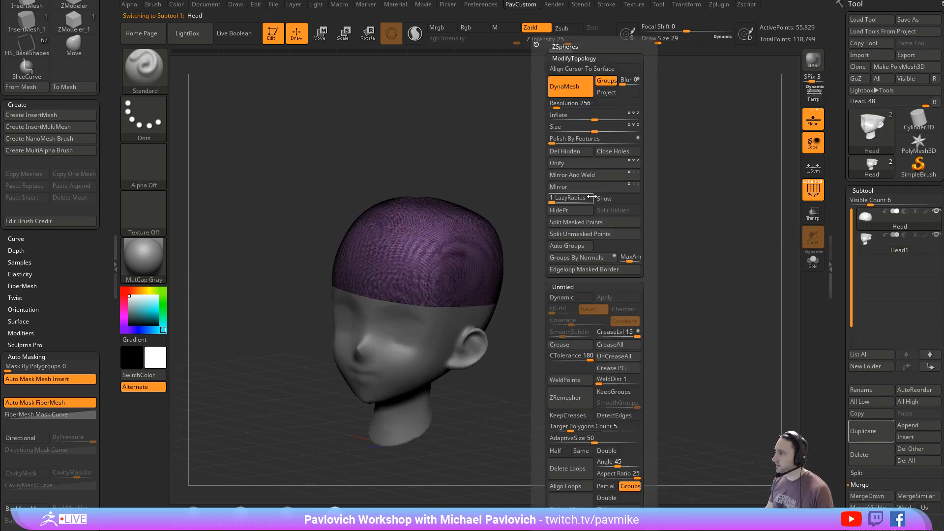
pyautogui.click(578, 177)
pyautogui.moveTo(610, 241); pyautogui.dragTo(689, 319, button='right')
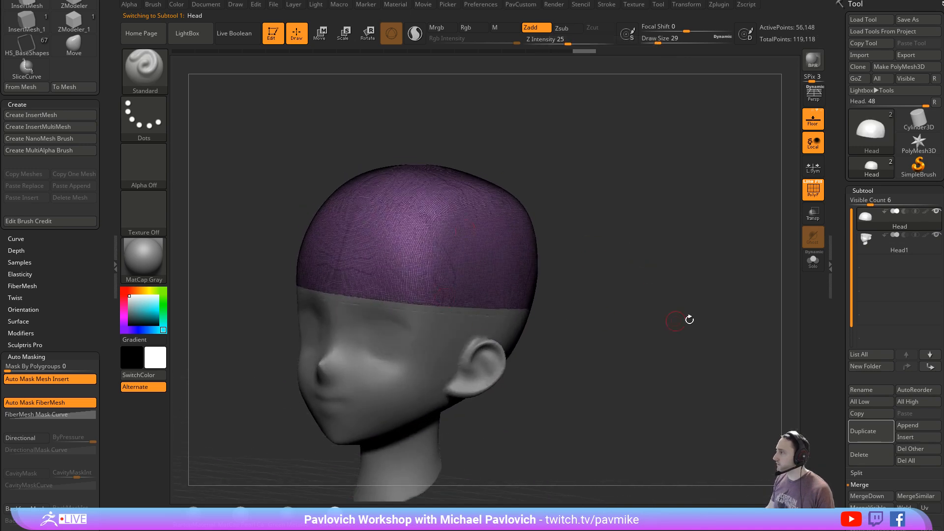
# - Duplicate the skull cap subtool and isolate the copy in Solo mode
pyautogui.click(852, 425)
pyautogui.press('`')
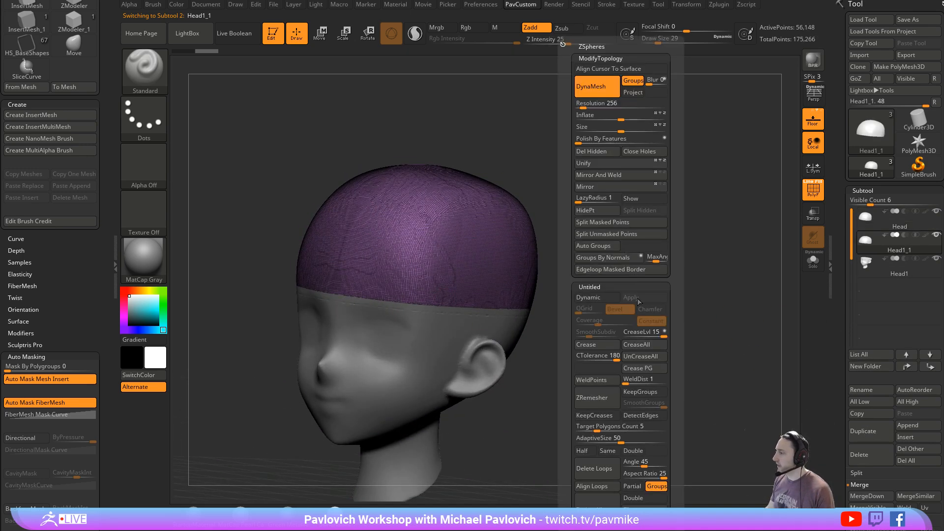
pyautogui.click(812, 262)
pyautogui.moveTo(712, 306); pyautogui.dragTo(703, 235, button='right')
# - ZRemesh the duplicated skull cap with the Half and KeepCreases options enabled
pyautogui.press('`')
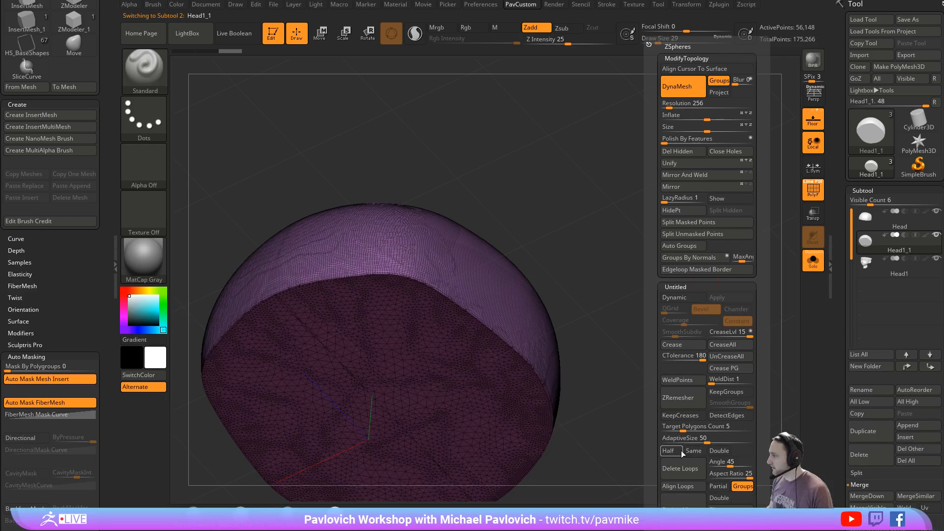
pyautogui.click(701, 417)
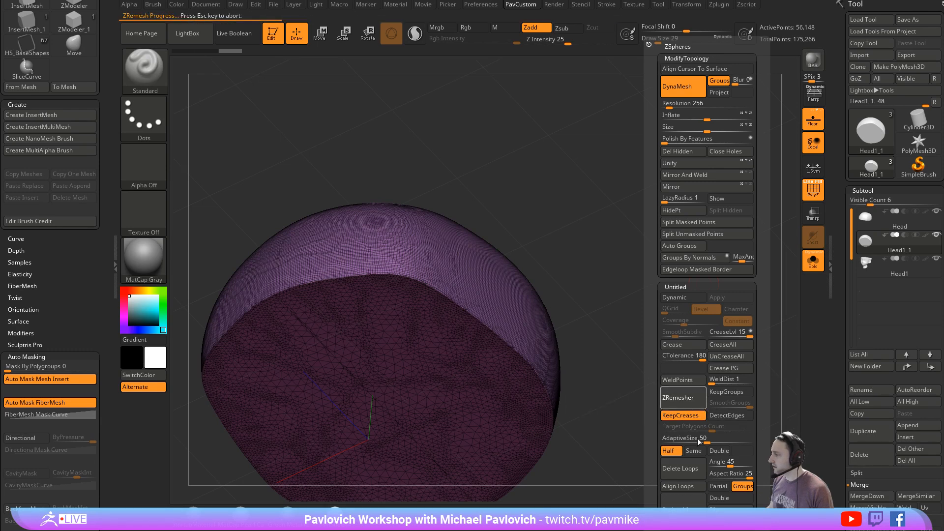
pyautogui.moveTo(695, 437); pyautogui.dragTo(664, 437)
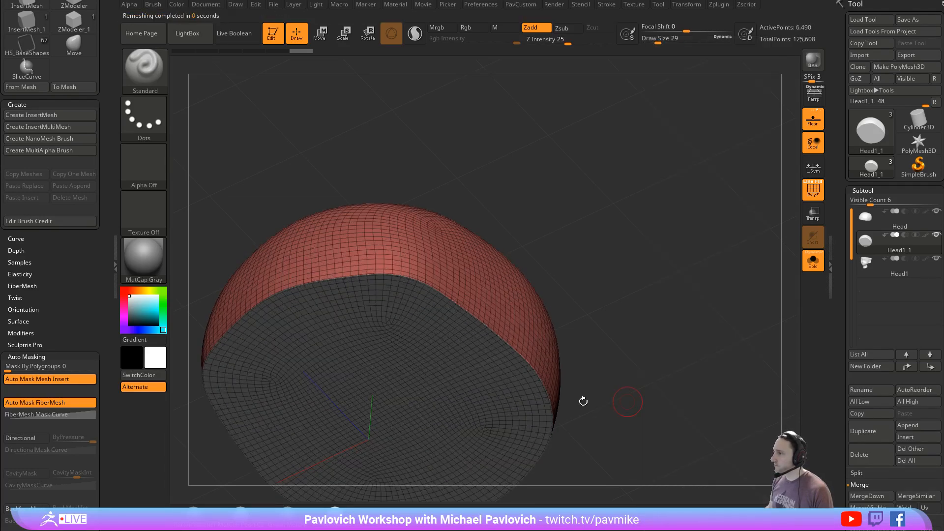
pyautogui.moveTo(583, 401); pyautogui.dragTo(736, 238)
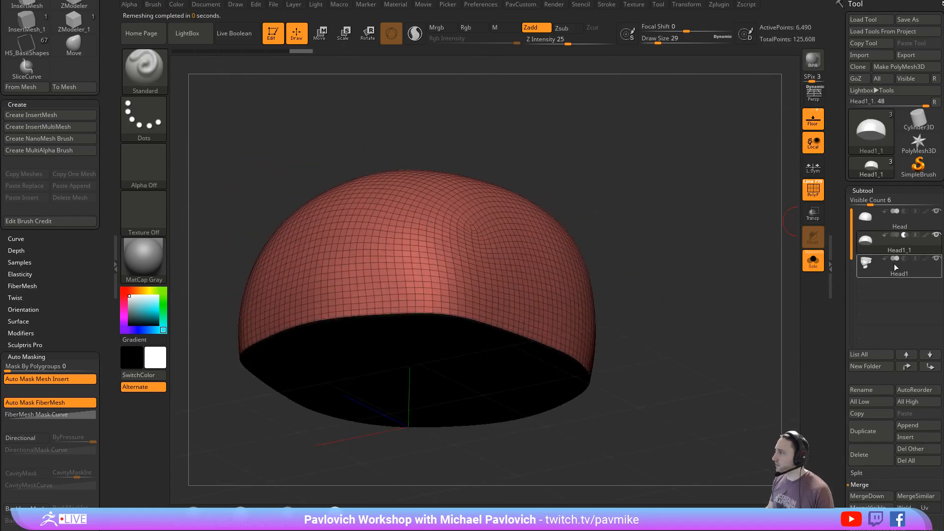
# - Offset the remeshed skull cap copy with ZModeler's QMesh action targeting Polygroup All
pyautogui.moveTo(684, 282)
pyautogui.keyDown('alt'); pyautogui.mouseDown()
pyautogui.moveTo(672, 265)
pyautogui.moveTo(643, 310)
pyautogui.mouseUp(); pyautogui.keyUp('alt')
pyautogui.press('b')
pyautogui.press('z')
pyautogui.press('m')
pyautogui.press('space')
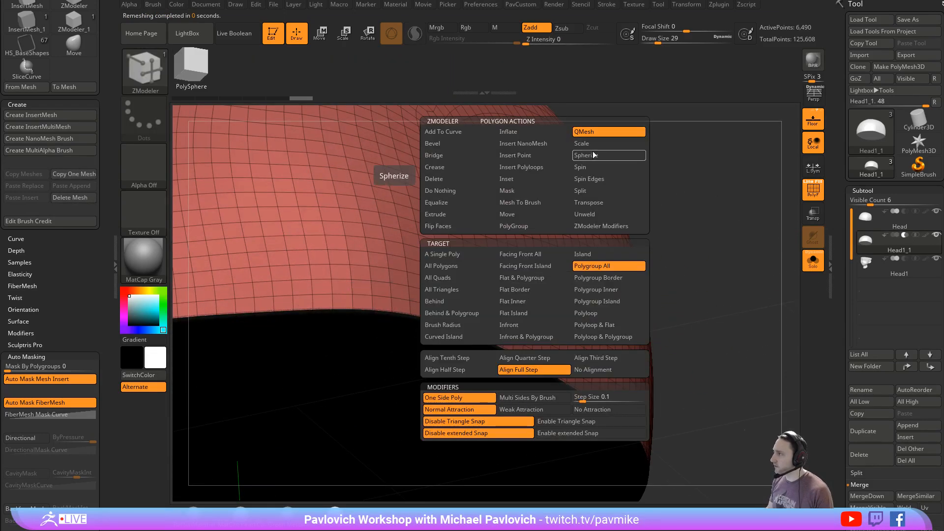
pyautogui.moveTo(544, 304); pyautogui.dragTo(544, 300)
pyautogui.moveTo(671, 366)
pyautogui.keyDown('alt'); pyautogui.mouseDown()
pyautogui.moveTo(657, 324)
pyautogui.moveTo(691, 235)
pyautogui.moveTo(708, 233)
pyautogui.mouseUp(); pyautogui.keyUp('alt')
pyautogui.moveTo(553, 240); pyautogui.dragTo(563, 248)
pyautogui.moveTo(639, 285); pyautogui.dragTo(744, 344)
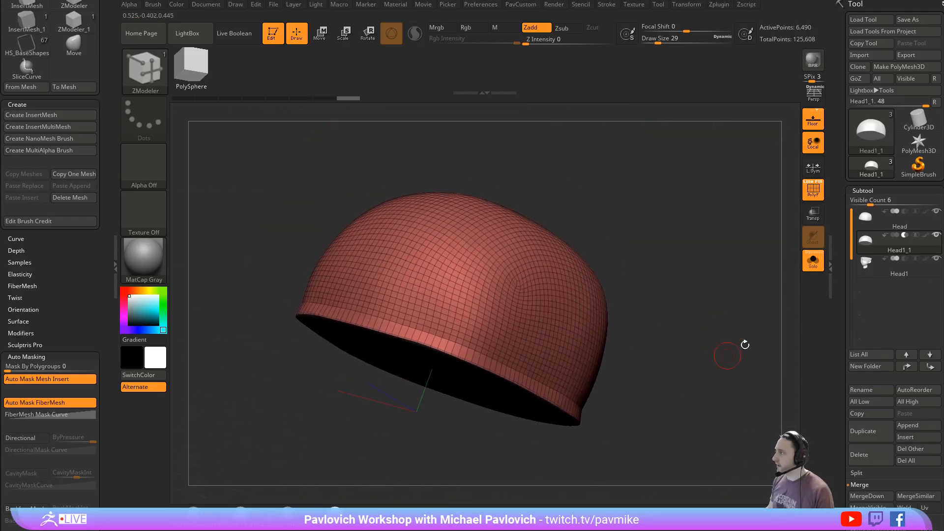
# - Turn on Live Boolean, leave Solo mode, hide the lower head and Polyframe, and inspect the hollowed skull cap
pyautogui.click(234, 33)
pyautogui.click(812, 261)
pyautogui.click(935, 259)
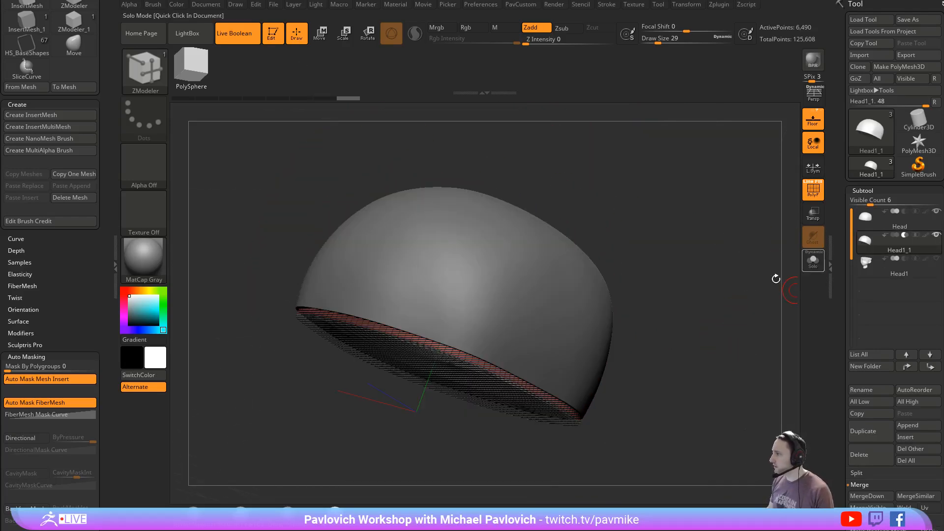
pyautogui.moveTo(775, 275)
pyautogui.mouseDown()
pyautogui.moveTo(792, 273)
pyautogui.moveTo(796, 247)
pyautogui.moveTo(768, 226)
pyautogui.moveTo(710, 246)
pyautogui.moveTo(688, 355)
pyautogui.moveTo(713, 252)
pyautogui.moveTo(741, 225)
pyautogui.mouseUp()
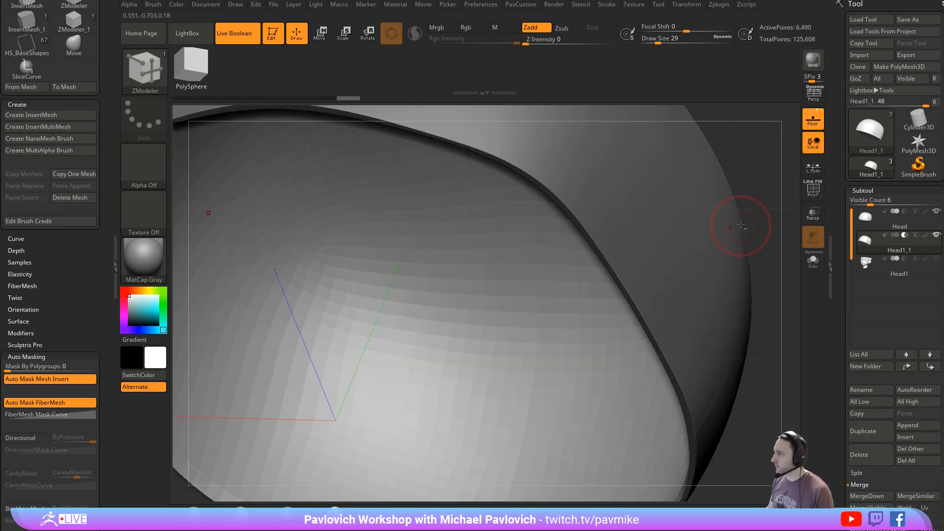
pyautogui.click(814, 189)
pyautogui.moveTo(764, 173); pyautogui.dragTo(653, 263)
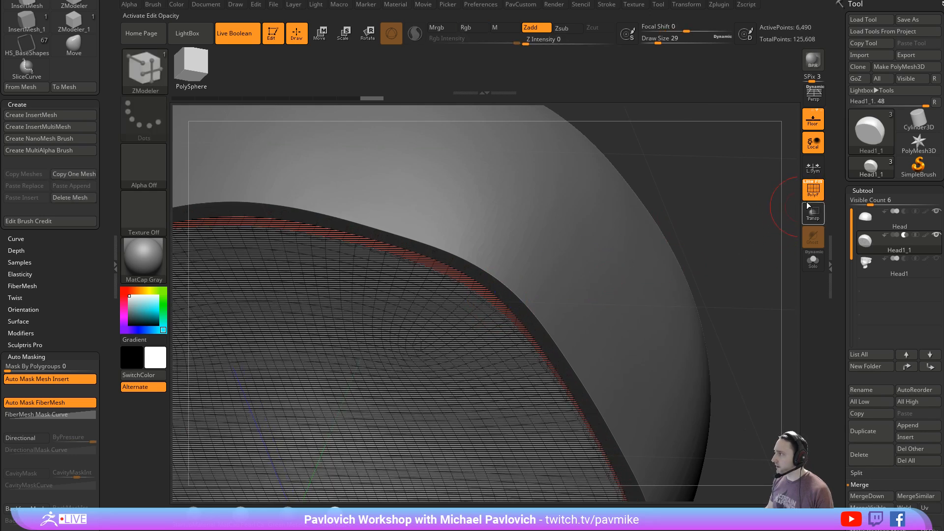
pyautogui.hotkey('shift', 'f')
pyautogui.keyDown('alt'); pyautogui.moveTo(739, 234); pyautogui.dragTo(663, 211); pyautogui.keyUp('alt')
pyautogui.moveTo(682, 259); pyautogui.dragTo(686, 229)
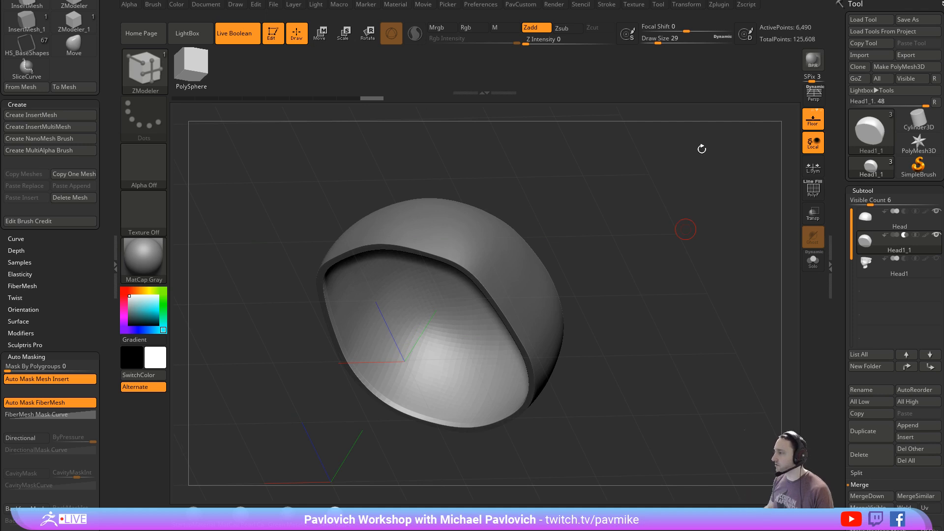
pyautogui.moveTo(701, 149)
pyautogui.mouseDown()
pyautogui.moveTo(676, 229)
pyautogui.moveTo(683, 209)
pyautogui.mouseUp()
pyautogui.press('s')
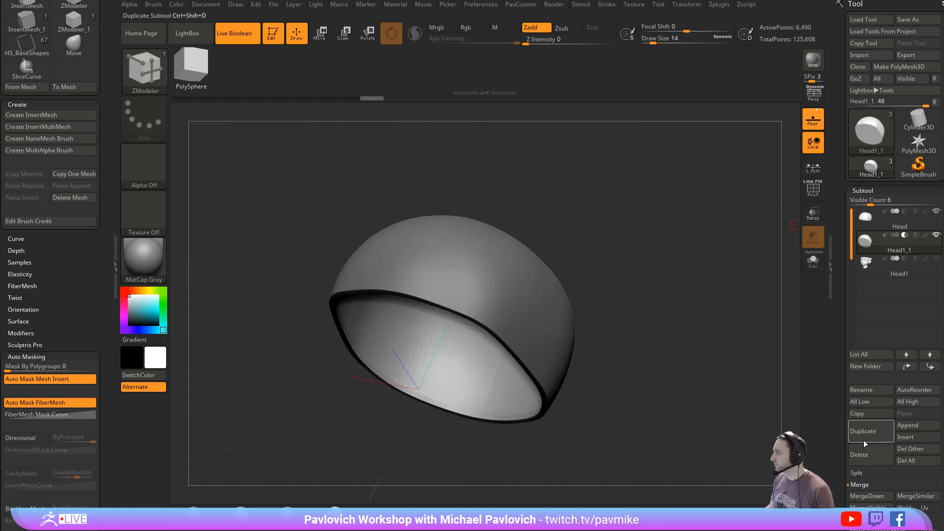
# - Delete the remeshed skull cap copy and isolate the original skull cap in Solo mode
pyautogui.click(861, 454)
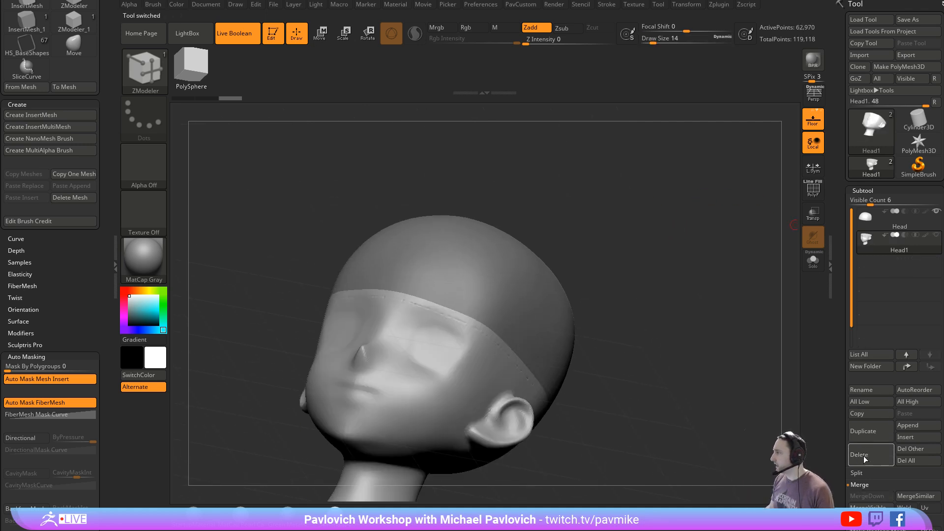
pyautogui.click(889, 229)
pyautogui.click(813, 263)
pyautogui.moveTo(714, 305); pyautogui.dragTo(720, 241)
pyautogui.keyDown('alt'); pyautogui.moveTo(719, 197); pyautogui.dragTo(716, 244); pyautogui.keyUp('alt')
# - DynaMesh the skull cap at resolution 256 and show its Polyframe
pyautogui.press('2')
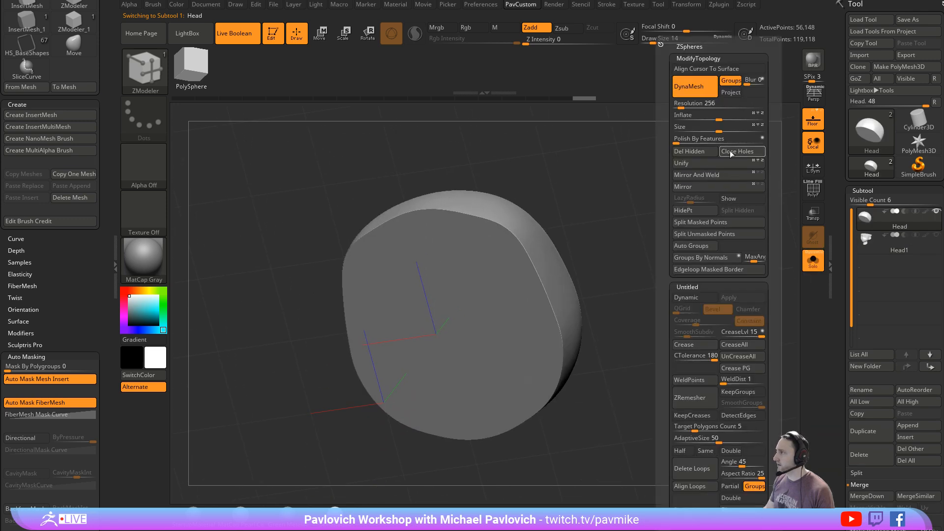
pyautogui.click(706, 91)
pyautogui.hotkey('shift', 'f')
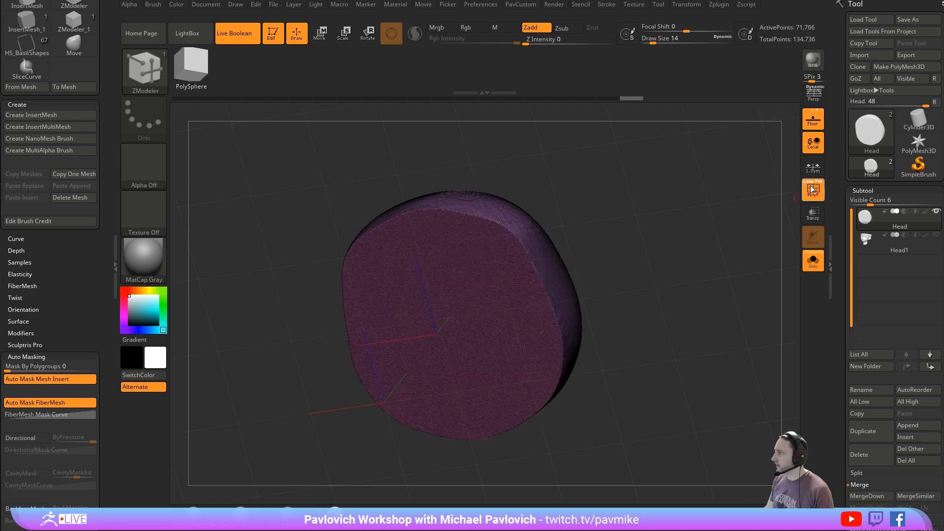
# - Insert a Cylinder12 primitive at the centre of the skull cap's flat underside with the IMM base primitives brush
pyautogui.keyDown('shift'); pyautogui.moveTo(734, 204); pyautogui.dragTo(712, 192); pyautogui.keyUp('shift')
pyautogui.press('b')
pyautogui.press('i')
pyautogui.press('p')
pyautogui.press('m')
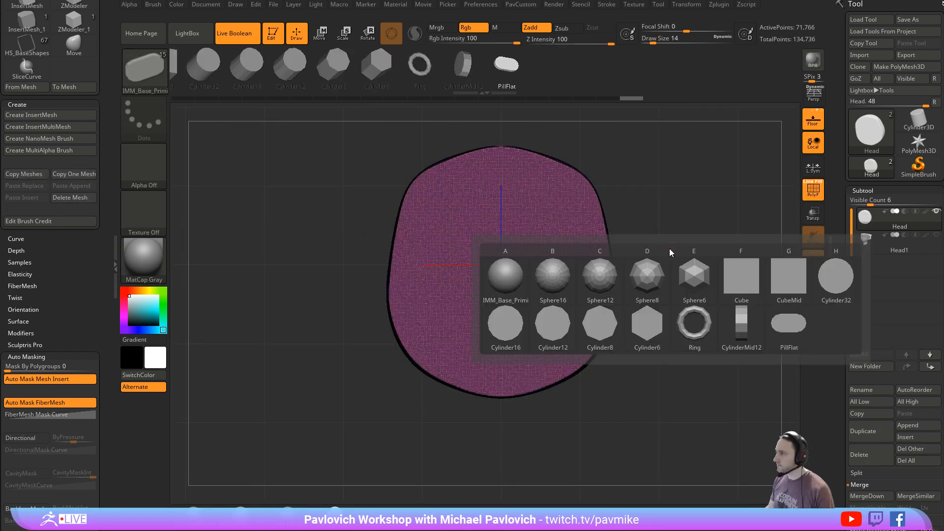
pyautogui.click(557, 326)
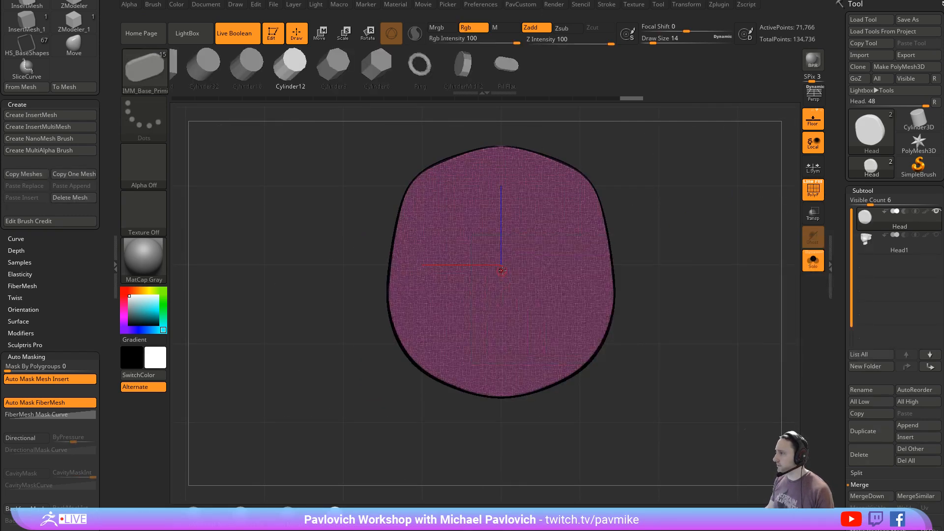
pyautogui.moveTo(503, 268); pyautogui.dragTo(532, 260)
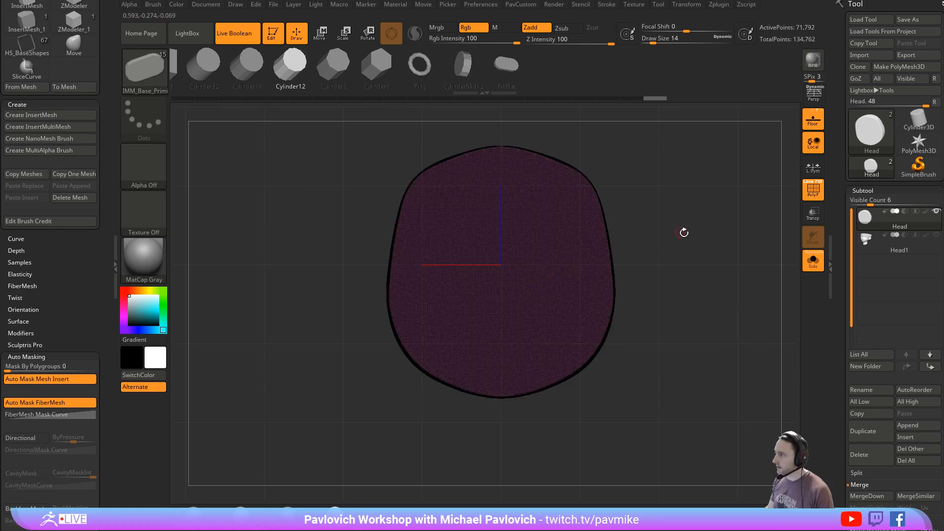
# - Toggle double-sided display and move the inserted cylinder along Z so it protrudes from the flat underside
pyautogui.moveTo(682, 232); pyautogui.dragTo(652, 289)
pyautogui.press('w')
pyautogui.press('`')
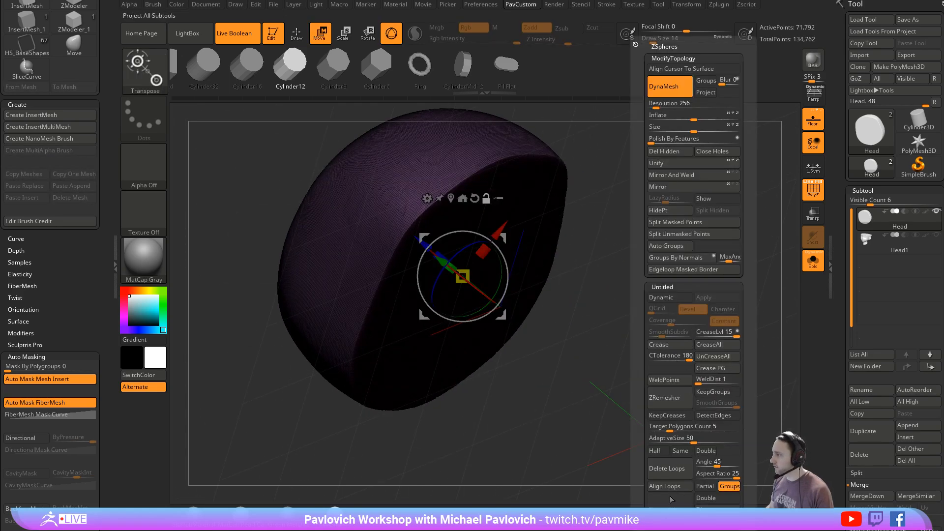
pyautogui.click(703, 499)
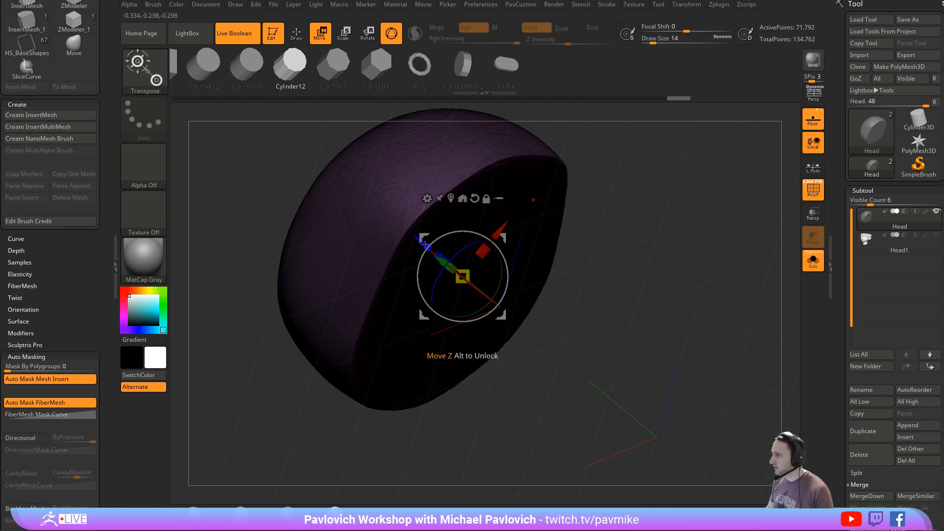
pyautogui.moveTo(462, 276)
pyautogui.mouseDown()
pyautogui.moveTo(491, 300)
pyautogui.moveTo(447, 263)
pyautogui.mouseUp()
pyautogui.press('q')
pyautogui.moveTo(729, 291)
pyautogui.mouseDown()
pyautogui.moveTo(703, 261)
pyautogui.moveTo(674, 279)
pyautogui.mouseUp()
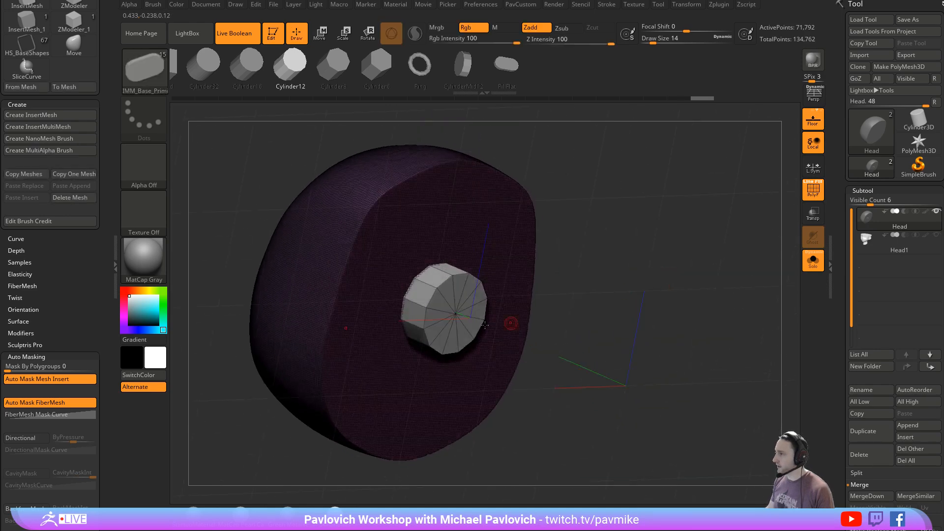
# - Open the DynaMesh settings and try to create a shell from the skull cap
pyautogui.moveTo(826, 308); pyautogui.dragTo(837, 184)
pyautogui.scroll(-3, 854, 226)
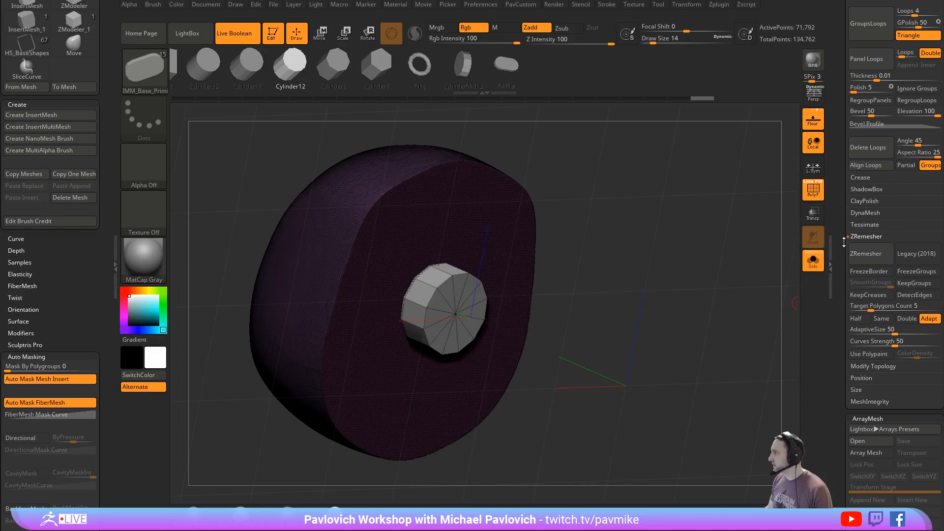
pyautogui.moveTo(839, 222); pyautogui.dragTo(841, 316)
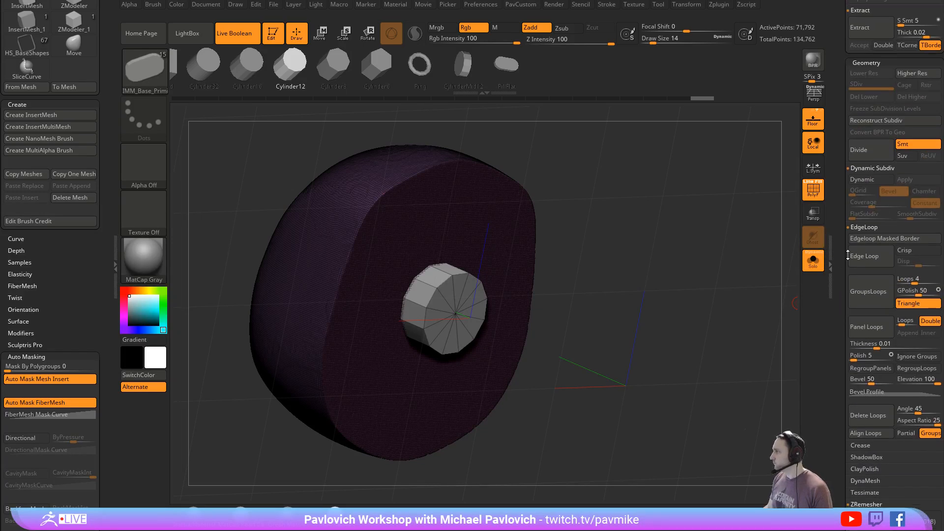
pyautogui.keyDown('shift'); pyautogui.click(863, 228); pyautogui.keyUp('shift')
pyautogui.keyDown('shift'); pyautogui.click(861, 297); pyautogui.keyUp('shift')
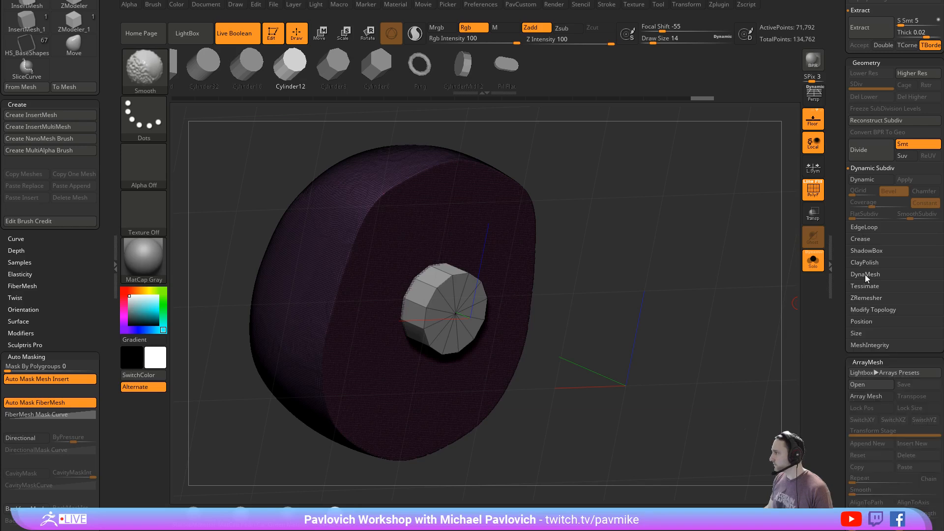
pyautogui.click(865, 274)
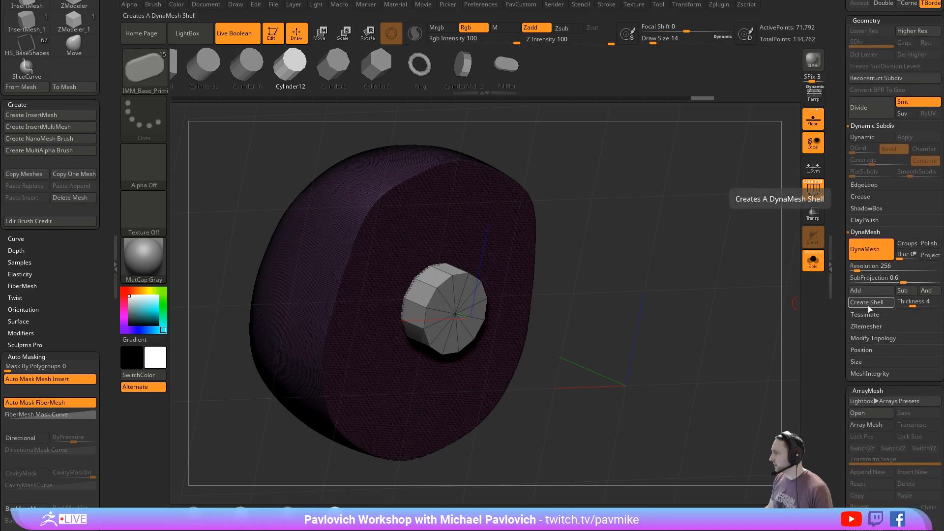
pyautogui.click(867, 303)
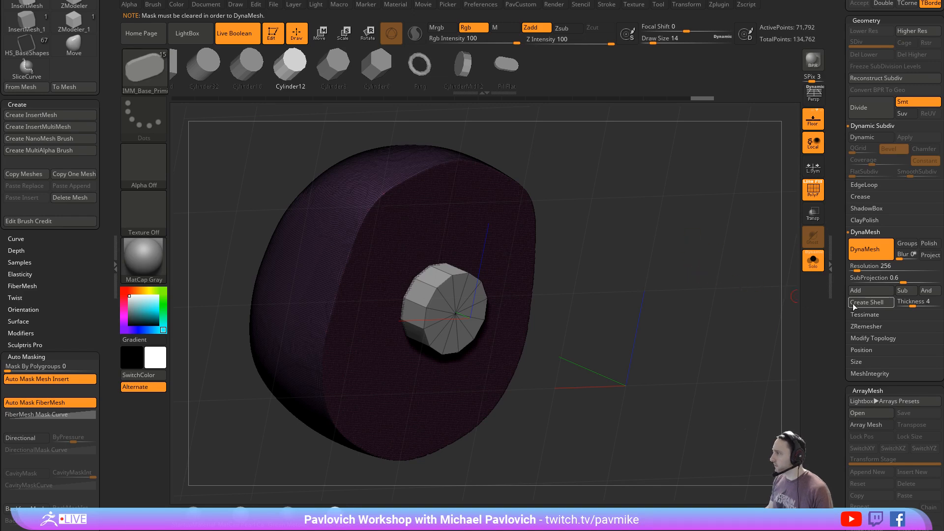
# - Clear the mask, create a DynaMesh shell with thickness 4 and assign the mesh a single polygroup
pyautogui.keyDown('ctrl'); pyautogui.moveTo(781, 296); pyautogui.dragTo(760, 364); pyautogui.keyUp('ctrl')
pyautogui.keyDown('ctrl'); pyautogui.moveTo(727, 251); pyautogui.dragTo(557, 251); pyautogui.keyUp('ctrl')
pyautogui.hotkey('ctrl', 'z')
pyautogui.click(859, 307)
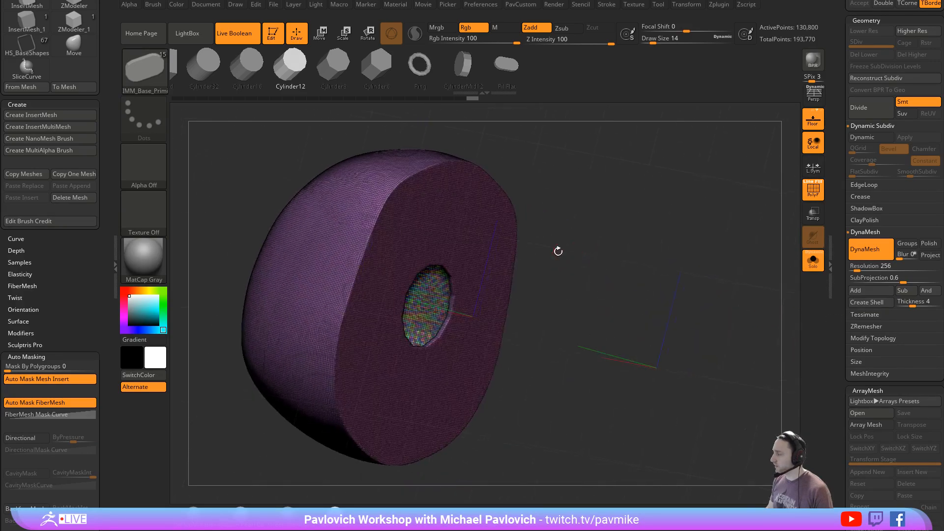
pyautogui.hotkey('ctrl', 'w')
# - Append a Cube3D subtool and select it
pyautogui.keyDown('shift'); pyautogui.moveTo(680, 258); pyautogui.dragTo(688, 241); pyautogui.keyUp('shift')
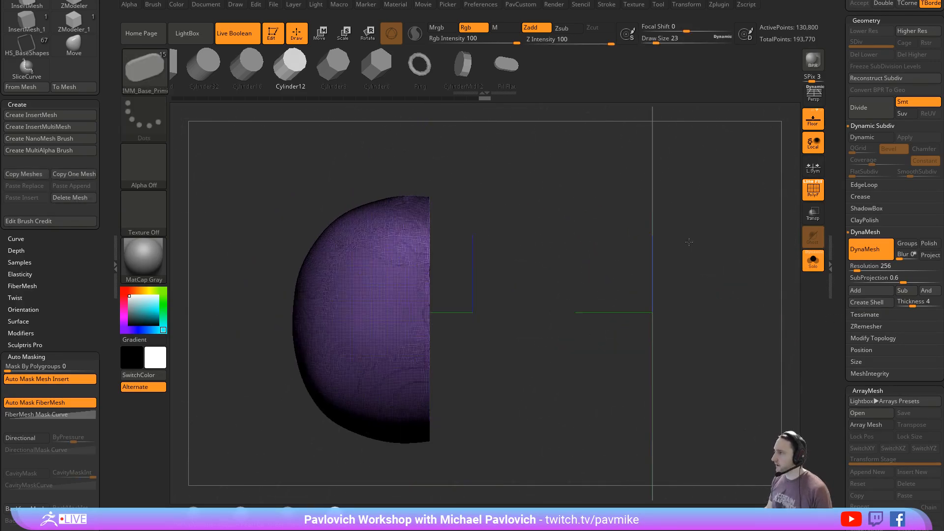
pyautogui.moveTo(839, 245); pyautogui.dragTo(830, 393)
pyautogui.click(907, 425)
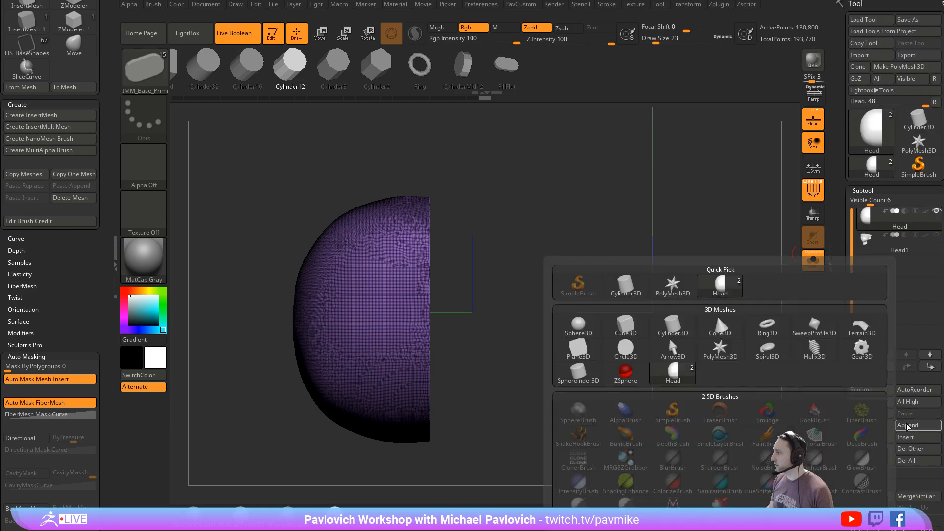
pyautogui.click(626, 325)
pyautogui.keyDown('ctrl'); pyautogui.moveTo(601, 245); pyautogui.dragTo(604, 211, button='right'); pyautogui.keyUp('ctrl')
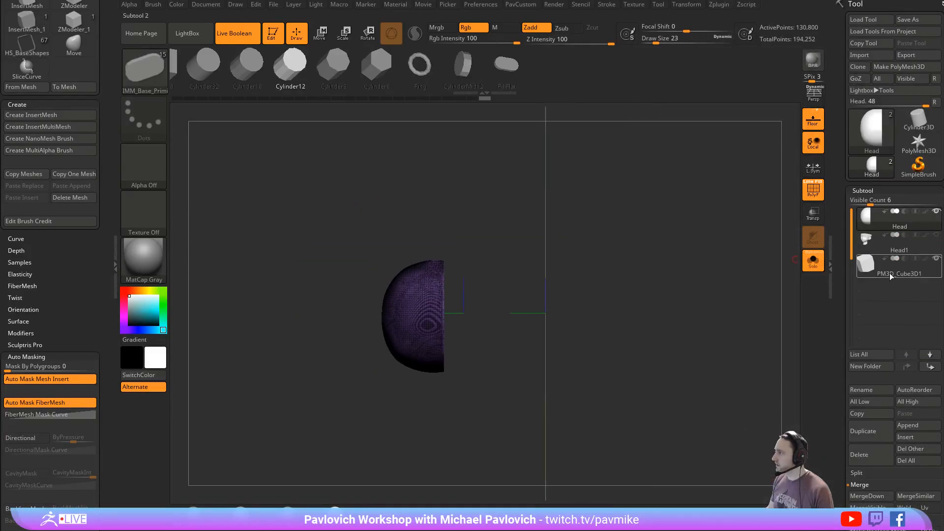
pyautogui.click(889, 274)
# - Raise the cube above the skull cap, leave Solo mode and set the cube to subtract in Live Boolean
pyautogui.keyDown('alt'); pyautogui.moveTo(669, 237); pyautogui.dragTo(661, 280, button='right'); pyautogui.keyUp('alt')
pyautogui.press('w')
pyautogui.moveTo(454, 296); pyautogui.dragTo(455, 179)
pyautogui.click(813, 262)
pyautogui.moveTo(715, 284); pyautogui.dragTo(681, 275, button='right')
pyautogui.click(904, 258)
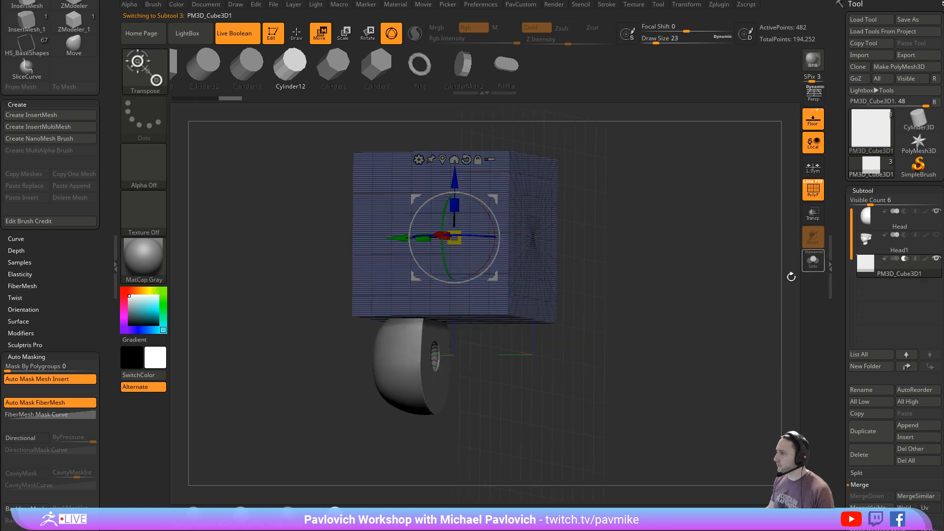
# - Hide Polyframe and lower the subtractive cube along Z through the skull cap to expose the shell's interior
pyautogui.moveTo(786, 275); pyautogui.dragTo(734, 292, button='right')
pyautogui.click(812, 190)
pyautogui.keyDown('alt'); pyautogui.moveTo(686, 270); pyautogui.dragTo(721, 289, button='right'); pyautogui.keyUp('alt')
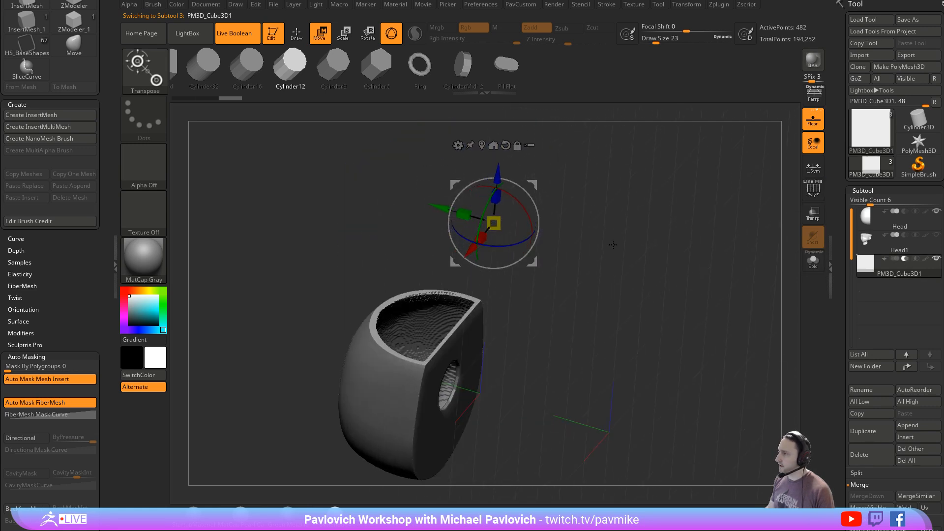
pyautogui.moveTo(495, 166); pyautogui.dragTo(498, 186)
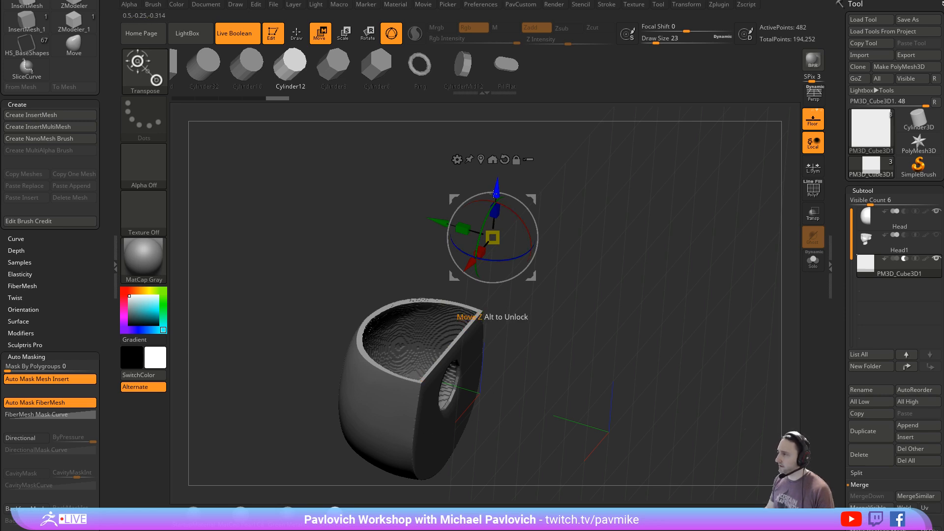
pyautogui.moveTo(496, 189); pyautogui.dragTo(494, 218)
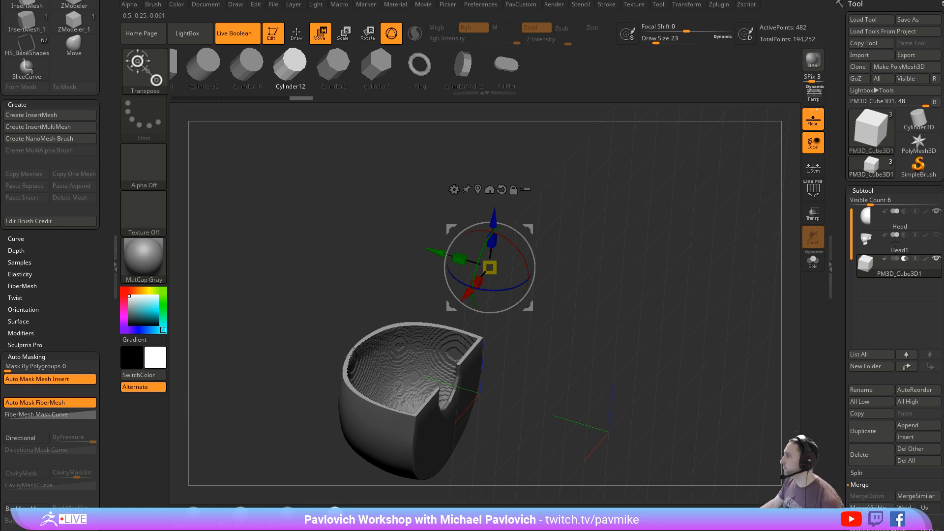
# - Inspect the skull cap in Solo mode, show the lower head in the cutaway and select the cube subtool
pyautogui.click(908, 225)
pyautogui.click(896, 252)
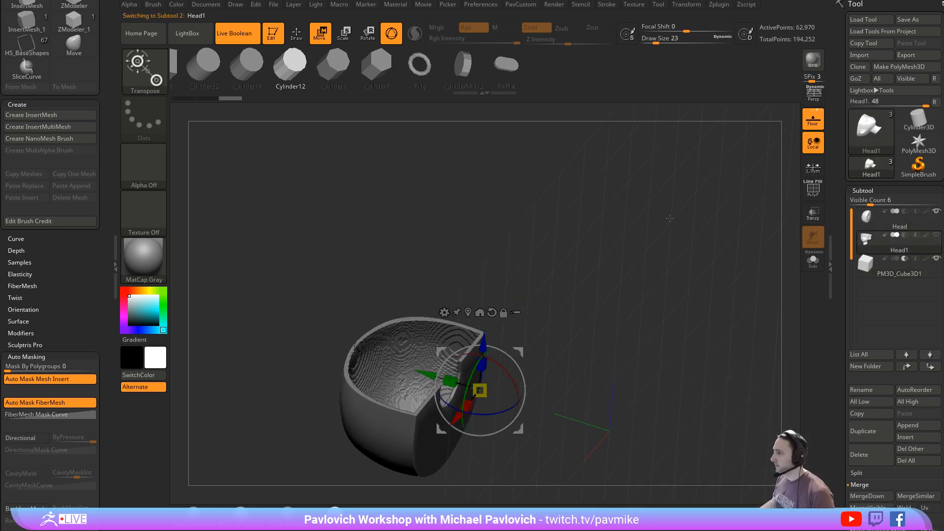
pyautogui.moveTo(670, 219); pyautogui.dragTo(731, 301)
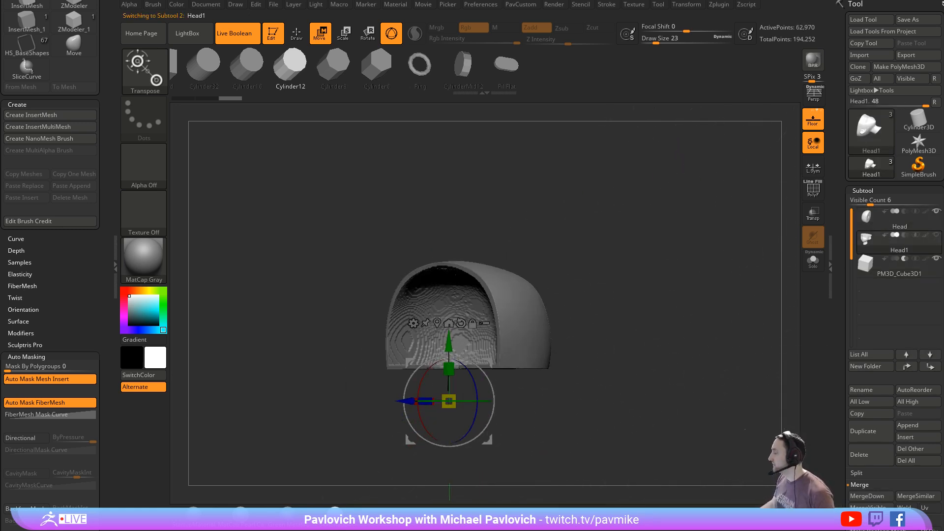
pyautogui.click(904, 226)
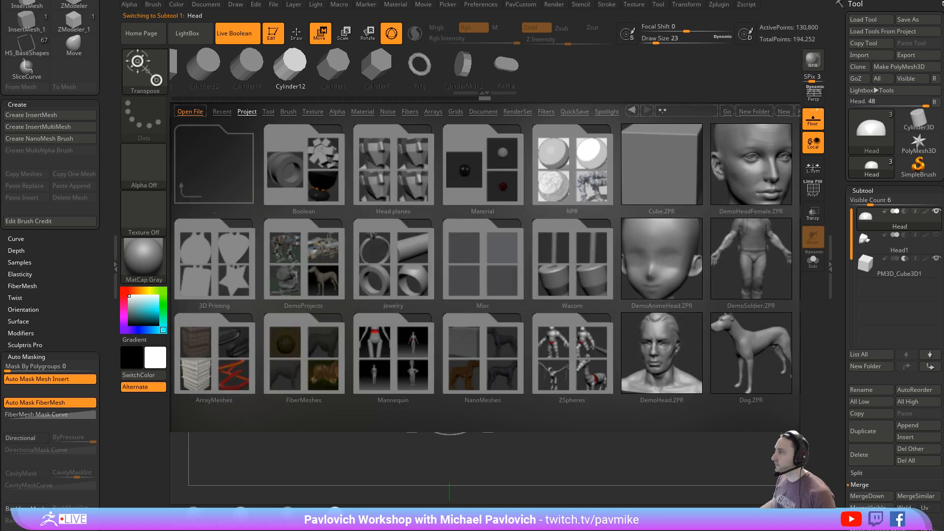
pyautogui.click(812, 261)
pyautogui.moveTo(728, 258); pyautogui.dragTo(688, 260)
pyautogui.keyDown('alt'); pyautogui.moveTo(688, 259); pyautogui.dragTo(764, 225); pyautogui.keyUp('alt')
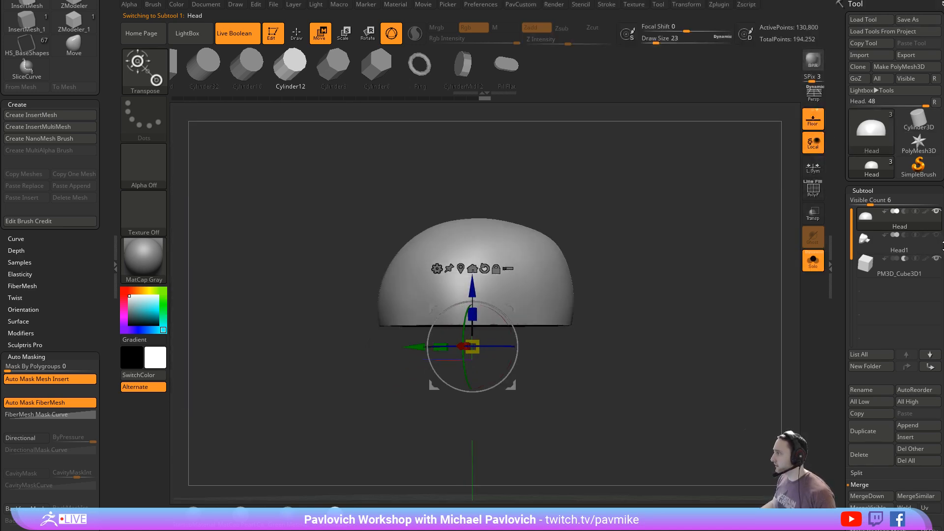
pyautogui.click(815, 264)
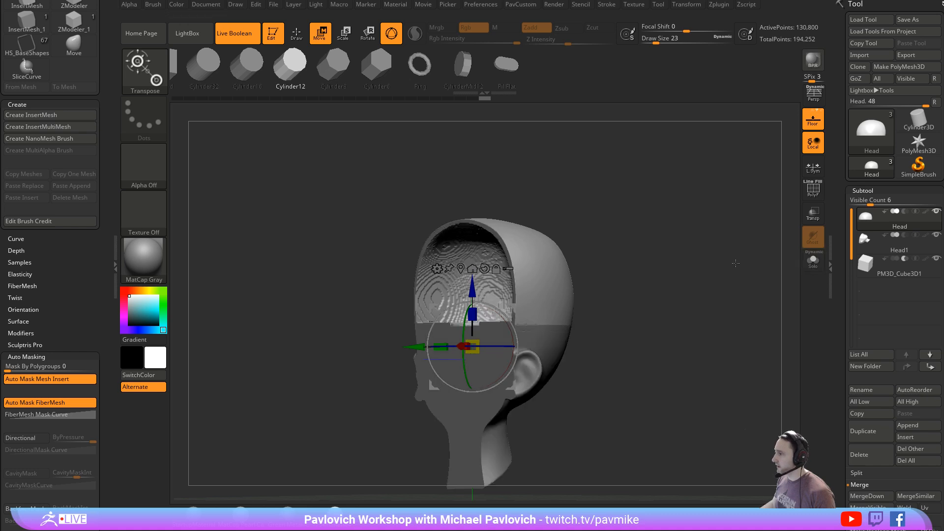
pyautogui.click(887, 265)
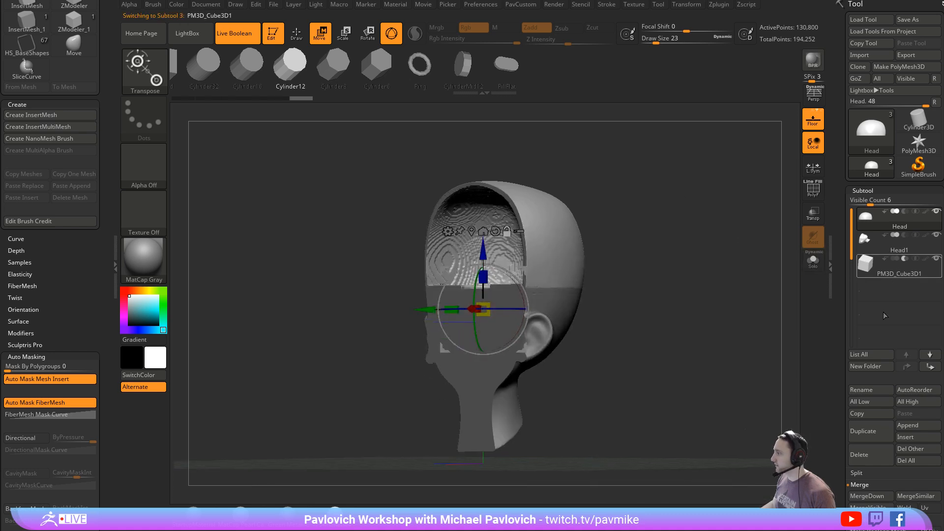
# - Delete the subtractive cube subtool from the cutaway and return to Draw mode
pyautogui.click(869, 458)
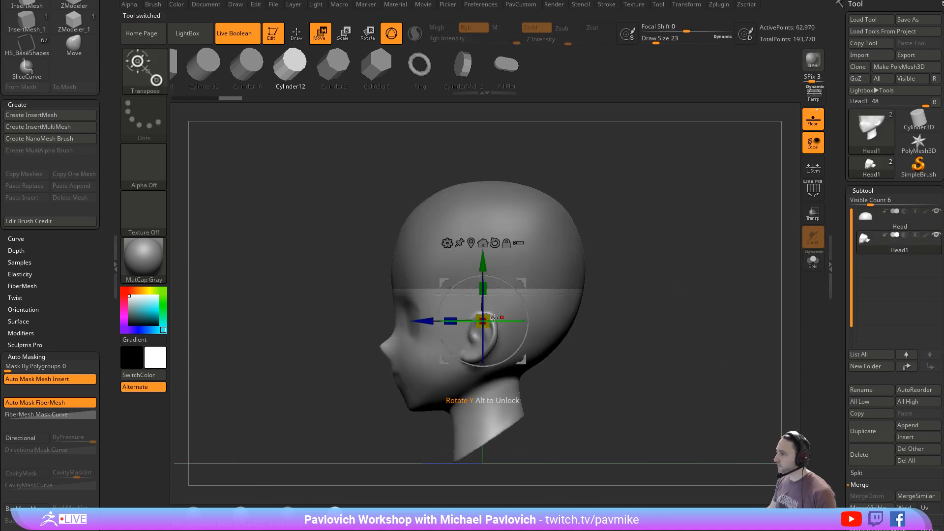
pyautogui.moveTo(481, 266); pyautogui.dragTo(482, 268)
pyautogui.press('q')
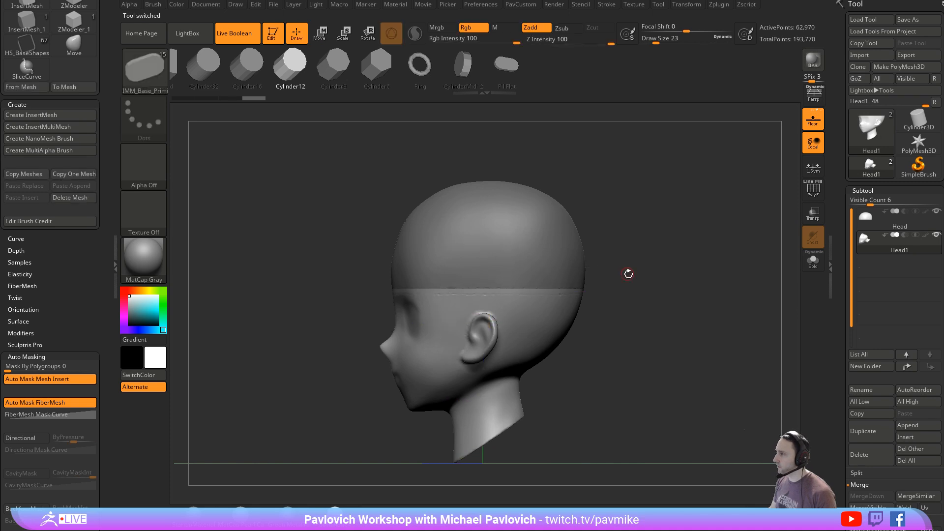
pyautogui.moveTo(627, 272)
pyautogui.mouseDown()
pyautogui.moveTo(657, 279)
pyautogui.moveTo(657, 263)
pyautogui.mouseUp()
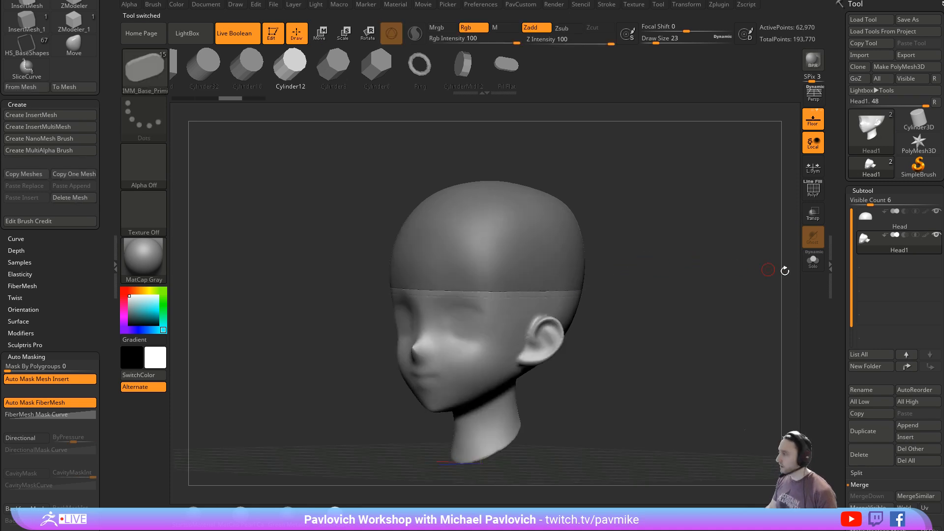
pyautogui.click(906, 426)
pyautogui.click(618, 287)
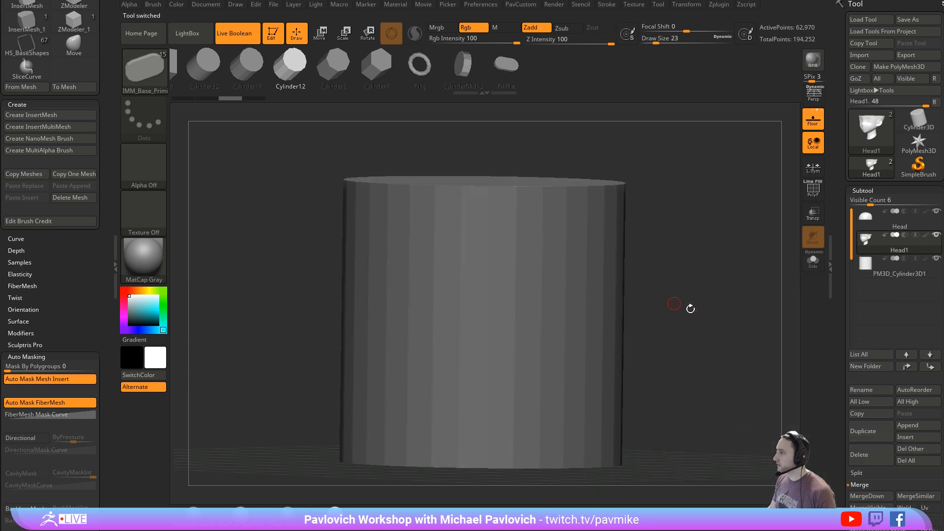
pyautogui.click(865, 454)
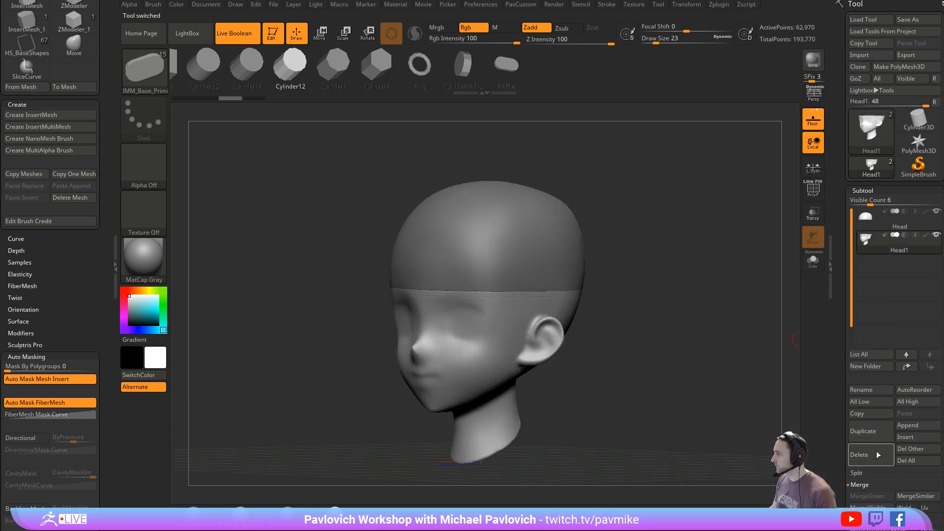
# - Append a Cube3D subtool, select it and flatten it along Y into a slab across the head
pyautogui.click(906, 425)
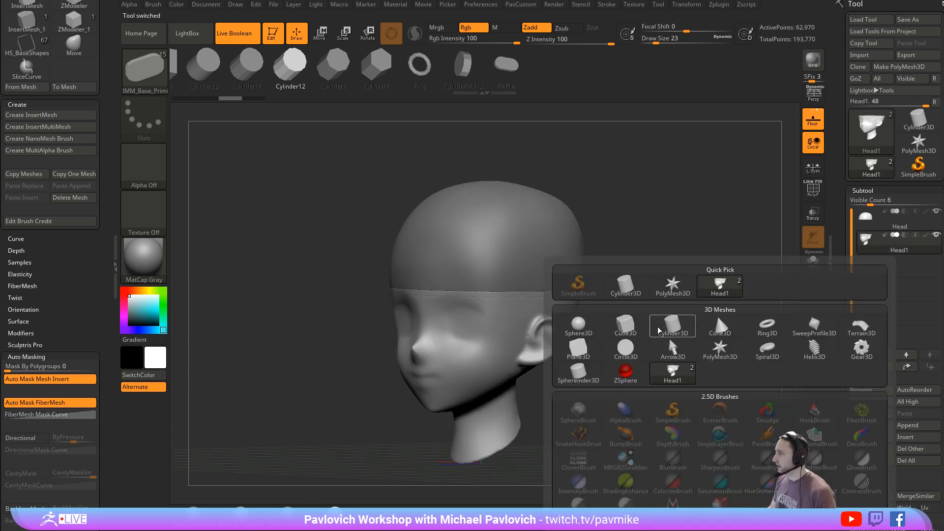
pyautogui.click(715, 313)
pyautogui.press('f')
pyautogui.click(870, 260)
pyautogui.press('w')
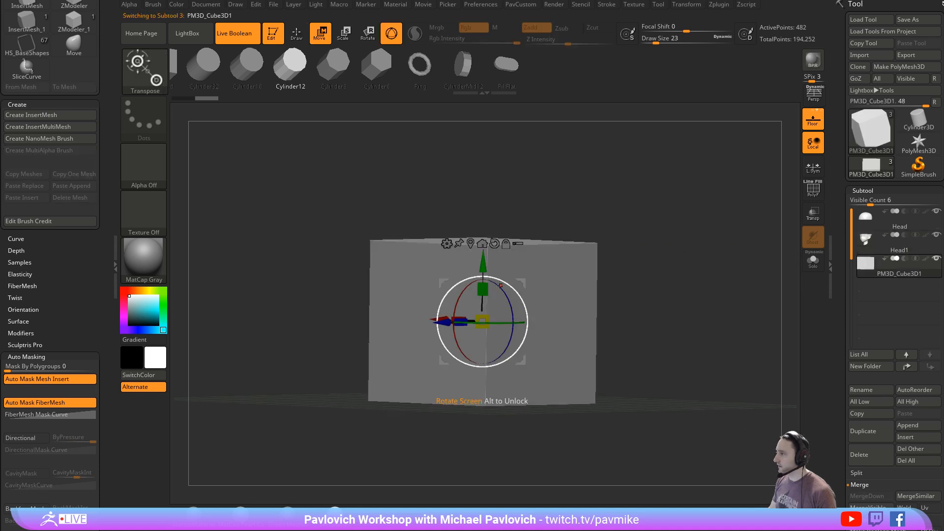
pyautogui.moveTo(482, 289); pyautogui.dragTo(485, 389)
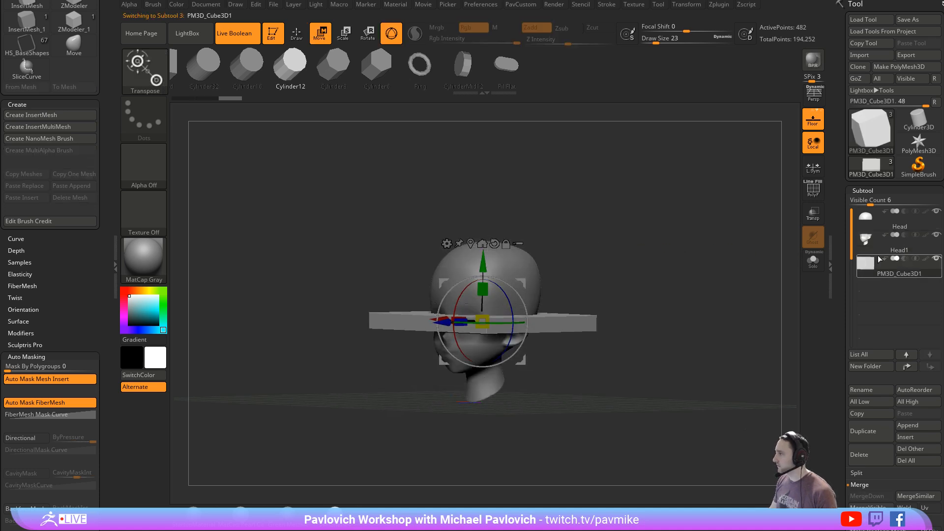
# - Set the slab to subtract, thin it further along Y and raise it to the seam beneath the skull cap
pyautogui.click(904, 259)
pyautogui.keyDown('shift'); pyautogui.moveTo(738, 277); pyautogui.dragTo(724, 277); pyautogui.keyUp('shift')
pyautogui.keyDown('ctrl'); pyautogui.moveTo(723, 277); pyautogui.dragTo(732, 317, button='right'); pyautogui.keyUp('ctrl')
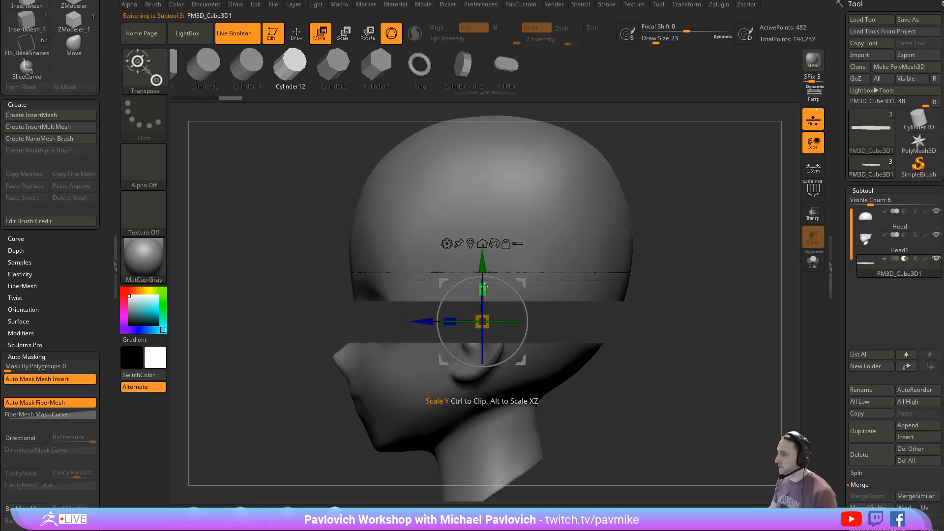
pyautogui.moveTo(483, 289); pyautogui.dragTo(484, 445)
pyautogui.moveTo(483, 261); pyautogui.dragTo(483, 220)
pyautogui.press('q')
pyautogui.moveTo(703, 229)
pyautogui.mouseDown()
pyautogui.moveTo(763, 238)
pyautogui.moveTo(683, 219)
pyautogui.moveTo(711, 218)
pyautogui.moveTo(433, 257)
pyautogui.moveTo(484, 229)
pyautogui.moveTo(485, 210)
pyautogui.moveTo(484, 218)
pyautogui.mouseUp()
# - Switch back to Draw mode and set the Draw Size to 37
pyautogui.press('w')
pyautogui.press('q')
pyautogui.press('w')
pyautogui.press('q')
pyautogui.press('s')
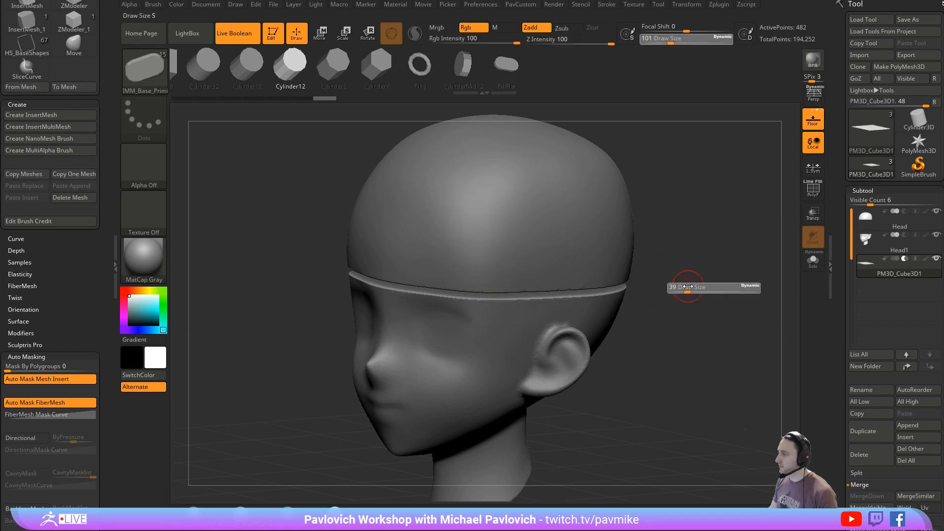
pyautogui.moveTo(689, 285); pyautogui.dragTo(695, 264)
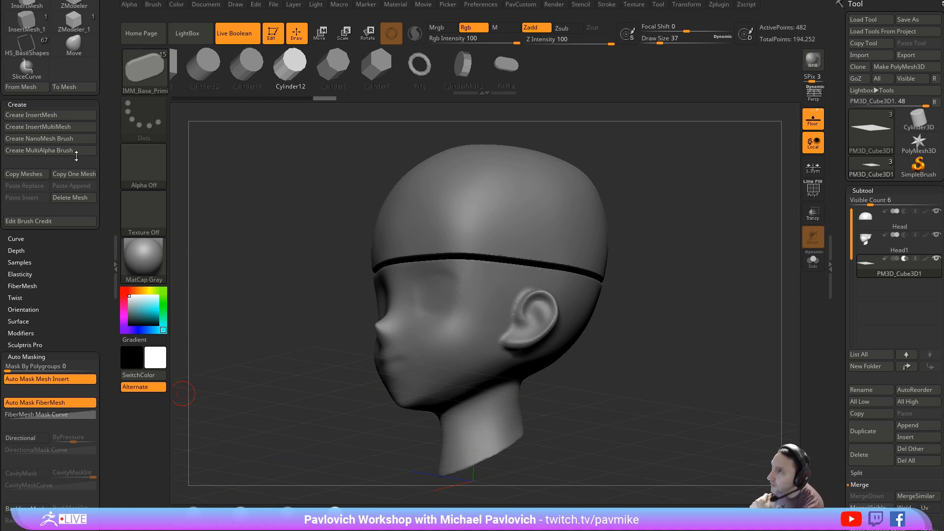
# - Try repositioning the light with MatCap Gray applied and preview the head with the Flat Color material
pyautogui.click(314, 4)
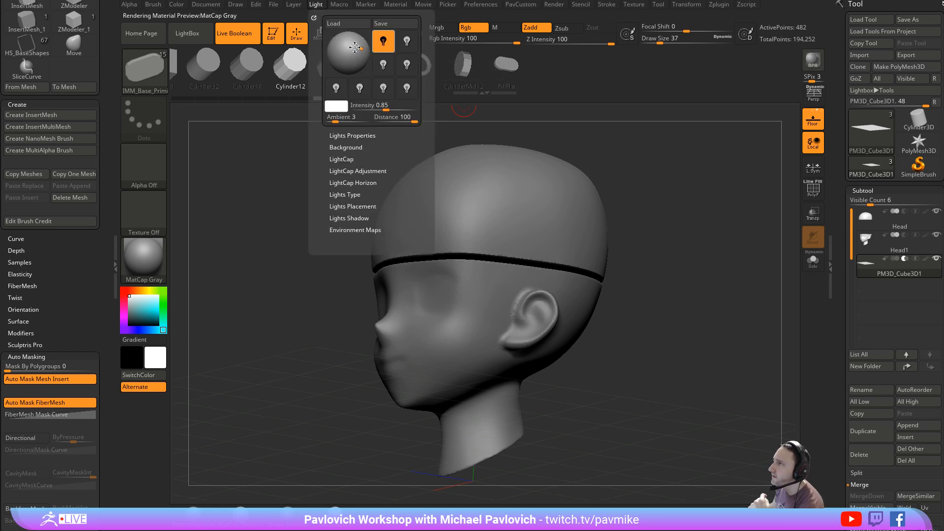
pyautogui.moveTo(355, 47)
pyautogui.mouseDown()
pyautogui.moveTo(342, 55)
pyautogui.moveTo(336, 41)
pyautogui.moveTo(344, 39)
pyautogui.moveTo(338, 48)
pyautogui.mouseUp()
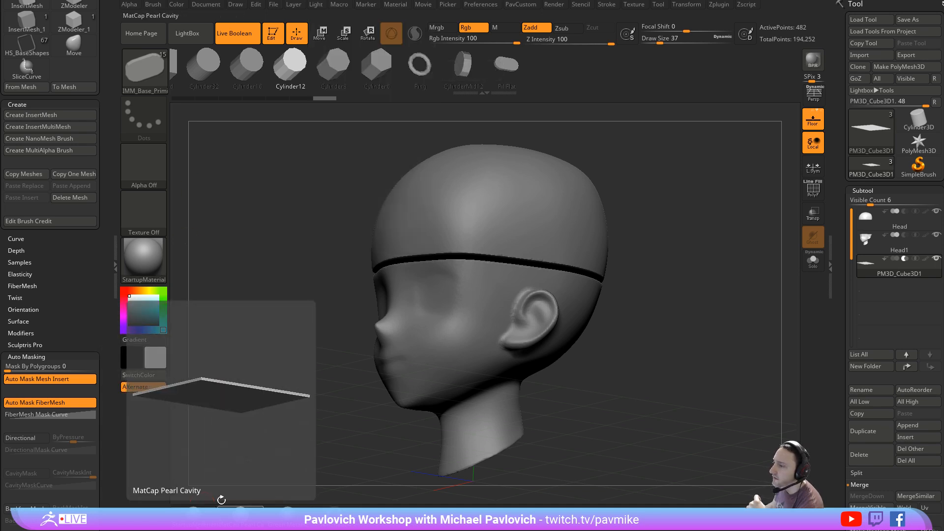
pyautogui.click(144, 260)
pyautogui.click(203, 391)
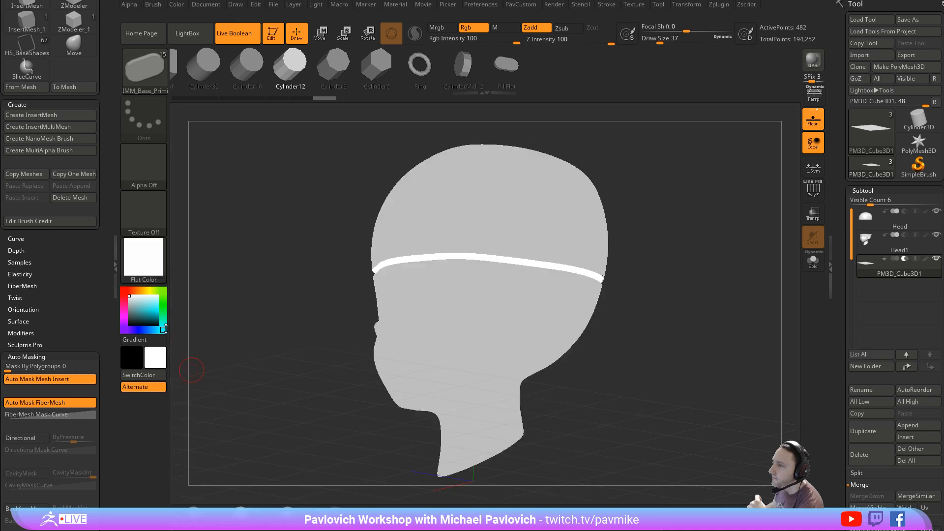
# - Apply BasicMaterial and reposition the light to illuminate the head from the front
pyautogui.click(144, 261)
pyautogui.click(255, 389)
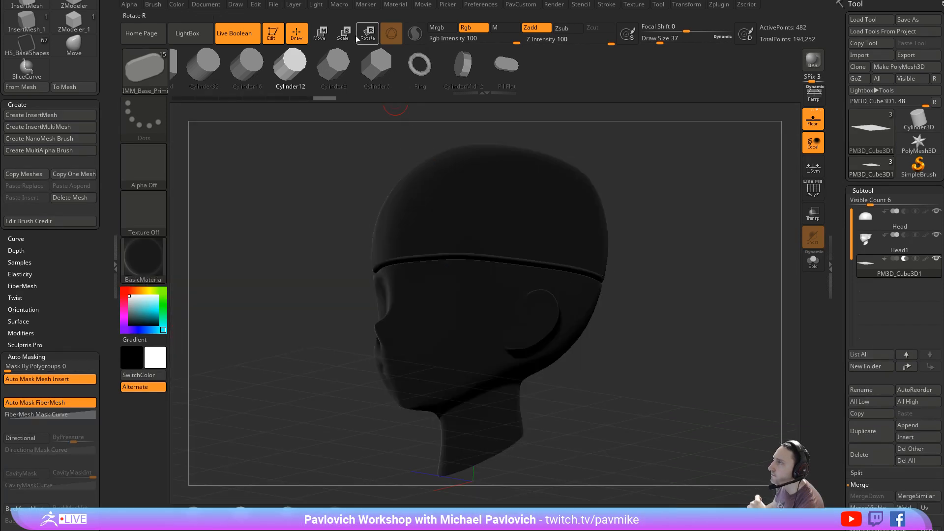
pyautogui.click(316, 4)
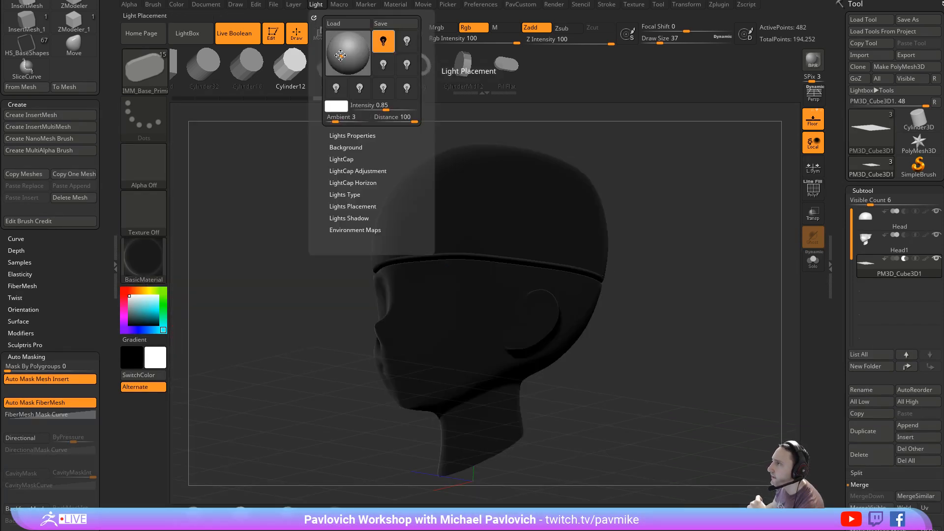
pyautogui.moveTo(340, 55)
pyautogui.mouseDown()
pyautogui.moveTo(336, 38)
pyautogui.moveTo(343, 53)
pyautogui.mouseUp()
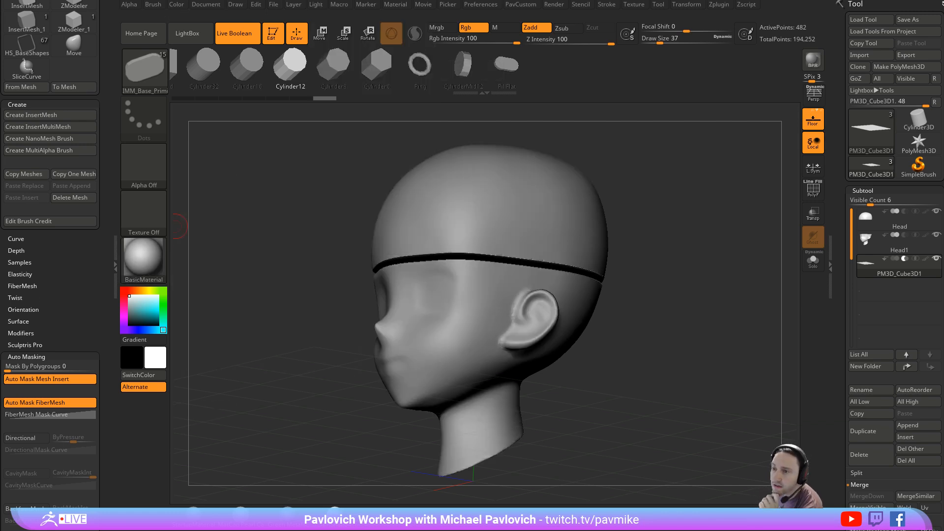
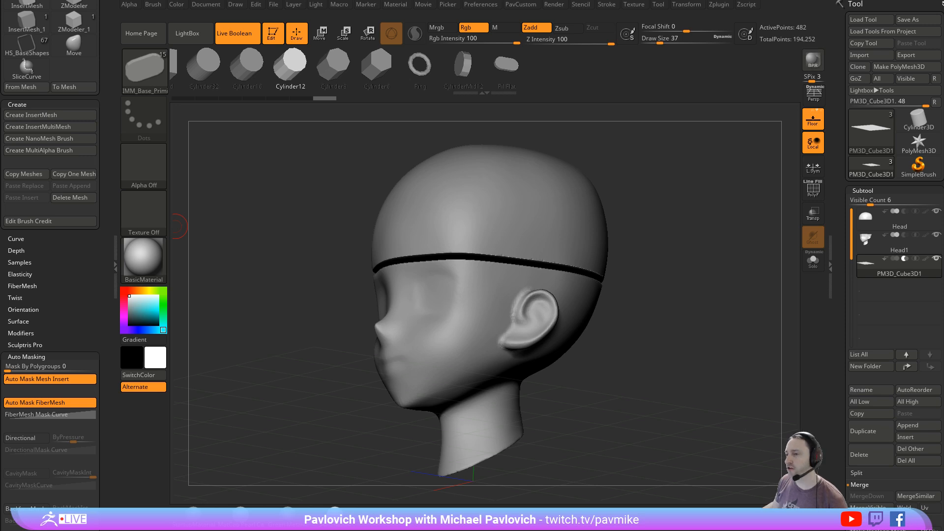
# - Turn off Live Boolean, leave Edit mode and clear the head from the canvas
pyautogui.click(242, 38)
pyautogui.click(275, 36)
pyautogui.hotkey('ctrl', 'n')
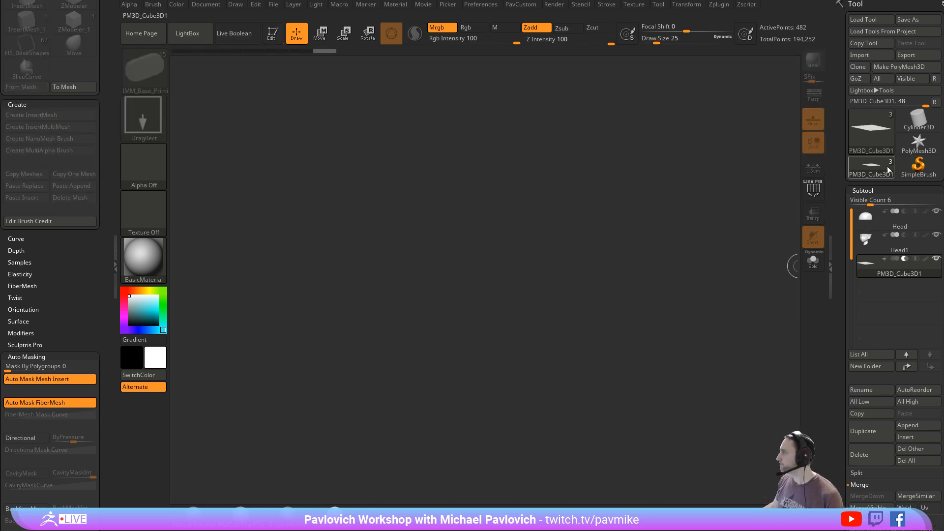
# - Choose the Plane3D primitive, draw it large on the canvas and enter Edit mode
pyautogui.click(915, 168)
pyautogui.click(888, 130)
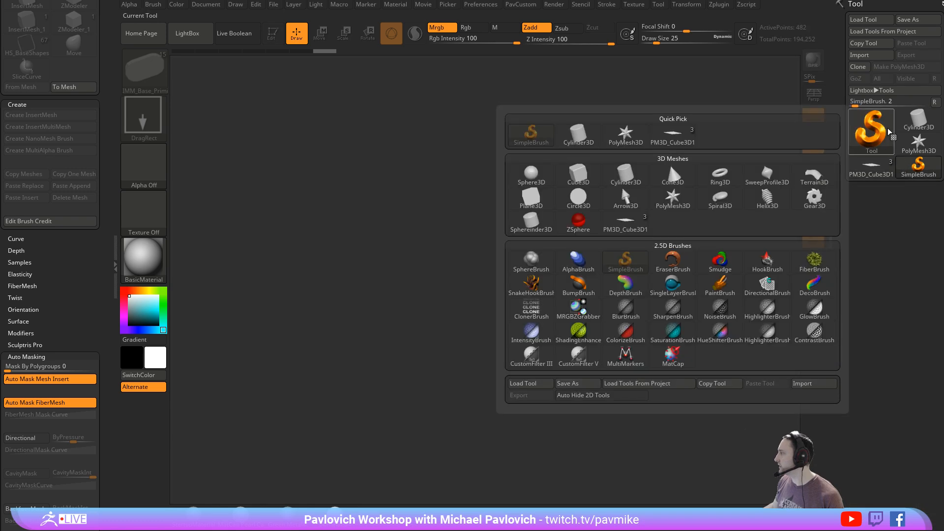
pyautogui.click(531, 199)
pyautogui.moveTo(493, 292); pyautogui.dragTo(551, 423)
pyautogui.click(272, 34)
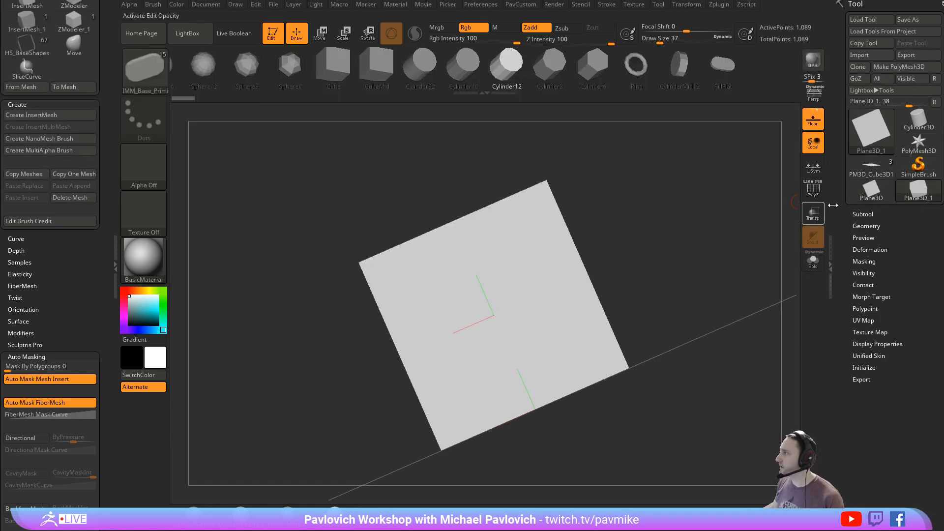
# - Show the plane's polyframe, face it squarely and convert it to a PolyMesh3D
pyautogui.click(813, 189)
pyautogui.keyDown('shift'); pyautogui.moveTo(712, 196); pyautogui.dragTo(615, 196); pyautogui.keyUp('shift')
pyautogui.press('f')
pyautogui.click(902, 67)
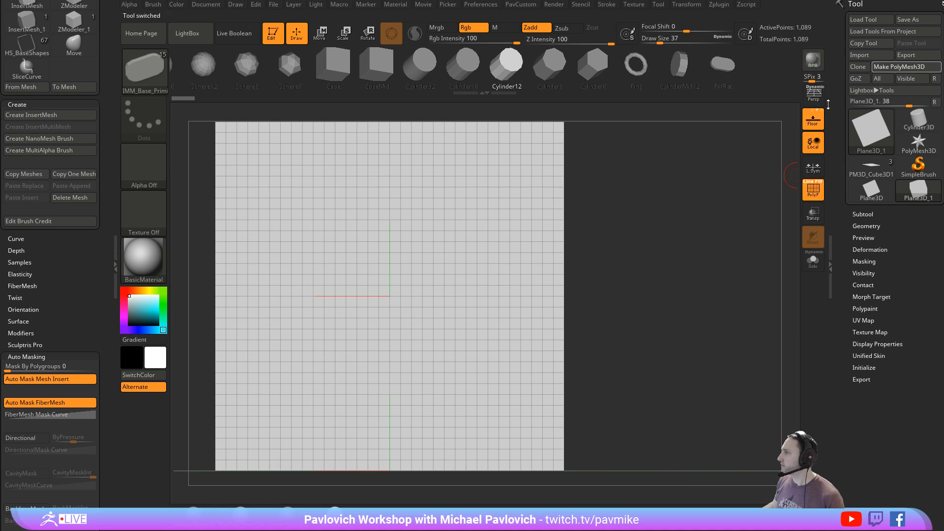
pyautogui.moveTo(691, 173); pyautogui.dragTo(745, 183)
# - Reconstruct the plane's lower subdivisions twice and delete the higher levels, leaving an eight-by-eight polygon grid
pyautogui.click(866, 249)
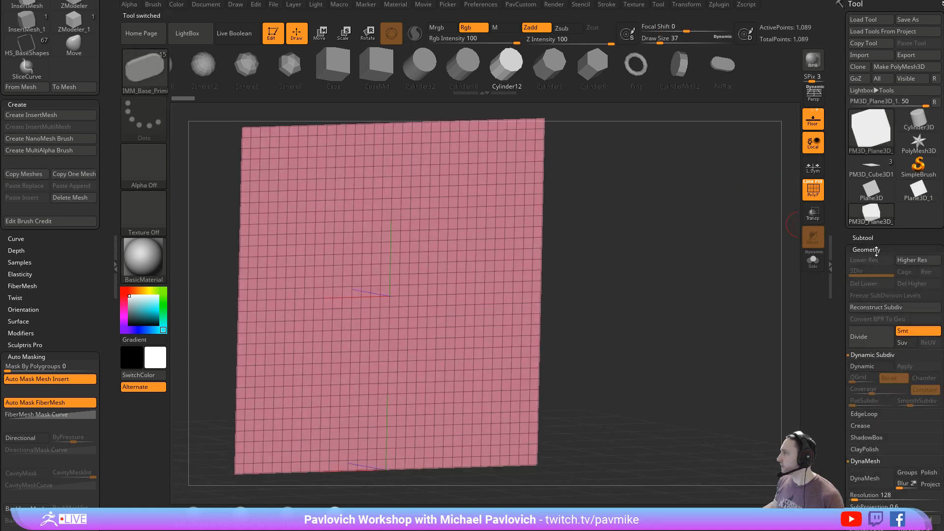
pyautogui.click(881, 308)
pyautogui.click(881, 307)
pyautogui.click(912, 284)
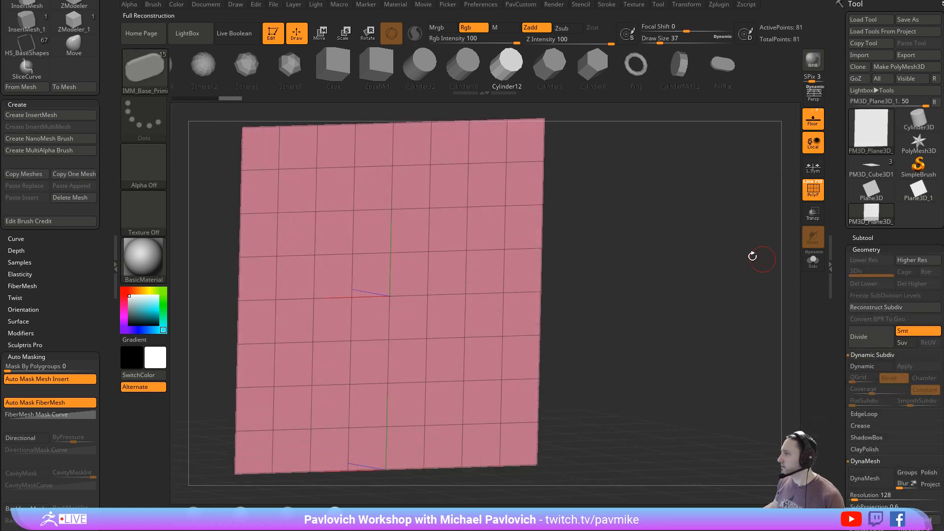
pyautogui.moveTo(752, 257); pyautogui.dragTo(767, 234)
pyautogui.moveTo(560, 235); pyautogui.dragTo(549, 230)
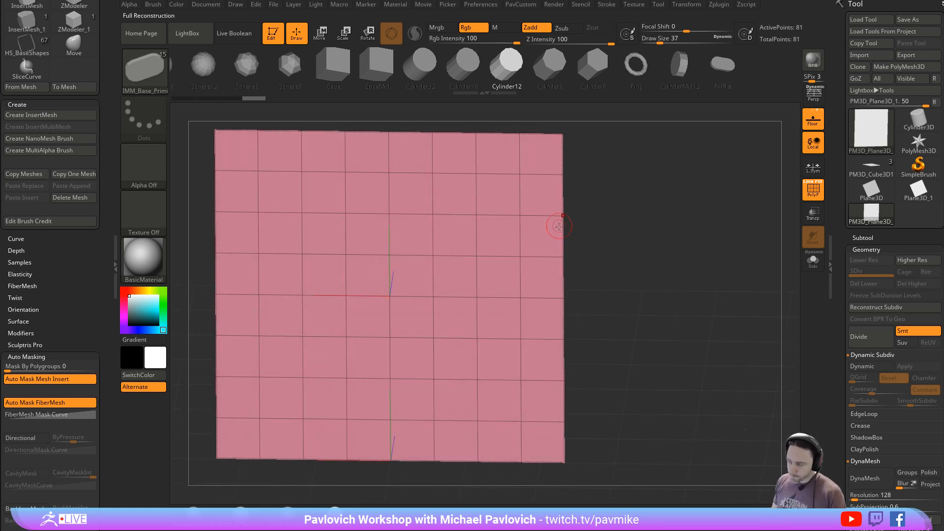
# - Switch to the ZModeler brush and set its polygon action to Insert Point
pyautogui.press('b')
pyautogui.press('z')
pyautogui.press('m')
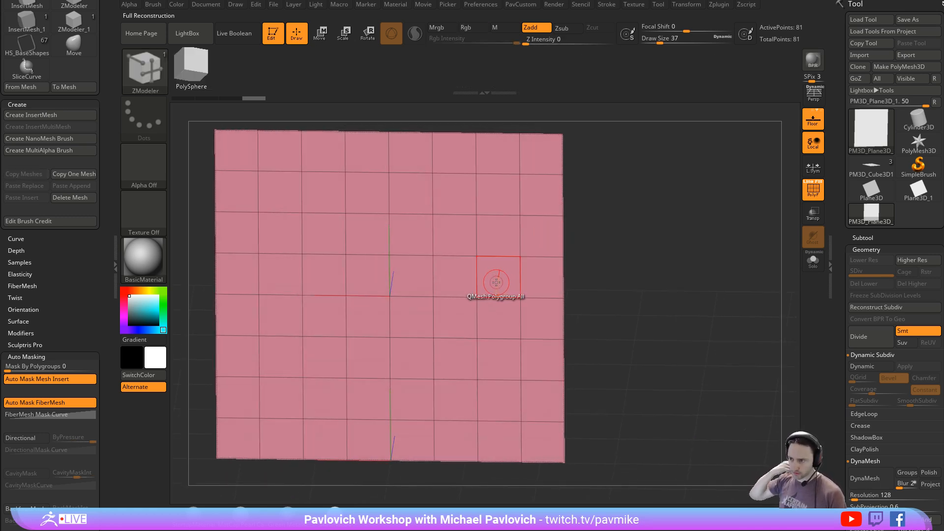
pyautogui.keyDown('alt'); pyautogui.moveTo(649, 254); pyautogui.dragTo(609, 251); pyautogui.keyUp('alt')
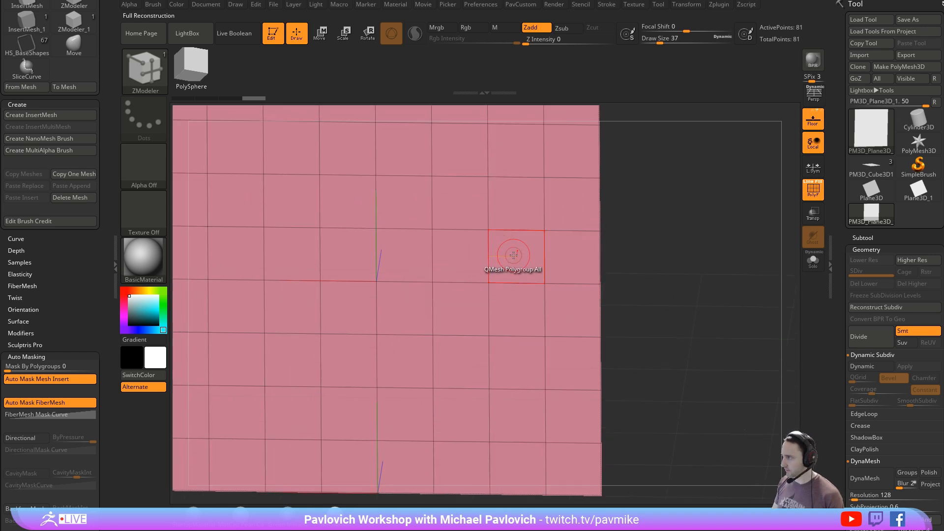
pyautogui.press('space')
pyautogui.click(507, 179)
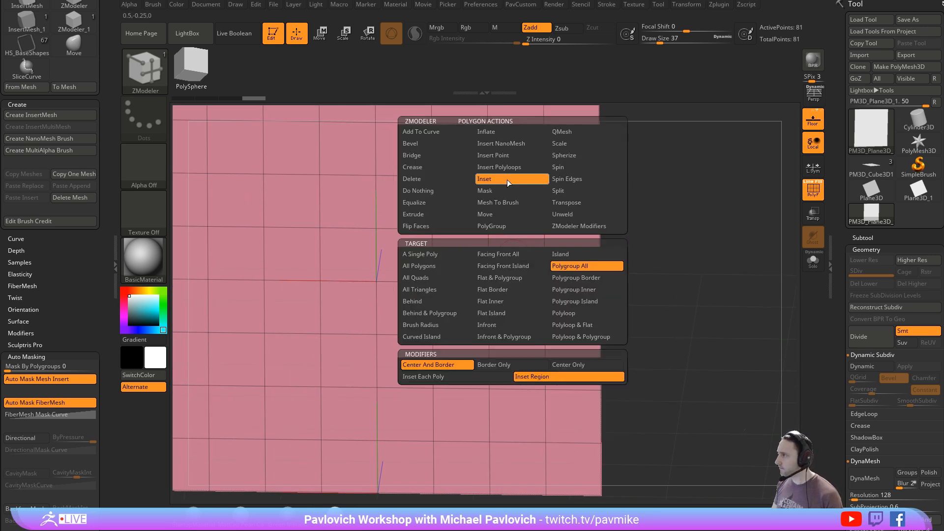
pyautogui.click(514, 156)
# - Try inserting a center point in a single polygon of the plane and undo it
pyautogui.click(514, 255)
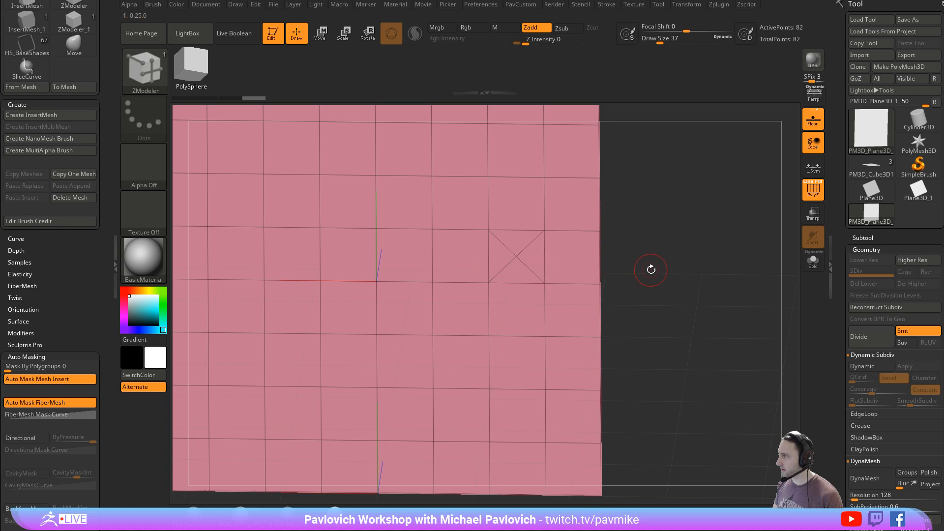
pyautogui.click(566, 305)
pyautogui.moveTo(653, 297); pyautogui.dragTo(675, 277)
pyautogui.hotkey('ctrl', 'z')
pyautogui.hotkey('ctrl', 'z')
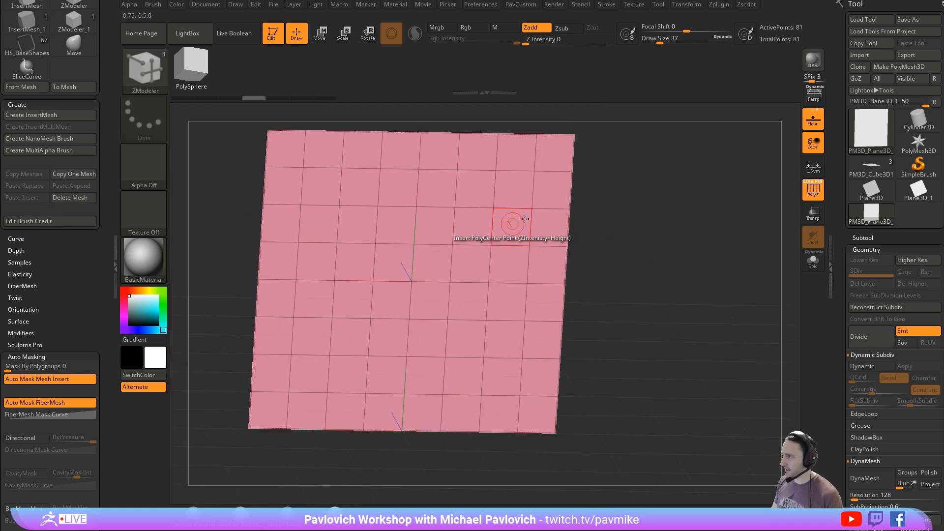
# - Mark a ring of polygons as a temporary polygroup and insert a center point in each one individually
pyautogui.press('space')
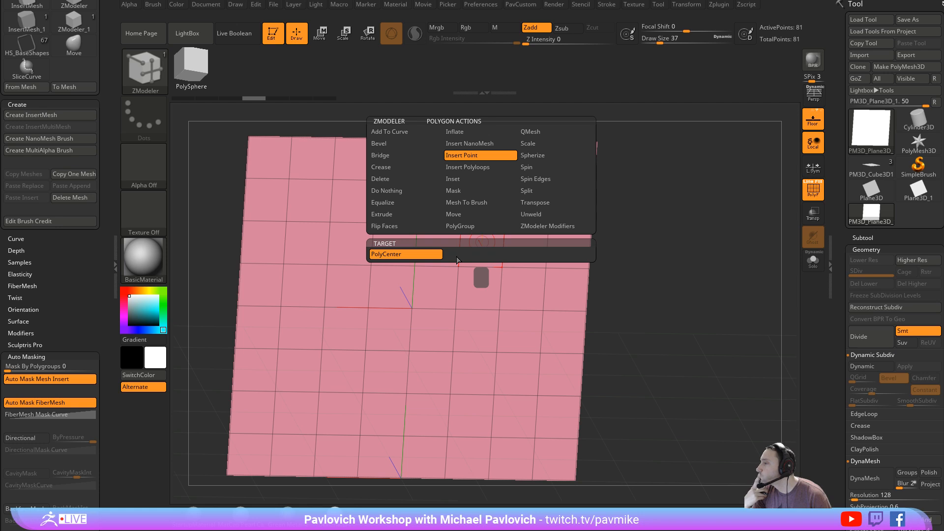
pyautogui.moveTo(311, 203)
pyautogui.keyDown('alt'); pyautogui.mouseDown()
pyautogui.moveTo(310, 322)
pyautogui.moveTo(383, 358)
pyautogui.moveTo(506, 342)
pyautogui.moveTo(523, 246)
pyautogui.moveTo(353, 202)
pyautogui.mouseUp(); pyautogui.keyUp('alt')
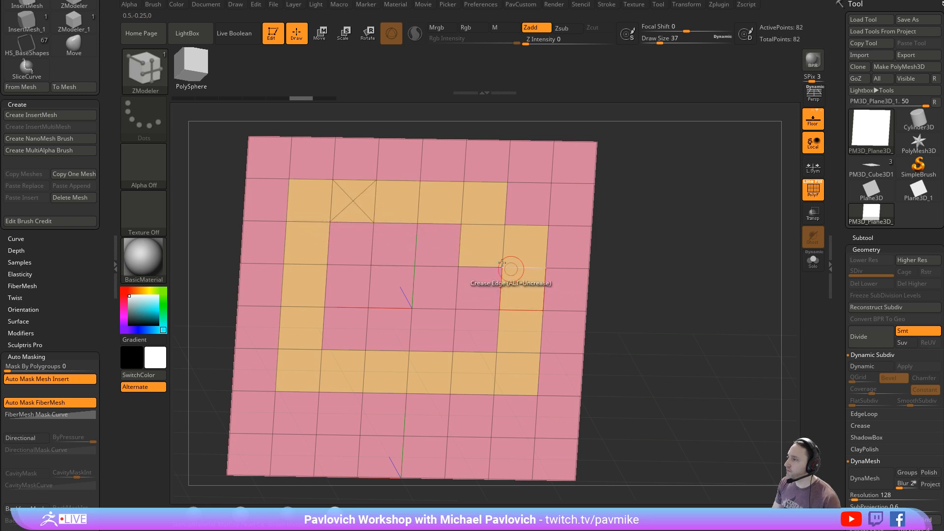
pyautogui.click(400, 200)
pyautogui.click(441, 202)
pyautogui.click(483, 204)
pyautogui.click(483, 244)
pyautogui.click(523, 248)
pyautogui.click(518, 287)
pyautogui.click(519, 328)
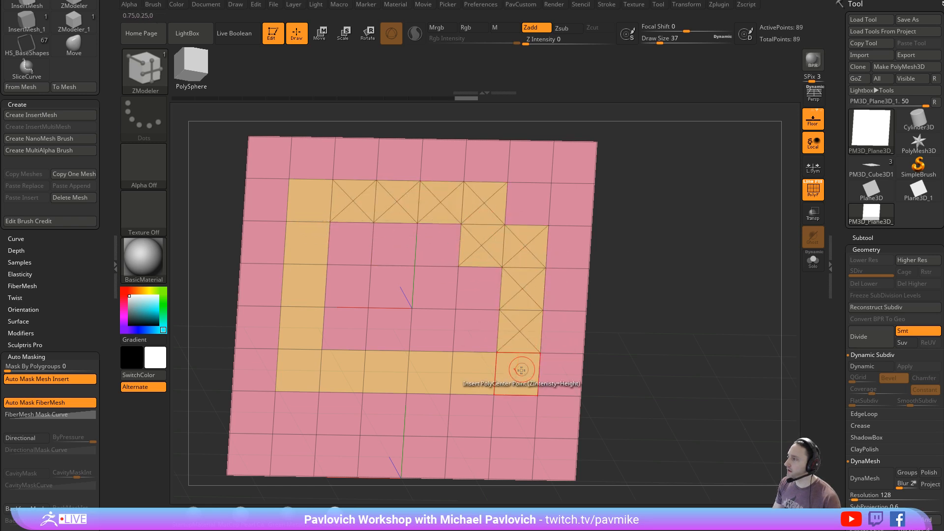
pyautogui.click(519, 372)
pyautogui.click(474, 372)
pyautogui.click(431, 372)
pyautogui.click(389, 372)
pyautogui.click(344, 372)
pyautogui.click(301, 372)
pyautogui.click(301, 328)
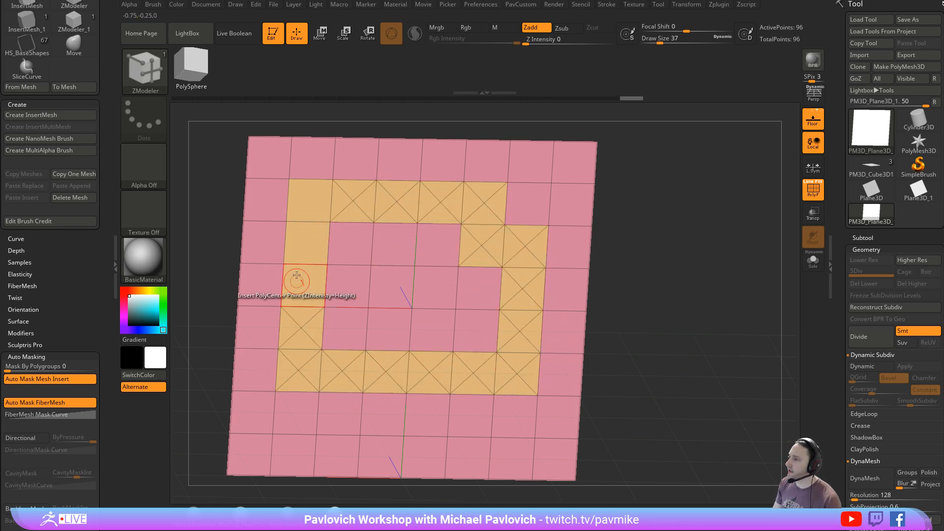
pyautogui.click(296, 275)
pyautogui.click(303, 242)
pyautogui.click(301, 210)
# - Undo all the center points inserted around the ring of polygons
pyautogui.moveTo(615, 255); pyautogui.dragTo(682, 246)
pyautogui.hotkey('ctrl', 'z')
pyautogui.hotkey('ctrl', 'z')
pyautogui.hotkey('ctrl', 'z')
pyautogui.hotkey('ctrl', 'z')
pyautogui.hotkey('ctrl', 'z')
pyautogui.hotkey('ctrl', 'z')
pyautogui.hotkey('ctrl', 'z')
pyautogui.hotkey('ctrl', 'z')
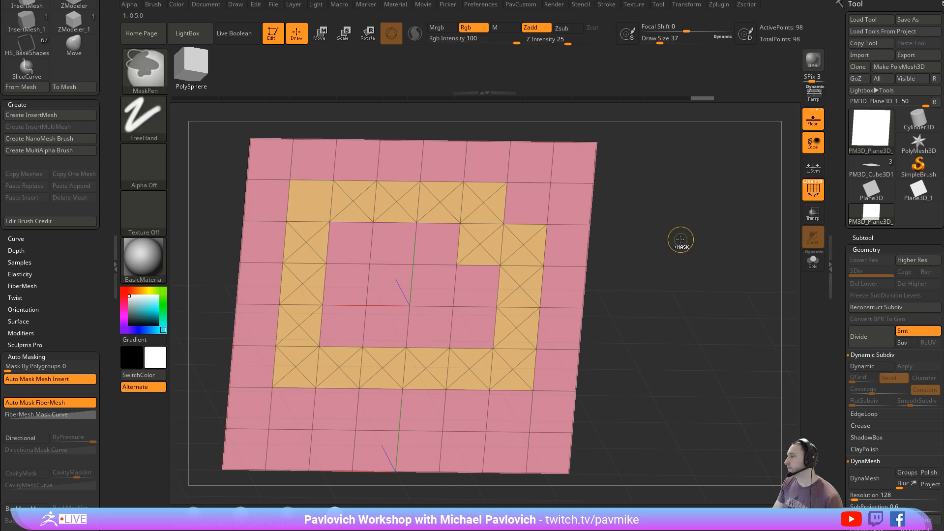
pyautogui.hotkey('ctrl', 'z')
pyautogui.hotkey('ctrl', 'z')
pyautogui.hotkey('ctrl', 'z')
pyautogui.hotkey('ctrl', 'z')
pyautogui.hotkey('ctrl', 'z')
pyautogui.hotkey('ctrl', 'z')
pyautogui.hotkey('ctrl', 'z')
pyautogui.hotkey('ctrl', 'z')
pyautogui.hotkey('ctrl', 'z')
pyautogui.hotkey('ctrl', 'z')
pyautogui.hotkey('ctrl', 'z')
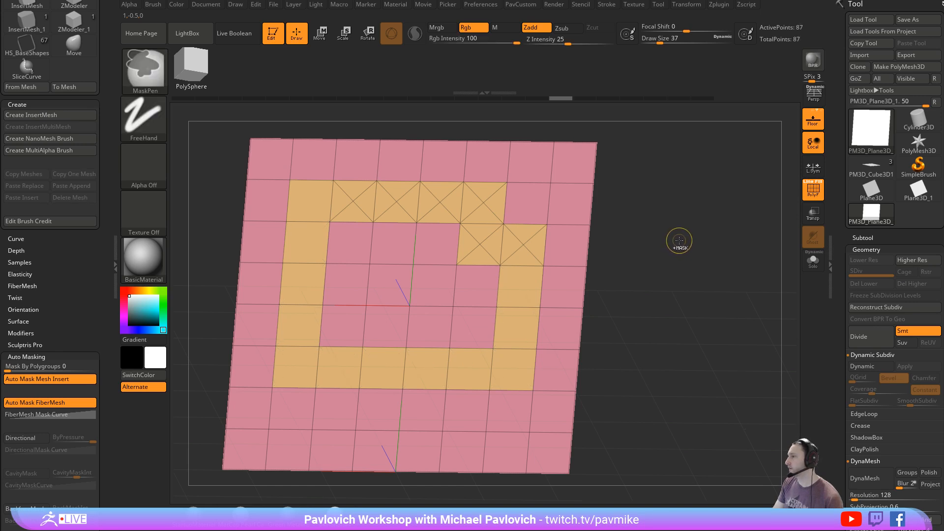
# - Try marking a single polygon as a temporary polygroup and undo the resulting point insertion
pyautogui.press('space')
pyautogui.keyDown('alt'); pyautogui.click(479, 241); pyautogui.keyUp('alt')
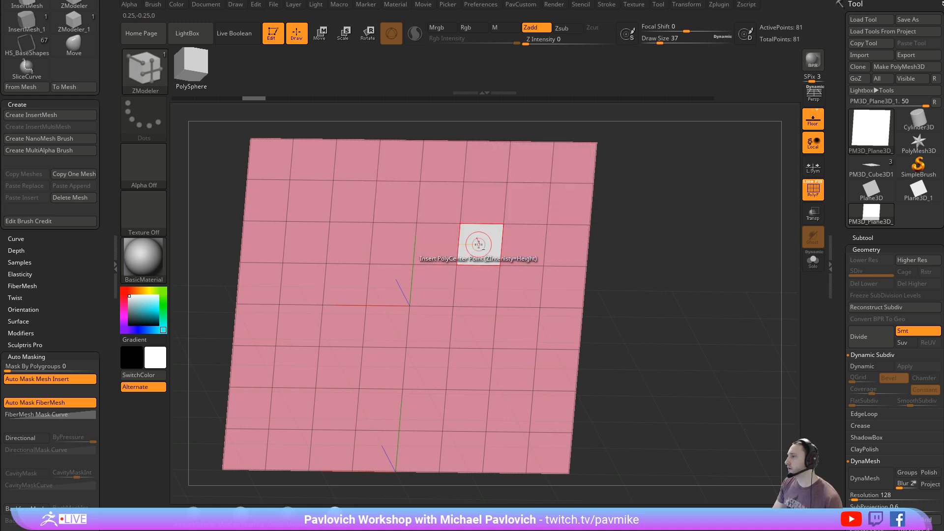
pyautogui.hotkey('ctrl', 'shift', 'z')
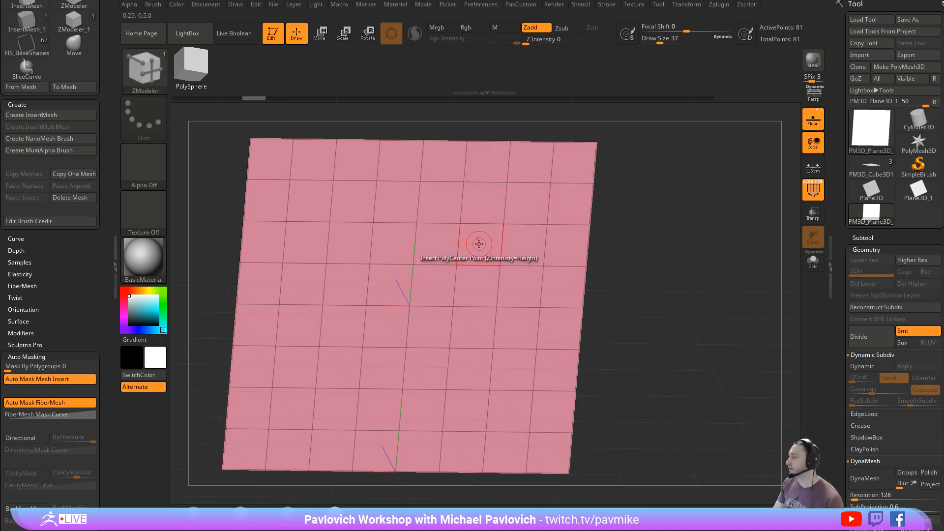
pyautogui.click(479, 243)
pyautogui.hotkey('ctrl', 'z')
# - Try marking a two-by-five block of polygons and inserting all its center points at once, and undo it
pyautogui.moveTo(486, 208)
pyautogui.keyDown('alt'); pyautogui.mouseDown()
pyautogui.moveTo(482, 238)
pyautogui.moveTo(525, 236)
pyautogui.moveTo(506, 353)
pyautogui.mouseUp(); pyautogui.keyUp('alt')
pyautogui.click(497, 294)
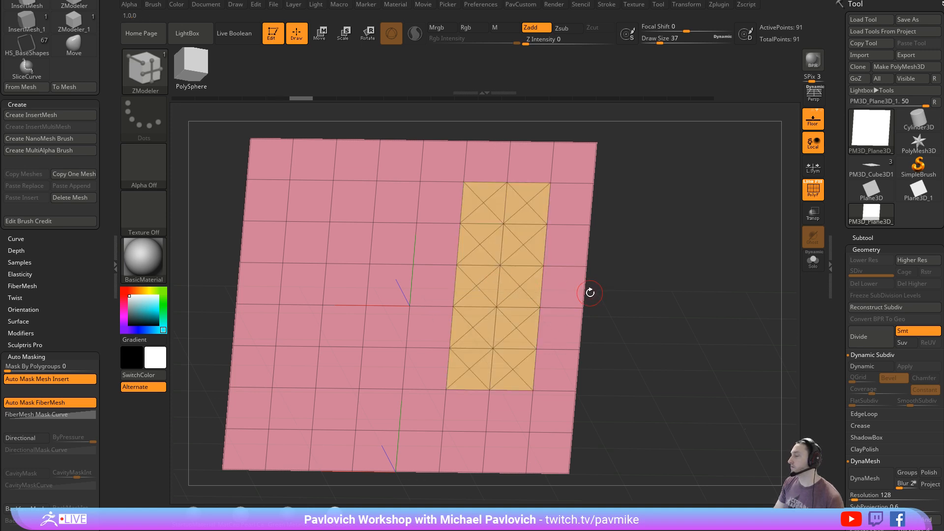
pyautogui.hotkey('ctrl', 'z')
pyautogui.hotkey('ctrl', 'z')
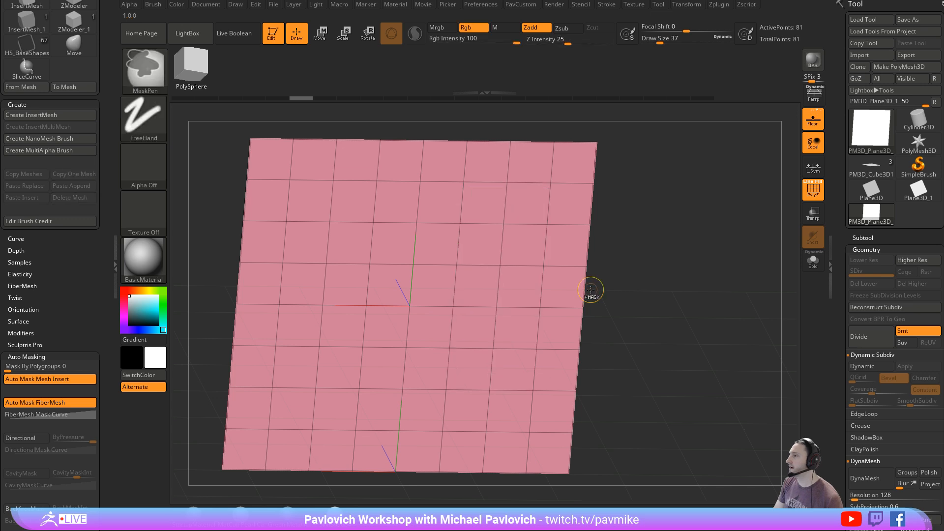
# - Try inserting a point in one polygon and across a marked six-by-six block, undoing each attempt
pyautogui.click(525, 203)
pyautogui.hotkey('ctrl', 'z')
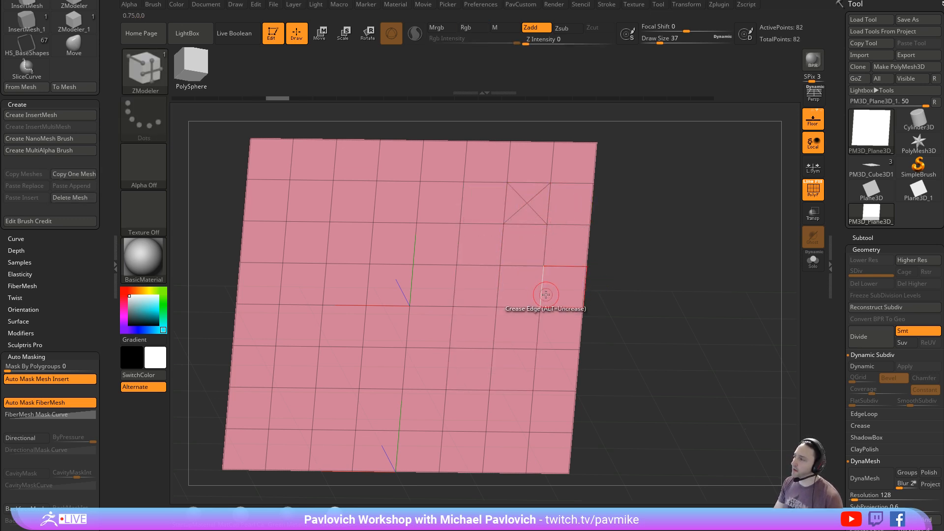
pyautogui.moveTo(530, 197)
pyautogui.mouseDown()
pyautogui.moveTo(381, 194)
pyautogui.moveTo(309, 206)
pyautogui.moveTo(508, 276)
pyautogui.moveTo(497, 400)
pyautogui.moveTo(313, 348)
pyautogui.moveTo(316, 270)
pyautogui.moveTo(416, 332)
pyautogui.moveTo(396, 350)
pyautogui.moveTo(445, 307)
pyautogui.mouseUp()
pyautogui.hotkey('ctrl', 'z')
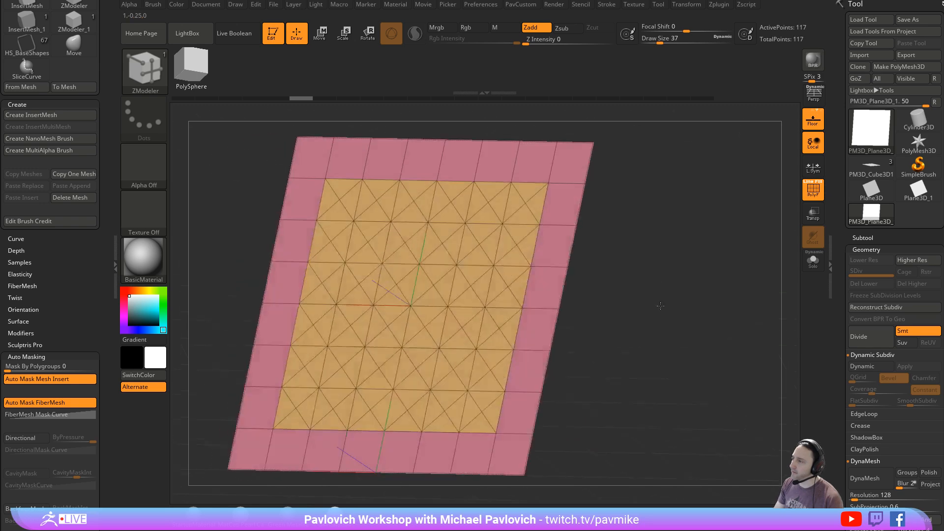
pyautogui.hotkey('ctrl', 'z')
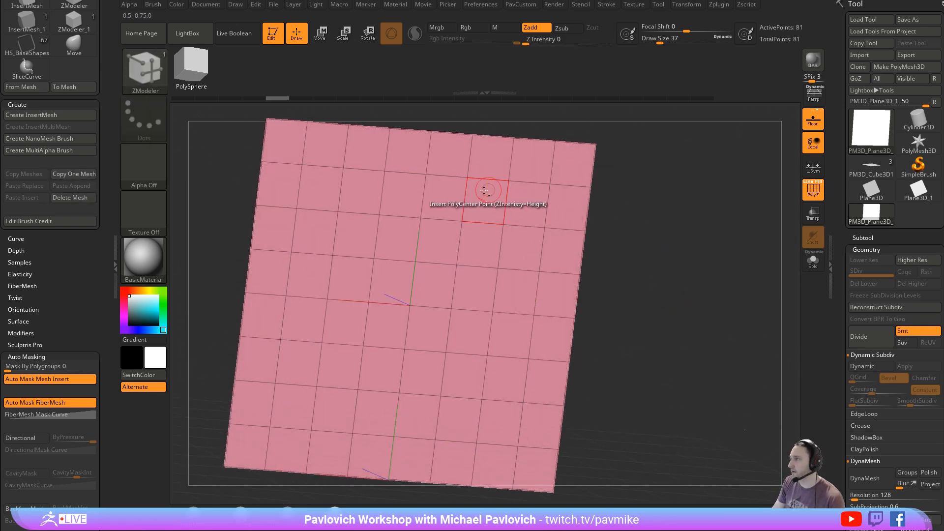
# - Try marking freehand patches of polygons in the plane's interior as a temporary polygroup
pyautogui.moveTo(445, 198)
pyautogui.keyDown('alt'); pyautogui.mouseDown()
pyautogui.moveTo(494, 201)
pyautogui.moveTo(539, 298)
pyautogui.moveTo(506, 386)
pyautogui.moveTo(343, 223)
pyautogui.moveTo(295, 403)
pyautogui.moveTo(442, 203)
pyautogui.mouseUp(); pyautogui.keyUp('alt')
pyautogui.moveTo(700, 298); pyautogui.dragTo(700, 282)
pyautogui.hotkey('ctrl', 'z')
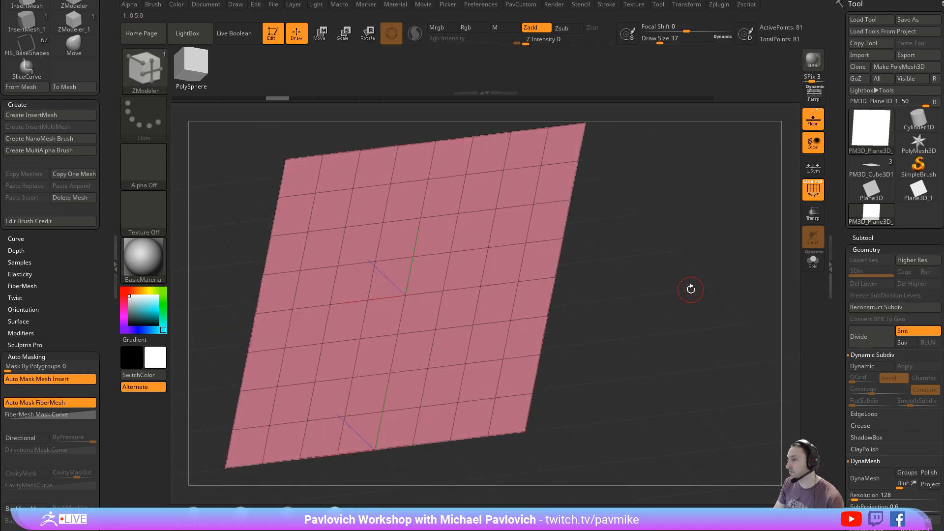
pyautogui.hotkey('ctrl', 'z')
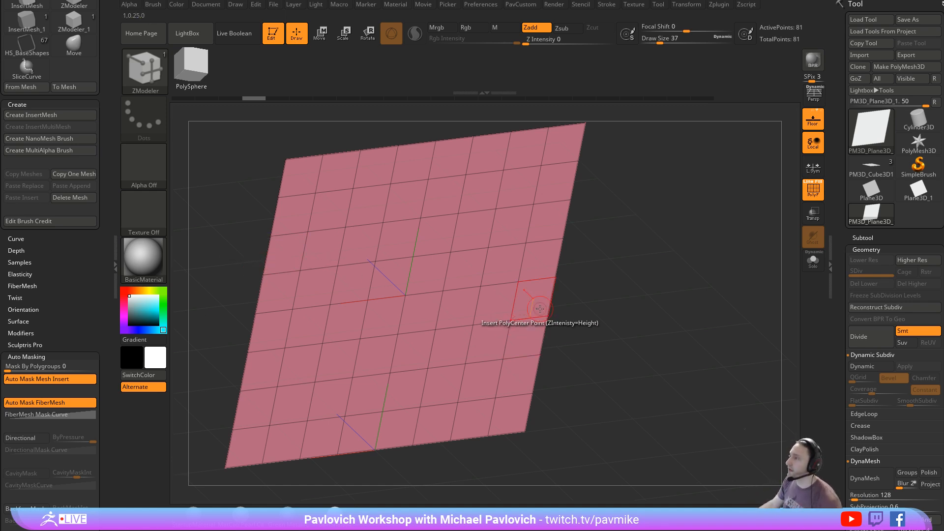
pyautogui.moveTo(472, 233)
pyautogui.keyDown('alt'); pyautogui.mouseDown()
pyautogui.moveTo(505, 262)
pyautogui.moveTo(417, 267)
pyautogui.mouseUp(); pyautogui.keyUp('alt')
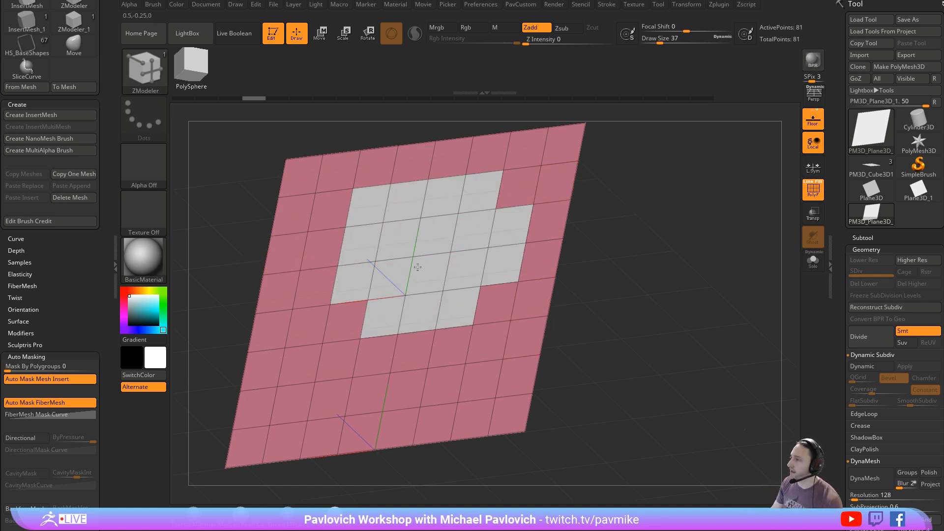
pyautogui.moveTo(637, 256)
pyautogui.keyDown('alt'); pyautogui.mouseDown()
pyautogui.moveTo(601, 237)
pyautogui.moveTo(632, 238)
pyautogui.mouseUp(); pyautogui.keyUp('alt')
# - Raise the Draw Size to 305, mark the whole plane in broad strokes, insert a point and undo it
pyautogui.press('s')
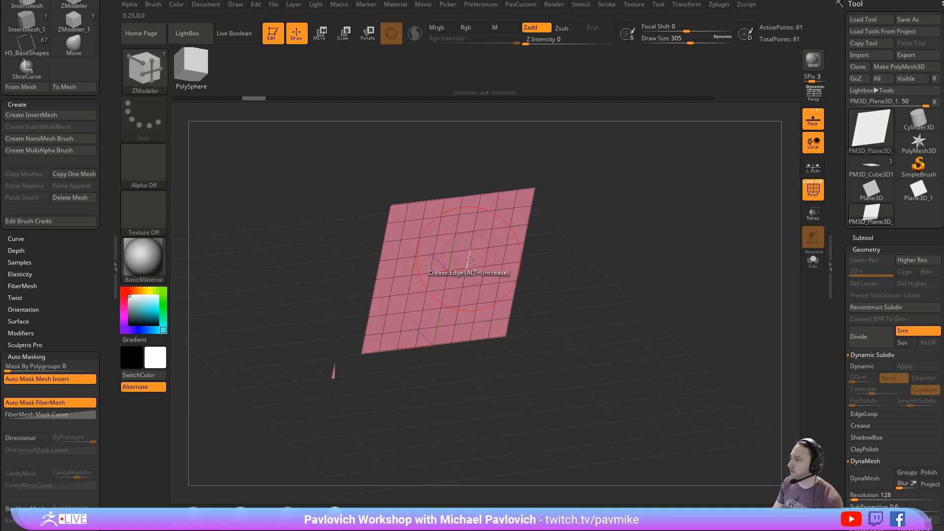
pyautogui.moveTo(467, 260)
pyautogui.keyDown('alt'); pyautogui.mouseDown()
pyautogui.moveTo(500, 218)
pyautogui.moveTo(403, 272)
pyautogui.moveTo(433, 275)
pyautogui.moveTo(511, 236)
pyautogui.moveTo(416, 309)
pyautogui.moveTo(423, 331)
pyautogui.moveTo(444, 334)
pyautogui.mouseUp(); pyautogui.keyUp('alt')
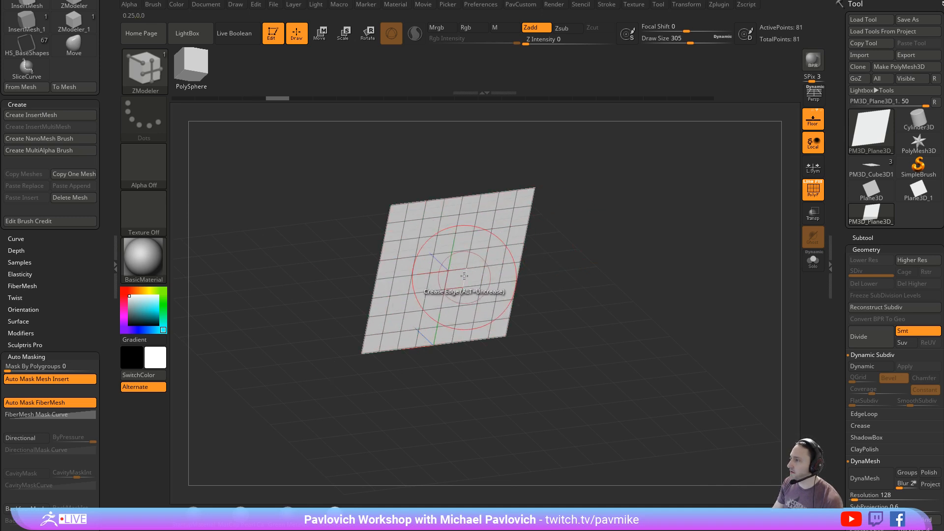
pyautogui.click(454, 263)
pyautogui.moveTo(622, 279)
pyautogui.mouseDown()
pyautogui.moveTo(714, 302)
pyautogui.moveTo(655, 291)
pyautogui.moveTo(657, 303)
pyautogui.moveTo(644, 305)
pyautogui.mouseUp()
pyautogui.hotkey('ctrl', 'z')
# - Reduce the Draw Size to 29 and frame the plain polygon grid, undoing any remaining change
pyautogui.press('s')
pyautogui.press('f')
pyautogui.press('s')
pyautogui.keyDown('alt'); pyautogui.moveTo(663, 297); pyautogui.dragTo(680, 324); pyautogui.keyUp('alt')
pyautogui.hotkey('ctrl', 'z')
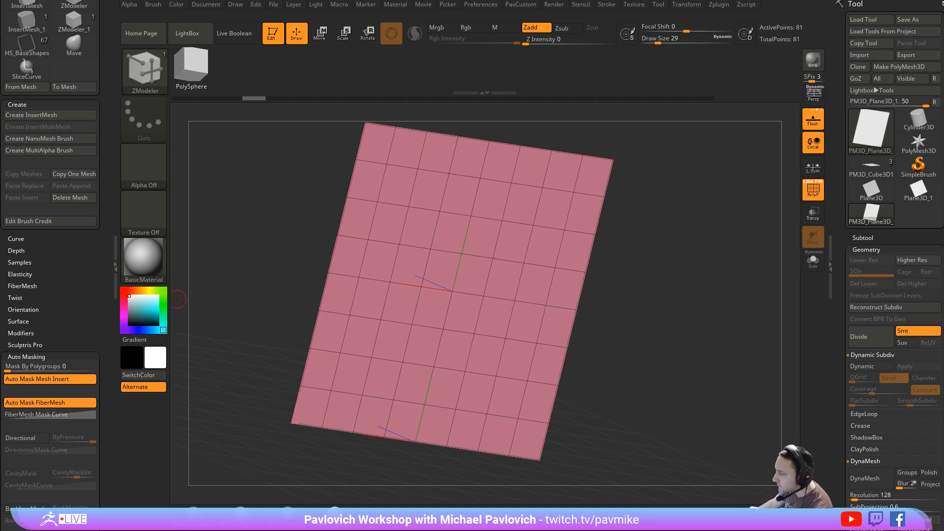
# - Switch to the browser, read through the YouTube comment notifications and open the comment asking about the ZBrush shortcut that shows tools
pyautogui.hotkey('alt', 'Tab')
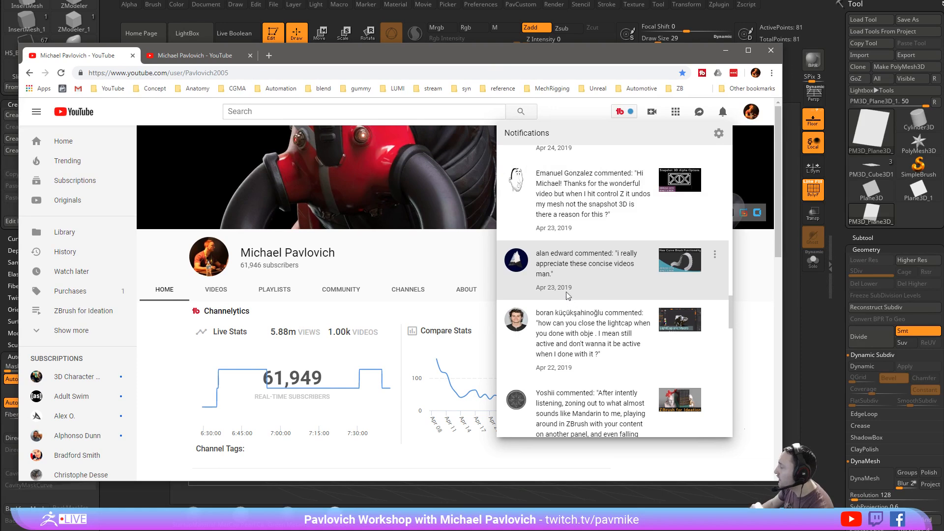
pyautogui.scroll(-2, 522, 293)
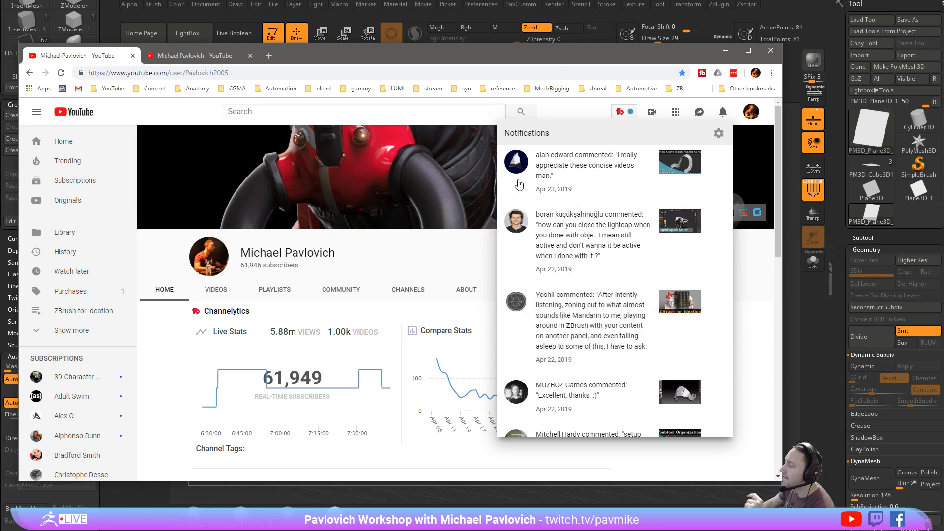
pyautogui.scroll(-2, 509, 263)
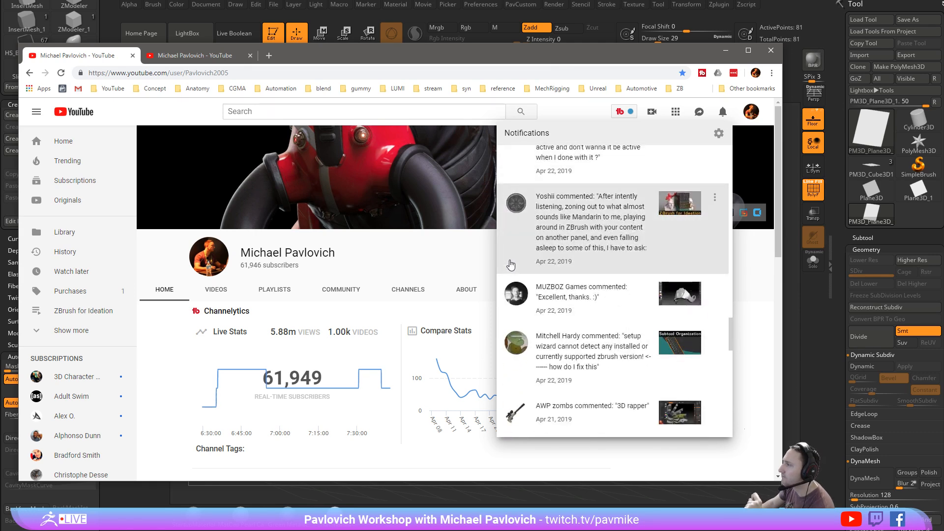
pyautogui.scroll(-1, 511, 265)
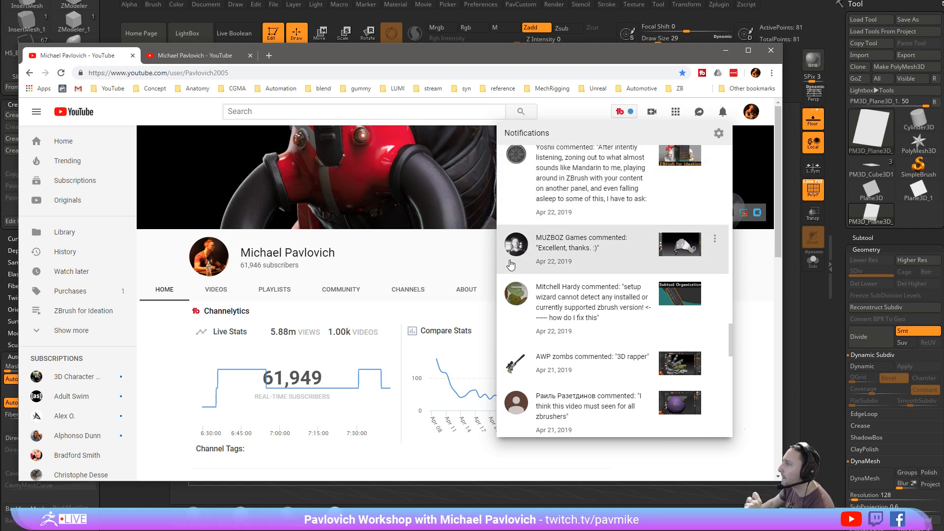
pyautogui.scroll(-1, 511, 265)
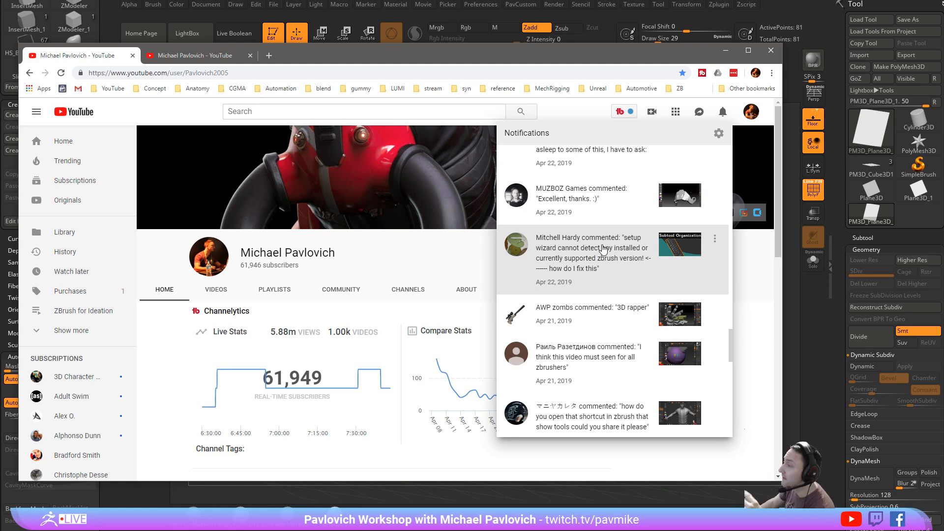
pyautogui.scroll(-2, 527, 270)
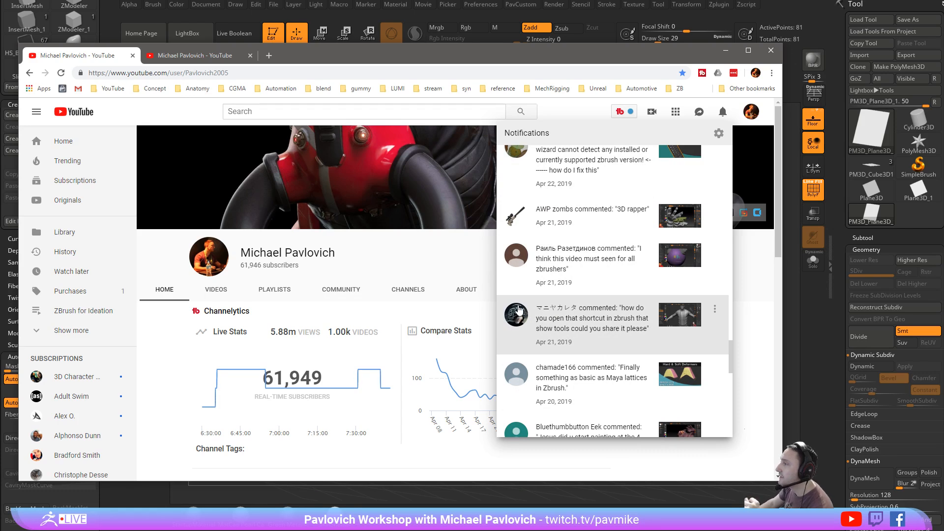
pyautogui.scroll(-1, 520, 327)
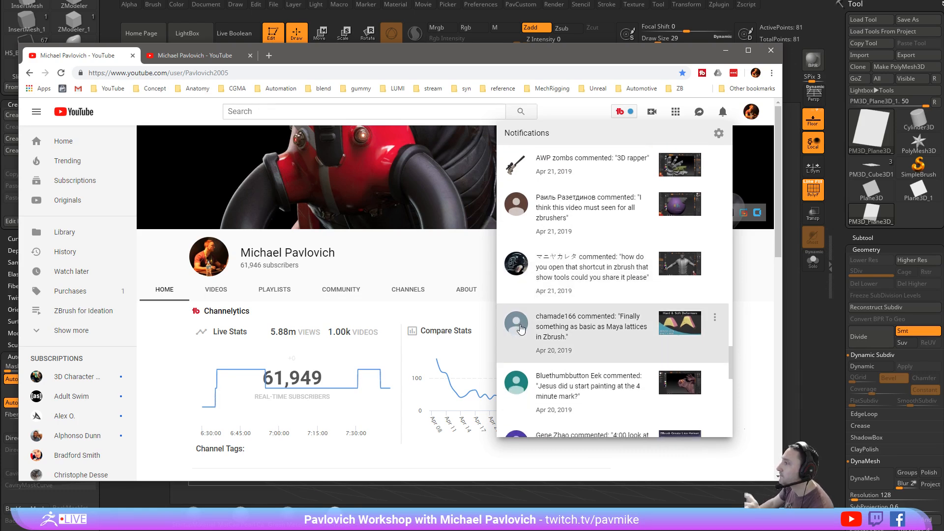
pyautogui.scroll(-1, 520, 329)
pyautogui.scroll(-1, 520, 327)
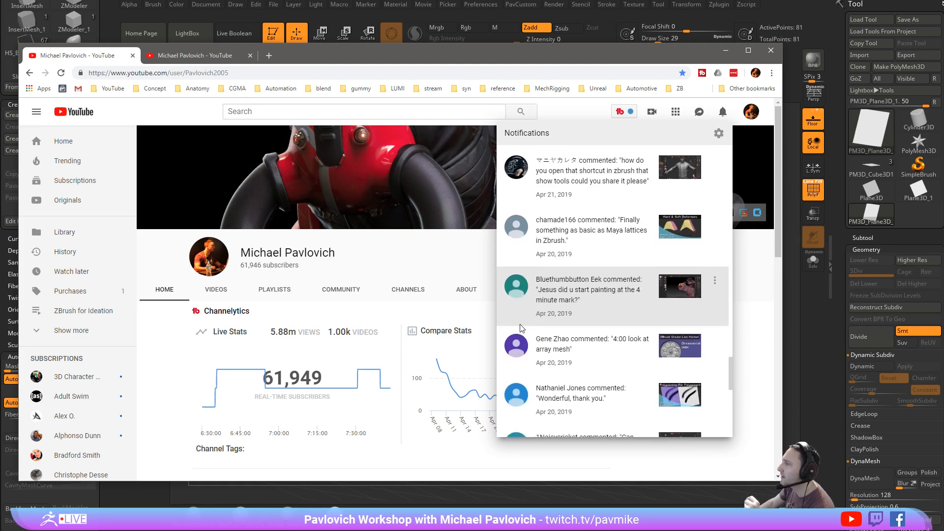
pyautogui.click(622, 184)
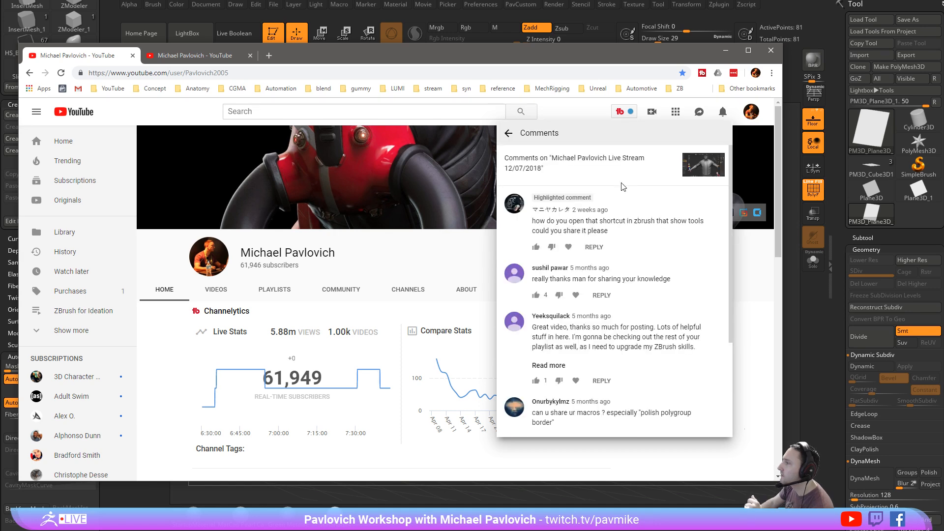
# - Switch back to ZBrush and load DemoSoldier.ZTL from the LightBox tool library
pyautogui.hotkey('alt', 'Tab')
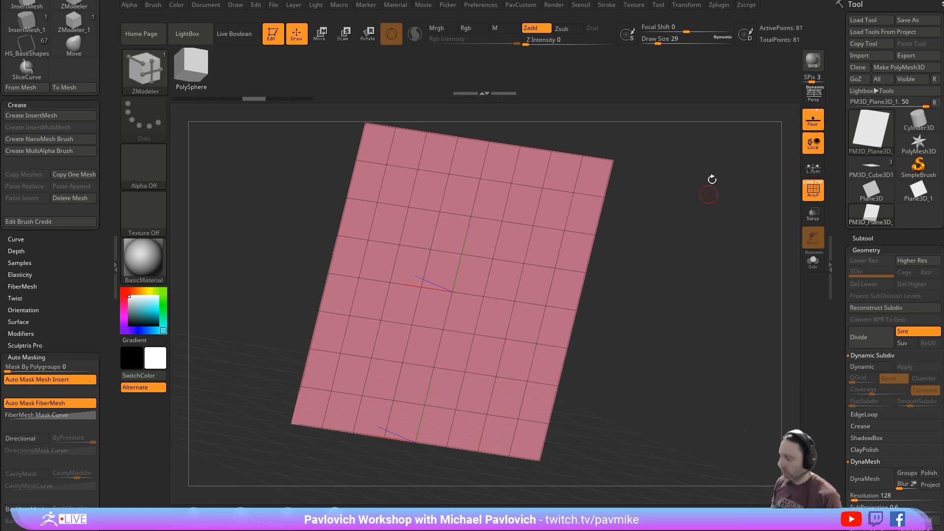
pyautogui.press(',')
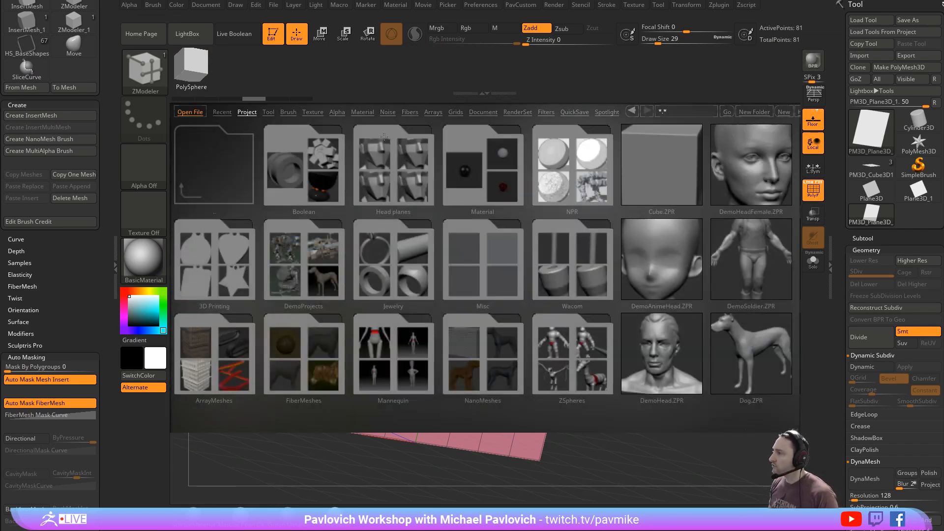
pyautogui.click(268, 112)
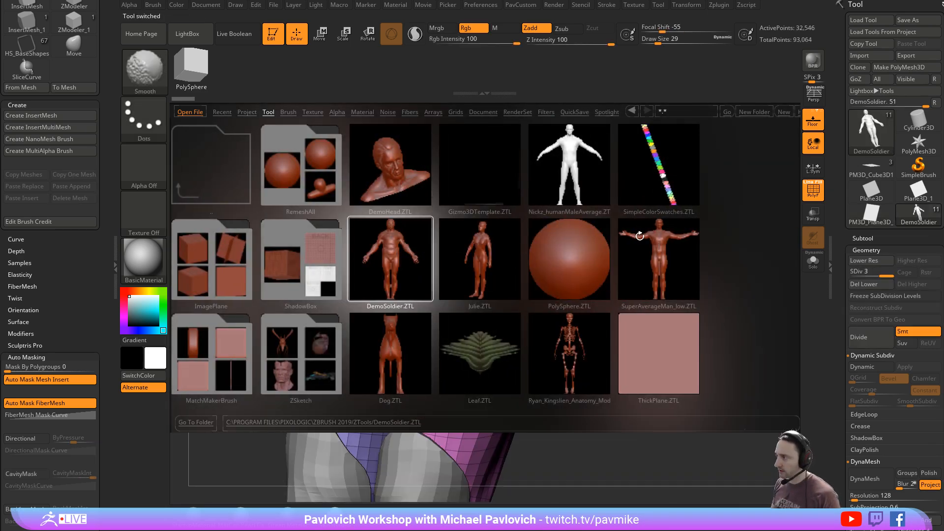
pyautogui.press(',')
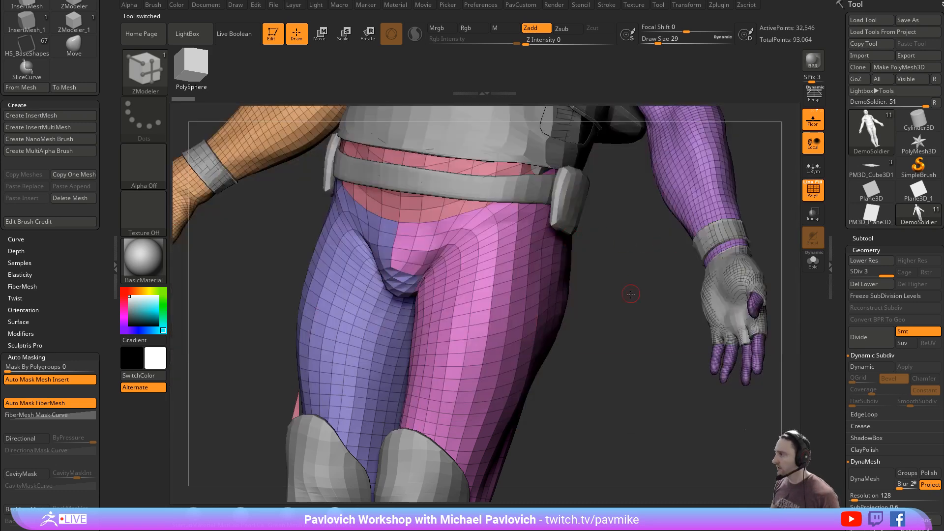
# - Turn off the polyframe display and set the Draw Size to 104, with the whole soldier and its subtool list in view
pyautogui.press('f')
pyautogui.hotkey('shift', 'f')
pyautogui.press('s')
pyautogui.click(716, 233)
pyautogui.moveTo(714, 229)
pyautogui.mouseDown()
pyautogui.moveTo(731, 227)
pyautogui.moveTo(697, 247)
pyautogui.mouseUp()
pyautogui.keyDown('shift'); pyautogui.click(862, 238); pyautogui.keyUp('shift')
pyautogui.moveTo(869, 248); pyautogui.dragTo(880, 251)
pyautogui.moveTo(913, 286); pyautogui.dragTo(914, 141)
pyautogui.click(896, 103)
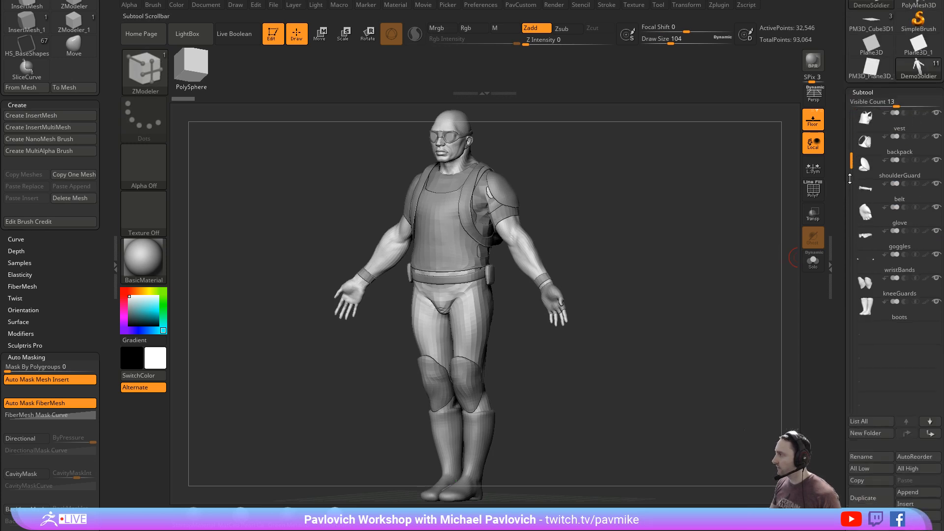
# - Show the tool quick-pick popup, and make the boots the active subtool through the subtool popup
pyautogui.press('F1')
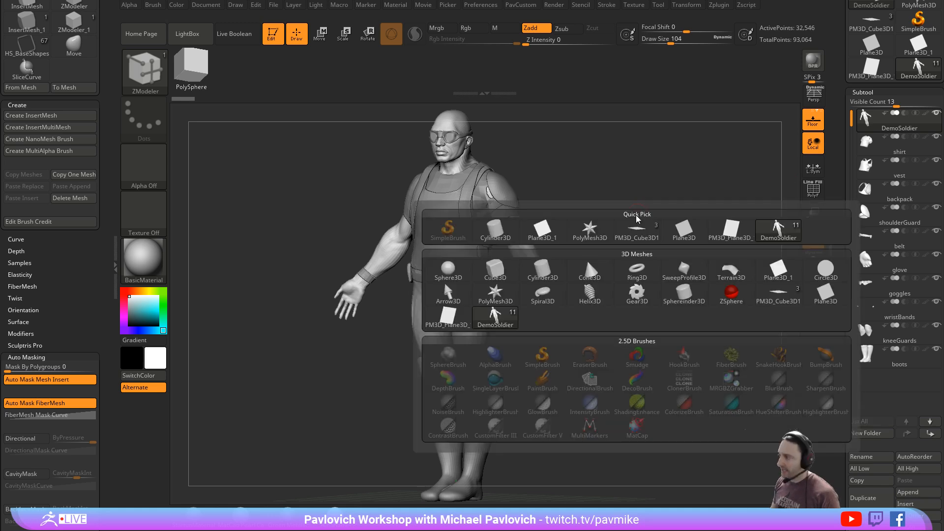
pyautogui.press('n')
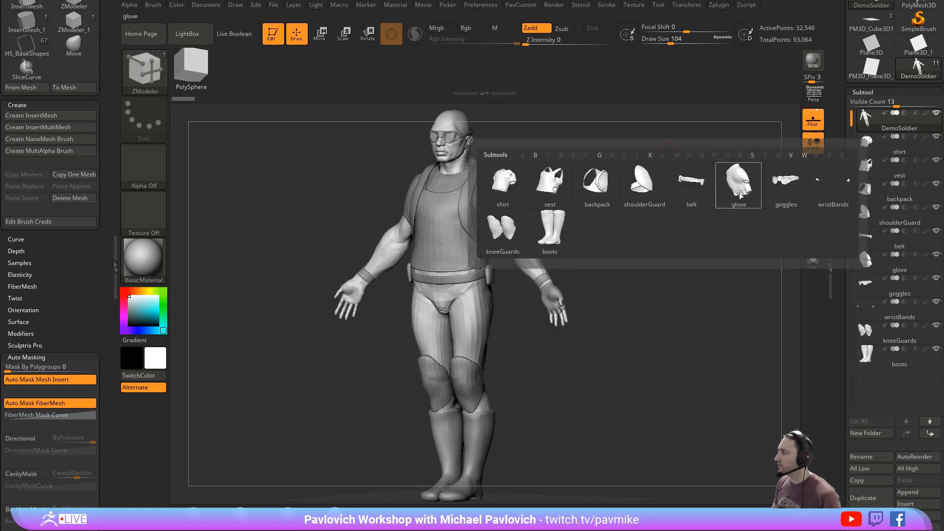
pyautogui.click(549, 230)
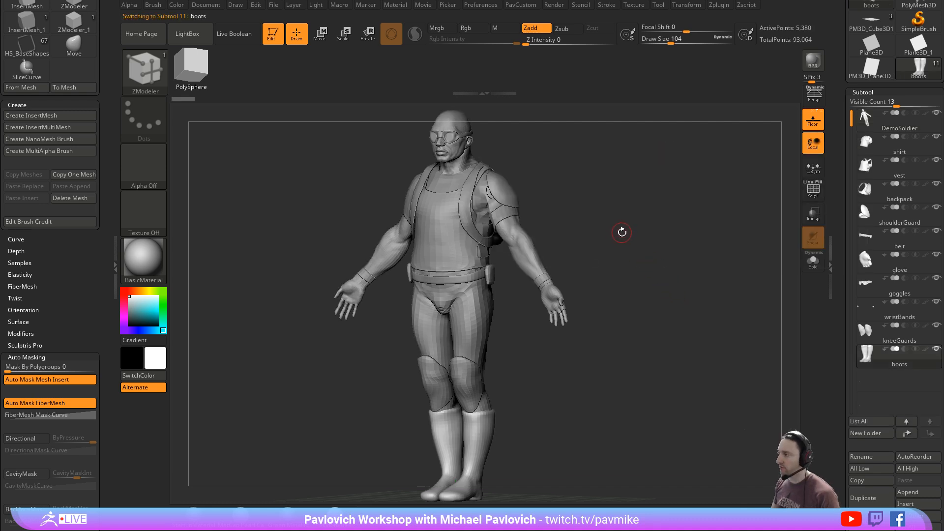
pyautogui.press('n')
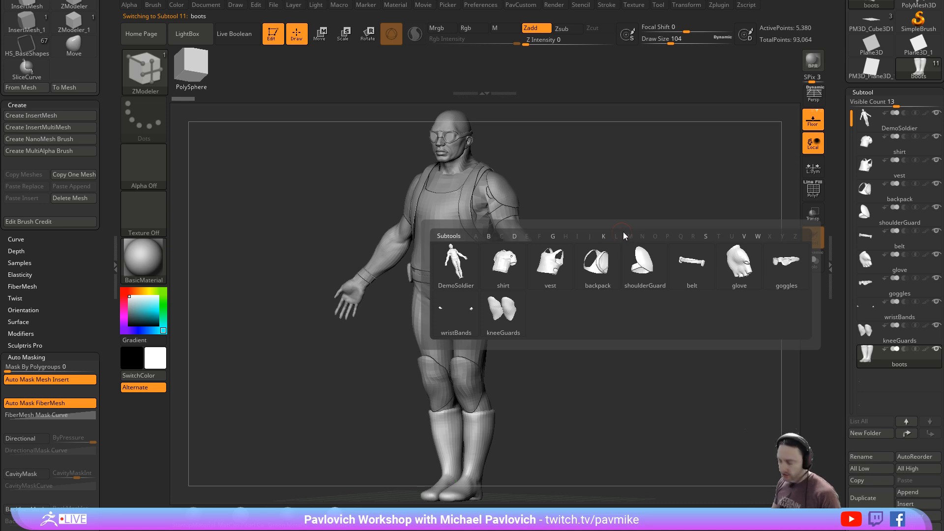
pyautogui.press('g')
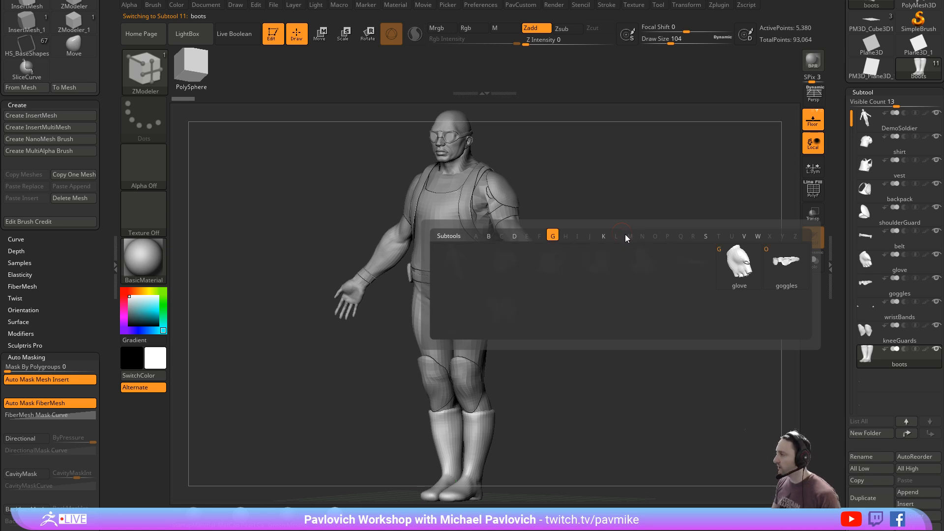
pyautogui.press('Escape')
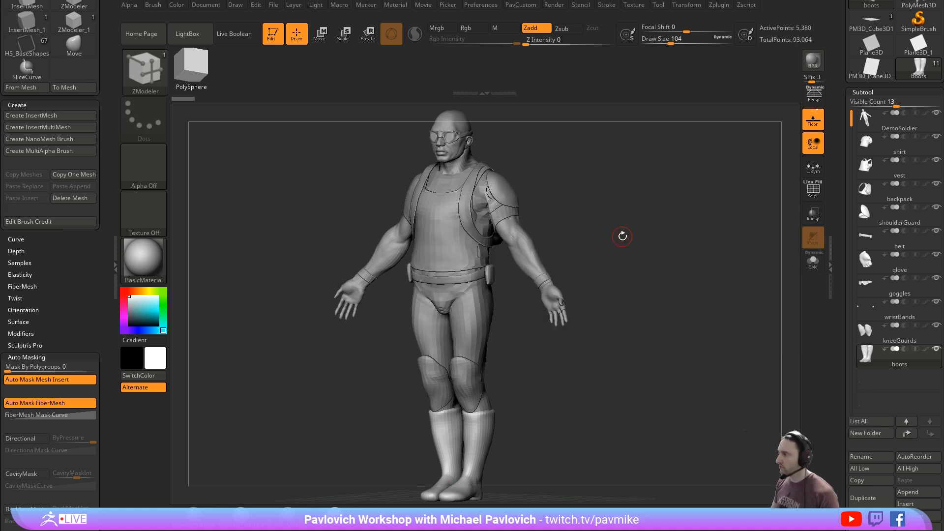
pyautogui.moveTo(613, 200); pyautogui.dragTo(616, 197)
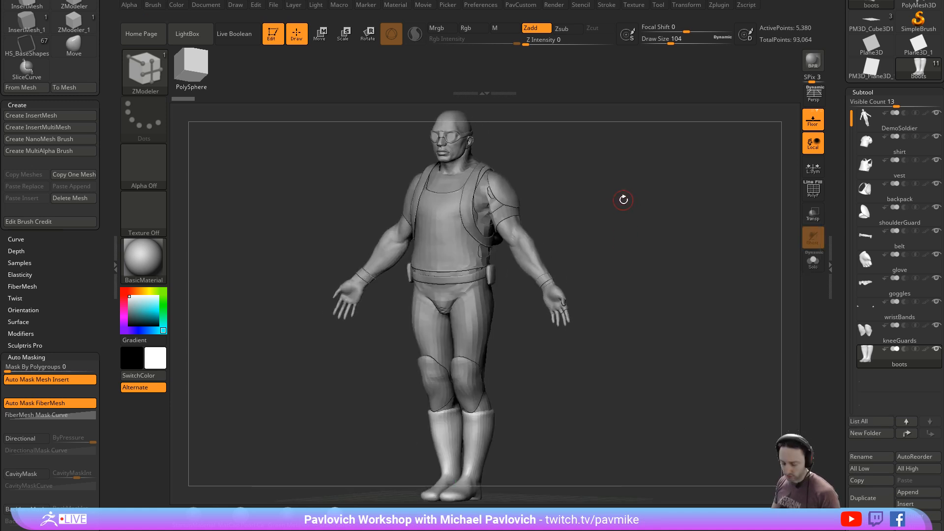
pyautogui.press('n')
pyautogui.press('Escape')
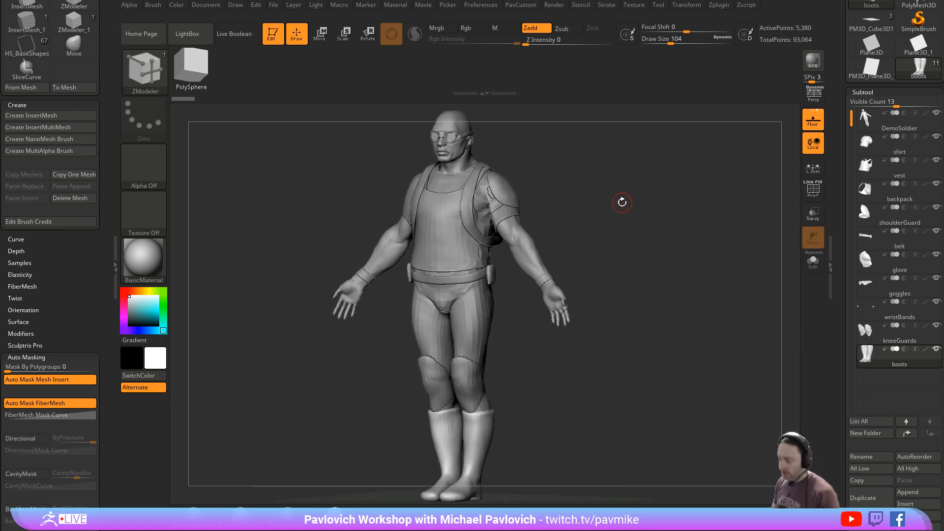
pyautogui.press('n')
pyautogui.press('g')
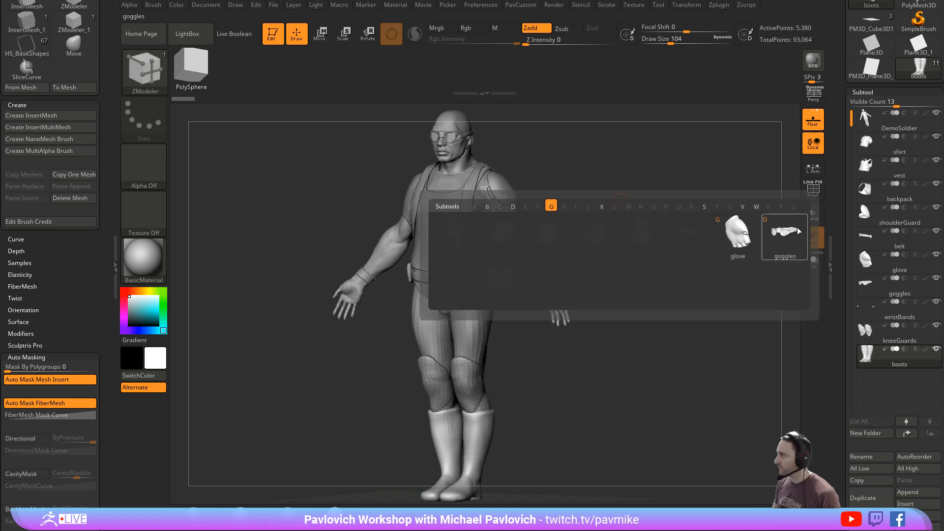
pyautogui.moveTo(797, 233)
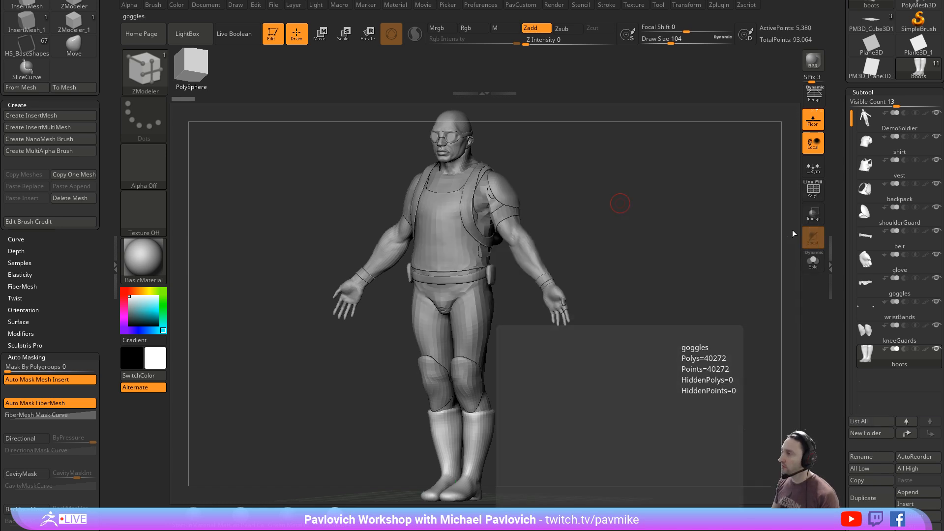
pyautogui.press('Escape')
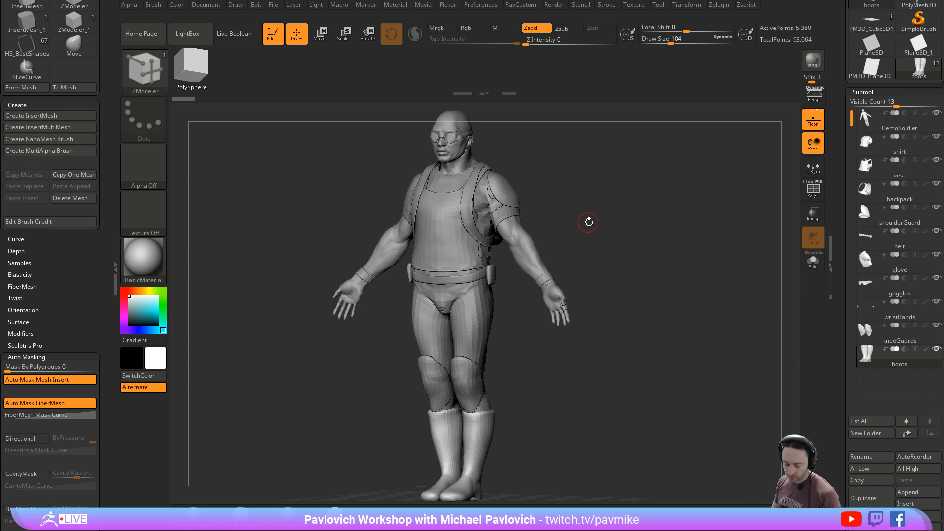
# - Filter the subtool popup to names starting with G and make the goggles the active subtool
pyautogui.press('n')
pyautogui.press('g')
pyautogui.click(752, 256)
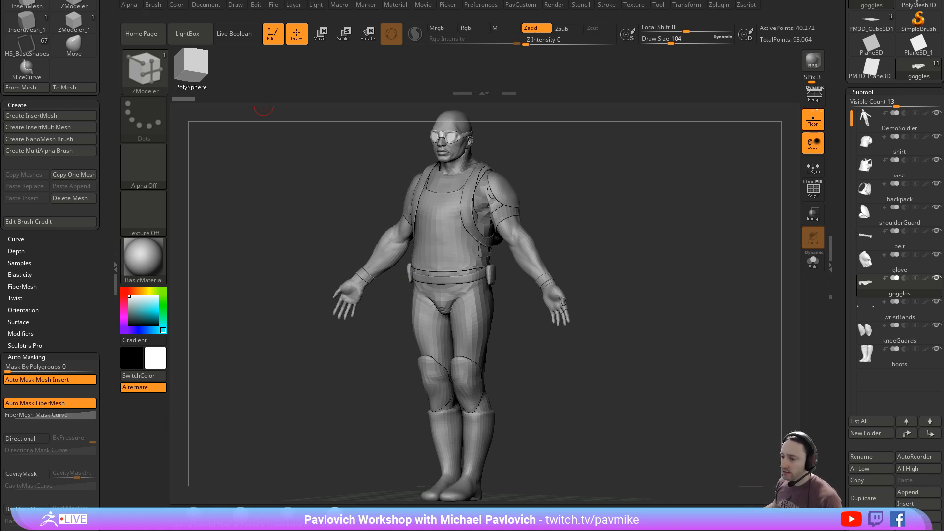
# - Switch to the browser and open the full ZBrush 2018 What's New playlist from the channel's playlists
pyautogui.hotkey('alt', 'Tab')
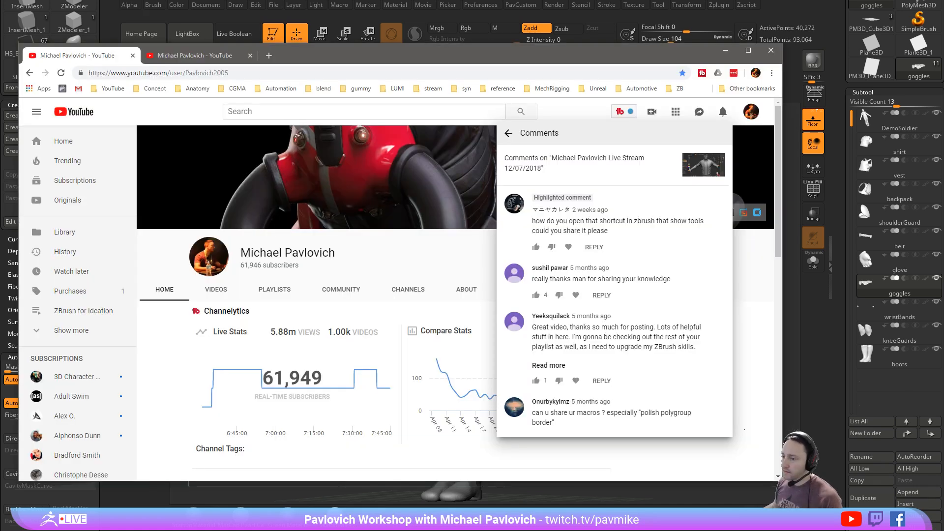
pyautogui.click(193, 61)
pyautogui.scroll(2, 283, 263)
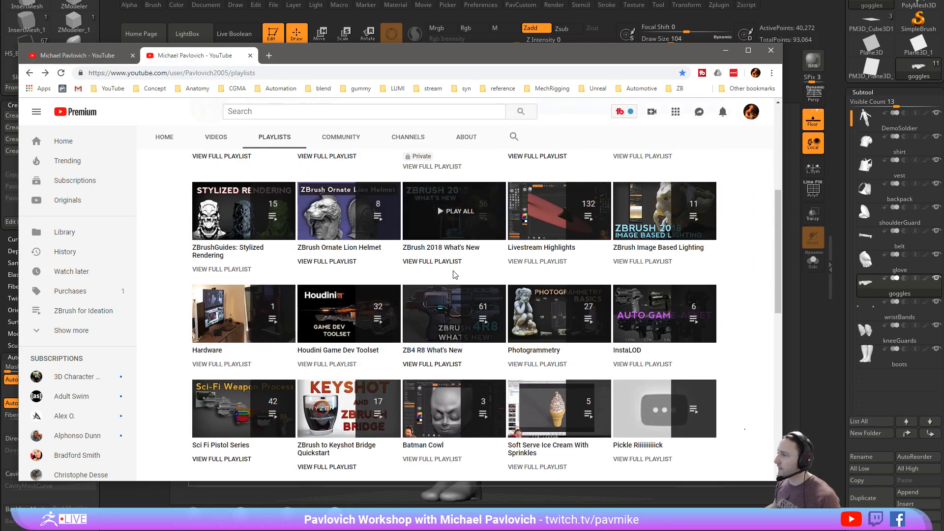
pyautogui.click(462, 247)
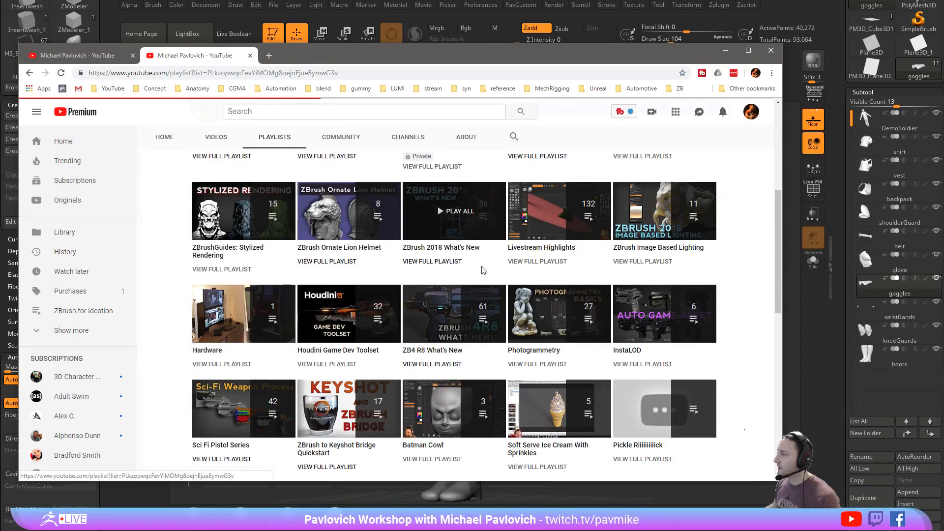
# - Search the playlist page for "performance"
pyautogui.hotkey('ctrl', 'f')
pyautogui.write('p')
pyautogui.scroll(-10, 560, 245)
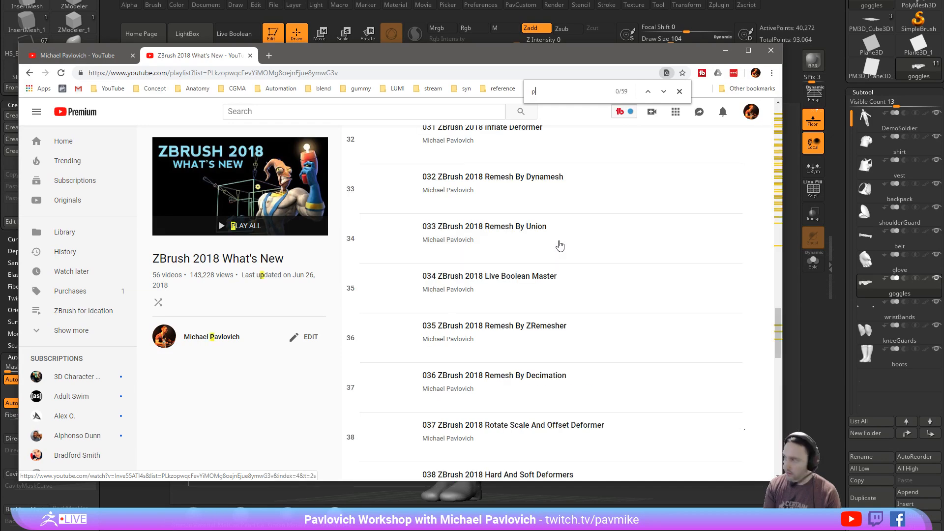
pyautogui.write('erformance')
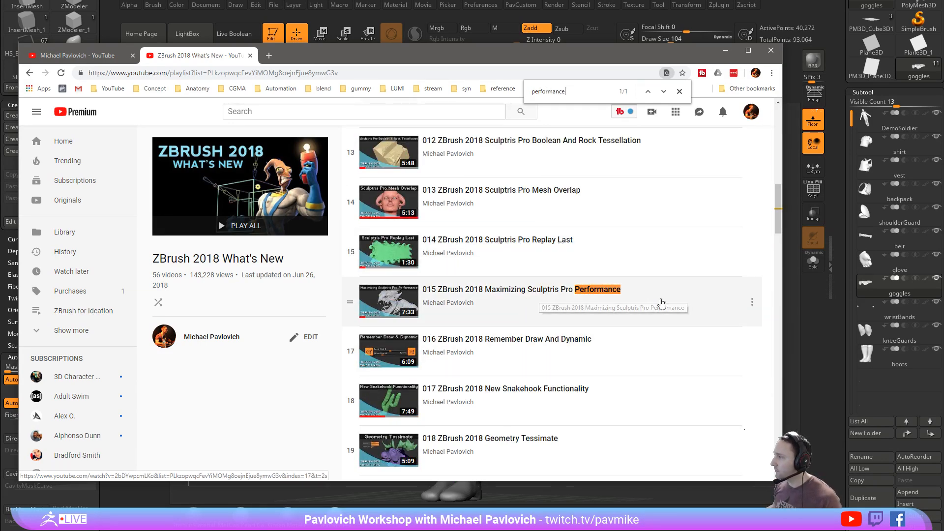
# - Copy the link address of the video "015 ZBrush 2018 Maximizing Sculptris Pro Performance" and move the browser window off ZBrush
pyautogui.click(751, 303)
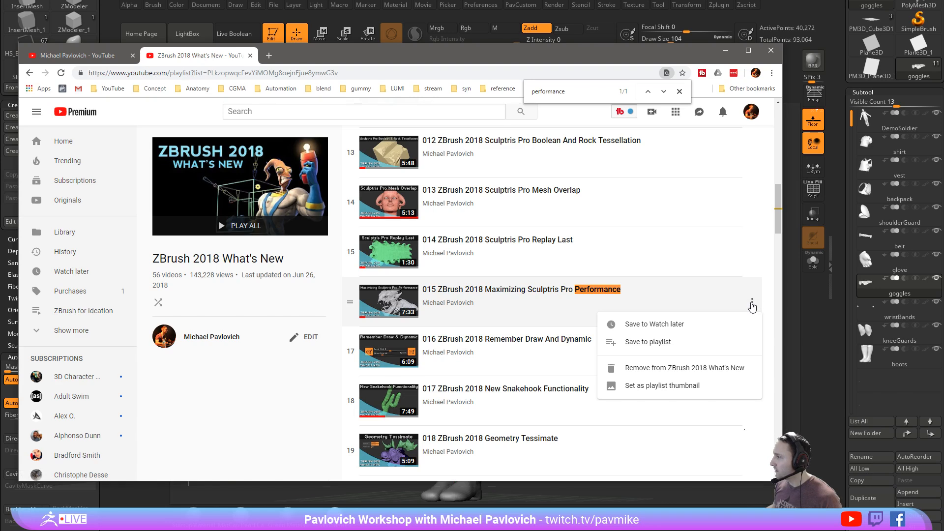
pyautogui.click(752, 303)
pyautogui.rightClick(565, 291)
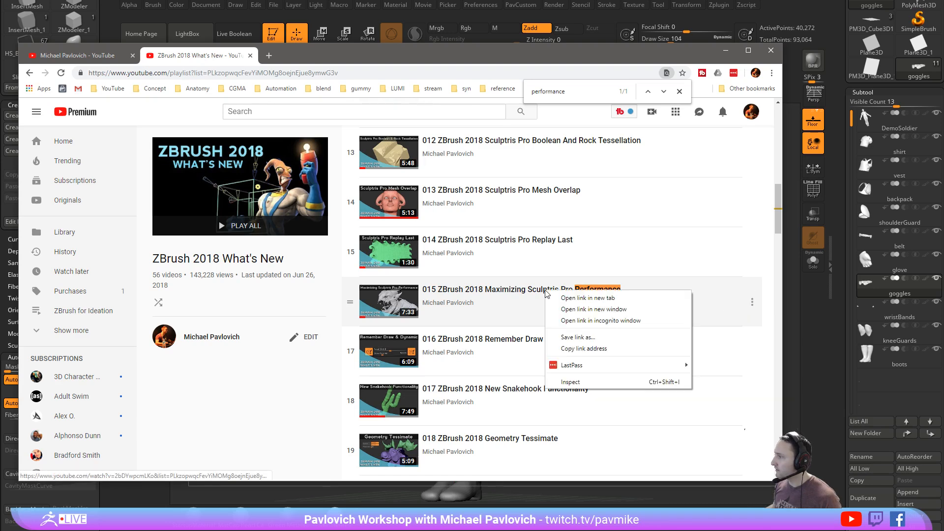
pyautogui.click(582, 348)
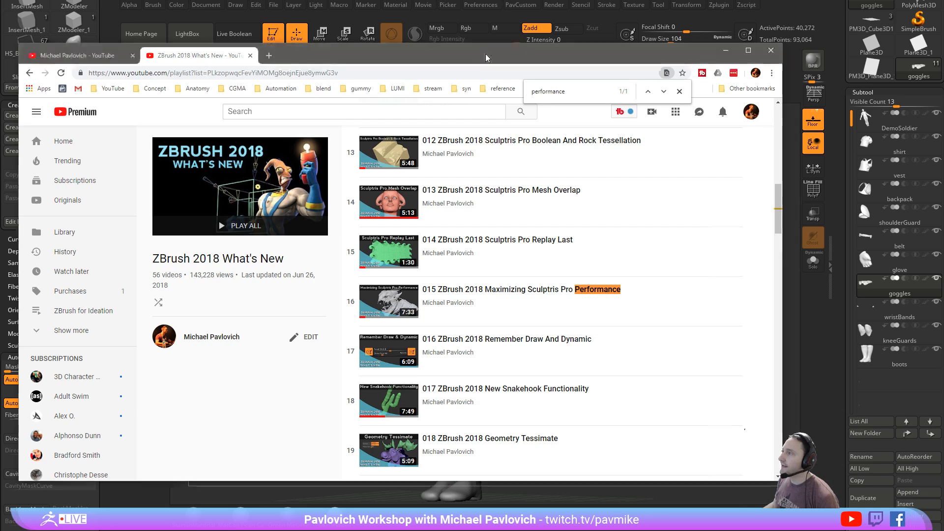
pyautogui.moveTo(487, 49); pyautogui.dragTo(487, 0)
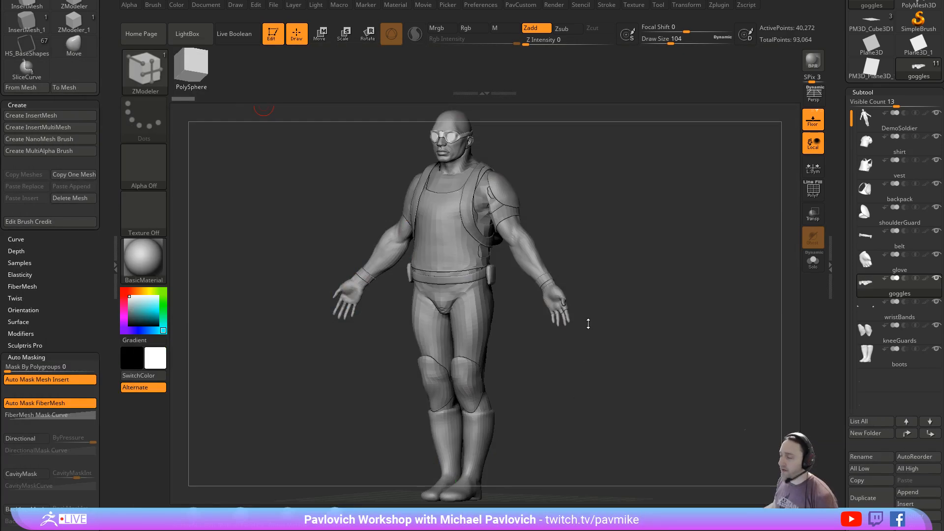